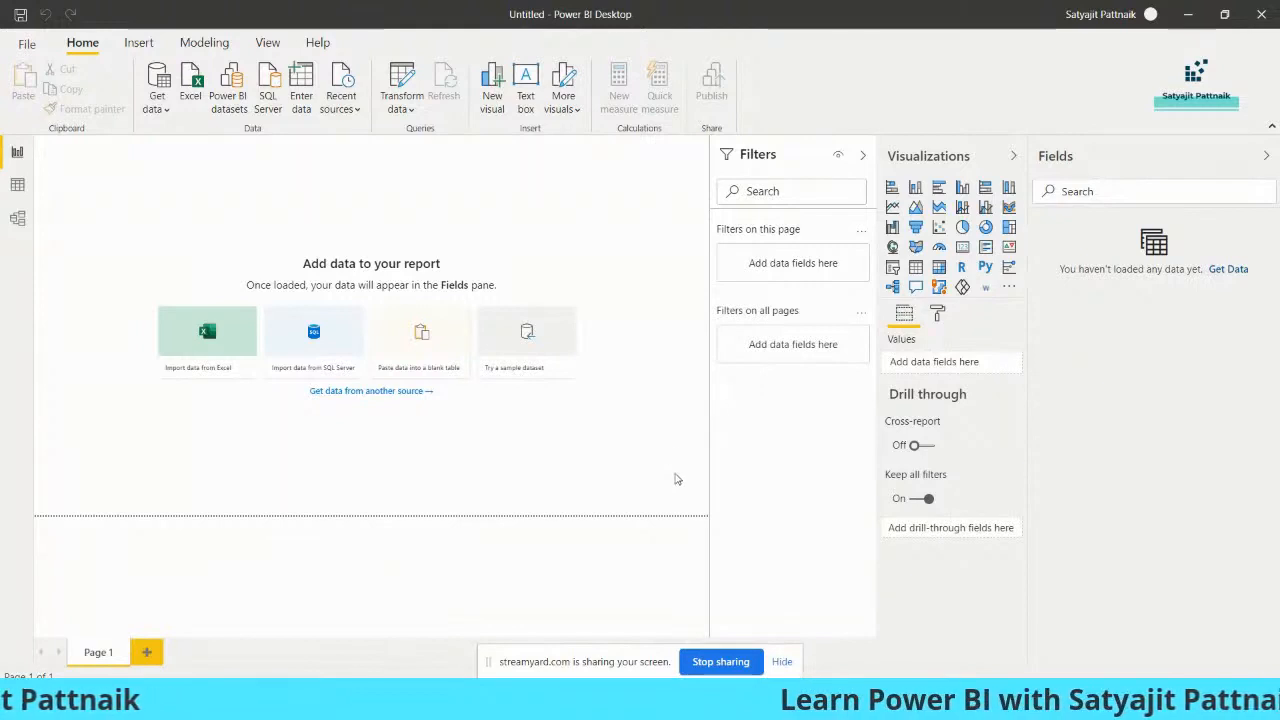
# Switch to File Explorer and open the Telco-Churn-Analysis file from C:\Python\Power BI - Session in Excel
pyautogui.click(782, 661)
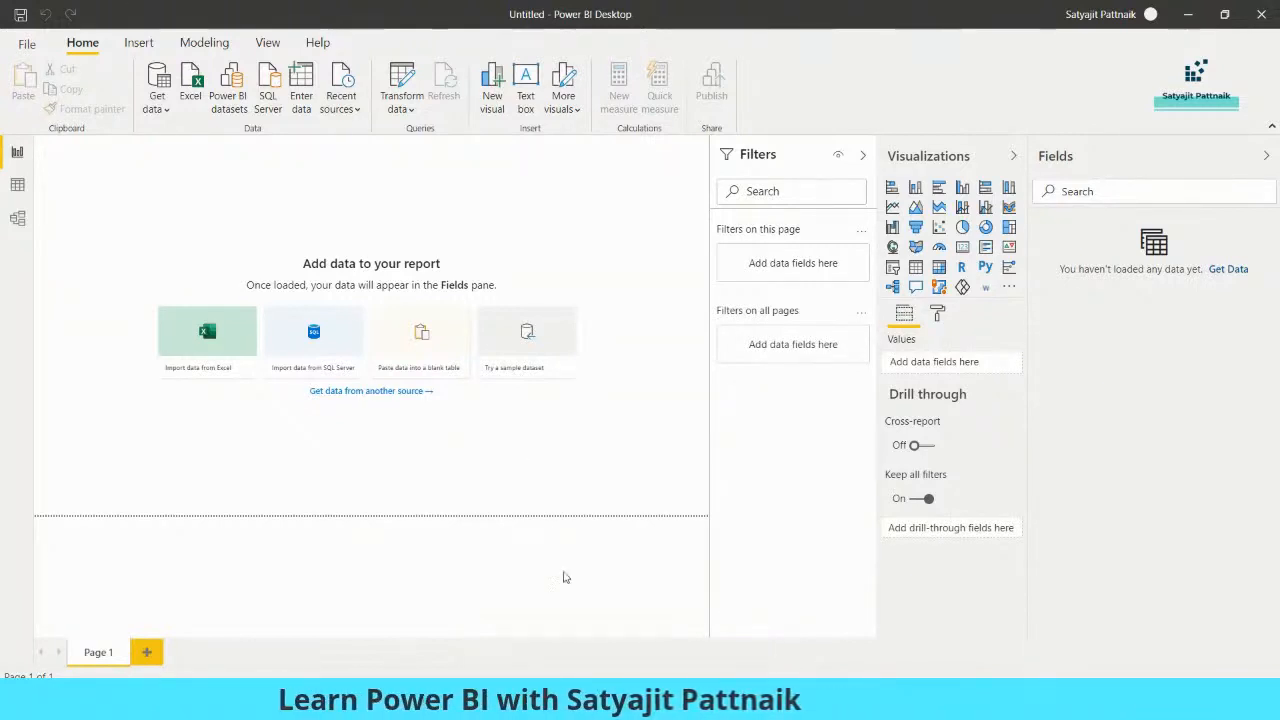
pyautogui.click(448, 700)
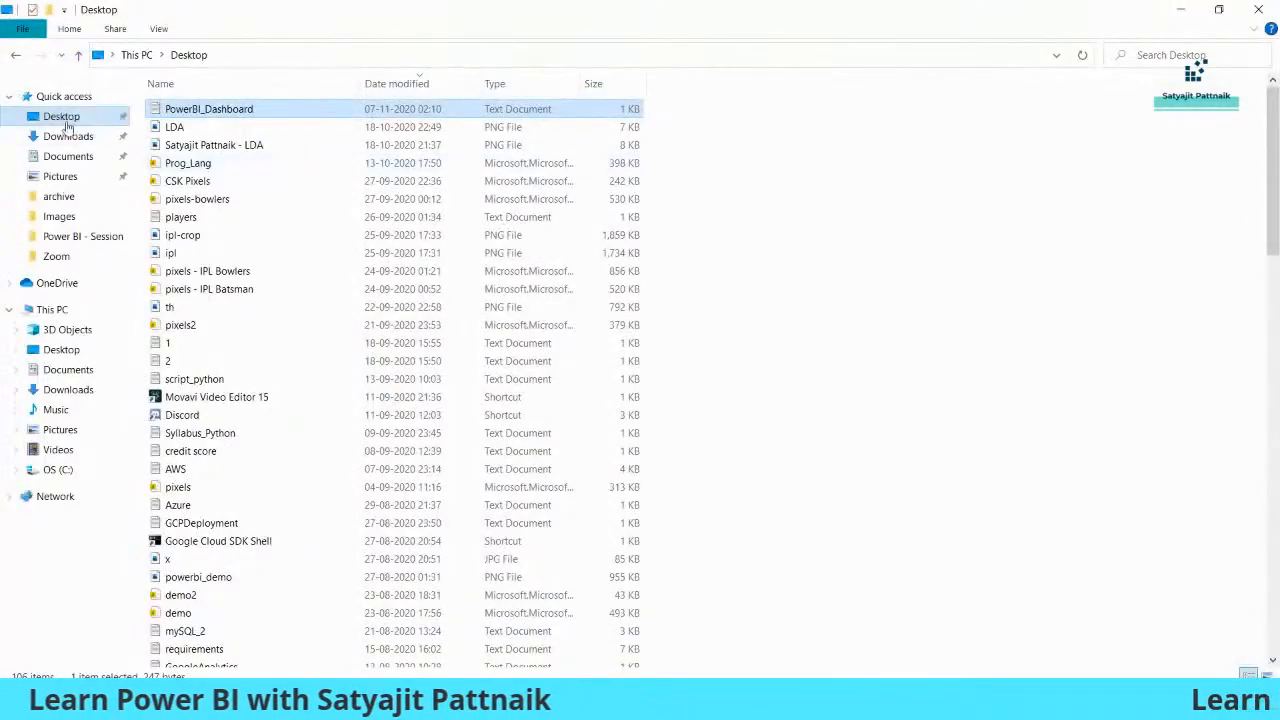
pyautogui.click(58, 469)
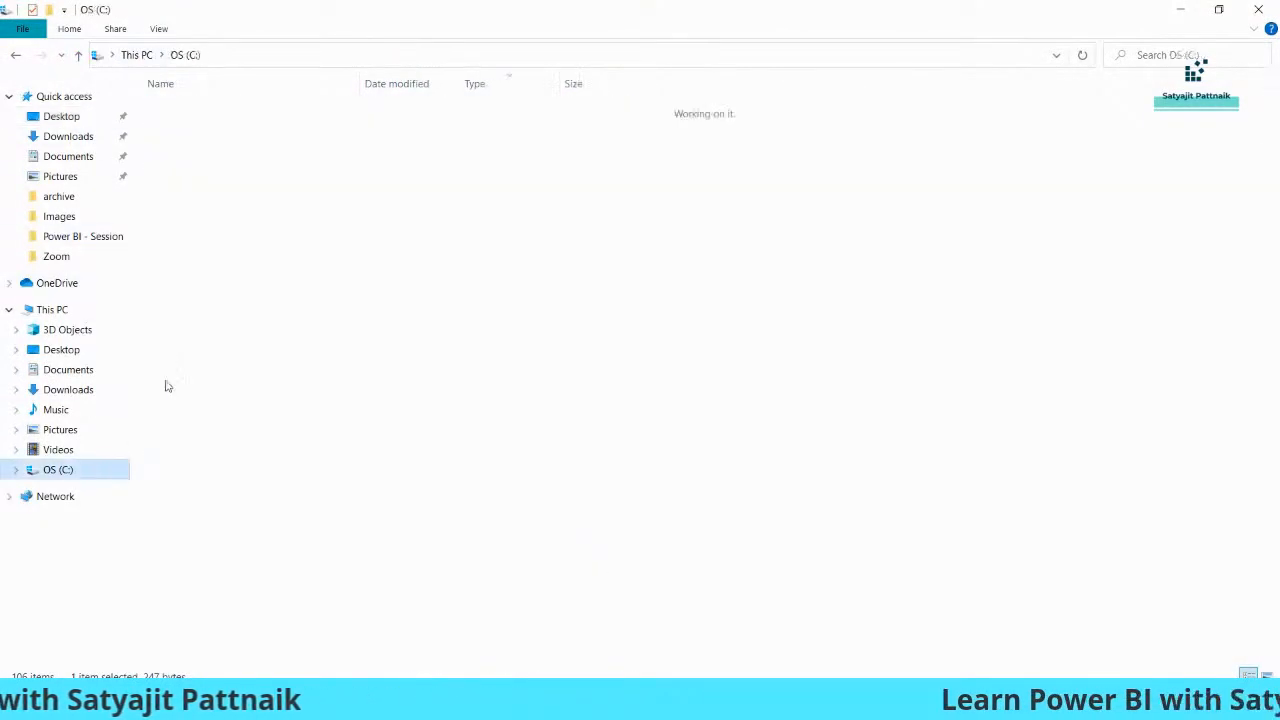
pyautogui.doubleClick(223, 170)
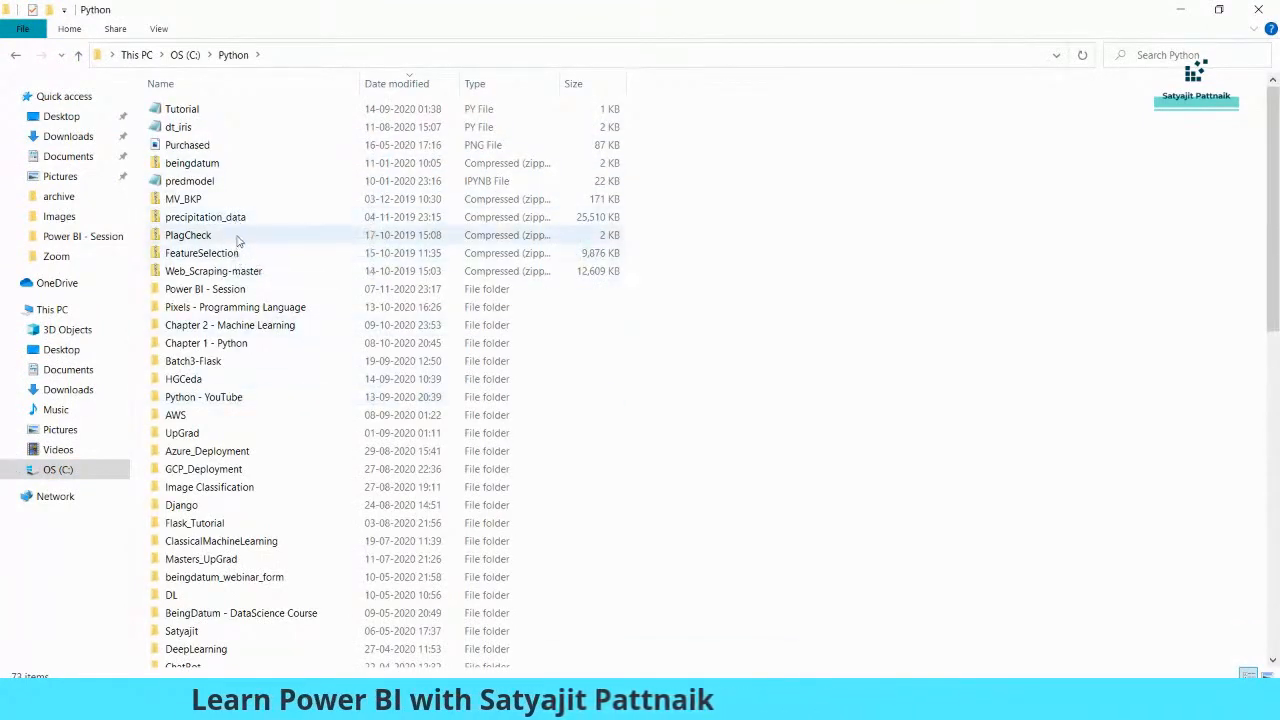
pyautogui.doubleClick(238, 290)
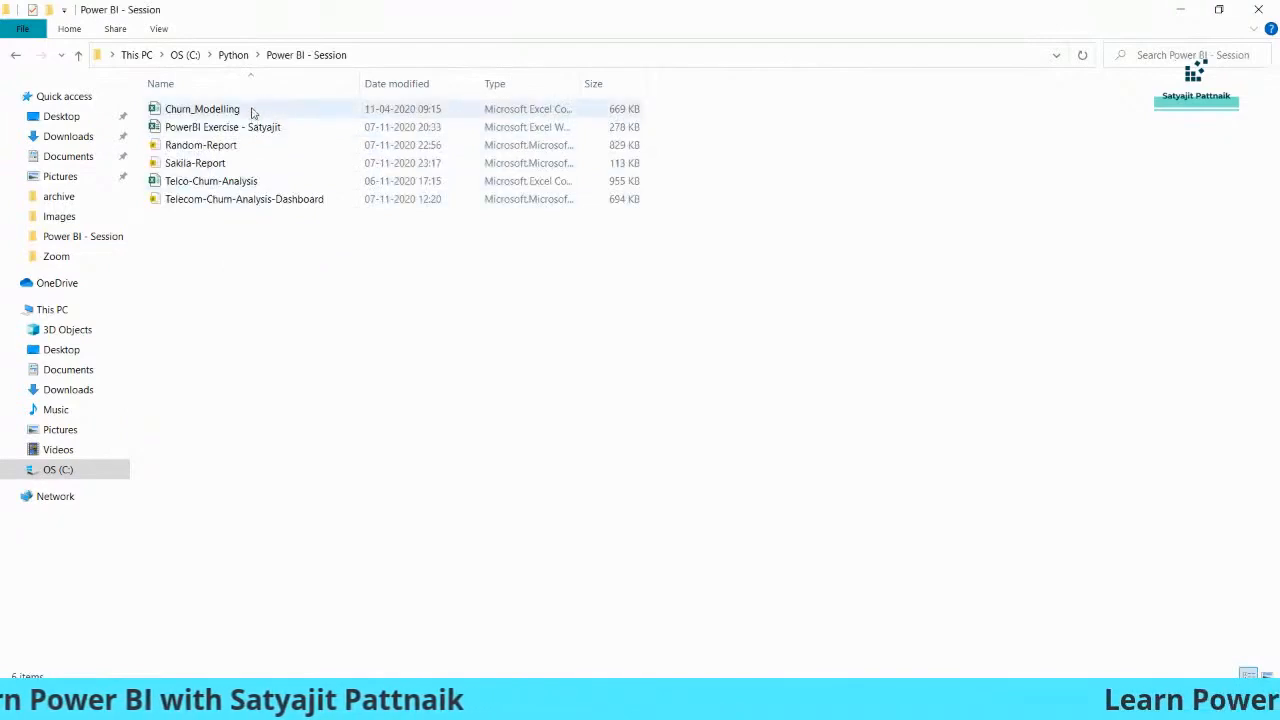
pyautogui.doubleClick(250, 181)
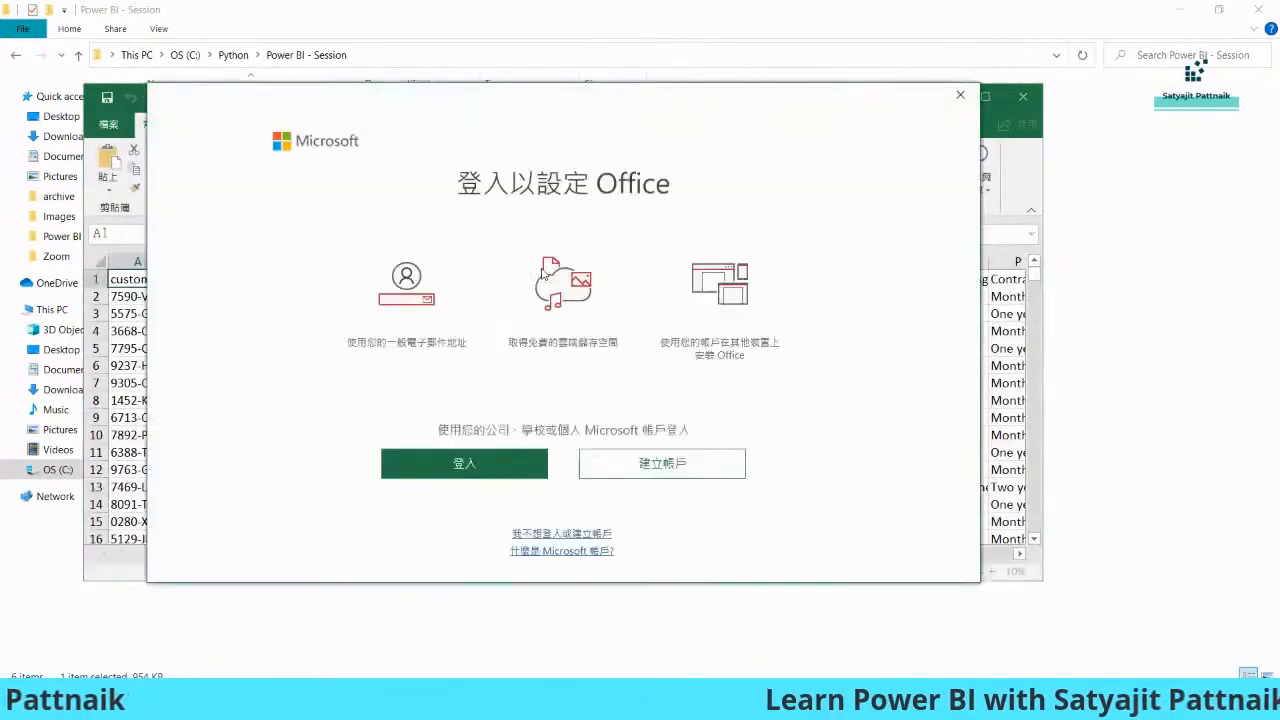
# Dismiss the Office sign-in prompt and the activation notice, and maximize the Telco-Churn-Analysis workbook window
pyautogui.click(959, 96)
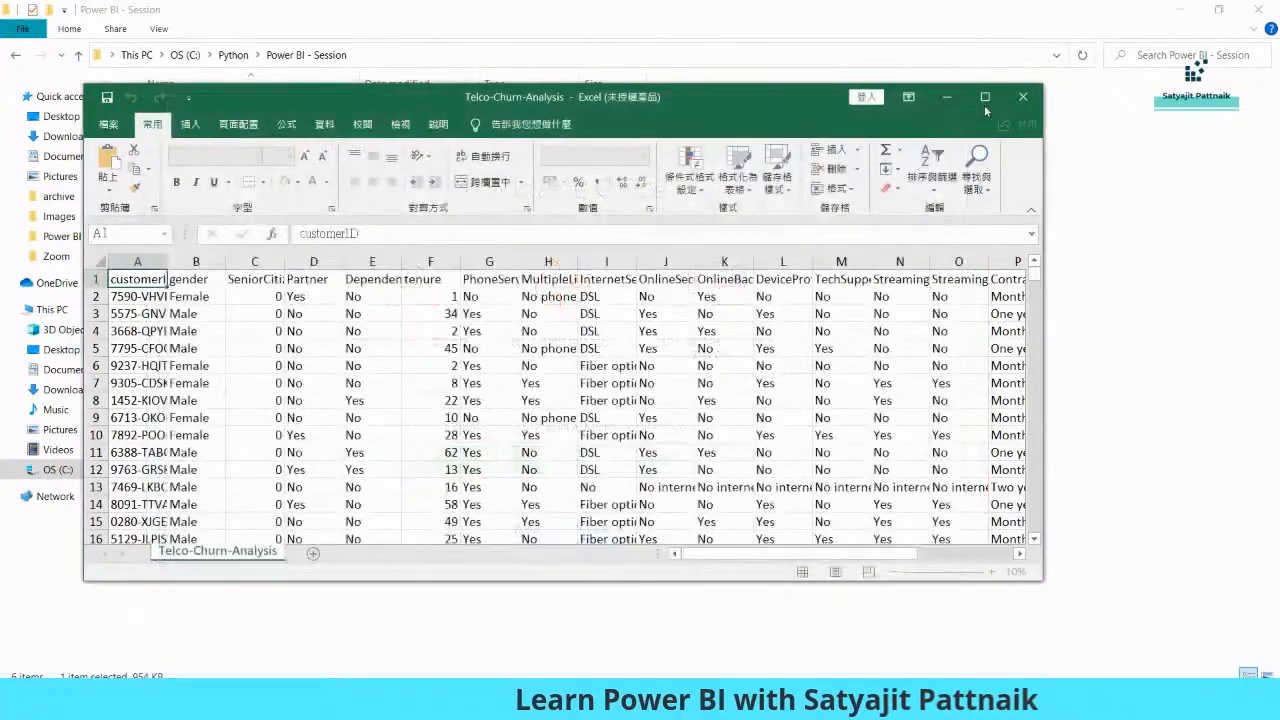
pyautogui.click(985, 96)
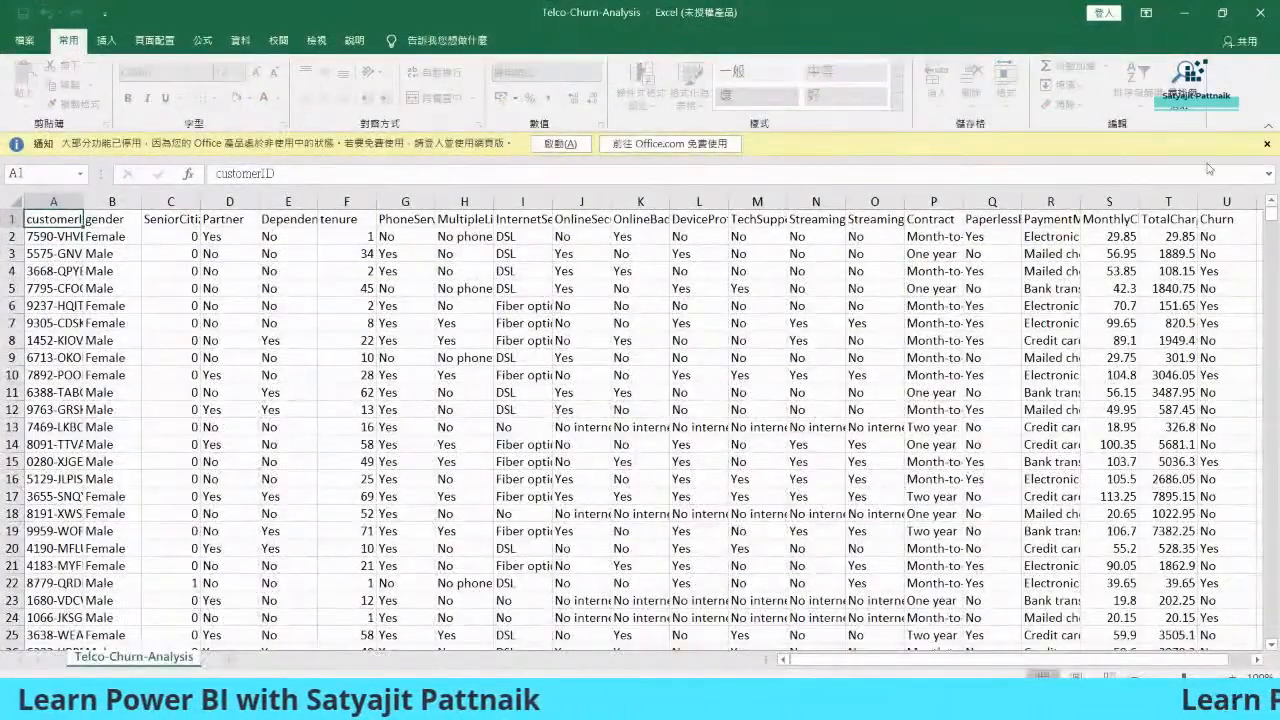
pyautogui.click(1265, 143)
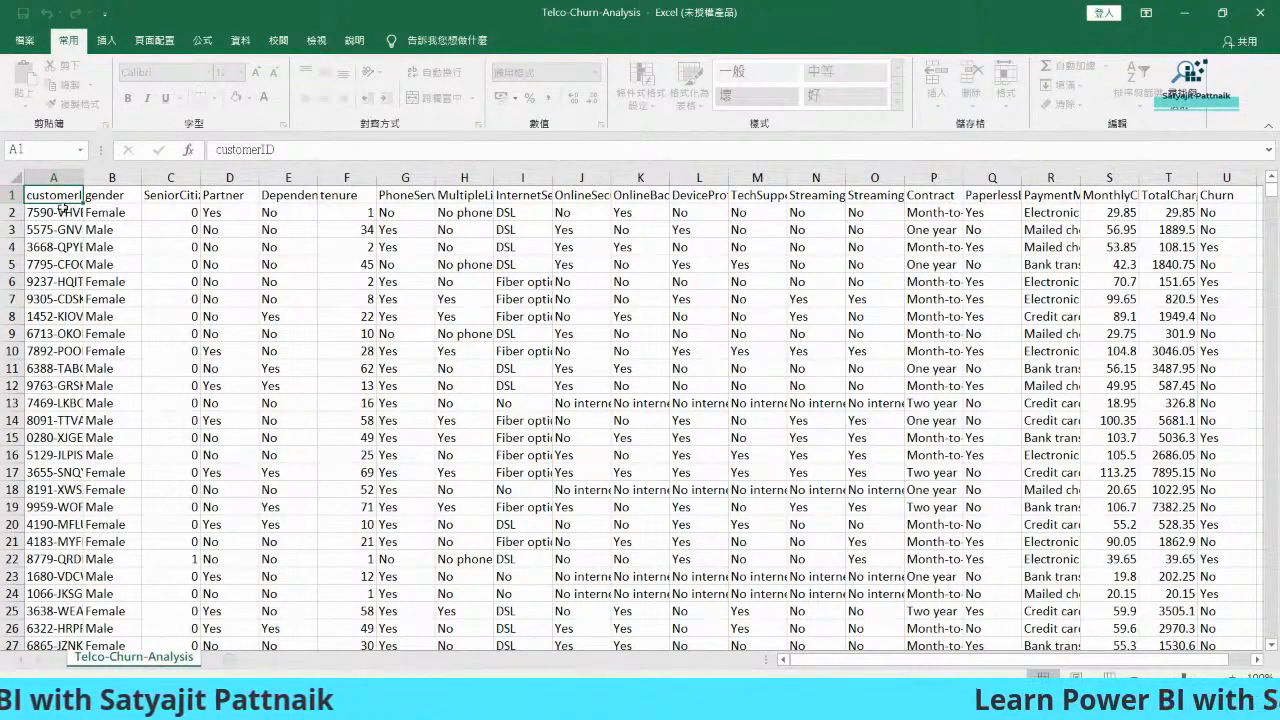
# Review the gender, SeniorCitizen and Partner column headers in the first row of the sheet
pyautogui.click(103, 199)
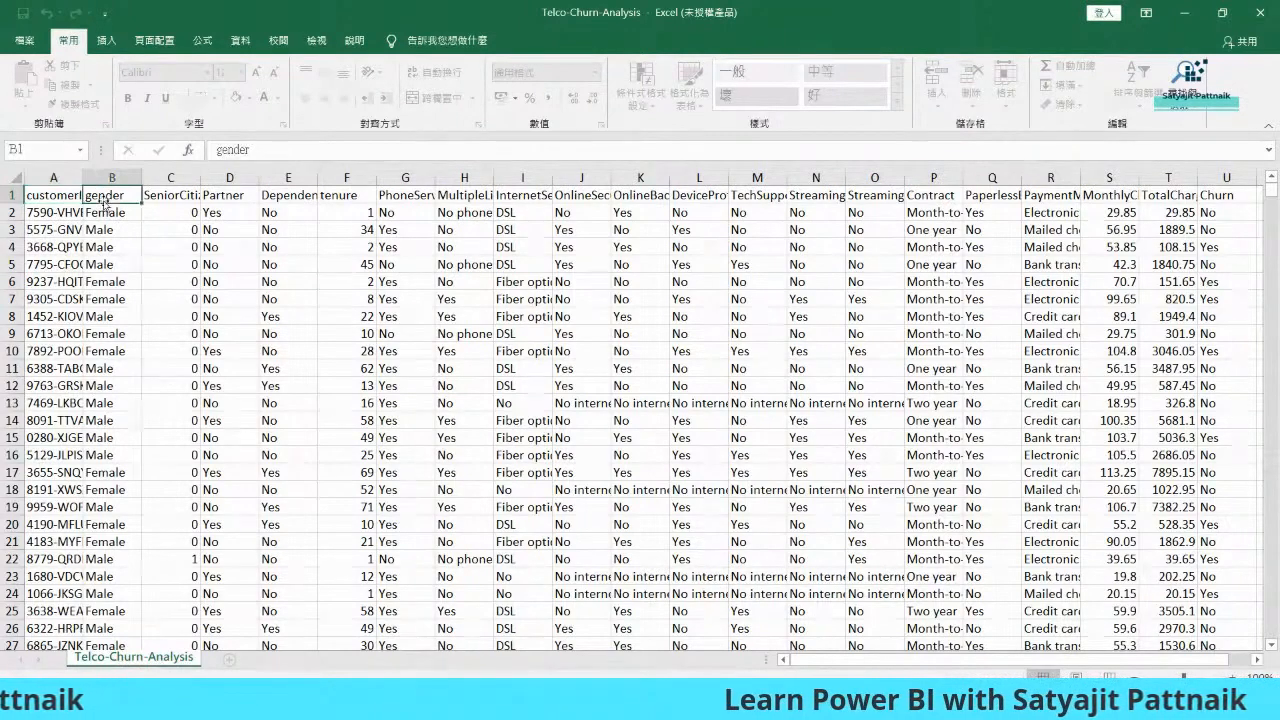
pyautogui.click(166, 206)
pyautogui.click(216, 204)
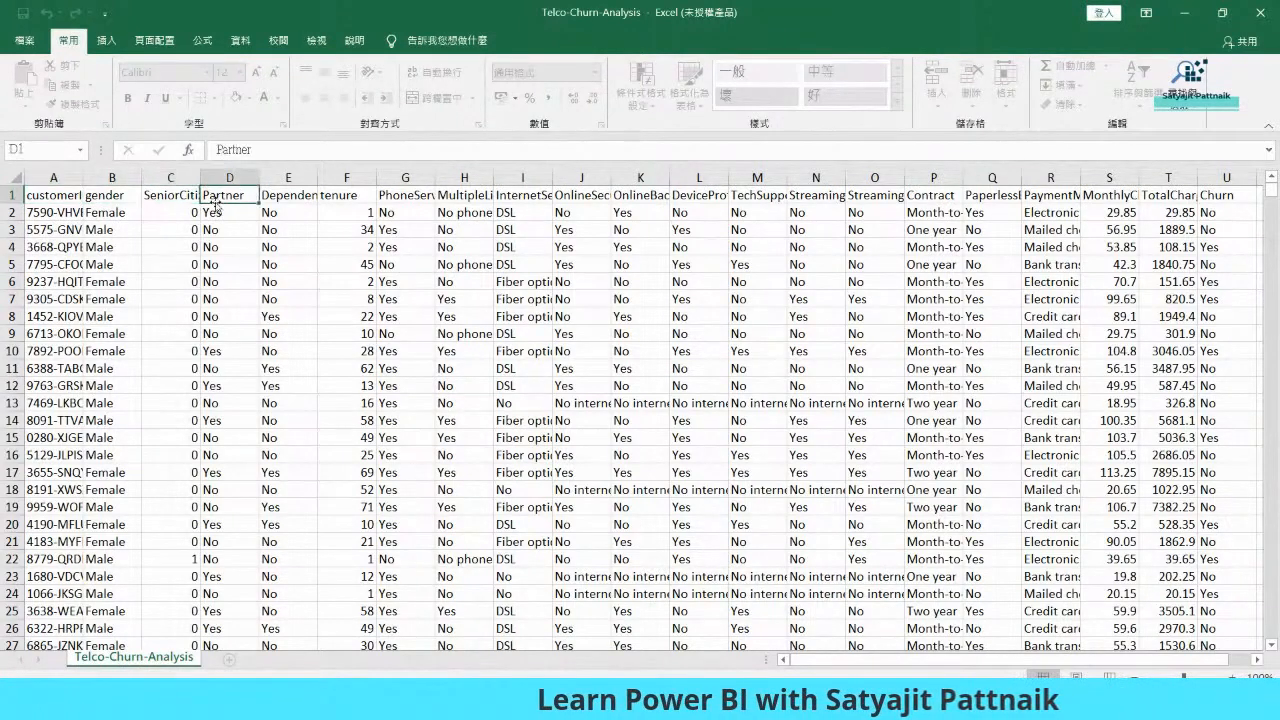
pyautogui.click(162, 198)
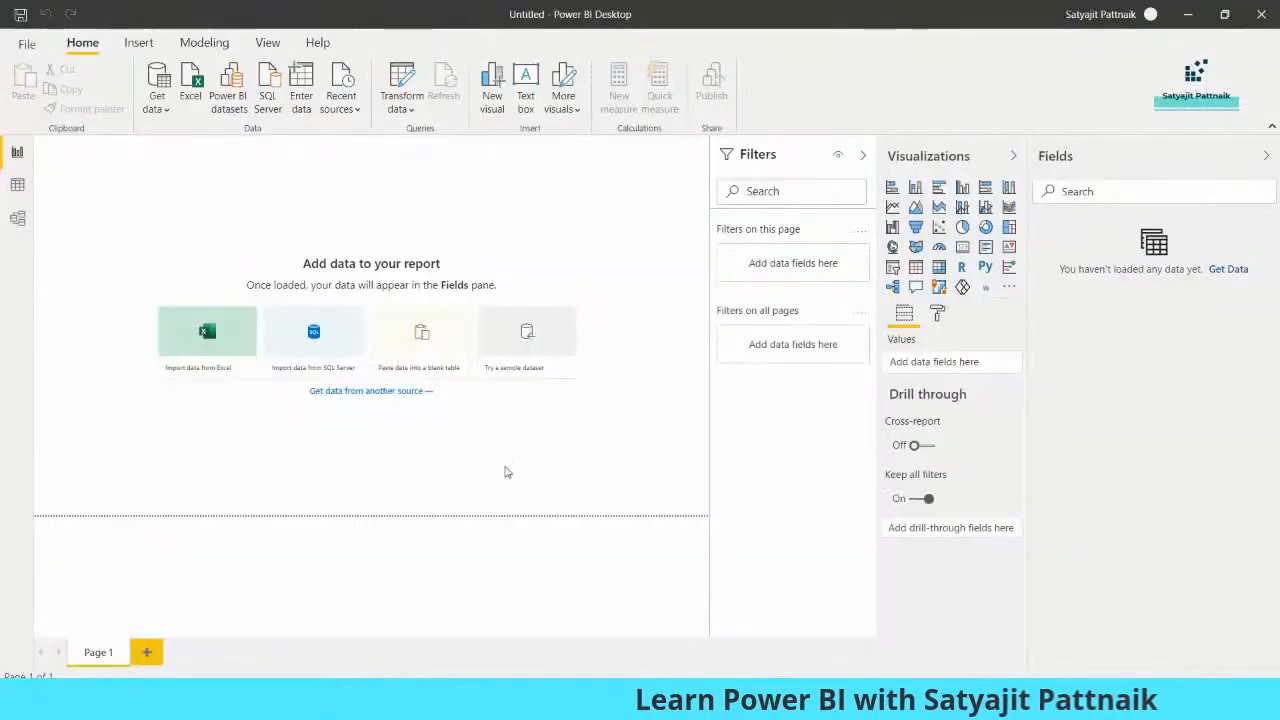
# Switch to Power BI Desktop and import the Telco-Churn-Analysis CSV as an Excel data source, showing all file types
pyautogui.click(190, 92)
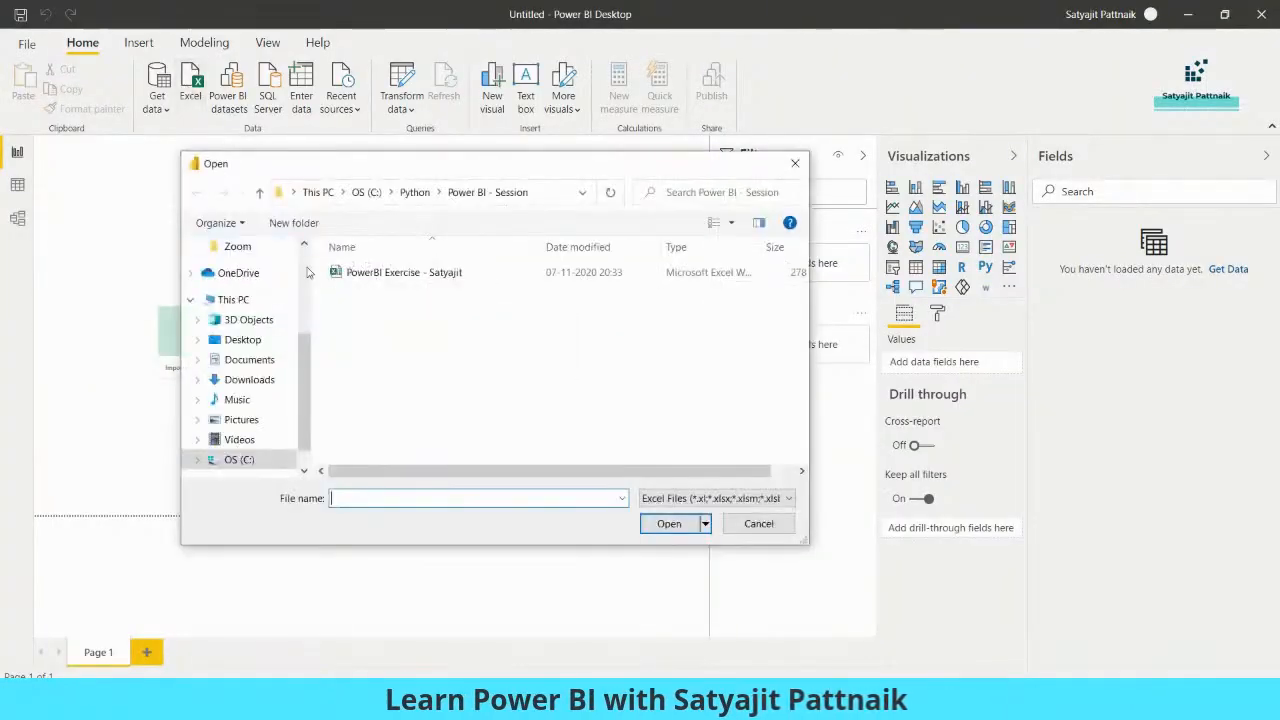
pyautogui.click(686, 497)
pyautogui.click(677, 527)
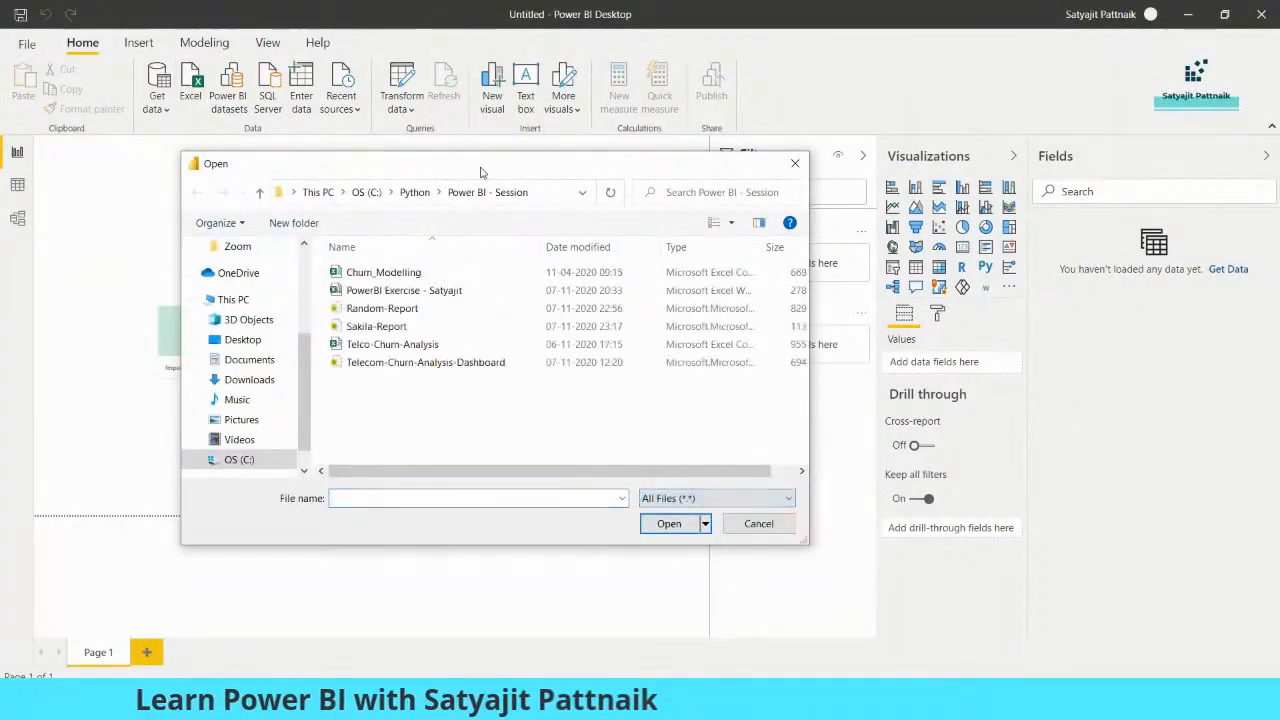
pyautogui.moveTo(465, 163); pyautogui.dragTo(388, 153)
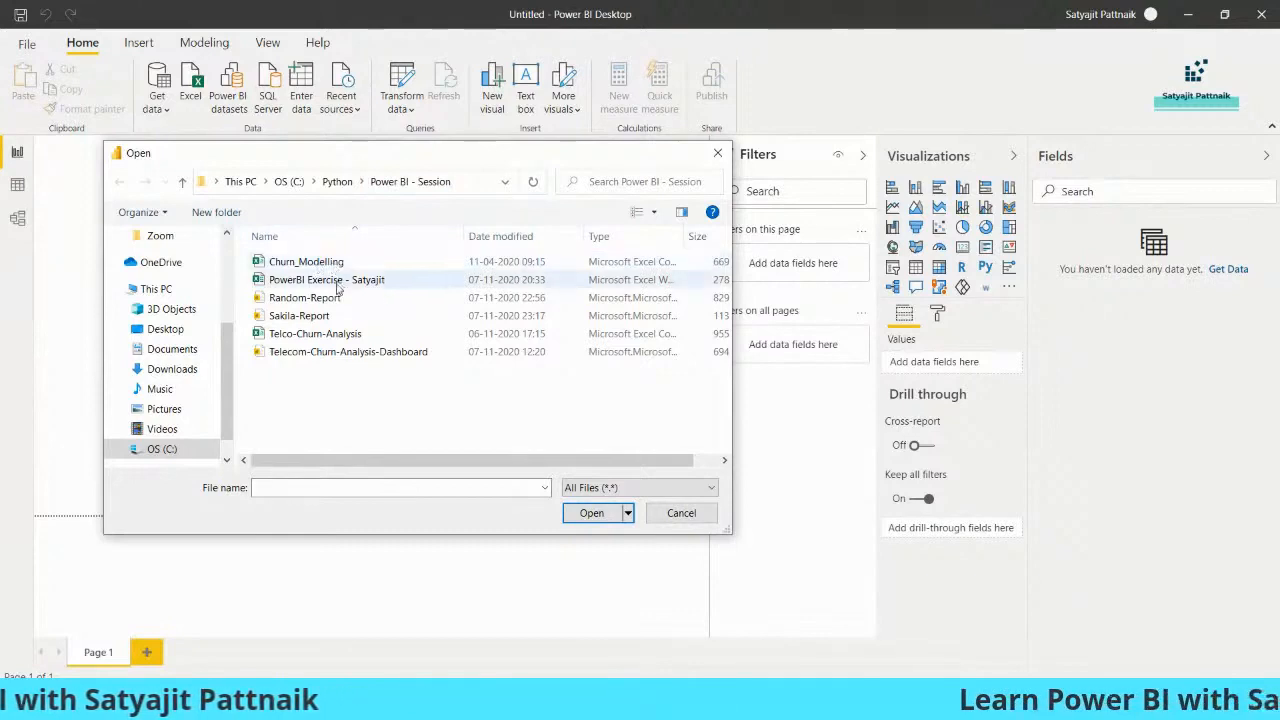
pyautogui.click(327, 338)
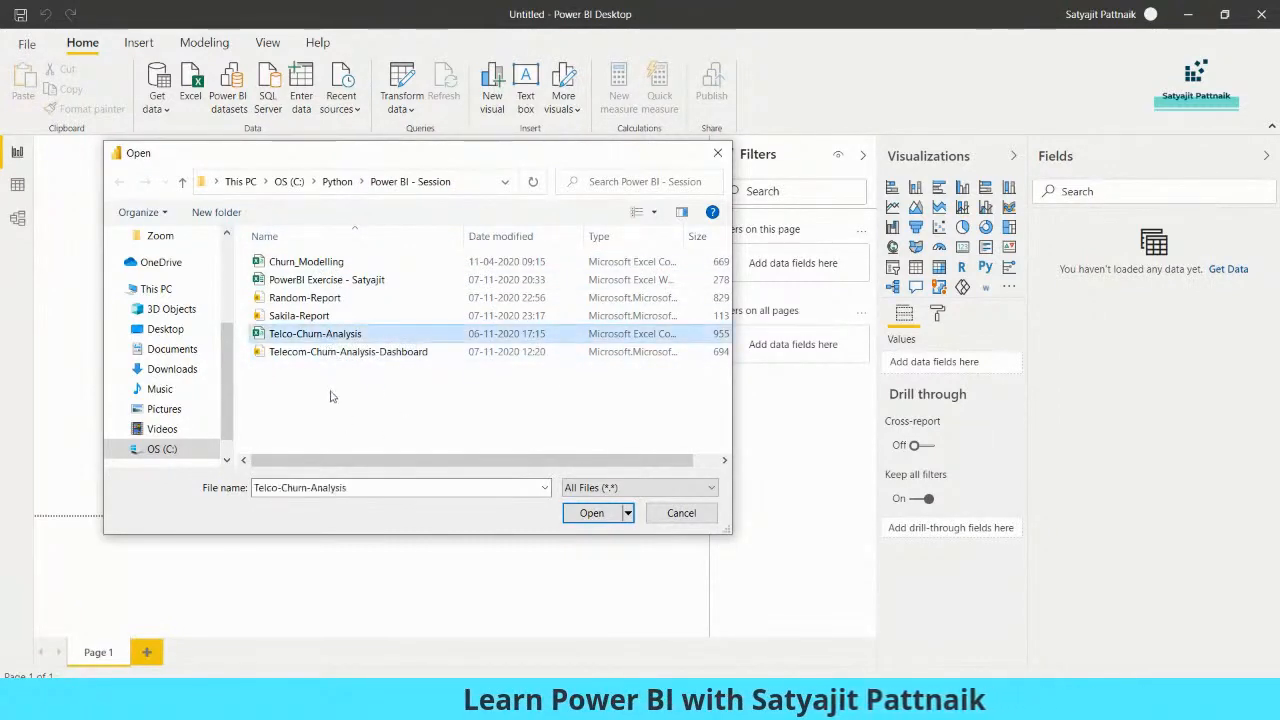
pyautogui.click(340, 355)
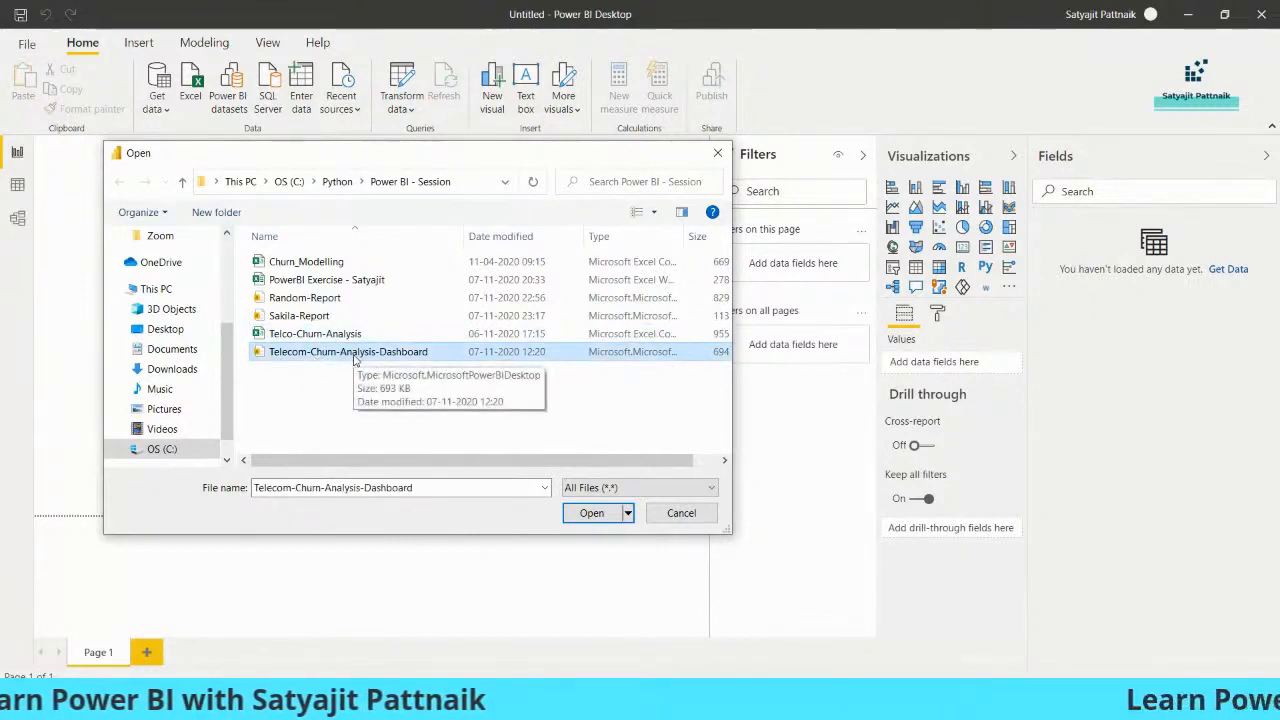
pyautogui.click(347, 339)
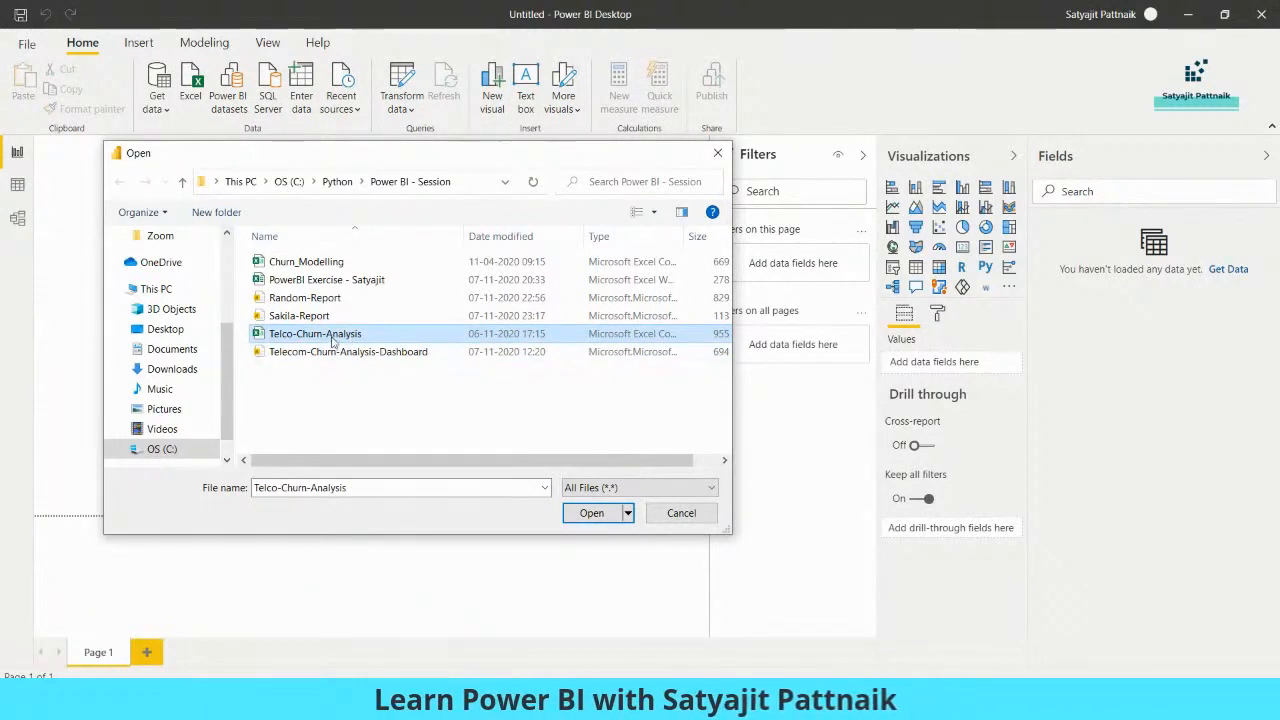
pyautogui.doubleClick(333, 341)
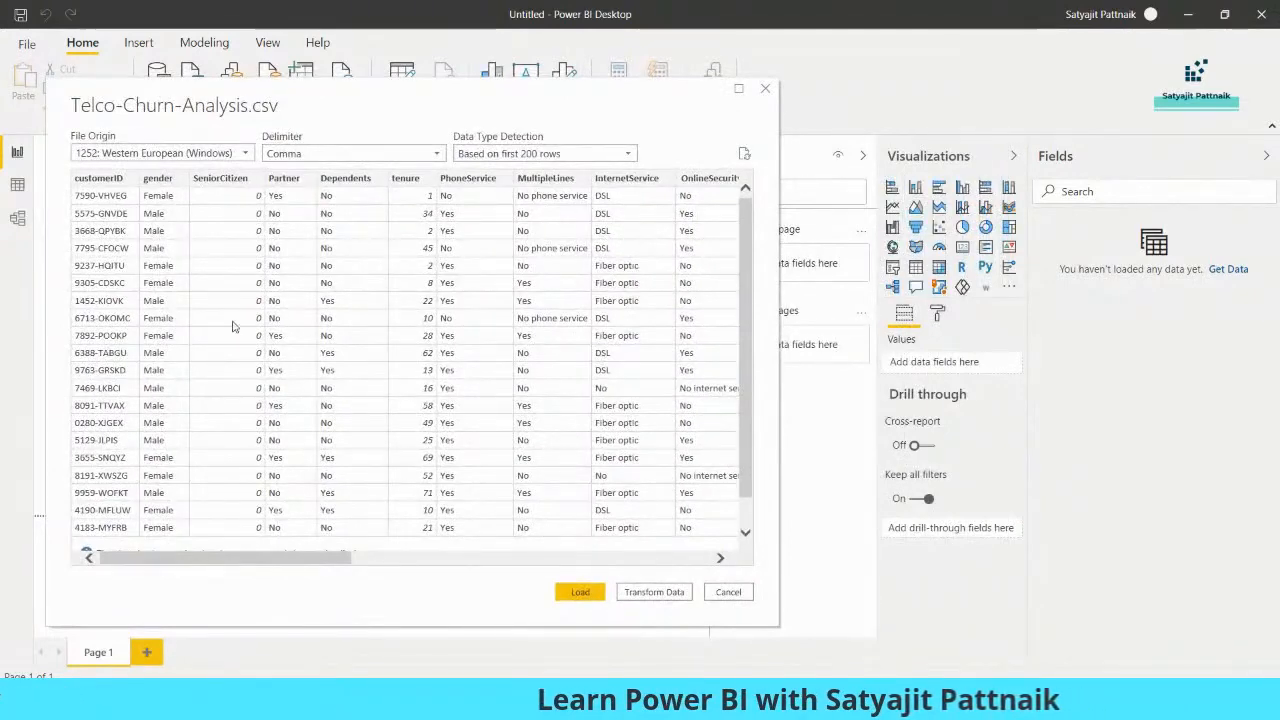
# Open the Telco-Churn-Analysis data for transformation in Power Query Editor and narrow the Queries pane
pyautogui.moveTo(282, 562)
pyautogui.mouseDown()
pyautogui.moveTo(394, 564)
pyautogui.moveTo(282, 562)
pyautogui.mouseUp()
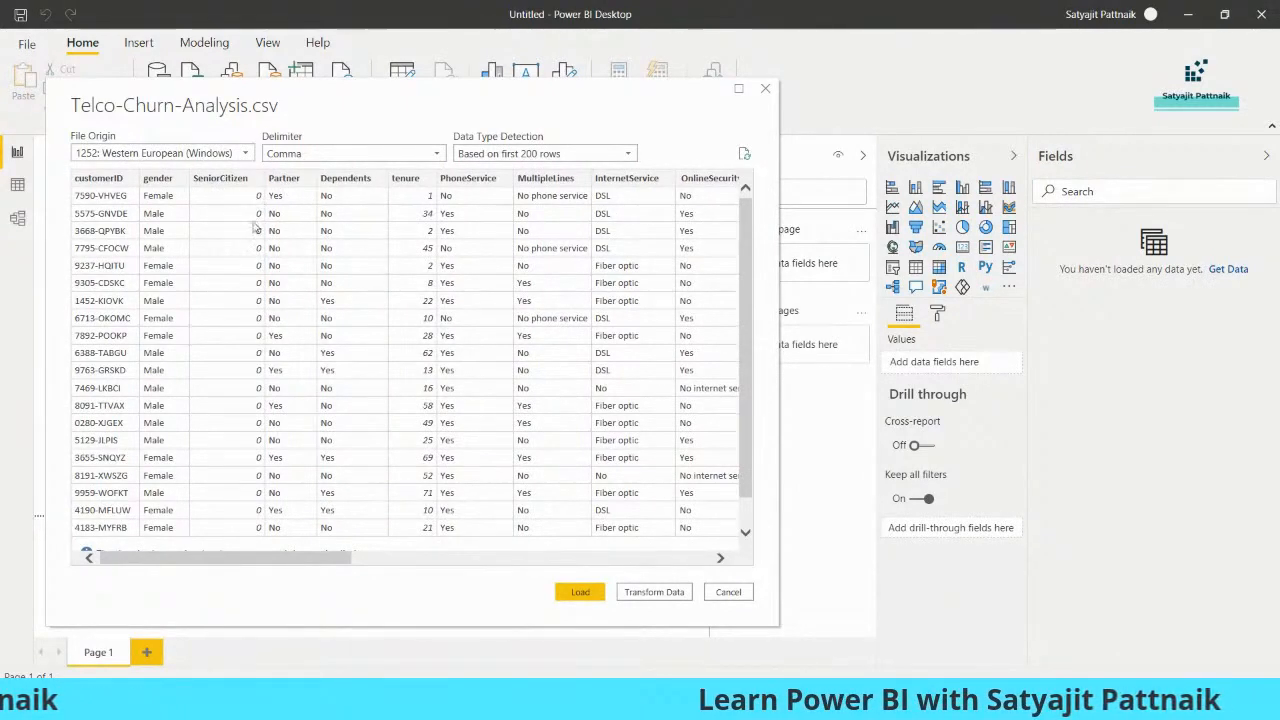
pyautogui.click(654, 592)
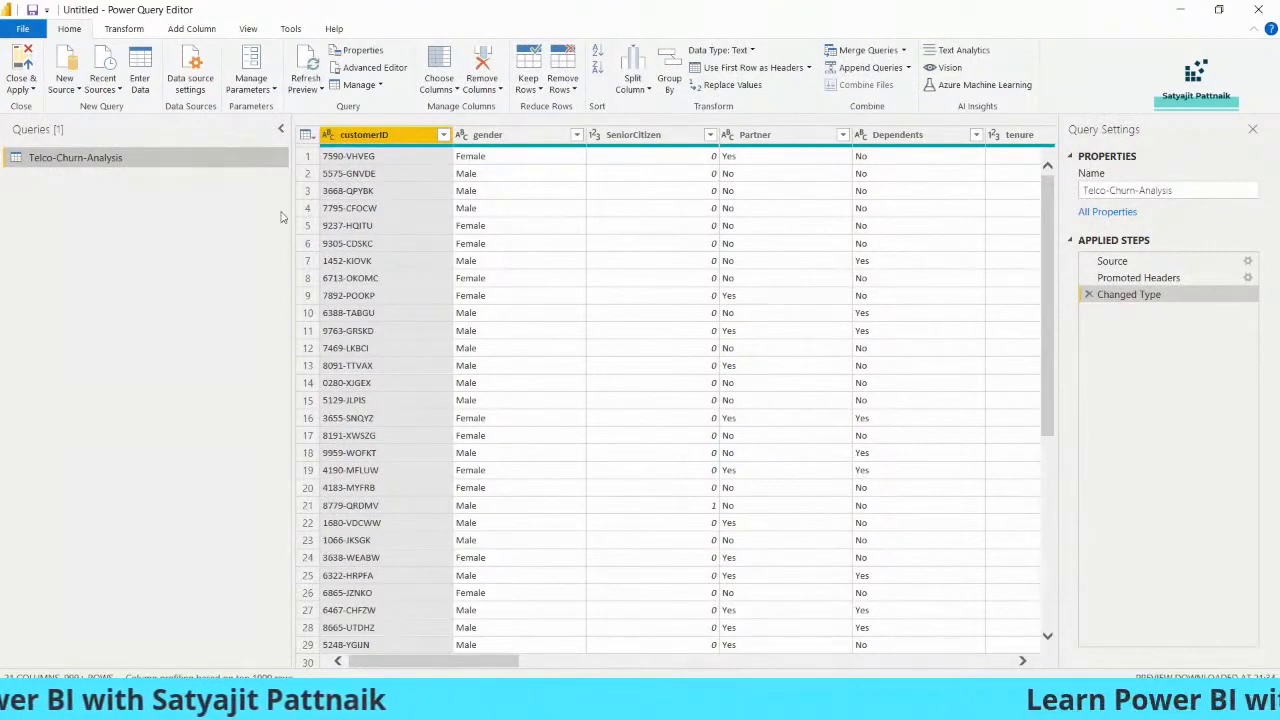
pyautogui.moveTo(287, 211); pyautogui.dragTo(156, 212)
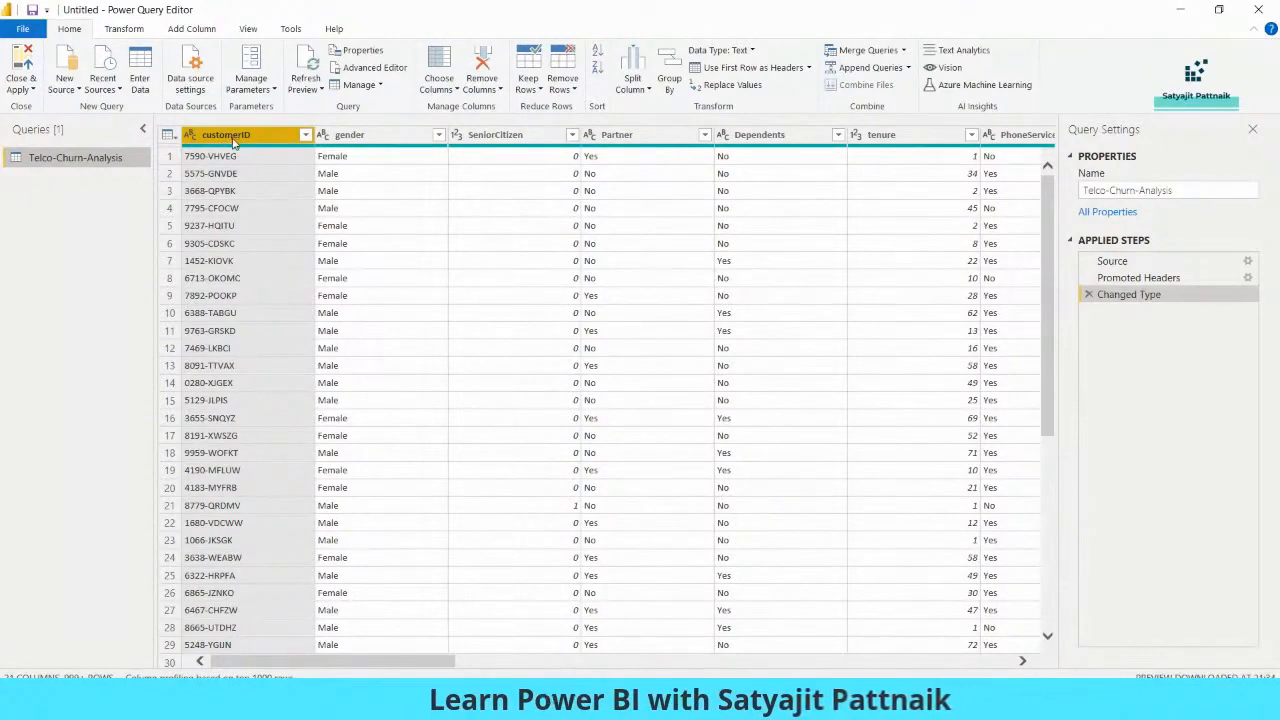
# Inspect the values in the customerID and gender columns and the filter options of the SeniorCitizen column
pyautogui.click(216, 158)
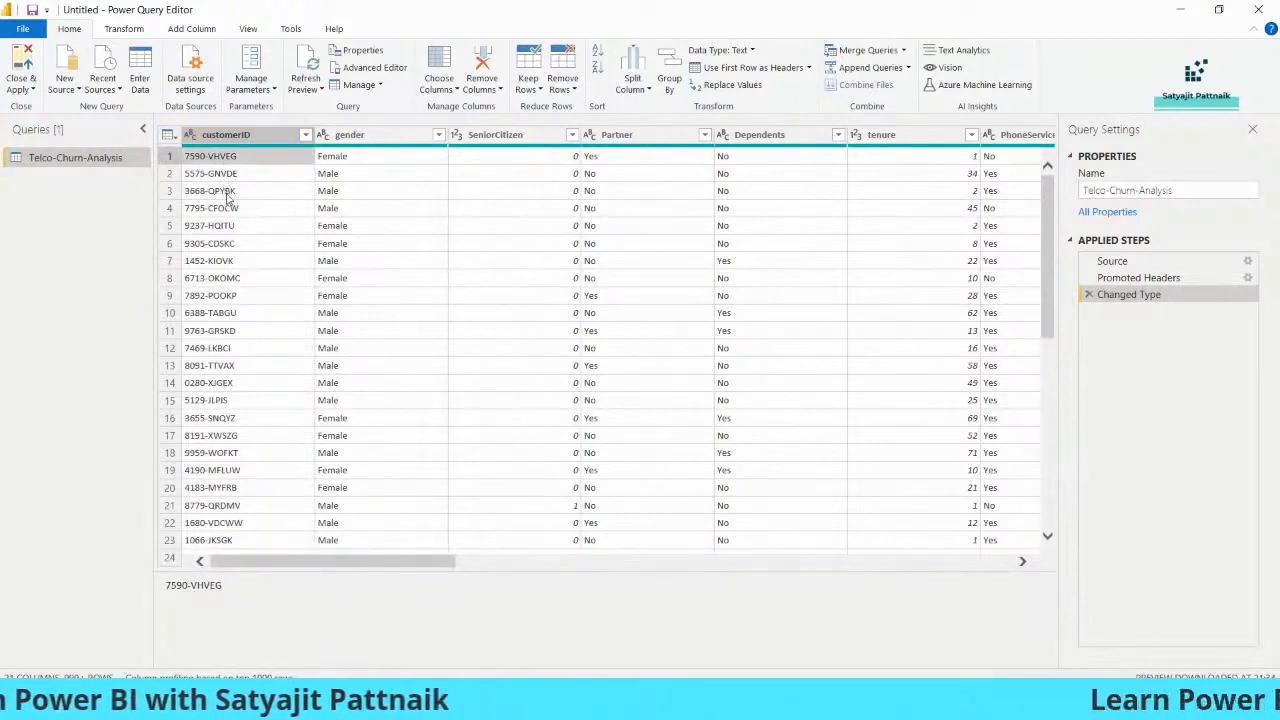
pyautogui.click(352, 135)
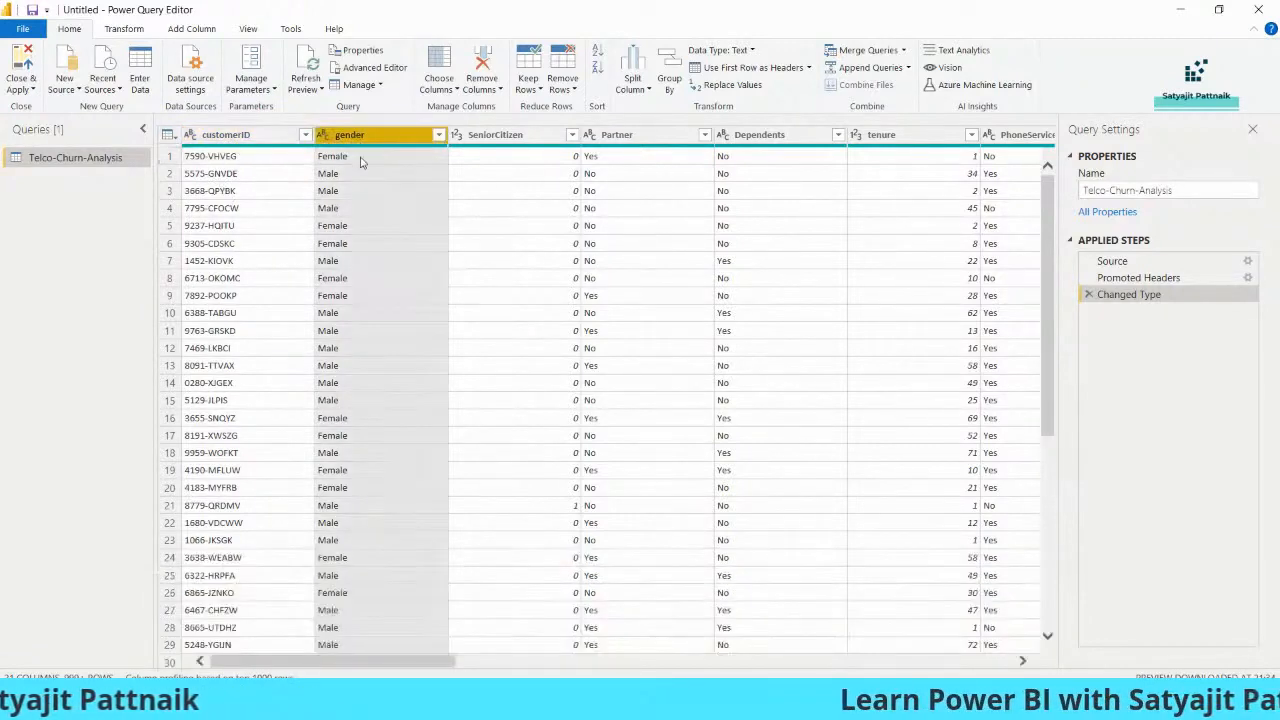
pyautogui.click(360, 160)
pyautogui.click(347, 175)
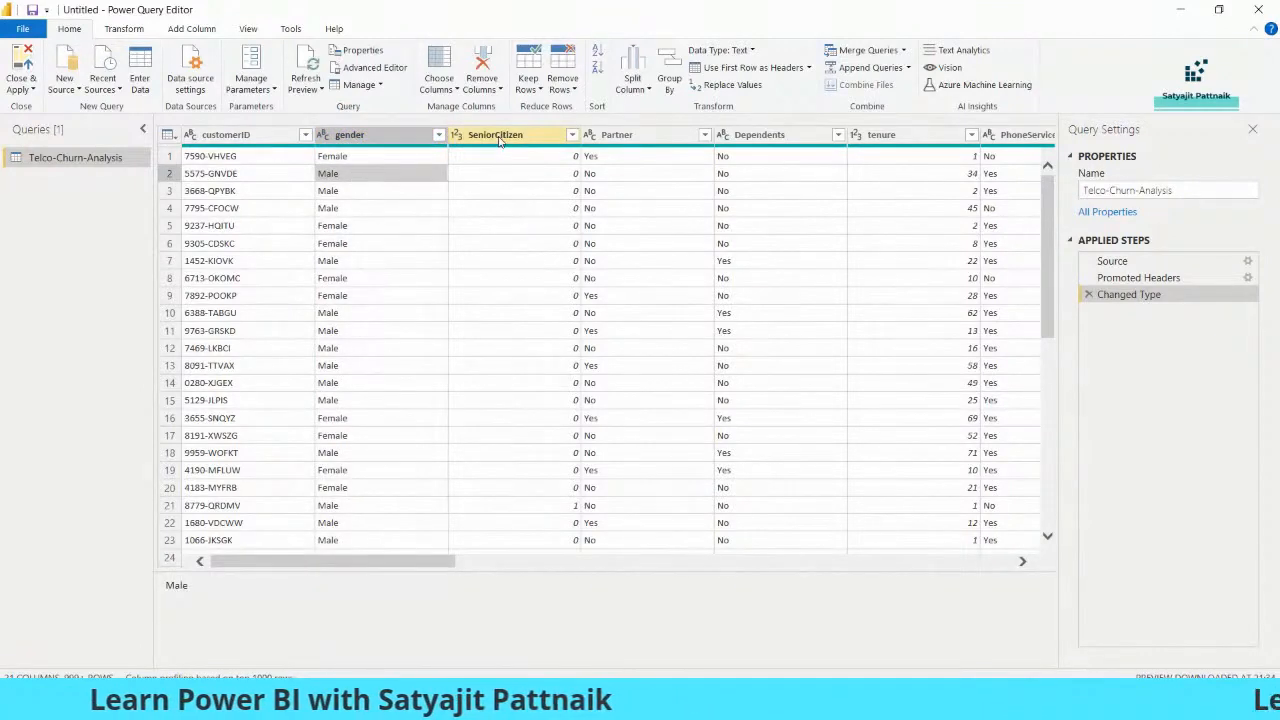
pyautogui.click(571, 134)
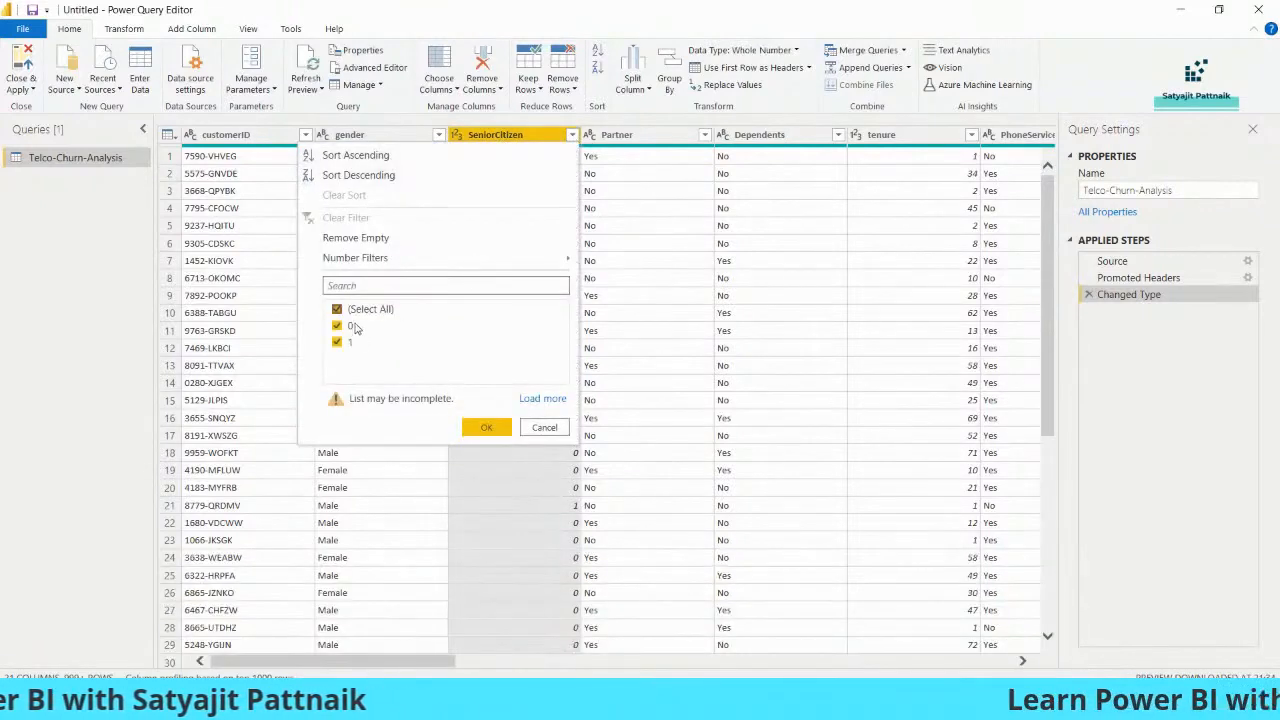
pyautogui.click(545, 427)
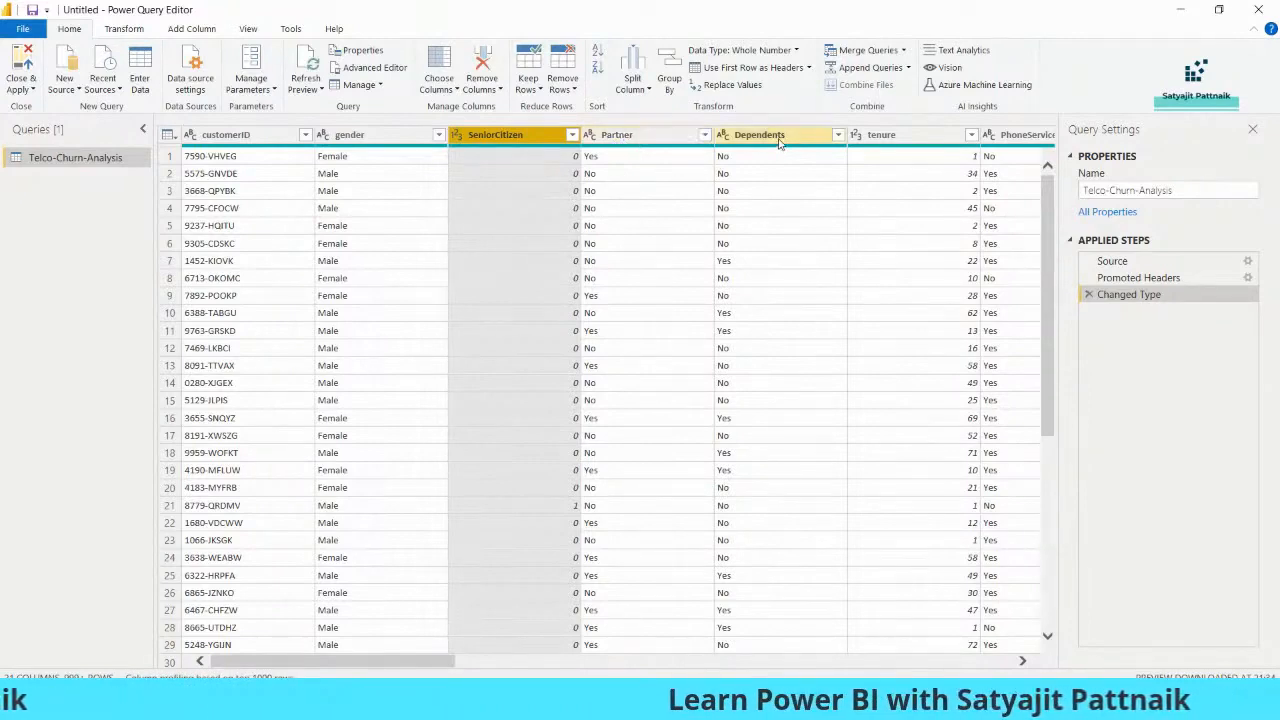
# Examine the values in the tenure column across the first rows and further down the table
pyautogui.moveTo(432, 660); pyautogui.dragTo(557, 660)
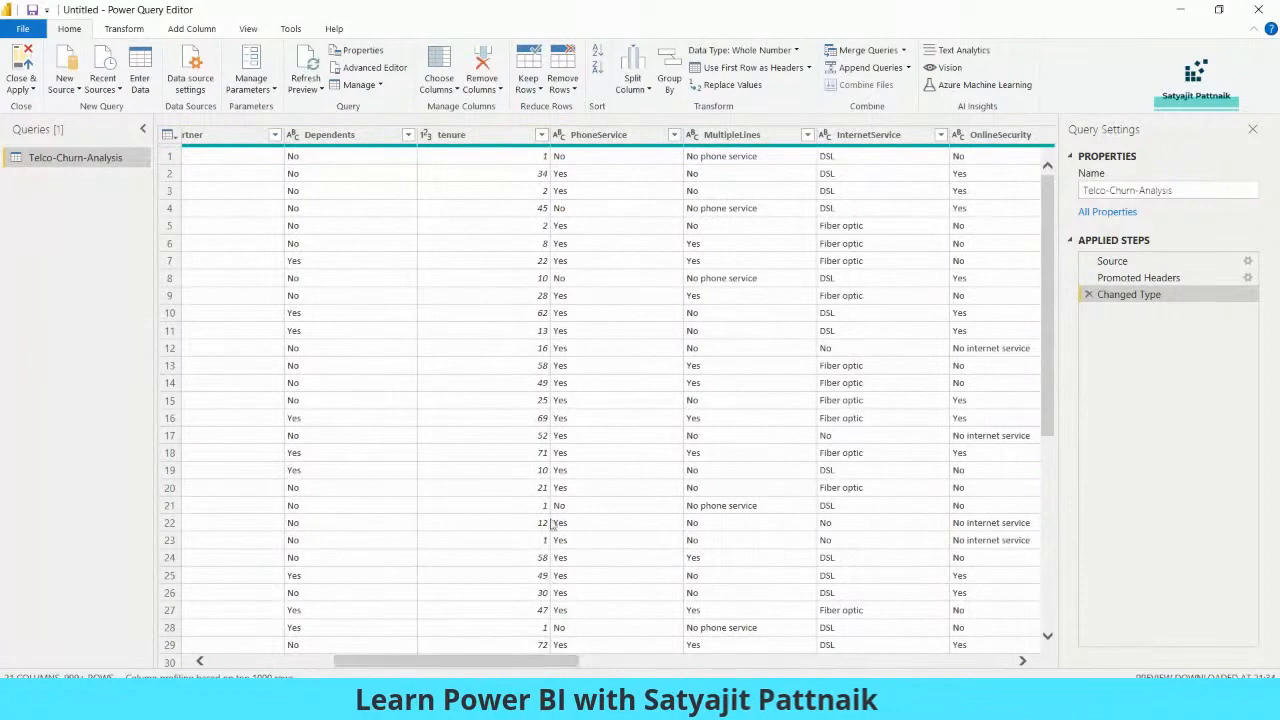
pyautogui.click(540, 157)
pyautogui.click(540, 172)
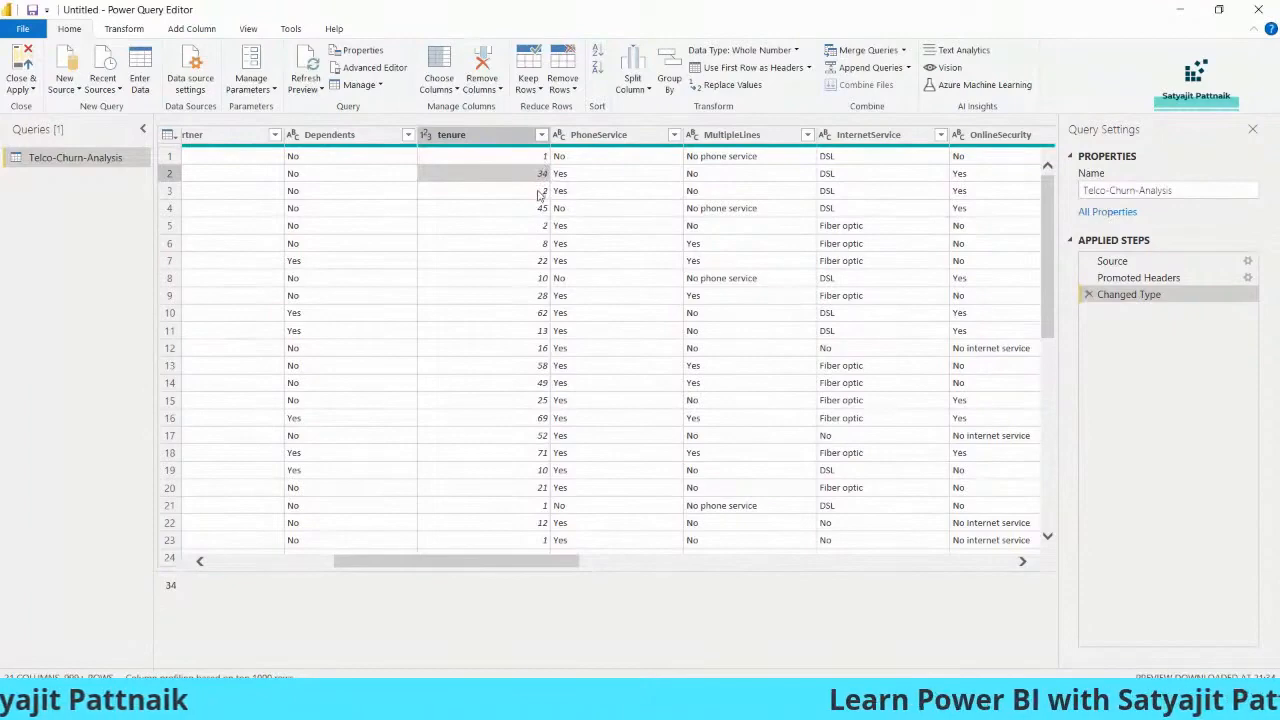
pyautogui.click(538, 191)
pyautogui.click(538, 209)
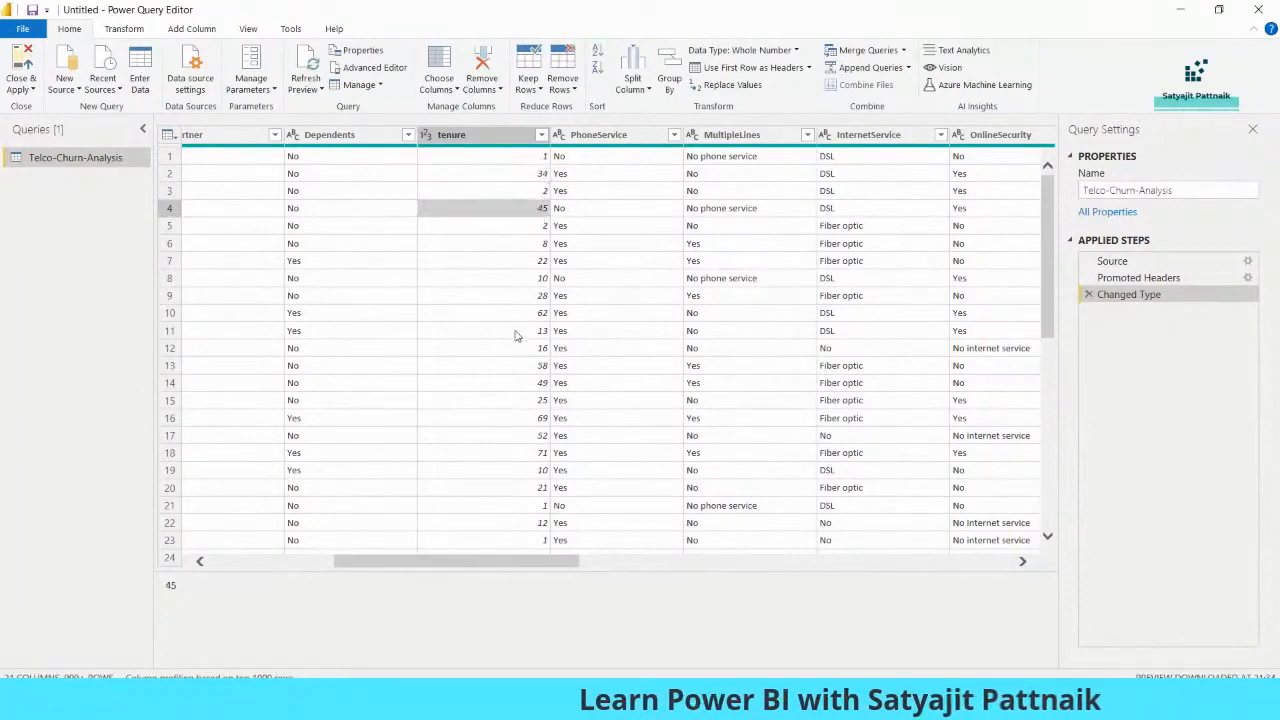
pyautogui.scroll(-14, 516, 336)
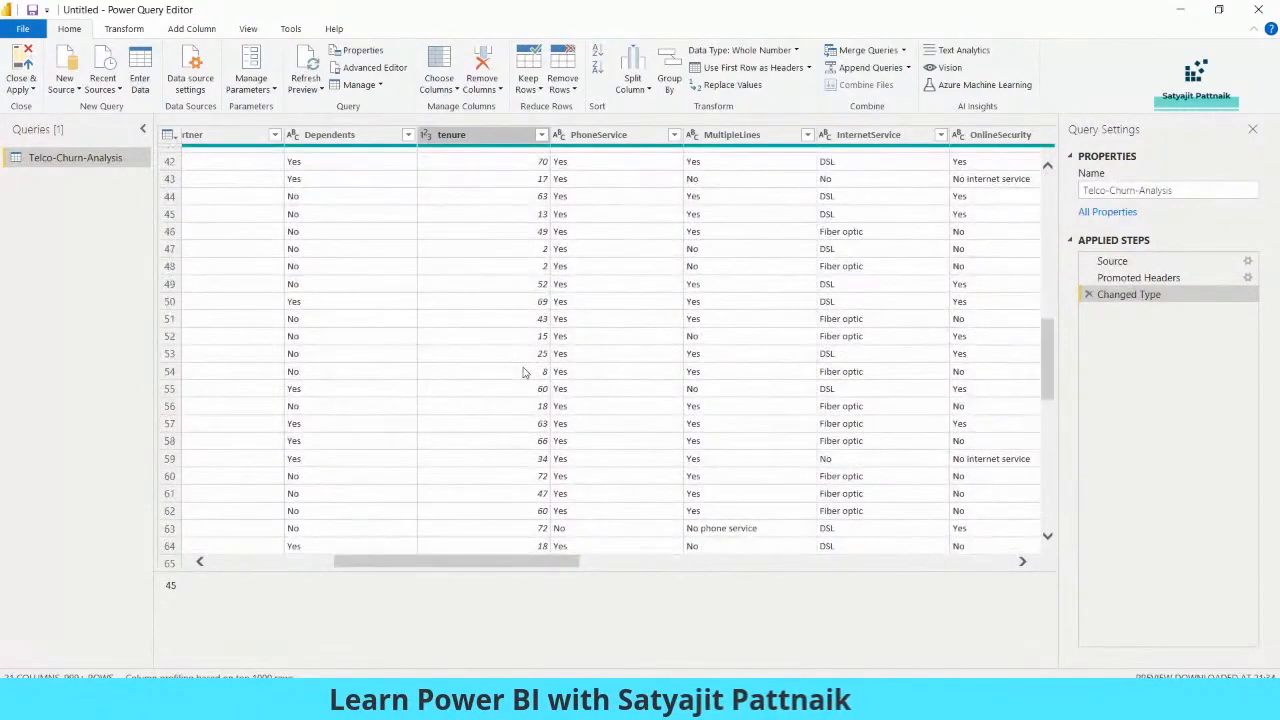
pyautogui.scroll(2, 522, 373)
pyautogui.scroll(-12, 522, 373)
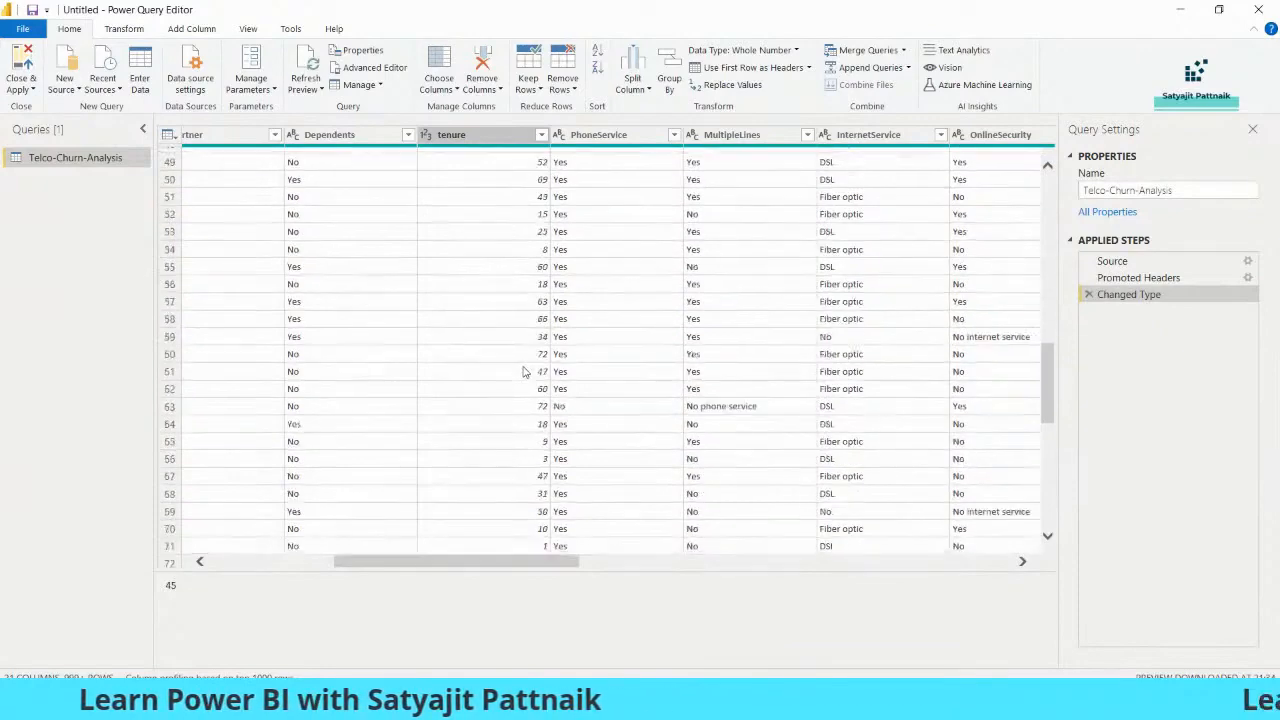
pyautogui.scroll(20, 522, 382)
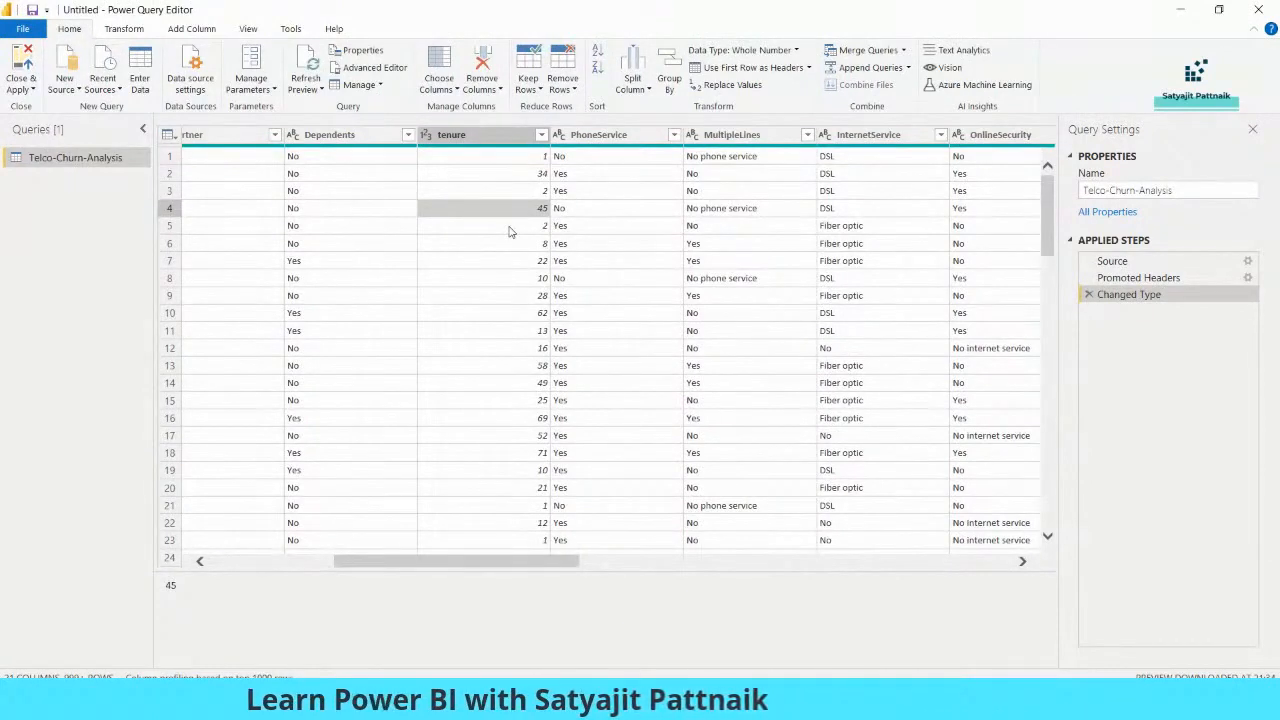
pyautogui.click(493, 175)
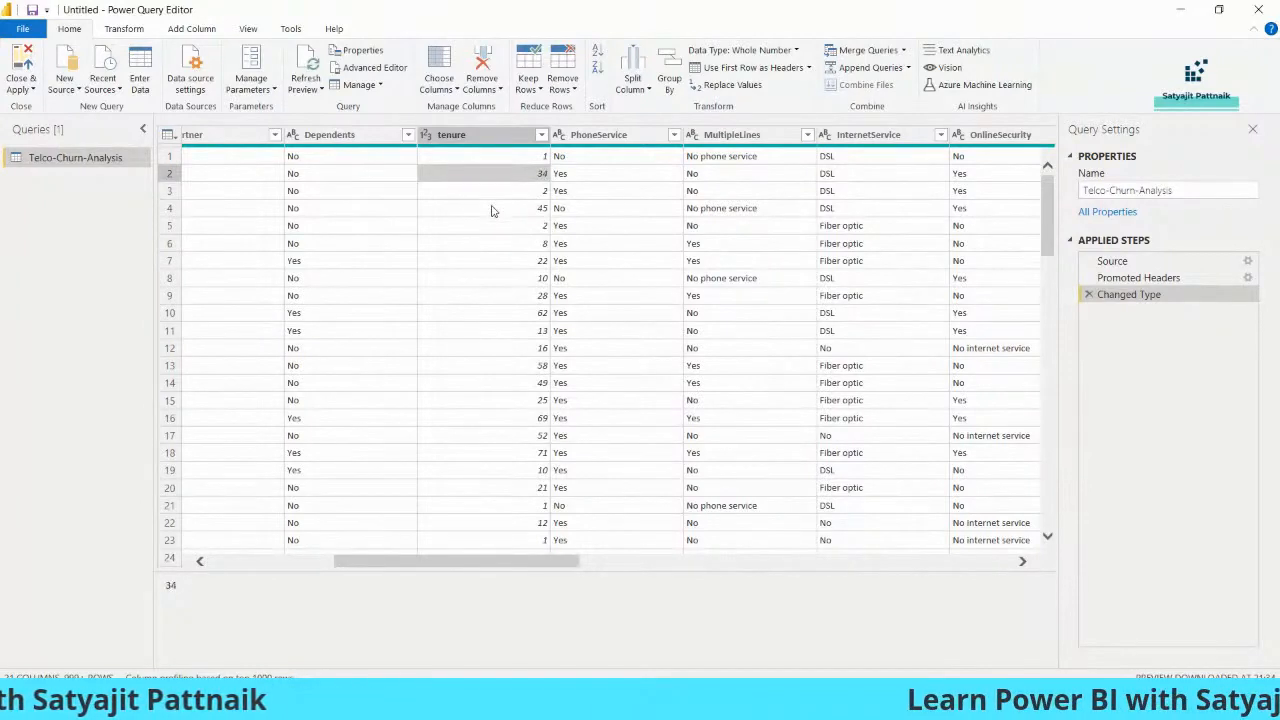
pyautogui.click(493, 210)
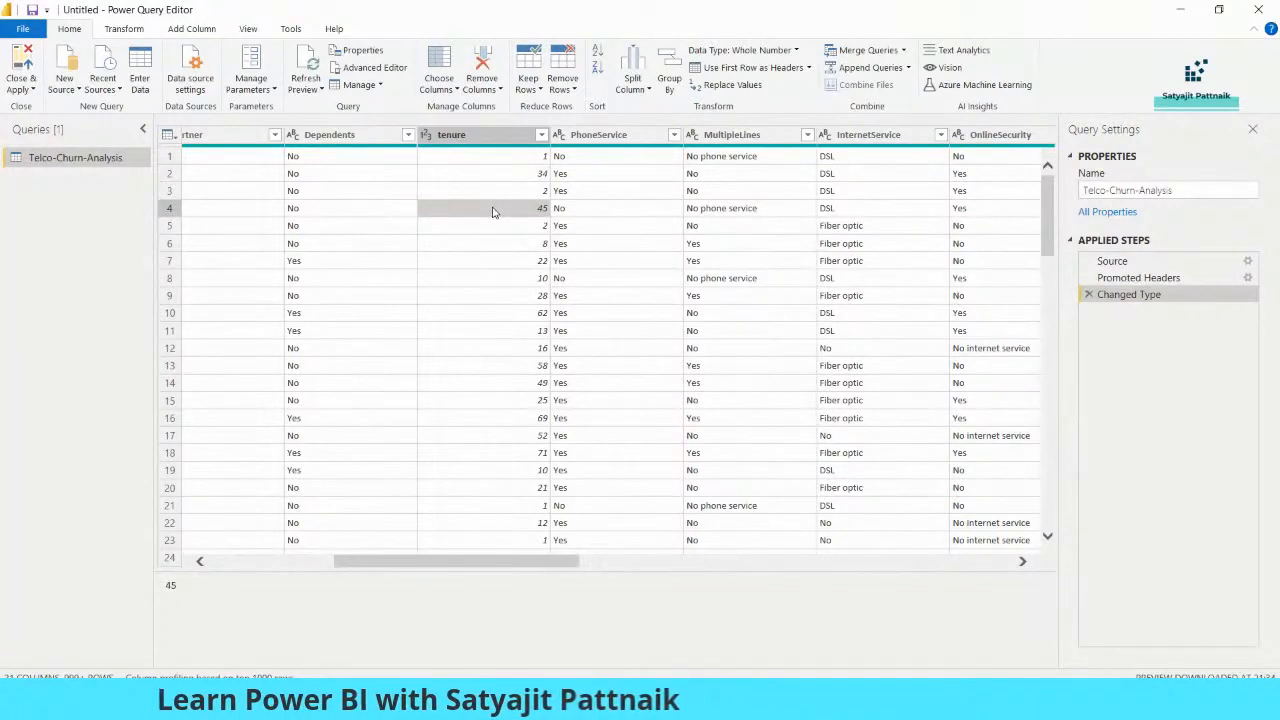
# Inspect the values in the PhoneService and MultipleLines columns, including the "No phone service" entries
pyautogui.click(598, 134)
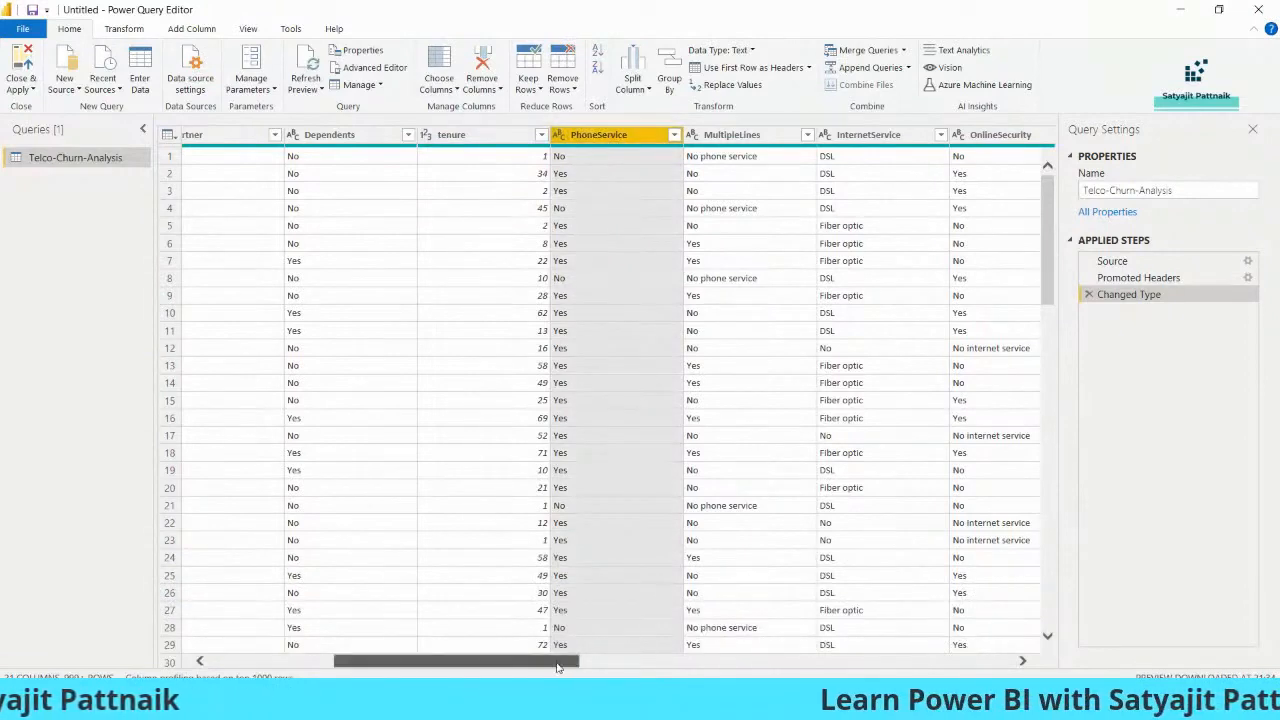
pyautogui.moveTo(558, 666); pyautogui.dragTo(638, 666)
pyautogui.click(480, 162)
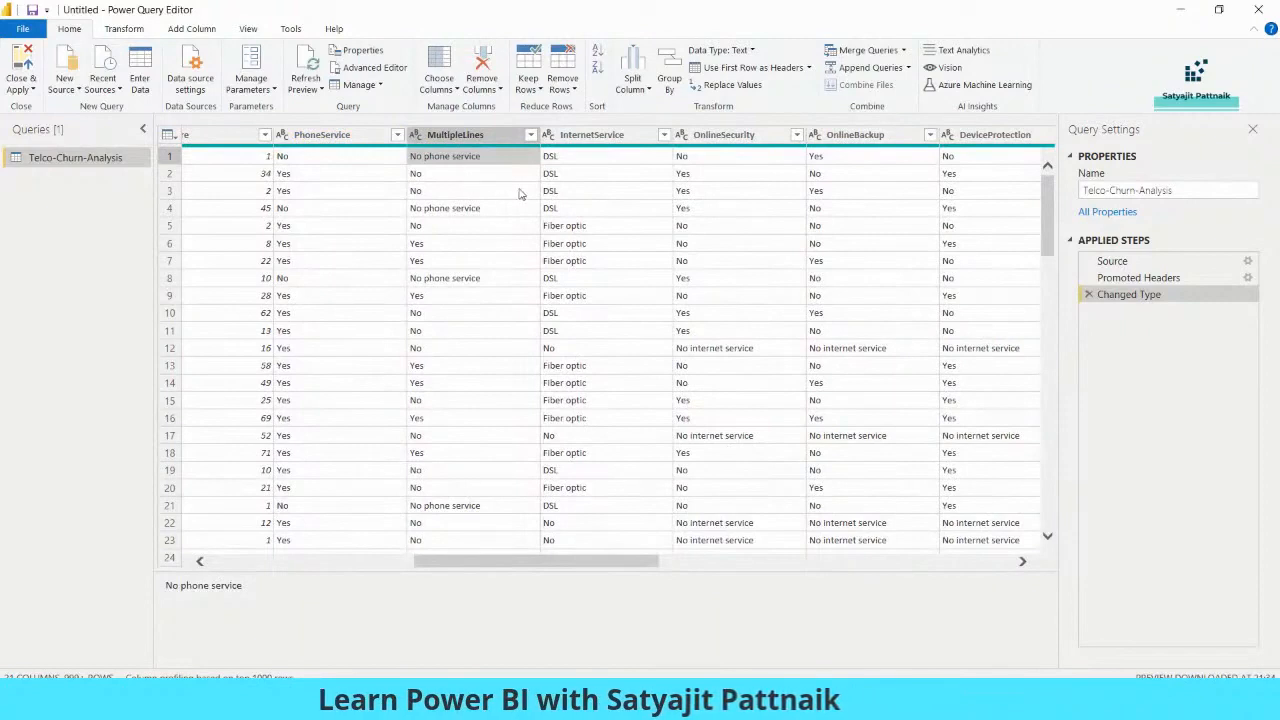
pyautogui.click(458, 181)
pyautogui.click(460, 195)
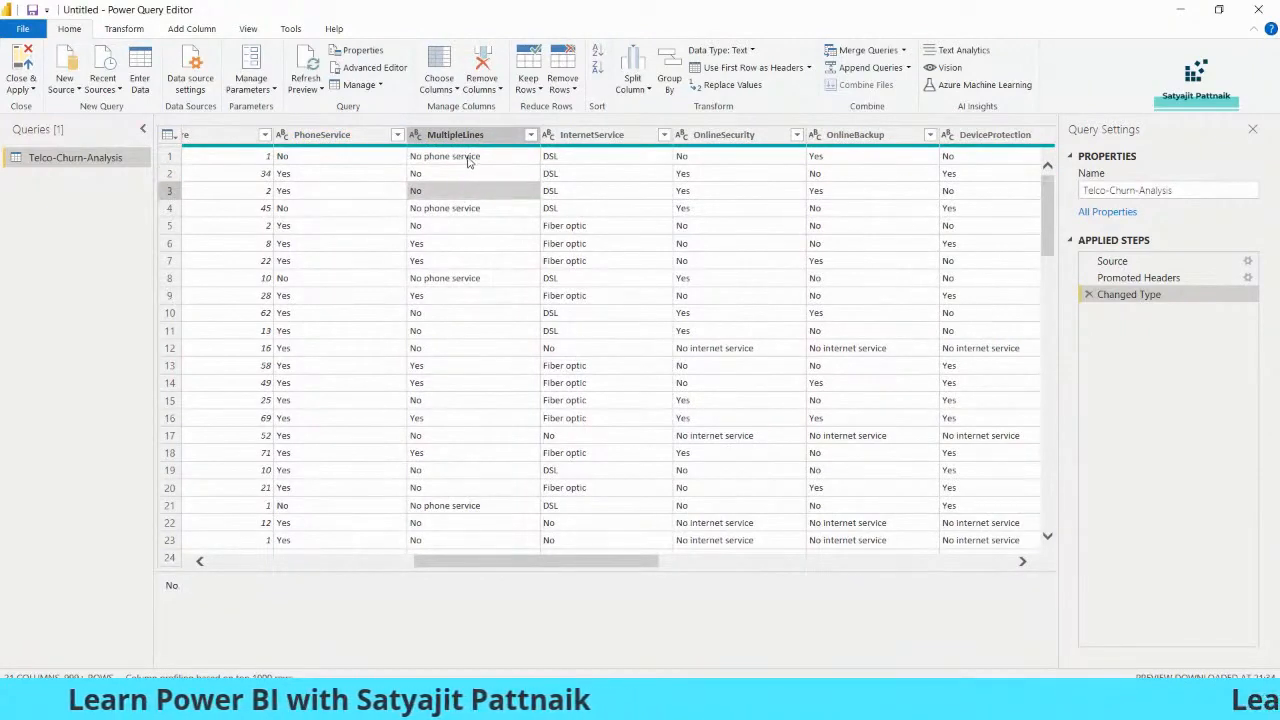
pyautogui.click(467, 162)
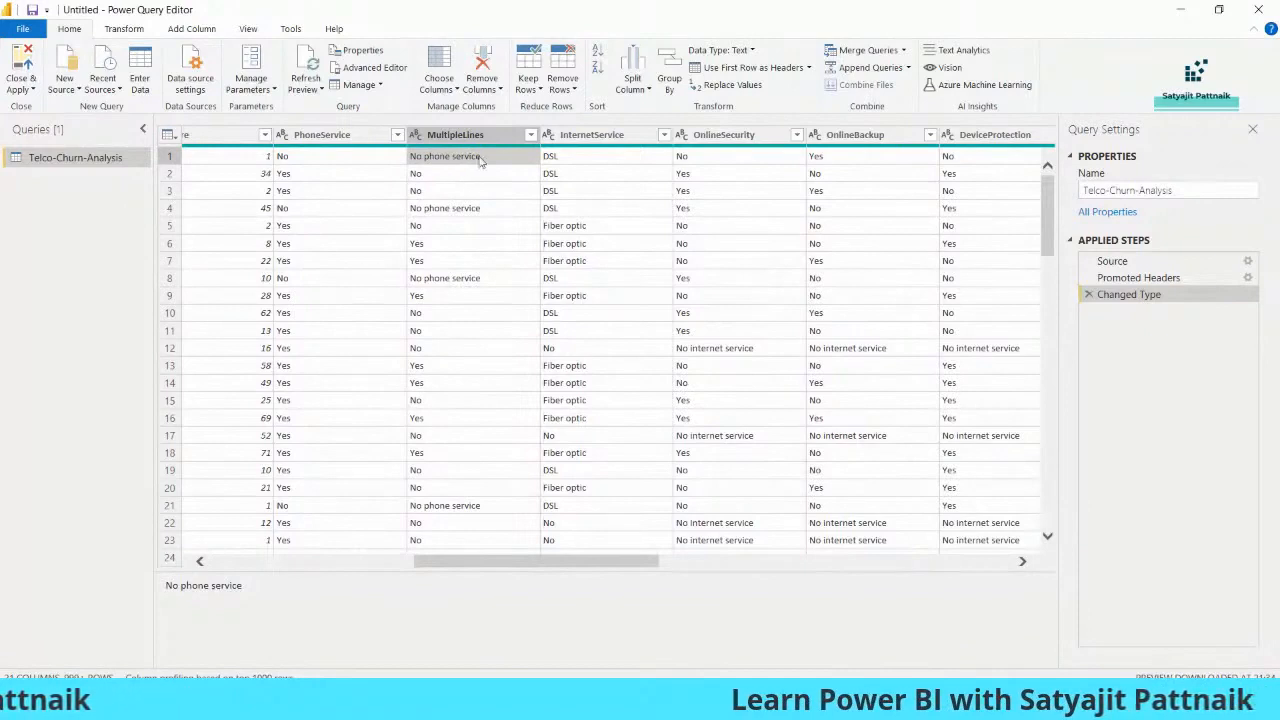
pyautogui.click(574, 174)
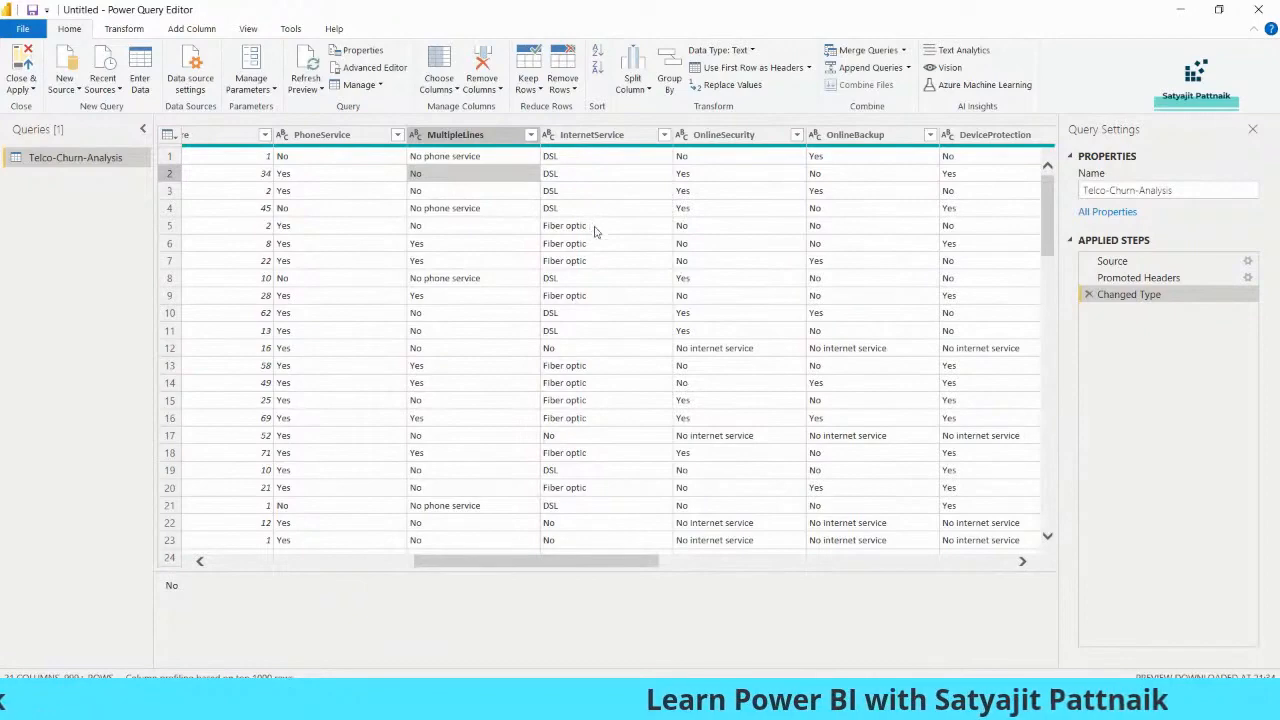
# Inspect the Contract, PaperlessBilling and PaymentMethod columns and view the filter options of PaymentMethod without applying a filter
pyautogui.moveTo(614, 562); pyautogui.dragTo(923, 594)
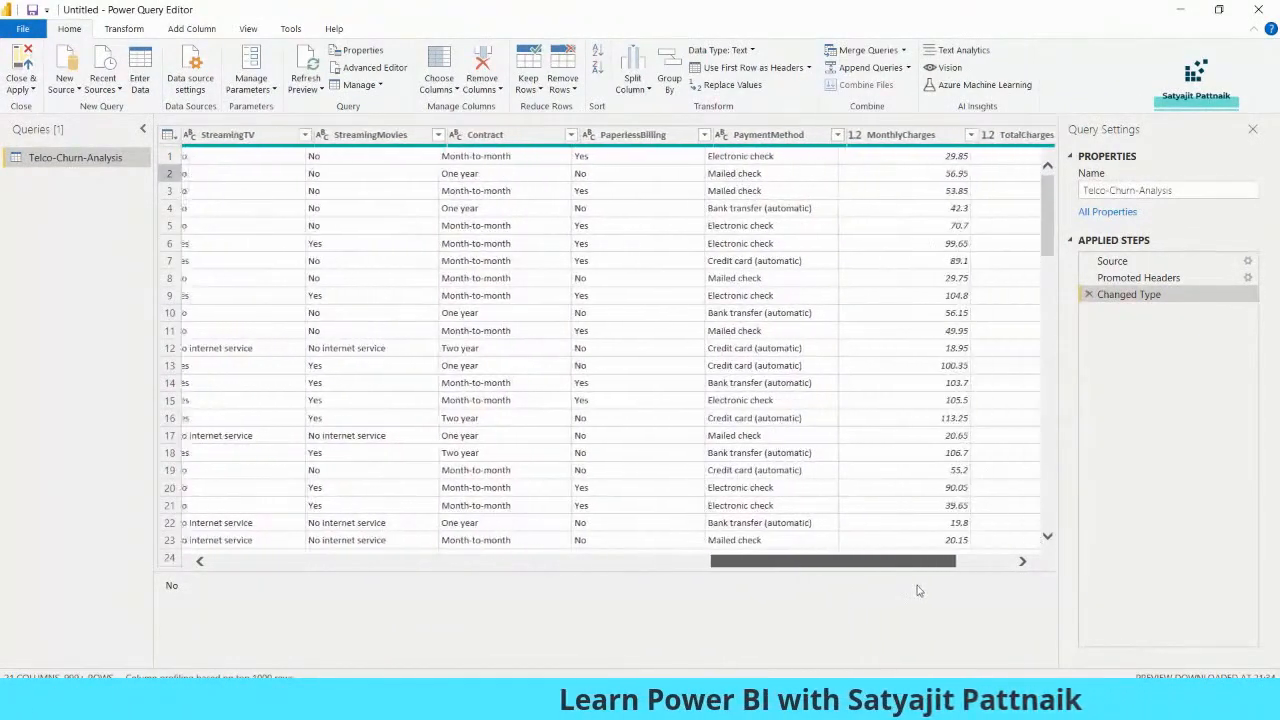
pyautogui.click(485, 158)
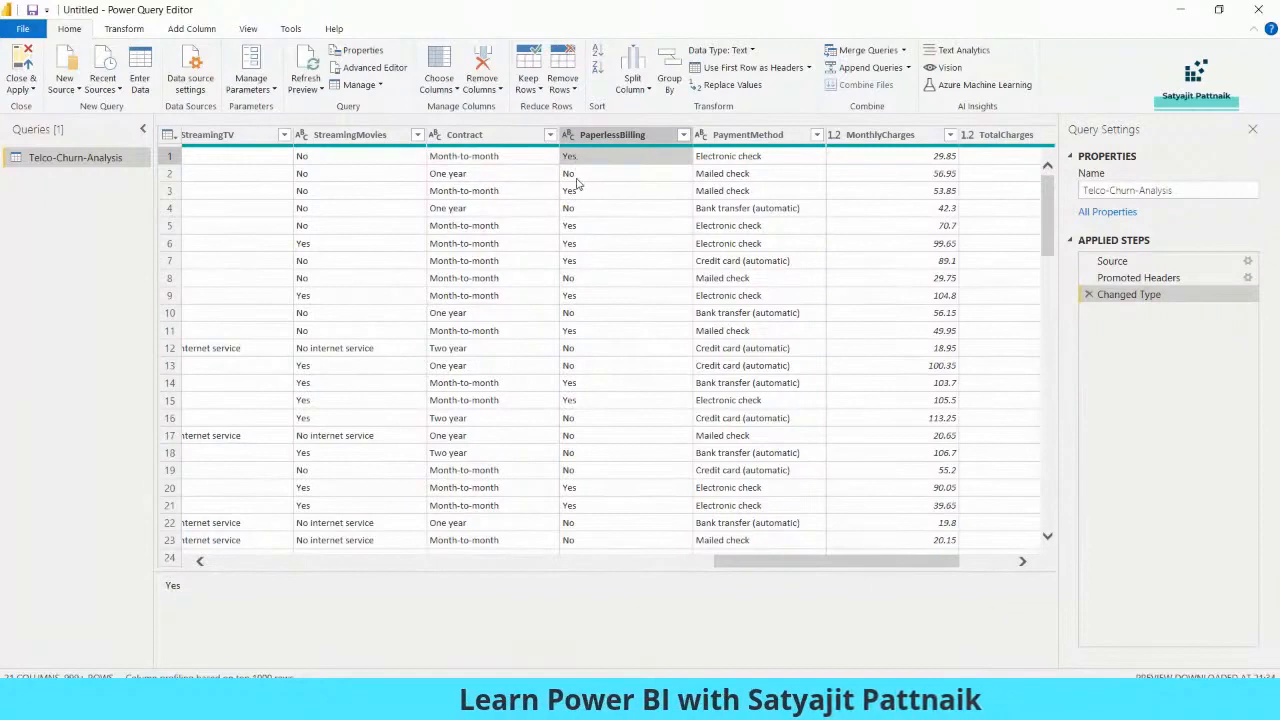
pyautogui.click(746, 163)
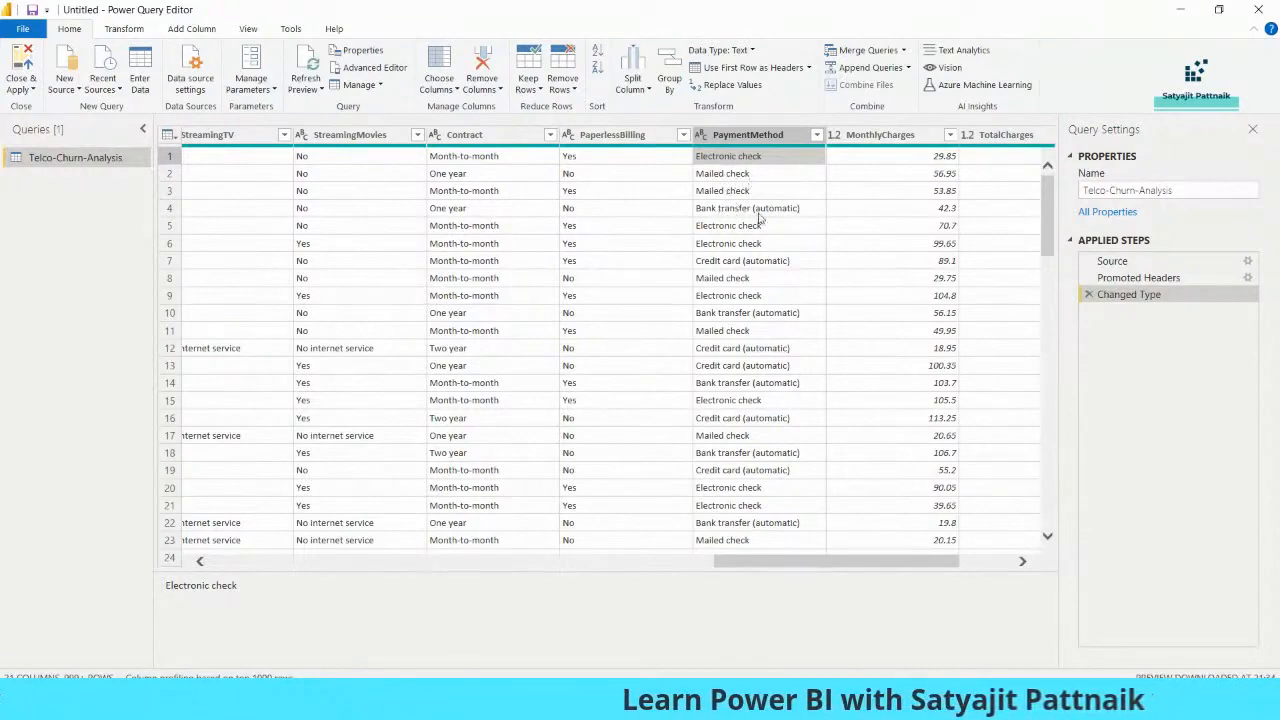
pyautogui.click(740, 260)
pyautogui.click(816, 135)
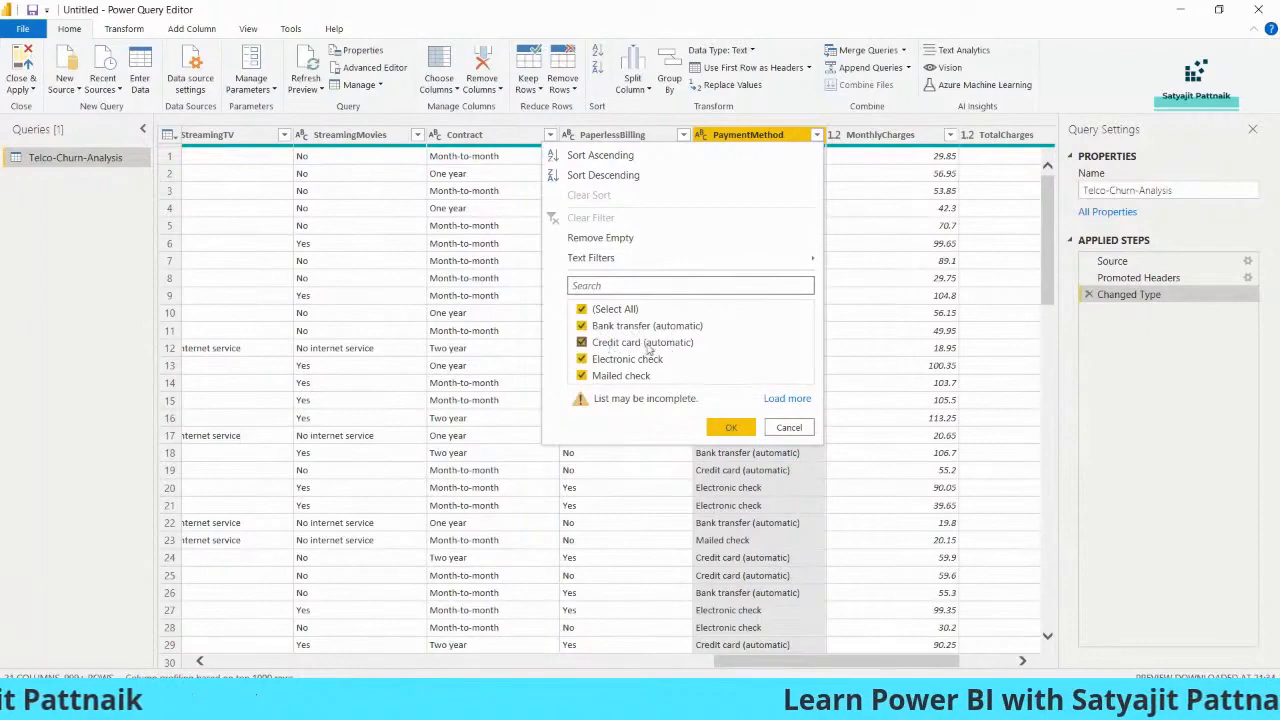
pyautogui.click(789, 427)
# Inspect the values in the TotalCharges and Churn columns at the end of the table
pyautogui.moveTo(786, 660); pyautogui.dragTo(841, 660)
pyautogui.click(830, 157)
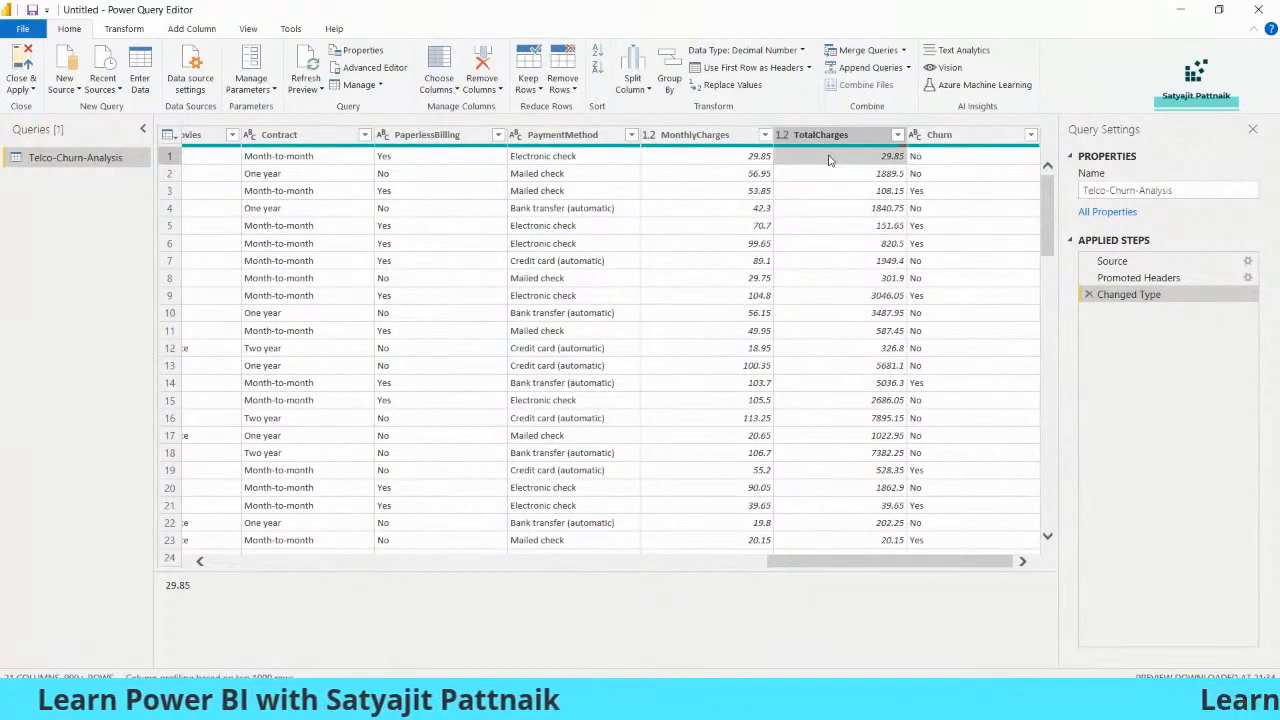
pyautogui.click(925, 157)
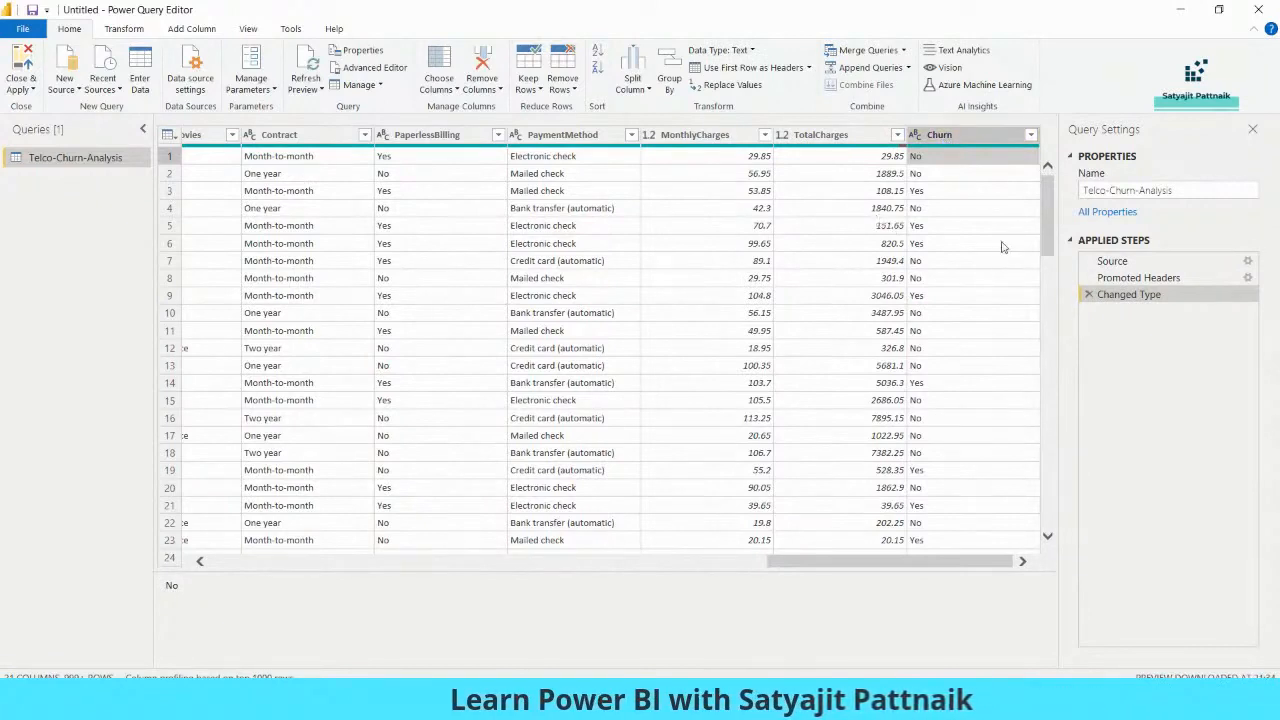
pyautogui.click(925, 228)
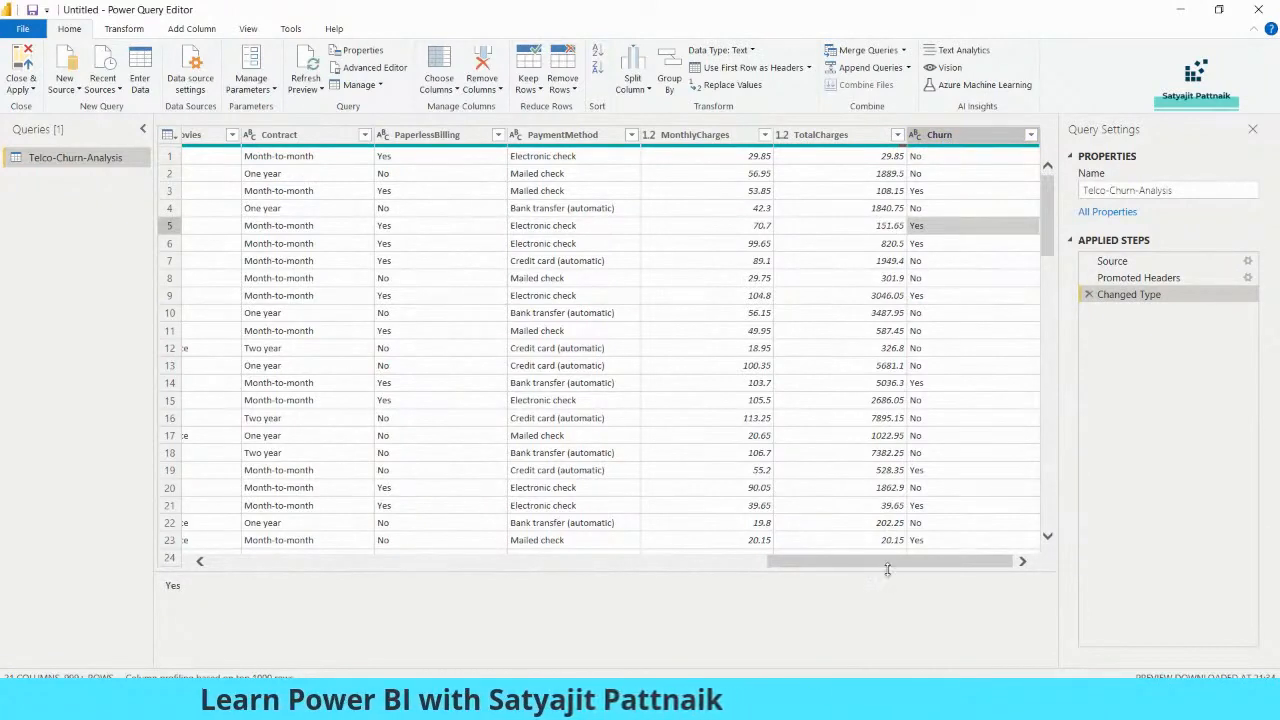
pyautogui.moveTo(900, 565); pyautogui.dragTo(896, 565)
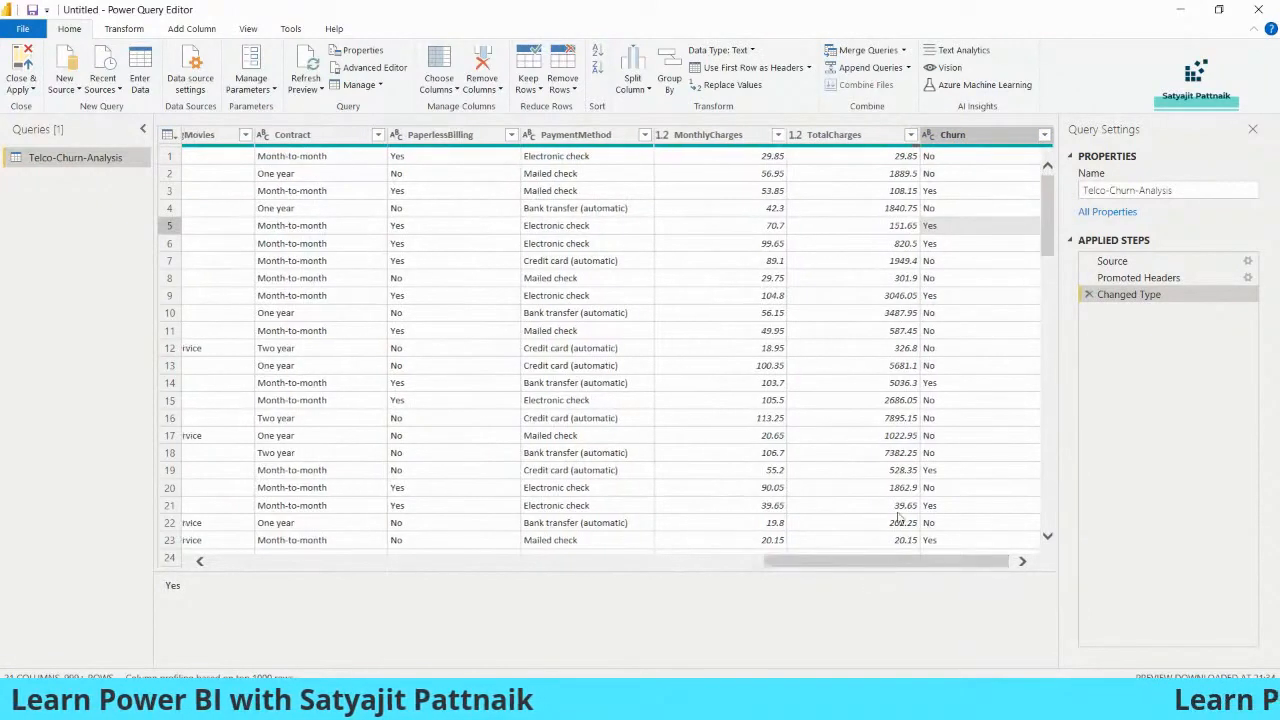
# Trace the fifth row from its Churn value back across the columns to its customerID
pyautogui.click(939, 232)
pyautogui.press('Left')
pyautogui.press('Left')
pyautogui.press('Left')
pyautogui.press('Left')
pyautogui.press('Left')
pyautogui.press('Left')
pyautogui.press('Left')
pyautogui.press('Left')
pyautogui.press('Left')
pyautogui.press('Left')
pyautogui.press('Left')
pyautogui.press('Left')
pyautogui.press('Left')
pyautogui.press('Left')
pyautogui.press('Left')
pyautogui.press('Left')
pyautogui.press('Left')
pyautogui.press('Left')
pyautogui.press('Left')
pyautogui.press('Left')
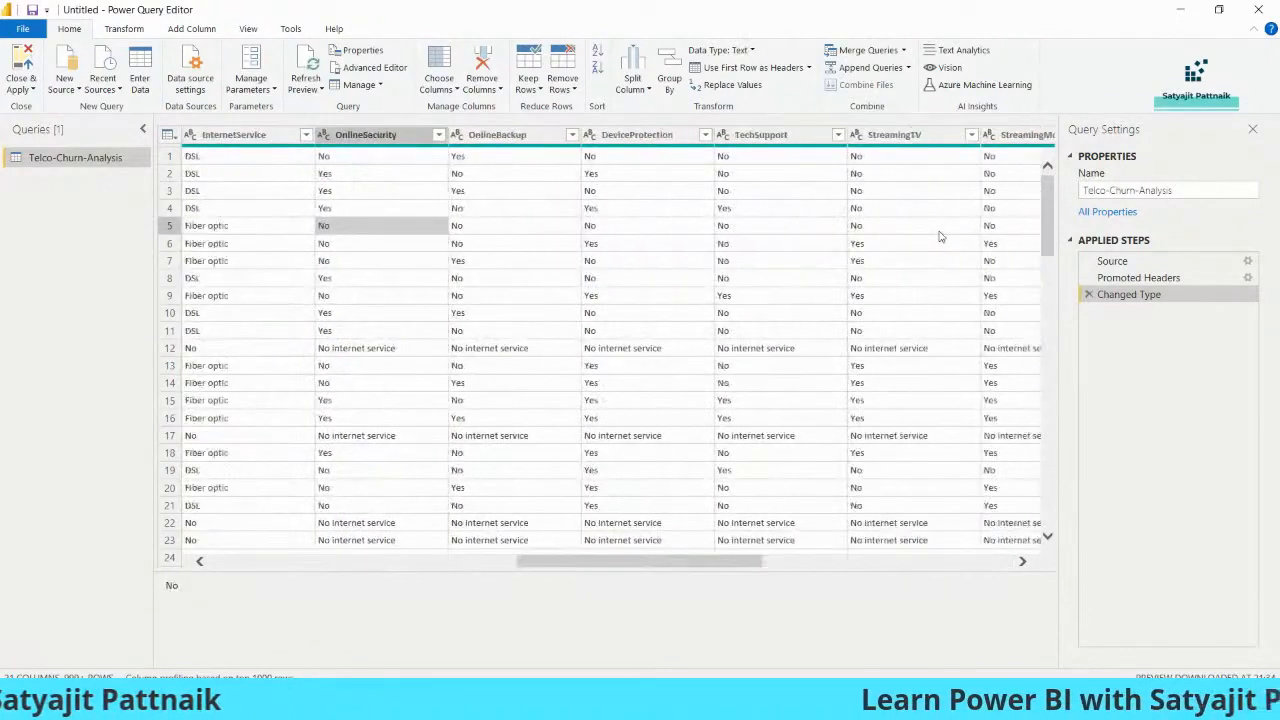
pyautogui.press('Left')
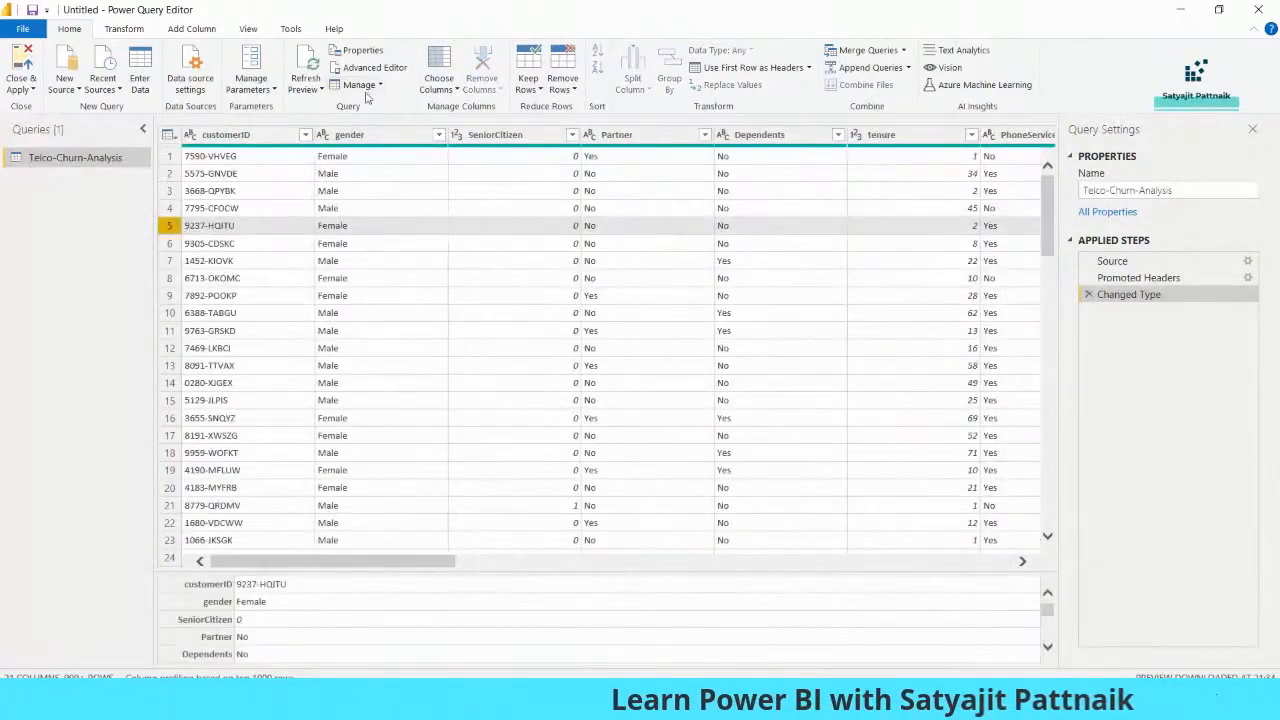
pyautogui.click(200, 226)
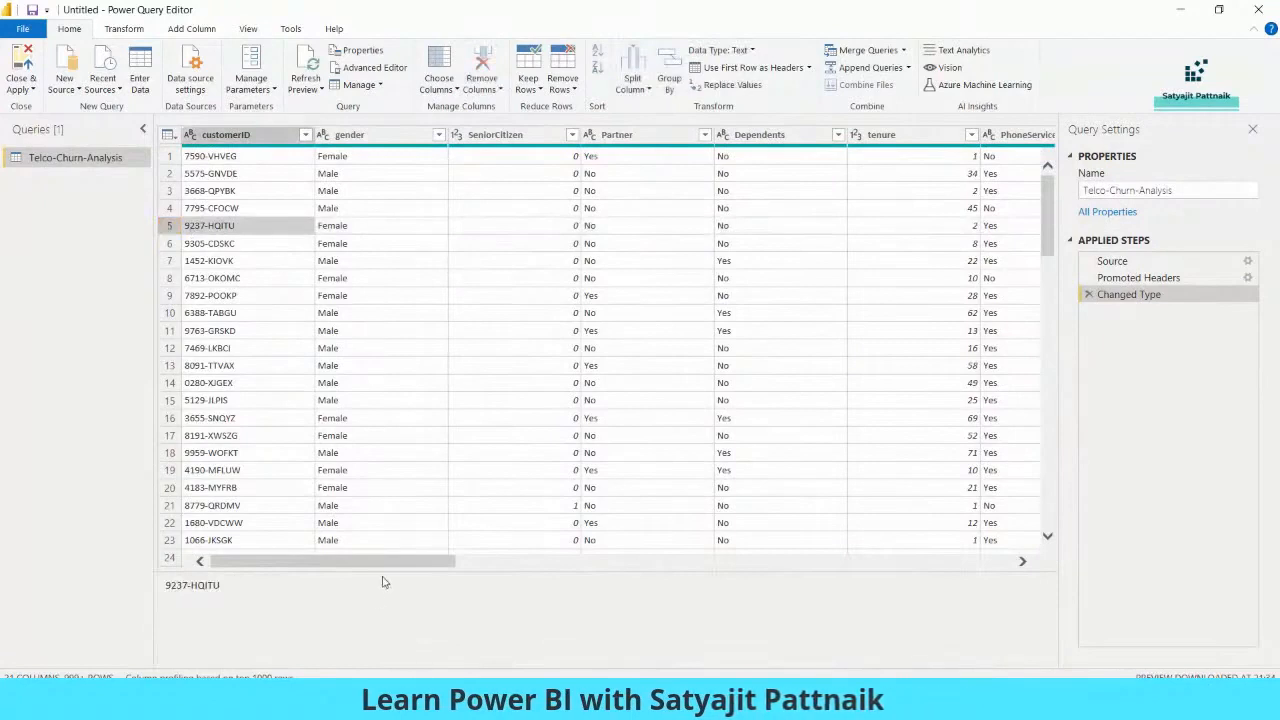
# Compare the Yes and No values of the Churn column in rows 3 to 5
pyautogui.moveTo(408, 561); pyautogui.dragTo(943, 523)
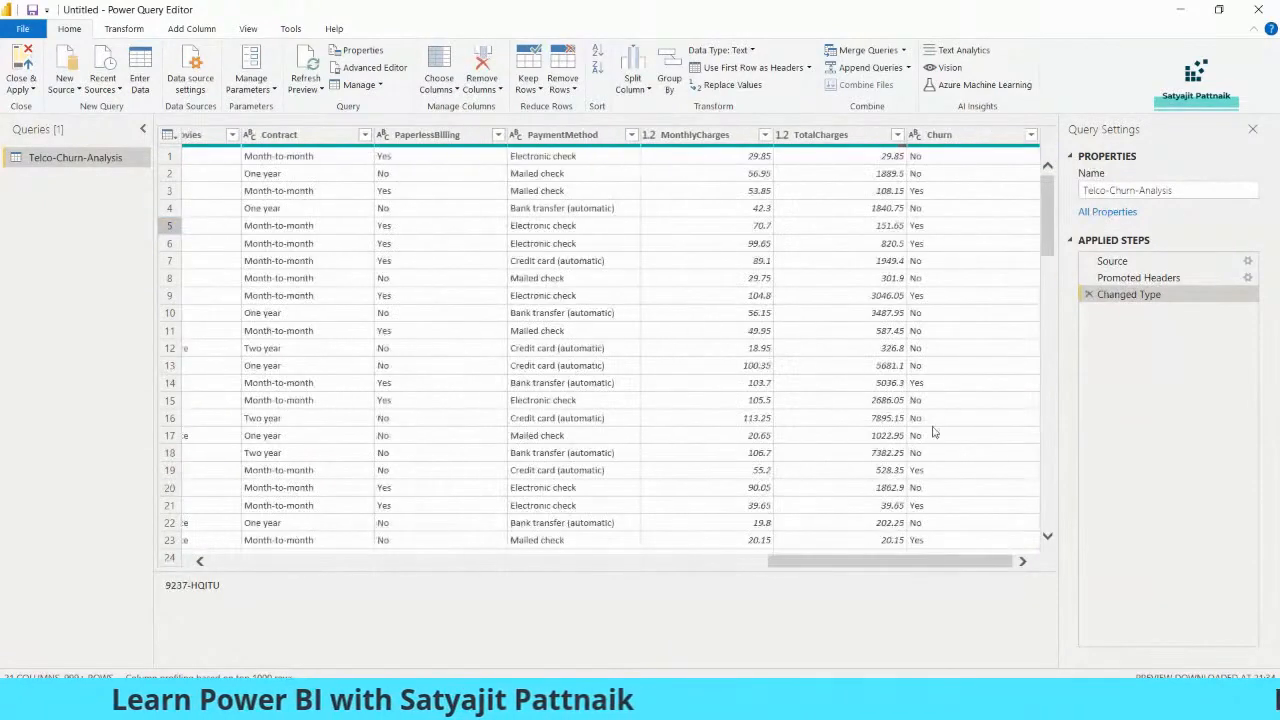
pyautogui.click(925, 192)
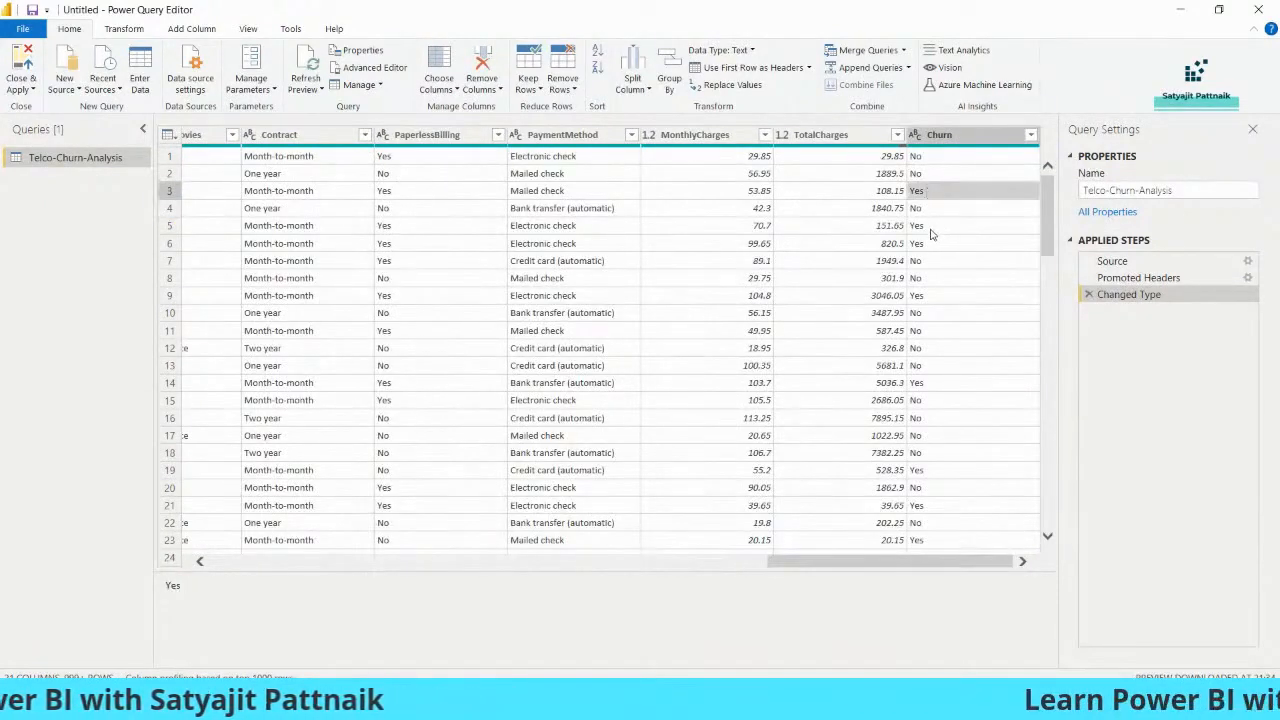
pyautogui.click(930, 229)
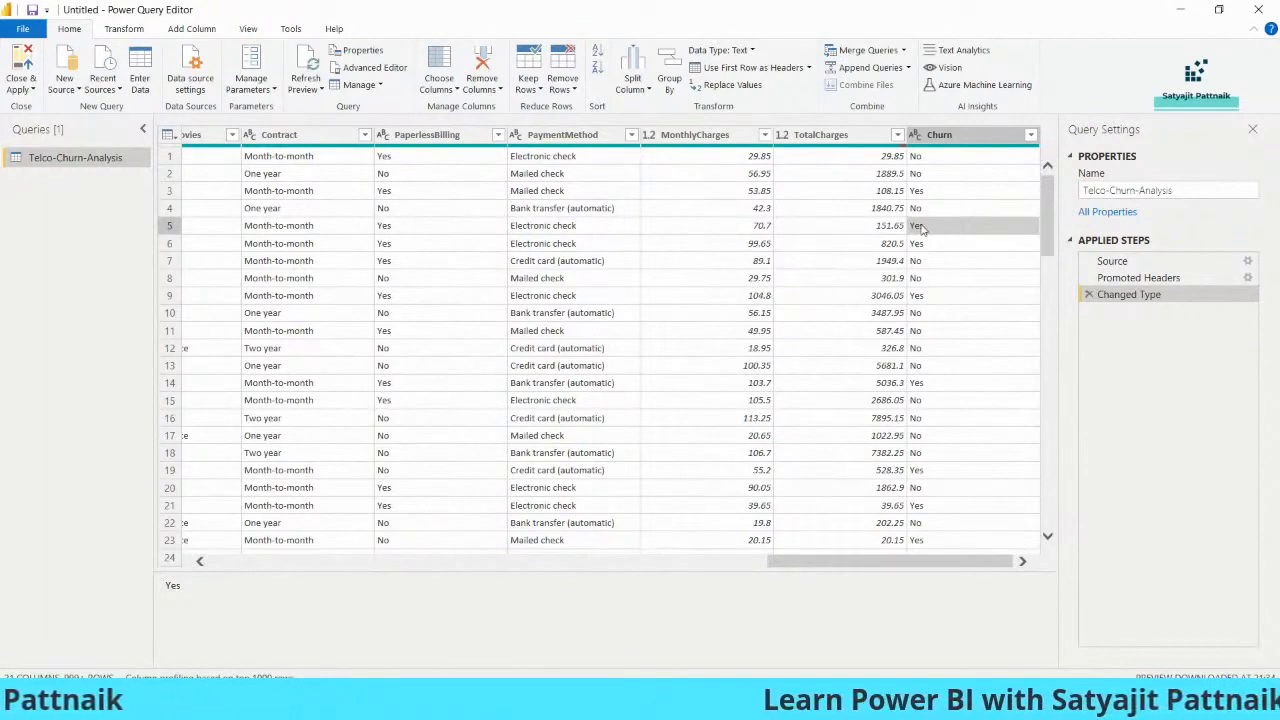
pyautogui.click(922, 211)
pyautogui.click(926, 230)
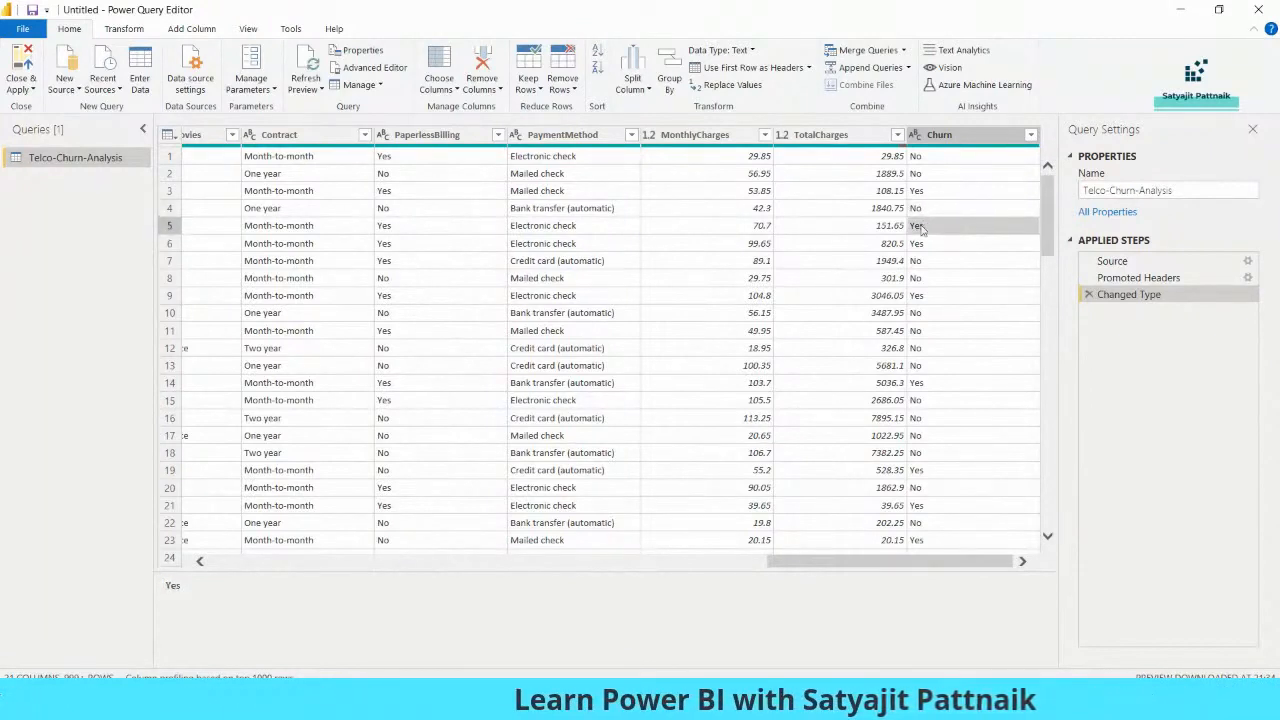
pyautogui.click(919, 212)
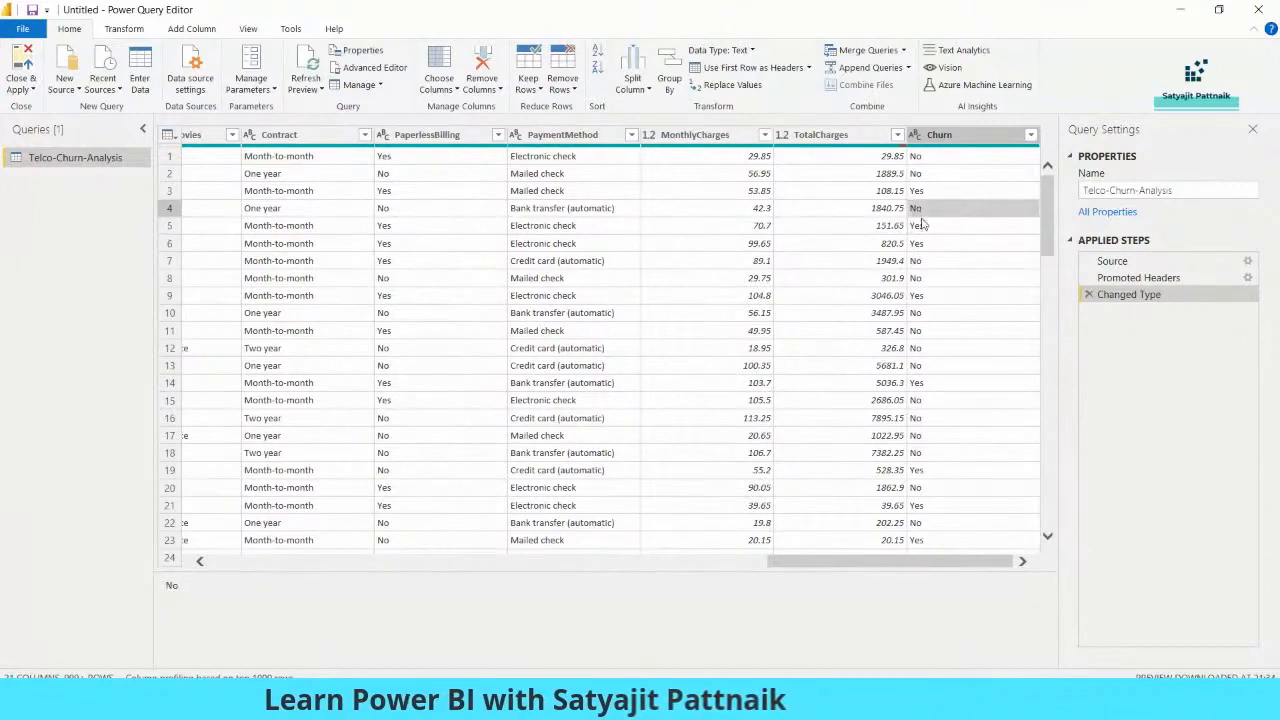
pyautogui.click(920, 230)
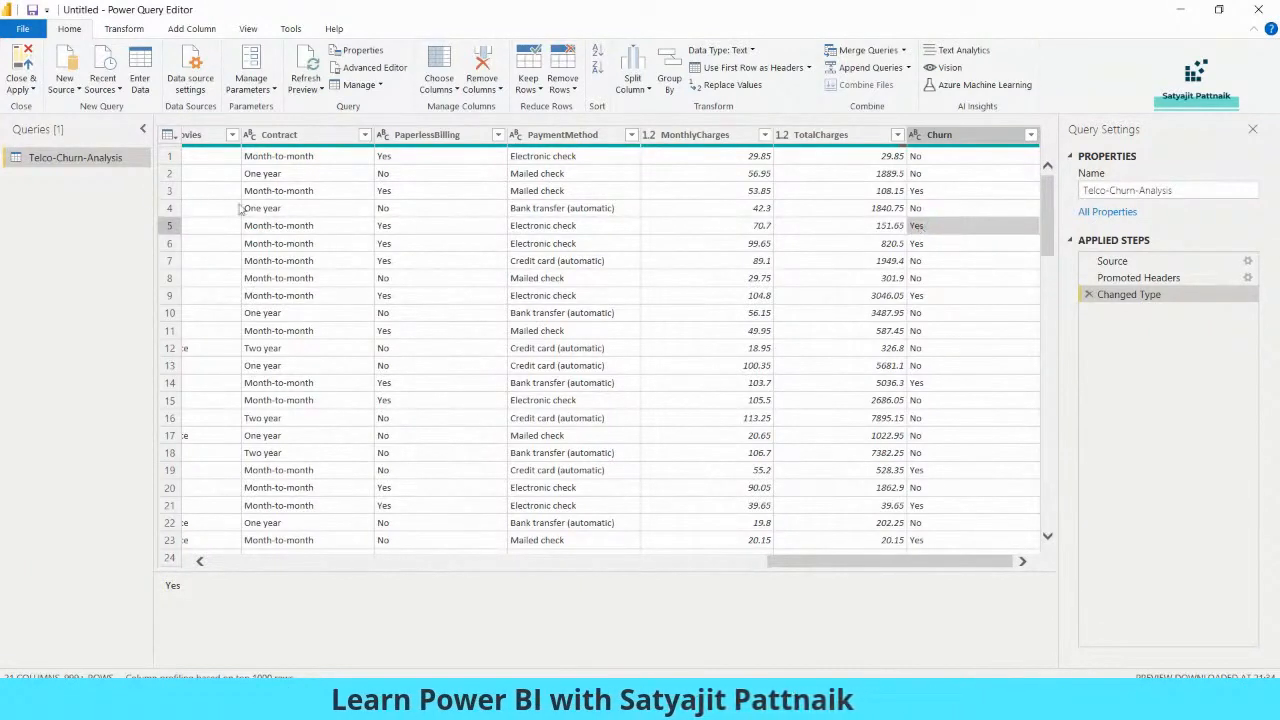
# Close Power Query Editor, applying the query to the report, and widen the Visualizations pane
pyautogui.moveTo(840, 566); pyautogui.dragTo(309, 570)
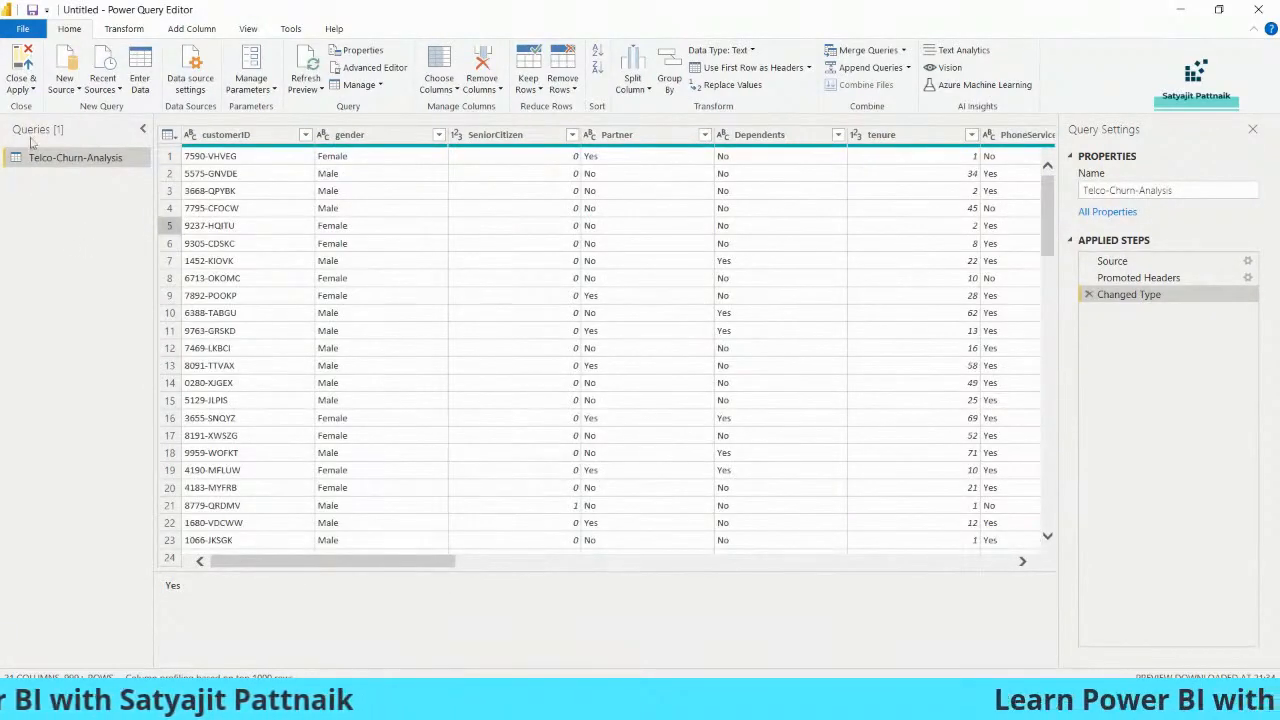
pyautogui.click(27, 88)
pyautogui.click(40, 137)
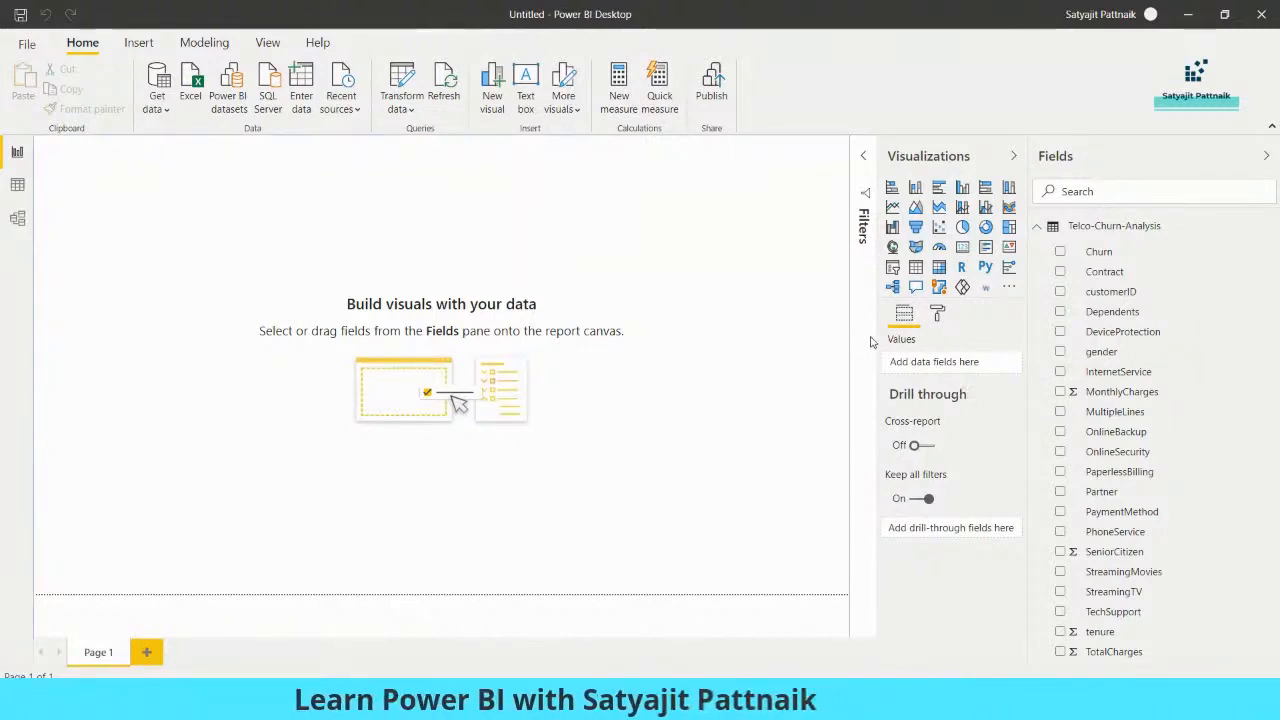
pyautogui.moveTo(877, 341); pyautogui.dragTo(811, 332)
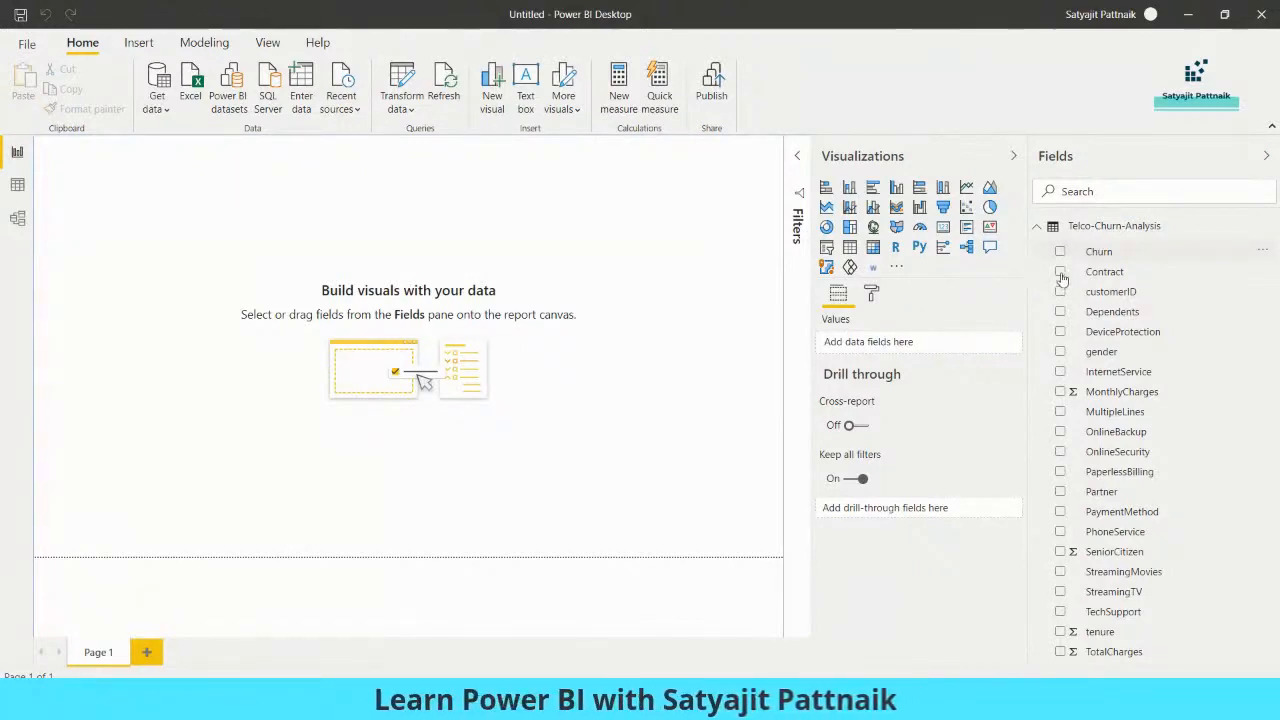
# Reopen Power Query Editor from the report and duplicate the Telco-Churn-Analysis query
pyautogui.click(400, 110)
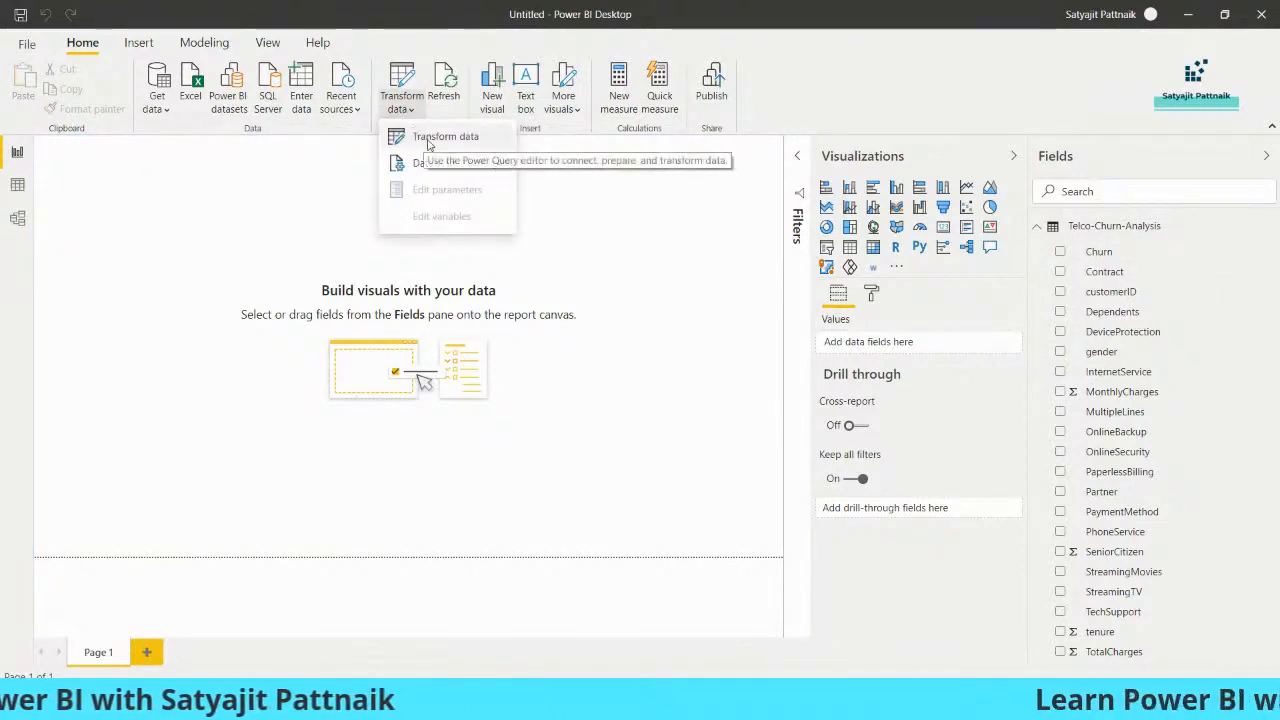
pyautogui.click(428, 140)
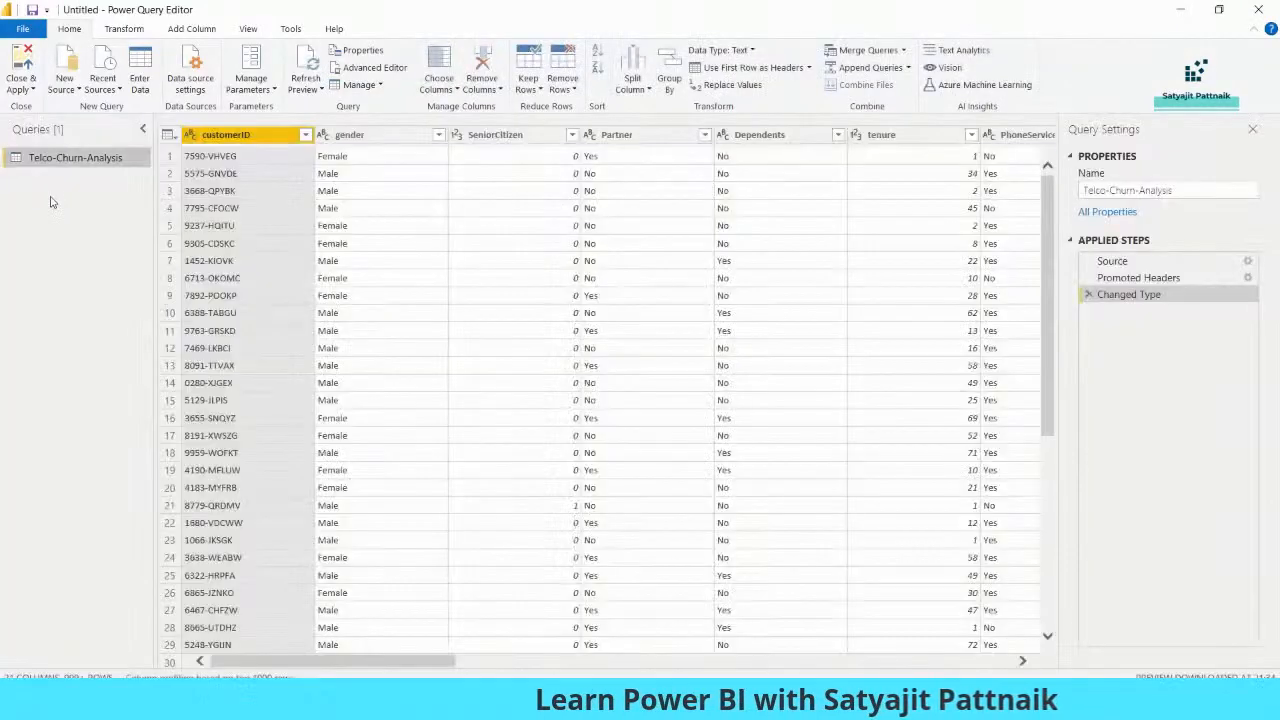
pyautogui.rightClick(82, 166)
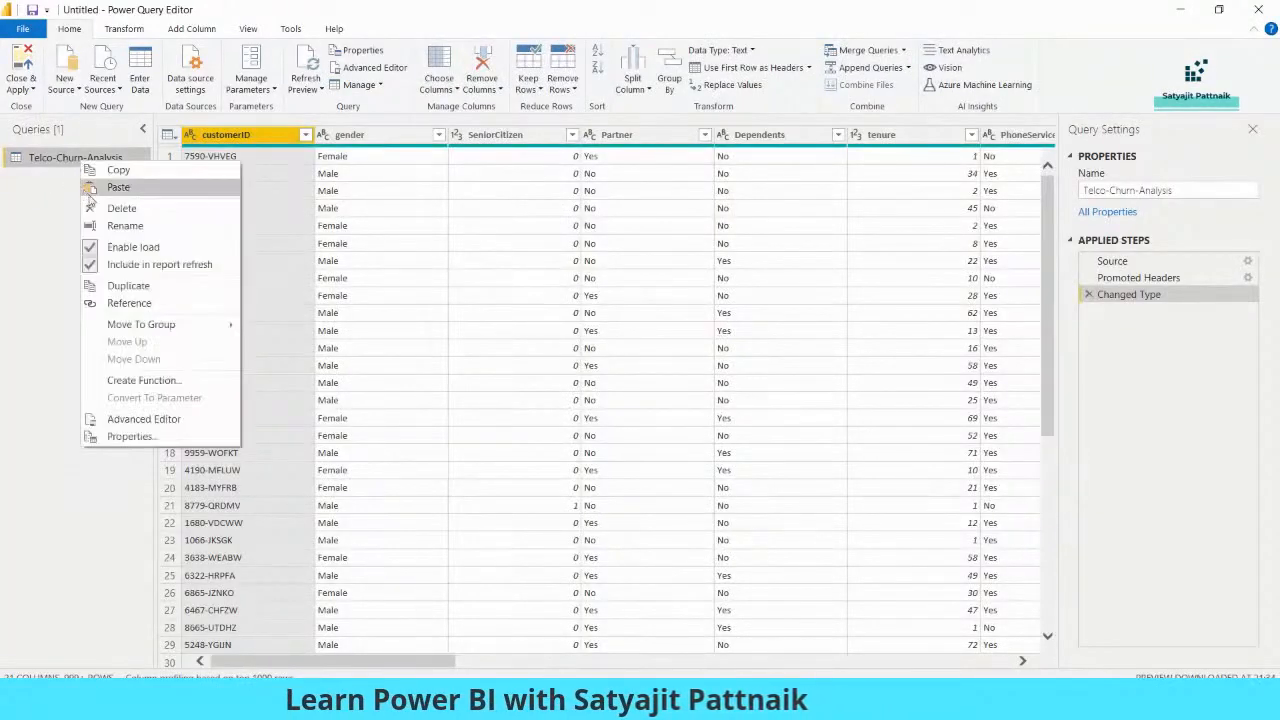
pyautogui.click(128, 286)
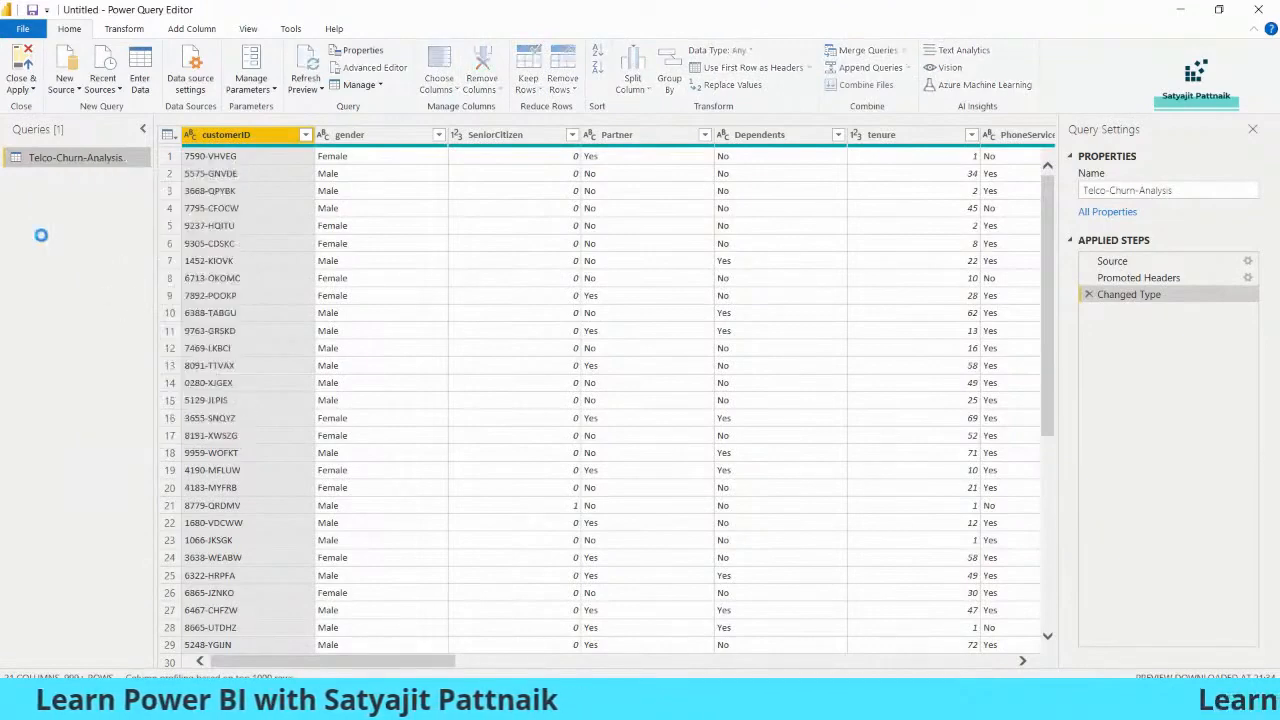
# Rename the duplicated query to "Churner's Data"
pyautogui.rightClick(98, 182)
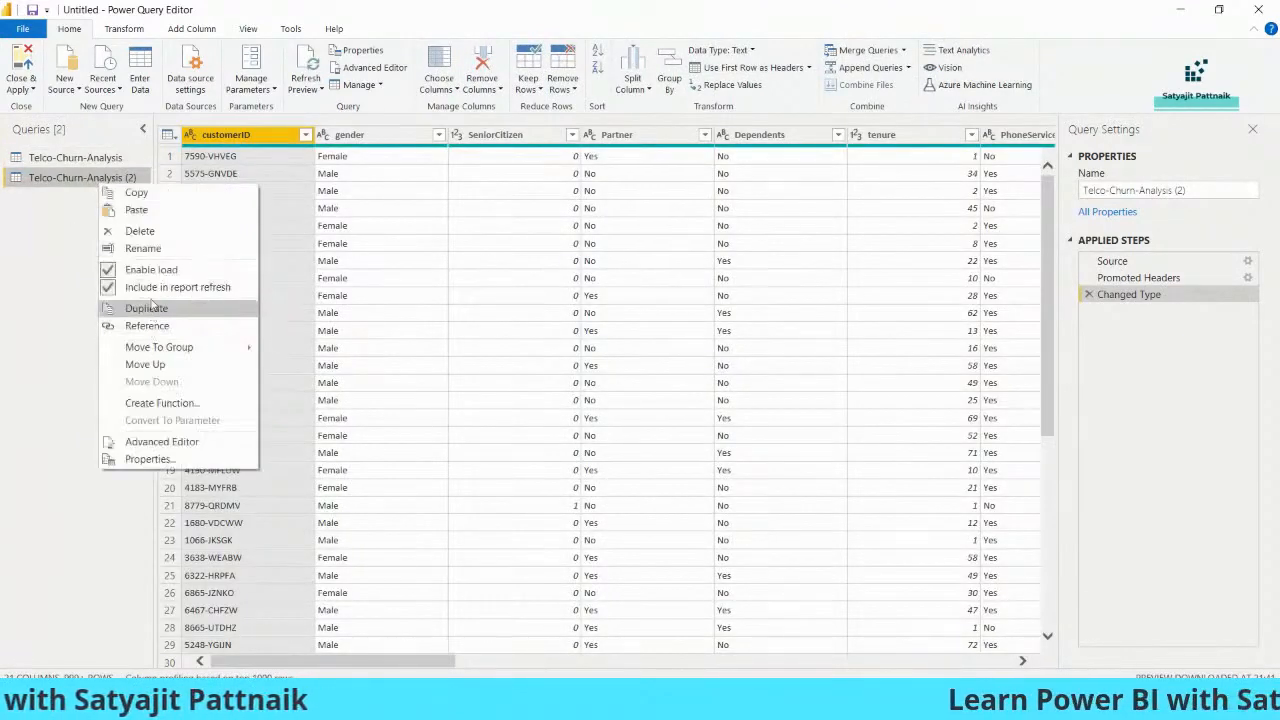
pyautogui.click(145, 248)
pyautogui.write('Churn')
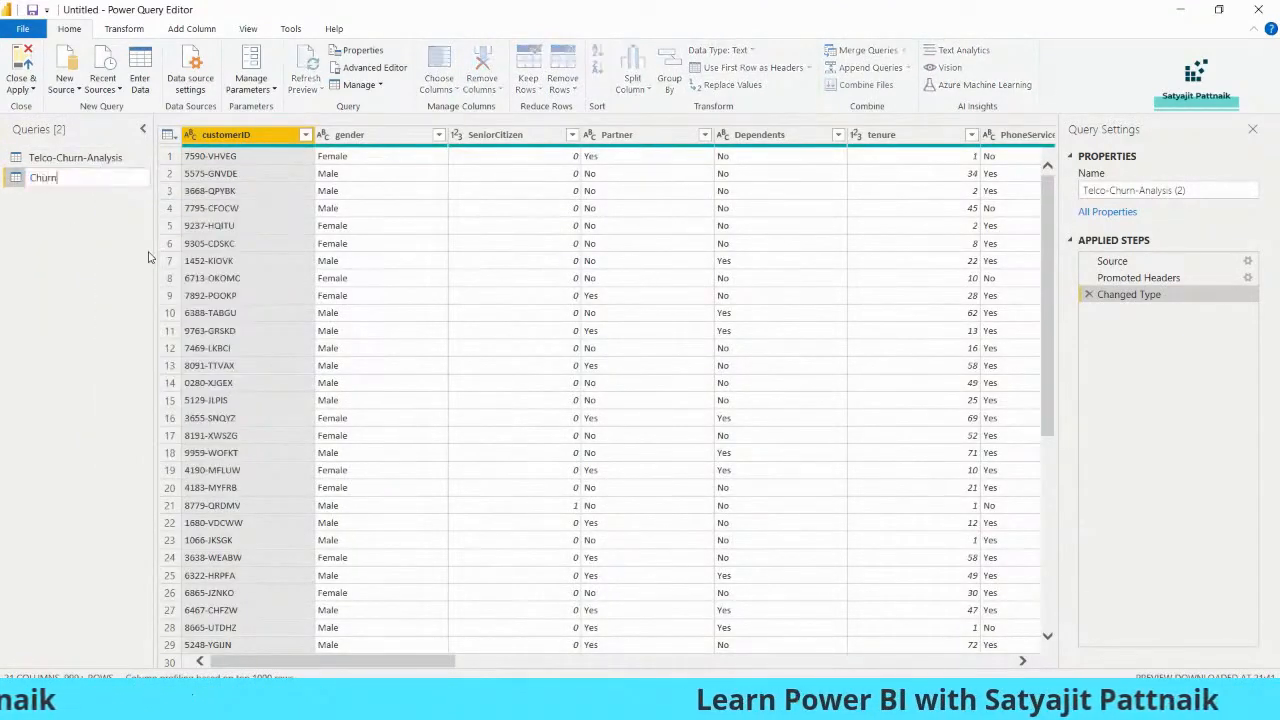
pyautogui.write("er's Data")
pyautogui.press('Return')
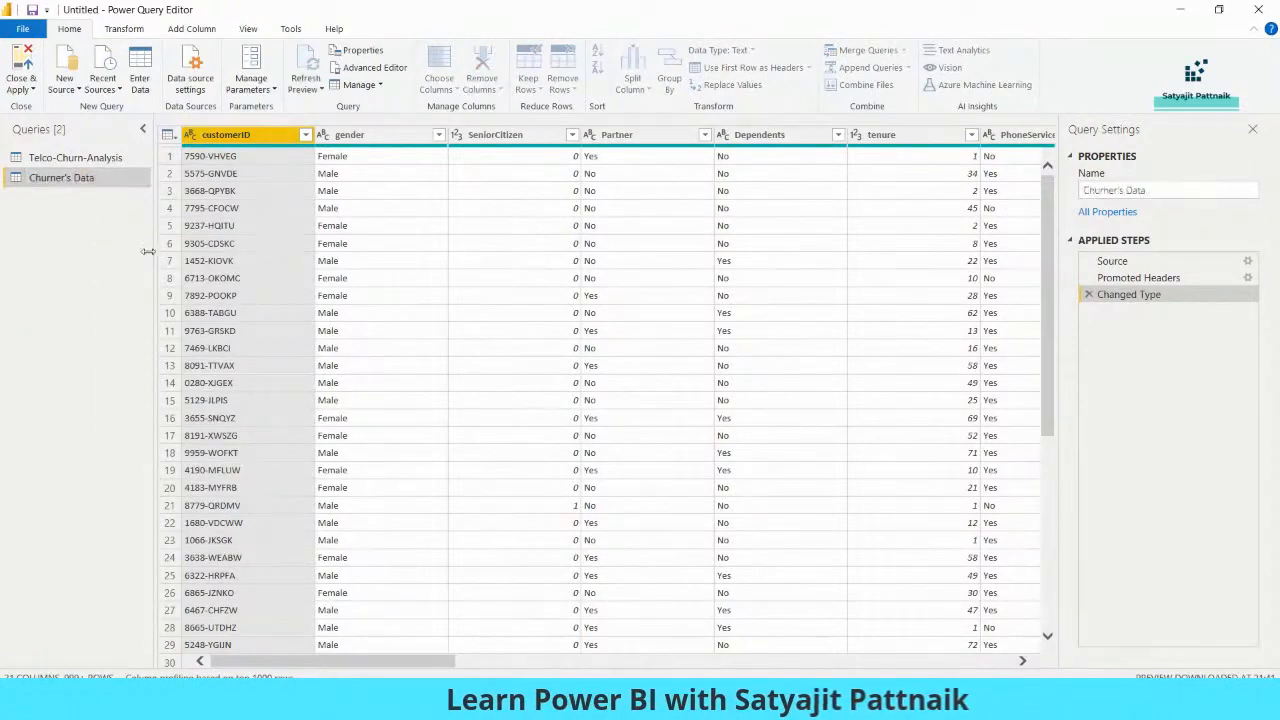
# Rename the original Telco-Churn-Analysis query to "Entire Customer Data" and select the Churner's Data query
pyautogui.rightClick(66, 157)
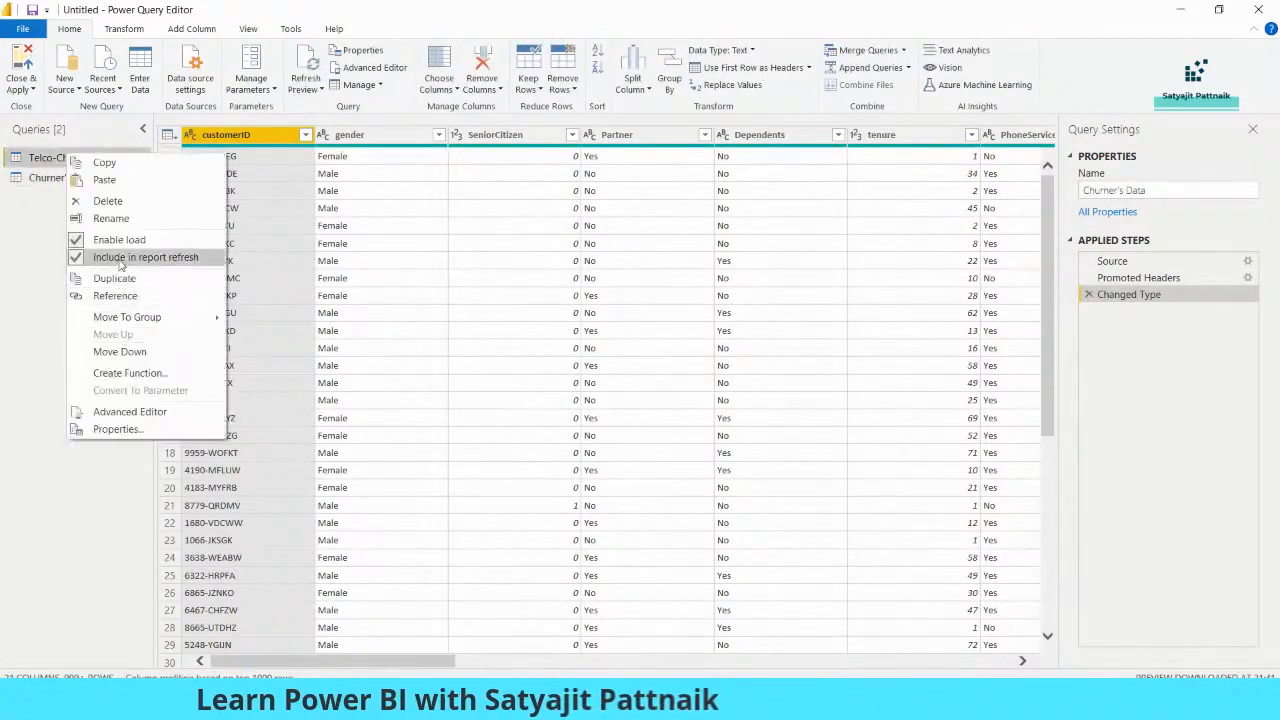
pyautogui.click(121, 222)
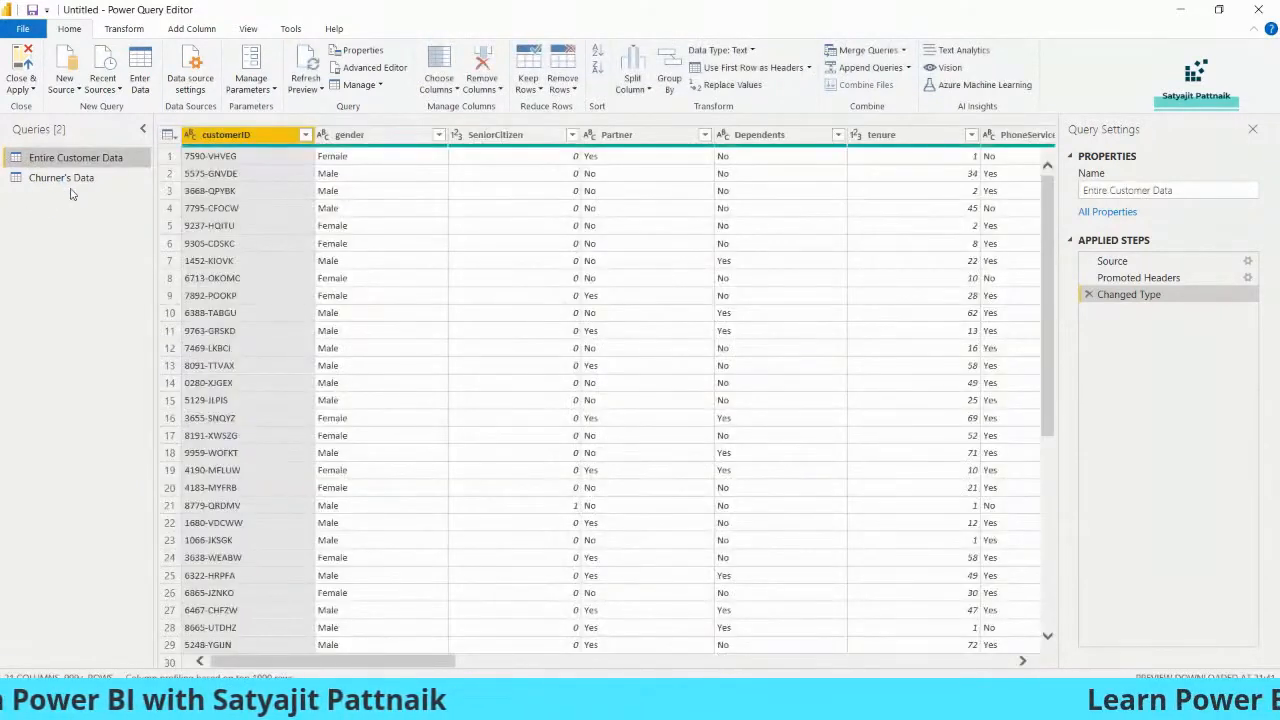
pyautogui.click(62, 177)
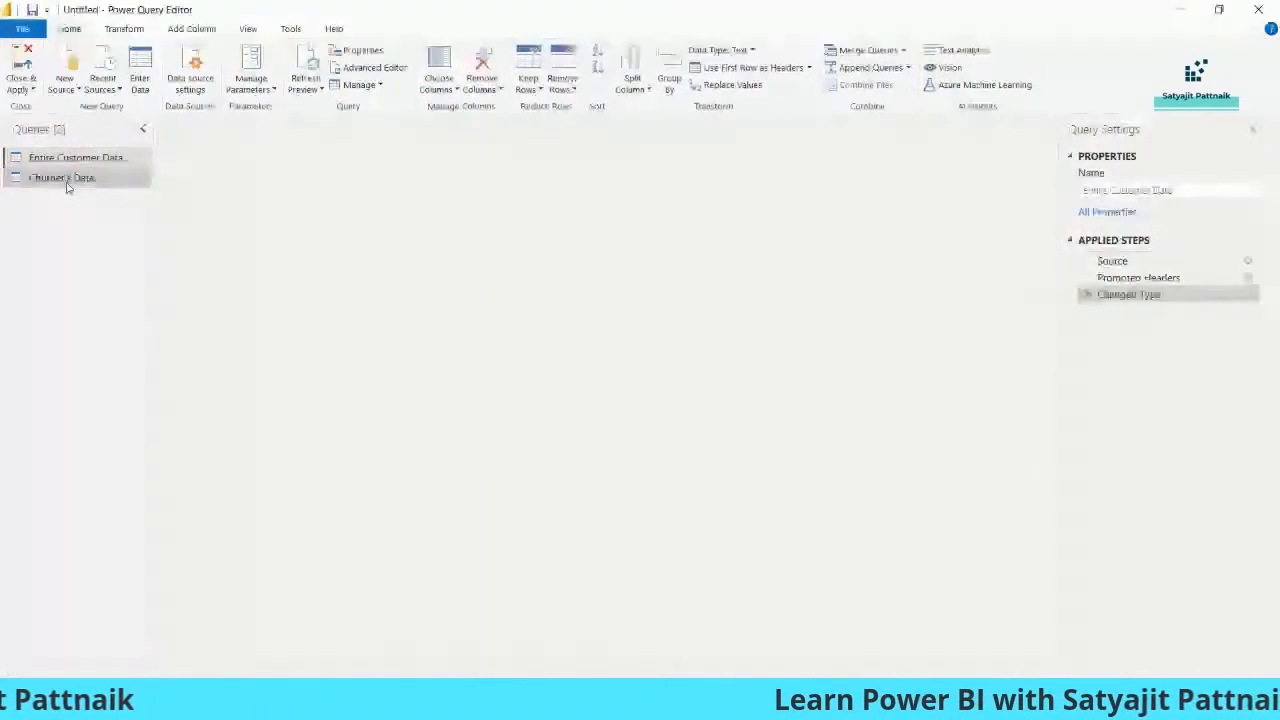
# Set up a row filter on the Churner's Data query that keeps rows where Churn equals Yes
pyautogui.click(76, 162)
pyautogui.click(95, 179)
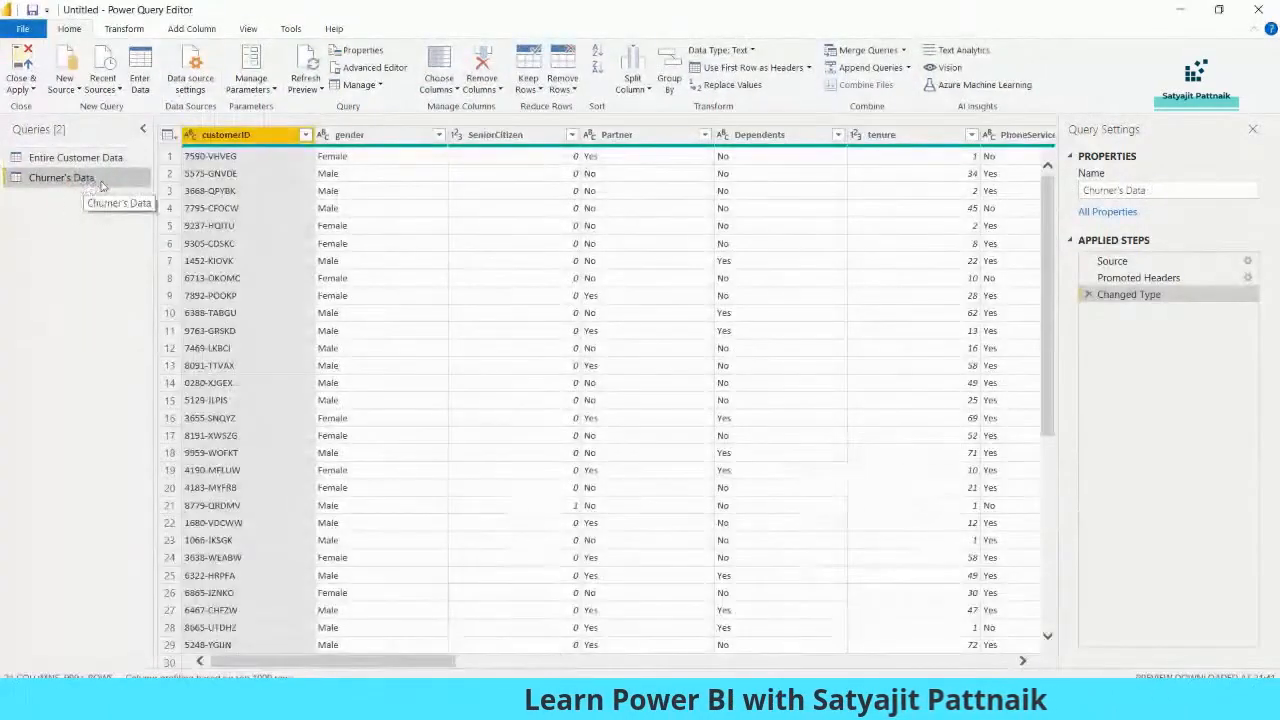
pyautogui.click(715, 662)
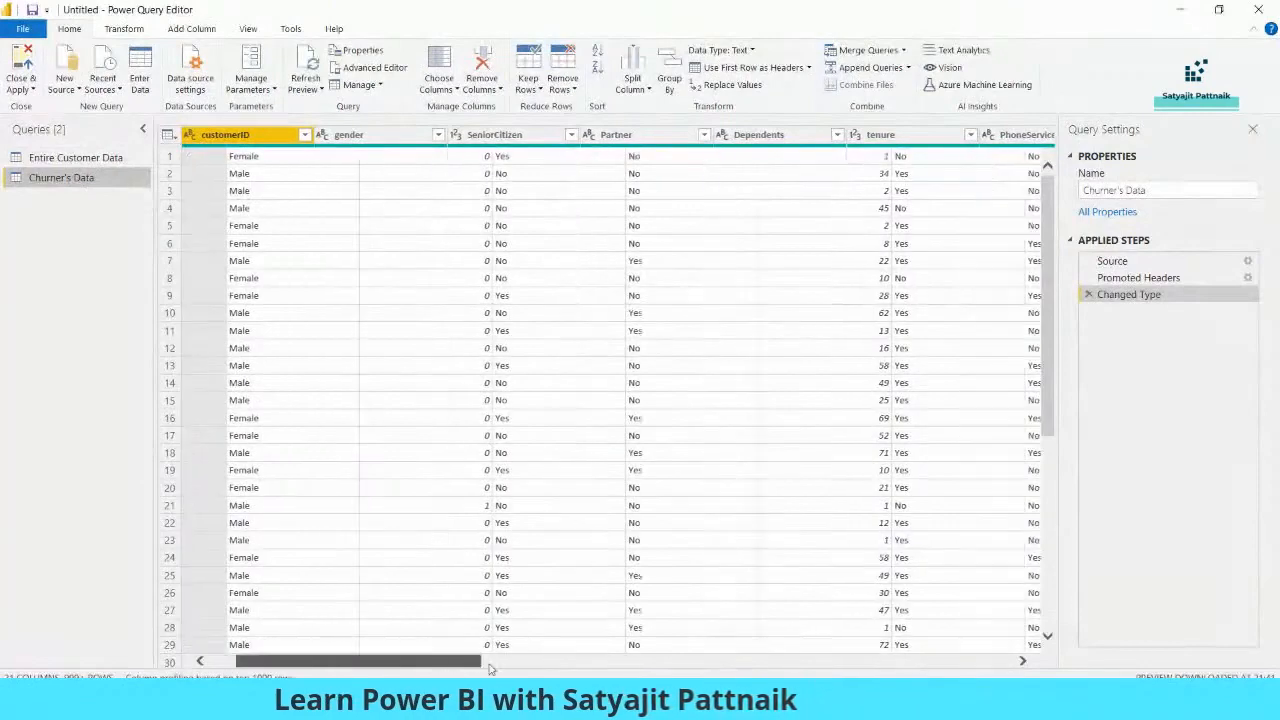
pyautogui.moveTo(714, 662); pyautogui.dragTo(1013, 666)
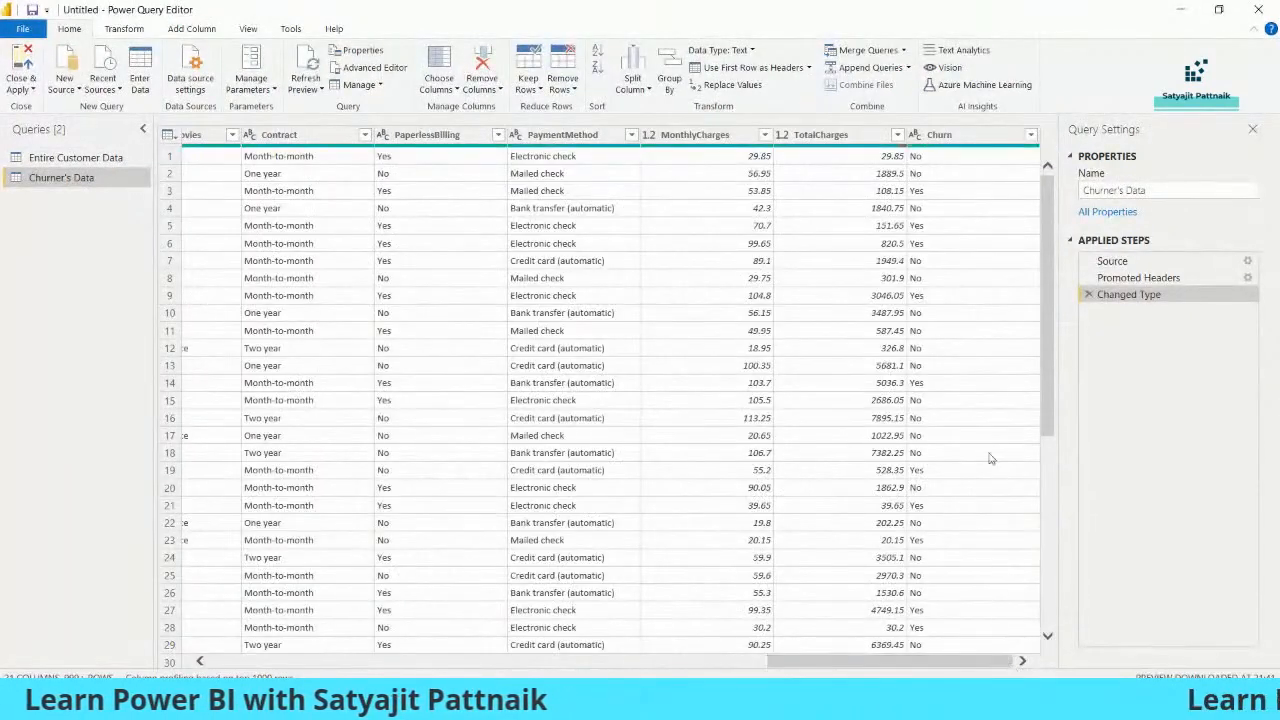
pyautogui.click(1030, 134)
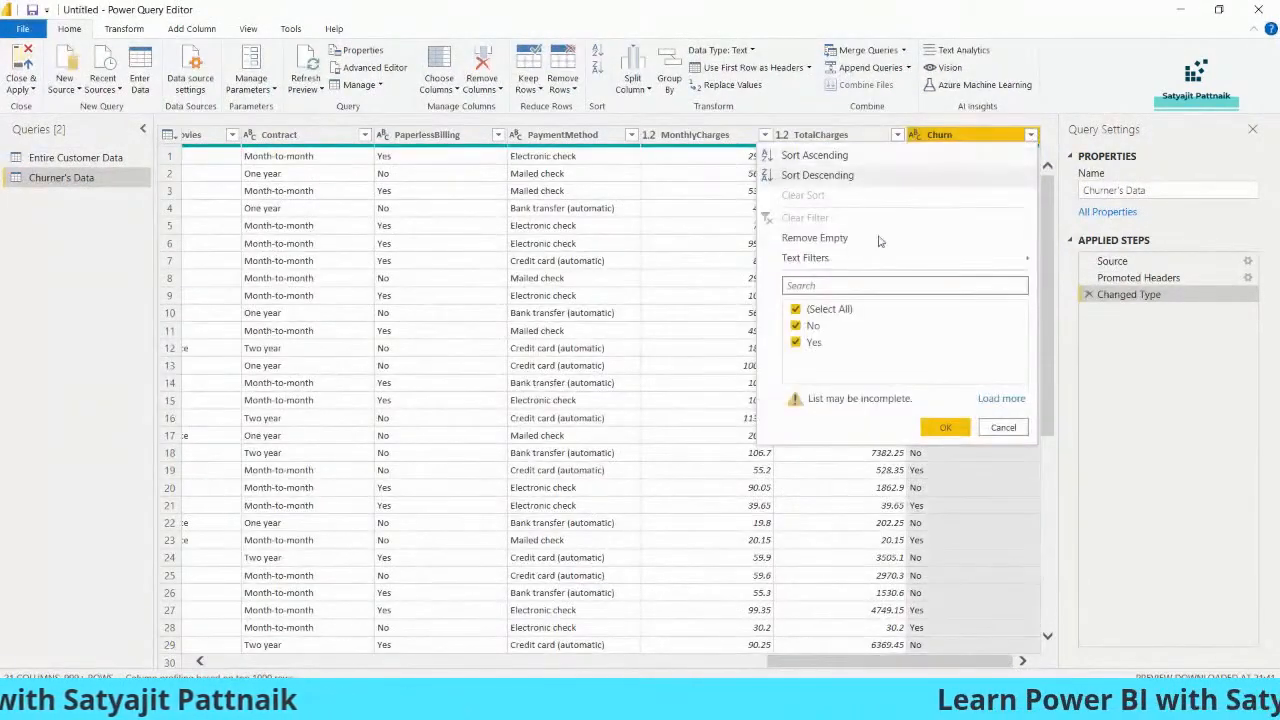
pyautogui.moveTo(829, 260)
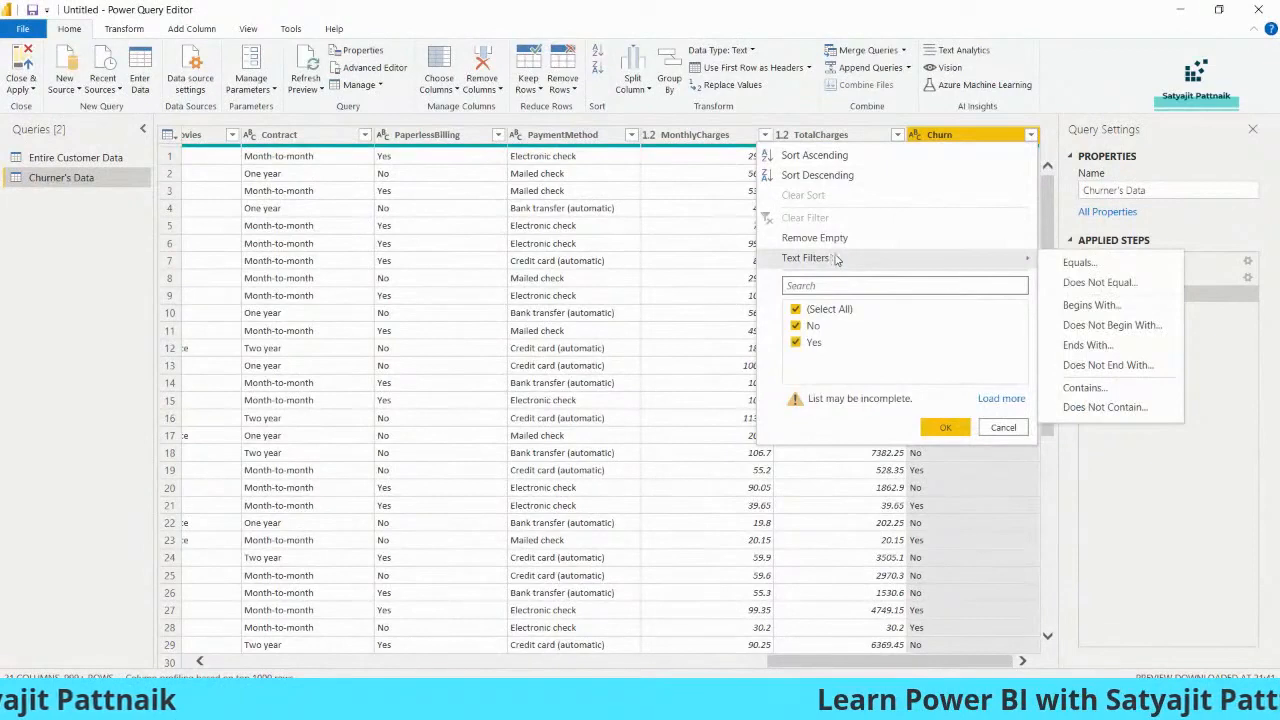
pyautogui.click(1080, 263)
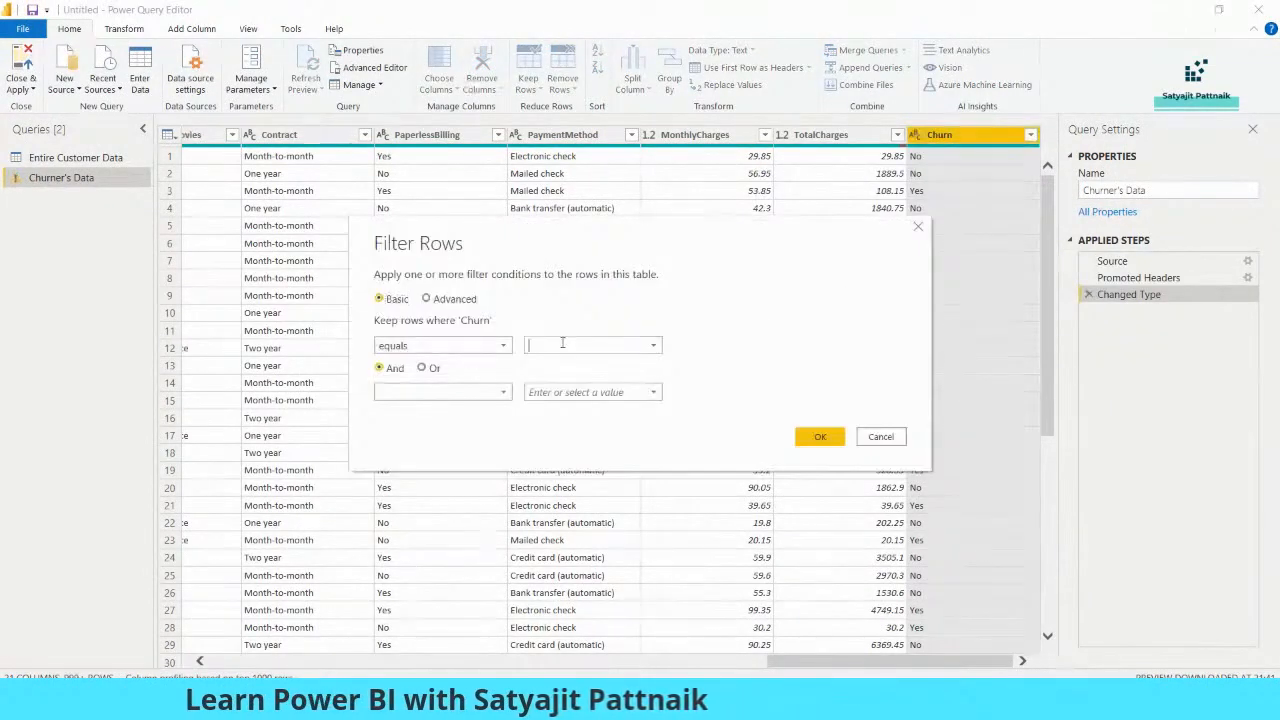
pyautogui.write('Yes')
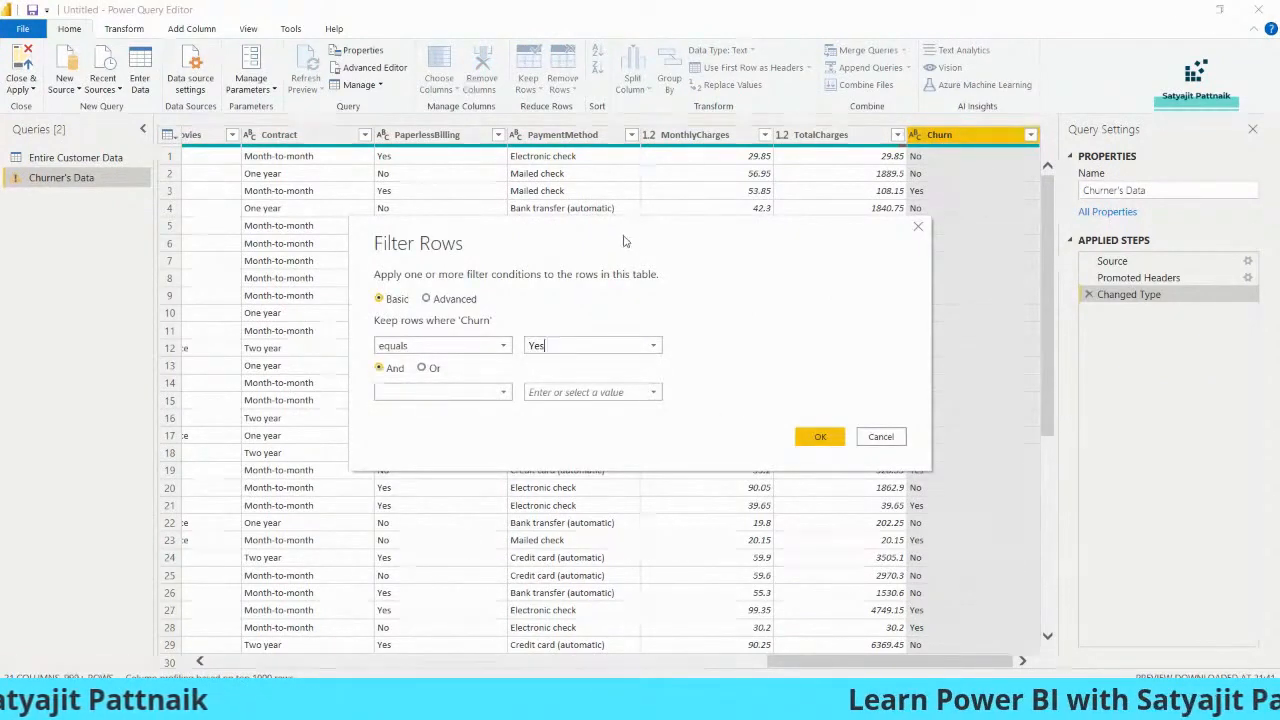
pyautogui.click(412, 271)
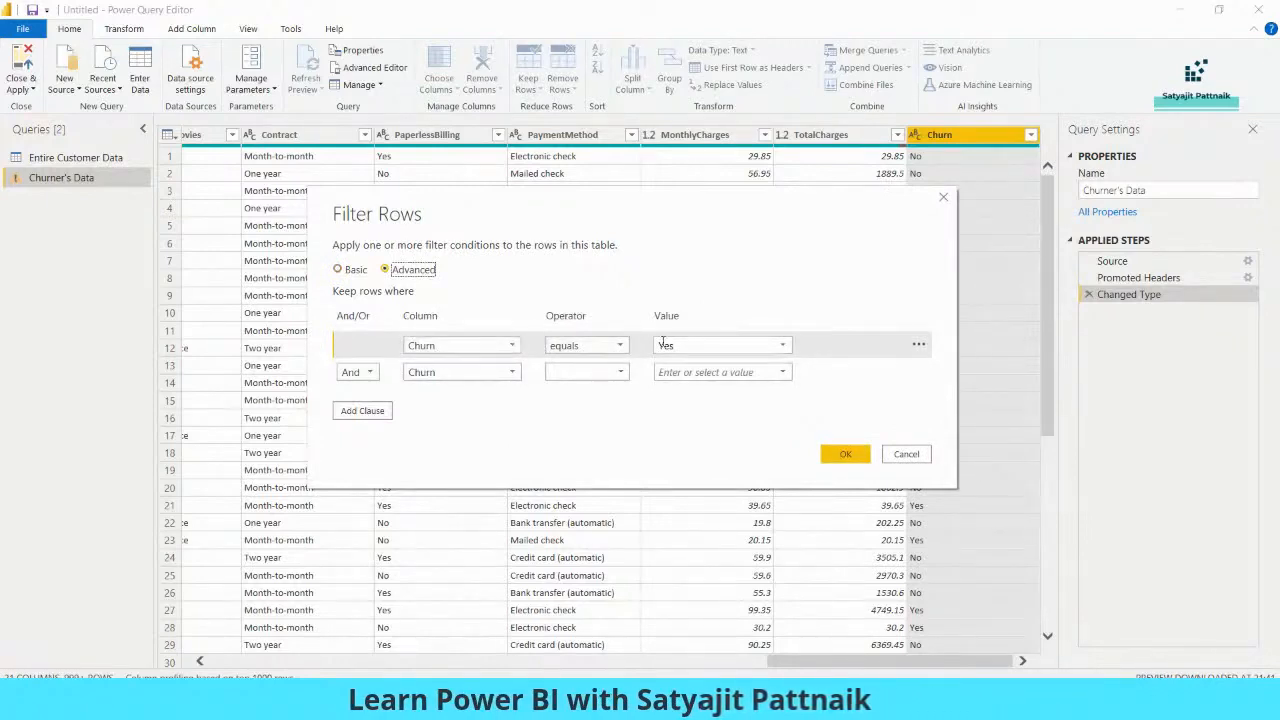
pyautogui.click(598, 372)
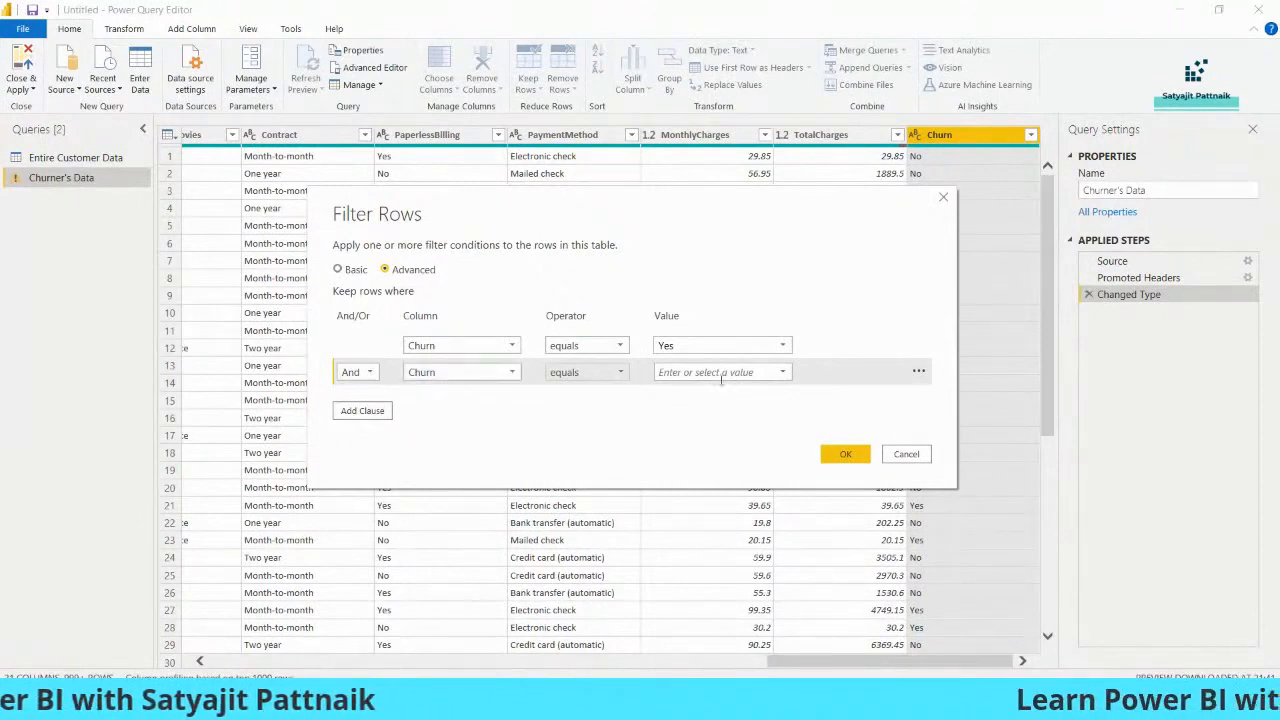
pyautogui.click(918, 371)
pyautogui.click(940, 384)
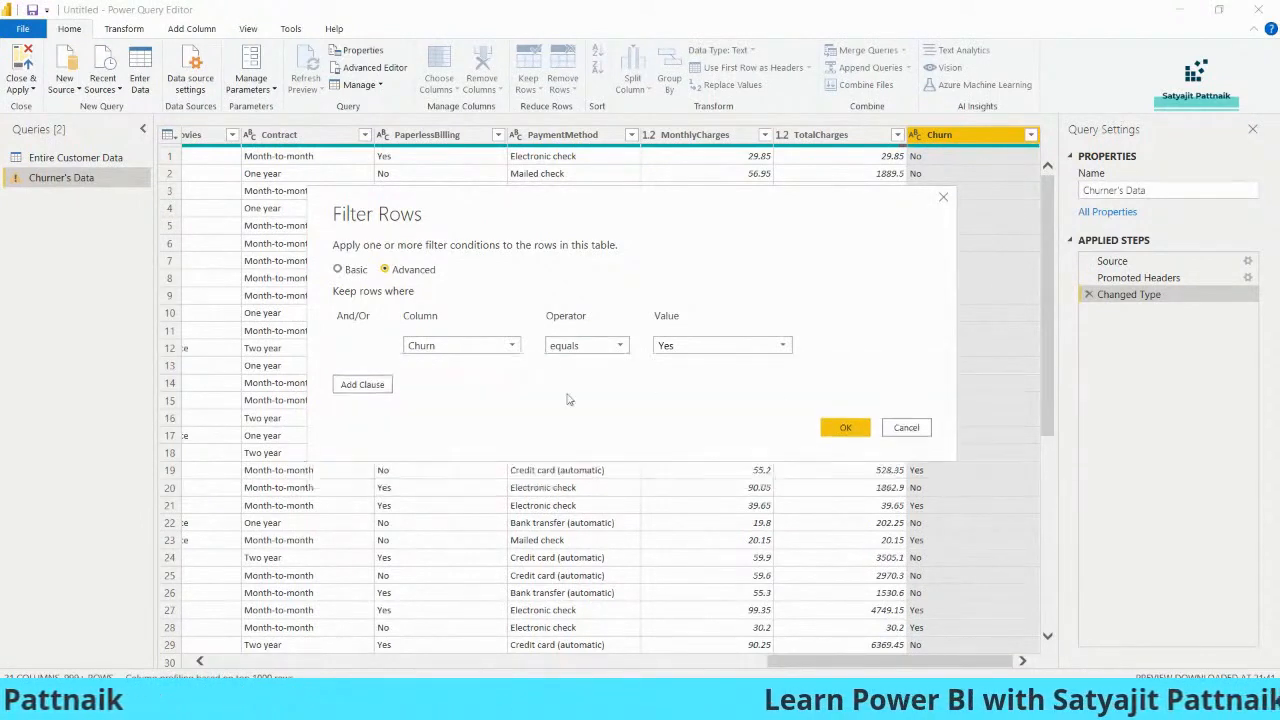
pyautogui.click(340, 269)
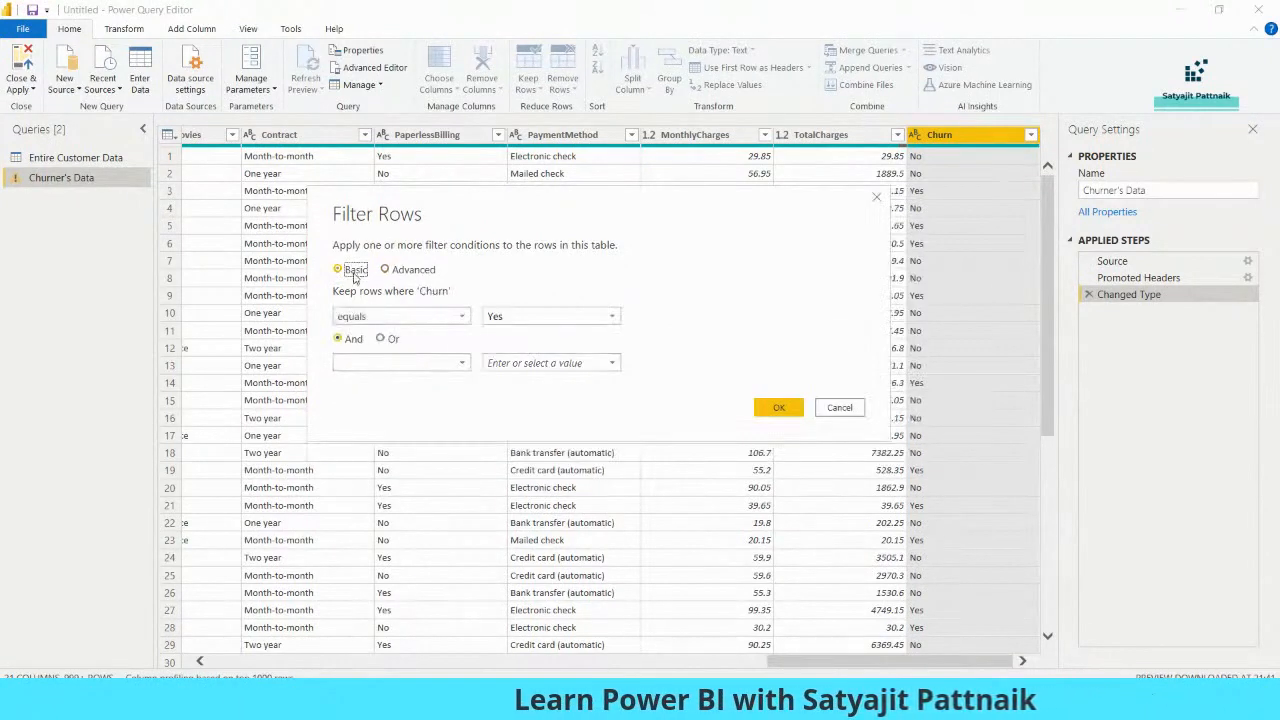
# Apply the Churn equals Yes row filter to the Churner's Data query
pyautogui.click(780, 407)
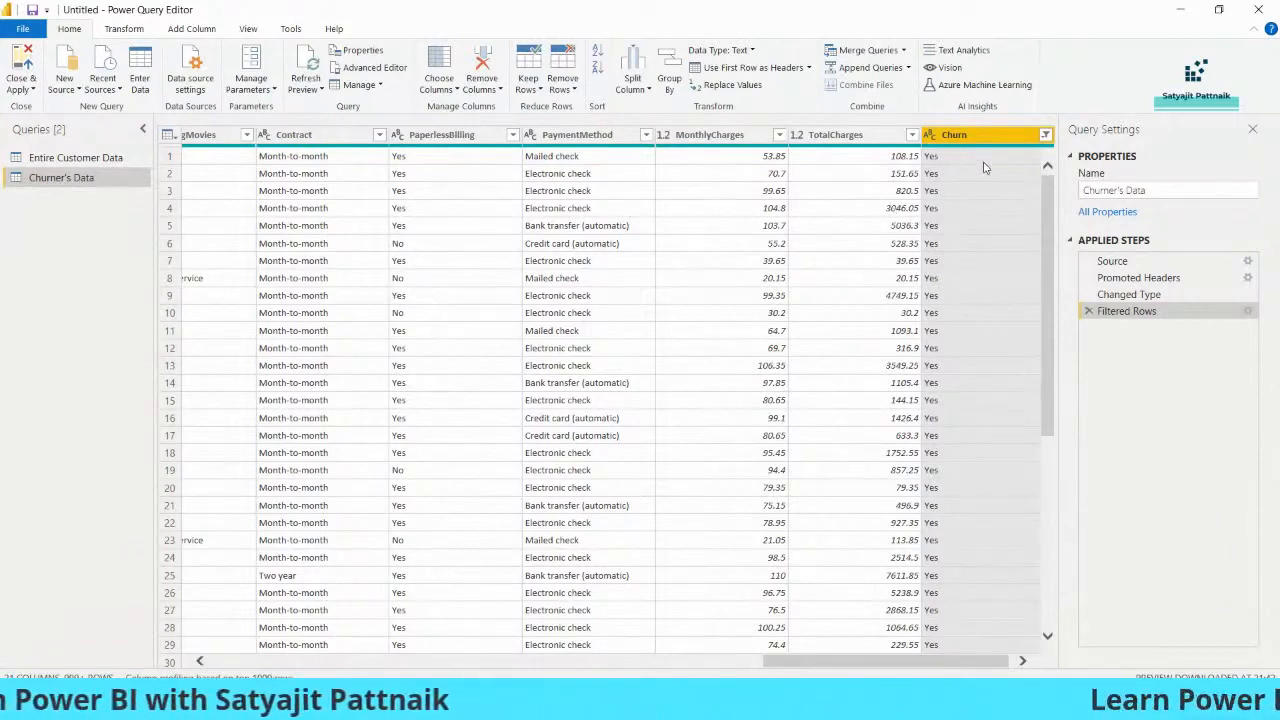
pyautogui.click(946, 159)
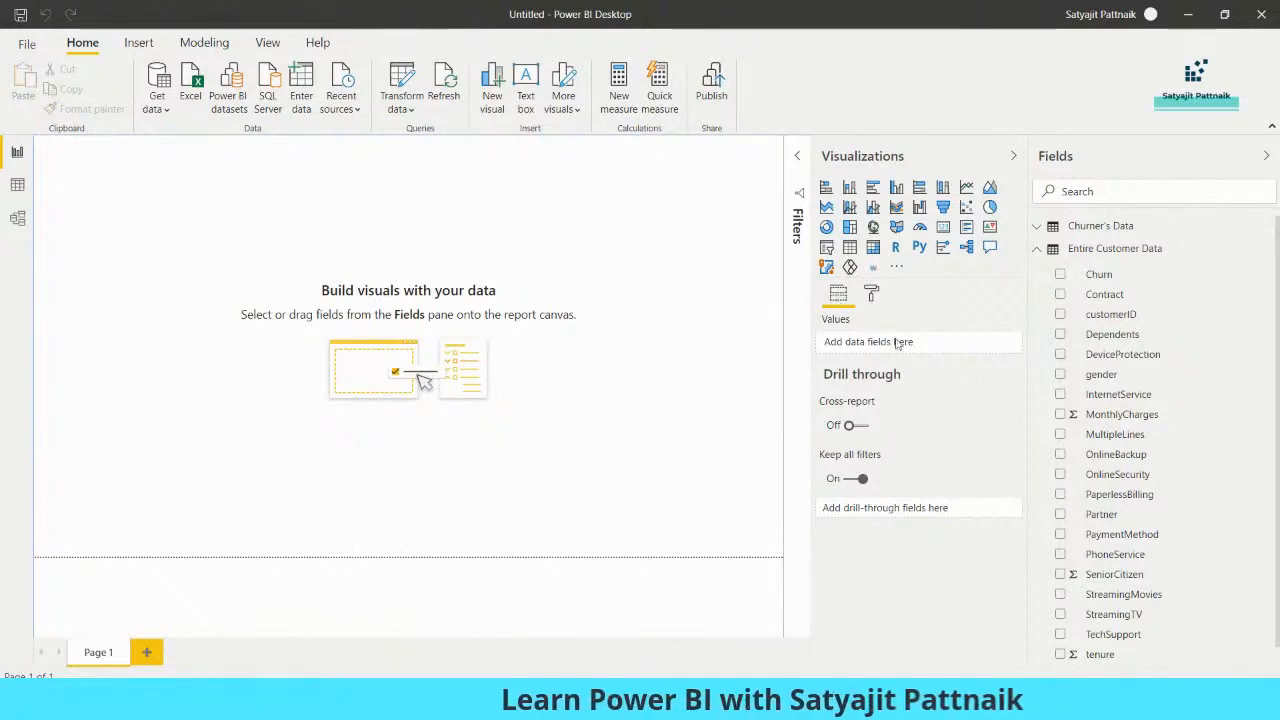
# Add an enlarged pie chart using gender from Entire Customer Data as the legend and the count of gender as values
pyautogui.click(989, 208)
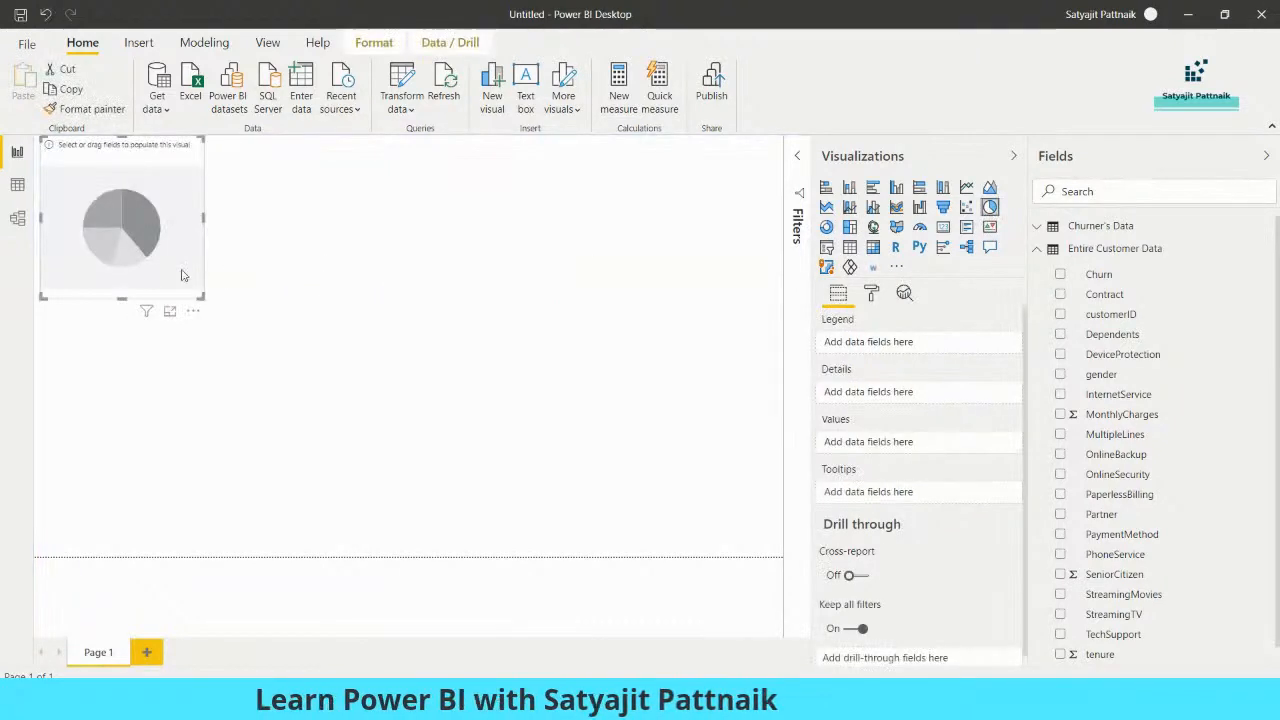
pyautogui.moveTo(183, 328); pyautogui.dragTo(157, 323)
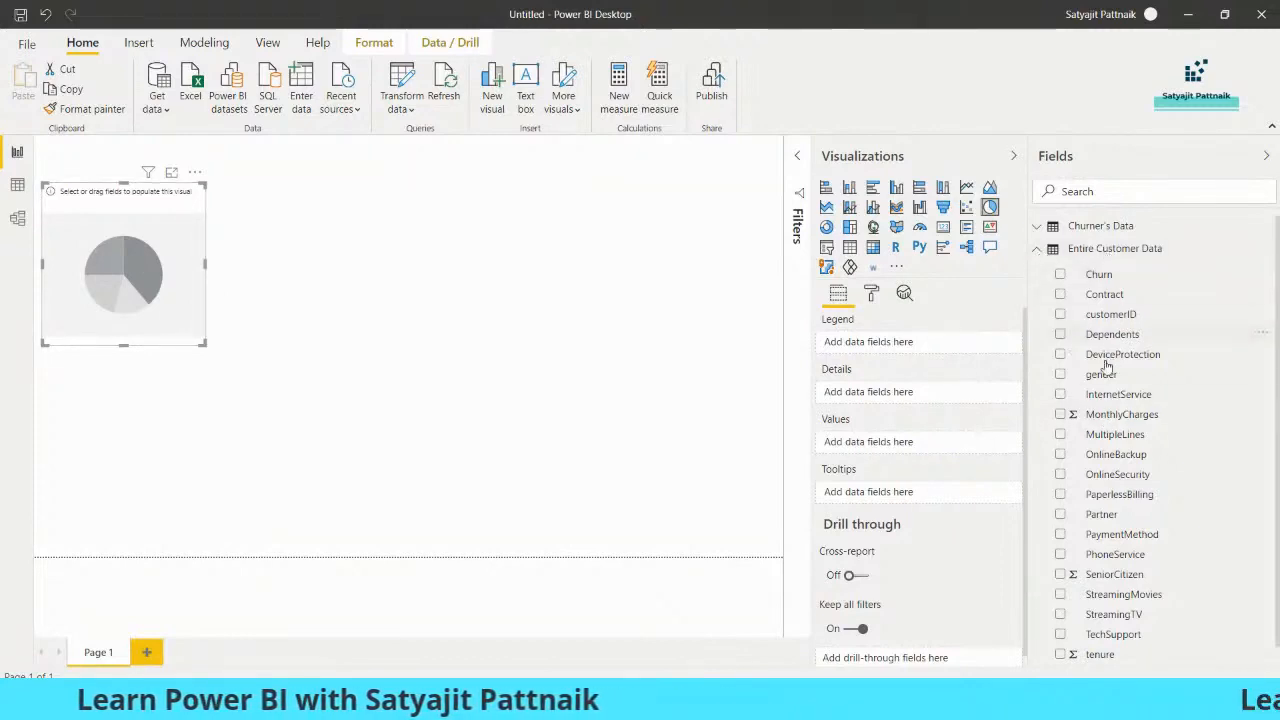
pyautogui.click(1060, 374)
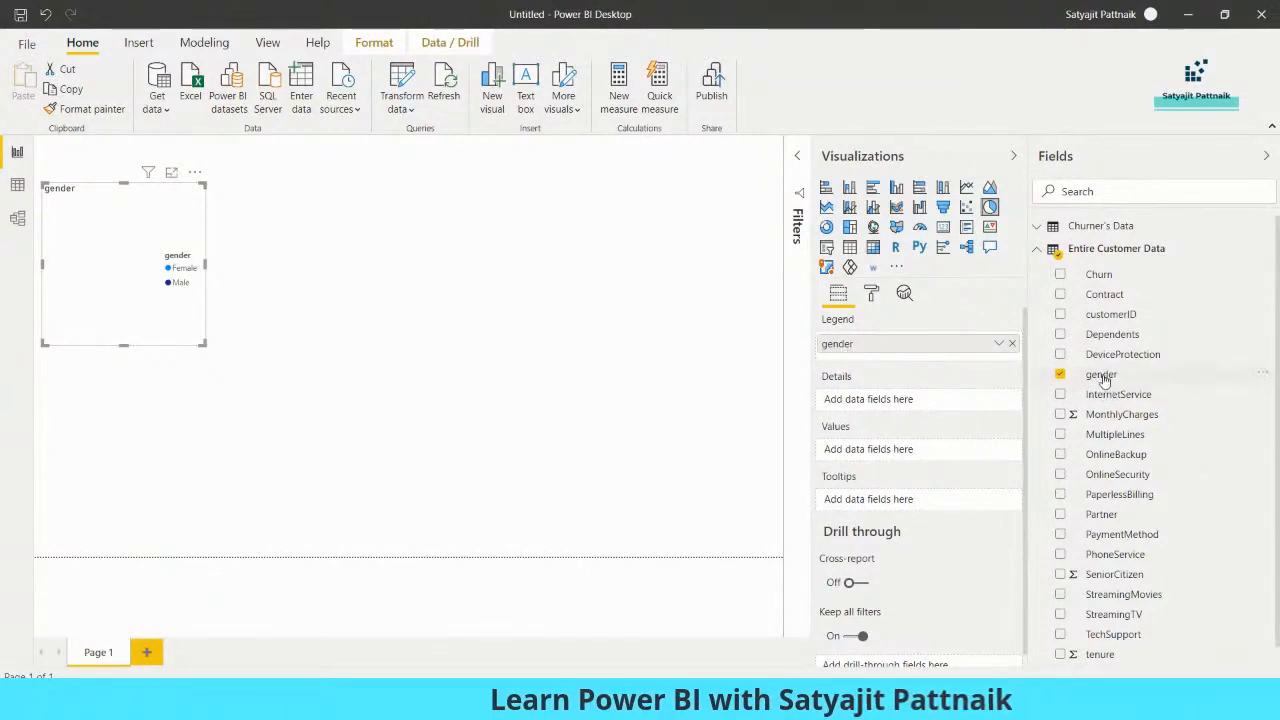
pyautogui.moveTo(1100, 374); pyautogui.dragTo(880, 452)
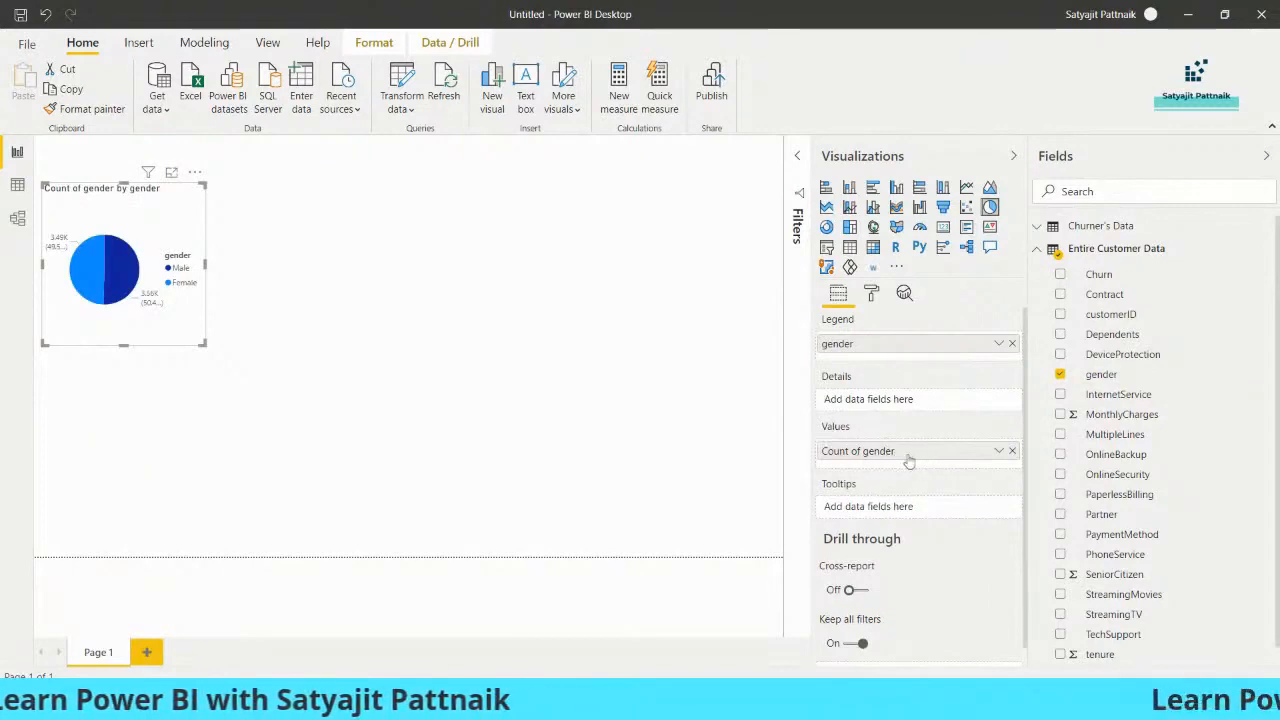
pyautogui.moveTo(204, 344); pyautogui.dragTo(268, 404)
# Set the pie chart's title to "Entire - Gender Comparision"
pyautogui.click(871, 292)
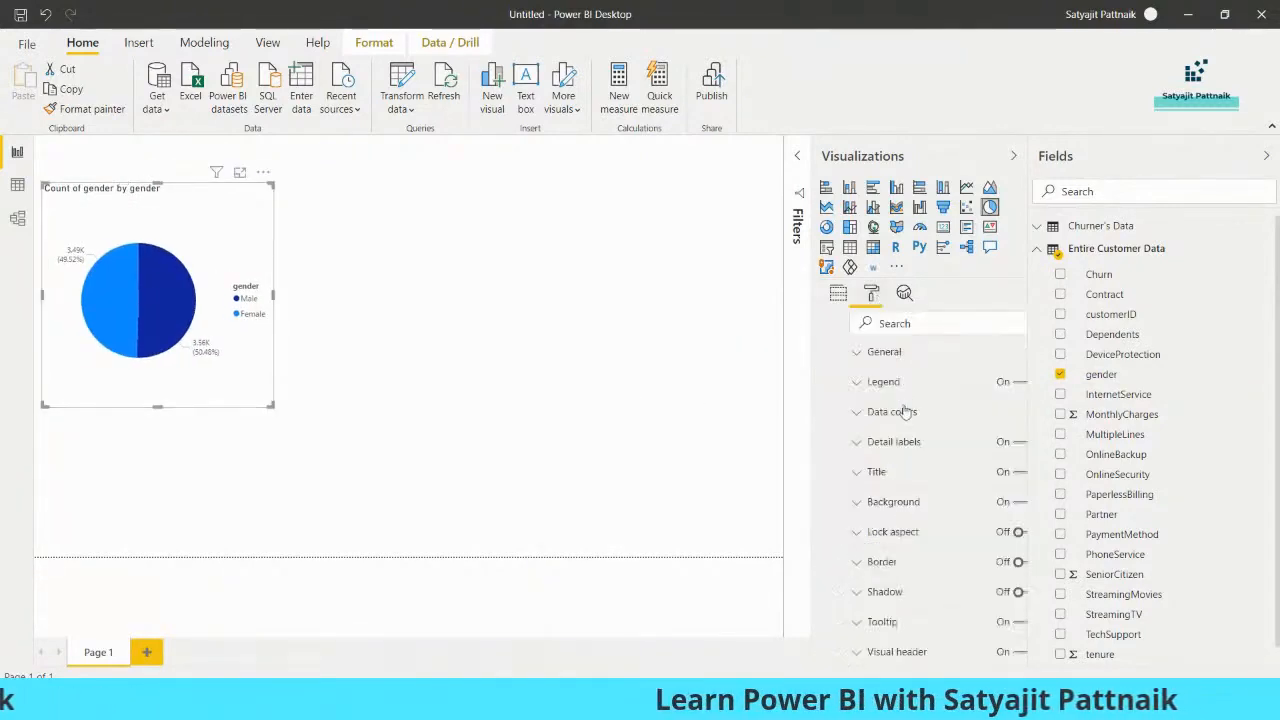
pyautogui.click(842, 476)
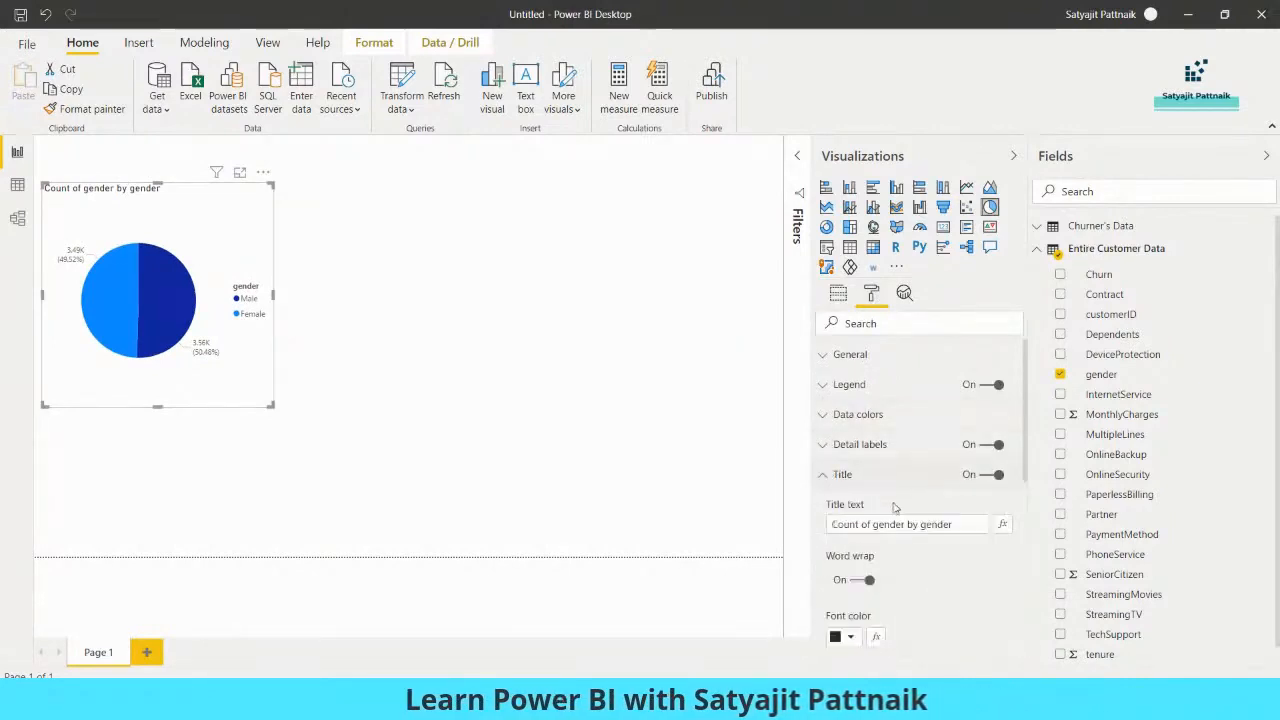
pyautogui.tripleClick(956, 524)
pyautogui.write('Entire ')
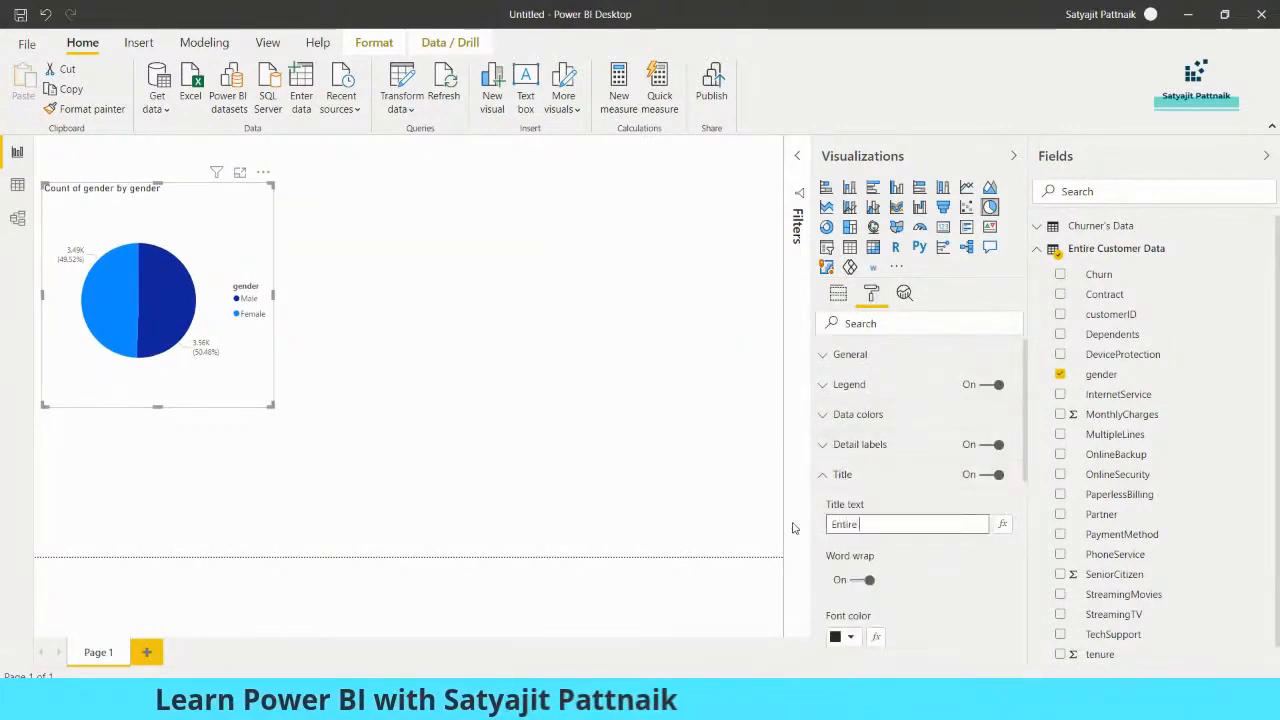
pyautogui.write('- G')
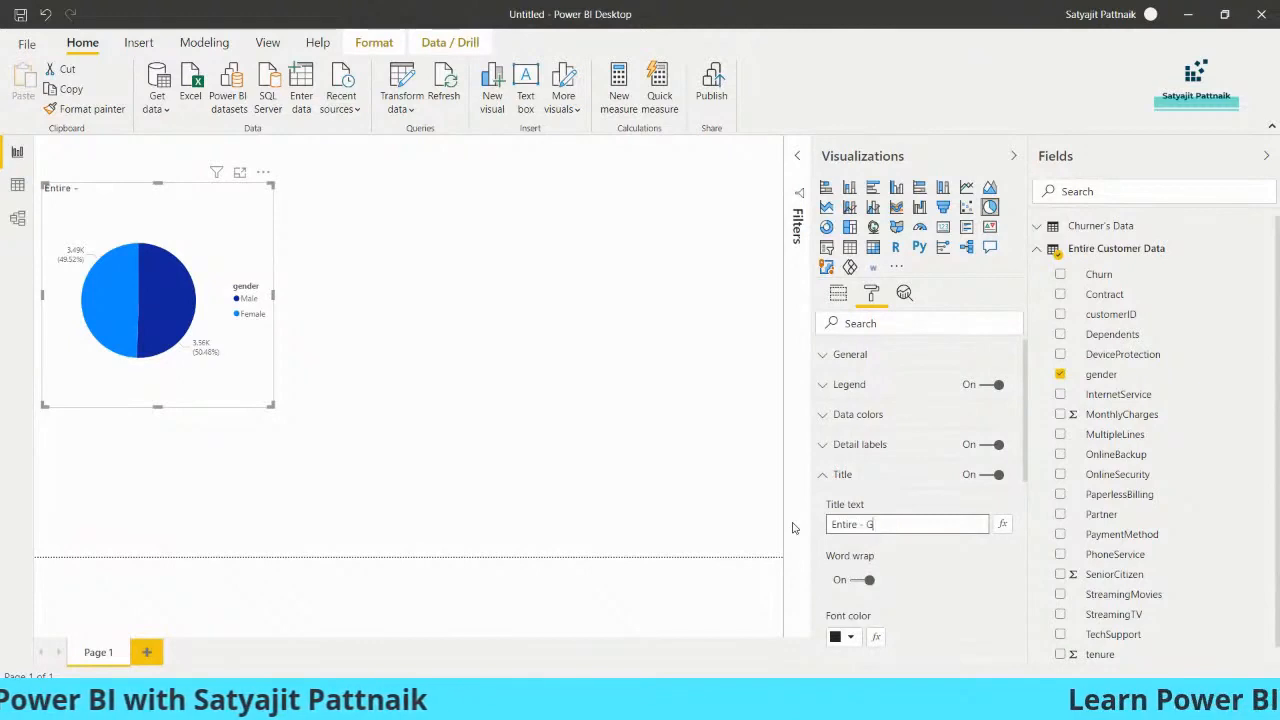
pyautogui.write('ender Compar')
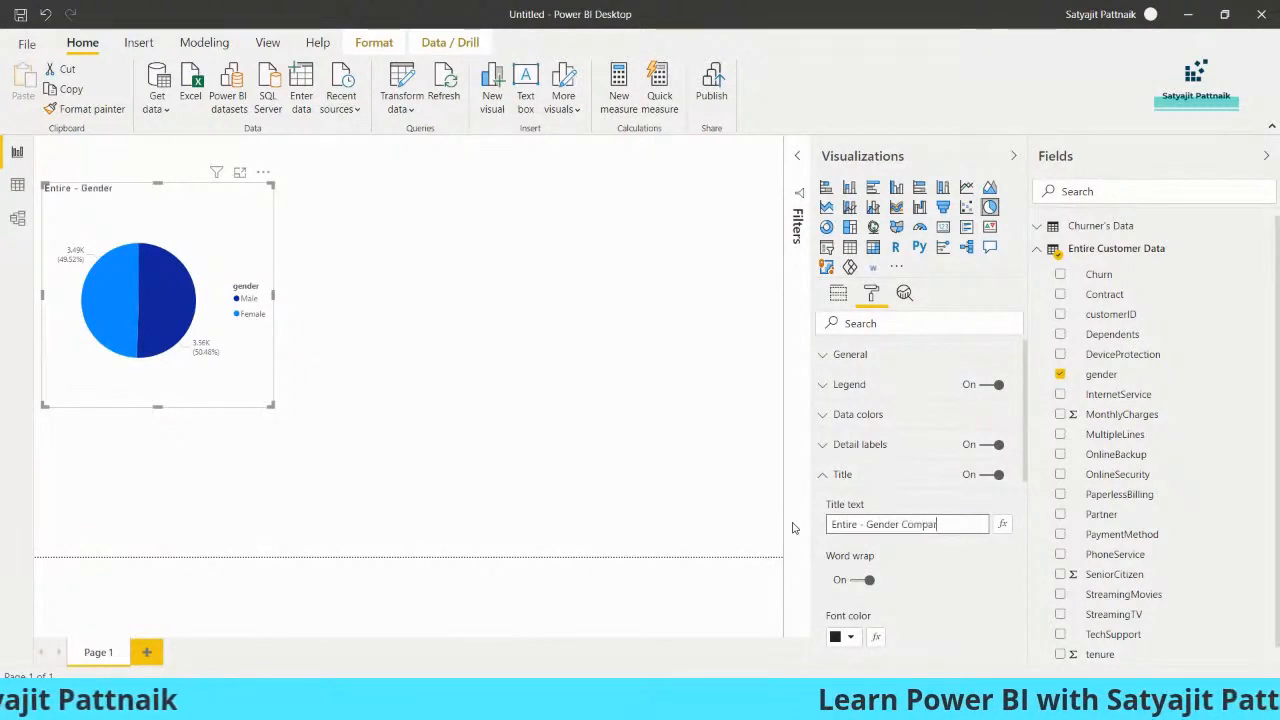
pyautogui.write('ision')
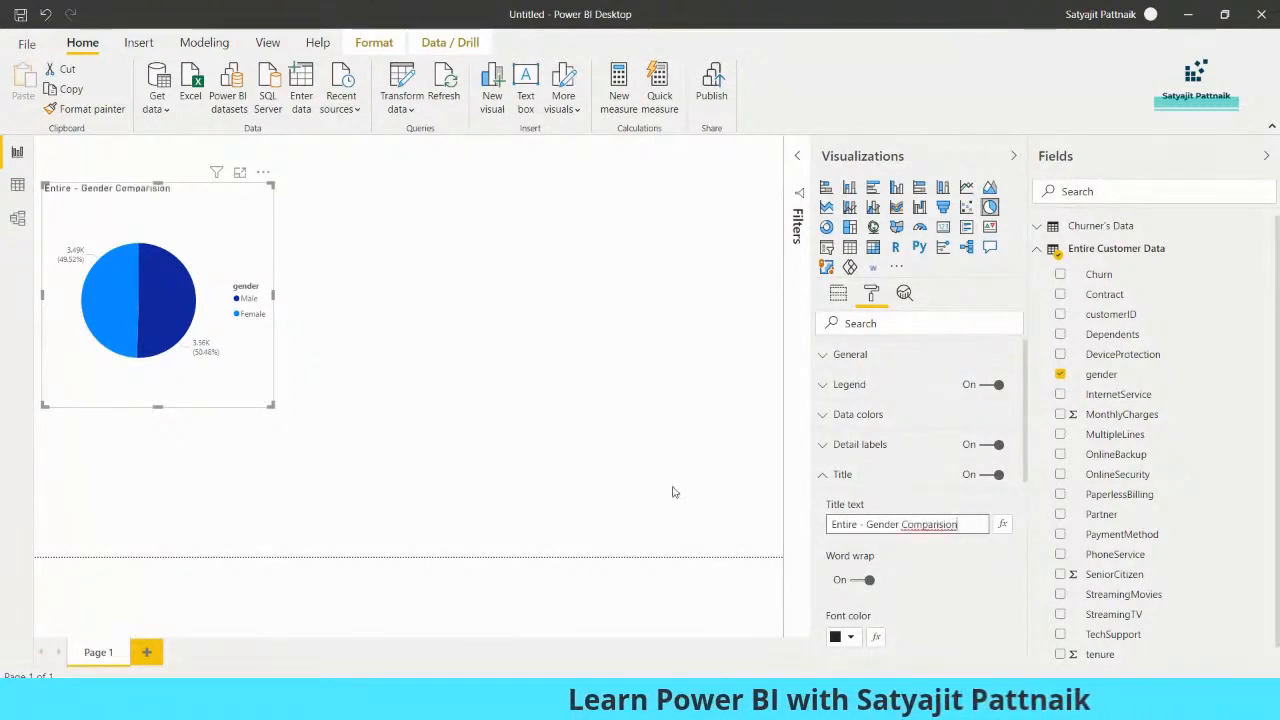
pyautogui.click(505, 429)
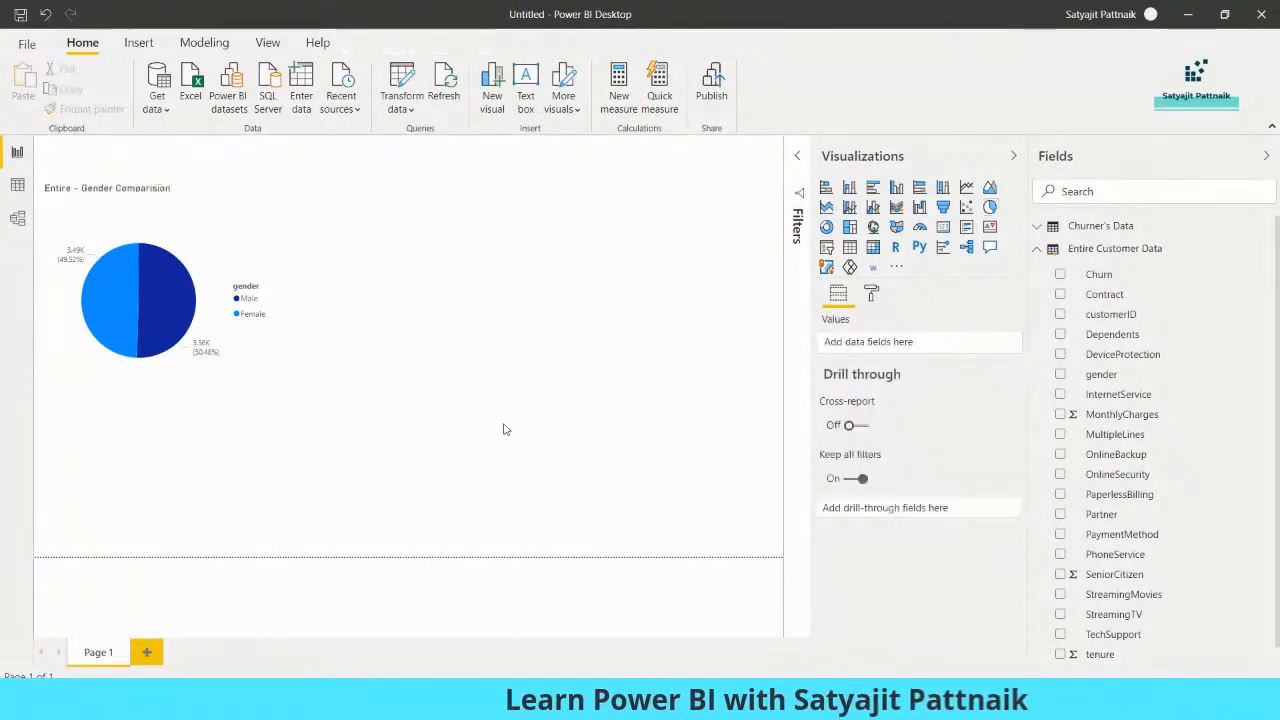
# Replace the last word of the pie chart's title so it reads "Entire - Gender Distribution"
pyautogui.click(193, 217)
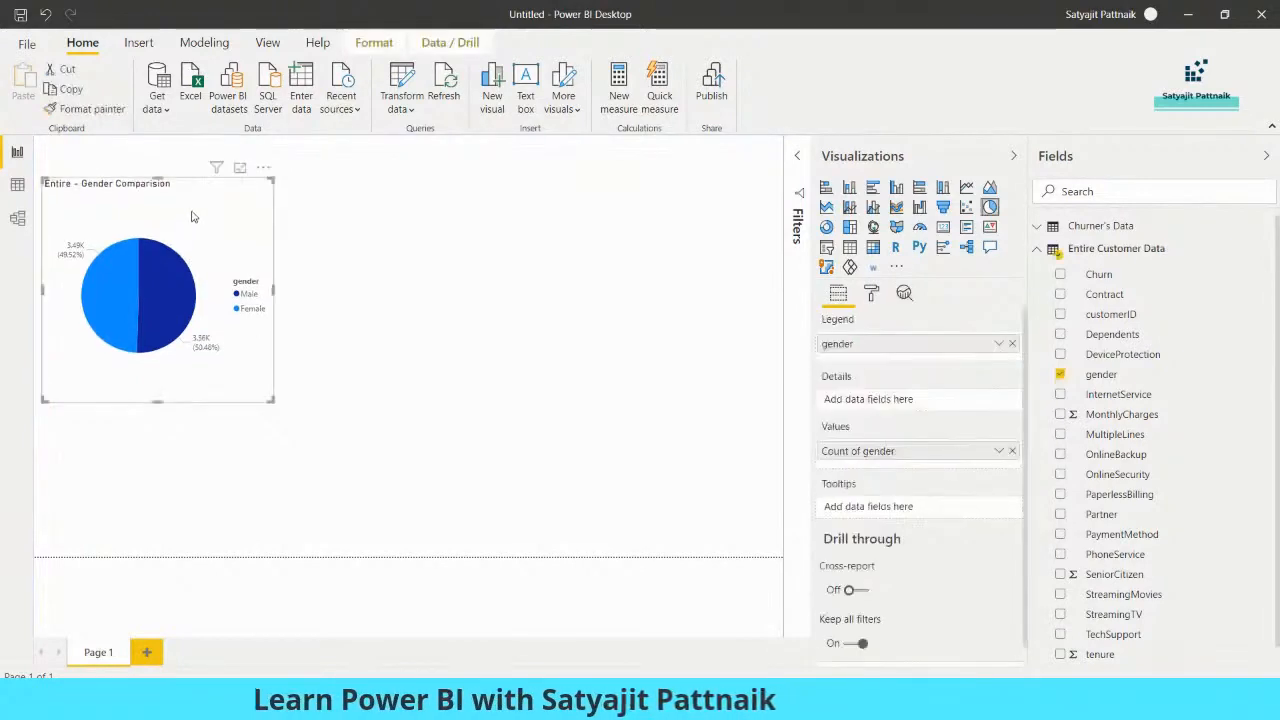
pyautogui.click(871, 292)
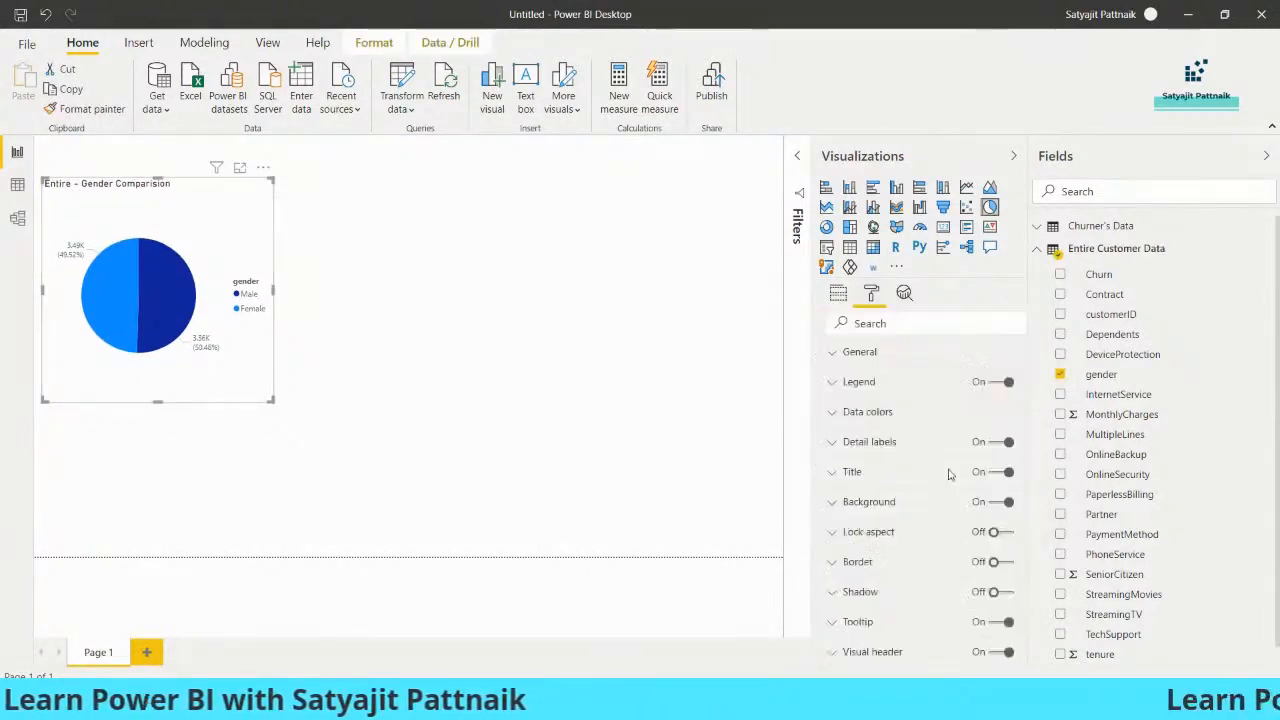
pyautogui.click(835, 474)
pyautogui.doubleClick(940, 525)
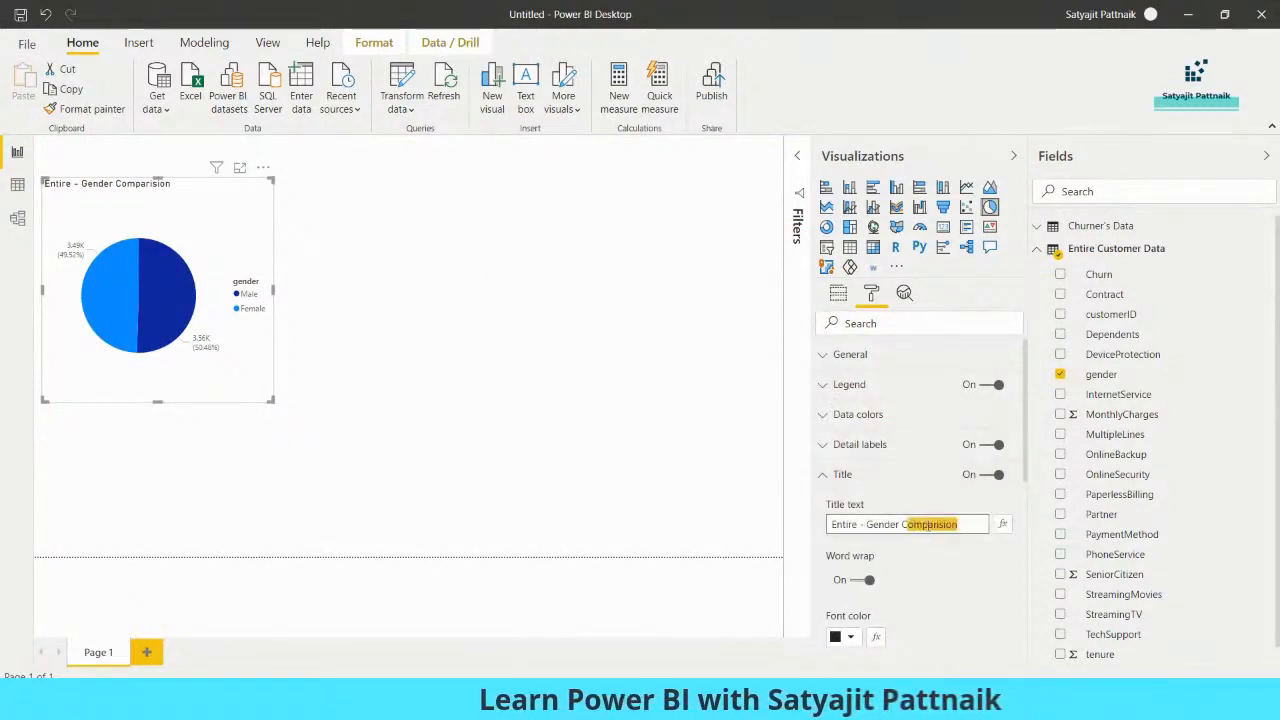
pyautogui.click(896, 524)
pyautogui.moveTo(903, 524); pyautogui.dragTo(970, 524)
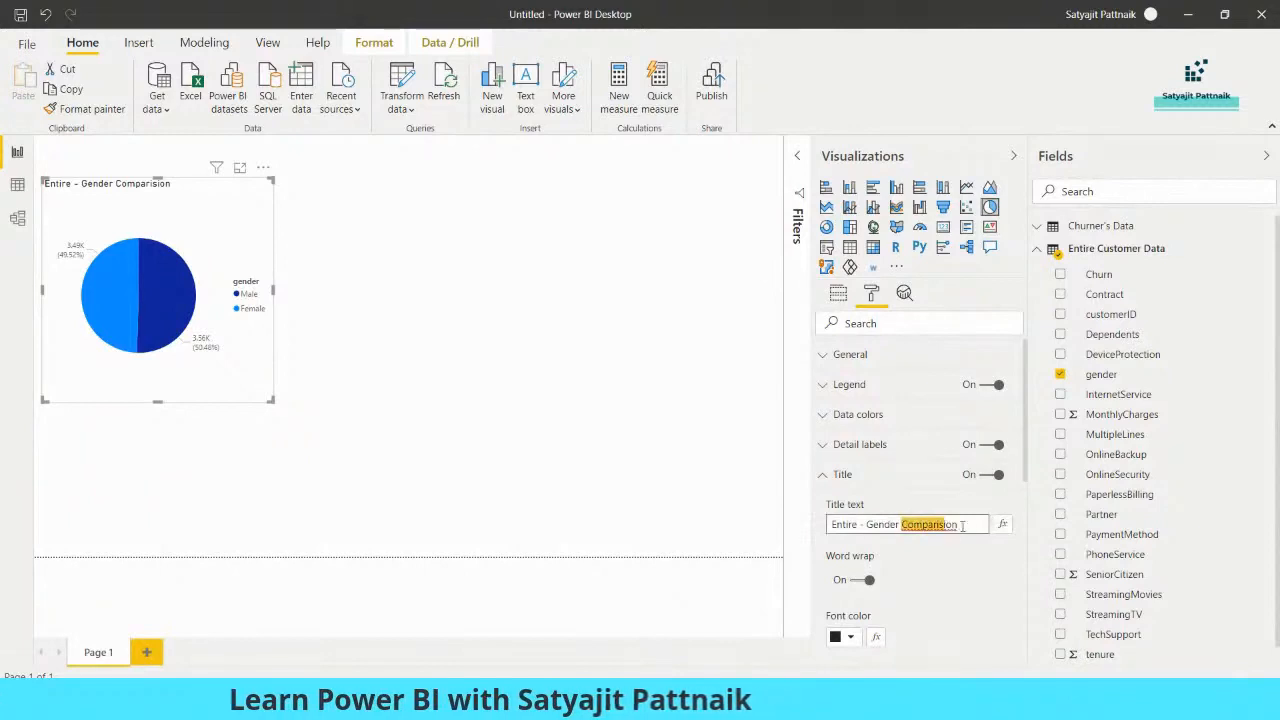
pyautogui.write('Distribution')
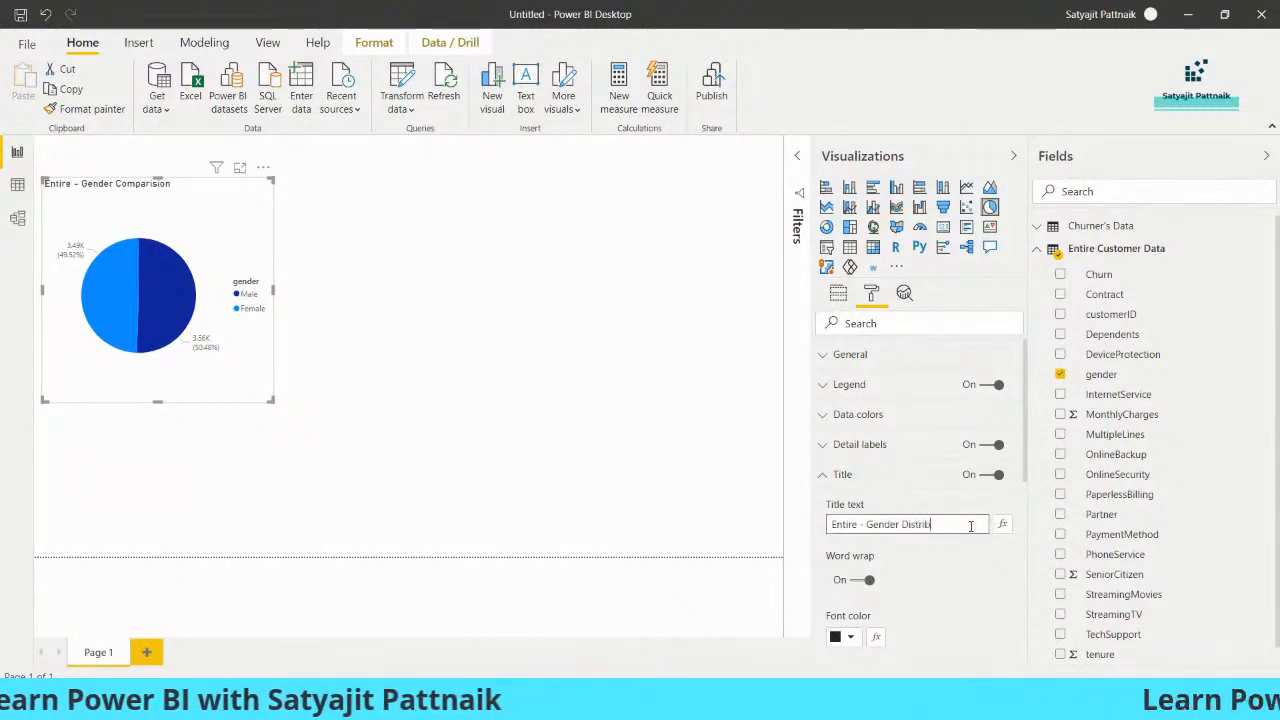
pyautogui.click(560, 463)
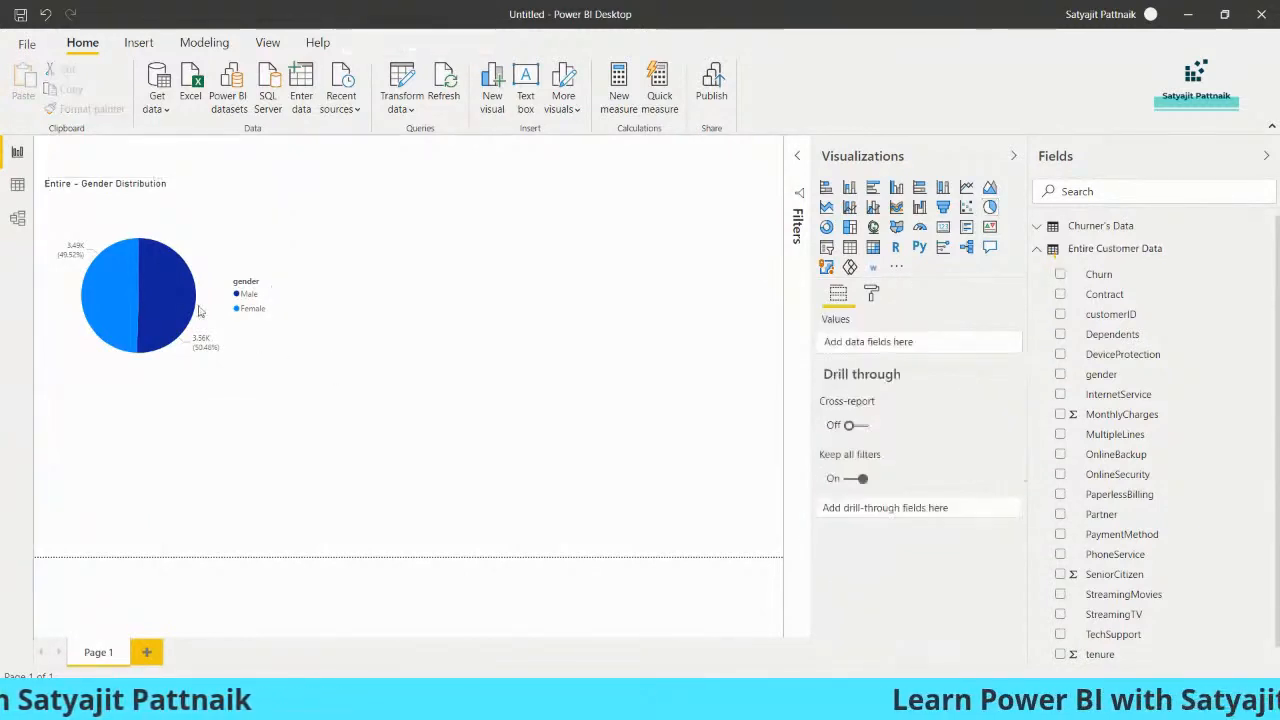
# Center the title of the gender pie chart
pyautogui.click(135, 252)
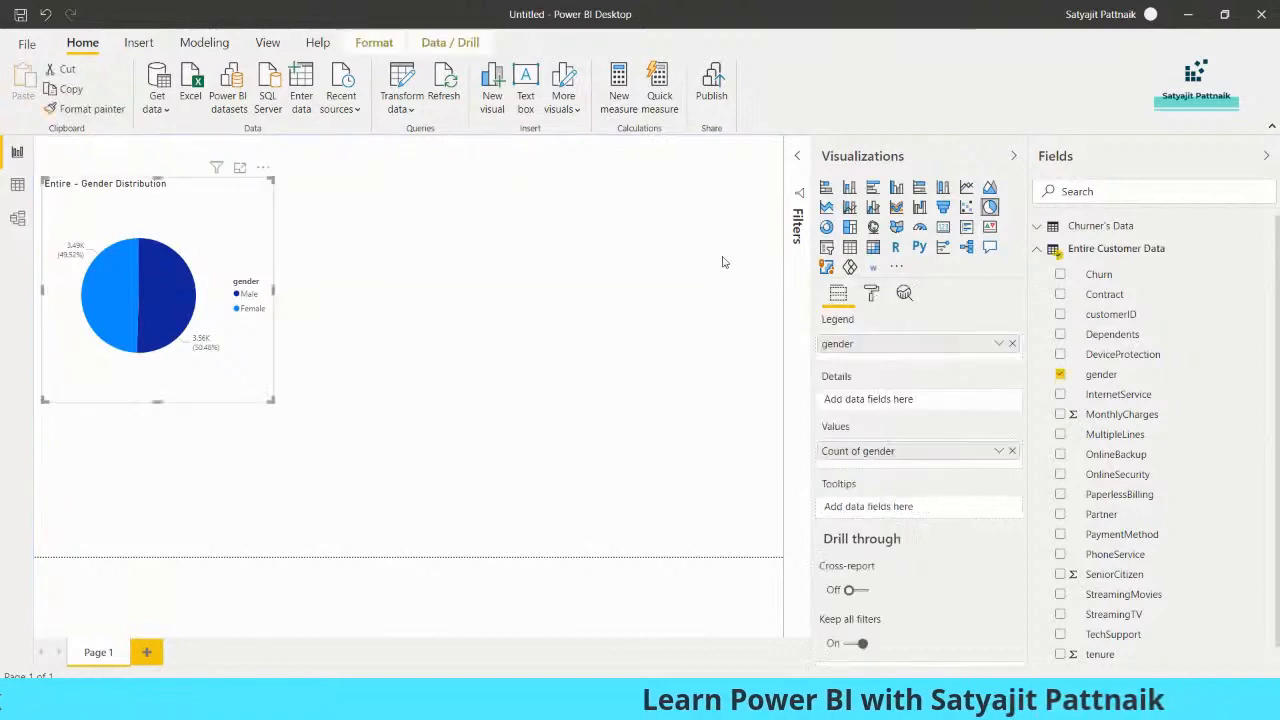
pyautogui.click(872, 293)
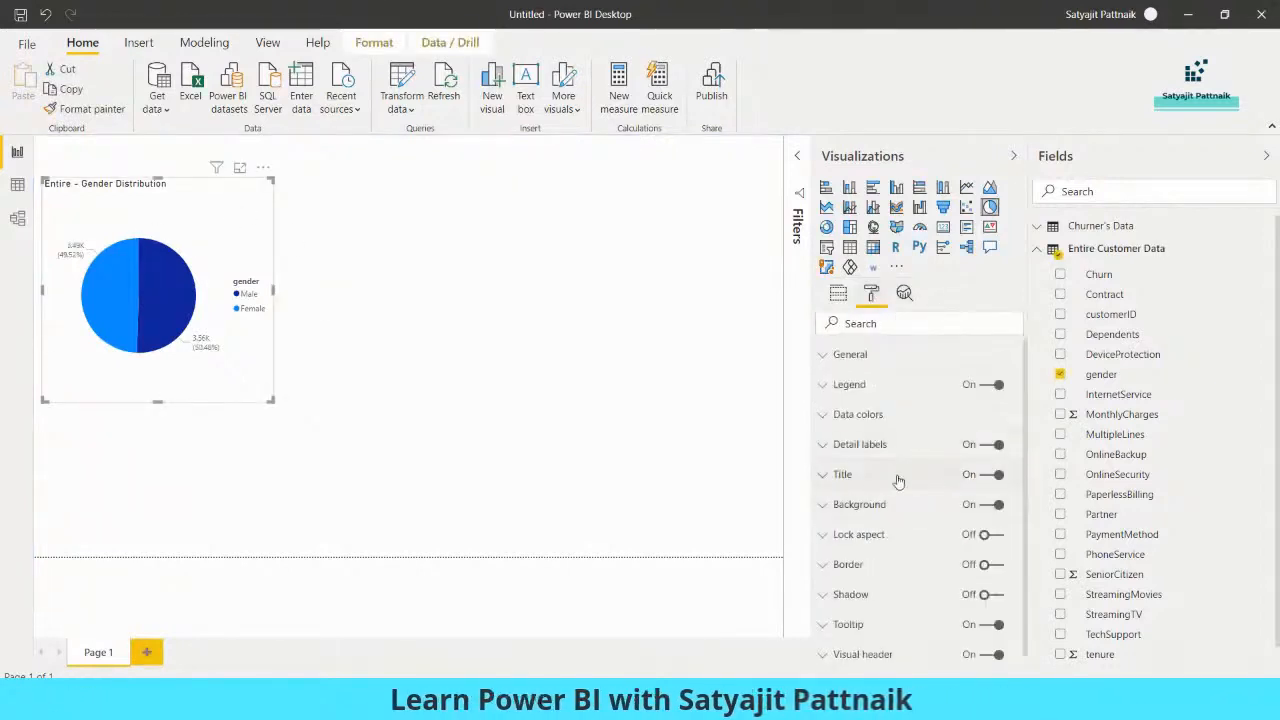
pyautogui.click(860, 474)
pyautogui.scroll(-3, 893, 591)
pyautogui.click(857, 497)
pyautogui.click(417, 357)
# Duplicate the gender pie chart, place the copy beside the original, and remove the gender field from the copy
pyautogui.click(195, 237)
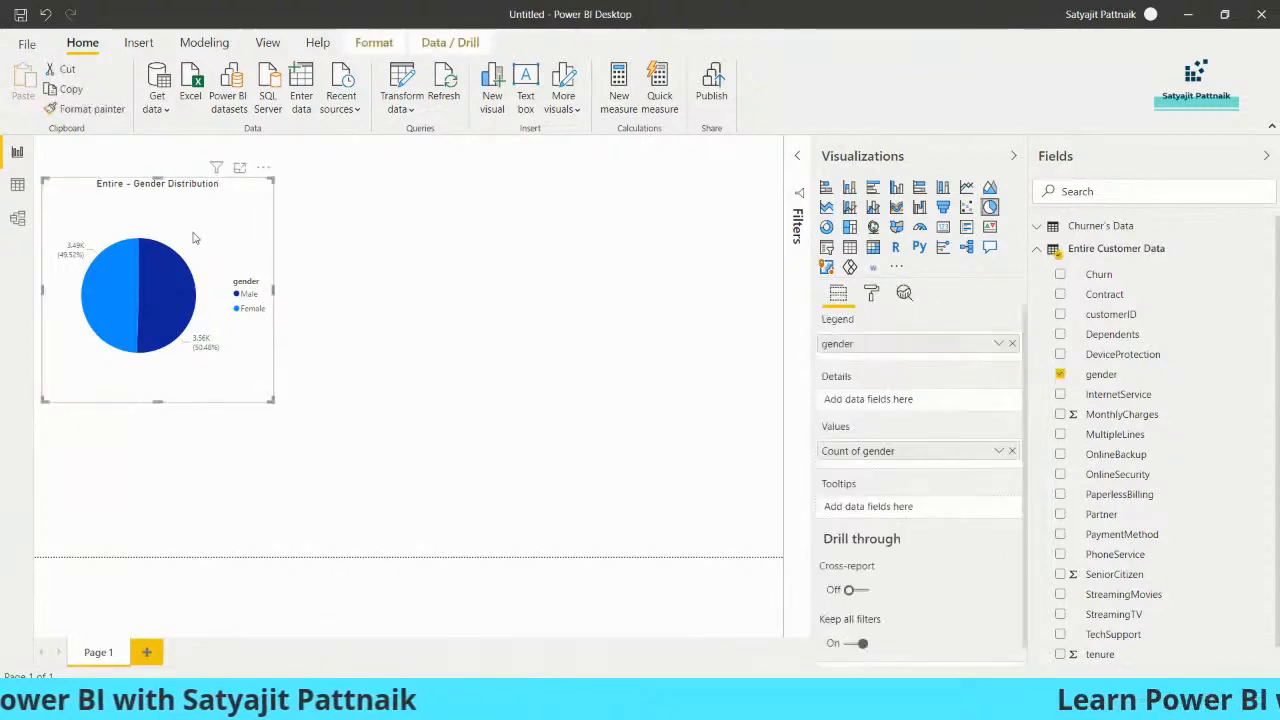
pyautogui.hotkey('ctrl', 'c')
pyautogui.hotkey('ctrl', 'v')
pyautogui.moveTo(223, 328); pyautogui.dragTo(465, 278)
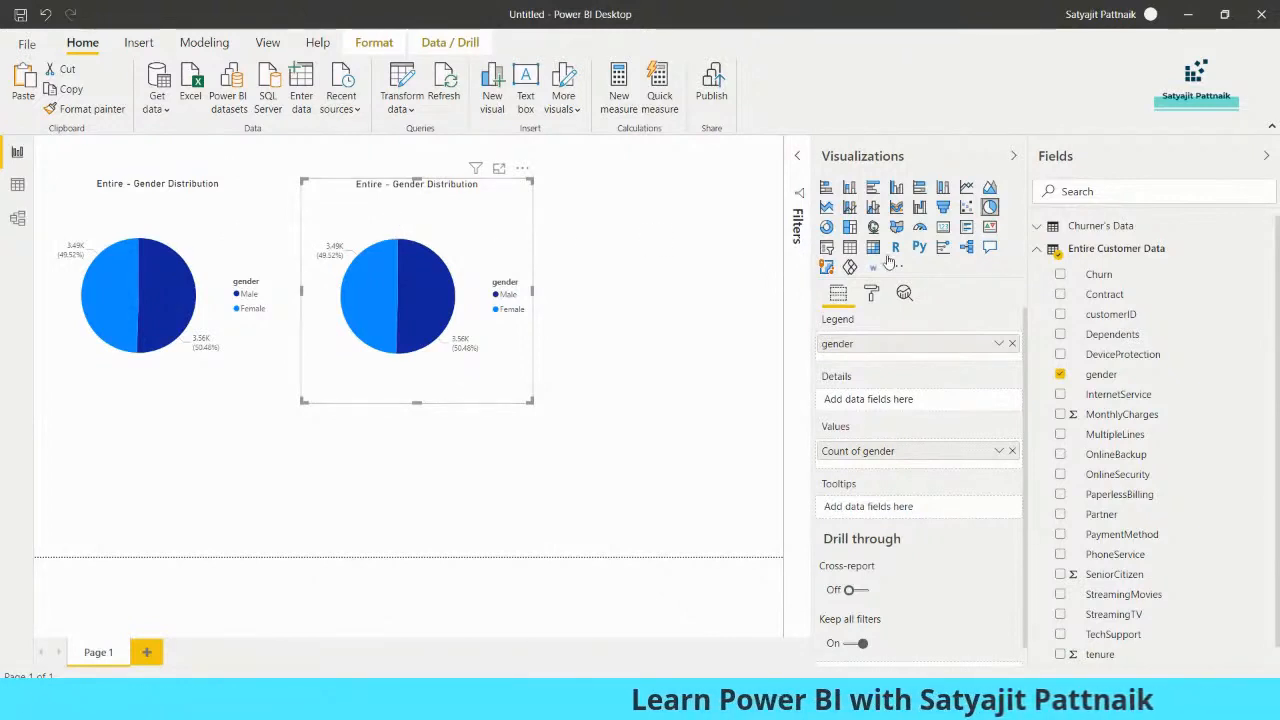
pyautogui.click(1060, 374)
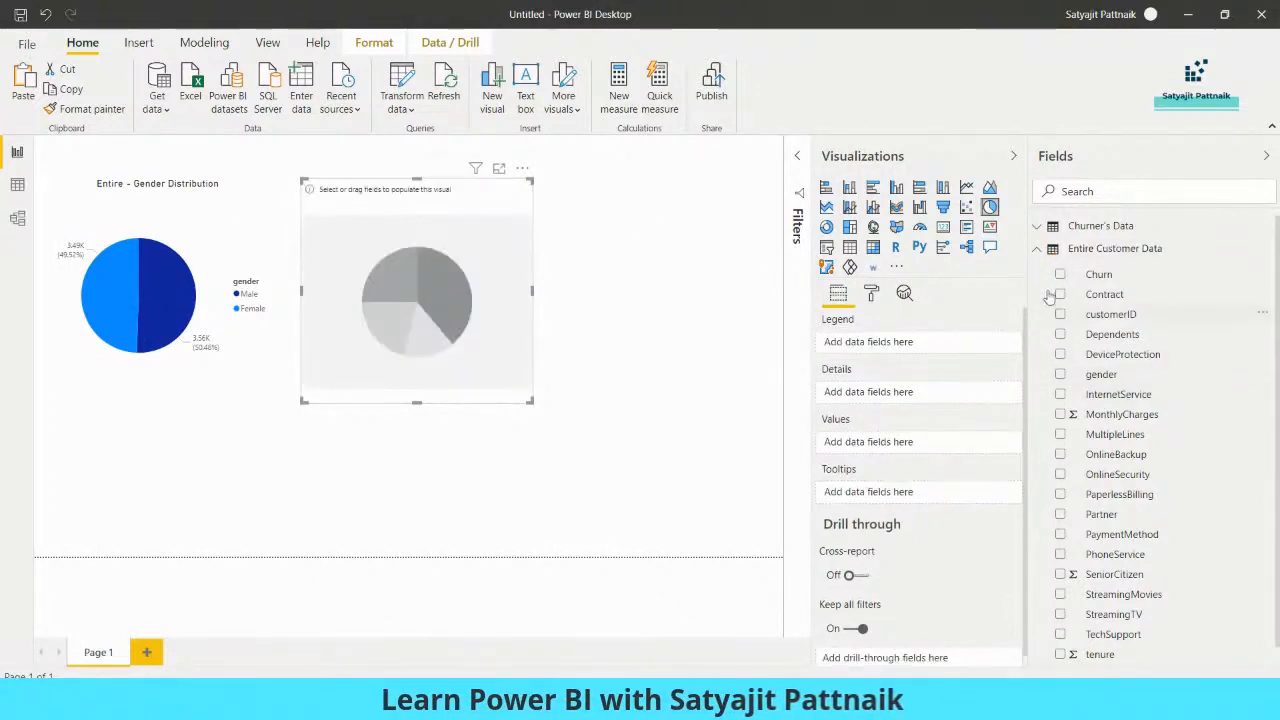
# Use the gender field from Churner's Data as both legend and values of the copied pie chart
pyautogui.click(1038, 250)
pyautogui.click(1038, 228)
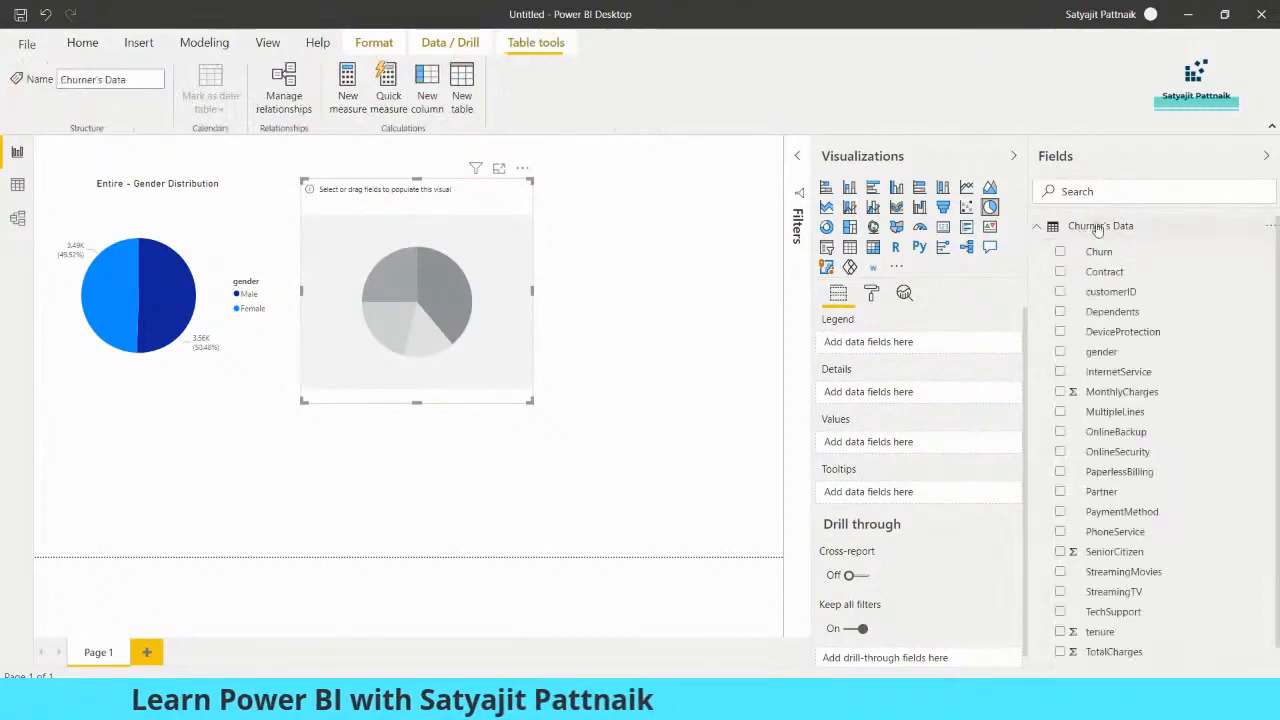
pyautogui.click(1100, 352)
pyautogui.moveTo(1101, 354)
pyautogui.mouseDown()
pyautogui.moveTo(1063, 352)
pyautogui.moveTo(920, 400)
pyautogui.moveTo(907, 448)
pyautogui.mouseUp()
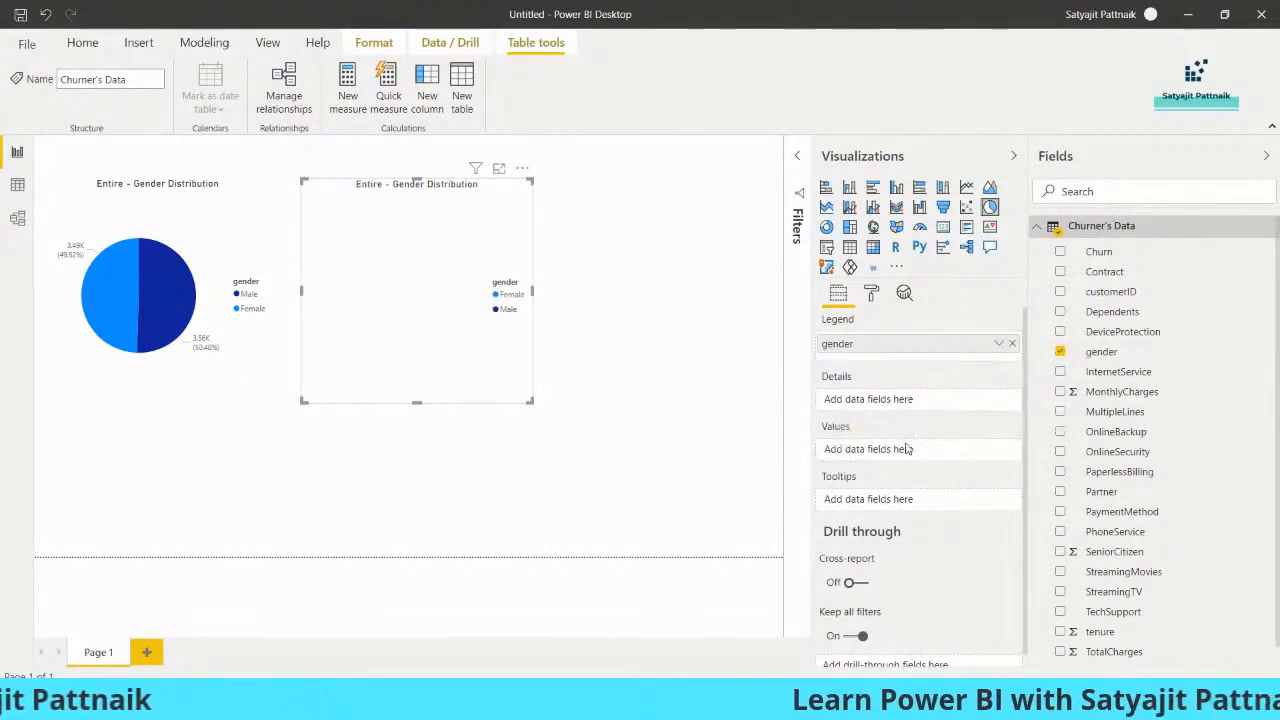
pyautogui.moveTo(1101, 352)
pyautogui.mouseDown()
pyautogui.moveTo(1065, 392)
pyautogui.moveTo(875, 449)
pyautogui.moveTo(892, 450)
pyautogui.mouseUp()
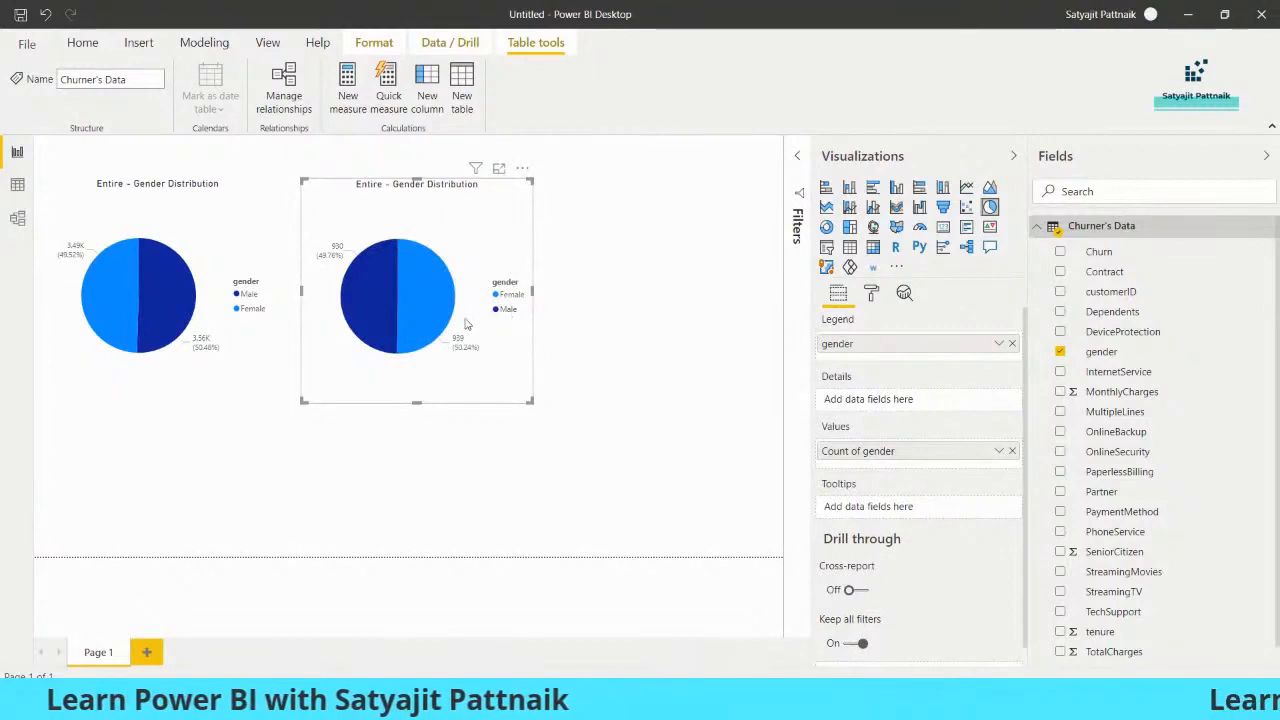
pyautogui.click(376, 320)
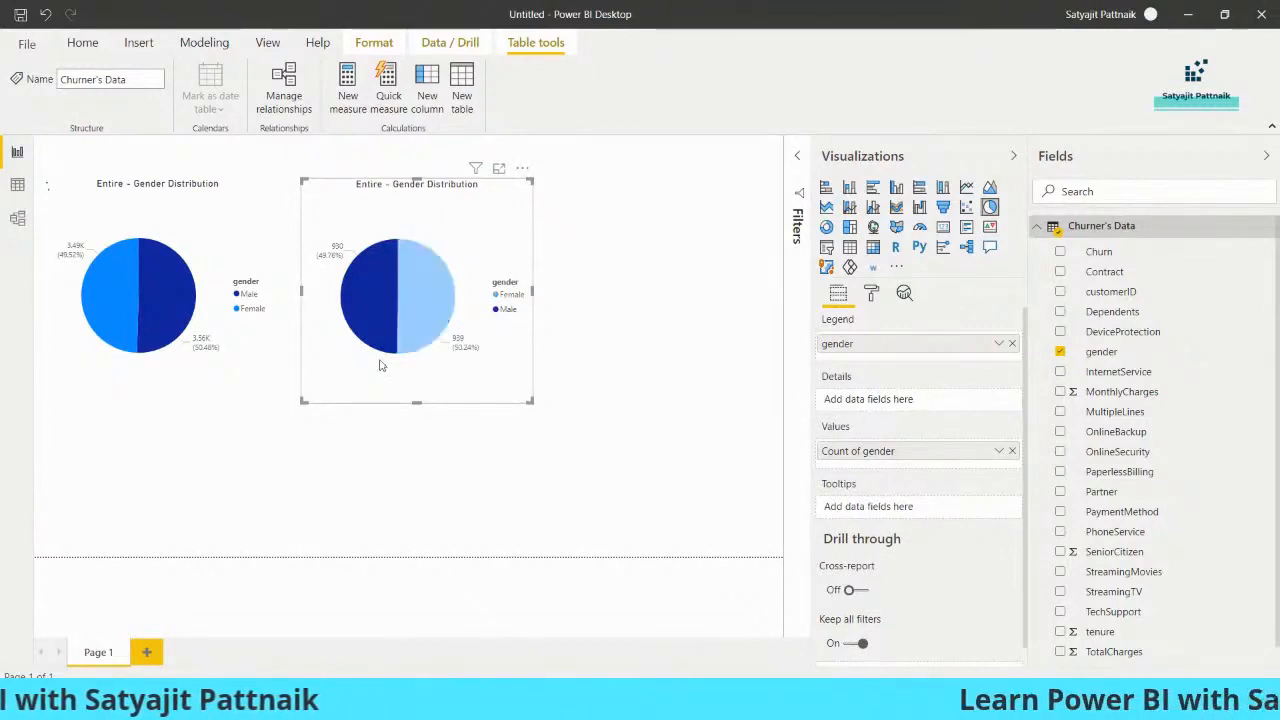
pyautogui.click(160, 298)
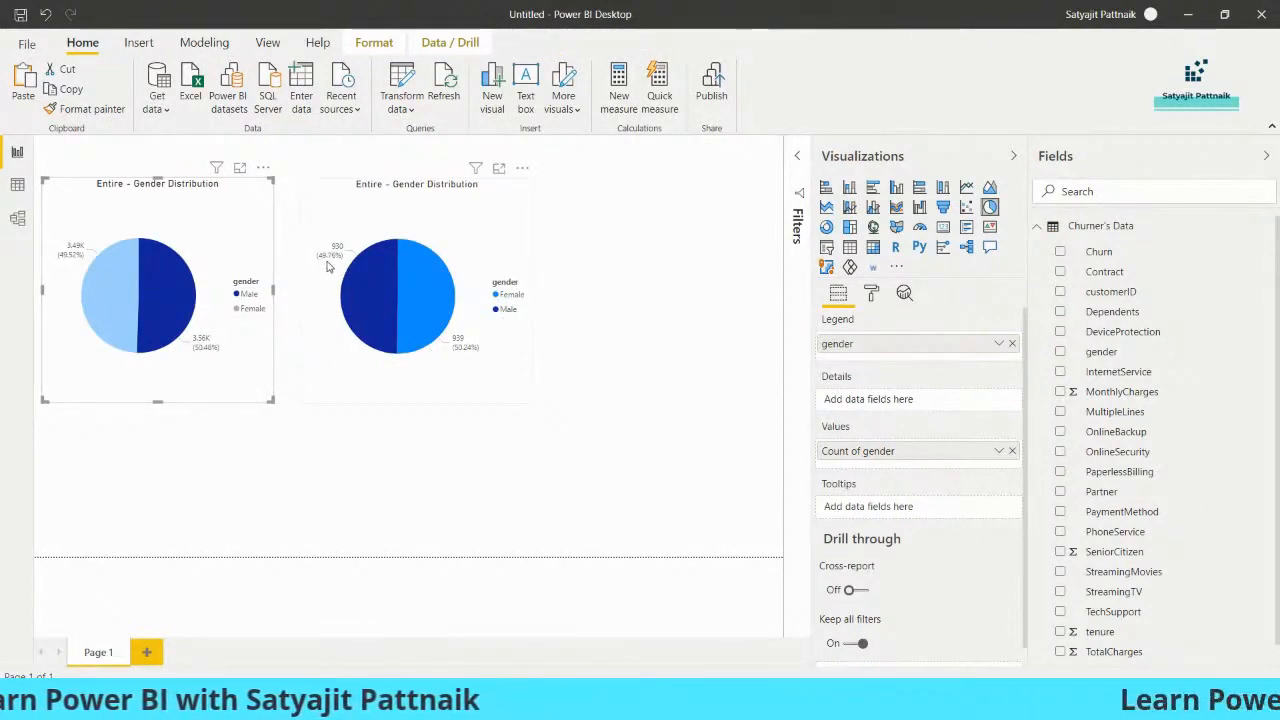
pyautogui.moveTo(325, 263)
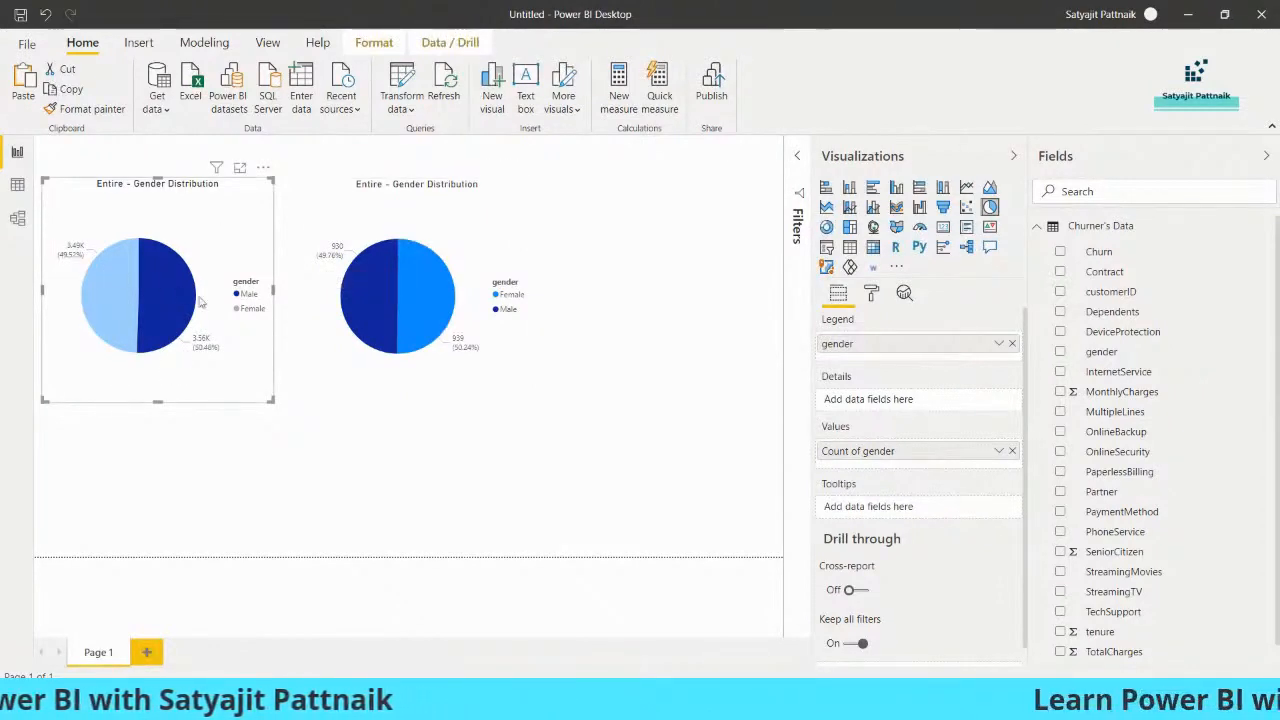
# Shift the churner gender pie chart up and shrink both gender pie charts to small tiles along the page's upper edge
pyautogui.click(415, 231)
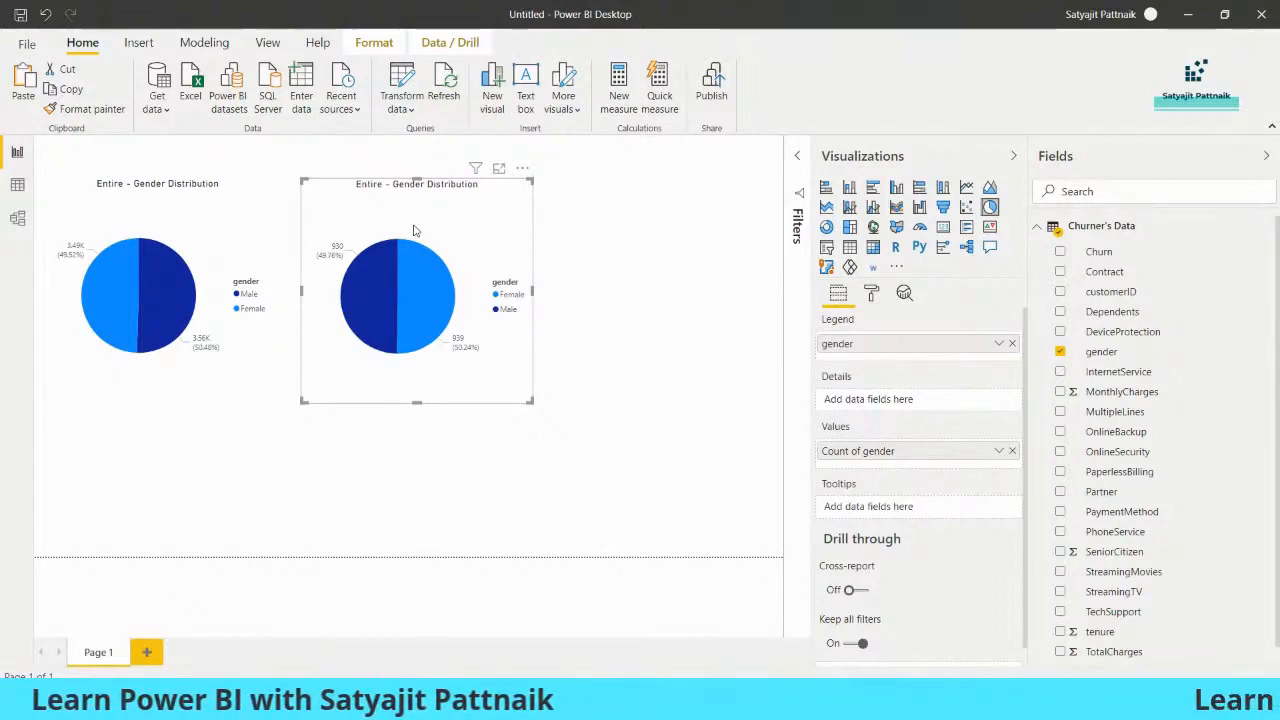
pyautogui.moveTo(415, 231); pyautogui.dragTo(407, 231)
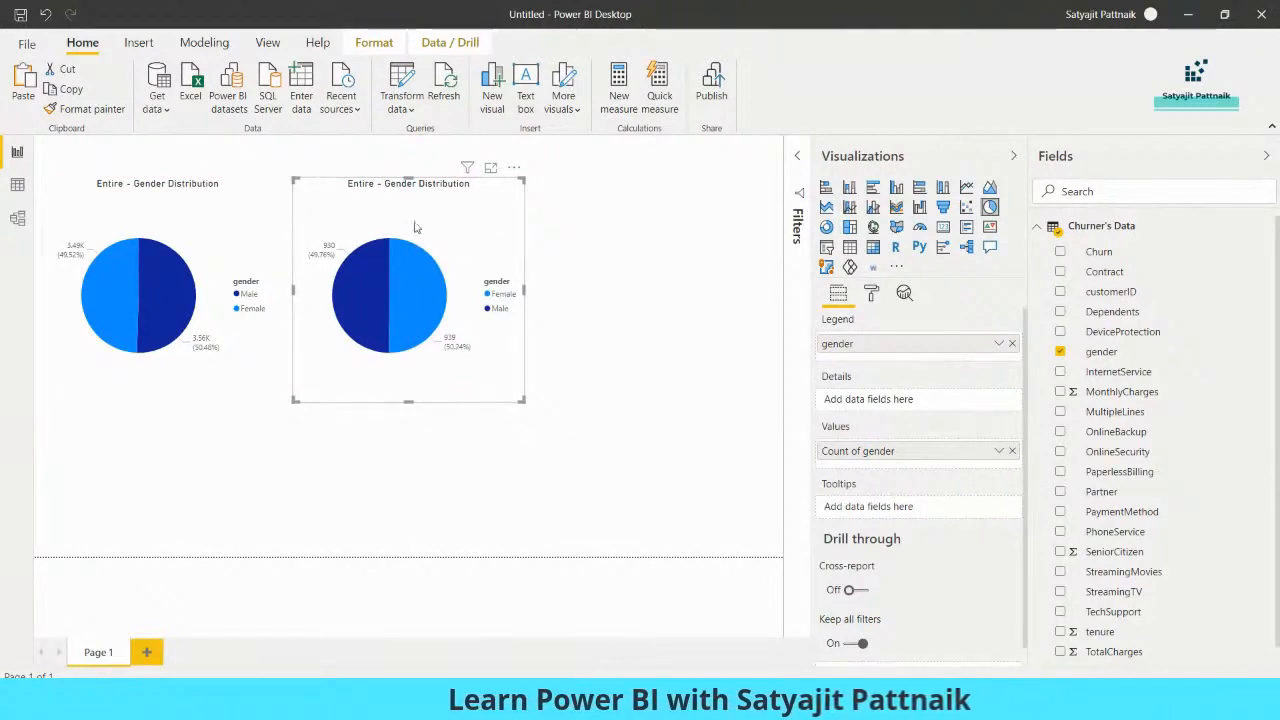
pyautogui.moveTo(417, 227); pyautogui.dragTo(417, 204)
pyautogui.moveTo(523, 377); pyautogui.dragTo(463, 266)
pyautogui.click(260, 354)
pyautogui.moveTo(271, 400); pyautogui.dragTo(223, 264)
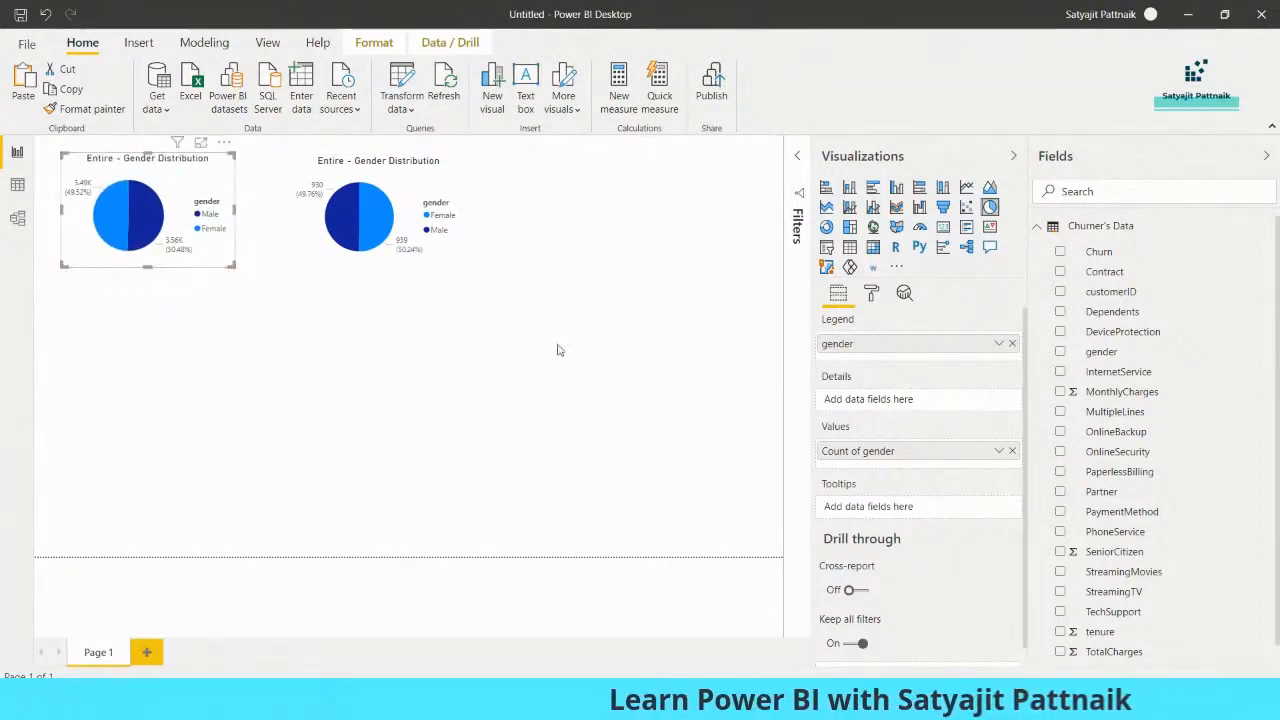
pyautogui.click(505, 345)
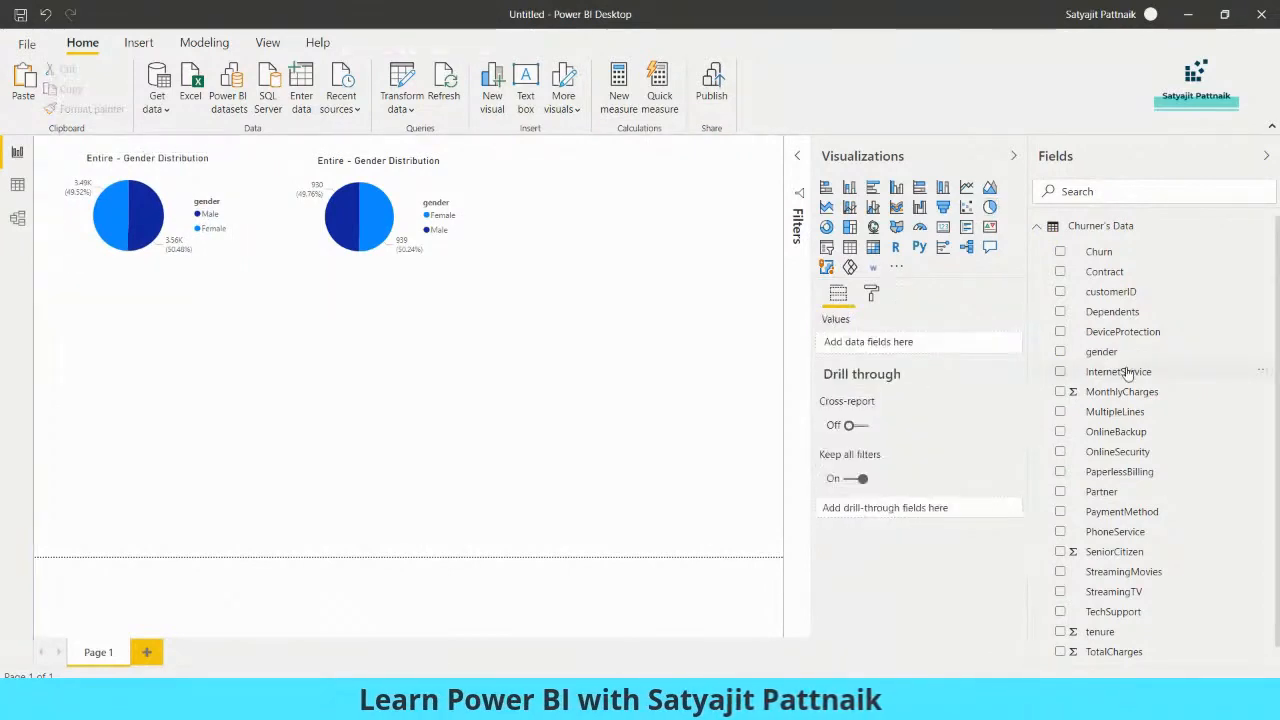
# Place a new pie chart below the gender charts with SeniorCitizen from Churner's Data as legend and values
pyautogui.scroll(-1, 1140, 420)
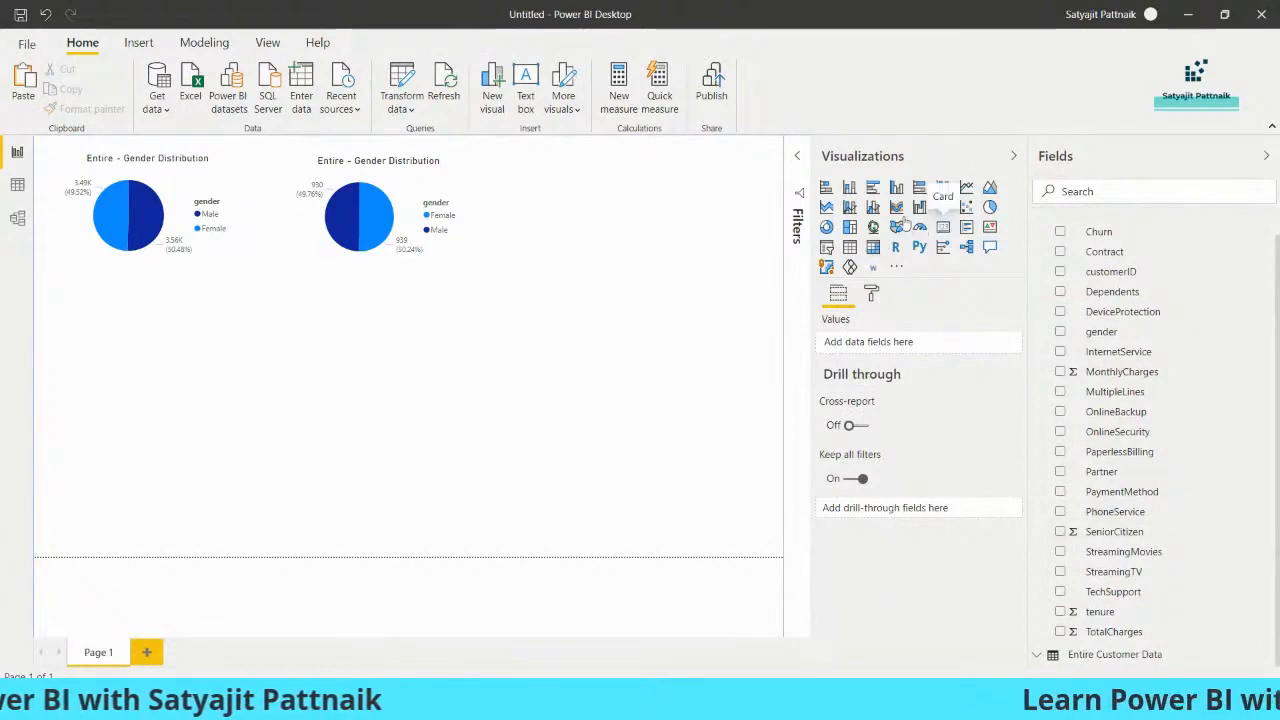
pyautogui.moveTo(200, 360); pyautogui.dragTo(277, 487)
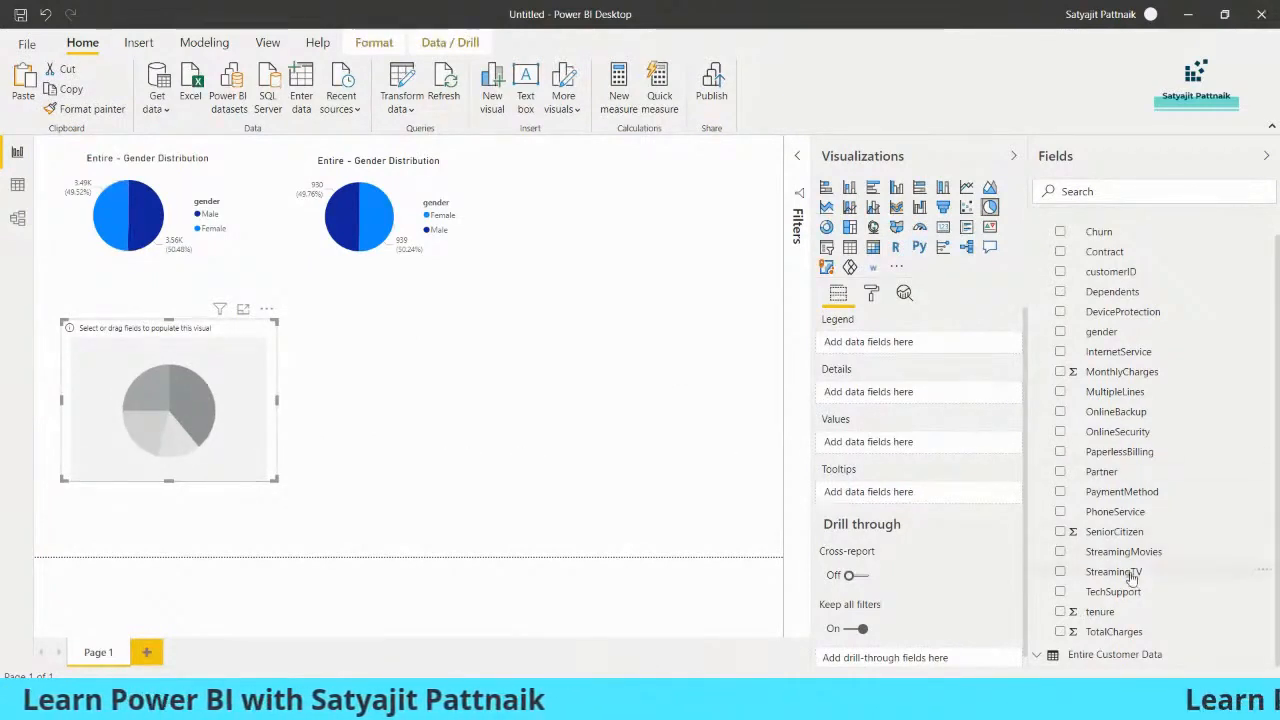
pyautogui.click(1120, 532)
pyautogui.moveTo(1126, 540); pyautogui.dragTo(915, 346)
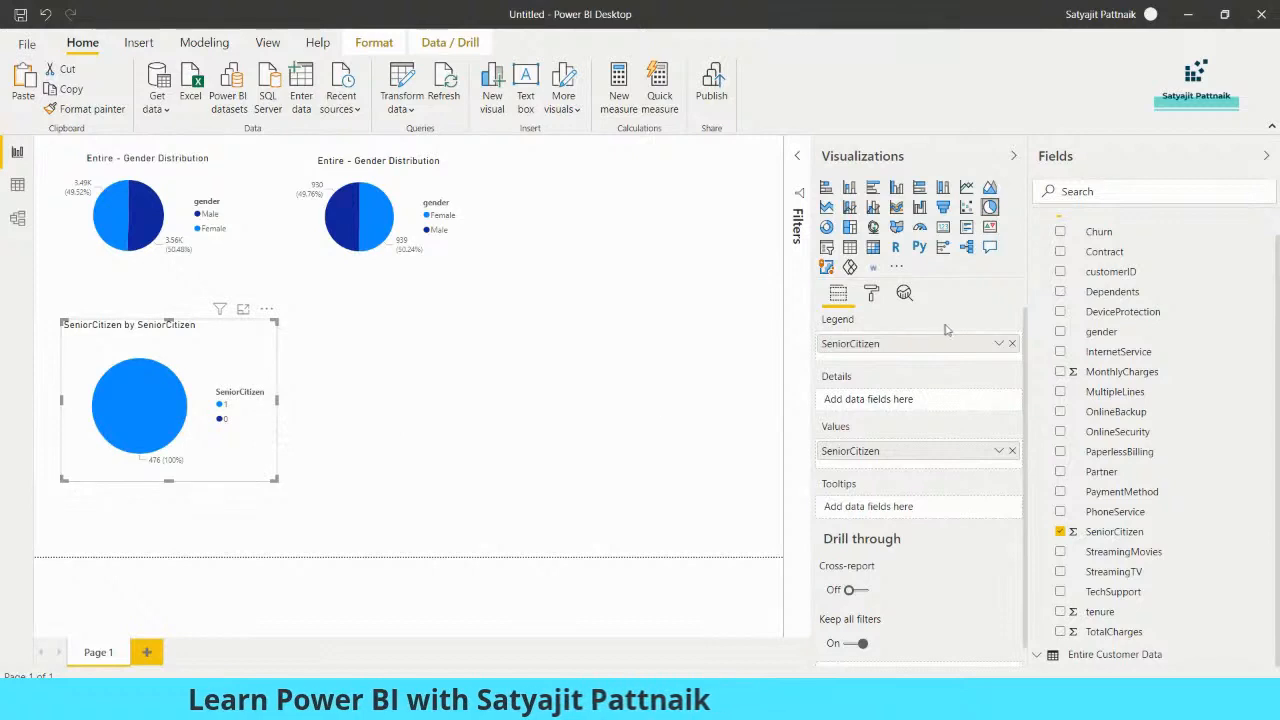
# Remove both SeniorCitizen entries from the new pie chart and delete the empty visual
pyautogui.click(1012, 344)
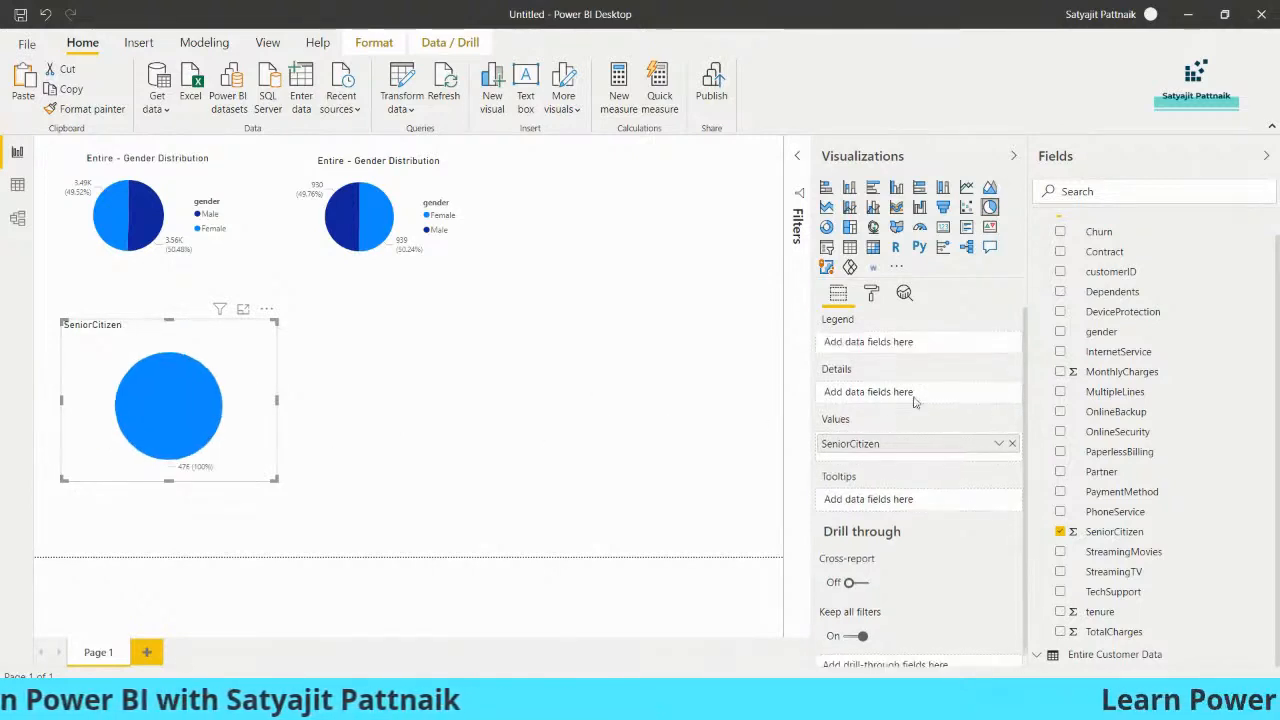
pyautogui.click(1012, 444)
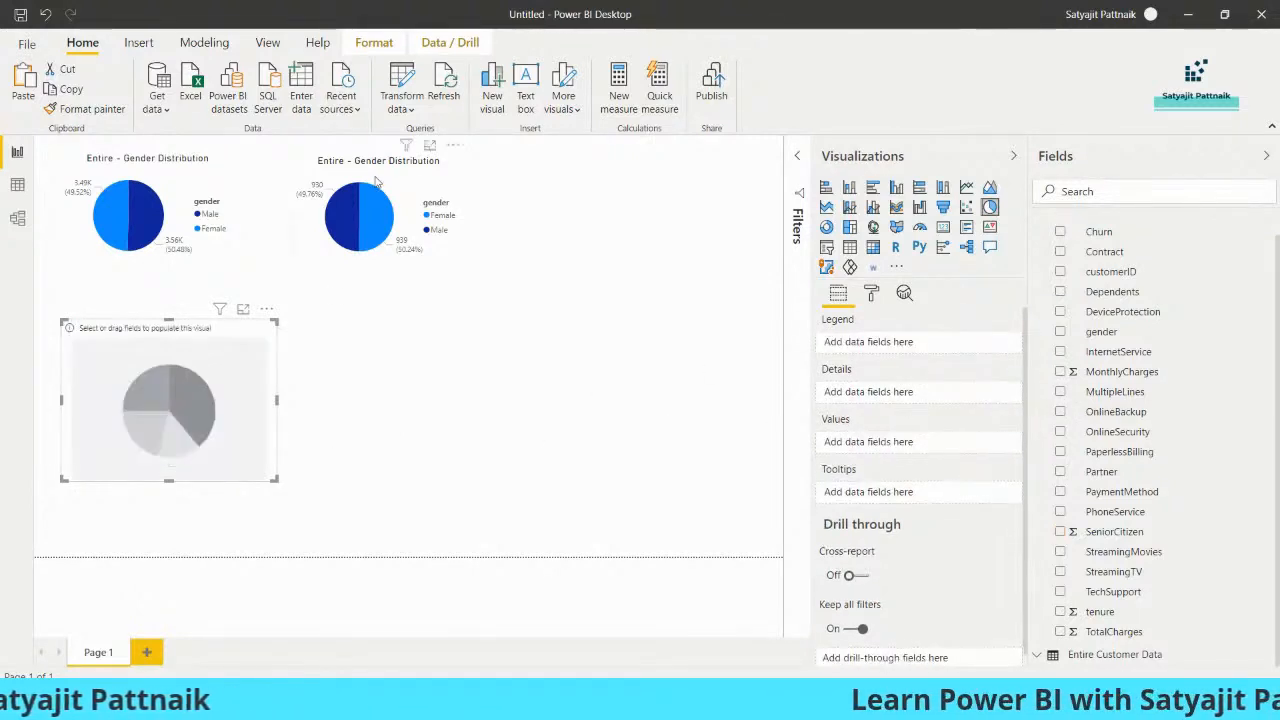
pyautogui.press('Delete')
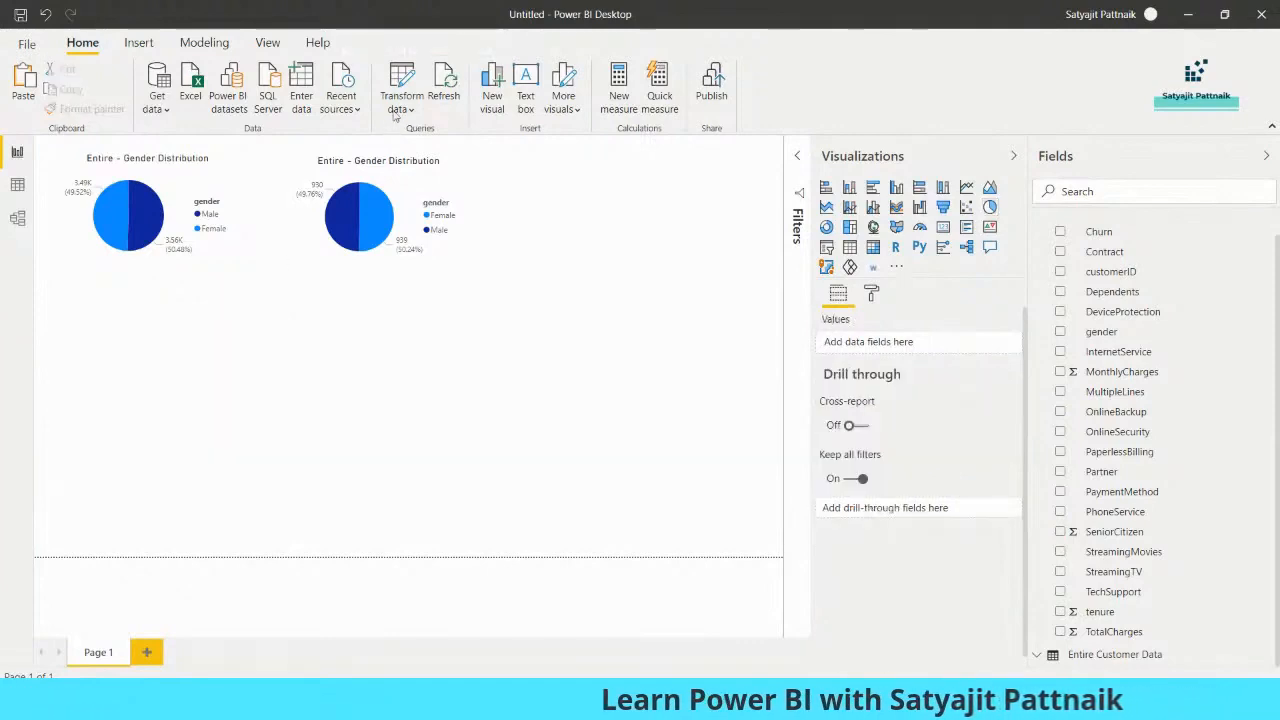
# Open the Power Query Editor and duplicate the SeniorCitizen column in the Entire Customer Data query
pyautogui.click(401, 105)
pyautogui.click(428, 140)
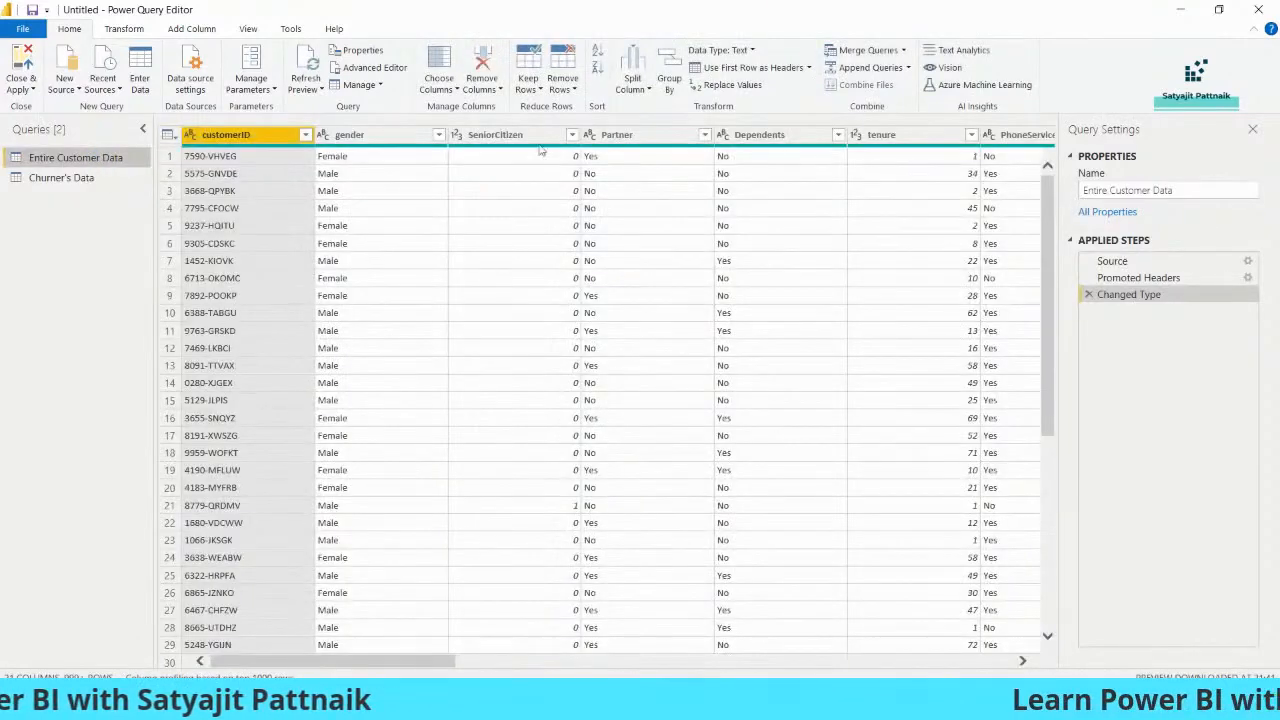
pyautogui.moveTo(422, 665)
pyautogui.mouseDown()
pyautogui.moveTo(979, 665)
pyautogui.moveTo(422, 665)
pyautogui.mouseUp()
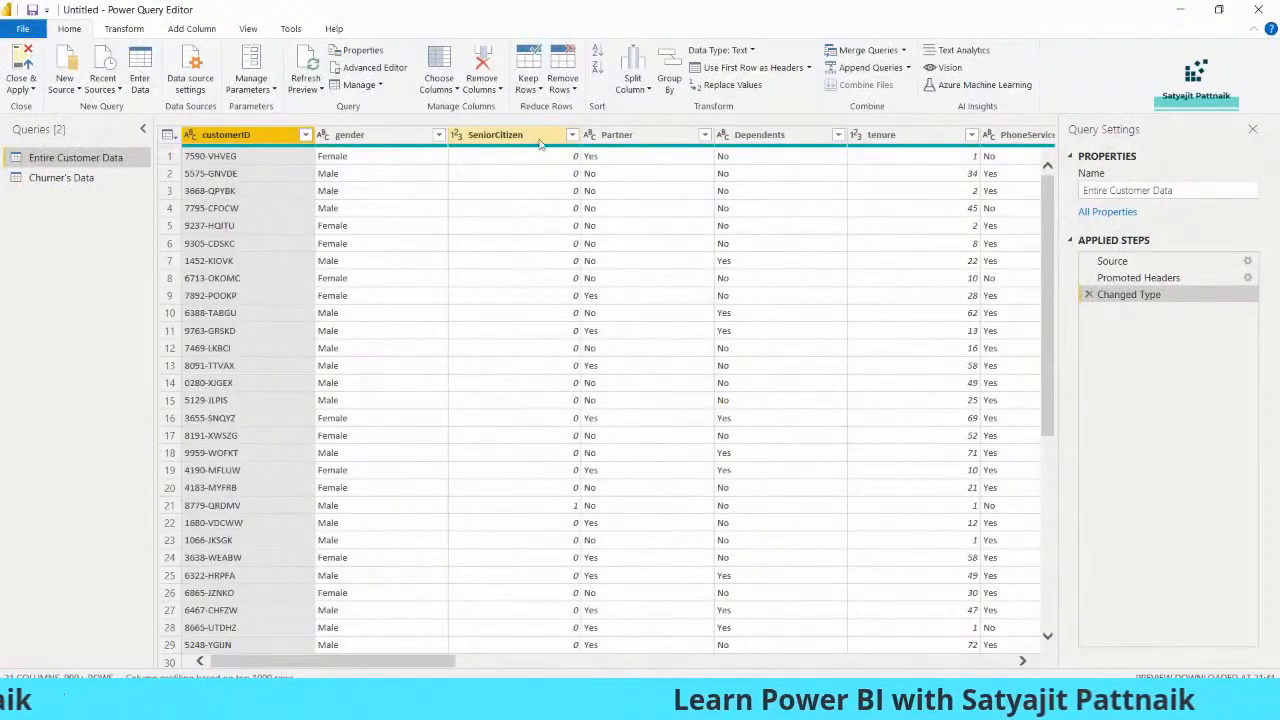
pyautogui.click(184, 29)
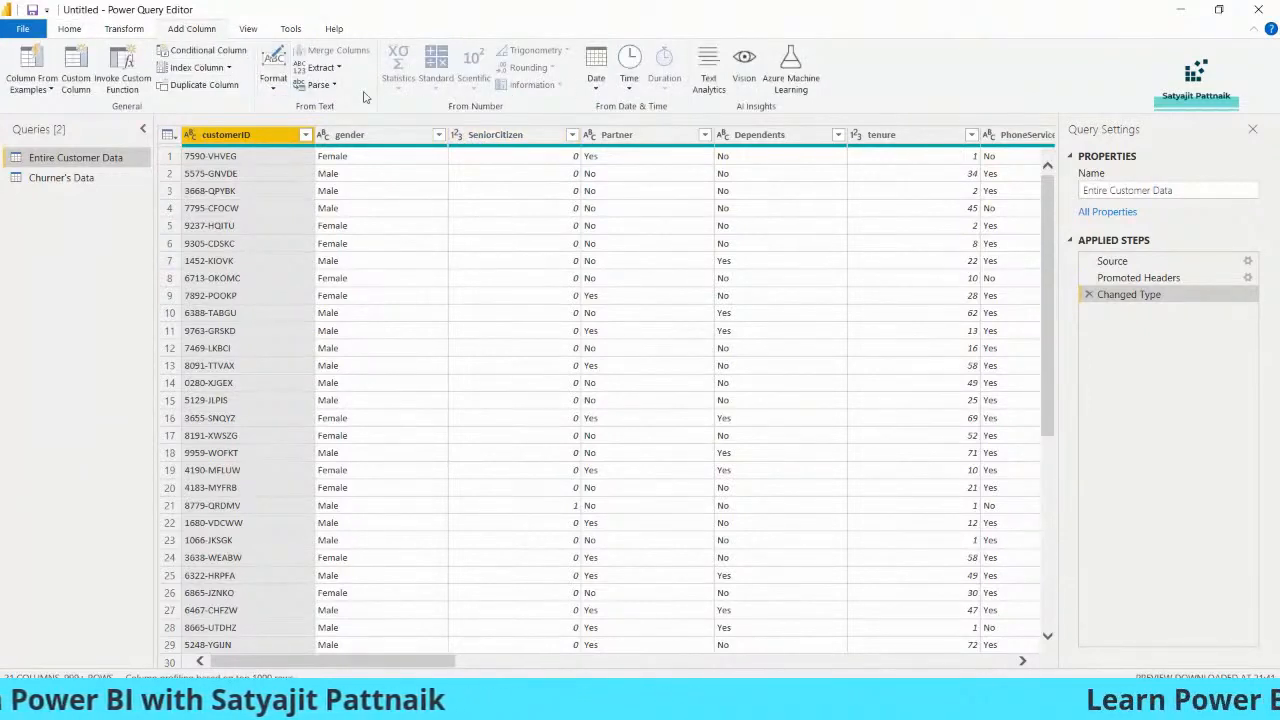
pyautogui.rightClick(500, 136)
pyautogui.click(550, 206)
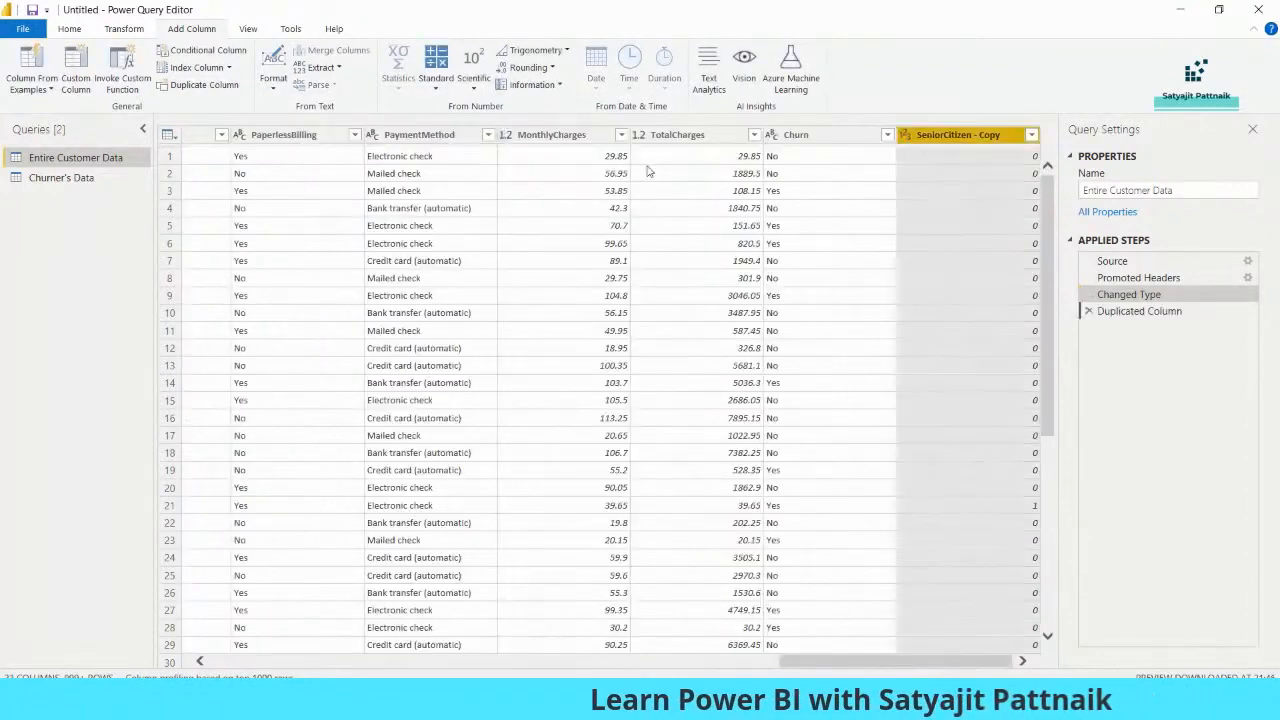
# Rename the duplicated column to "Senior Citizen 1" and change its data type to Text
pyautogui.doubleClick(966, 136)
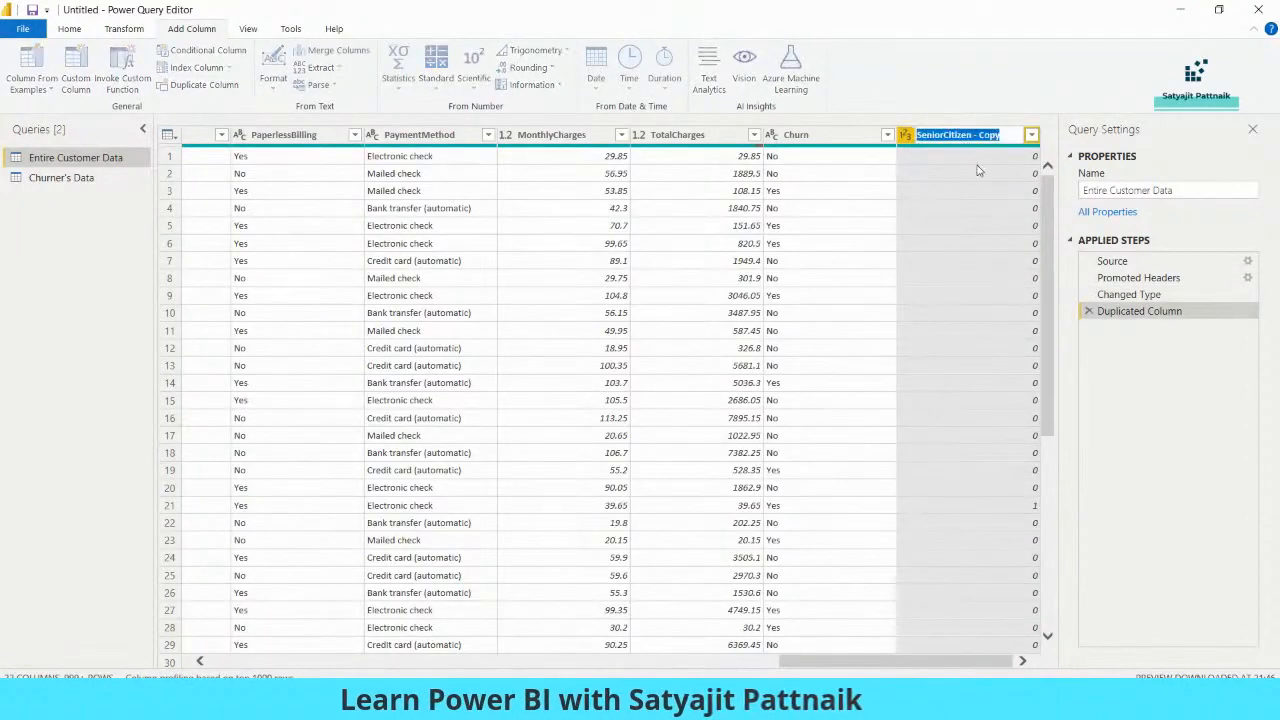
pyautogui.write('Senior Citizen 1')
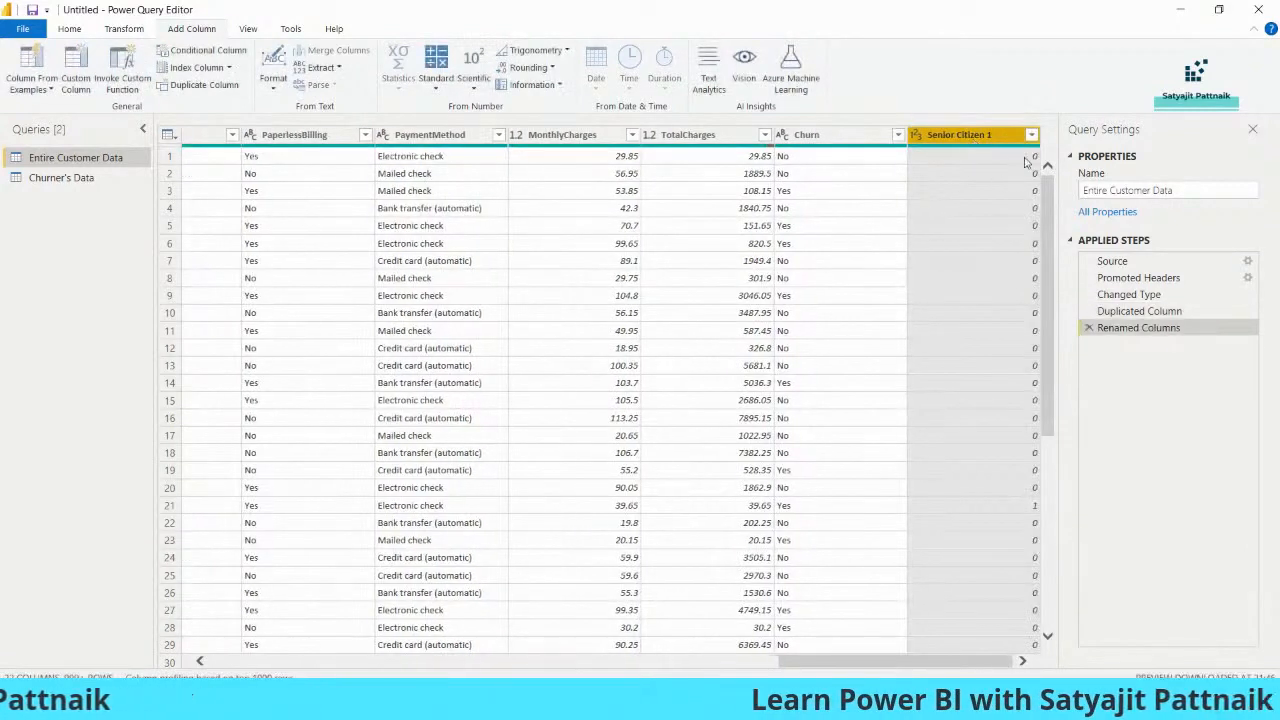
pyautogui.click(914, 142)
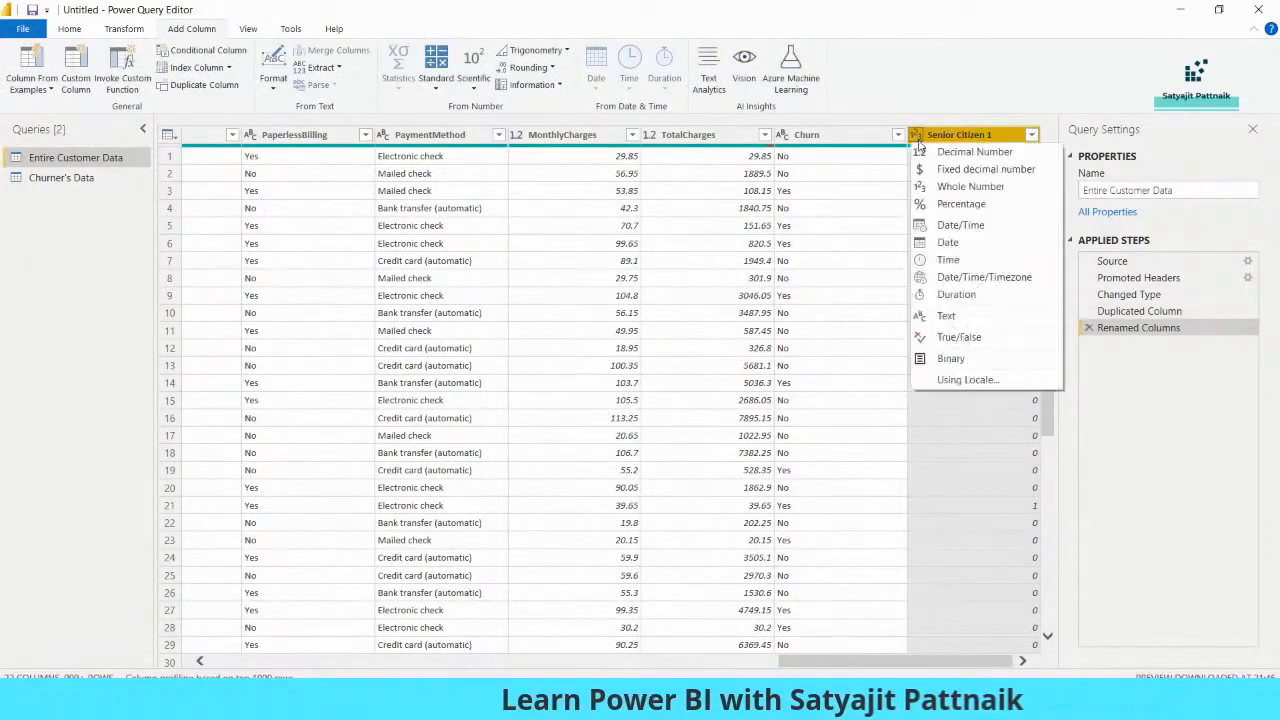
pyautogui.click(858, 290)
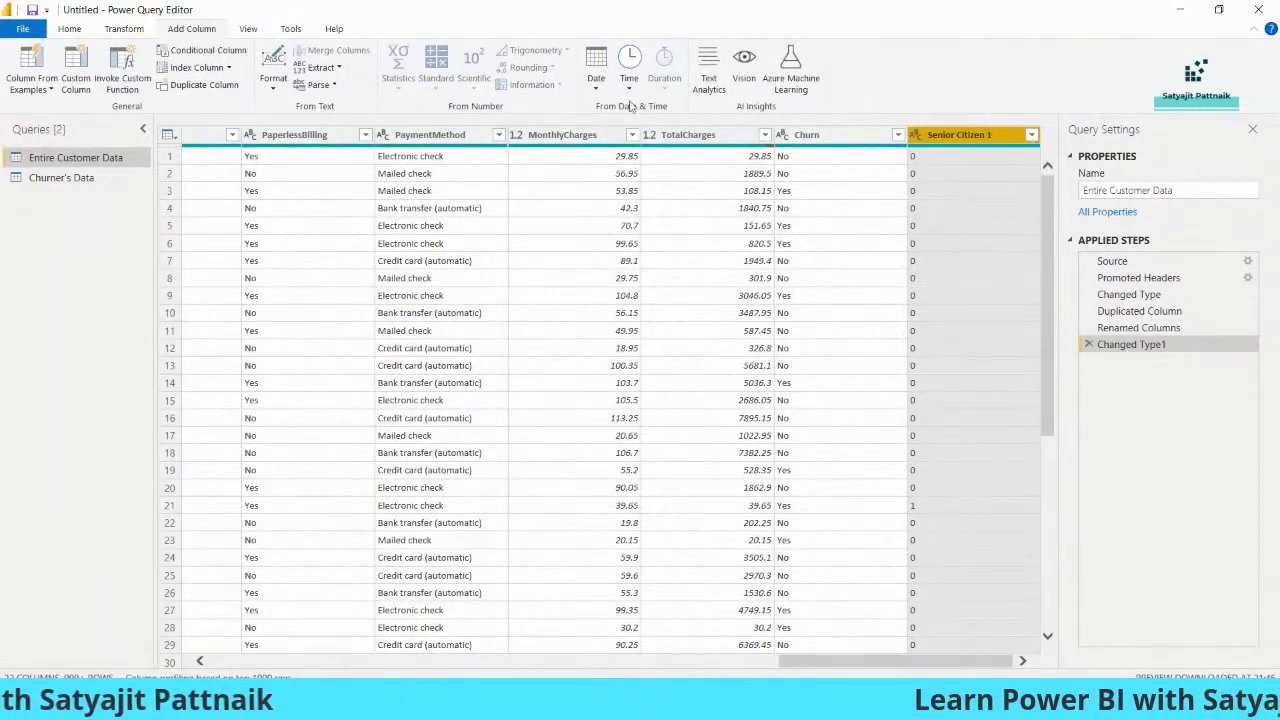
# Replace the value 0 with "Not Senior" in the Senior Citizen 1 column
pyautogui.click(68, 30)
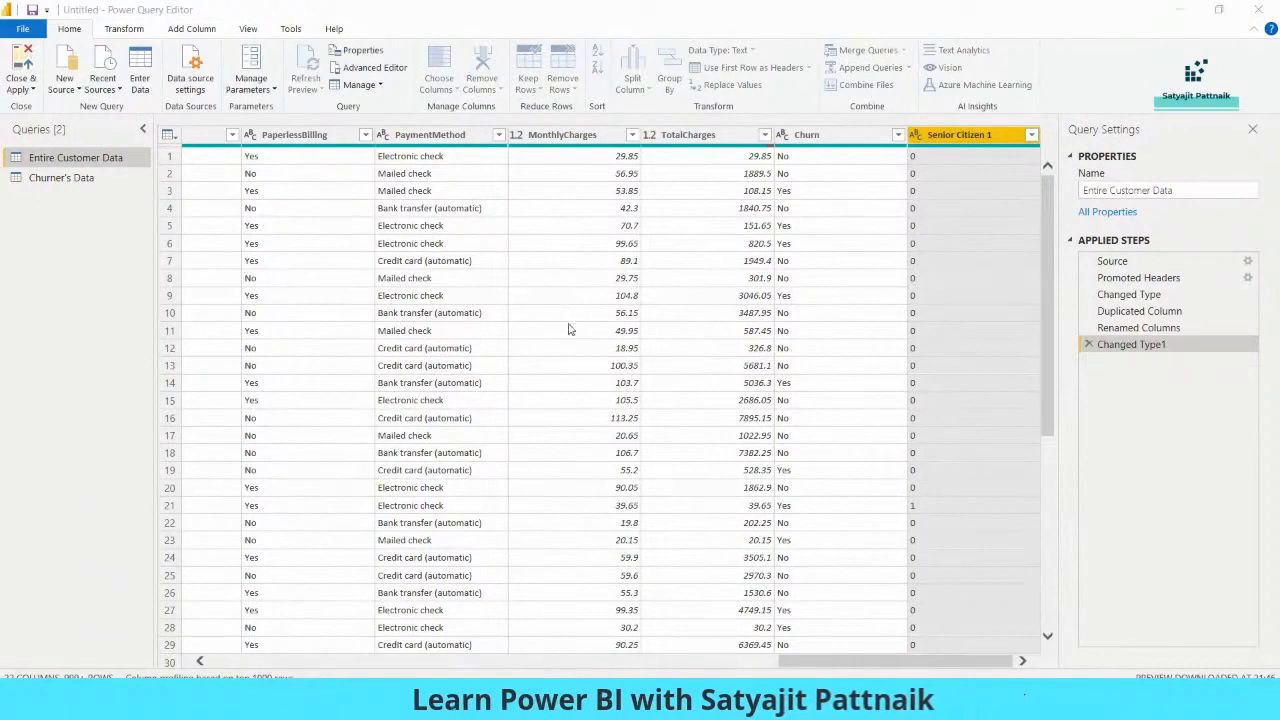
pyautogui.write('0')
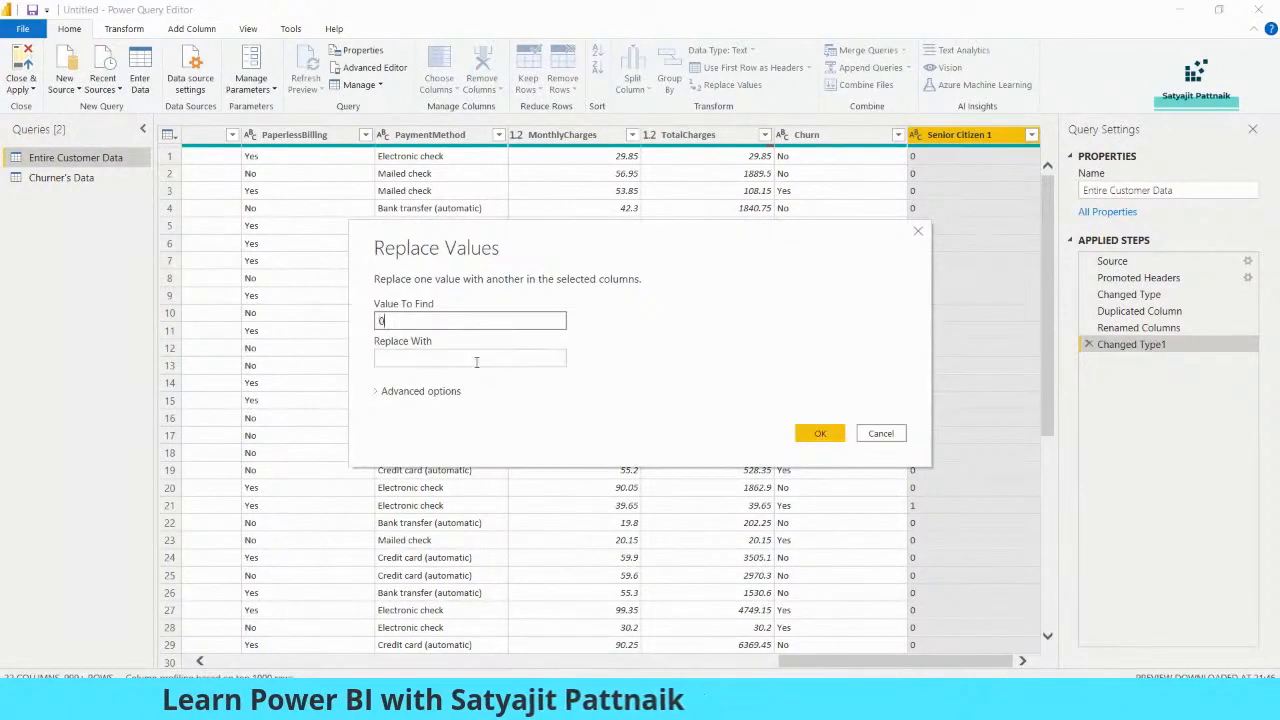
pyautogui.click(465, 354)
pyautogui.write('S')
pyautogui.press('BackSpace')
pyautogui.write('Not Senior')
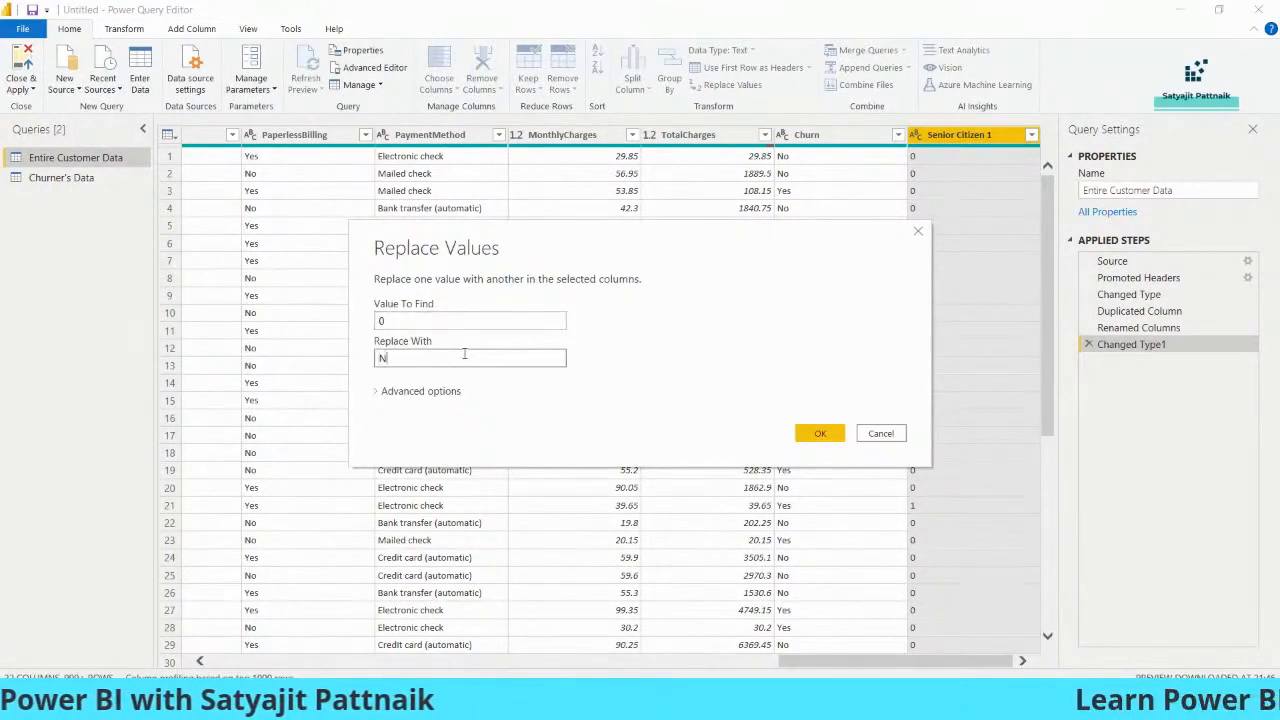
pyautogui.click(814, 432)
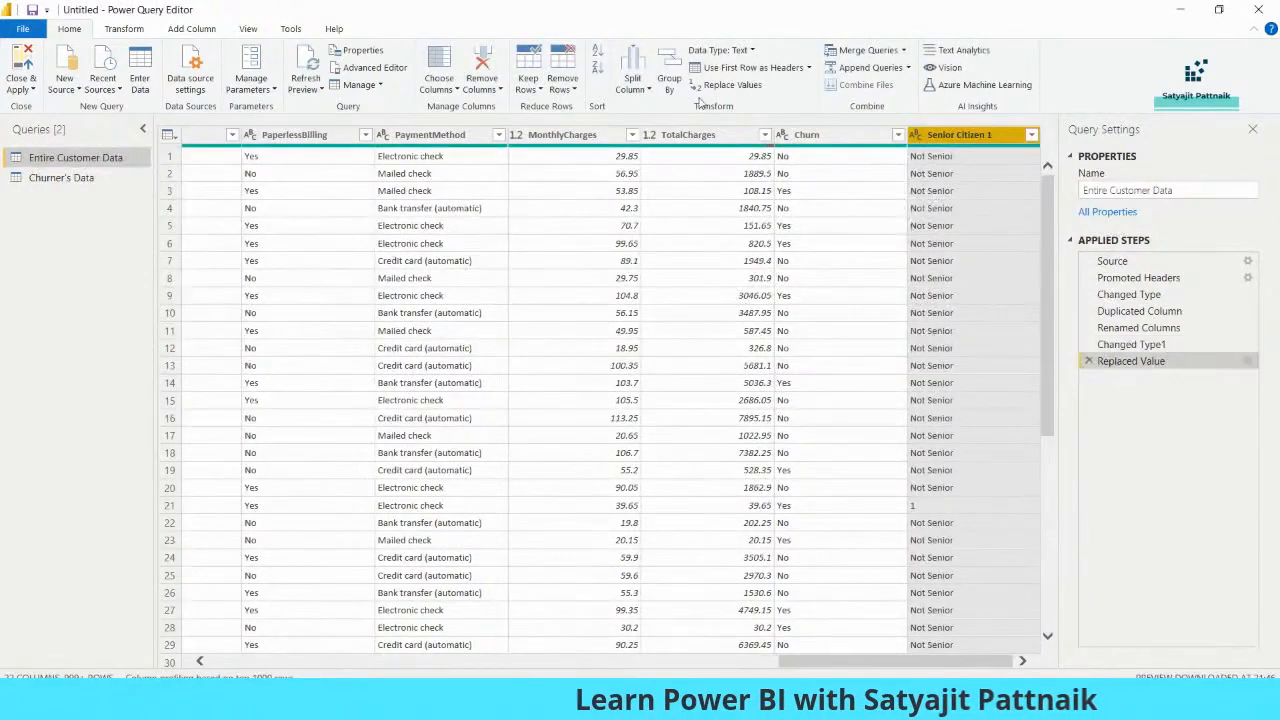
# Replace the value 1 with "Senior" in the Senior Citizen 1 column
pyautogui.click(726, 84)
pyautogui.write('1')
pyautogui.click(457, 356)
pyautogui.write('Senior')
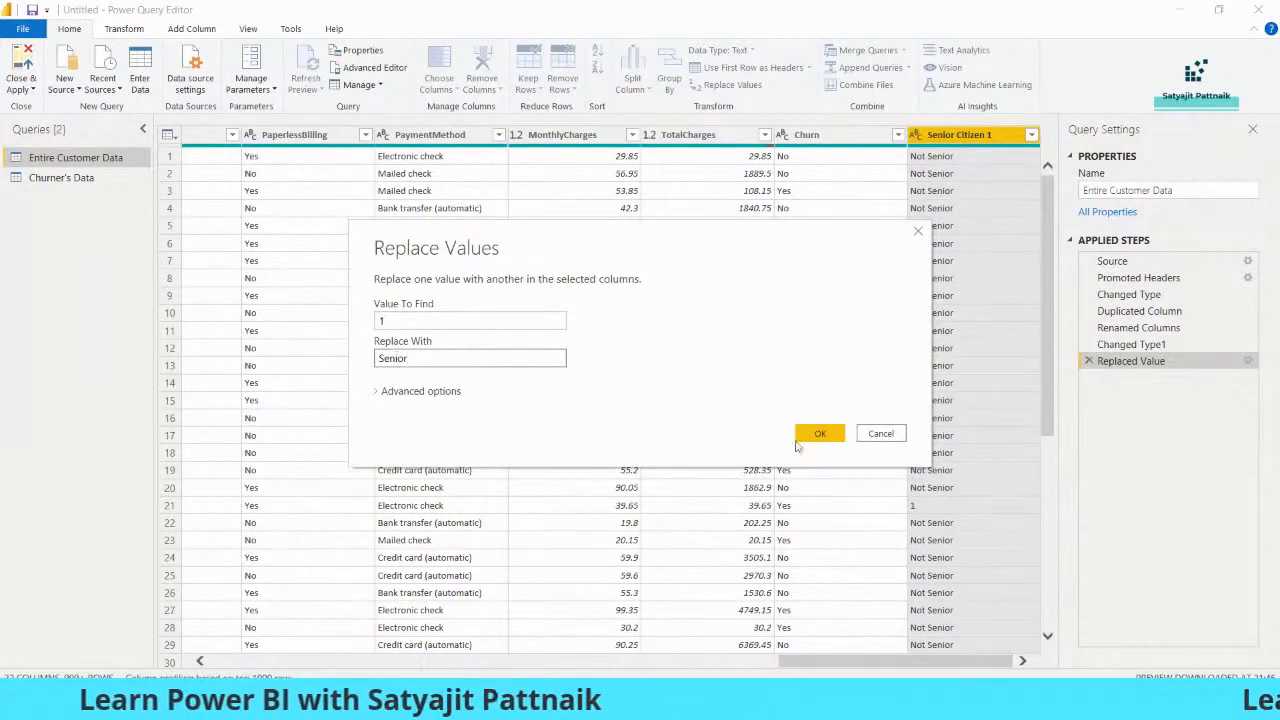
pyautogui.click(815, 435)
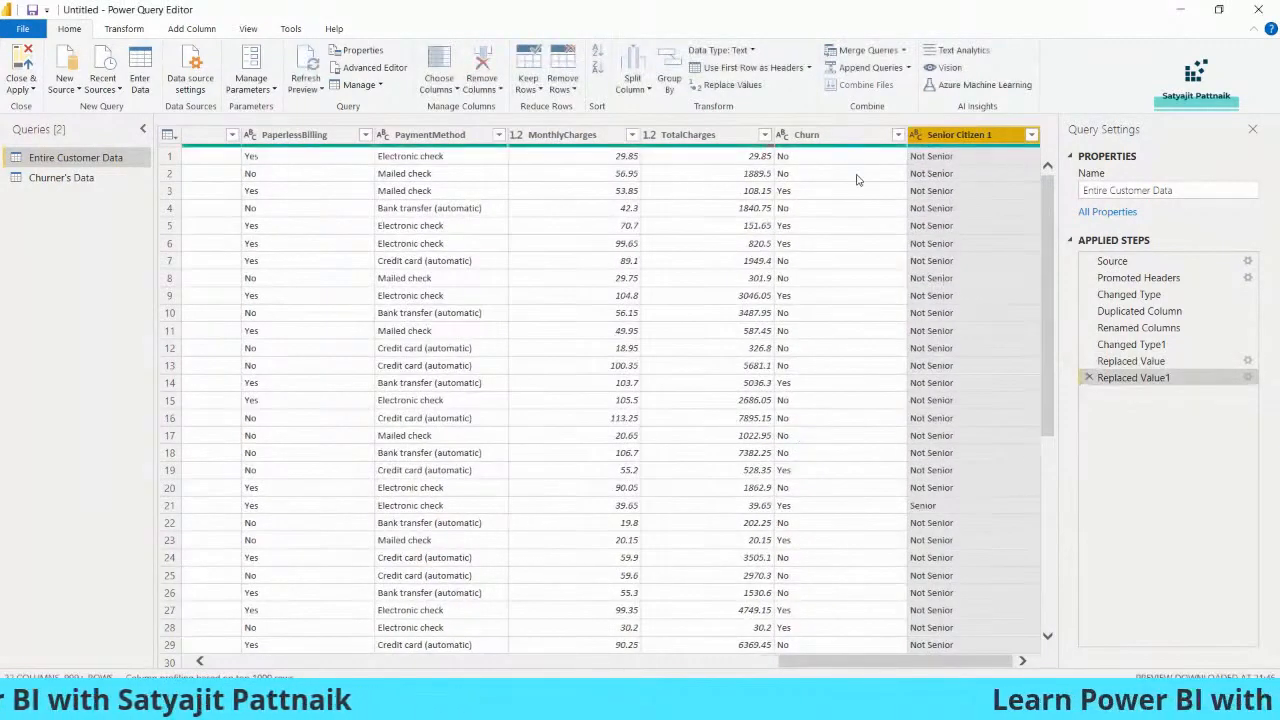
# Duplicate the SeniorCitizen column in the Churner's Data query
pyautogui.click(69, 181)
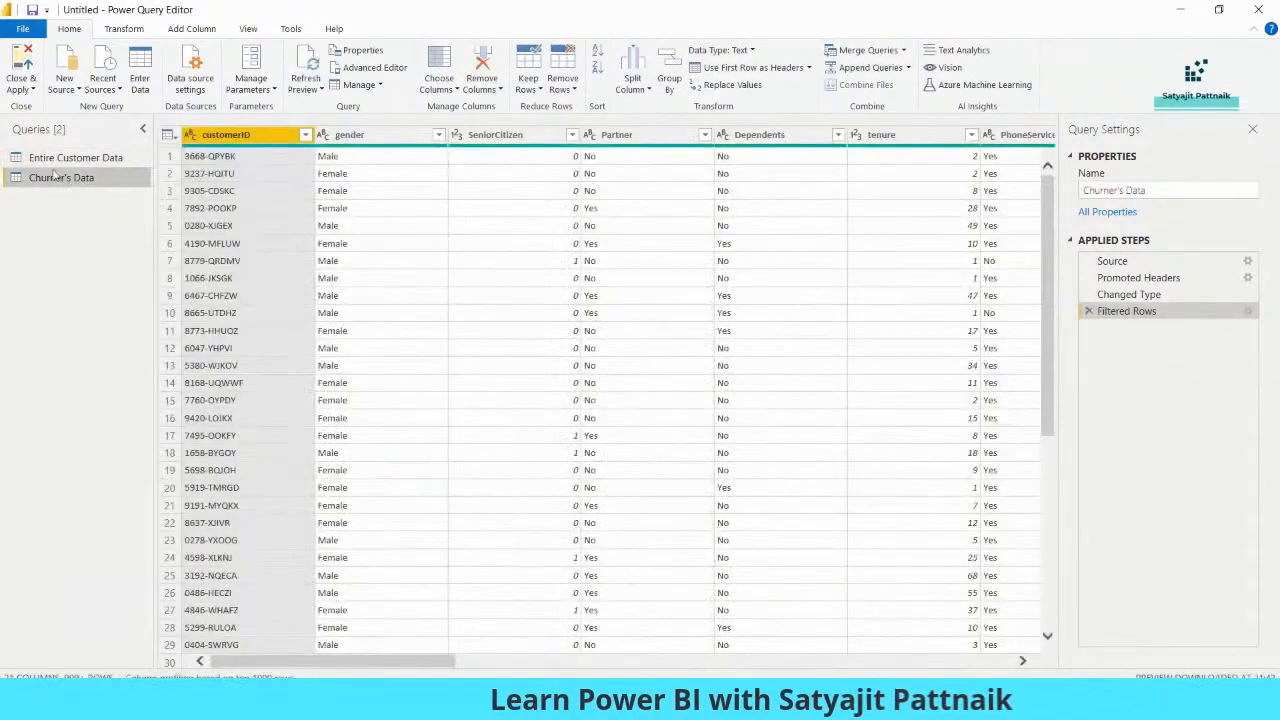
pyautogui.rightClick(86, 180)
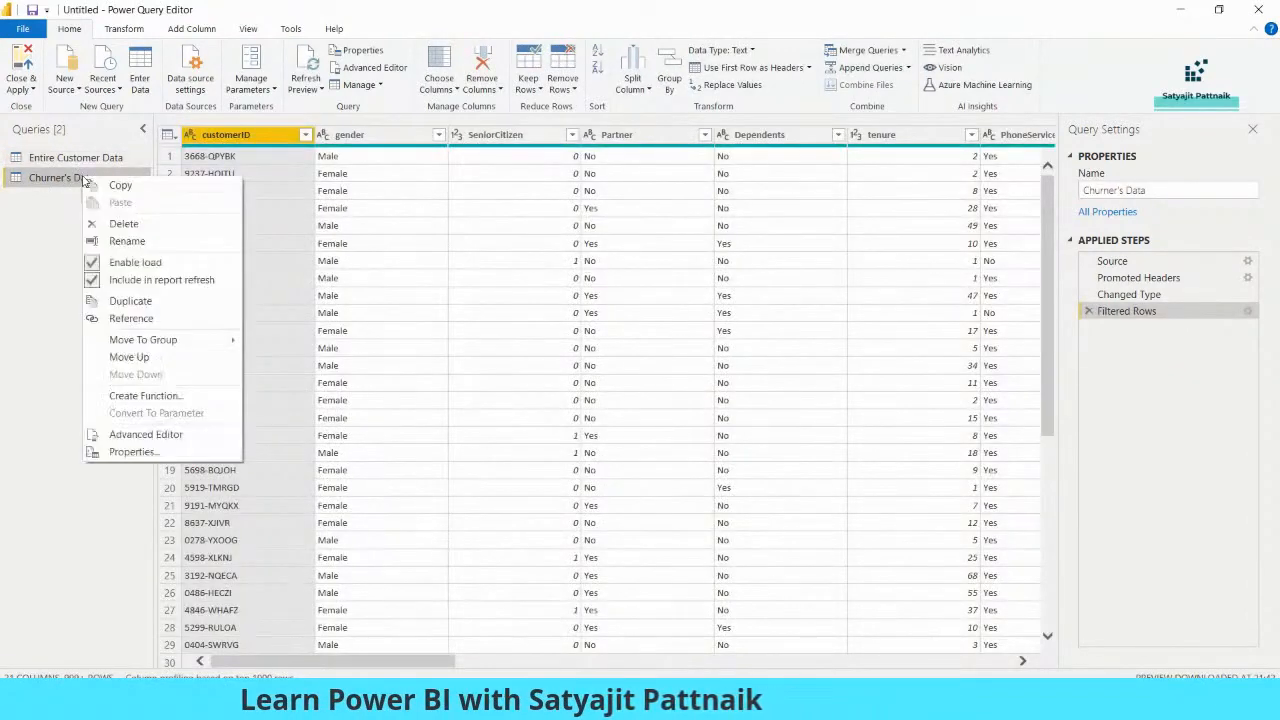
pyautogui.click(53, 222)
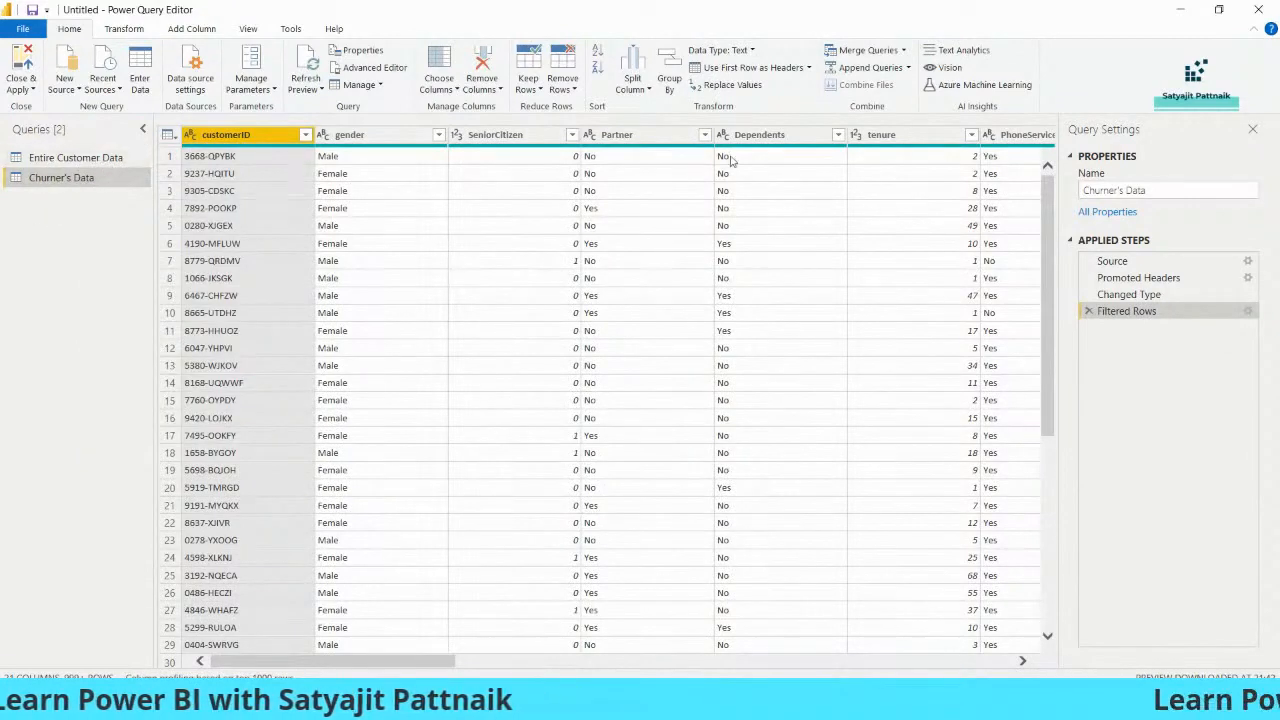
pyautogui.rightClick(550, 137)
pyautogui.click(557, 195)
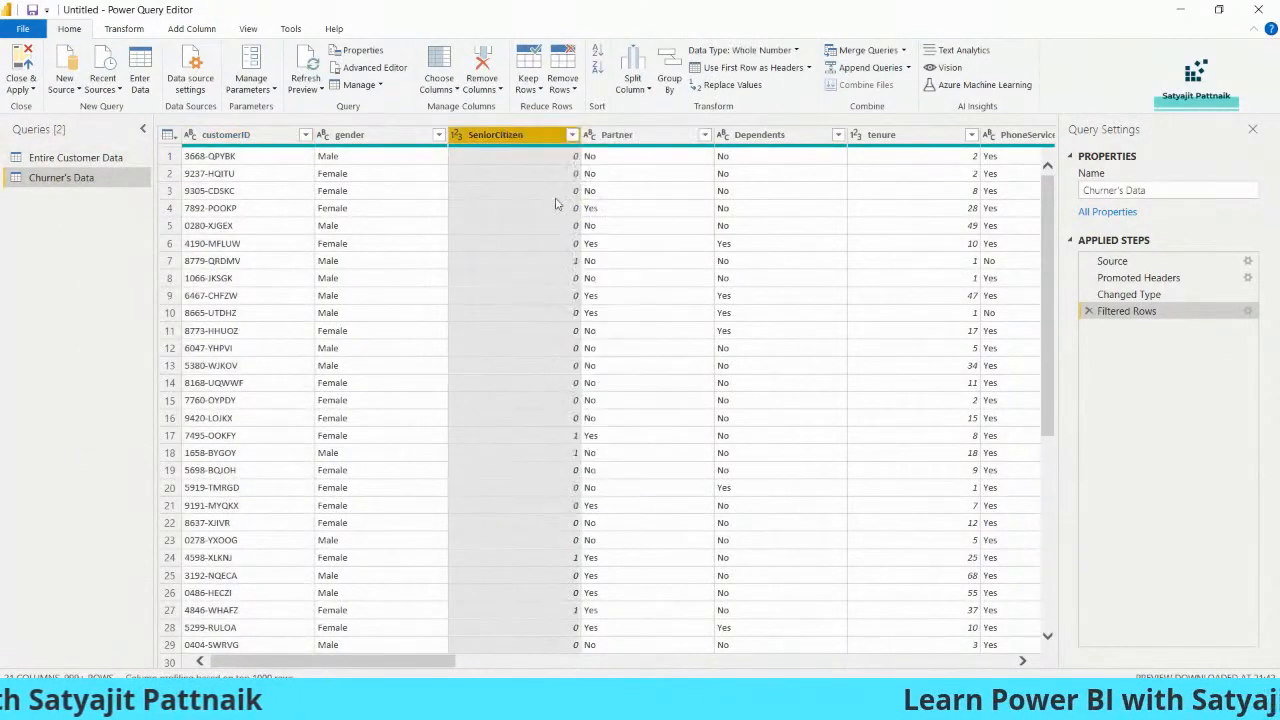
# Rename the duplicated column in Churner's Data to "Senior Citizen 1"
pyautogui.doubleClick(980, 136)
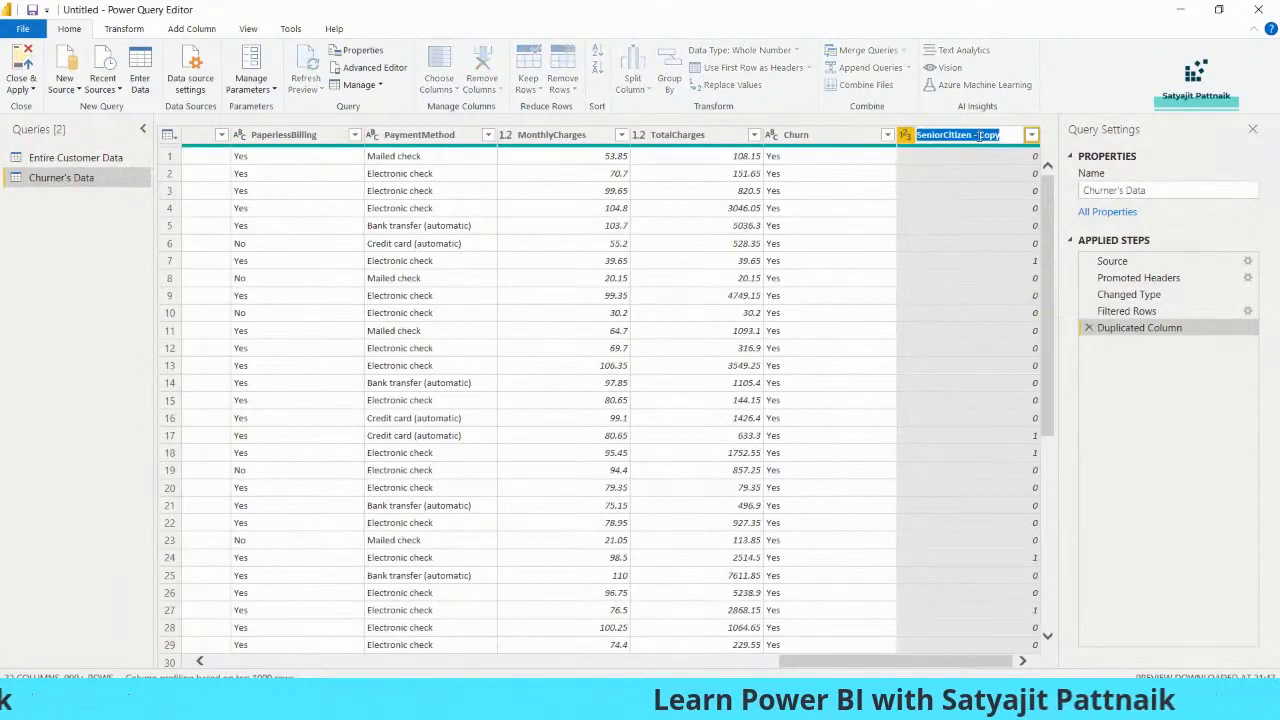
pyautogui.click(1008, 136)
pyautogui.press('BackSpace')
pyautogui.press('BackSpace')
pyautogui.press('BackSpace')
pyautogui.press('BackSpace')
pyautogui.press('BackSpace')
pyautogui.press('BackSpace')
pyautogui.press('BackSpace')
pyautogui.press('BackSpace')
pyautogui.press('BackSpace')
pyautogui.press('BackSpace')
pyautogui.press('BackSpace')
pyautogui.press('BackSpace')
pyautogui.press('BackSpace')
pyautogui.press('BackSpace')
pyautogui.press('BackSpace')
pyautogui.press('BackSpace')
pyautogui.press('BackSpace')
pyautogui.press('BackSpace')
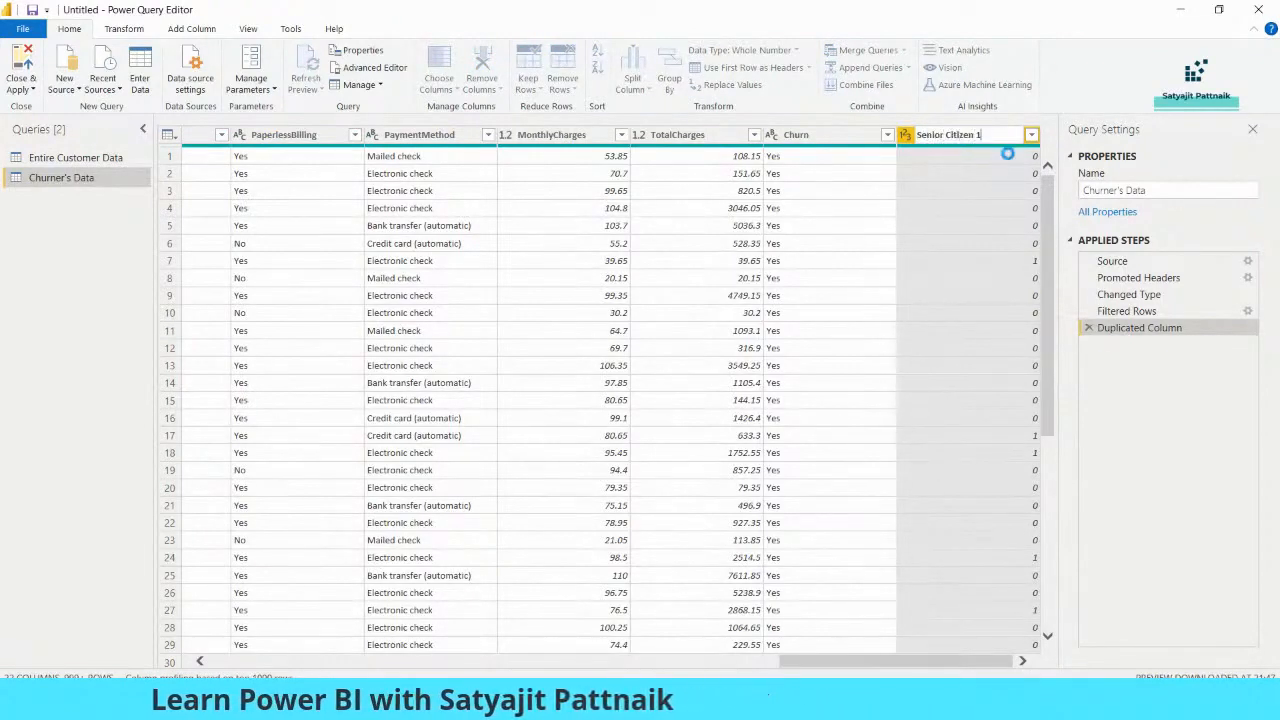
pyautogui.click(732, 84)
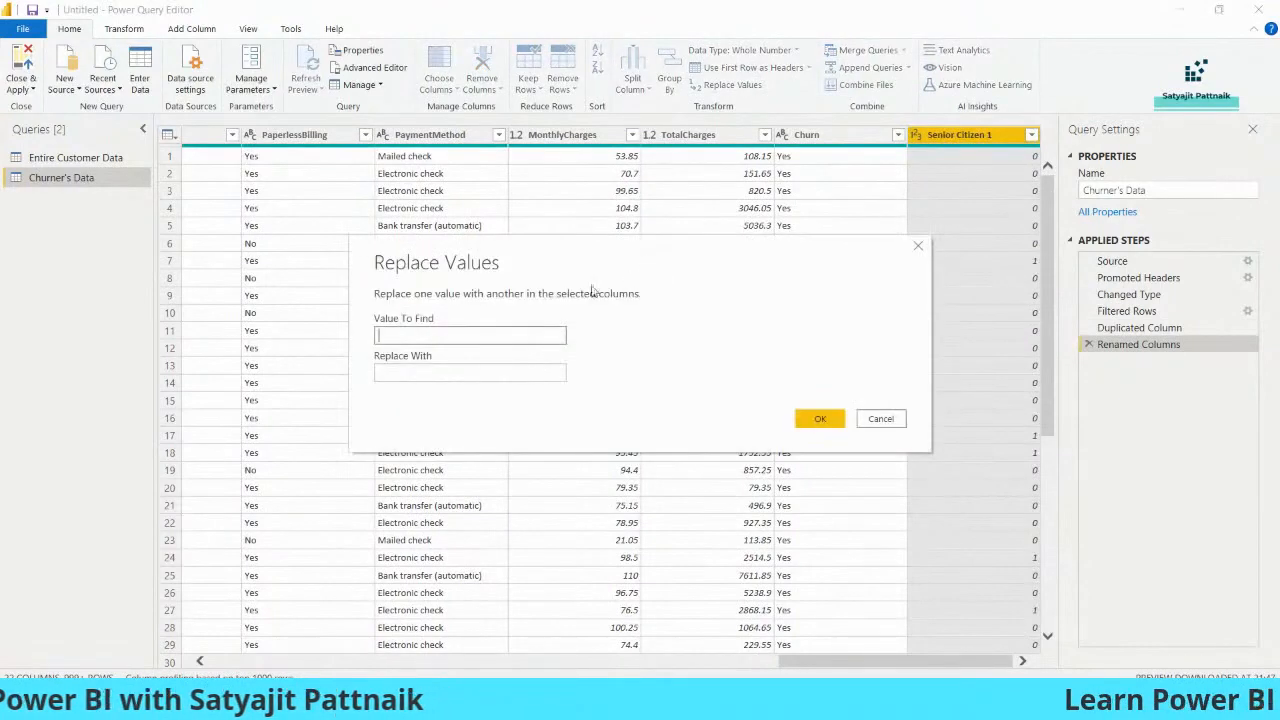
pyautogui.write('0')
pyautogui.click(445, 370)
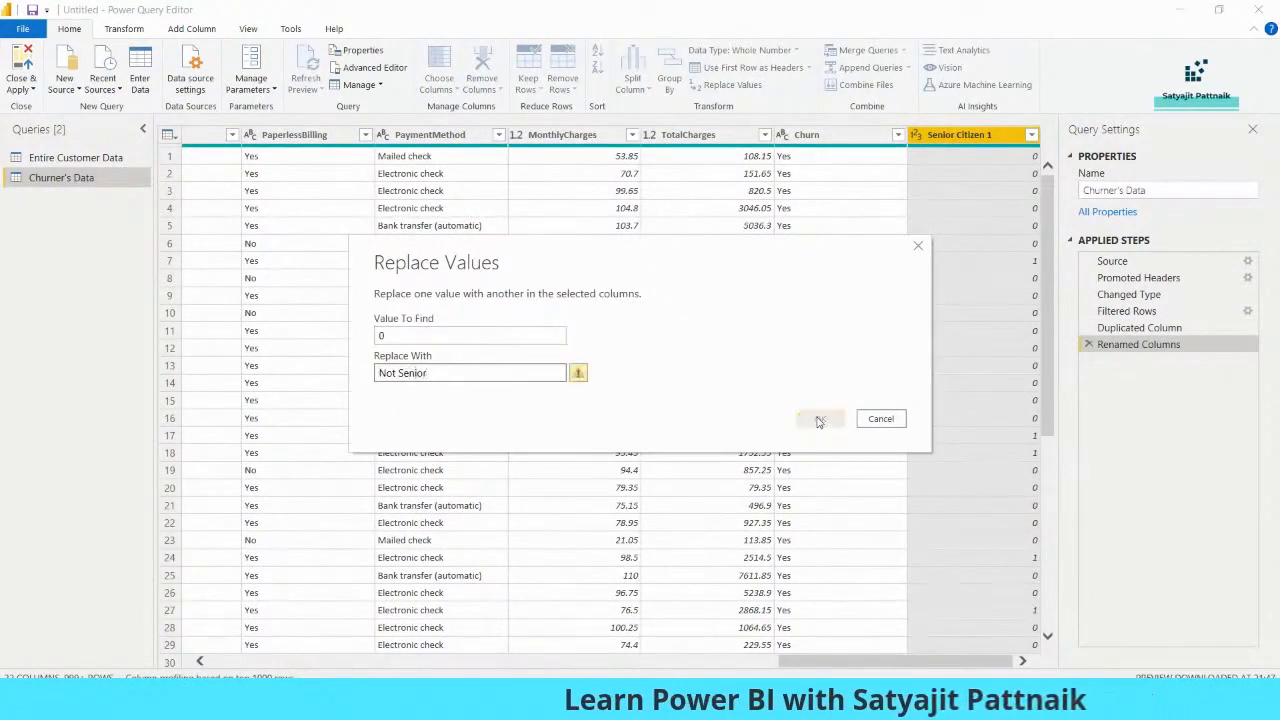
pyautogui.click(445, 372)
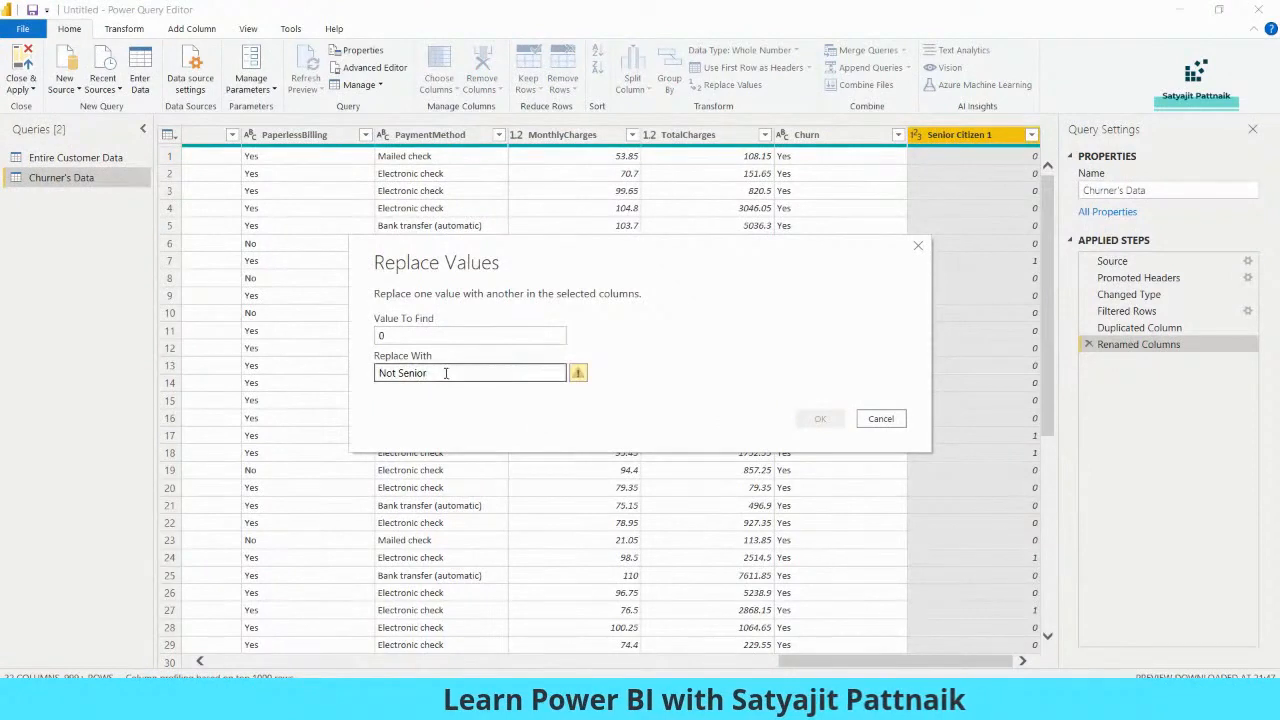
pyautogui.click(880, 419)
# Change the churners' Senior Citizen 1 column to the Text type and replace its value 0 with "Not Senior"
pyautogui.click(916, 134)
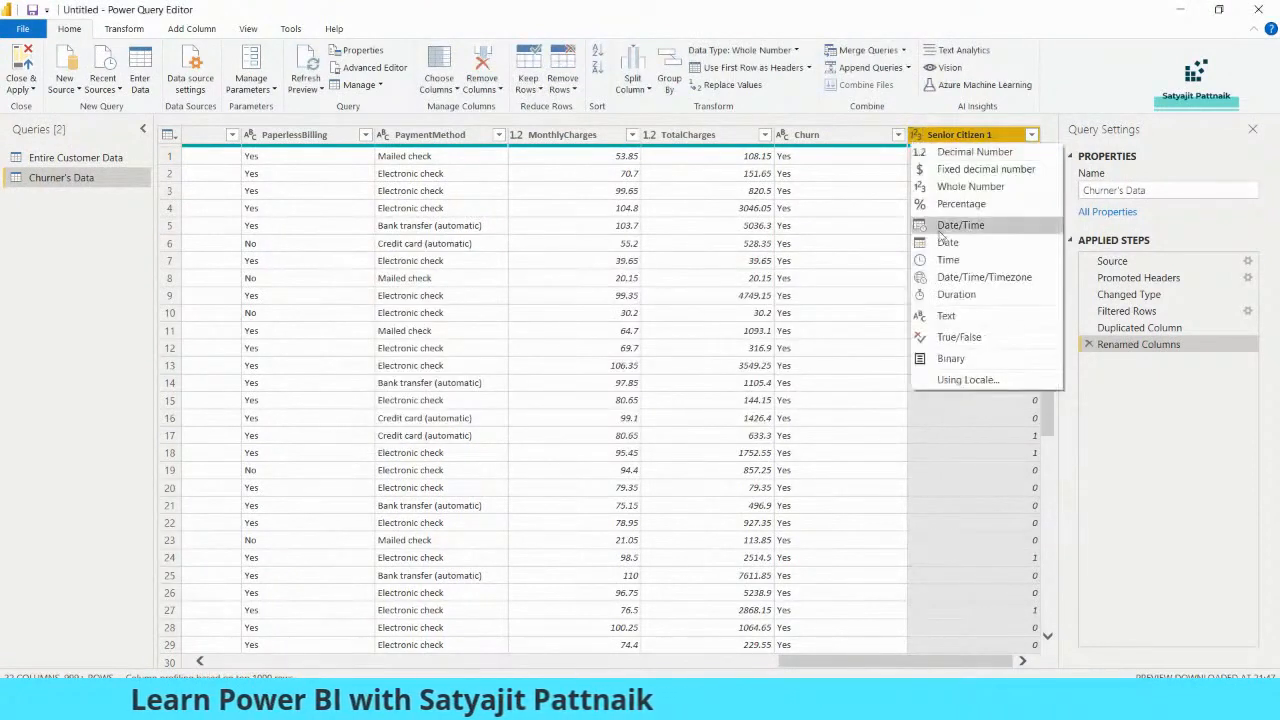
pyautogui.click(948, 316)
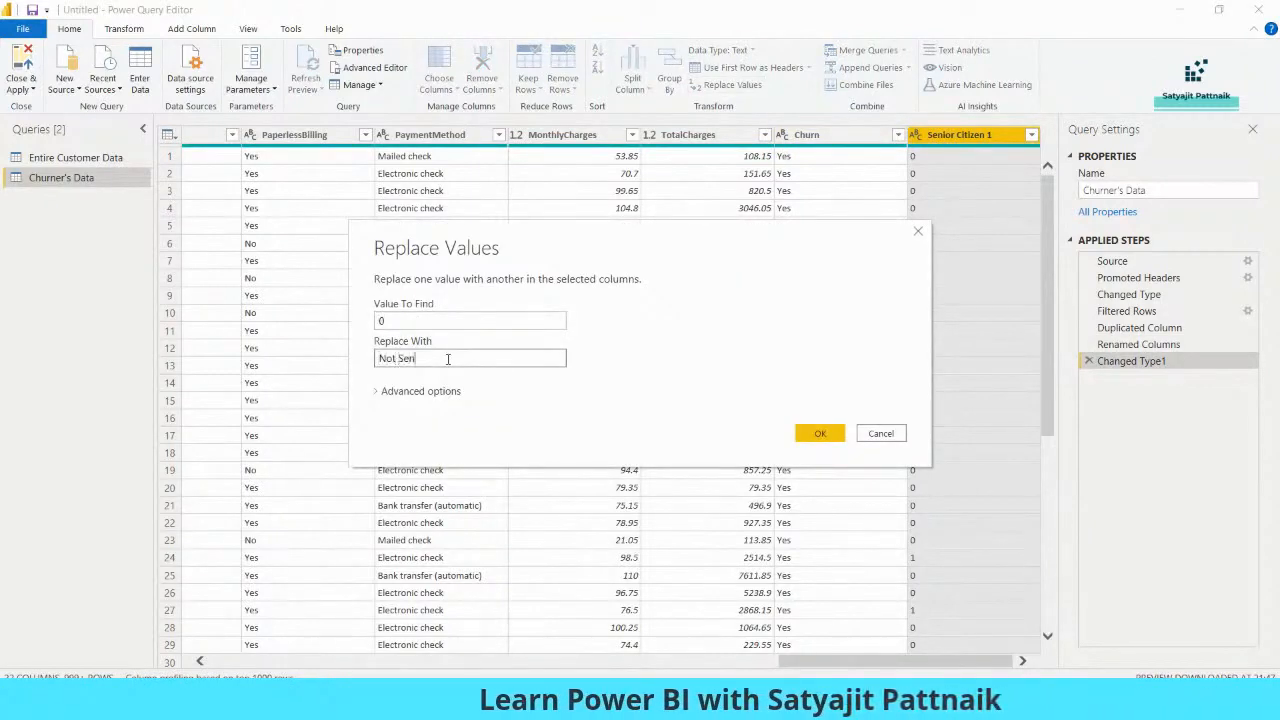
pyautogui.click(814, 432)
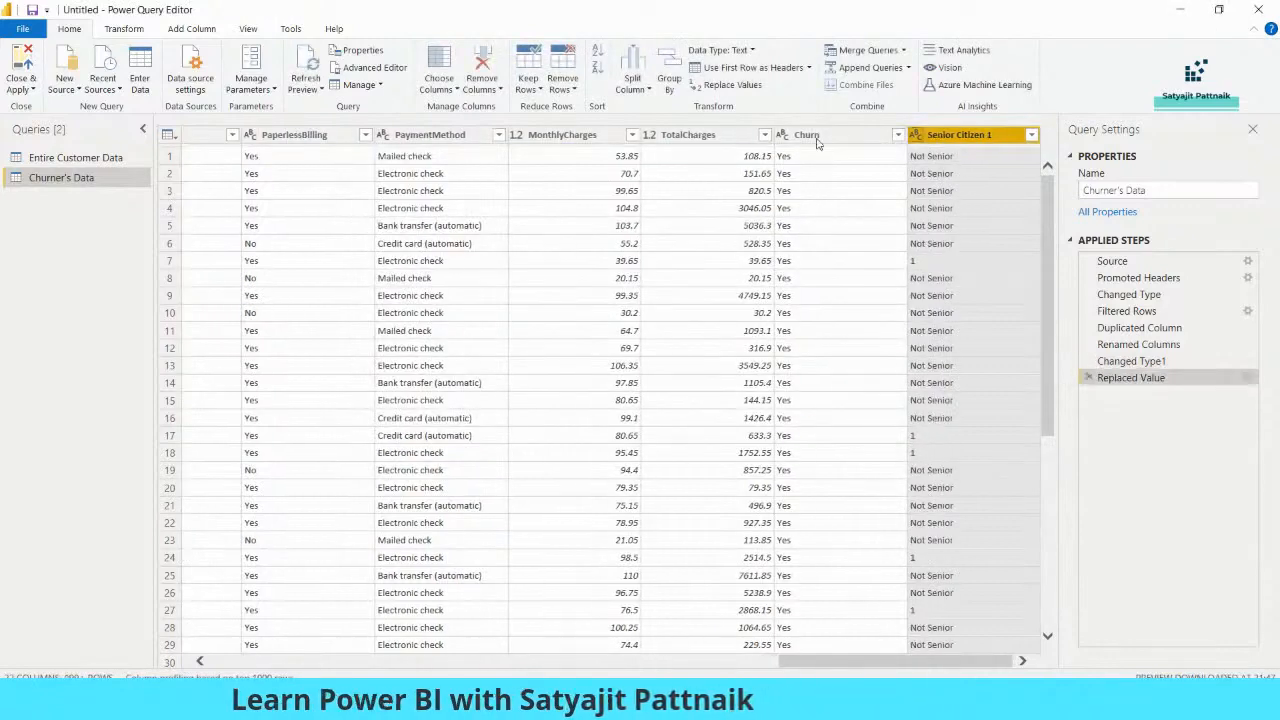
# Replace the value 1 with "Senior" in the churners' Senior Citizen 1 column, and close the editor applying the query changes
pyautogui.click(438, 362)
pyautogui.write('Senior')
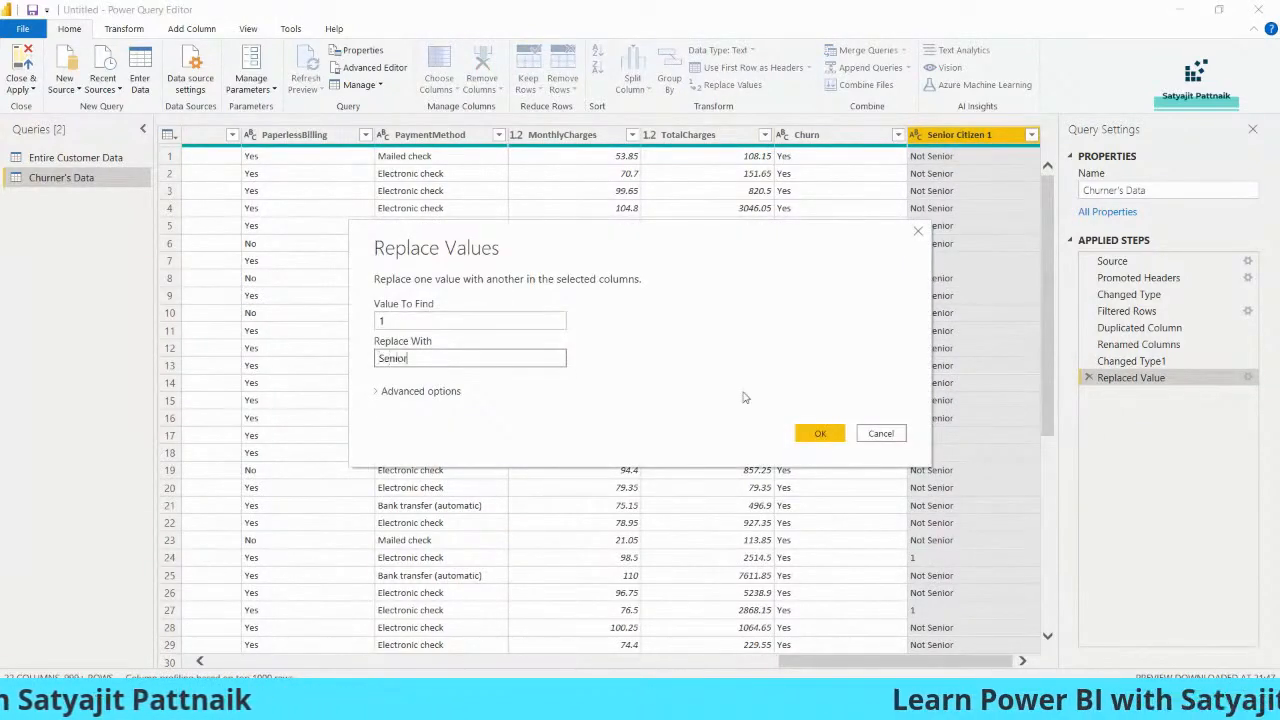
pyautogui.click(815, 431)
pyautogui.click(18, 88)
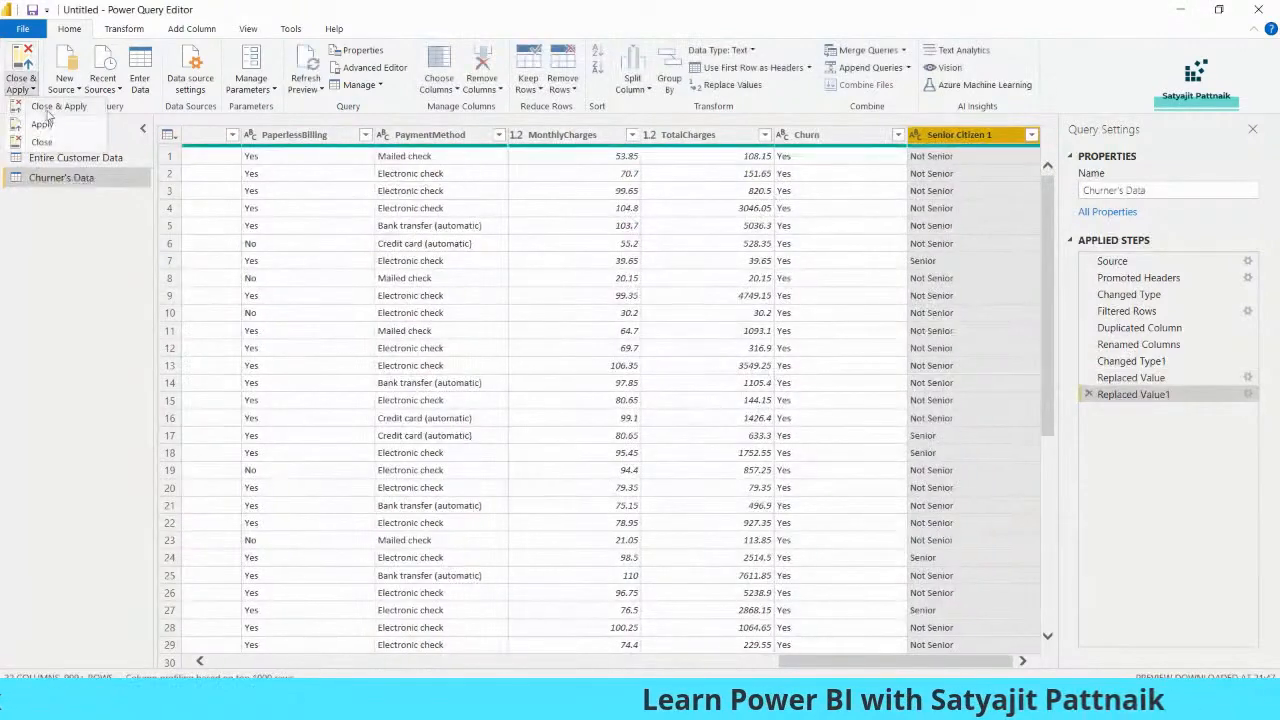
pyautogui.click(45, 107)
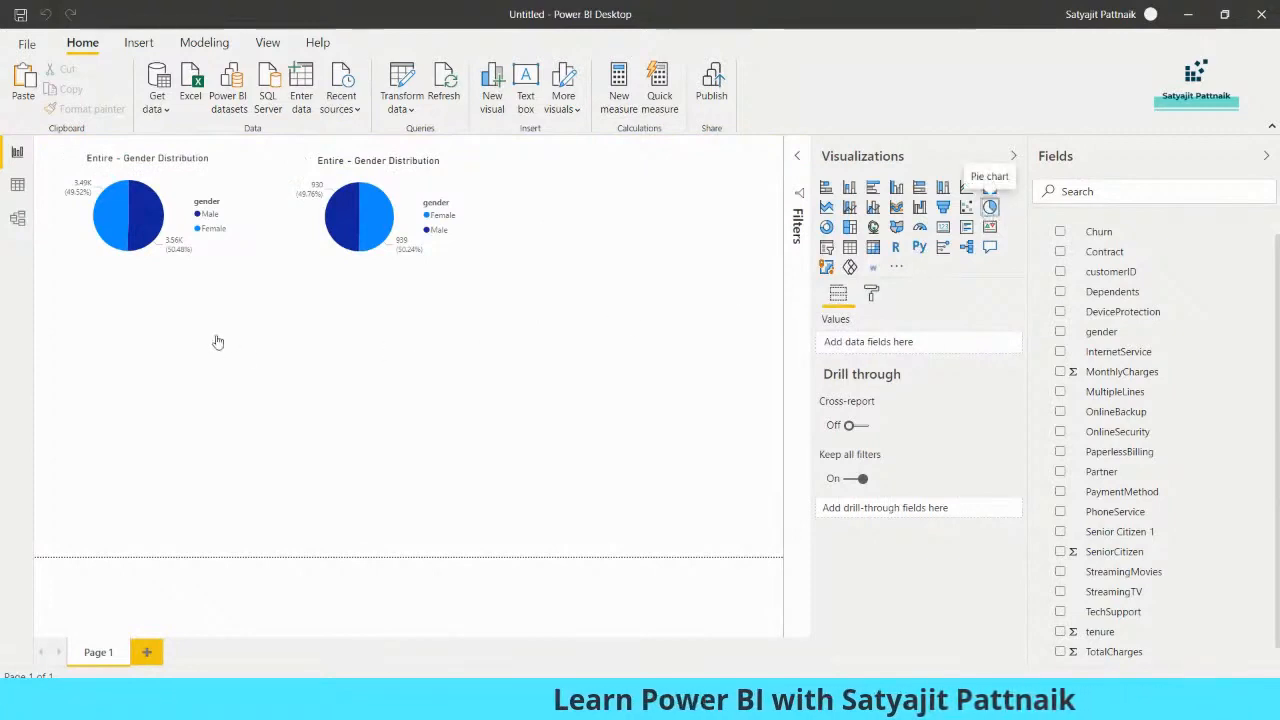
# Build an enlarged pie chart below the gender charts with Entire Customer Data's Senior Citizen 1 as legend and its count as values
pyautogui.moveTo(245, 350); pyautogui.dragTo(246, 352)
pyautogui.scroll(1, 1140, 300)
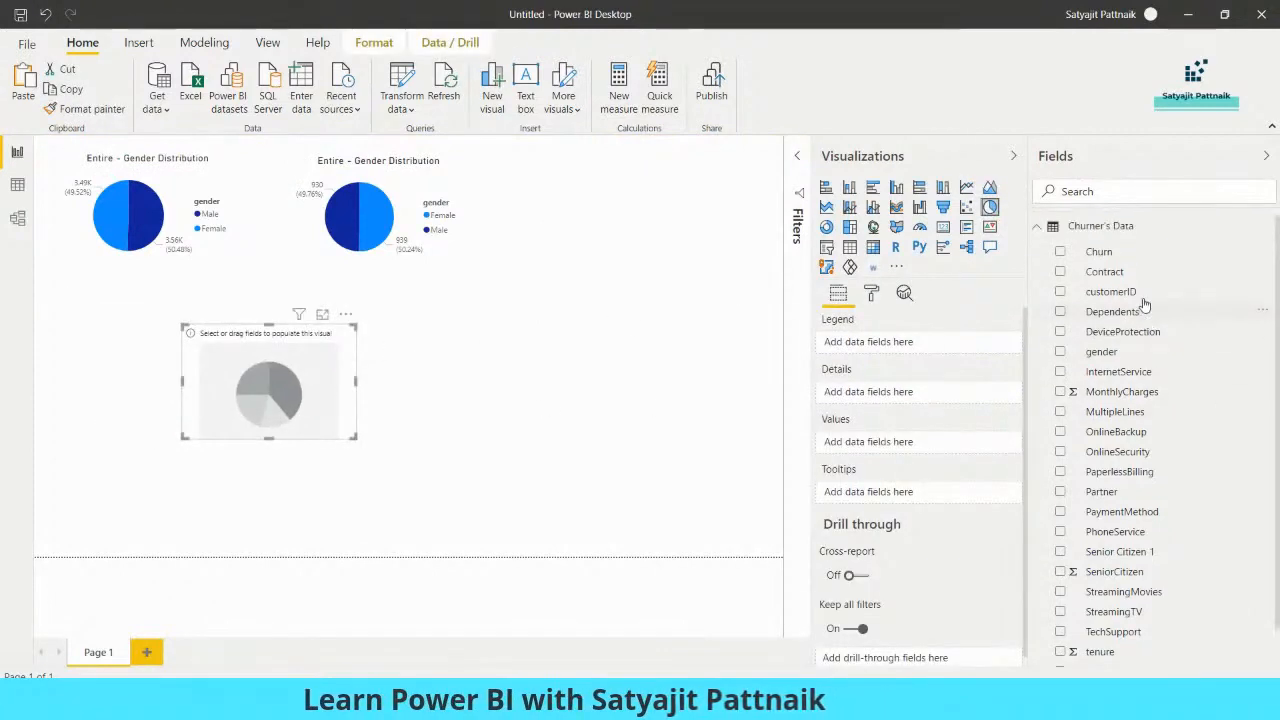
pyautogui.click(1038, 226)
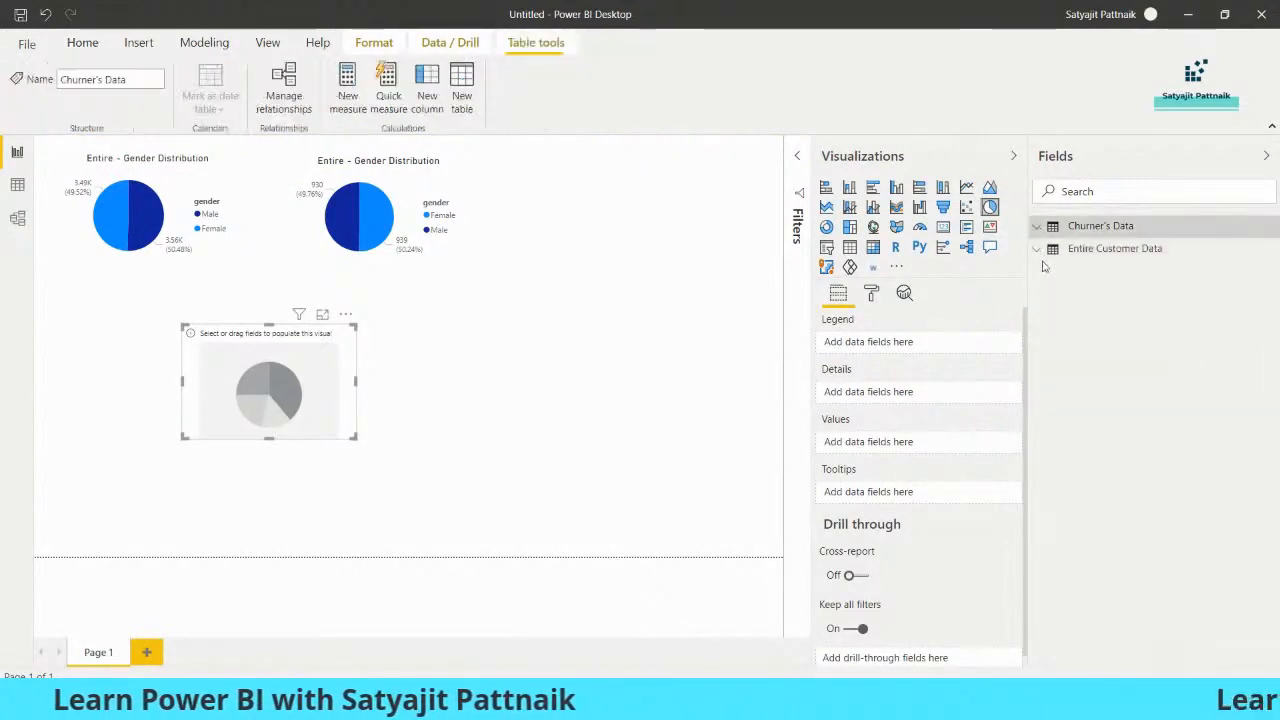
pyautogui.click(1110, 248)
pyautogui.scroll(-1, 1178, 446)
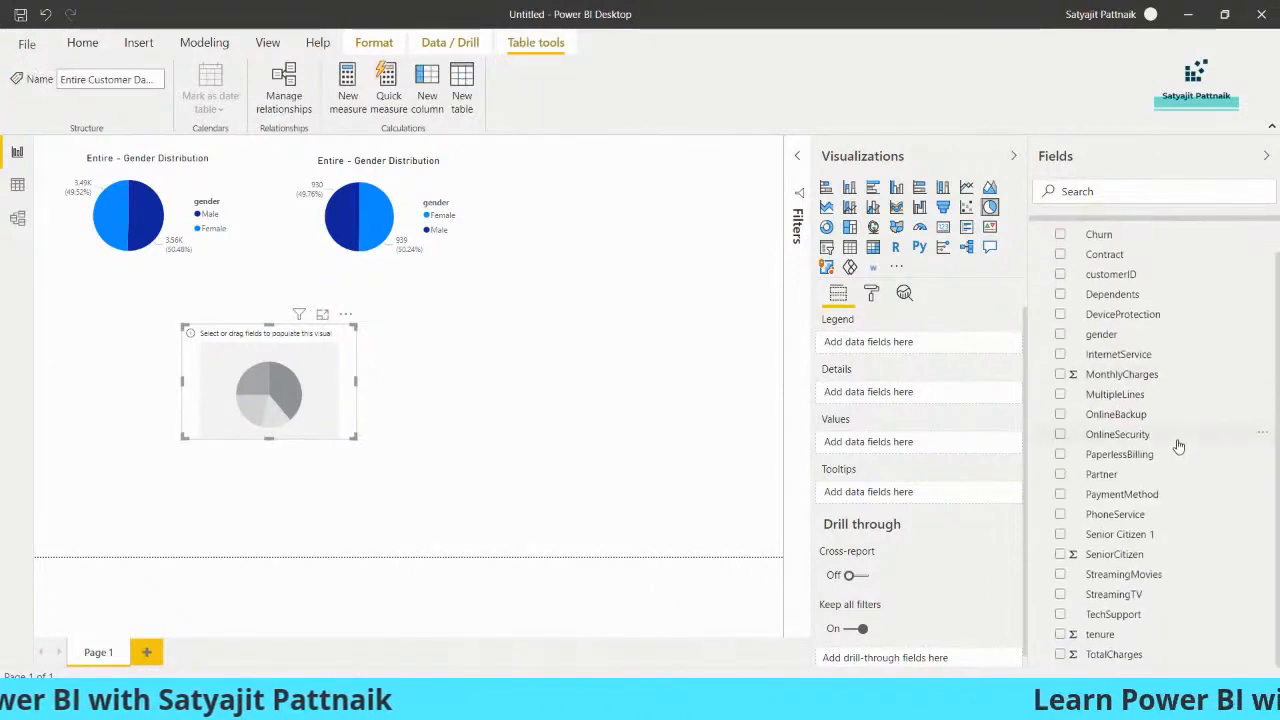
pyautogui.click(1100, 538)
pyautogui.moveTo(1110, 535); pyautogui.dragTo(916, 467)
pyautogui.moveTo(351, 437); pyautogui.dragTo(332, 503)
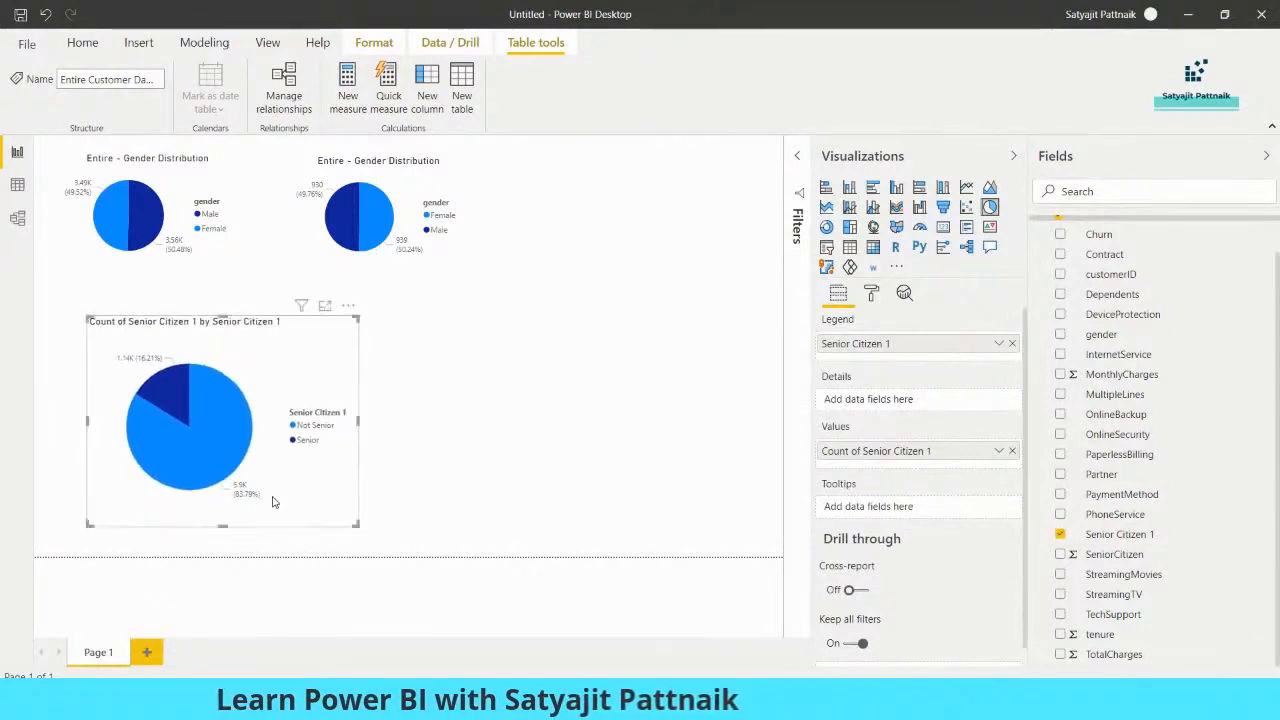
# Copy the senior-citizen pie chart and place the duplicate beside the original, below the churner gender chart
pyautogui.click(480, 451)
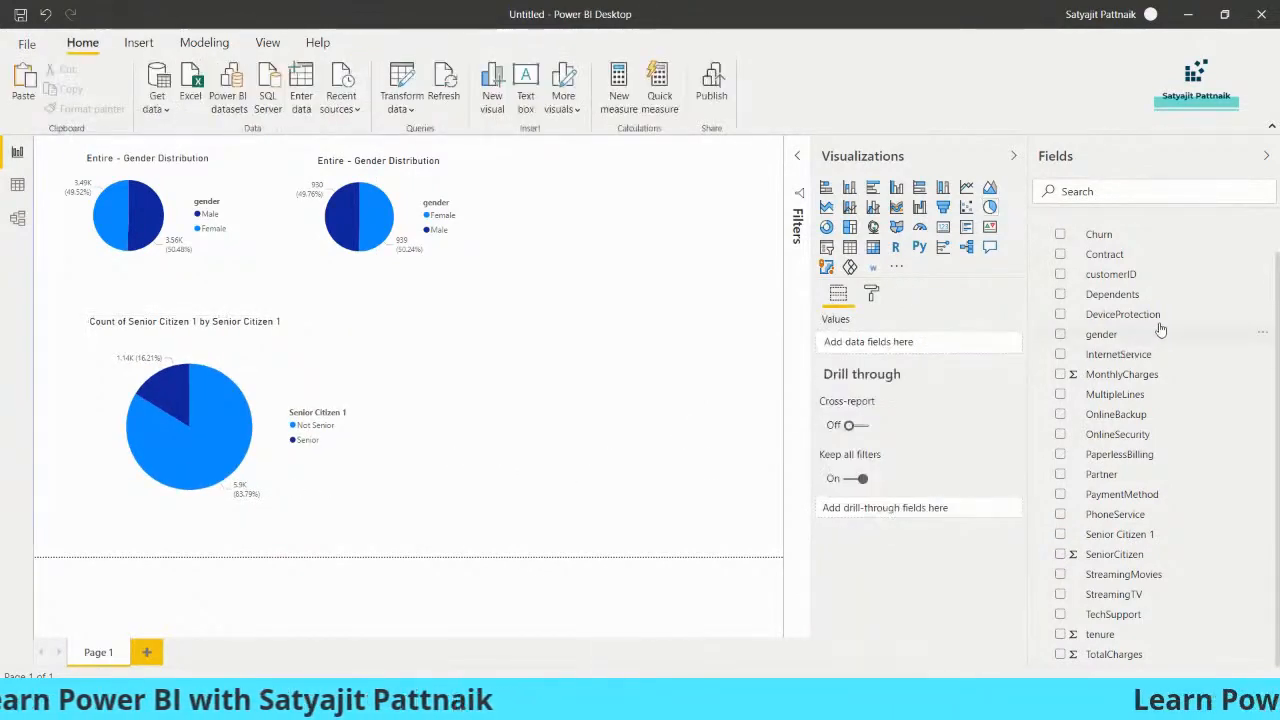
pyautogui.click(336, 390)
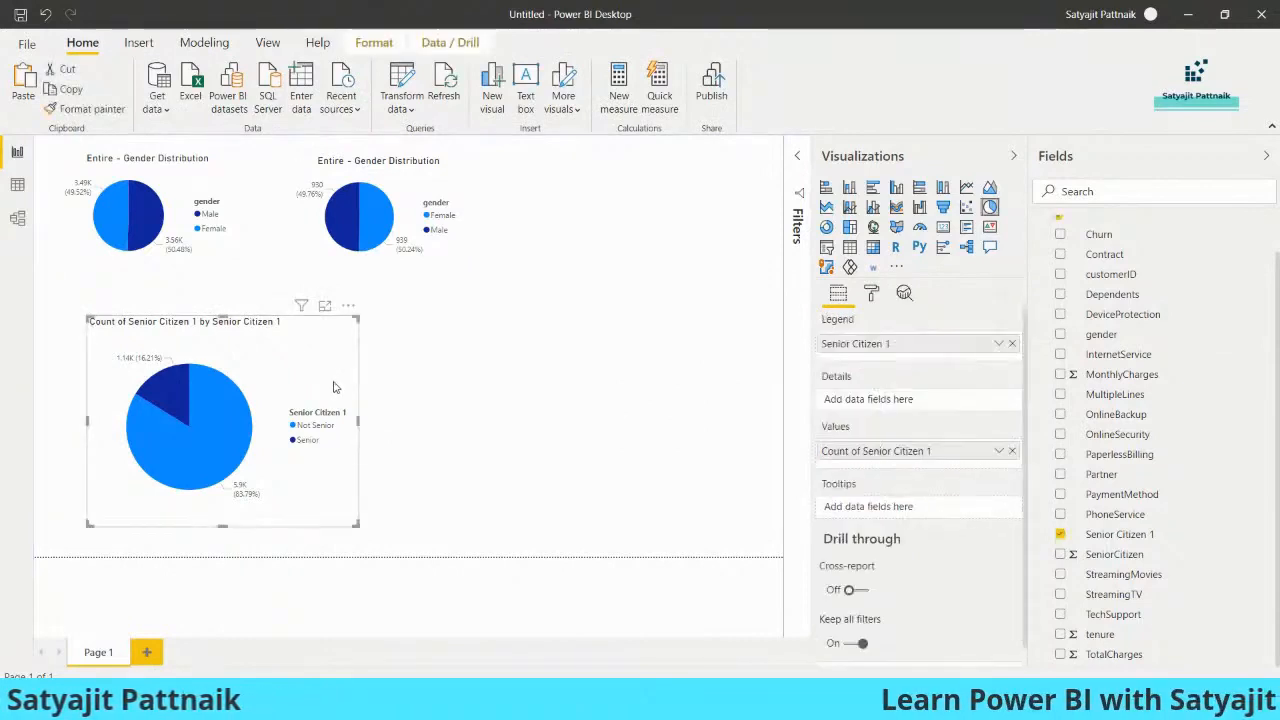
pyautogui.moveTo(308, 448); pyautogui.dragTo(598, 453)
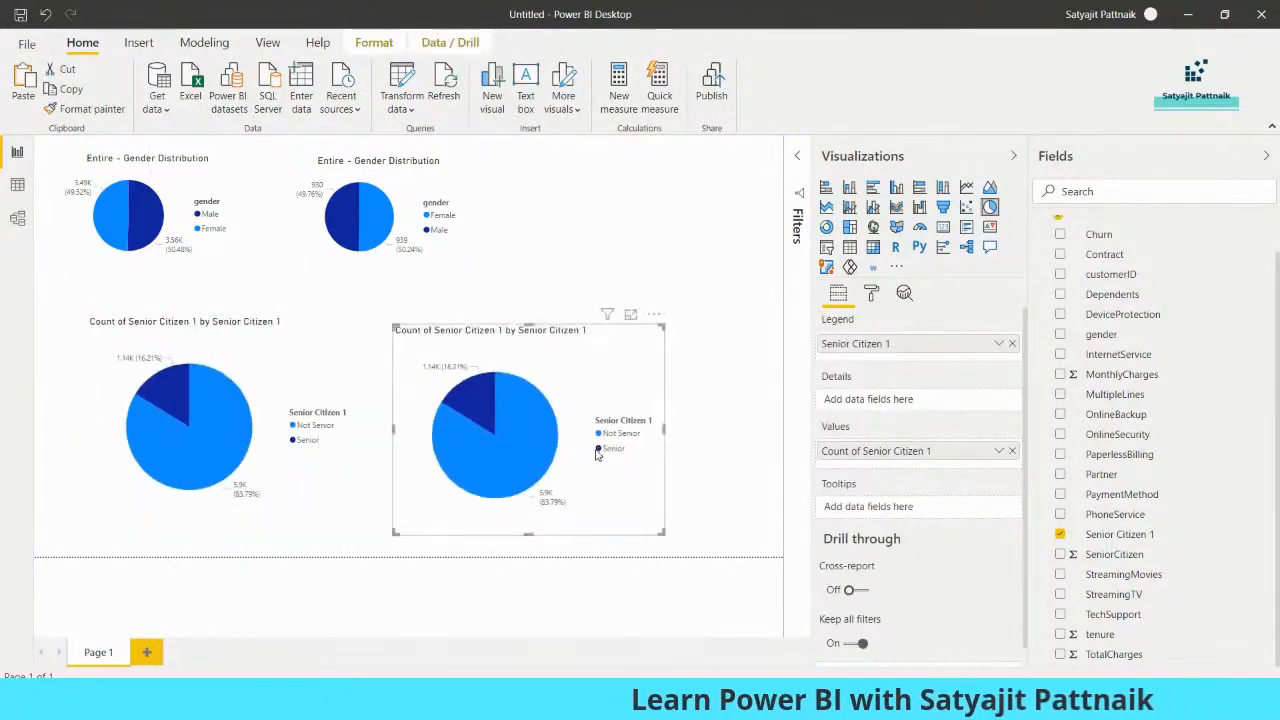
pyautogui.scroll(1, 1100, 270)
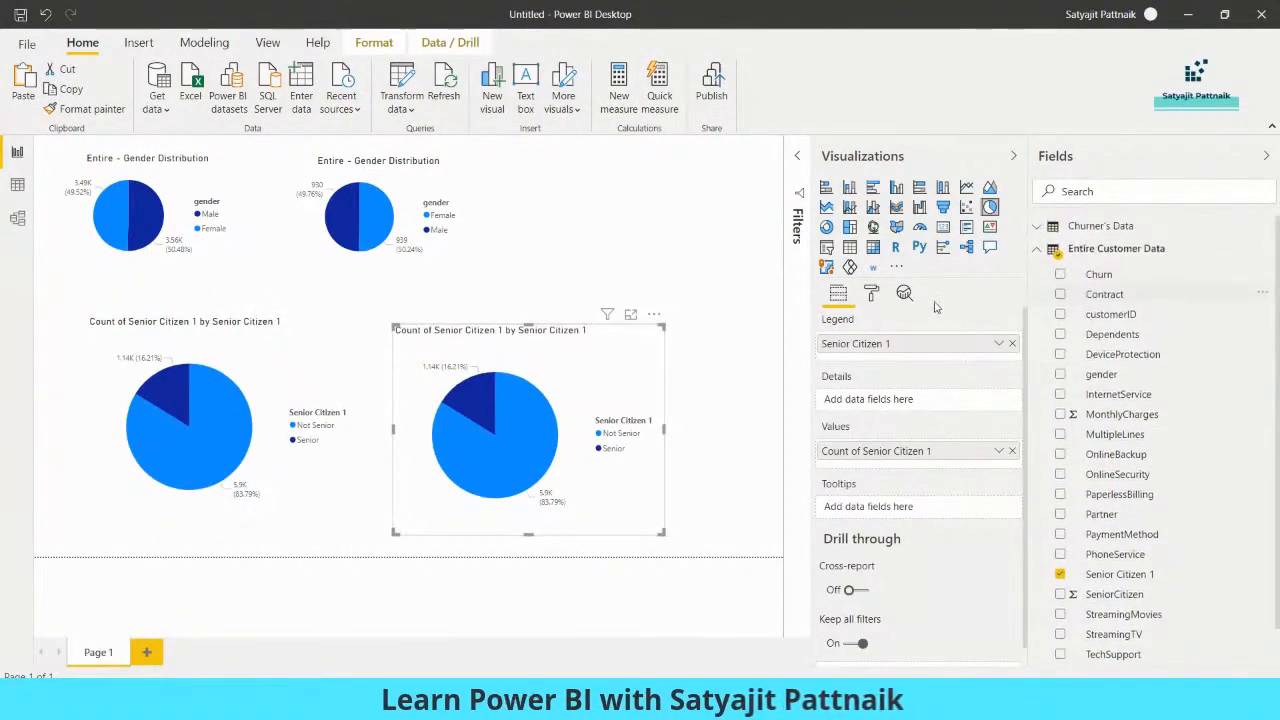
# Change the title of the churners' gender pie chart to "Churner- Gender Distribution"
pyautogui.click(428, 262)
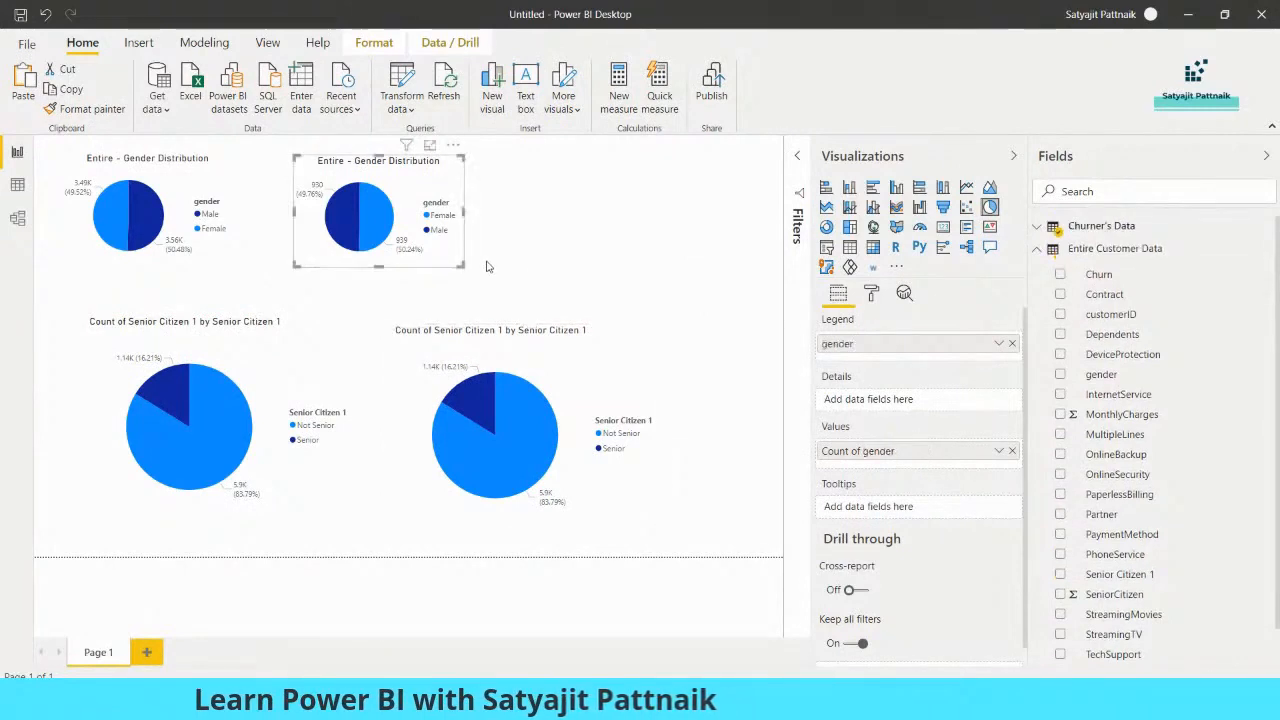
pyautogui.click(871, 292)
pyautogui.click(830, 474)
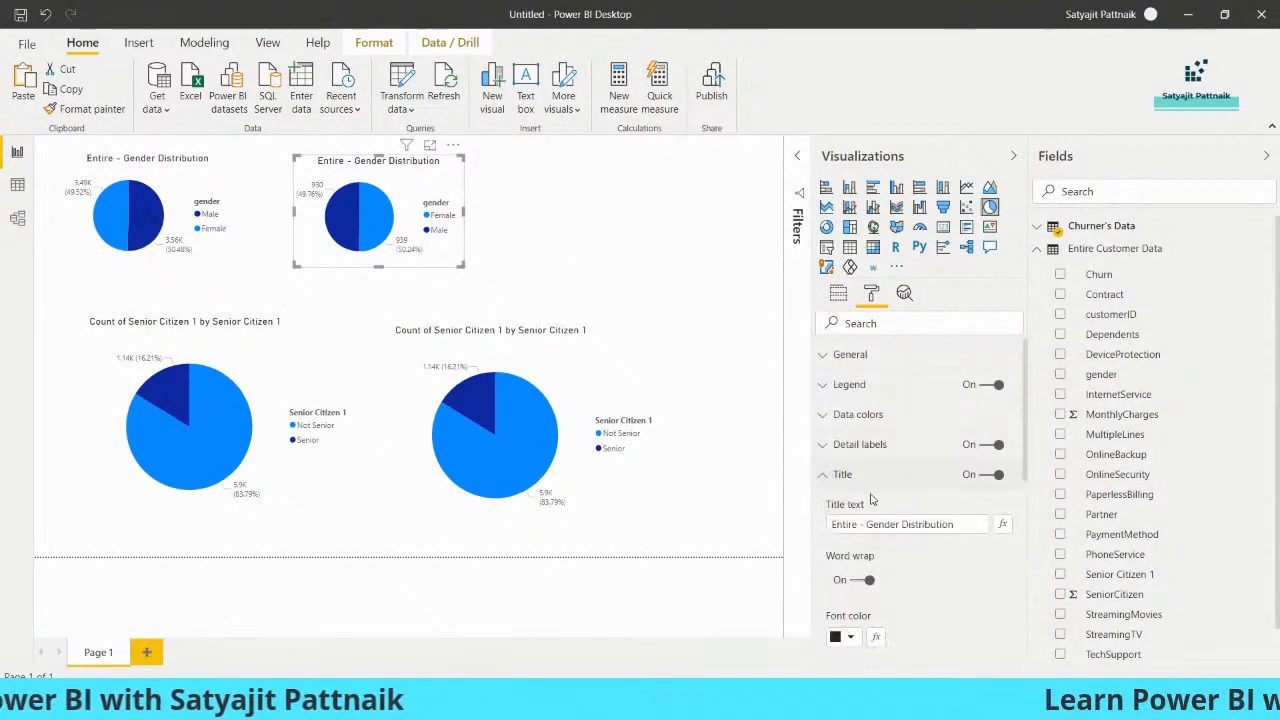
pyautogui.doubleClick(849, 524)
pyautogui.write('Churner')
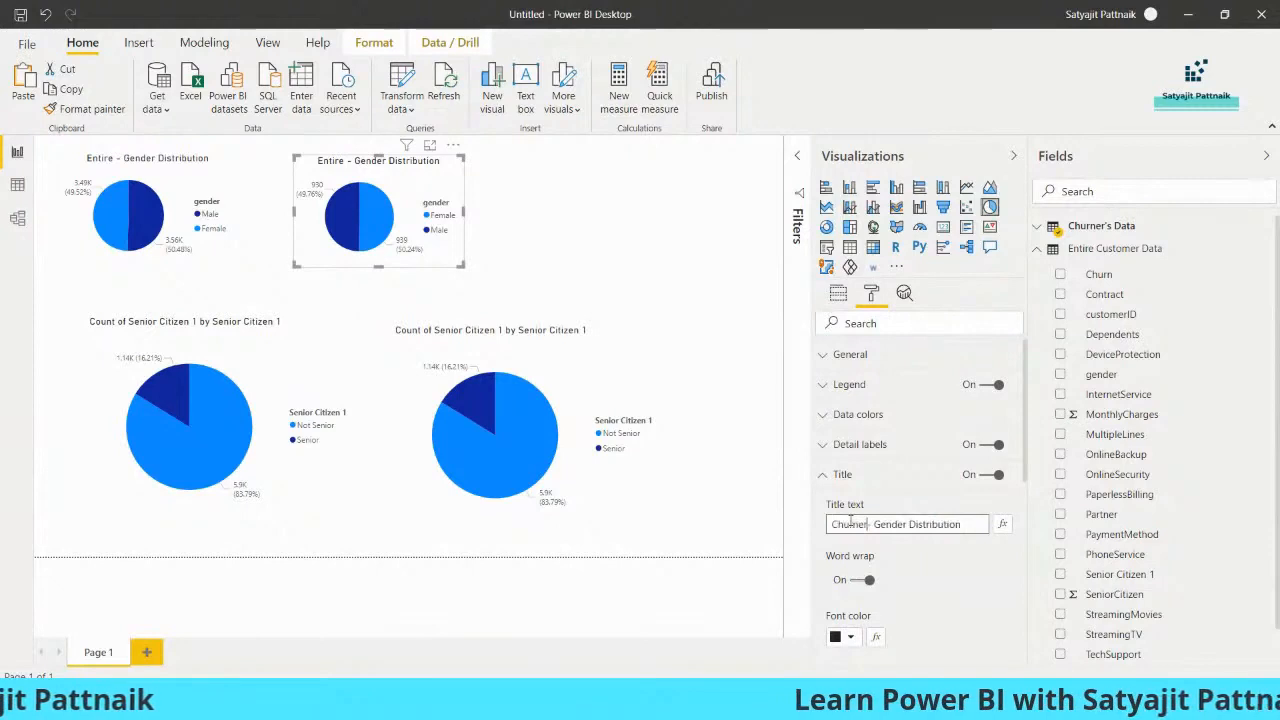
pyautogui.click(754, 477)
# Replace the copied pie chart's fields with Senior Citizen 1 from Churner's Data as legend and its count as values
pyautogui.click(554, 363)
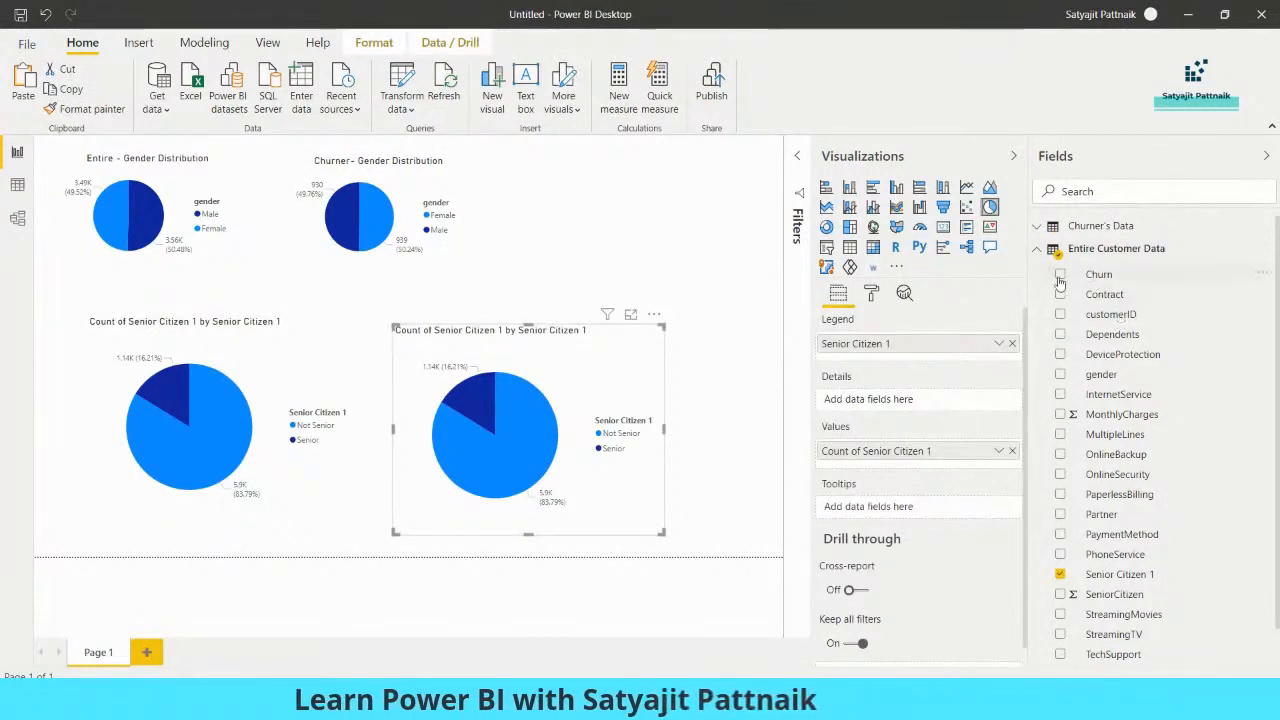
pyautogui.click(1060, 574)
pyautogui.click(1038, 248)
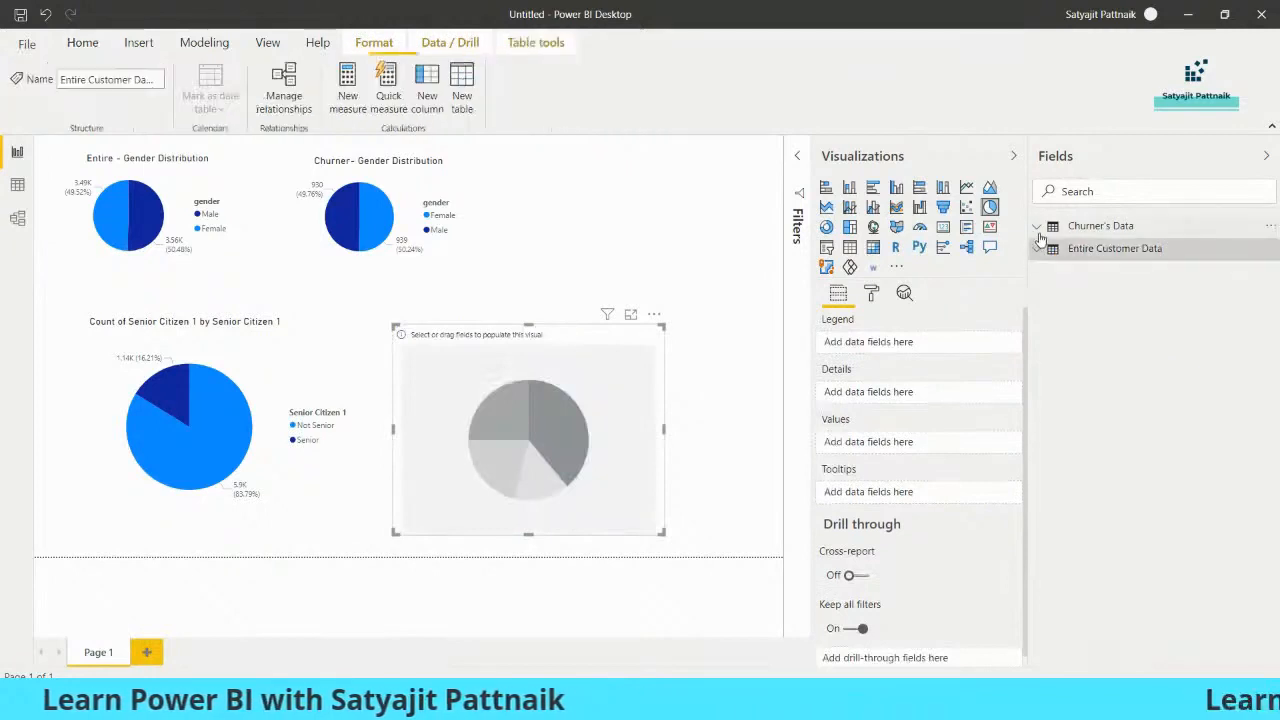
pyautogui.click(1088, 225)
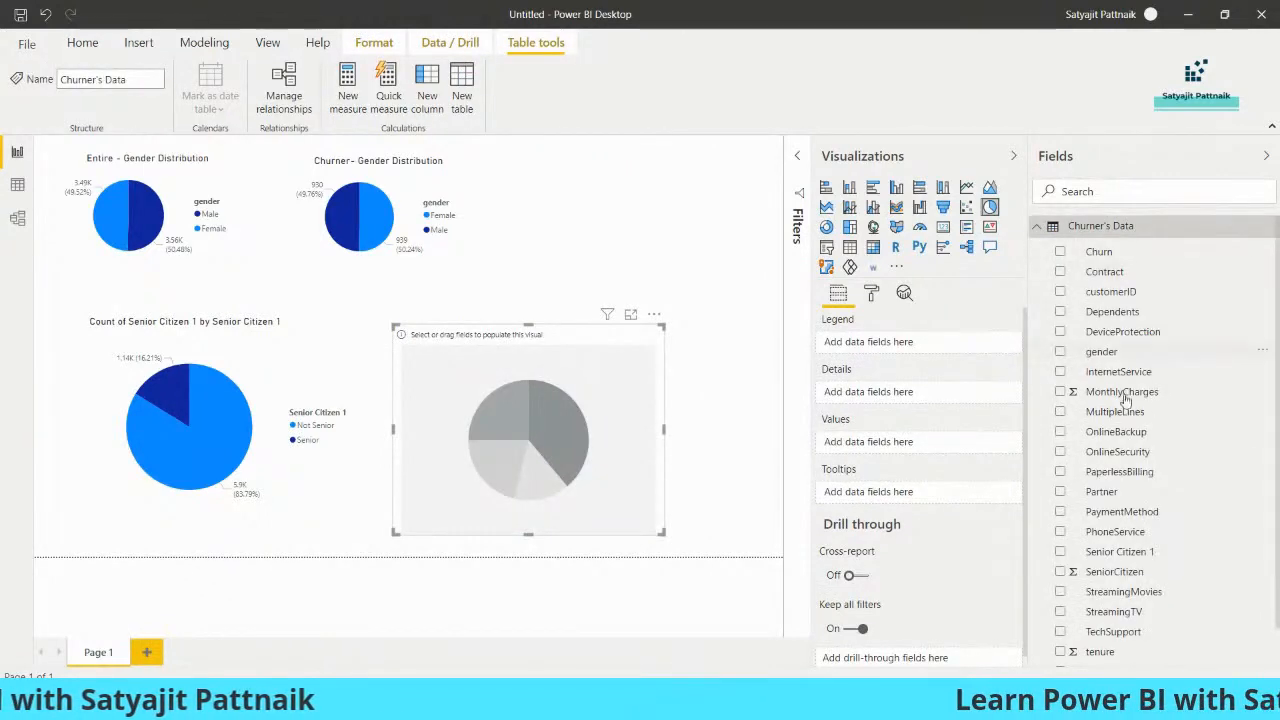
pyautogui.click(1060, 551)
pyautogui.moveTo(1115, 551)
pyautogui.mouseDown()
pyautogui.moveTo(1080, 480)
pyautogui.moveTo(986, 491)
pyautogui.moveTo(896, 451)
pyautogui.mouseUp()
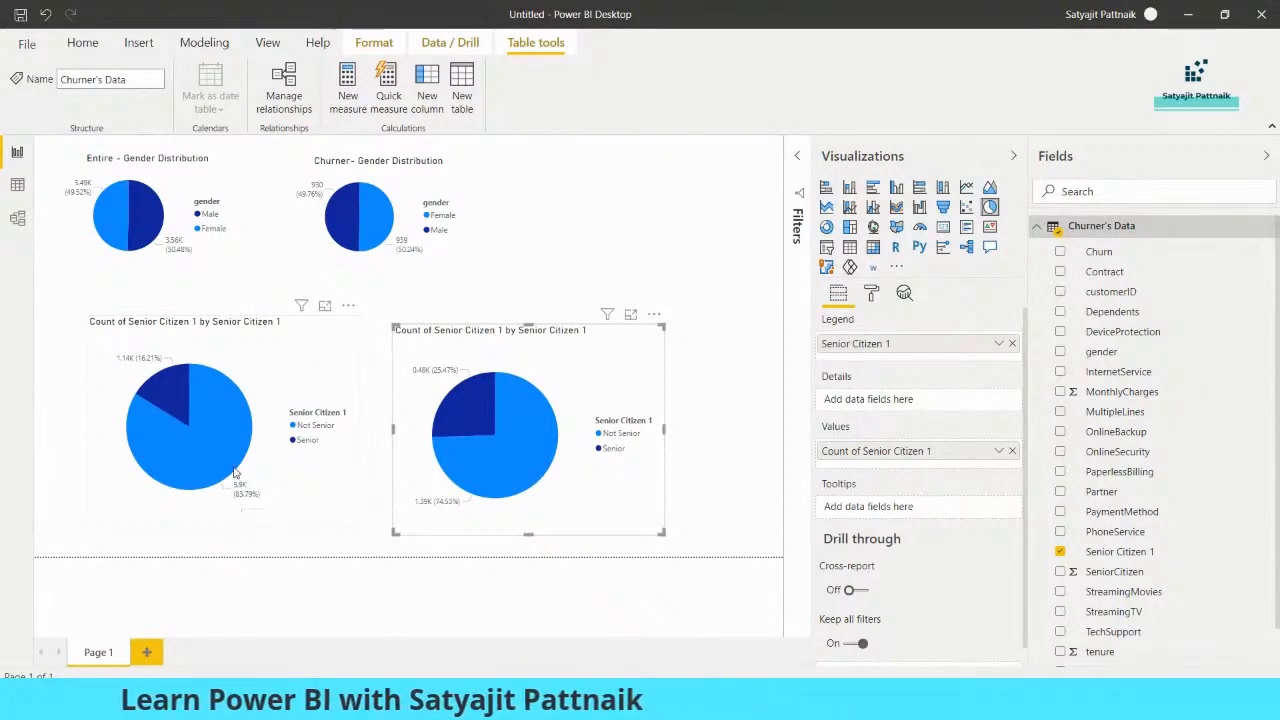
# Compare the Senior and Not Senior shares in the entire-customer and churner pie charts by highlighting their slices
pyautogui.moveTo(235, 472)
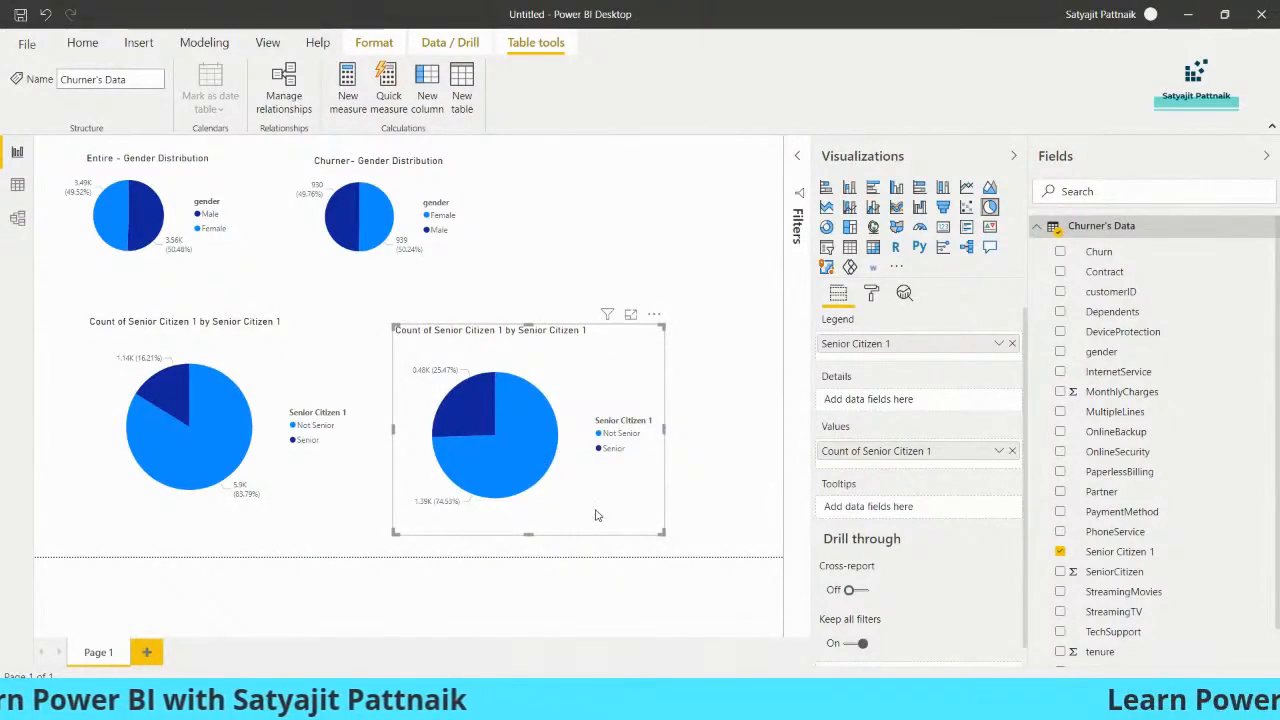
pyautogui.click(534, 458)
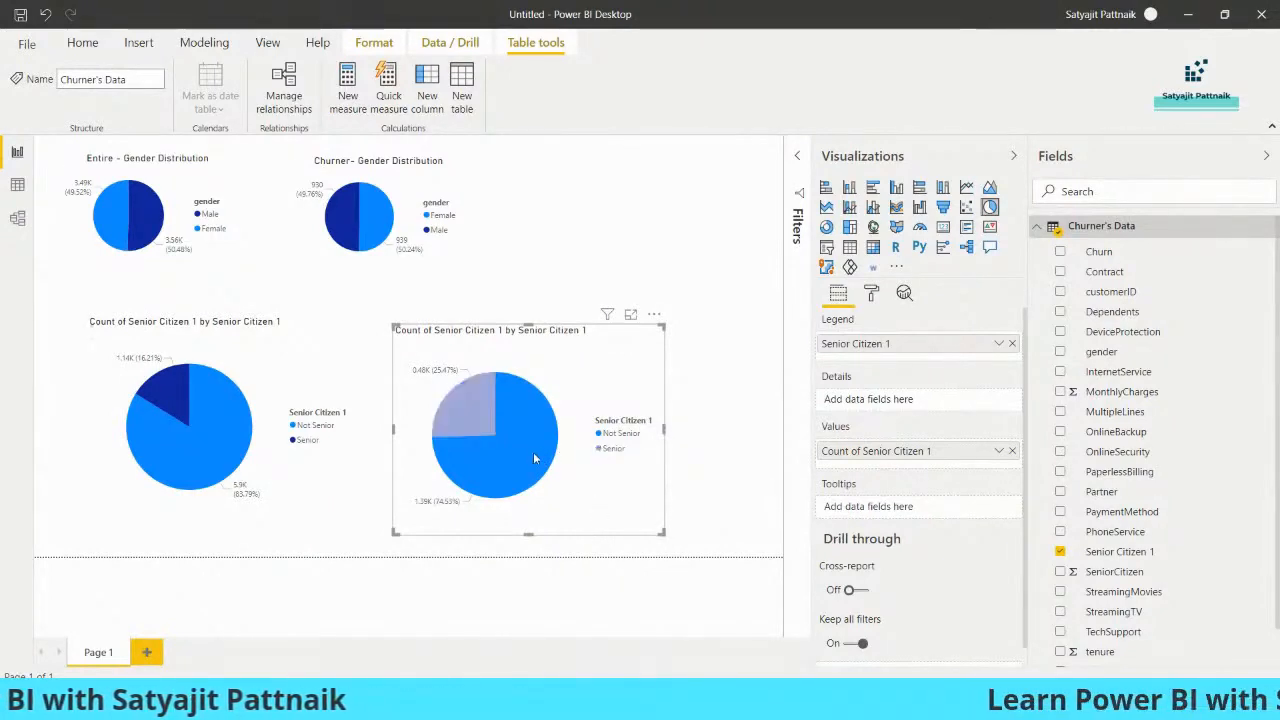
pyautogui.click(215, 446)
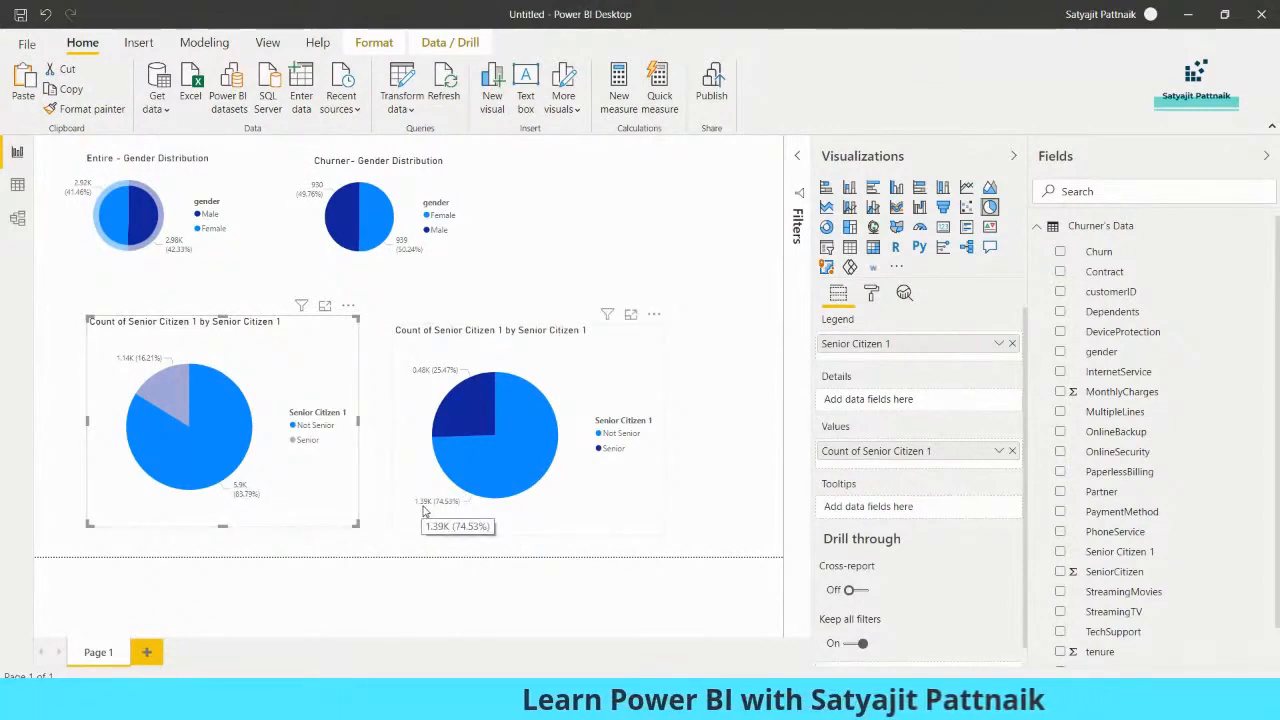
pyautogui.moveTo(474, 484)
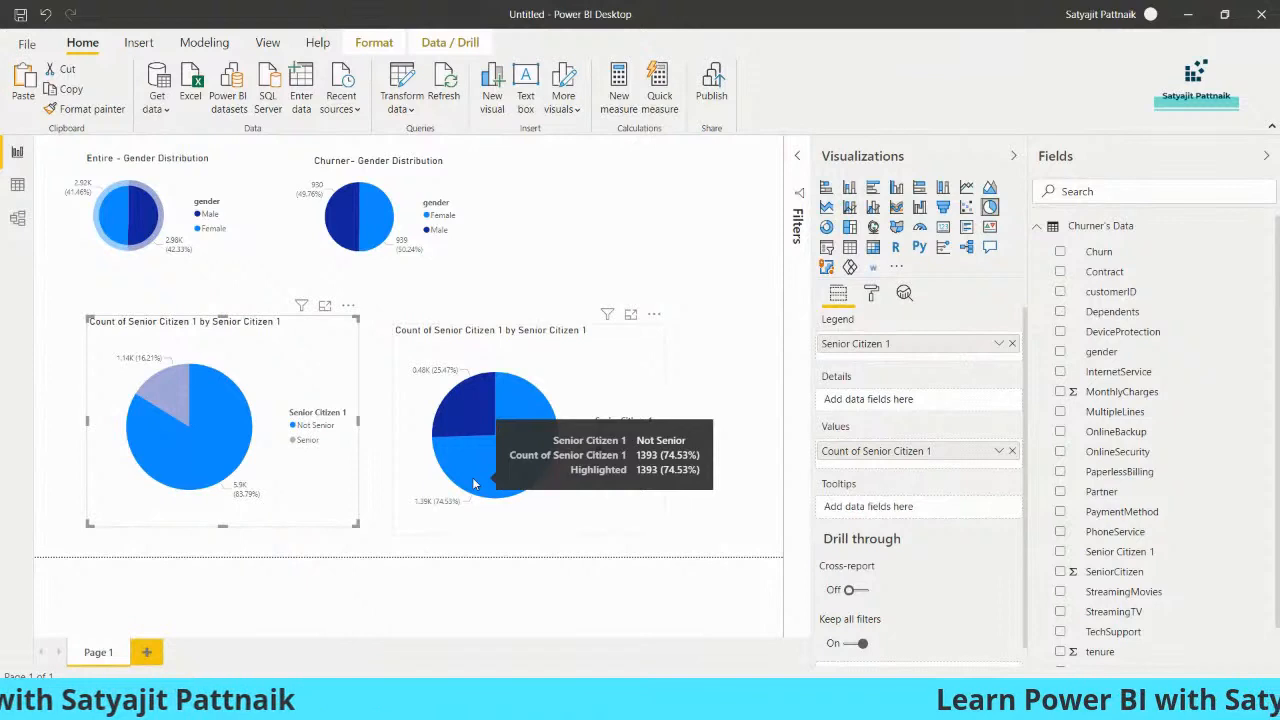
pyautogui.click(166, 396)
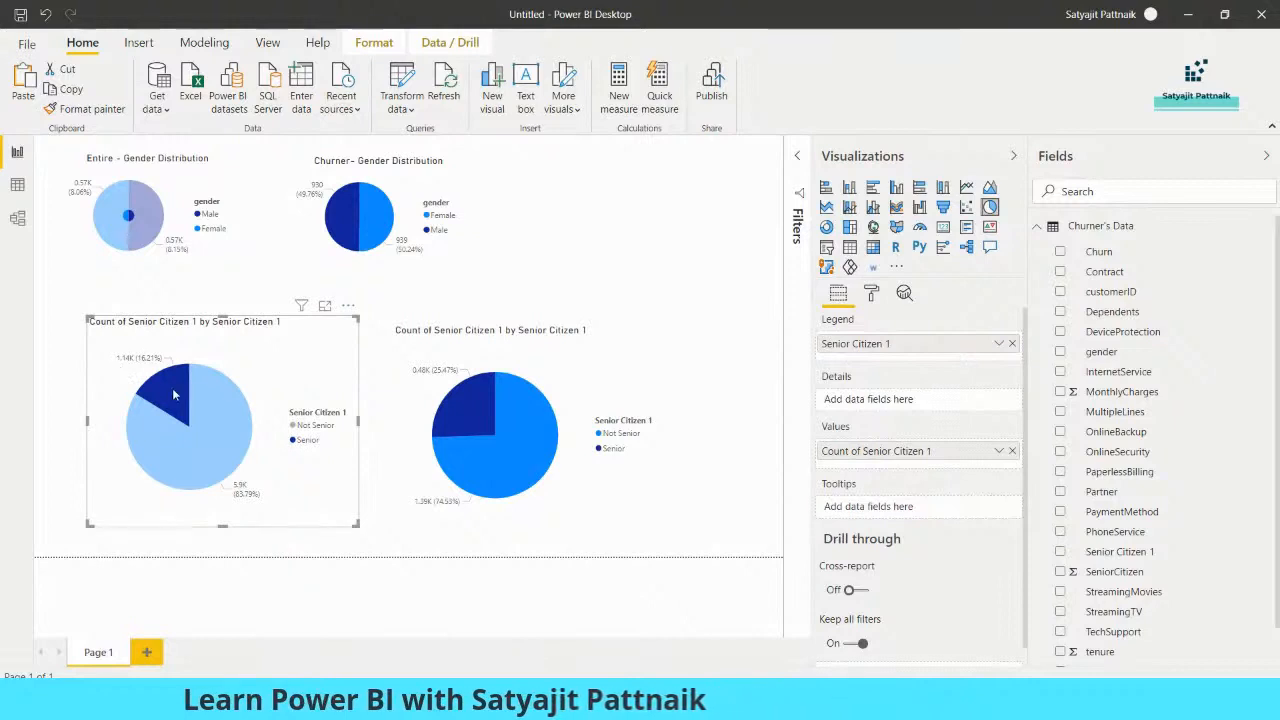
# Switch to Calculator and divide the churned senior count by all seniors, 476 ÷ 1142, and close Calculator
pyautogui.moveTo(173, 395)
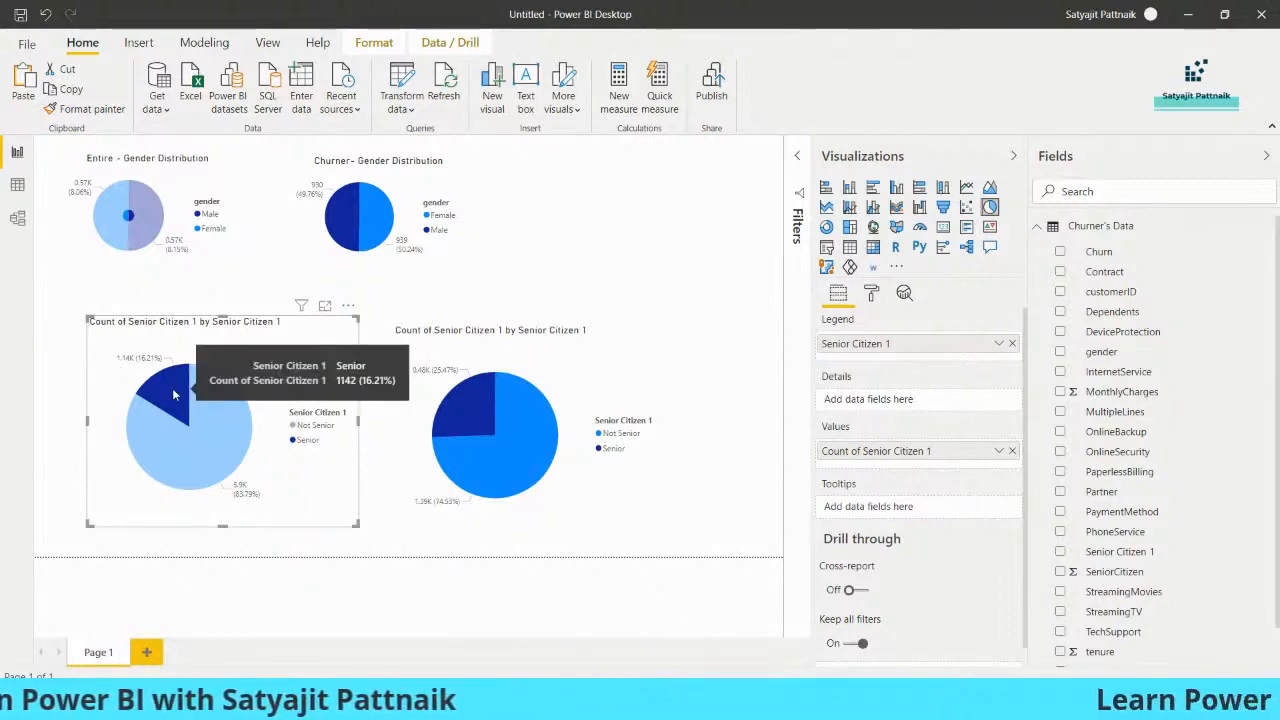
pyautogui.moveTo(445, 422)
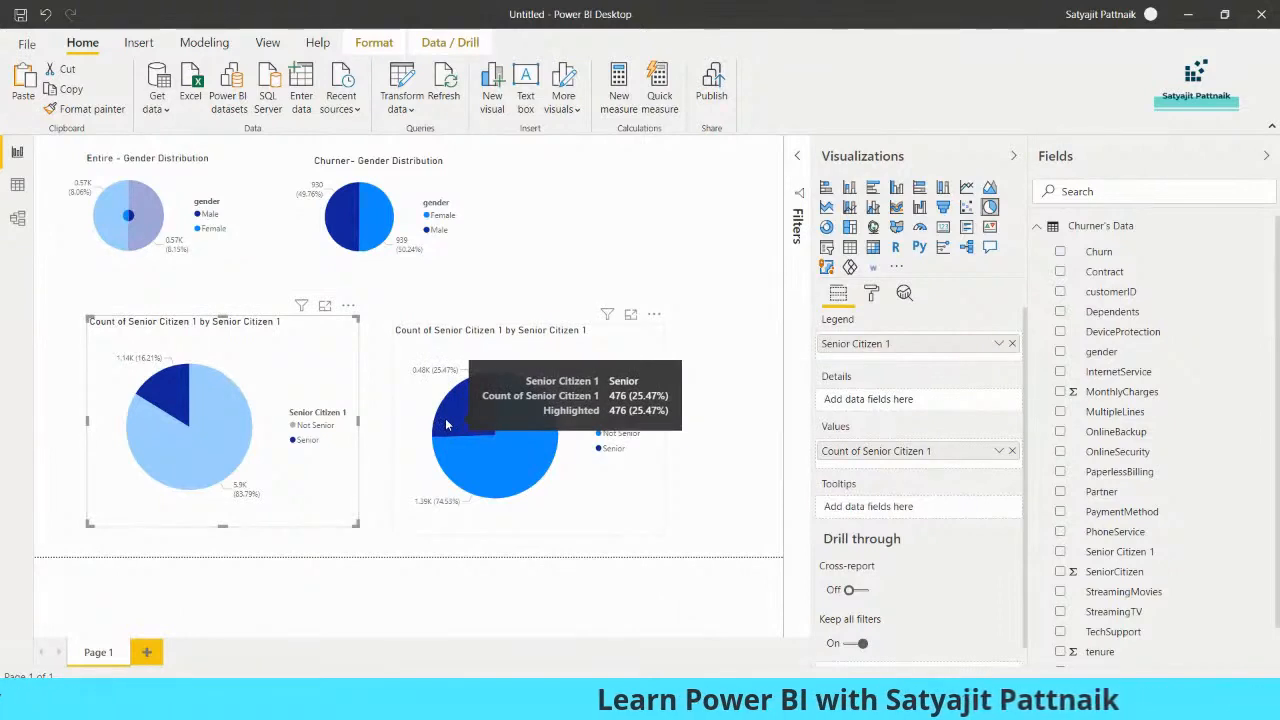
pyautogui.press('super+r')
pyautogui.write('calc')
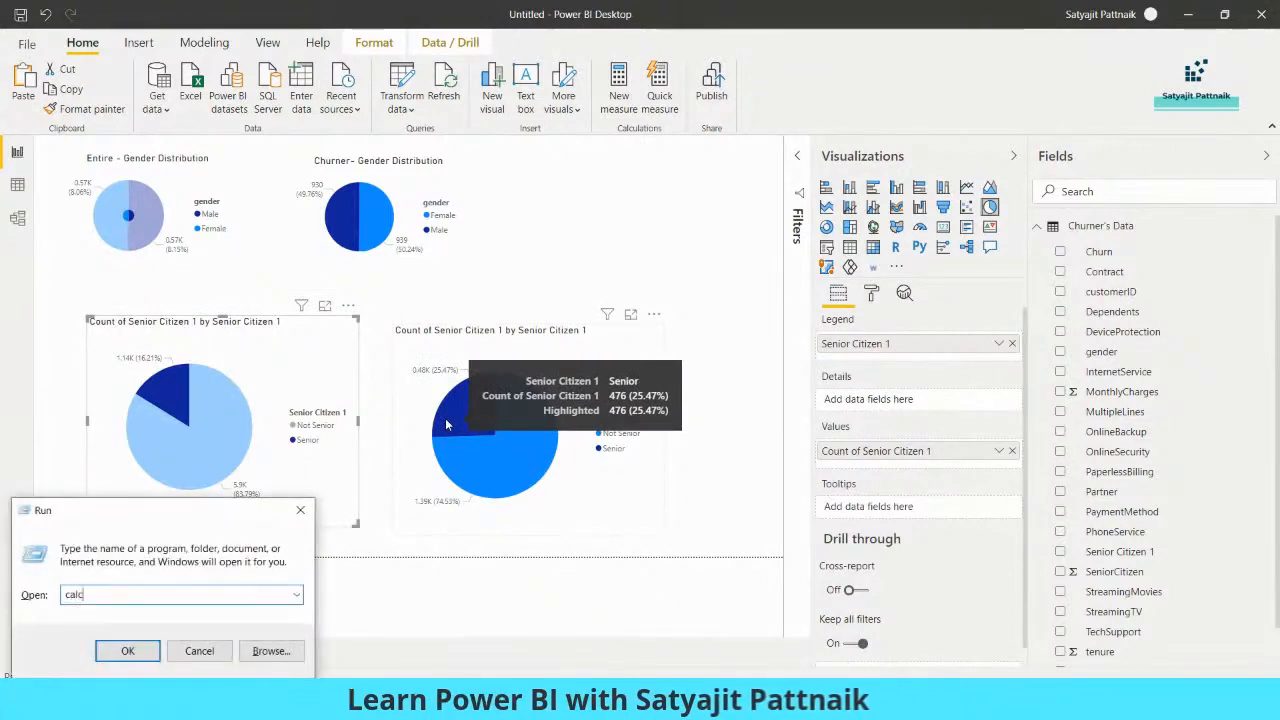
pyautogui.press('Return')
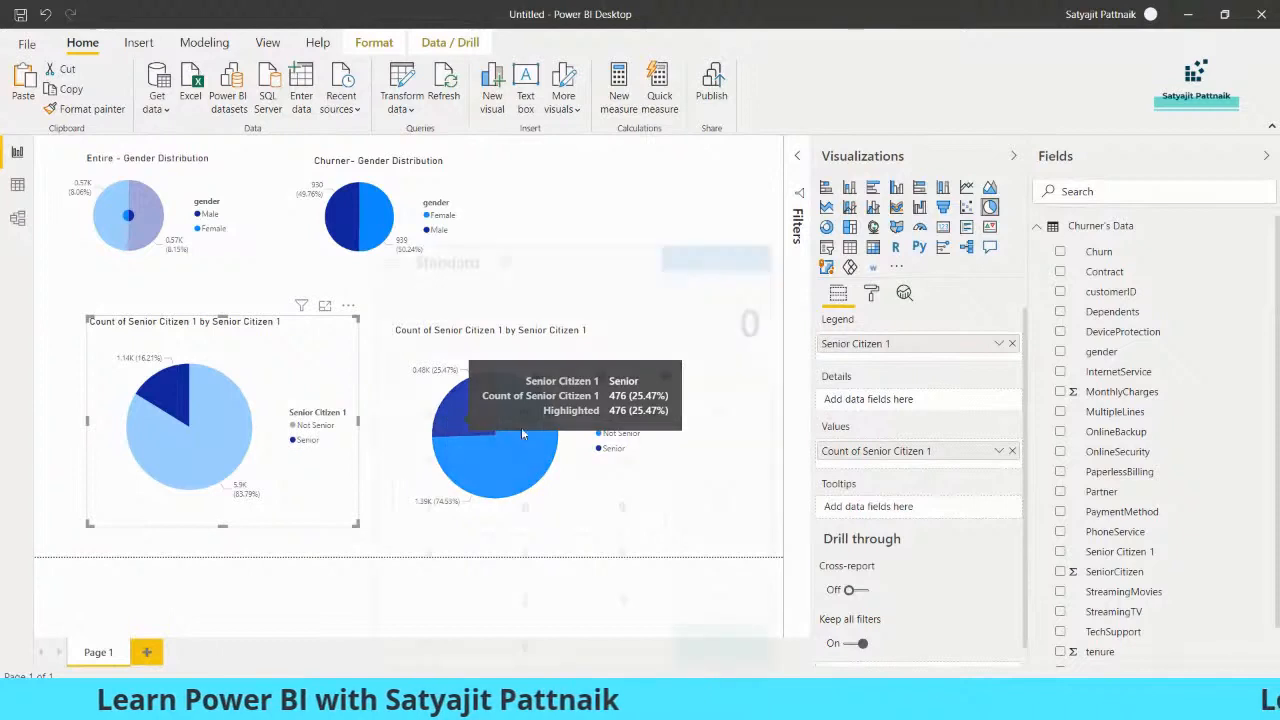
pyautogui.write('476/')
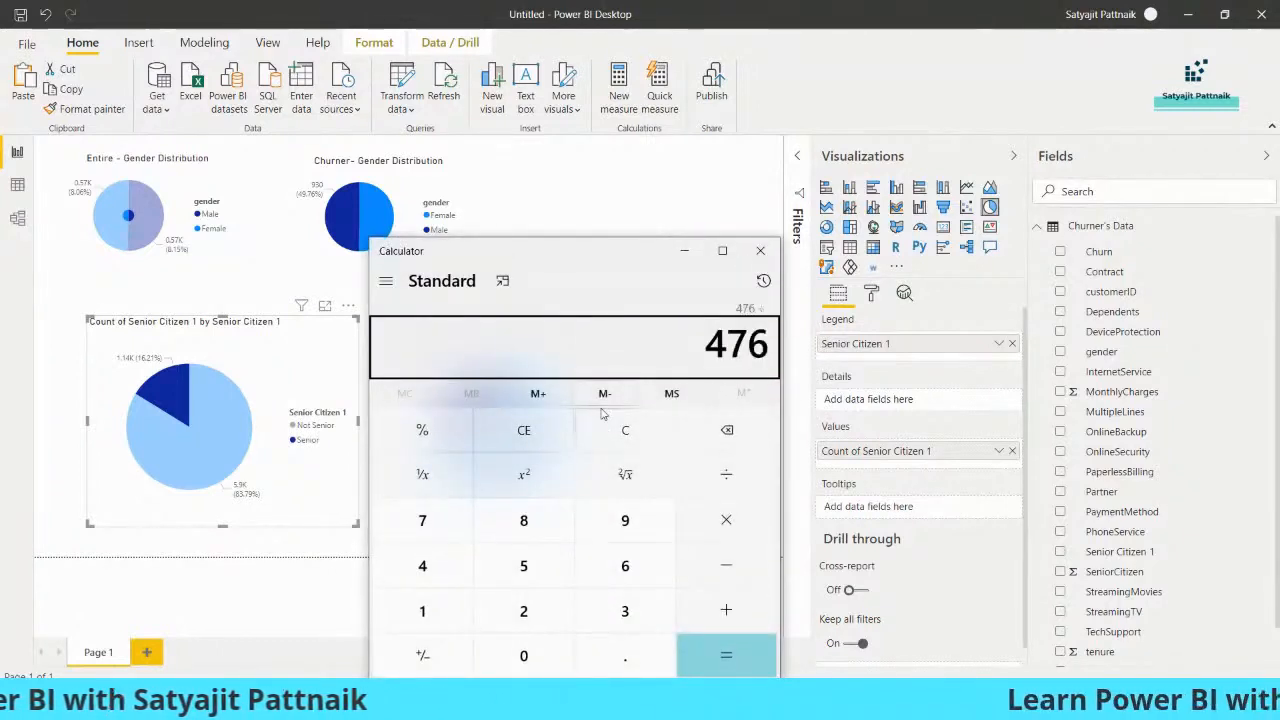
pyautogui.click(110, 380)
pyautogui.hotkey('alt', 'Tab')
pyautogui.write('1')
pyautogui.press('Return')
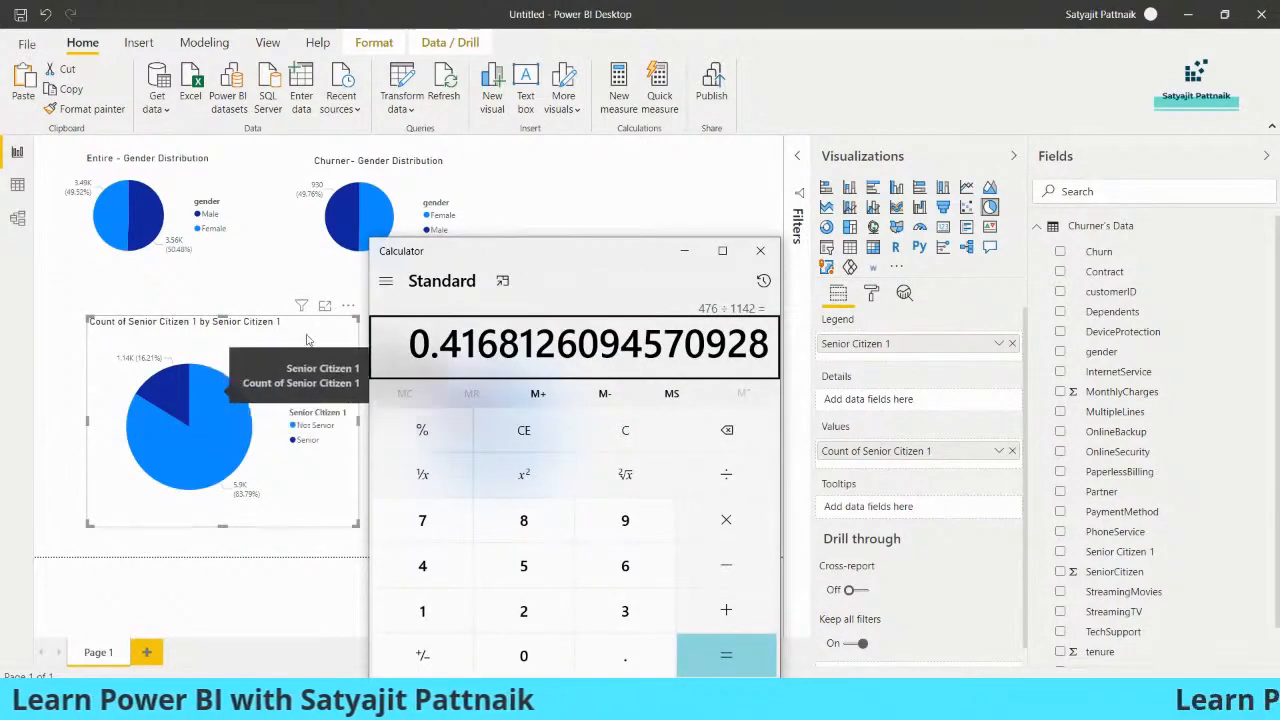
pyautogui.moveTo(538, 260); pyautogui.dragTo(273, 219)
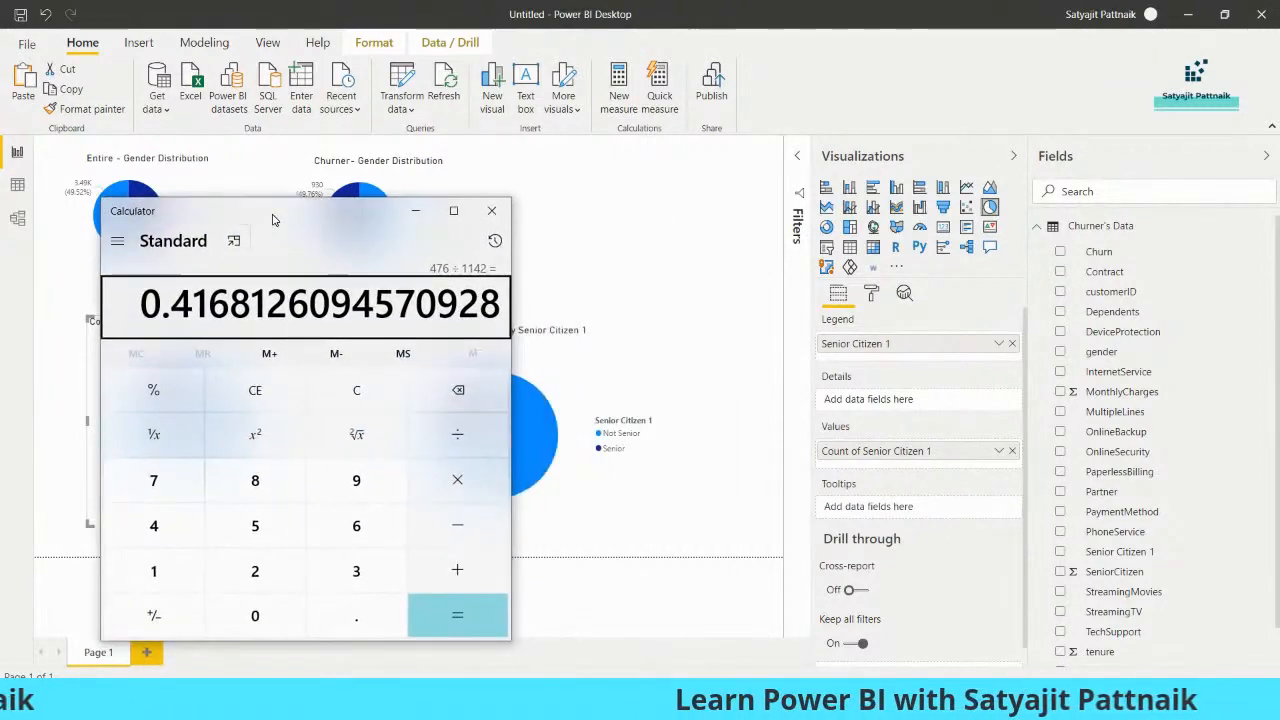
pyautogui.click(490, 212)
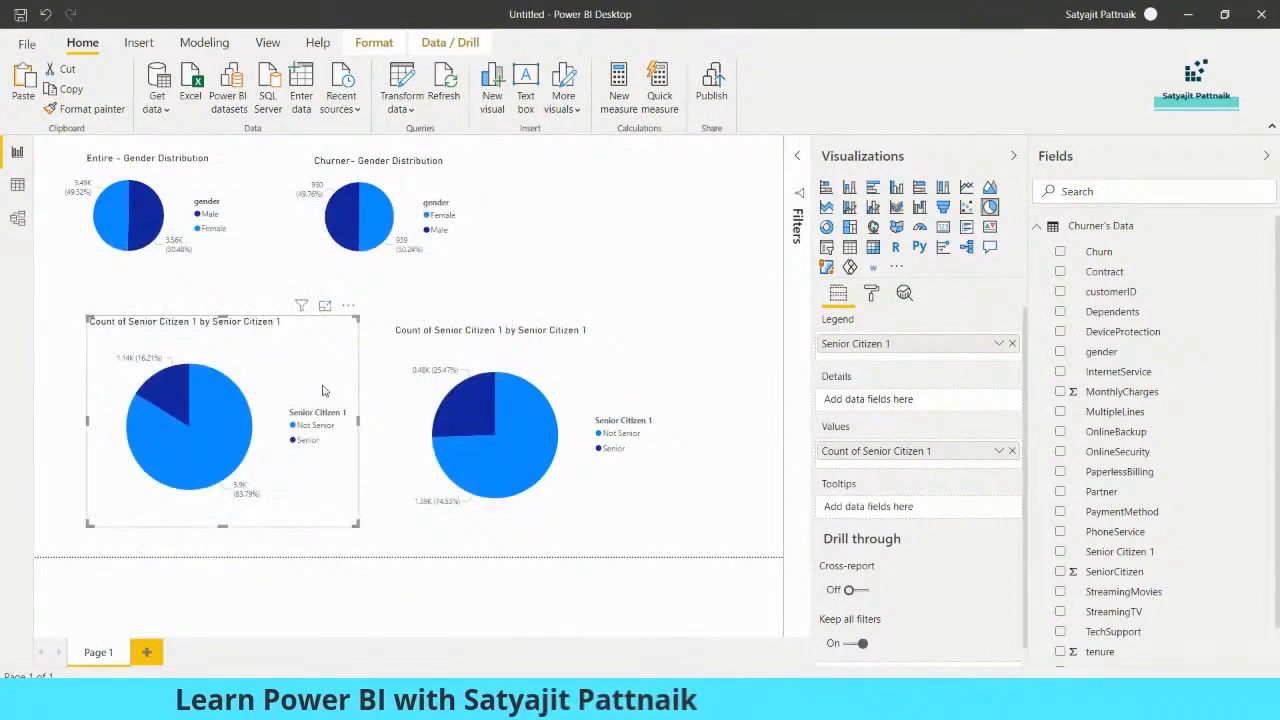
# Add a card visual to the report page and place it beside the churner gender pie chart
pyautogui.click(591, 366)
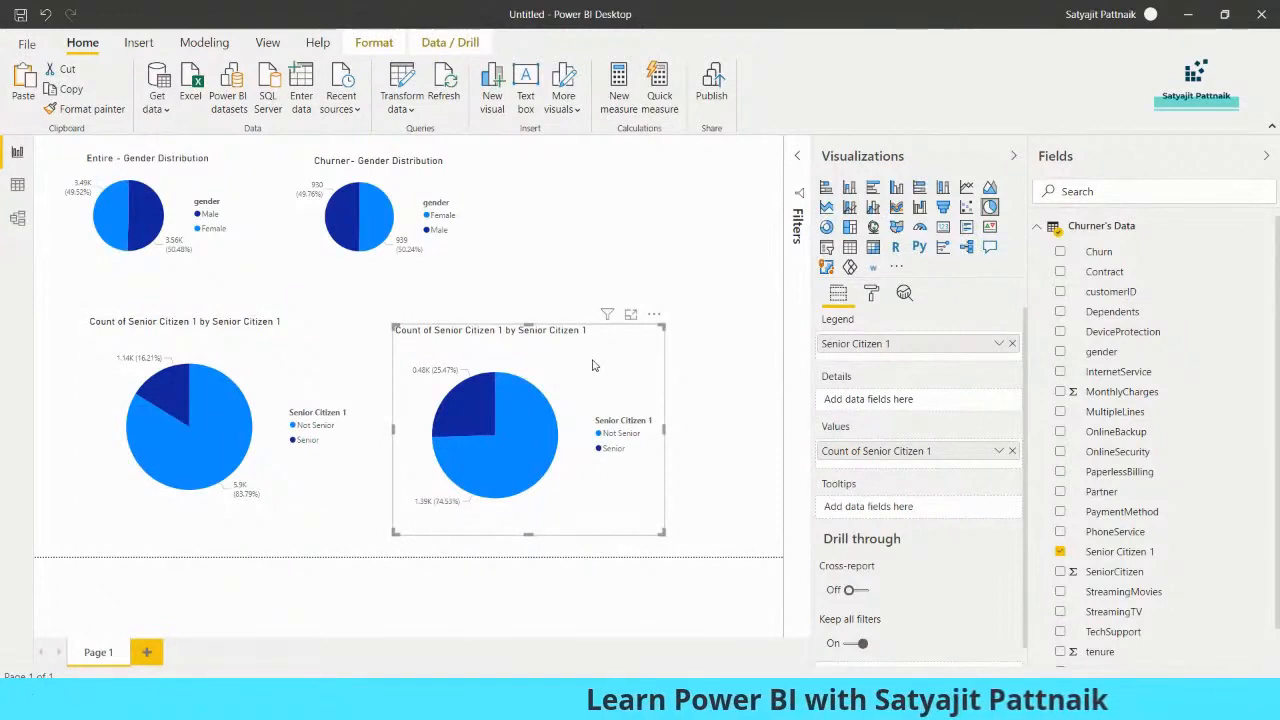
pyautogui.click(630, 215)
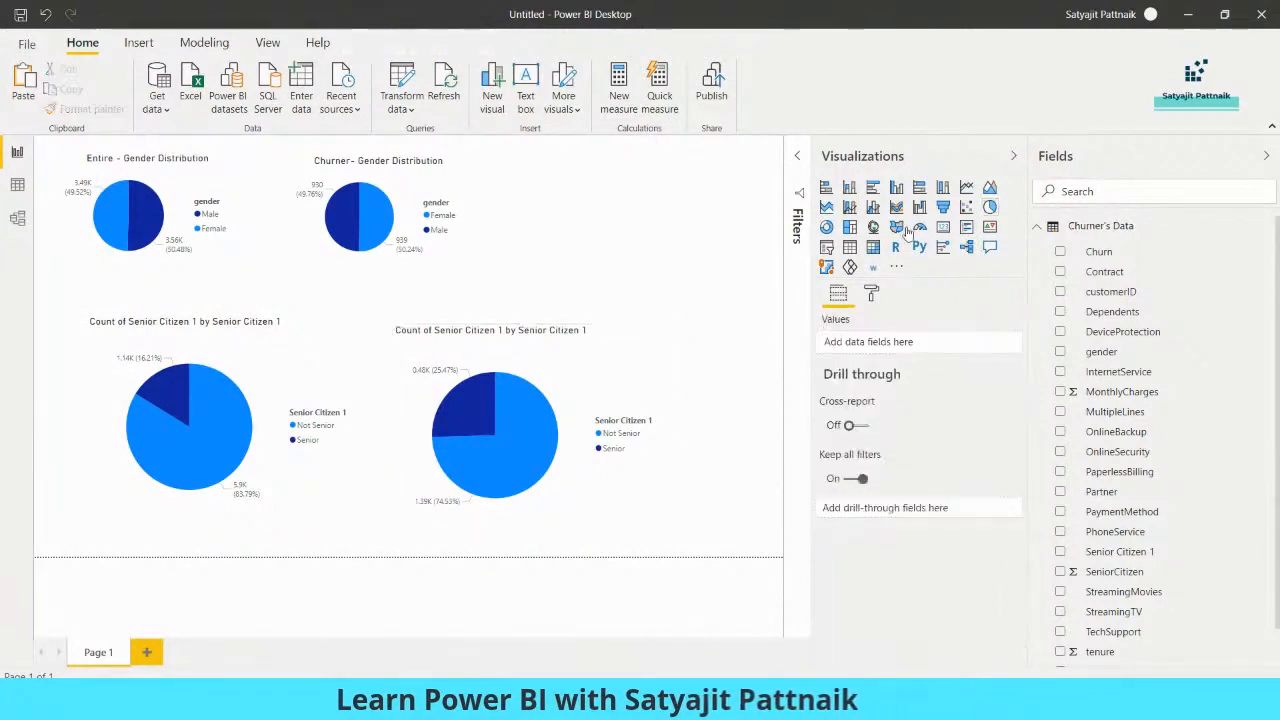
pyautogui.moveTo(674, 229); pyautogui.dragTo(620, 223)
pyautogui.moveTo(660, 200); pyautogui.dragTo(583, 200)
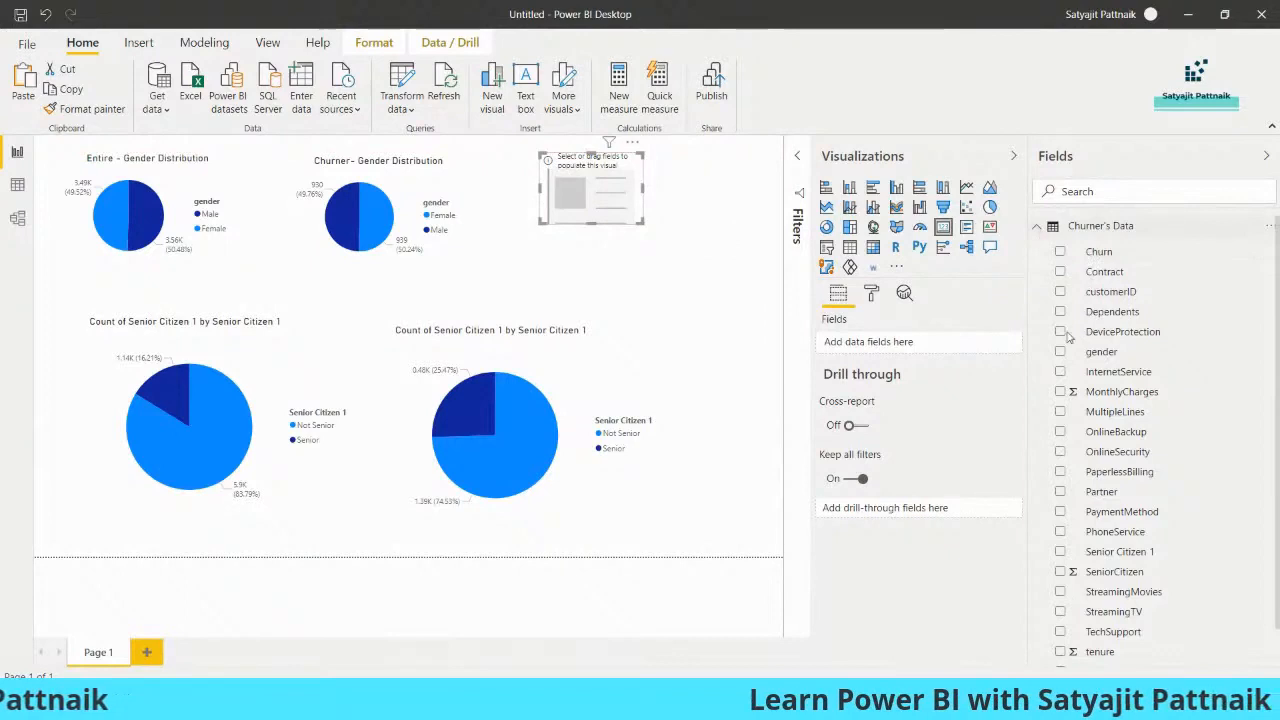
# Show the count of customerID from Entire Customer Data in the card, and shrink and reposition the card
pyautogui.click(1095, 226)
pyautogui.click(1114, 249)
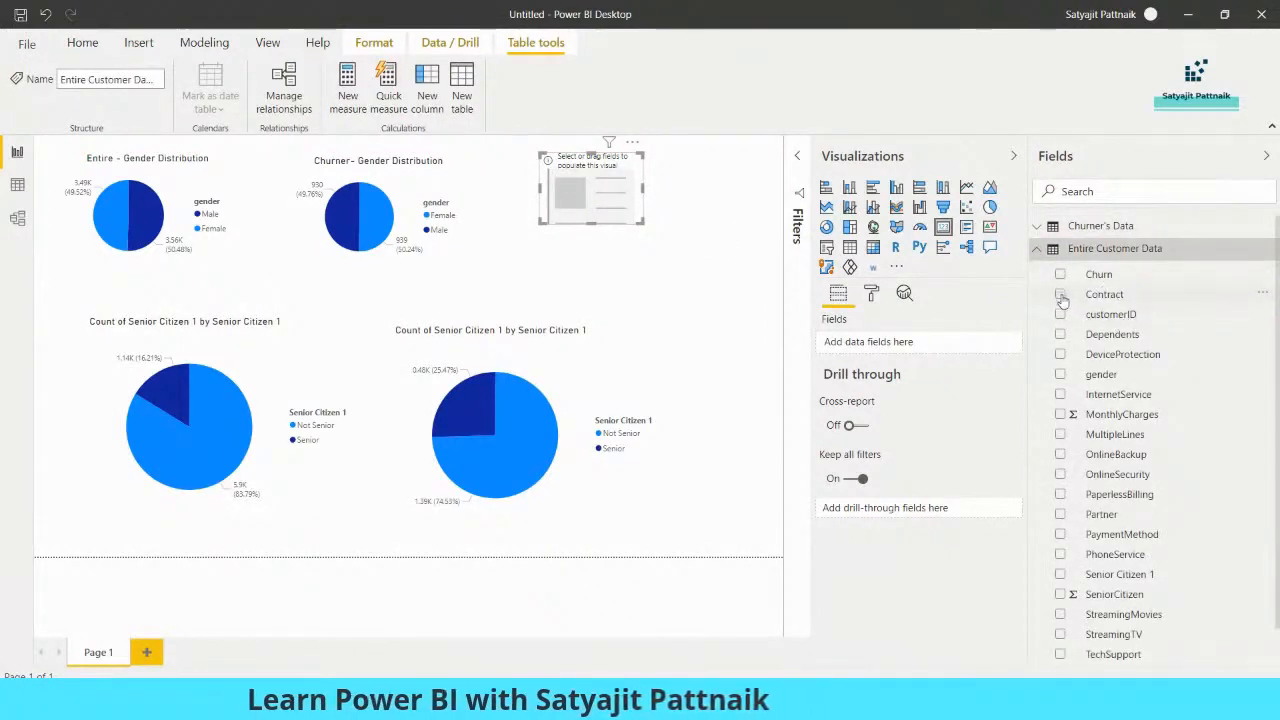
pyautogui.click(1060, 314)
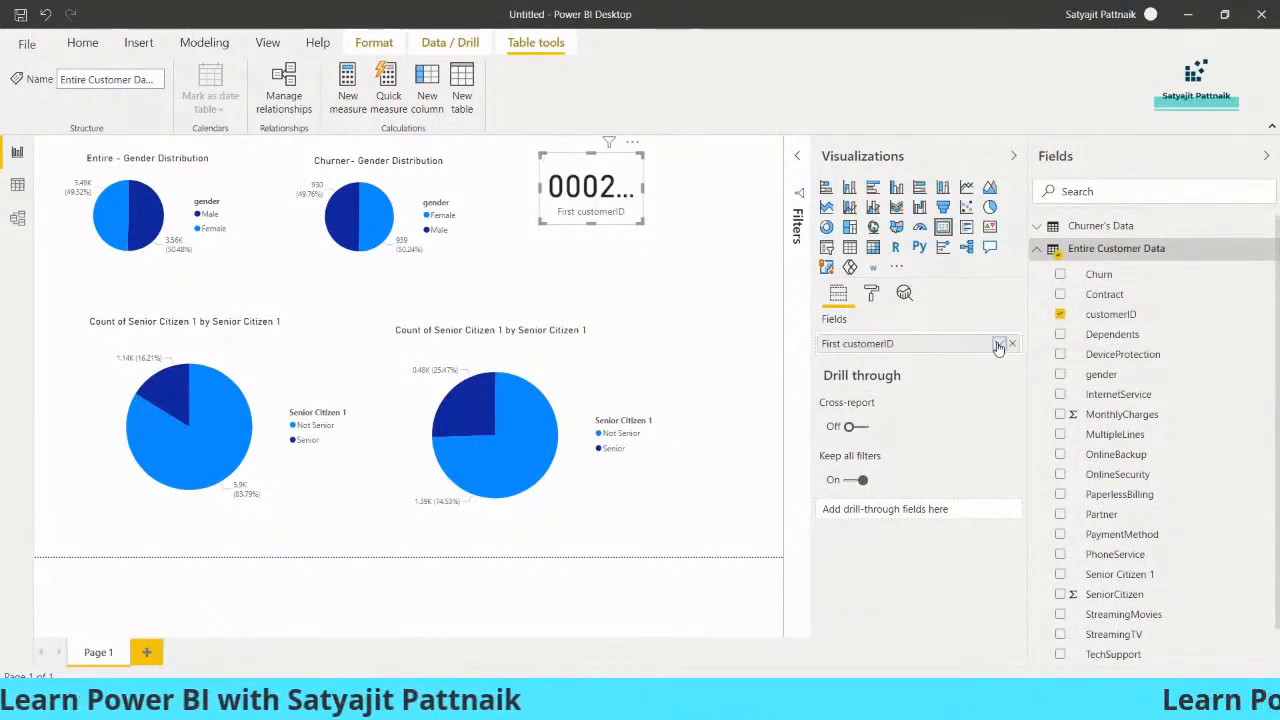
pyautogui.click(999, 343)
pyautogui.click(1034, 462)
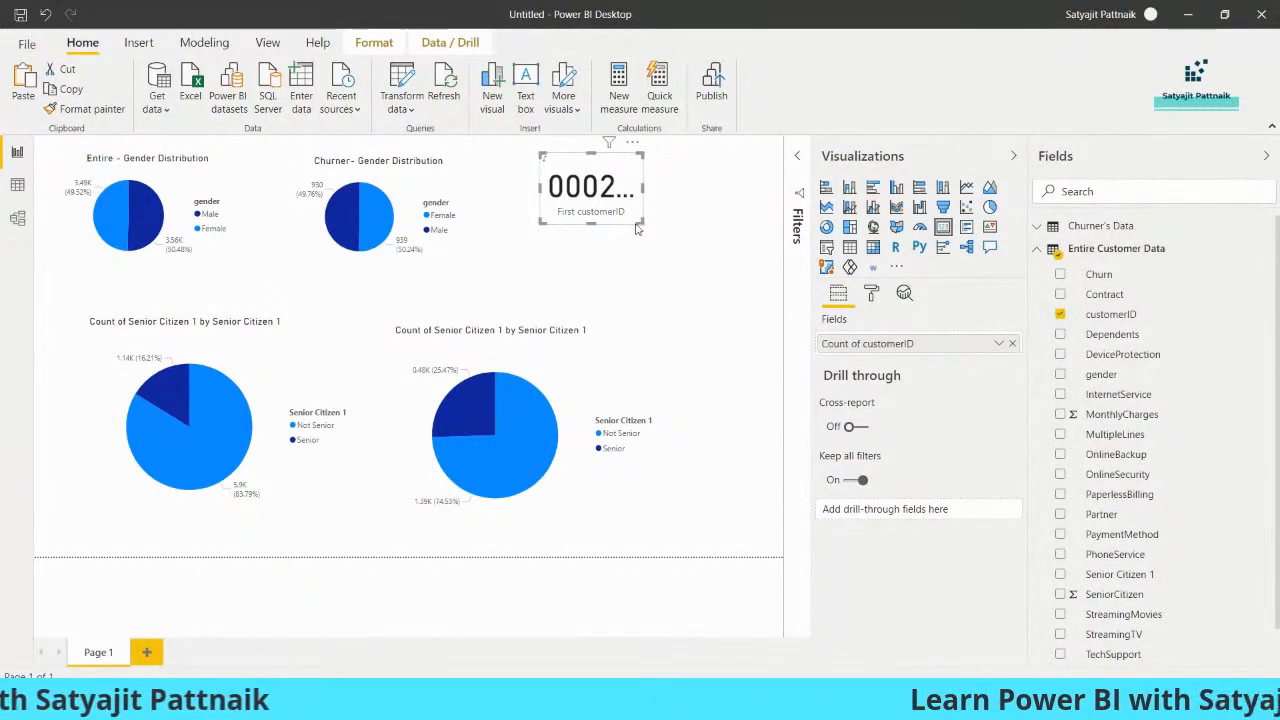
pyautogui.moveTo(643, 223); pyautogui.dragTo(525, 210)
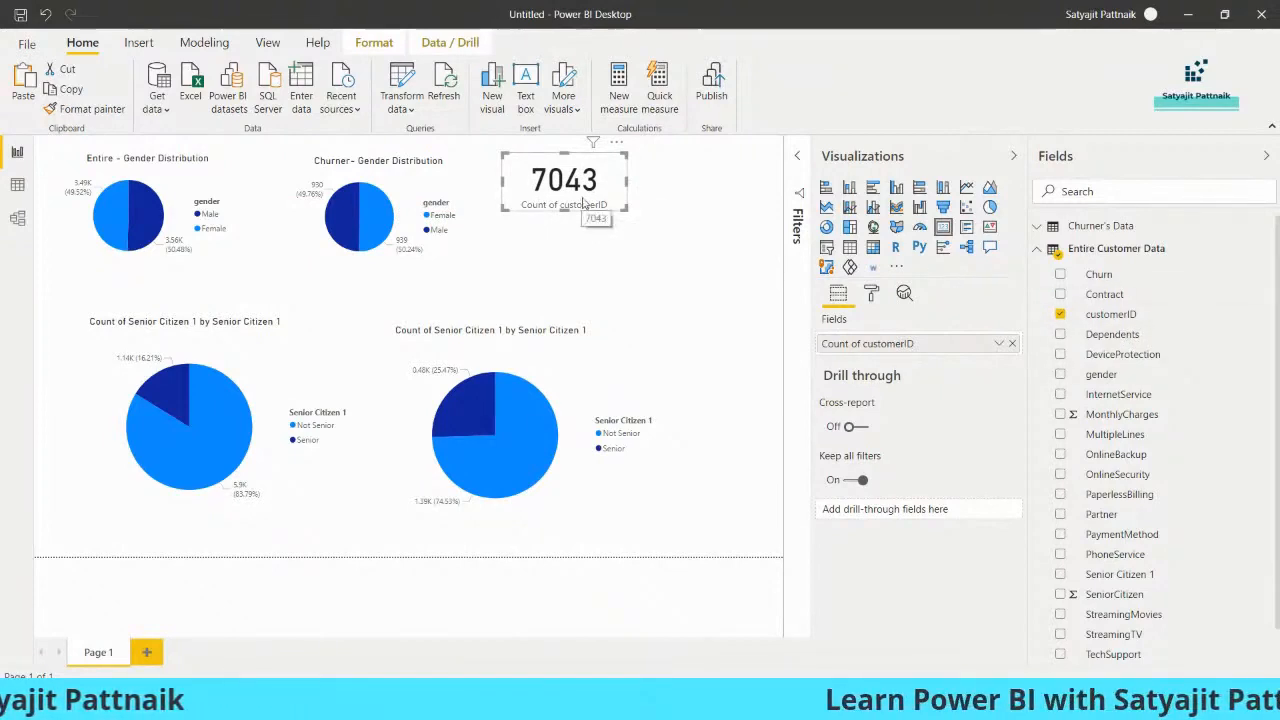
pyautogui.moveTo(585, 205); pyautogui.dragTo(577, 204)
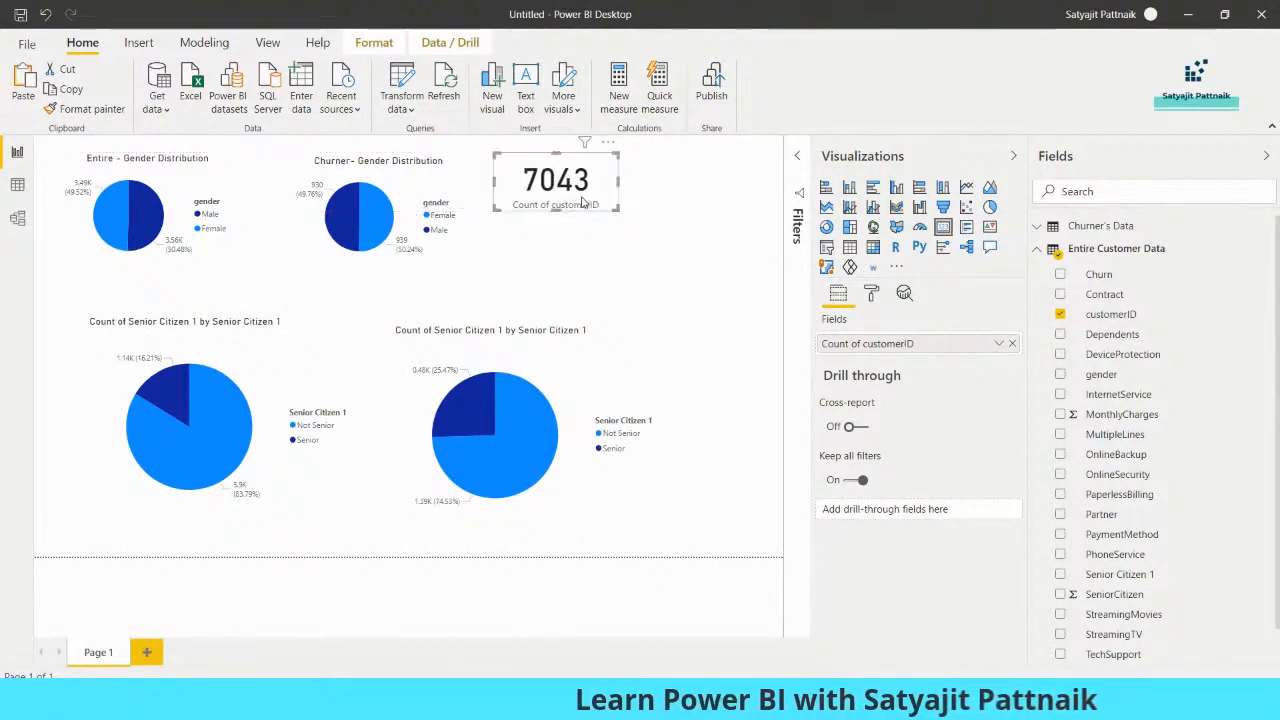
# Duplicate the customerID count card and place the copy to the right of the original
pyautogui.hotkey('ctrl', 'c')
pyautogui.hotkey('ctrl', 'v')
pyautogui.moveTo(580, 200); pyautogui.dragTo(703, 209)
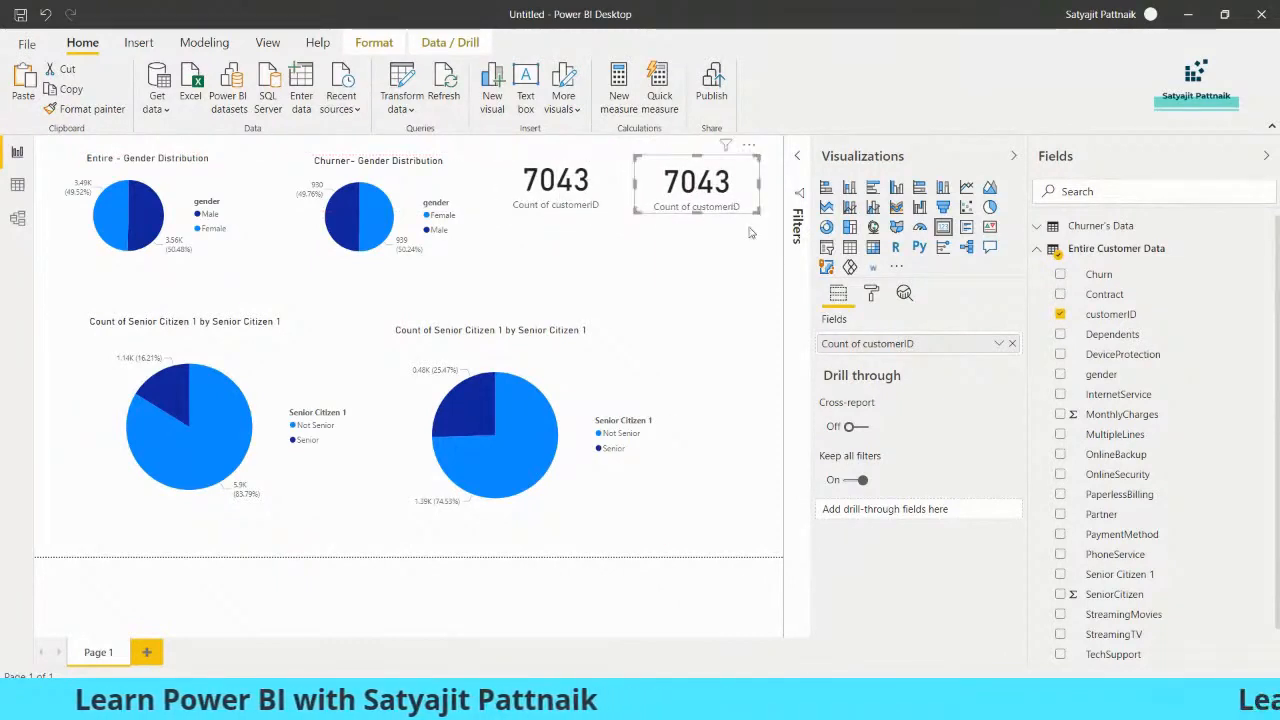
# Replace the copied card's field with the count of Contract from Churner's Data
pyautogui.click(1060, 314)
pyautogui.click(1118, 228)
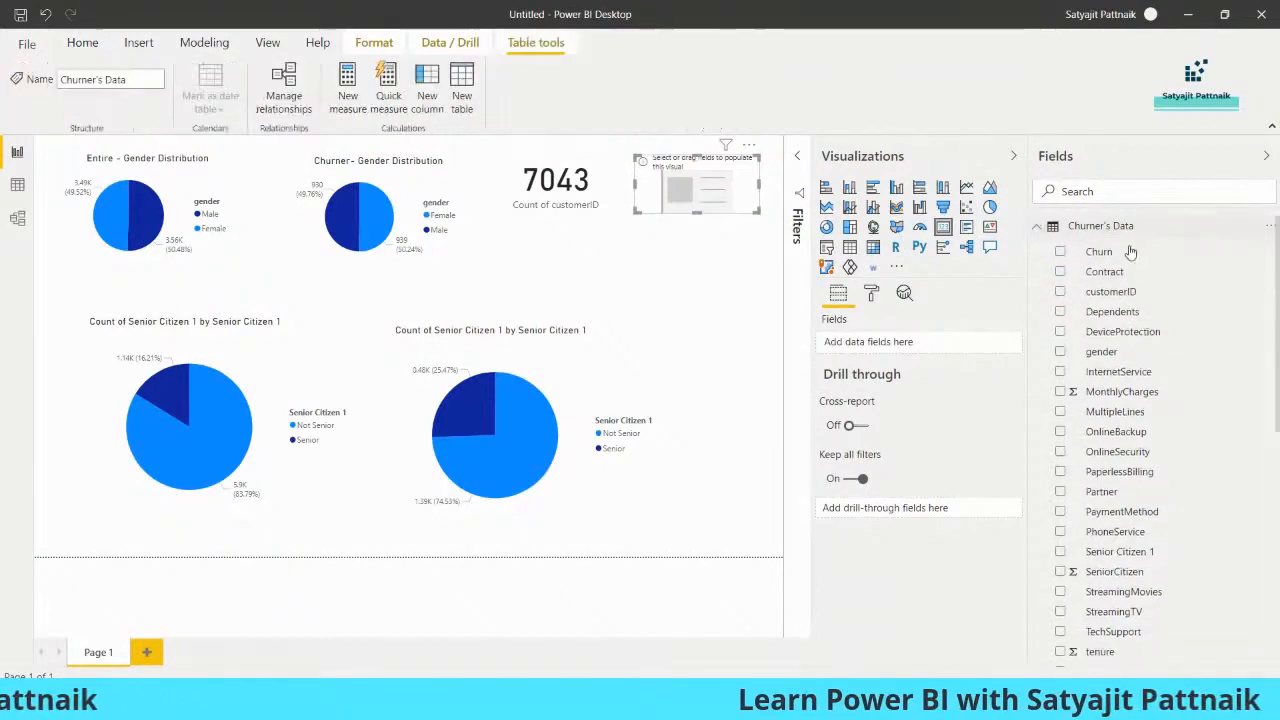
pyautogui.click(1060, 272)
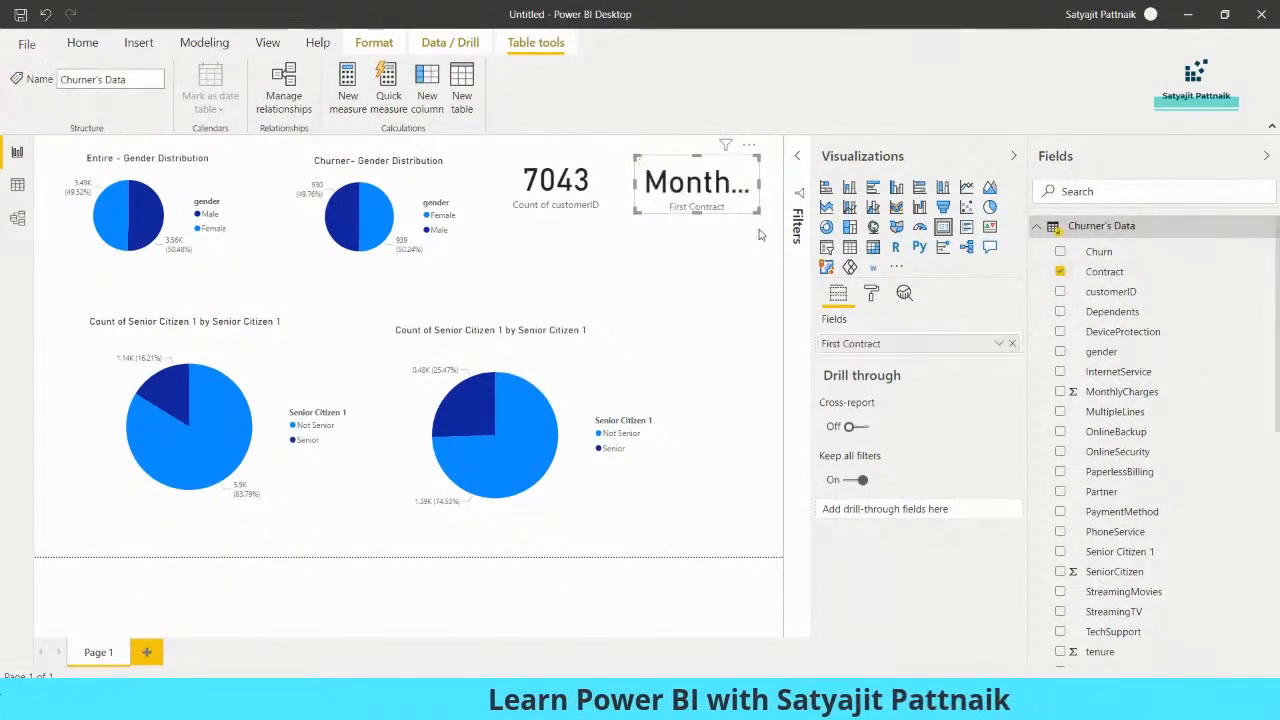
pyautogui.click(998, 347)
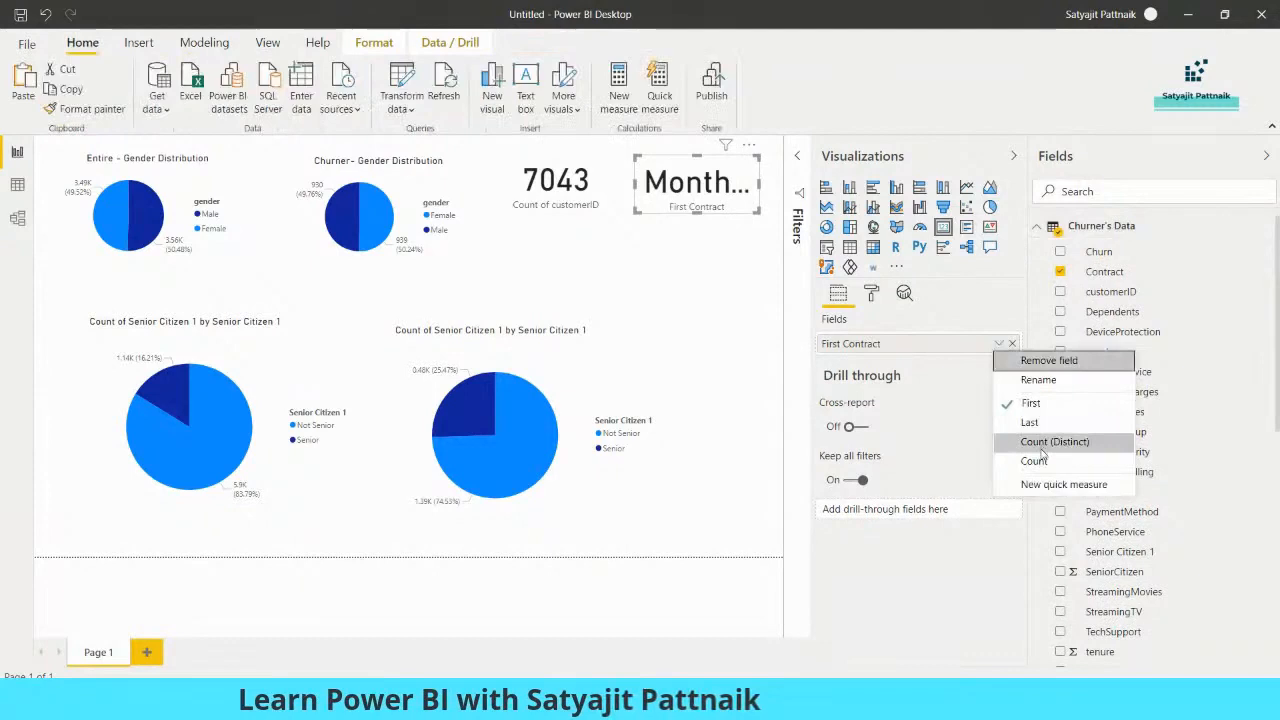
pyautogui.click(697, 276)
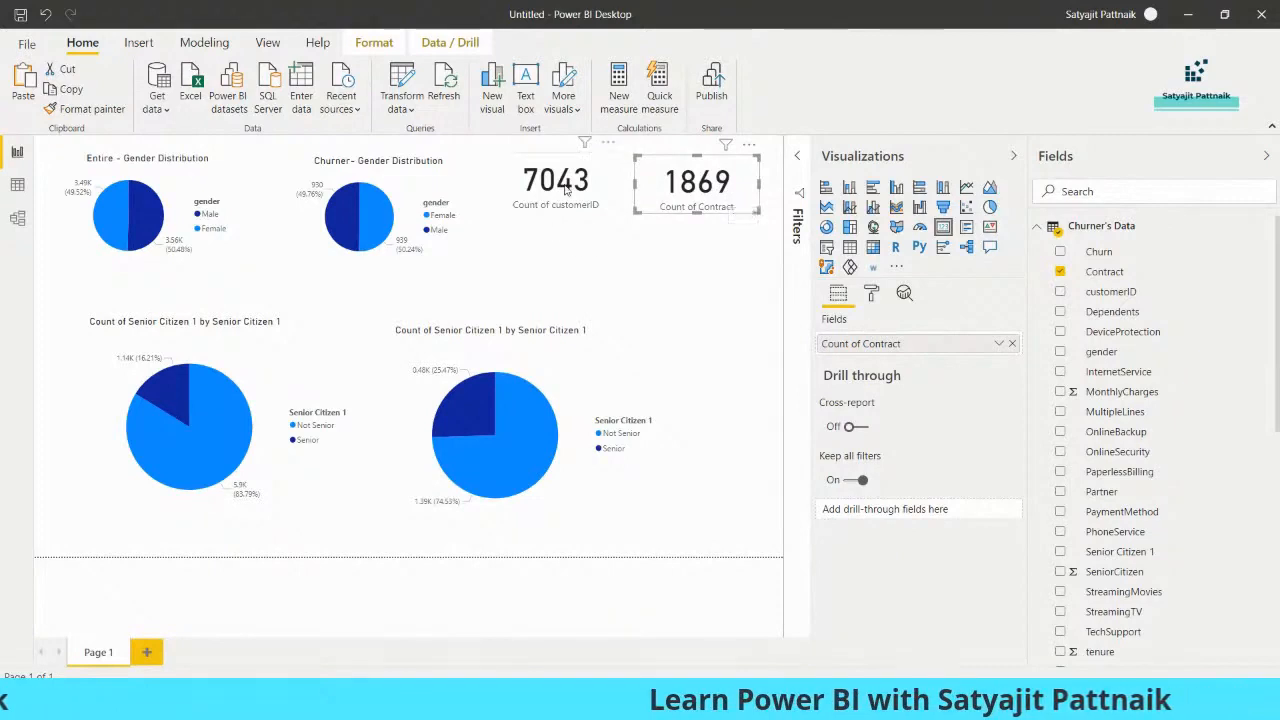
# Switch to Calculator and work out the overall churn rate as 1869 ÷ 7043, and close Calculator
pyautogui.press('super+r')
pyautogui.write('calc')
pyautogui.press('Return')
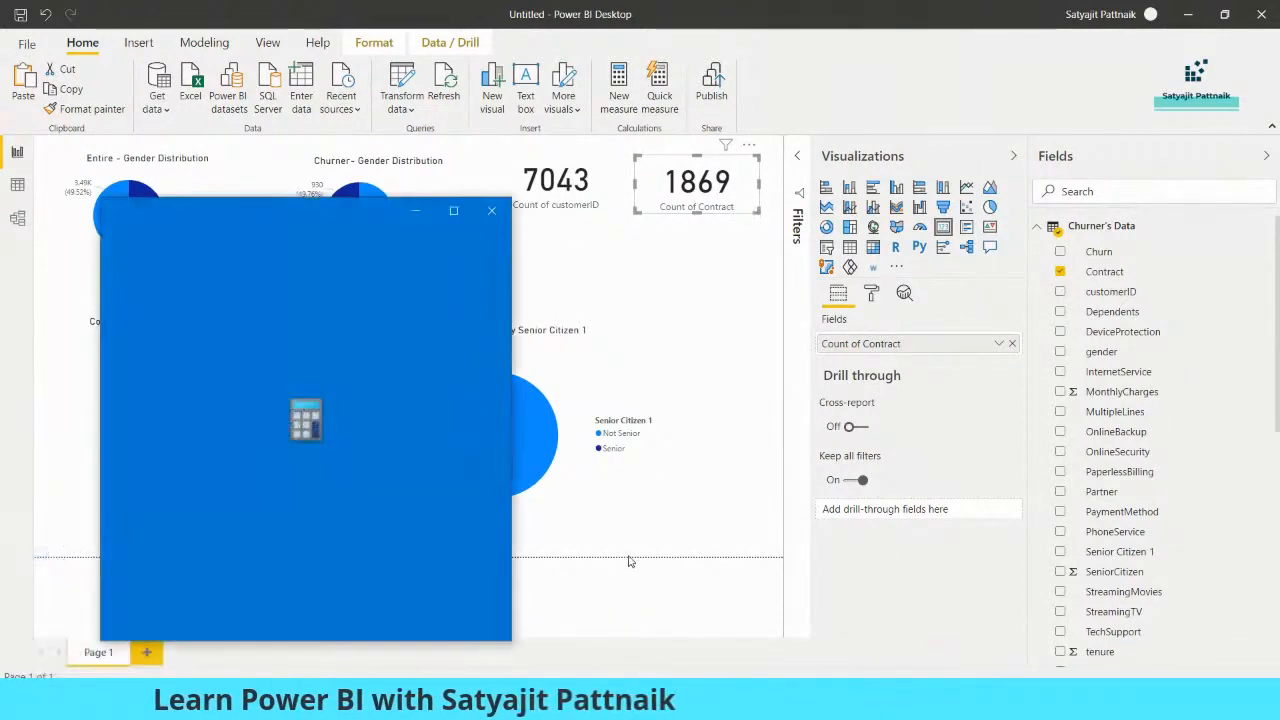
pyautogui.write('1869/70')
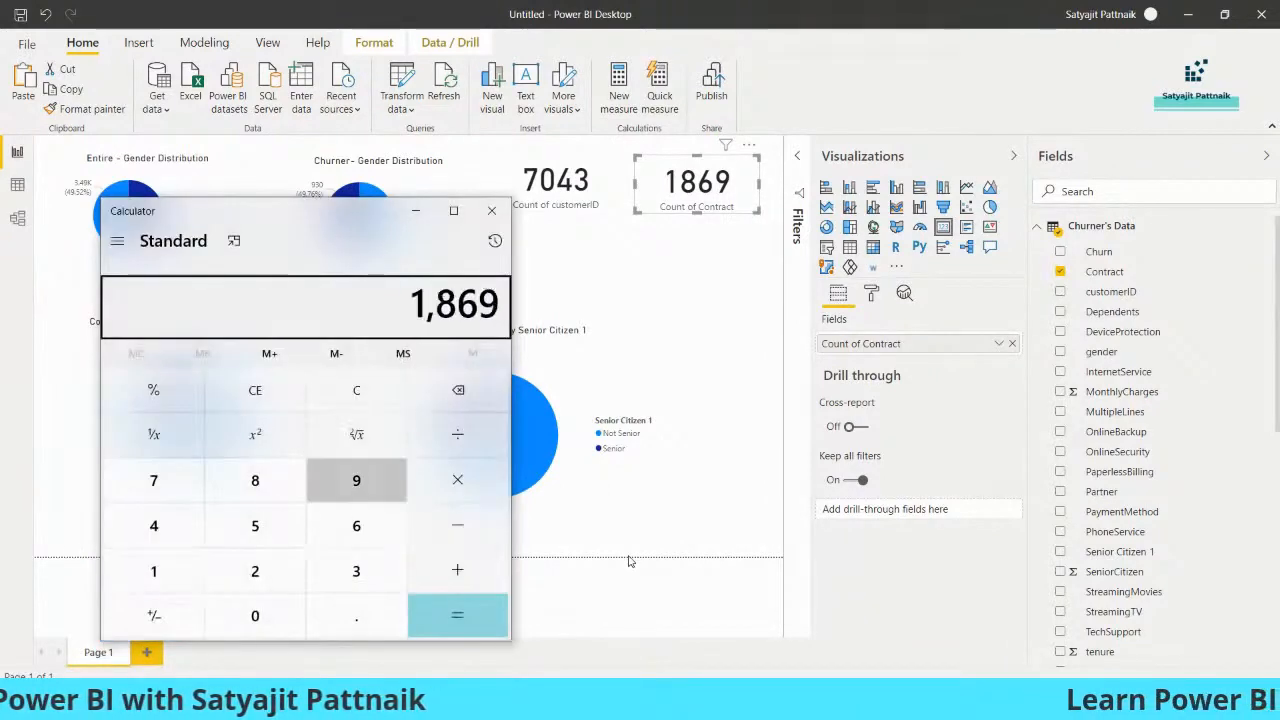
pyautogui.write('43')
pyautogui.press('Return')
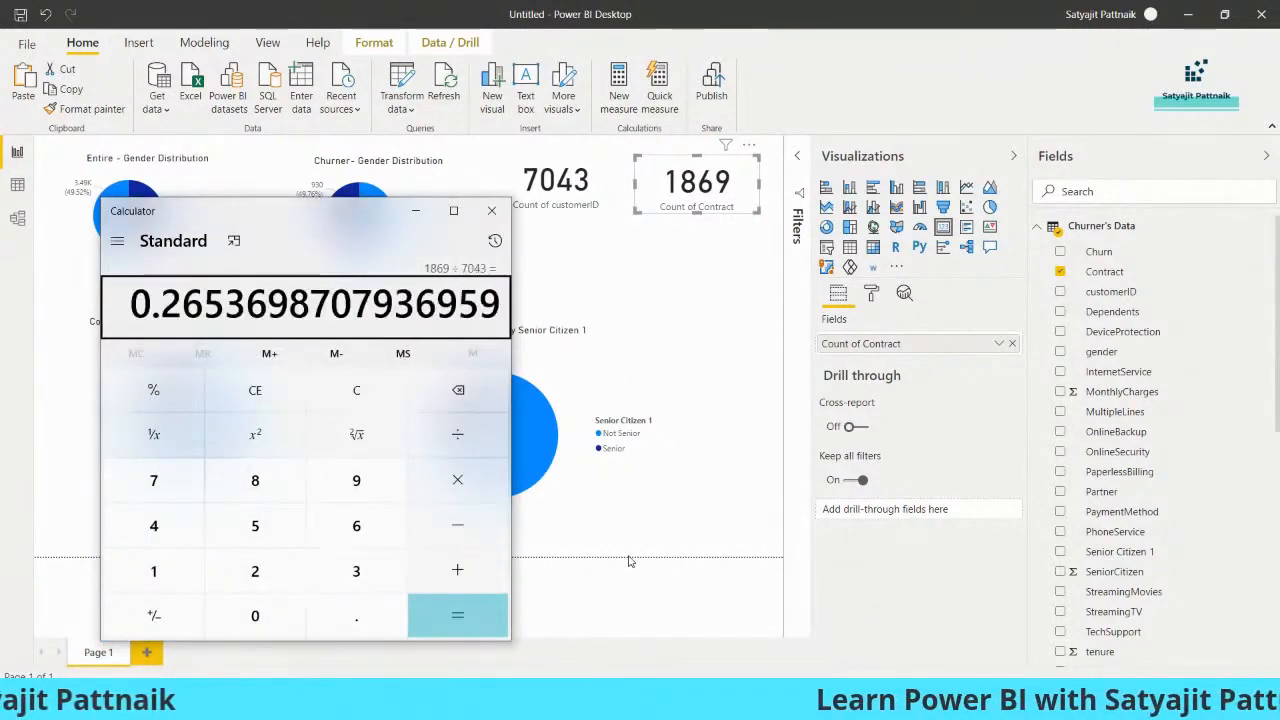
pyautogui.click(491, 211)
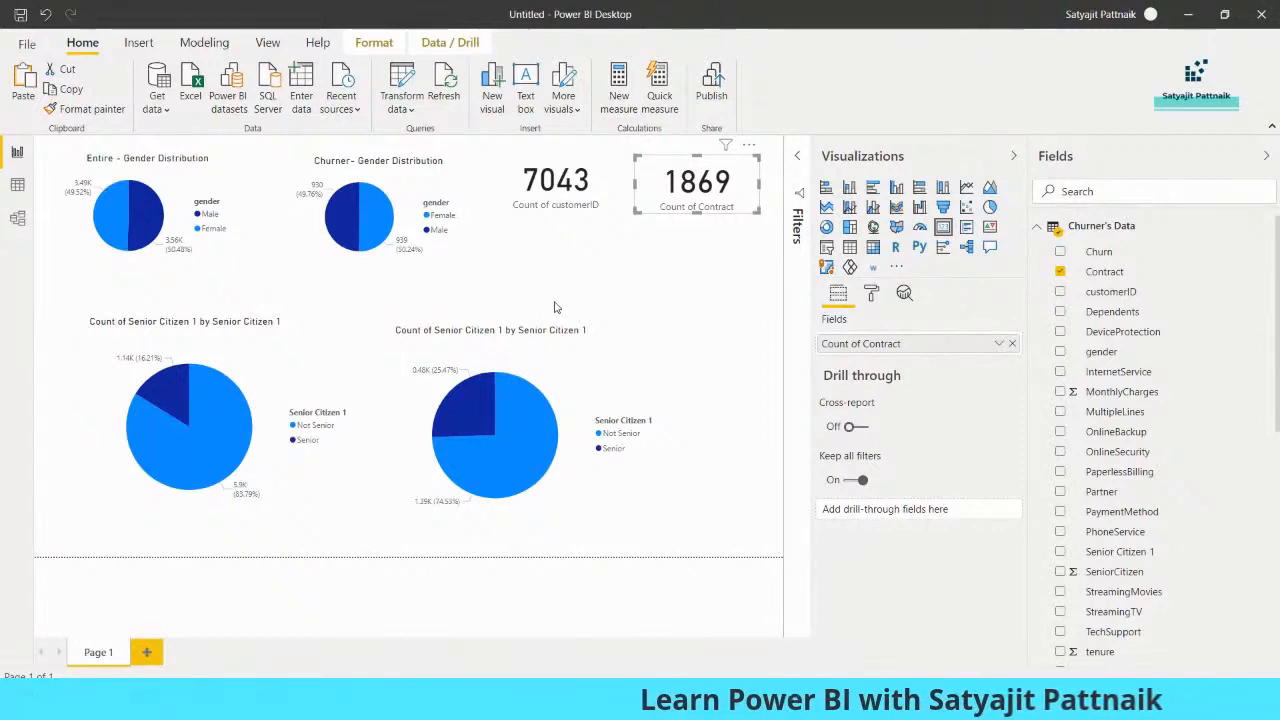
# Compare the Senior slices of both senior-citizen pie charts by highlighting the churner chart's slice, and clear the highlight
pyautogui.click(165, 401)
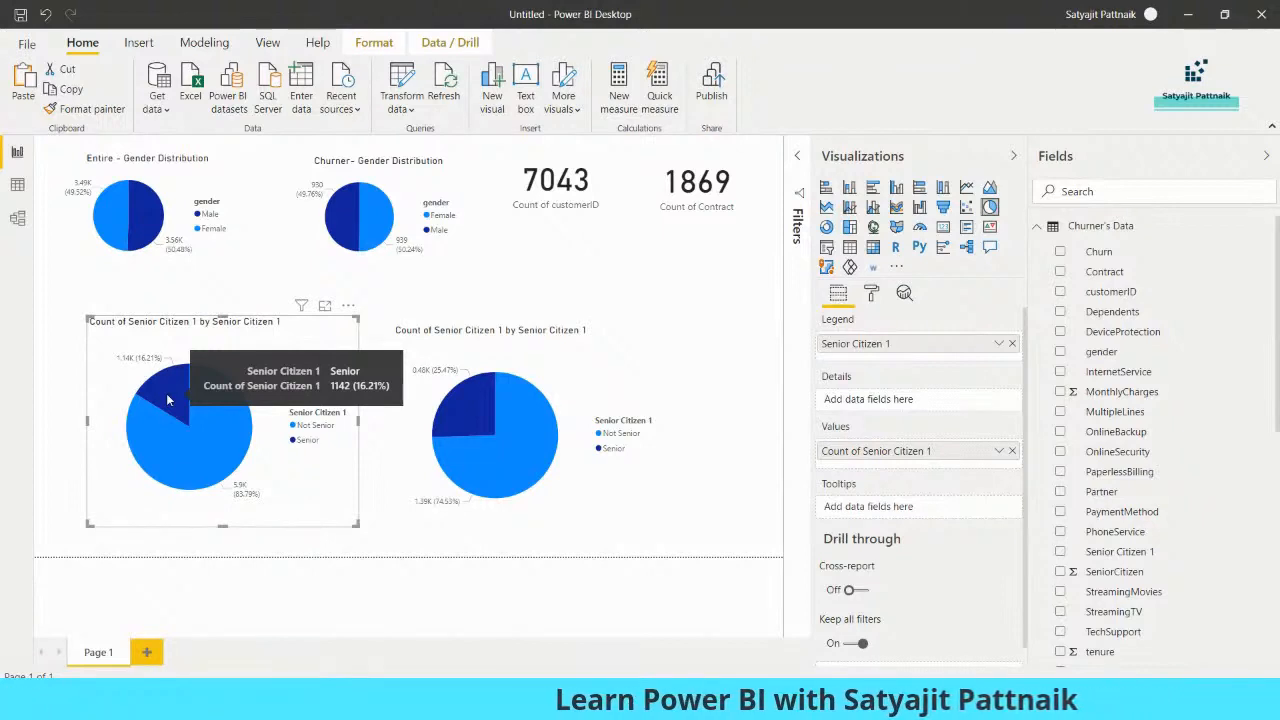
pyautogui.click(463, 418)
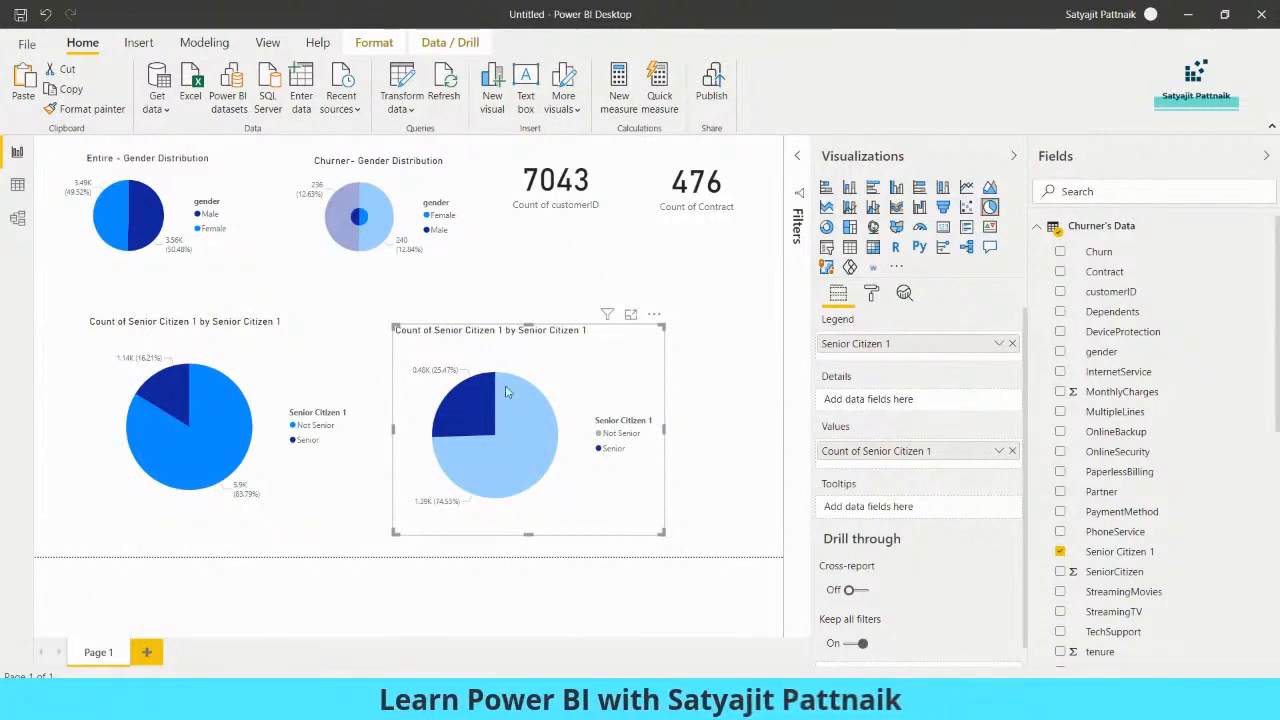
pyautogui.click(537, 376)
# Shrink both senior-citizen pie charts and align them side by side directly below the gender charts
pyautogui.moveTo(290, 380); pyautogui.dragTo(234, 346)
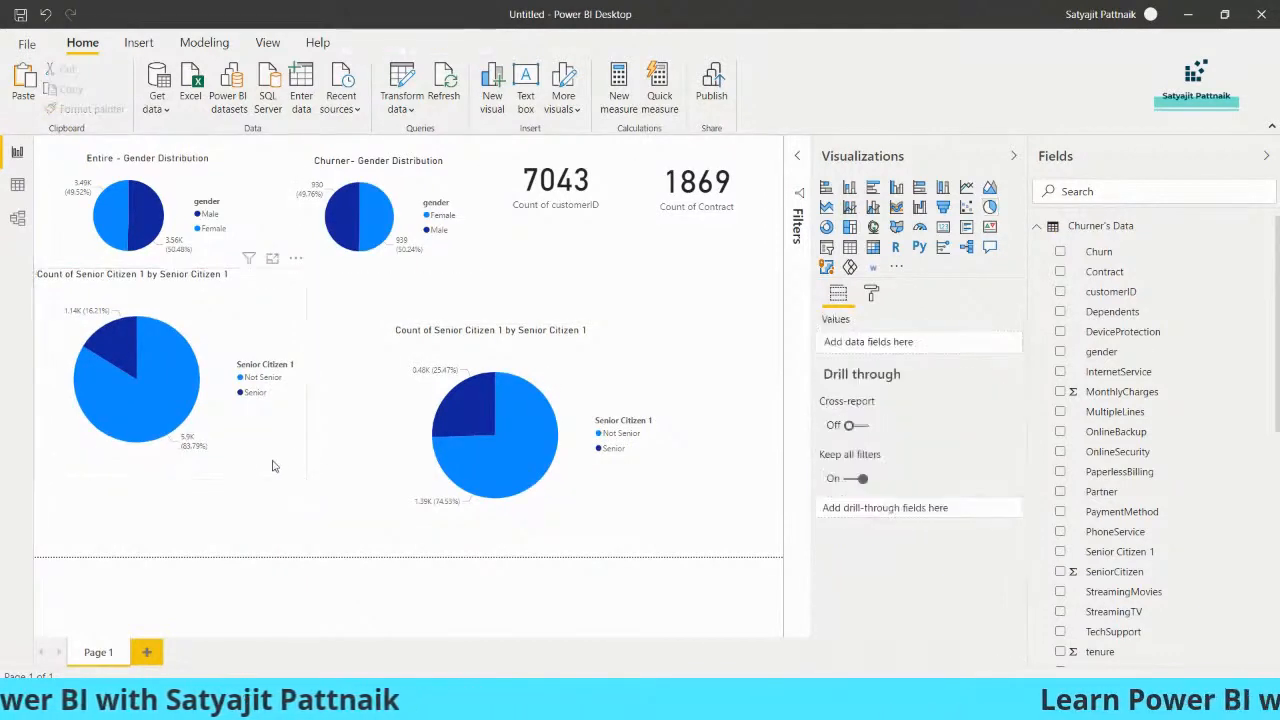
pyautogui.moveTo(305, 478); pyautogui.dragTo(230, 434)
pyautogui.moveTo(419, 421); pyautogui.dragTo(261, 366)
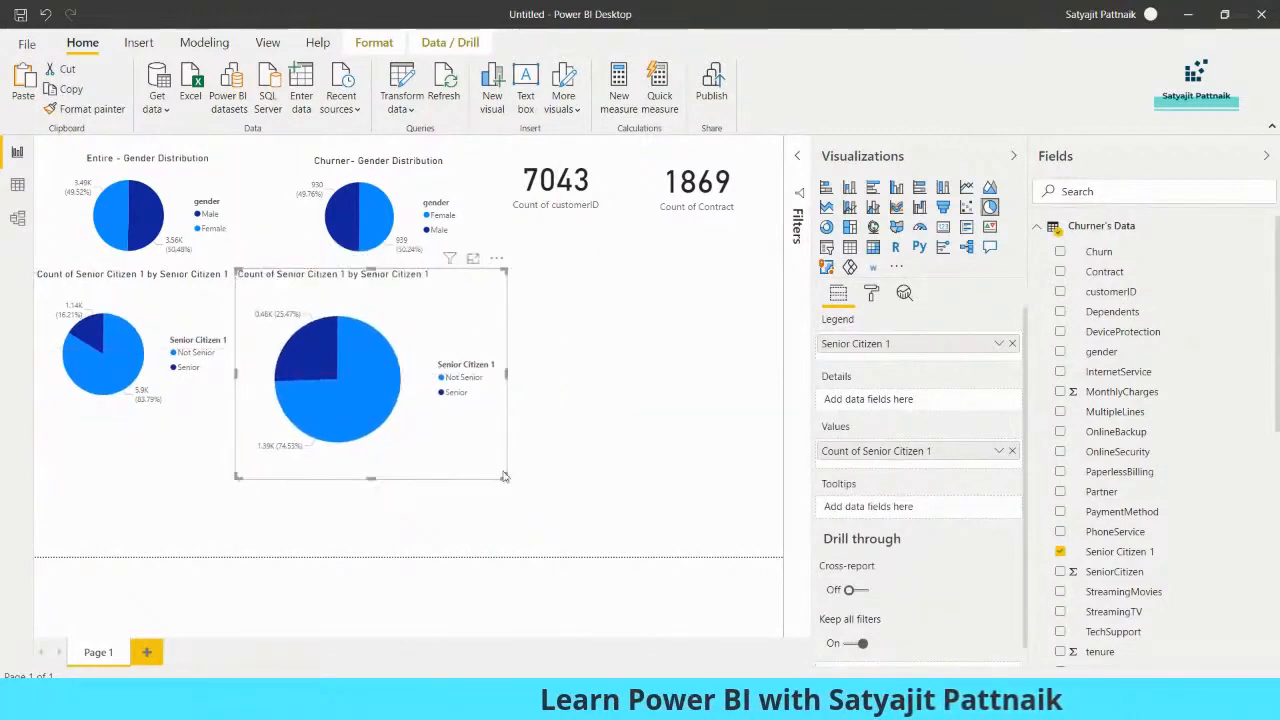
pyautogui.moveTo(502, 477); pyautogui.dragTo(428, 410)
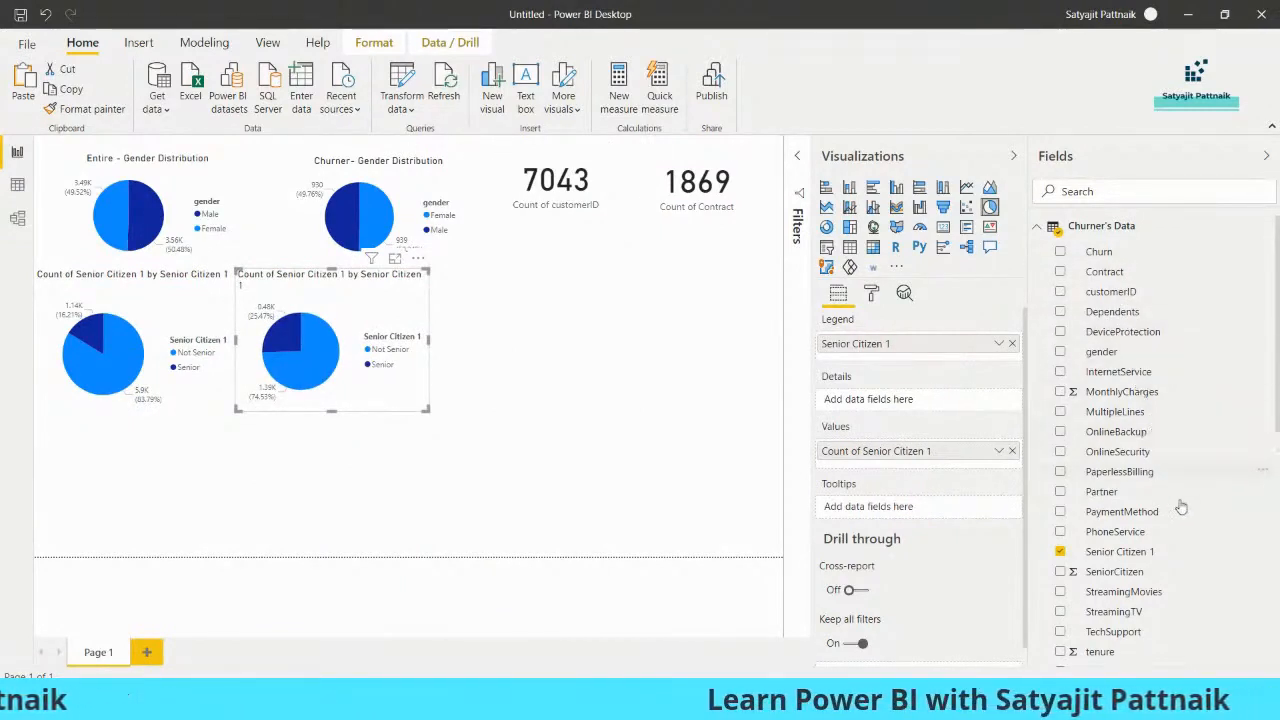
# Add a new empty donut chart below the two senior-citizen pie charts
pyautogui.scroll(-3, 1180, 511)
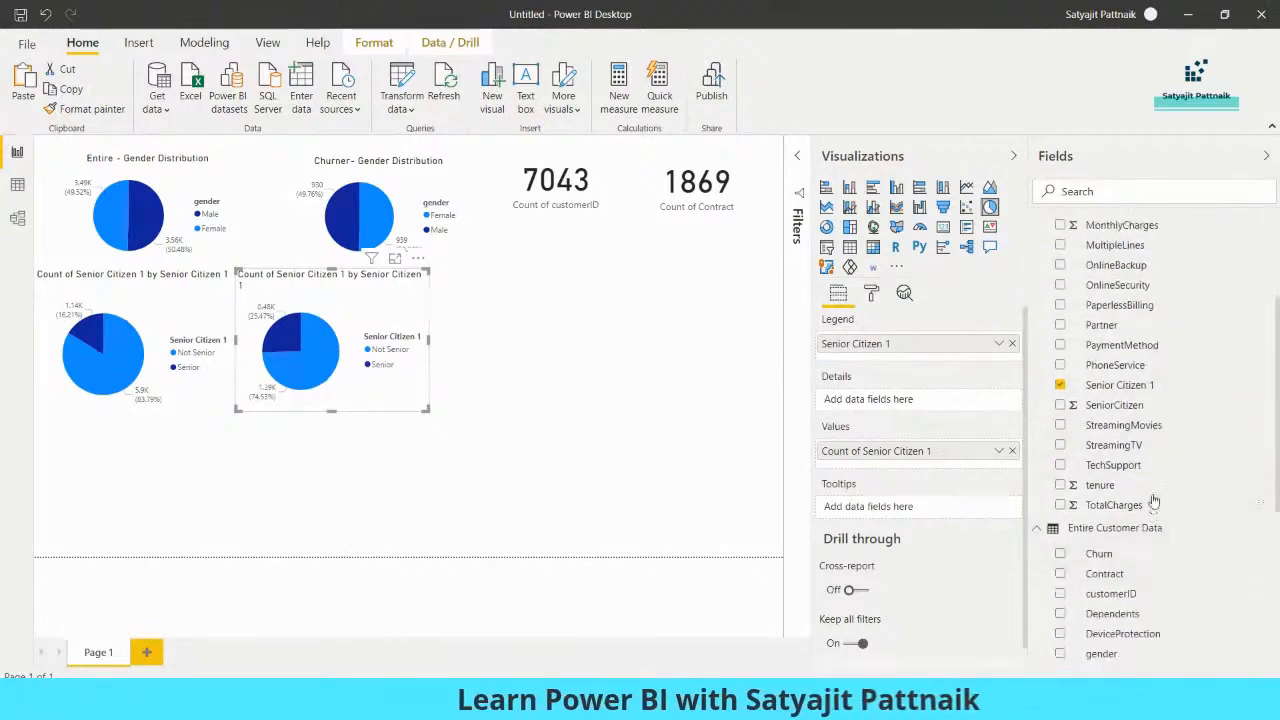
pyautogui.scroll(-5, 1162, 472)
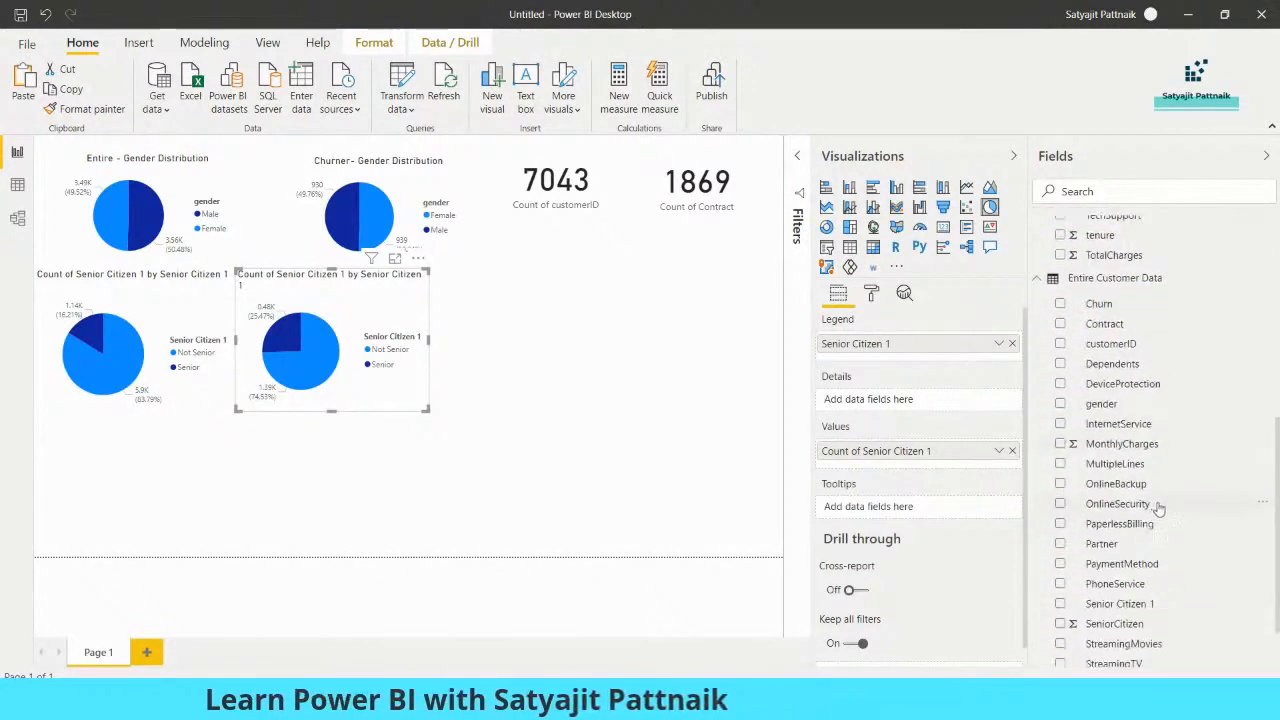
pyautogui.scroll(-2, 1180, 530)
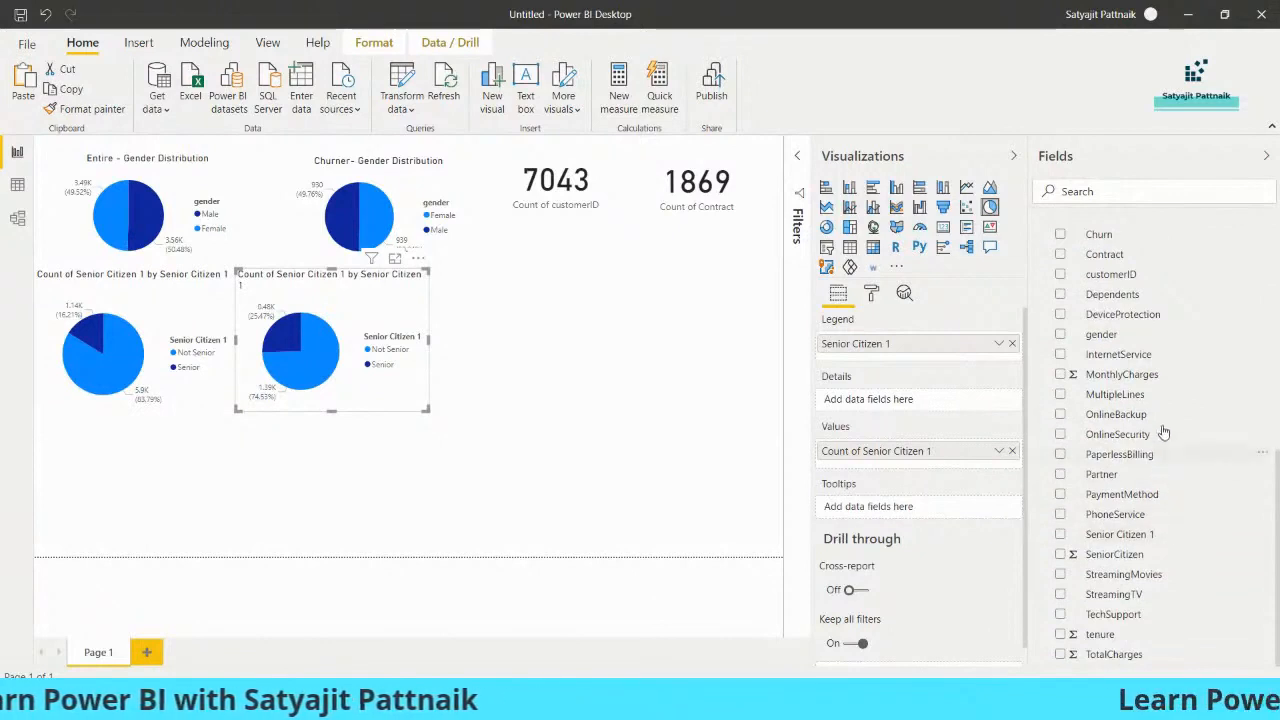
pyautogui.click(674, 374)
pyautogui.click(989, 206)
pyautogui.moveTo(483, 375); pyautogui.dragTo(348, 413)
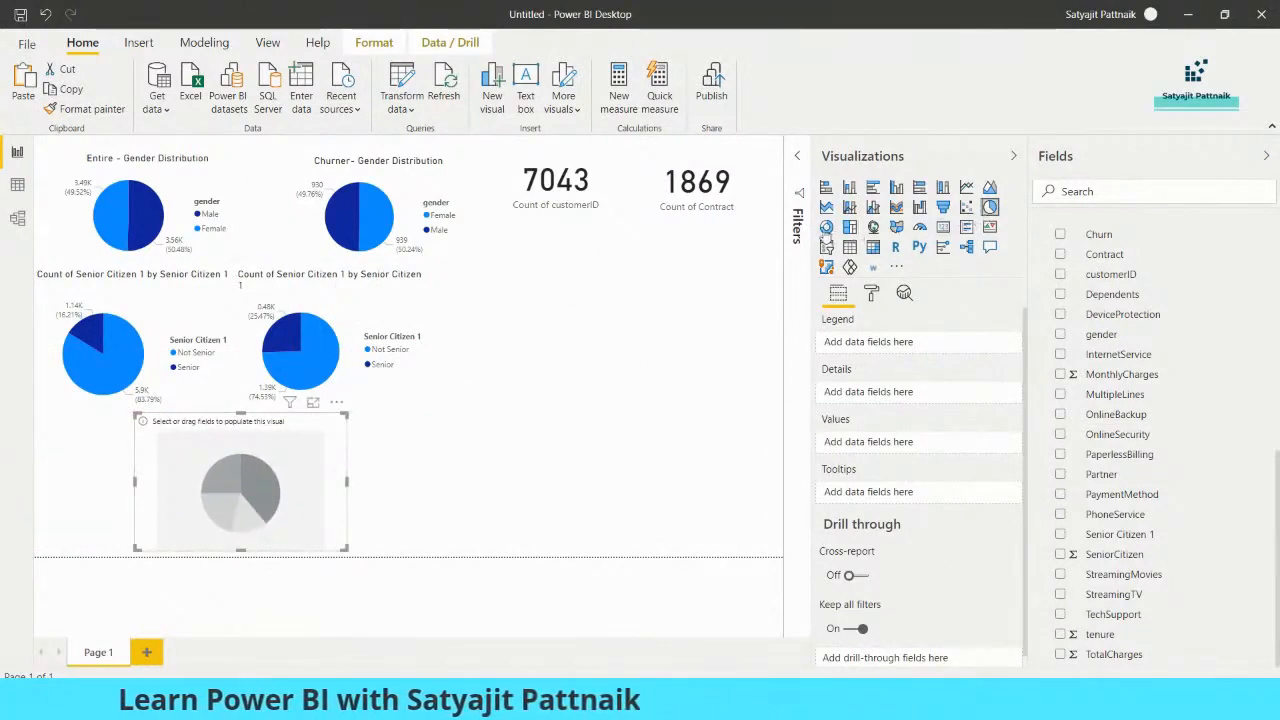
pyautogui.click(826, 227)
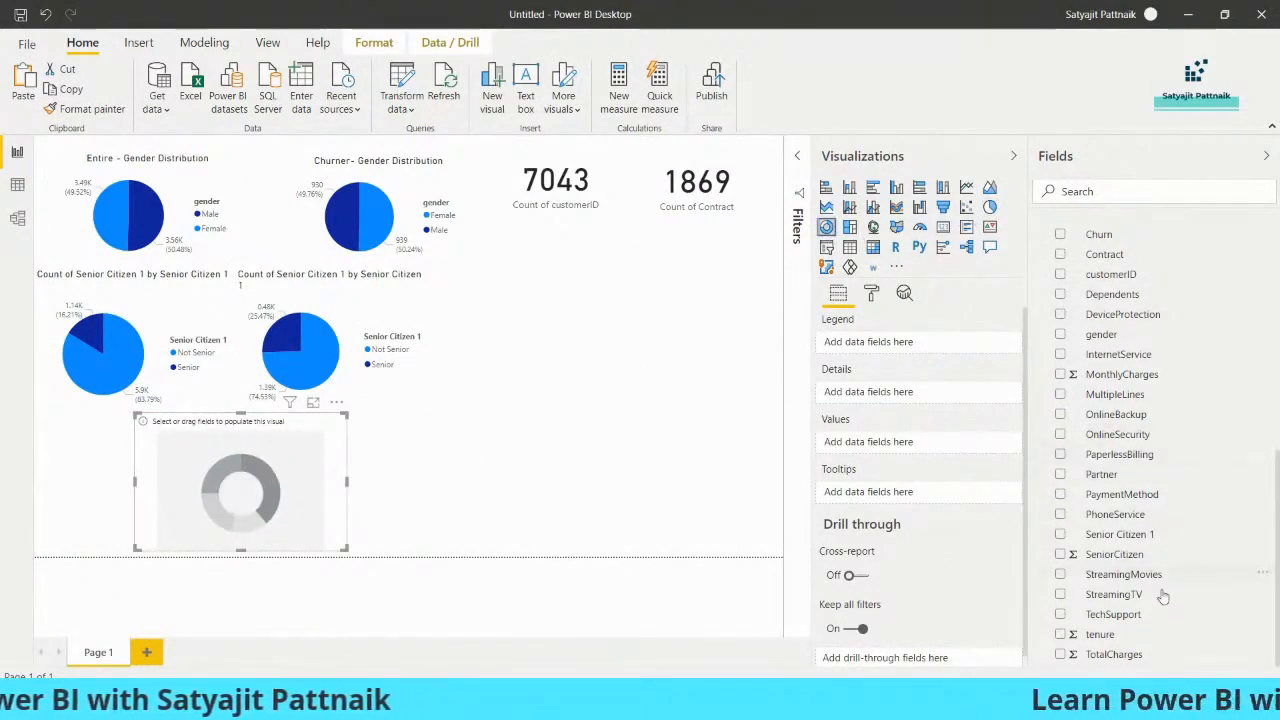
# Fill the donut chart with the entire-customer Contract as legend and its count as values, and enlarge it over the senior-citizen pies
pyautogui.click(1062, 254)
pyautogui.moveTo(1102, 266); pyautogui.dragTo(891, 451)
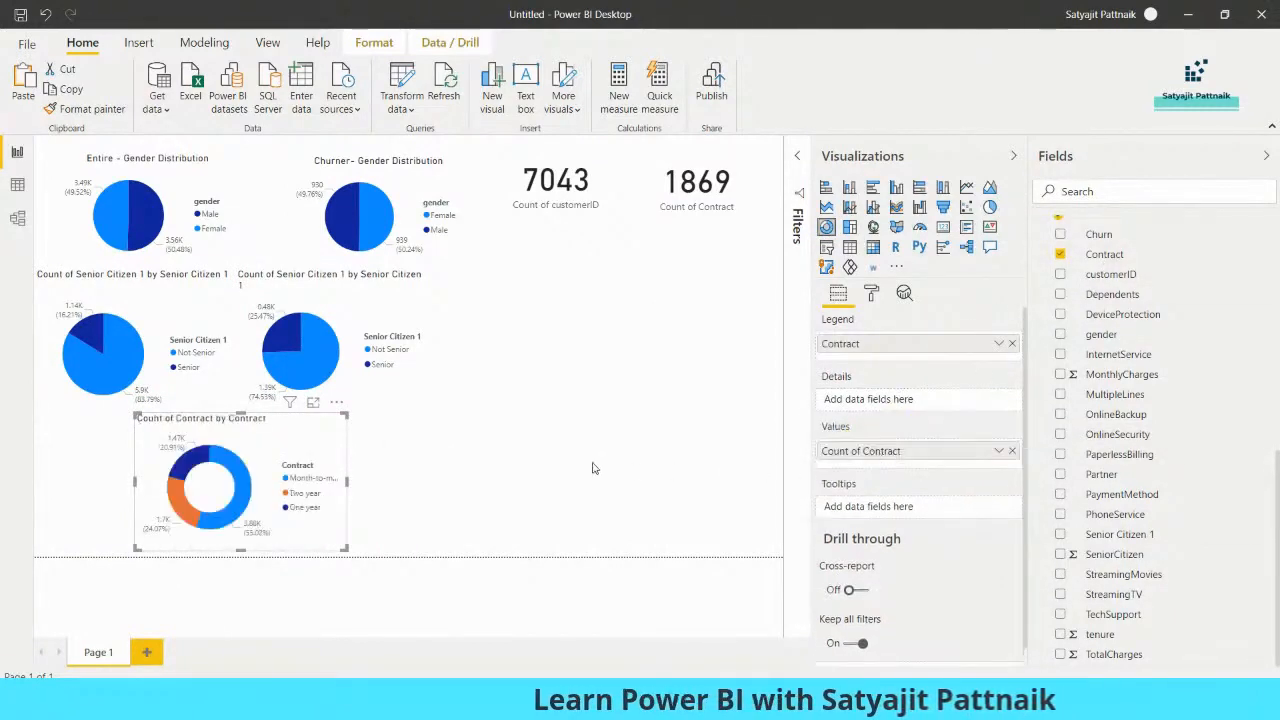
pyautogui.moveTo(344, 411); pyautogui.dragTo(360, 254)
pyautogui.moveTo(329, 307); pyautogui.dragTo(323, 331)
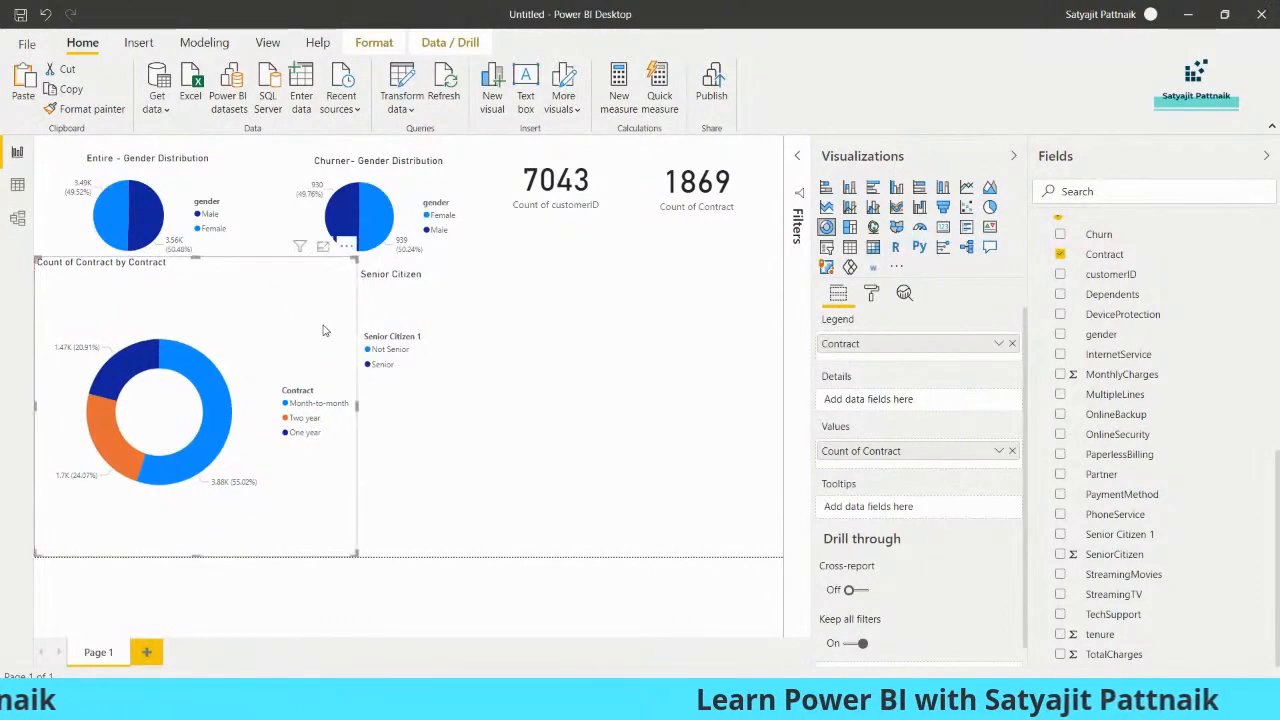
# Duplicate the contract donut chart and place the copy beside the original with a small gap between them
pyautogui.hotkey('ctrl', 'c')
pyautogui.hotkey('ctrl', 'v')
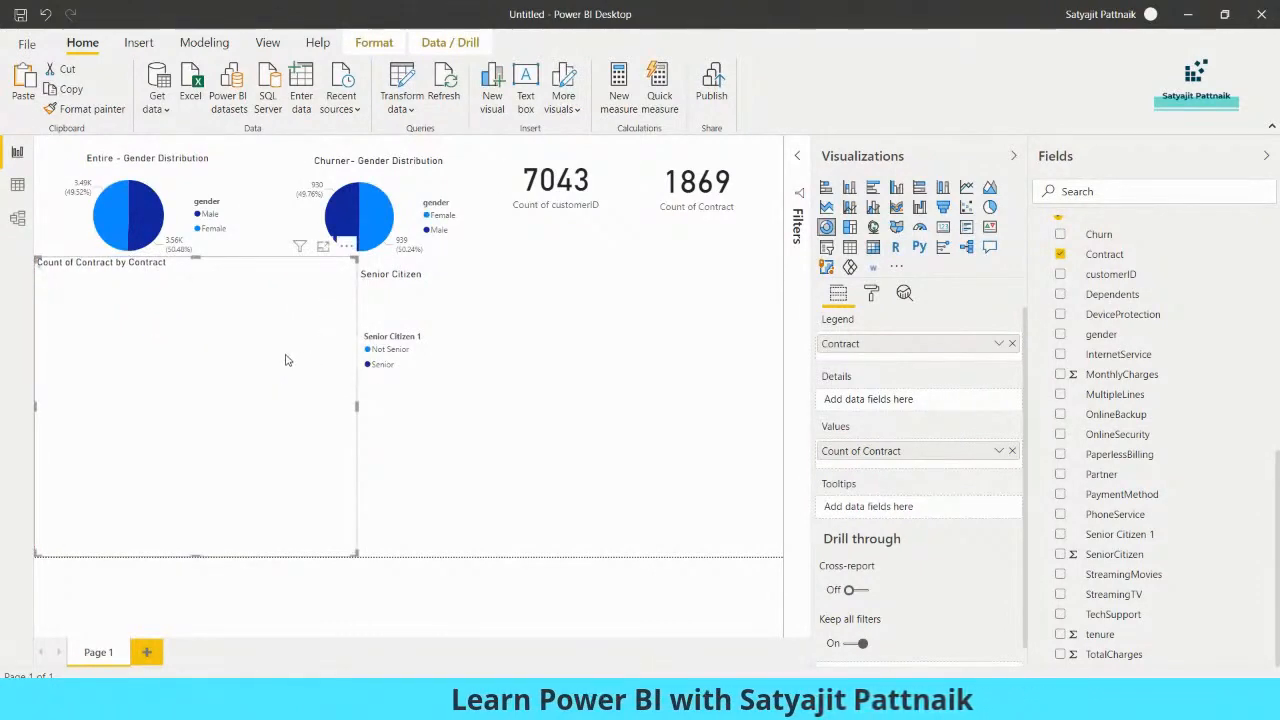
pyautogui.moveTo(277, 366); pyautogui.dragTo(616, 373)
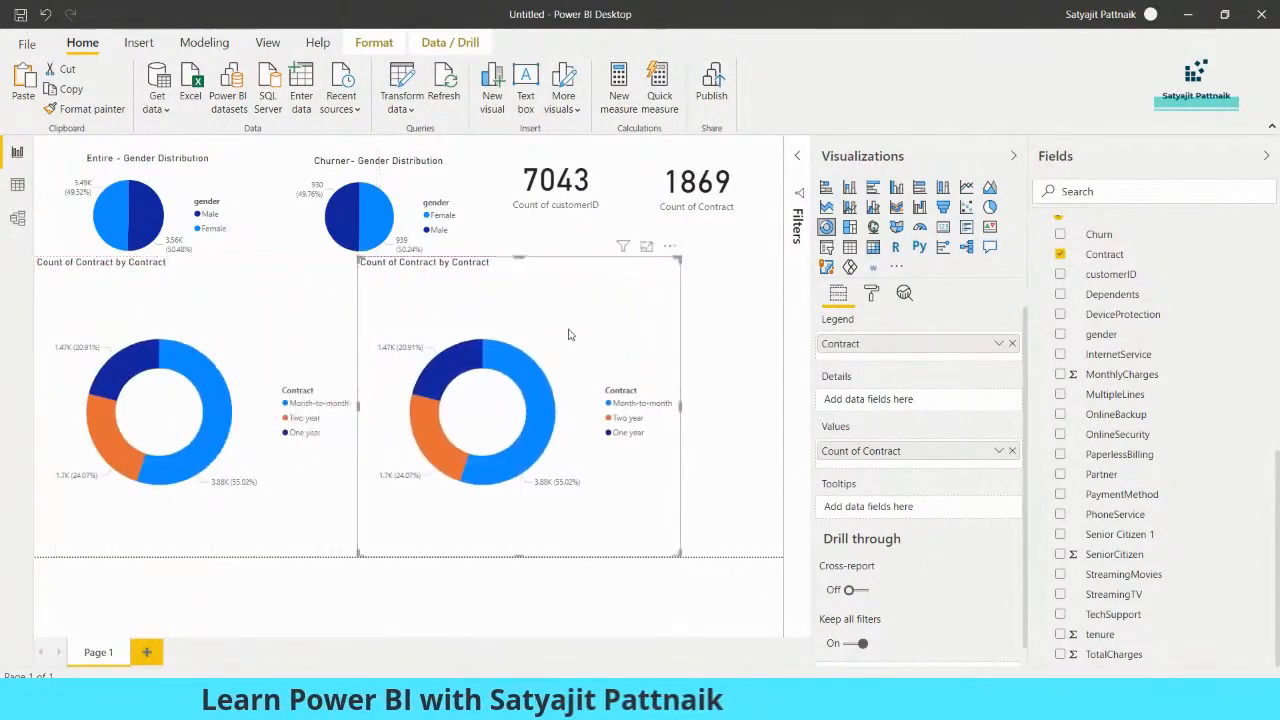
pyautogui.click(300, 343)
pyautogui.moveTo(631, 339); pyautogui.dragTo(640, 339)
# Replace the copied donut's Contract field with Contract from Churner's Data as legend and its count as values
pyautogui.scroll(6, 1214, 303)
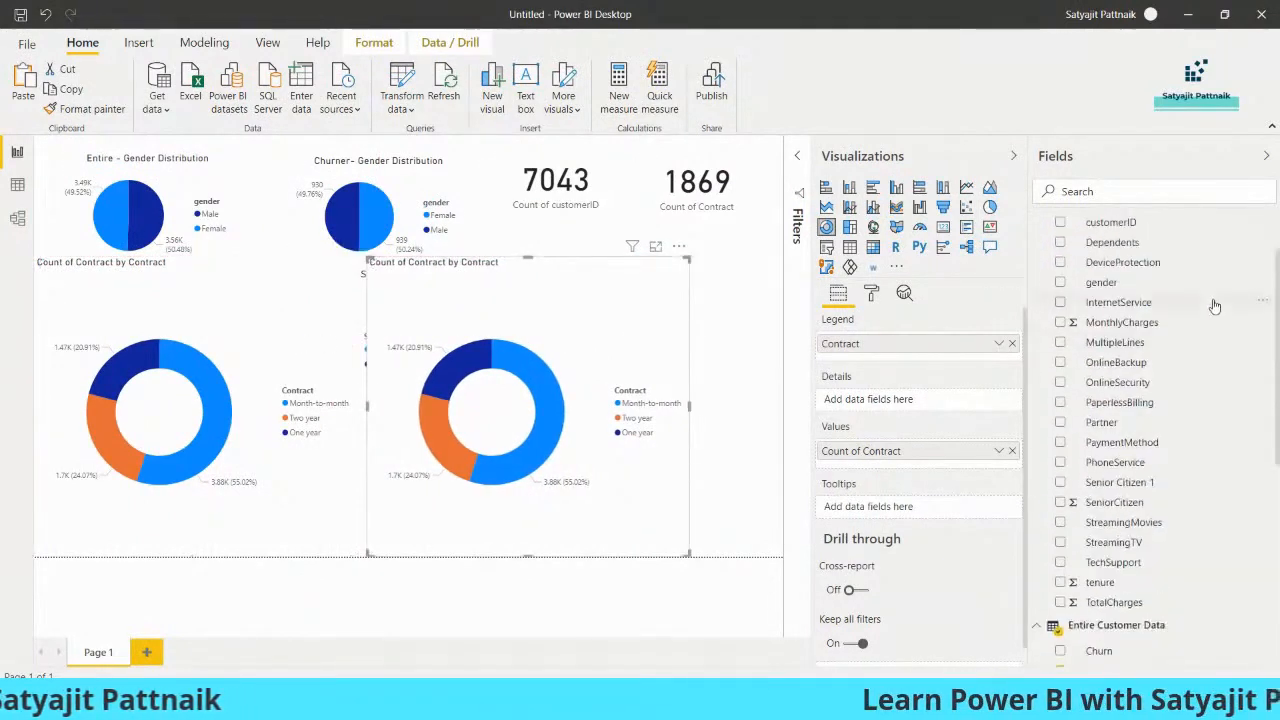
pyautogui.scroll(-3, 1166, 338)
pyautogui.click(1060, 407)
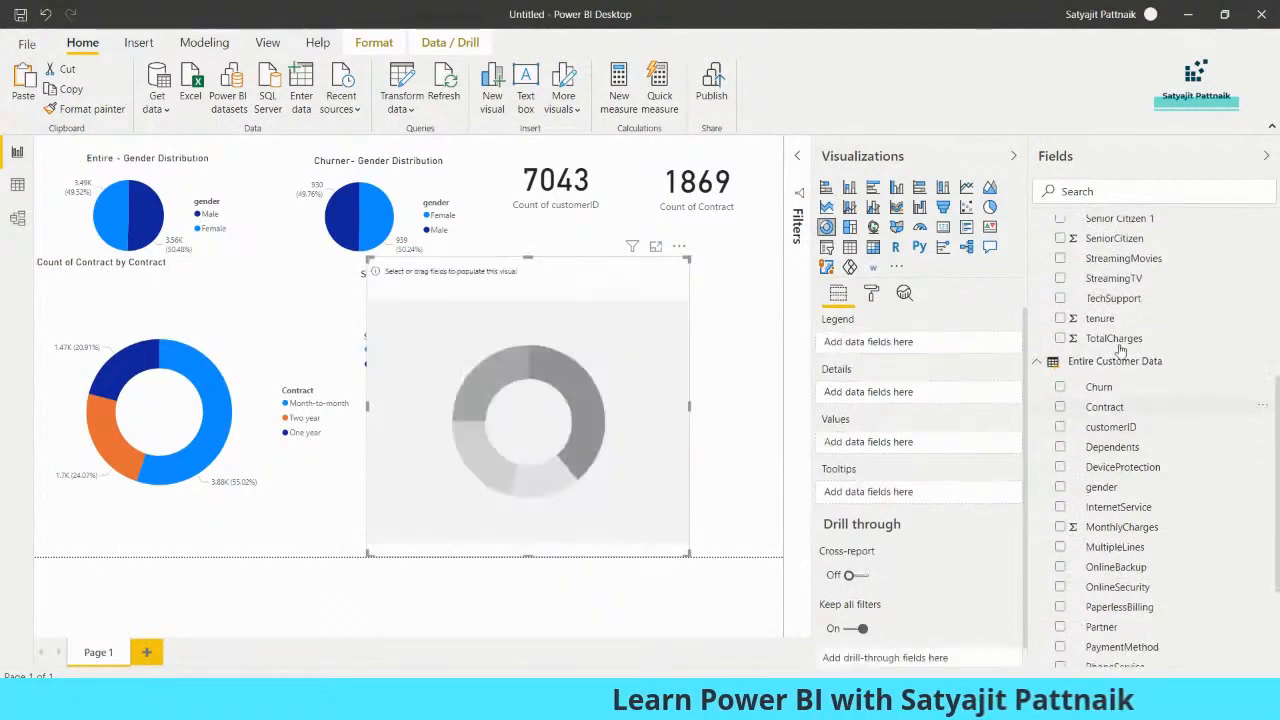
pyautogui.scroll(1, 1121, 356)
pyautogui.scroll(4, 1122, 366)
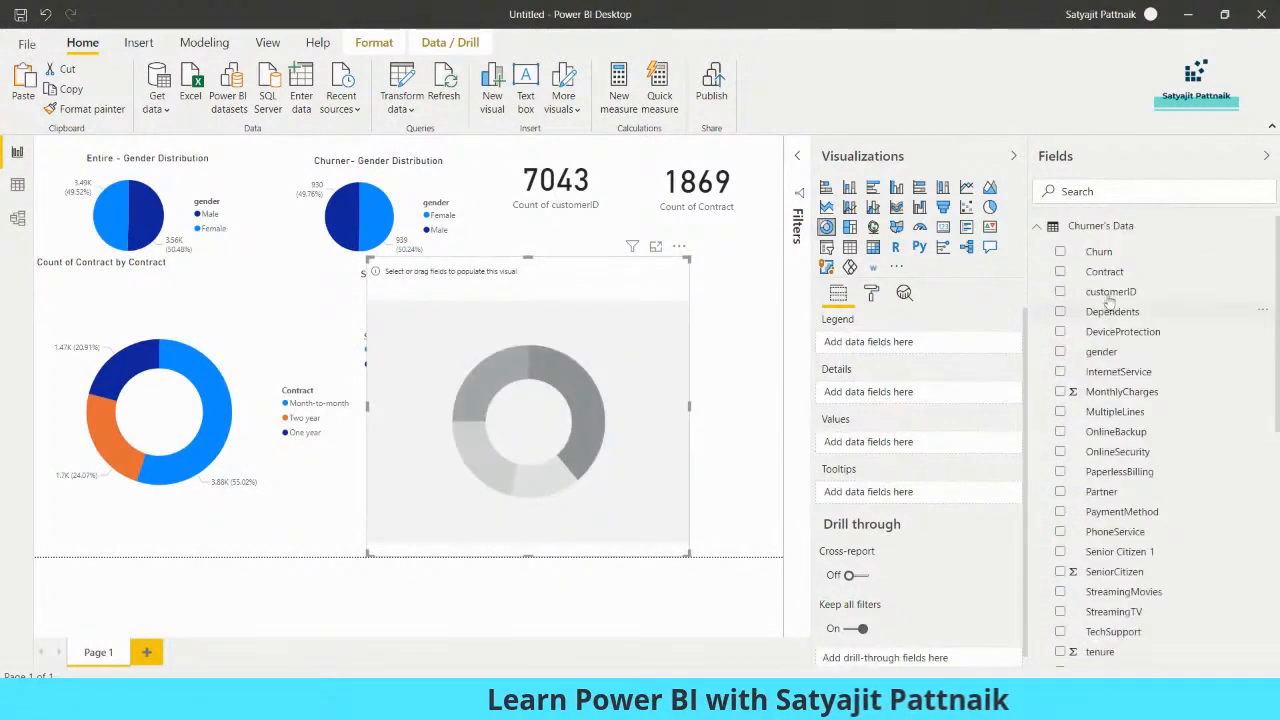
pyautogui.click(1060, 272)
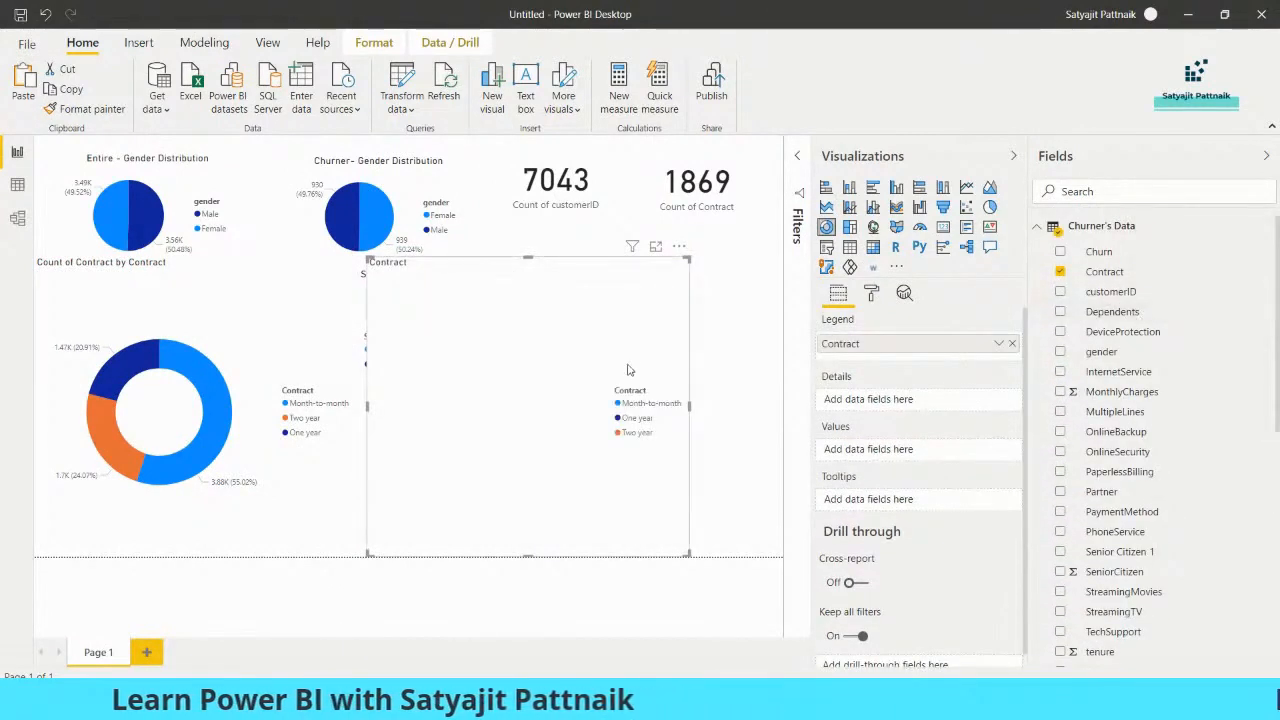
pyautogui.moveTo(1106, 273); pyautogui.dragTo(901, 459)
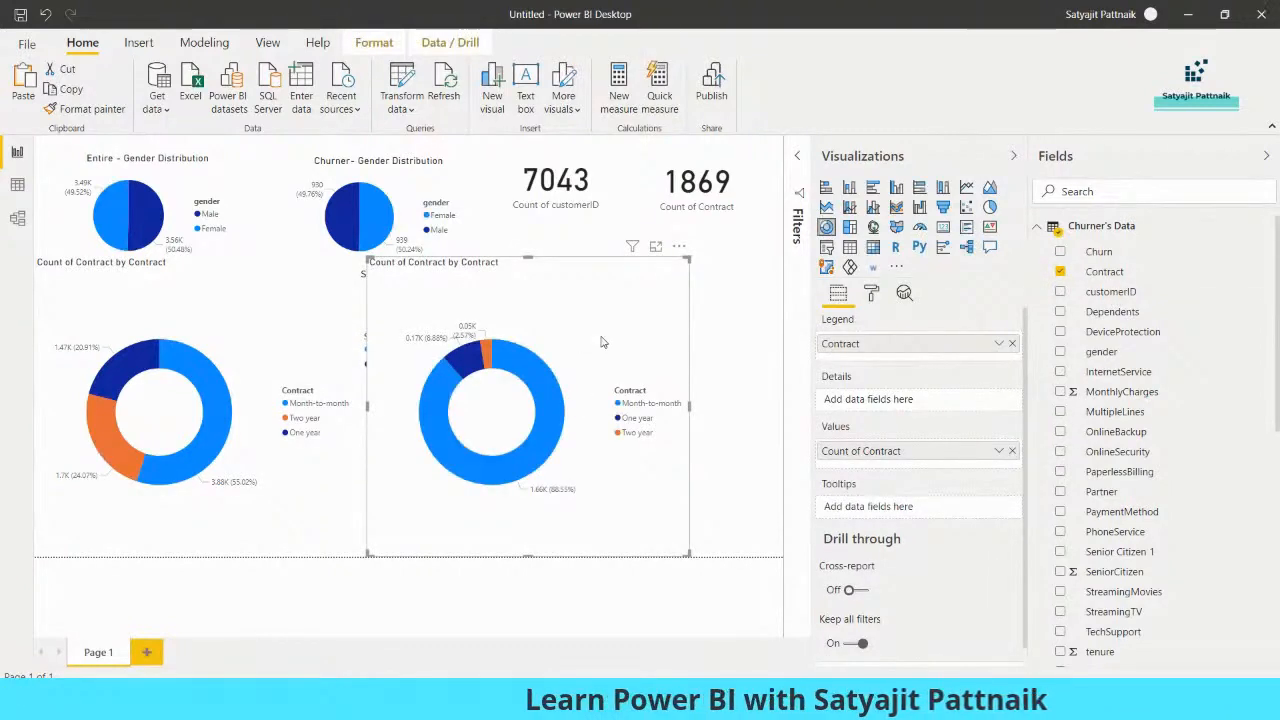
# Highlight the entire-customer donut's Month-to-month slice, switch to a new Notepad file and record its count as "Monthly Customers: 3875"
pyautogui.click(214, 387)
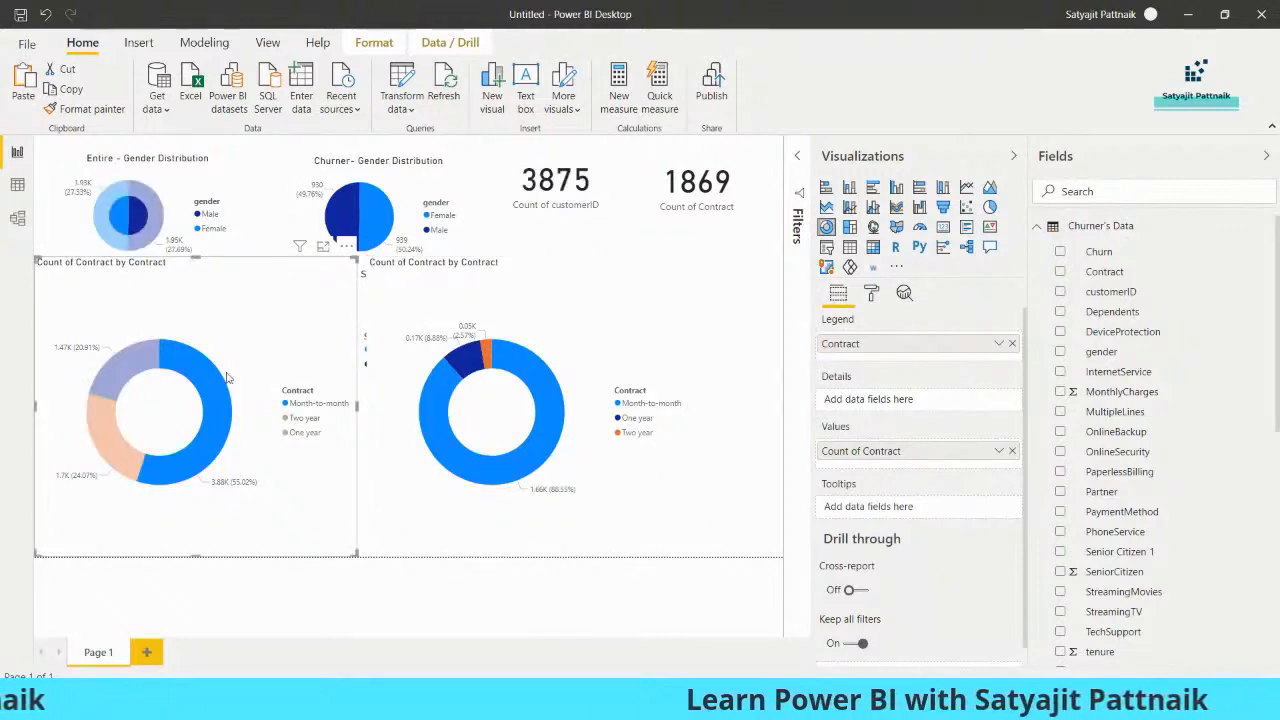
pyautogui.moveTo(224, 400)
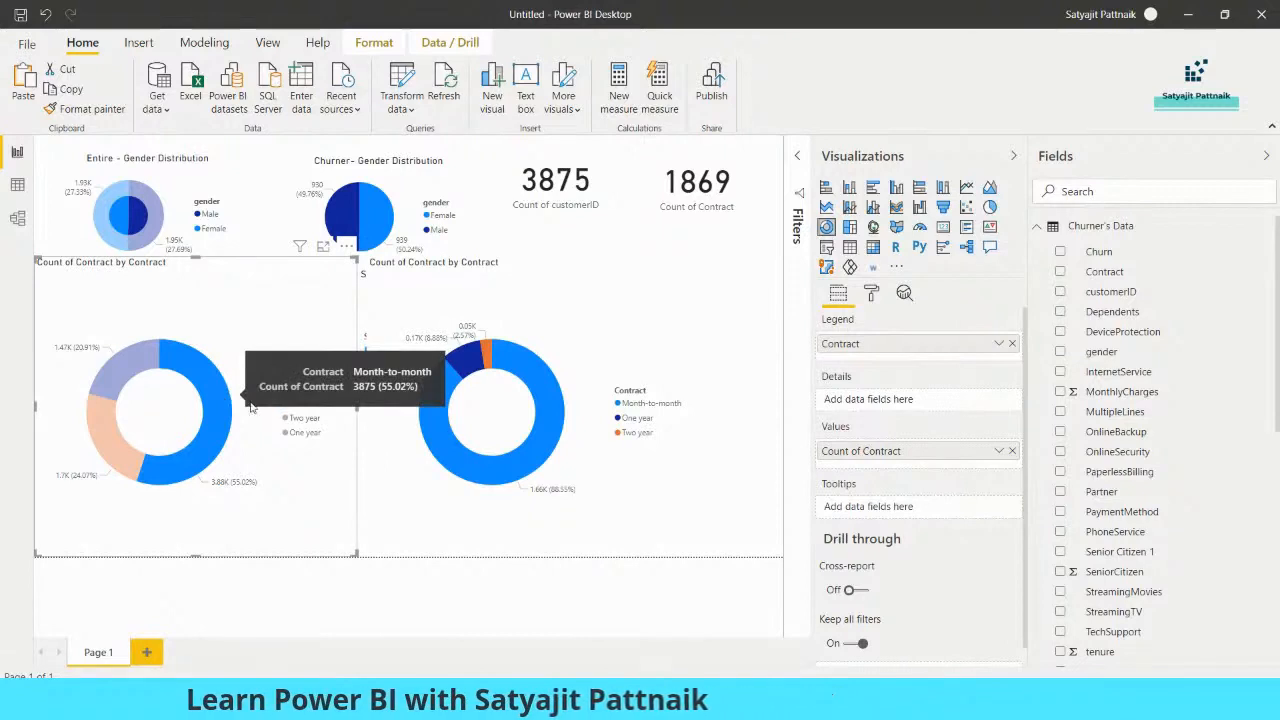
pyautogui.press('super+r')
pyautogui.write('notepad')
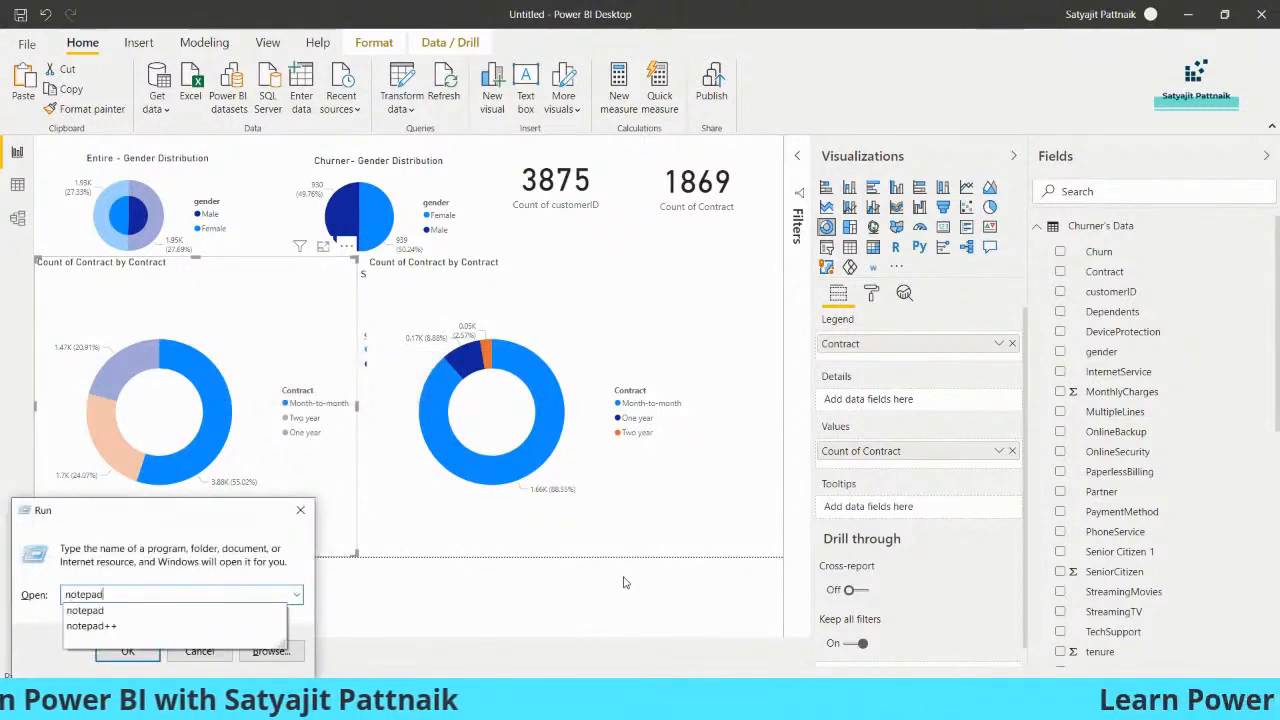
pyautogui.press('Return')
pyautogui.moveTo(657, 226); pyautogui.dragTo(949, 229)
pyautogui.write('Monthly CUstomers: 3')
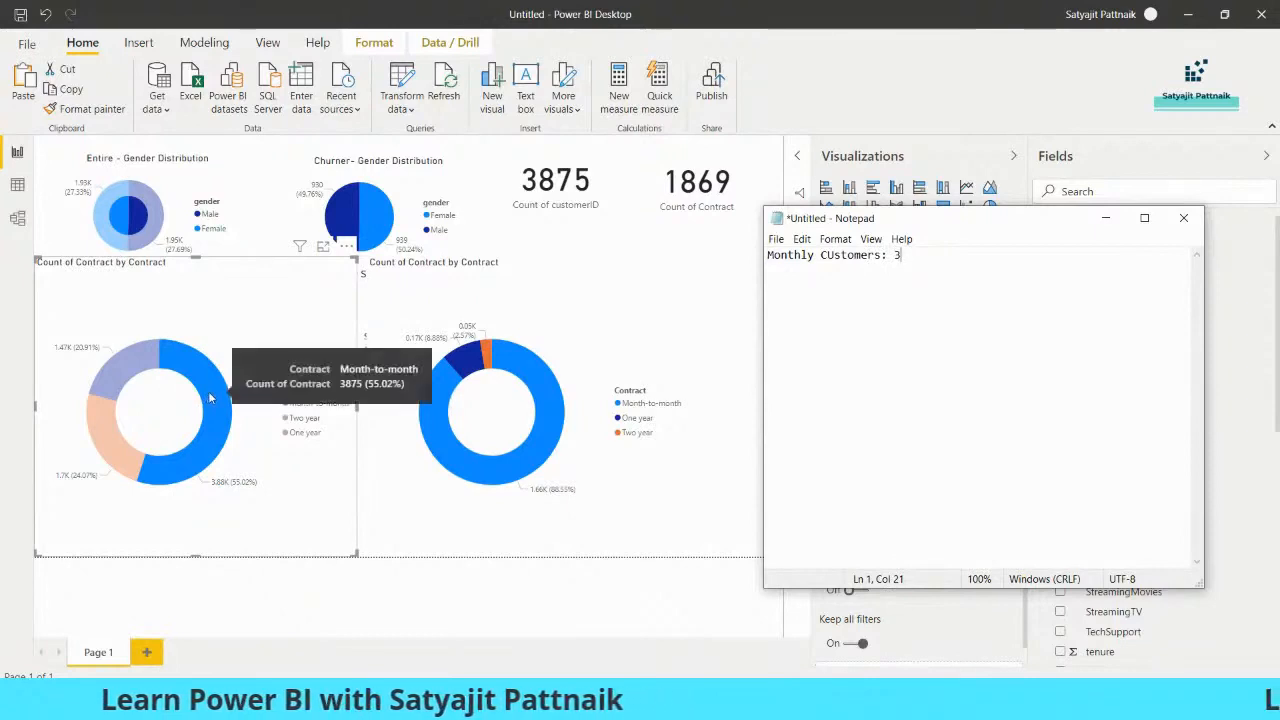
pyautogui.write('875')
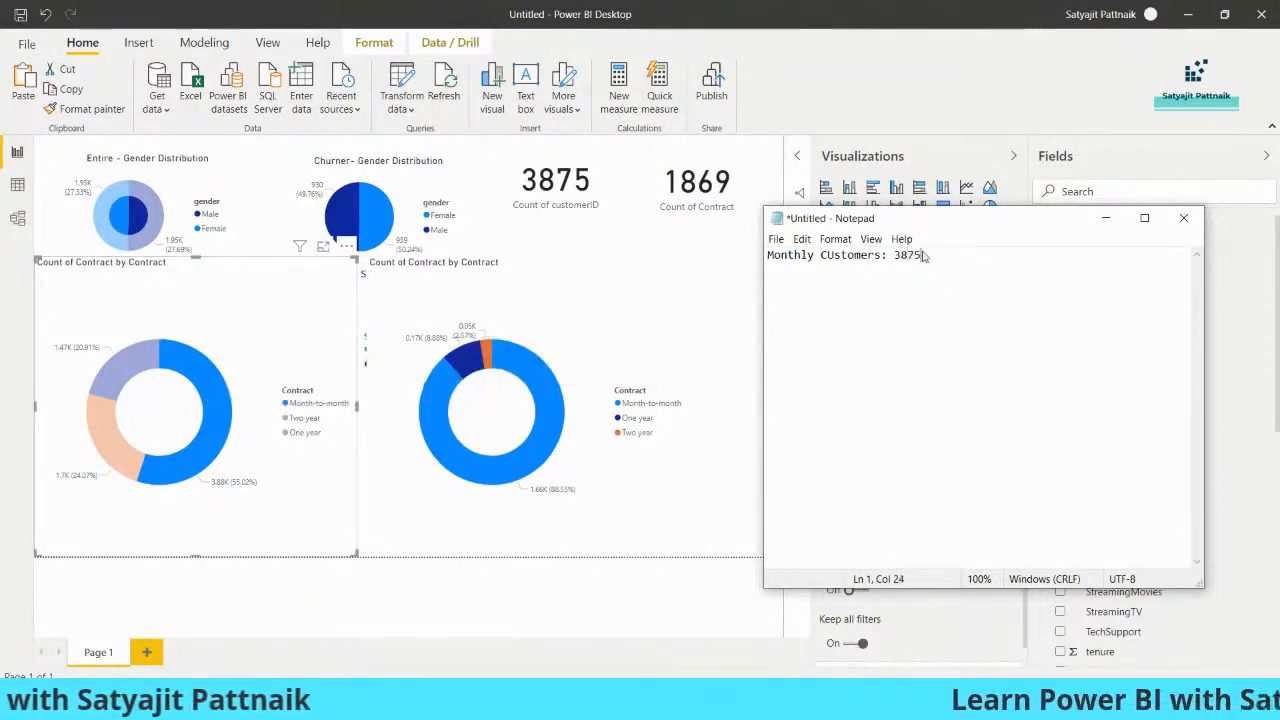
pyautogui.press('Return')
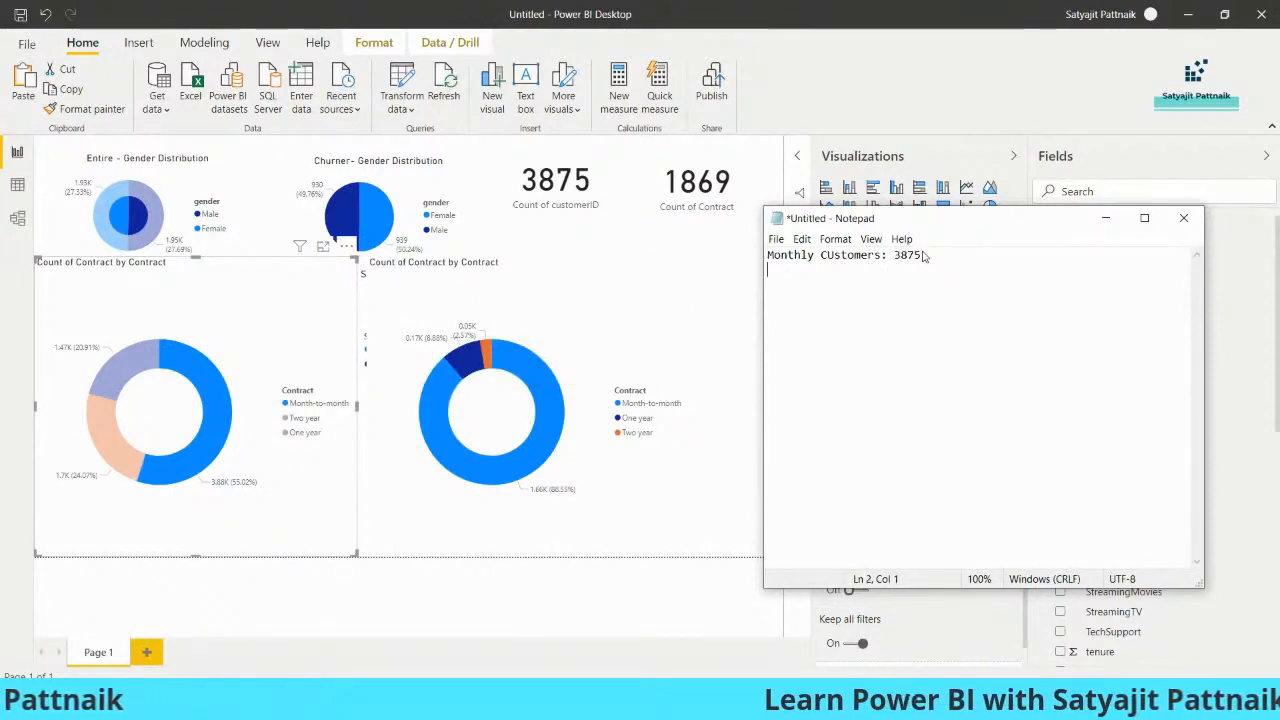
# Add the lines "1 Yearly: 1695" and "2 Yearly: 1473" to the Notepad list and correct the capitalisation of "Customers"
pyautogui.write('1 Yearly')
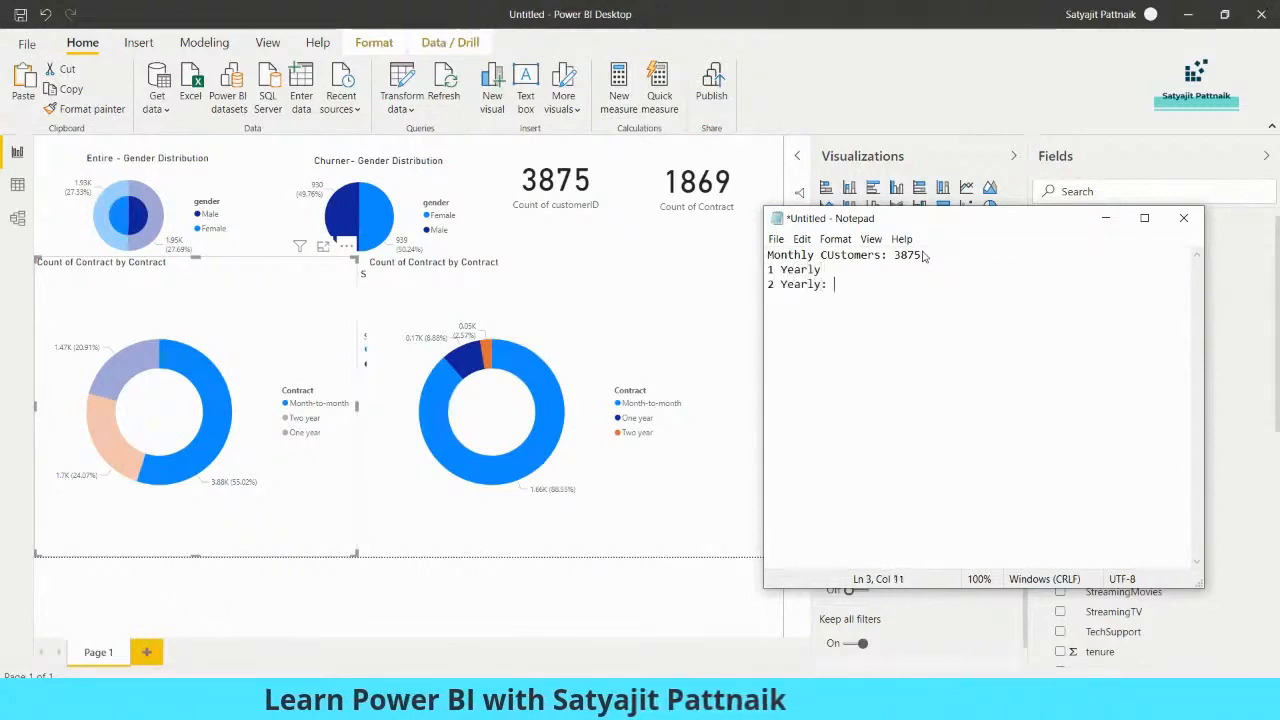
pyautogui.click(298, 423)
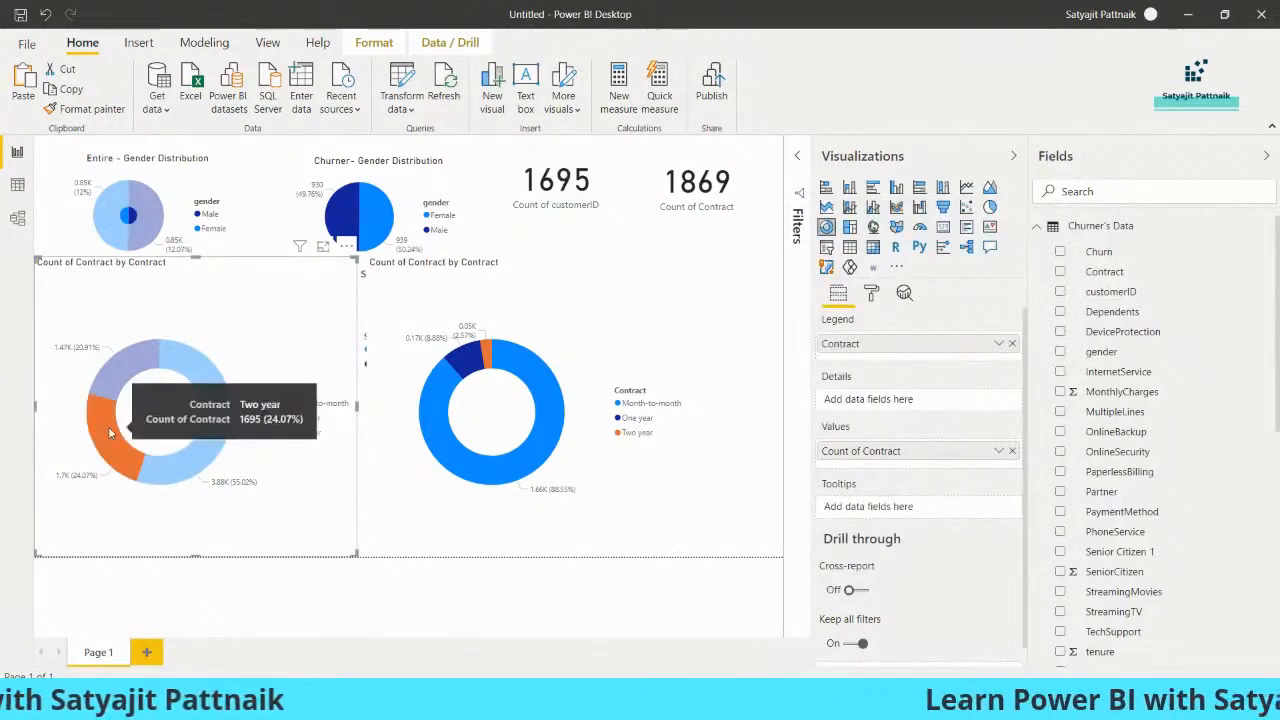
pyautogui.moveTo(112, 382)
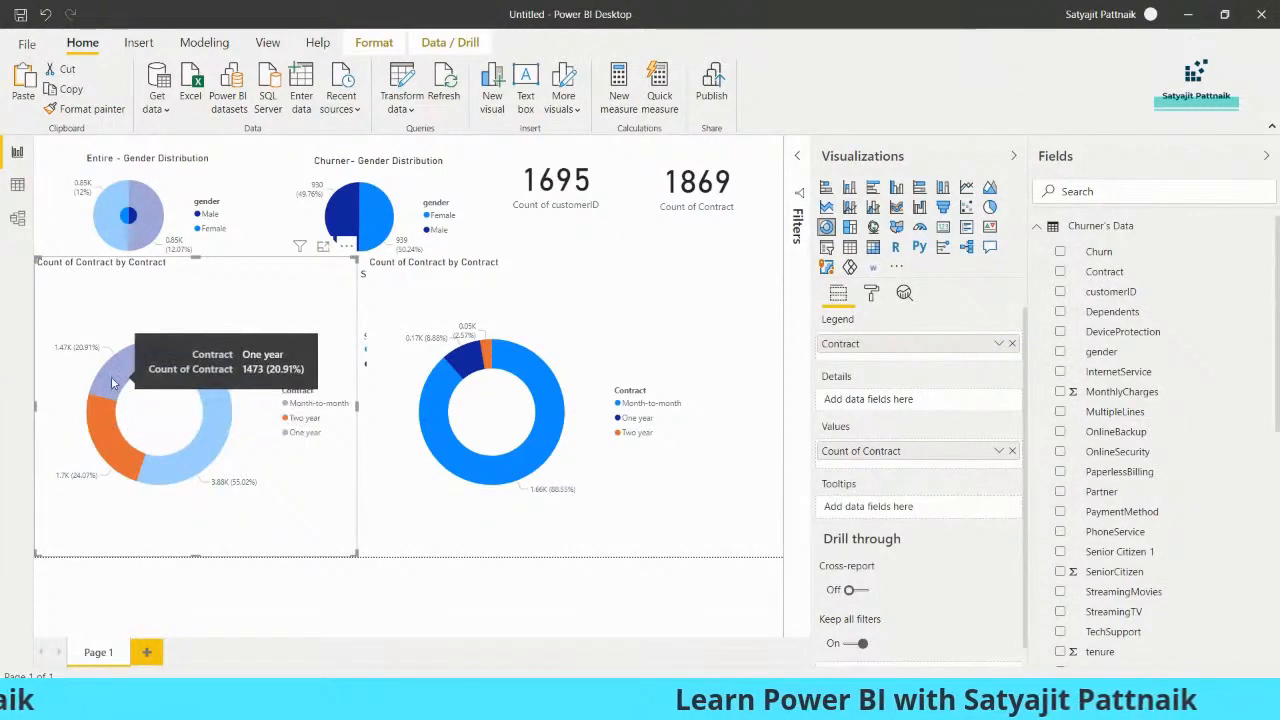
pyautogui.hotkey('alt', 'Tab')
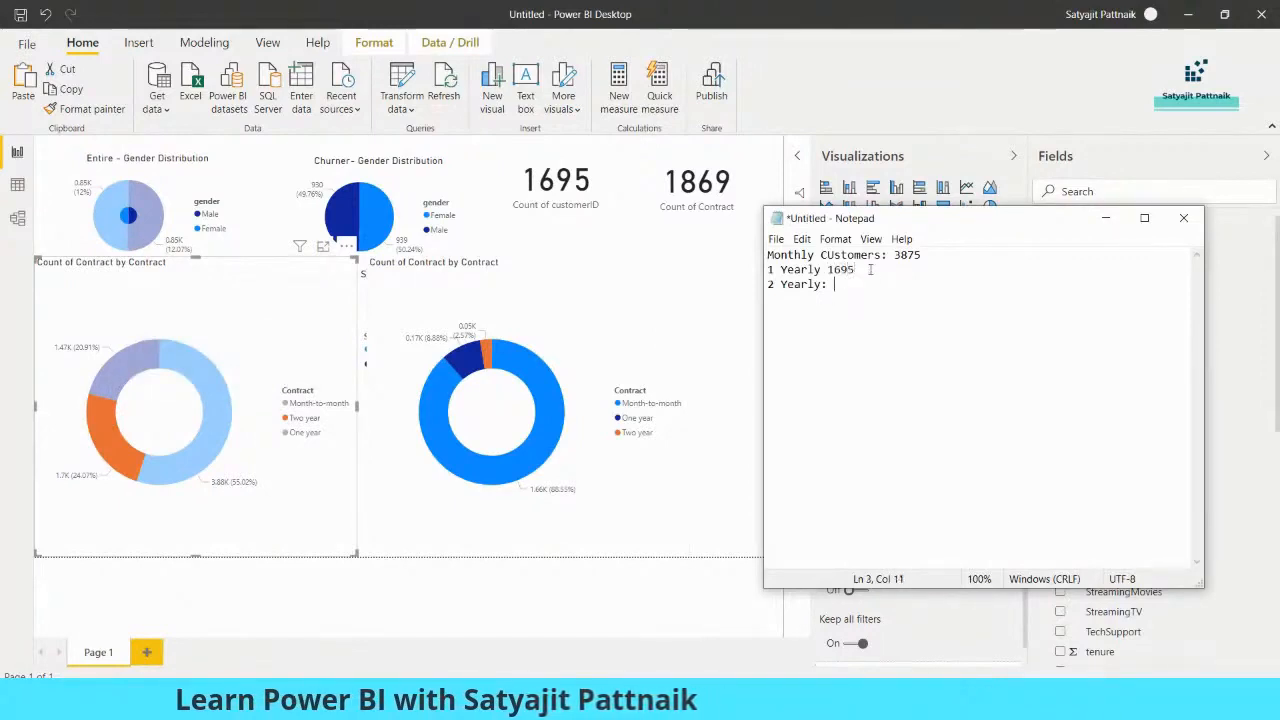
pyautogui.write('73')
pyautogui.click(821, 269)
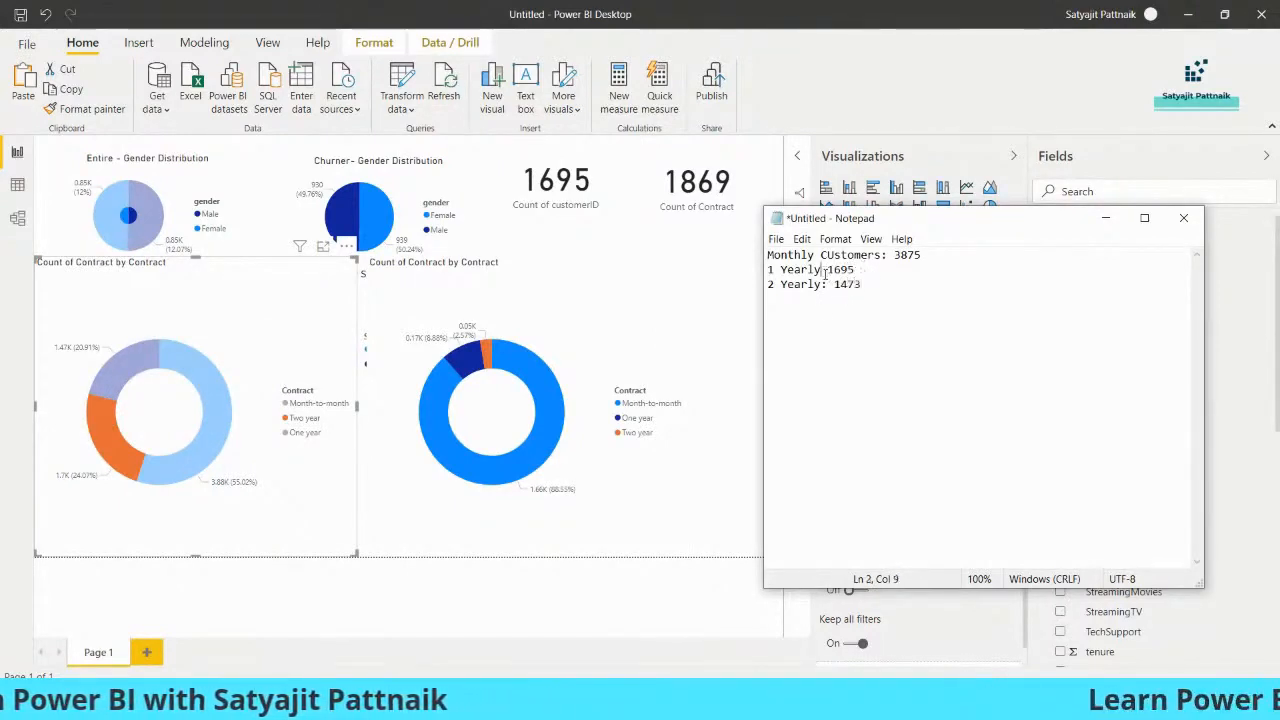
pyautogui.write(':')
pyautogui.click(828, 255)
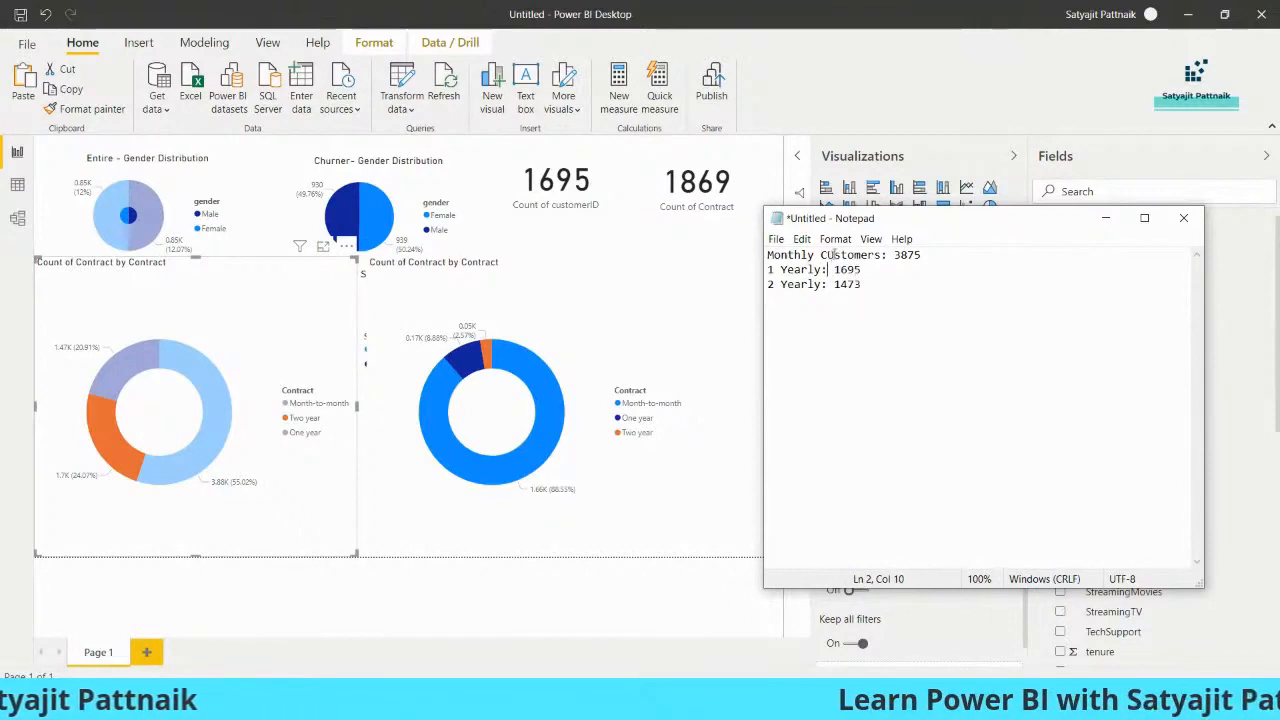
pyautogui.write('u')
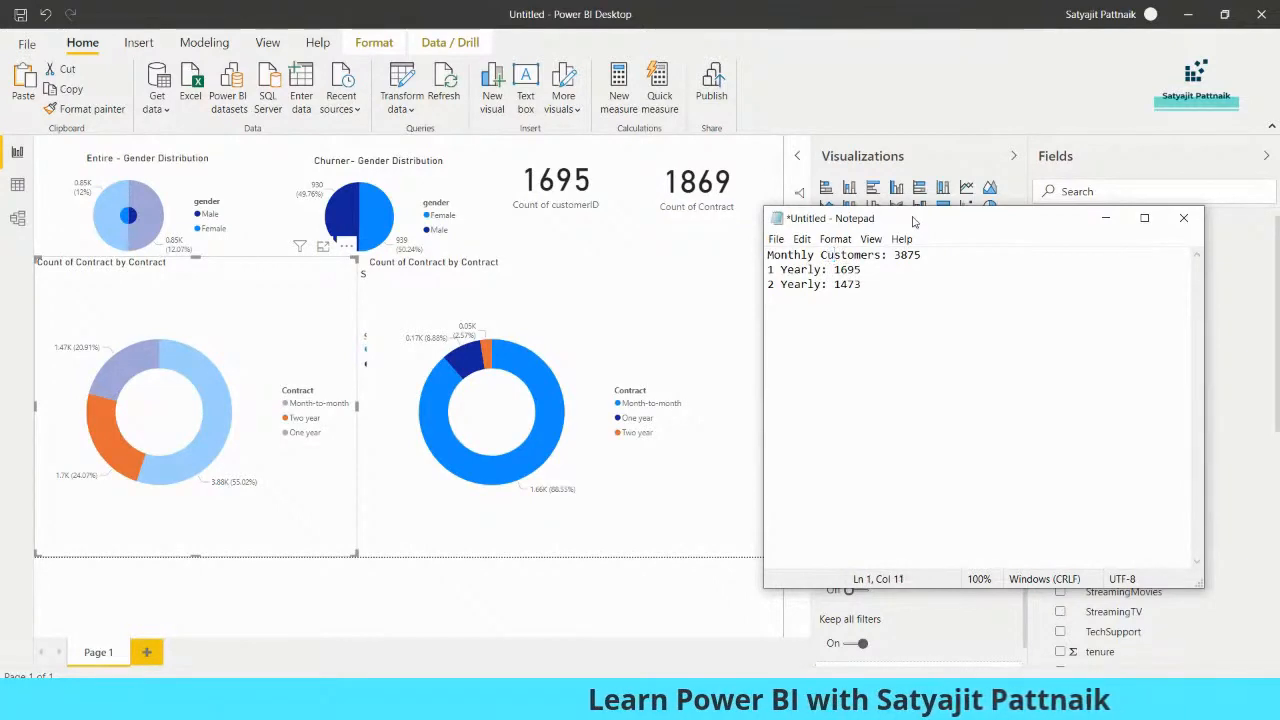
# Read the churner donut's Month-to-month count, duplicate the Notepad list below the original and set the copy's Monthly Customers to 1655
pyautogui.moveTo(913, 221); pyautogui.dragTo(833, 221)
pyautogui.click(594, 342)
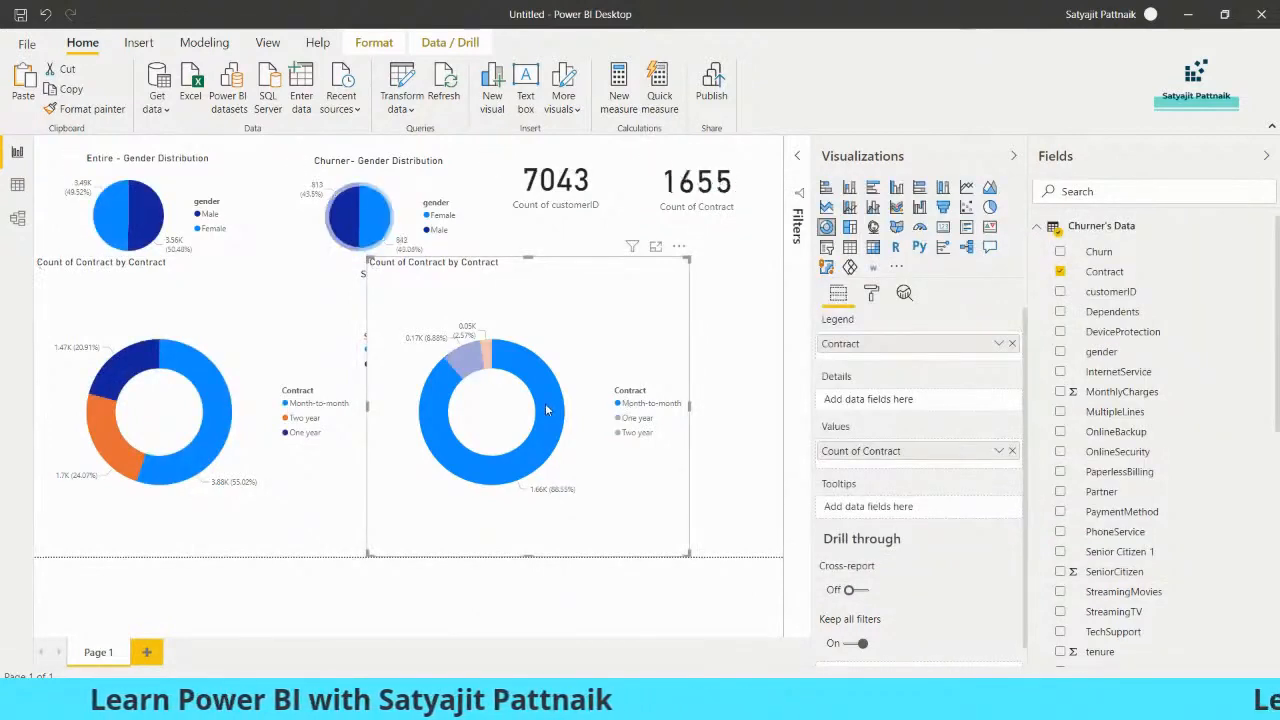
pyautogui.moveTo(546, 410)
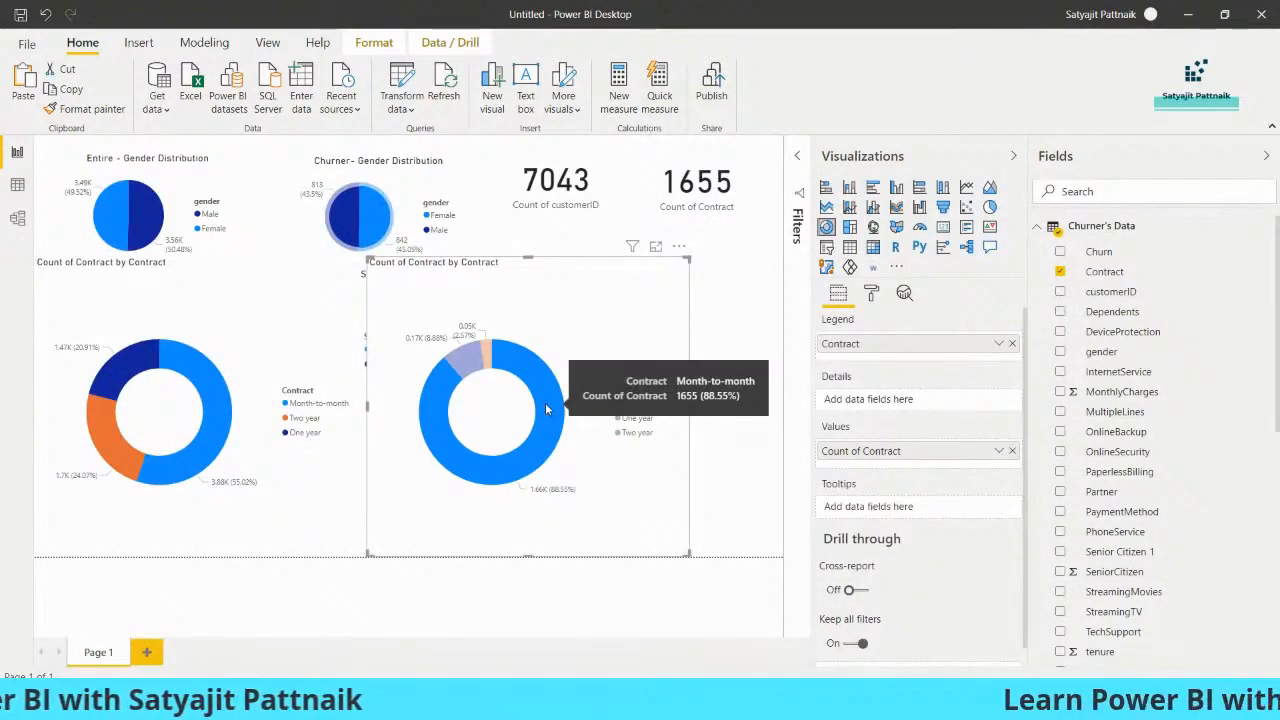
pyautogui.hotkey('alt', 'Tab')
pyautogui.hotkey('ctrl', 'a')
pyautogui.click(835, 273)
pyautogui.press('Return')
pyautogui.press('Return')
pyautogui.hotkey('ctrl', 'v')
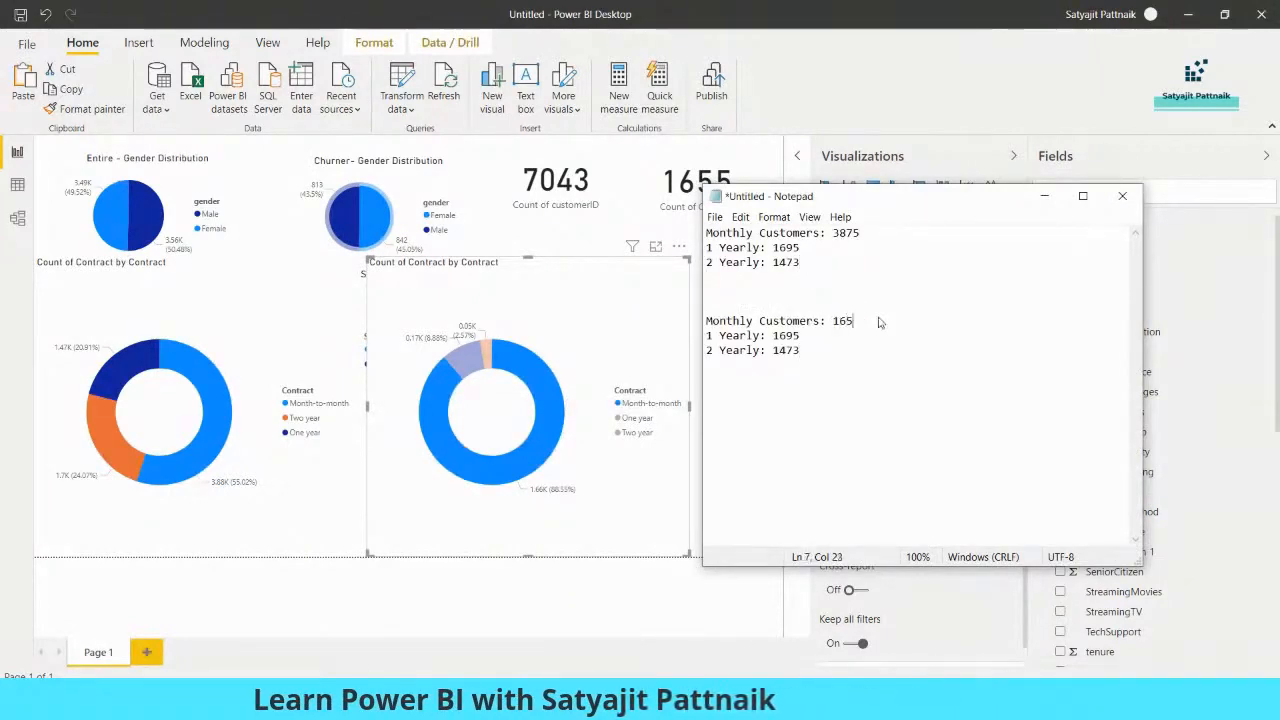
# Read the churner donut's yearly contract counts and set the second Notepad list to 1 Yearly: 166 and 2 Yearly: 48
pyautogui.hotkey('alt', 'Tab')
pyautogui.click(545, 395)
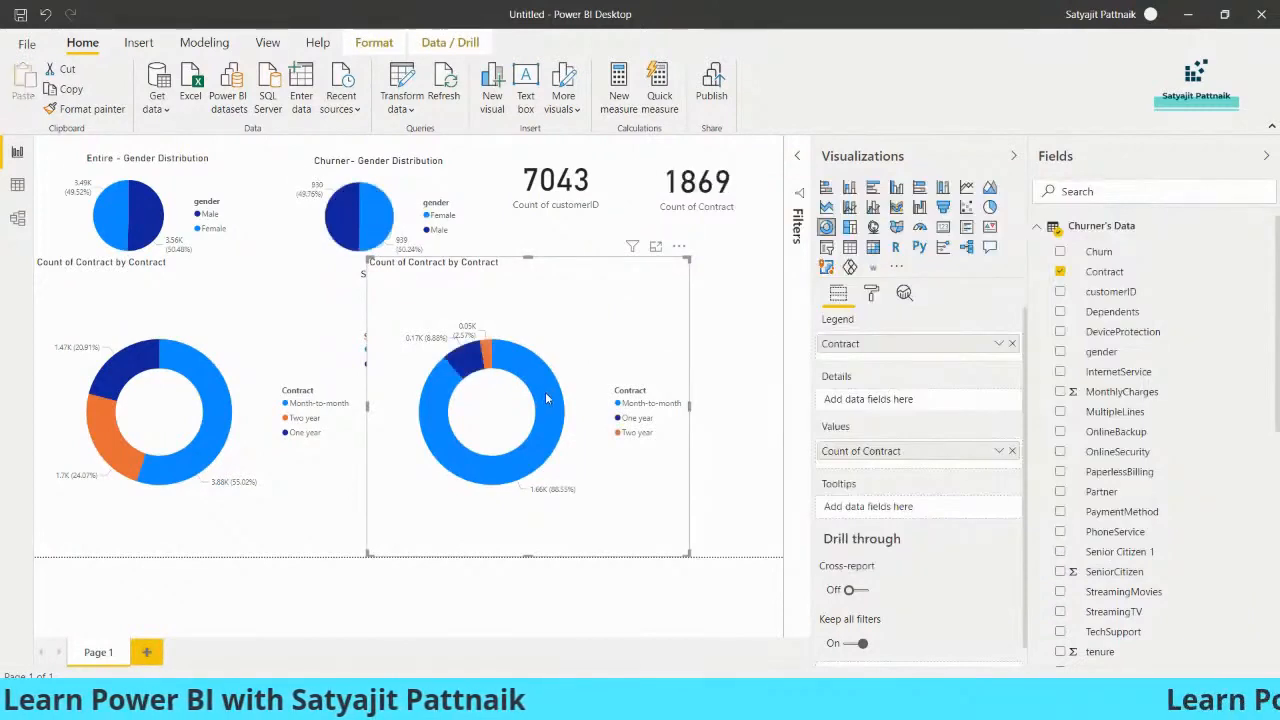
pyautogui.moveTo(472, 364)
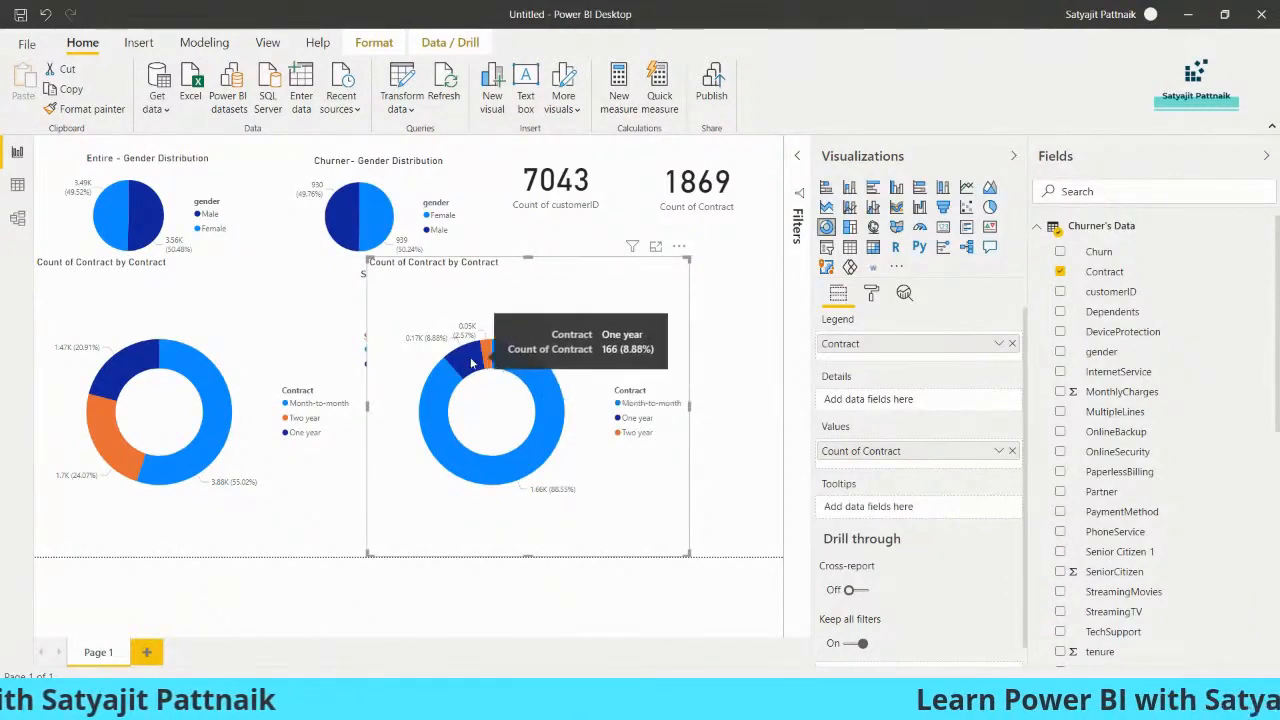
pyautogui.hotkey('alt', 'Tab')
pyautogui.click(805, 337)
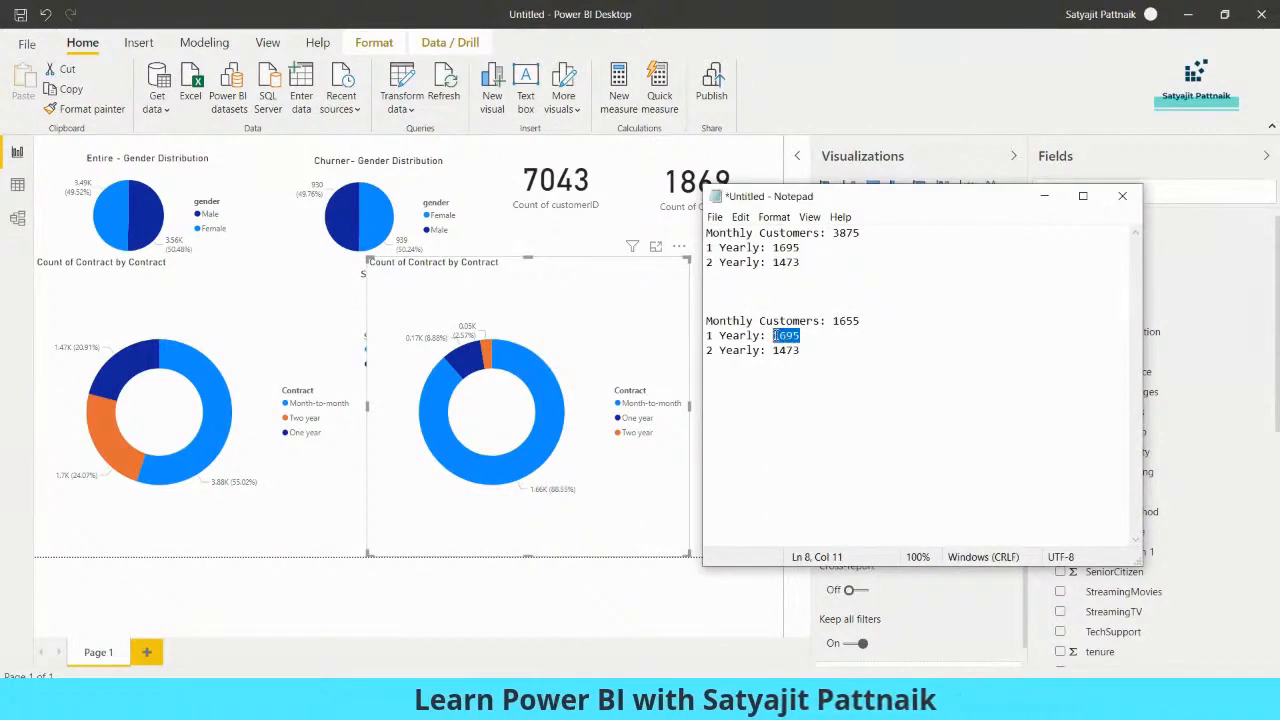
pyautogui.hotkey('alt', 'Tab')
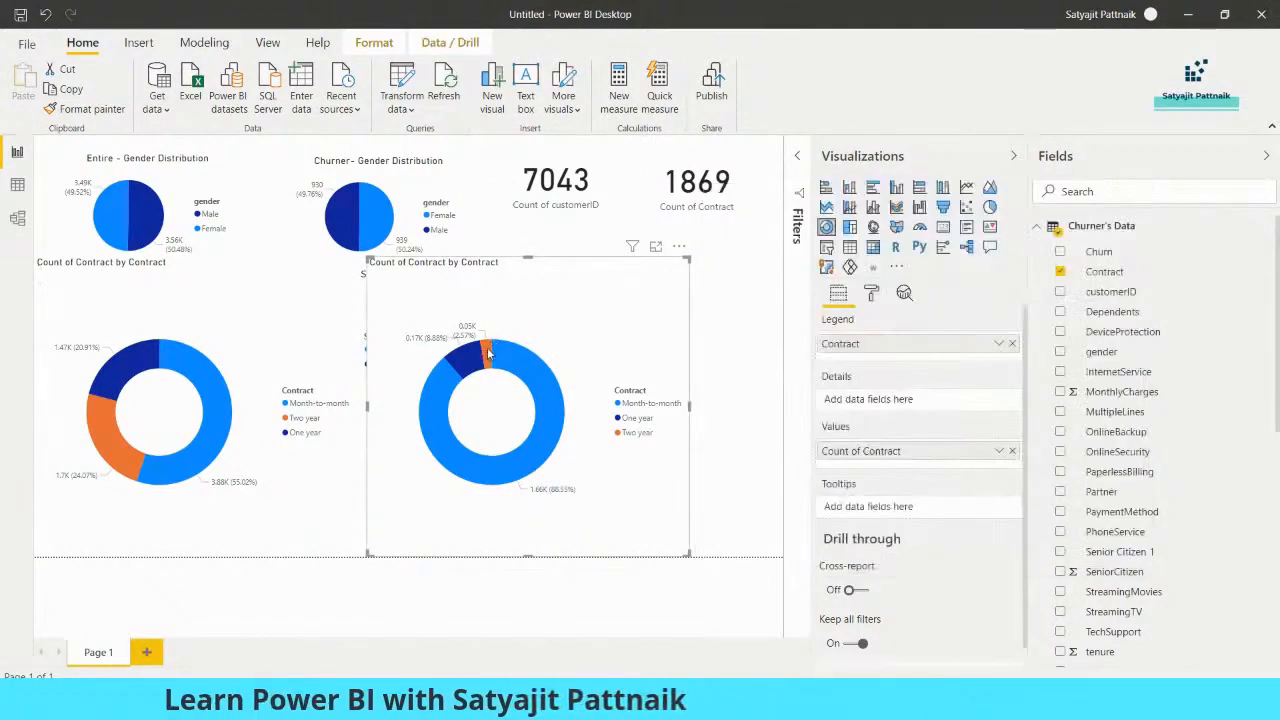
pyautogui.moveTo(489, 353)
pyautogui.hotkey('alt', 'Tab')
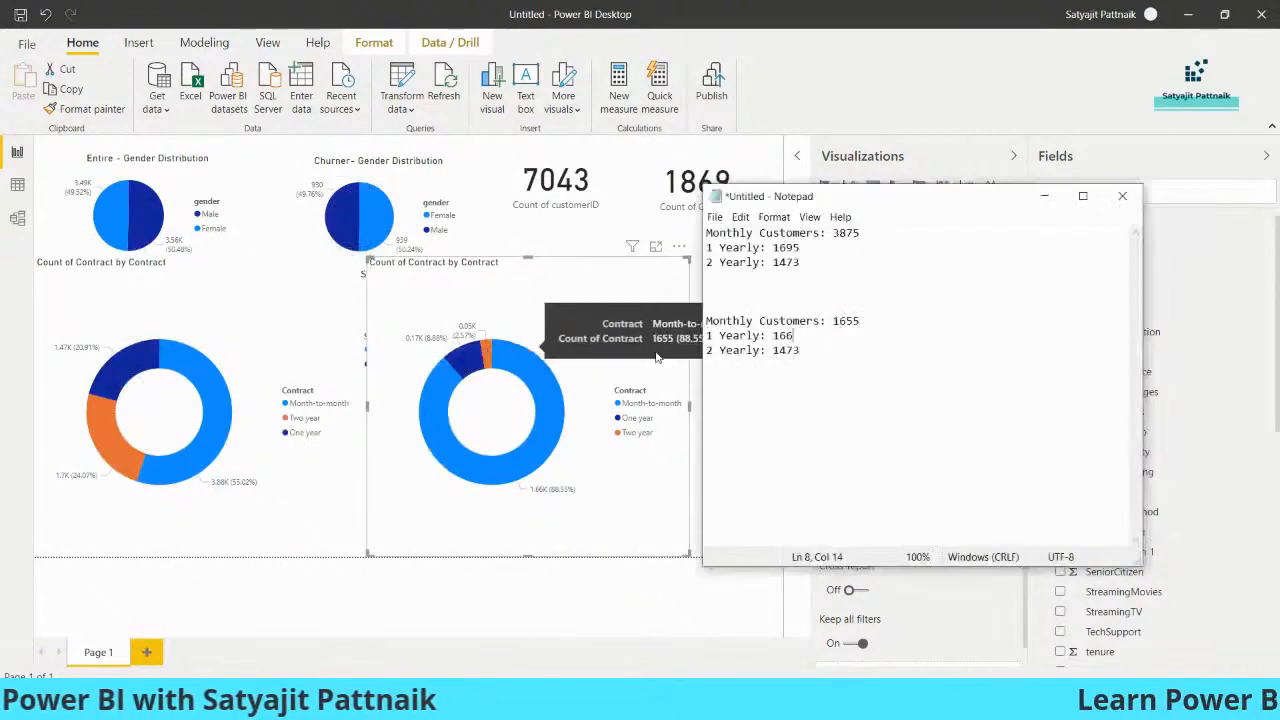
pyautogui.doubleClick(790, 350)
pyautogui.write('48')
pyautogui.press('Return')
pyautogui.press('Return')
pyautogui.press('Return')
# Switch to Calculator and work out the monthly-contract churn rate as 1655 ÷ 3875
pyautogui.press('super+r')
pyautogui.write('calc')
pyautogui.press('Return')
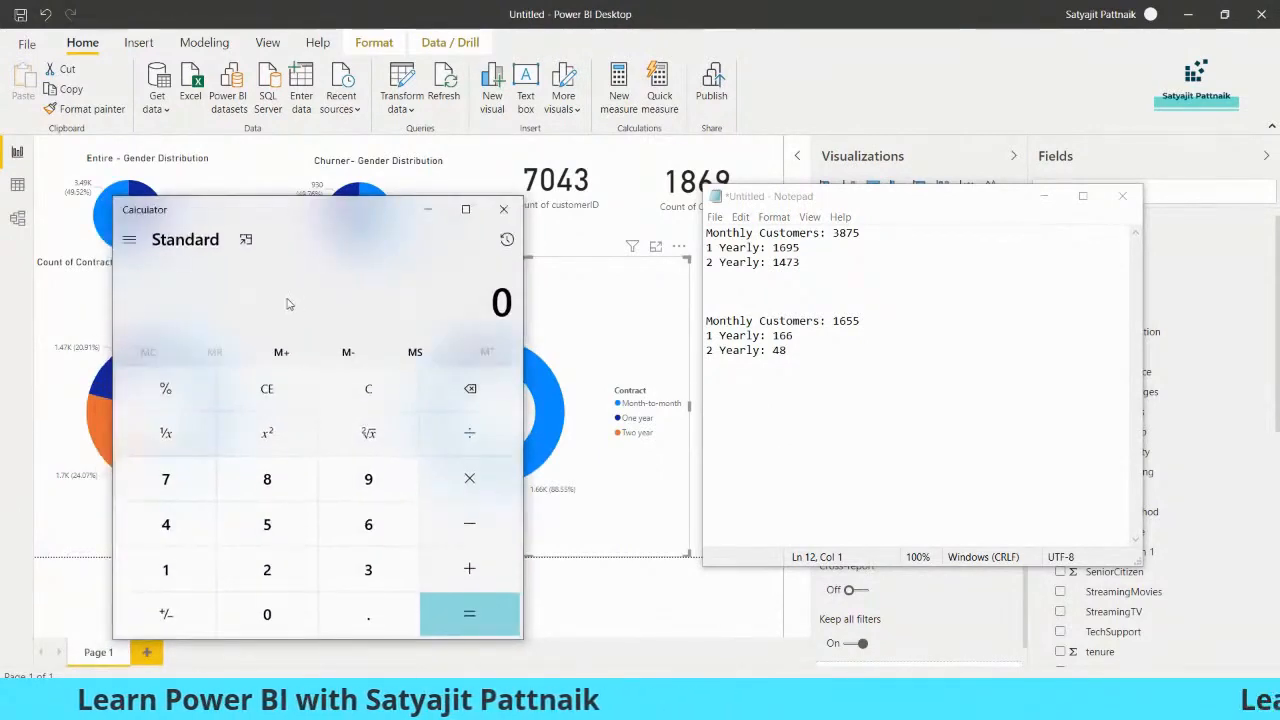
pyautogui.write('1655/')
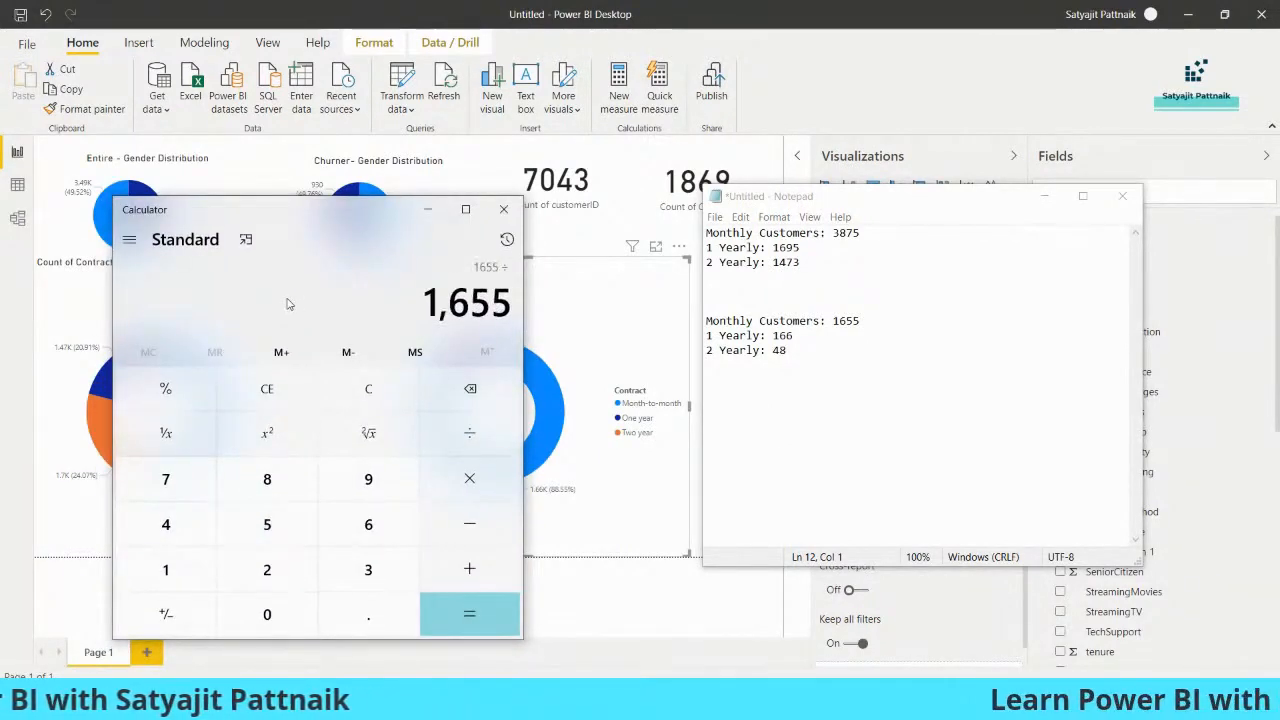
pyautogui.write('3875')
pyautogui.press('Return')
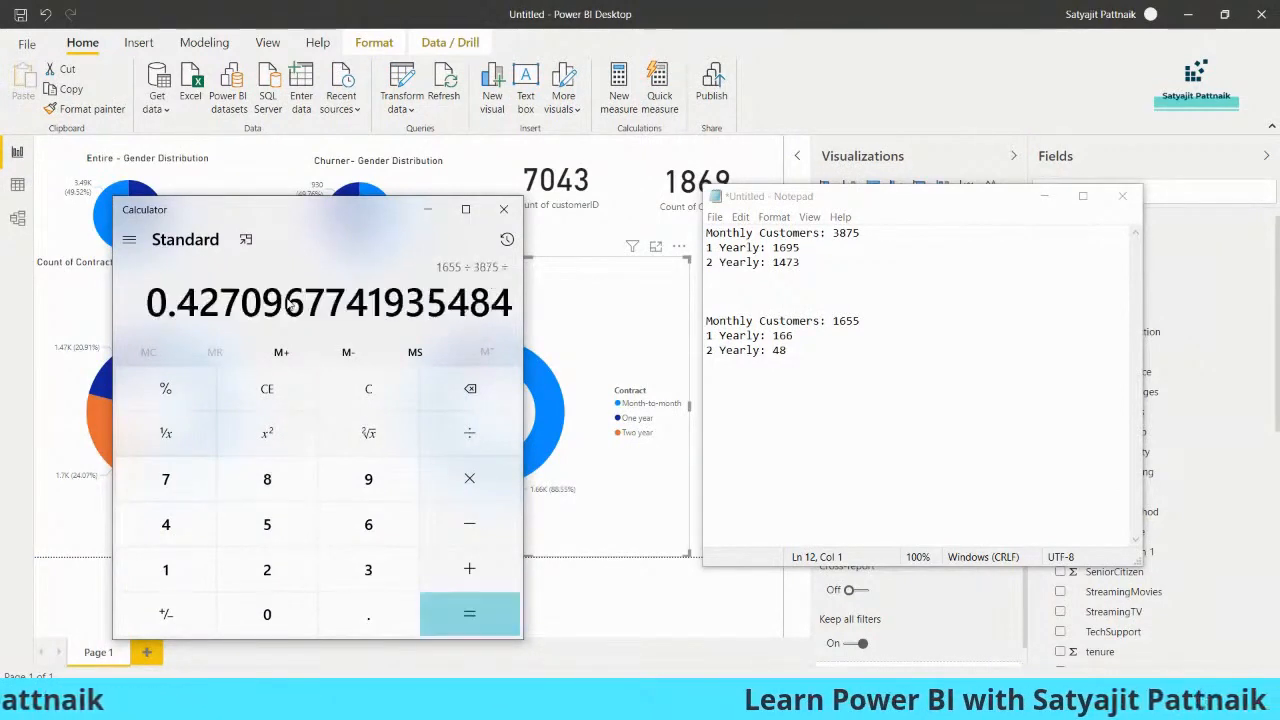
# Switch to Notepad and, in the second list, append "--> 42%" to Monthly Customers and "-->" to 1 Yearly
pyautogui.click(883, 330)
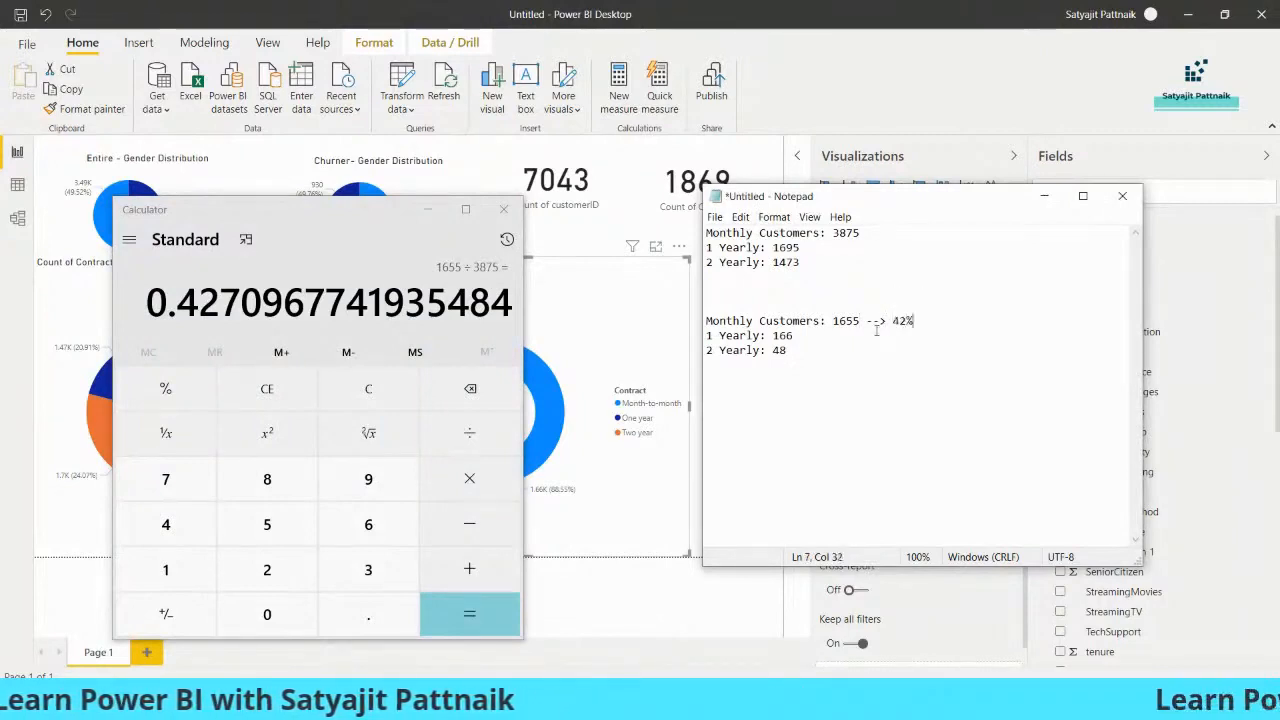
pyautogui.click(797, 338)
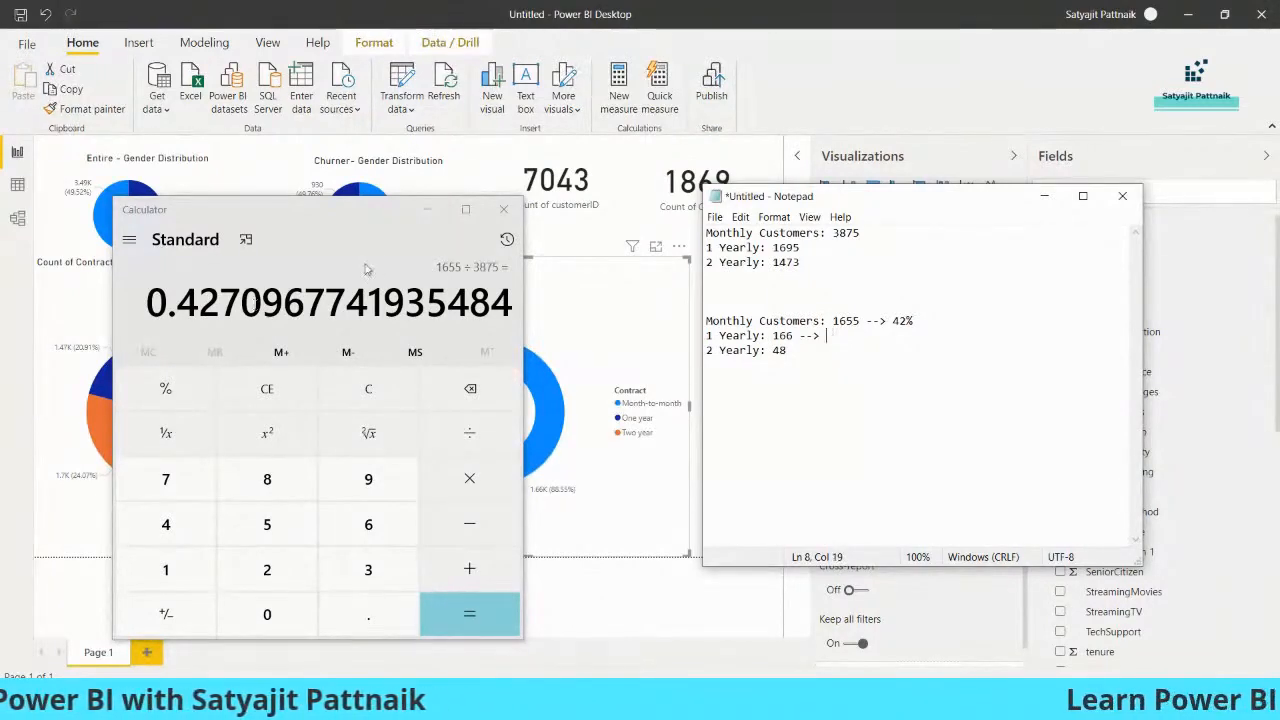
# Work out the one-year contract churn rate in Calculator as 166 ÷ 1695 and note 9% on the second list's 1 Yearly line in Notepad
pyautogui.click(330, 296)
pyautogui.write('166/')
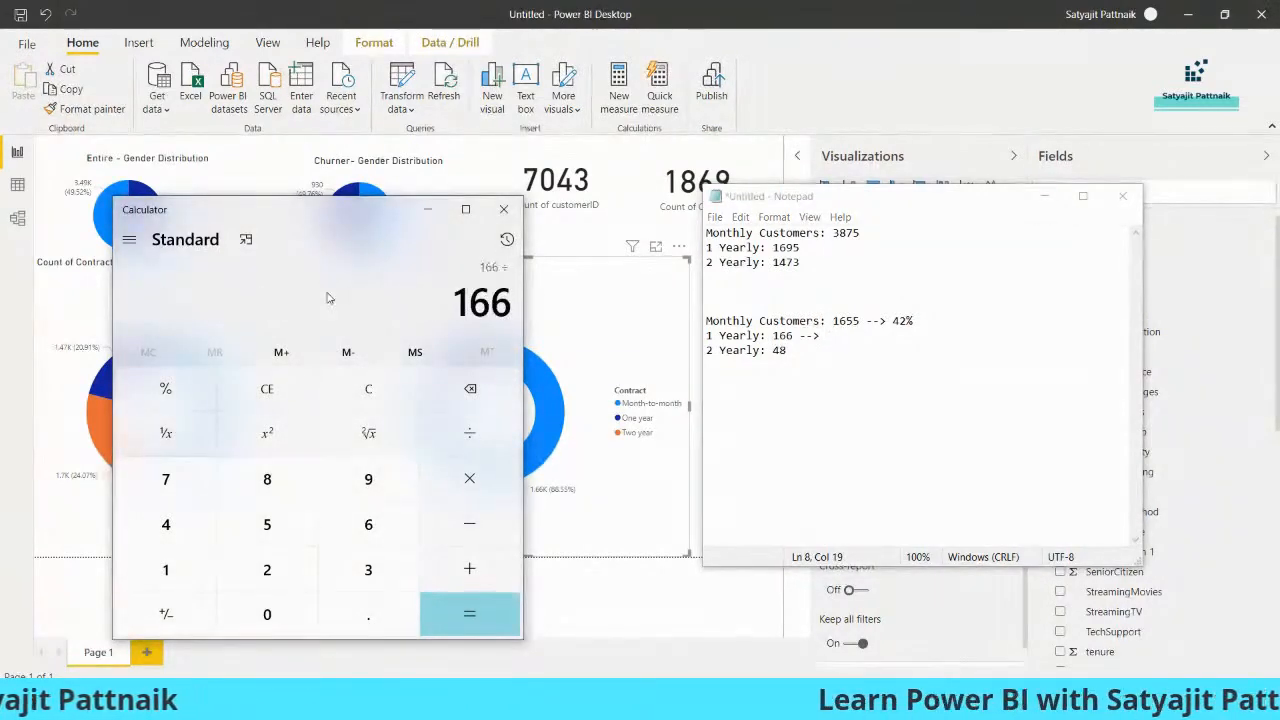
pyautogui.write('1695')
pyautogui.press('Return')
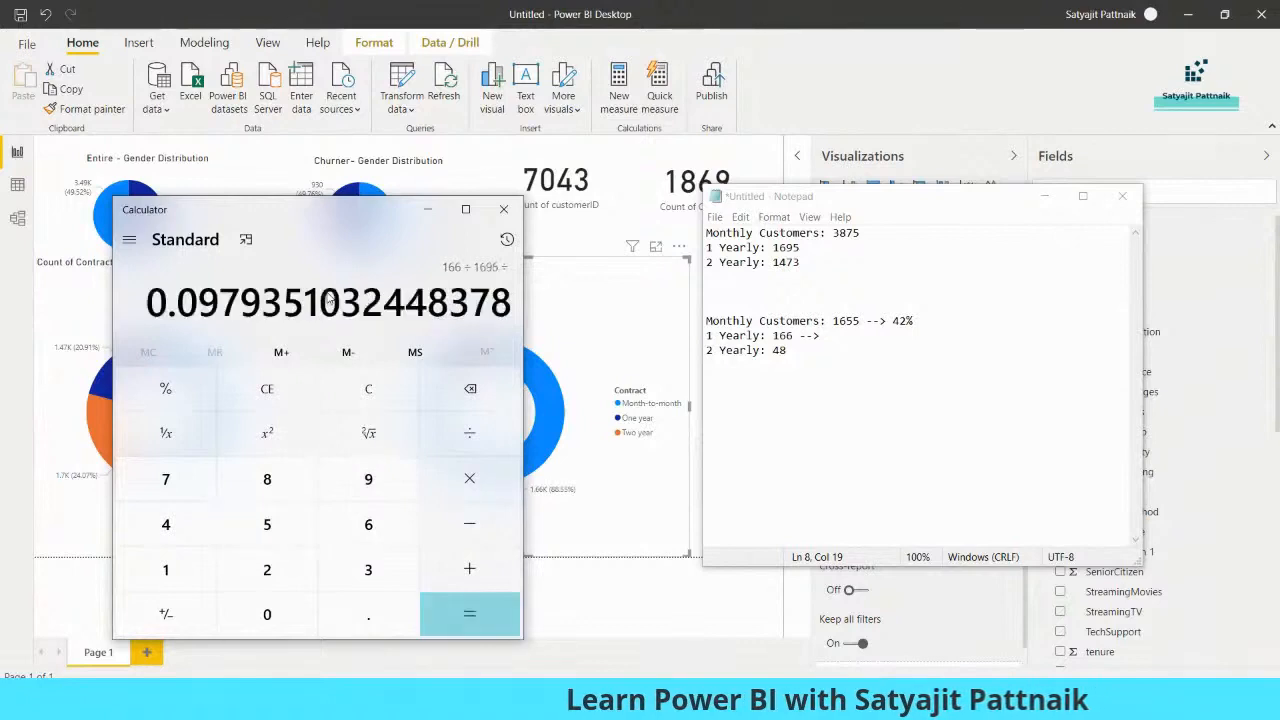
pyautogui.click(843, 337)
pyautogui.write('9%')
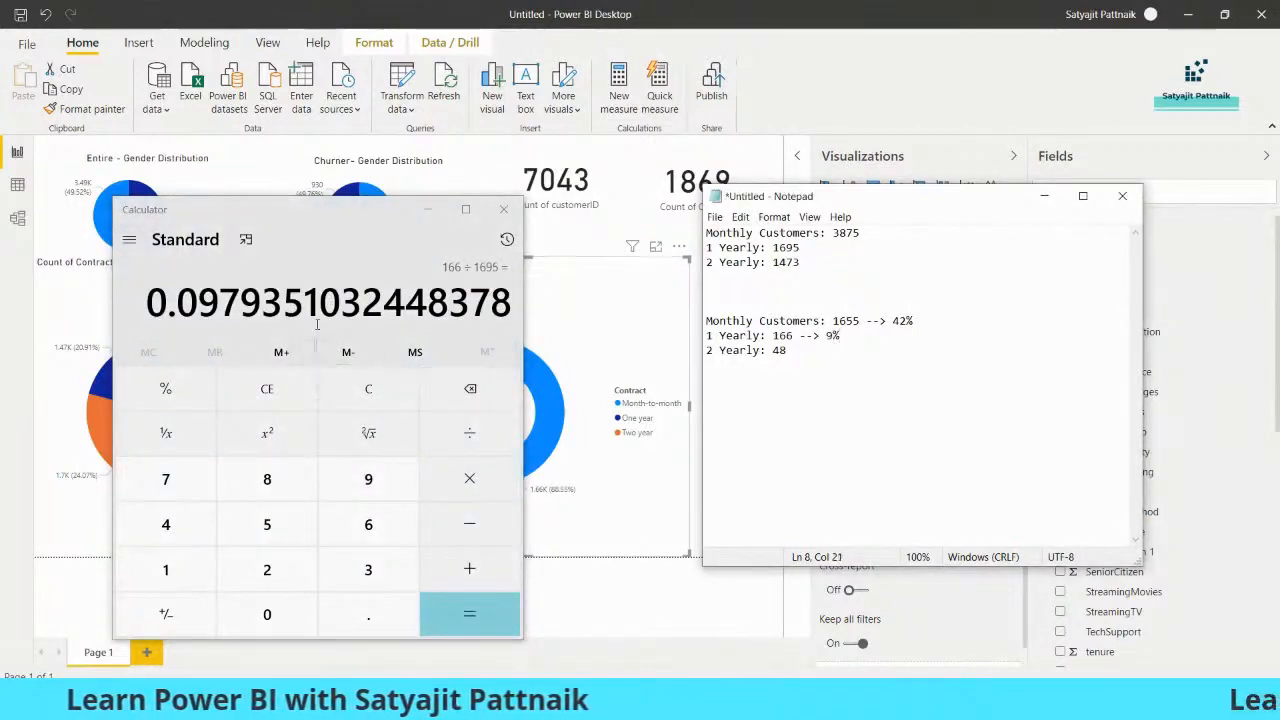
# Calculate the two-year contract churn rate as 48 ÷ 1473, append "--> 3%" to the second list's 2 Yearly line in Notepad and highlight the percentage
pyautogui.click(322, 308)
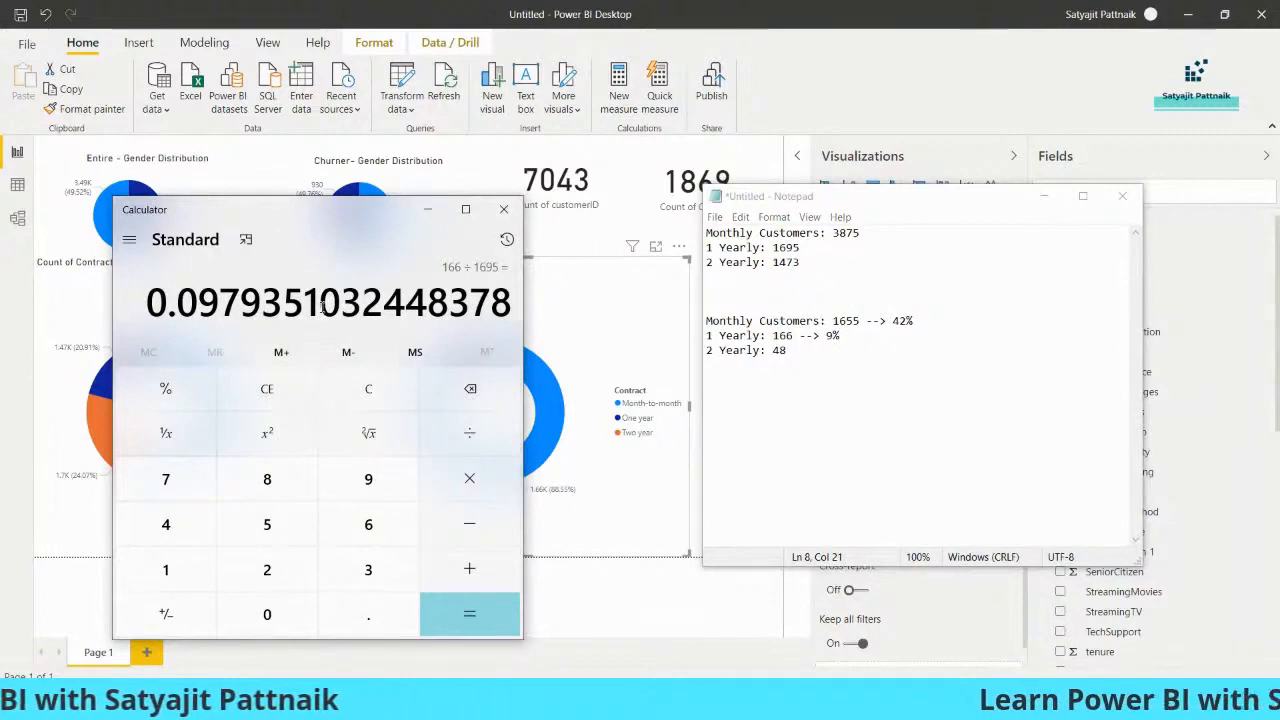
pyautogui.write('4')
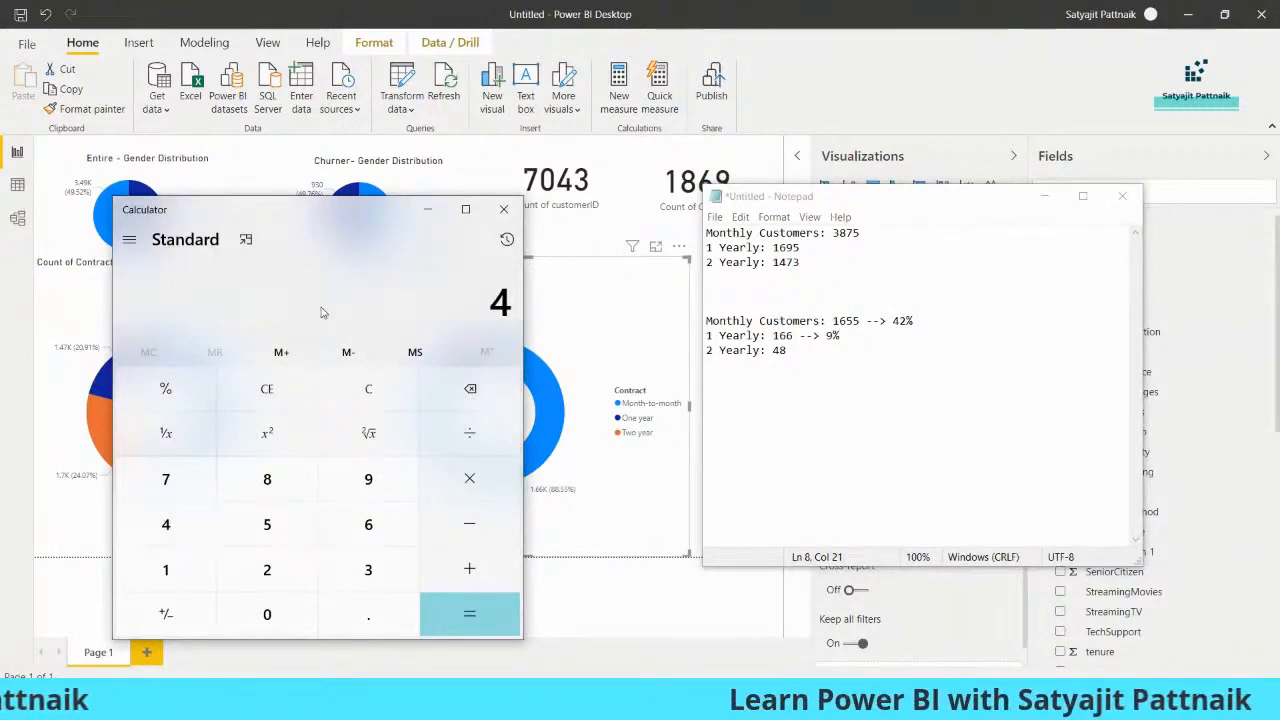
pyautogui.write('8 ÷ 1473')
pyautogui.press('Return')
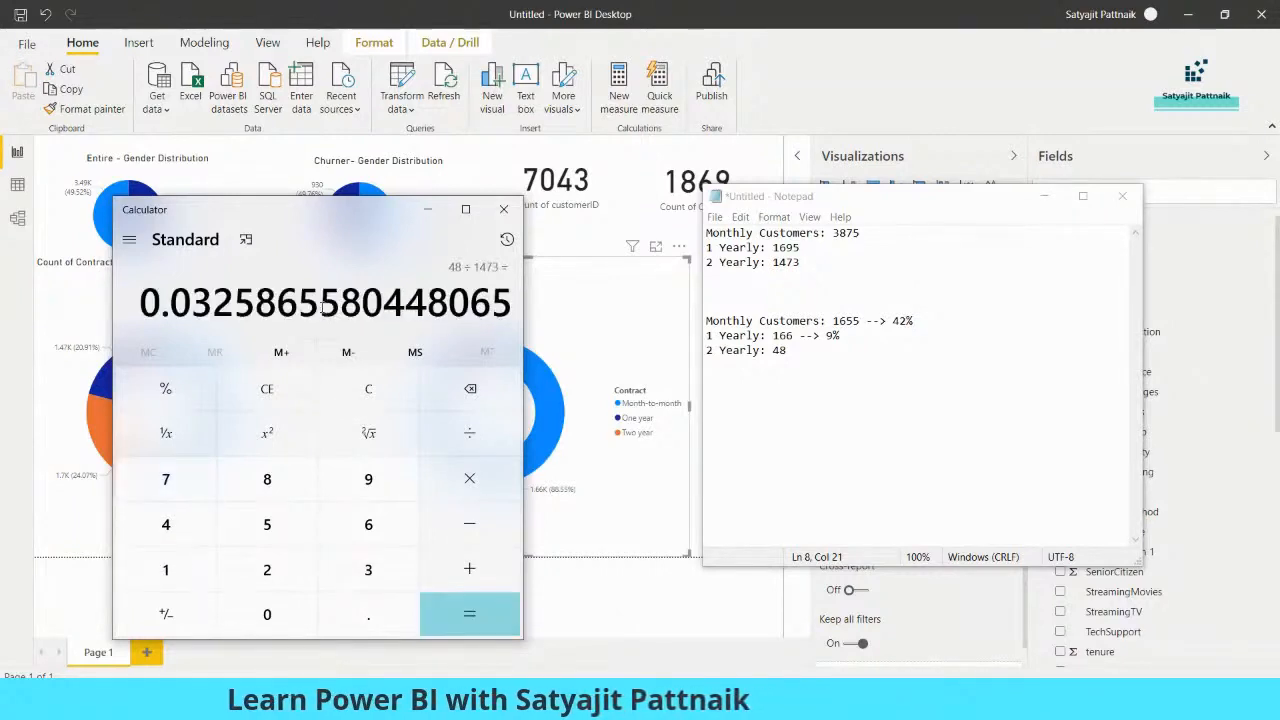
pyautogui.click(815, 352)
pyautogui.write('-')
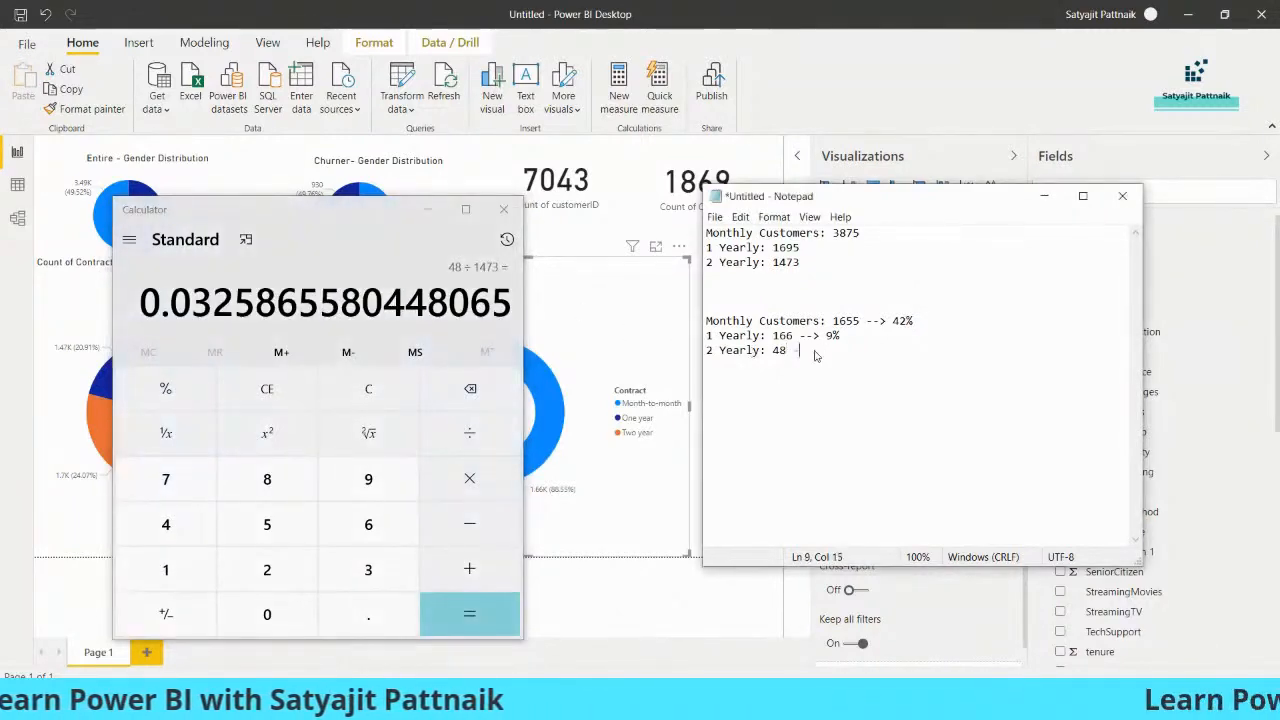
pyautogui.write('-> 3')
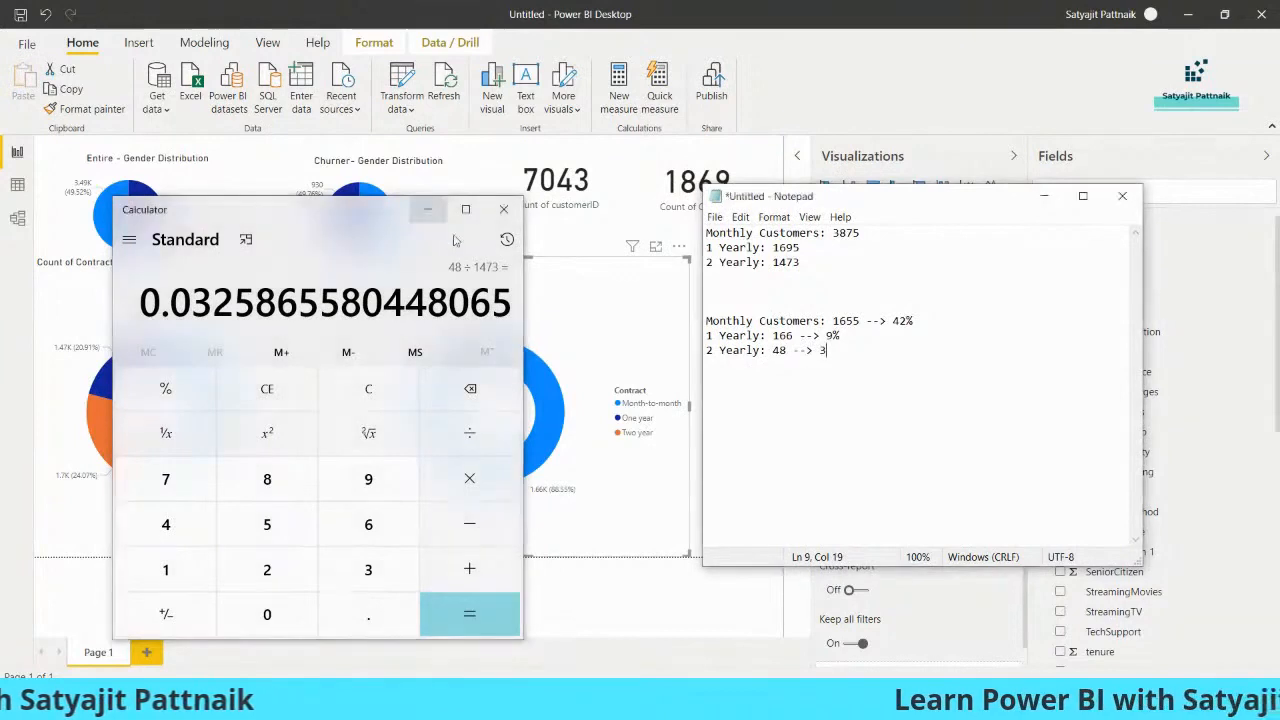
pyautogui.write('%')
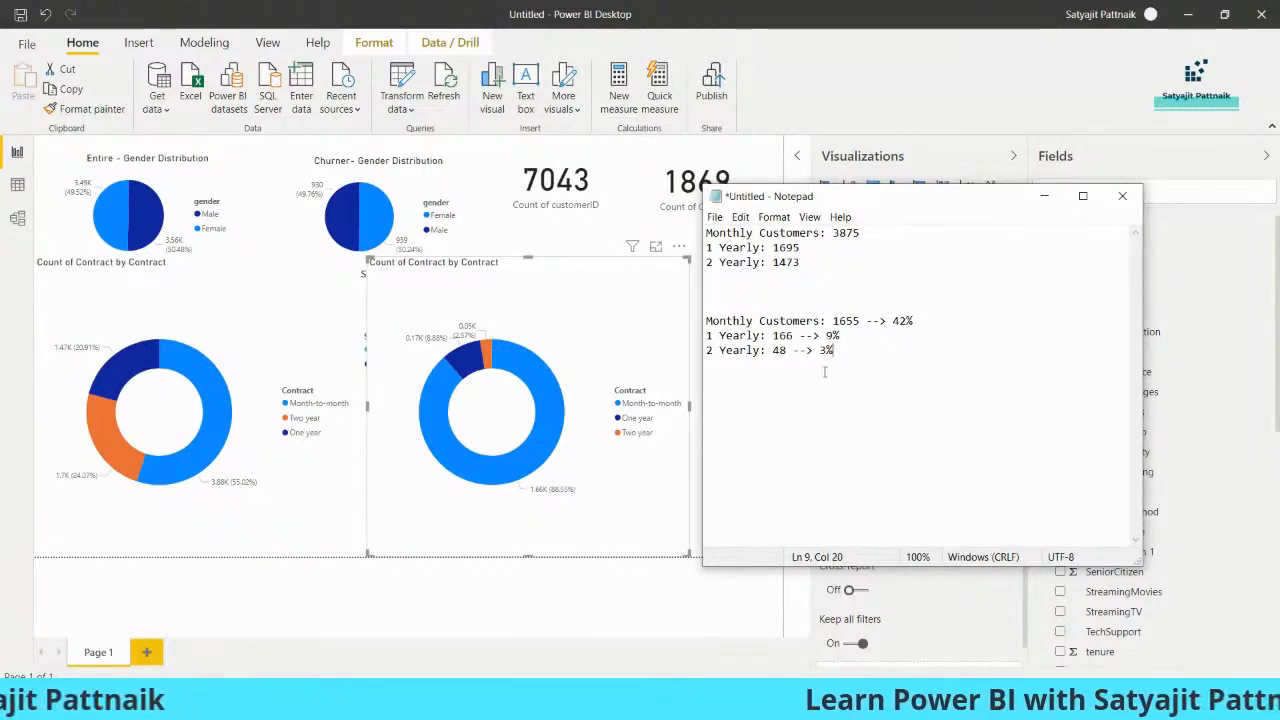
pyautogui.hotkey('shift', 'Left')
pyautogui.hotkey('shift', 'Left')
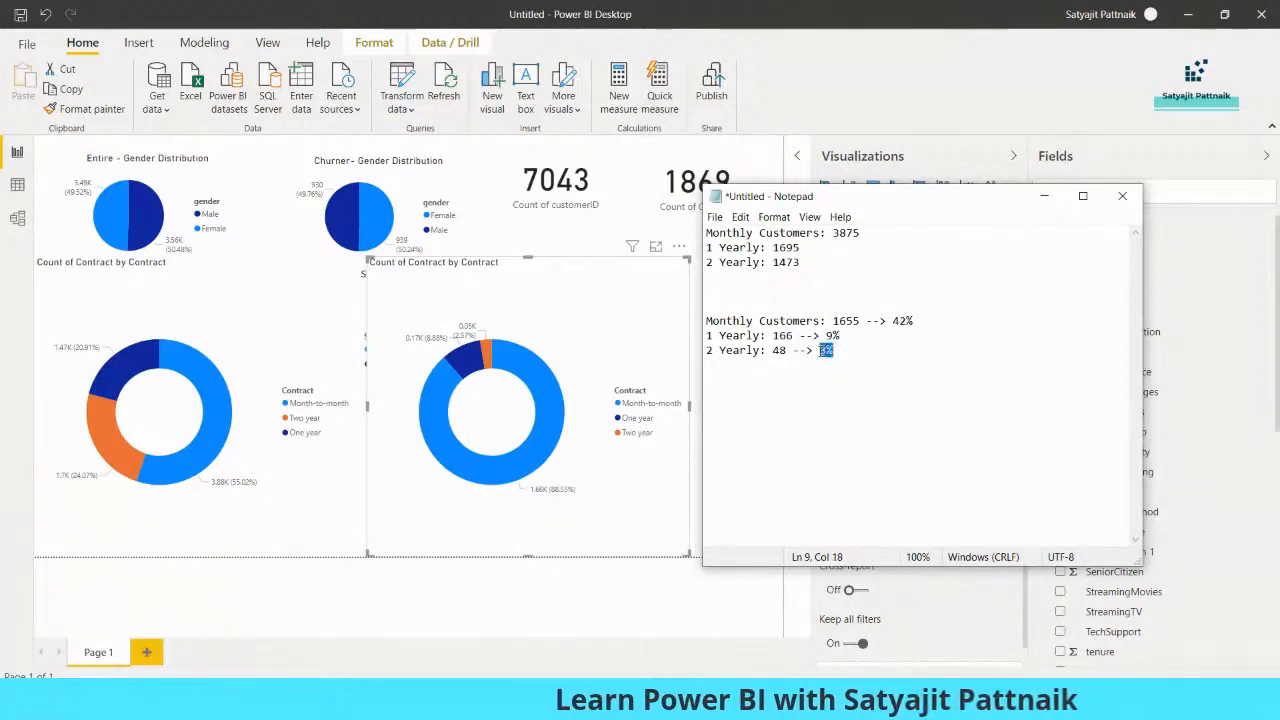
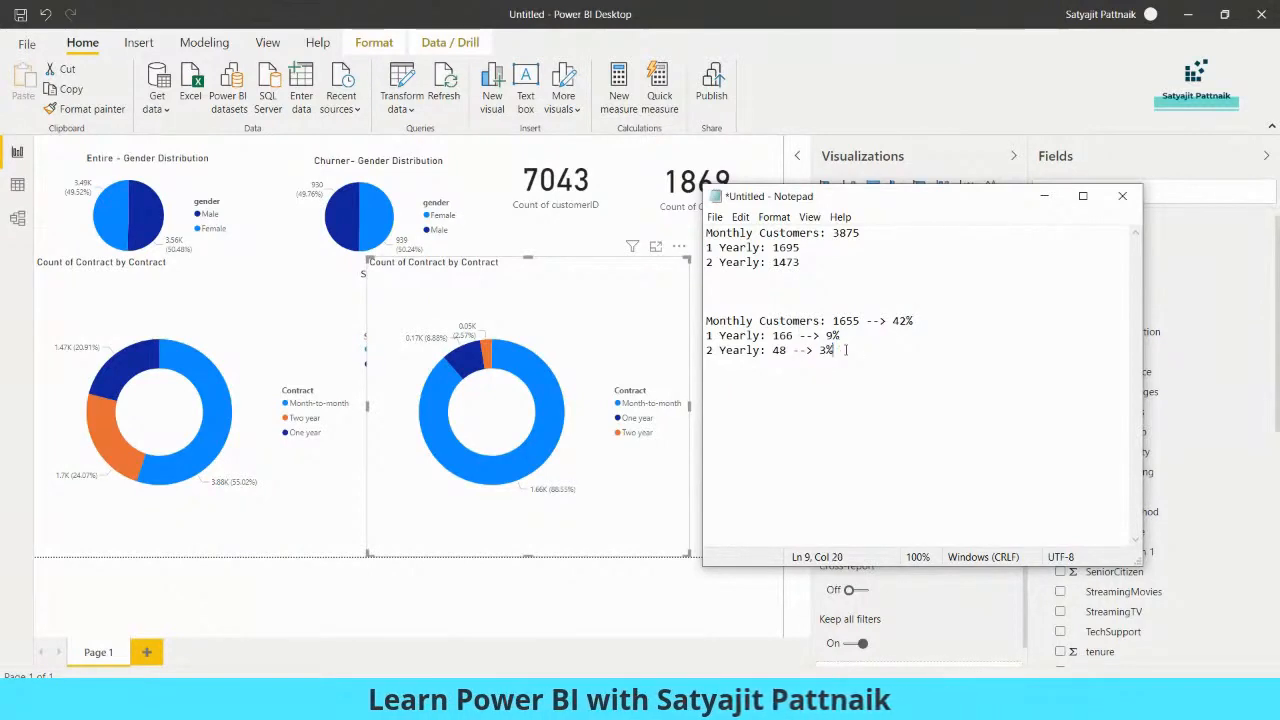
# Compare the noted churn figures in Notepad by highlighting the one-year percentage, the monthly customer total, the monthly churner count and its percentage
pyautogui.moveTo(826, 336); pyautogui.dragTo(841, 336)
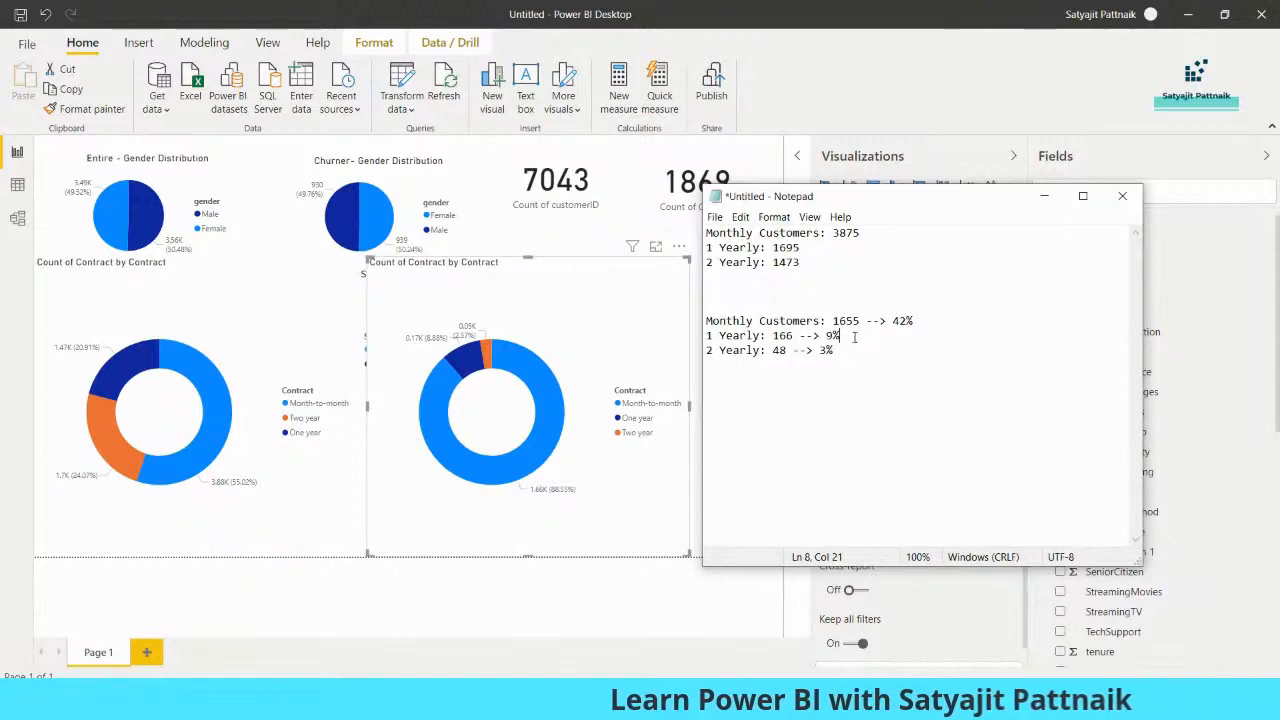
pyautogui.moveTo(914, 321); pyautogui.dragTo(717, 320)
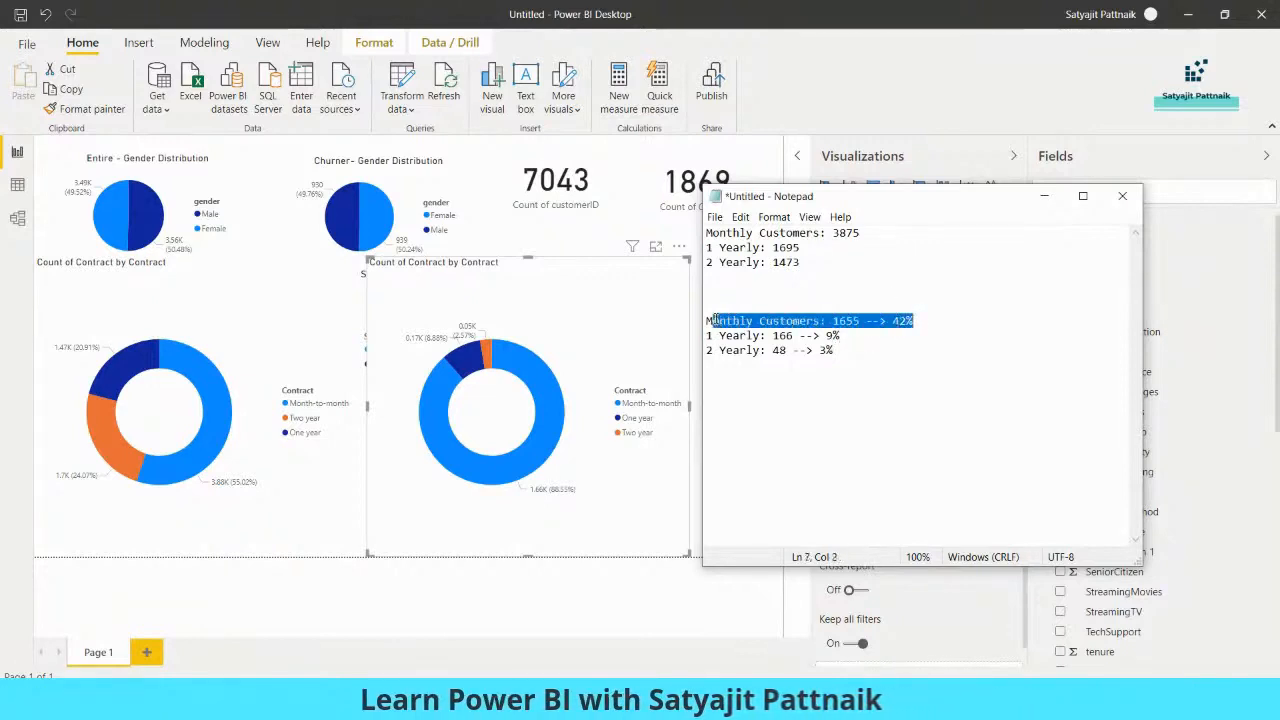
pyautogui.click(757, 320)
pyautogui.moveTo(833, 233); pyautogui.dragTo(860, 233)
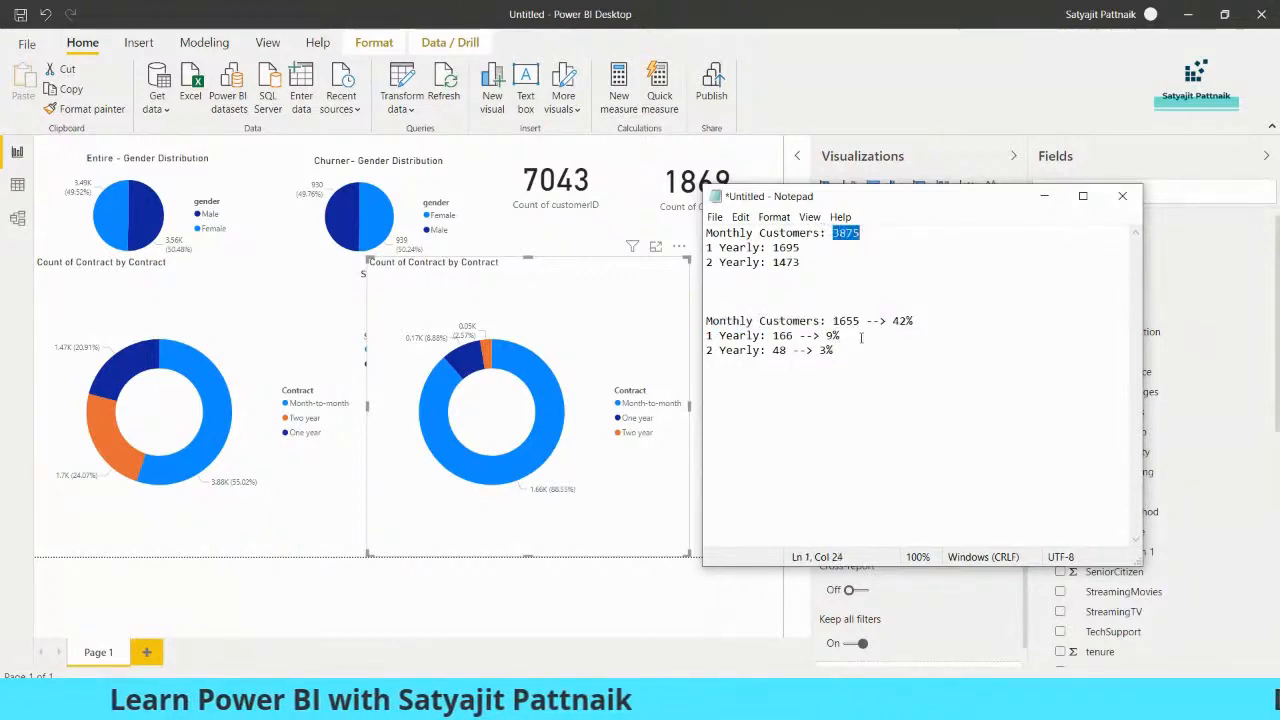
pyautogui.moveTo(833, 321); pyautogui.dragTo(860, 321)
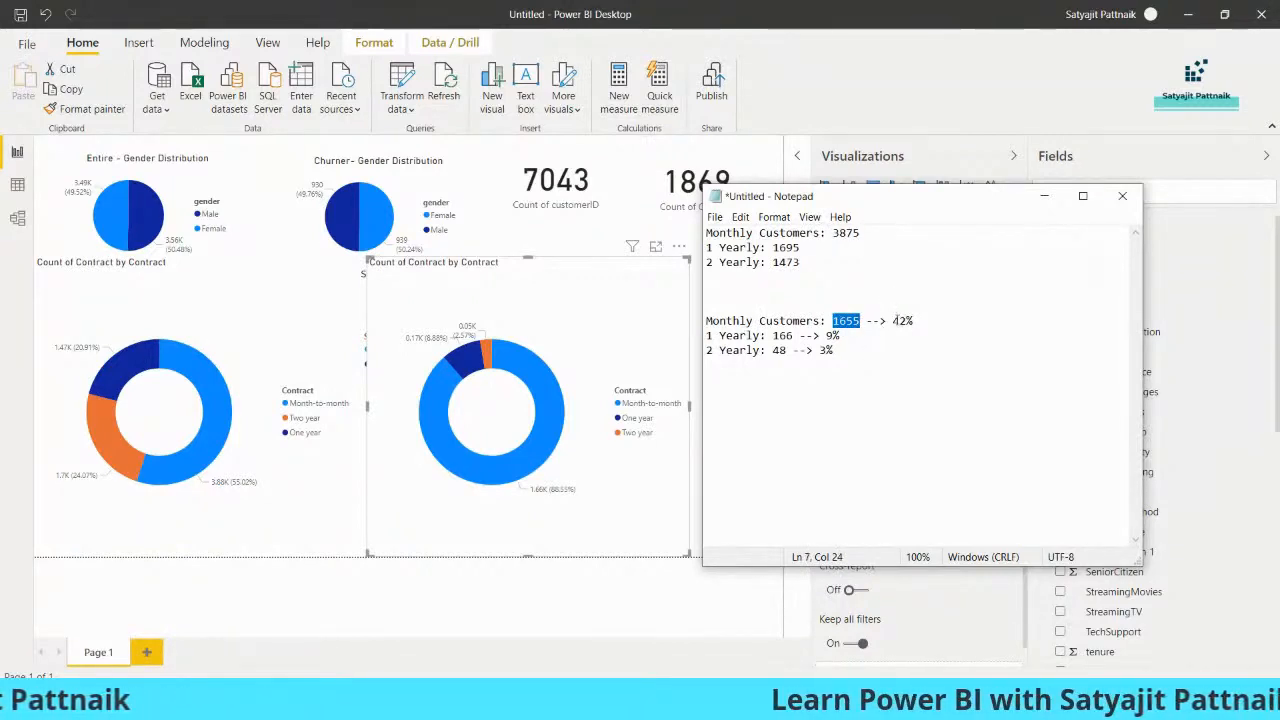
pyautogui.moveTo(893, 321); pyautogui.dragTo(914, 322)
# Add a 26% line beneath the second list in Notepad and highlight the monthly contract percentage for comparison
pyautogui.click(895, 364)
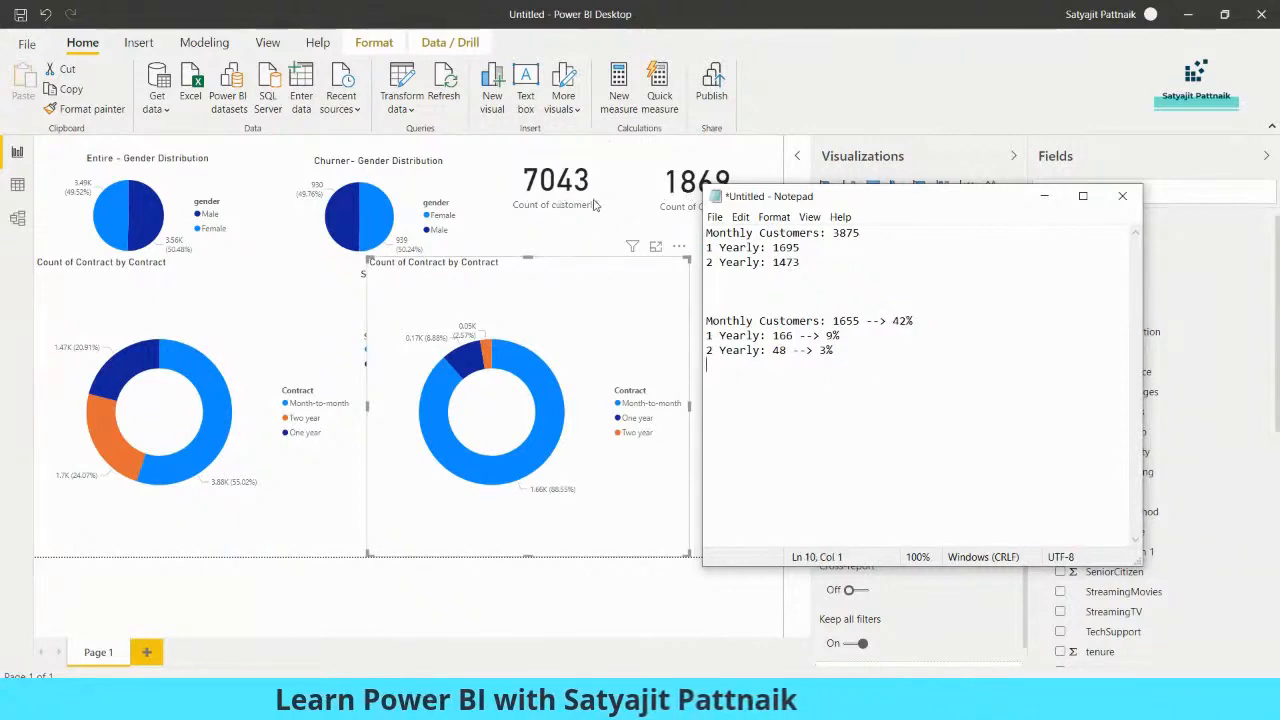
pyautogui.press('Return')
pyautogui.press('Return')
pyautogui.write('26%')
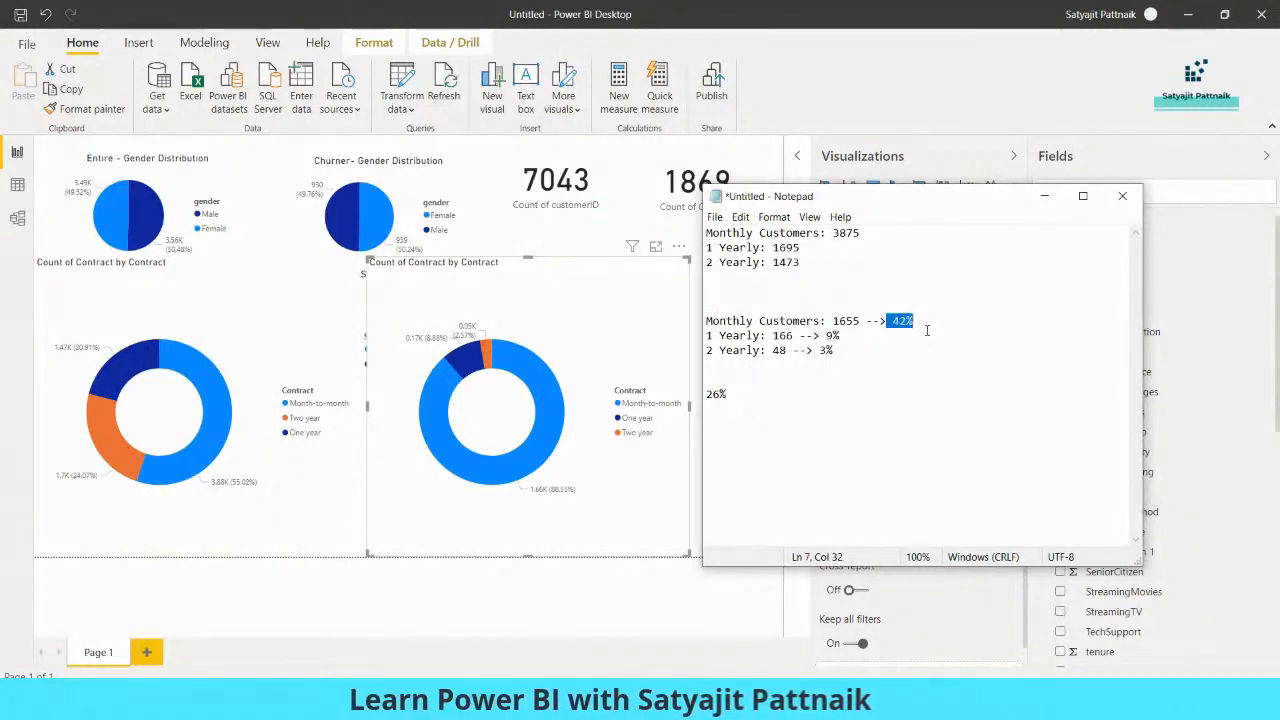
pyautogui.click(932, 332)
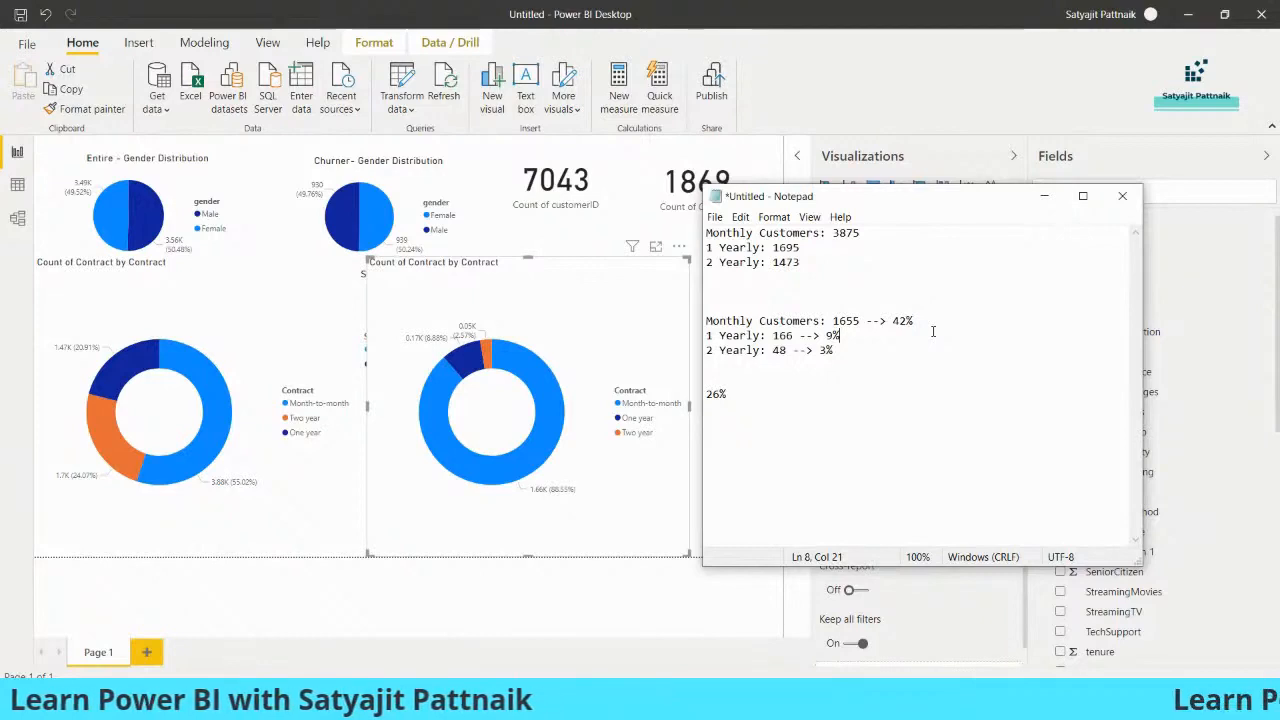
pyautogui.moveTo(893, 321); pyautogui.dragTo(936, 321)
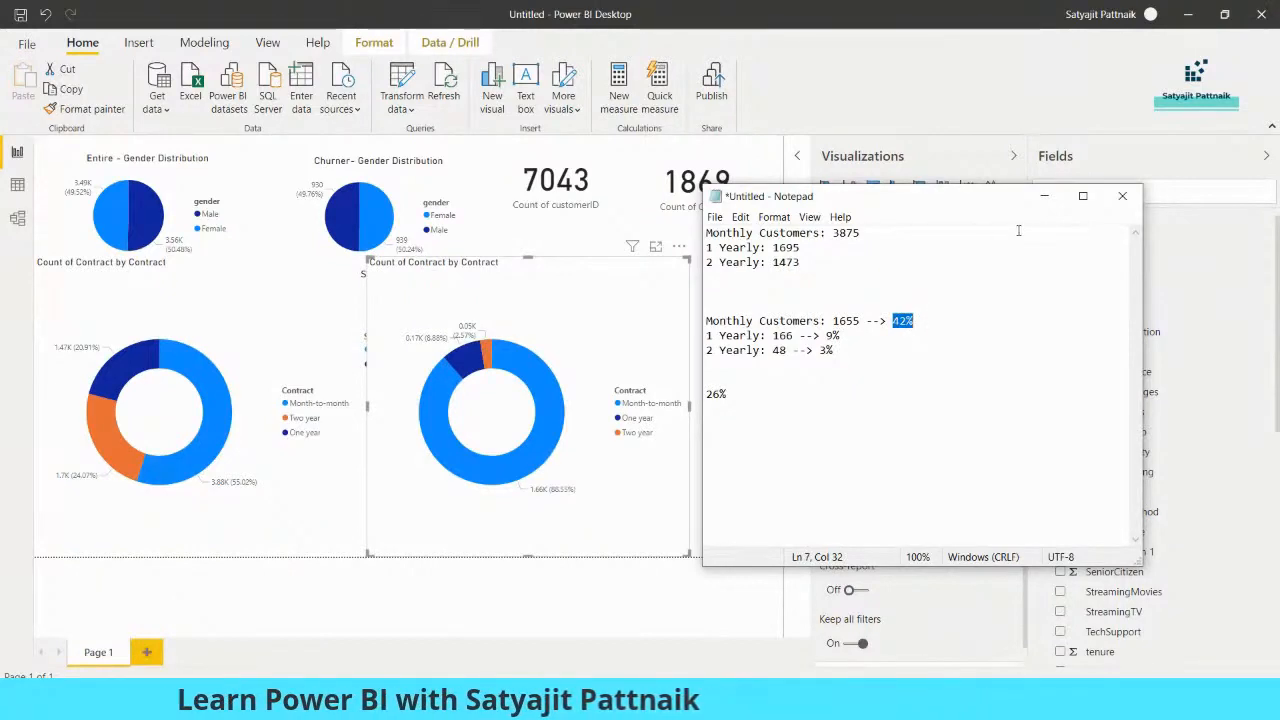
# Return to Power BI, shrink both contract donut charts and place them side by side beneath the senior citizen pie charts
pyautogui.click(1044, 196)
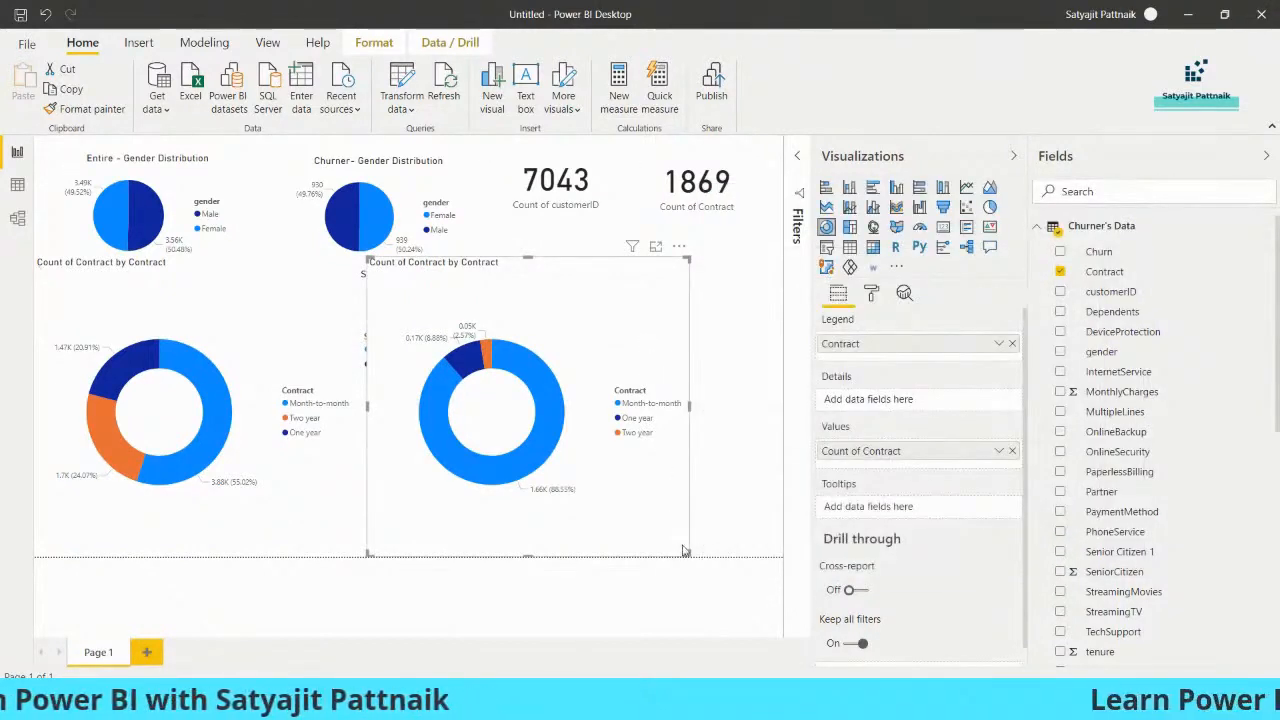
pyautogui.moveTo(685, 550); pyautogui.dragTo(449, 514)
pyautogui.click(309, 514)
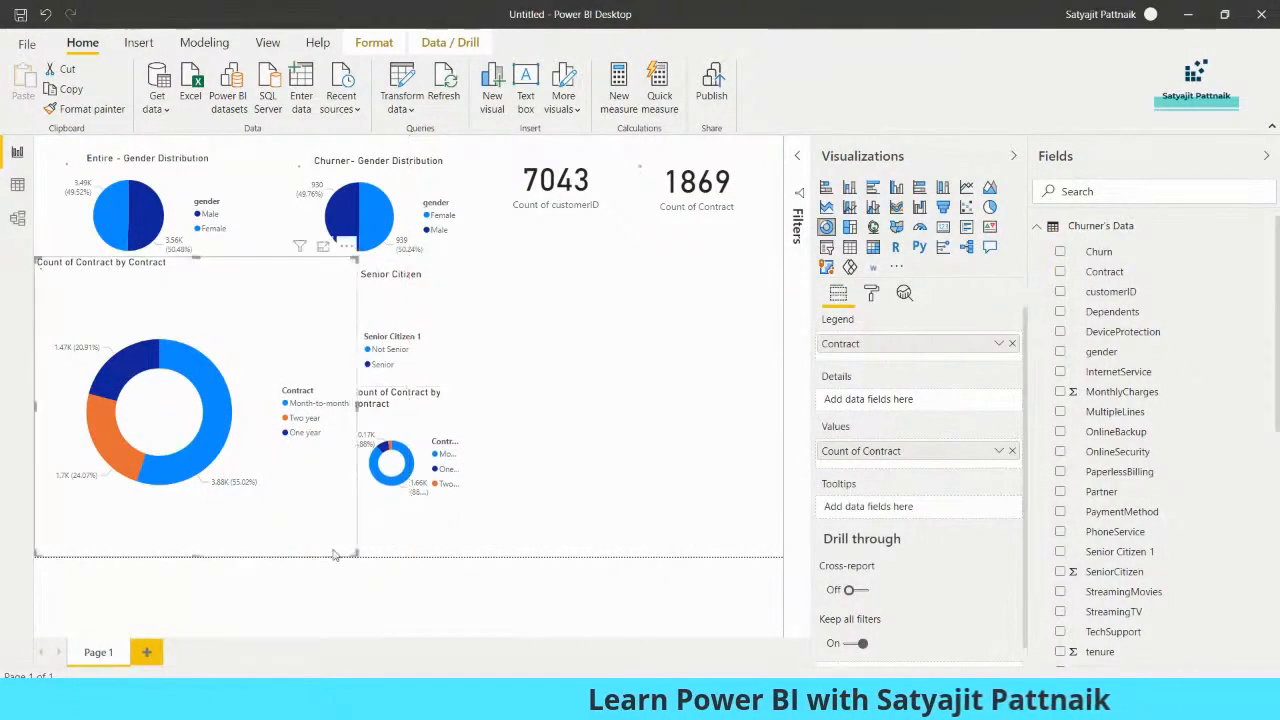
pyautogui.moveTo(353, 553); pyautogui.dragTo(115, 343)
pyautogui.moveTo(109, 346); pyautogui.dragTo(108, 519)
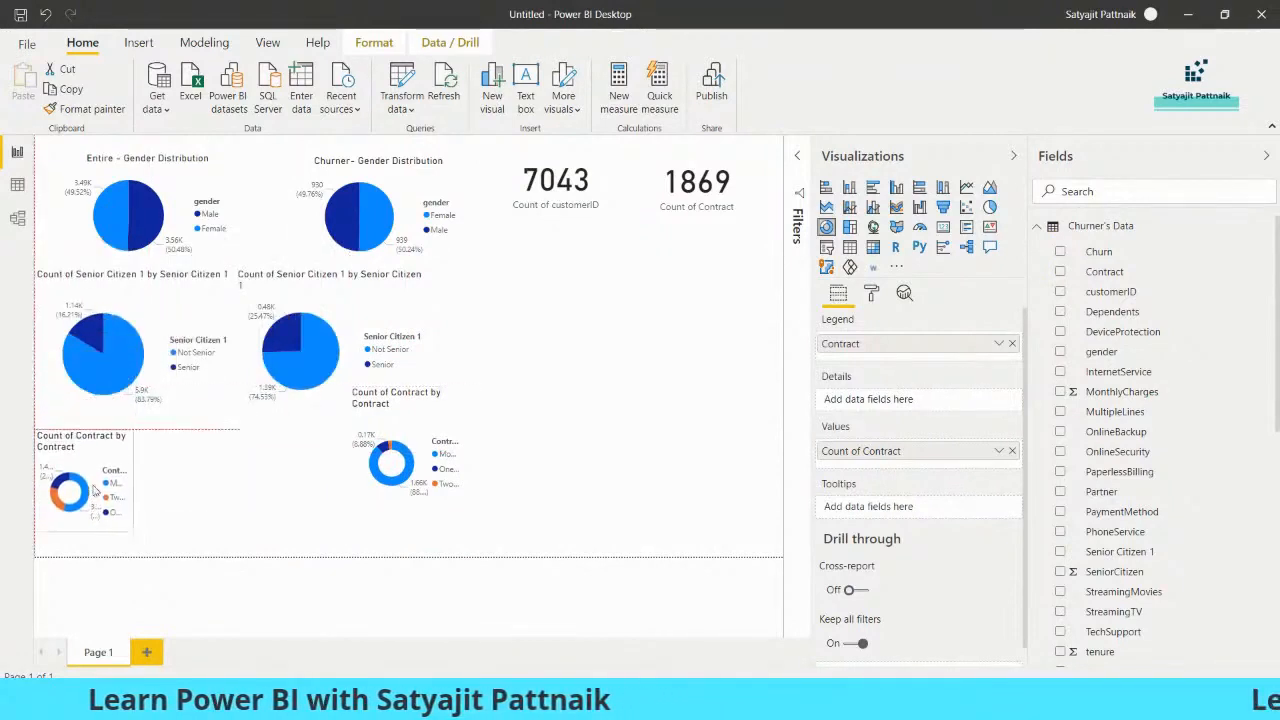
pyautogui.moveTo(370, 403); pyautogui.dragTo(156, 443)
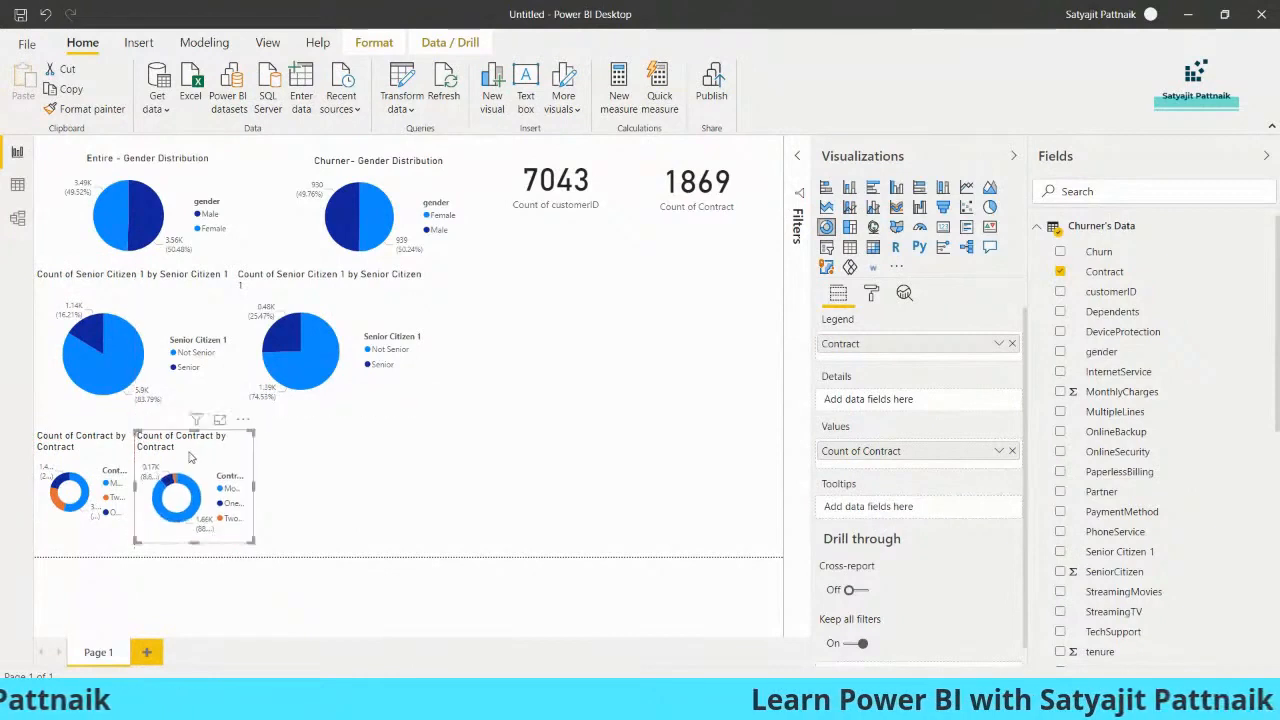
pyautogui.click(537, 500)
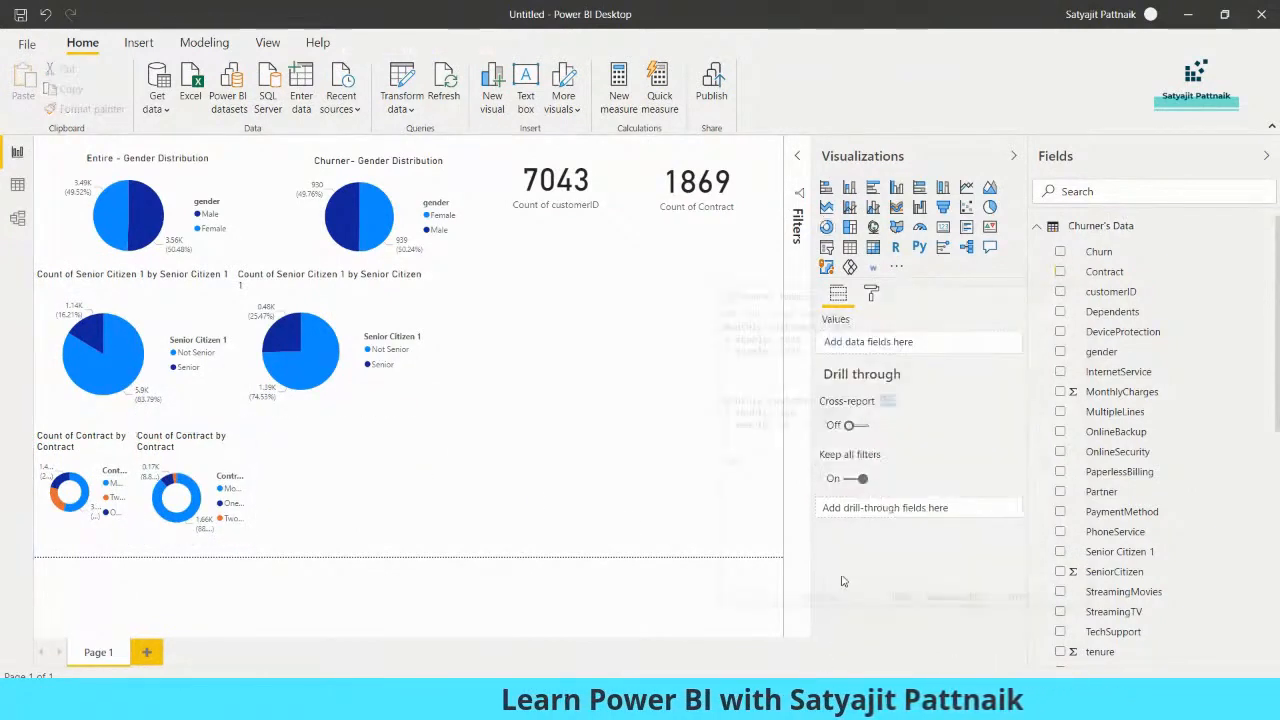
# Replace all Notepad text with the lines "Gender --> Not helpful", "Senior Citizen --> Senior" and "Contract Type --> Monthly", and highlight them
pyautogui.hotkey('alt', 'Tab')
pyautogui.click(784, 404)
pyautogui.hotkey('ctrl', 'a')
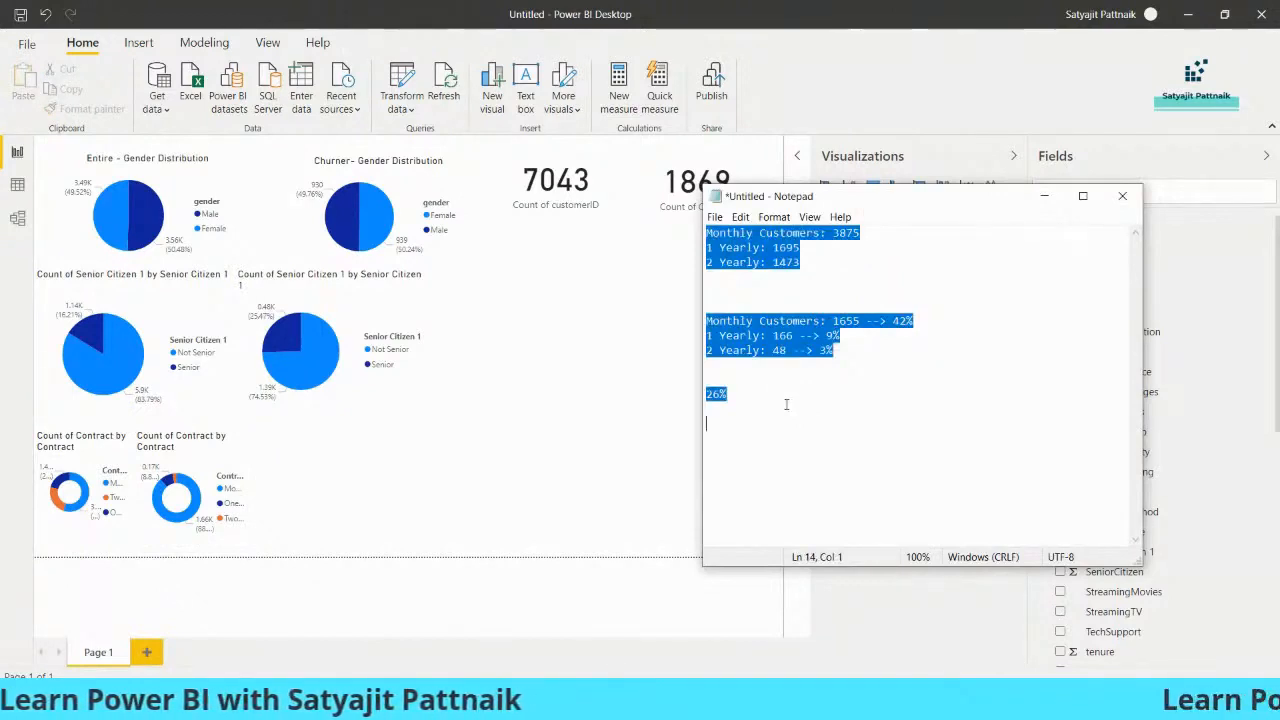
pyautogui.write('Gender')
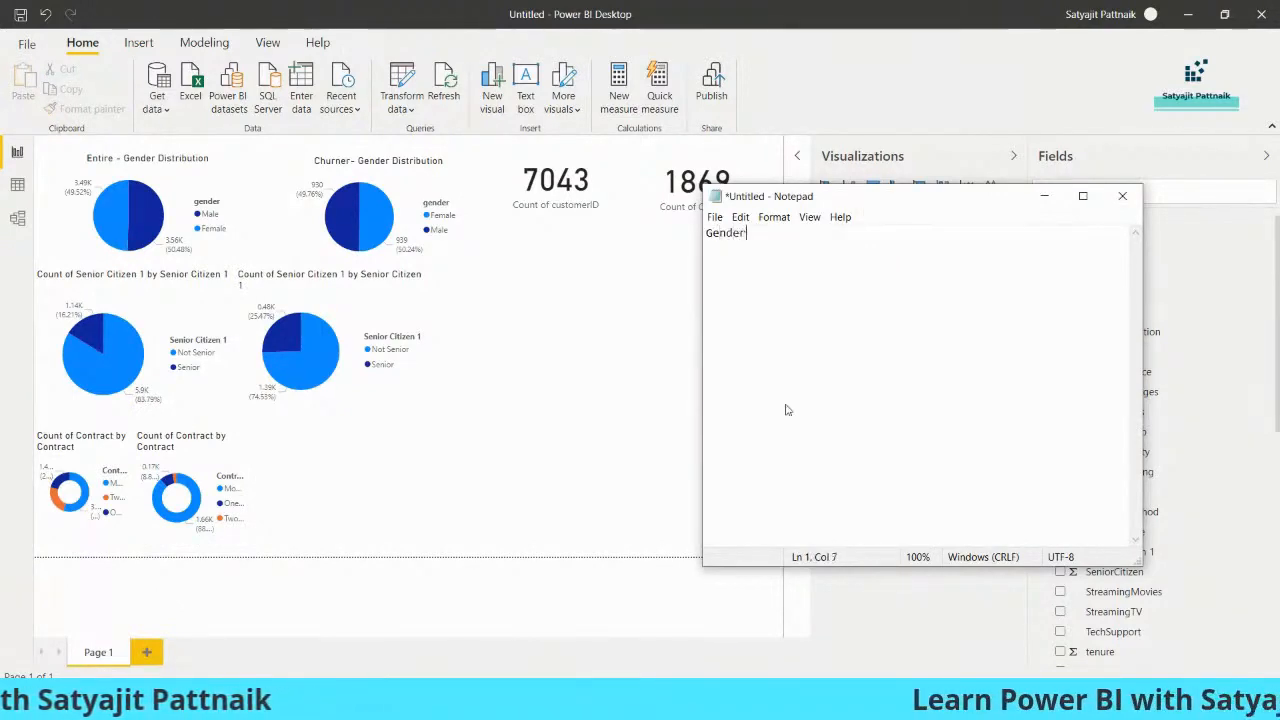
pyautogui.write(' --> Not helpful')
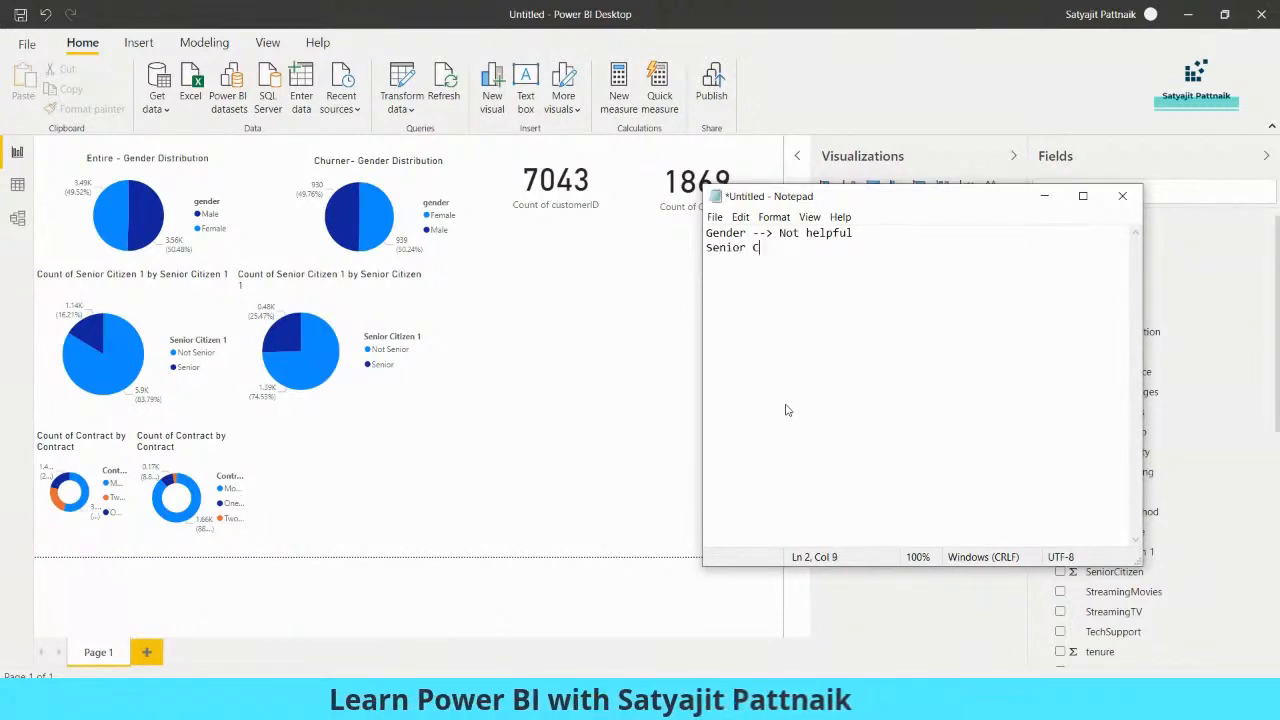
pyautogui.write('zen --> Senior')
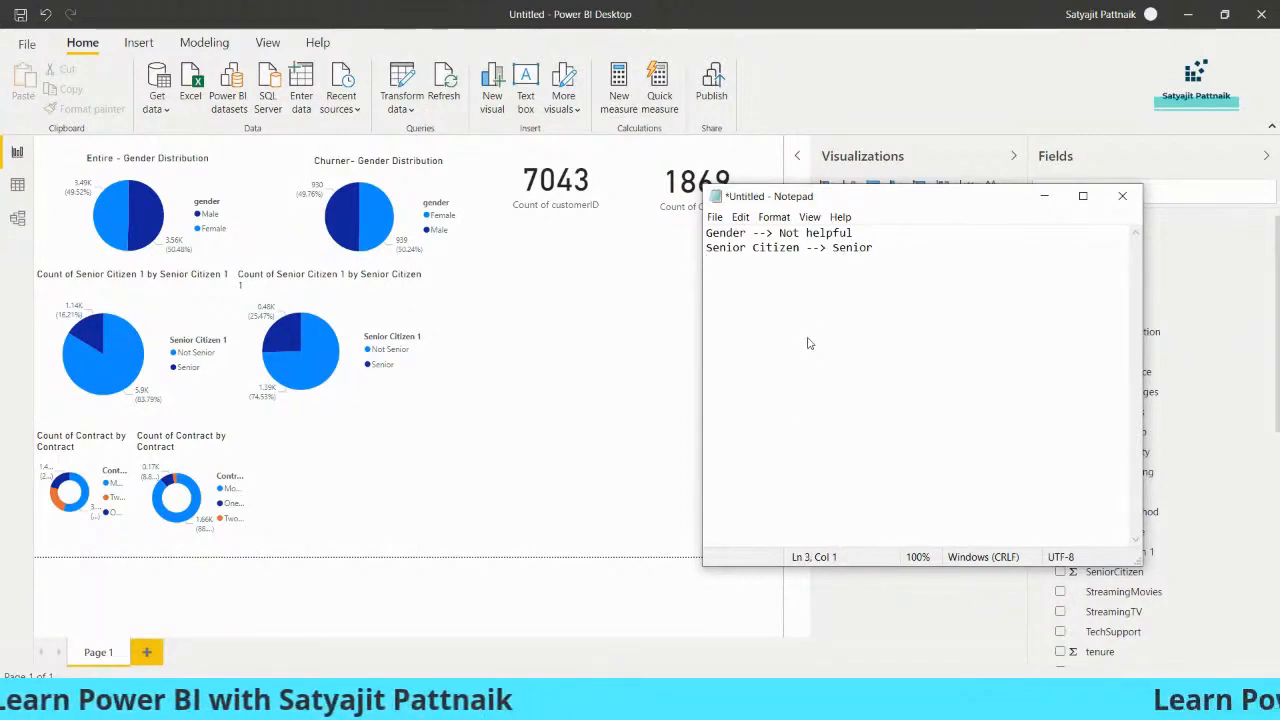
pyautogui.write('ntract Type ')
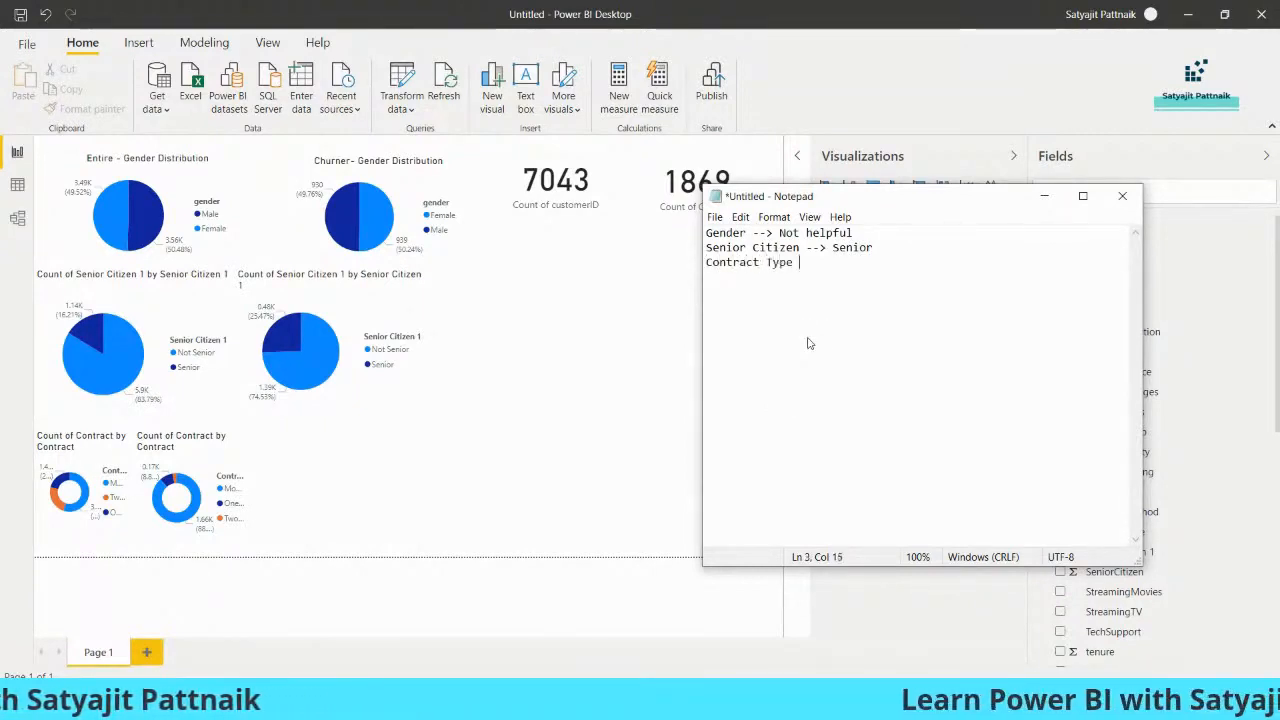
pyautogui.write('--> Monthly')
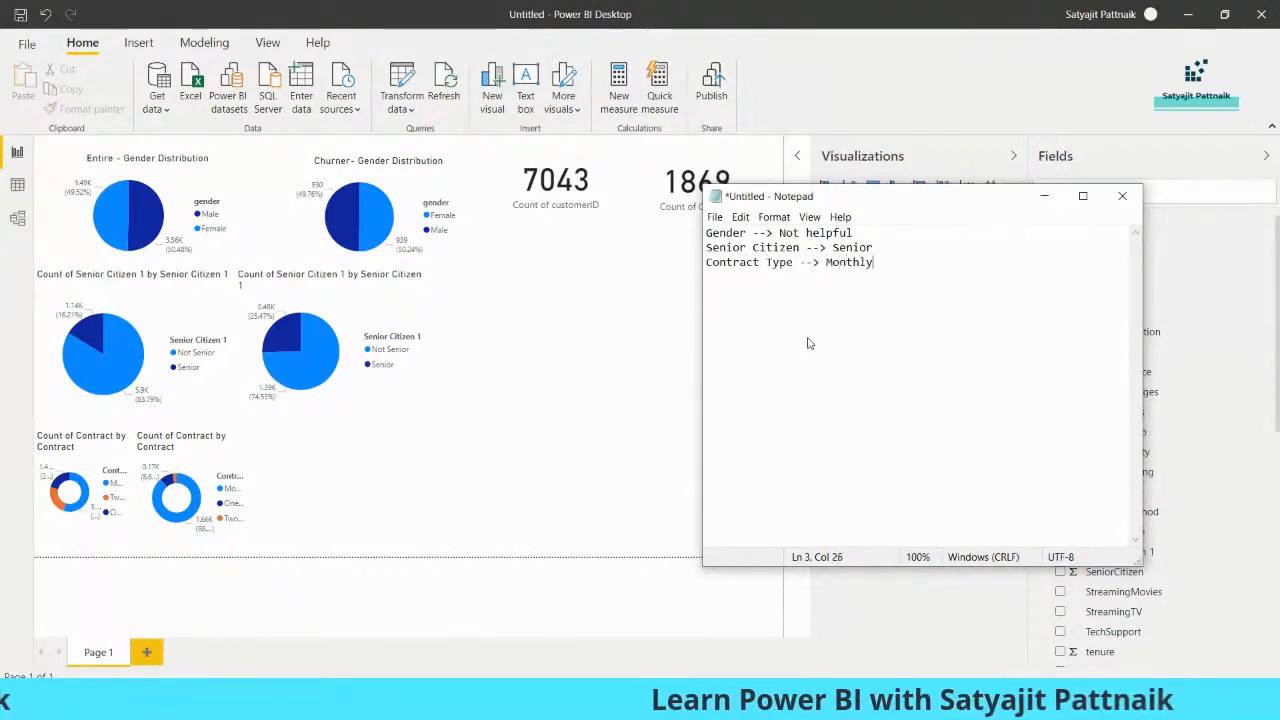
pyautogui.moveTo(886, 268); pyautogui.dragTo(708, 232)
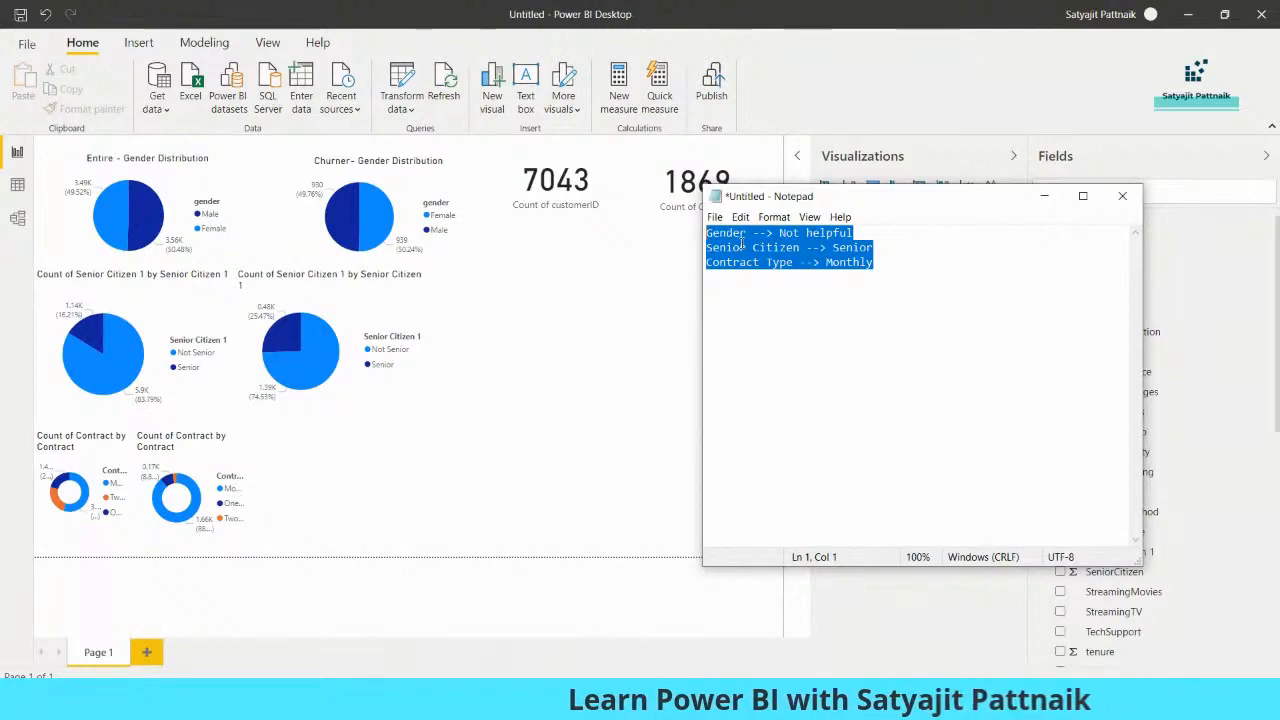
# Return to Power BI, insert an empty pie chart and place it beside the churner senior citizen pie chart
pyautogui.click(1042, 200)
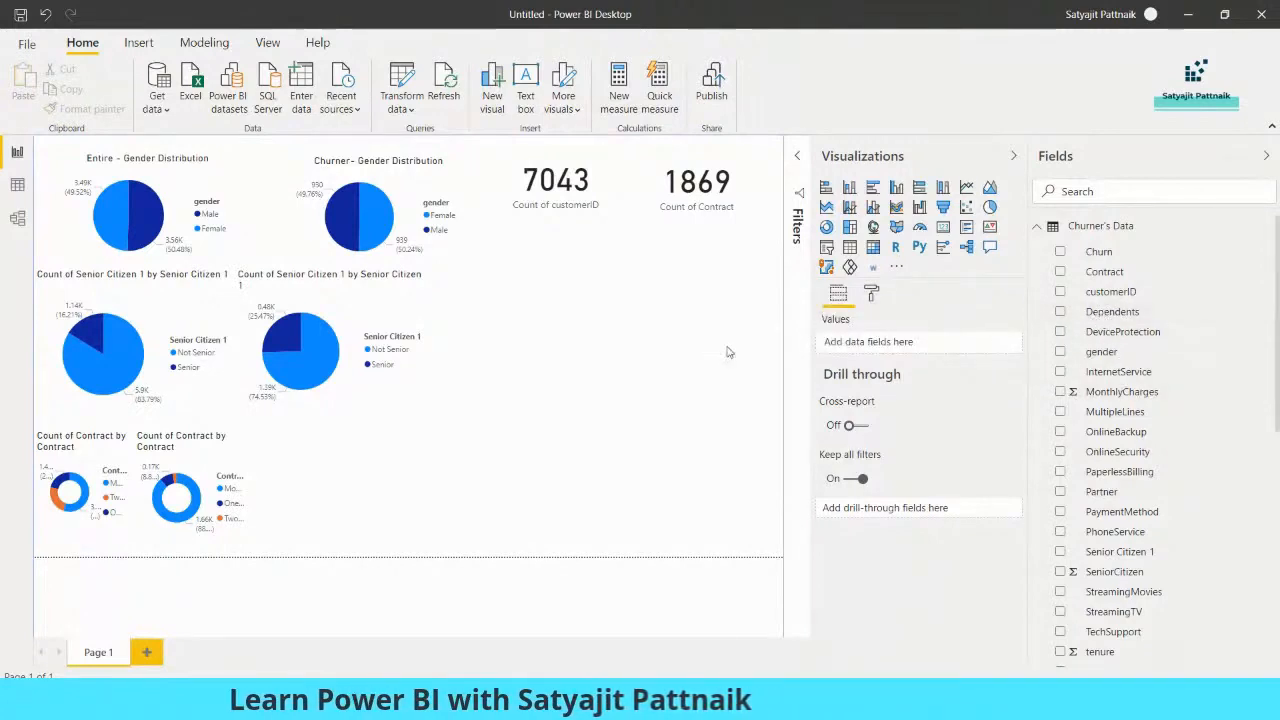
pyautogui.click(1112, 311)
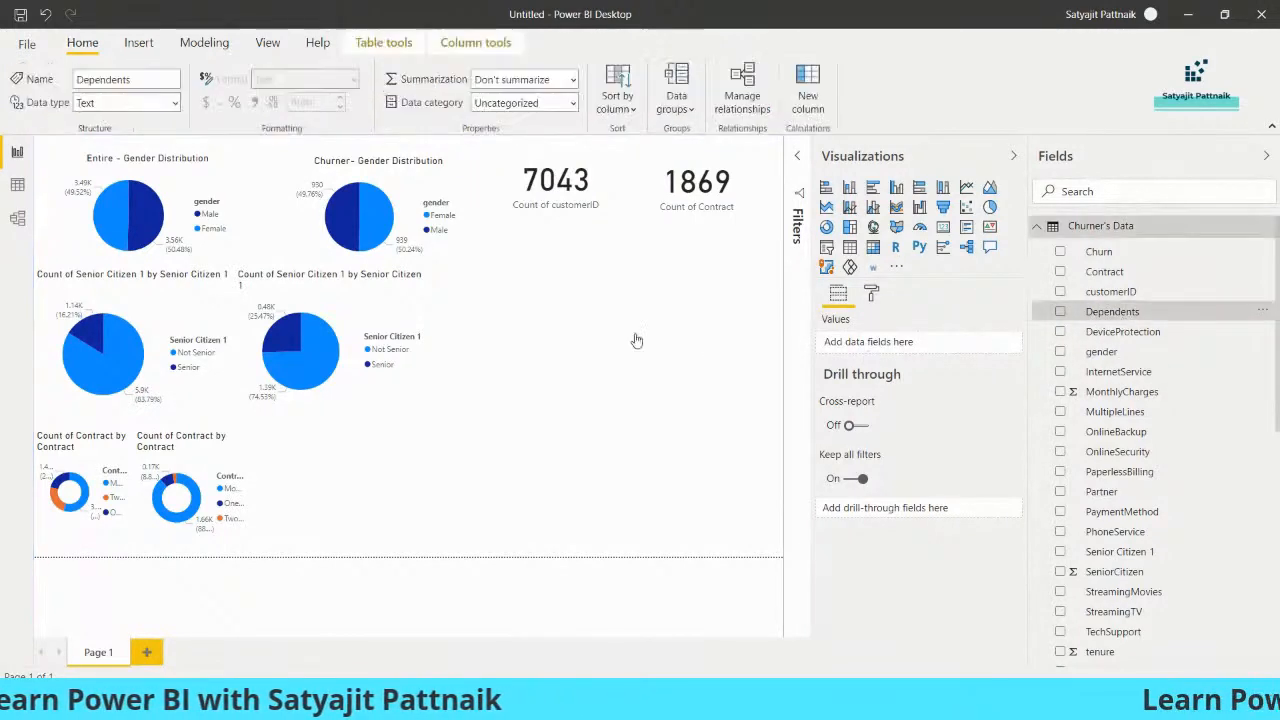
pyautogui.click(634, 340)
pyautogui.click(989, 207)
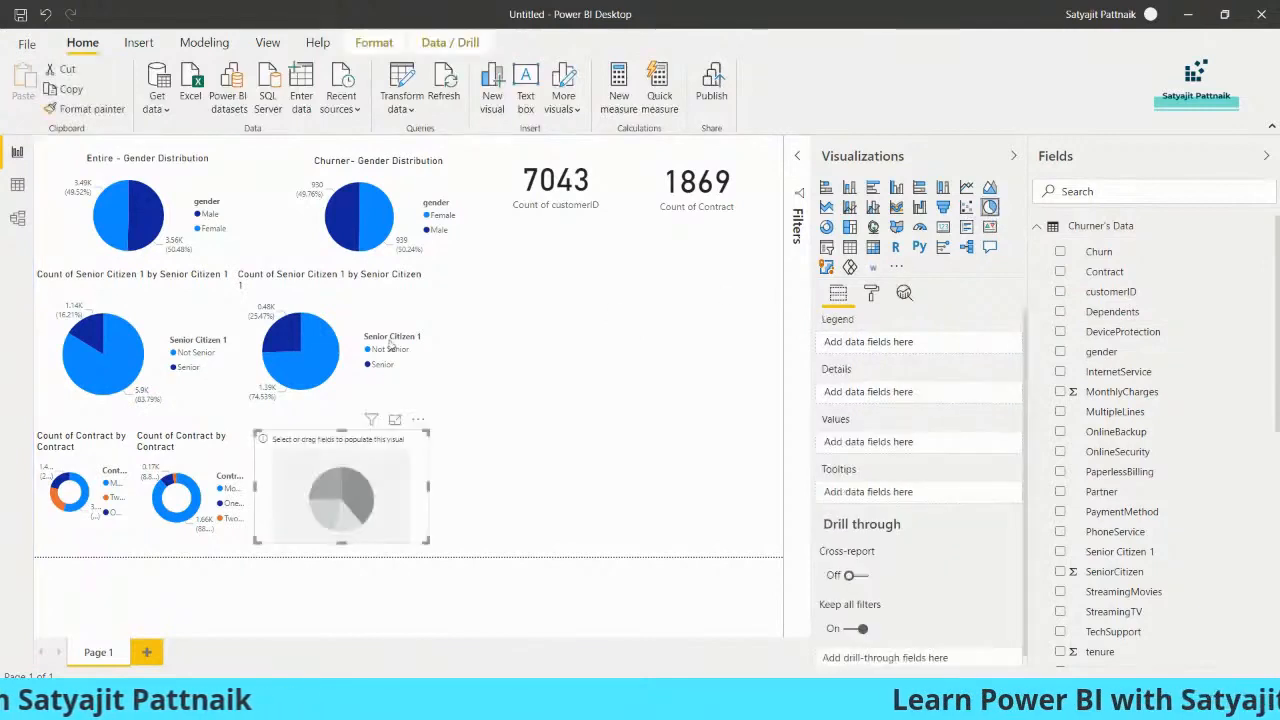
pyautogui.moveTo(399, 478); pyautogui.dragTo(604, 318)
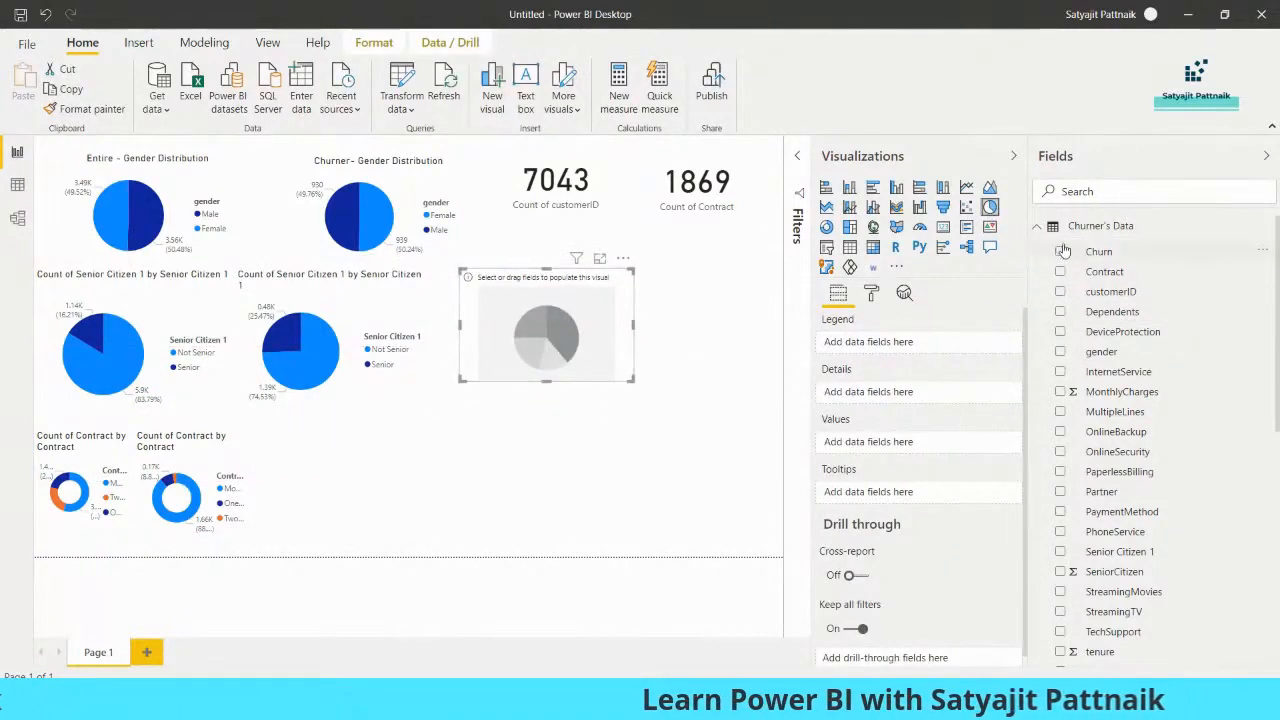
# Fill the new pie chart with Dependents from Entire Customer Data as legend and counted values, and enlarge it slightly
pyautogui.click(1037, 229)
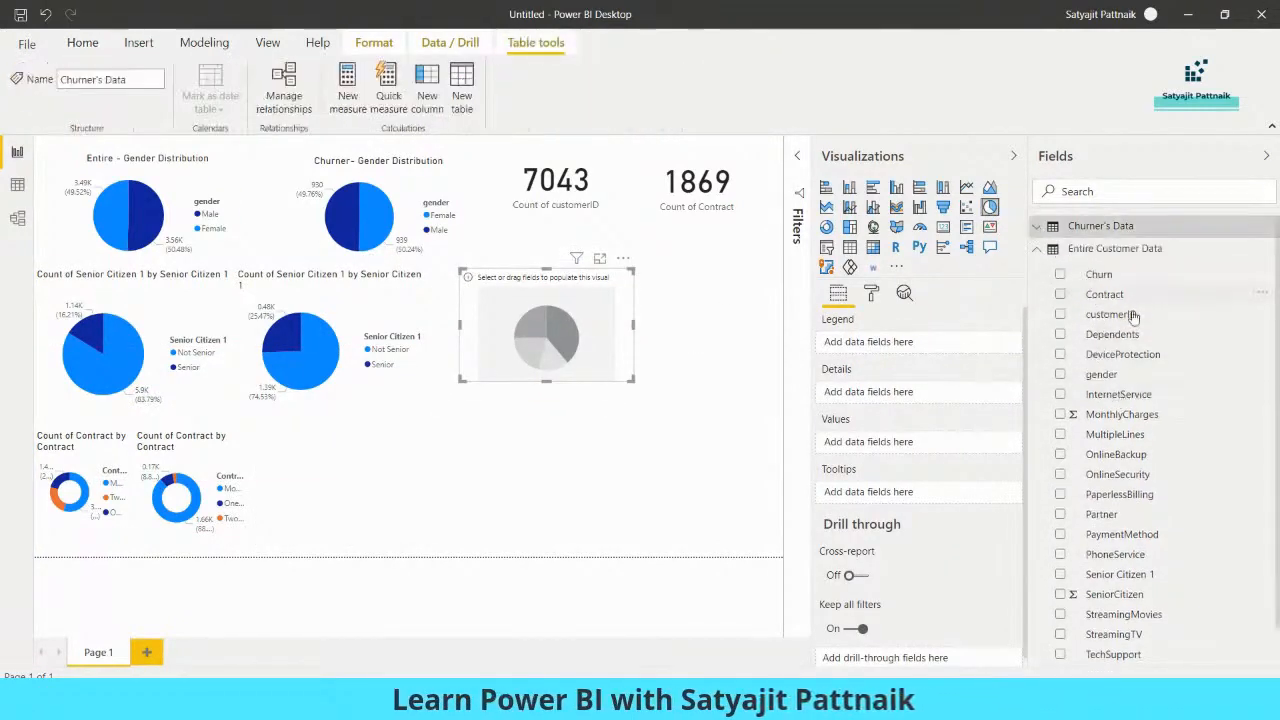
pyautogui.click(1061, 334)
pyautogui.moveTo(1112, 334); pyautogui.dragTo(878, 450)
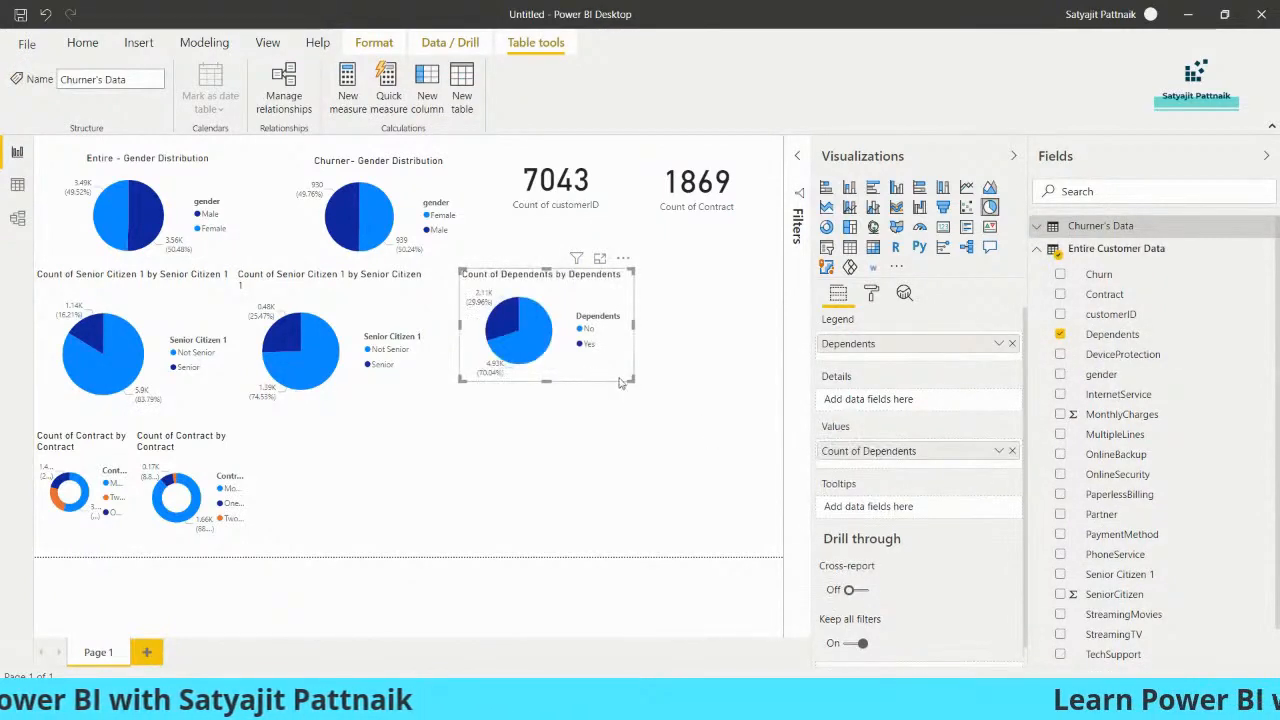
pyautogui.moveTo(631, 381); pyautogui.dragTo(651, 409)
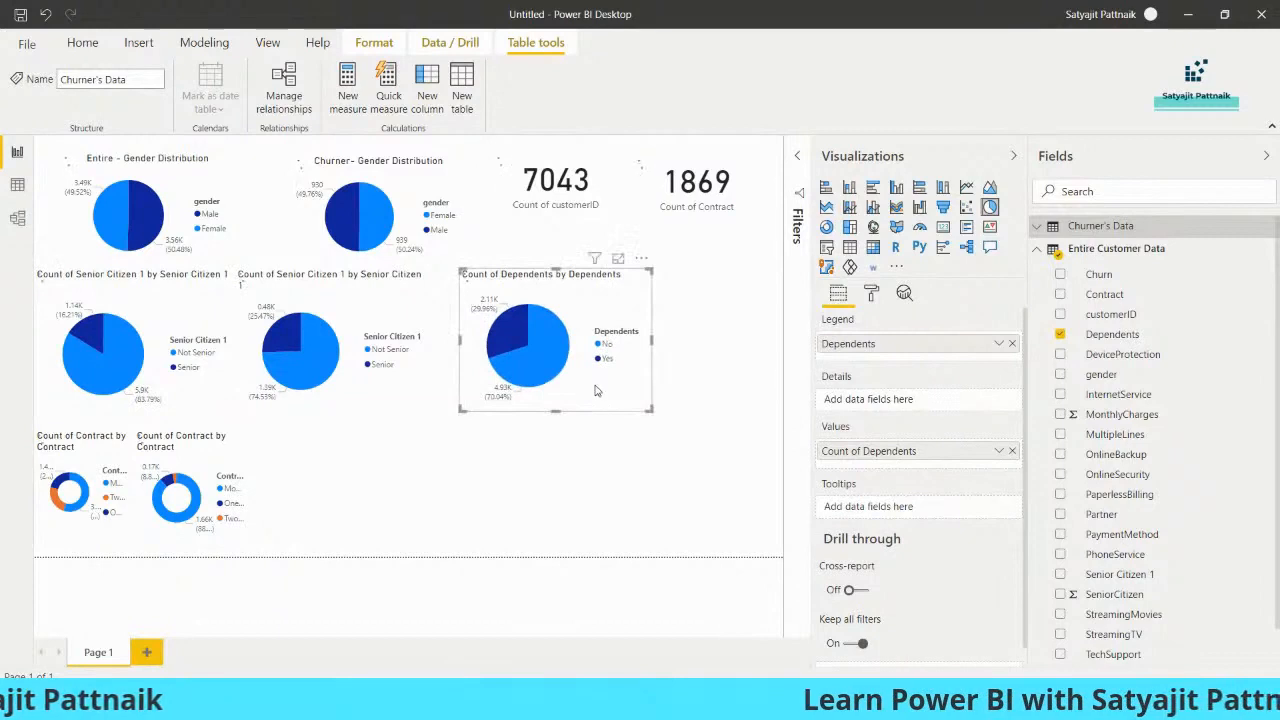
# Duplicate the dependents pie chart and place the copy directly beneath the original
pyautogui.hotkey('ctrl', 'c')
pyautogui.hotkey('ctrl', 'v')
pyautogui.moveTo(593, 393); pyautogui.dragTo(593, 537)
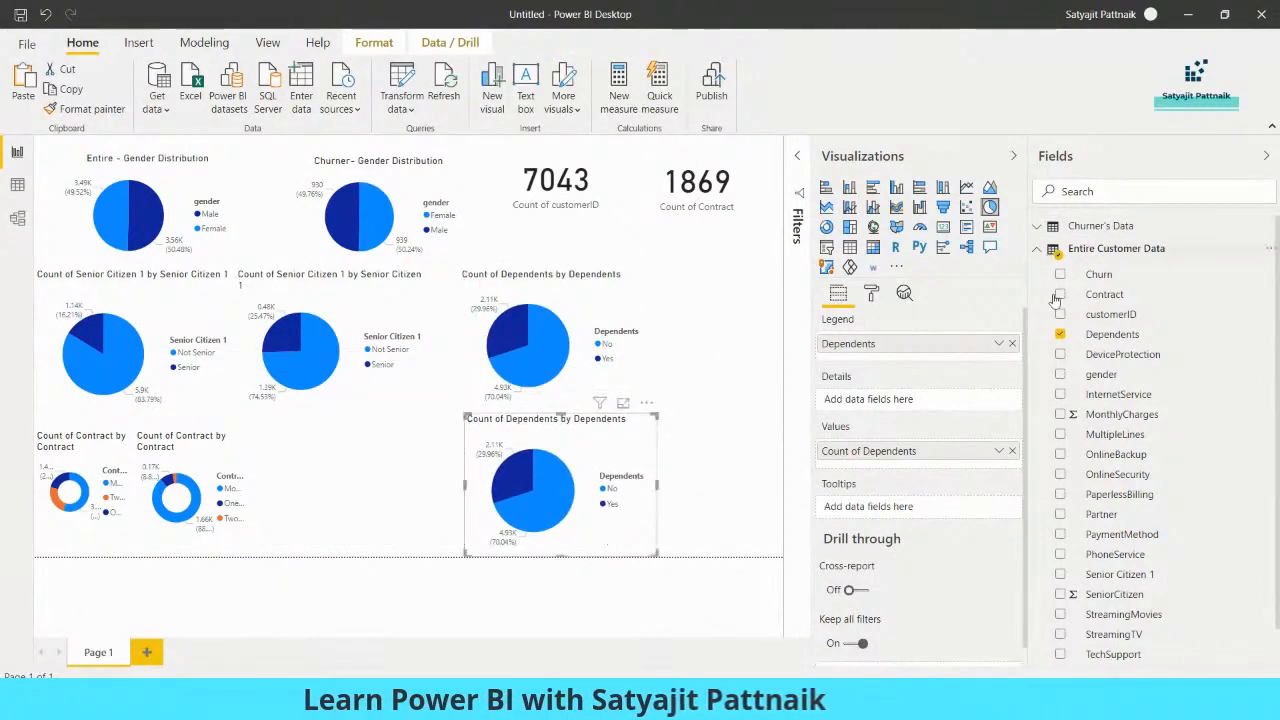
# Swap the copied pie chart's fields for Dependents from Churner's Data, used as both legend and counted values
pyautogui.click(1059, 336)
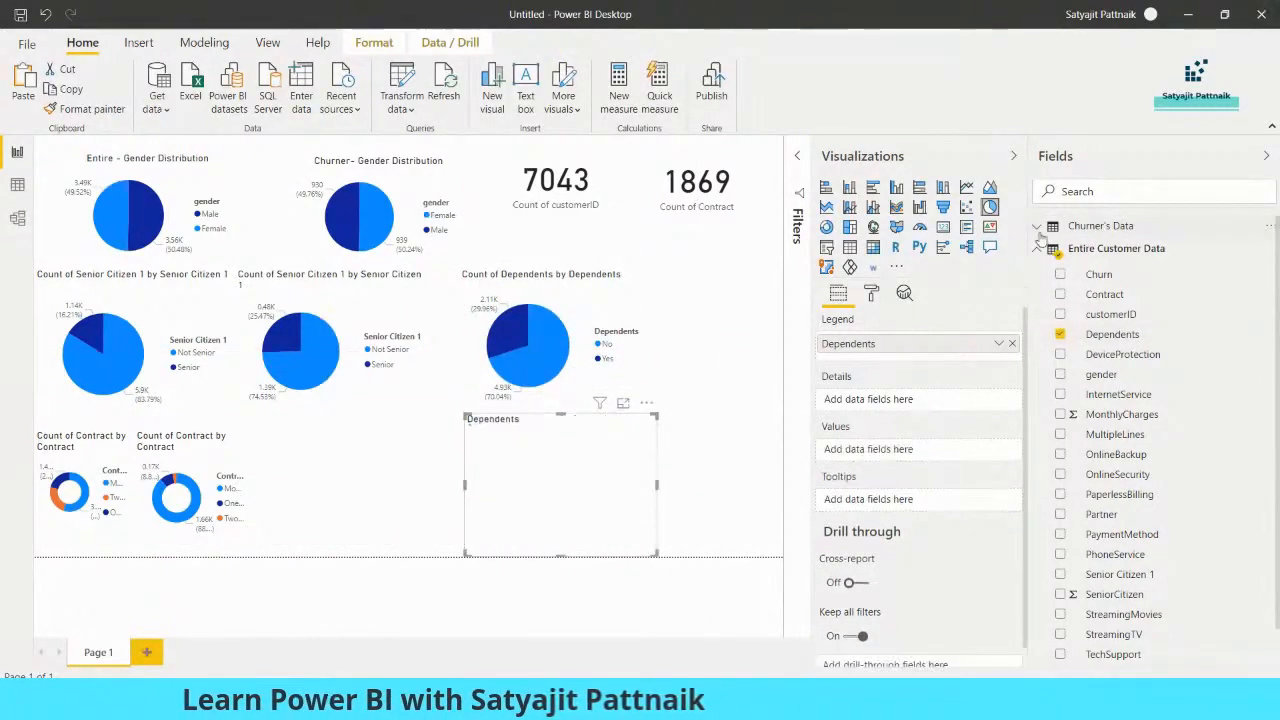
pyautogui.click(1060, 335)
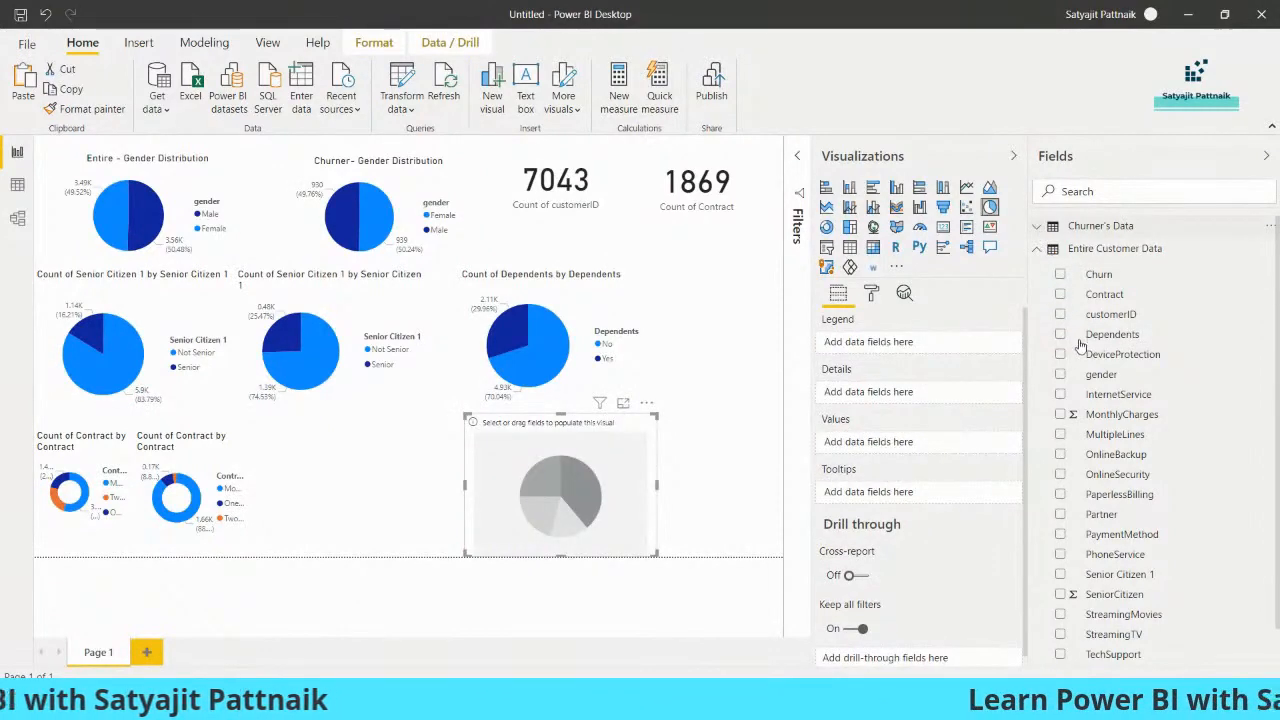
pyautogui.click(1100, 225)
pyautogui.click(1060, 311)
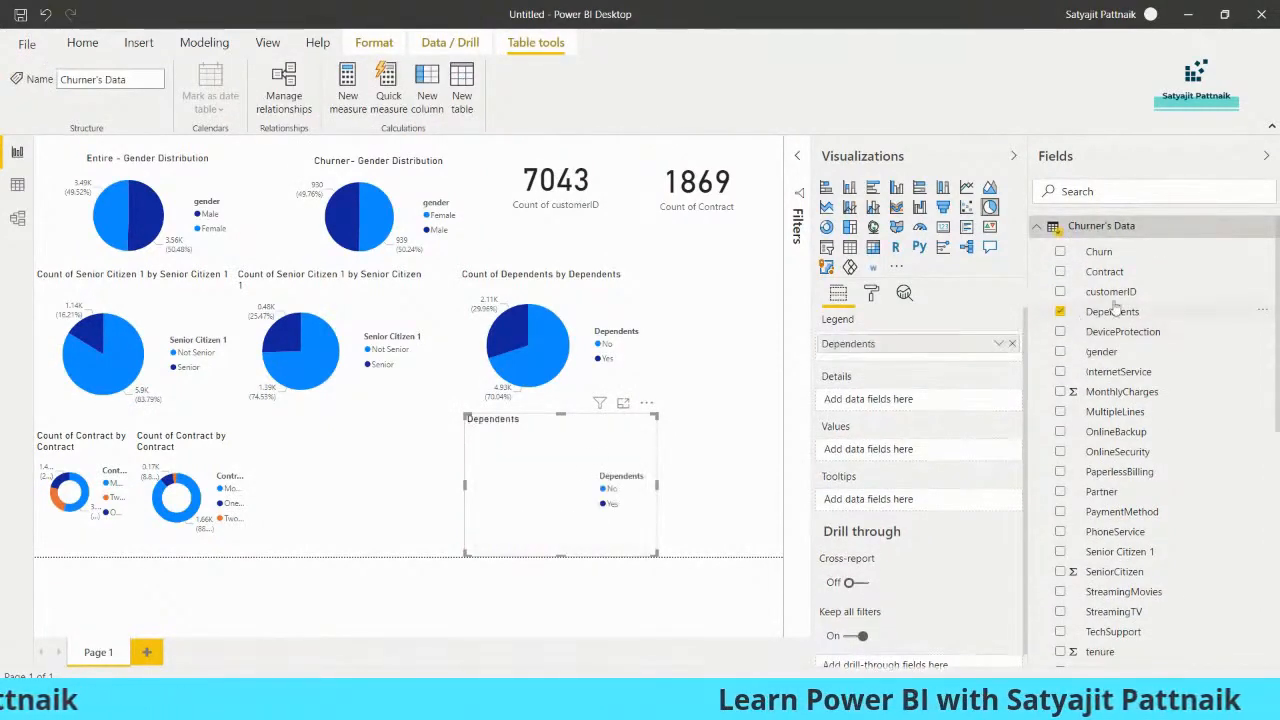
pyautogui.moveTo(1117, 320); pyautogui.dragTo(893, 456)
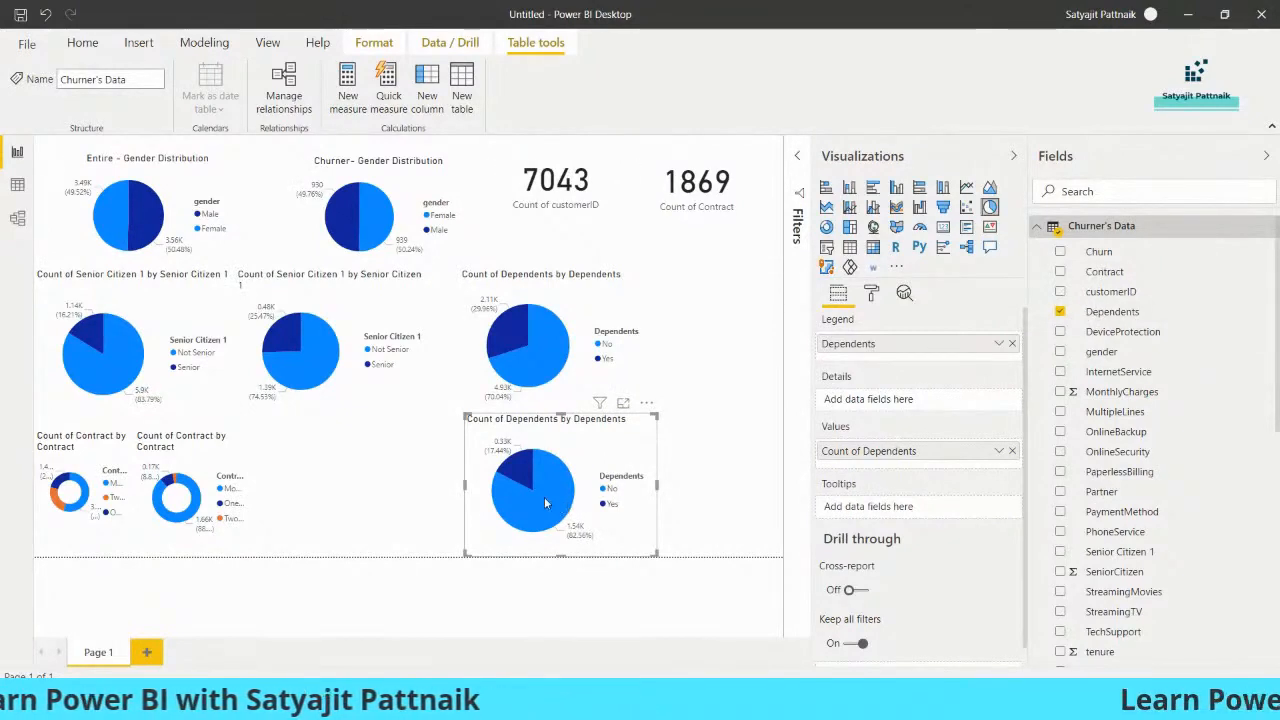
# Check the entire-customer dependents pie chart, switch to Notepad and note its count beneath the findings as "No : 4933"
pyautogui.click(555, 372)
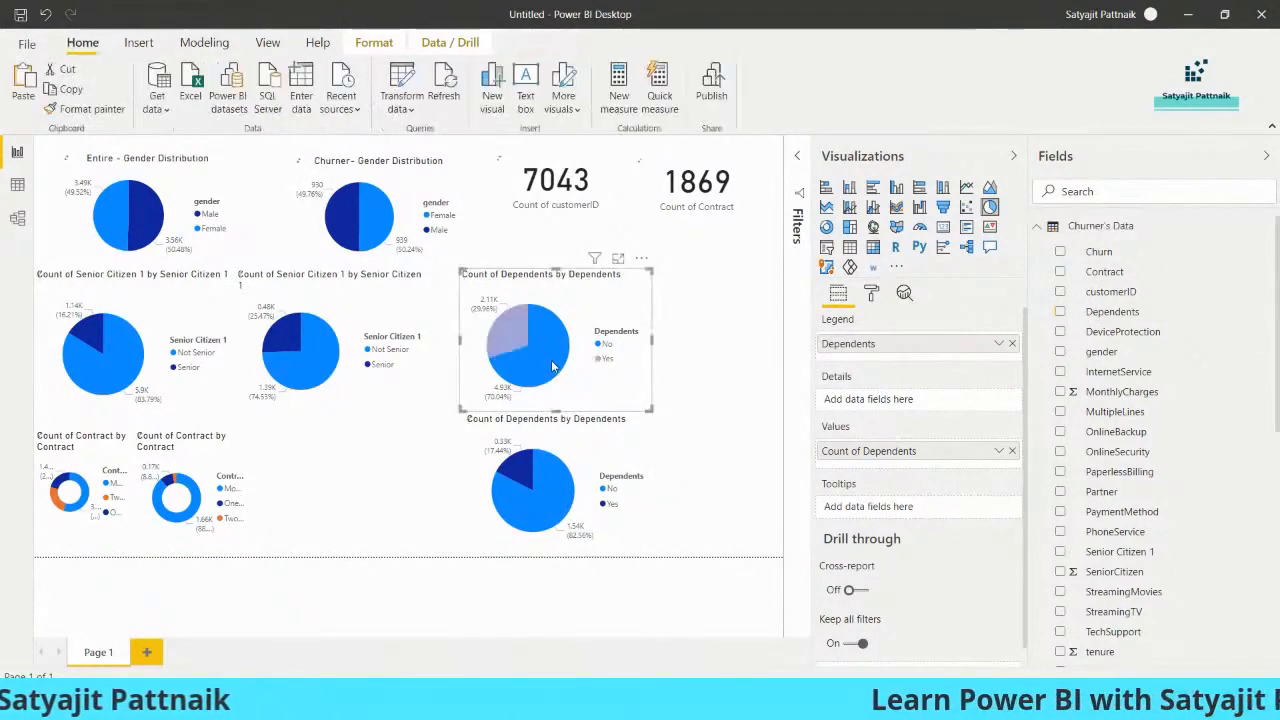
pyautogui.click(538, 360)
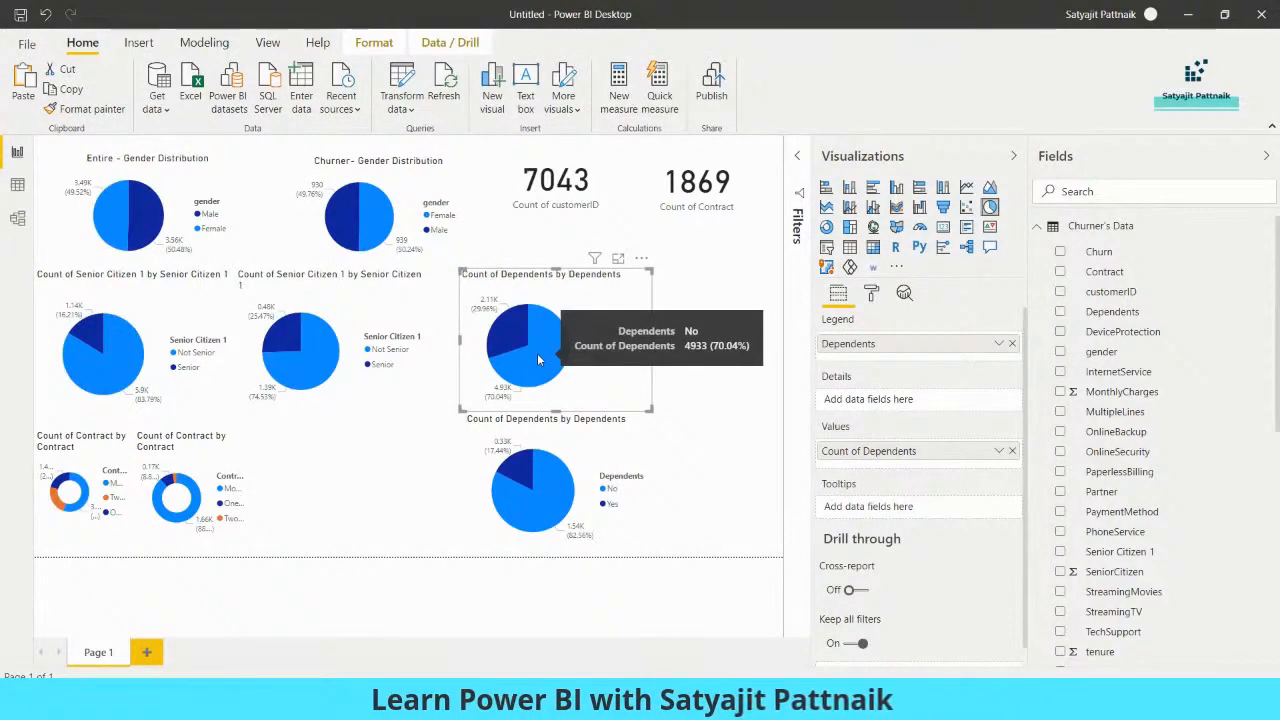
pyautogui.hotkey('alt', 'Tab')
pyautogui.click(870, 421)
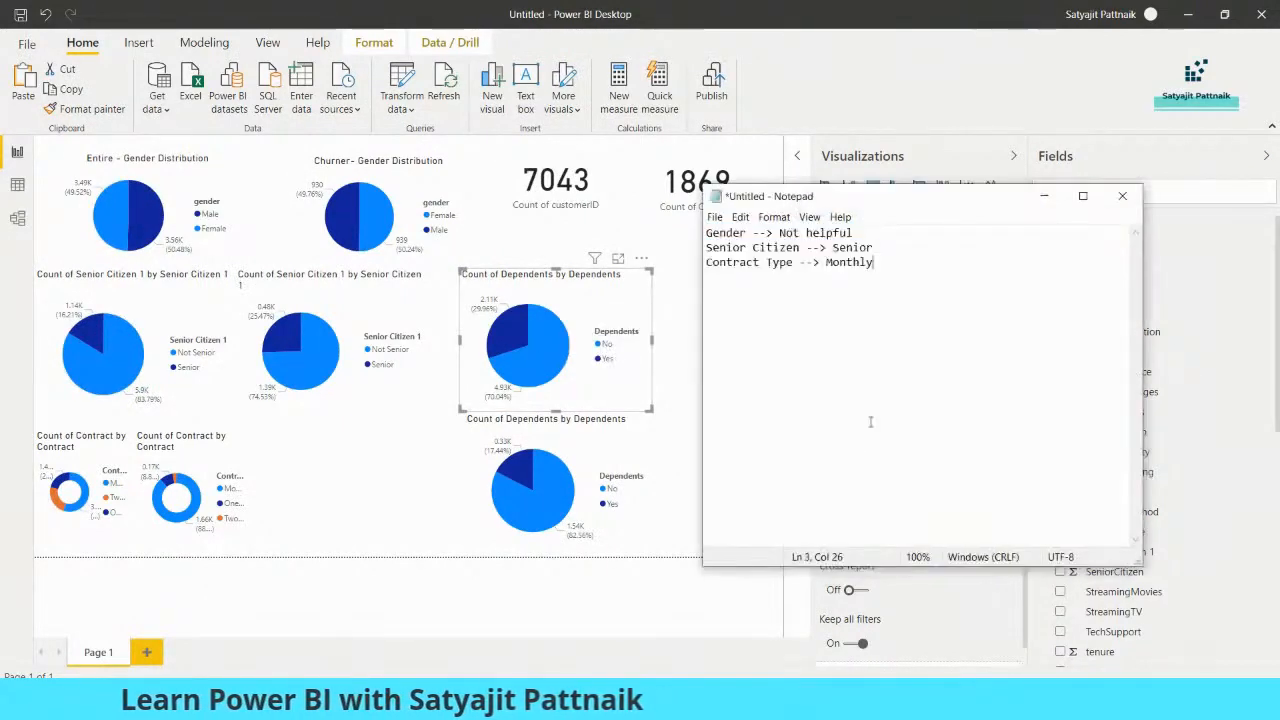
pyautogui.press('Return')
pyautogui.press('Return')
pyautogui.write('No :')
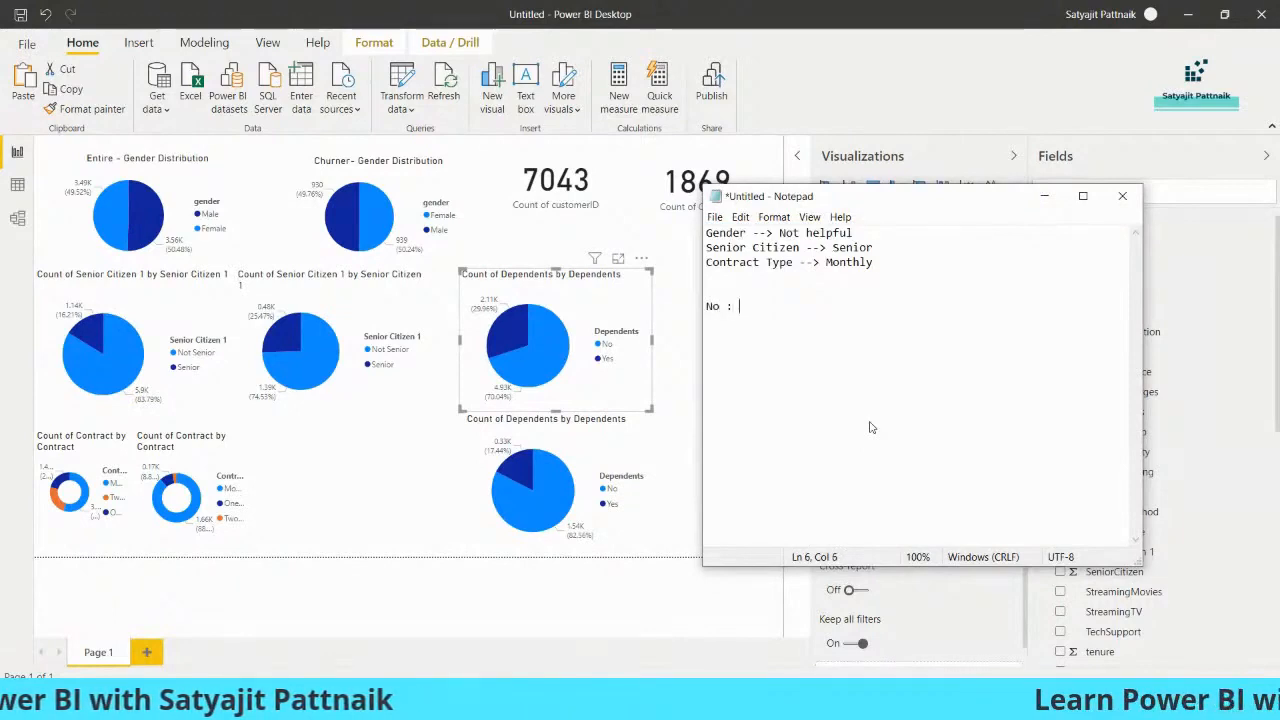
pyautogui.write(' 4933')
pyautogui.press('Return')
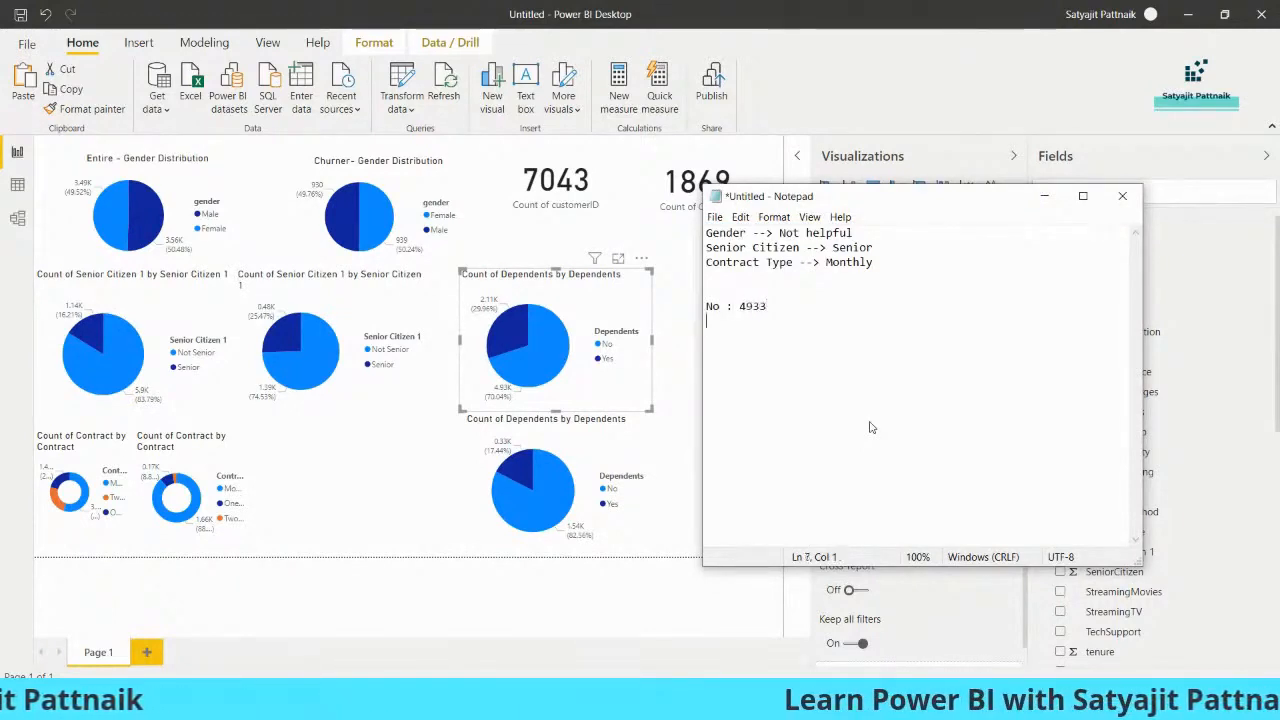
# Add the entire-customer count "Yes: 2110" on the next line, leaving blank lines beneath it
pyautogui.write('Yes:')
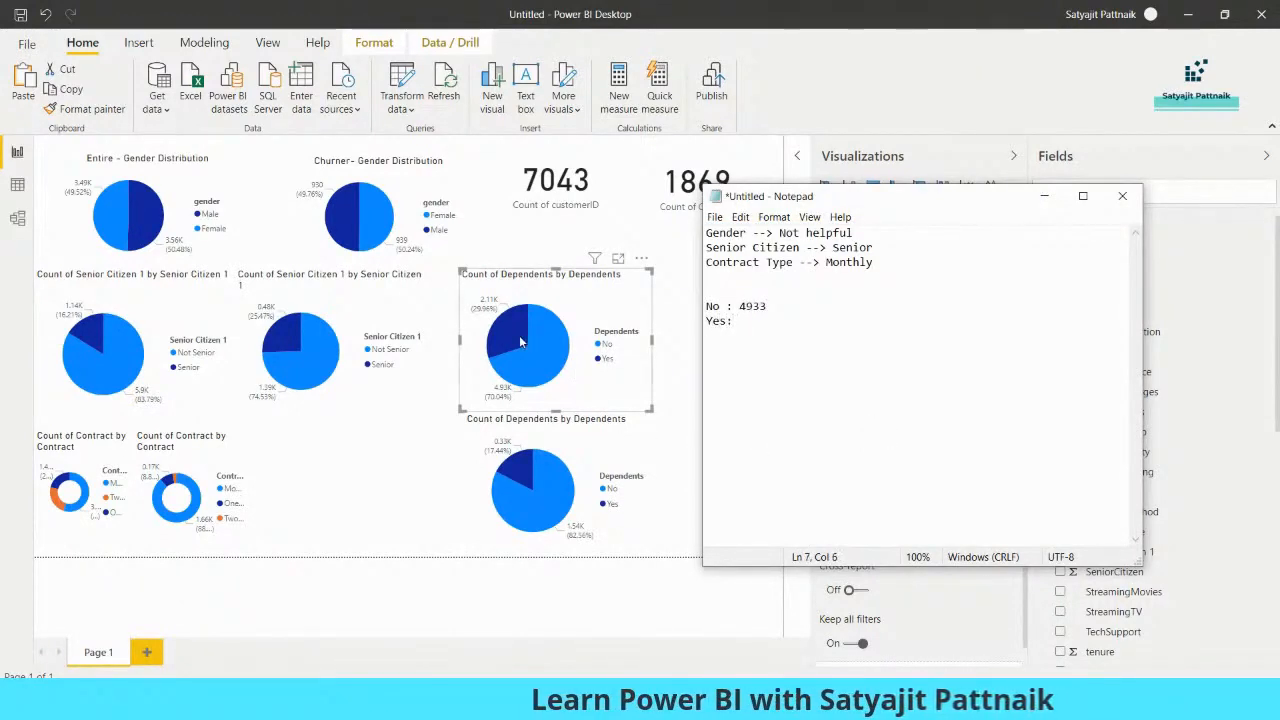
pyautogui.write(' 2110')
pyautogui.press('Return')
pyautogui.press('Return')
pyautogui.press('Return')
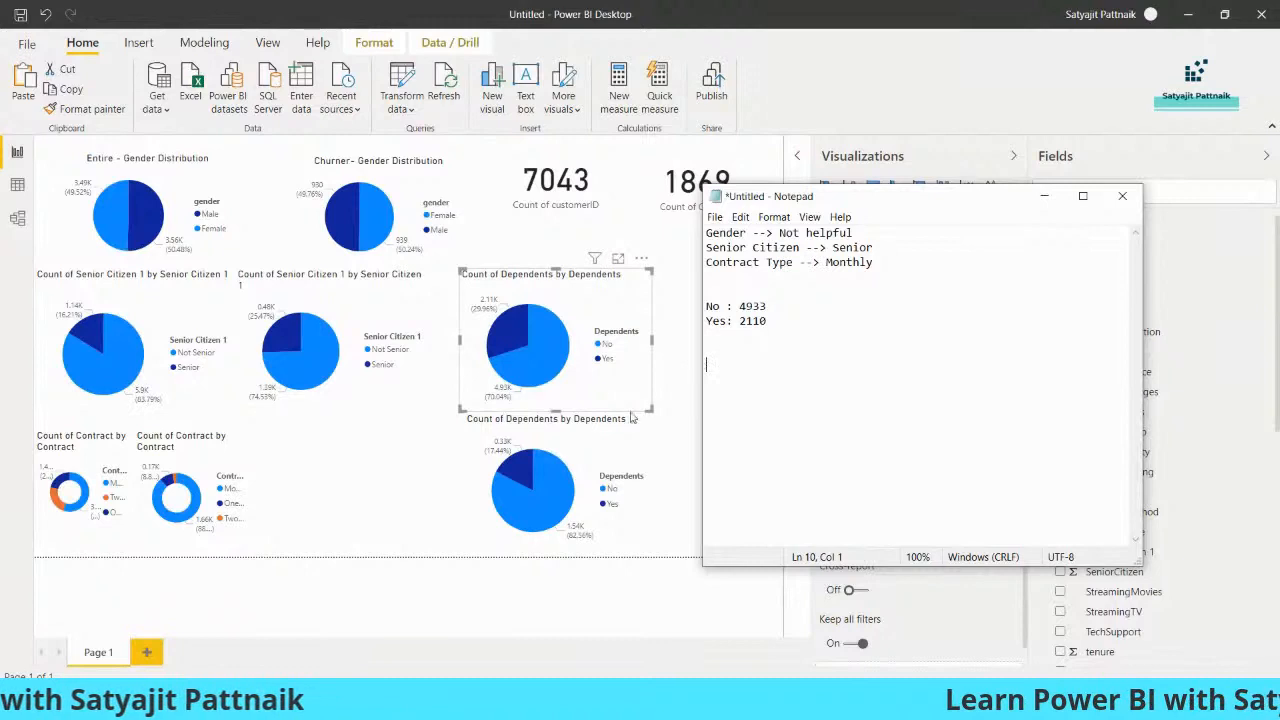
# Read the churner dependents pie chart's slice counts and record them in Notepad as "No: 1543" and "Yes: 326"
pyautogui.click(560, 488)
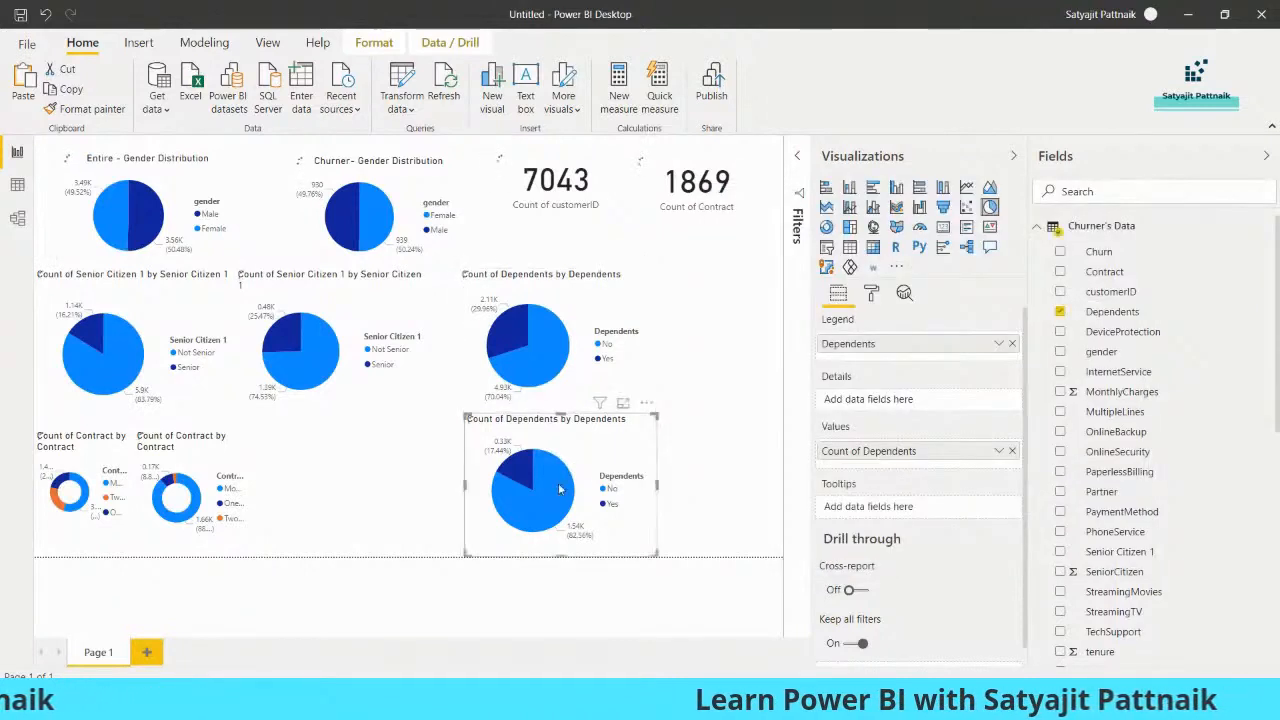
pyautogui.moveTo(560, 488)
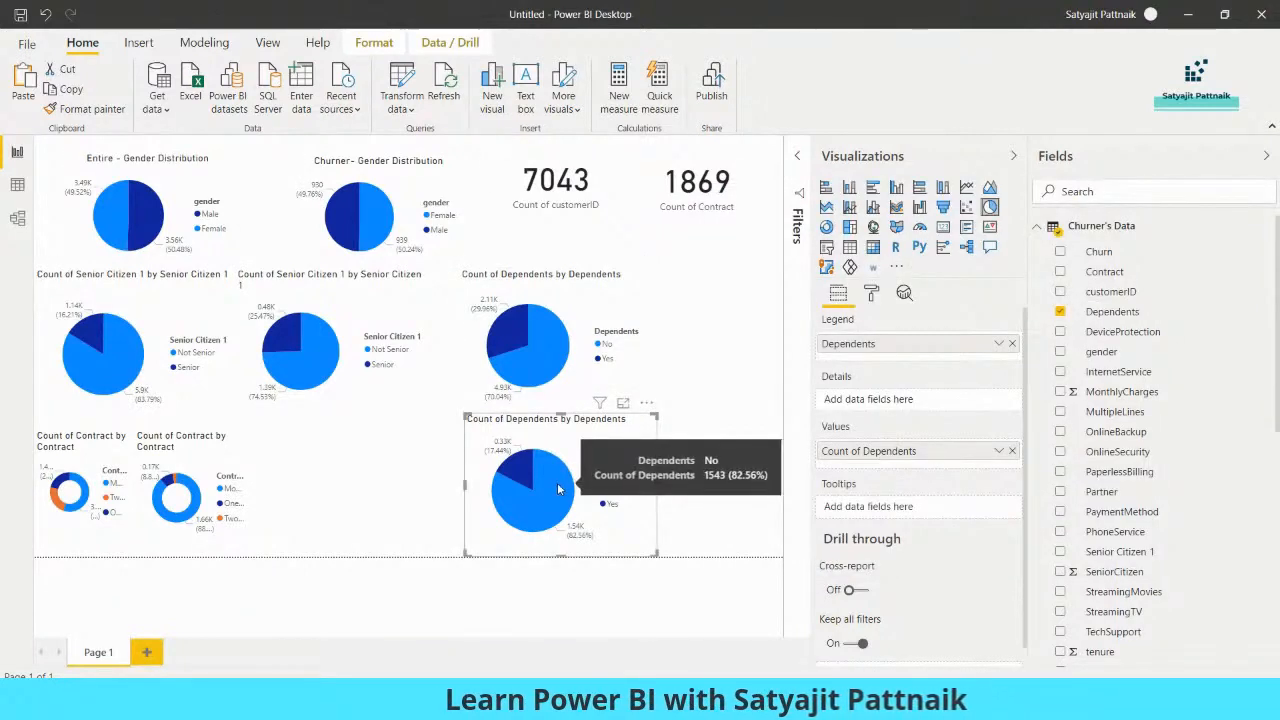
pyautogui.hotkey('alt', 'Tab')
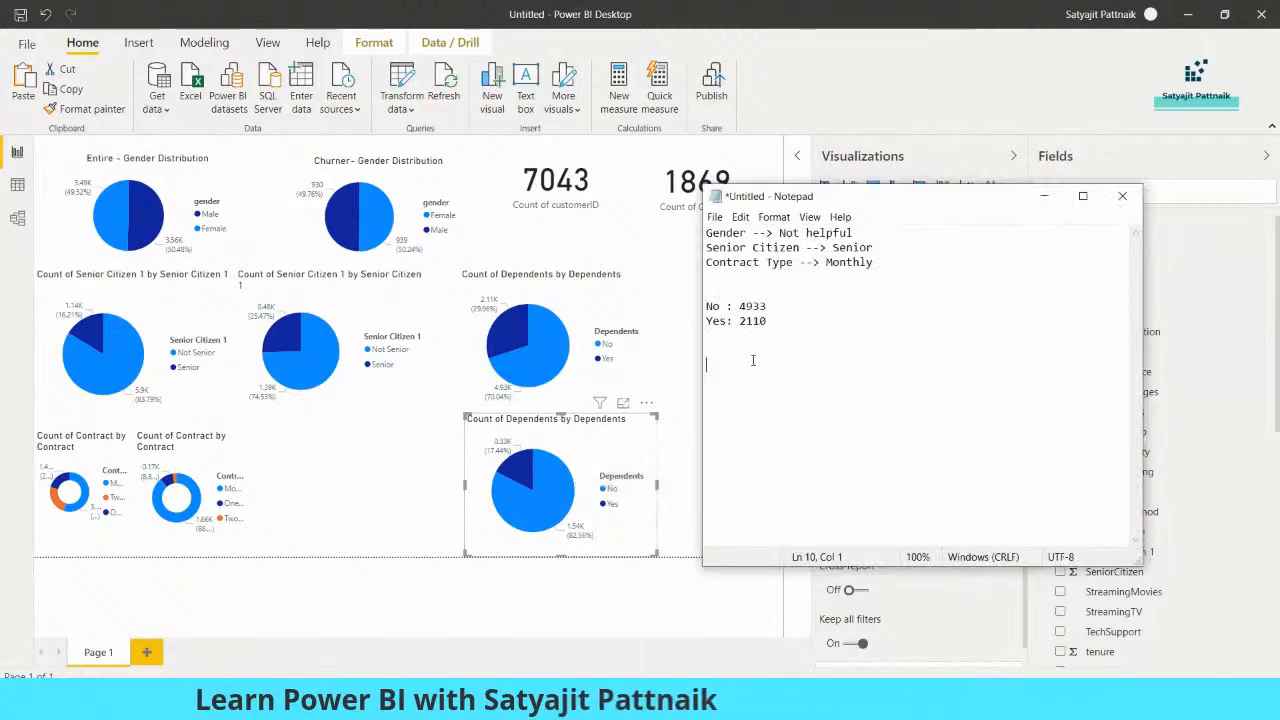
pyautogui.write('1543')
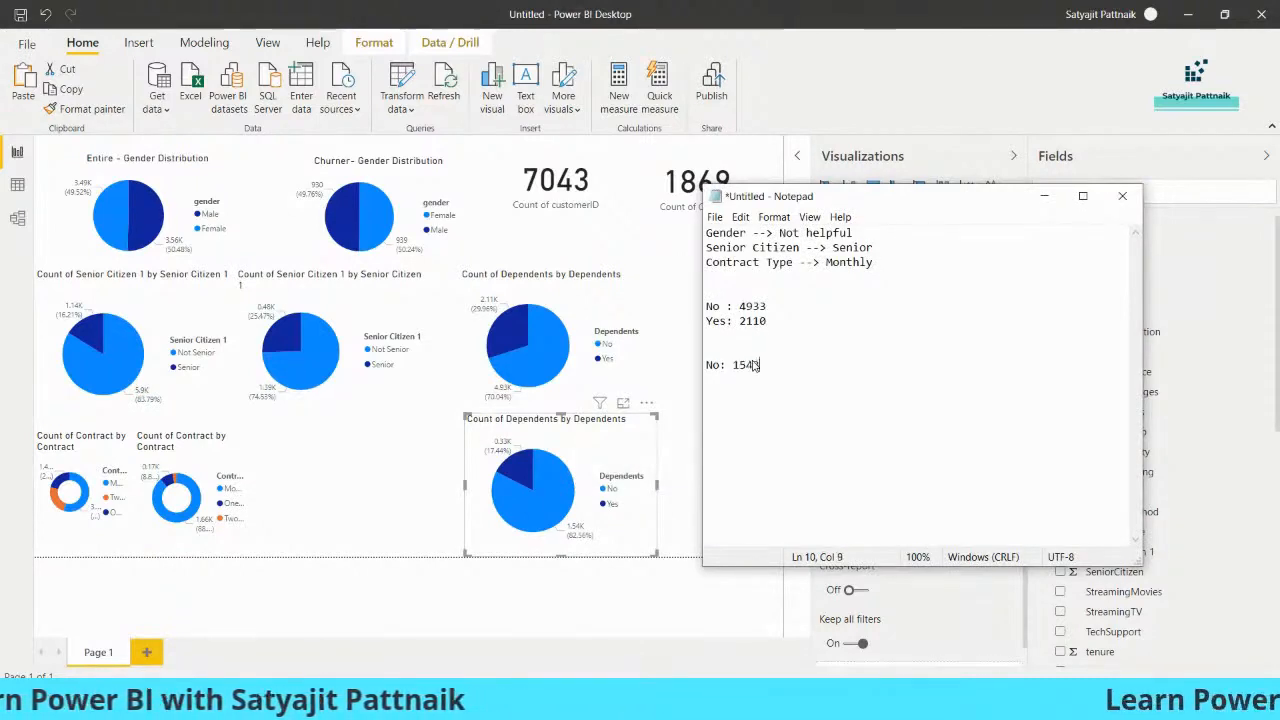
pyautogui.hotkey('alt', 'Tab')
pyautogui.moveTo(520, 468)
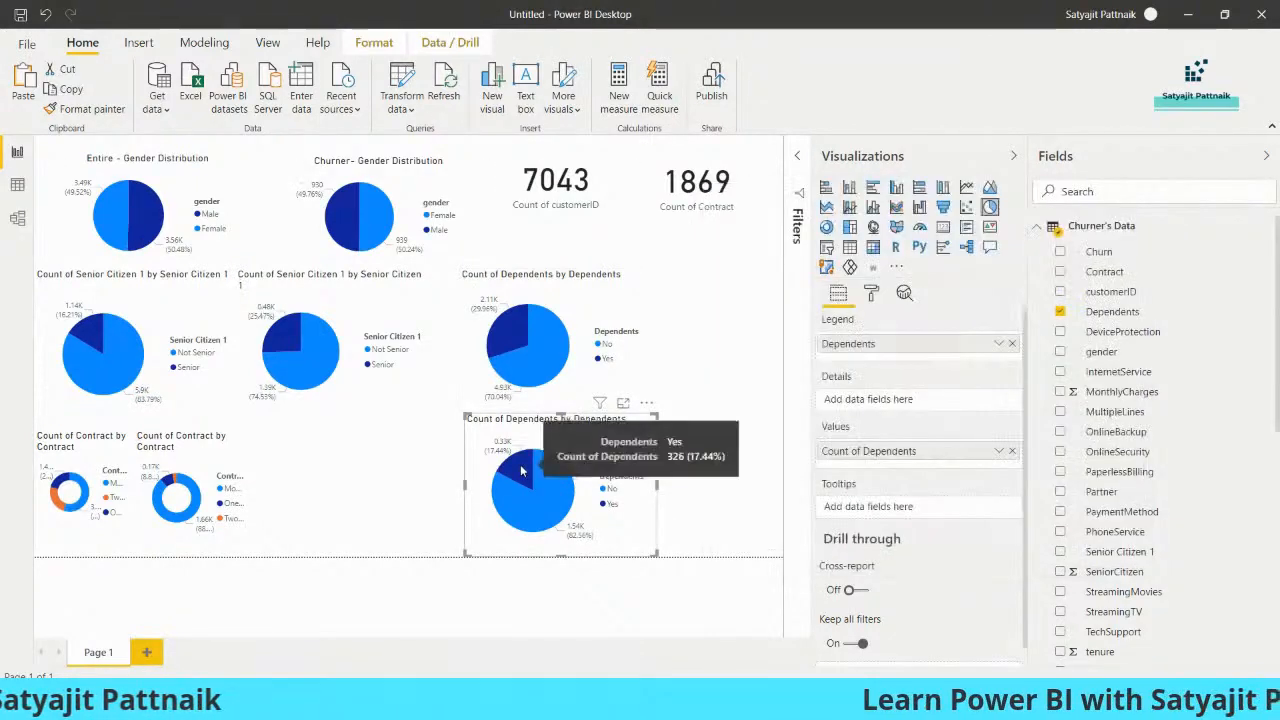
pyautogui.hotkey('alt', 'Tab')
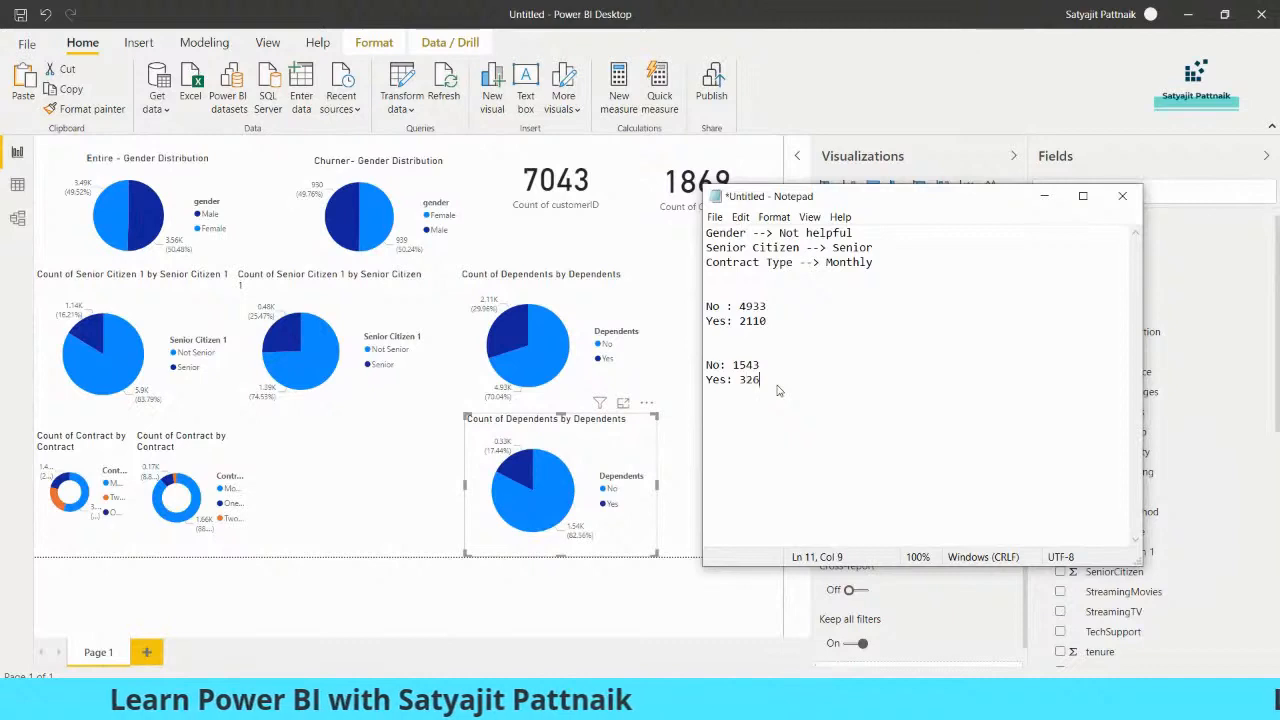
# Switch to Calculator, divide 1543 by 4933, and append "--> 31%" to the churner No line in Notepad
pyautogui.hotkey('alt', 'Tab')
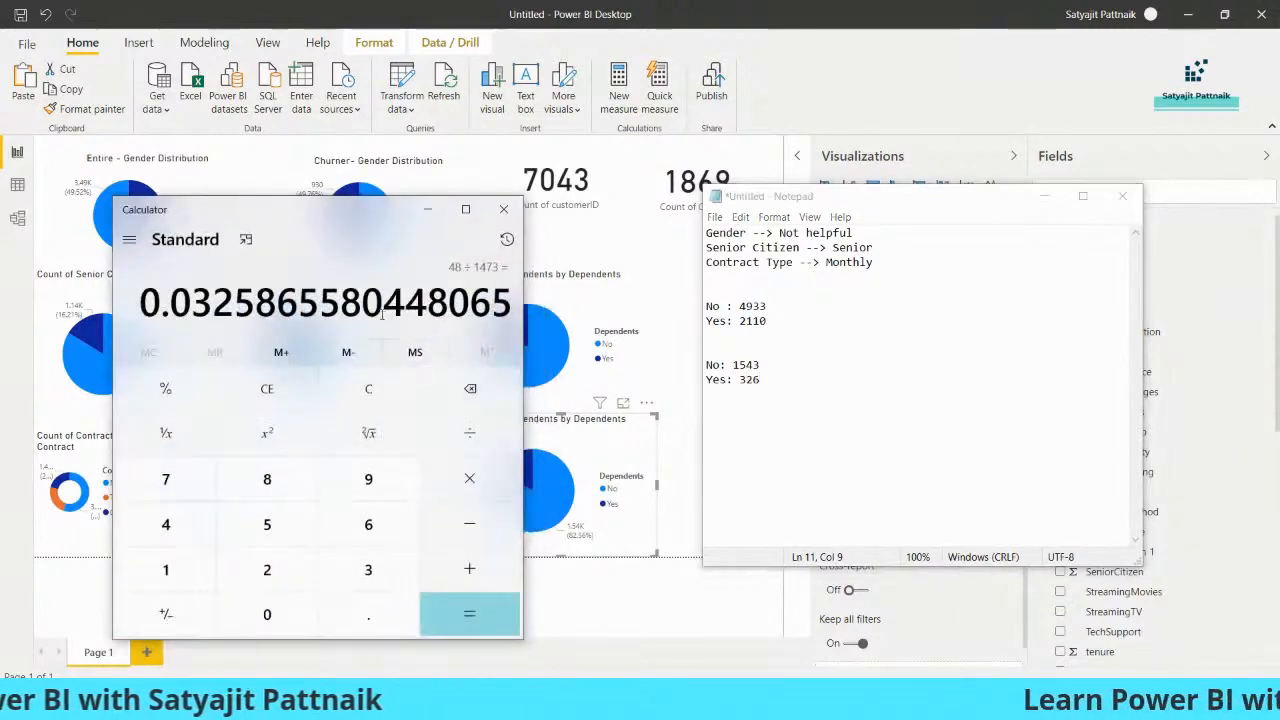
pyautogui.write('1543/')
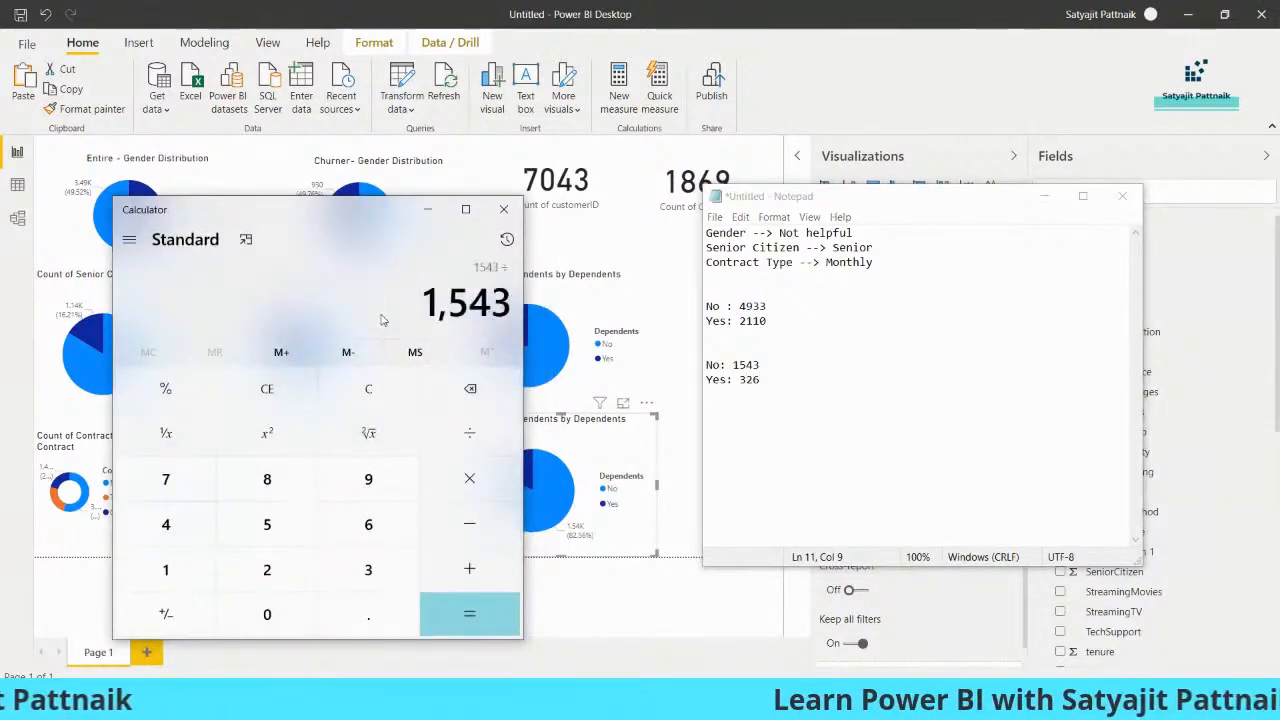
pyautogui.write('4933')
pyautogui.press('Return')
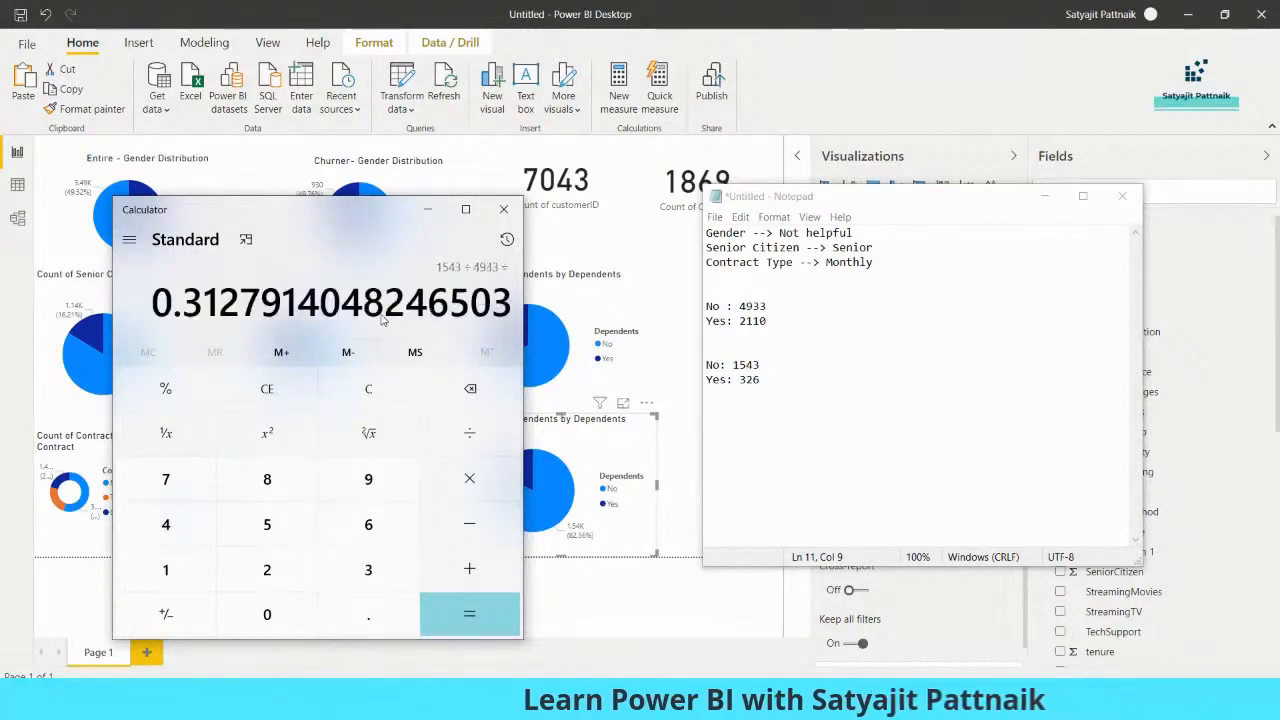
pyautogui.click(800, 369)
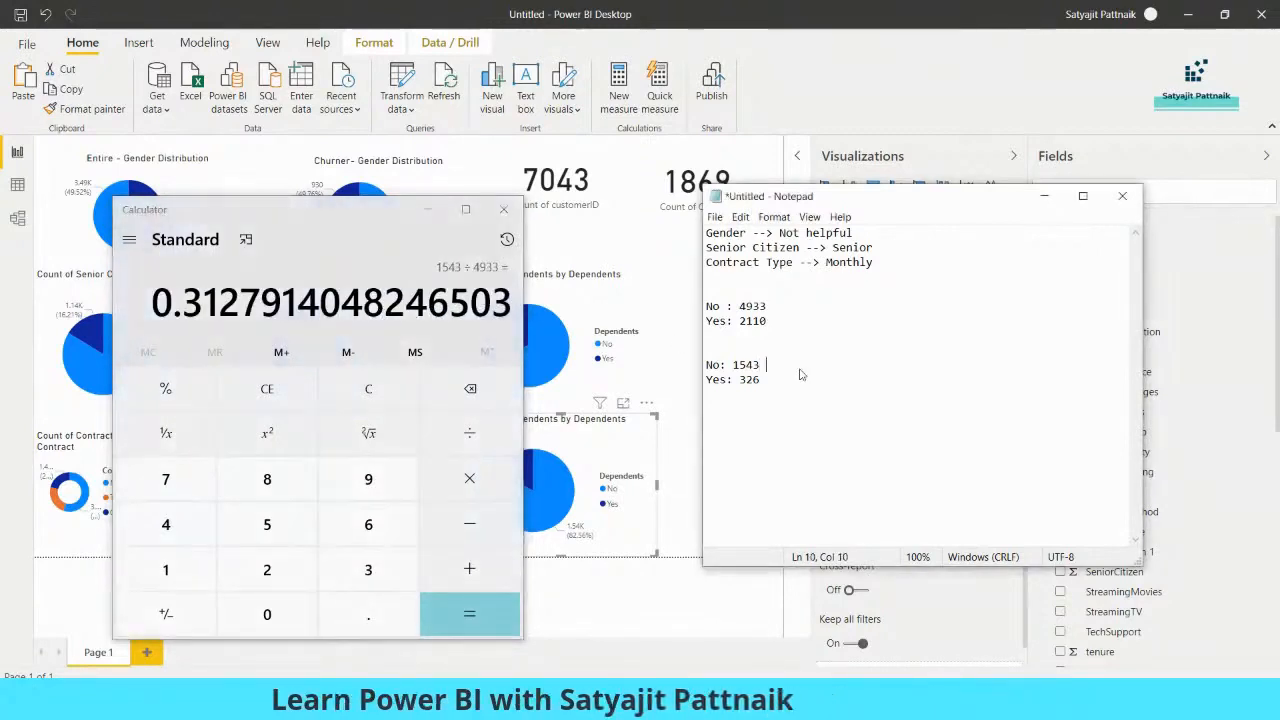
pyautogui.write('--> 31%')
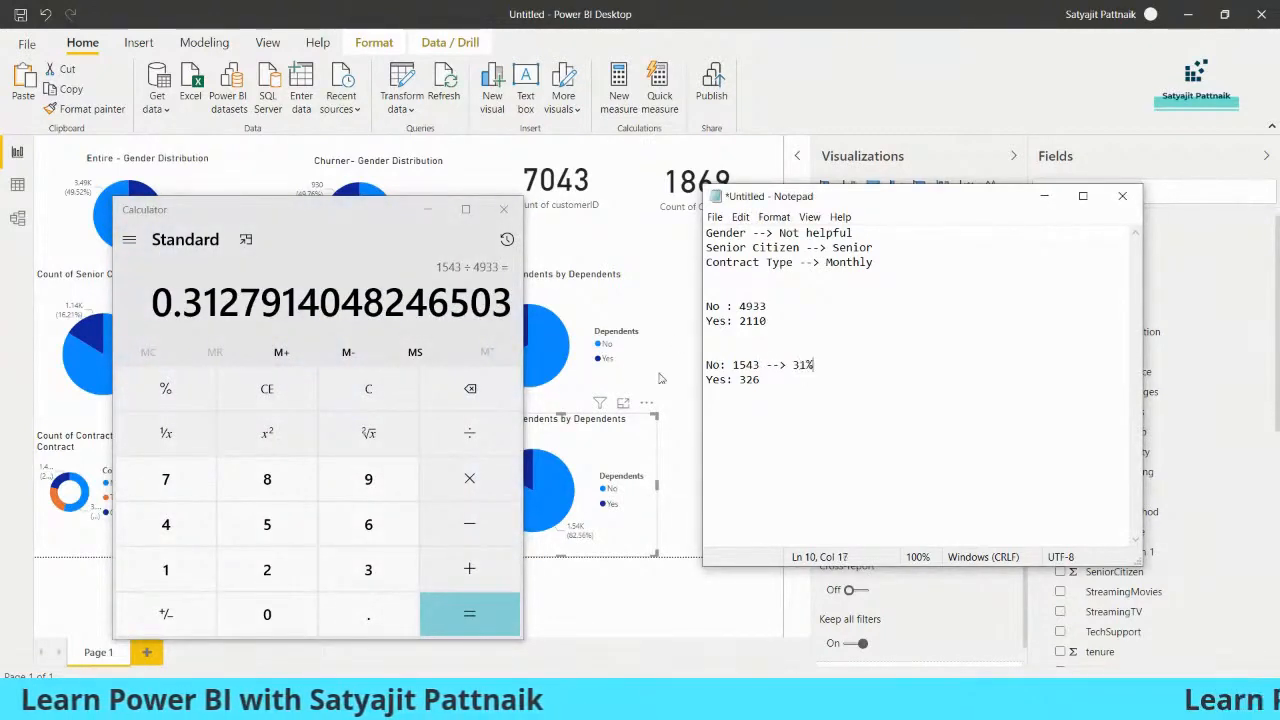
# Divide 326 by 2110 in Calculator and append "--> 15%" to the churner Yes line in Notepad
pyautogui.click(322, 310)
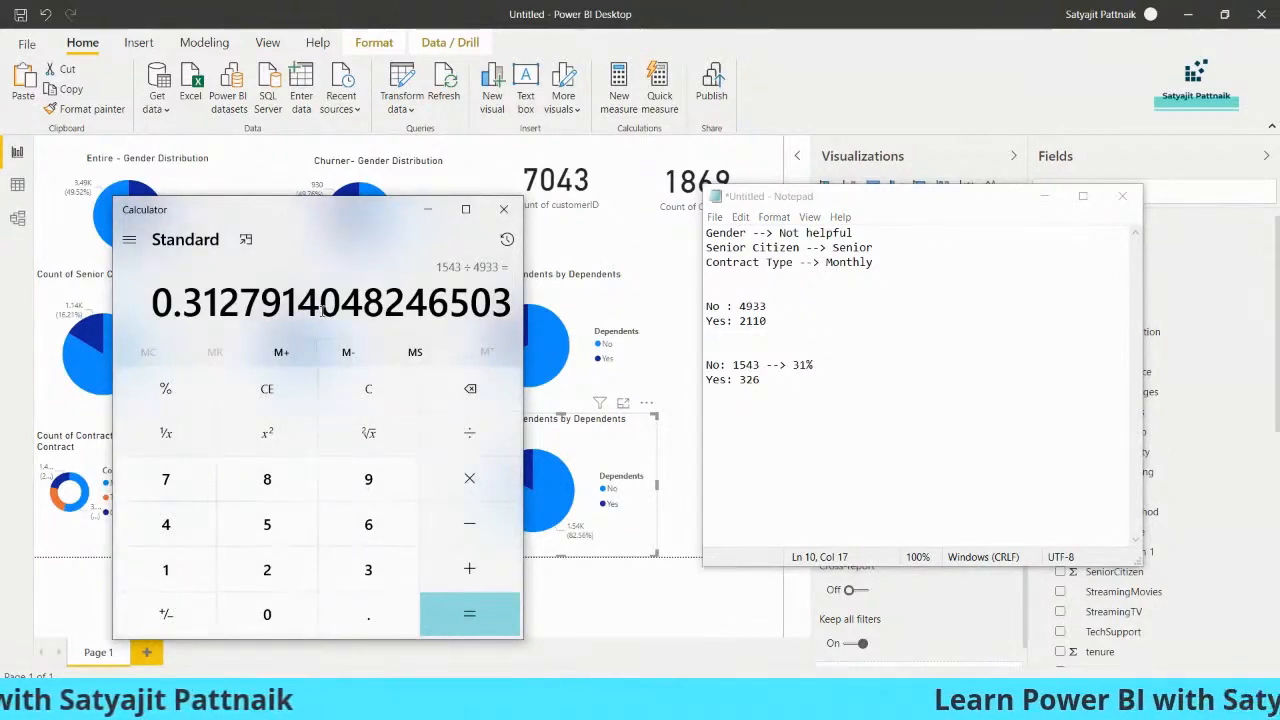
pyautogui.write('326')
pyautogui.write('/2110')
pyautogui.press('Return')
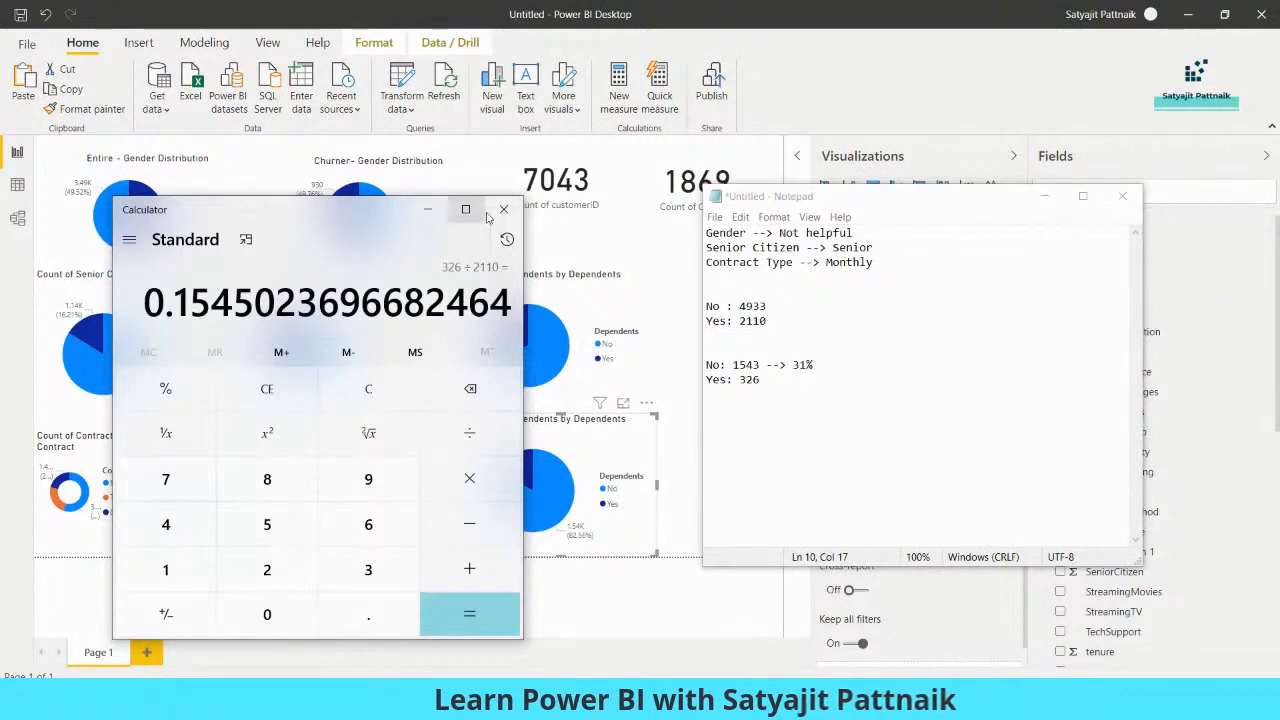
pyautogui.click(427, 209)
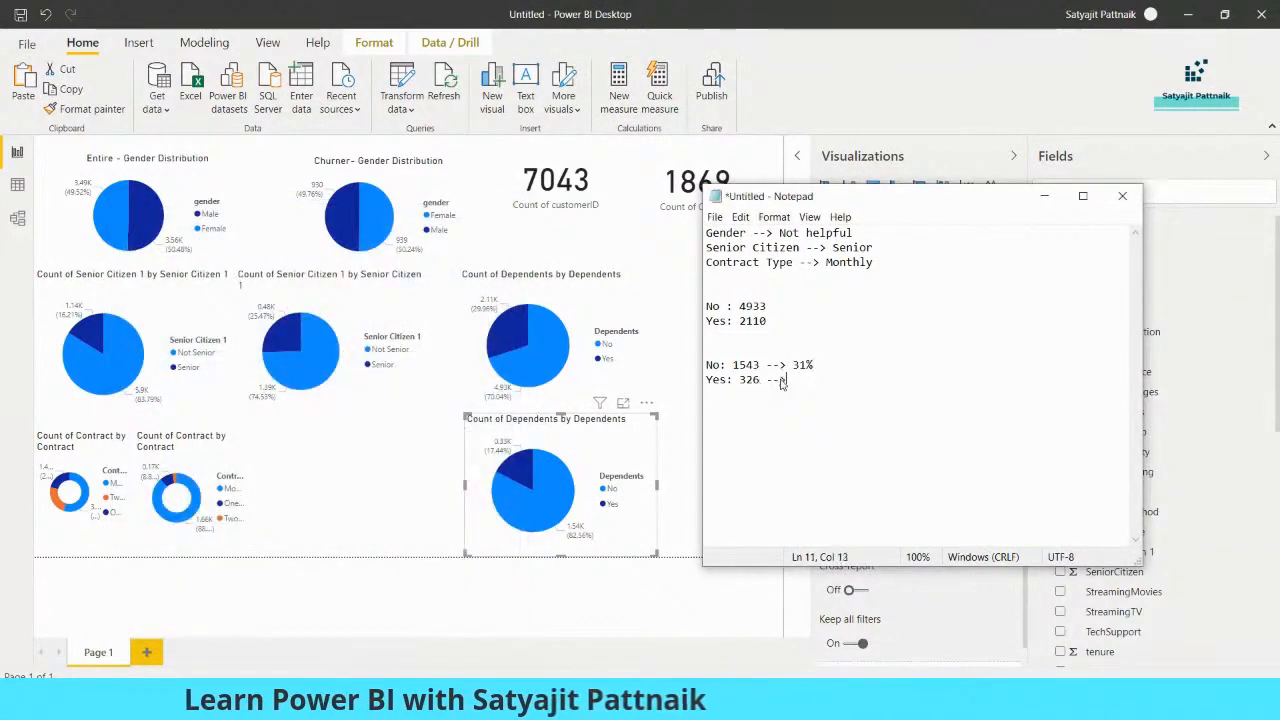
pyautogui.write('15%')
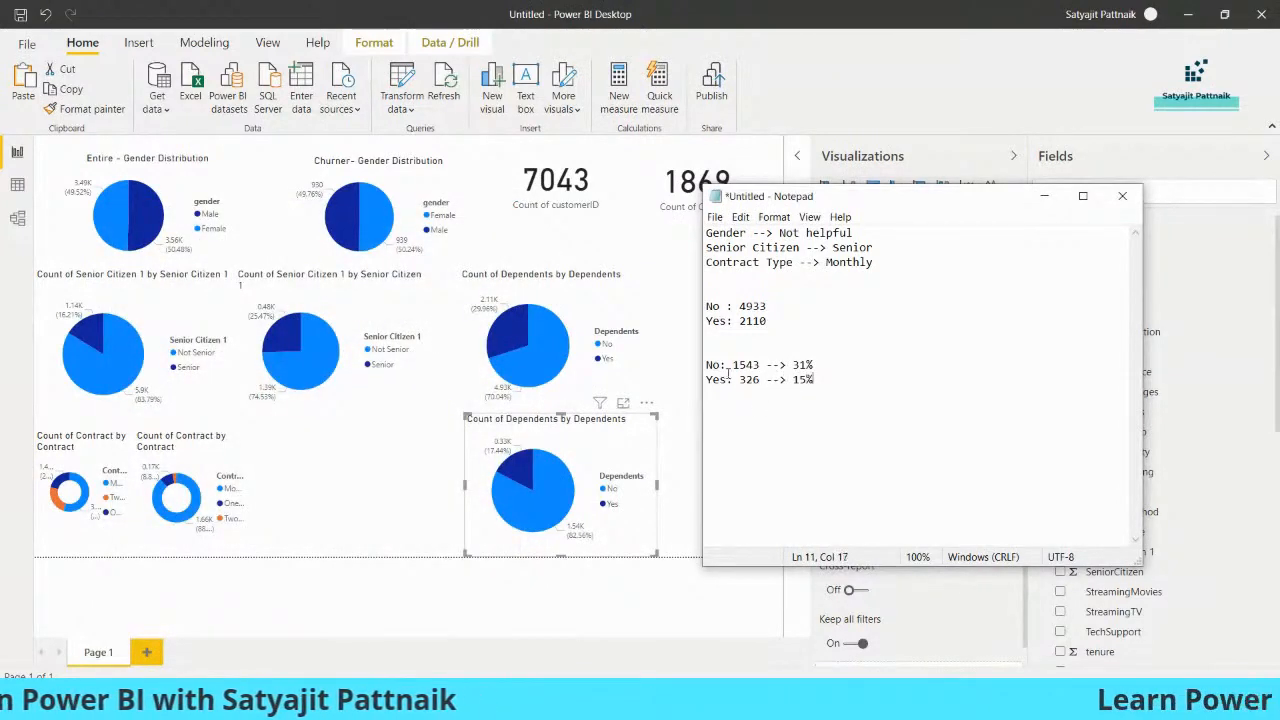
# Compare the churn percentages on the No and Yes dependents lines in the notes
pyautogui.moveTo(706, 365); pyautogui.dragTo(836, 366)
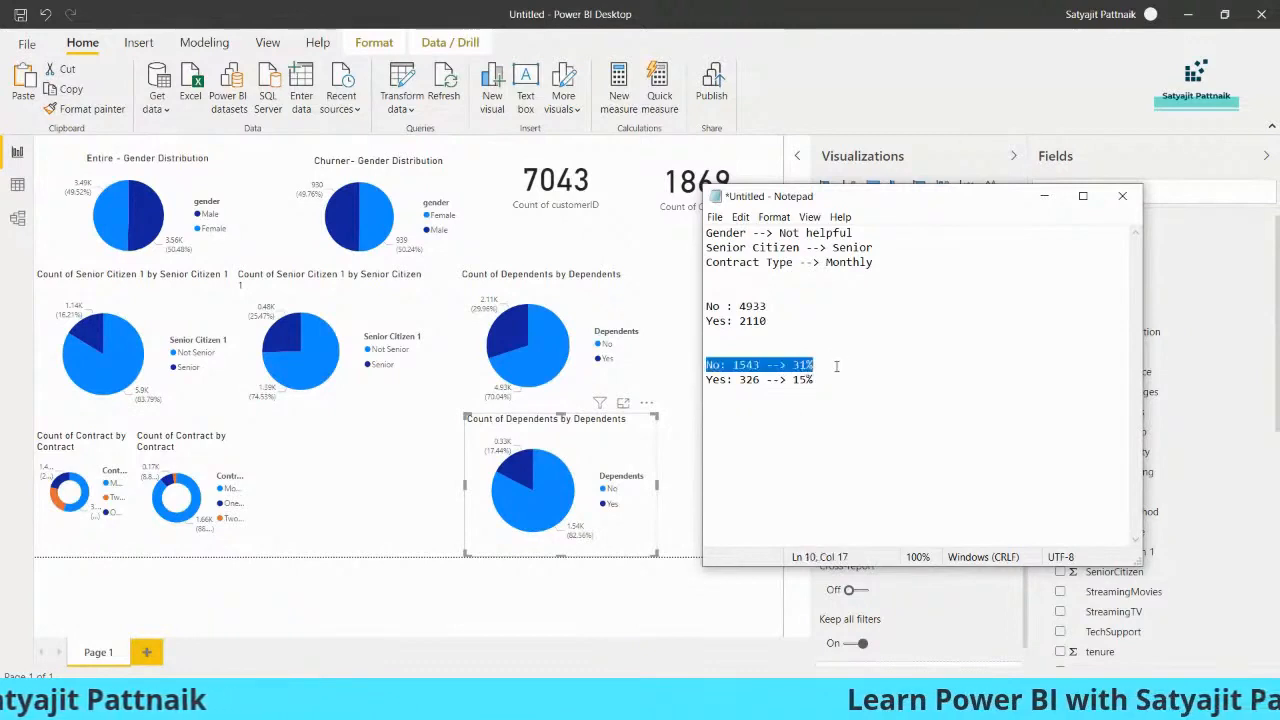
pyautogui.click(836, 366)
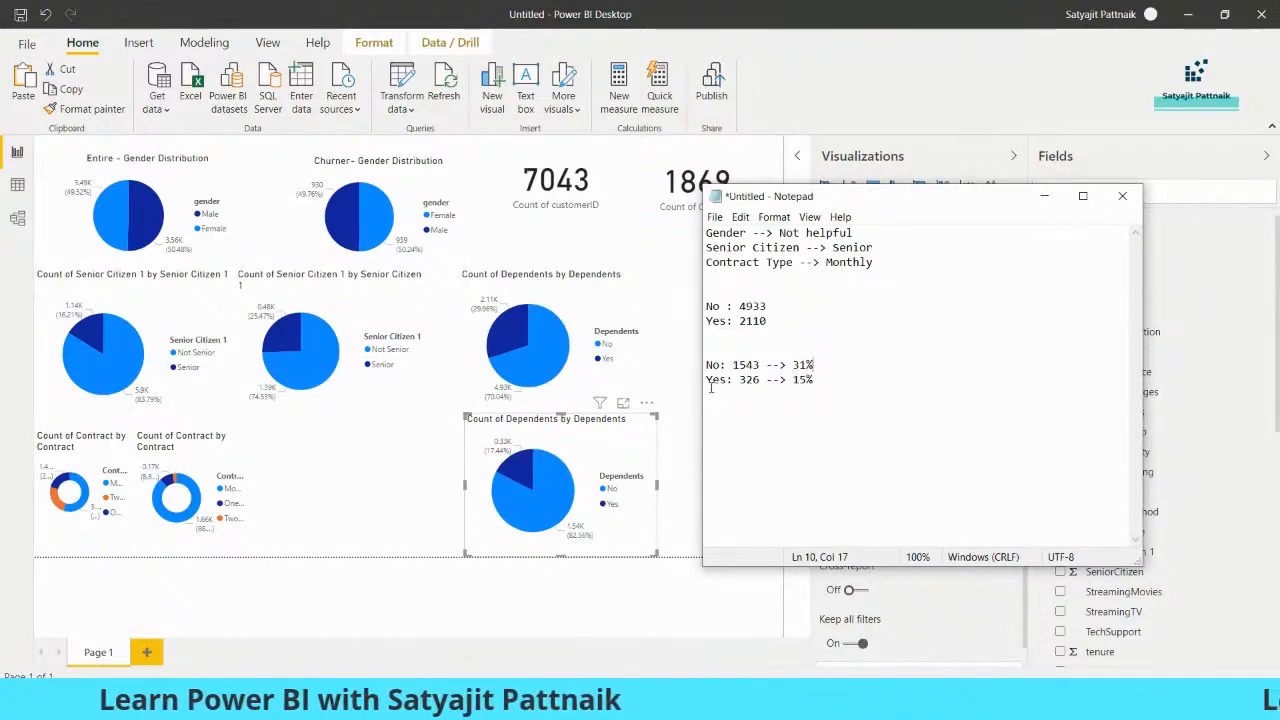
pyautogui.moveTo(707, 380); pyautogui.dragTo(826, 380)
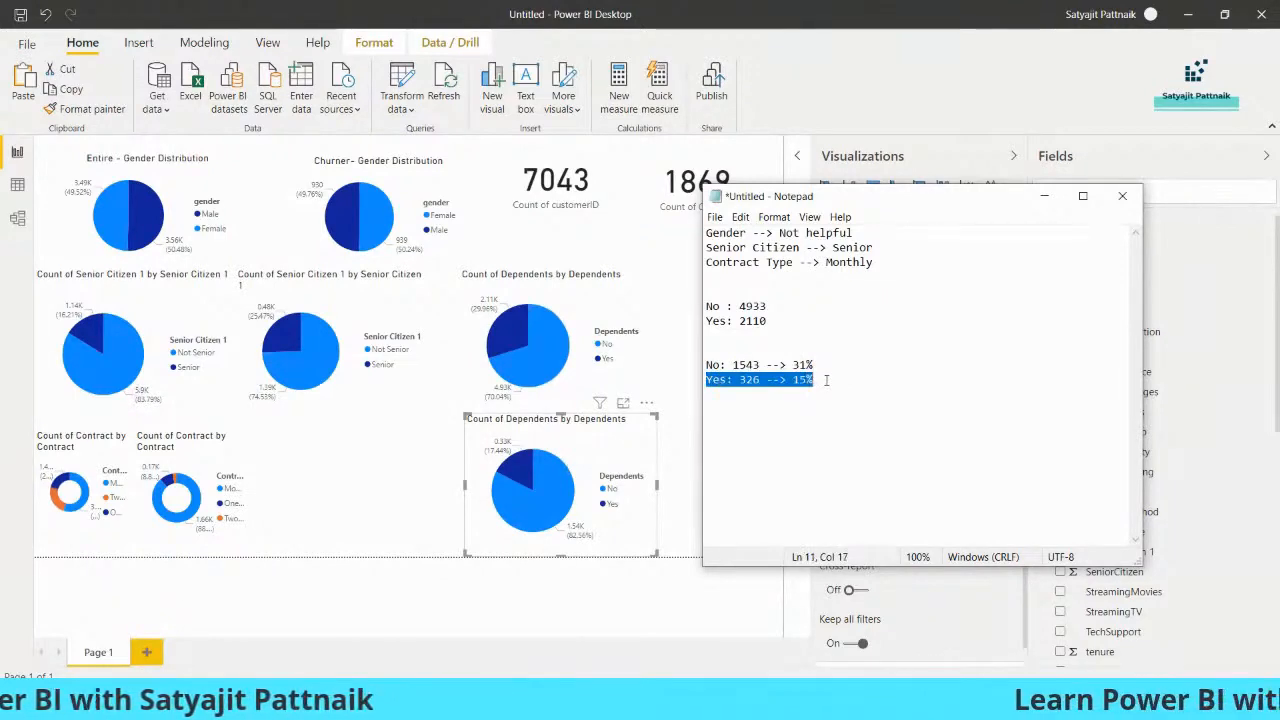
# Move the Notepad window off the dependents charts and shift both pie charts to the report page's right edge, stacked beneath the cards
pyautogui.moveTo(938, 208); pyautogui.dragTo(295, 195)
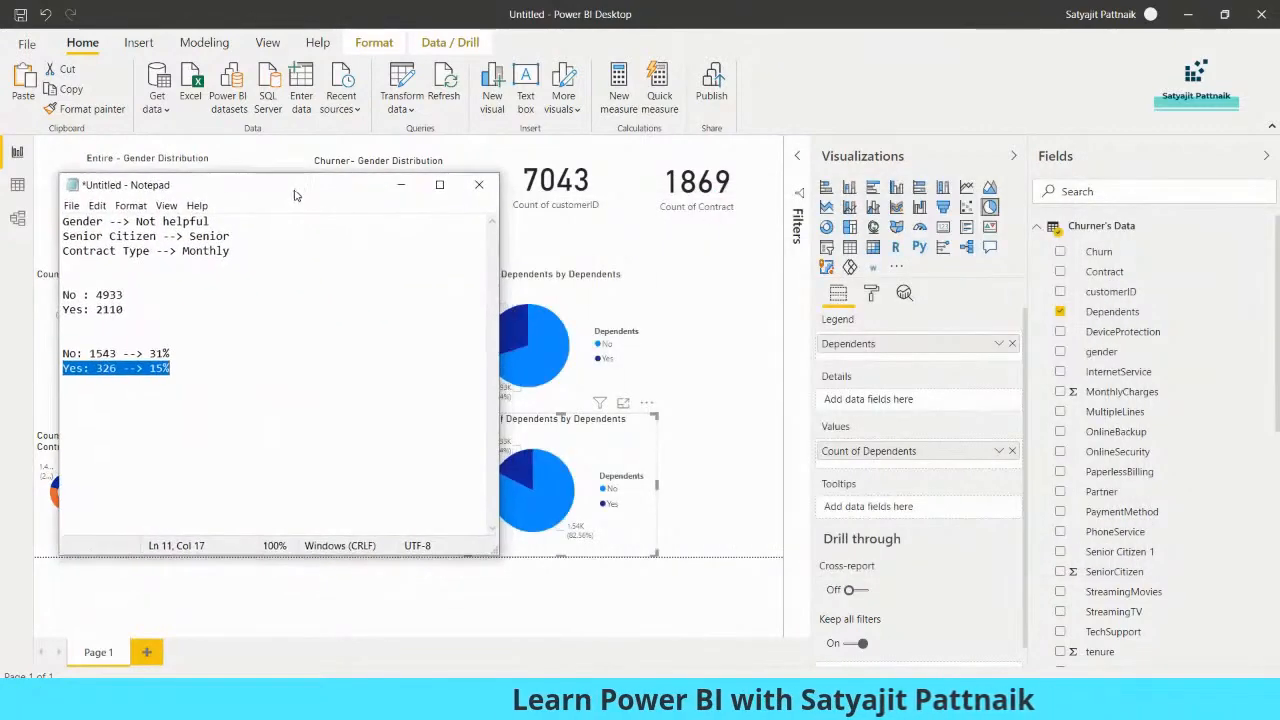
pyautogui.click(590, 373)
pyautogui.moveTo(590, 373); pyautogui.dragTo(732, 346)
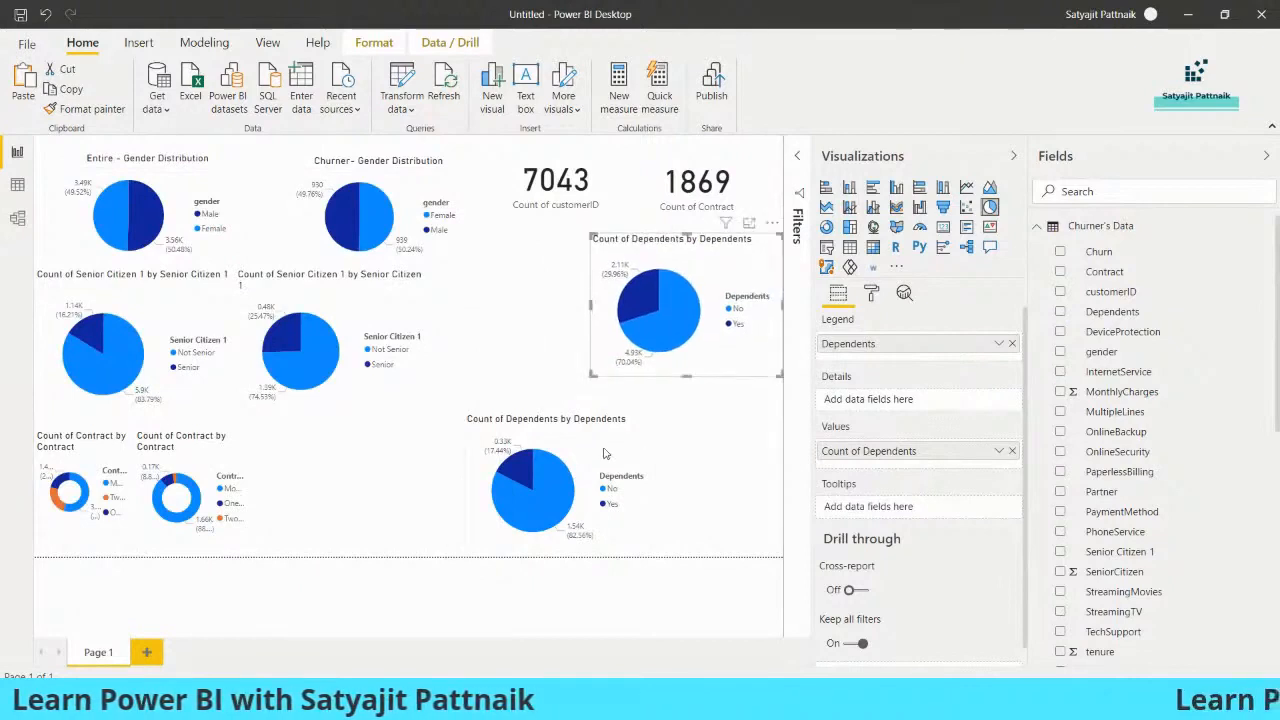
pyautogui.moveTo(614, 462); pyautogui.dragTo(740, 427)
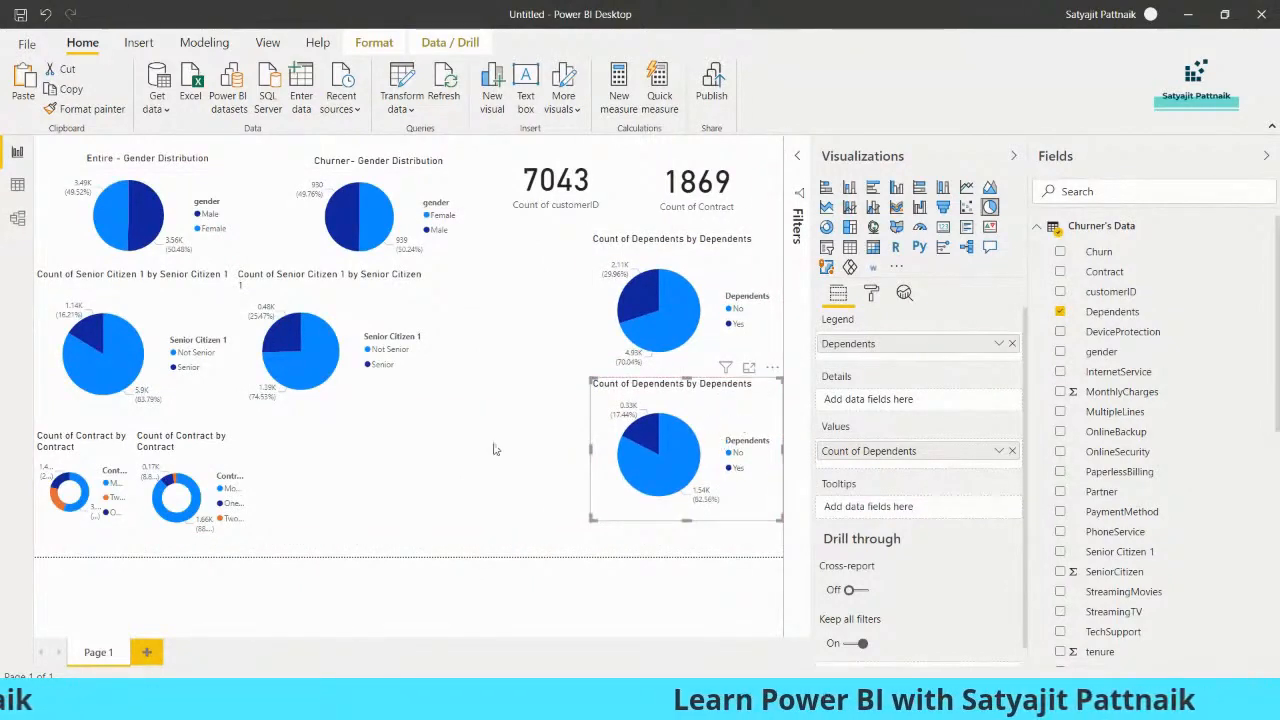
# Return to Notepad and review the churn percentages for customers without and with dependents
pyautogui.hotkey('alt', 'Tab')
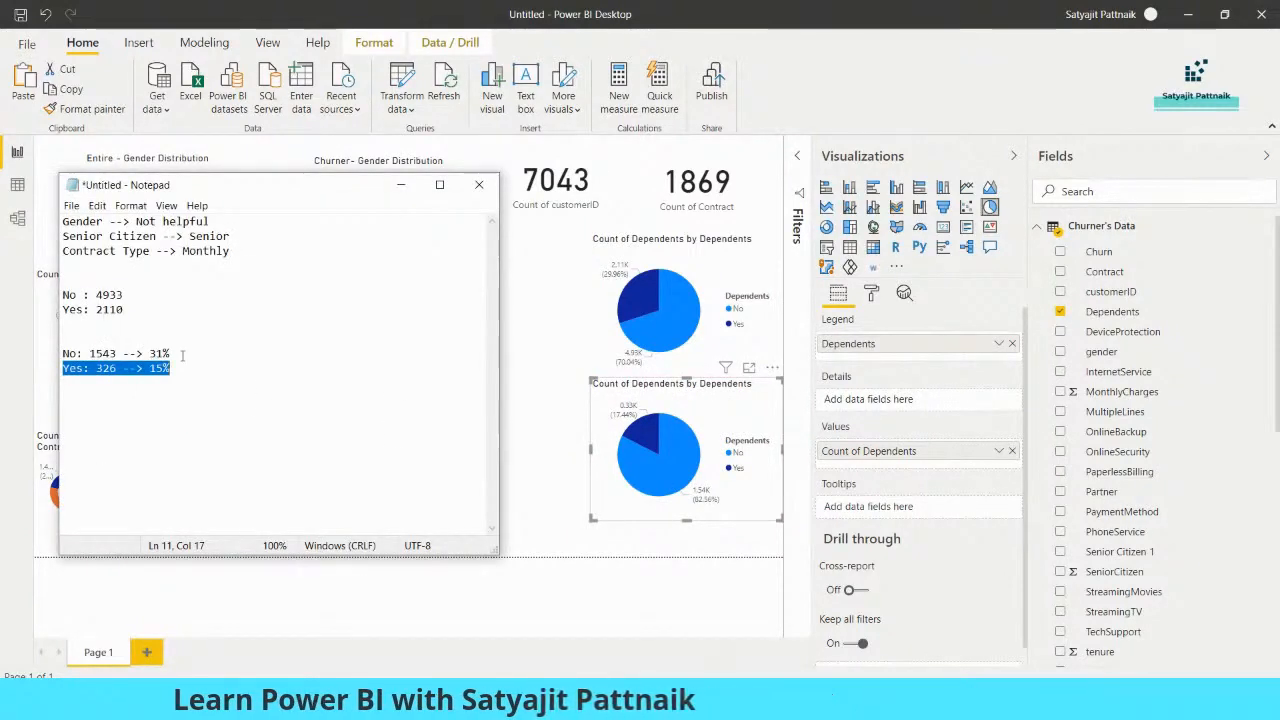
pyautogui.click(182, 354)
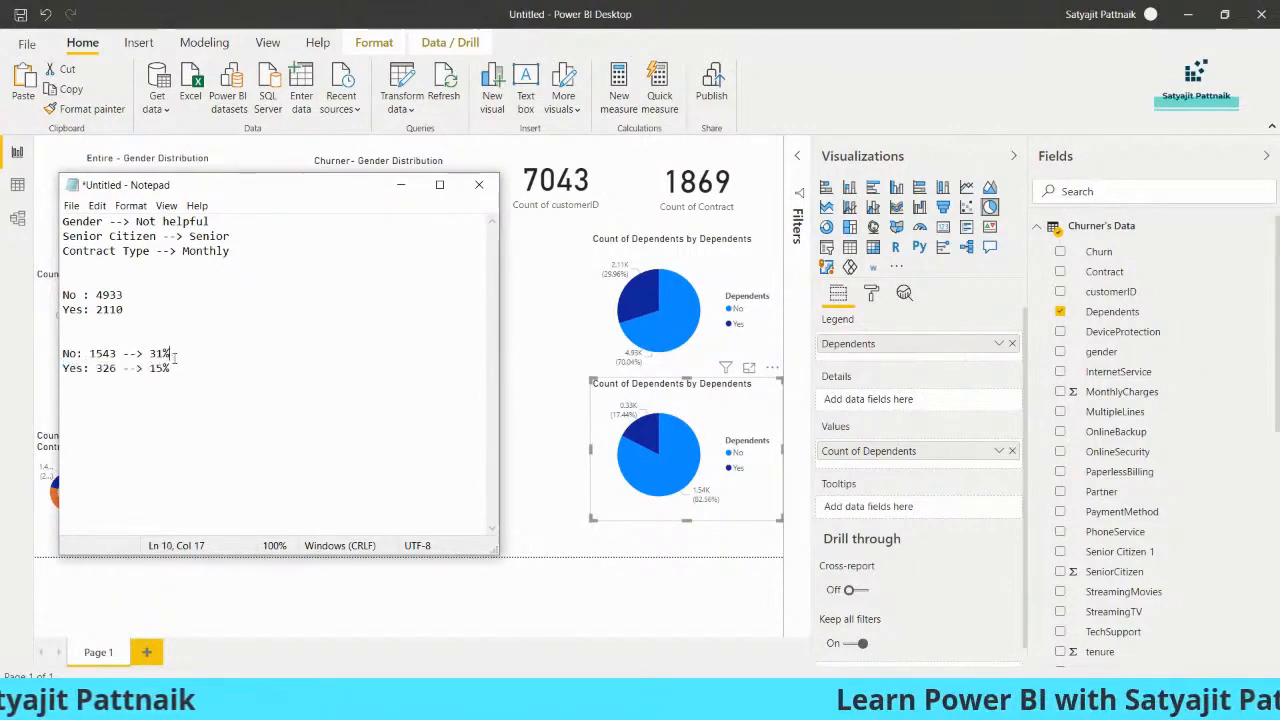
pyautogui.moveTo(63, 354); pyautogui.dragTo(197, 352)
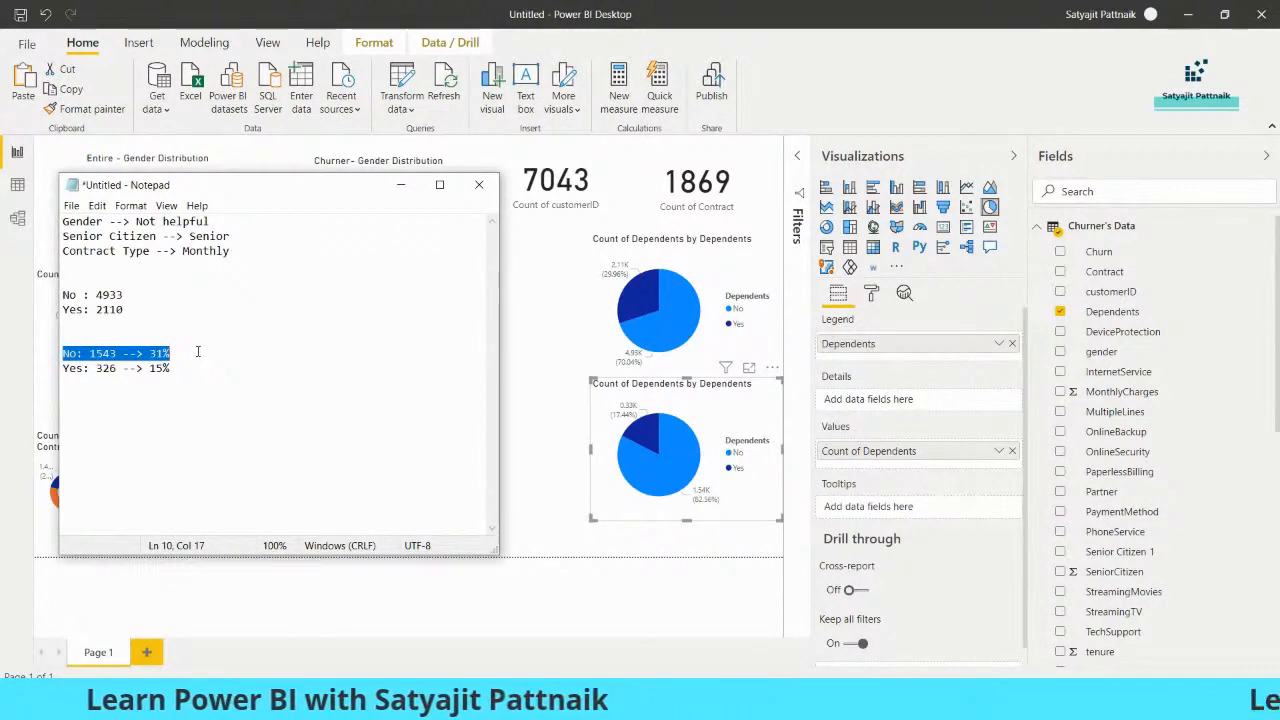
pyautogui.click(143, 368)
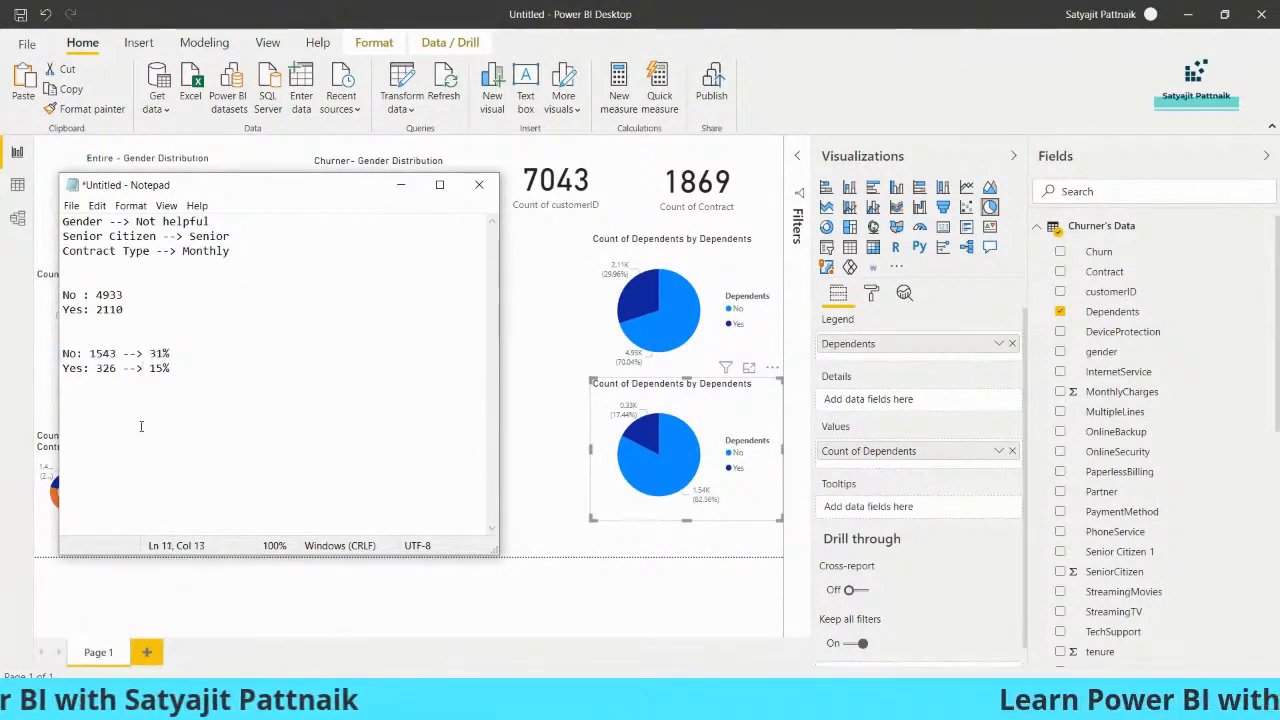
# Add the reference figure 26% on a new line beneath the churner dependents percentages
pyautogui.click(257, 406)
pyautogui.press('Return')
pyautogui.press('Return')
pyautogui.write('26')
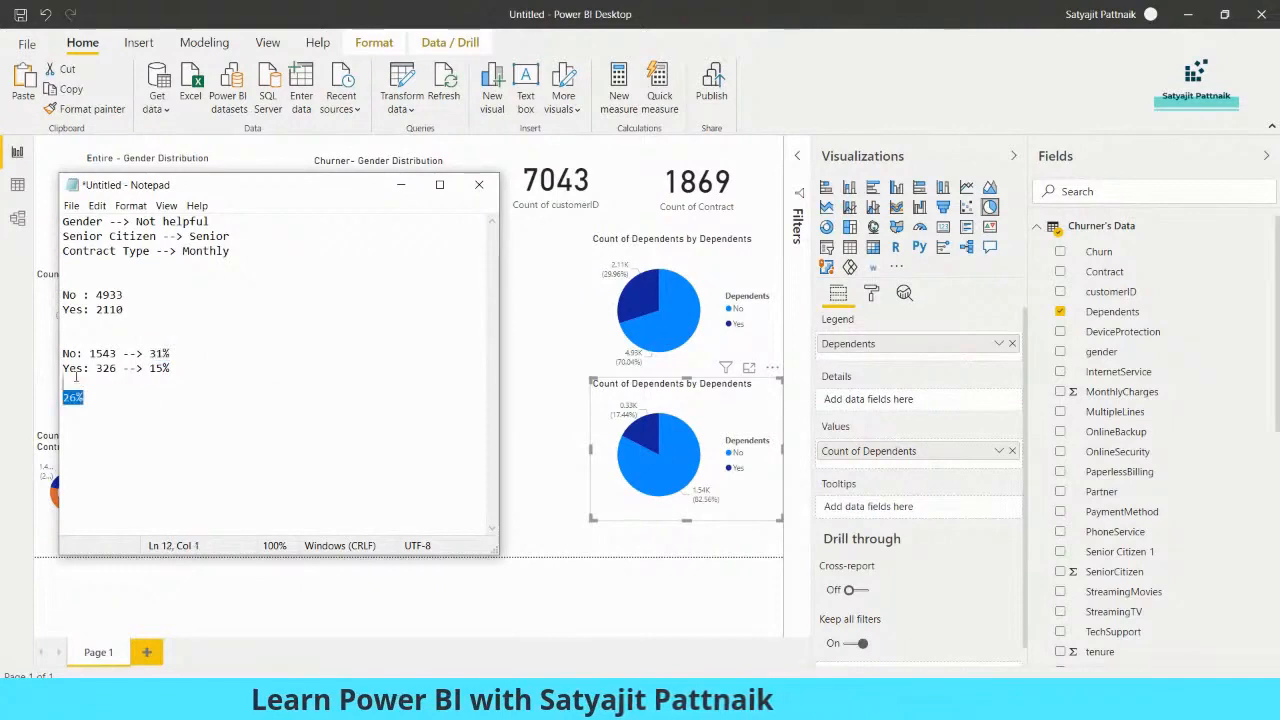
# Replace the dependents working figures in the notes with the line "Dependents --> Minutely impacting, No: 31%" and minimise Notepad
pyautogui.press('Delete')
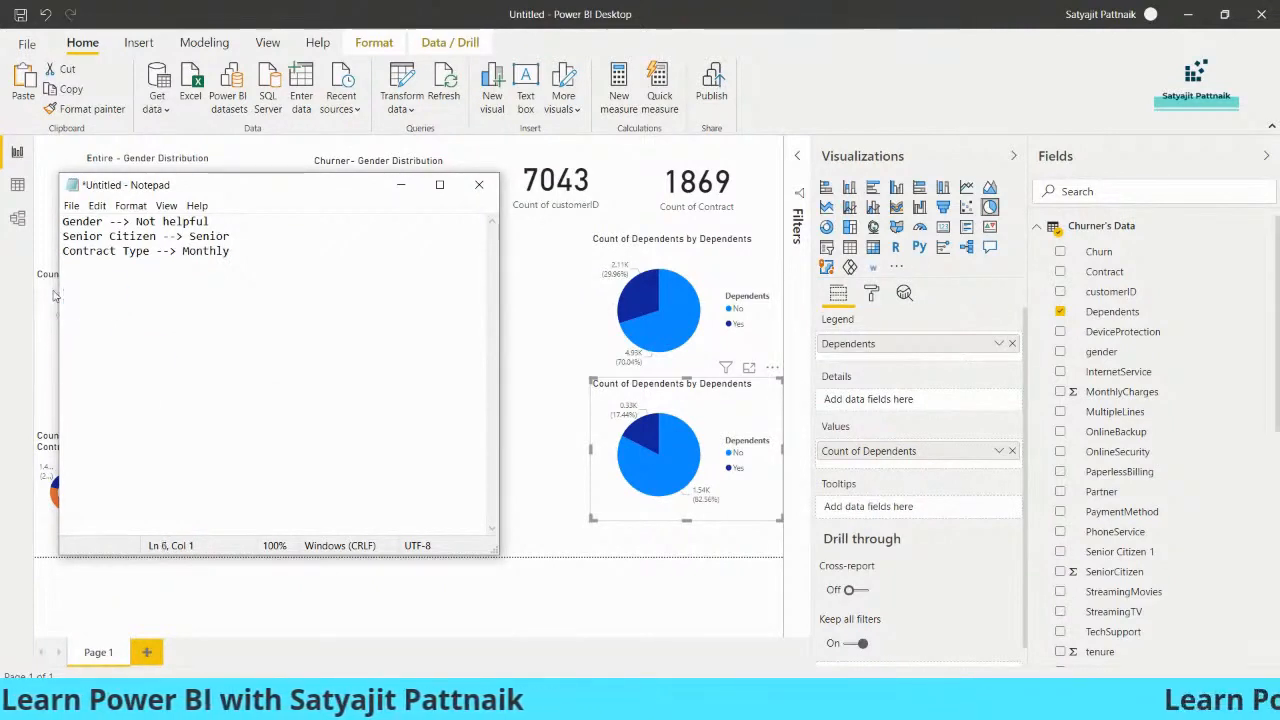
pyautogui.write('Depende')
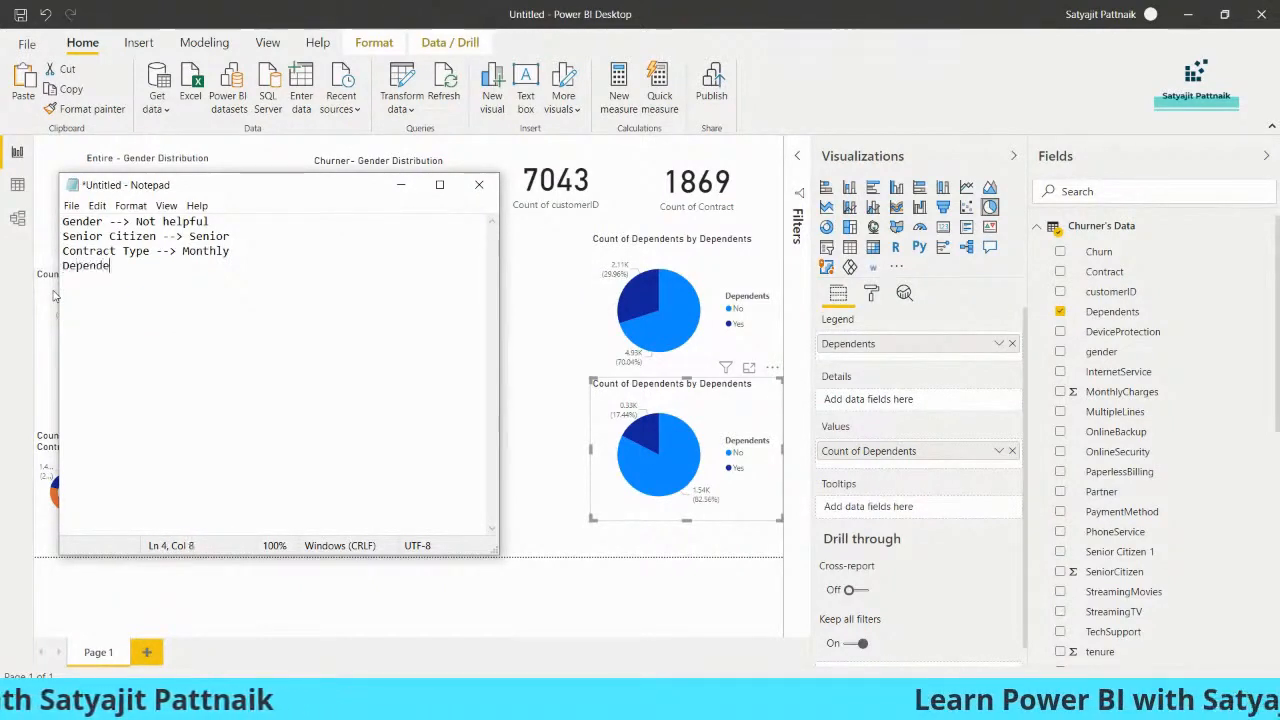
pyautogui.write('nts --> Minutely impacting, No: 31%')
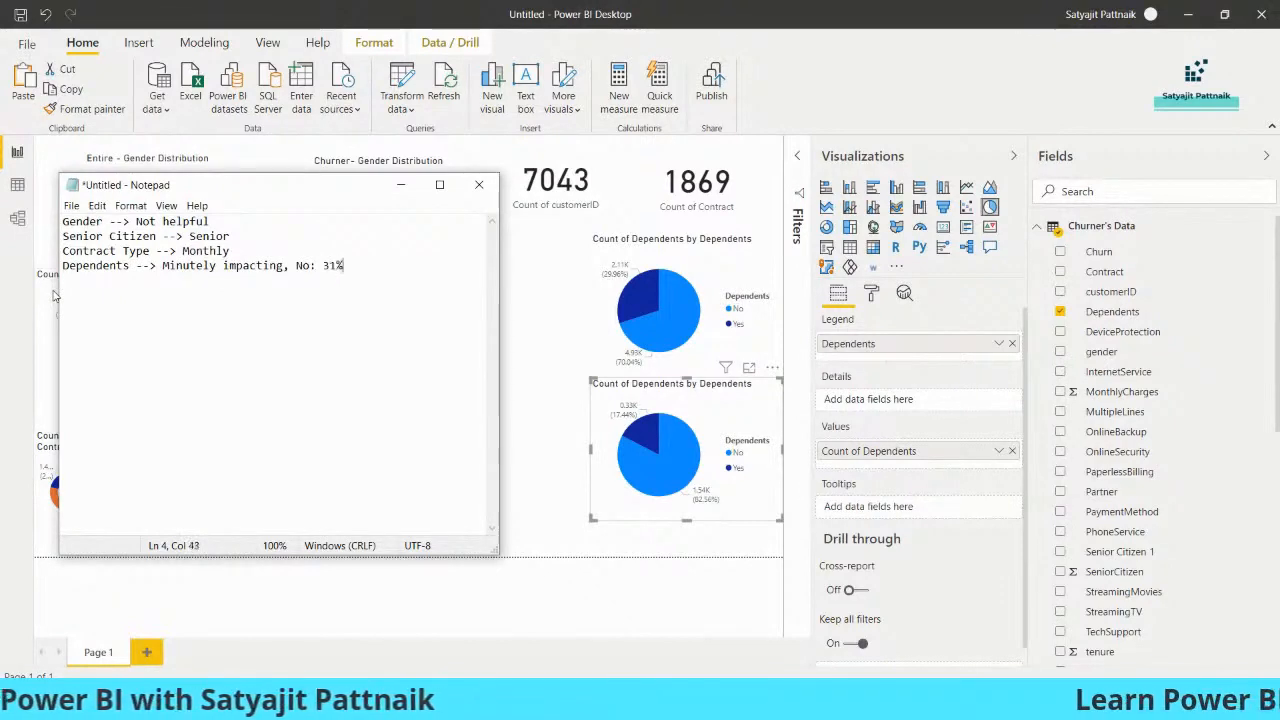
pyautogui.click(401, 185)
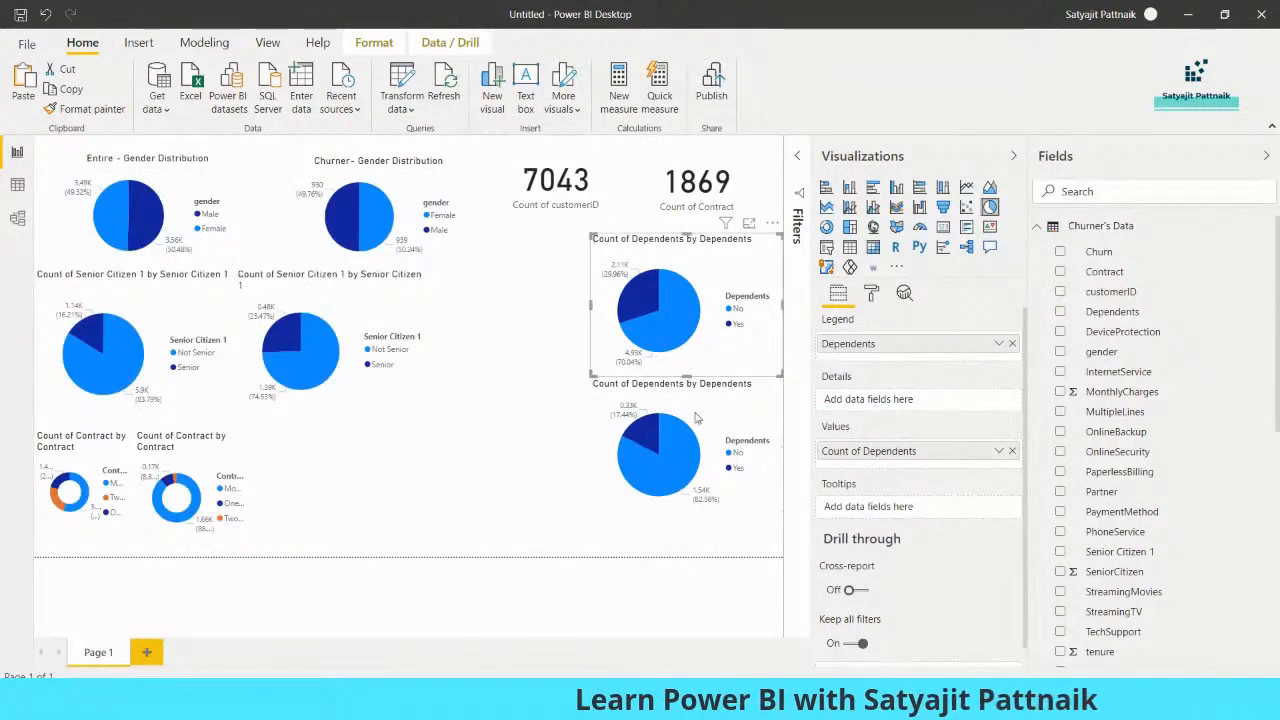
# Delete both dependents pie charts from the report page
pyautogui.press('Delete')
pyautogui.click(726, 424)
pyautogui.press('Delete')
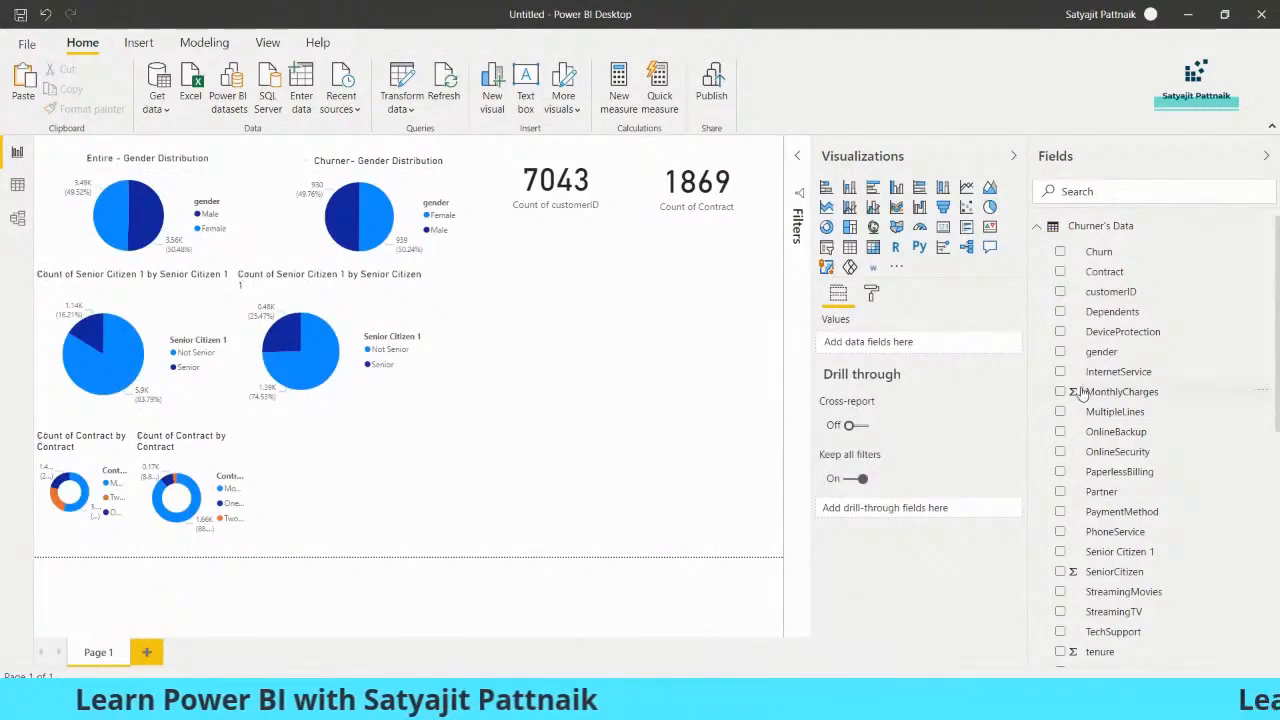
# Add an enlarged clustered column chart beneath the cards with PhoneService from Churner's Data as axis and its count as values
pyautogui.scroll(-3, 1172, 427)
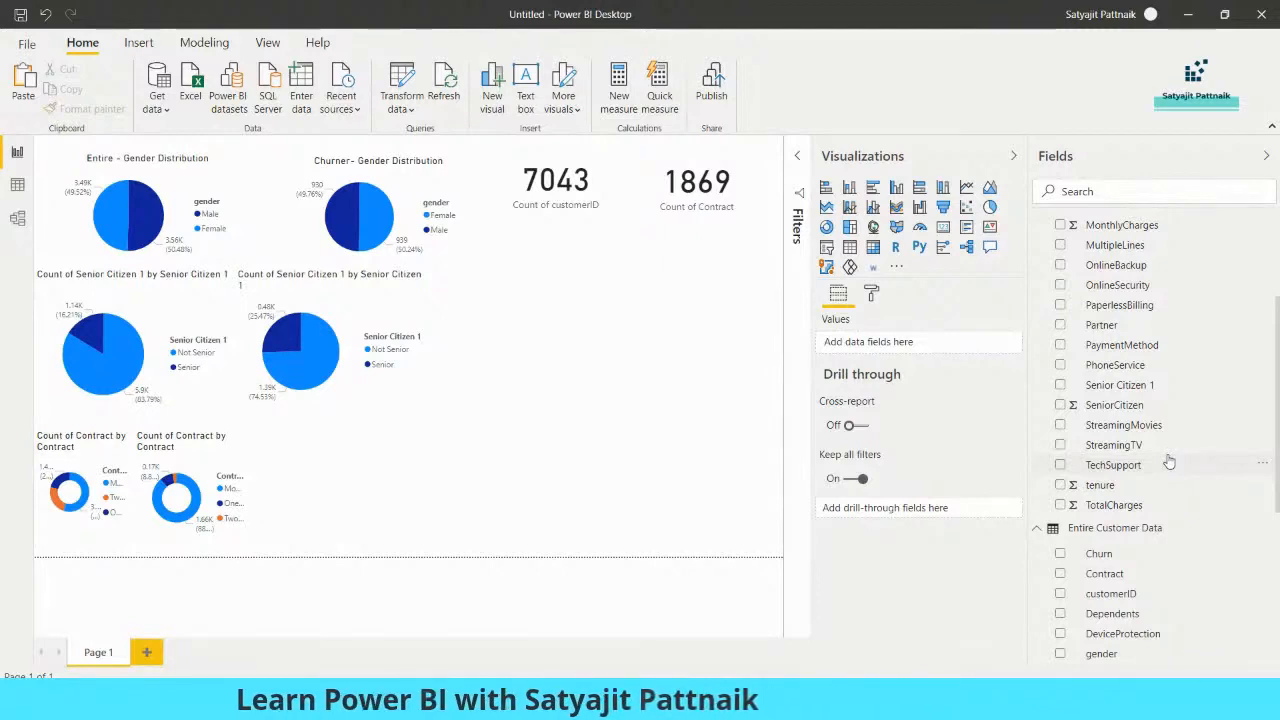
pyautogui.scroll(3, 1165, 357)
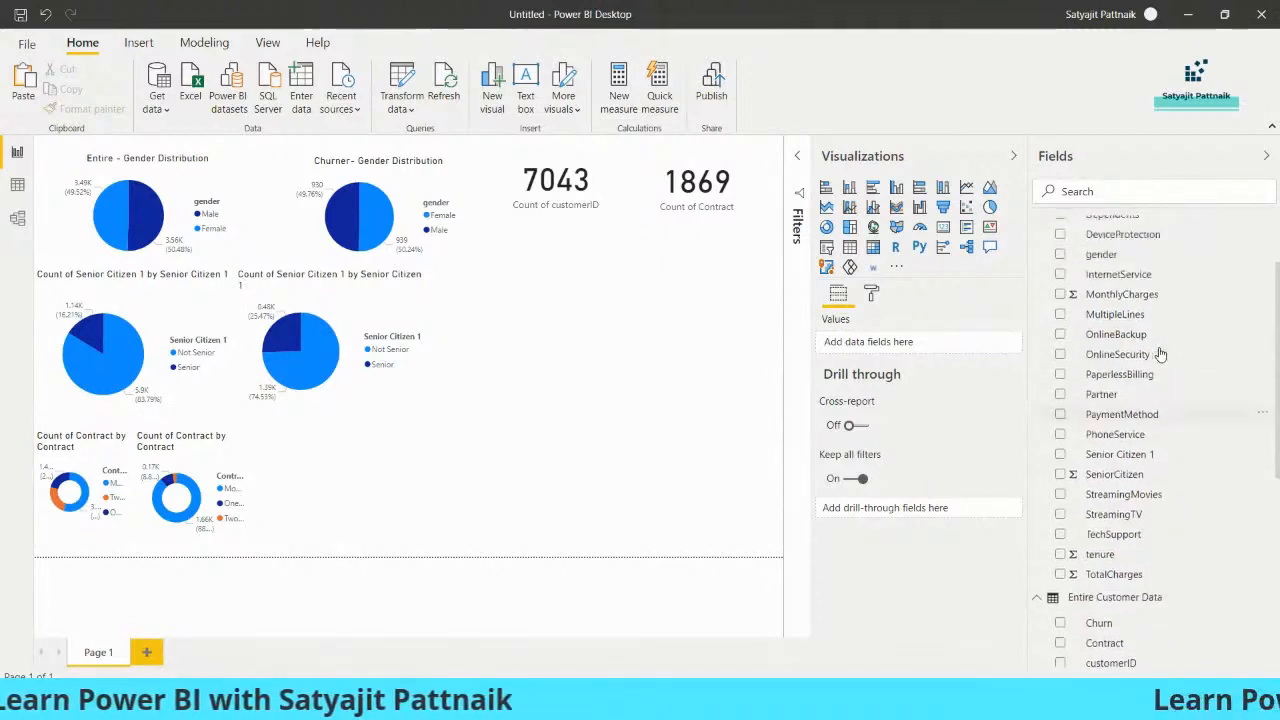
pyautogui.scroll(-2, 1165, 371)
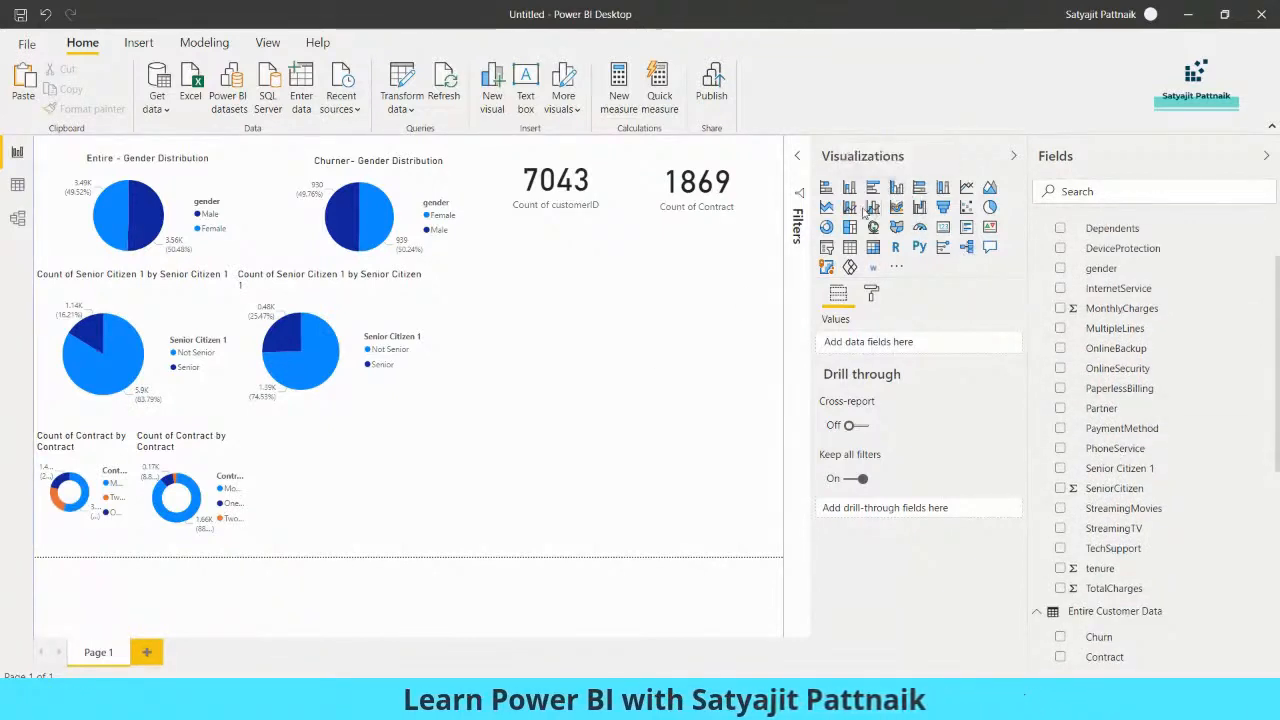
pyautogui.click(896, 187)
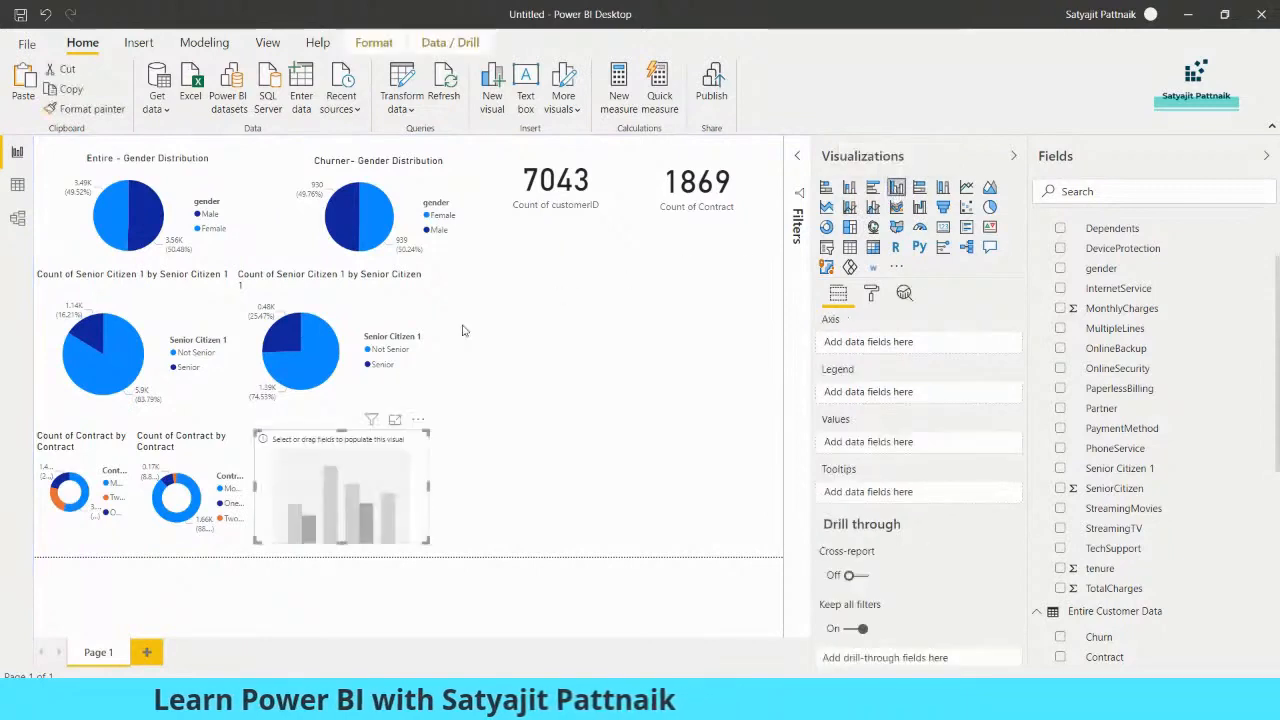
pyautogui.moveTo(371, 470); pyautogui.dragTo(638, 300)
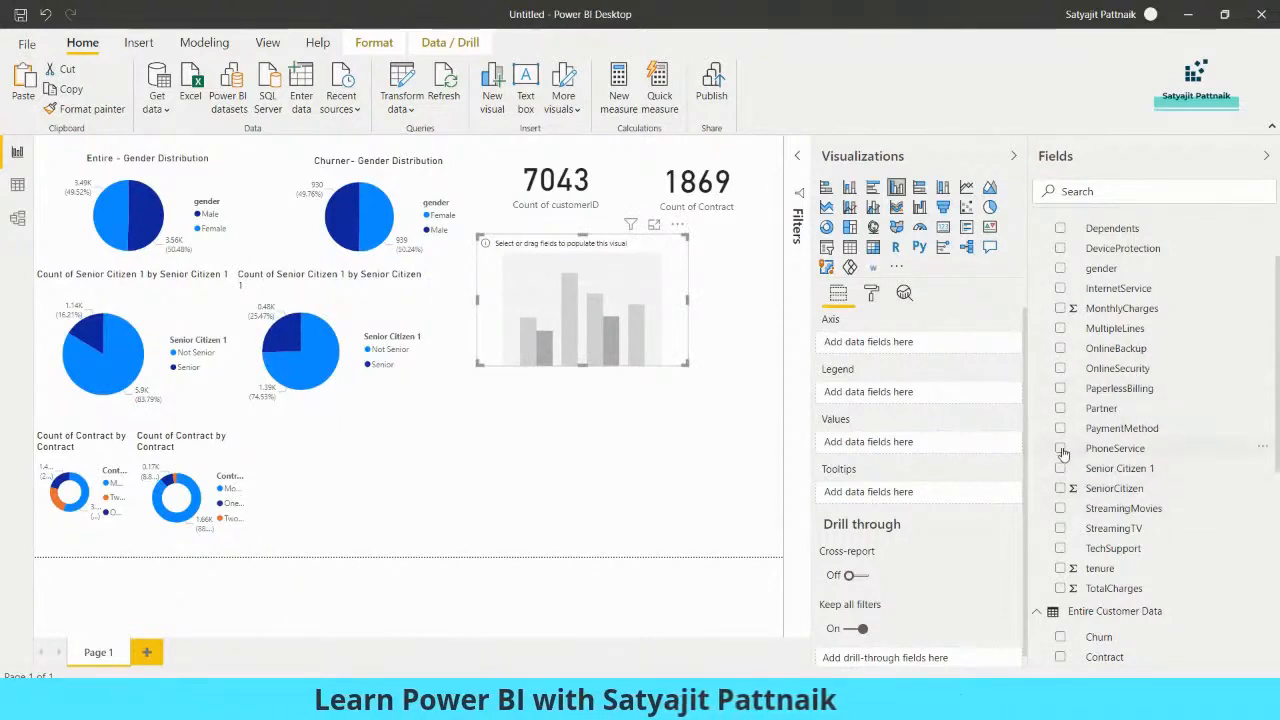
pyautogui.click(1115, 449)
pyautogui.moveTo(985, 453); pyautogui.dragTo(880, 450)
pyautogui.moveTo(685, 363); pyautogui.dragTo(728, 403)
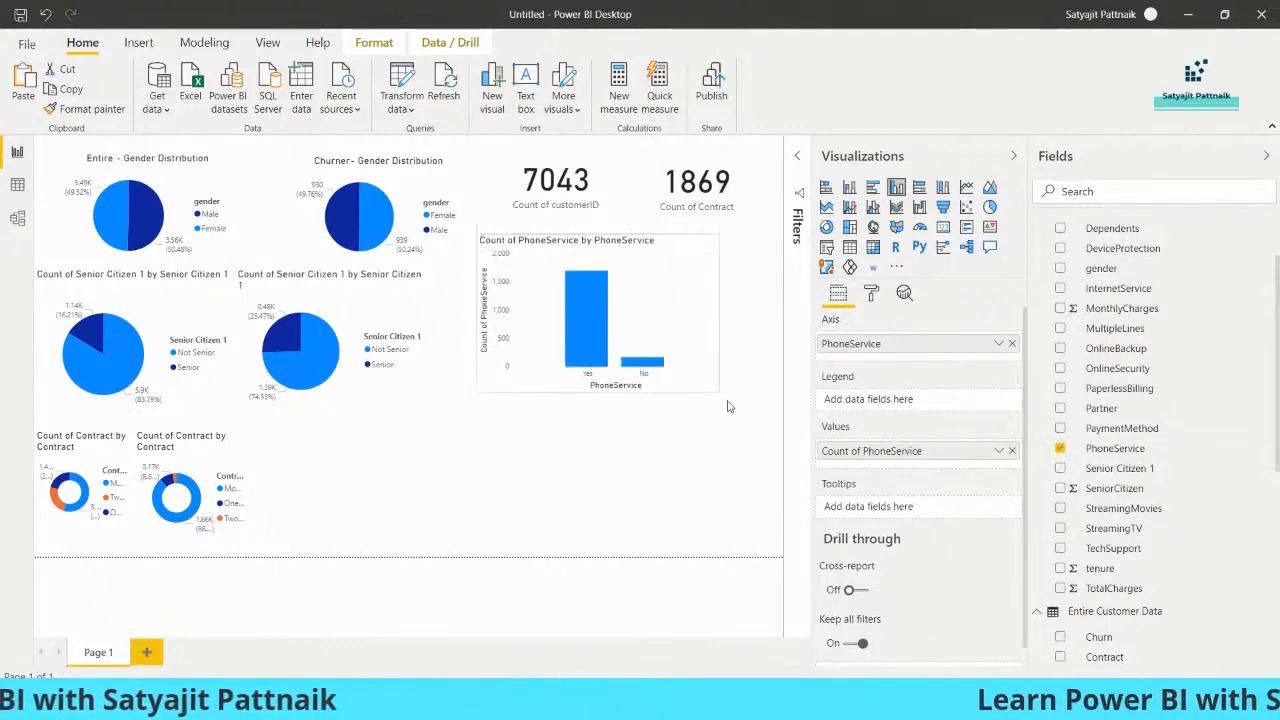
# Duplicate the PhoneService column chart beneath the original and switch the upper one's axis and count to PhoneService from Entire Customer Data
pyautogui.moveTo(684, 336); pyautogui.dragTo(621, 492)
pyautogui.scroll(2, 1147, 328)
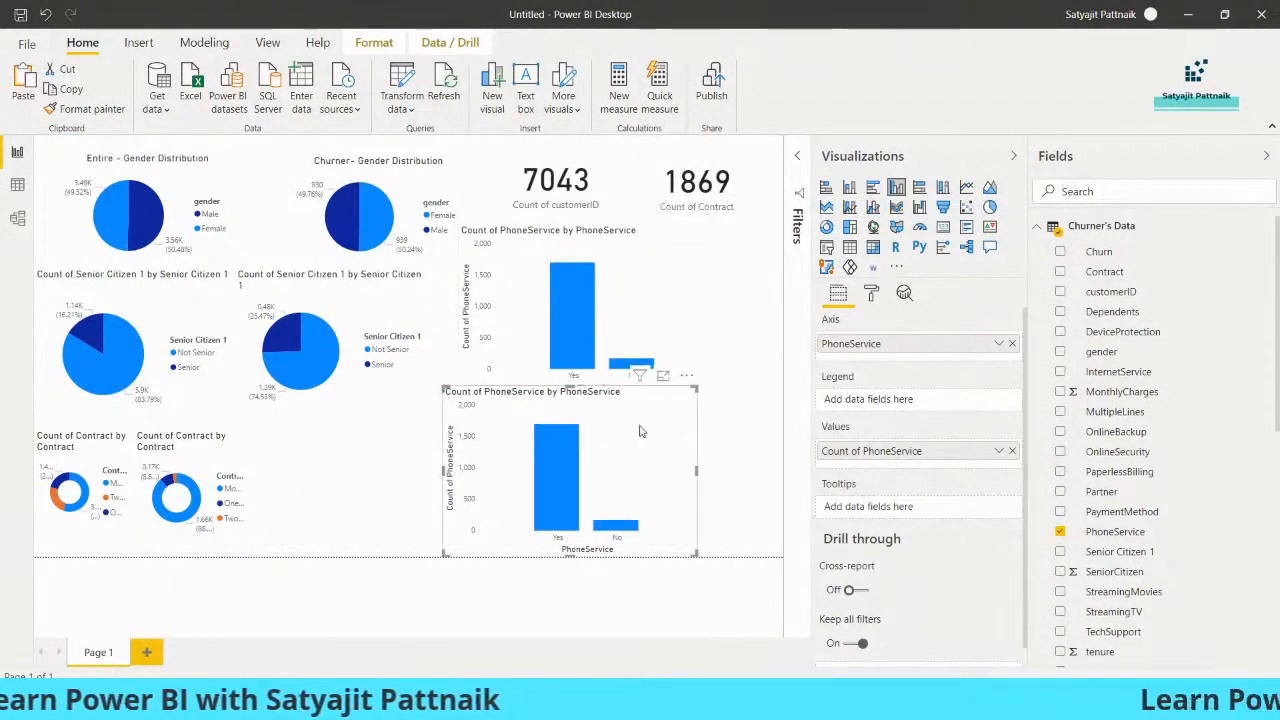
pyautogui.click(1045, 227)
pyautogui.click(590, 280)
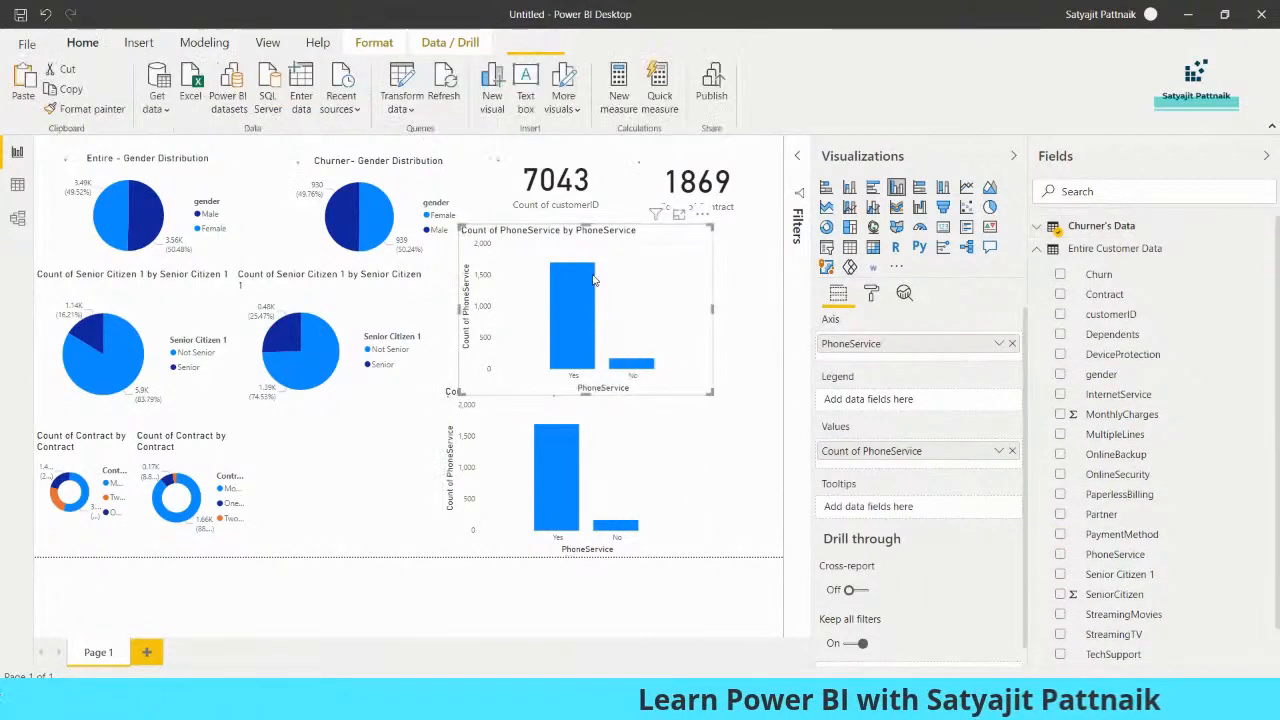
pyautogui.click(1040, 227)
pyautogui.click(1060, 533)
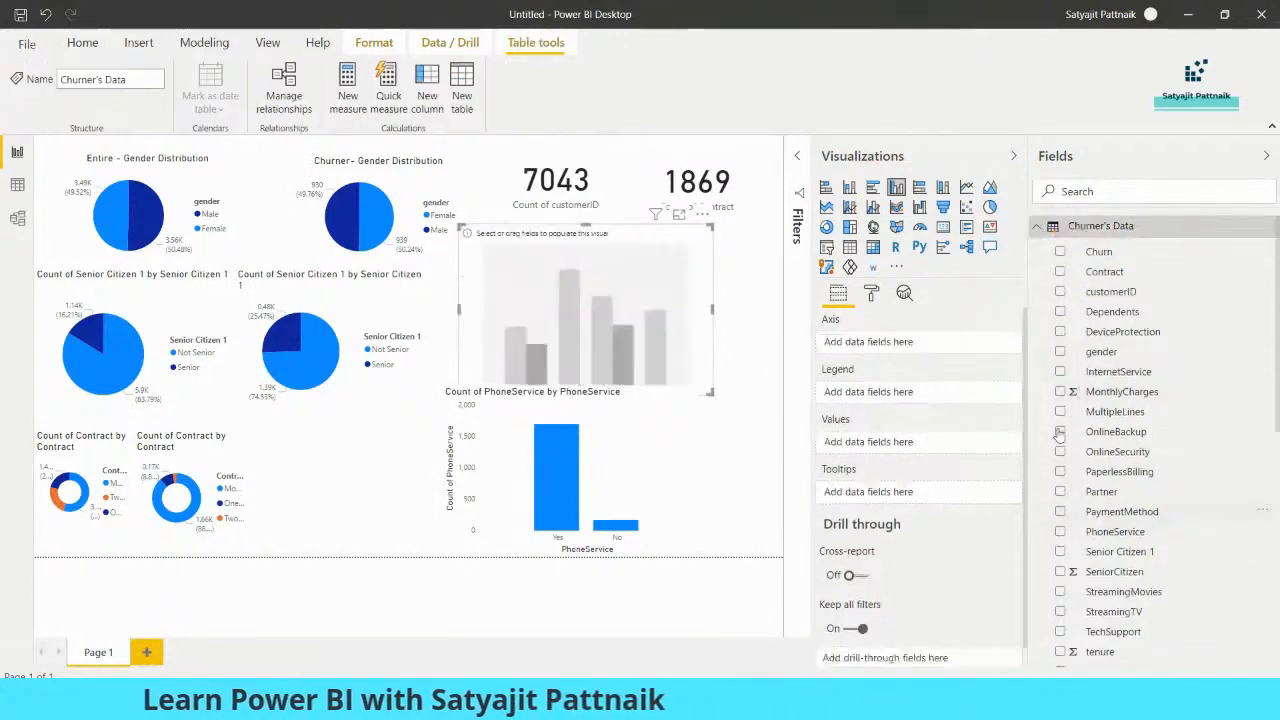
pyautogui.click(1040, 227)
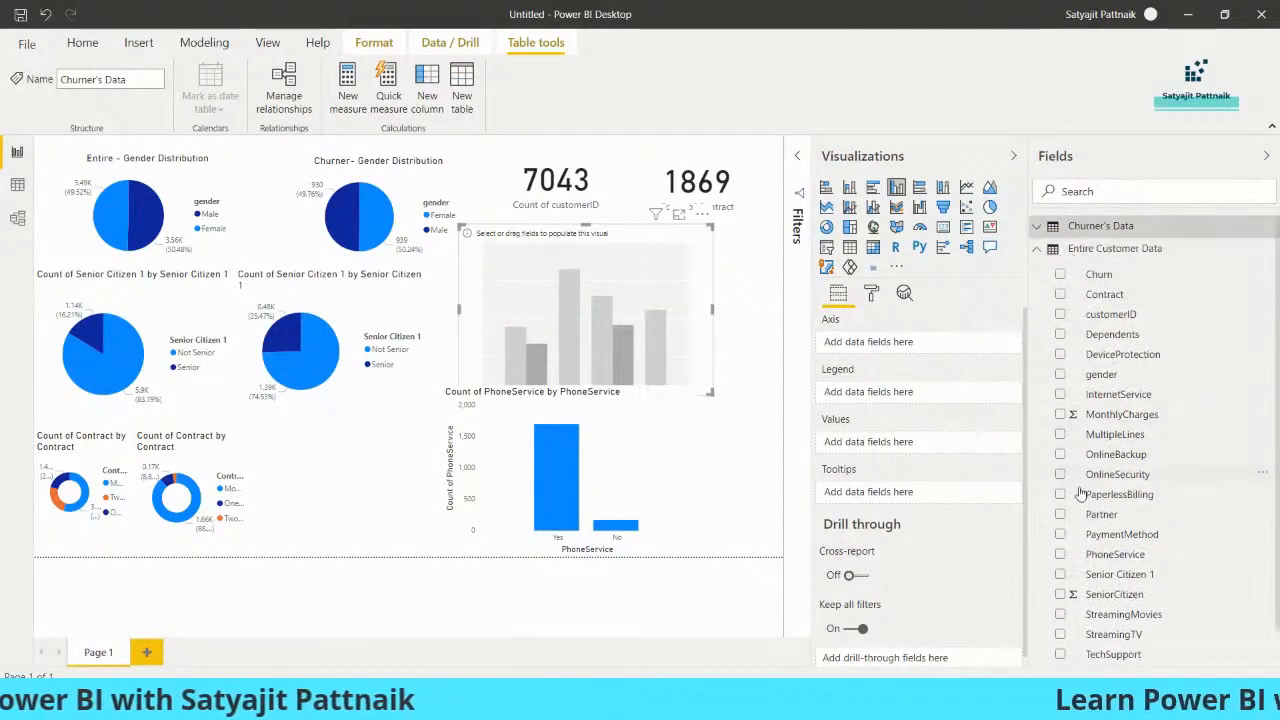
pyautogui.click(1060, 554)
pyautogui.moveTo(644, 344); pyautogui.dragTo(628, 331)
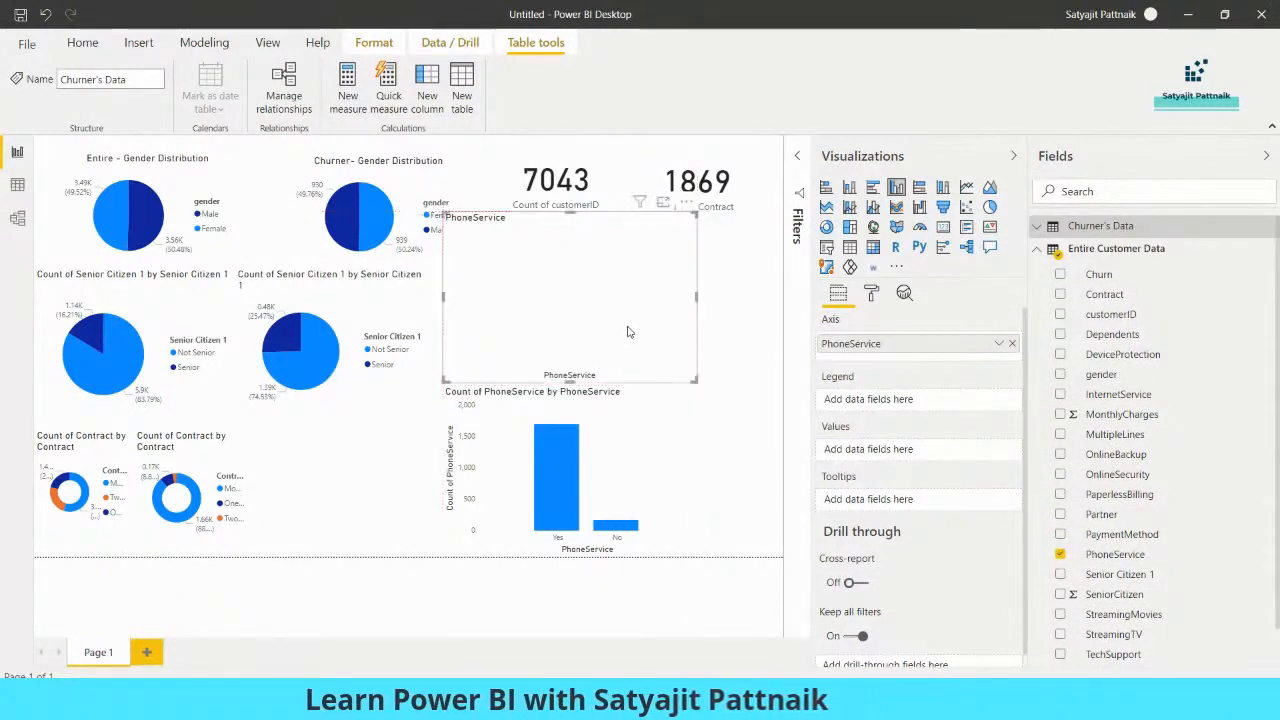
pyautogui.moveTo(1100, 554); pyautogui.dragTo(865, 456)
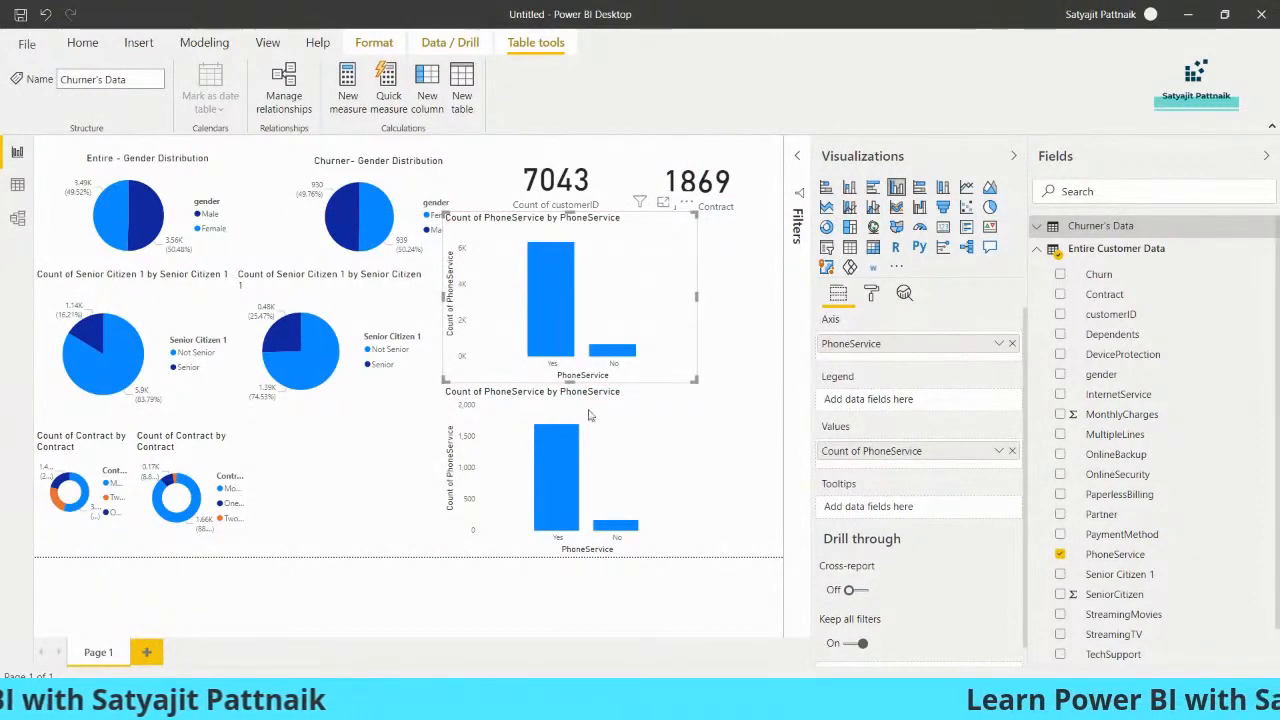
# Check the entire-customer Yes bar and add the heading "Phone Service" below the dependents finding in Notepad
pyautogui.moveTo(553, 287)
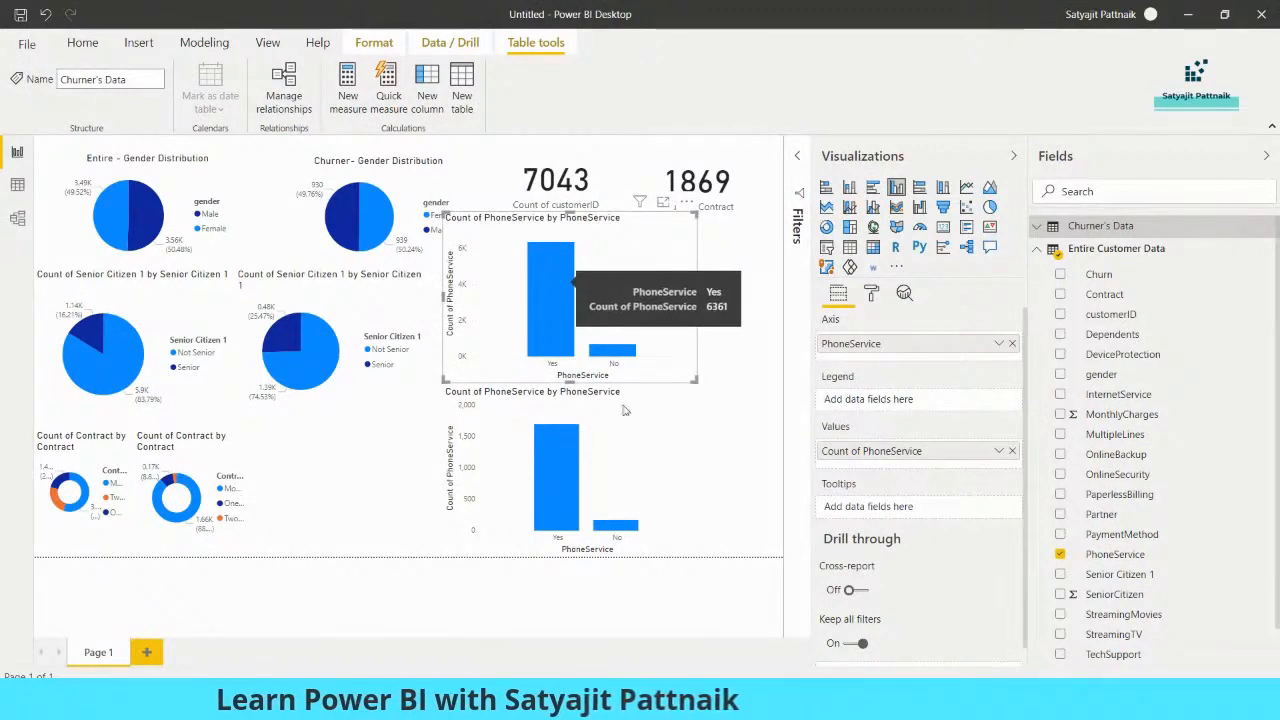
pyautogui.hotkey('alt', 'Tab')
pyautogui.press('Return')
pyautogui.press('Return')
pyautogui.write('Phone Service')
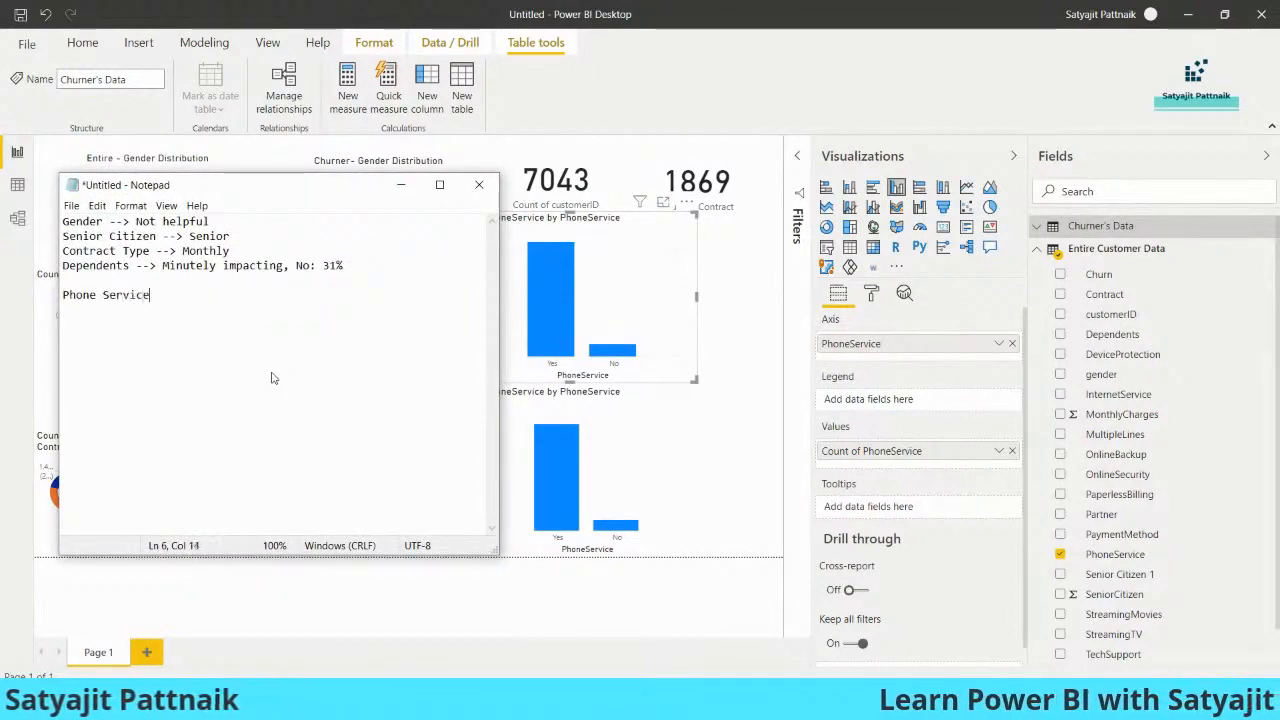
# Turn on data labels for the entire-customer PhoneService column chart, enlarge it and shift it back within the page
pyautogui.hotkey('alt', 'Tab')
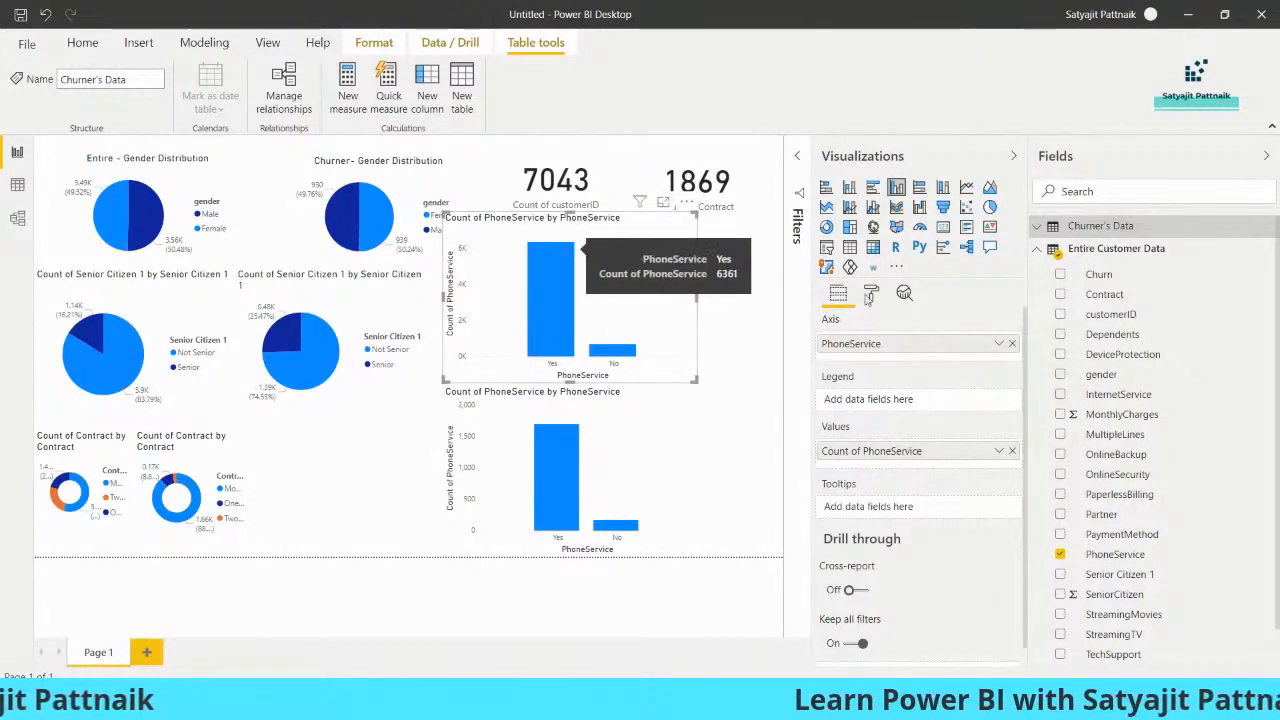
pyautogui.click(870, 295)
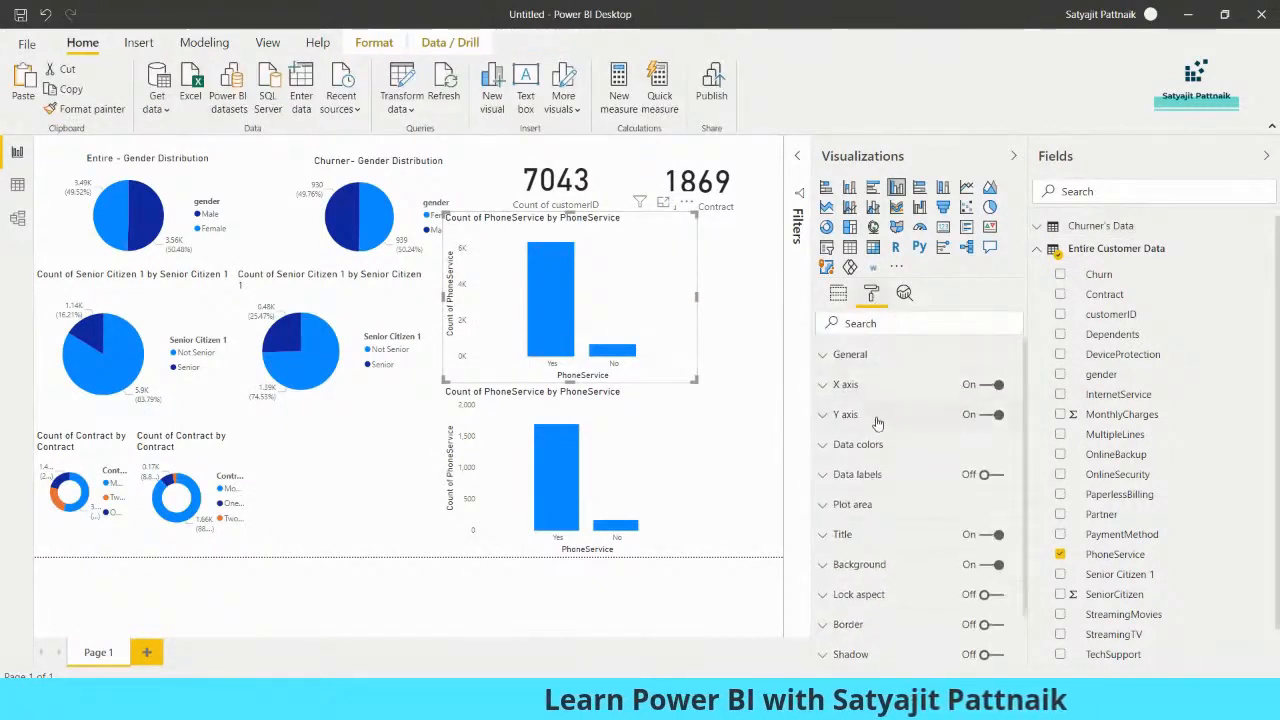
pyautogui.click(990, 478)
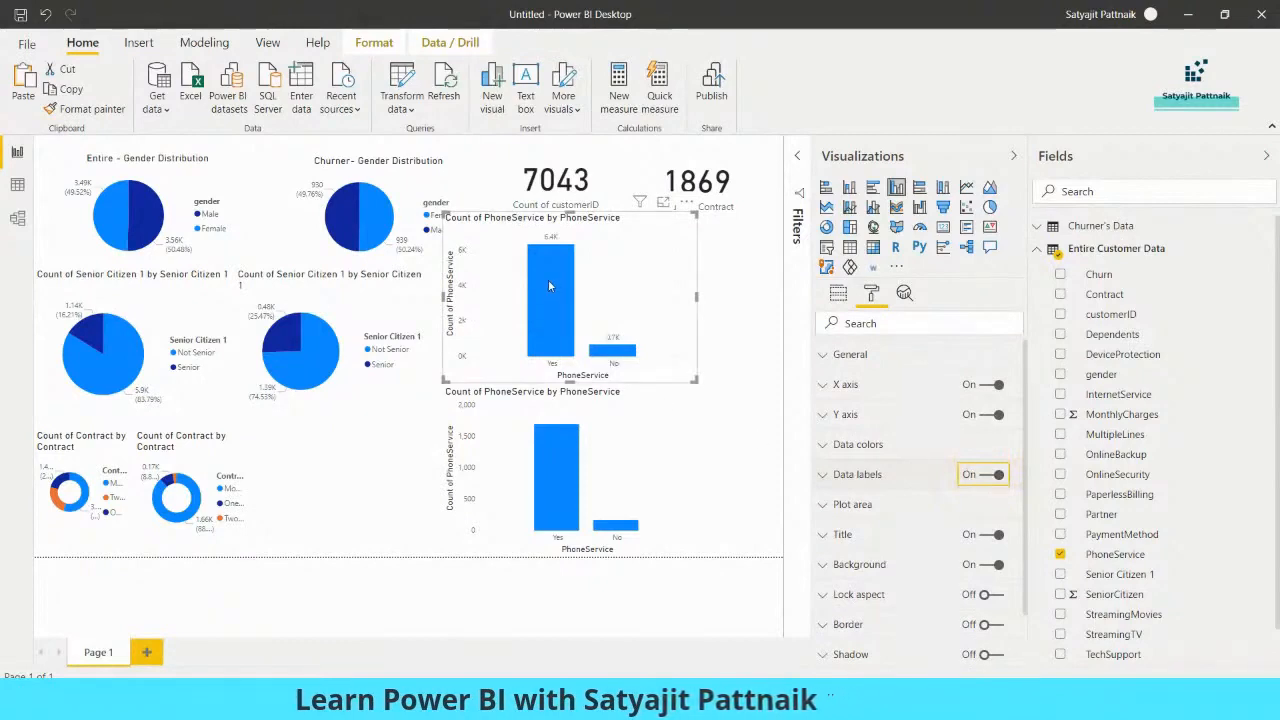
pyautogui.moveTo(696, 214); pyautogui.dragTo(760, 188)
pyautogui.moveTo(720, 260); pyautogui.dragTo(650, 267)
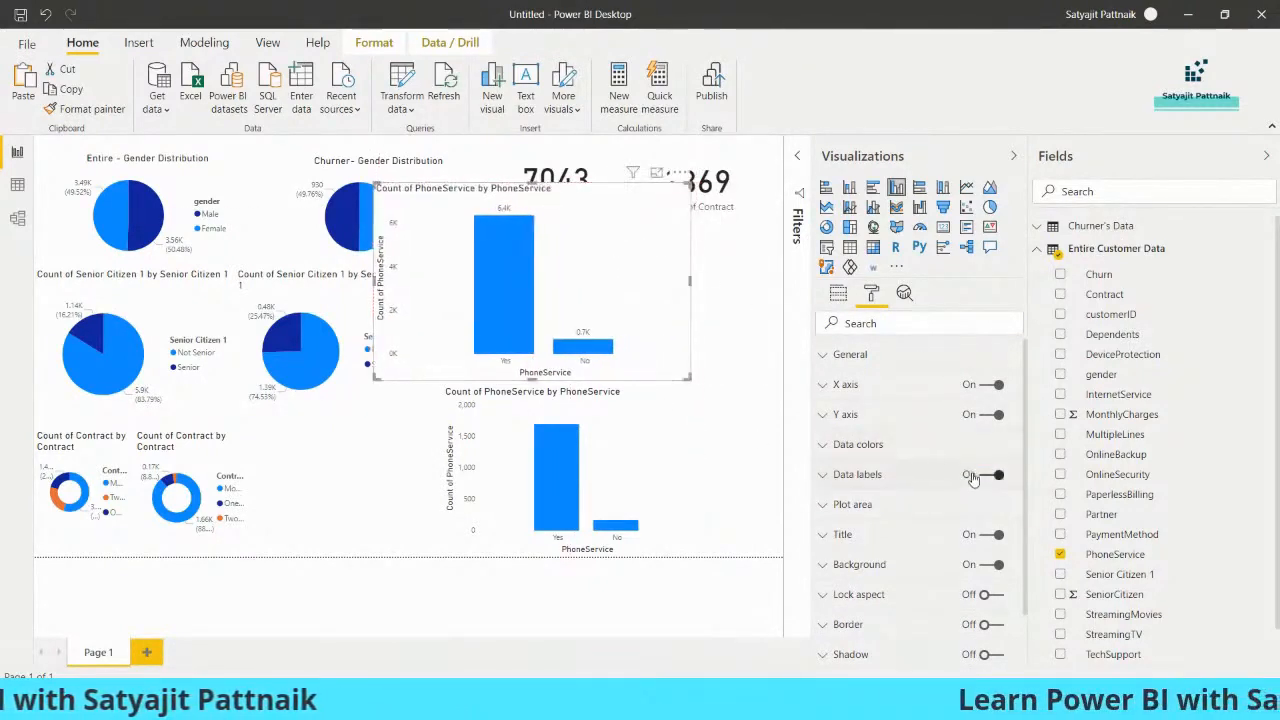
# Arrange the two PhoneService charts side by side, enlarge the churner chart and turn on its data labels
pyautogui.moveTo(631, 463); pyautogui.dragTo(570, 466)
pyautogui.moveTo(560, 300); pyautogui.dragTo(281, 295)
pyautogui.moveTo(530, 430); pyautogui.dragTo(556, 250)
pyautogui.moveTo(660, 365); pyautogui.dragTo(694, 396)
pyautogui.moveTo(662, 297); pyautogui.dragTo(677, 294)
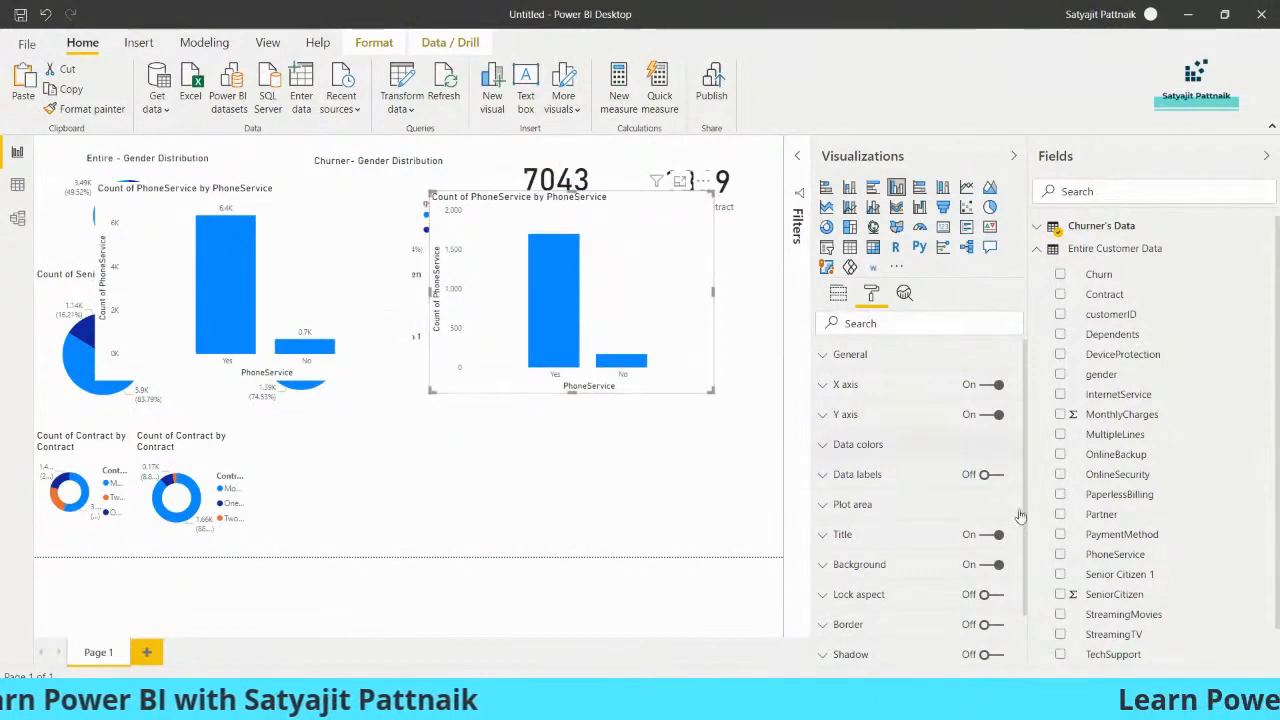
pyautogui.click(988, 474)
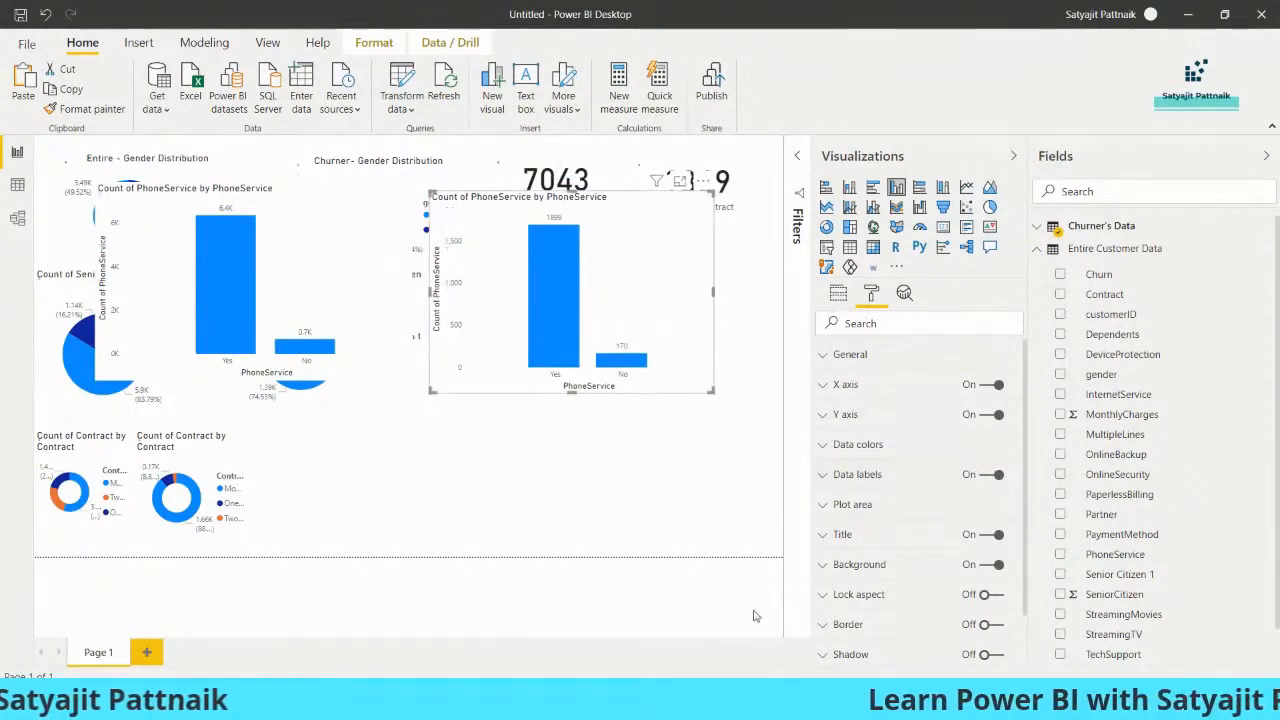
# Move the Notepad window below the charts and enter "Yes: 6400" and "No: 700" under the Phone Service heading
pyautogui.hotkey('alt', 'Tab')
pyautogui.moveTo(293, 195); pyautogui.dragTo(484, 479)
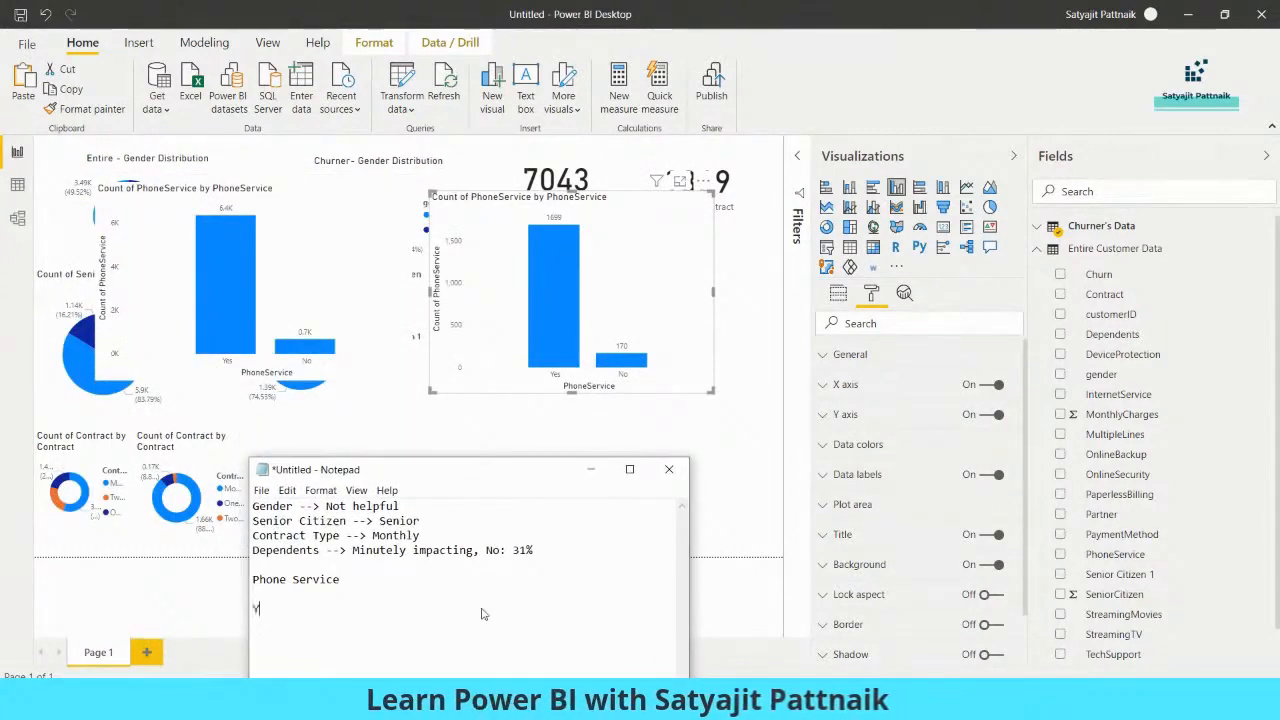
pyautogui.write(': 6400')
pyautogui.press('Return')
pyautogui.write('No:')
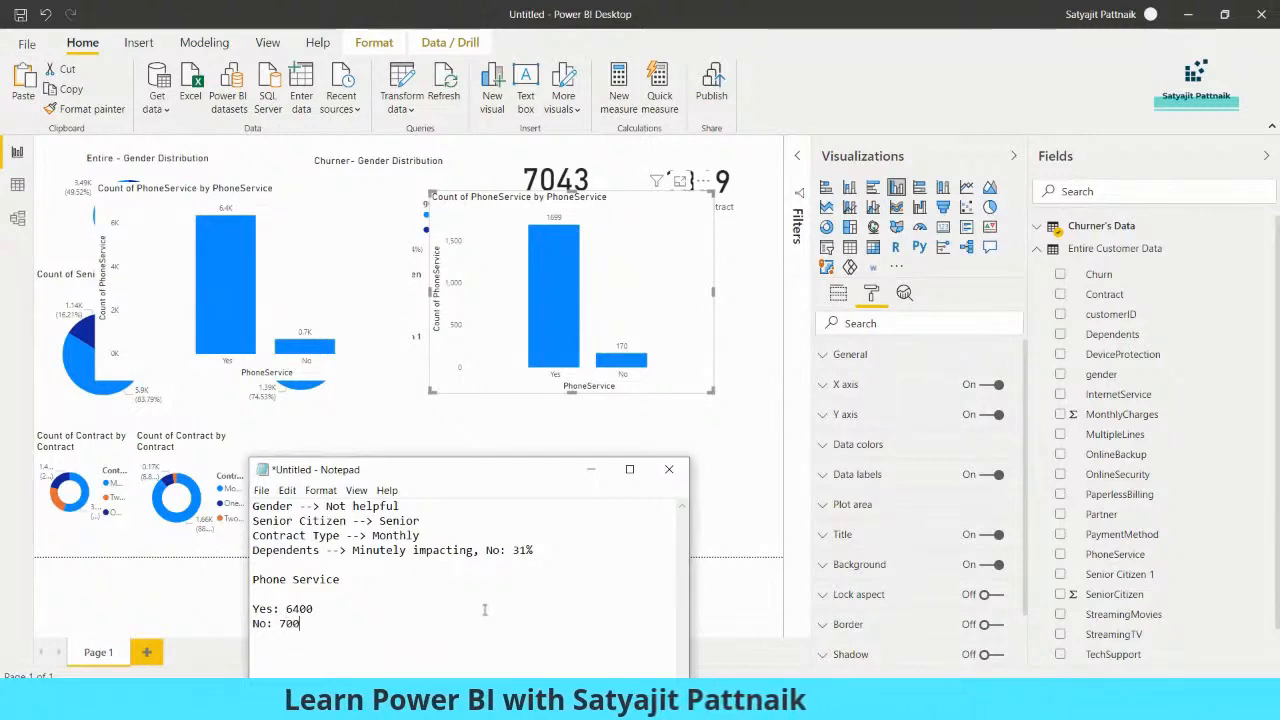
# Read the exact entire-customer PhoneService counts from the chart and correct the notes to Yes 6361 and No 682
pyautogui.click(350, 250)
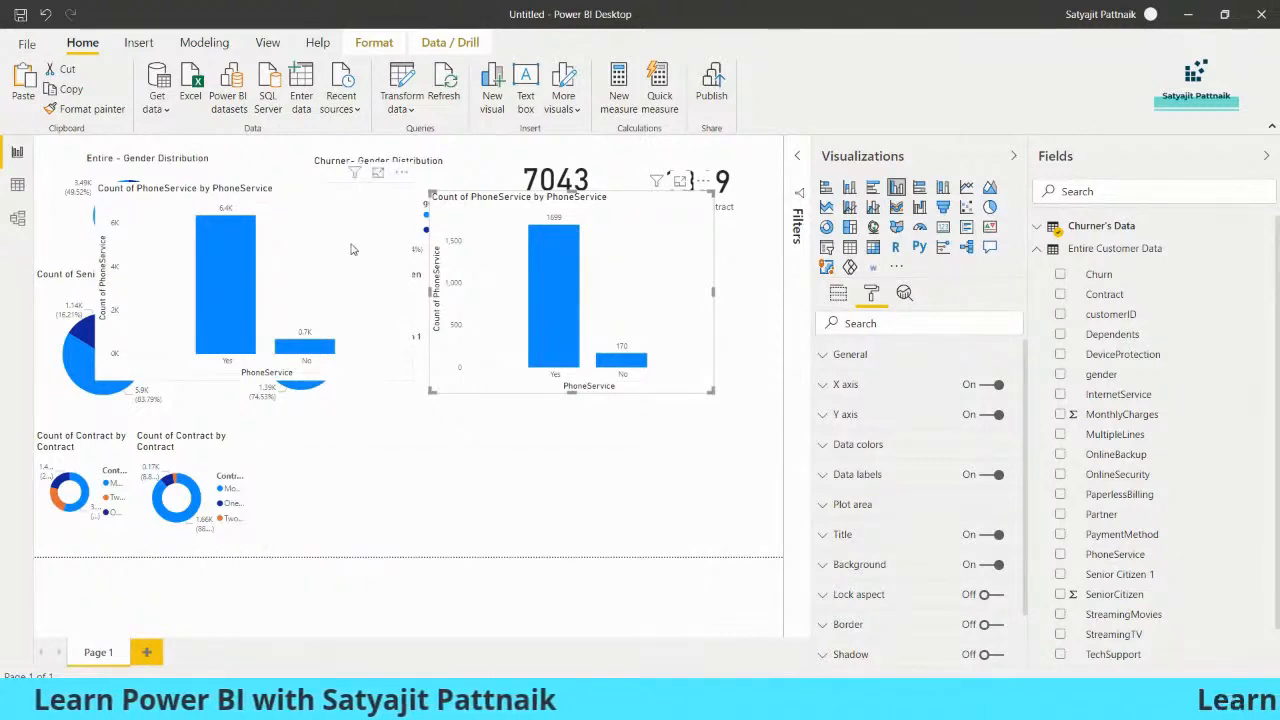
pyautogui.click(218, 231)
pyautogui.moveTo(218, 233)
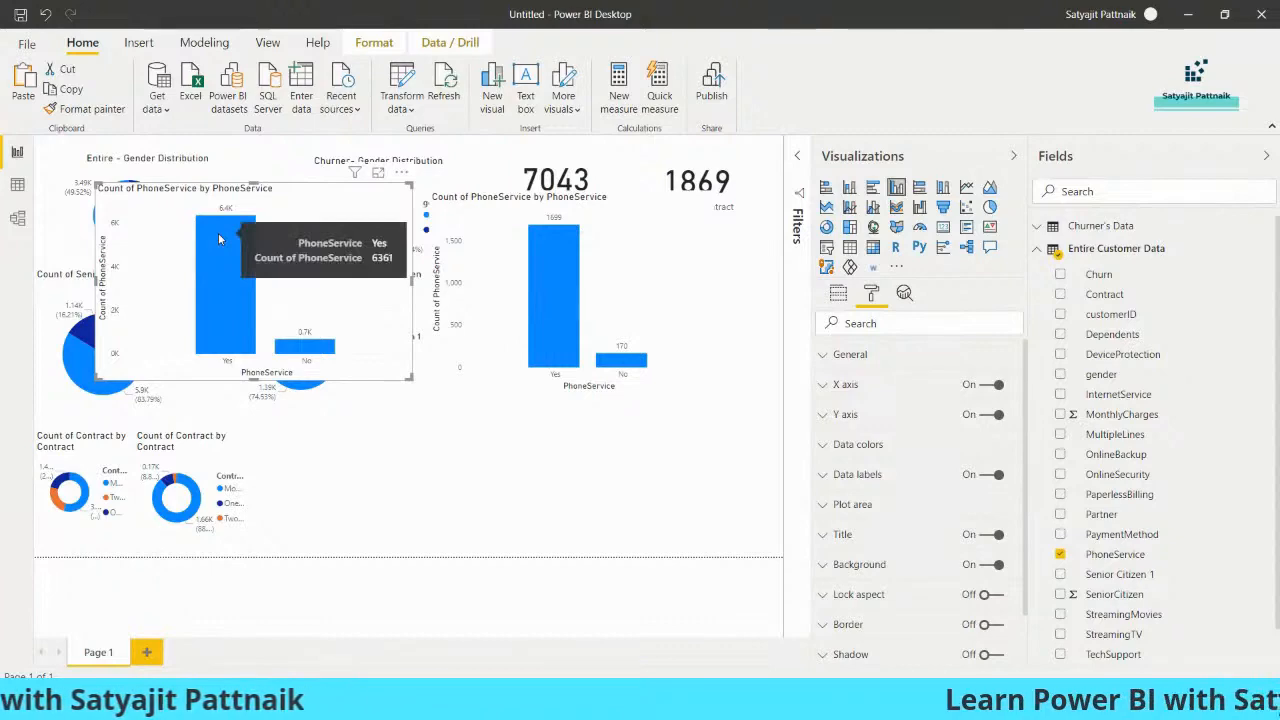
pyautogui.moveTo(308, 352)
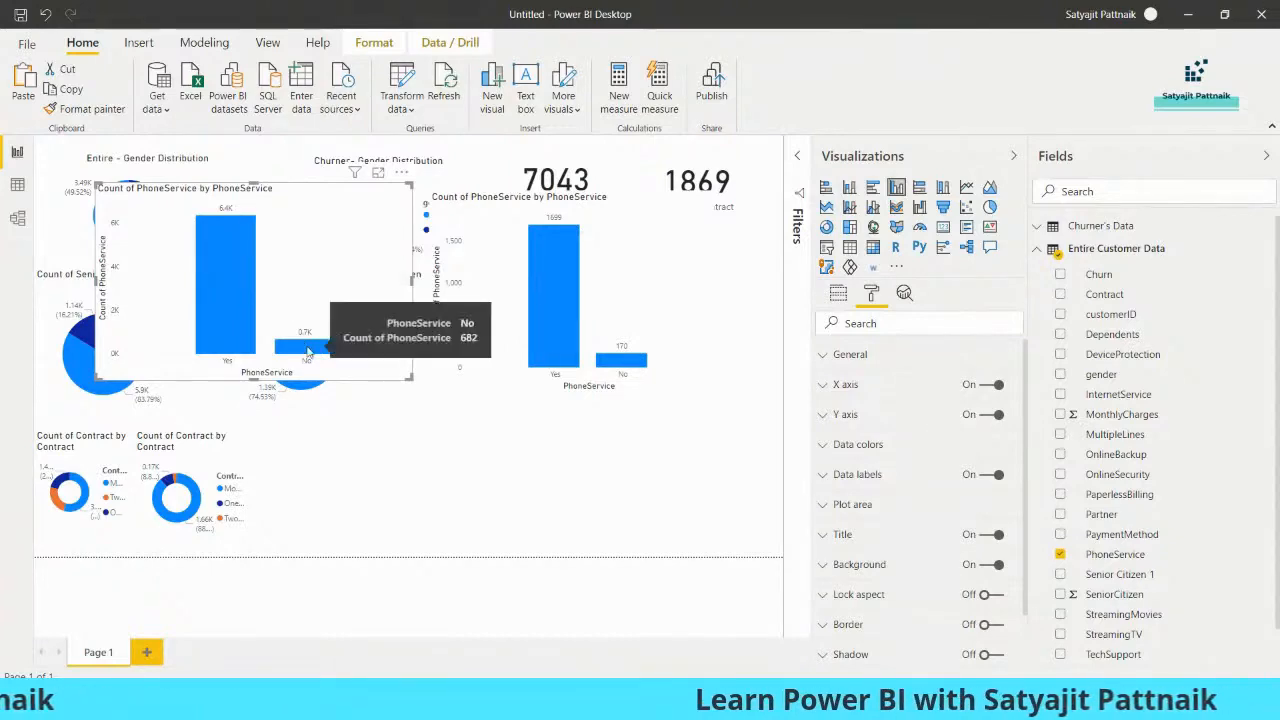
pyautogui.hotkey('alt', 'Tab')
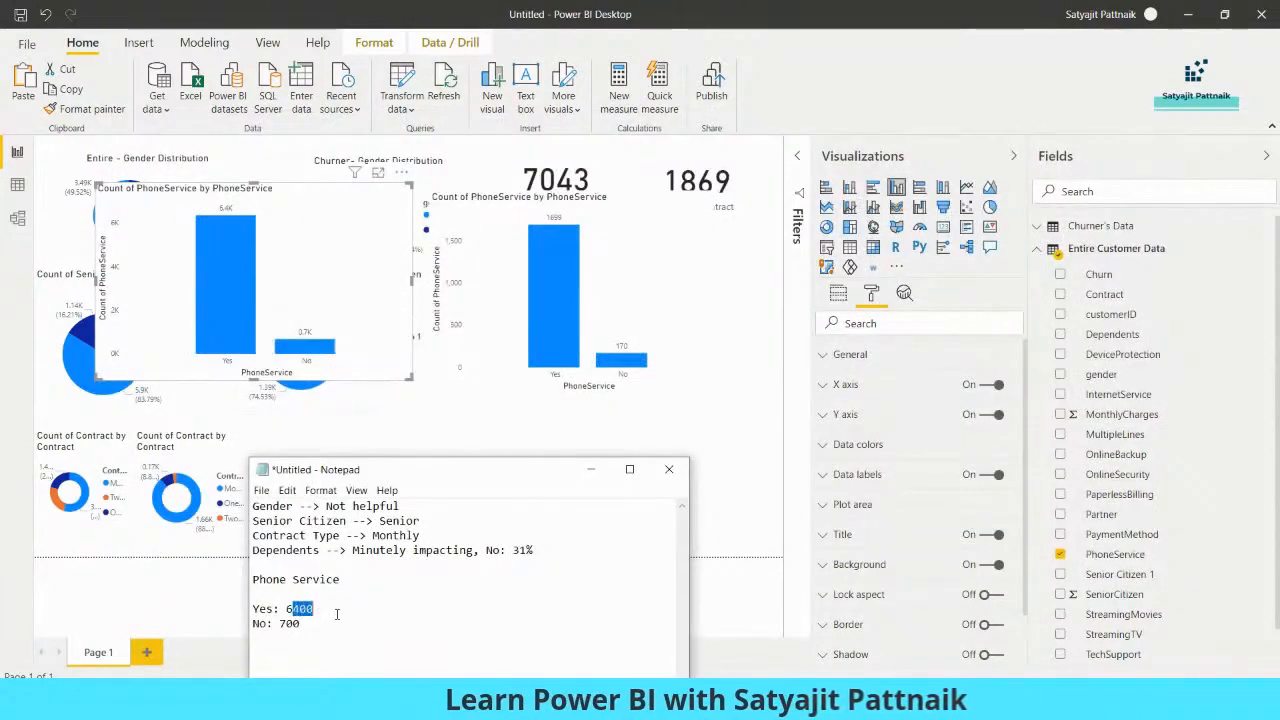
pyautogui.write('1')
pyautogui.doubleClick(289, 623)
pyautogui.write('682')
# Add the churner phone service counts, Yes 1699 and No 170, beneath the entire-customer figures in the notes
pyautogui.press('Return')
pyautogui.write('Yes:1699 ')
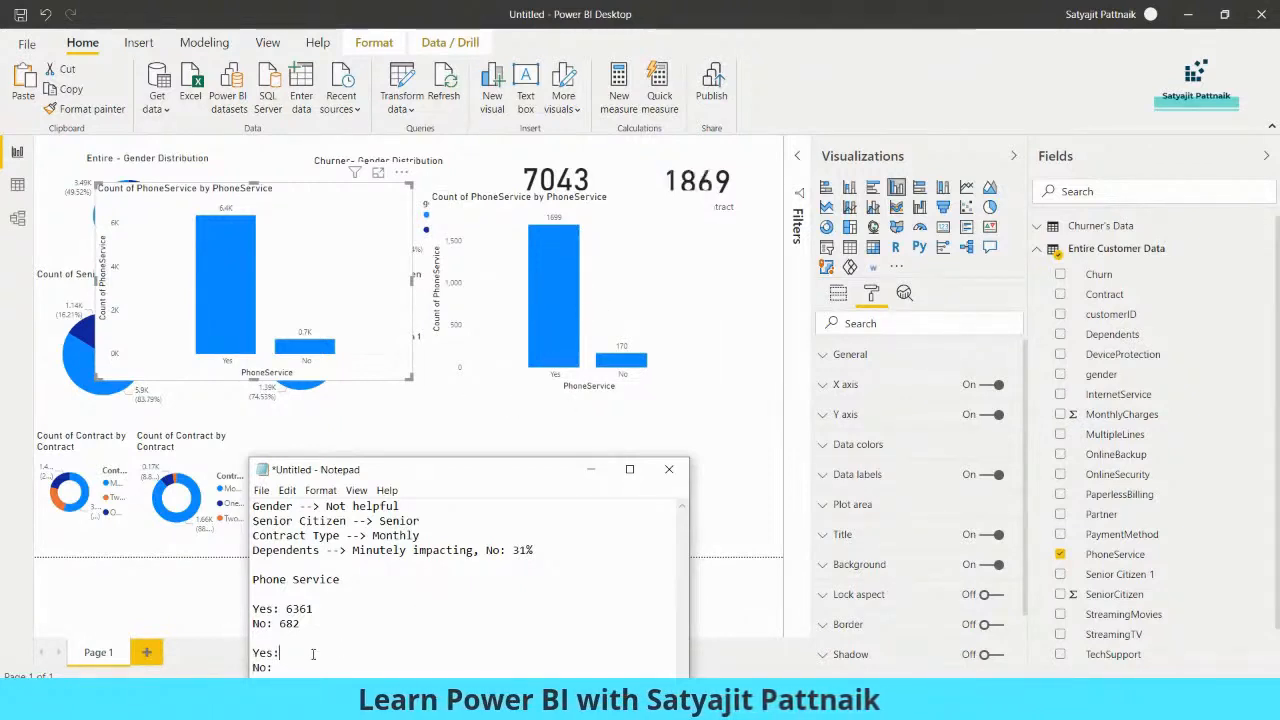
pyautogui.write('No: ')
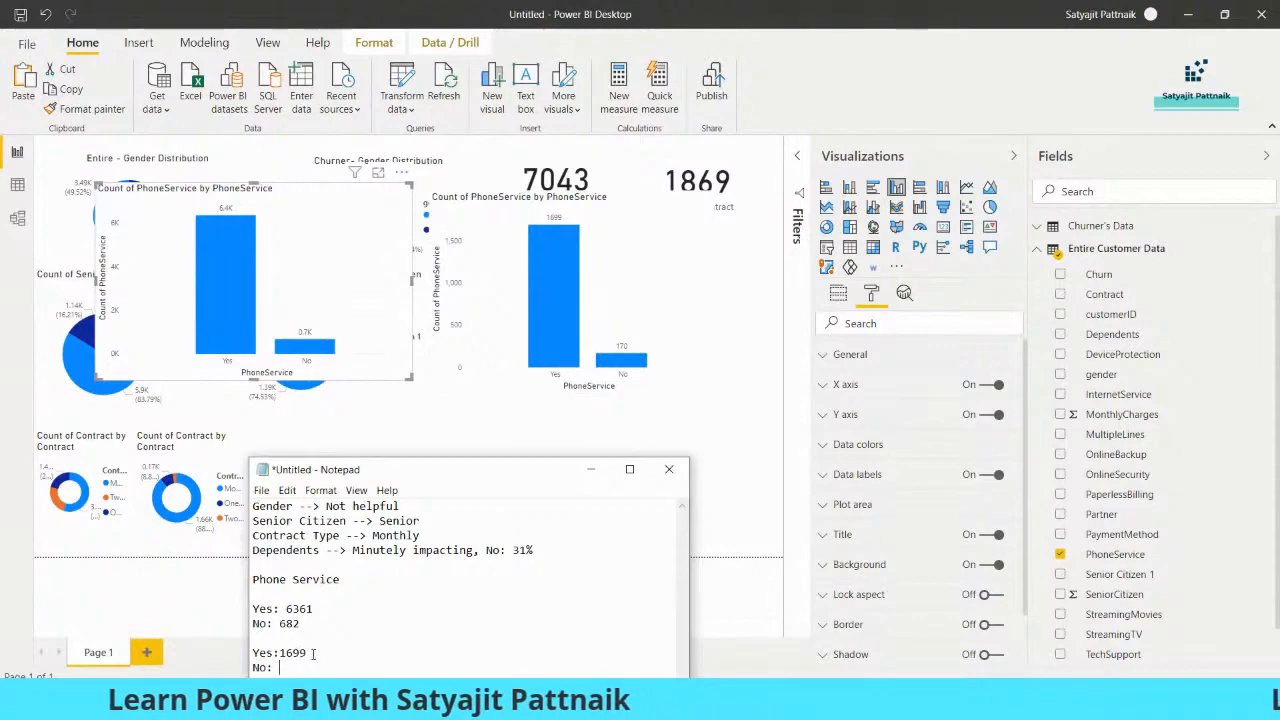
pyautogui.write('170')
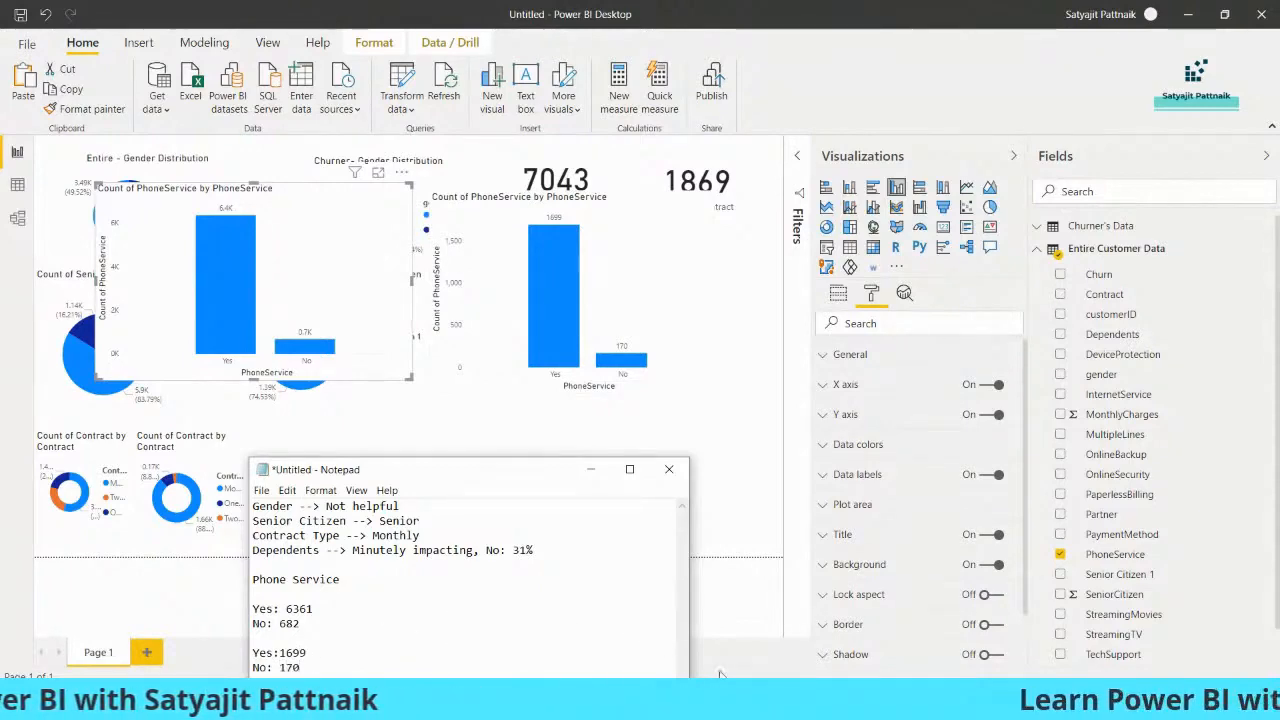
# Open the Windows Calculator
pyautogui.press('super+r')
pyautogui.write('calc')
pyautogui.press('Return')
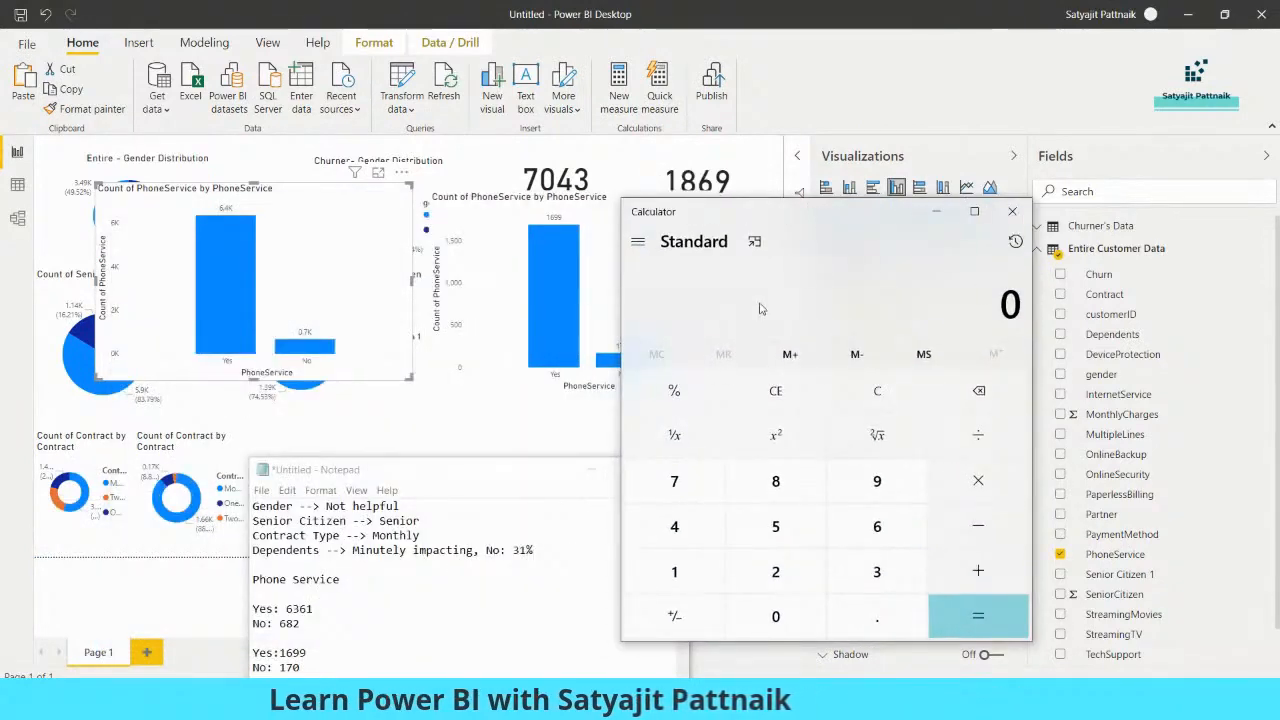
# Calculate 1699 divided by 6361 and note 26% beside the churner Yes count in the phone service notes
pyautogui.write('699')
pyautogui.press('/')
pyautogui.write('6361')
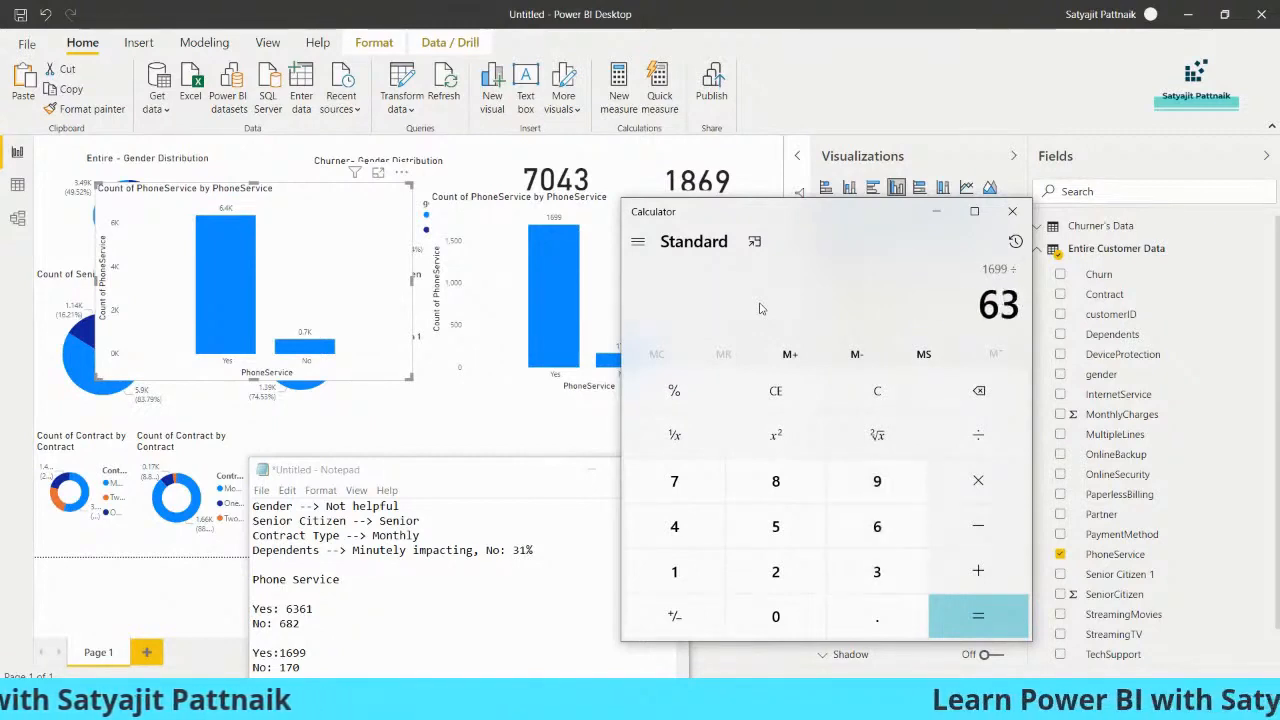
pyautogui.press('Return')
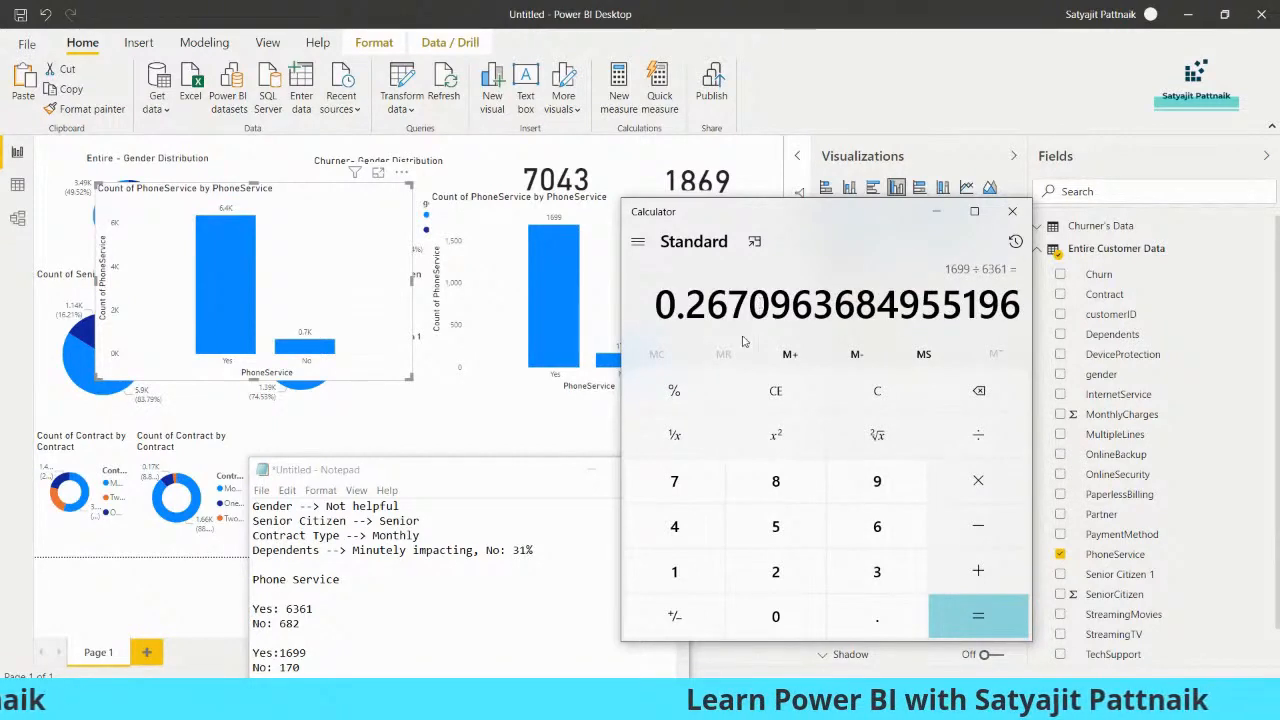
pyautogui.moveTo(373, 468); pyautogui.dragTo(217, 325)
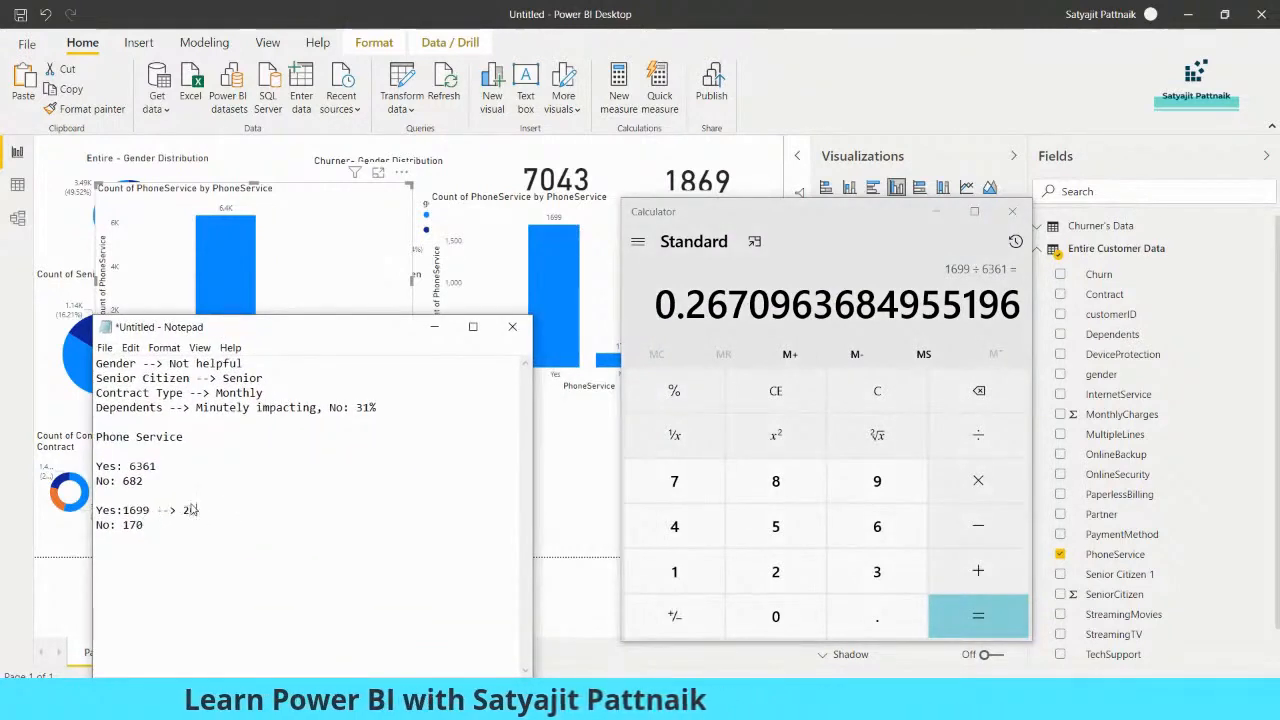
# Calculate 170 divided by 682 and note 25% beside the churner No count in the phone service notes
pyautogui.click(775, 342)
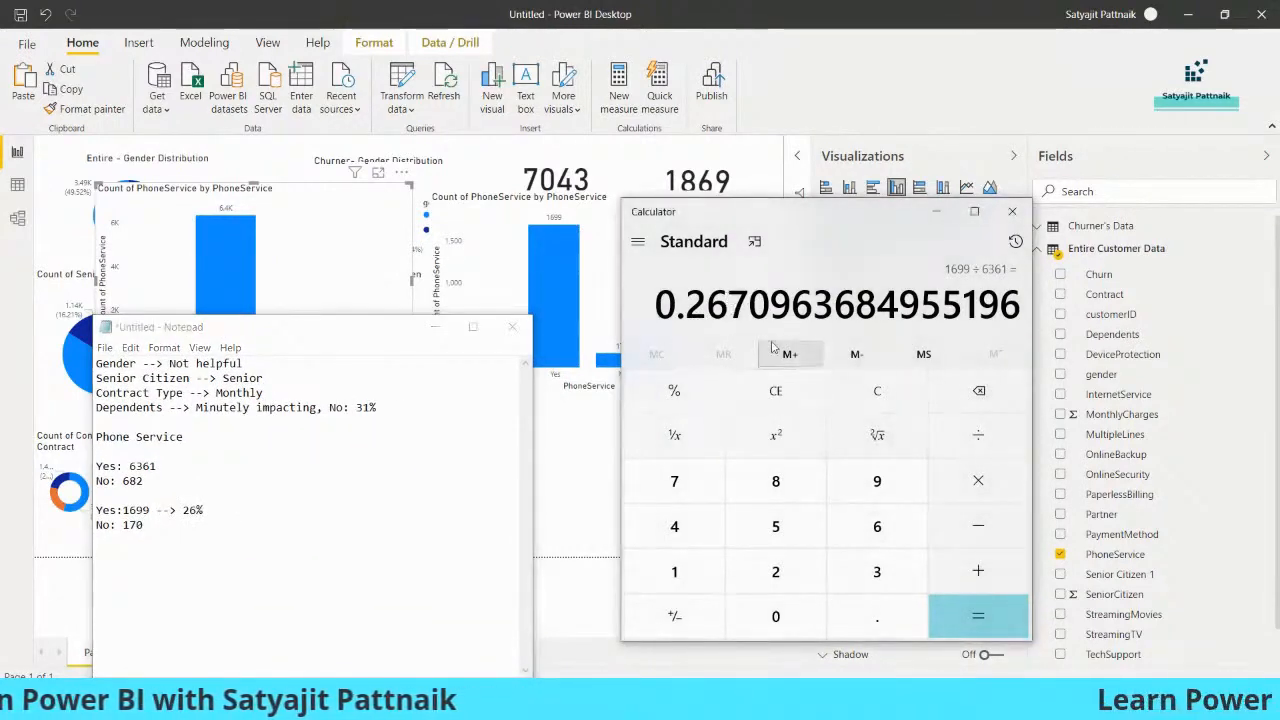
pyautogui.write('170/')
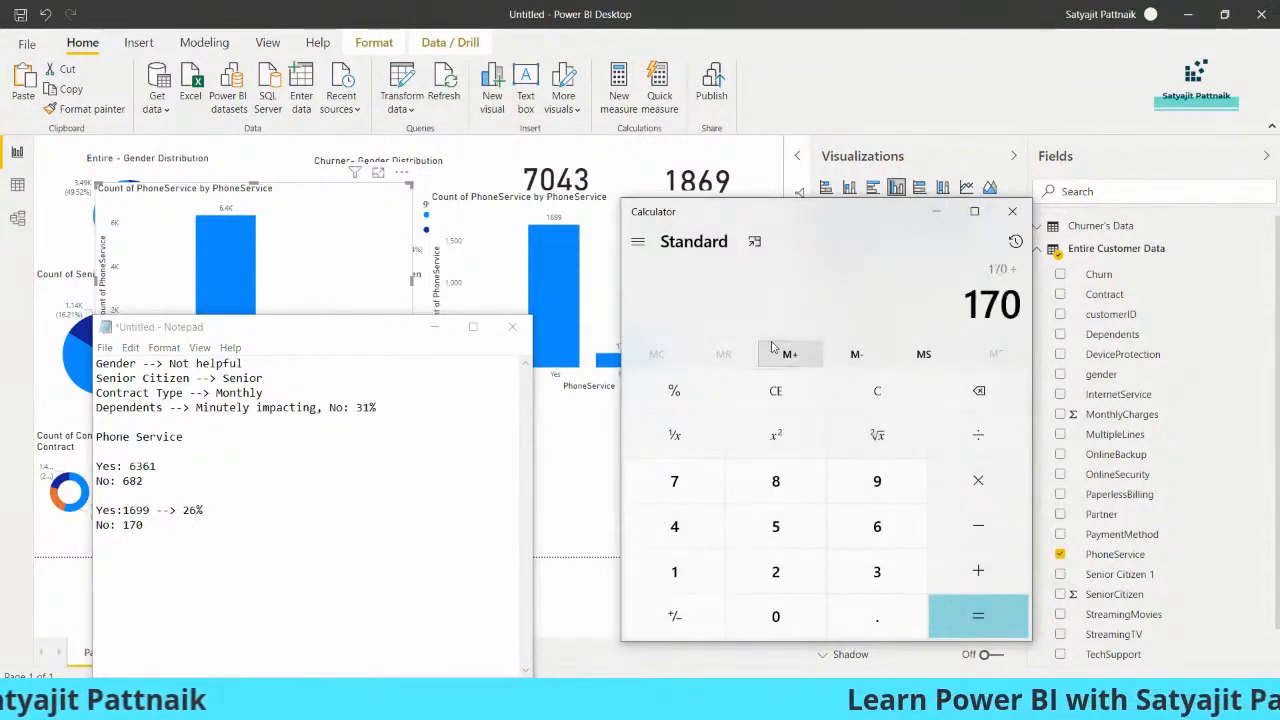
pyautogui.write('682')
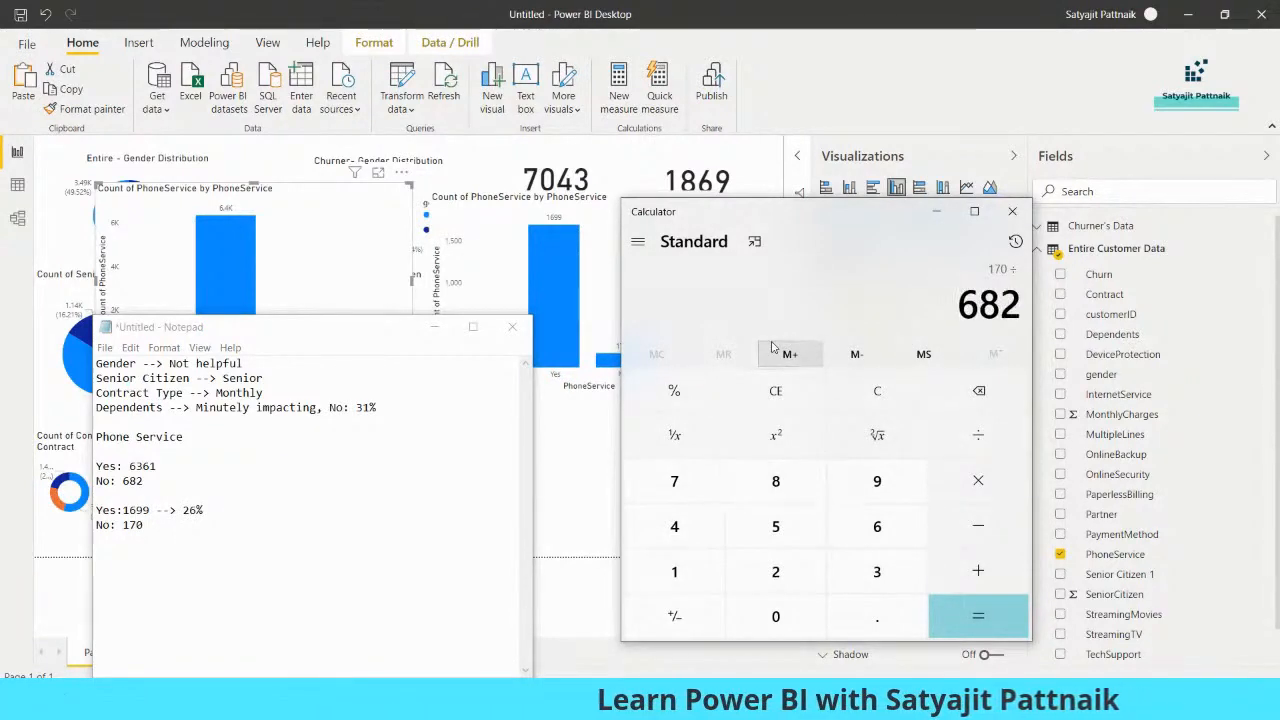
pyautogui.press('Return')
pyautogui.click(181, 527)
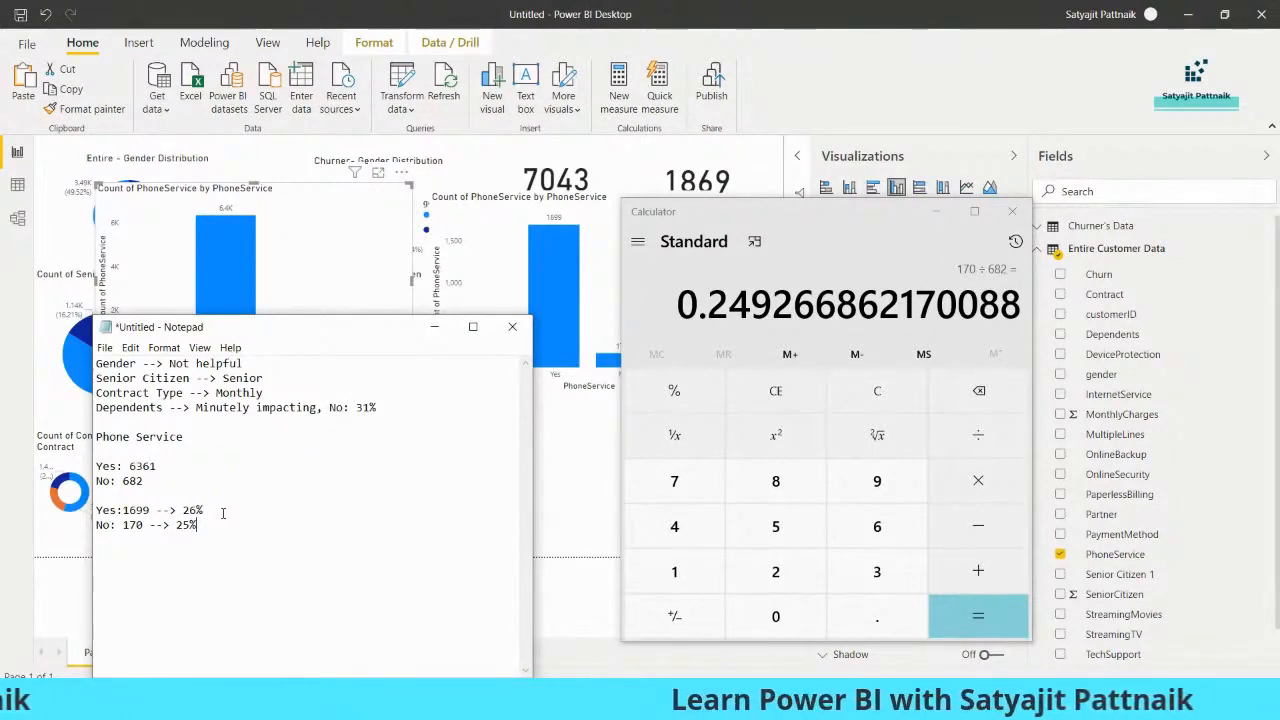
# Delete the Phone Service figures and heading from the notes, and minimize the Calculator and Notepad windows
pyautogui.click(935, 211)
pyautogui.moveTo(226, 530); pyautogui.dragTo(100, 460)
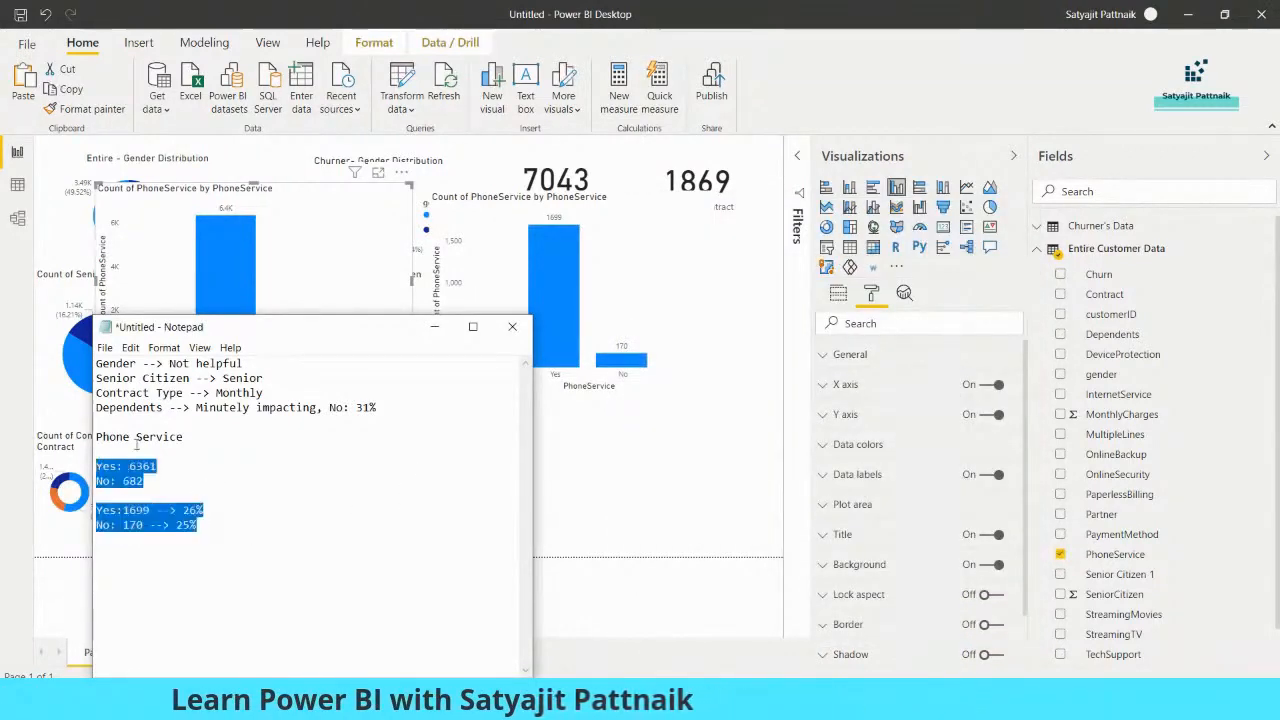
pyautogui.press('BackSpace')
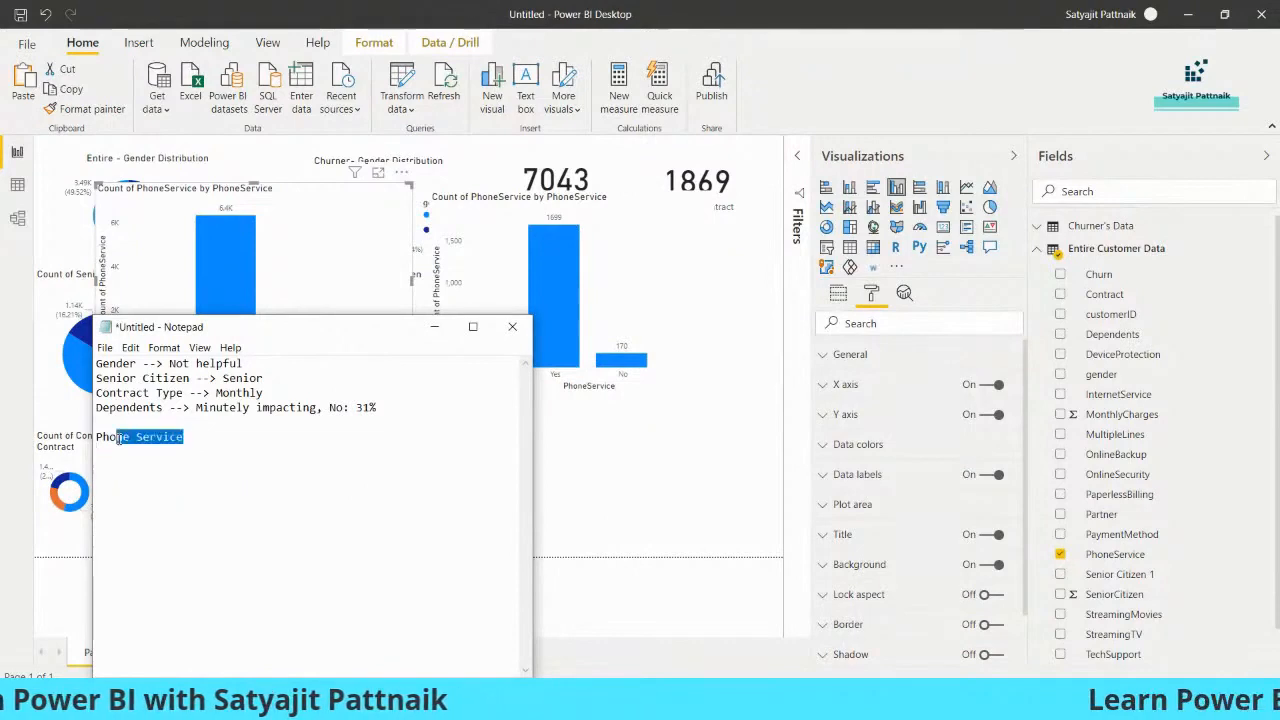
pyautogui.click(434, 326)
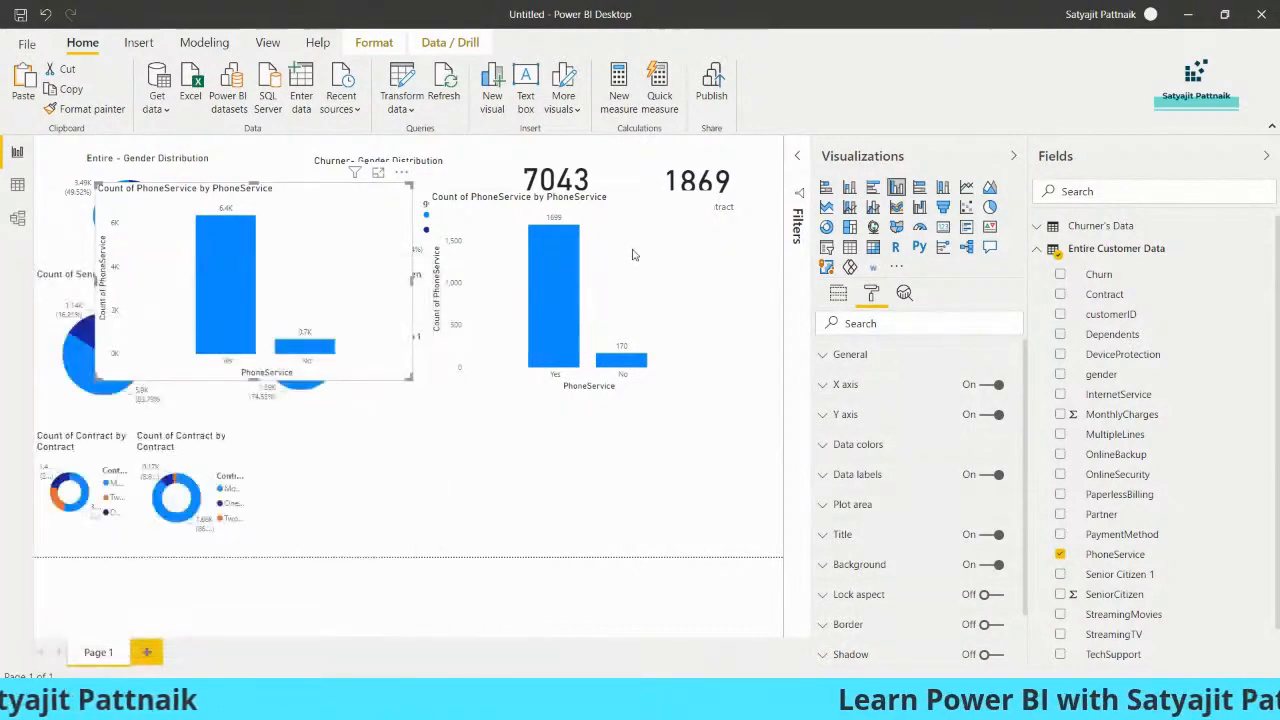
# Delete the churner and entire-customer PhoneService column charts from the report page
pyautogui.moveTo(643, 282); pyautogui.dragTo(675, 287)
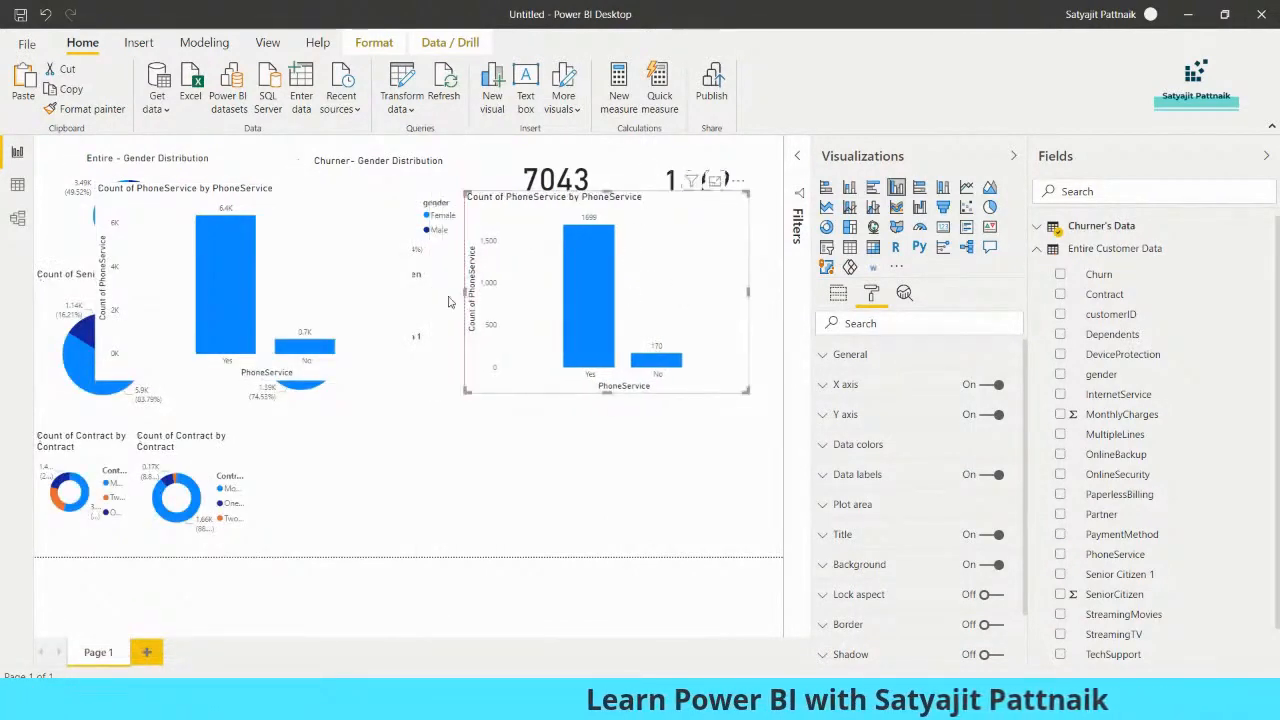
pyautogui.press('Delete')
pyautogui.click(320, 294)
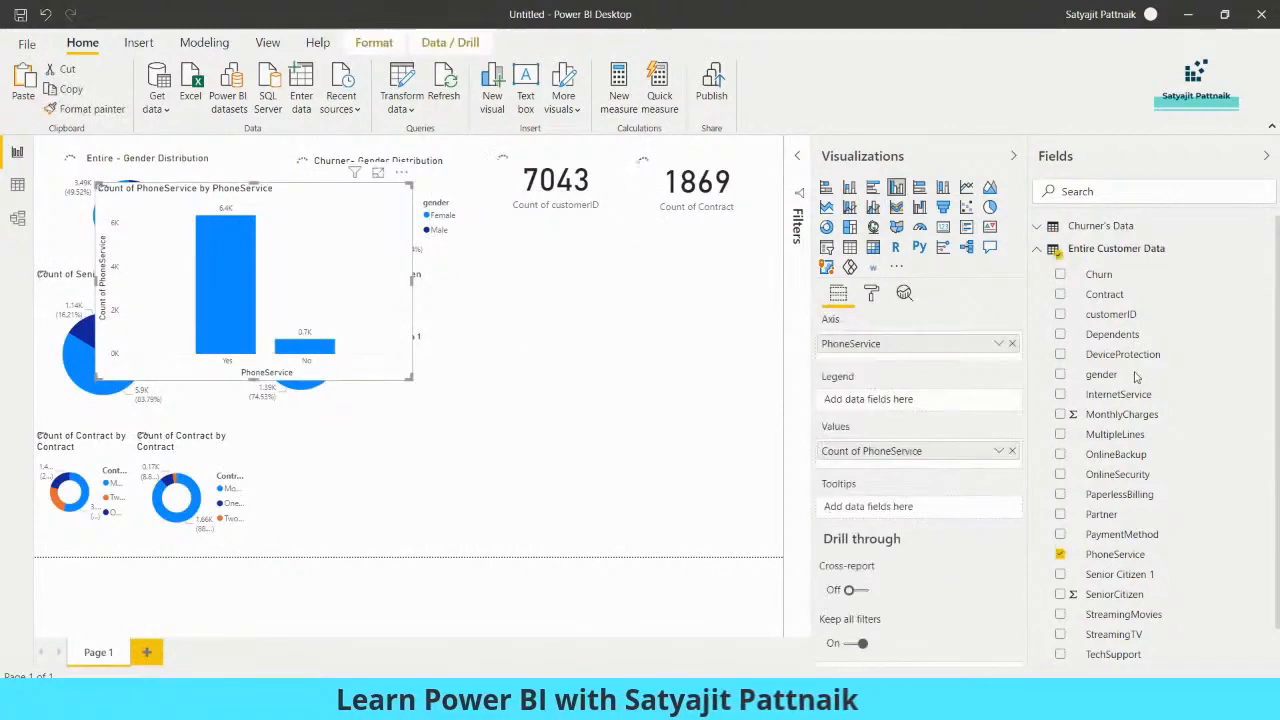
pyautogui.press('Delete')
# Add a funnel chart below the two cards showing the count of TechSupport by TechSupport from Entire Customer Data, and enlarge it
pyautogui.scroll(-1, 1158, 368)
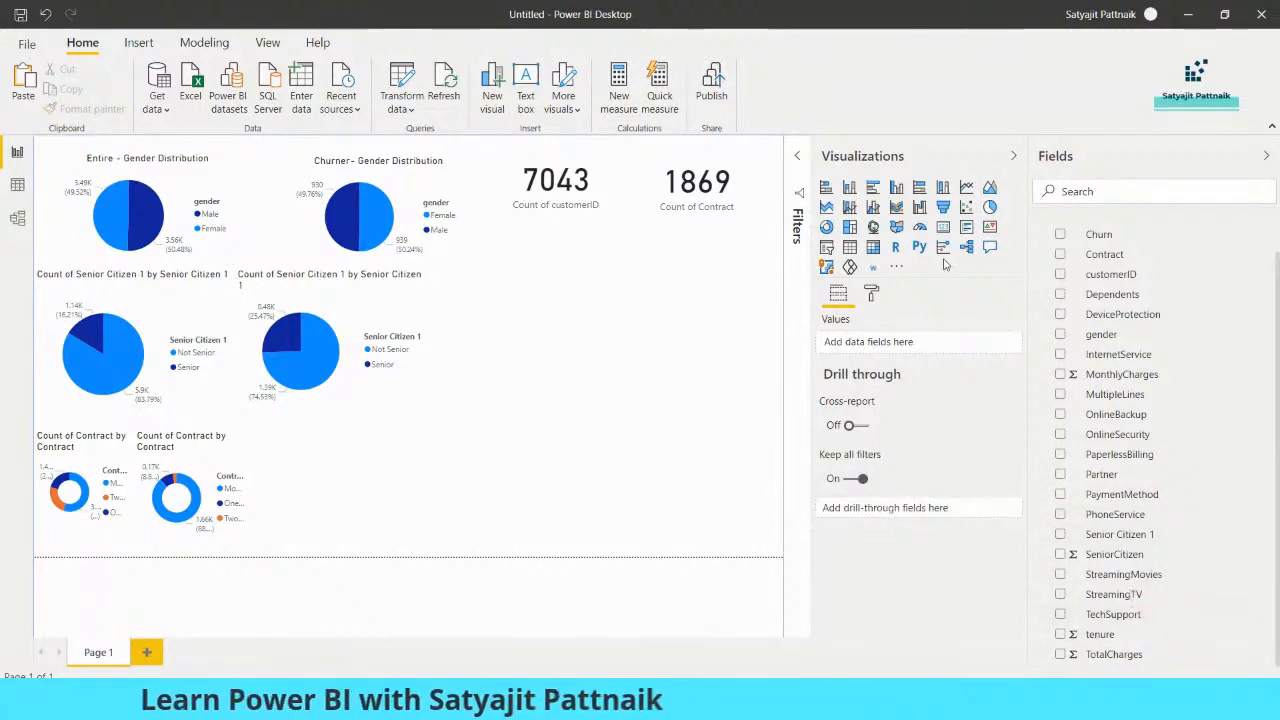
pyautogui.click(942, 209)
pyautogui.moveTo(418, 438); pyautogui.dragTo(622, 260)
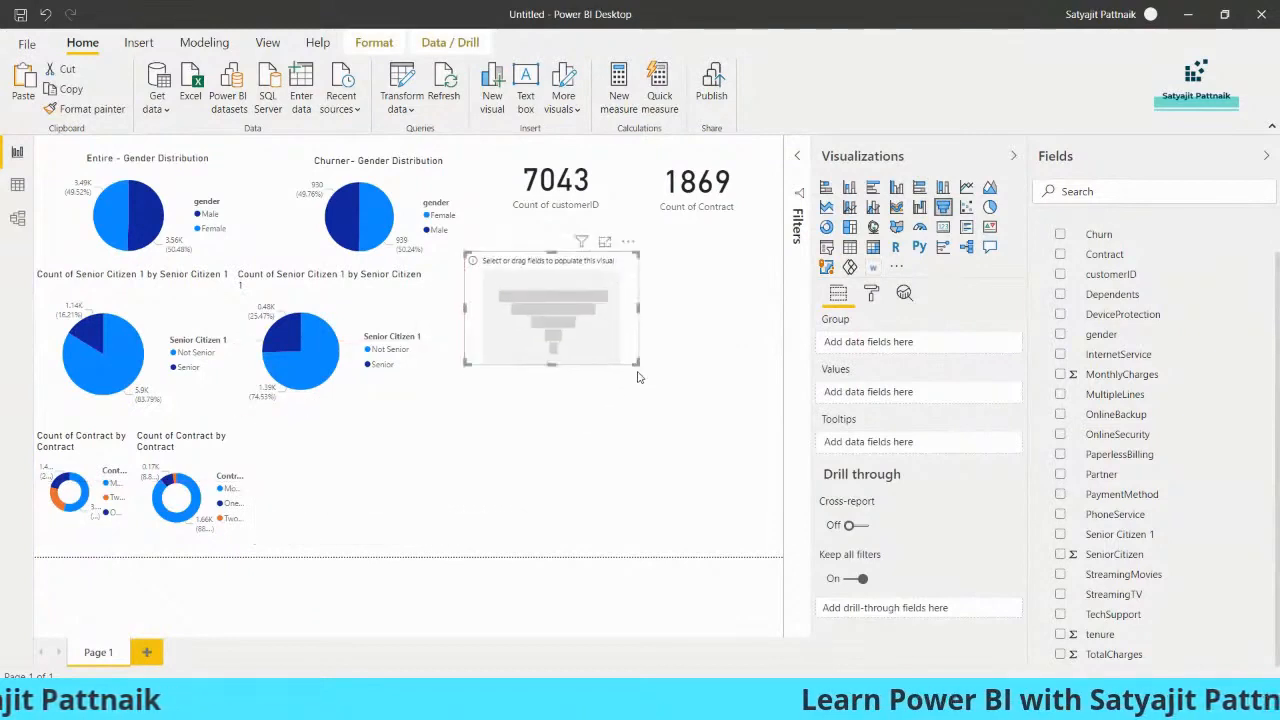
pyautogui.moveTo(637, 364); pyautogui.dragTo(703, 380)
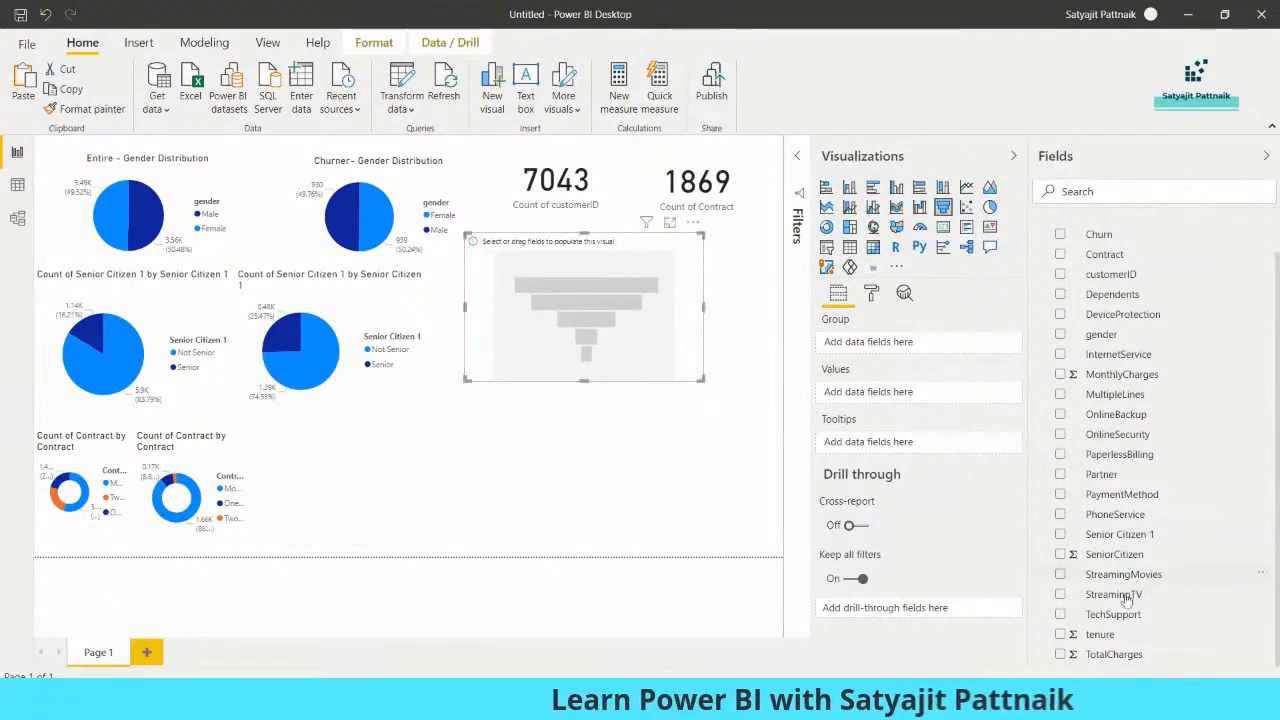
pyautogui.click(1060, 612)
pyautogui.moveTo(1113, 614); pyautogui.dragTo(860, 400)
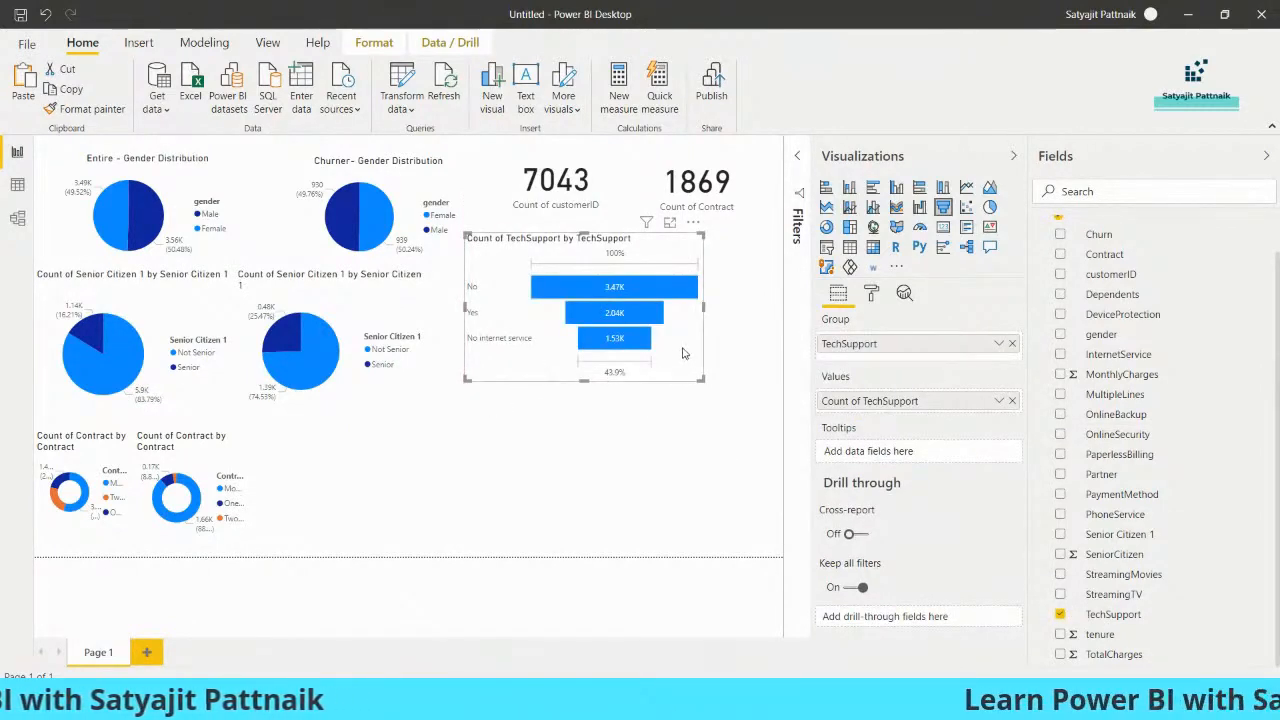
# Duplicate the TechSupport funnel below the original and replace its group and values with TechSupport from Churner's Data
pyautogui.hotkey('ctrl', 'c')
pyautogui.hotkey('ctrl', 'v')
pyautogui.moveTo(683, 352); pyautogui.dragTo(675, 526)
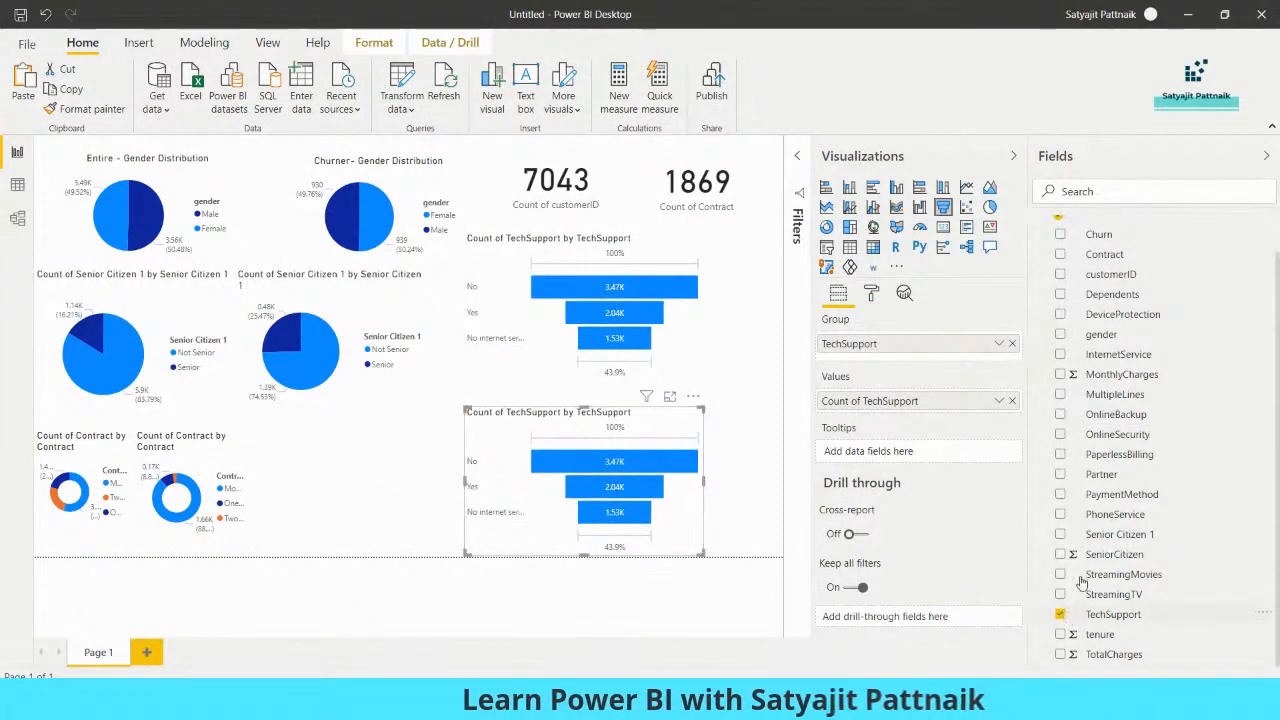
pyautogui.click(1064, 614)
pyautogui.scroll(1, 1041, 281)
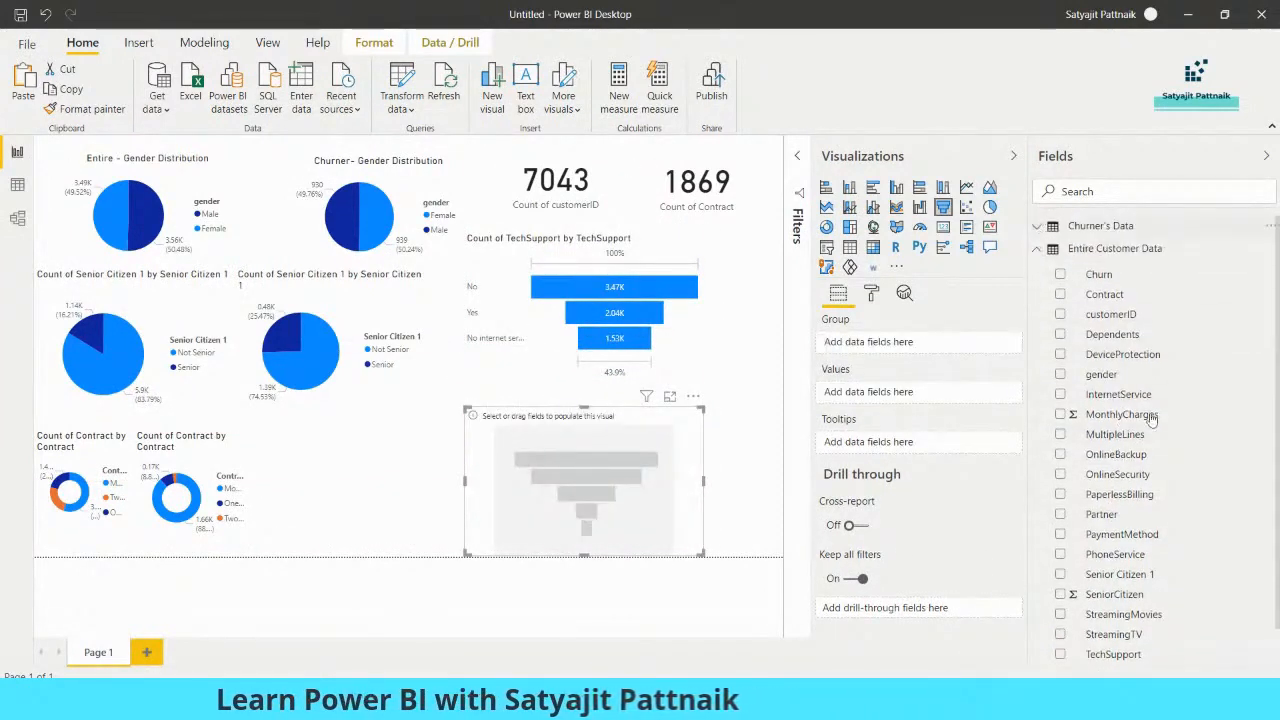
pyautogui.click(1037, 227)
pyautogui.click(1062, 631)
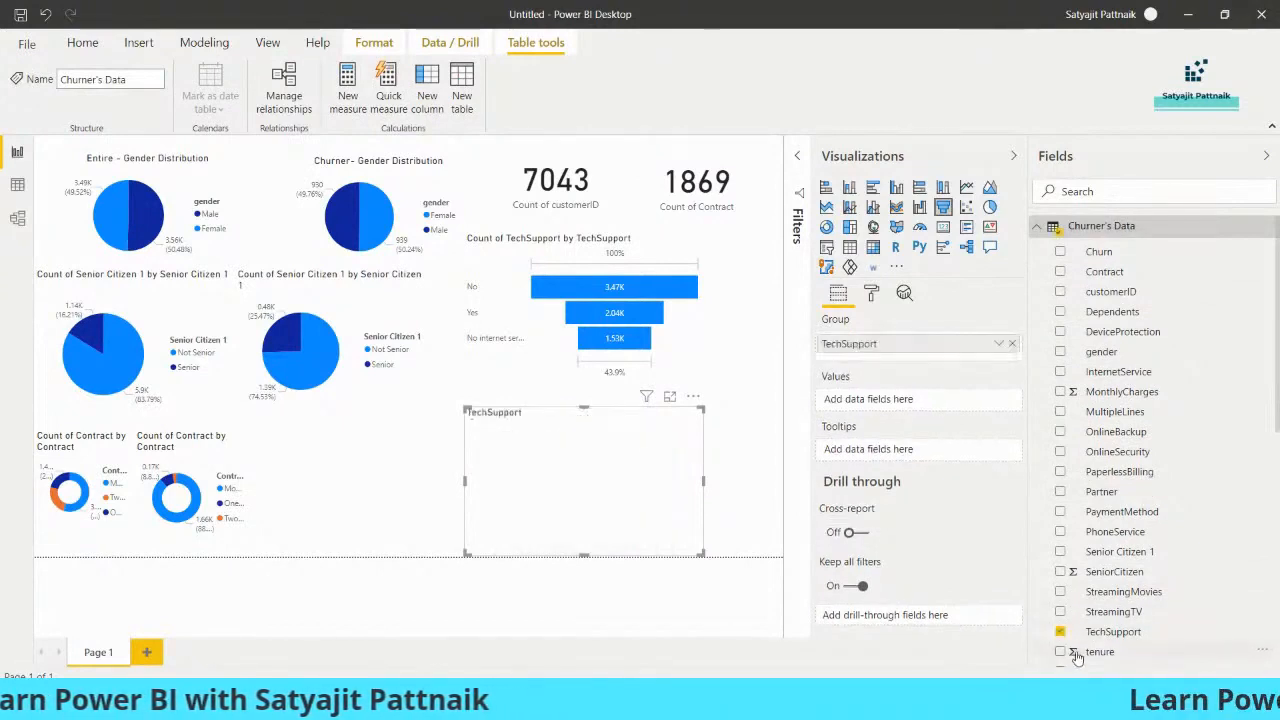
pyautogui.moveTo(1100, 630); pyautogui.dragTo(900, 400)
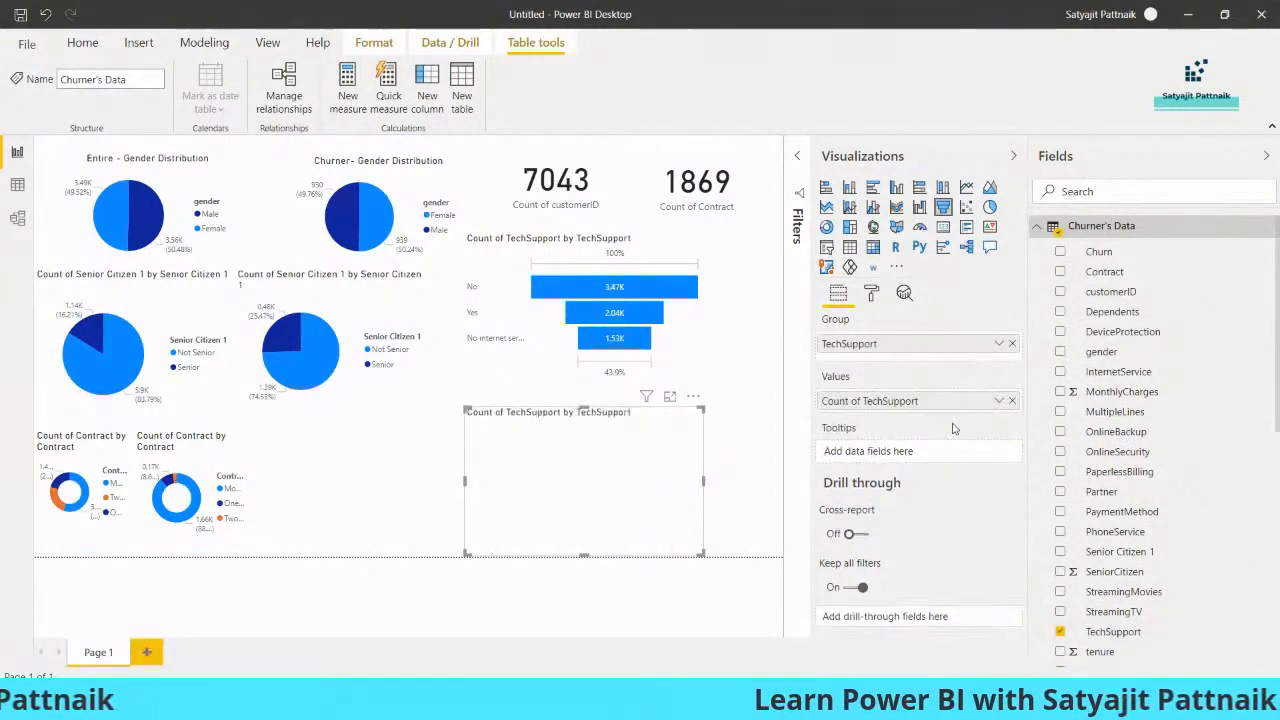
pyautogui.click(999, 401)
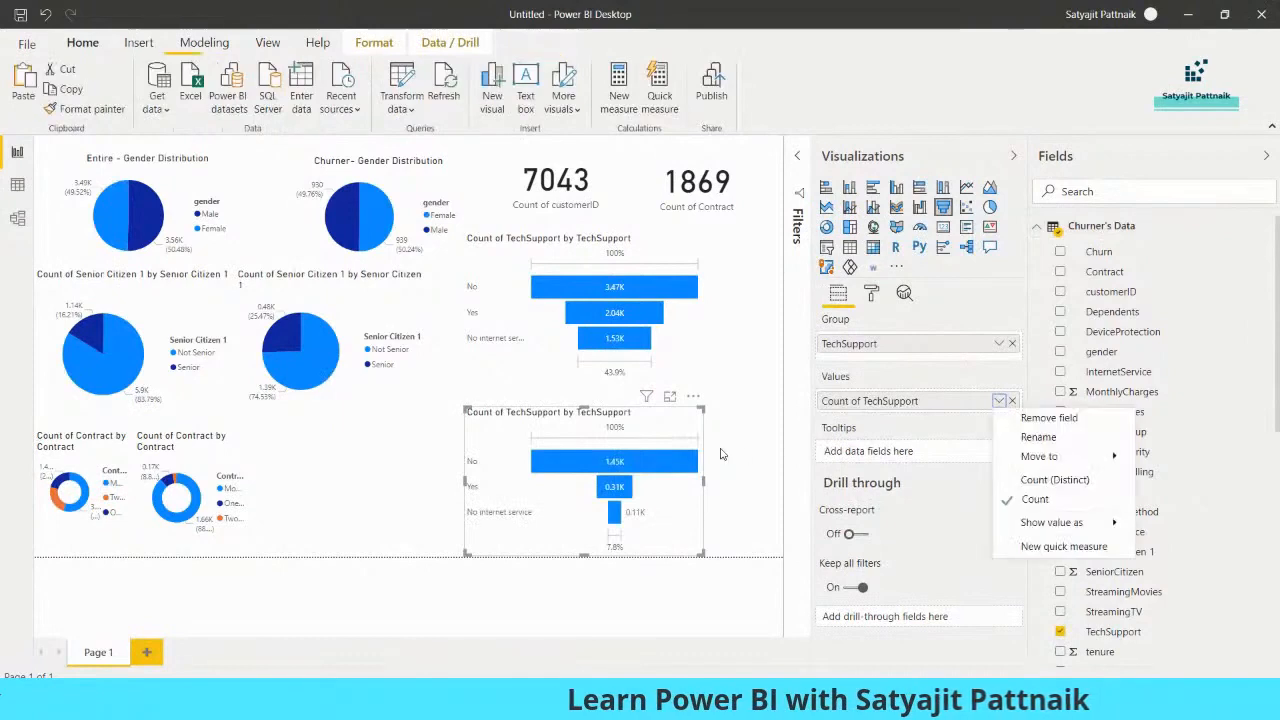
# Set the default data color of both TechSupport funnel charts to dark red
pyautogui.click(682, 348)
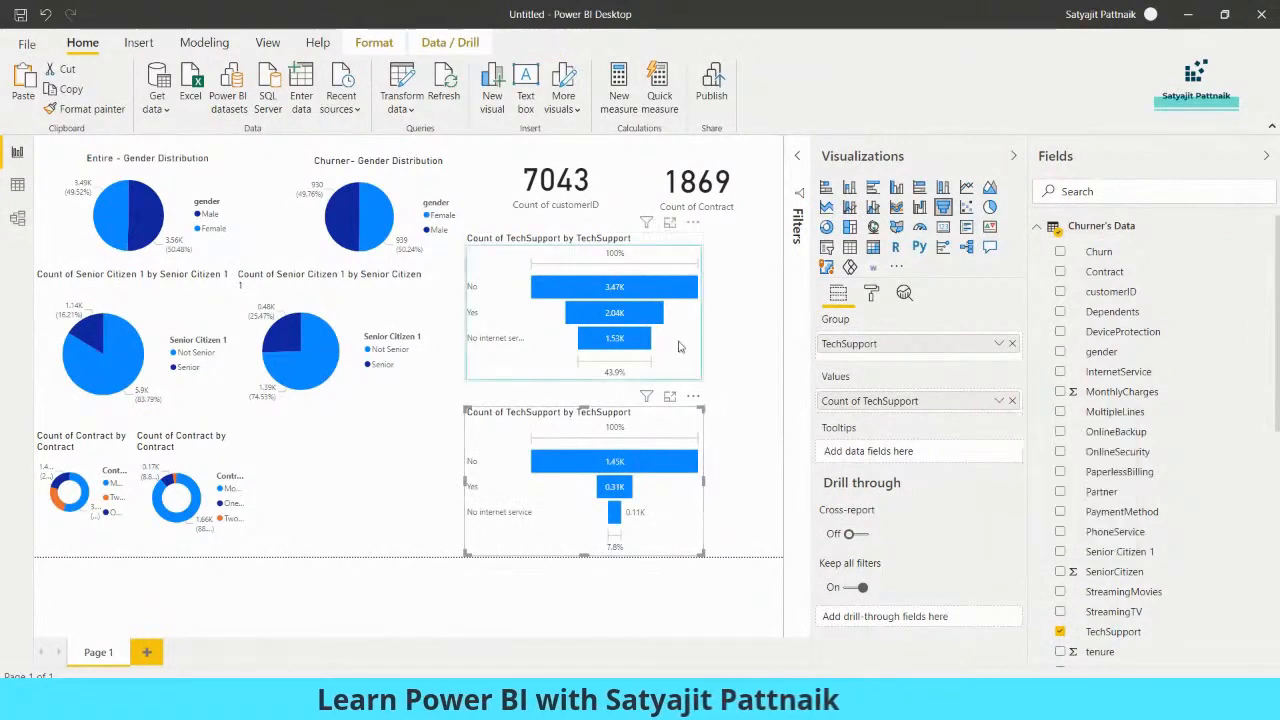
pyautogui.click(871, 292)
pyautogui.click(850, 414)
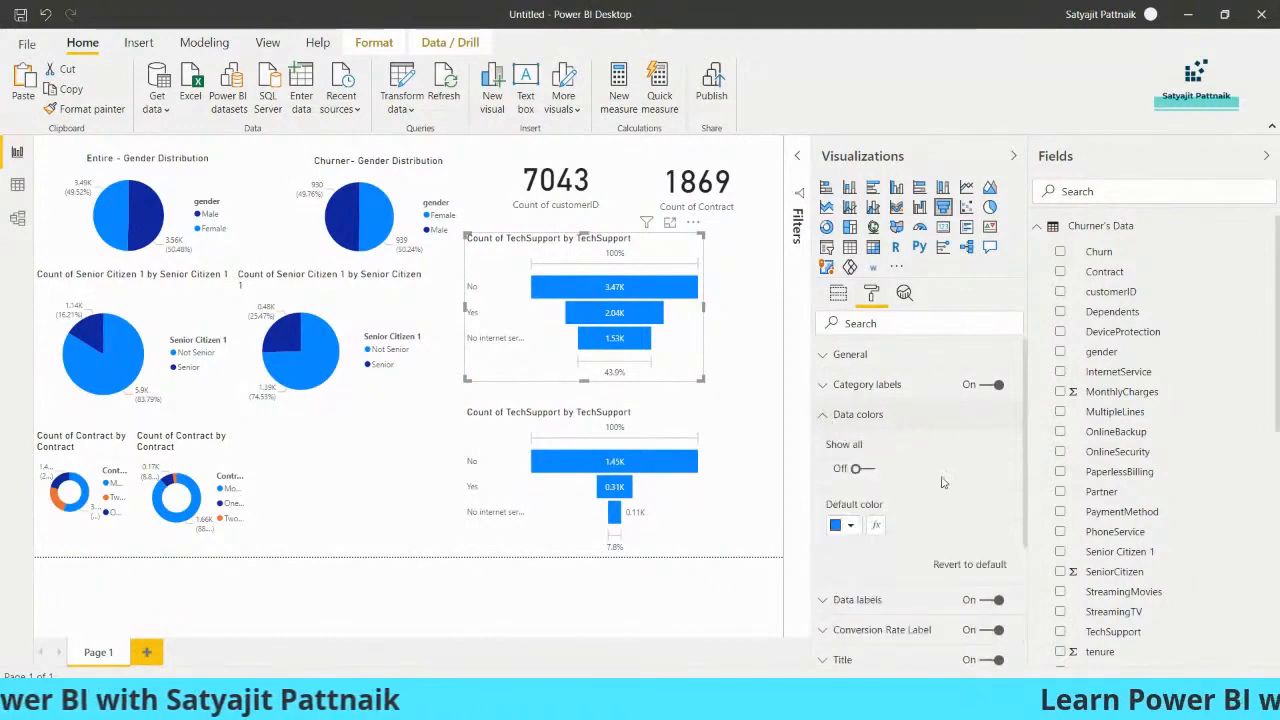
pyautogui.click(844, 530)
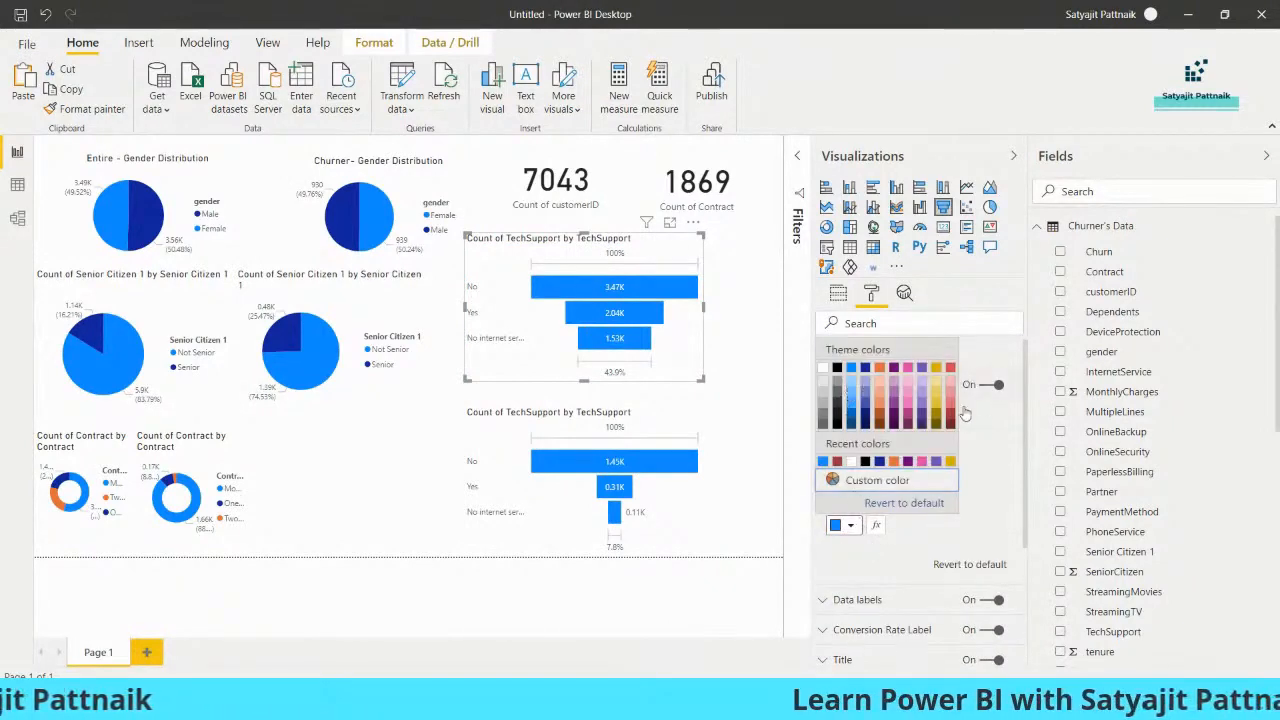
pyautogui.click(950, 421)
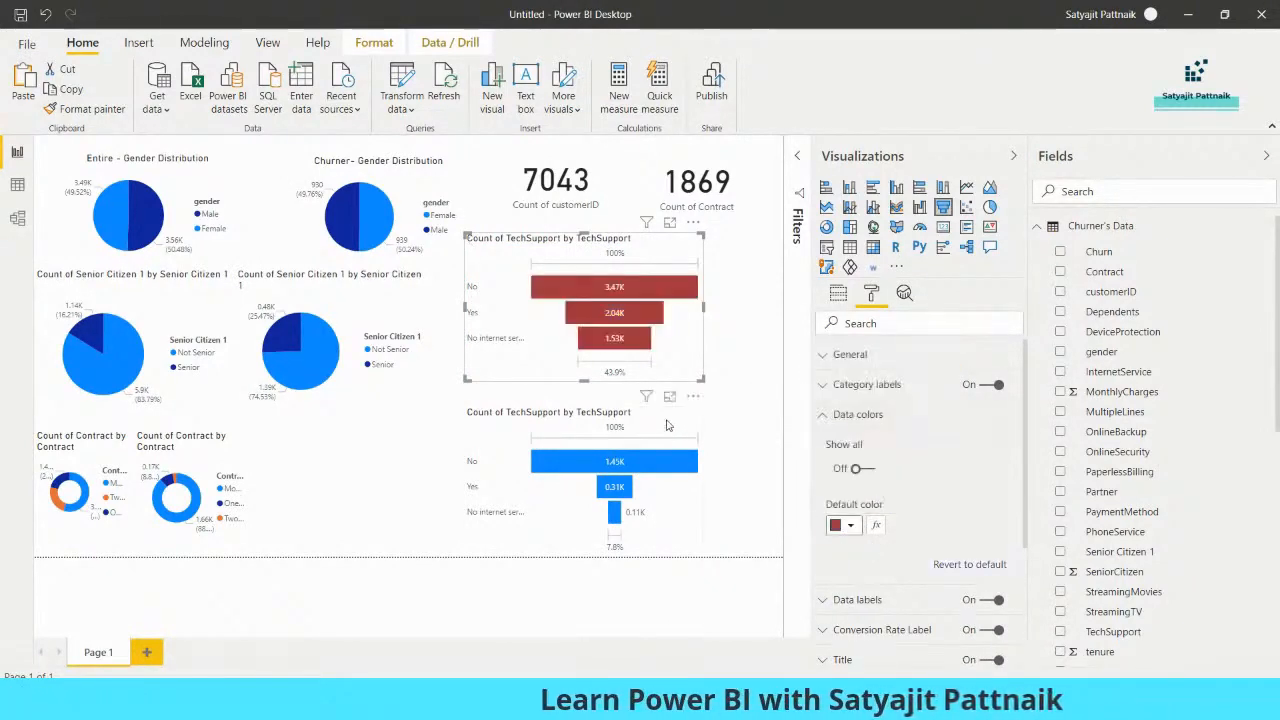
pyautogui.click(850, 528)
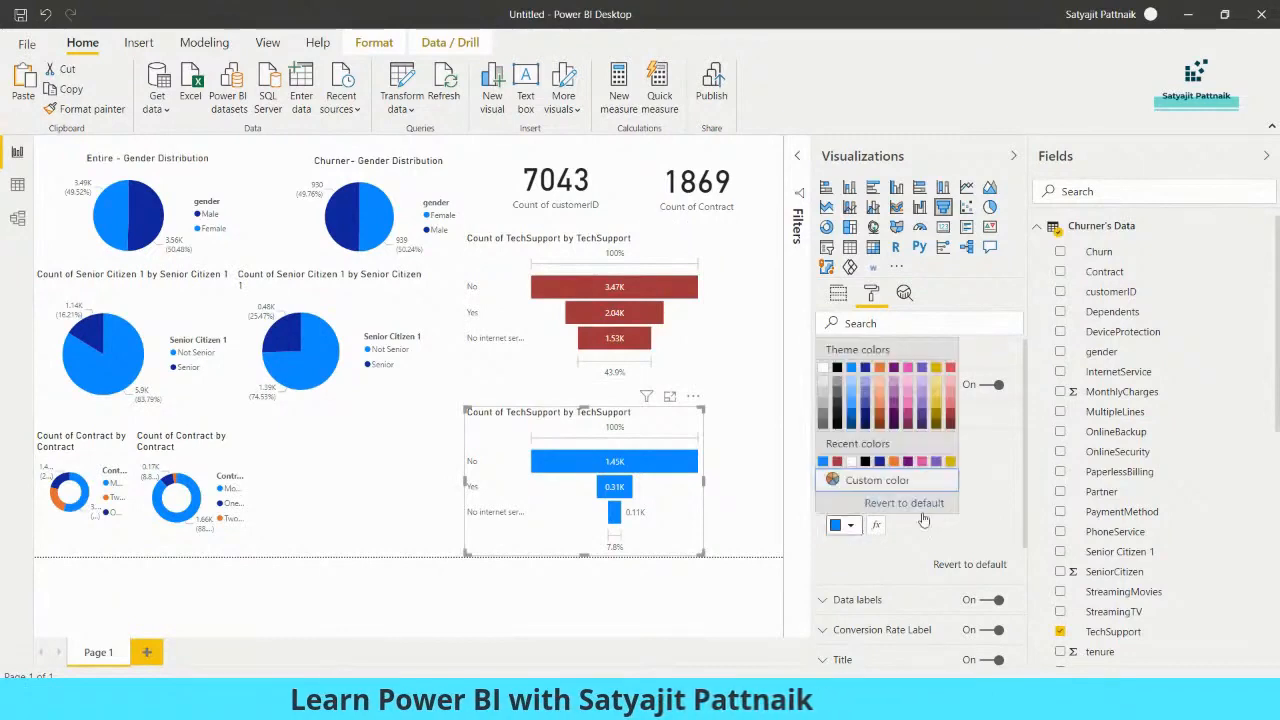
pyautogui.click(950, 418)
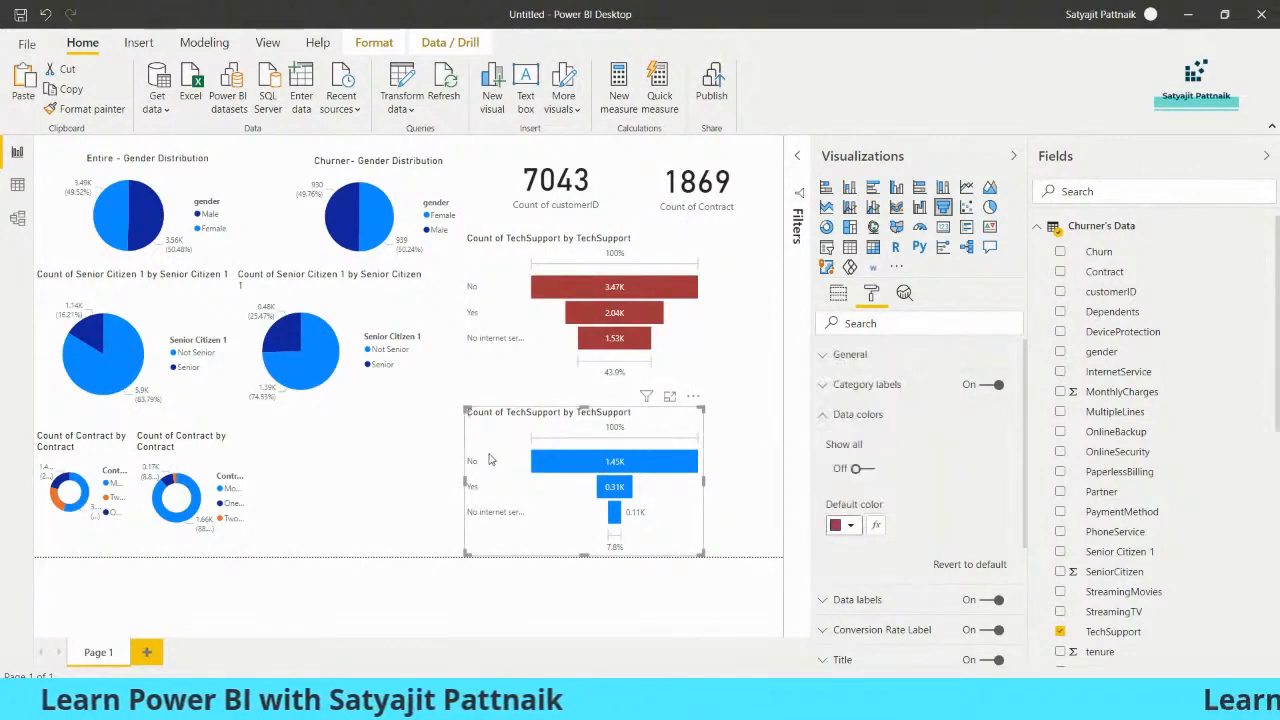
# Place Notepad beside the funnels and add a "Tech Support" heading with the lines Yes, No and No internet service
pyautogui.hotkey('alt', 'Tab')
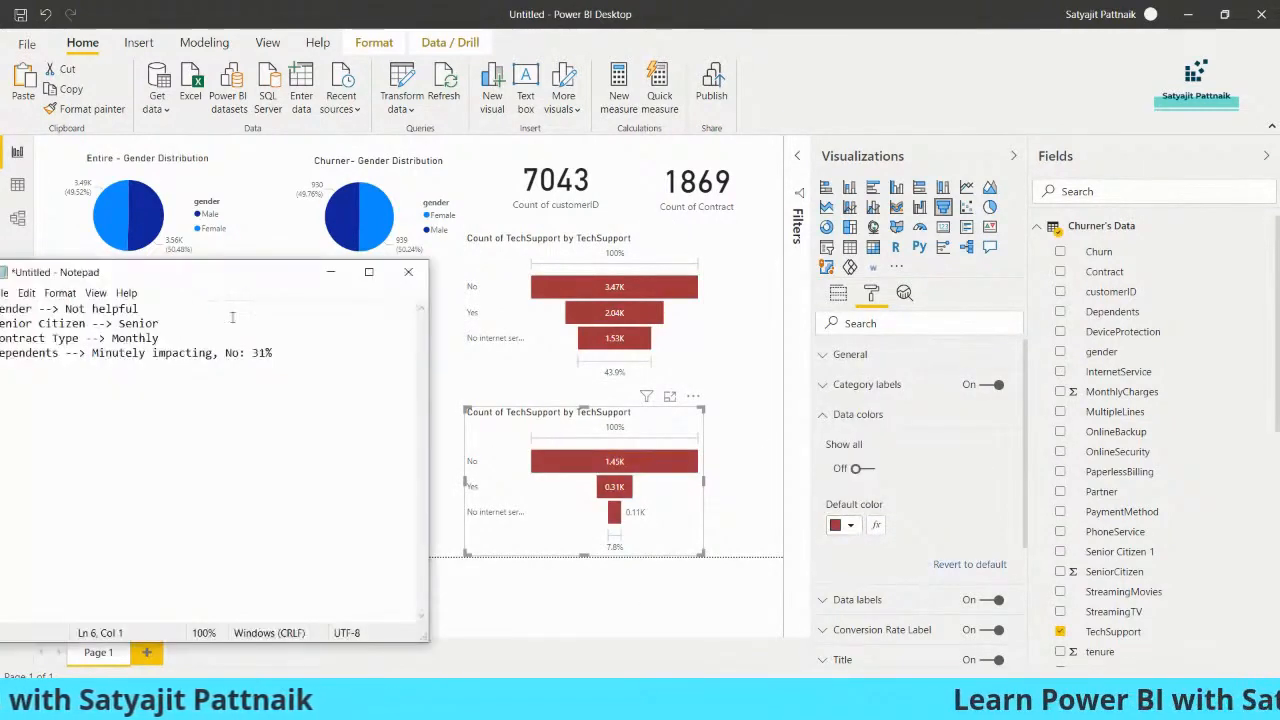
pyautogui.moveTo(254, 282); pyautogui.dragTo(1078, 227)
pyautogui.click(1005, 363)
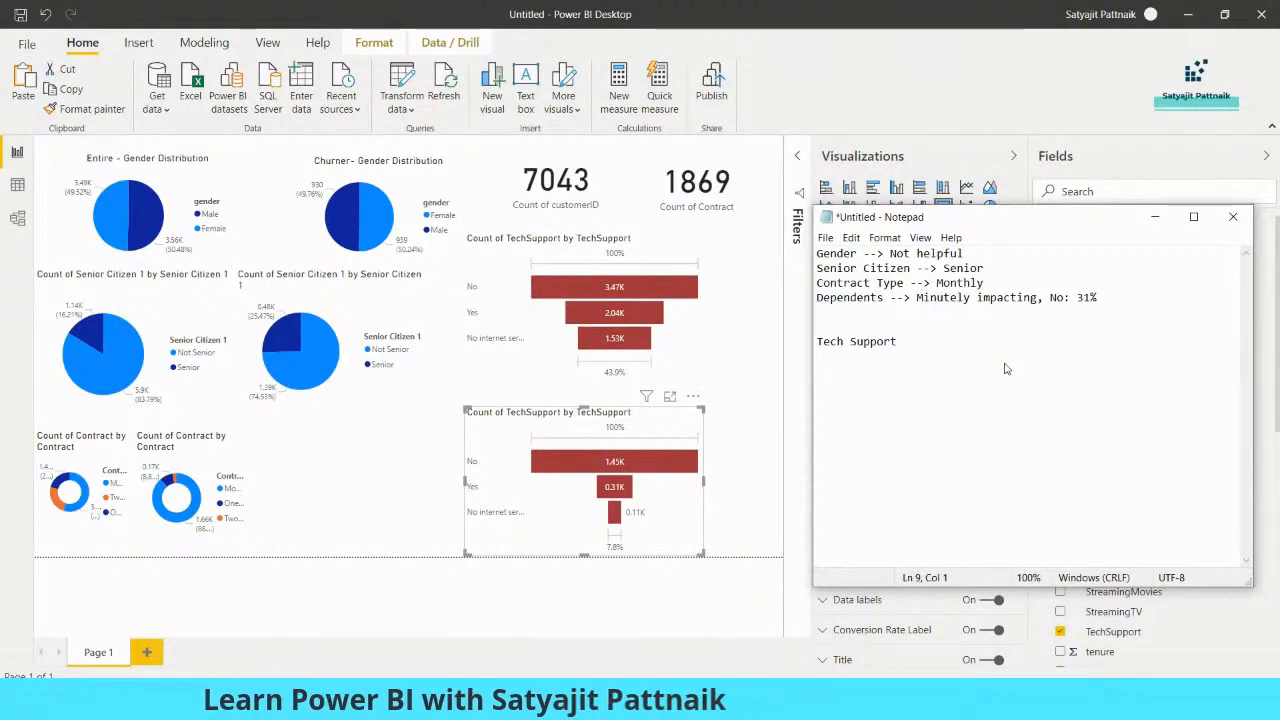
pyautogui.write('Yes')
pyautogui.press('Return')
pyautogui.write('No')
pyautogui.press('Return')
pyautogui.write('No i')
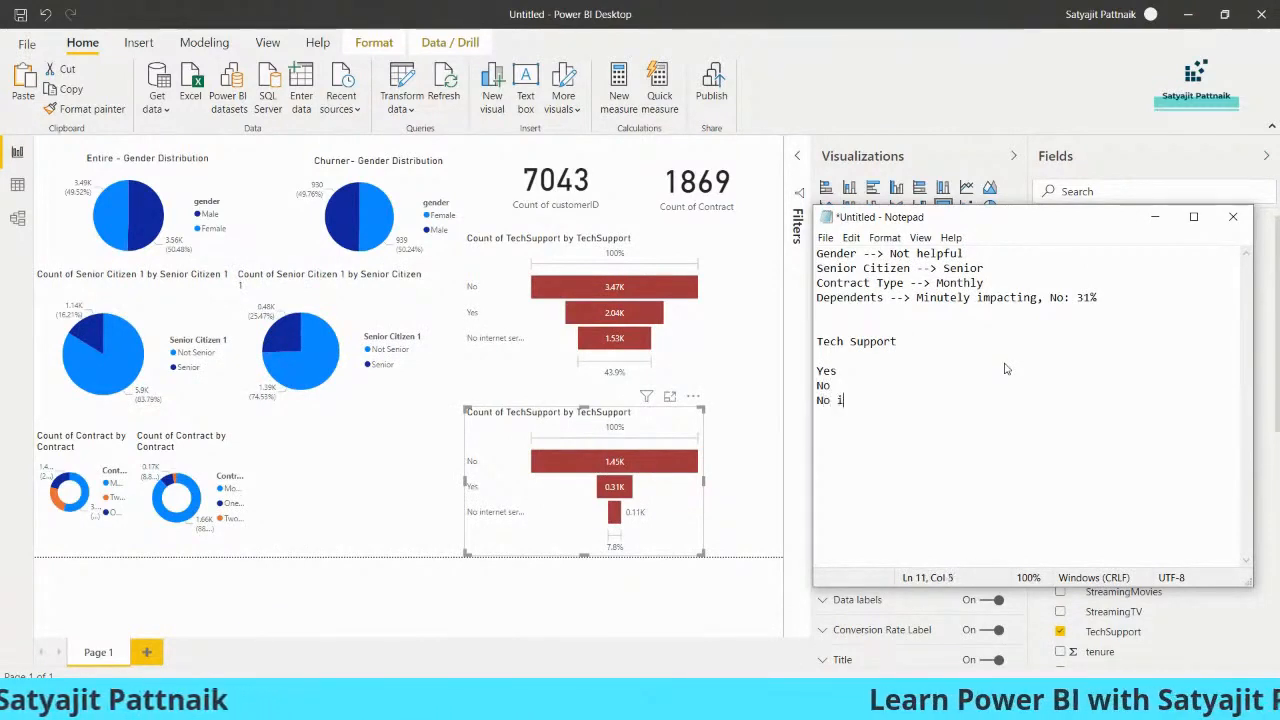
pyautogui.write('nternet service')
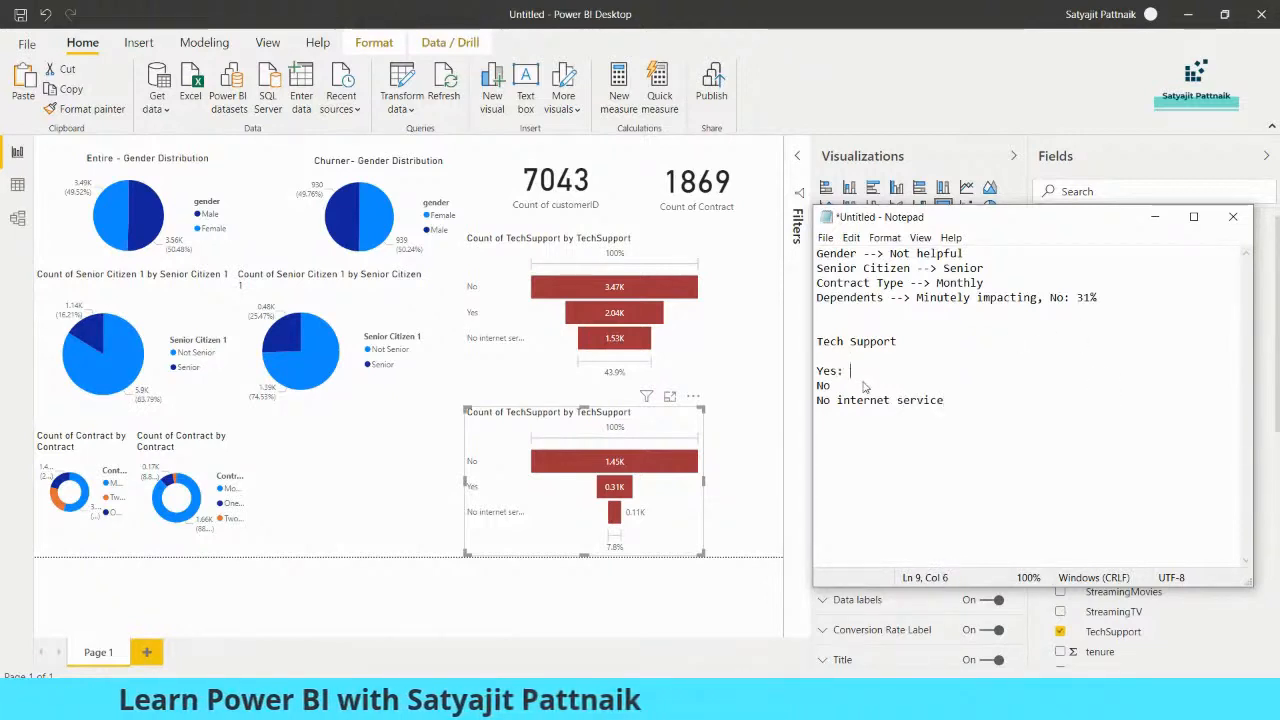
# Fill in the entire-customer Tech Support counts in the notes: Yes: 3473, No: 2044, No internet service: 1536
pyautogui.moveTo(706, 314)
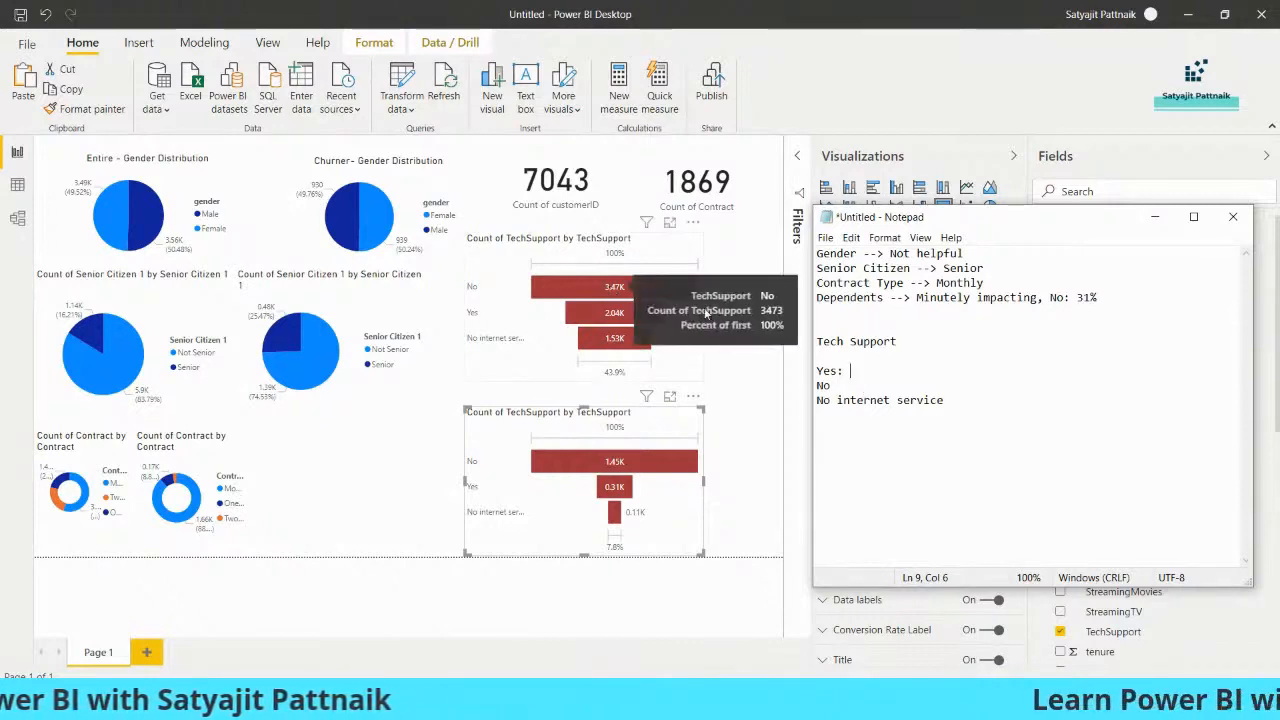
pyautogui.write('3473')
pyautogui.click(853, 386)
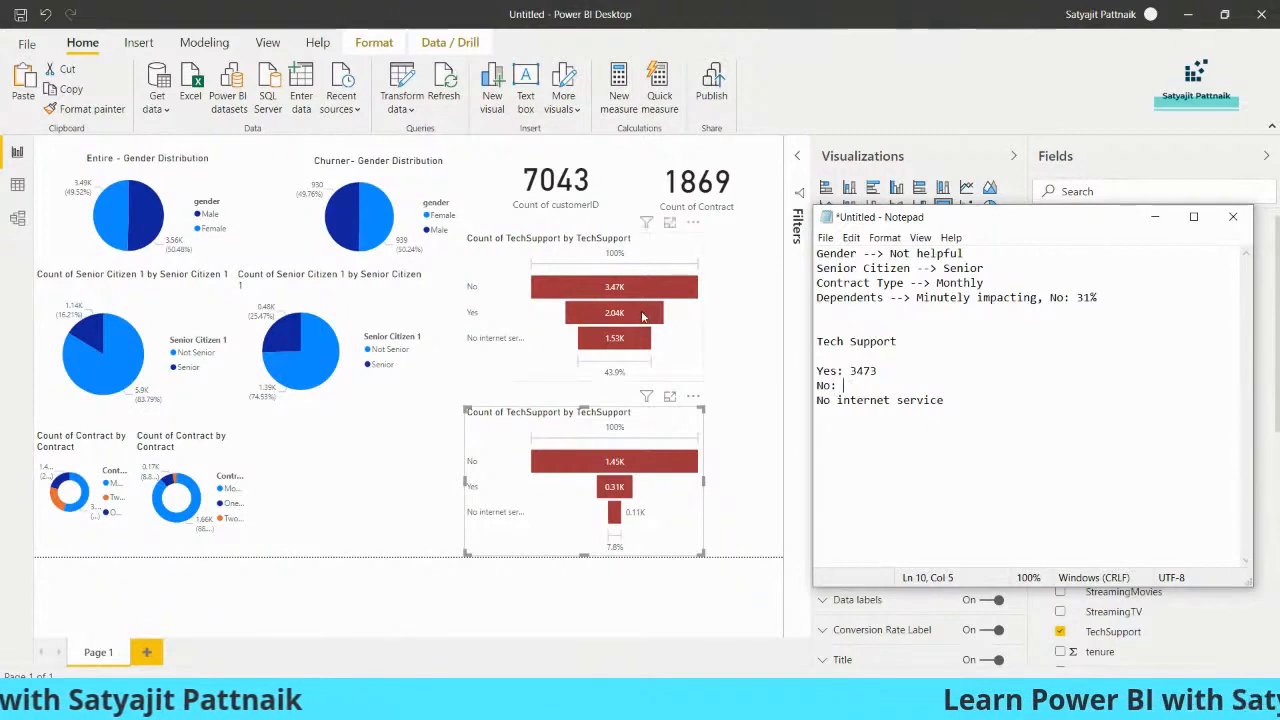
pyautogui.moveTo(644, 314)
pyautogui.click(893, 399)
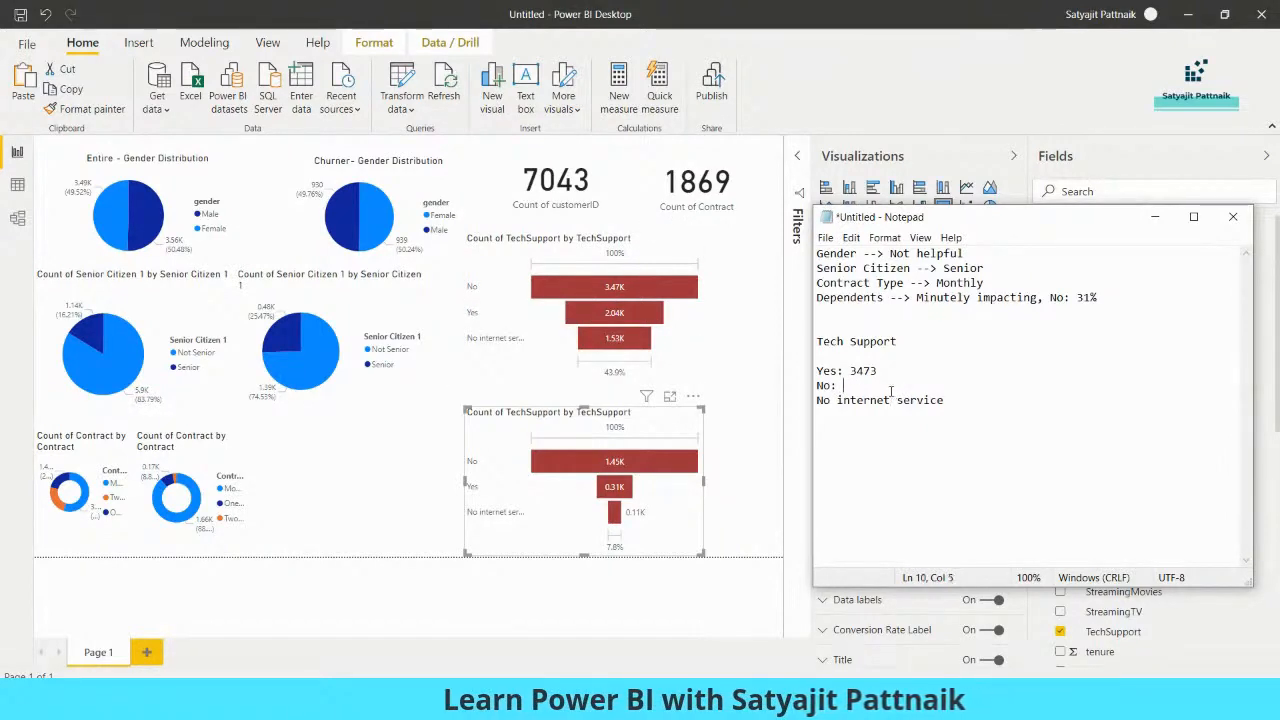
pyautogui.write('service: ')
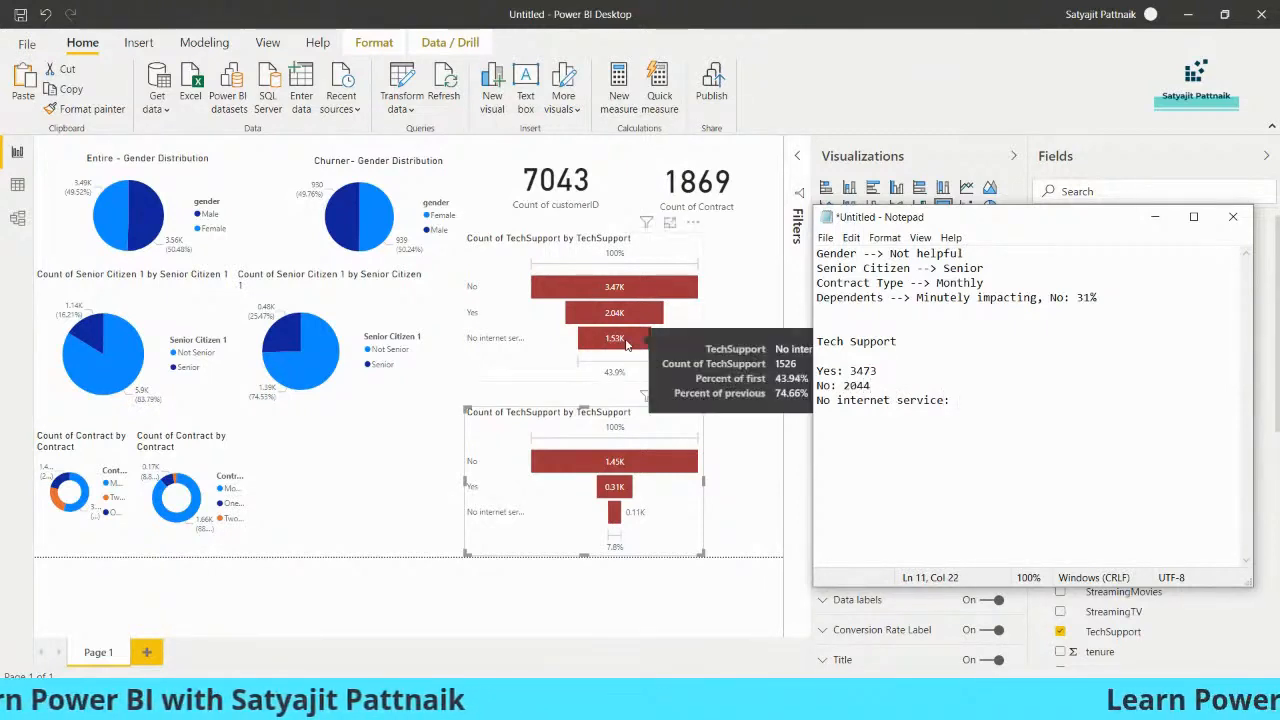
pyautogui.write('1536')
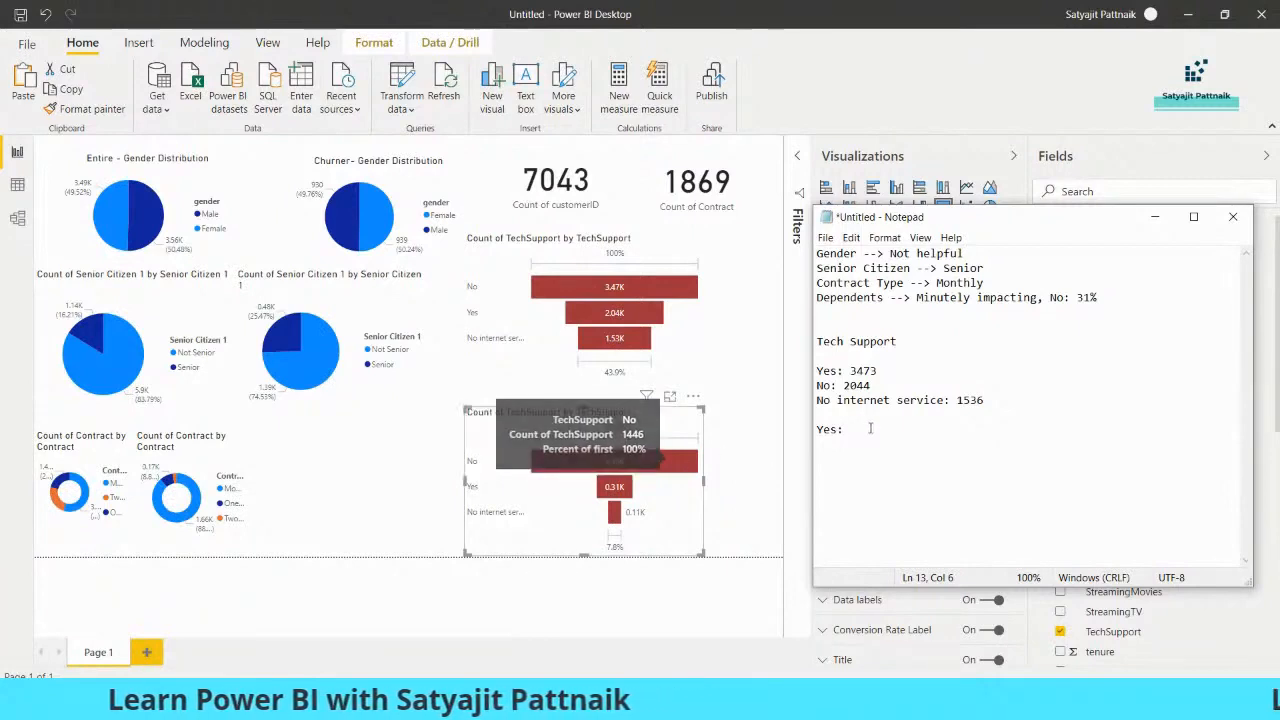
# Add a second block of Tech Support lines with the churner counts: Yes: 1446, No: 310, No internet service: 113
pyautogui.write('1446')
pyautogui.press('Return')
pyautogui.write('No:')
pyautogui.moveTo(619, 490)
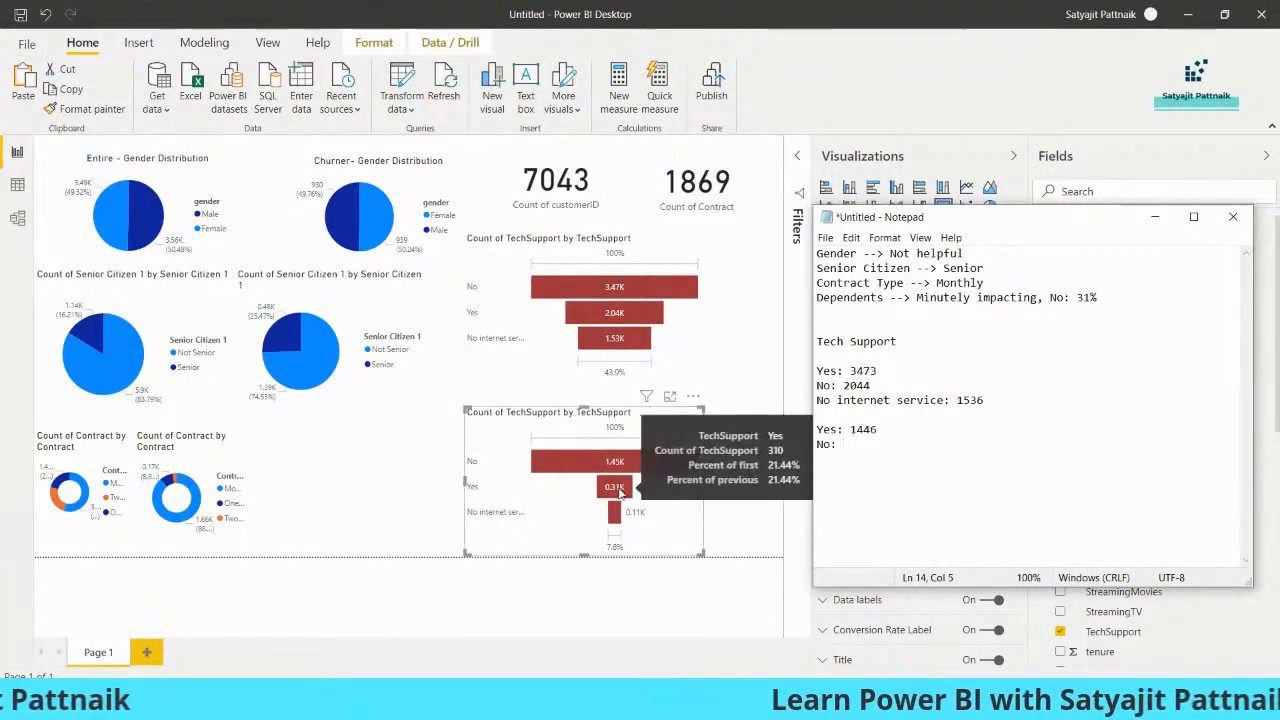
pyautogui.write('310')
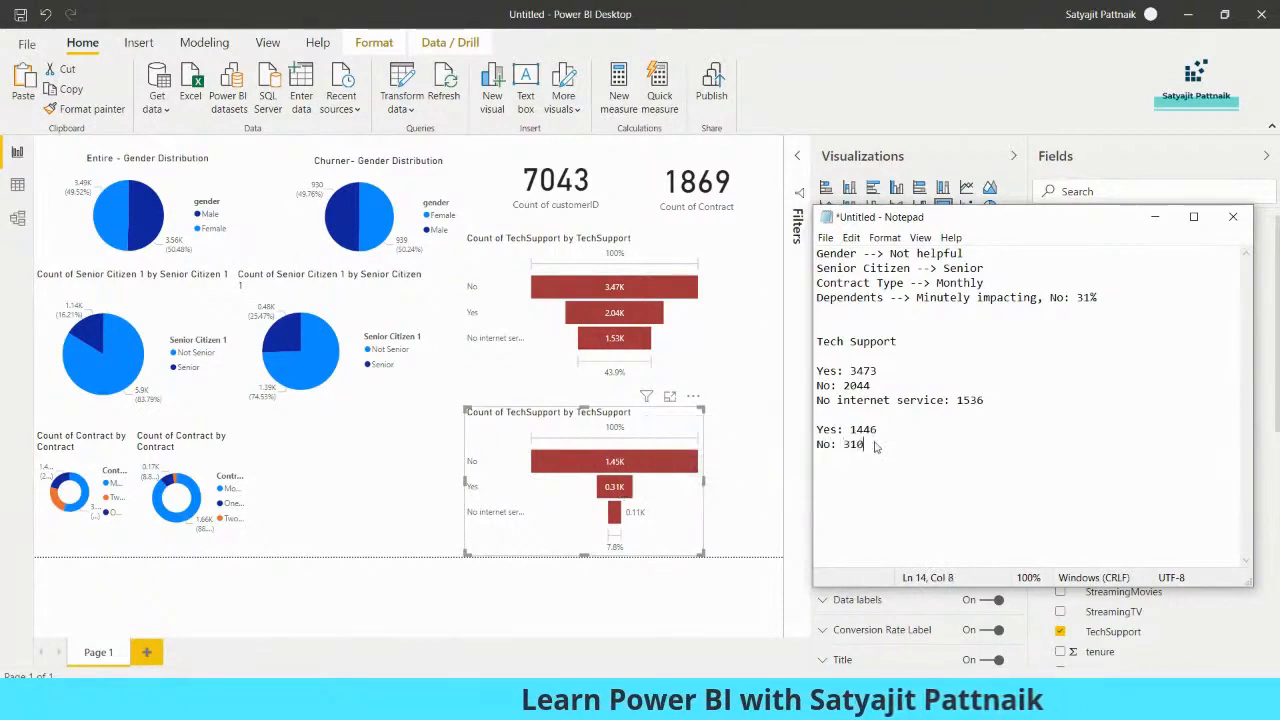
pyautogui.moveTo(614, 516)
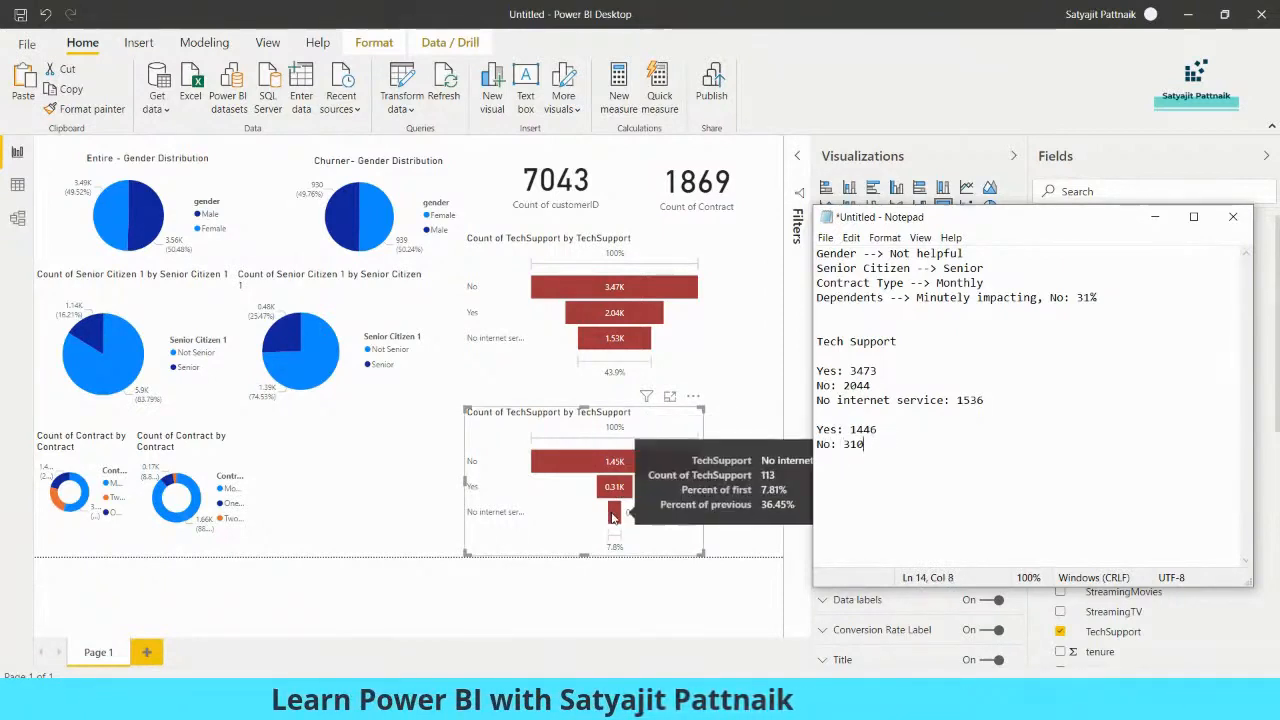
pyautogui.press('Return')
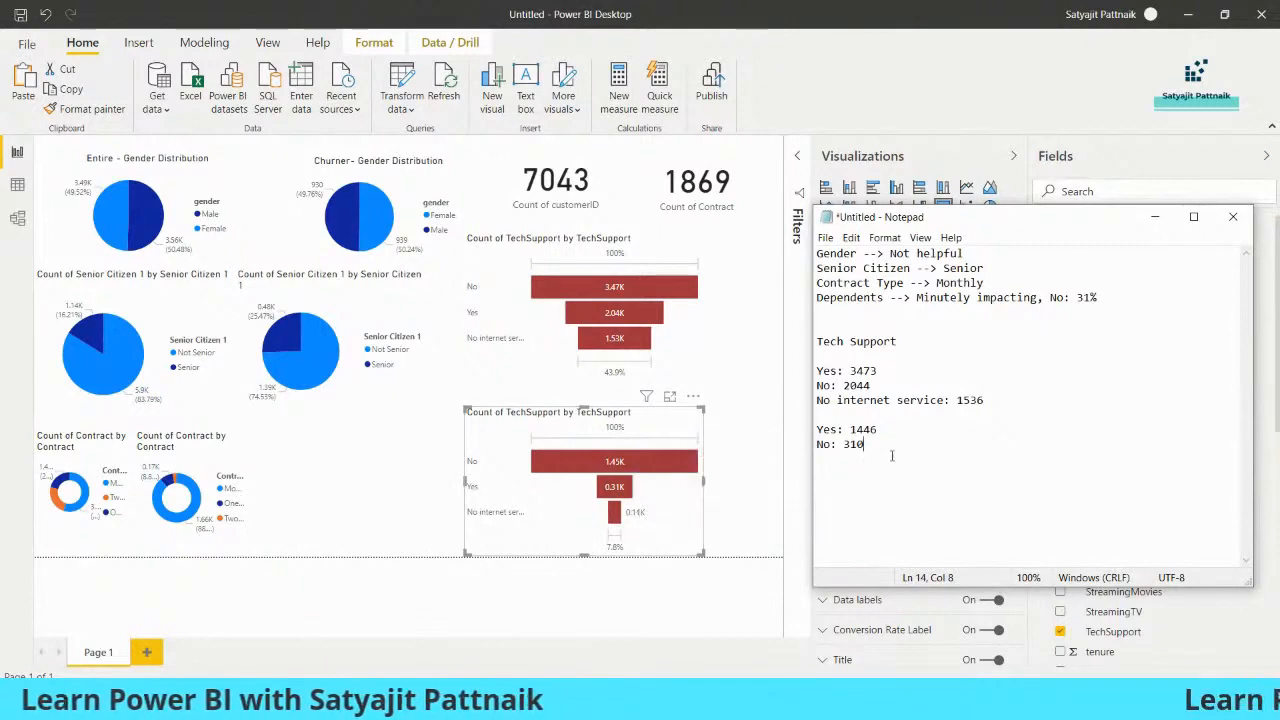
pyautogui.write('No internet se')
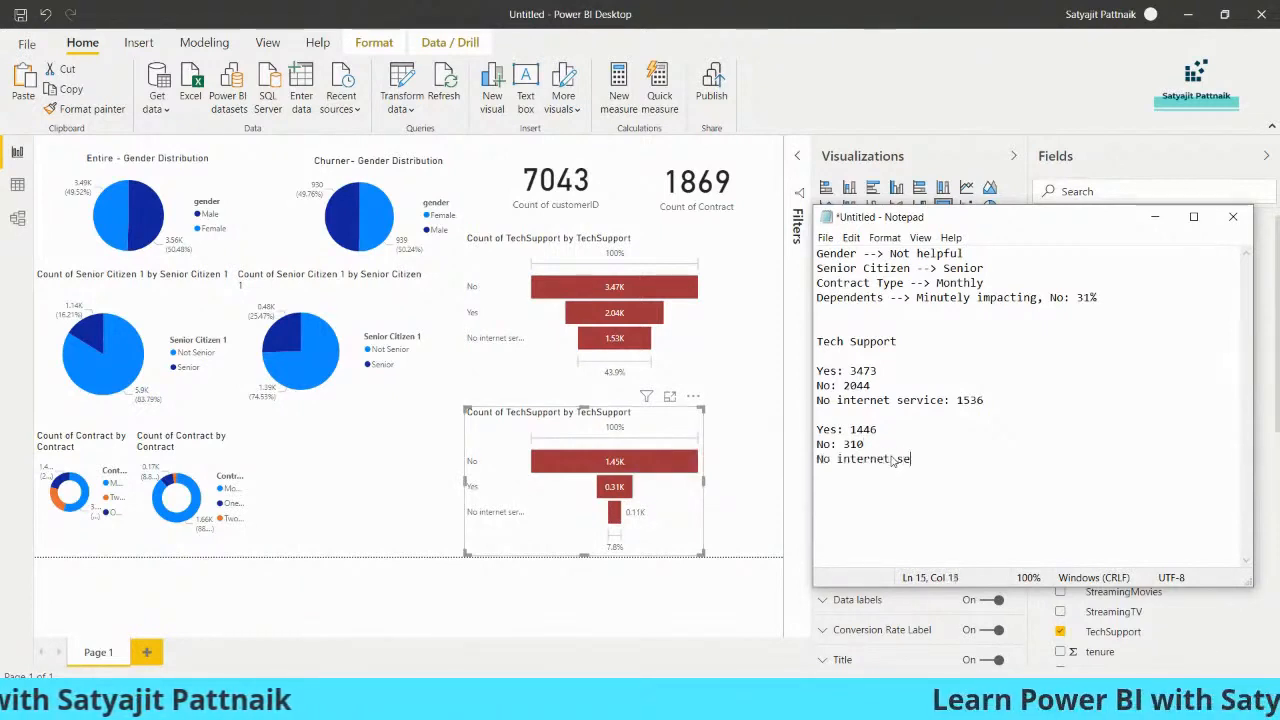
pyautogui.write('rvice: 113')
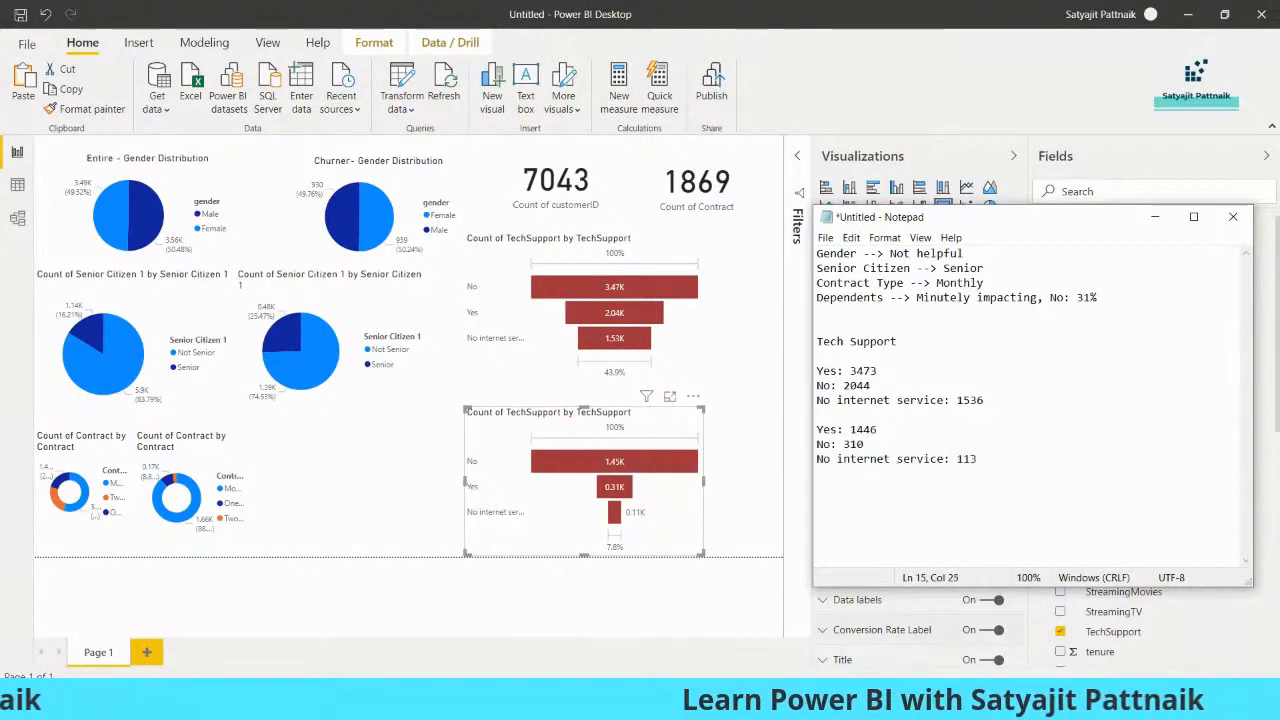
# Calculate 1446/3473 in Calculator and append "--> 41%" to the churner Yes line in Notepad
pyautogui.moveTo(801, 224); pyautogui.dragTo(418, 220)
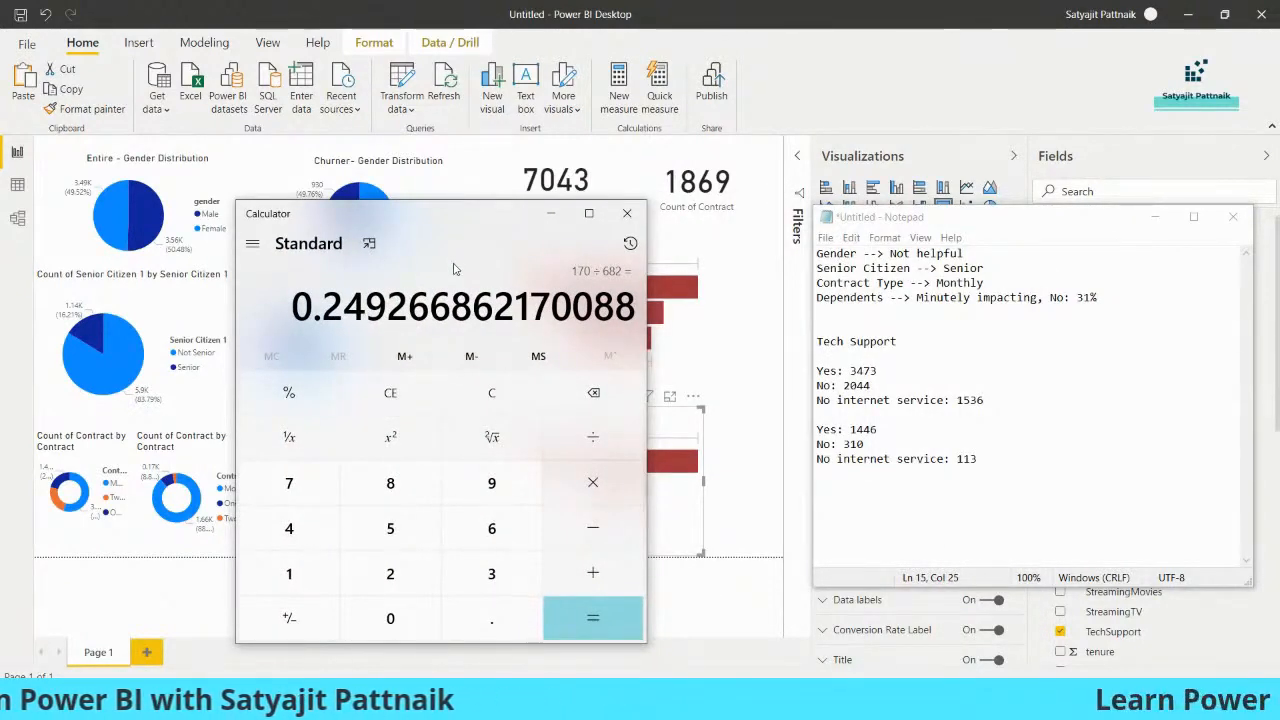
pyautogui.write('1446/3473')
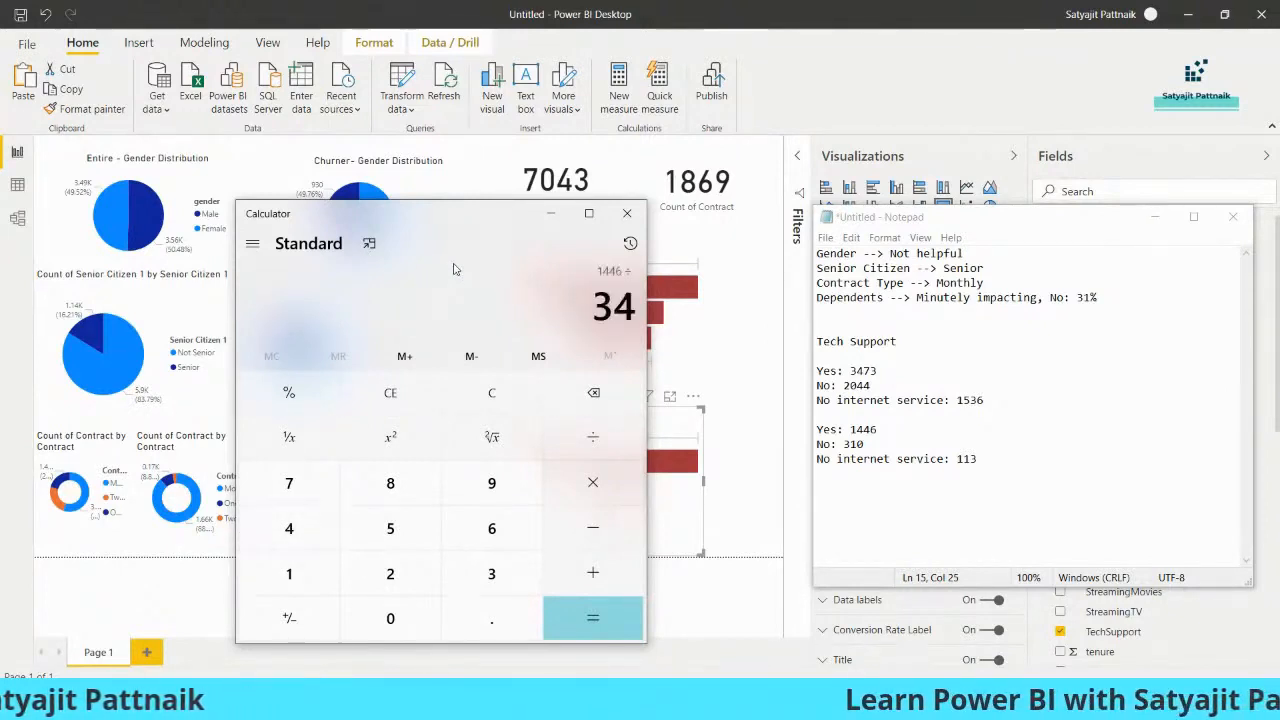
pyautogui.press('Return')
pyautogui.click(903, 431)
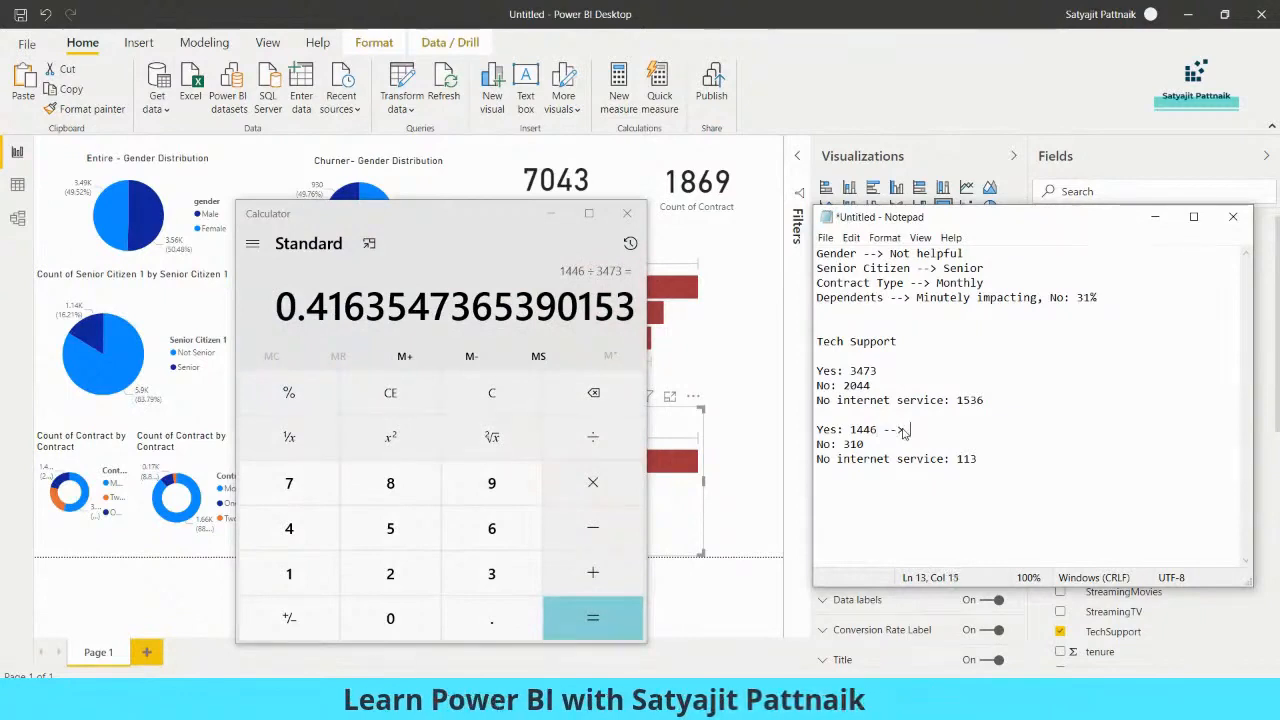
# Calculate 310/2044 in Calculator and append "--> 15%" to the churner No line in Notepad
pyautogui.click(497, 300)
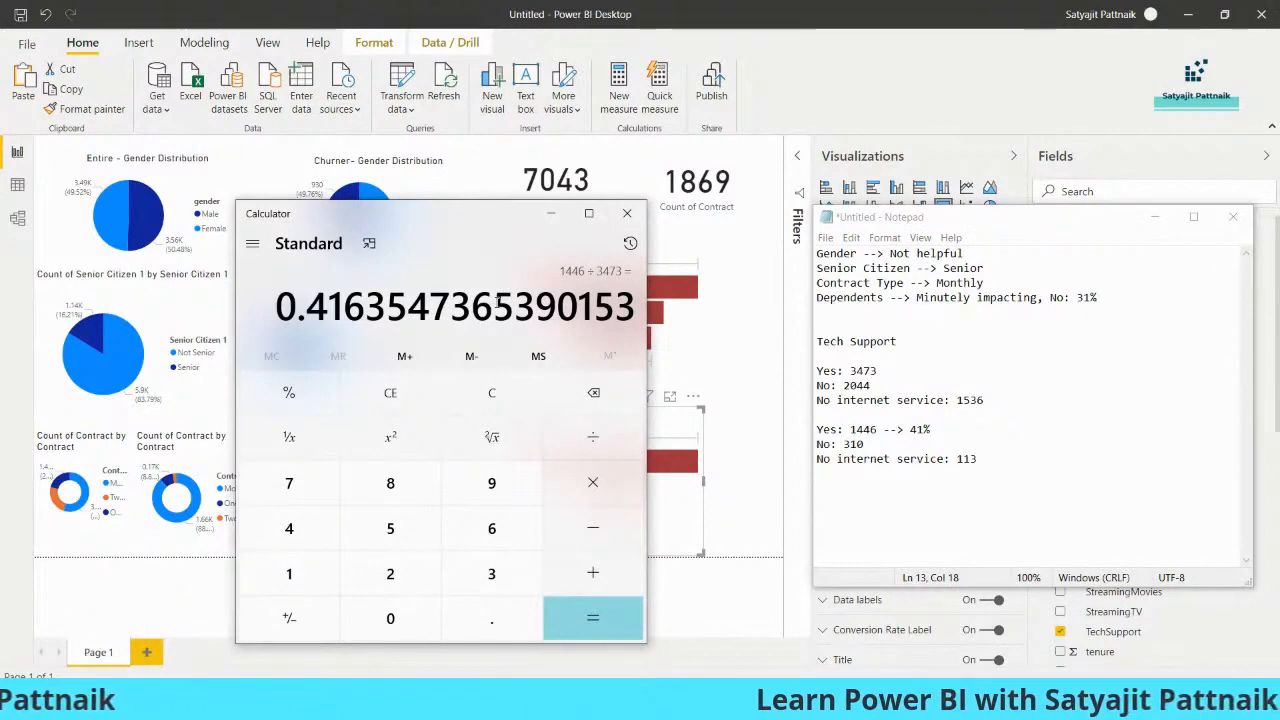
pyautogui.write('310/2044')
pyautogui.press('Return')
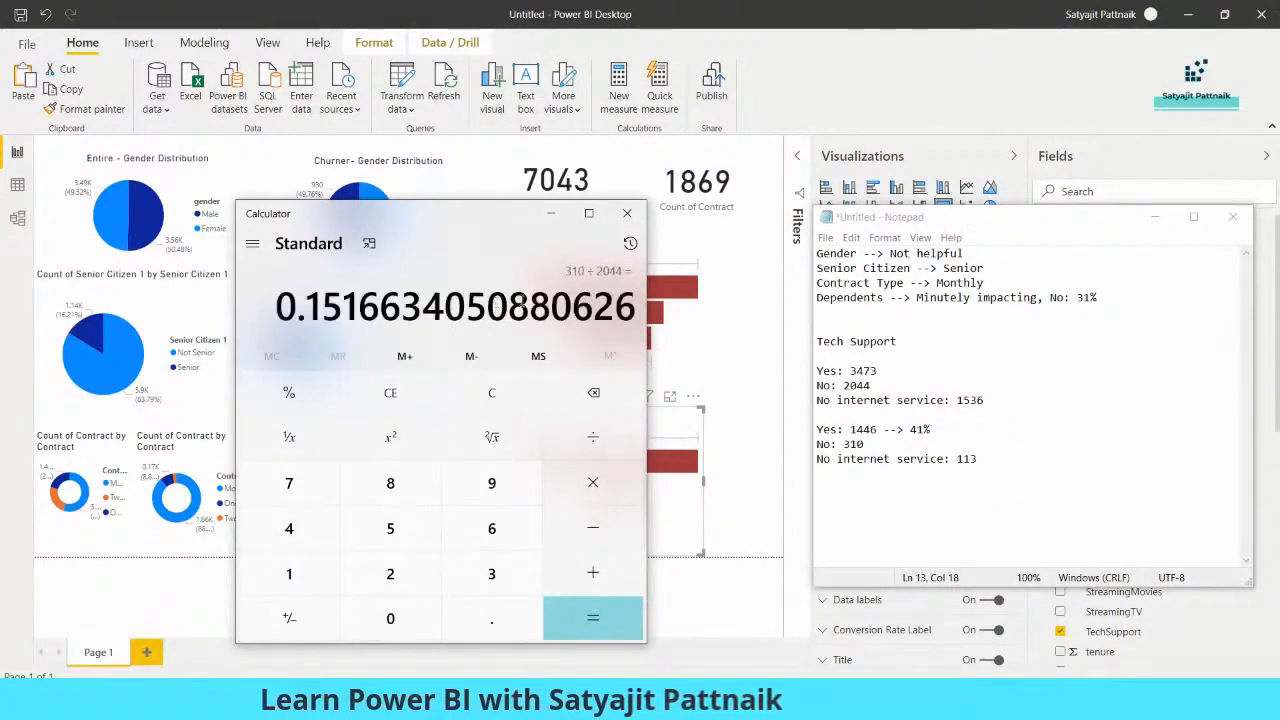
pyautogui.click(884, 447)
pyautogui.write('--> 15%')
# Calculate 113/1536 in Calculator and append "--> 7%" to the churner No internet service line in Notepad
pyautogui.click(418, 312)
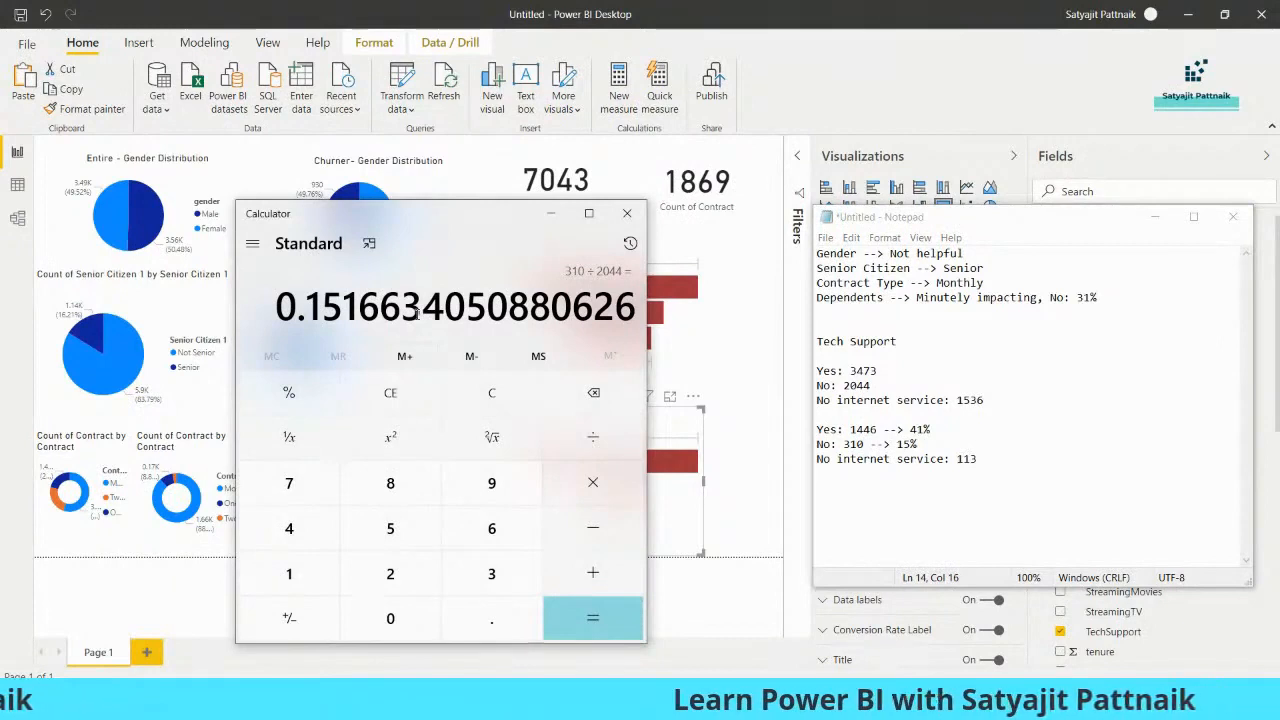
pyautogui.write('113/')
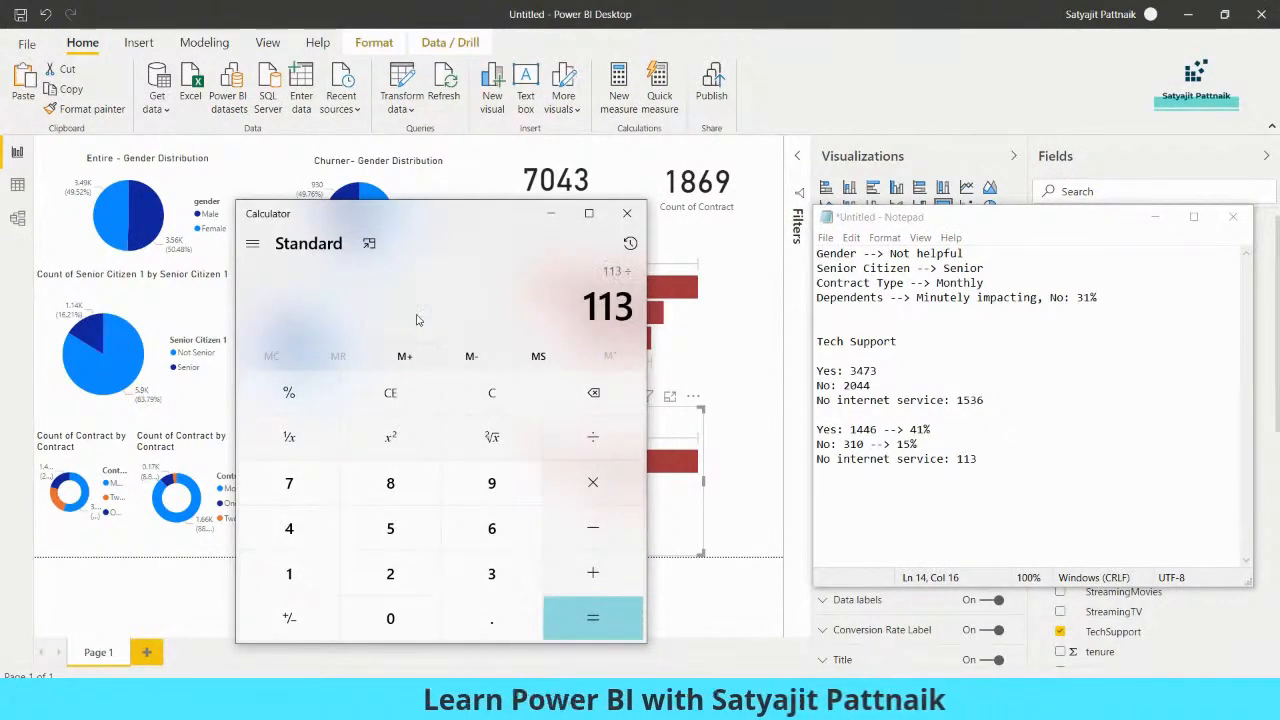
pyautogui.write('1536')
pyautogui.press('Return')
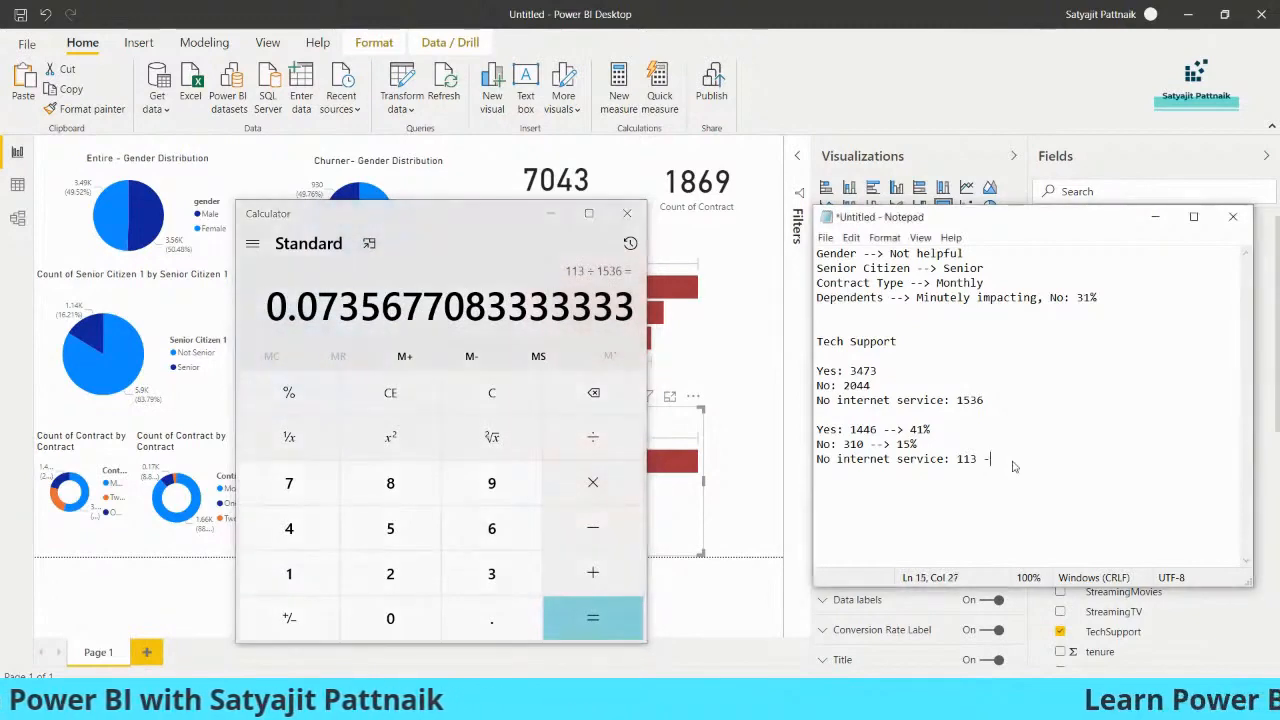
pyautogui.press('BackSpace')
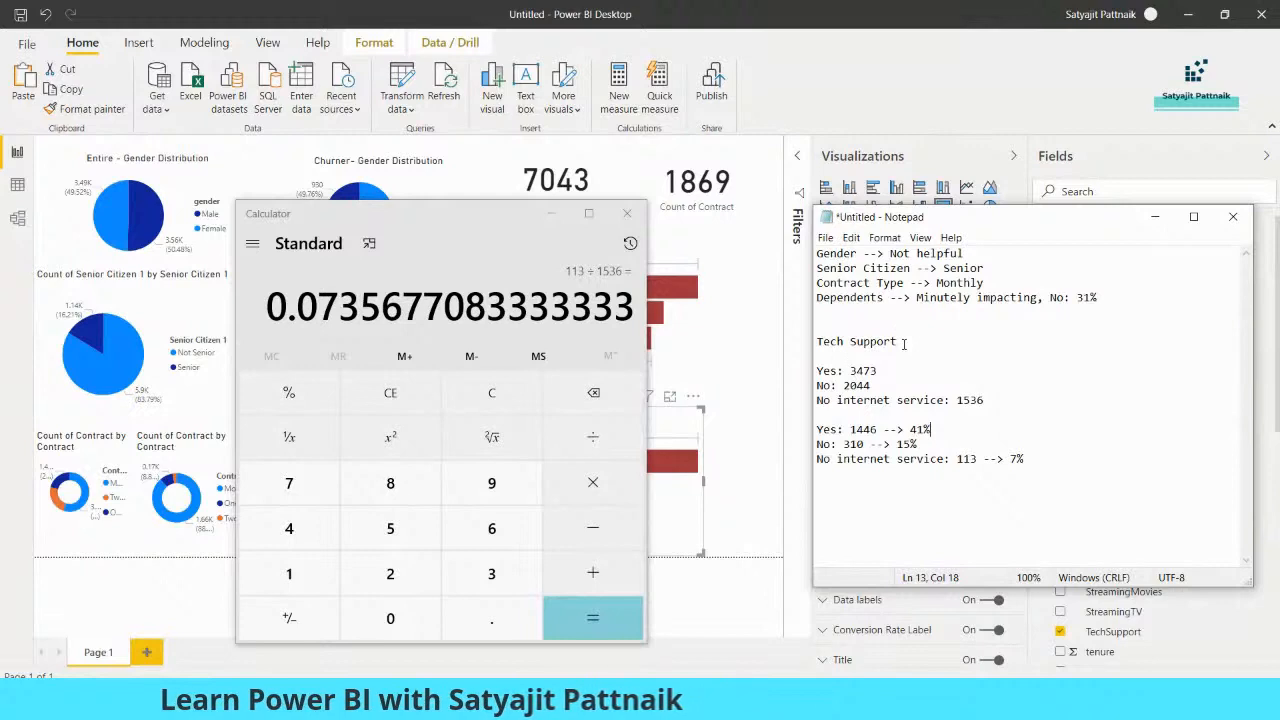
# Add the summary line "Tech Support --> Yes --> 41%" below the Dependents finding
pyautogui.click(838, 313)
pyautogui.write('Tec')
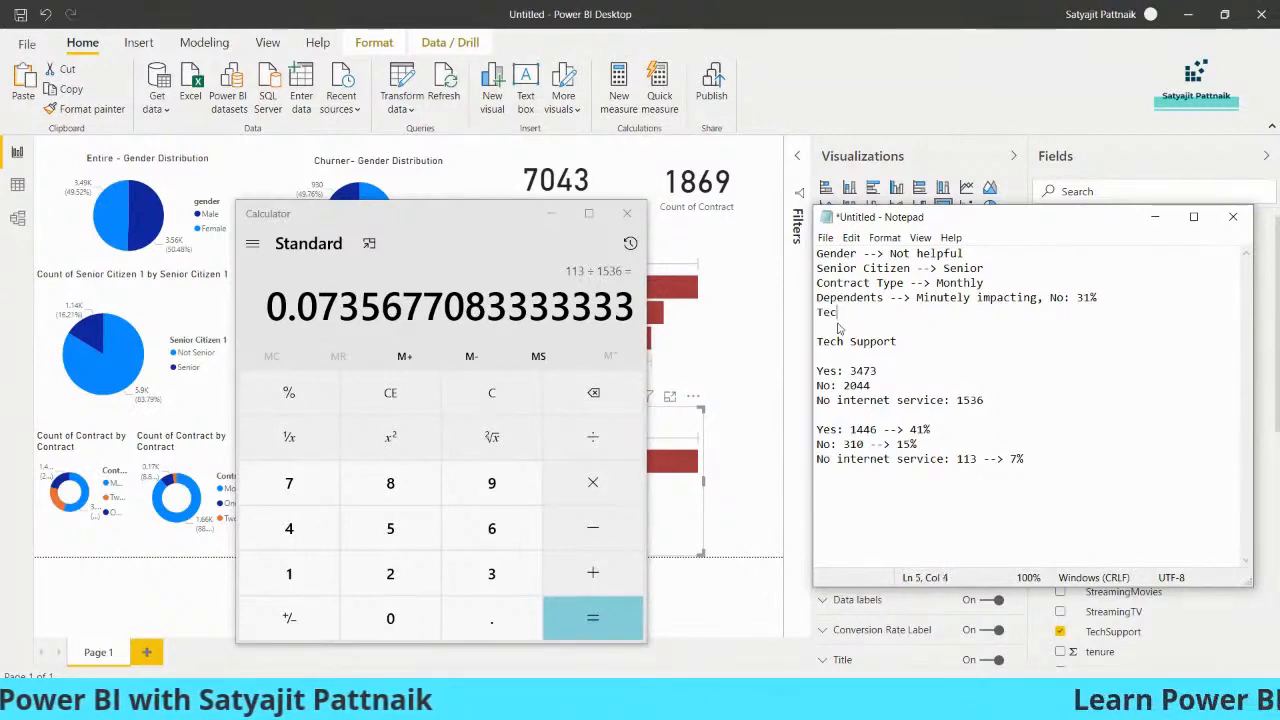
pyautogui.write('h Support -')
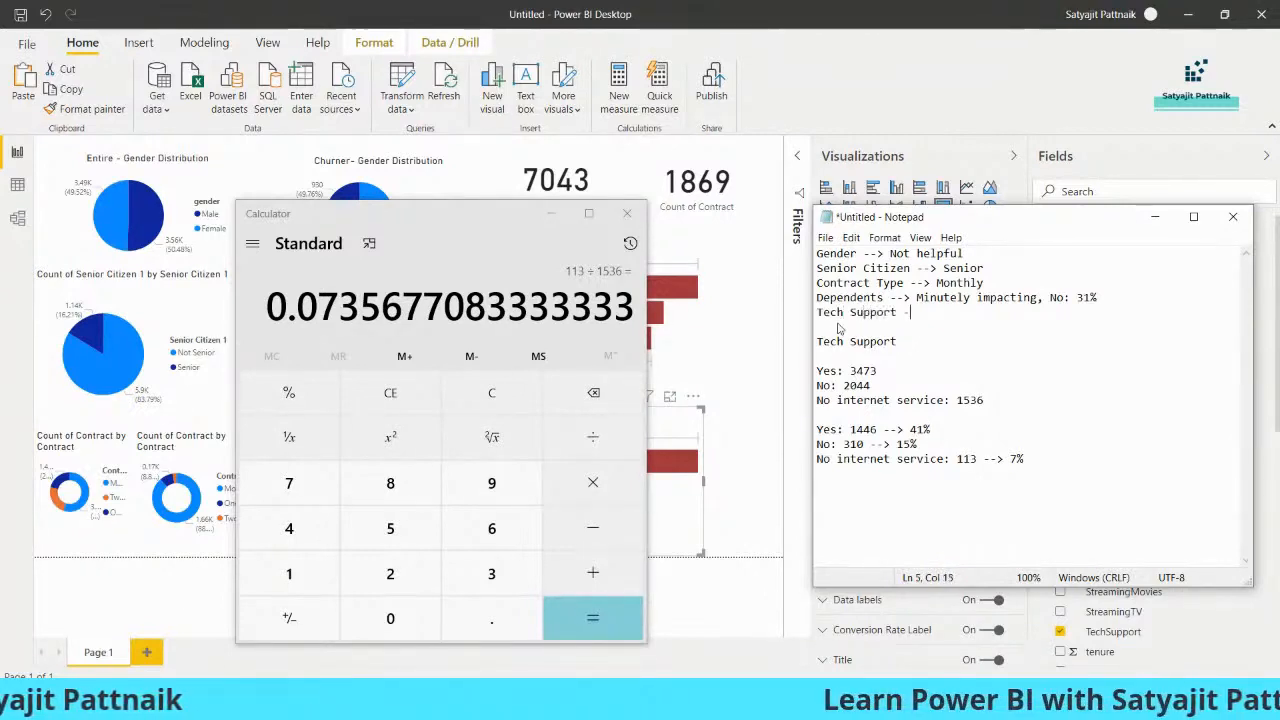
pyautogui.write('-> Yes --> 41%')
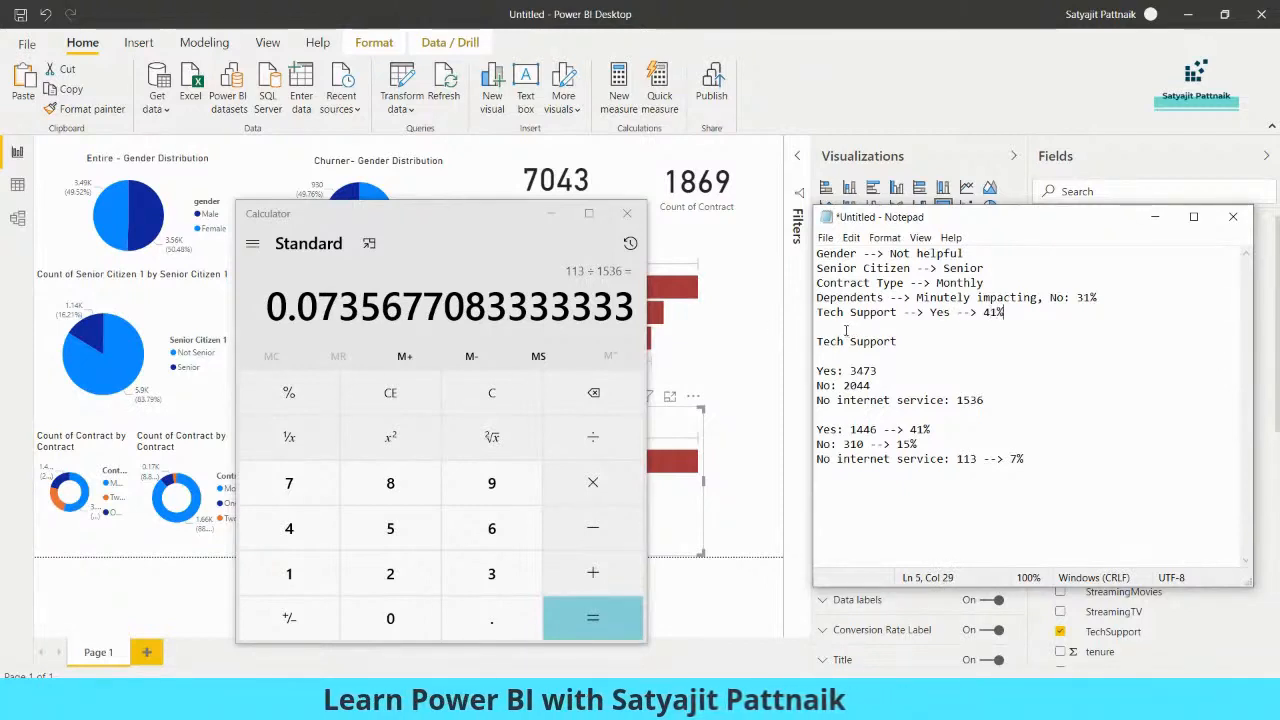
# Review the Tech Support counts and percentages in the notes, comparing the two Yes lines
pyautogui.moveTo(816, 341); pyautogui.dragTo(1077, 513)
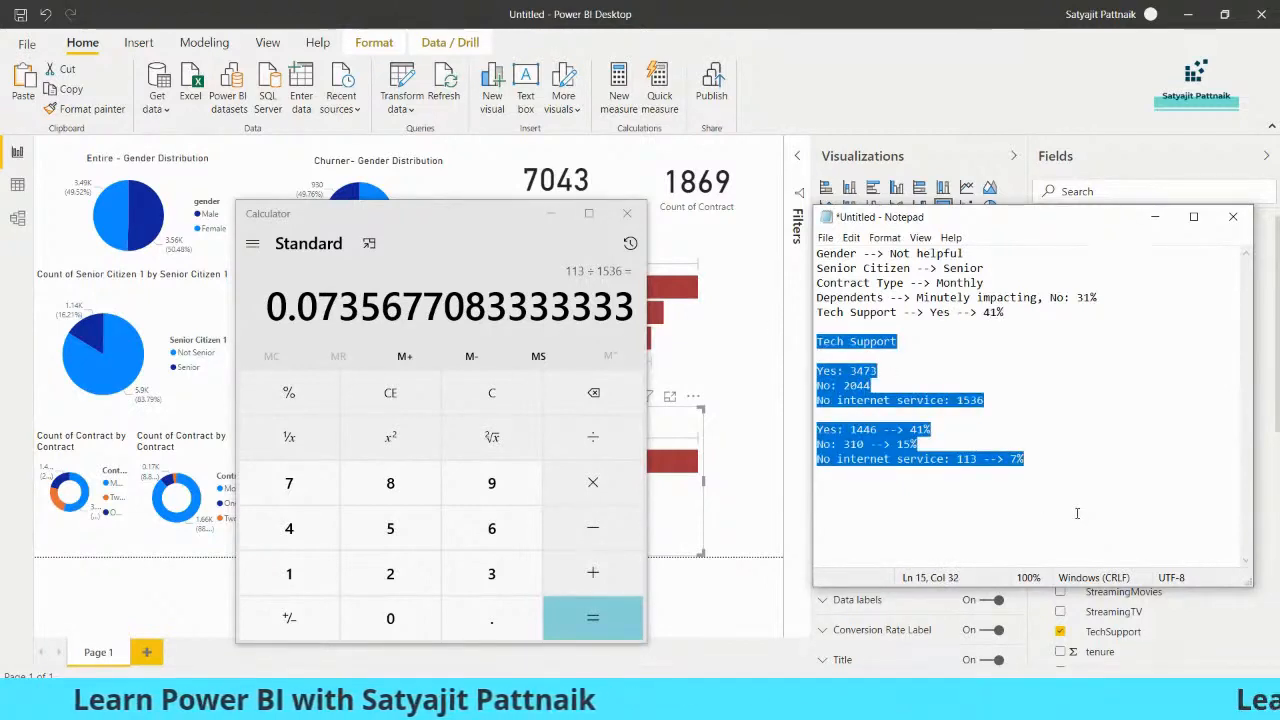
pyautogui.click(874, 386)
pyautogui.moveTo(818, 372); pyautogui.dragTo(883, 370)
pyautogui.click(889, 416)
pyautogui.moveTo(934, 430); pyautogui.dragTo(824, 430)
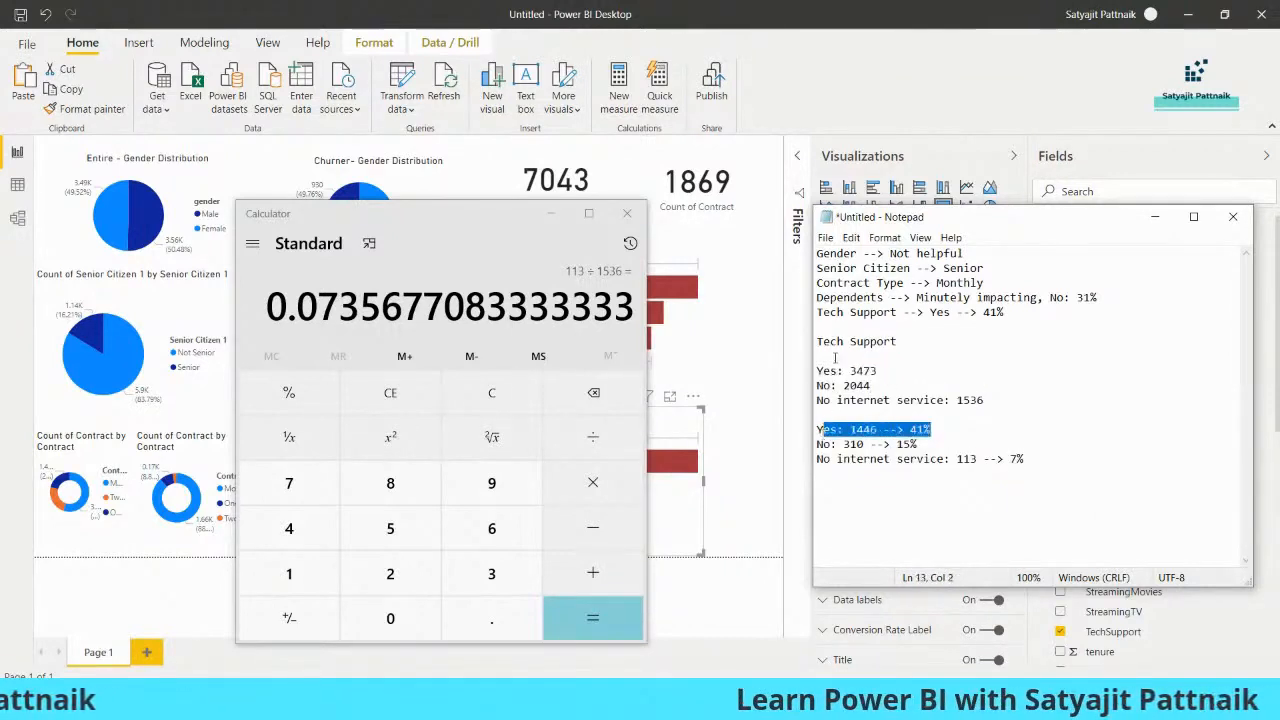
pyautogui.moveTo(816, 341); pyautogui.dragTo(1043, 463)
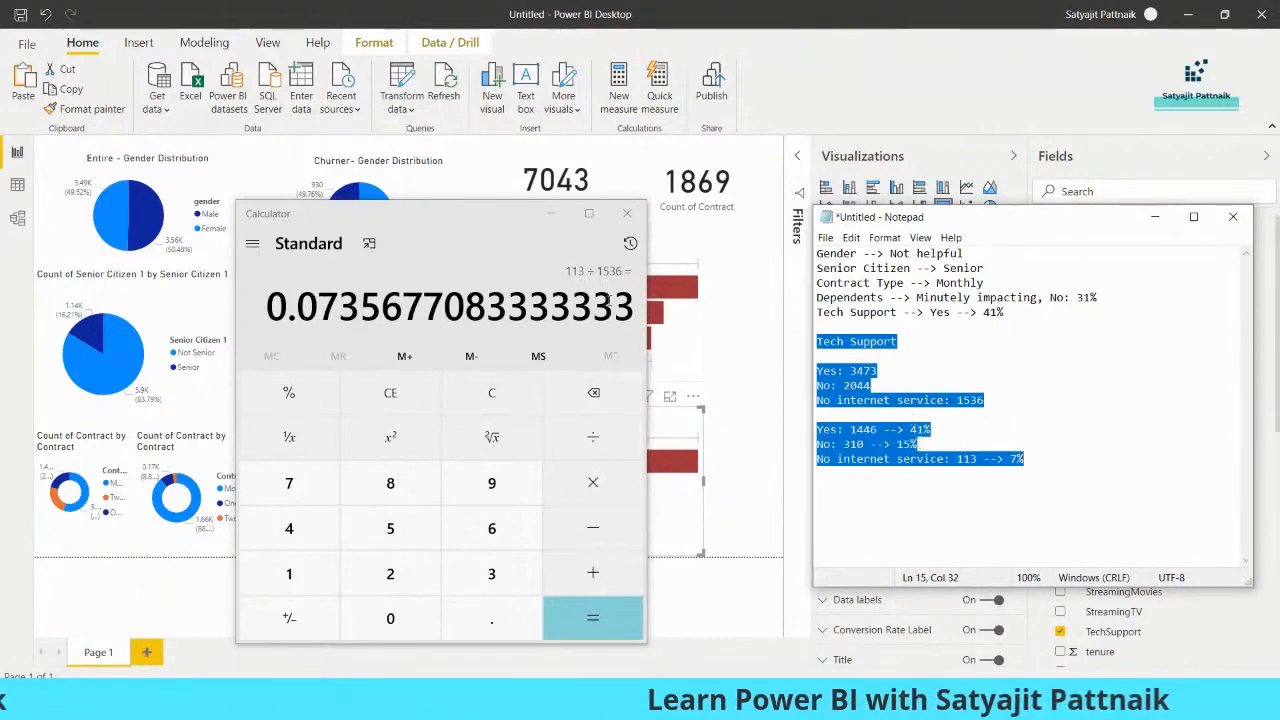
# Minimize Calculator and Notepad, and move both TechSupport funnels over the gender and senior citizen pies to clear the area below the cards
pyautogui.click(550, 213)
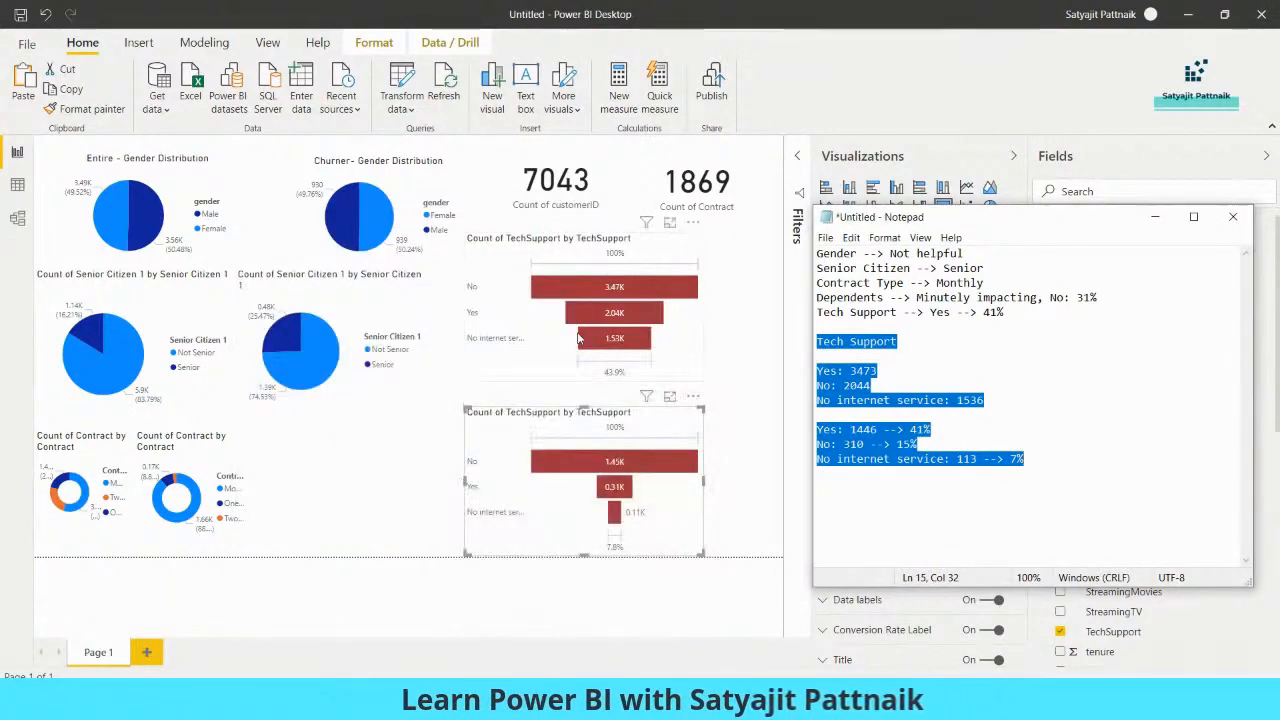
pyautogui.click(1155, 217)
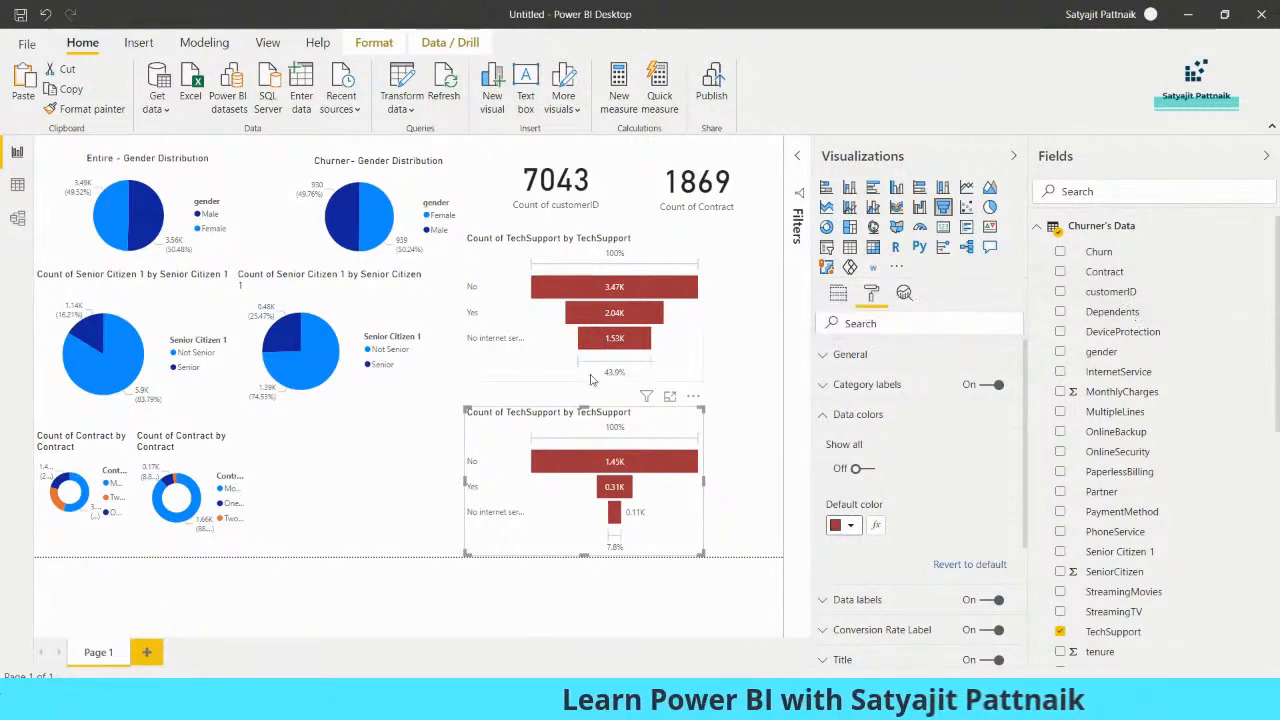
pyautogui.click(415, 455)
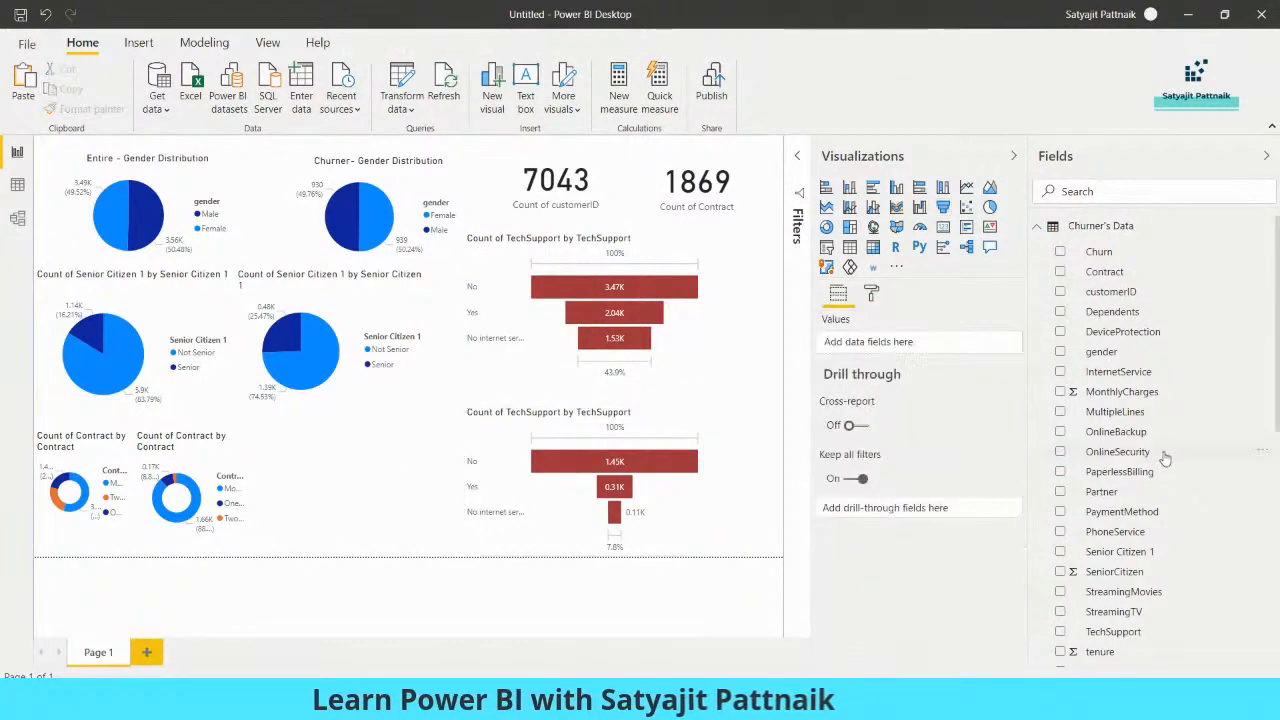
pyautogui.scroll(-3, 1165, 457)
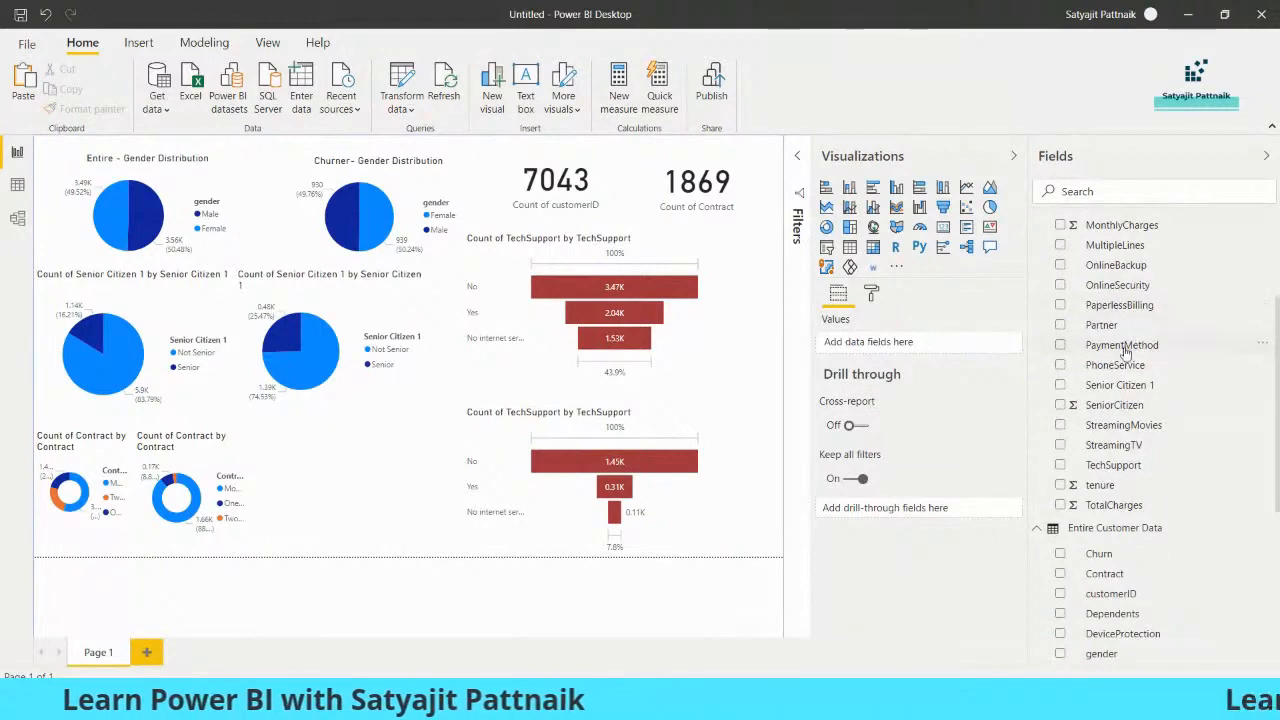
pyautogui.moveTo(533, 345); pyautogui.dragTo(147, 250)
pyautogui.moveTo(600, 470); pyautogui.dragTo(168, 345)
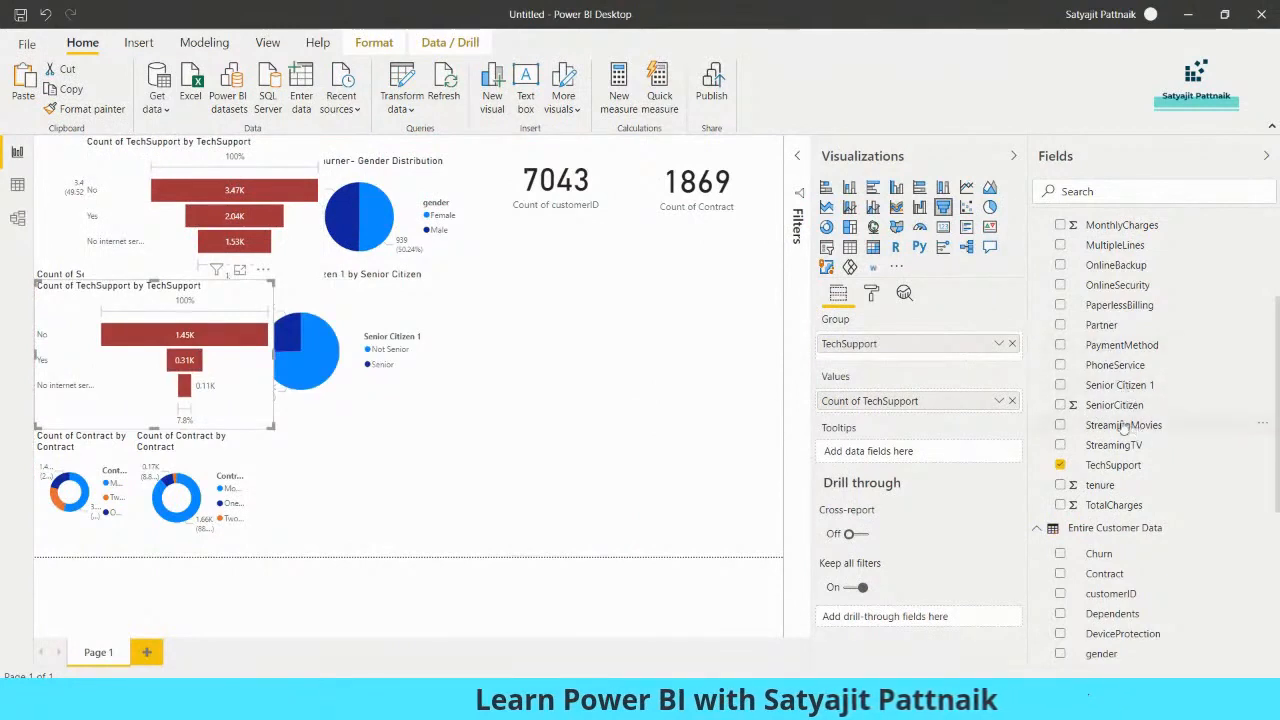
# Add a funnel chart below the two cards showing the count of PaymentMethod by PaymentMethod from Entire Customer Data
pyautogui.click(742, 314)
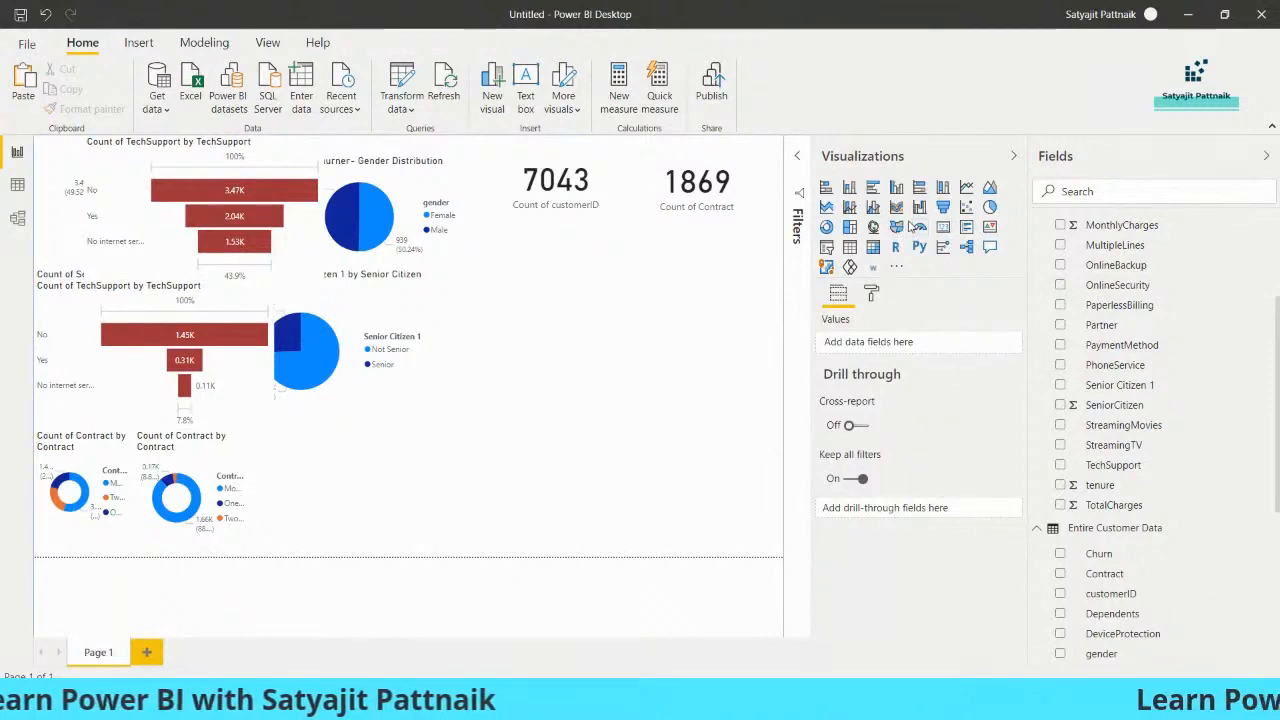
pyautogui.click(945, 215)
pyautogui.moveTo(381, 458); pyautogui.dragTo(624, 252)
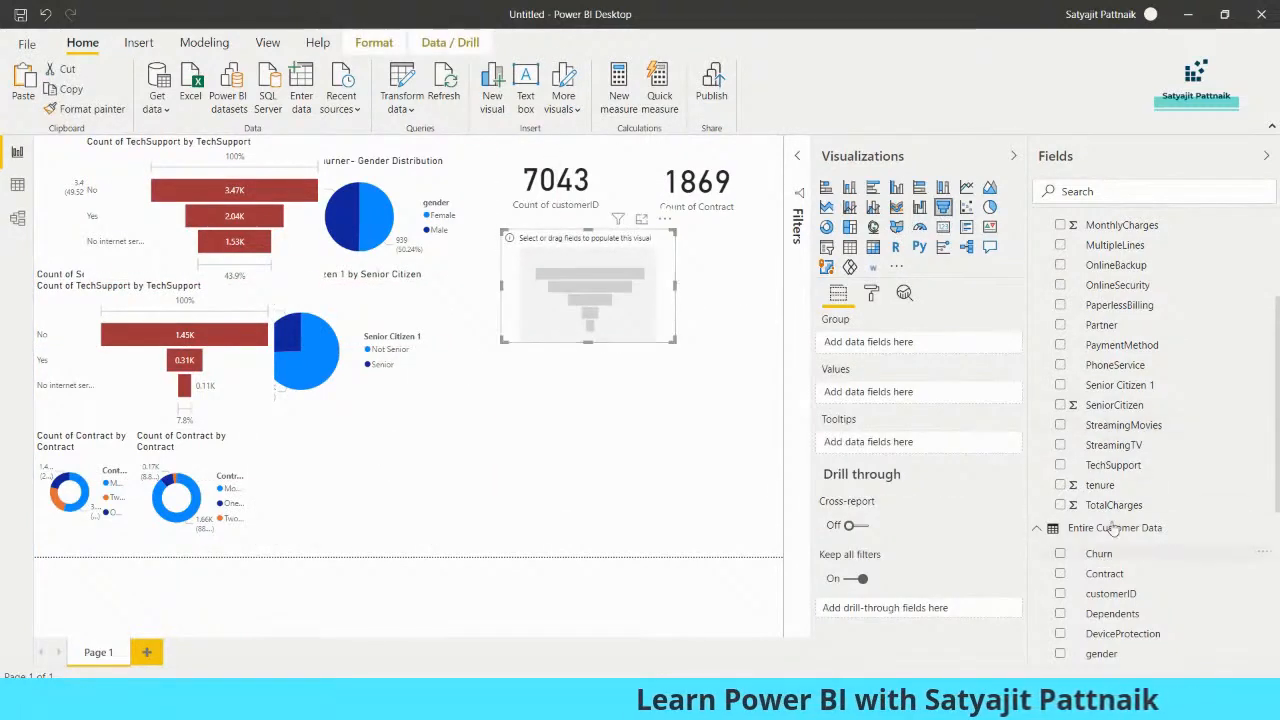
pyautogui.scroll(-3, 1179, 491)
pyautogui.click(1122, 494)
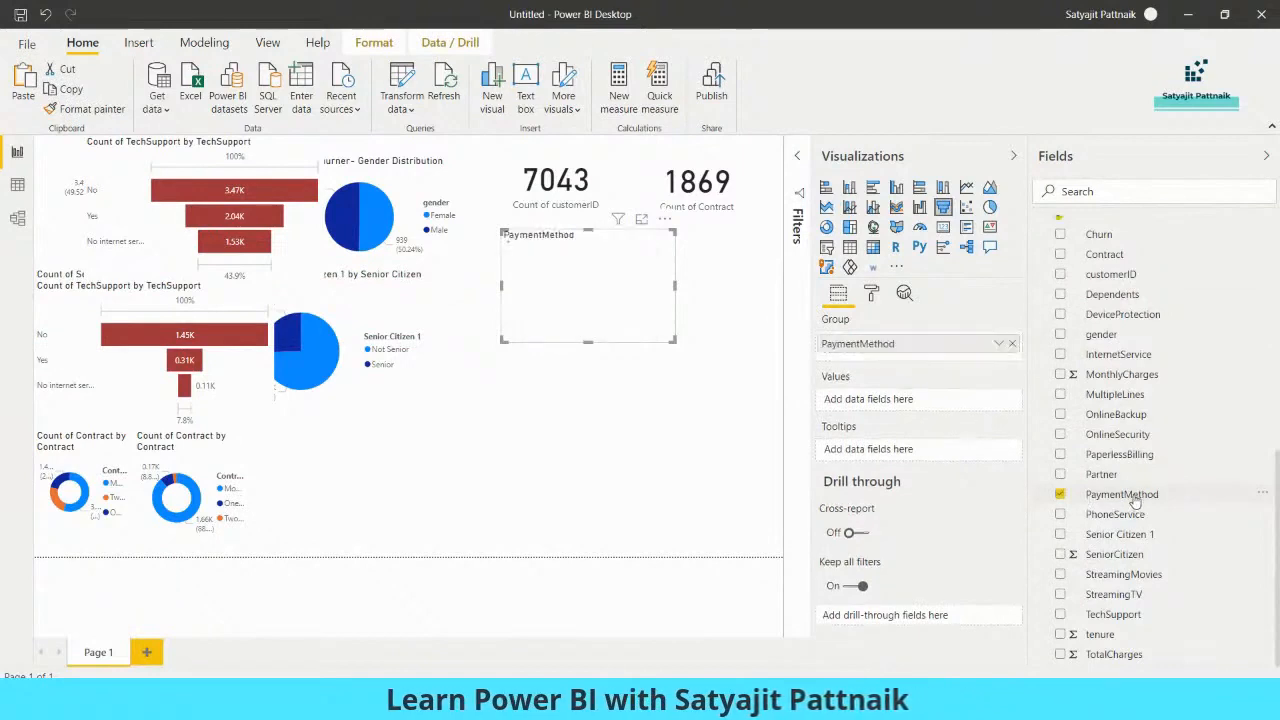
pyautogui.moveTo(1122, 494); pyautogui.dragTo(878, 400)
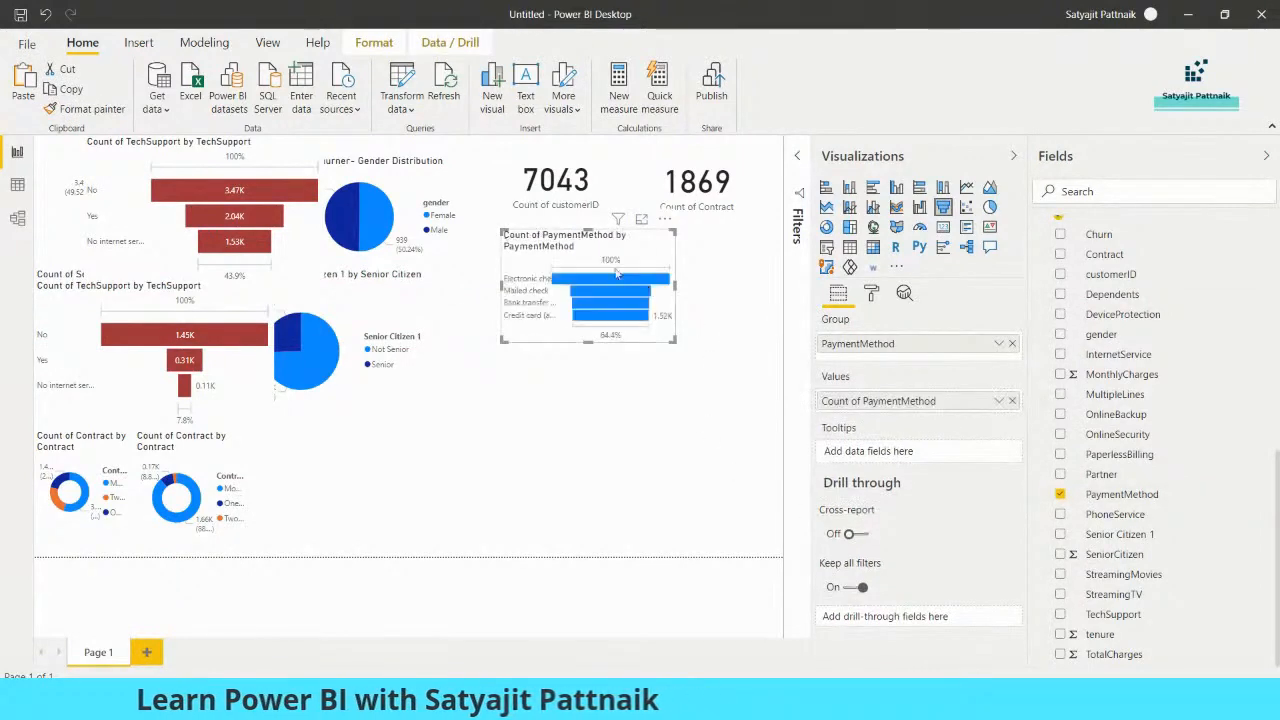
# Enlarge the PaymentMethod funnel, duplicate it below, and rebuild the copy with the count of PaymentMethod by PaymentMethod from Churner's Data
pyautogui.moveTo(675, 340); pyautogui.dragTo(700, 520)
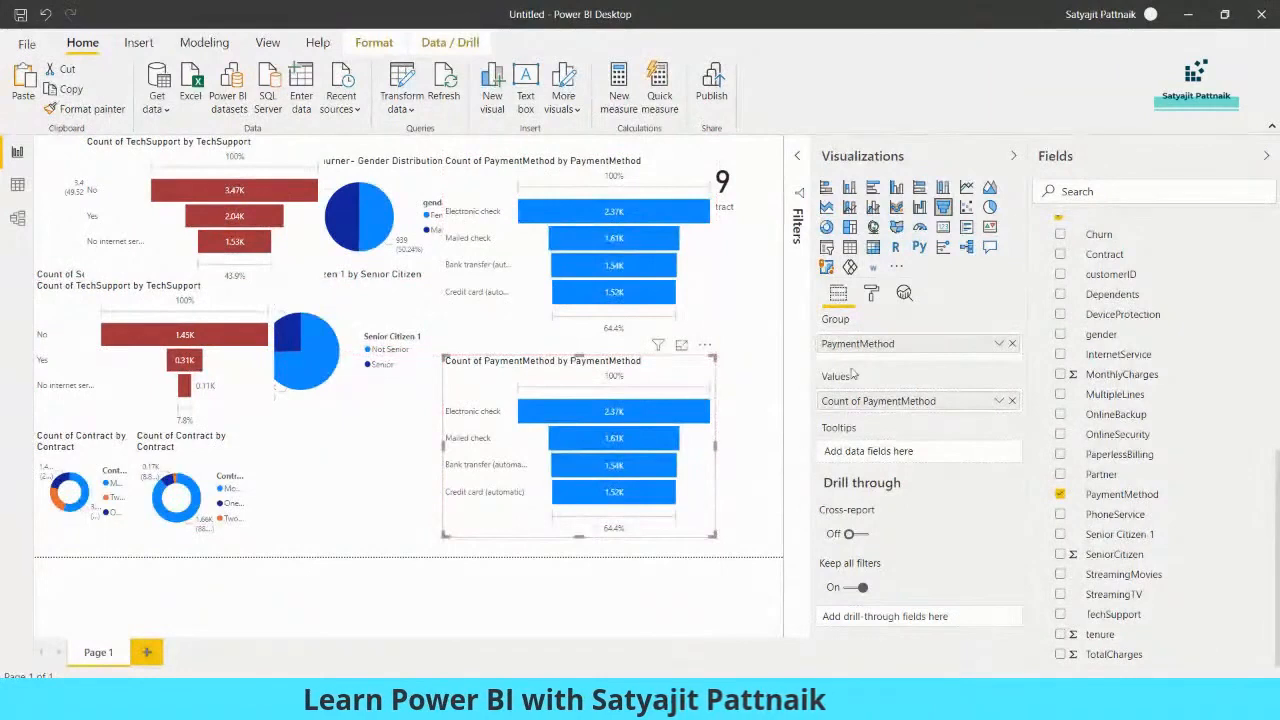
pyautogui.click(1060, 495)
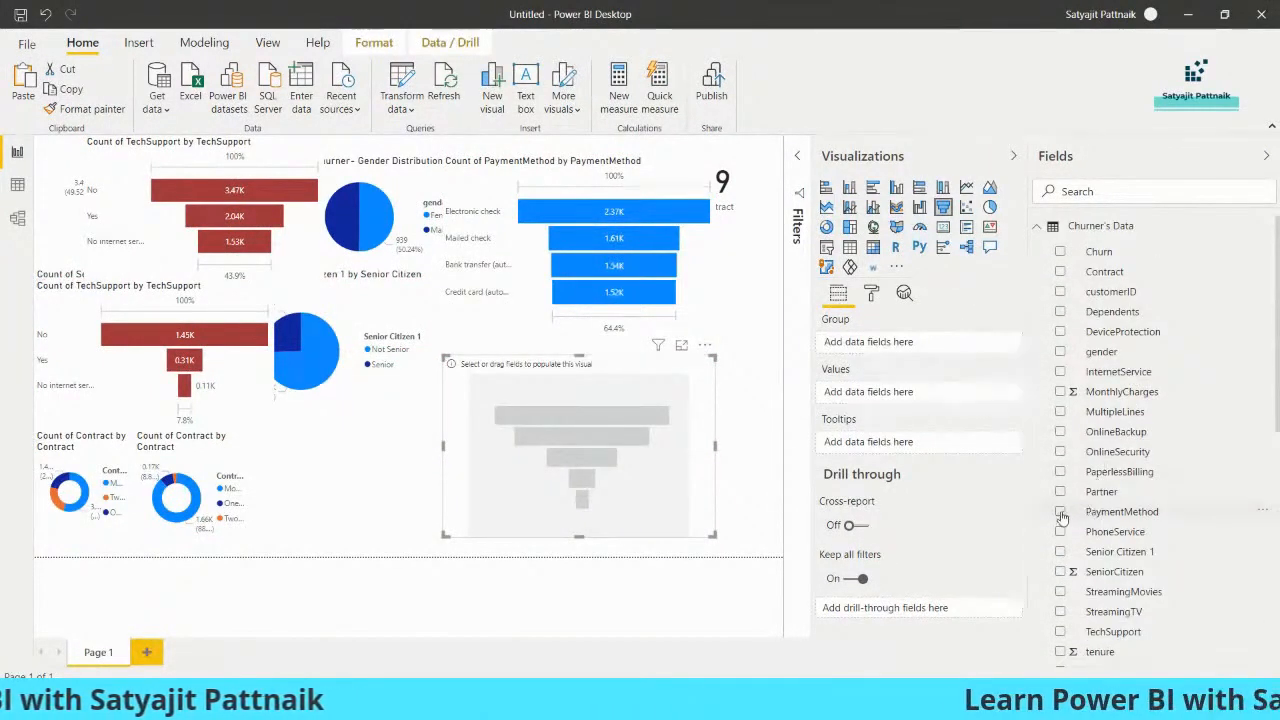
pyautogui.click(1060, 511)
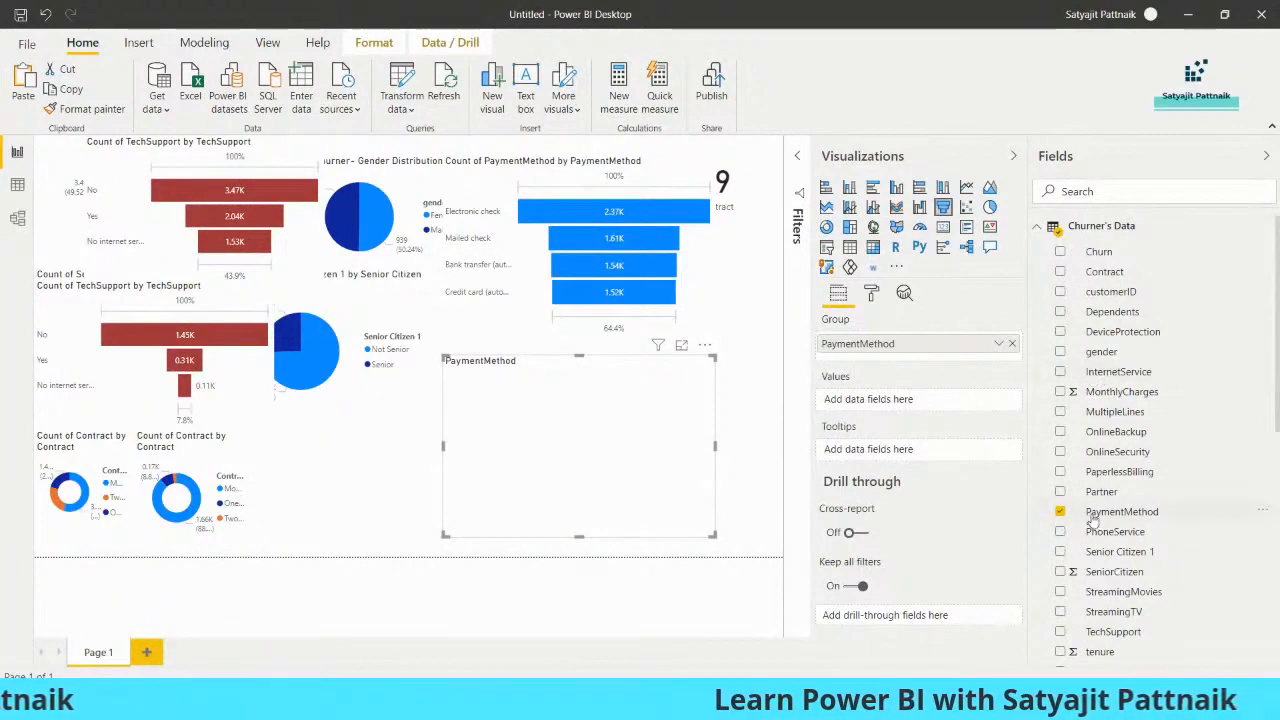
pyautogui.moveTo(918, 440); pyautogui.dragTo(880, 402)
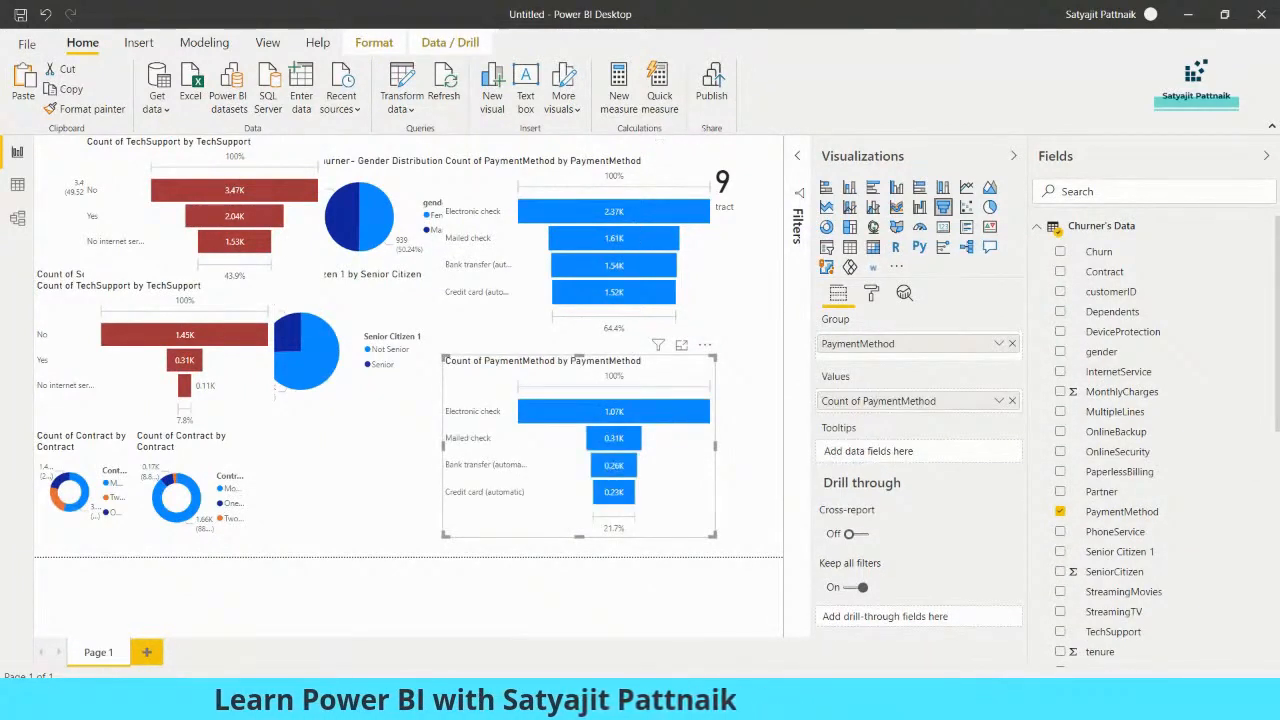
# Switch to Notepad and replace the detailed Tech Support counts with the heading "Payment Method:"
pyautogui.hotkey('alt', 'Tab')
pyautogui.moveTo(1000, 214); pyautogui.dragTo(1043, 186)
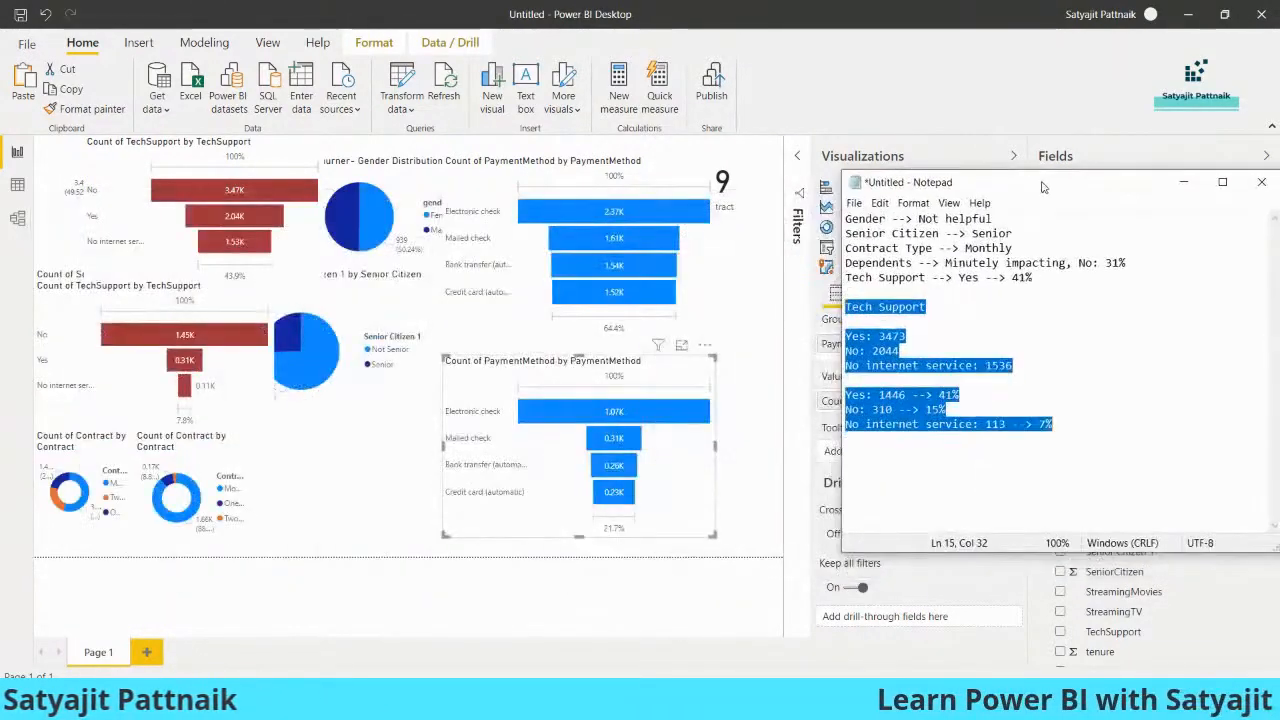
pyautogui.write('Payment Method:')
pyautogui.press('Return')
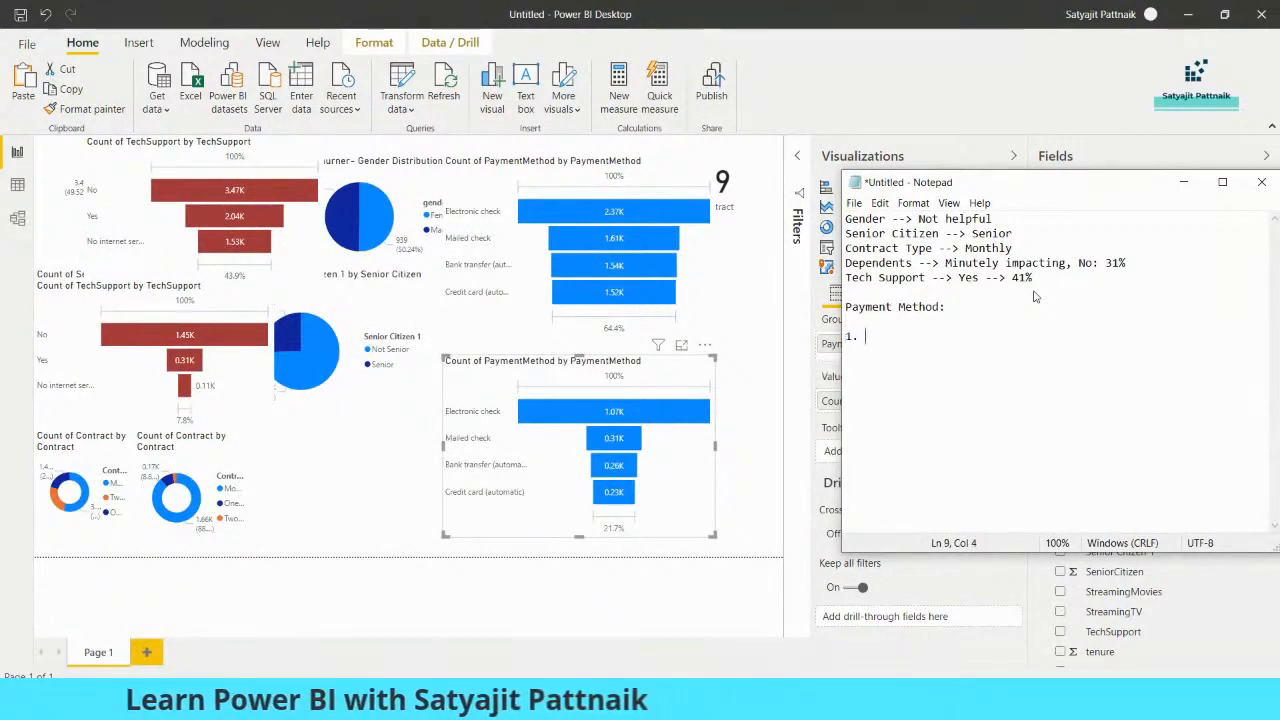
# Note the electronic check counts from both PaymentMethod funnels as "1. EC: 2365, 1071" under the heading
pyautogui.moveTo(647, 206)
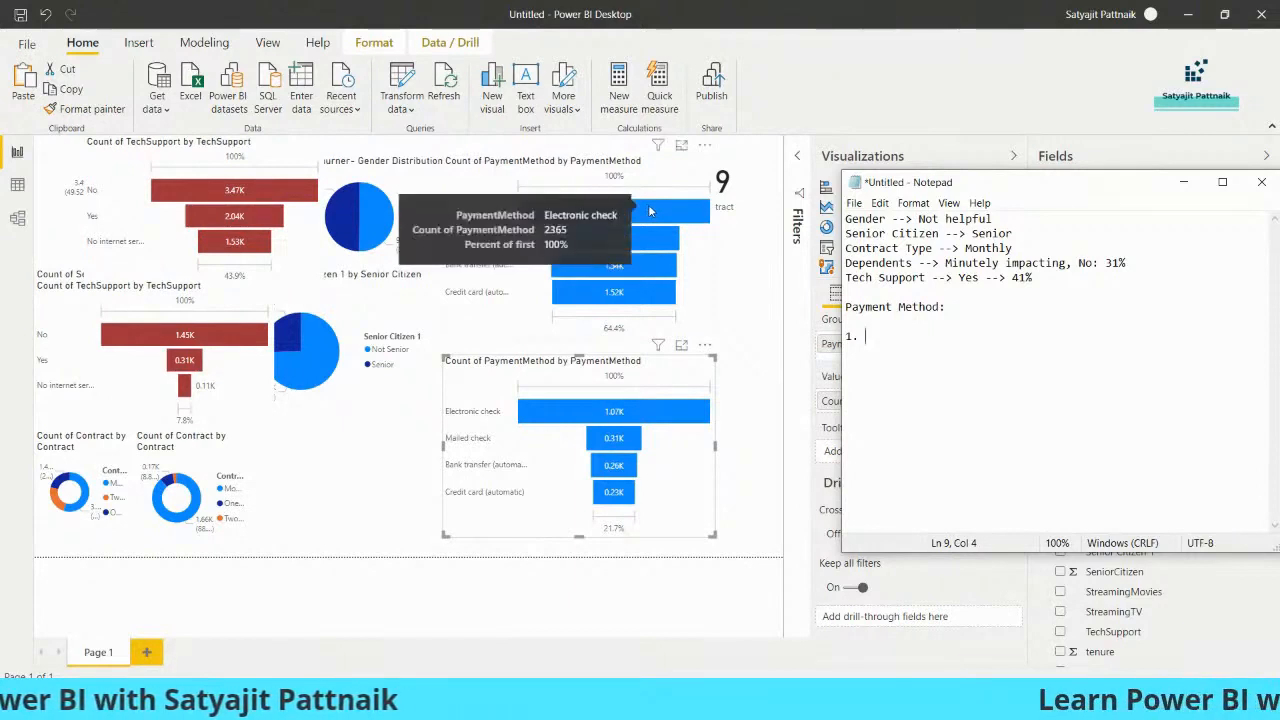
pyautogui.write('EC')
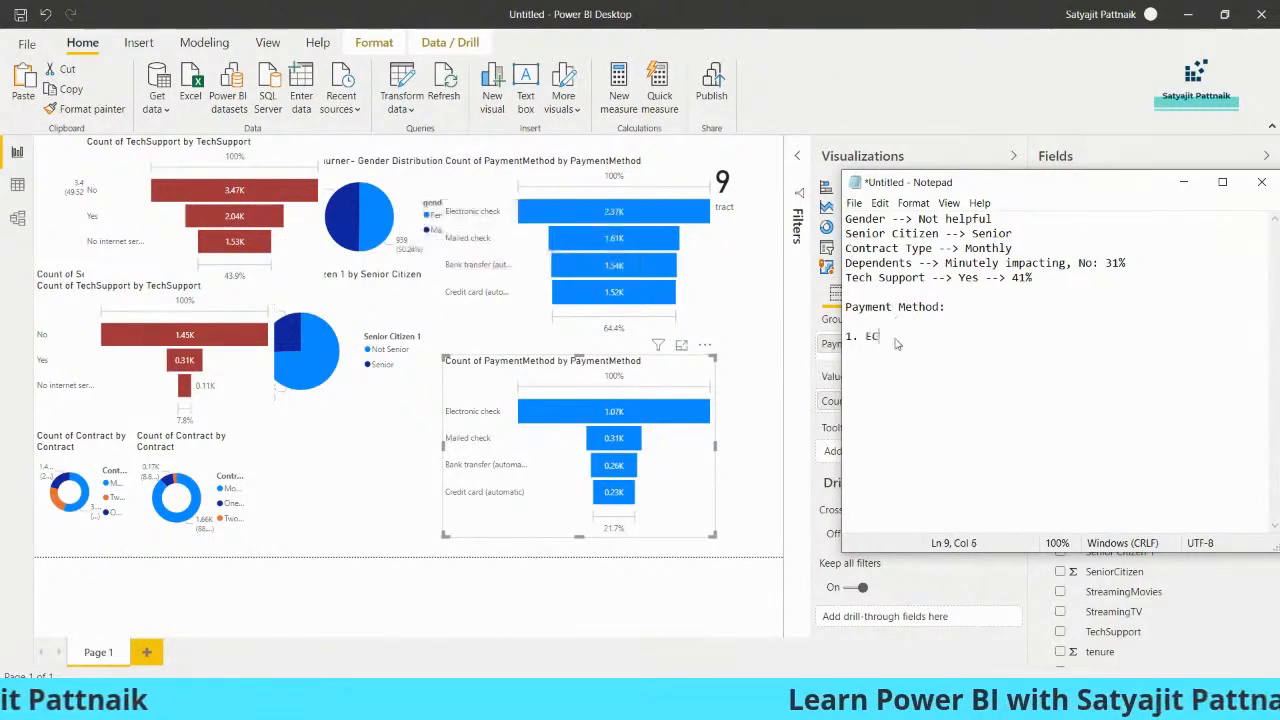
pyautogui.write(': 2365')
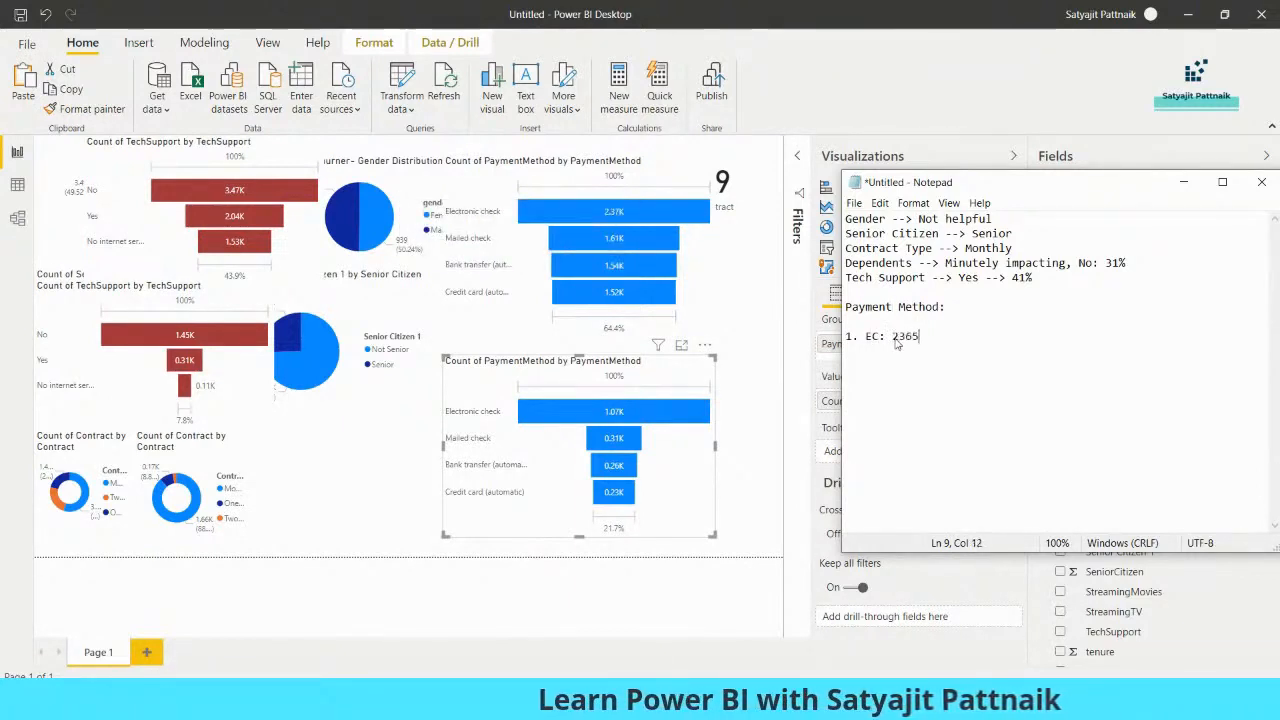
pyautogui.write(', ')
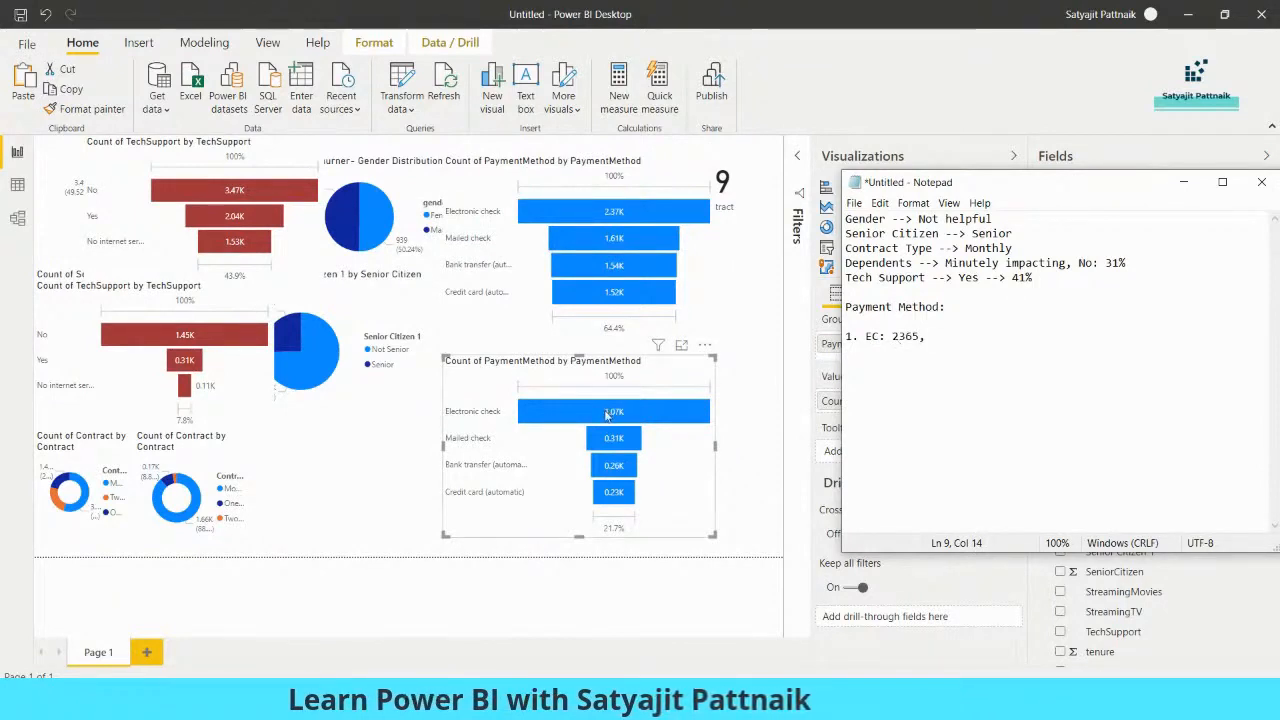
pyautogui.write('1071')
pyautogui.press('Return')
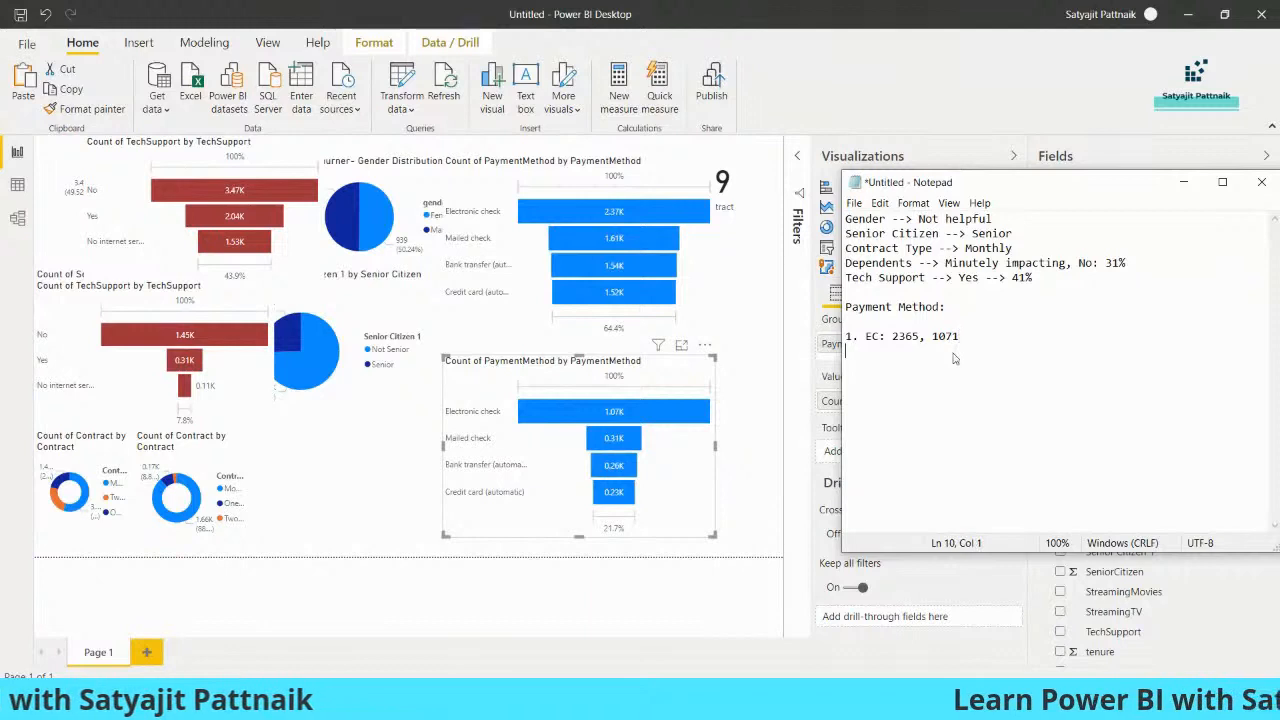
# Note the mailed check counts from both PaymentMethod funnels as "2. MC: 1612, 308"
pyautogui.moveTo(607, 244)
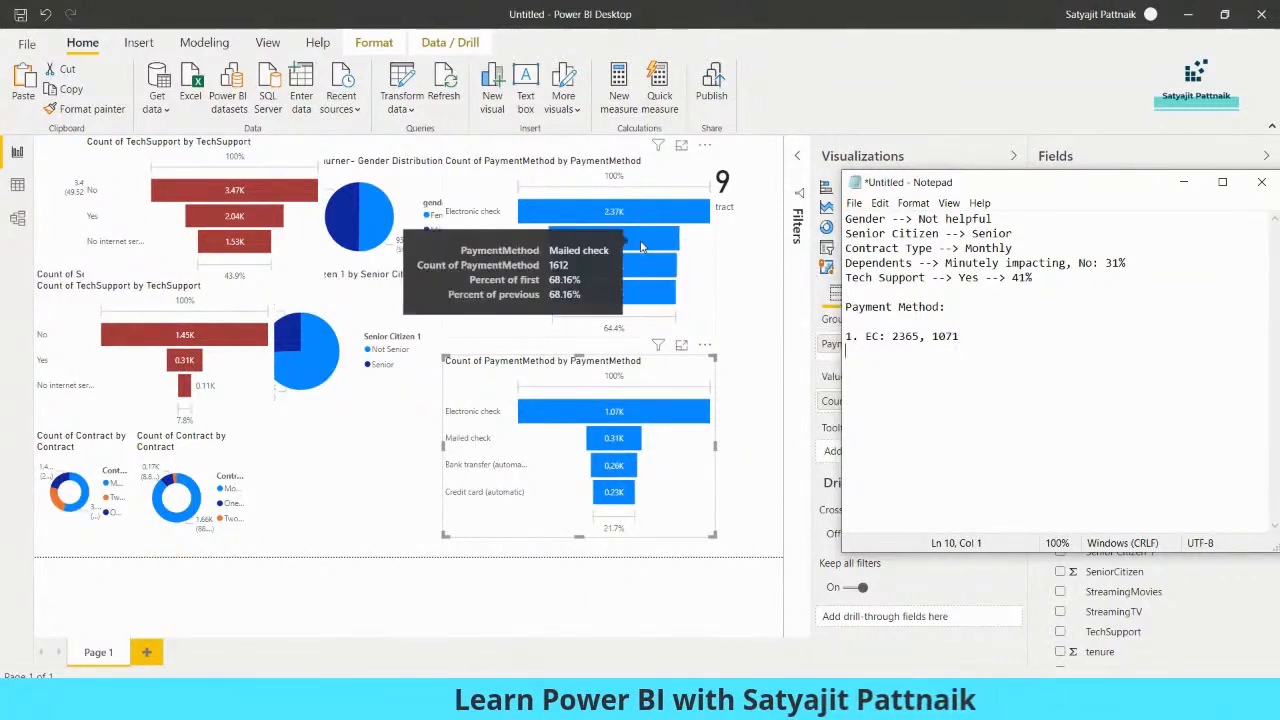
pyautogui.write('2')
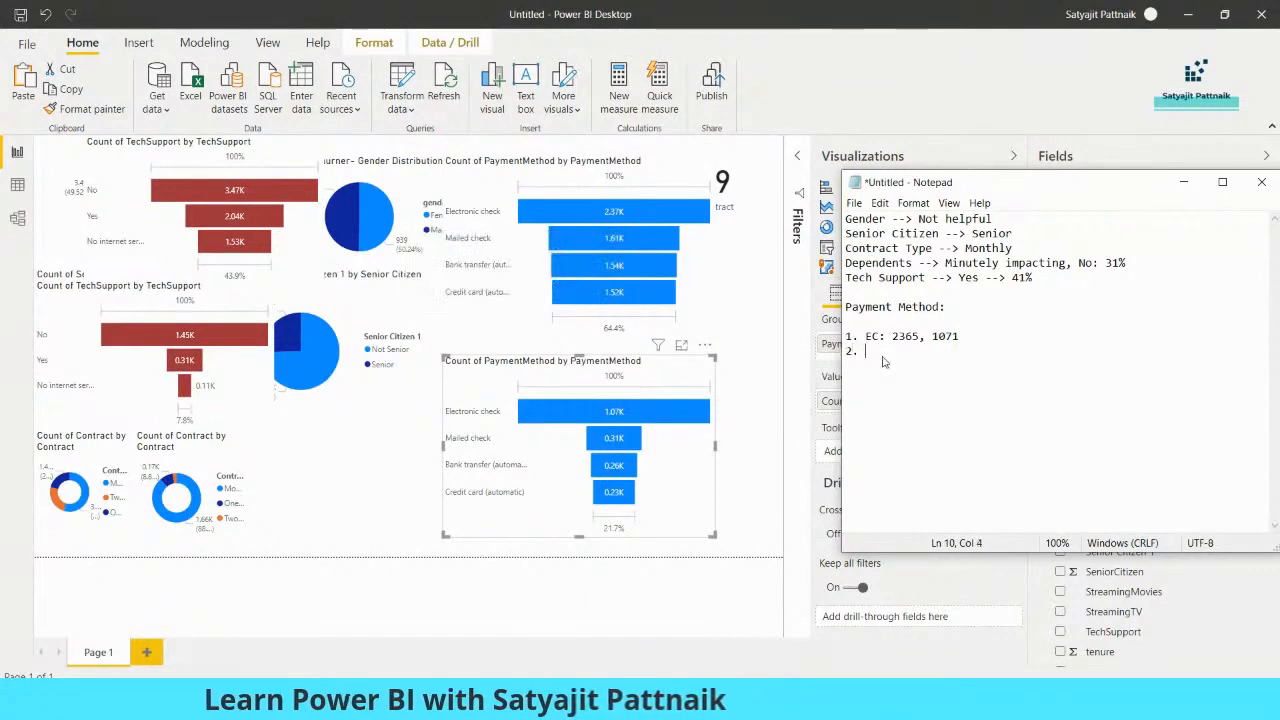
pyautogui.write('. MC: 1612, ')
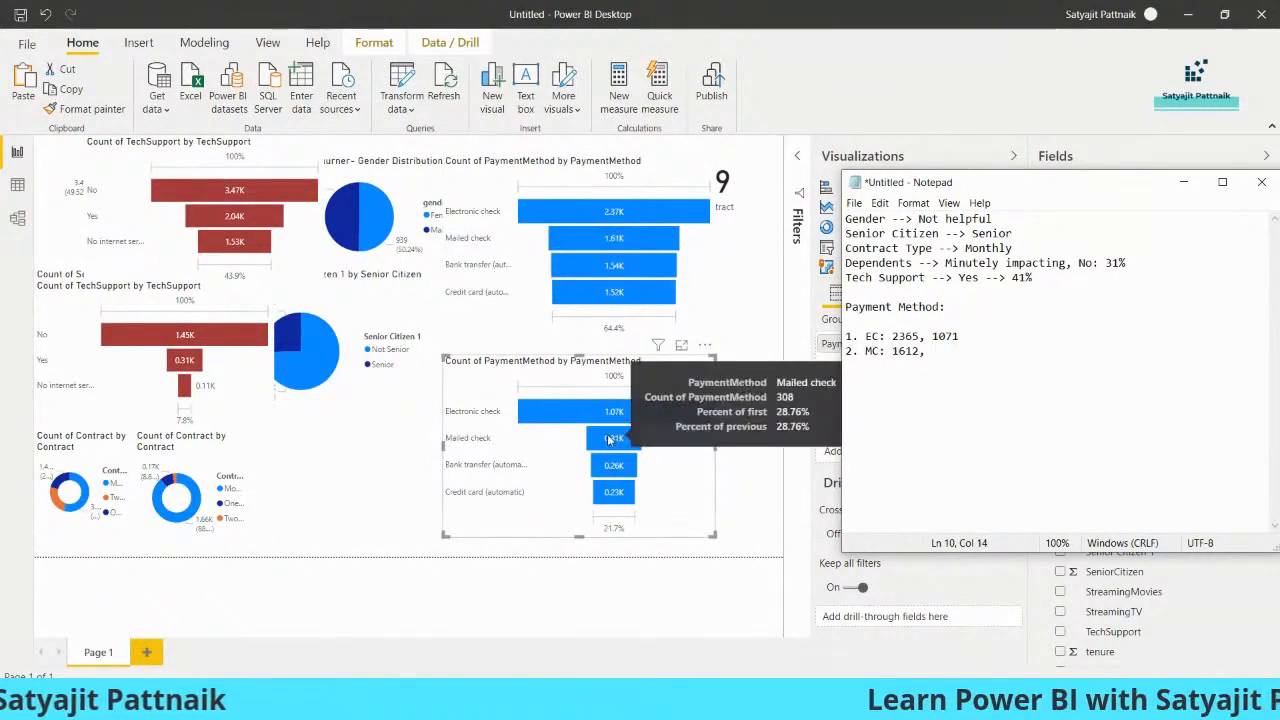
pyautogui.write('308')
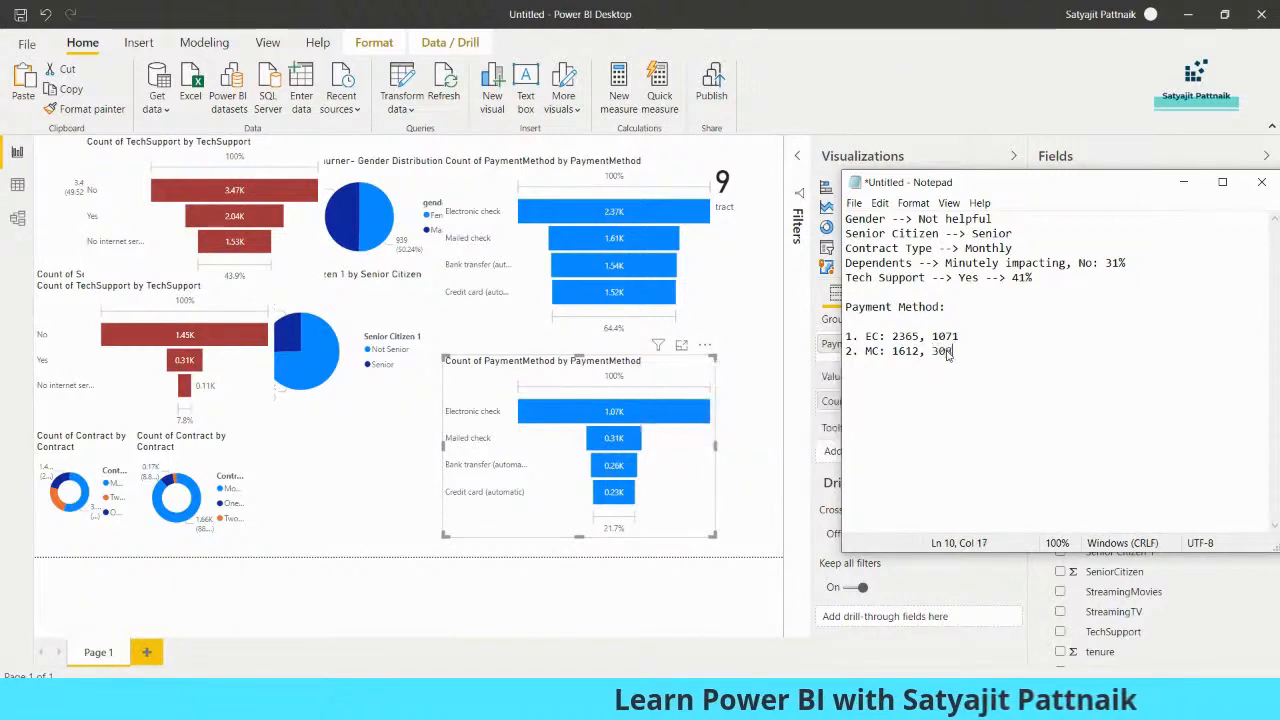
# Note the bank transfer counts from both PaymentMethod funnels as "3. BT: 1544, 258"
pyautogui.moveTo(618, 478)
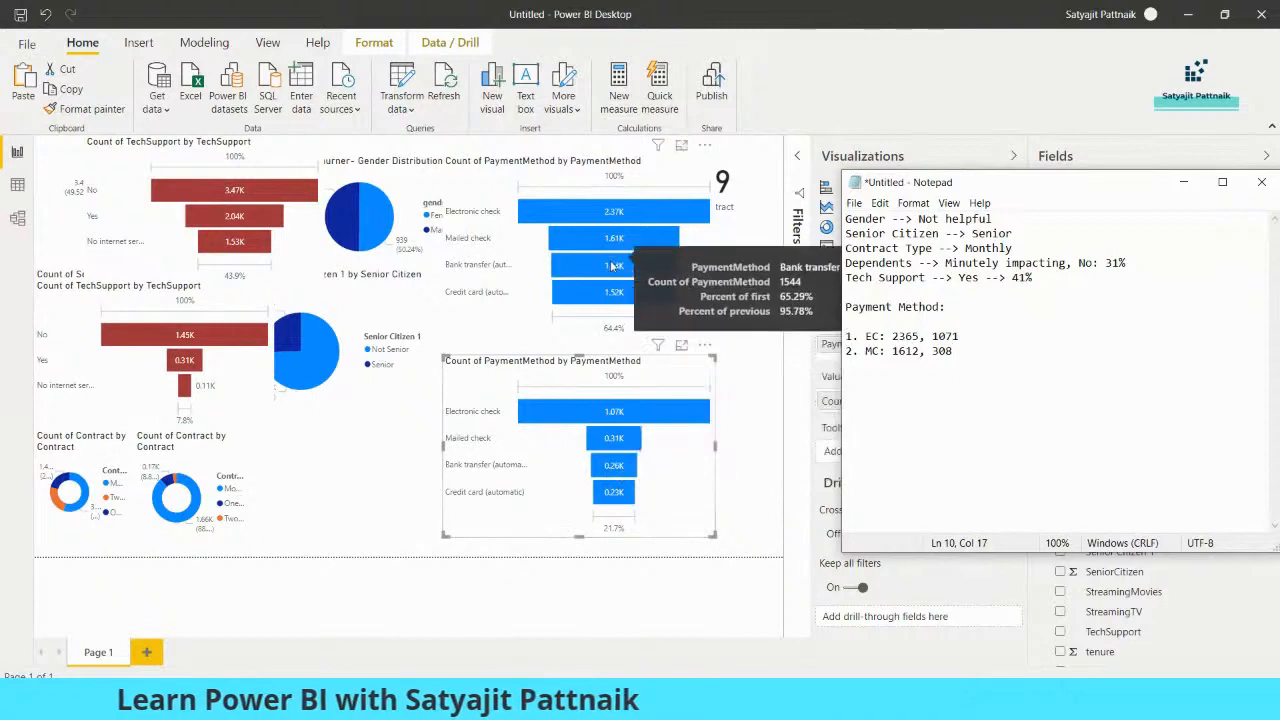
pyautogui.press('Return')
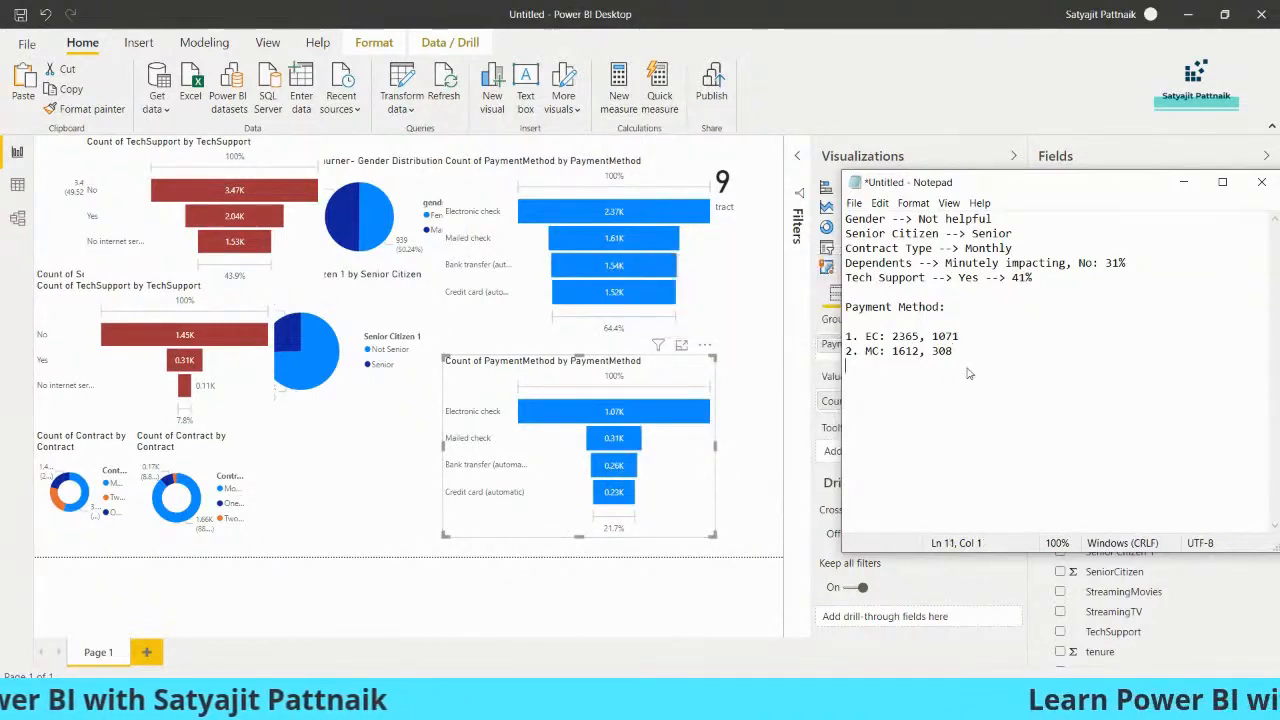
pyautogui.write('3. BT: 1544, 258')
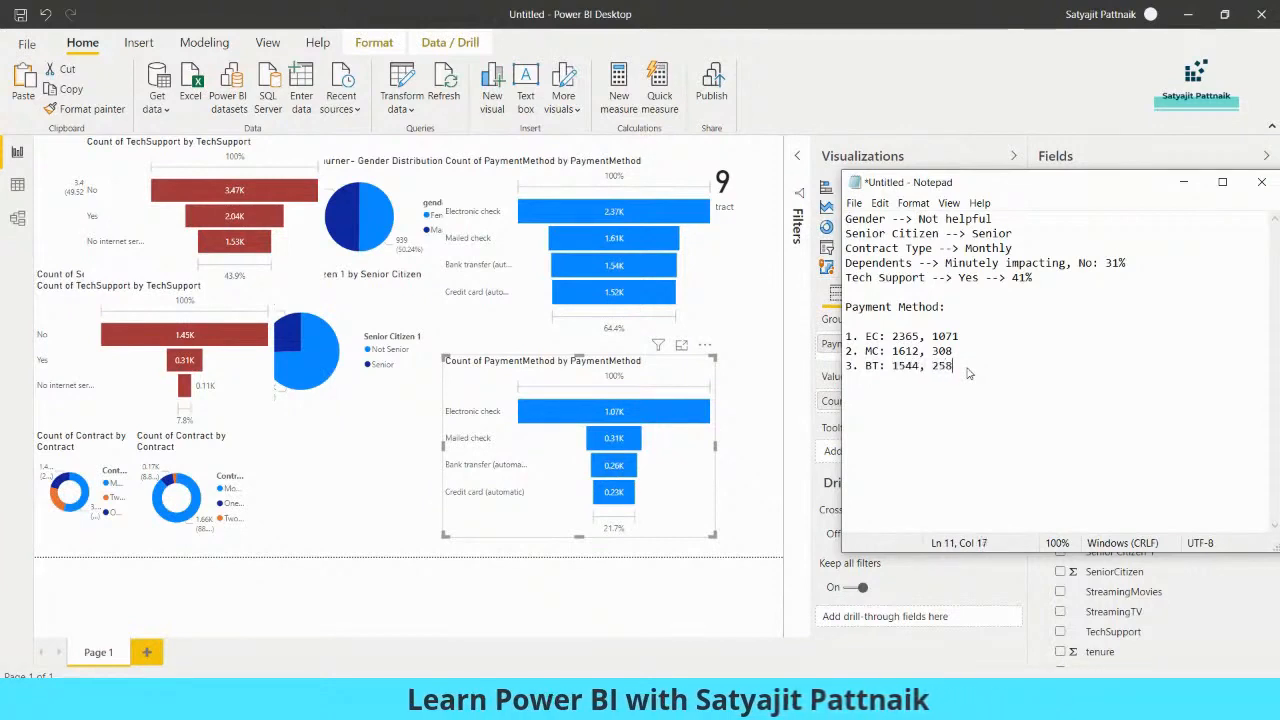
pyautogui.press('Return')
# Note the credit card counts from both PaymentMethod funnels as "4. CC: 1522, 232"
pyautogui.write('5.')
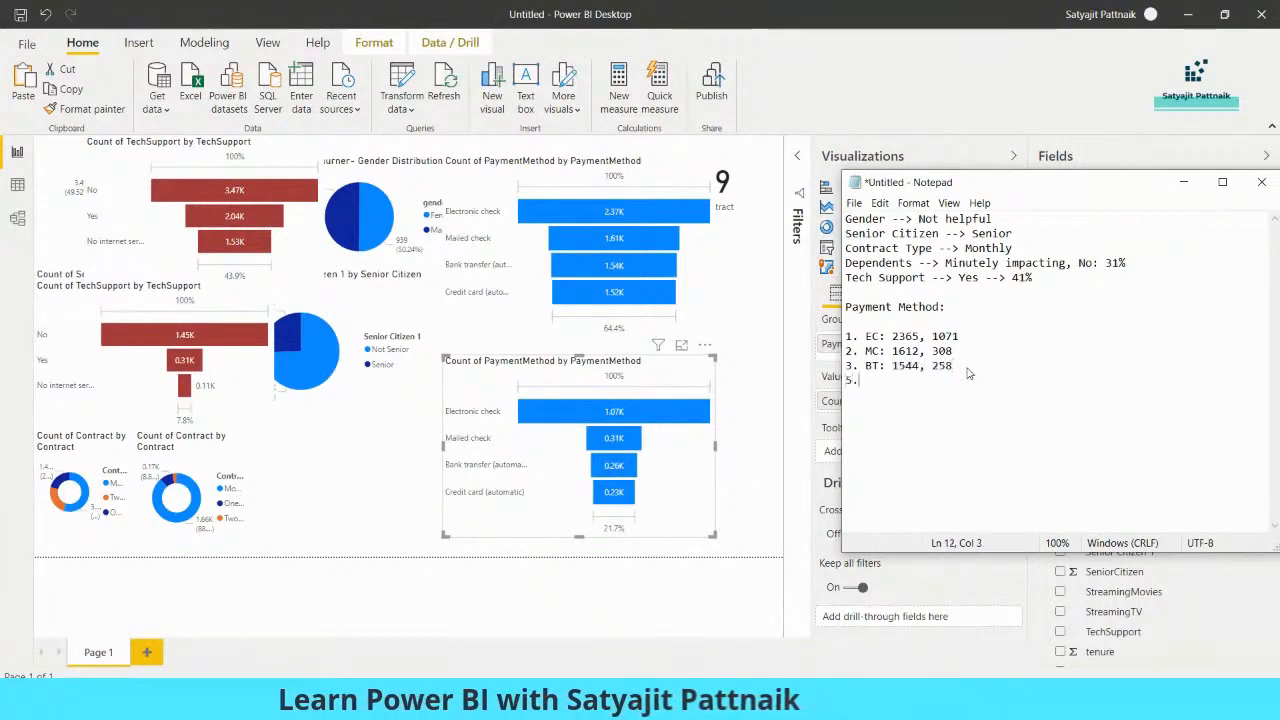
pyautogui.write(' CC:')
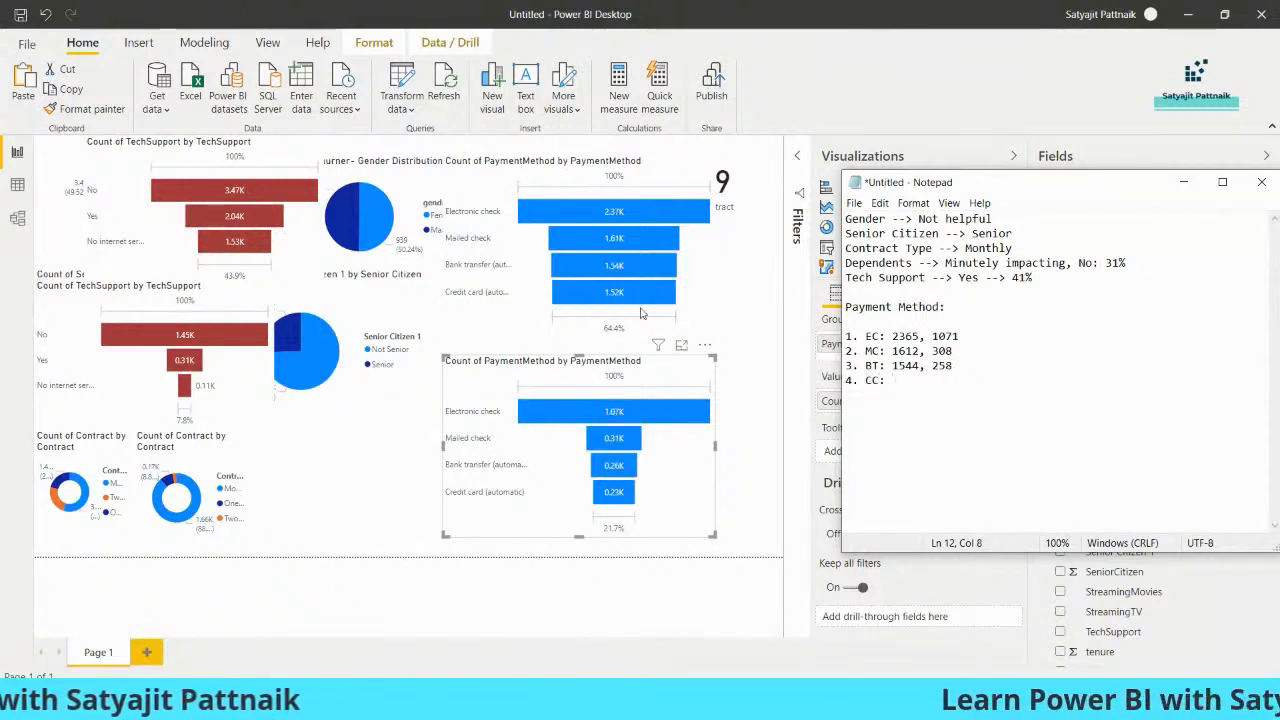
pyautogui.moveTo(626, 298)
pyautogui.write('152')
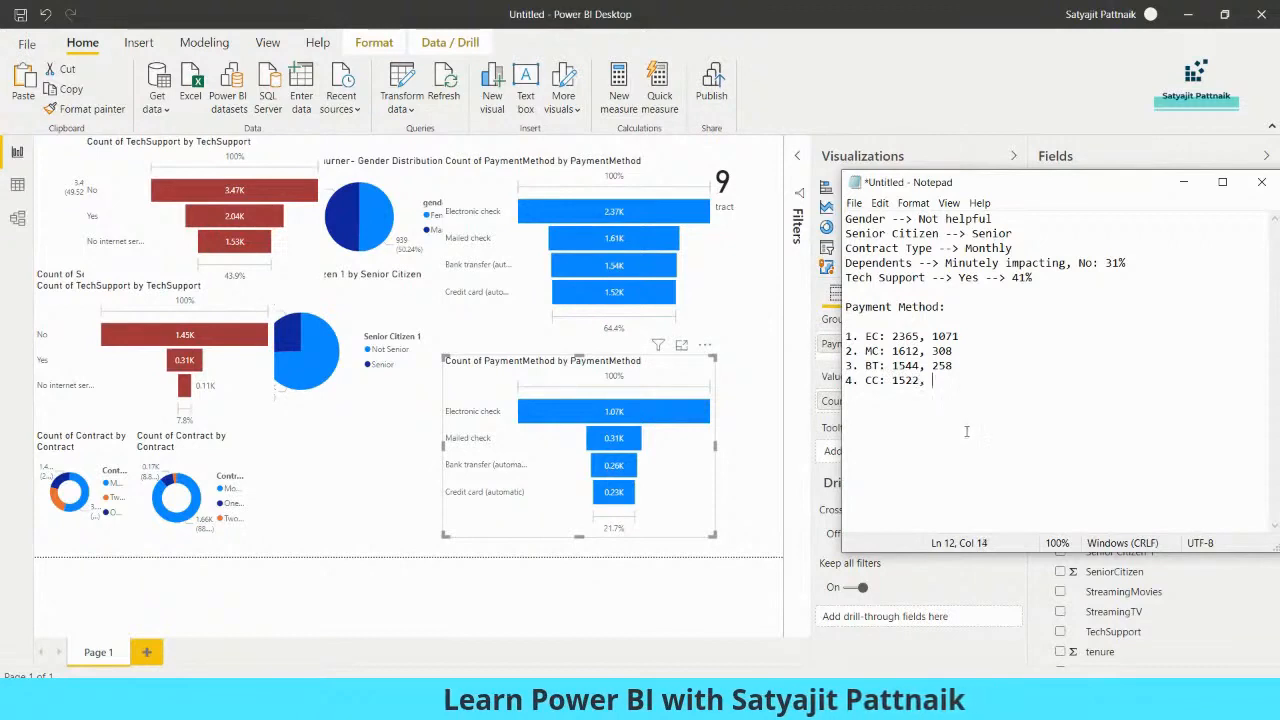
pyautogui.write('2,')
pyautogui.moveTo(614, 500)
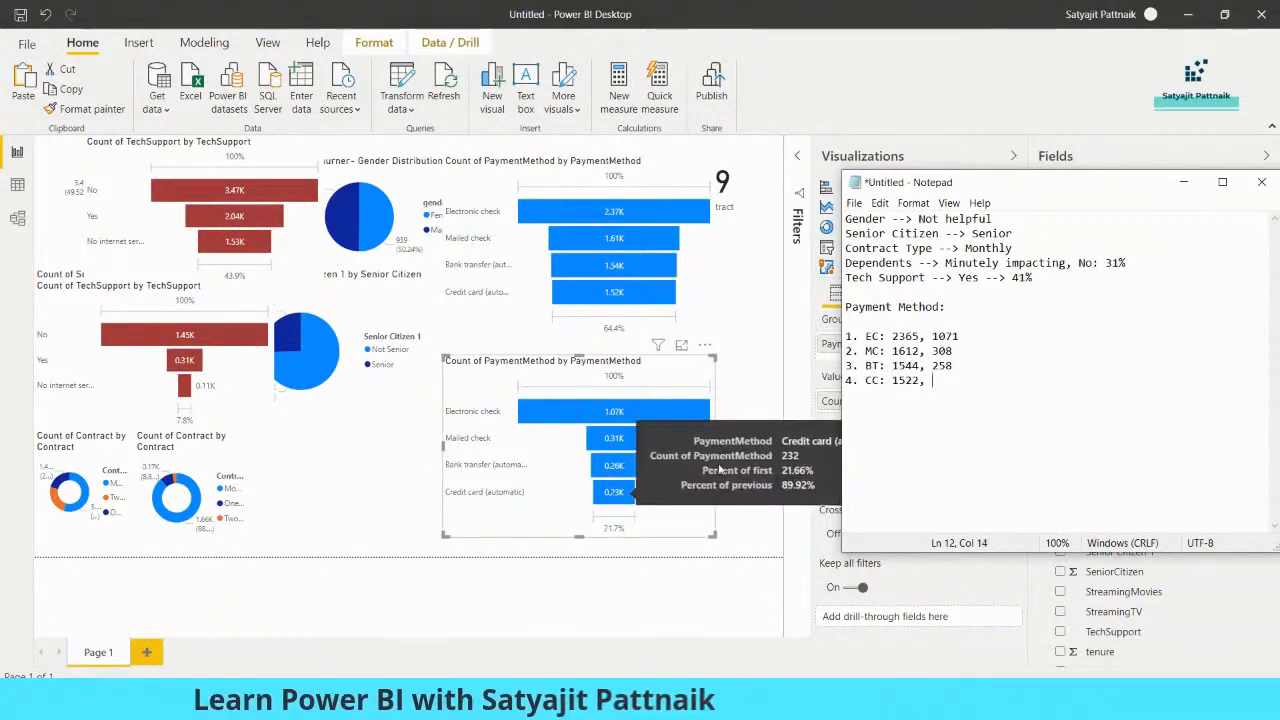
pyautogui.write('232')
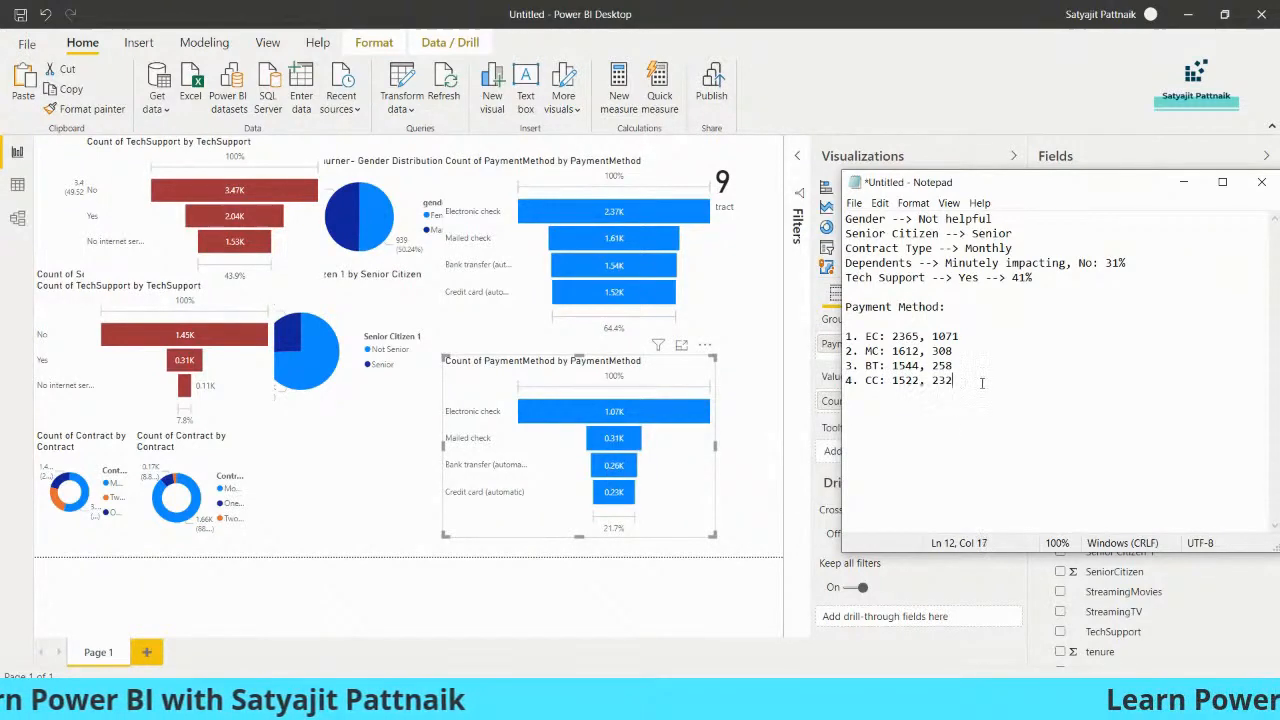
# Divide 1071 by 2365 in Calculator, append "--> 45%" to the EC line in Notepad, and close Calculator
pyautogui.hotkey('alt', 'Tab')
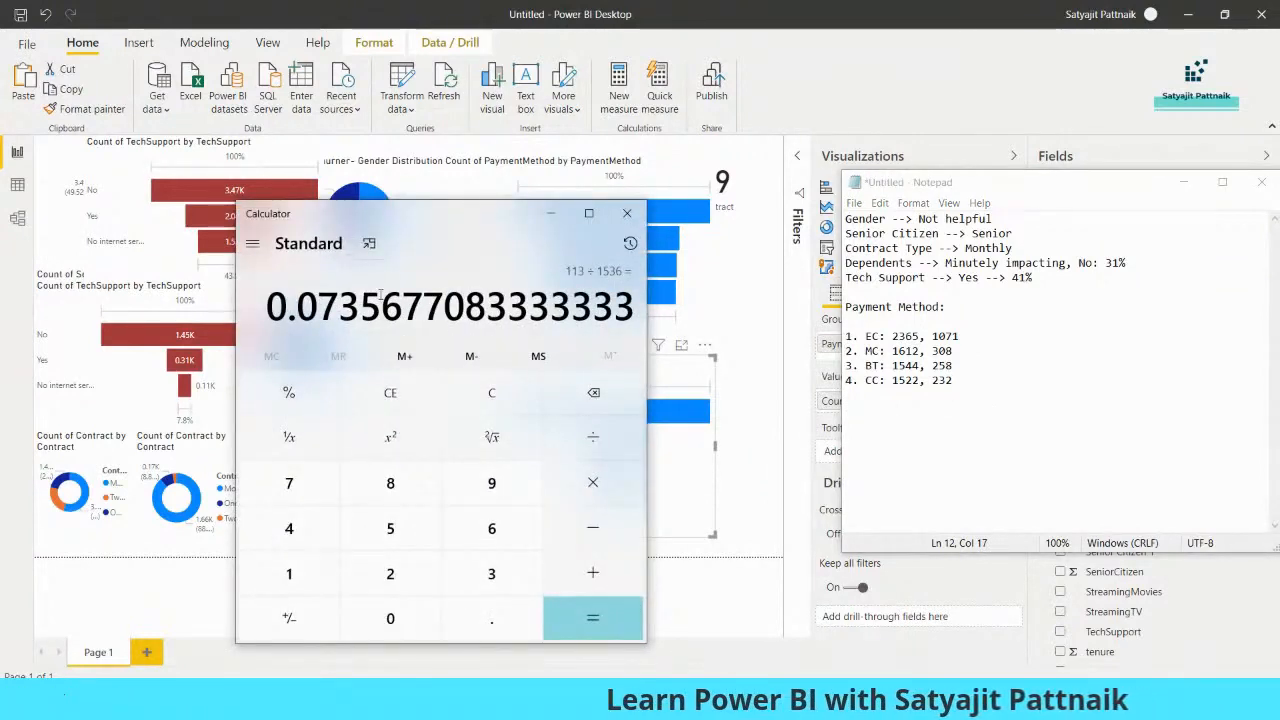
pyautogui.write('1017')
pyautogui.press('BackSpace')
pyautogui.press('BackSpace')
pyautogui.write('71/')
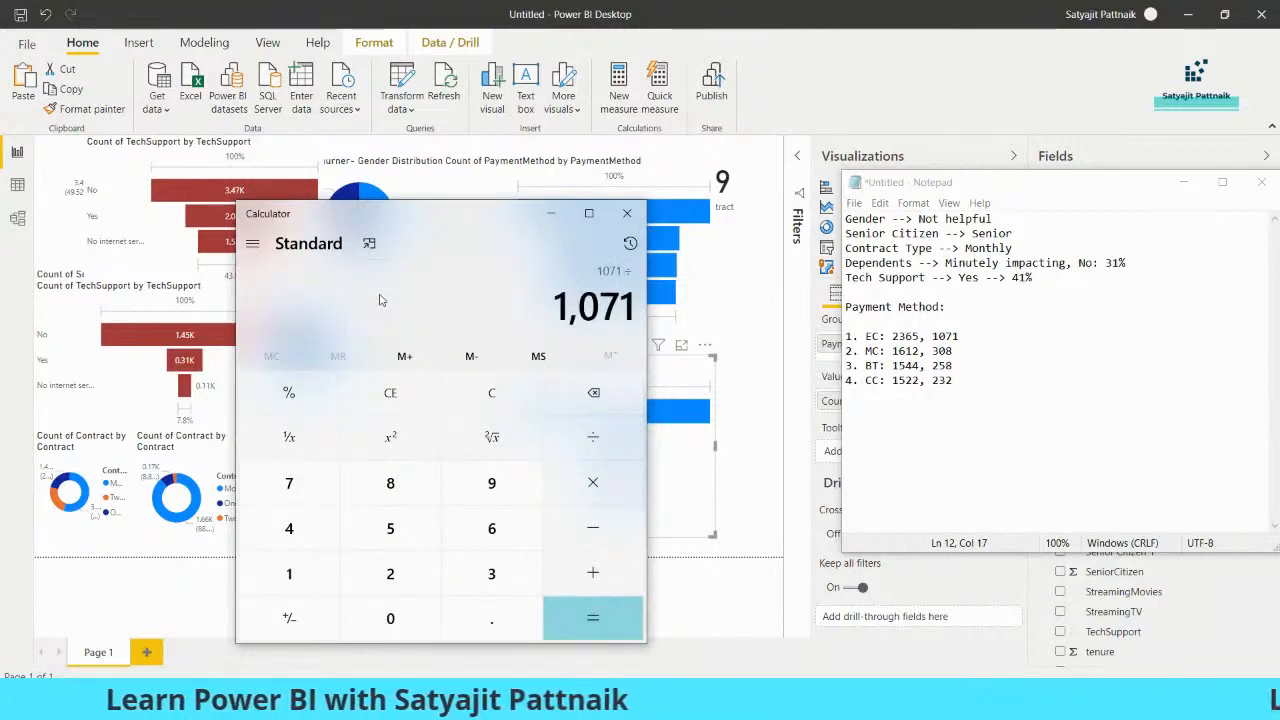
pyautogui.write('2365')
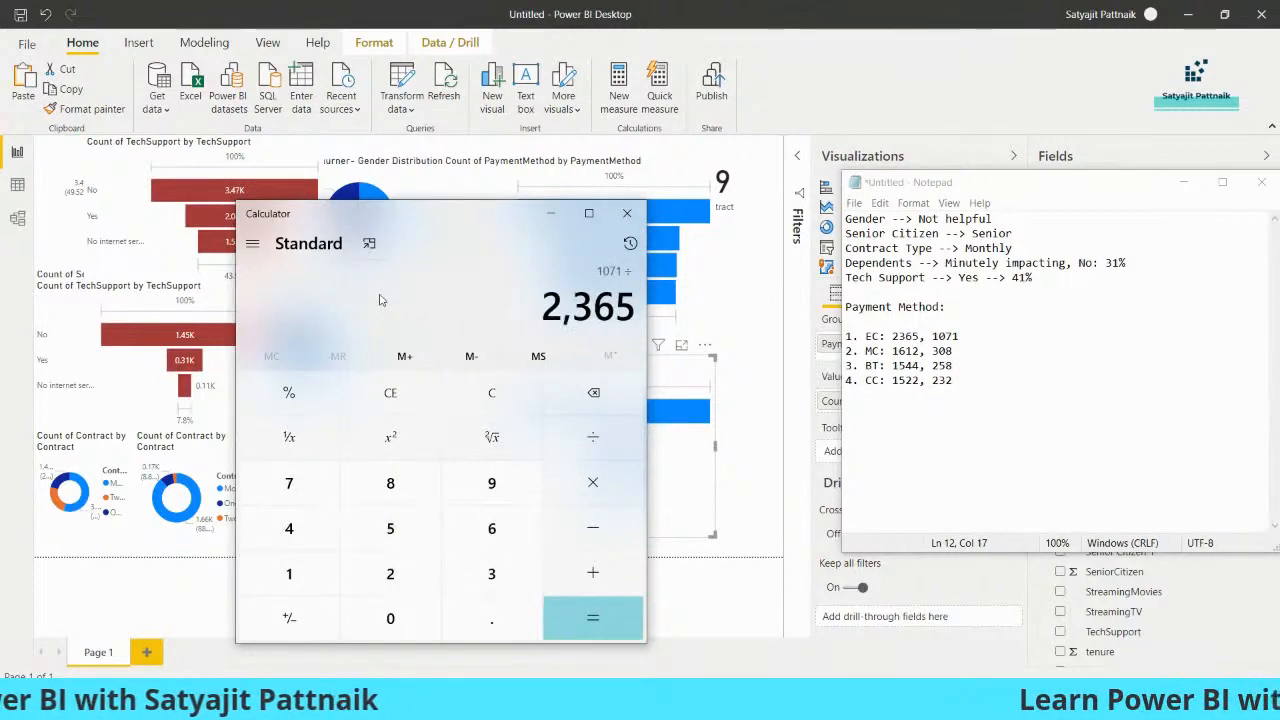
pyautogui.press('Return')
pyautogui.click(975, 340)
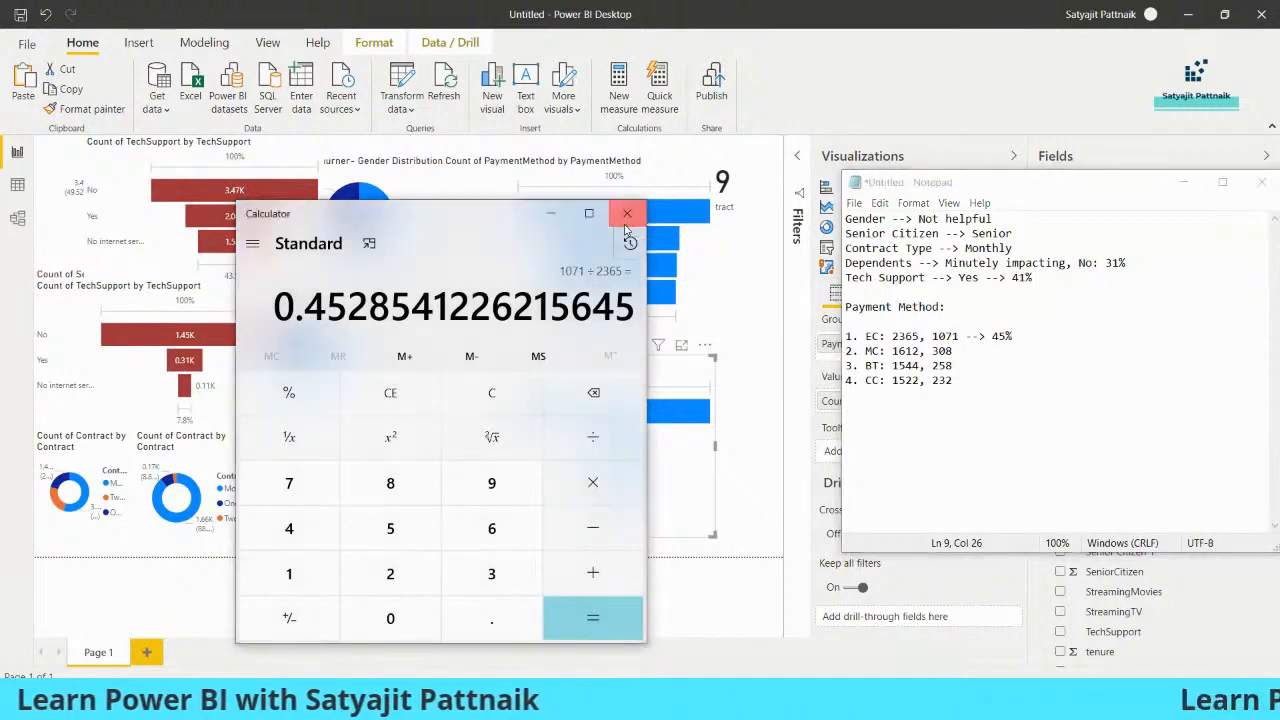
pyautogui.click(626, 220)
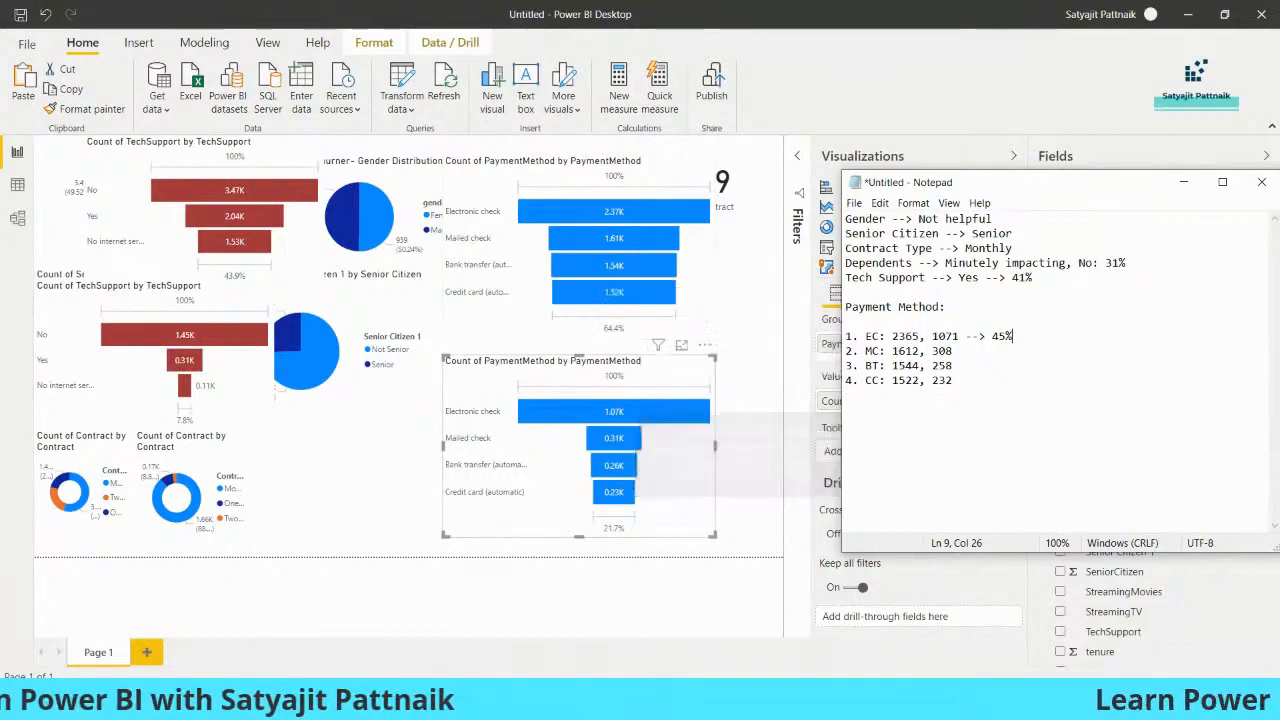
# Divide 308 by 1612 in a reopened Calculator, close it, and append "--> 19%" to the MC line
pyautogui.press('super+r')
pyautogui.write('calc')
pyautogui.press('Return')
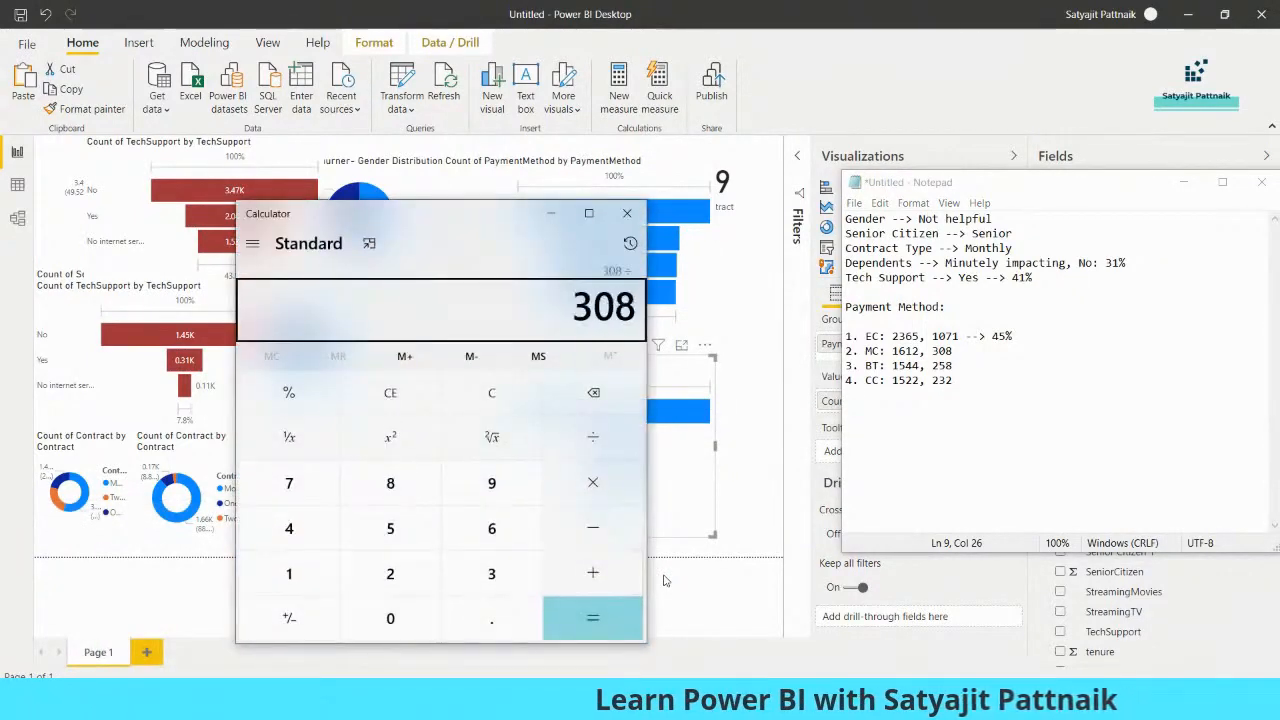
pyautogui.write('1612')
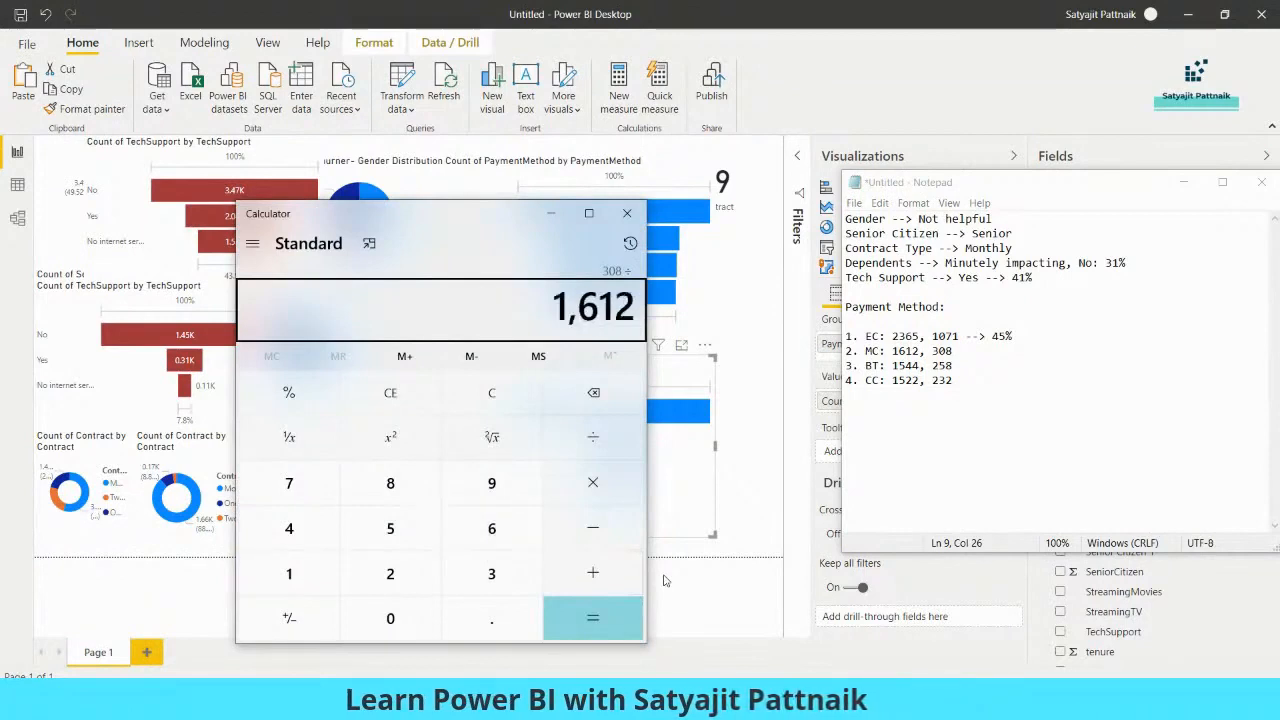
pyautogui.press('Return')
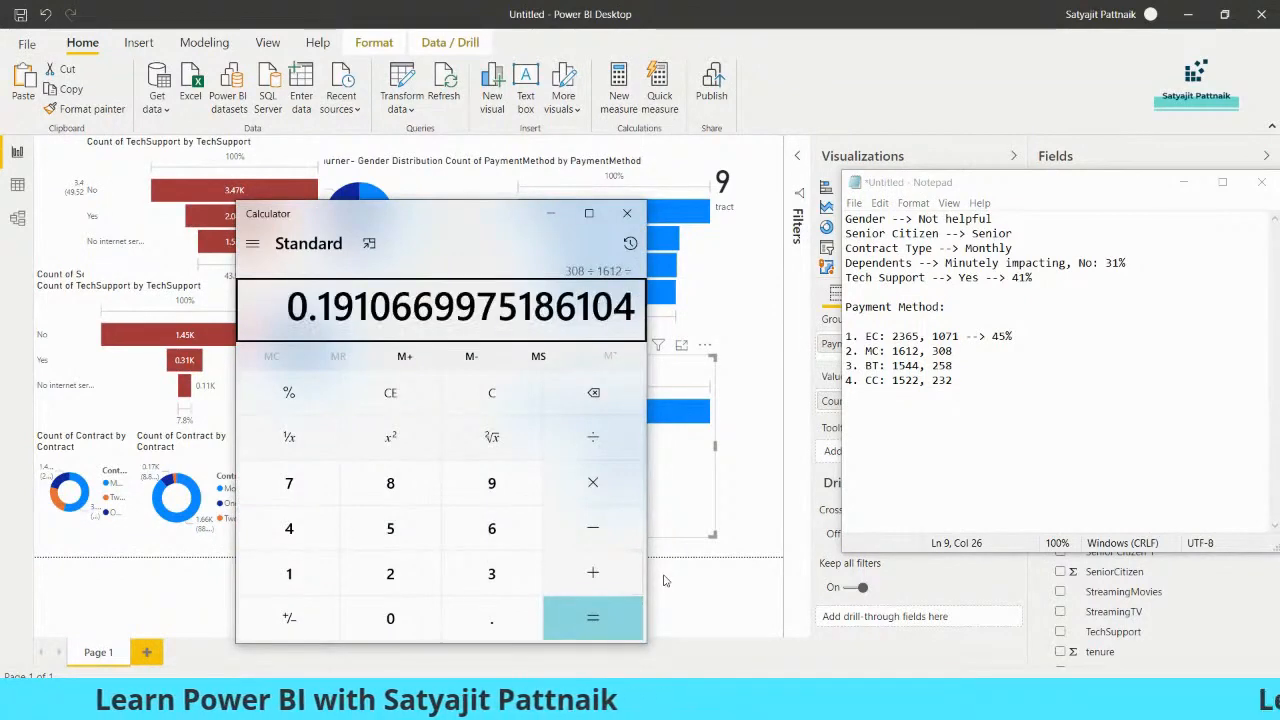
pyautogui.hotkey('alt', 'F4')
pyautogui.write('-->')
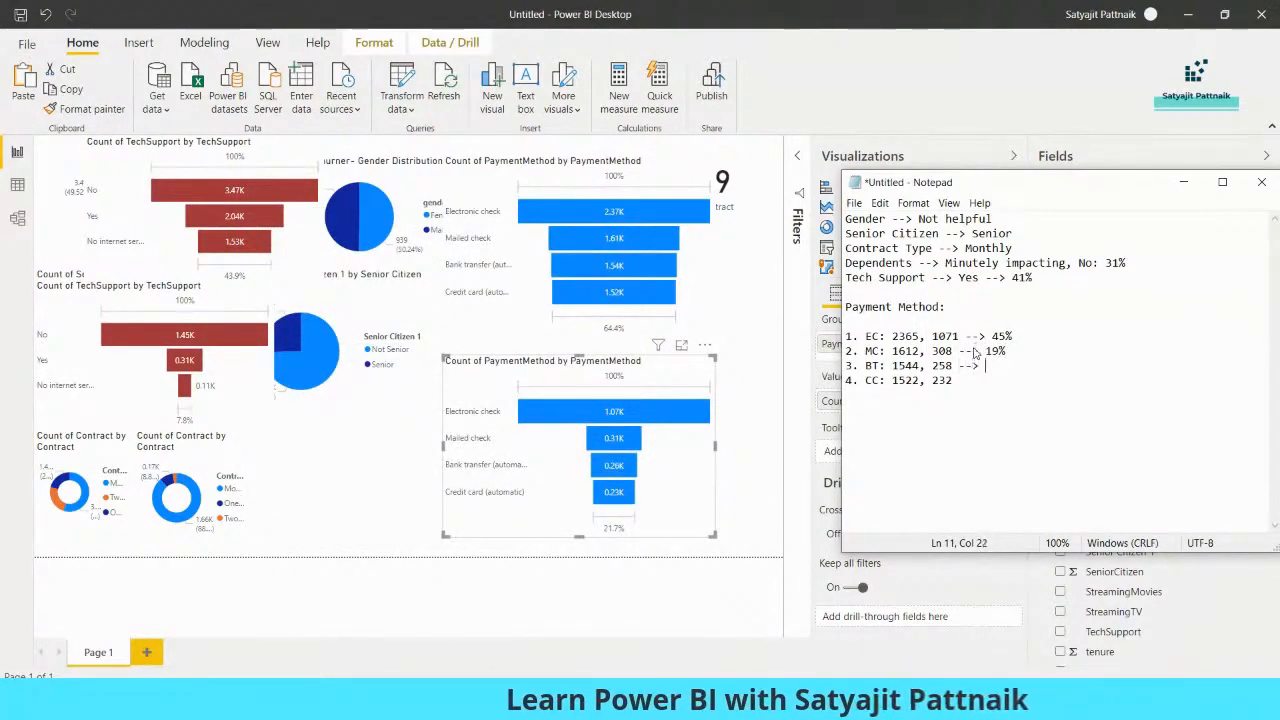
# Append "--> 16%" to the BT line and "--> 14%" to the CC line
pyautogui.press('Down')
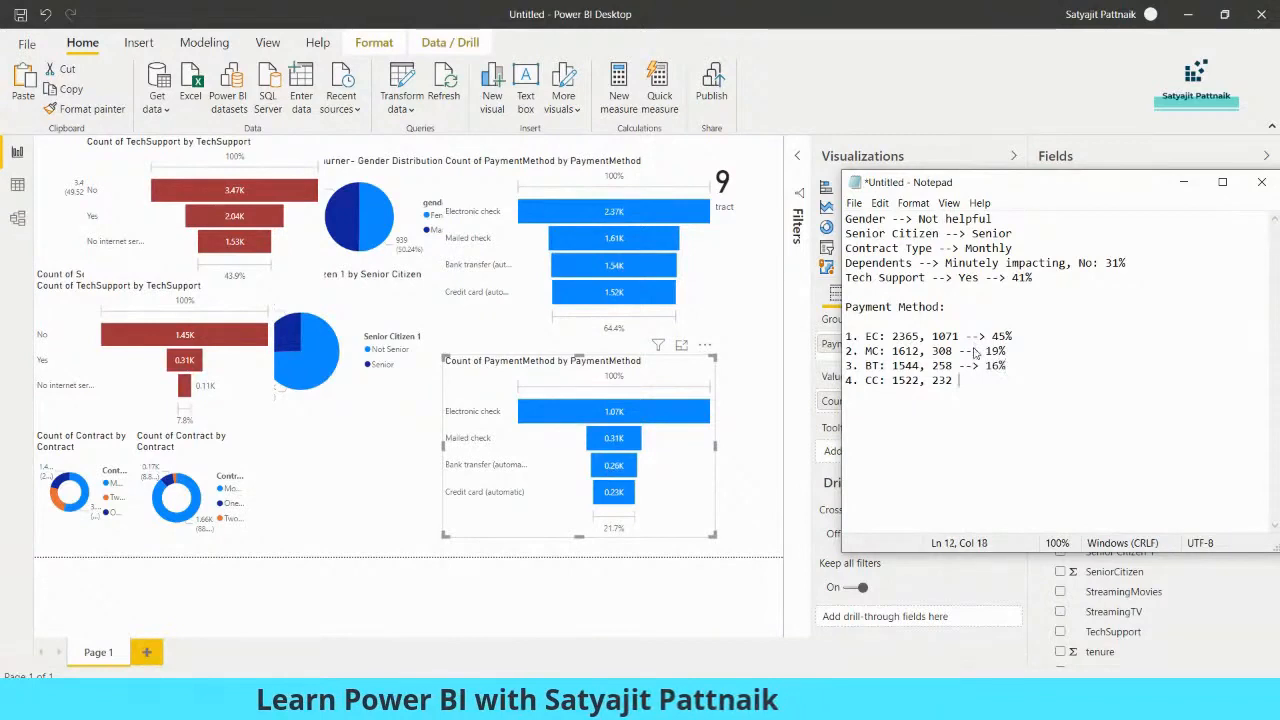
pyautogui.write('--> 12')
pyautogui.press('BackSpace')
pyautogui.write('4')
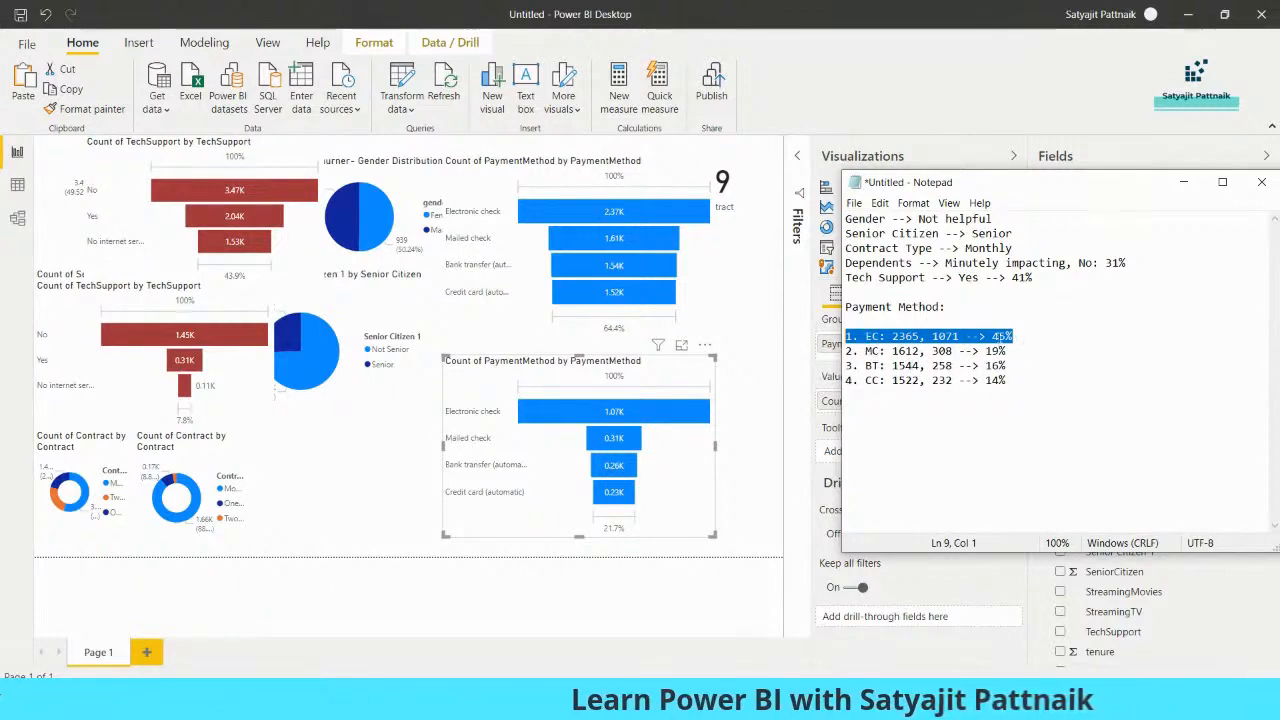
# Add the line "Payment Method --> Electronic Check, 45%" below the Tech Support finding in Notepad
pyautogui.click(861, 289)
pyautogui.write('Payment Method ')
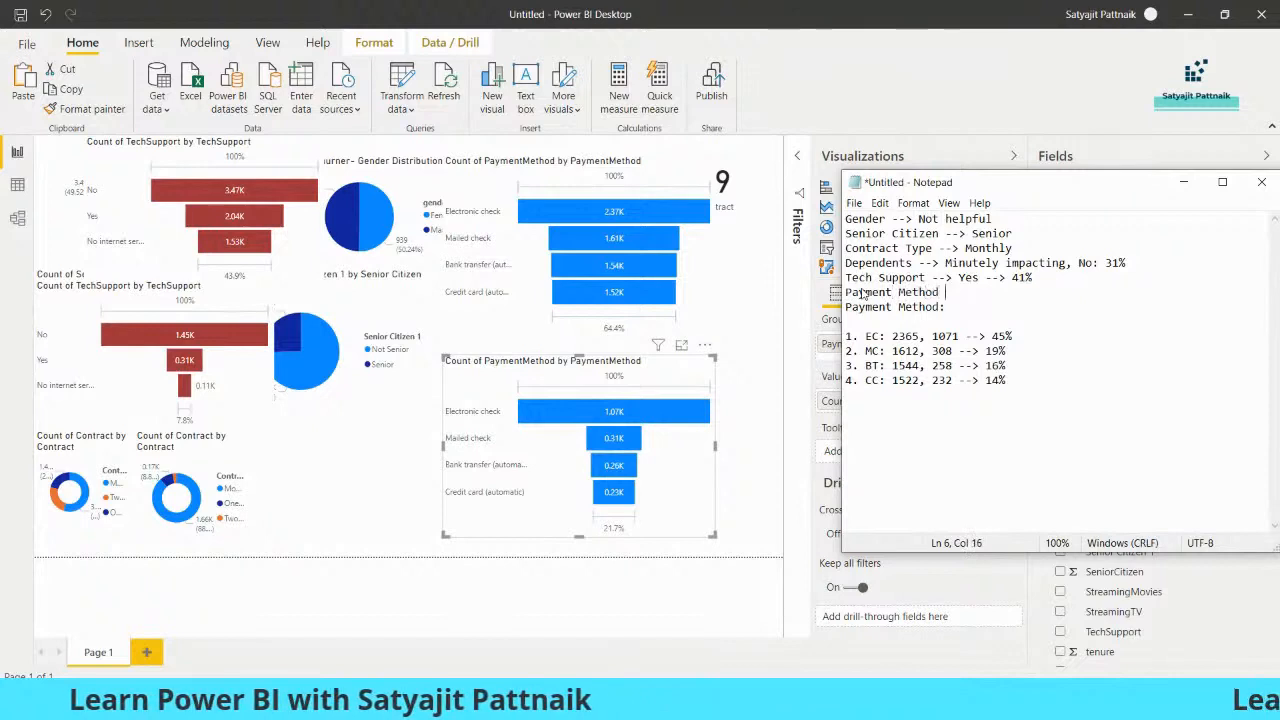
pyautogui.write('--> Electro')
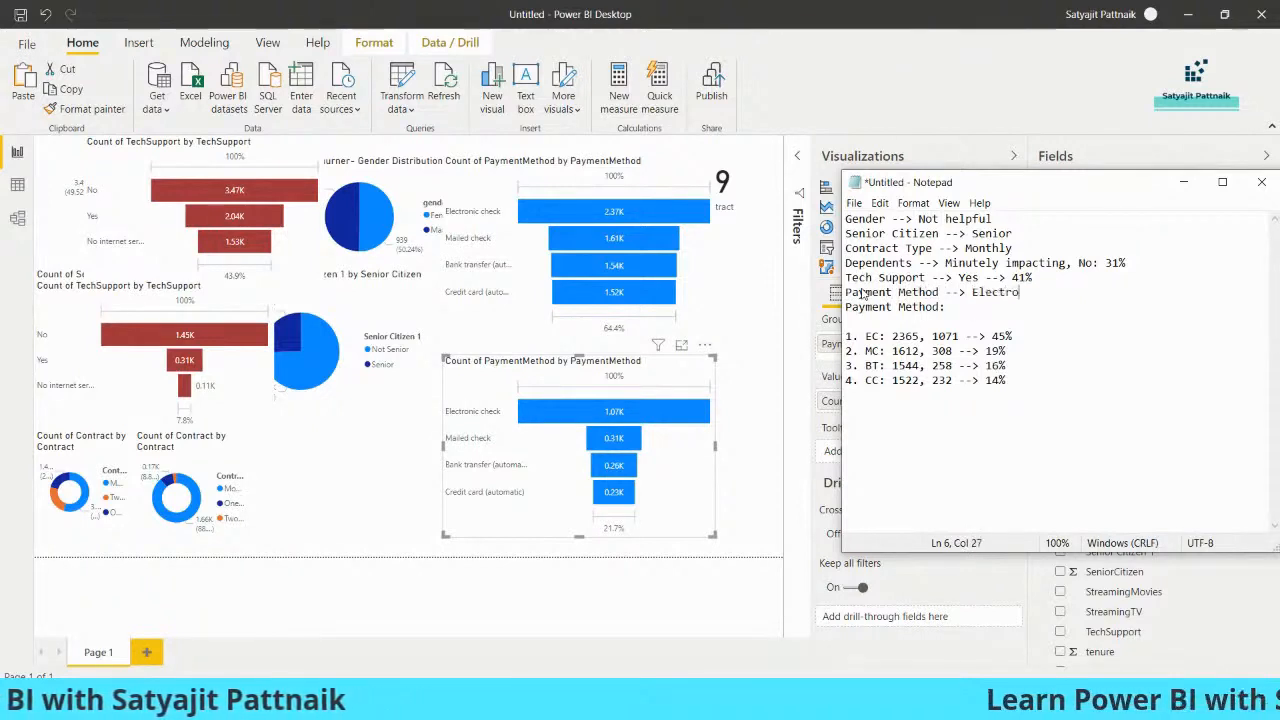
pyautogui.write('nic Check, 45%')
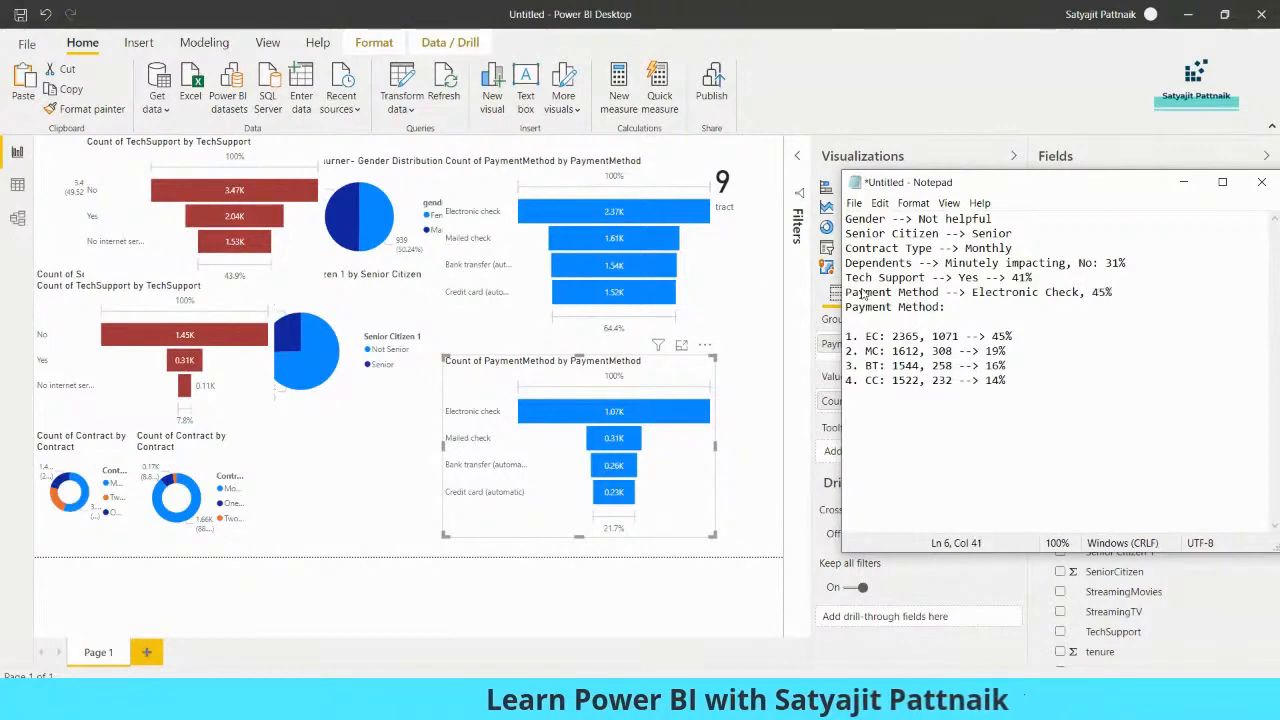
# Delete the Payment Method heading and its four numbered count lines from Notepad, and move the window clear of the Fields list
pyautogui.press('Right')
pyautogui.hotkey('shift', 'Down')
pyautogui.hotkey('shift', 'Down')
pyautogui.hotkey('shift', 'Down')
pyautogui.hotkey('shift', 'Down')
pyautogui.hotkey('shift', 'Down')
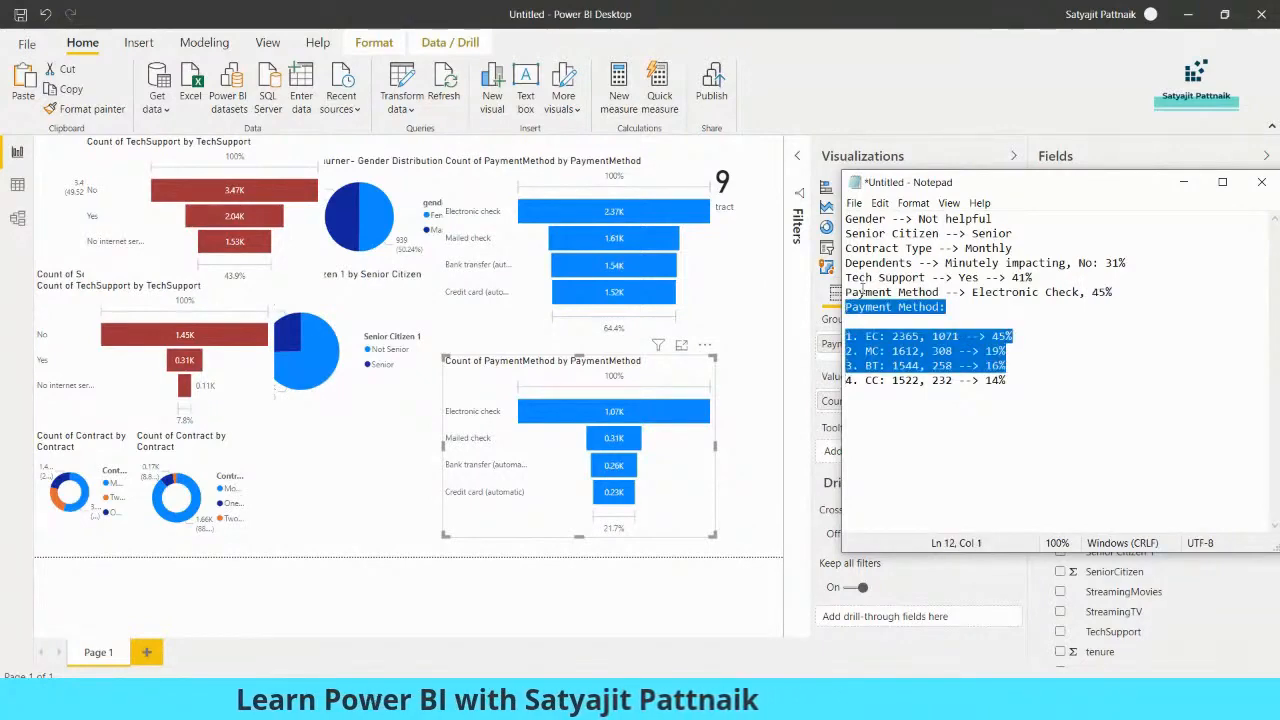
pyautogui.hotkey('ctrl', 'z')
pyautogui.moveTo(1070, 189); pyautogui.dragTo(285, 174)
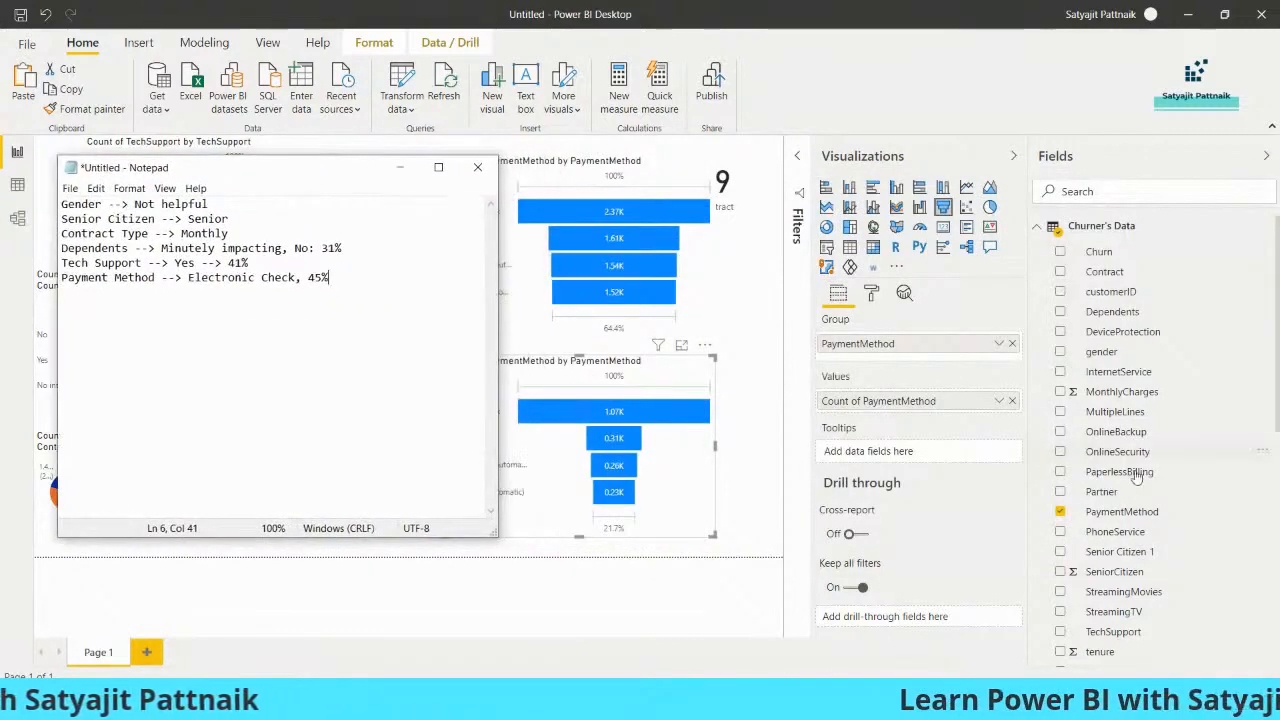
pyautogui.scroll(-3, 1140, 470)
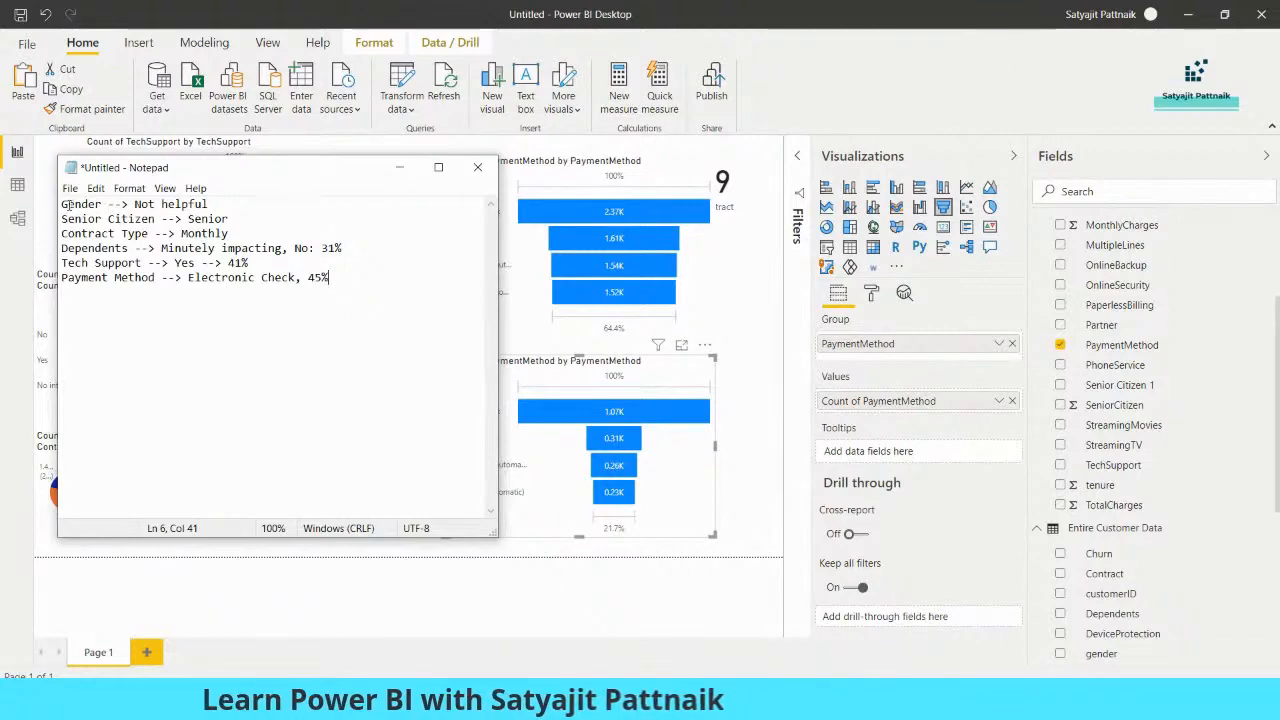
pyautogui.moveTo(196, 171); pyautogui.dragTo(845, 205)
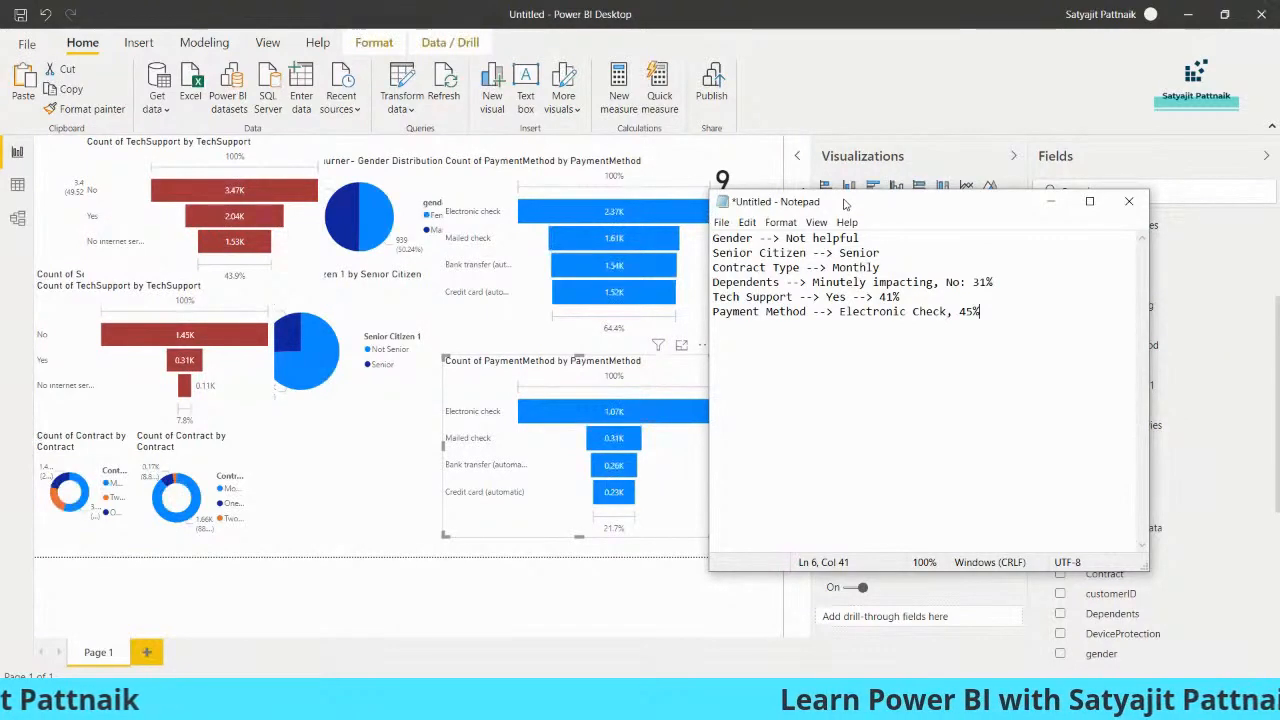
pyautogui.moveTo(845, 204); pyautogui.dragTo(300, 228)
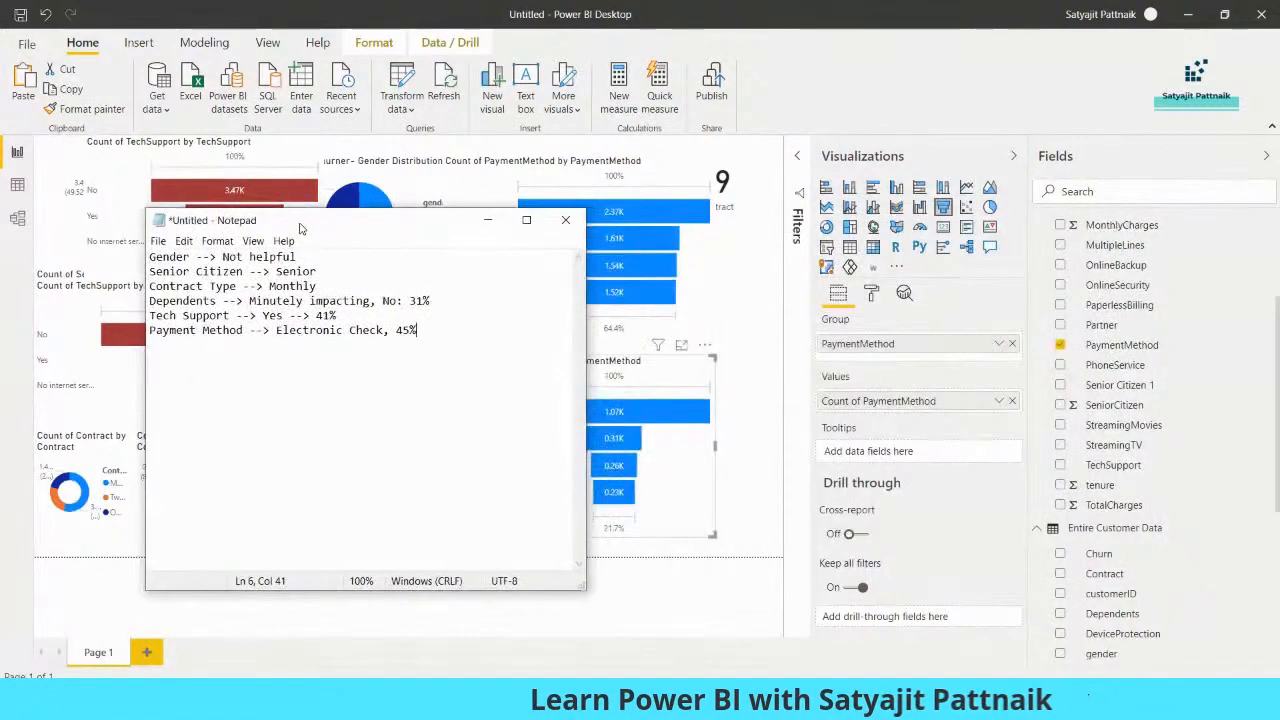
# Return to the report and move the entire-customer PaymentMethod funnel over the upper TechSupport funnel, clear of the two count cards
pyautogui.click(745, 349)
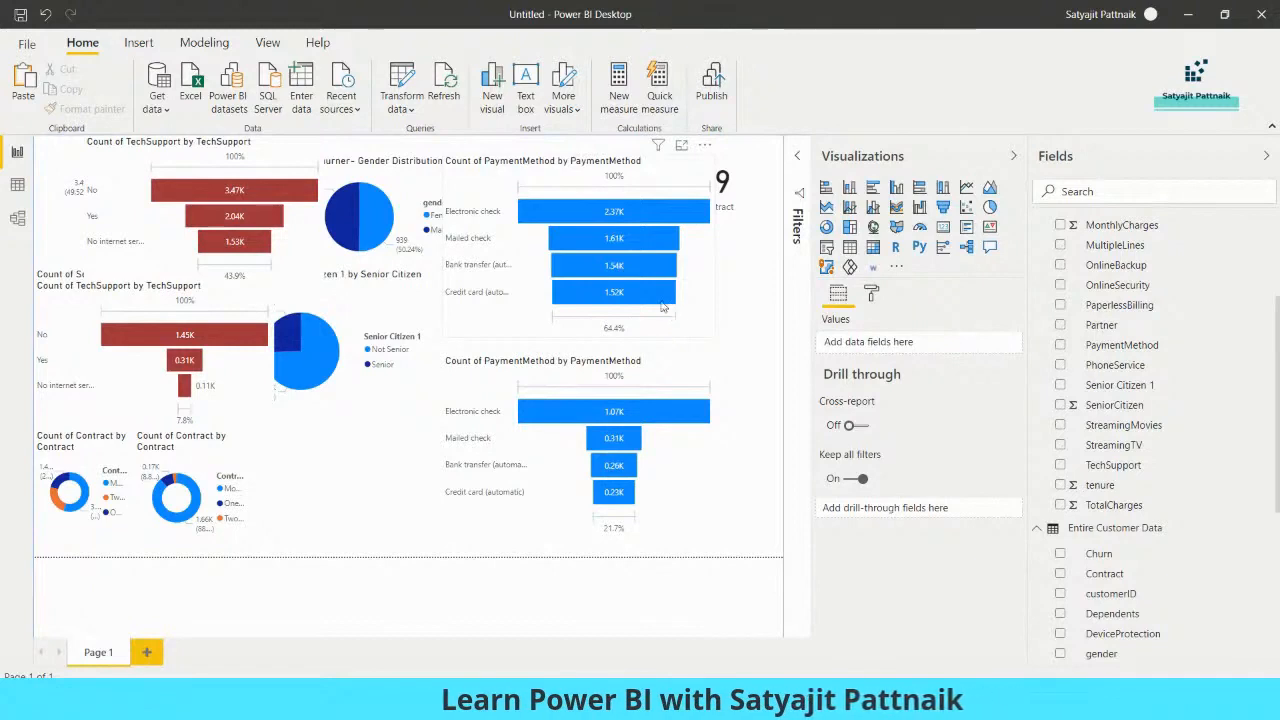
pyautogui.moveTo(712, 297); pyautogui.dragTo(605, 291)
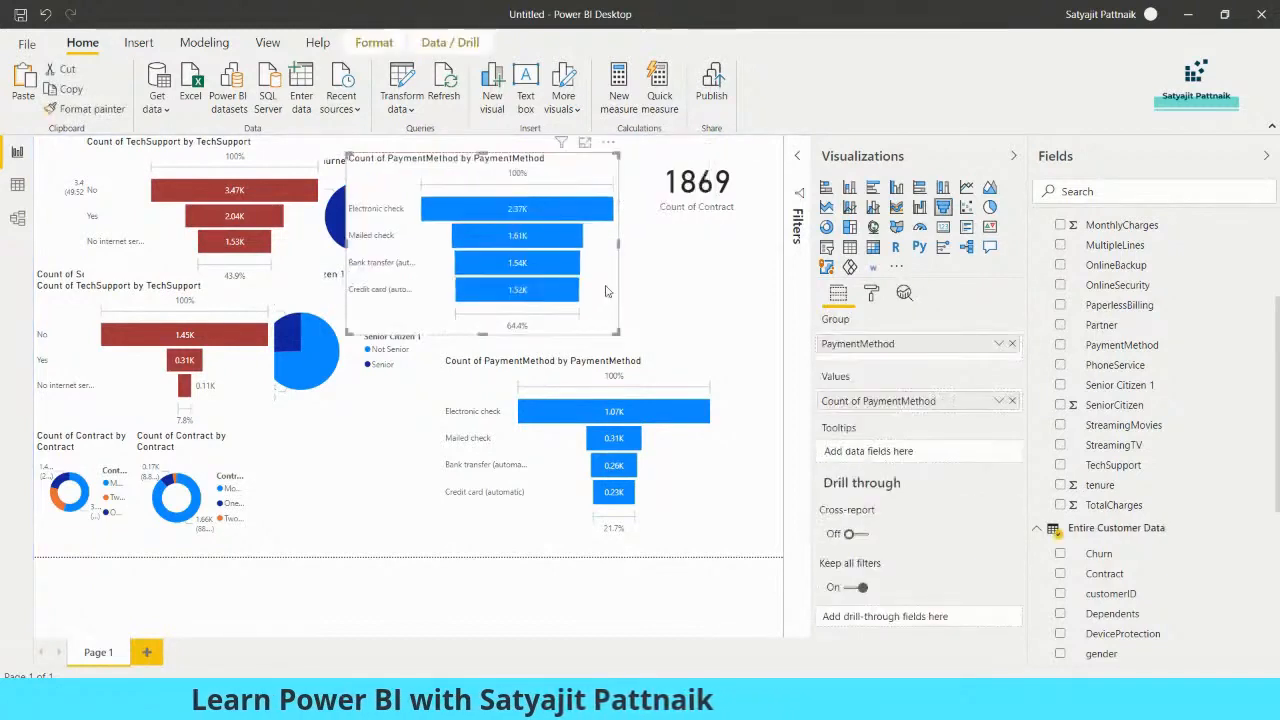
pyautogui.moveTo(605, 291); pyautogui.dragTo(355, 285)
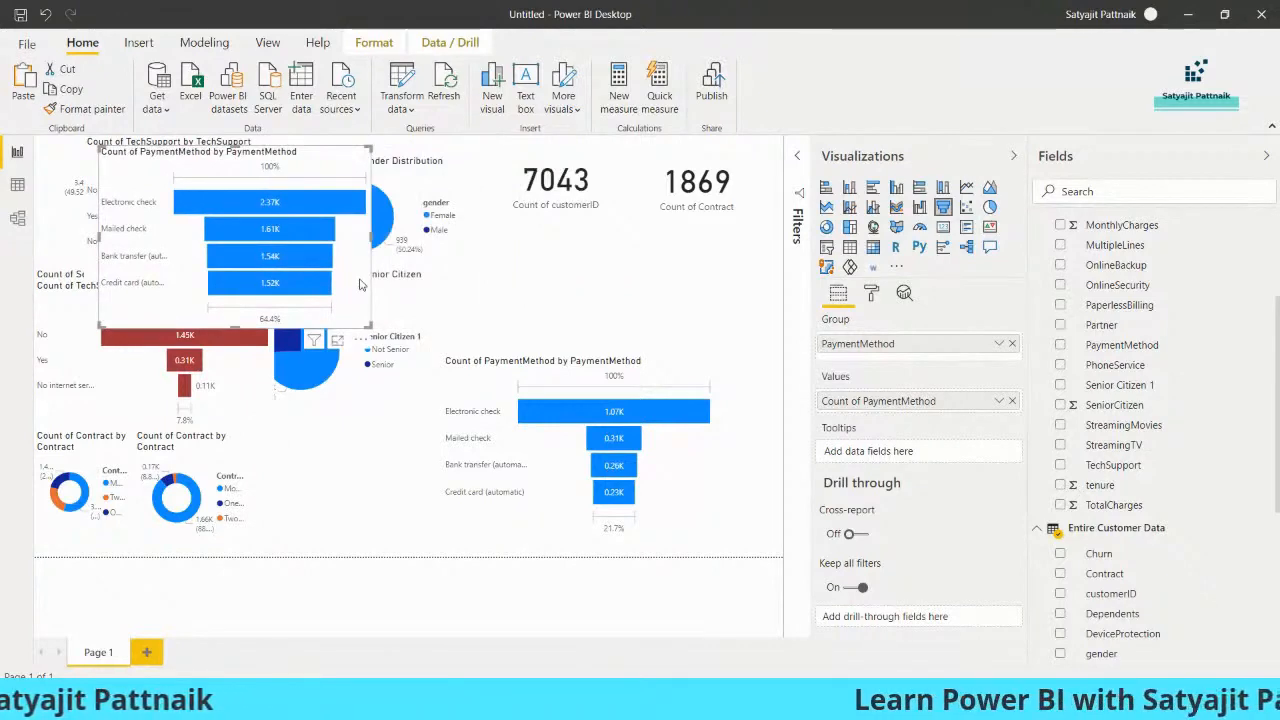
# Paste a copy of the entire-customer PaymentMethod funnel, then delete the copy and the churner PaymentMethod funnel
pyautogui.hotkey('ctrl', 'c')
pyautogui.hotkey('ctrl', 'v')
pyautogui.moveTo(323, 307); pyautogui.dragTo(627, 287)
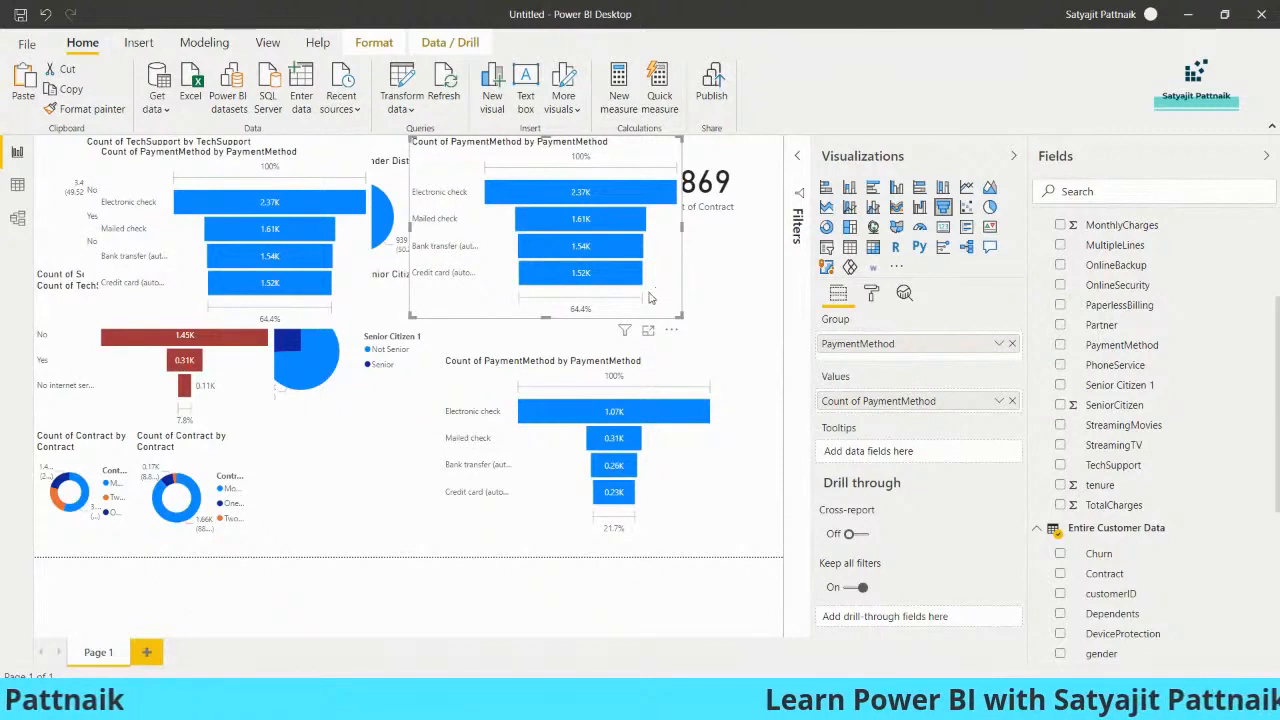
pyautogui.press('Delete')
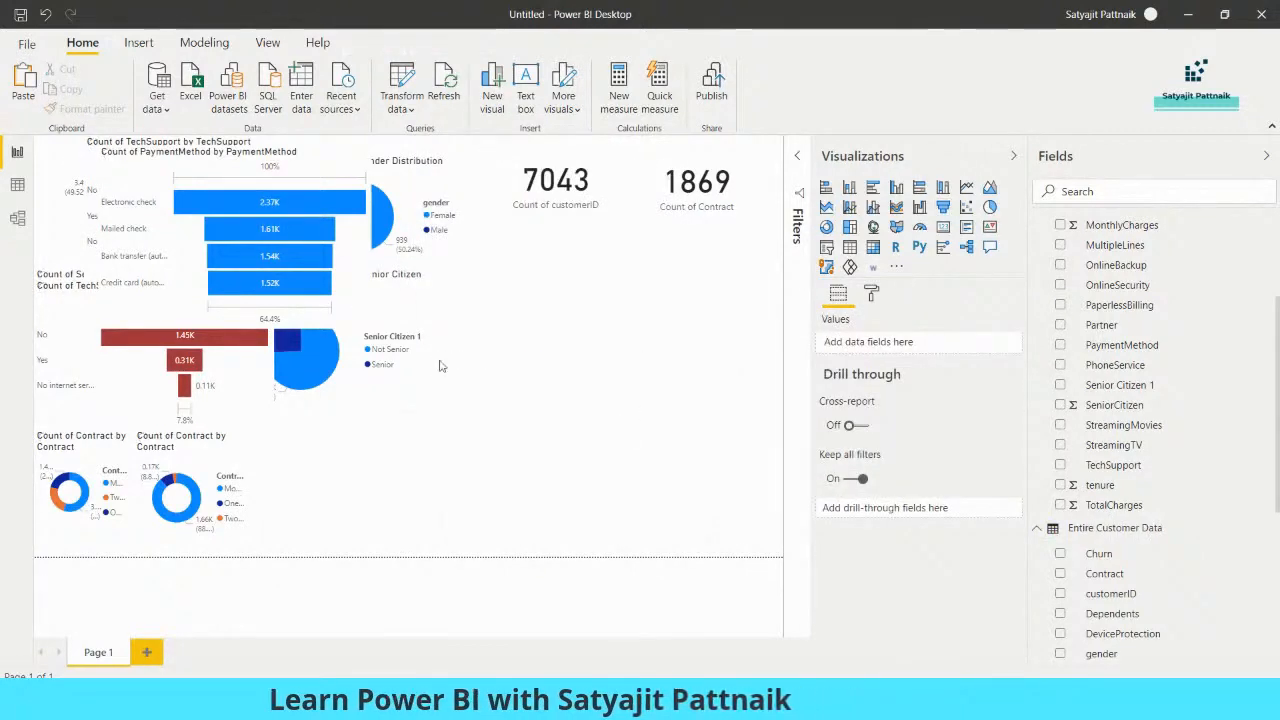
# Shift the remaining PaymentMethod funnel off the gender pie, and add an enlarged empty pie chart beneath the count cards
pyautogui.click(312, 260)
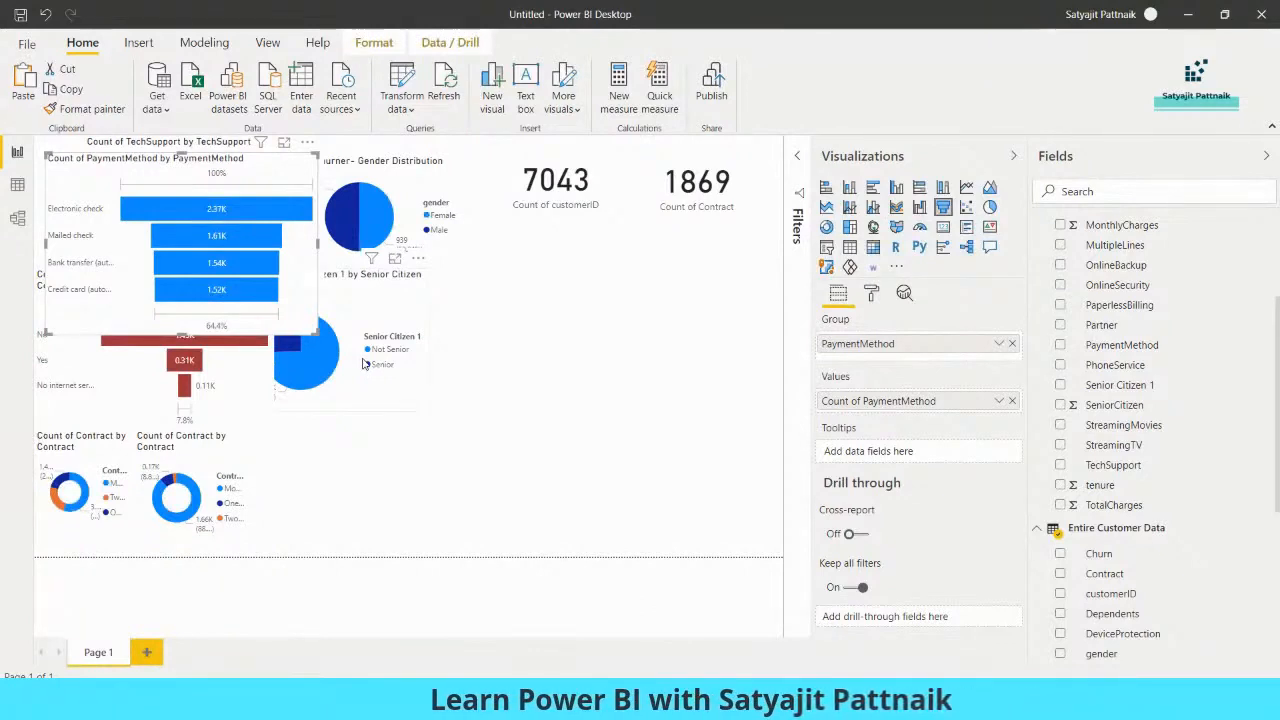
pyautogui.doubleClick(545, 302)
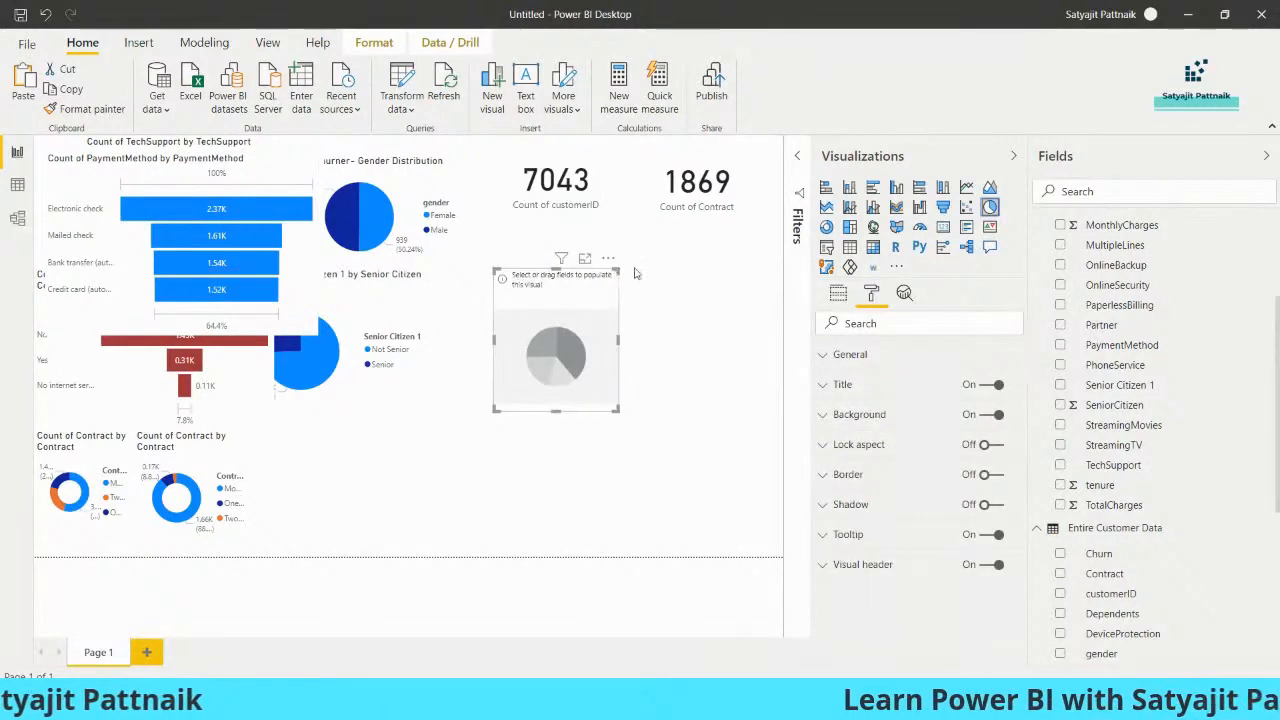
pyautogui.moveTo(618, 270); pyautogui.dragTo(723, 244)
pyautogui.moveTo(649, 314)
pyautogui.mouseDown()
pyautogui.moveTo(646, 337)
pyautogui.moveTo(640, 326)
pyautogui.mouseUp()
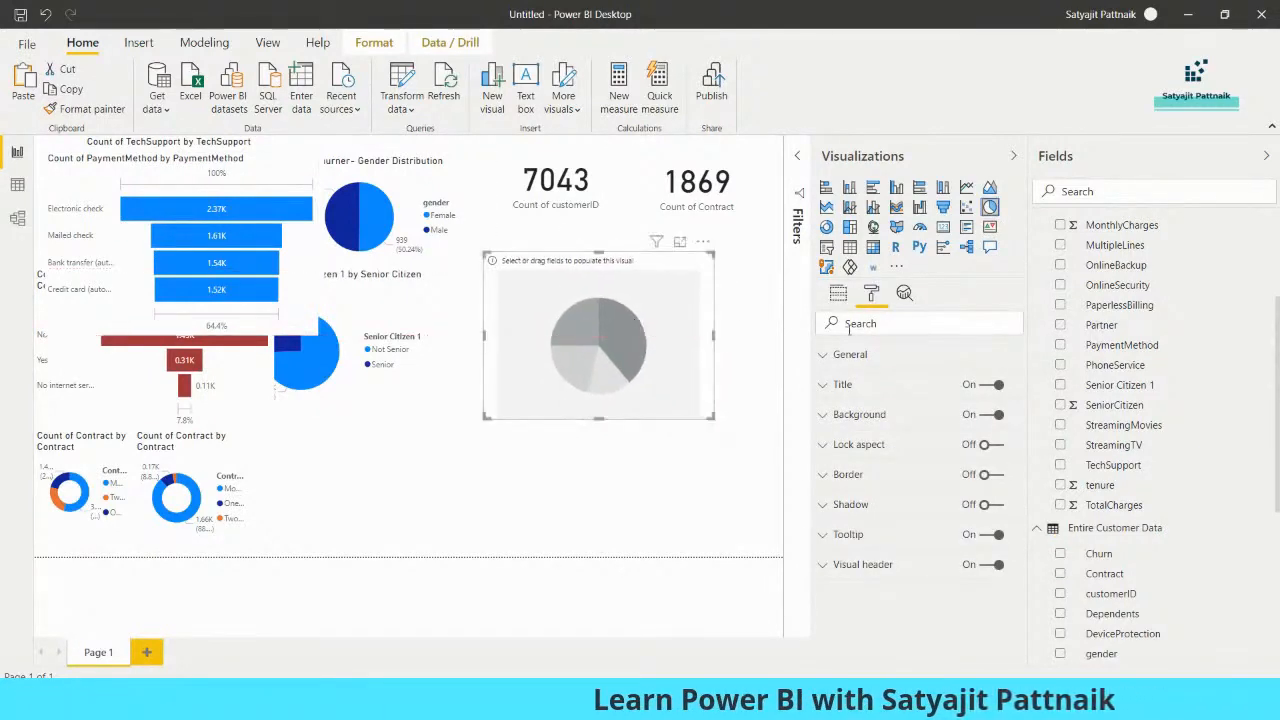
pyautogui.scroll(3, 1172, 330)
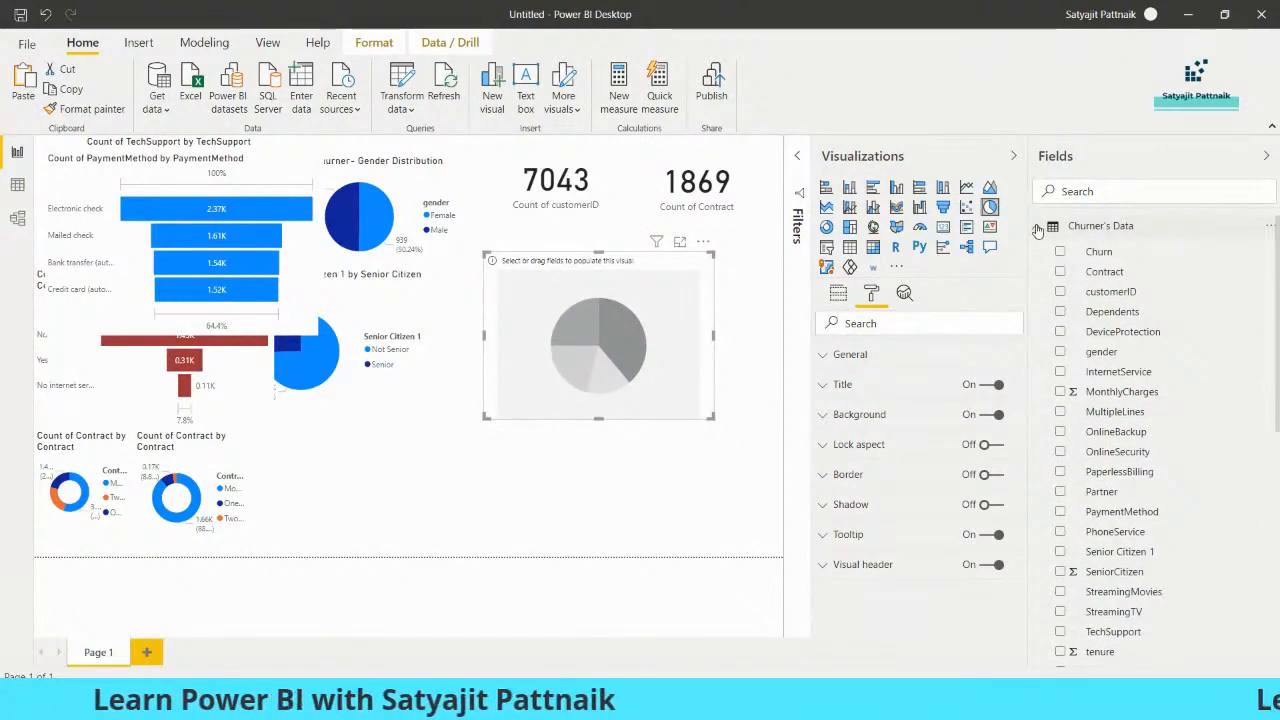
# Open the Power Query Editor and duplicate the Entire Customer Data query
pyautogui.click(416, 110)
pyautogui.click(430, 136)
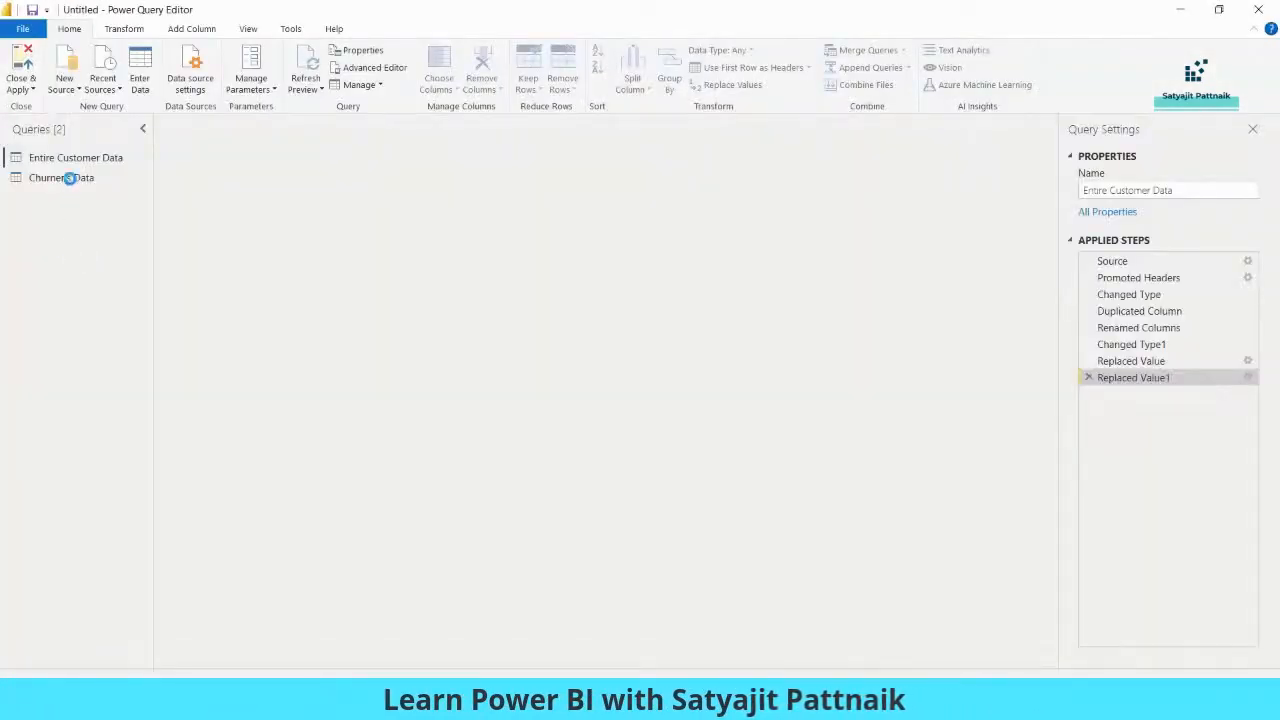
pyautogui.click(78, 162)
pyautogui.hotkey('ctrl', 'c')
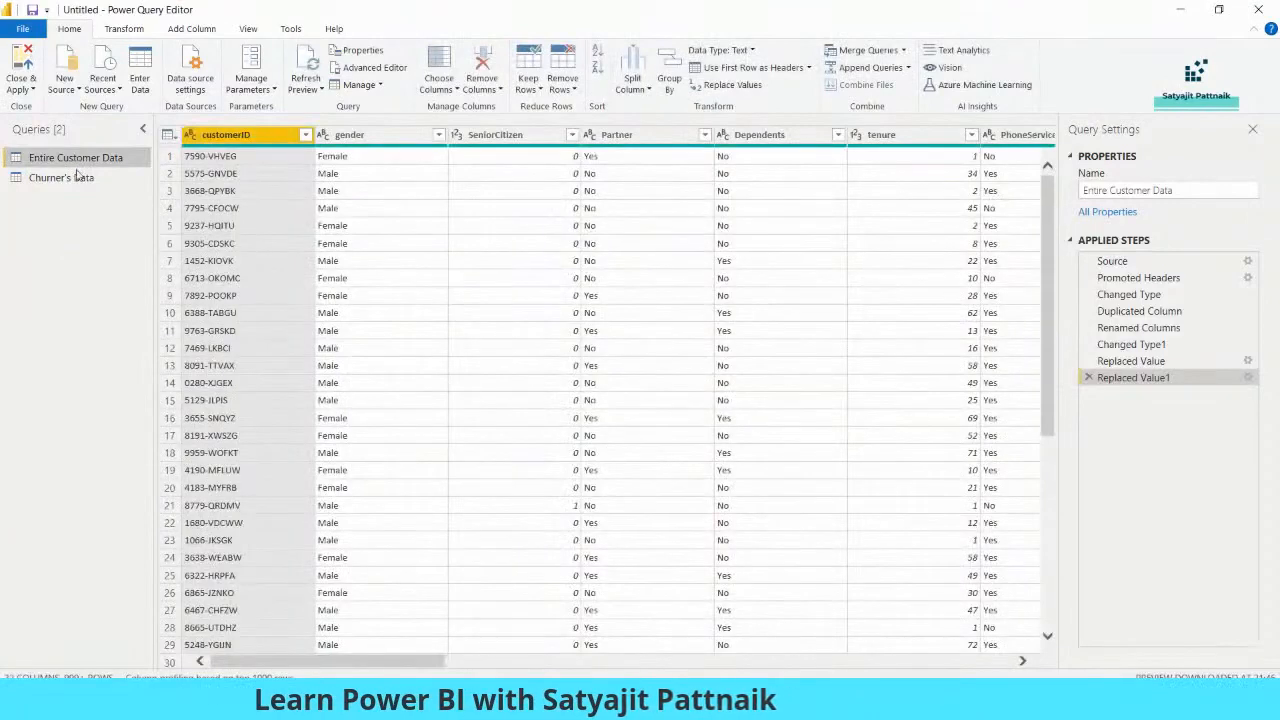
pyautogui.hotkey('ctrl', 'v')
# Rename the copied query as "GroupBY-Entire-Gender vs Senior Citizen" and set its Group By operation to Advanced
pyautogui.press('F2')
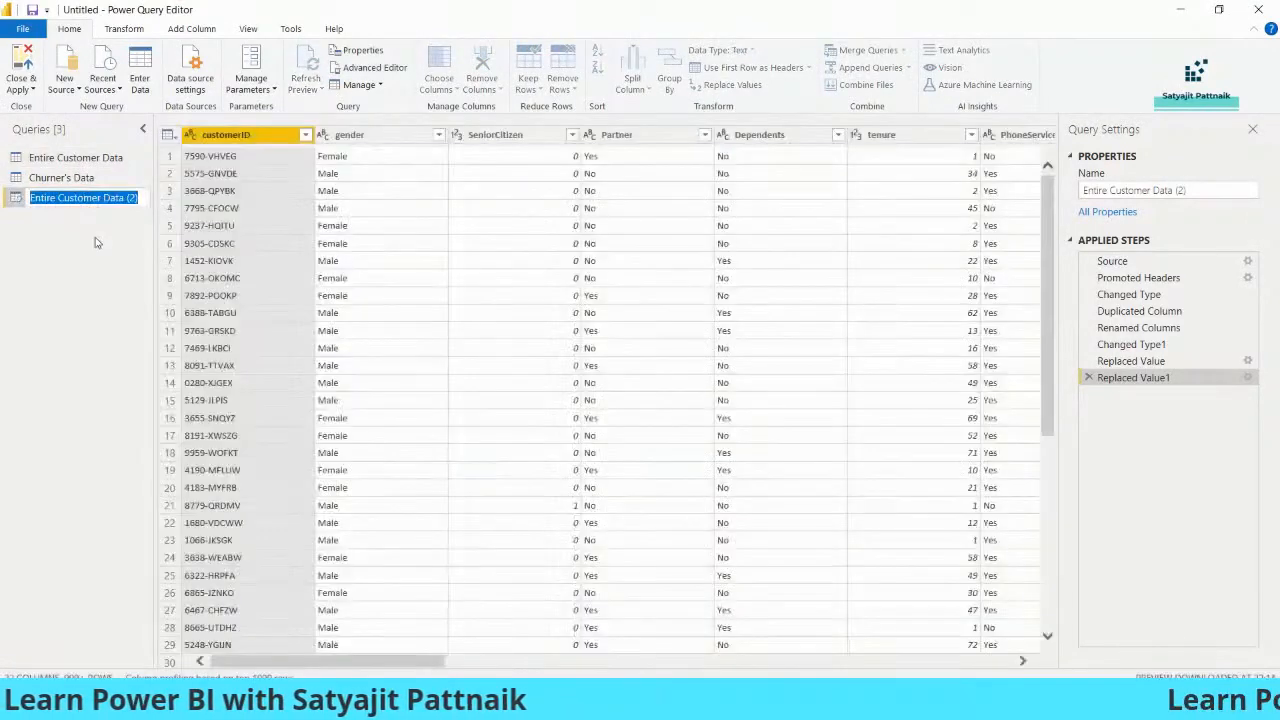
pyautogui.write('GroupBY-Entire-')
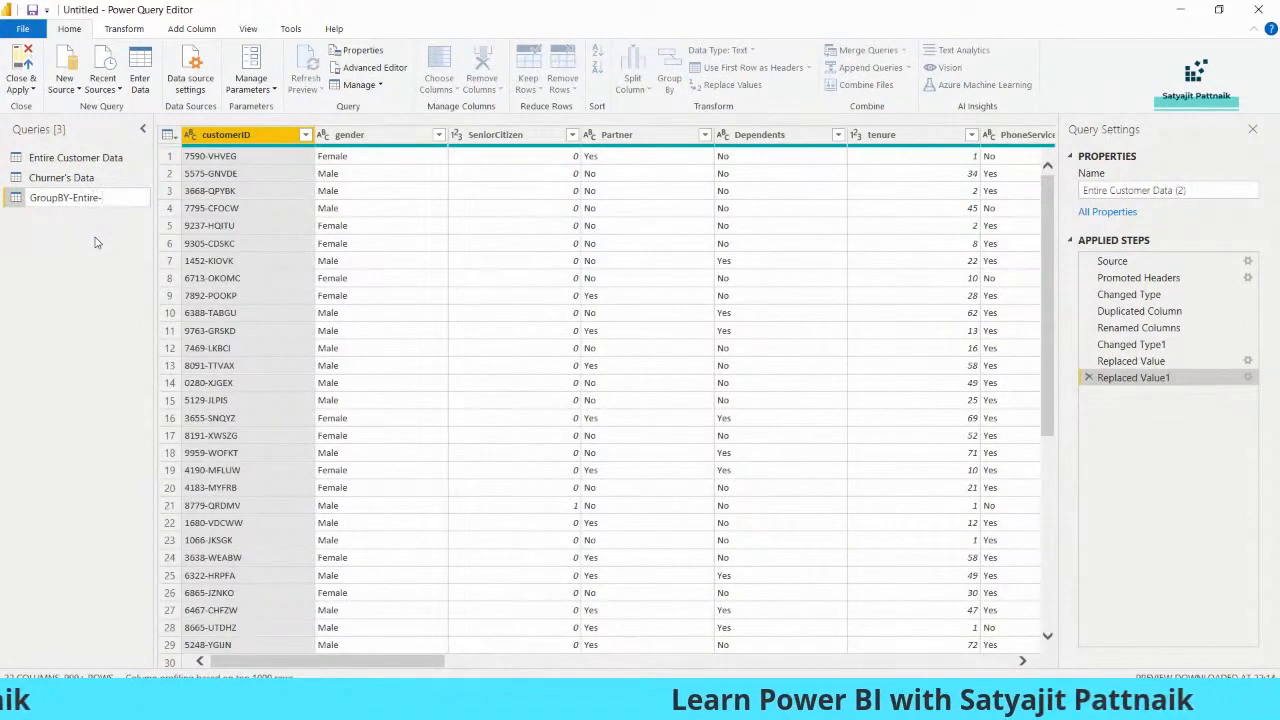
pyautogui.write('Gender vs Senior Citizen')
pyautogui.press('Return')
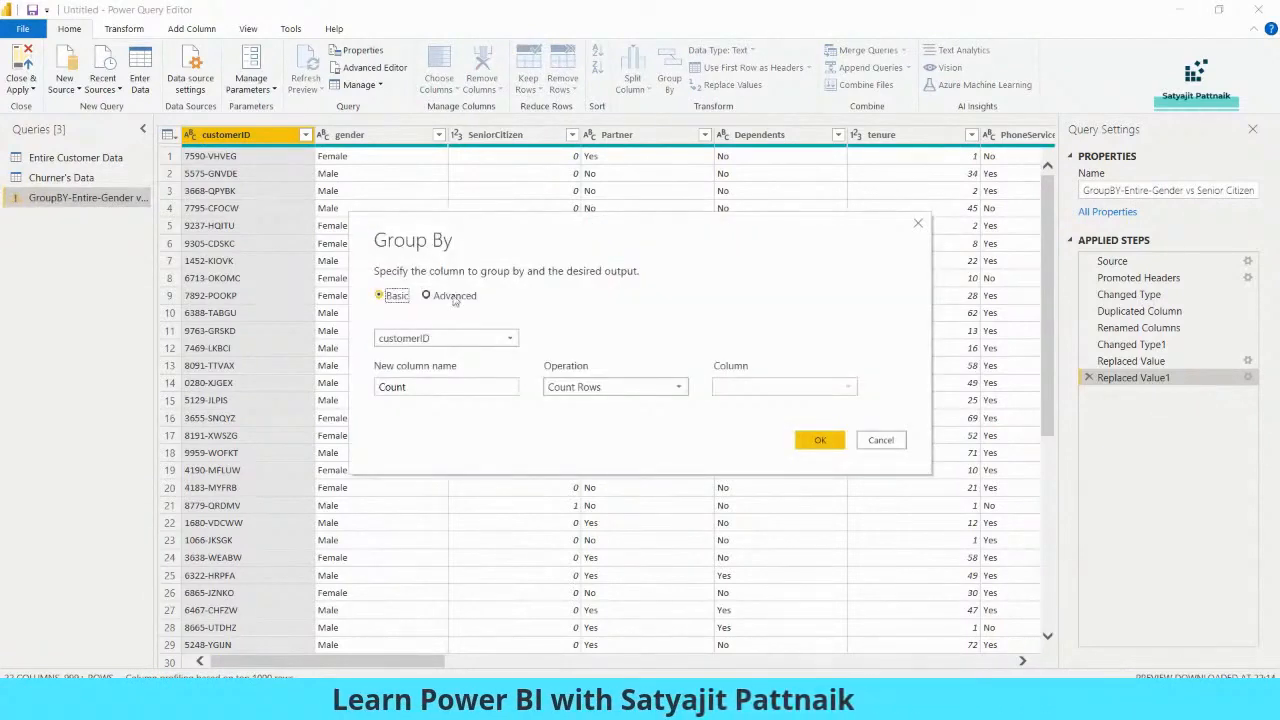
pyautogui.click(452, 297)
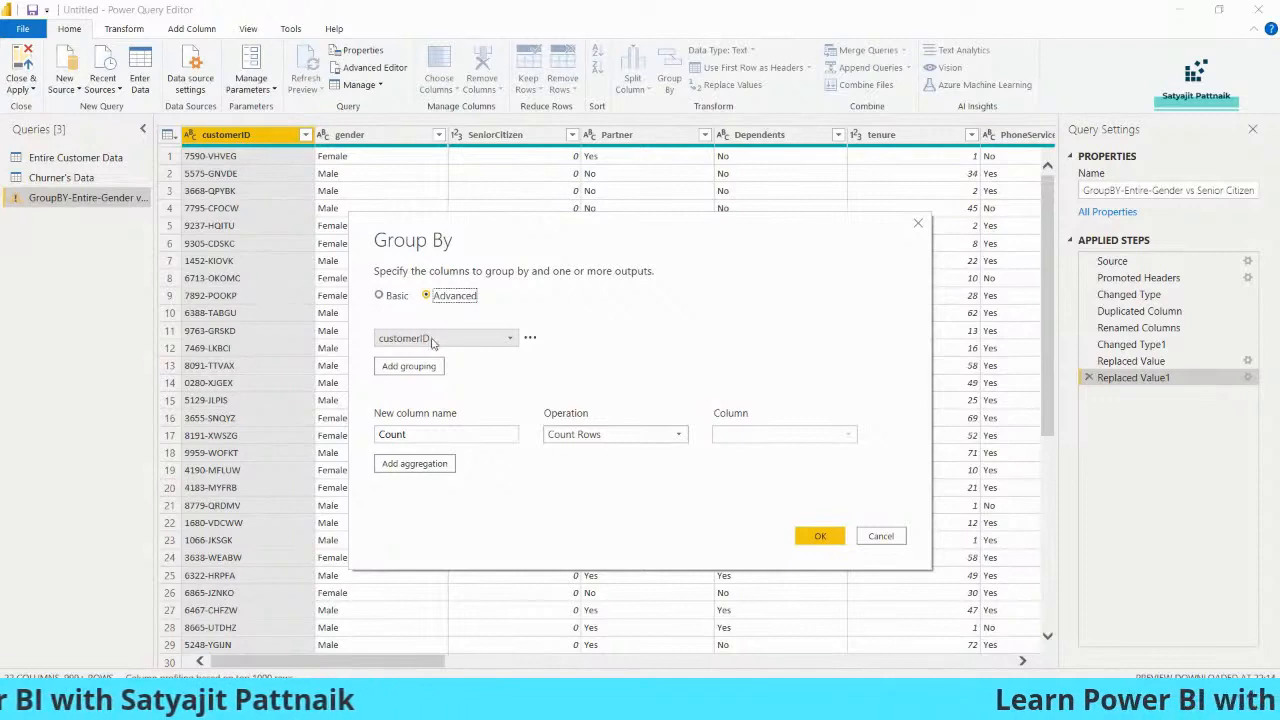
# Switch to Notepad and add "gender, senior citizen" a few lines below the findings
pyautogui.click(722, 704)
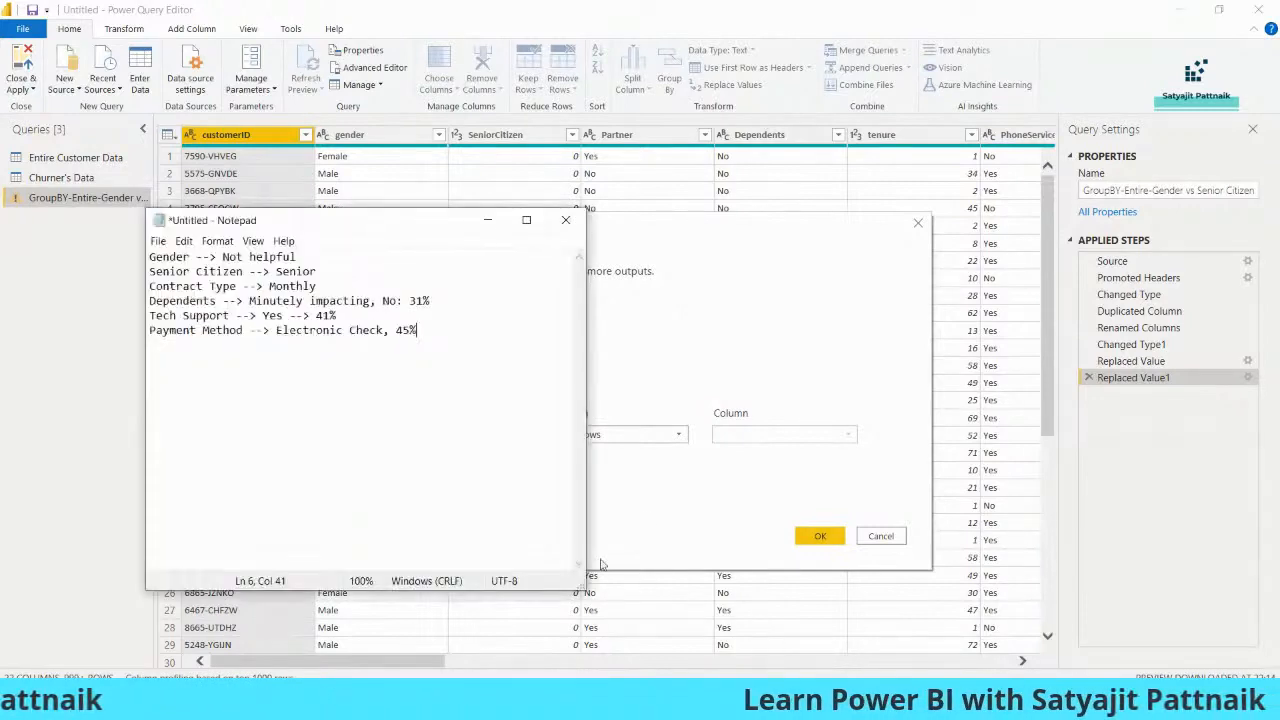
pyautogui.press('Return')
pyautogui.press('Return')
pyautogui.press('Return')
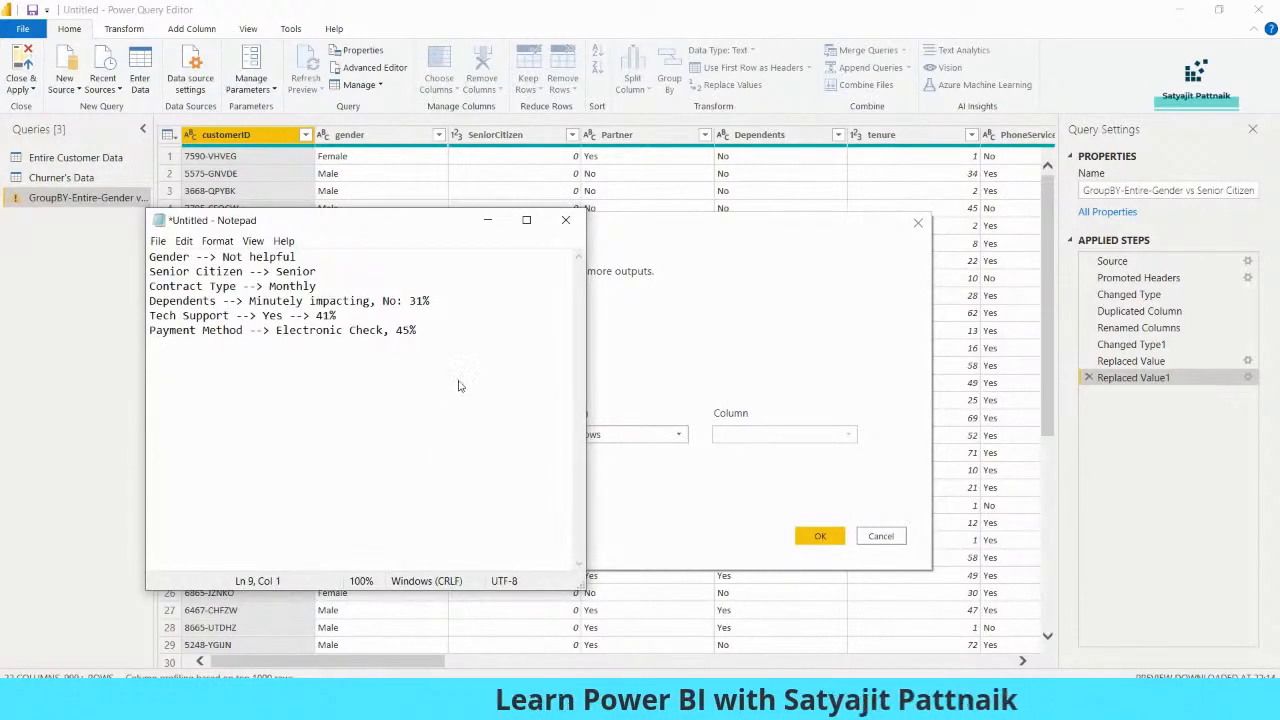
pyautogui.write('gender, ')
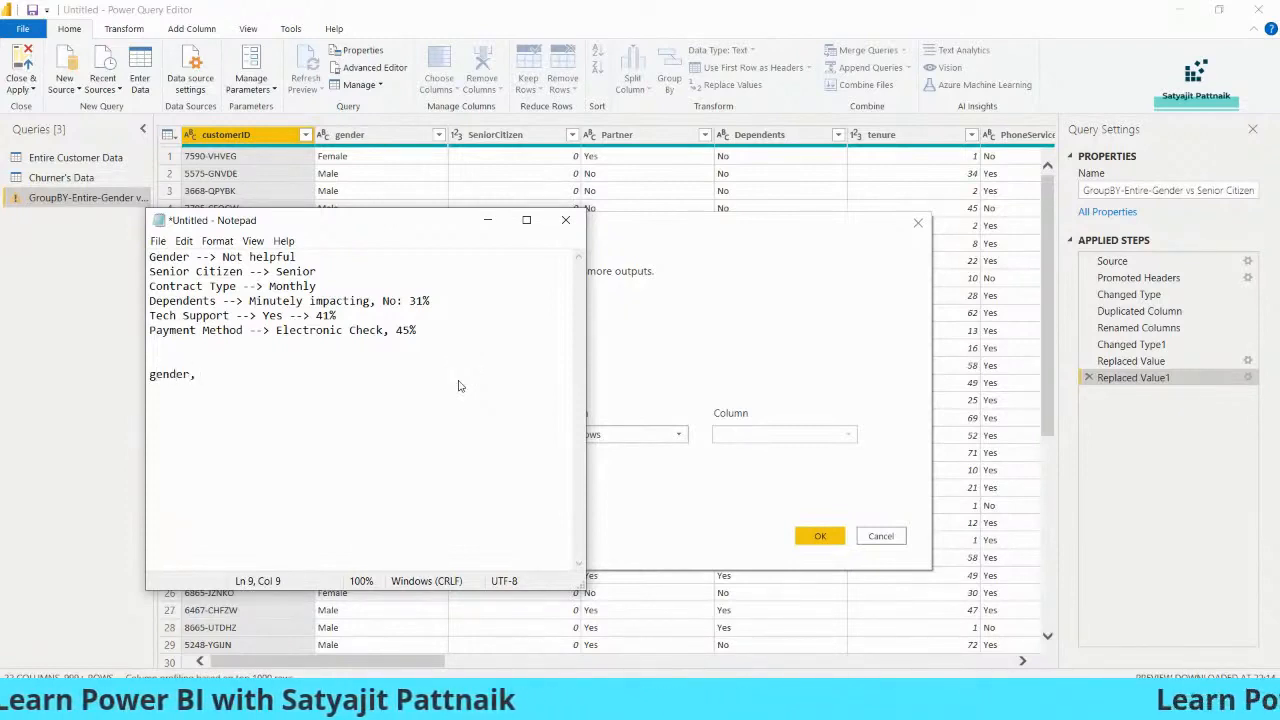
pyautogui.write('seni')
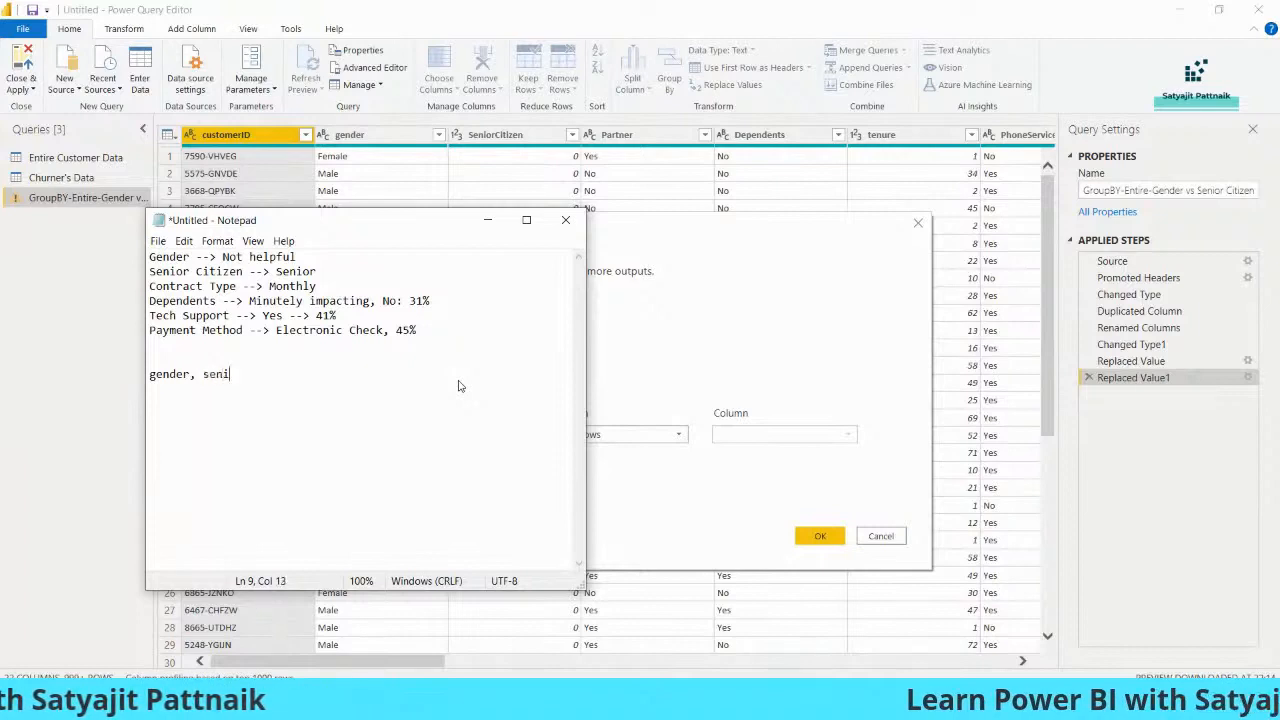
pyautogui.write('or citizen   ')
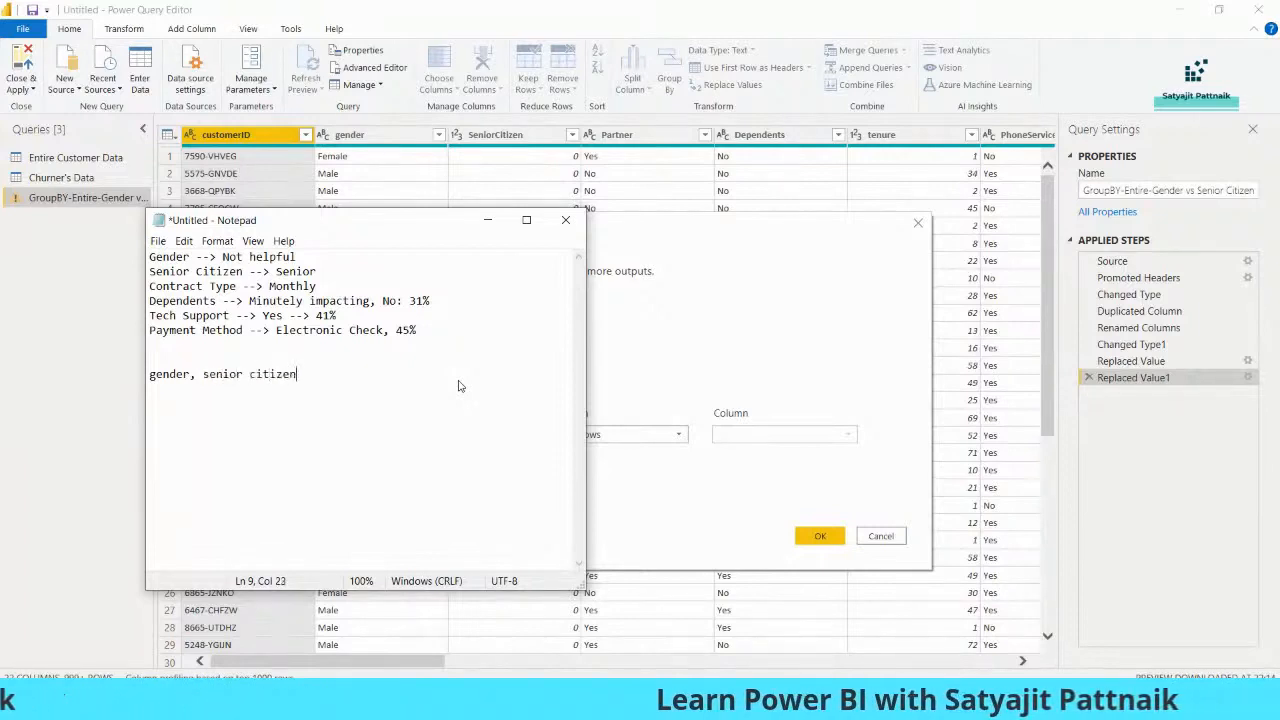
pyautogui.write('select gen')
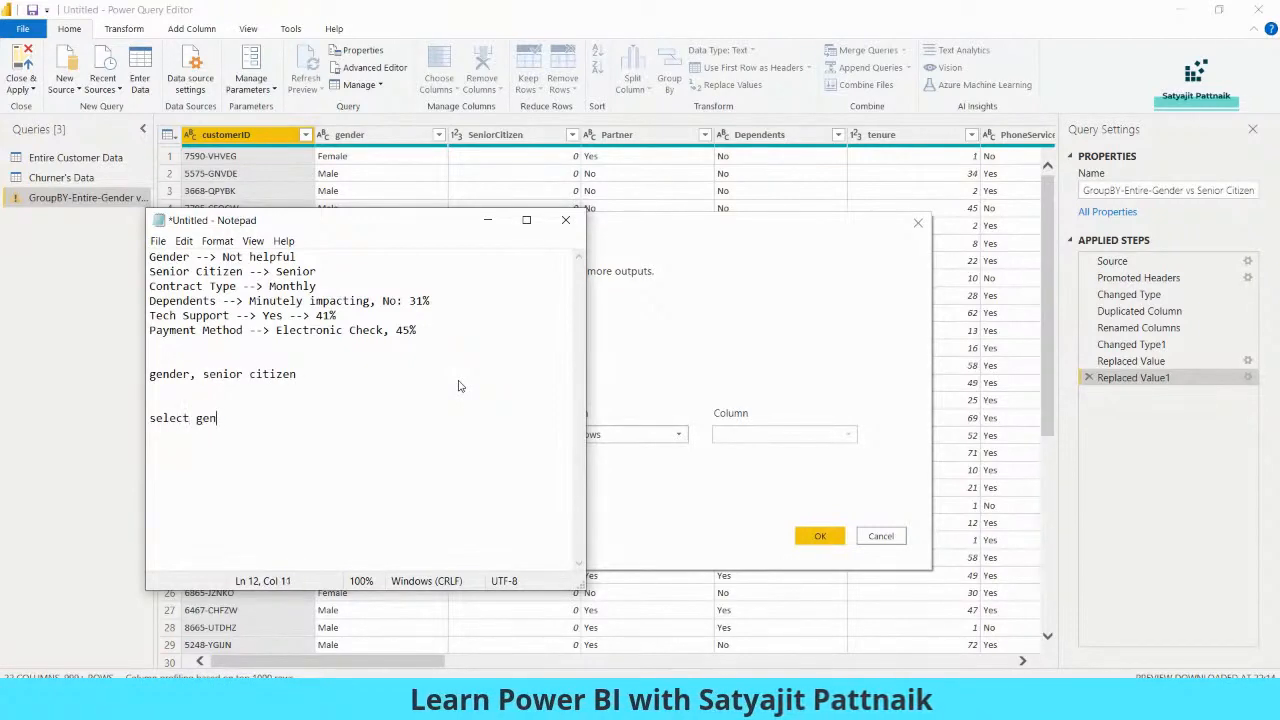
pyautogui.write('der, senior_citizen, cou')
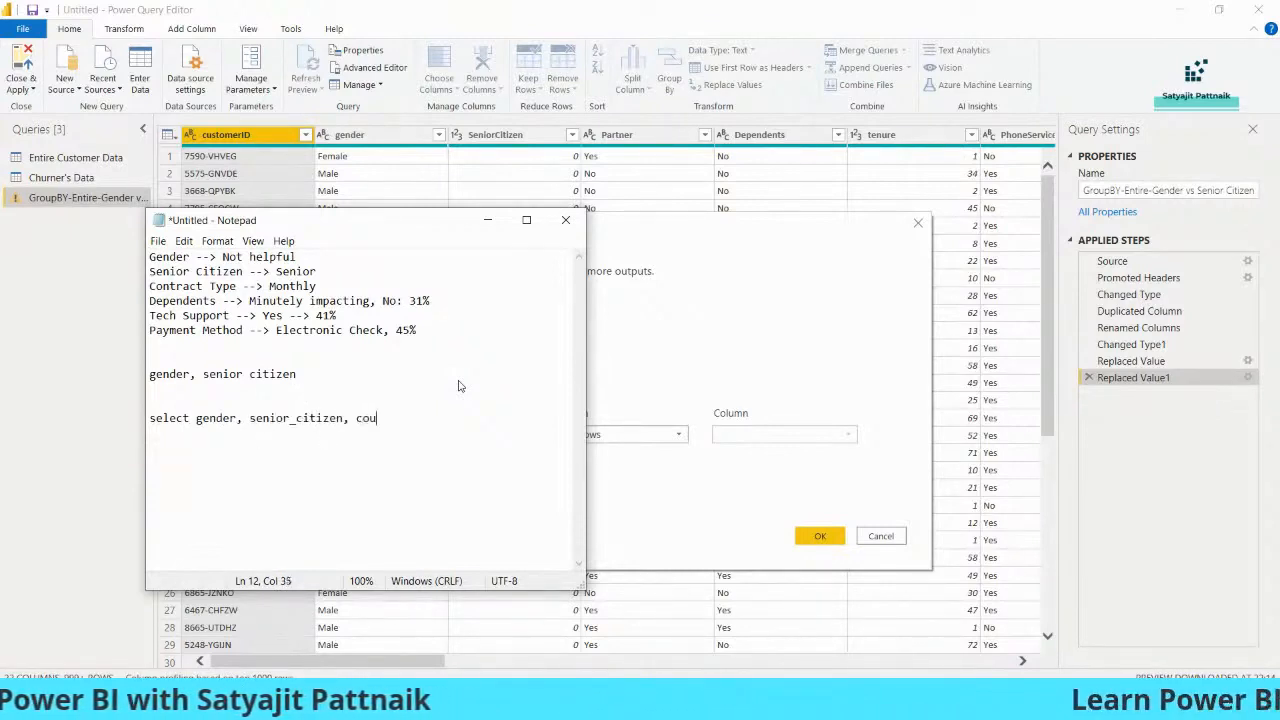
pyautogui.write('nt(*) from table')
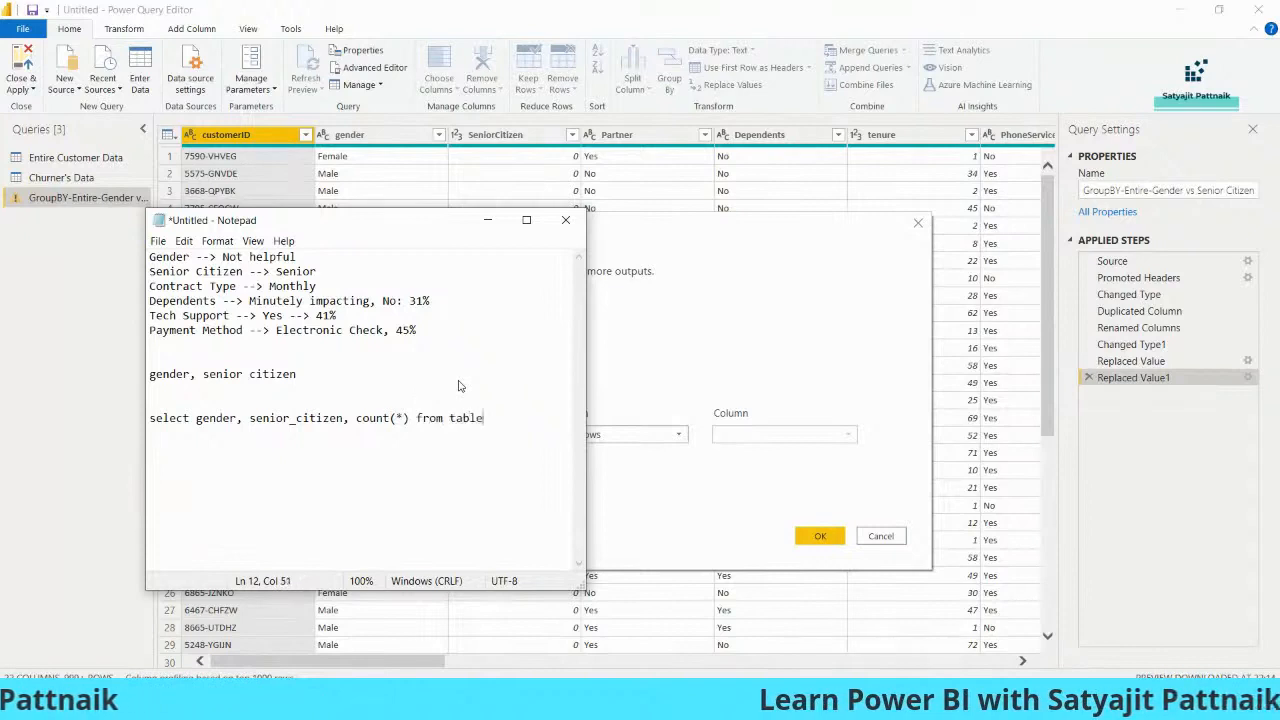
# Write the query "select gender, senior_citizen, count(*) from table group by gender, senior_citizen" in Notepad, with the group by clause on its own line
pyautogui.press('Return')
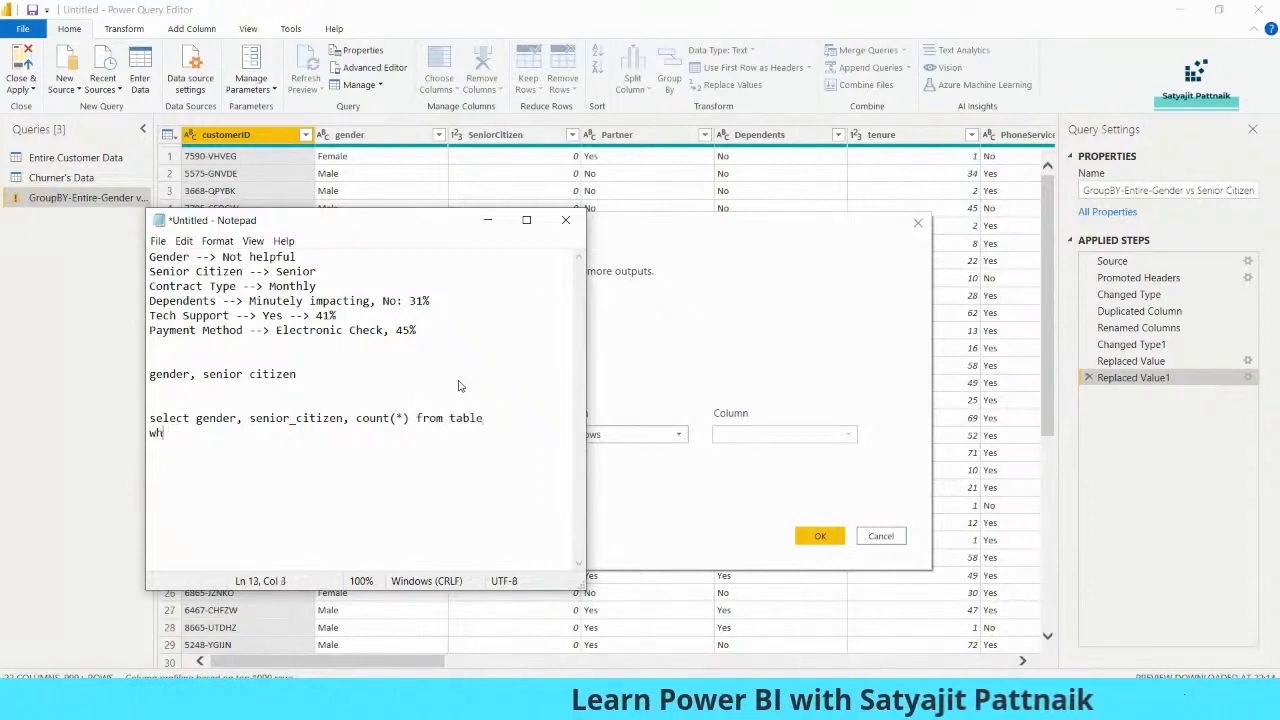
pyautogui.write('group by gen')
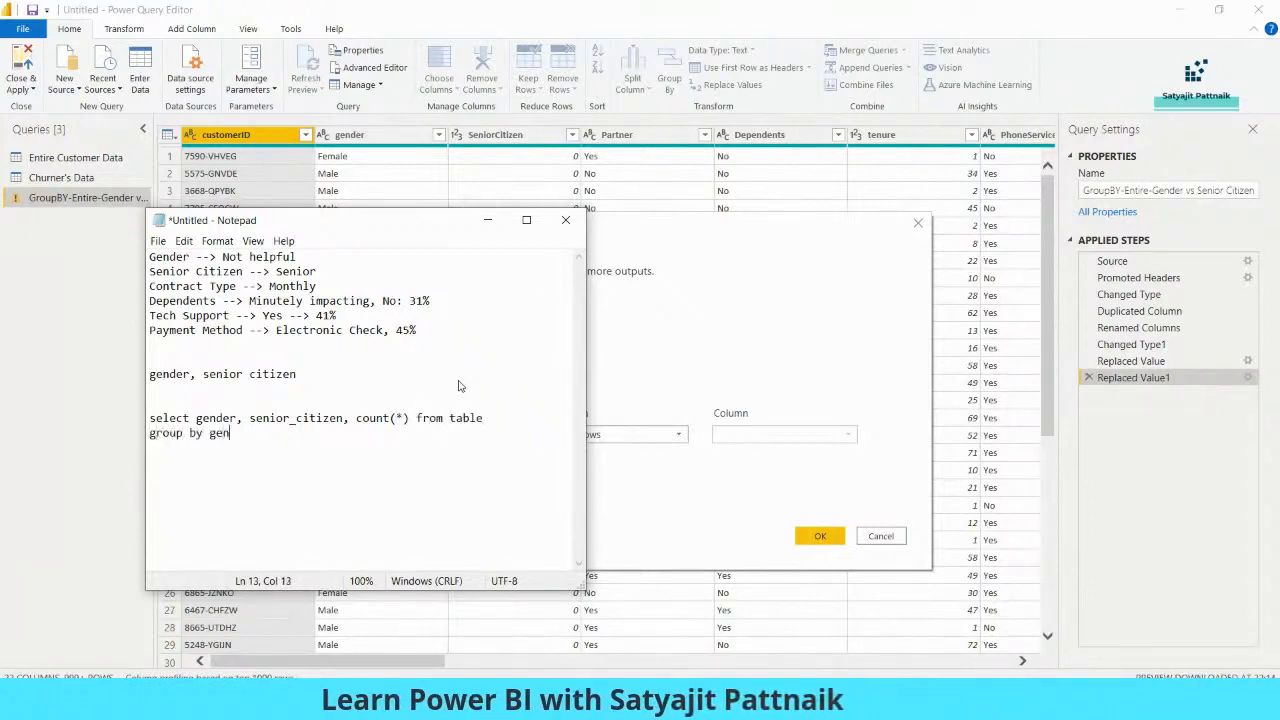
pyautogui.write('der, senior_citizen')
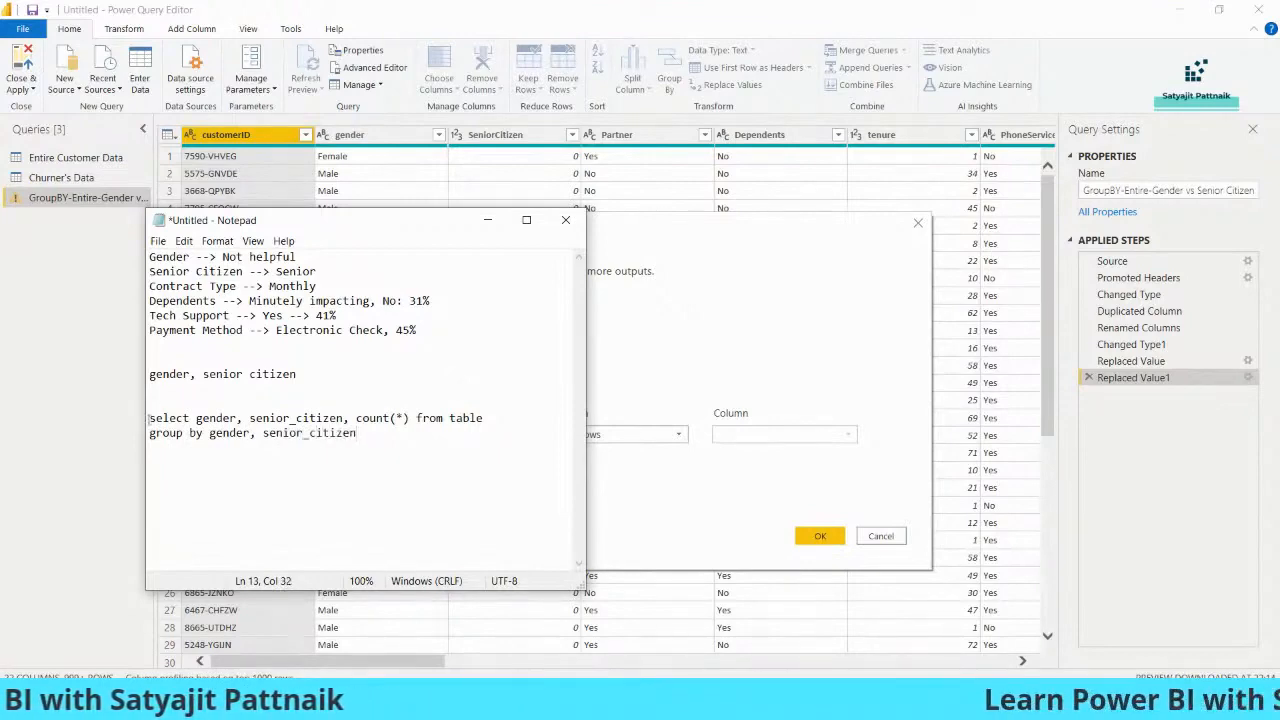
# Highlight the two-line select query in Notepad and move the Notepad window clear of the Group By dialog
pyautogui.hotkey('shift', 'Up')
pyautogui.hotkey('shift', 'Home')
pyautogui.moveTo(478, 225); pyautogui.dragTo(1079, 152)
# Return to Power Query's Group By dialog and set gender and Senior Citizen 1 as the two grouping columns
pyautogui.click(474, 338)
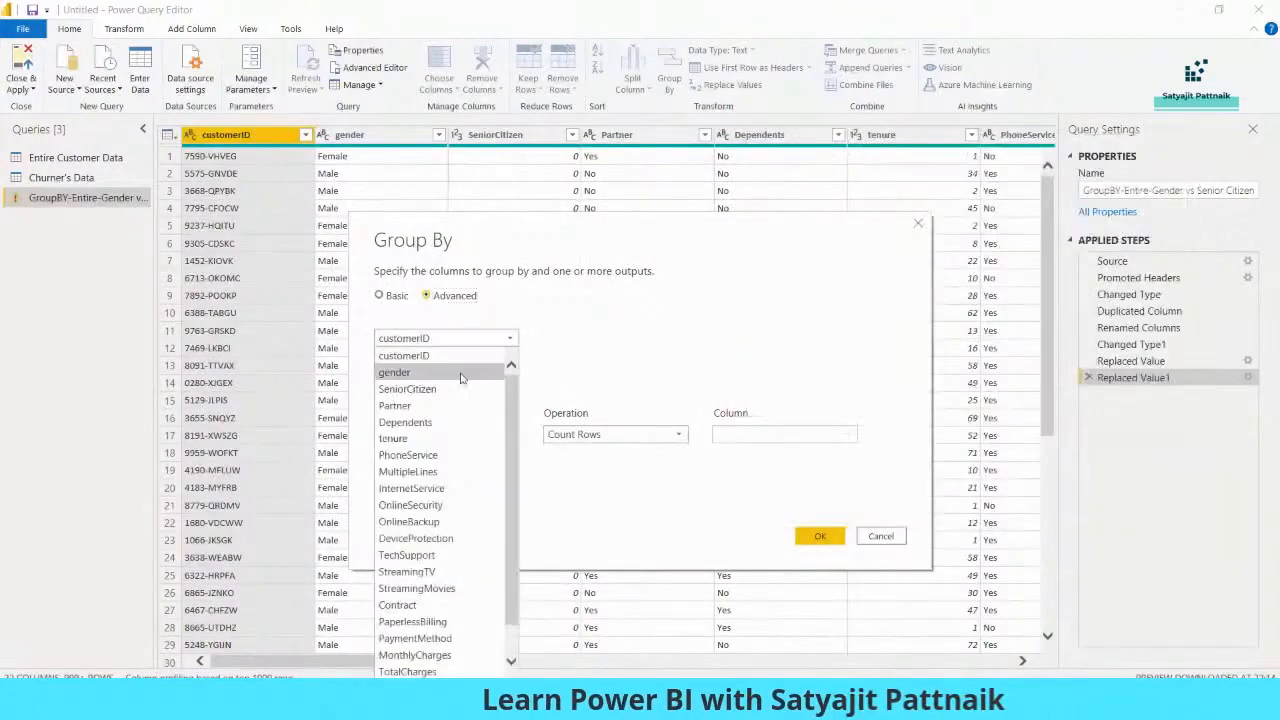
pyautogui.click(405, 362)
pyautogui.click(409, 366)
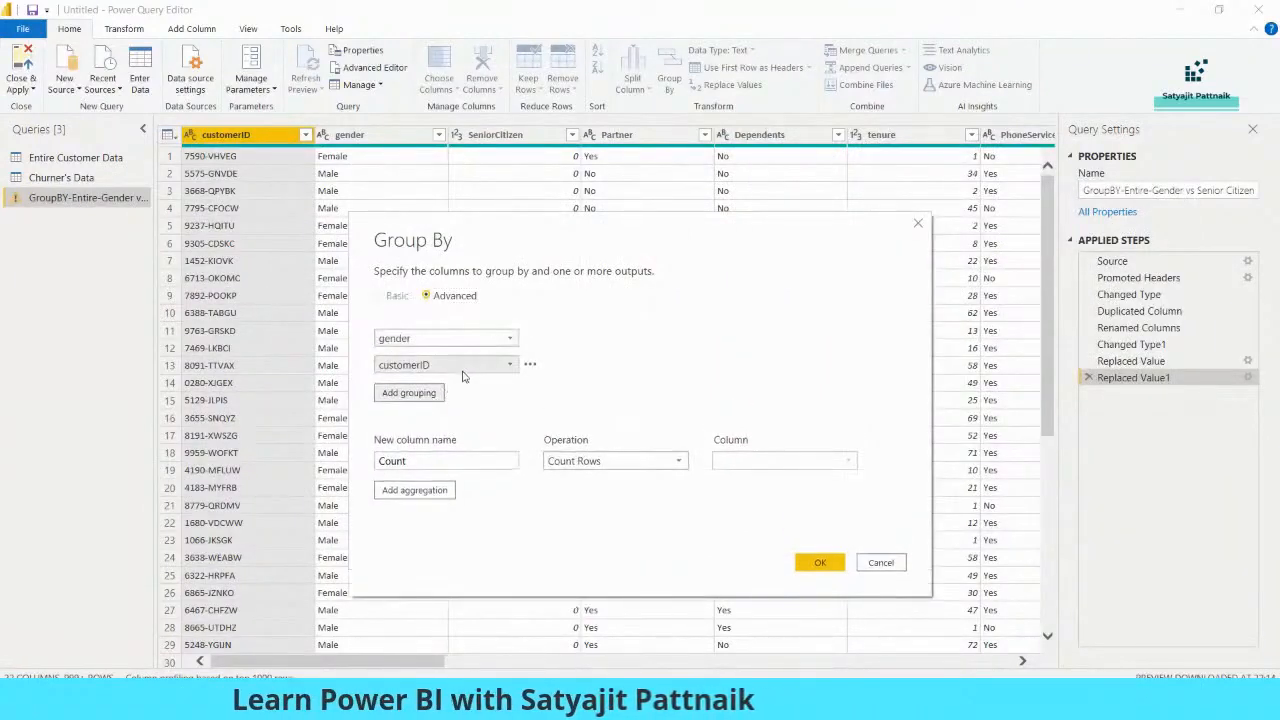
pyautogui.hotkey('alt', 'Tab')
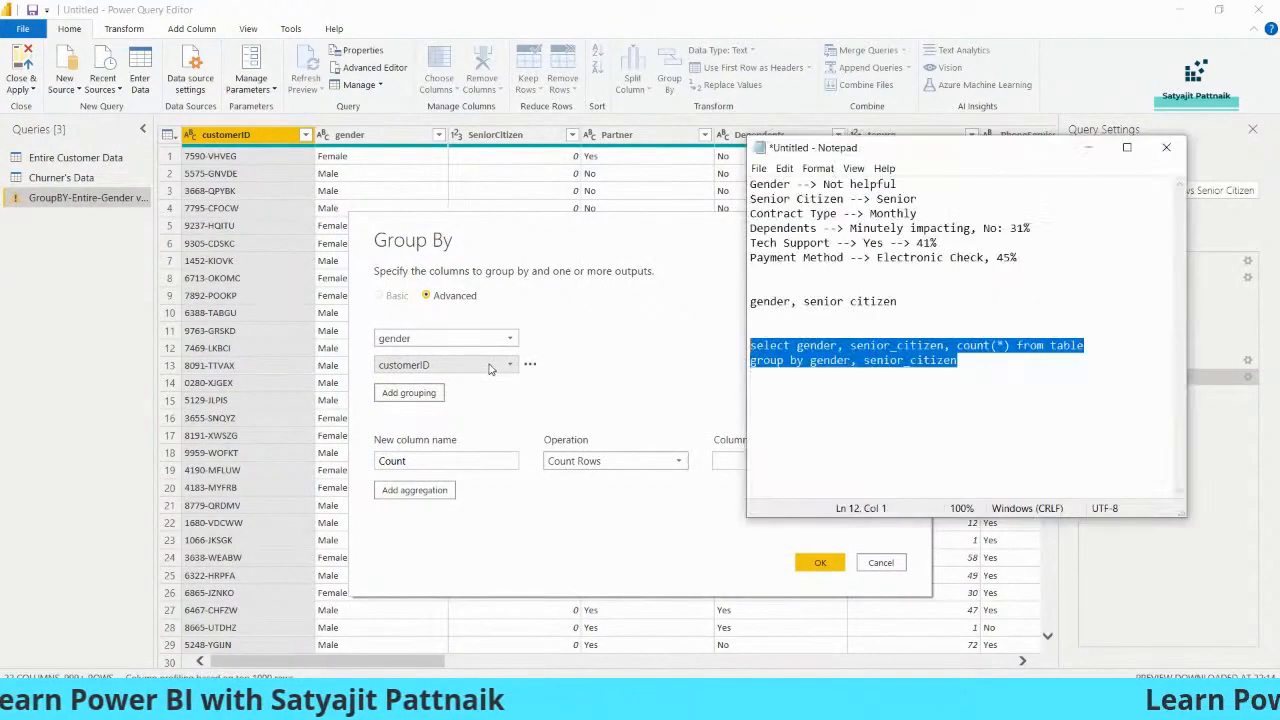
pyautogui.click(465, 366)
pyautogui.scroll(-1, 440, 330)
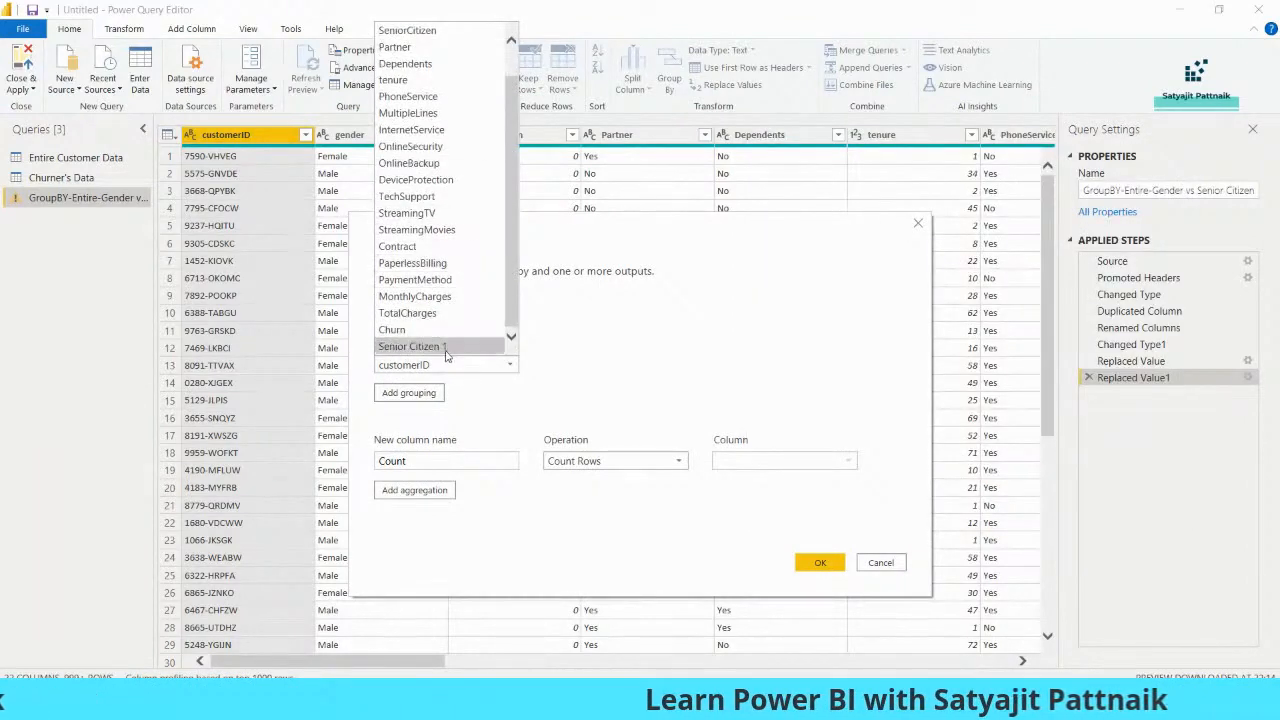
pyautogui.click(440, 346)
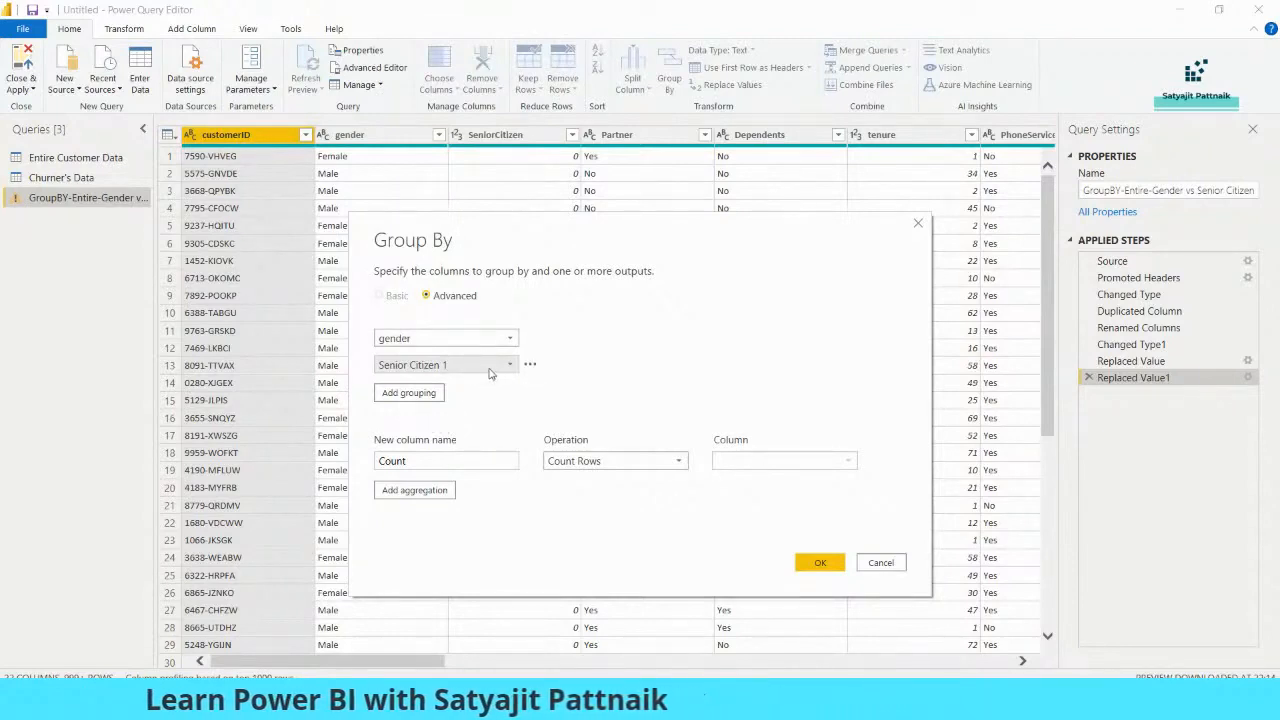
# Name the Count Rows output column Gender_Citizen and apply the grouping to the entire-customer copy
pyautogui.moveTo(462, 462); pyautogui.dragTo(344, 471)
pyautogui.write('GroupBY_N')
pyautogui.hotkey('ctrl', 'a')
pyautogui.write('New')
pyautogui.write('Gender')
pyautogui.write('_C')
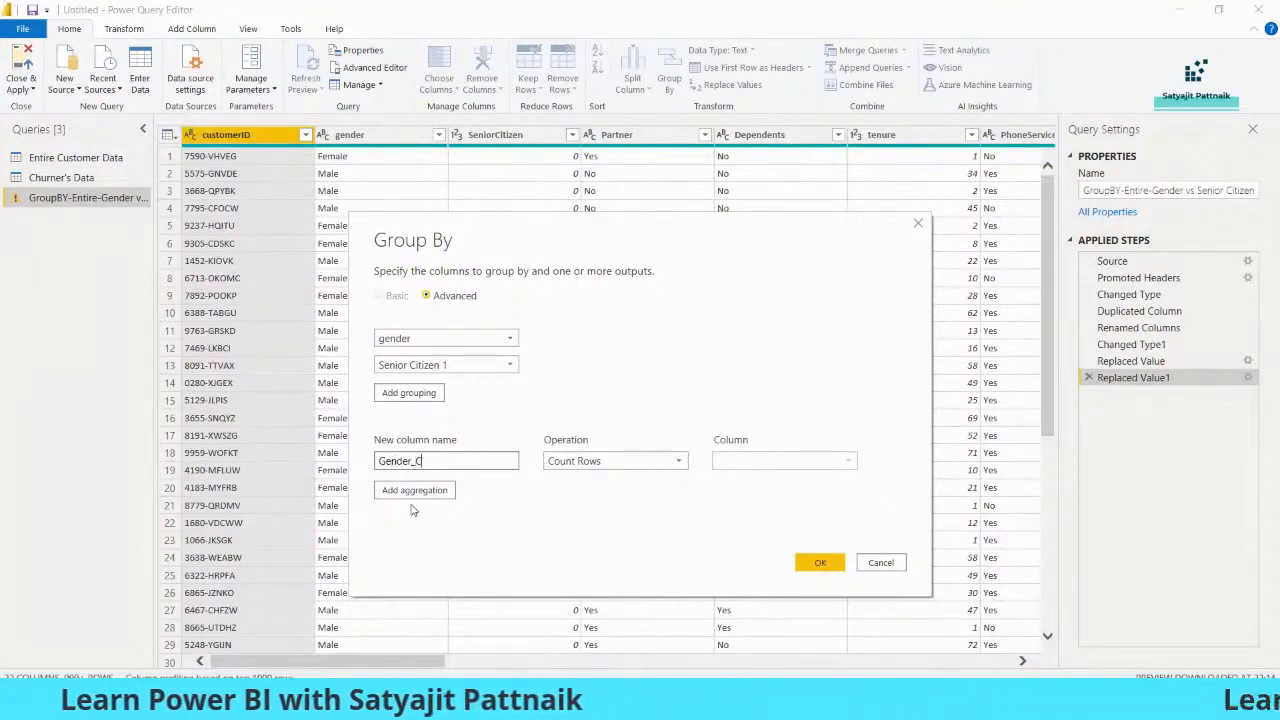
pyautogui.write('itizen')
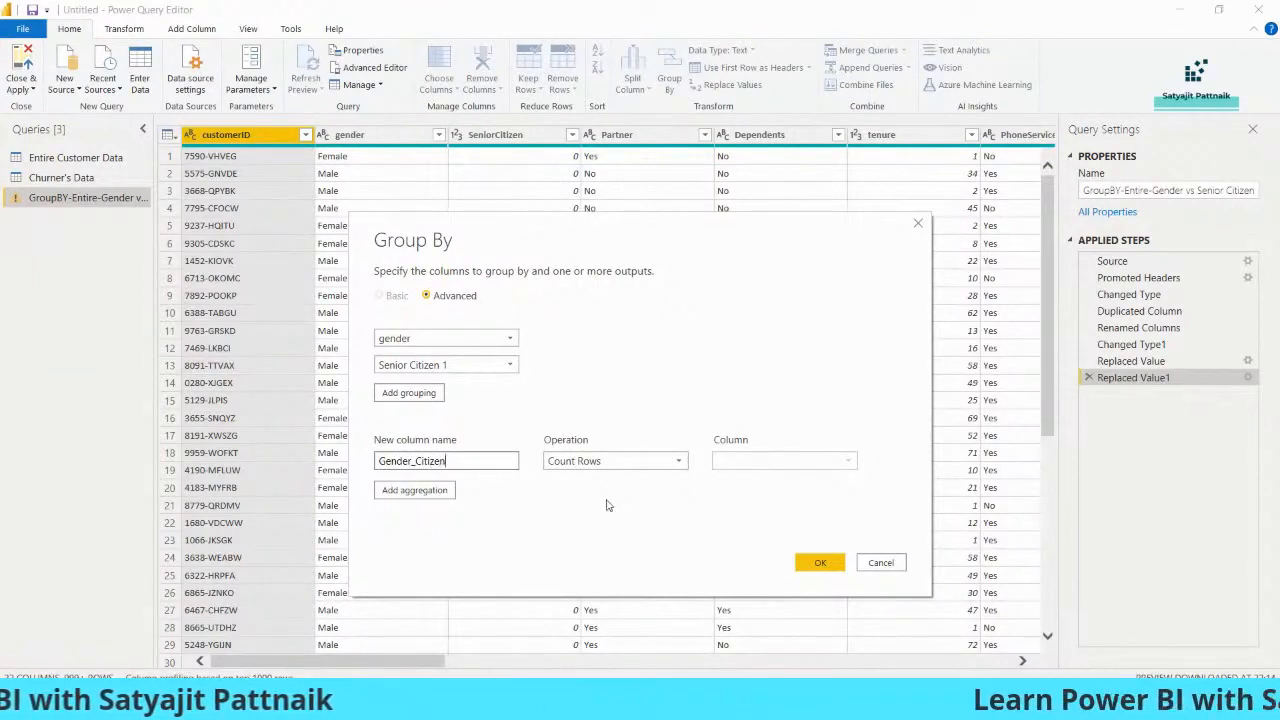
pyautogui.click(819, 561)
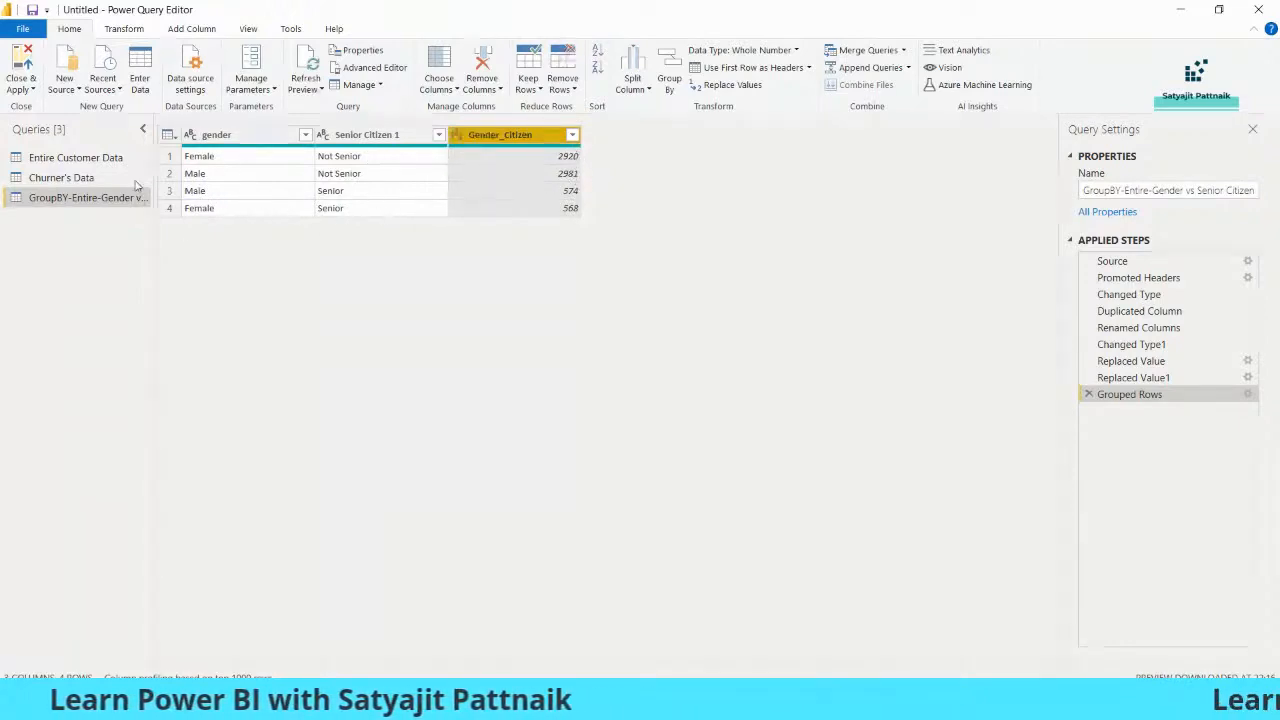
# Duplicate the Churner's Data query and rename the copy as "GroupBY-Churner-GendervsCitizen"
pyautogui.click(64, 178)
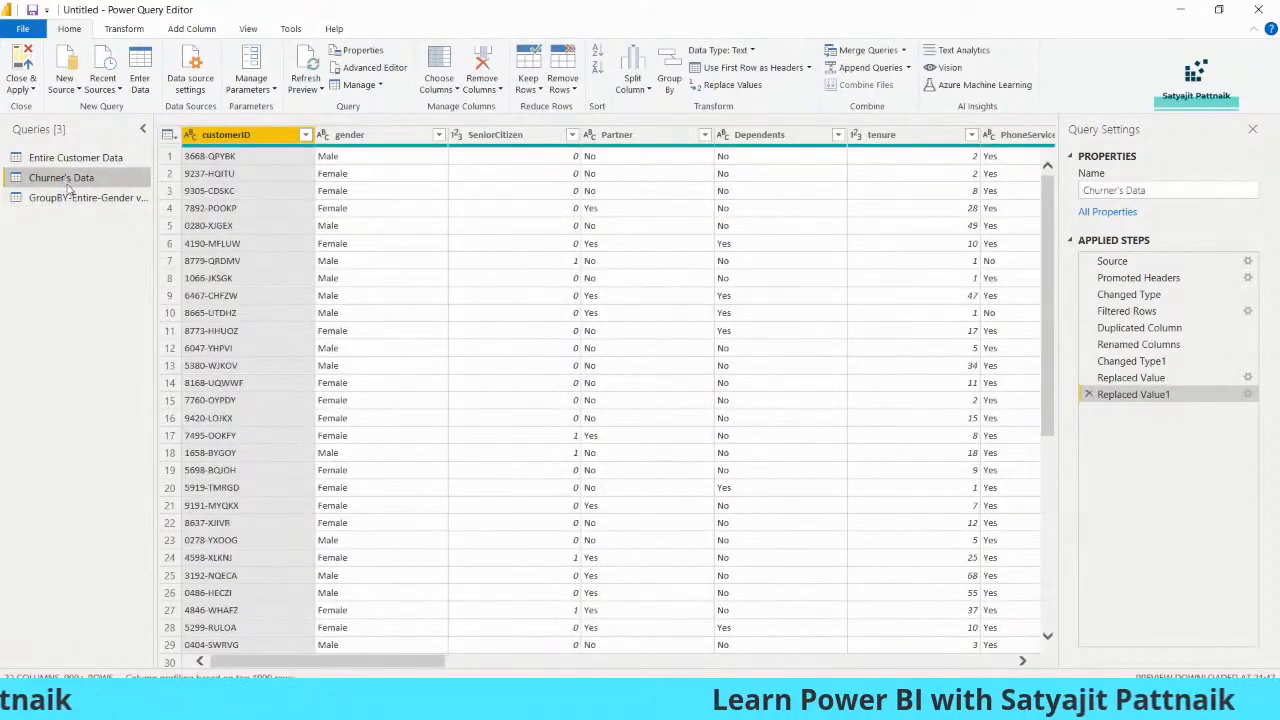
pyautogui.hotkey('ctrl', 'v')
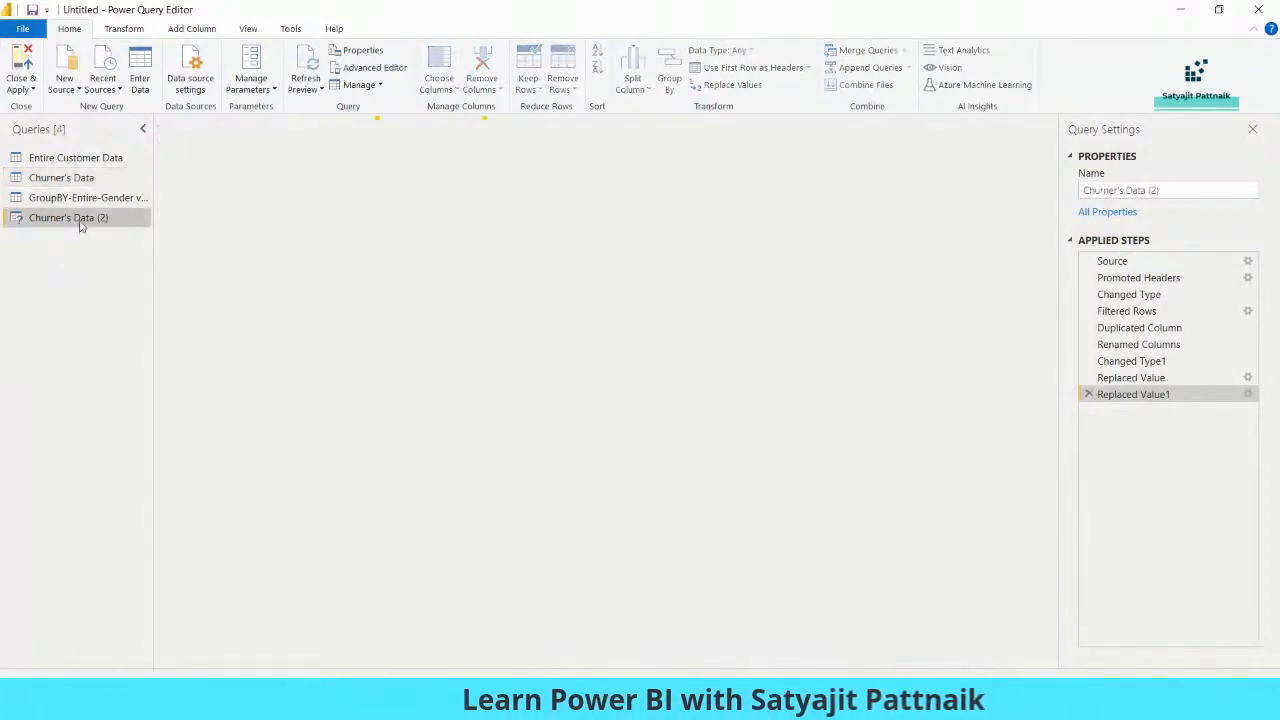
pyautogui.doubleClick(82, 220)
pyautogui.write('Grou')
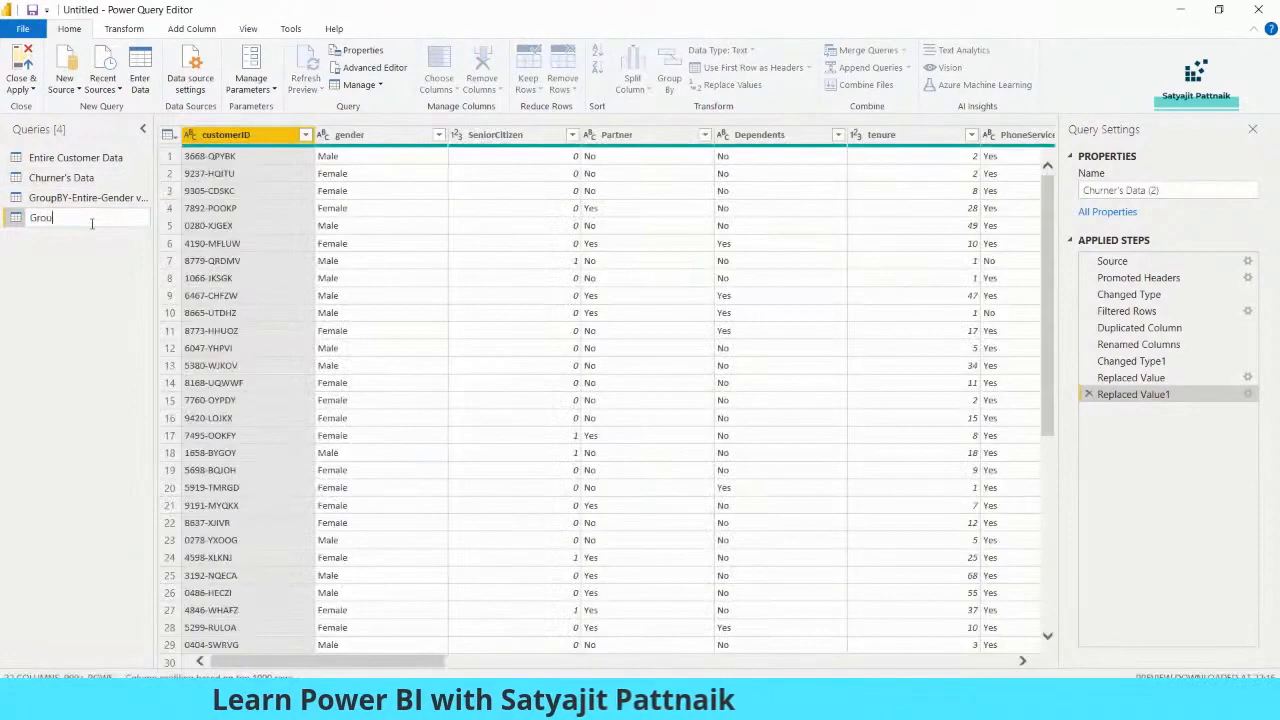
pyautogui.write('pBY-E')
pyautogui.write('hurner-')
pyautogui.write('Genderwis')
pyautogui.write('eC')
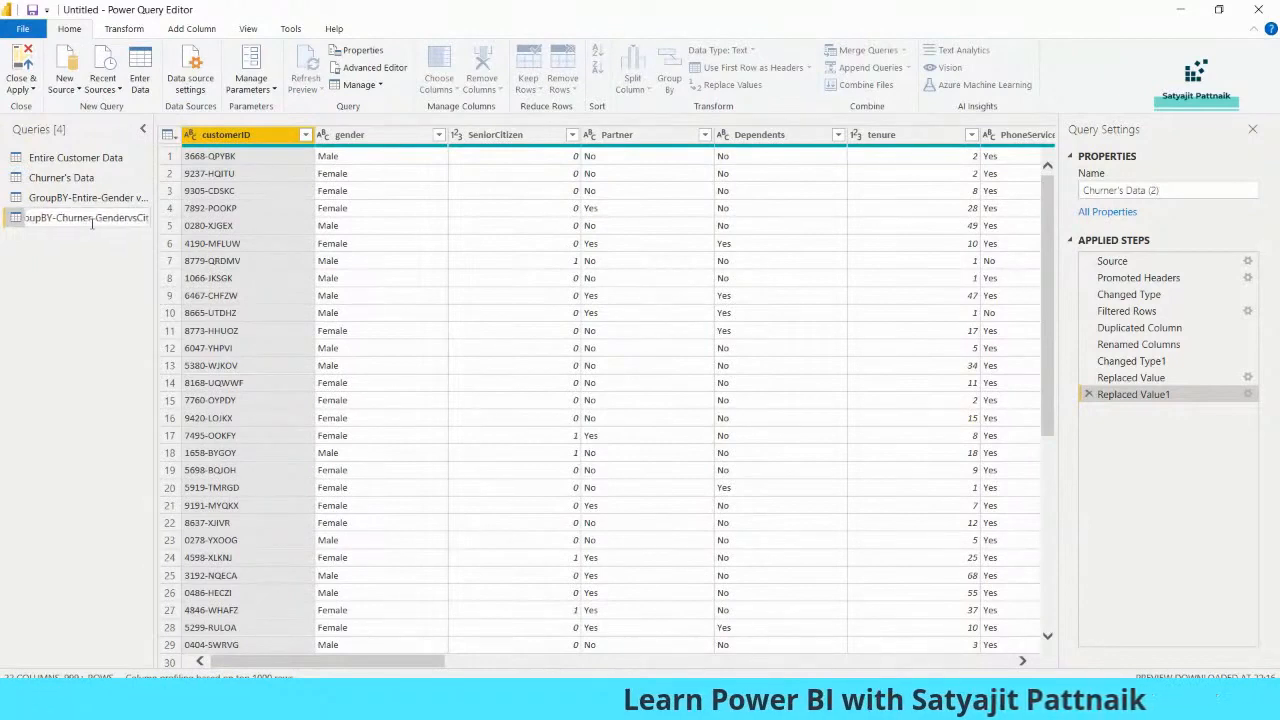
pyautogui.press('Return')
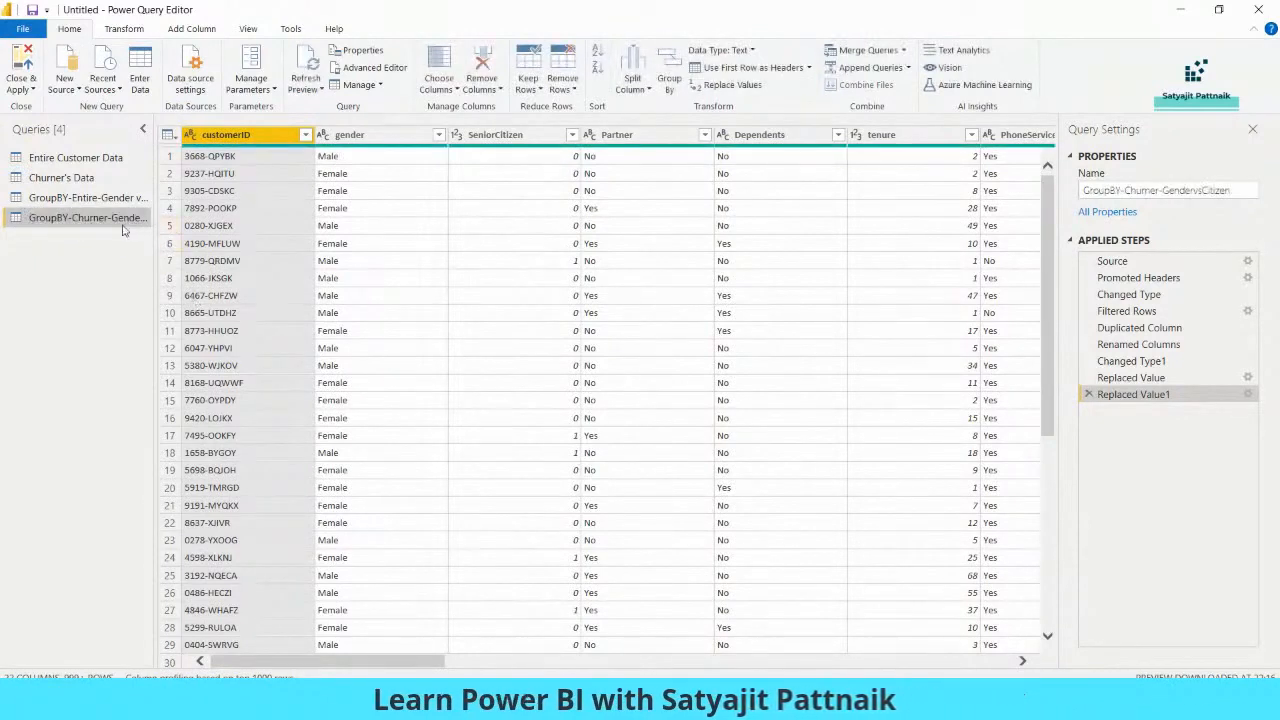
# Group the churner copy by gender and Senior Citizen 1 using Advanced Group By, counting rows into a column named New
pyautogui.click(669, 80)
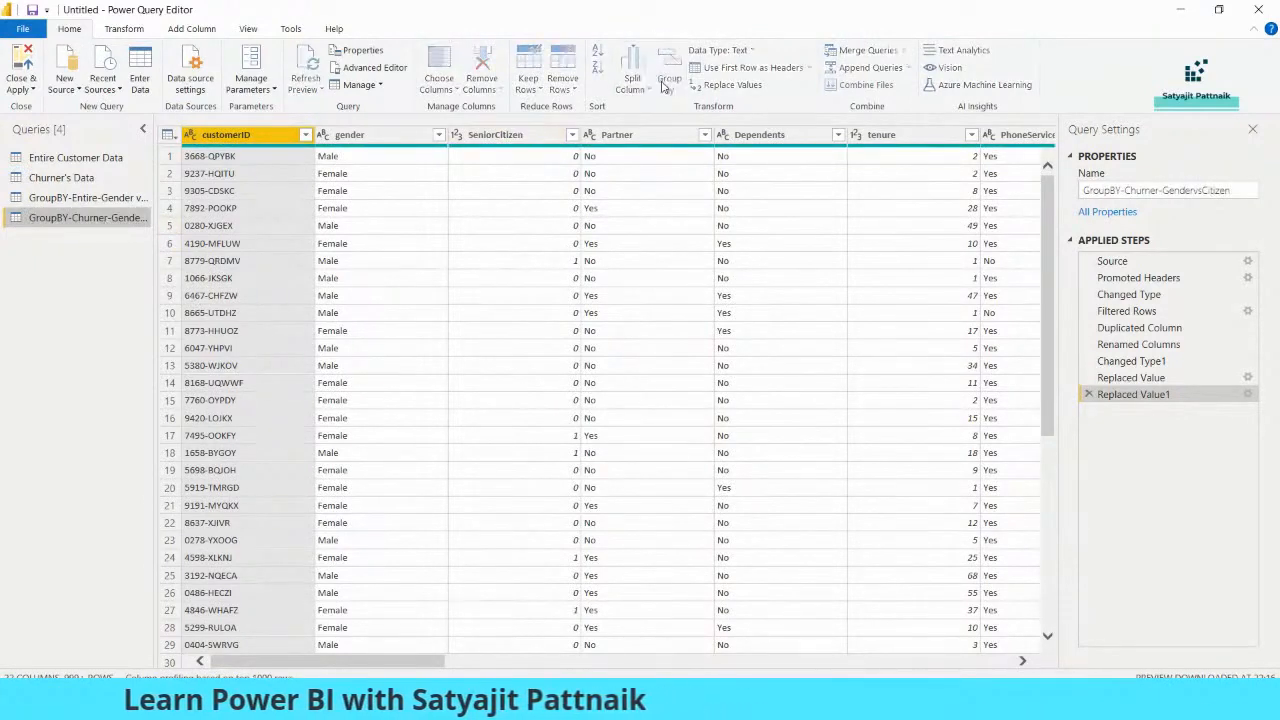
pyautogui.click(452, 295)
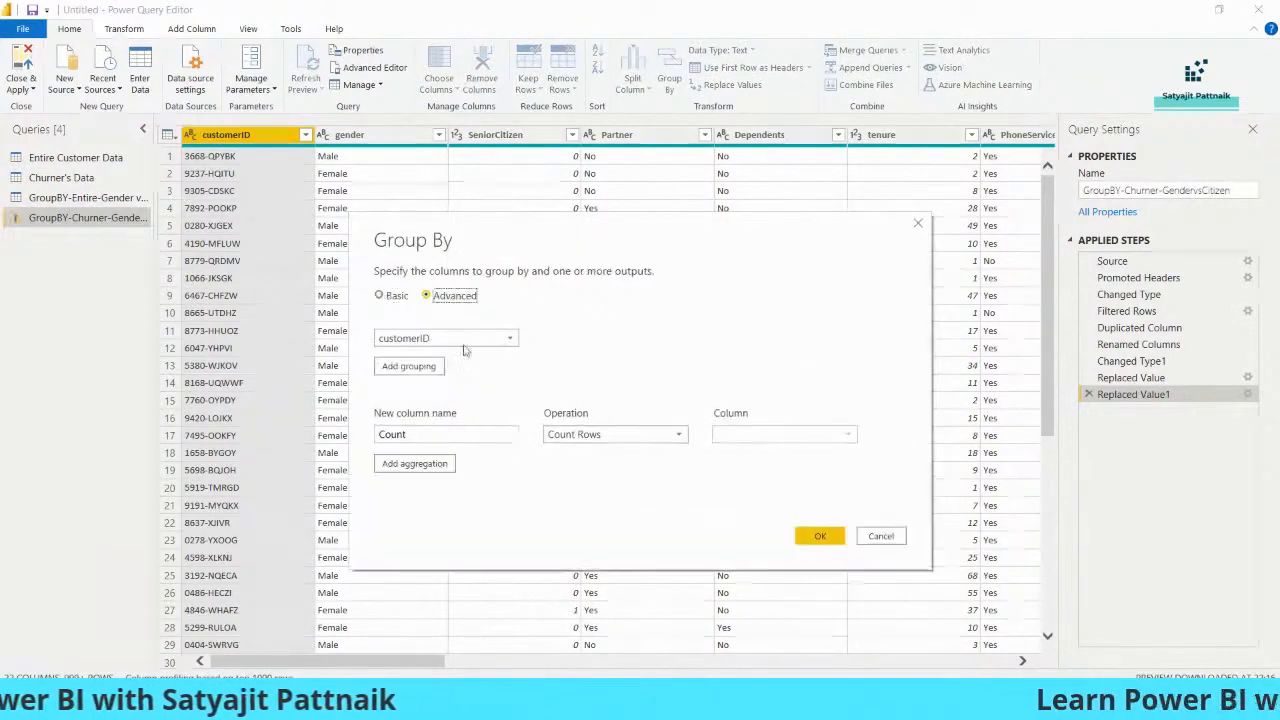
pyautogui.click(505, 338)
pyautogui.click(420, 374)
pyautogui.click(410, 366)
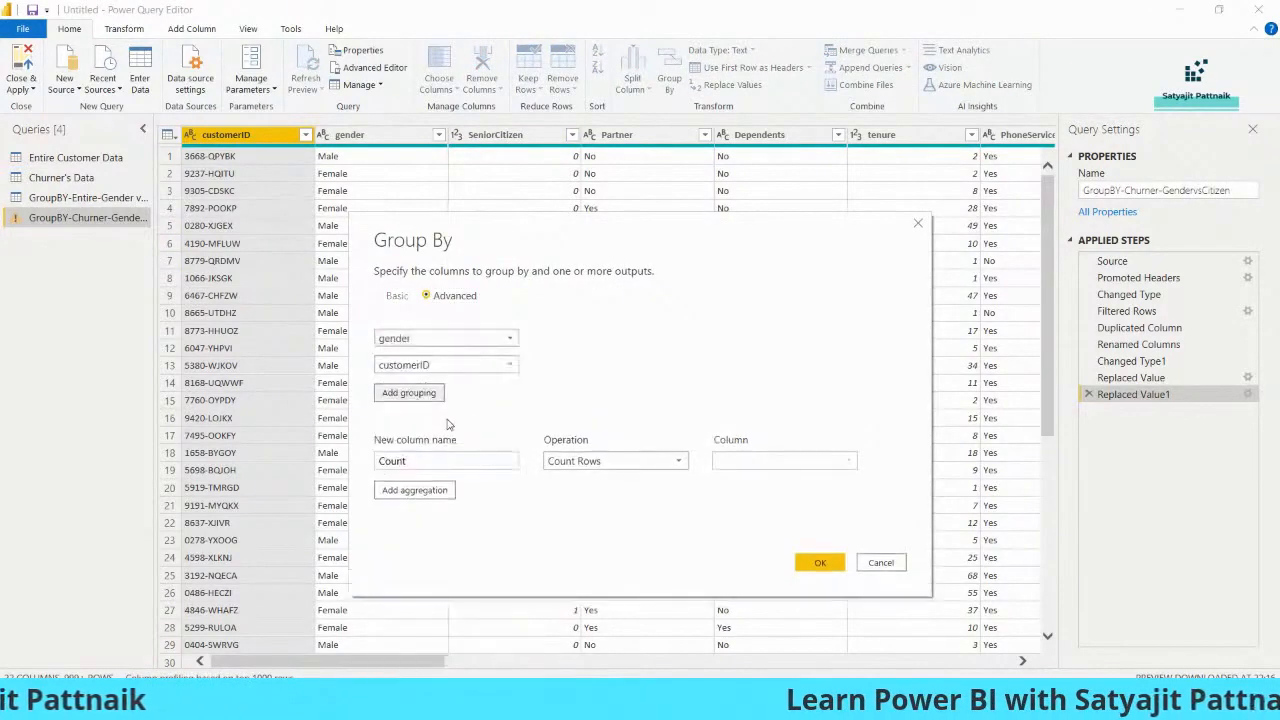
pyautogui.click(500, 365)
pyautogui.scroll(-3, 455, 228)
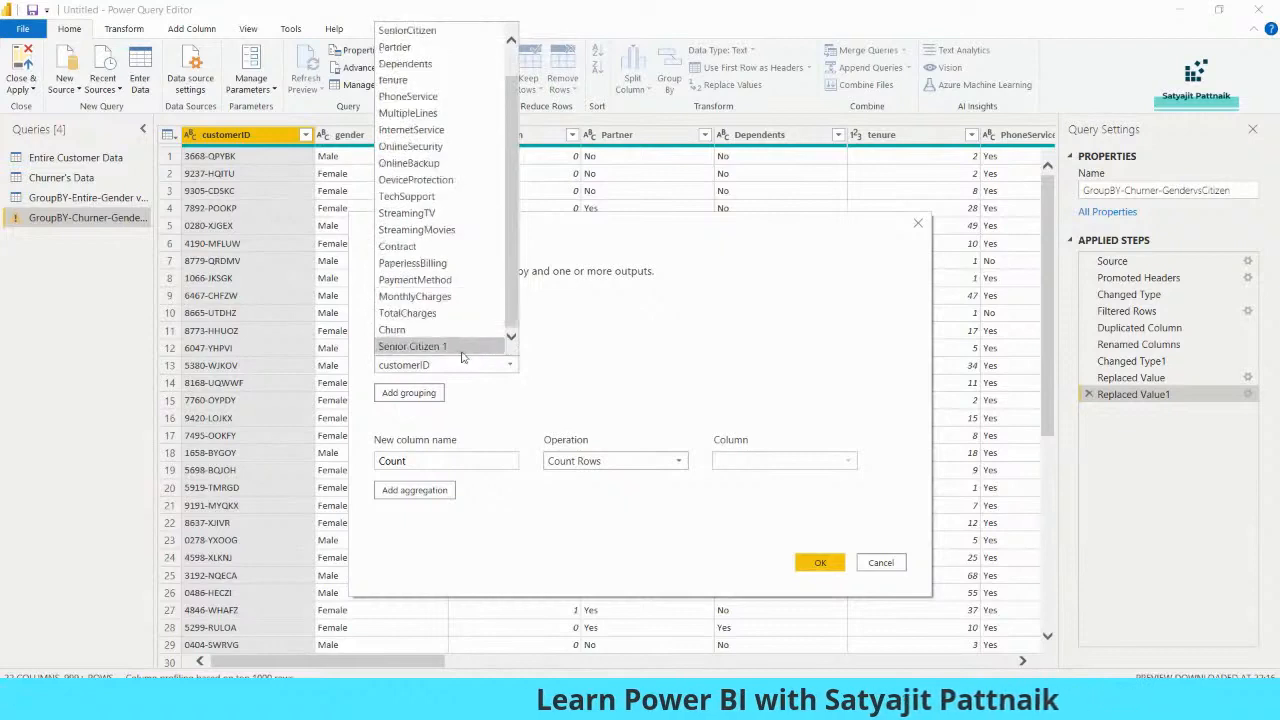
pyautogui.click(468, 348)
pyautogui.moveTo(423, 462); pyautogui.dragTo(367, 463)
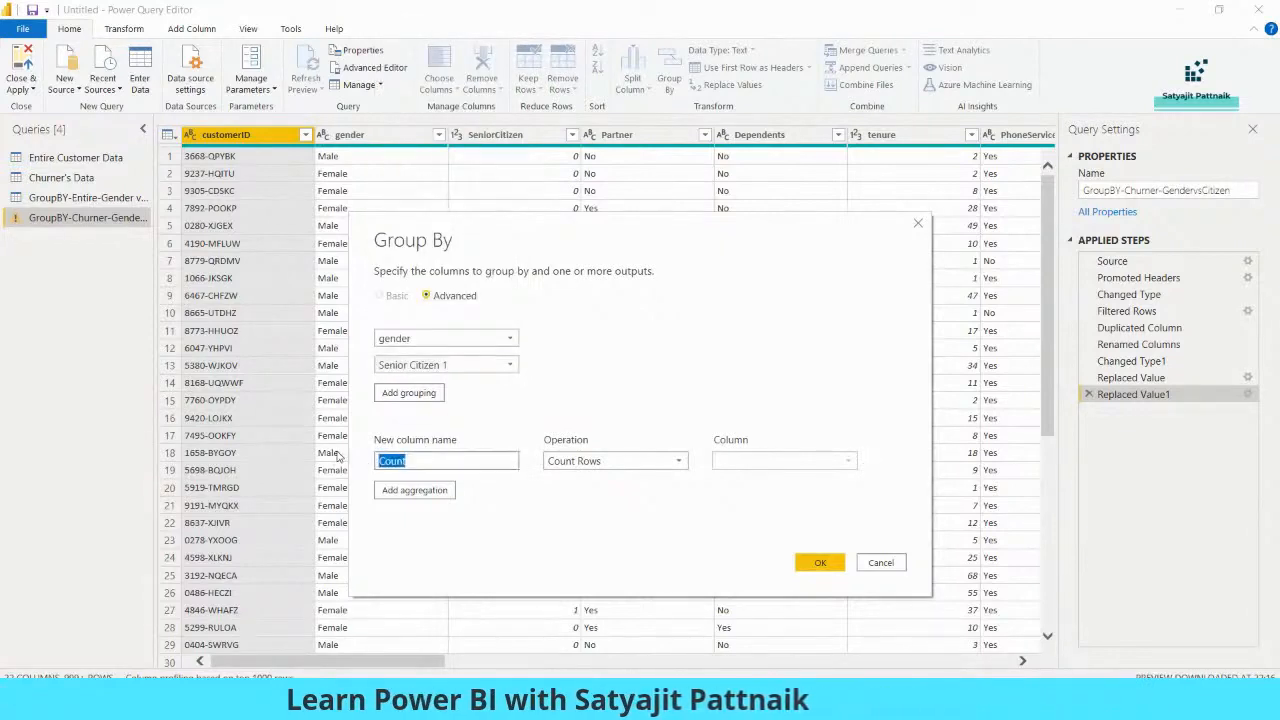
pyautogui.click(820, 562)
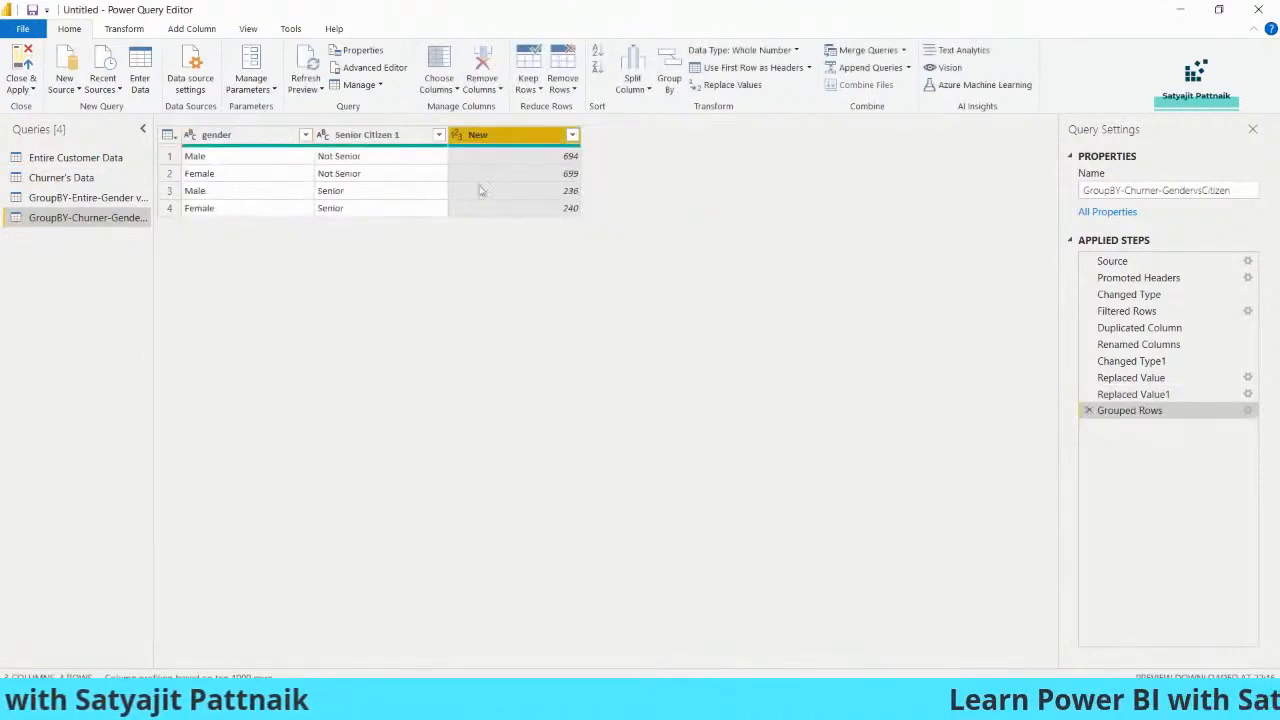
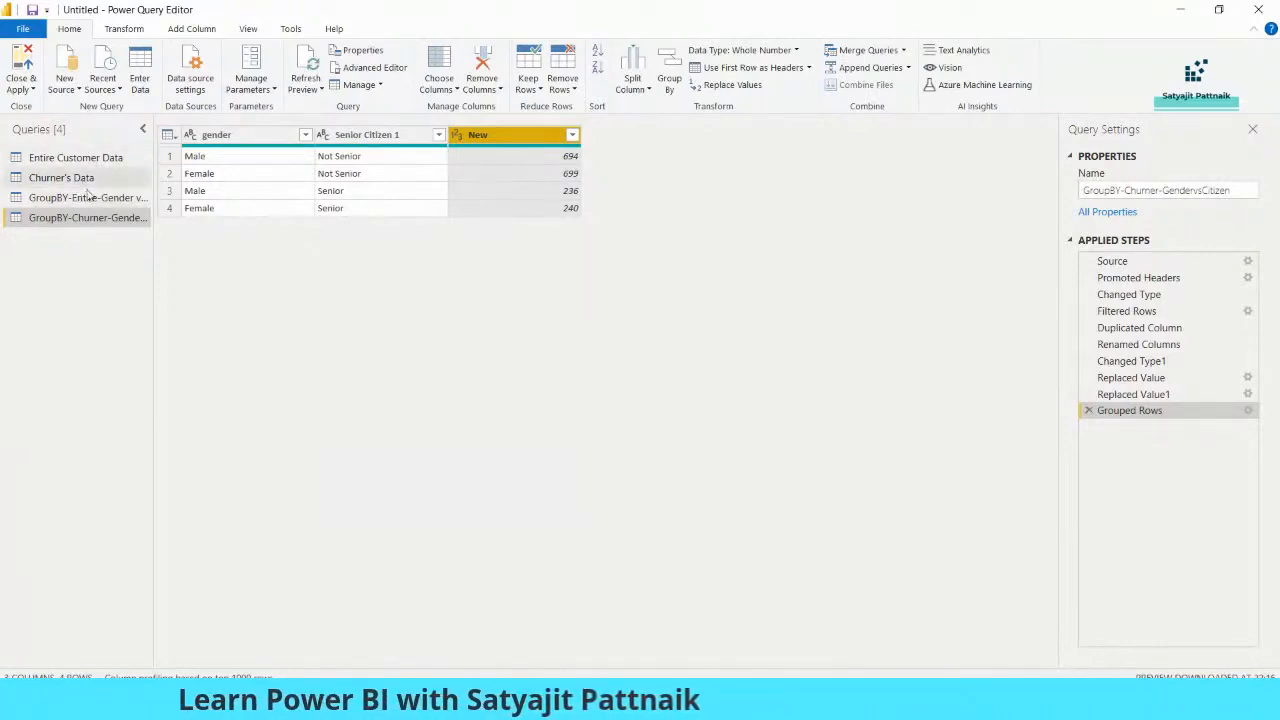
# Close Power Query, applying the grouped queries to the report, and put the Notepad window away
pyautogui.click(22, 88)
pyautogui.click(55, 106)
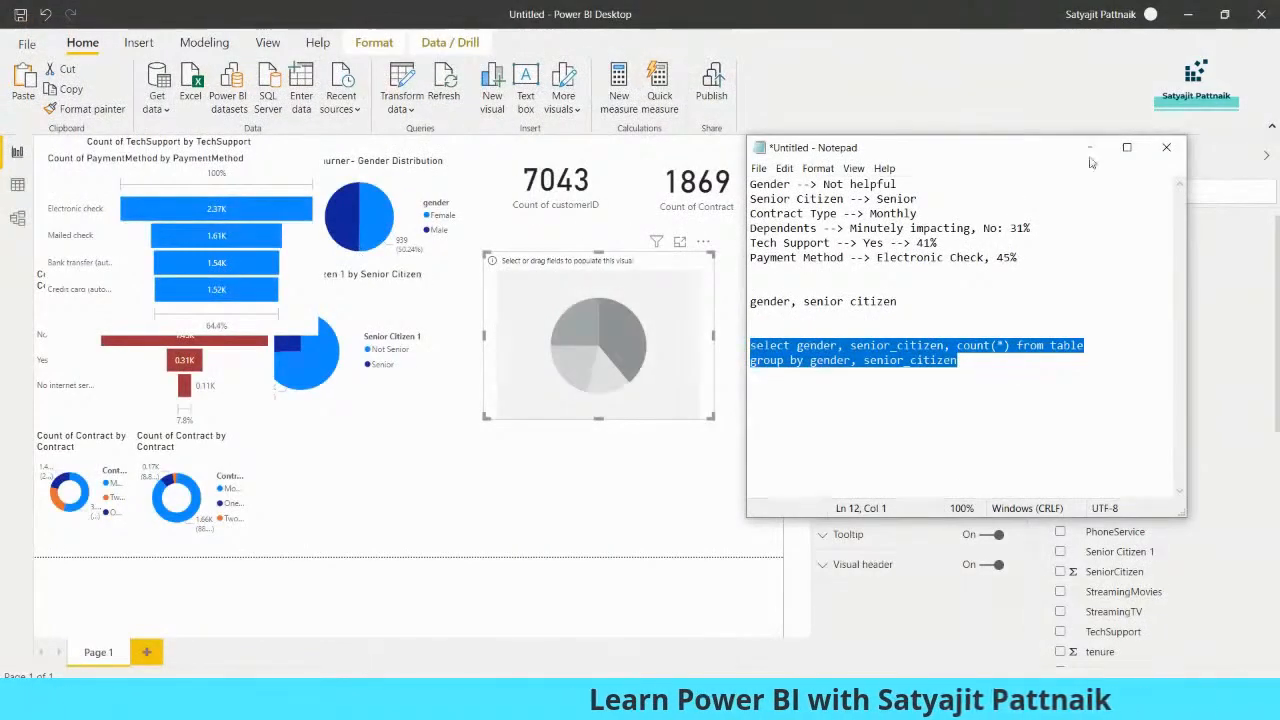
pyautogui.click(1090, 148)
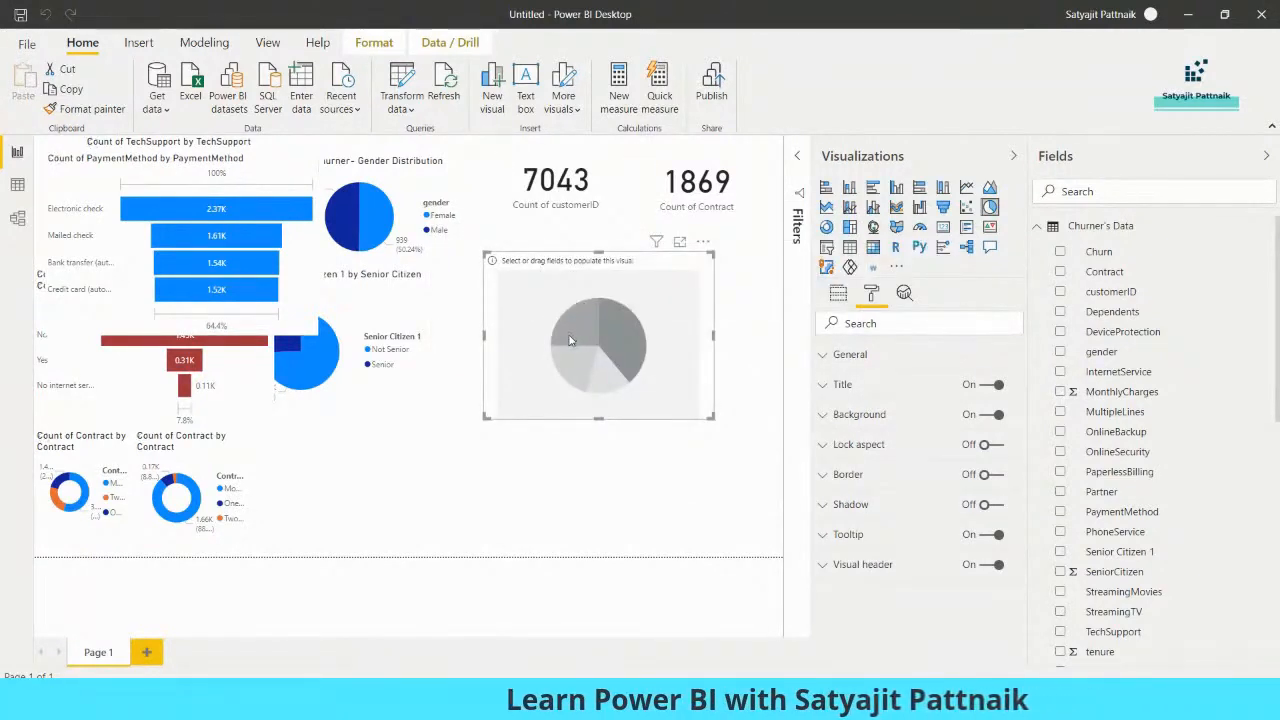
# Fill the empty pie chart from Entire Customer Data with gender as legend, Senior Citizen 1 as details and count of gender as values, and enlarge it
pyautogui.moveTo(572, 351); pyautogui.dragTo(575, 374)
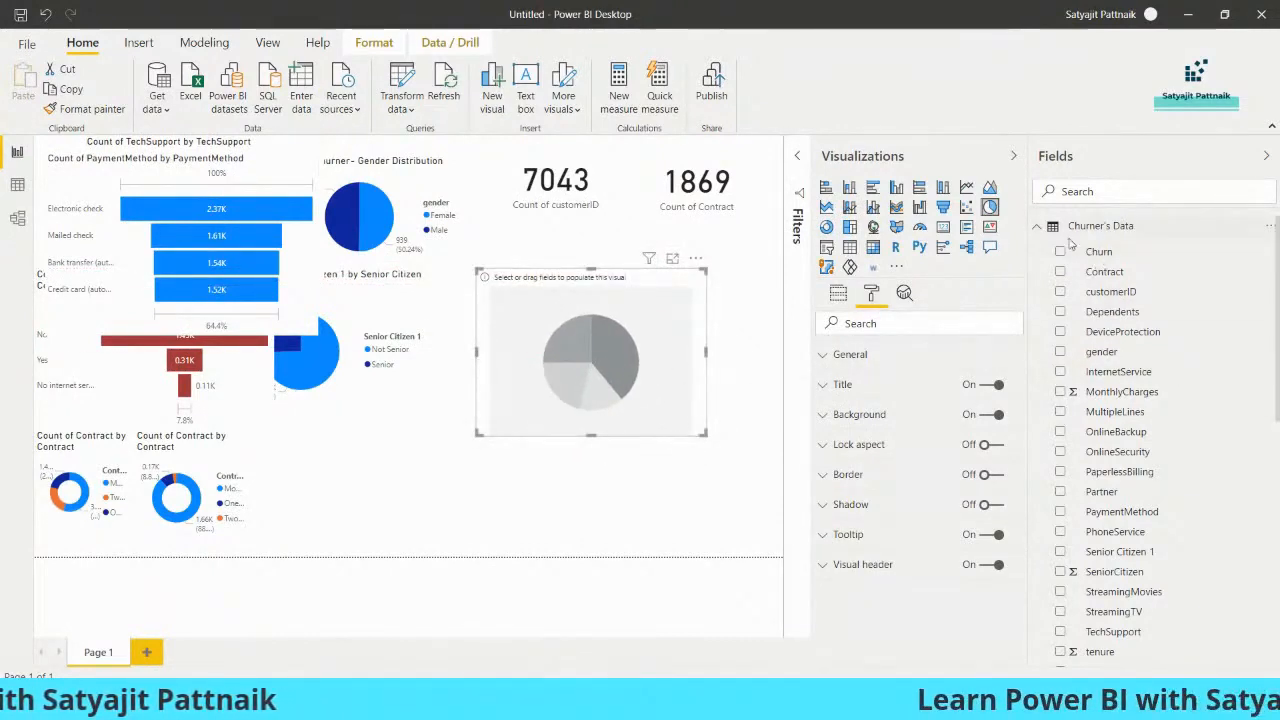
pyautogui.click(1038, 227)
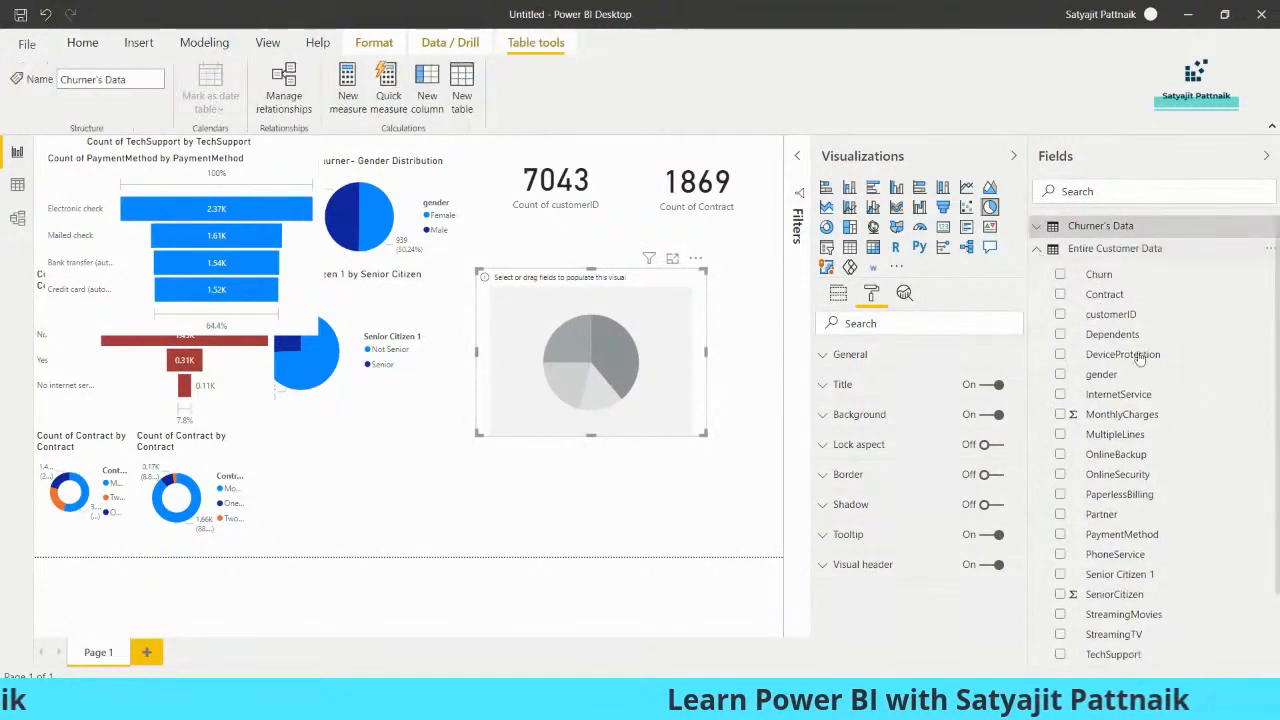
pyautogui.click(1064, 380)
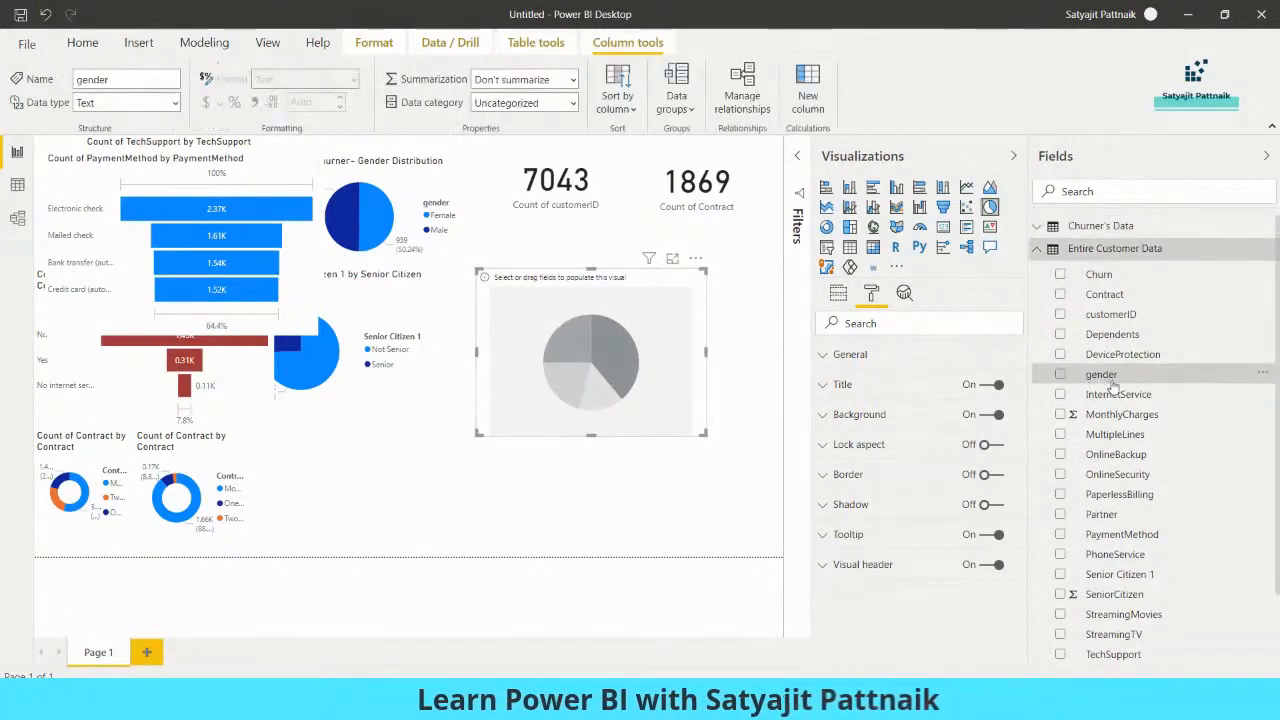
pyautogui.click(1060, 374)
pyautogui.click(838, 293)
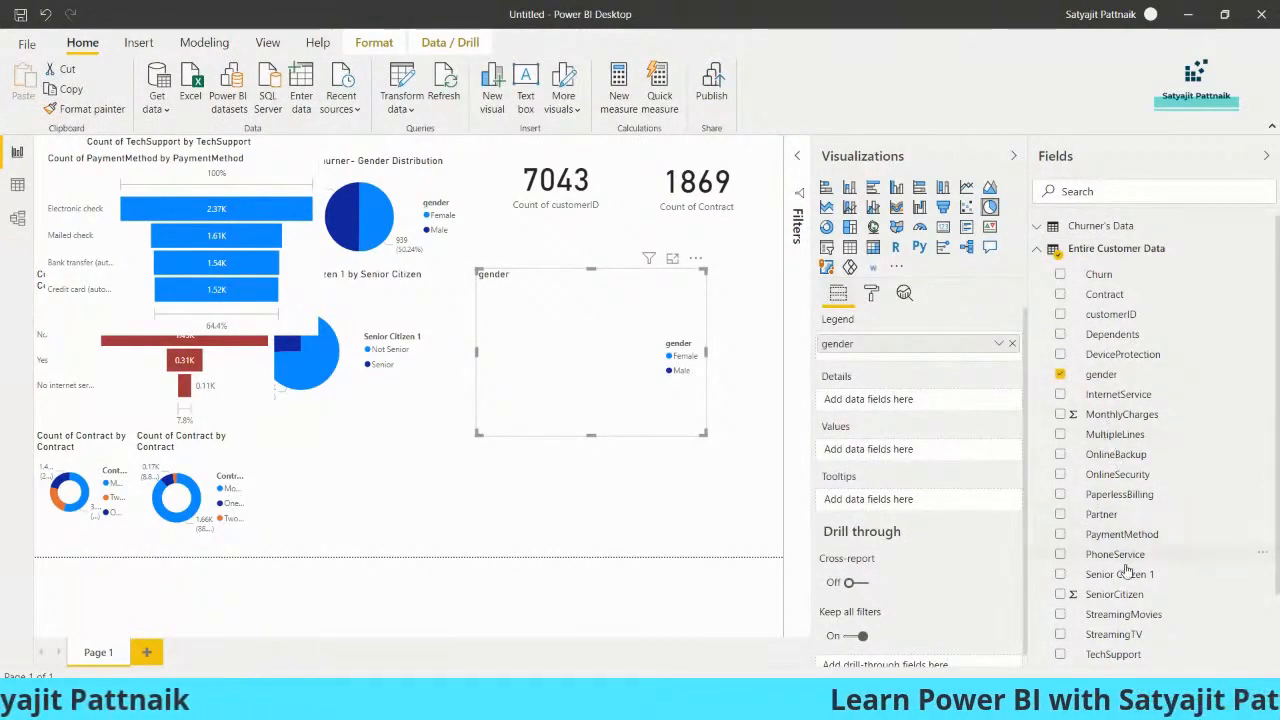
pyautogui.moveTo(1094, 570); pyautogui.dragTo(894, 401)
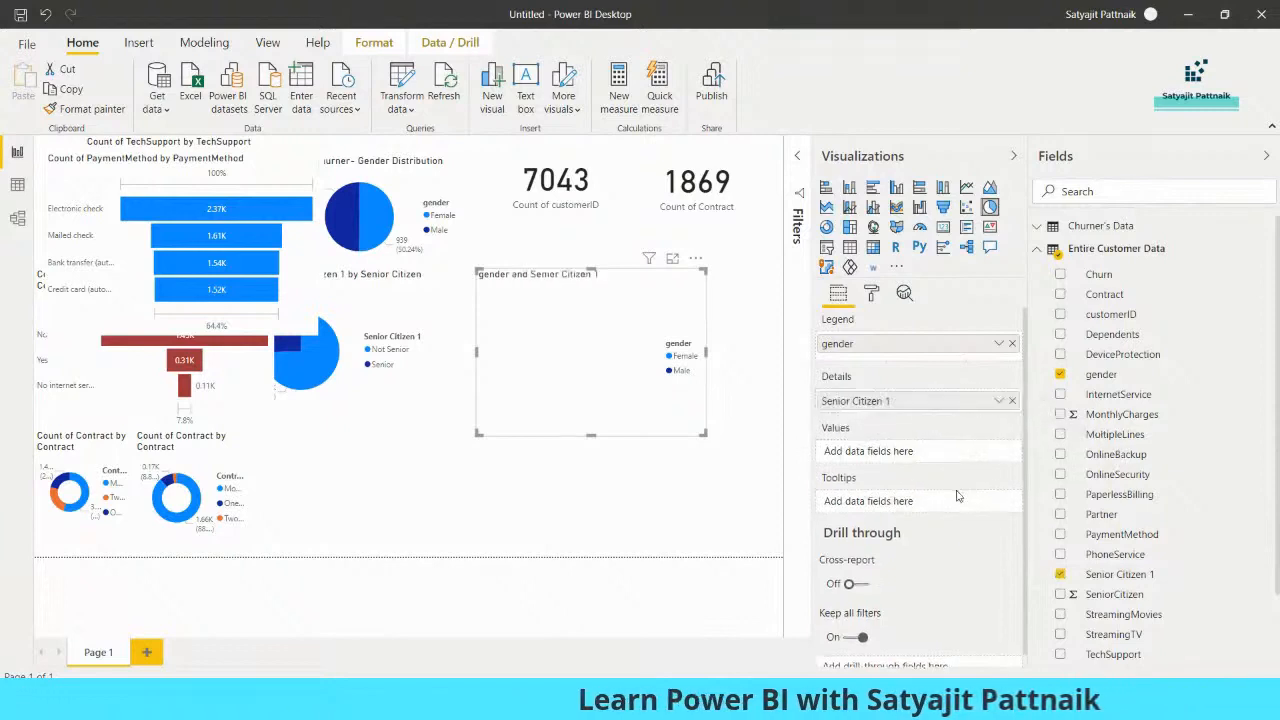
pyautogui.moveTo(1103, 378); pyautogui.dragTo(886, 452)
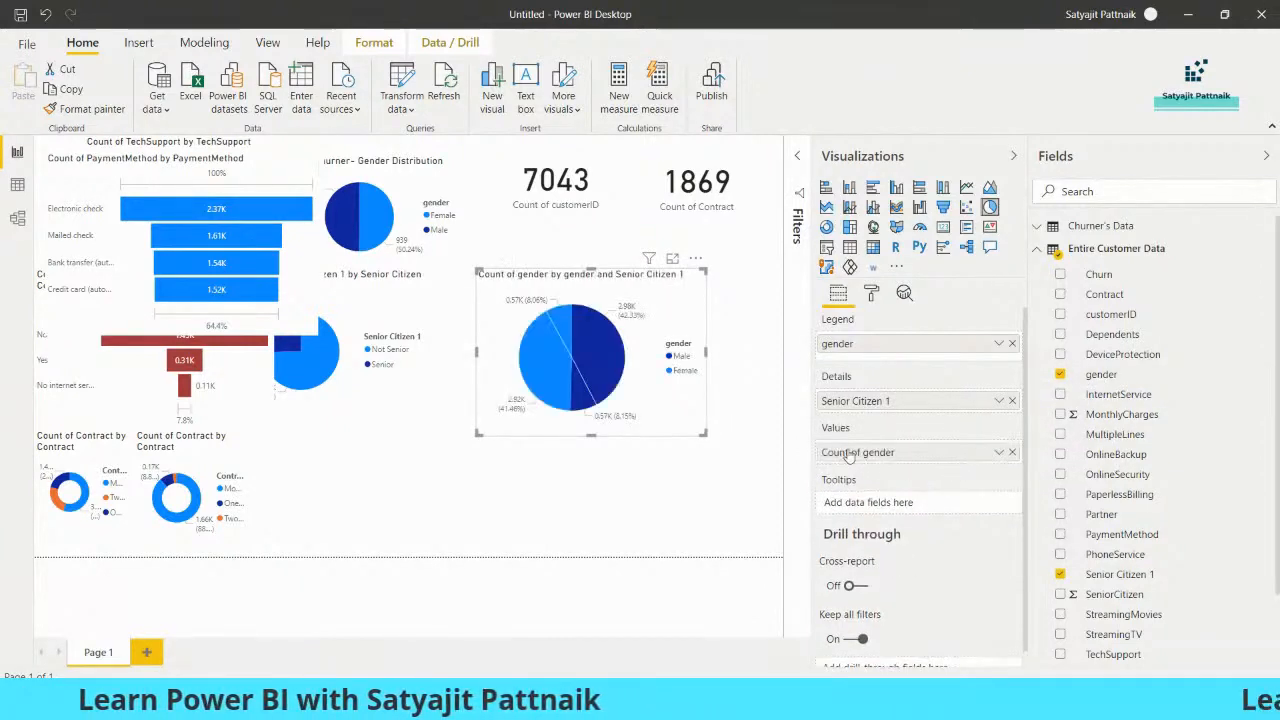
pyautogui.moveTo(478, 434); pyautogui.dragTo(276, 516)
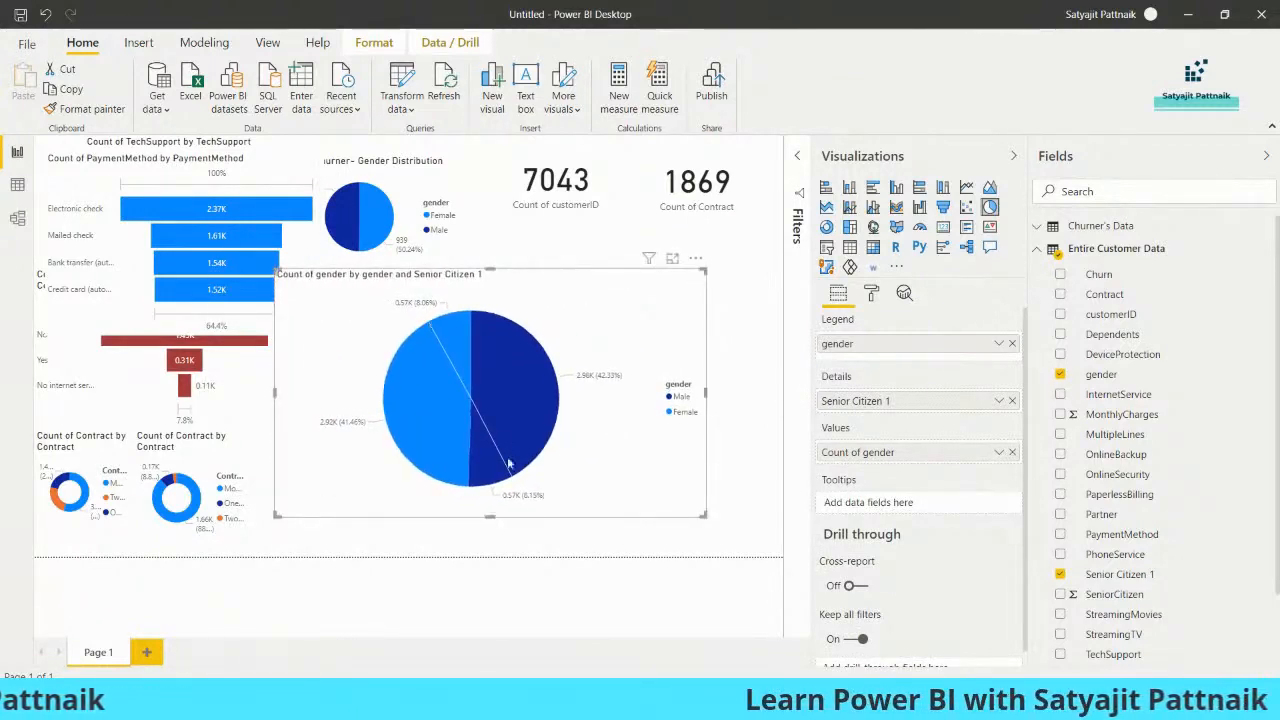
# Examine each slice of the gender and Senior Citizen pie chart and how it cross-highlights the other visuals
pyautogui.click(538, 392)
pyautogui.moveTo(532, 398)
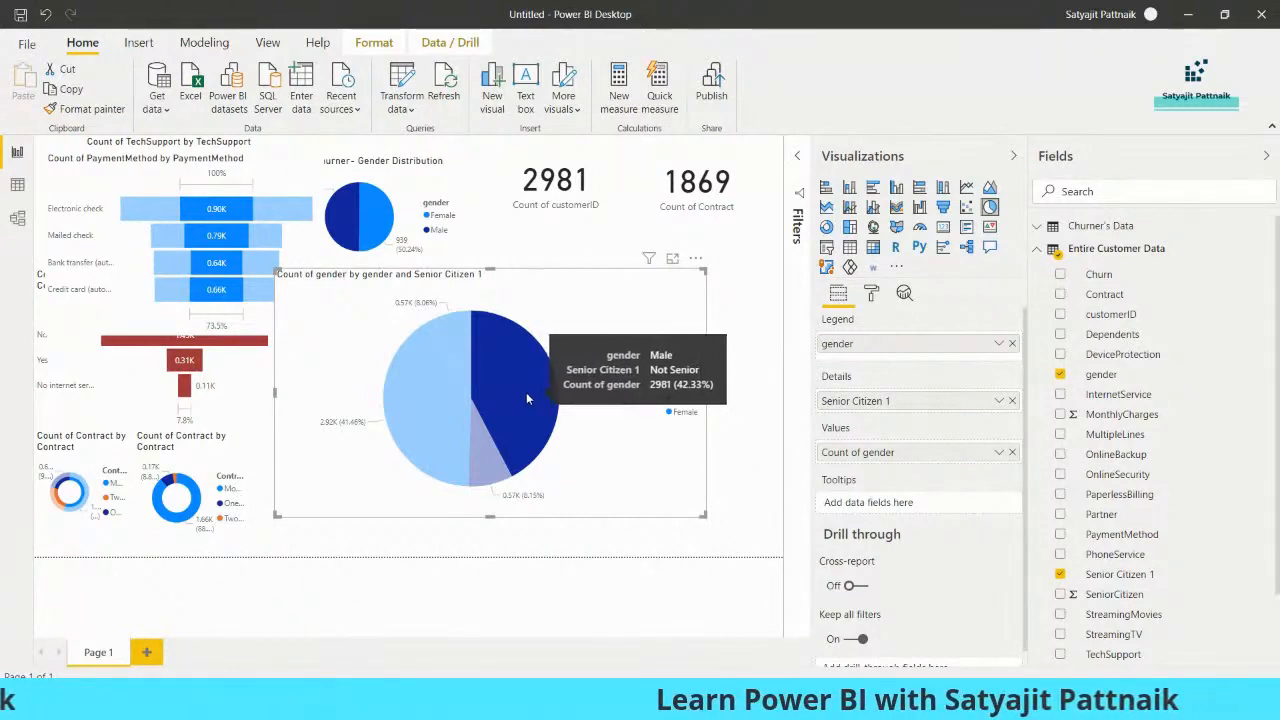
pyautogui.click(453, 342)
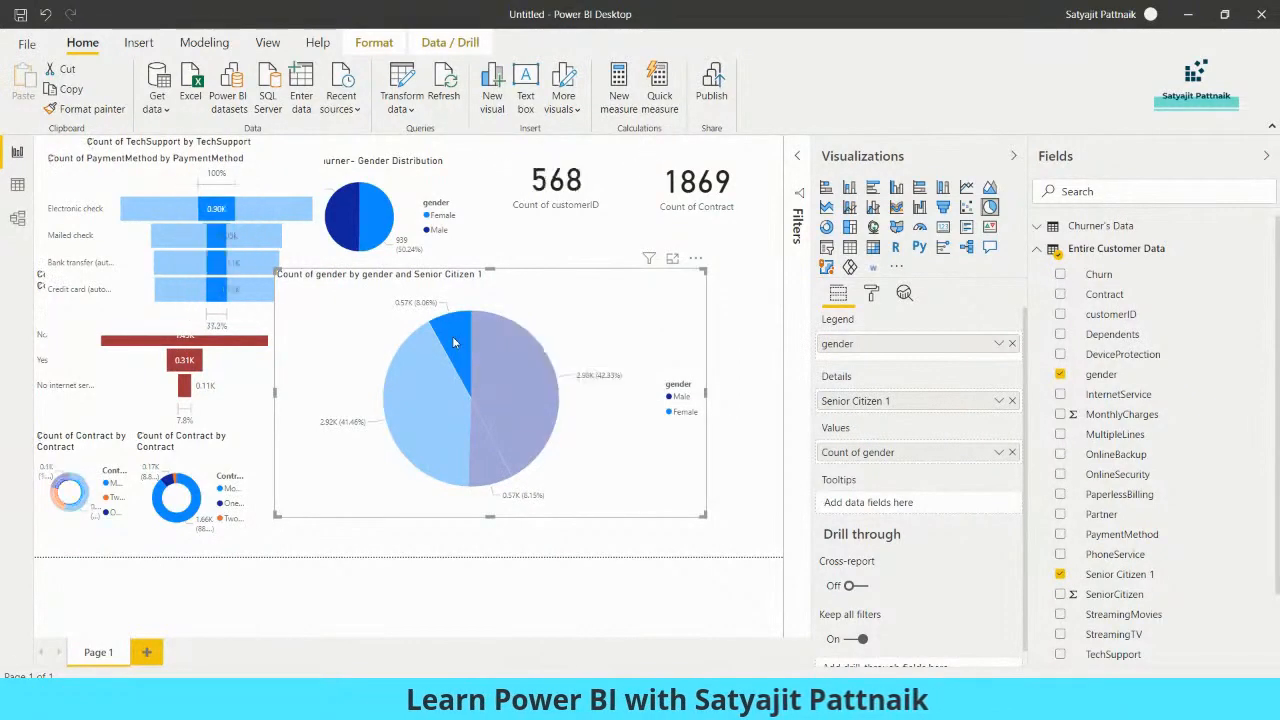
pyautogui.click(407, 393)
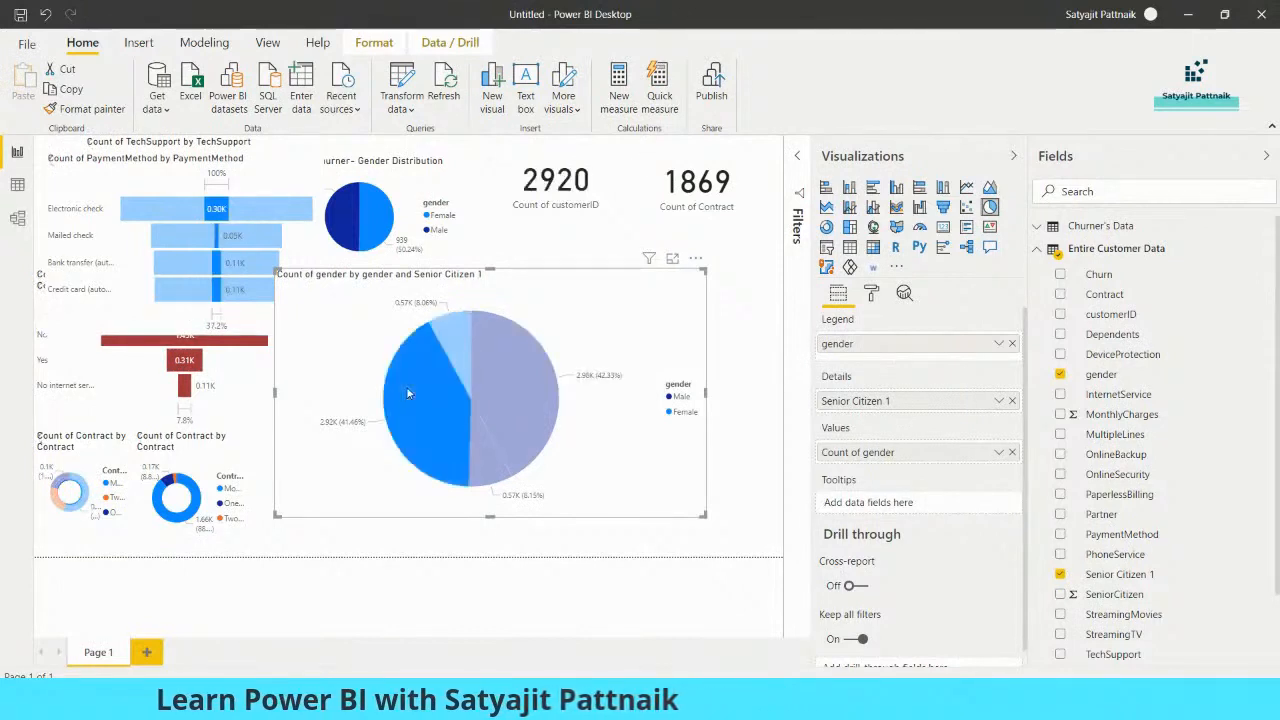
pyautogui.moveTo(402, 389)
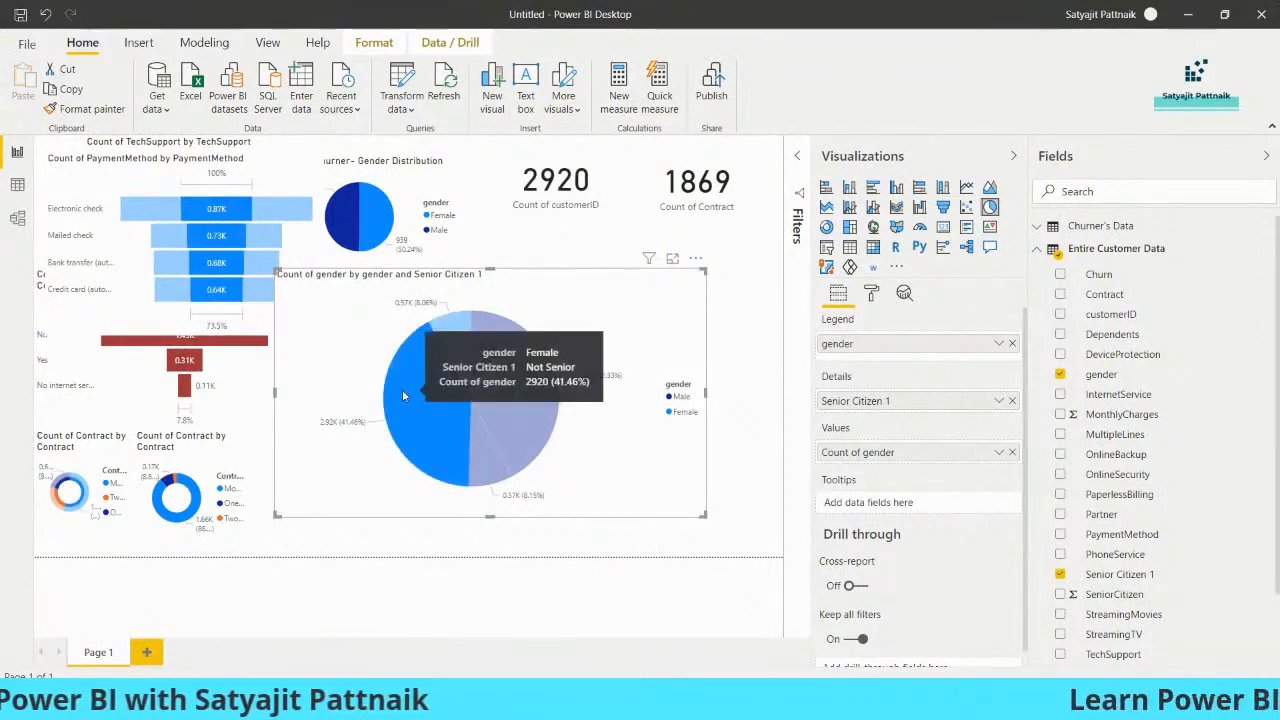
pyautogui.moveTo(489, 461)
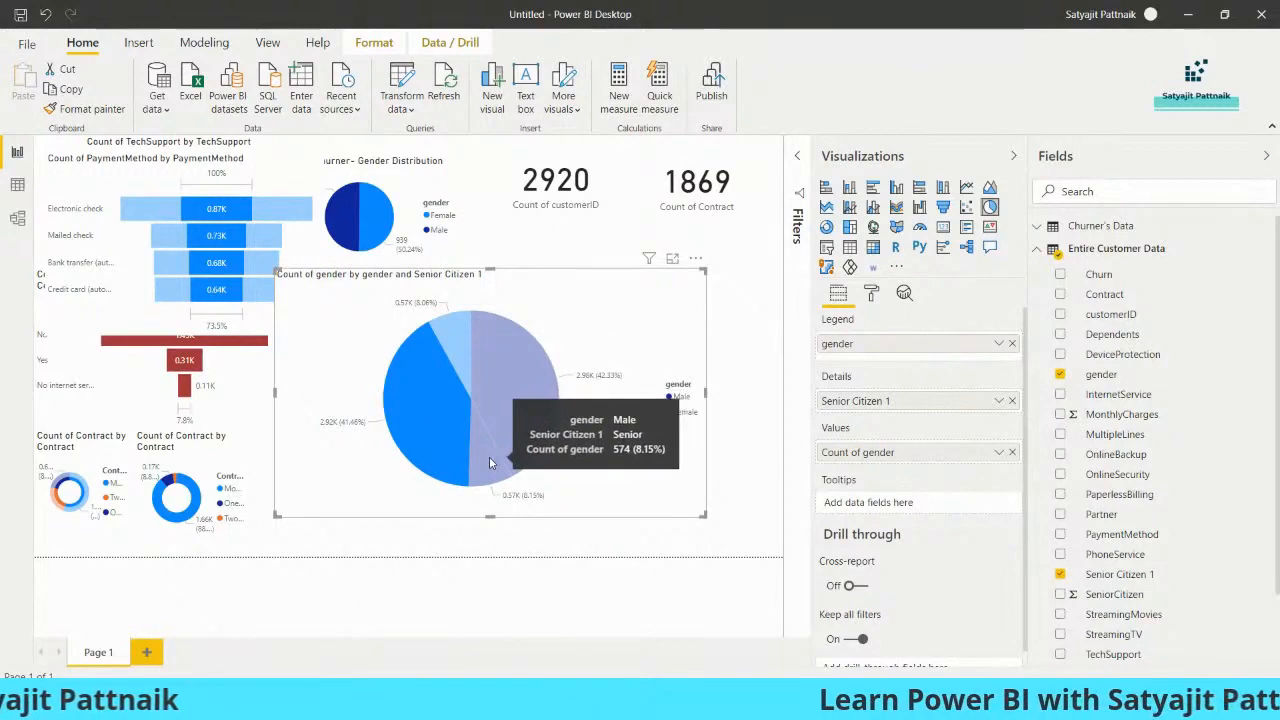
pyautogui.click(489, 462)
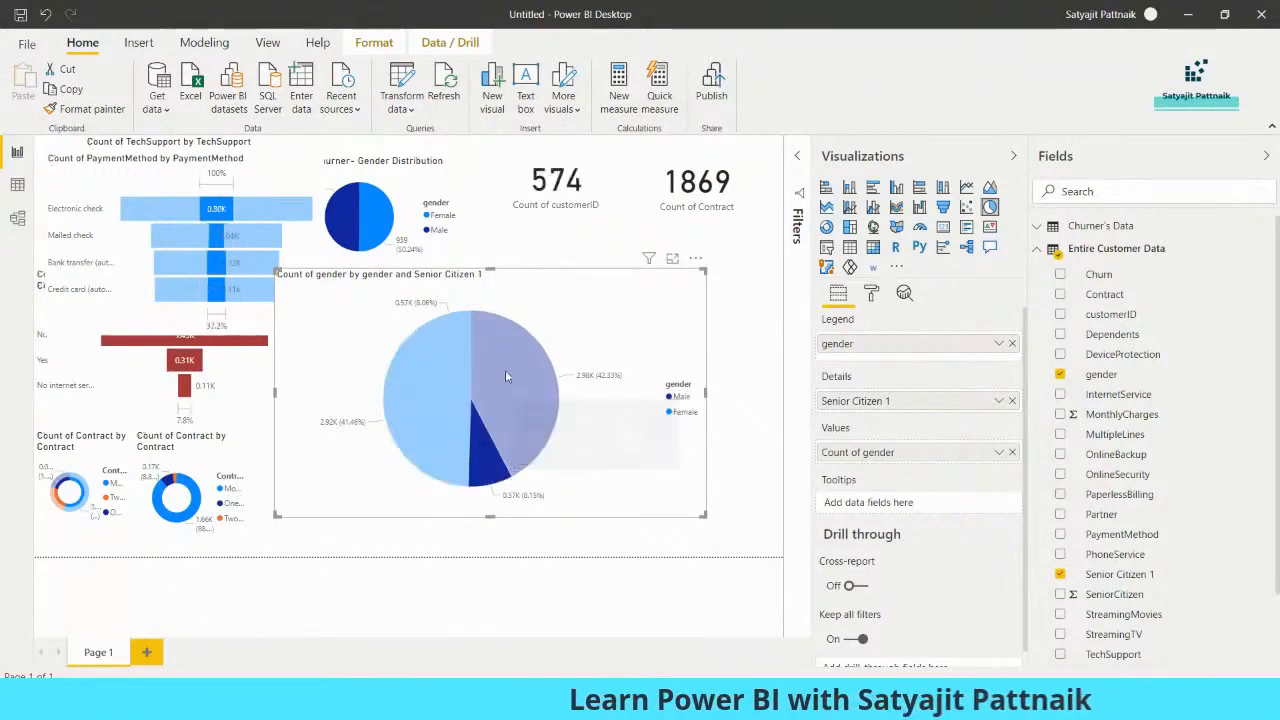
pyautogui.click(462, 454)
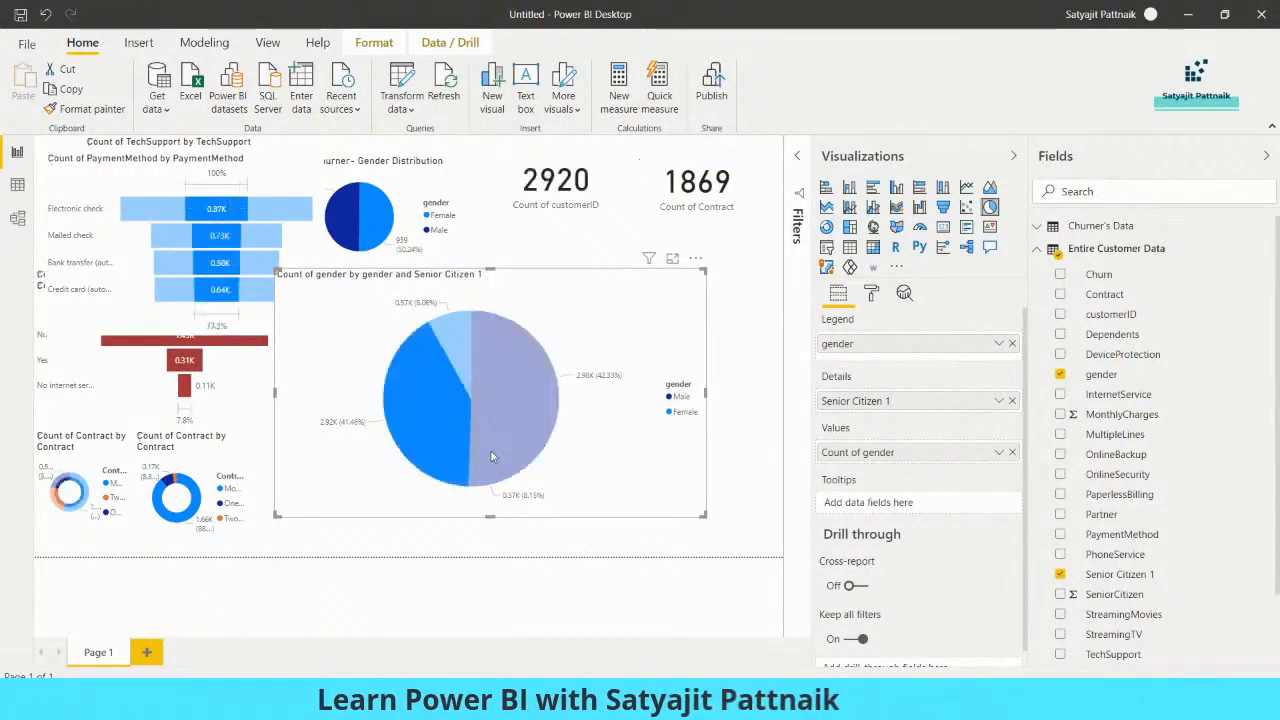
pyautogui.click(503, 400)
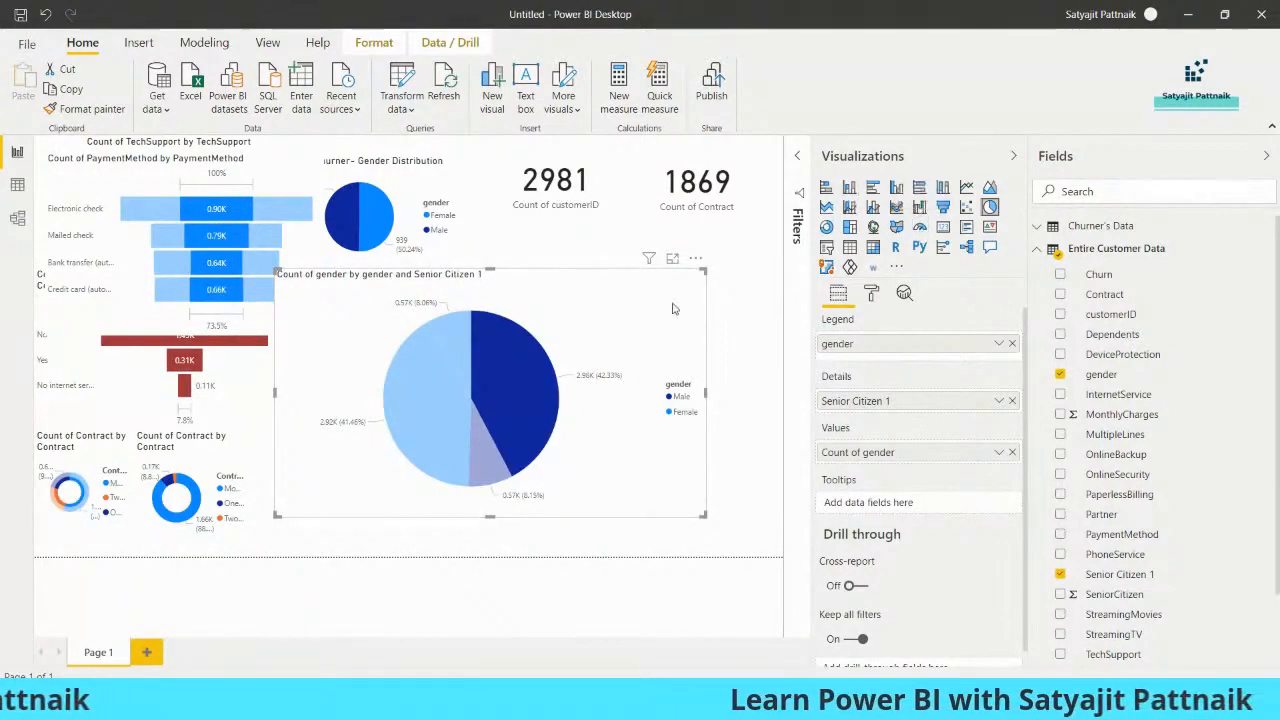
# Delete the large gender and Senior Citizen pie chart, glance at the Notepad query notes and return to the report canvas
pyautogui.click(628, 338)
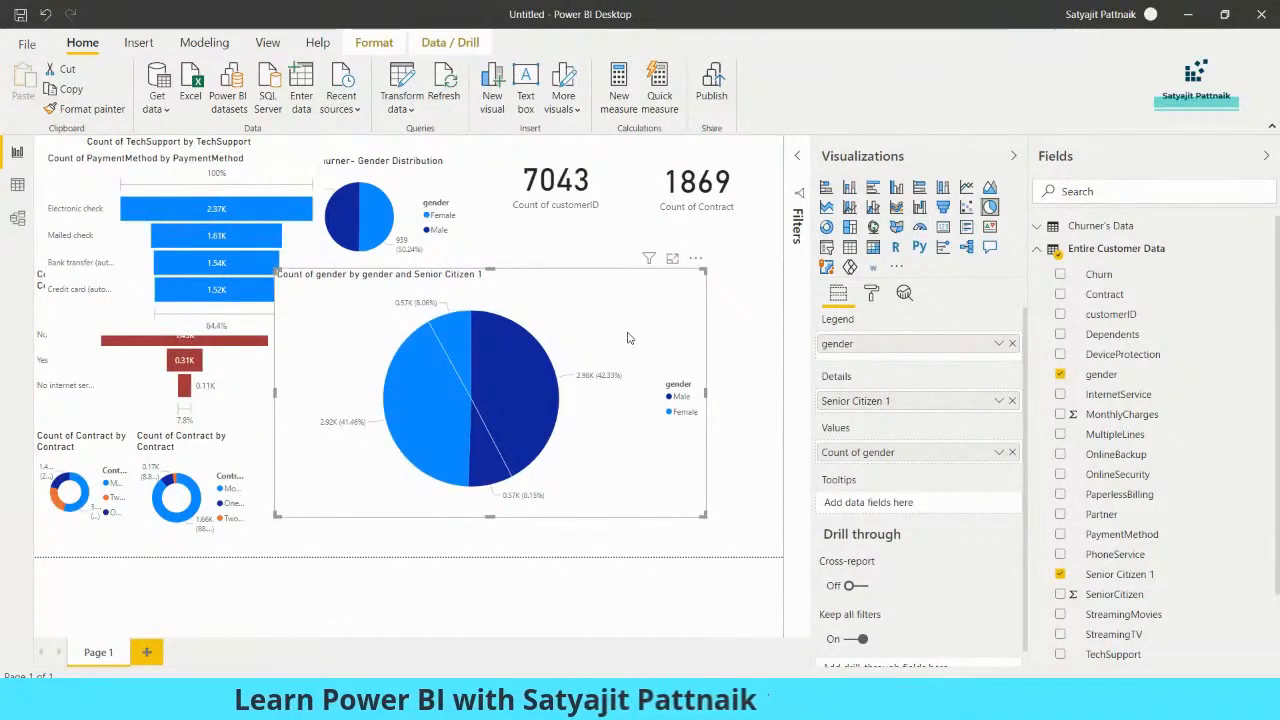
pyautogui.press('Delete')
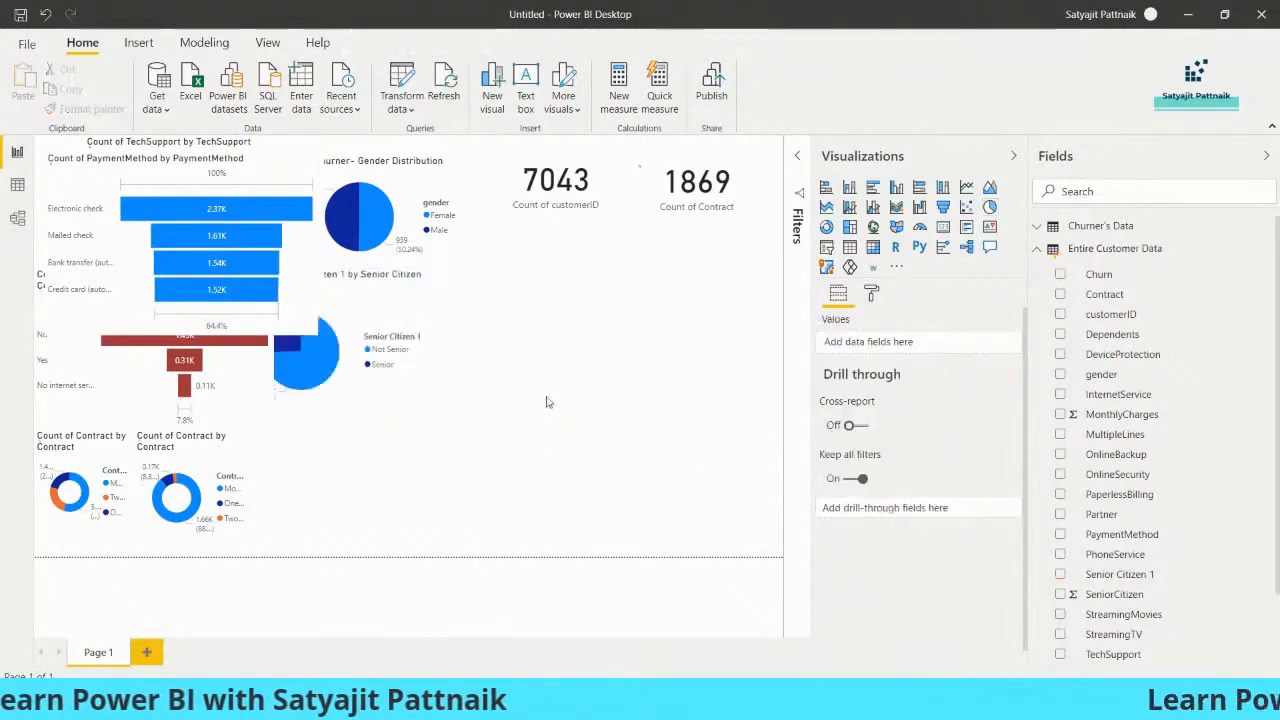
pyautogui.hotkey('alt', 'Tab')
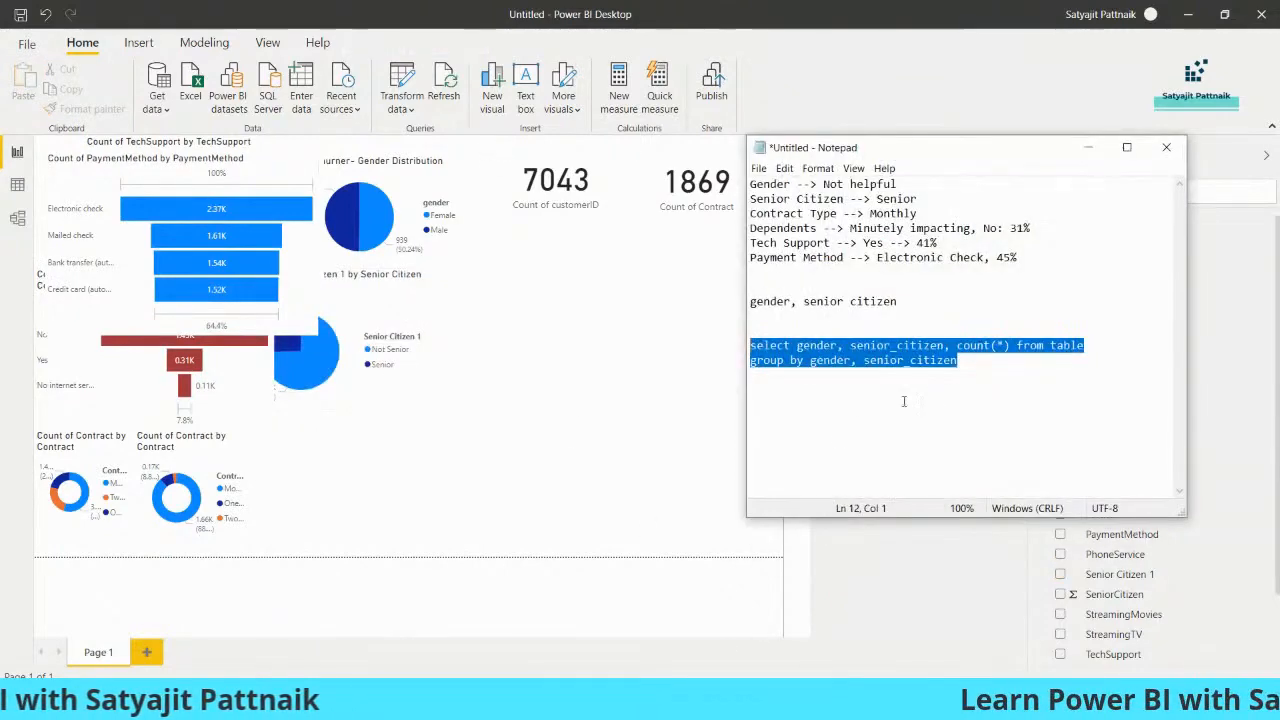
pyautogui.click(962, 362)
pyautogui.click(640, 343)
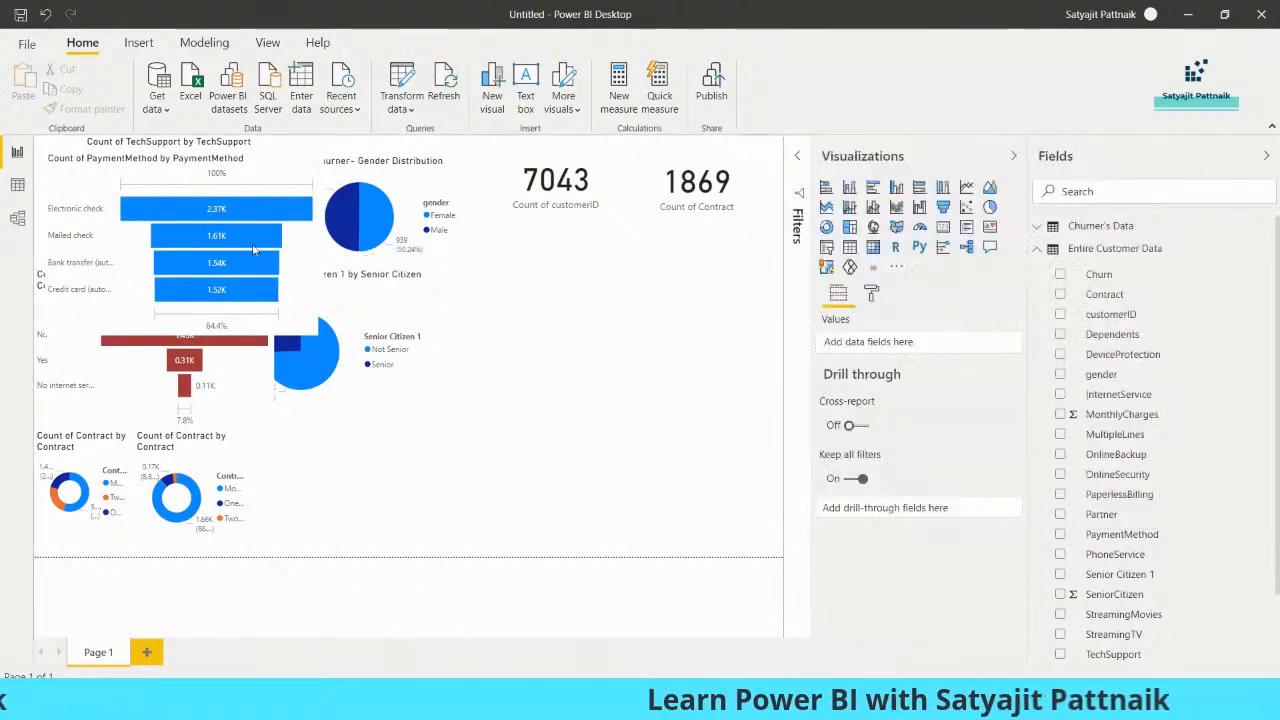
# Delete the GroupBY-Churner-GendervsCitizen and GroupBY-Entire-Gender vs Senior Citizen tables from the data model
pyautogui.click(295, 268)
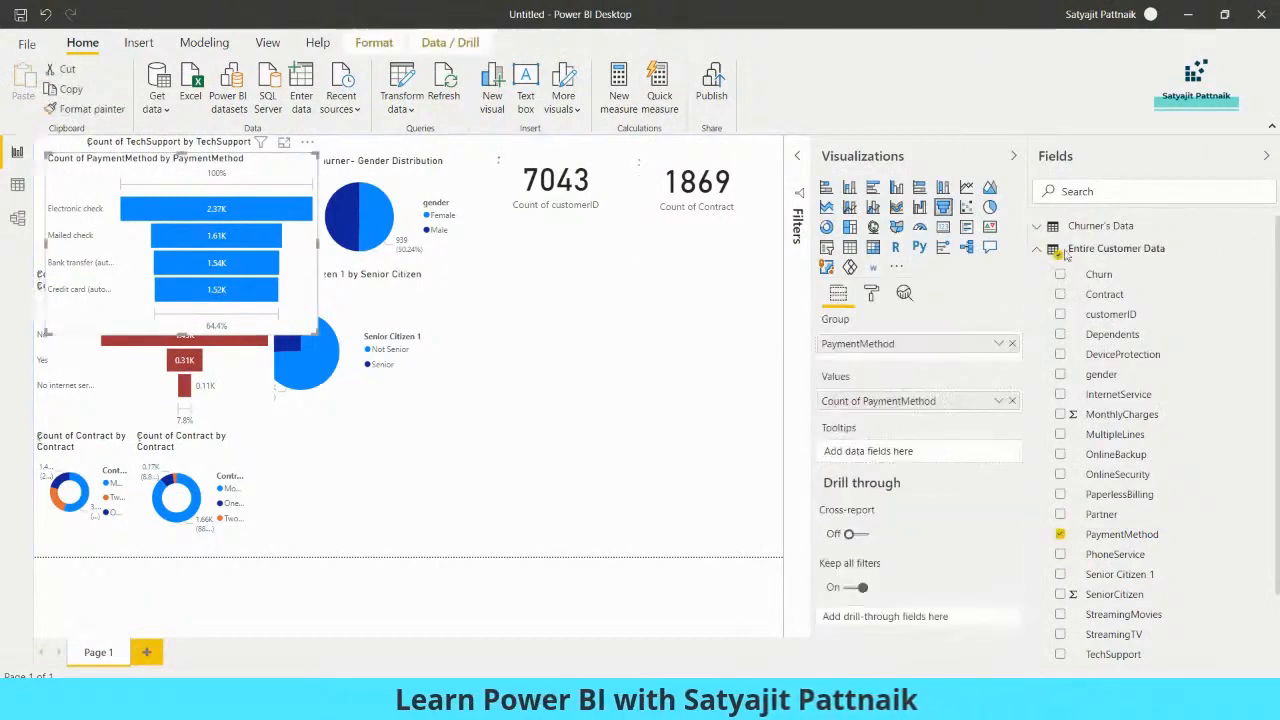
pyautogui.click(1038, 250)
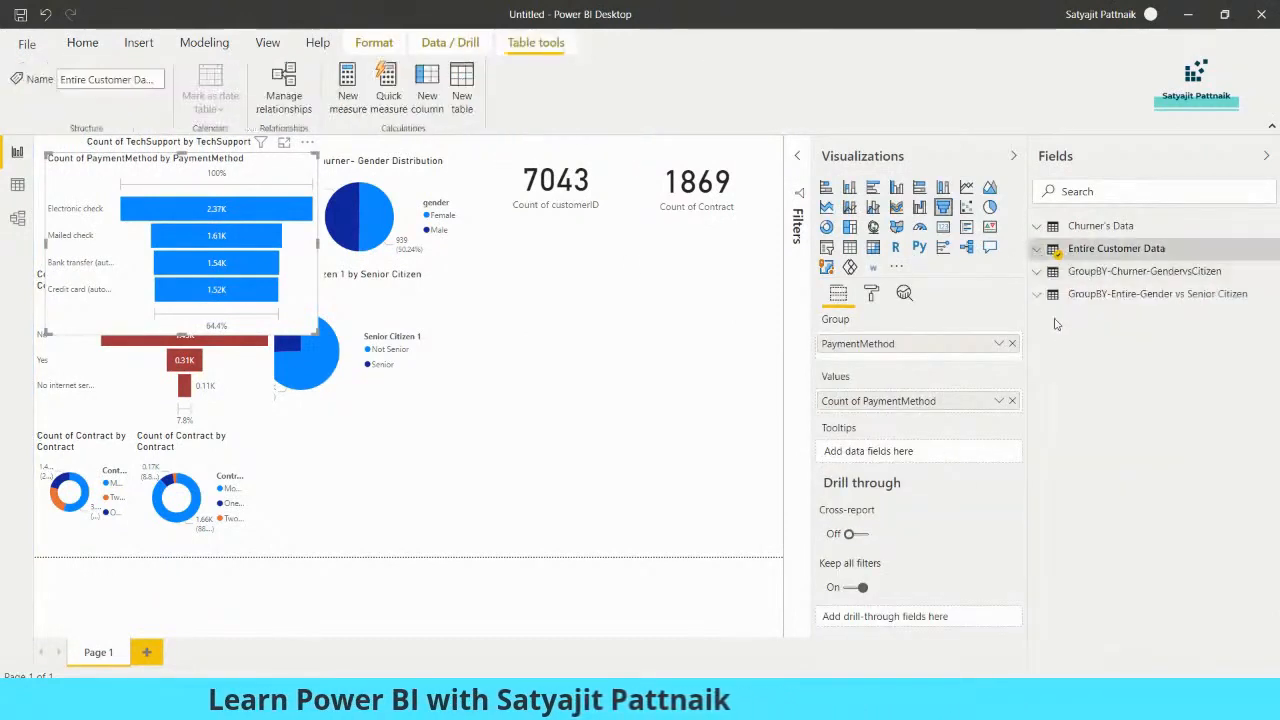
pyautogui.click(1090, 272)
pyautogui.click(1268, 271)
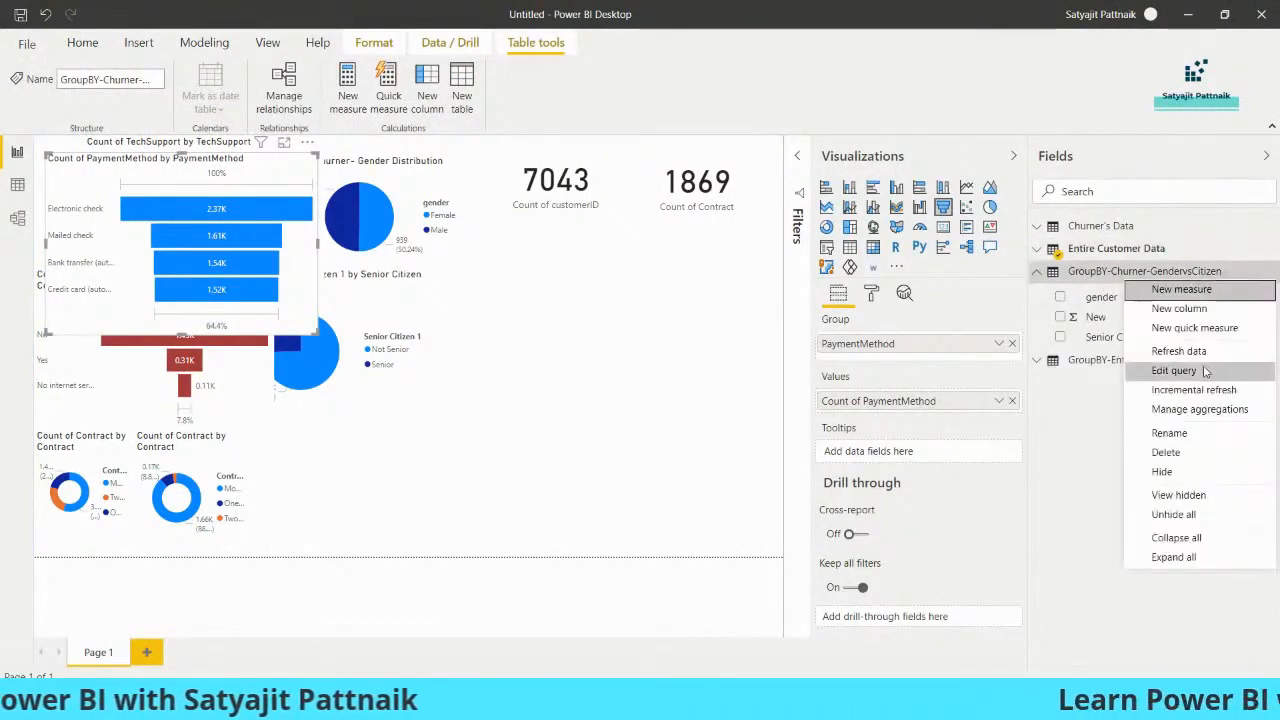
pyautogui.click(1190, 455)
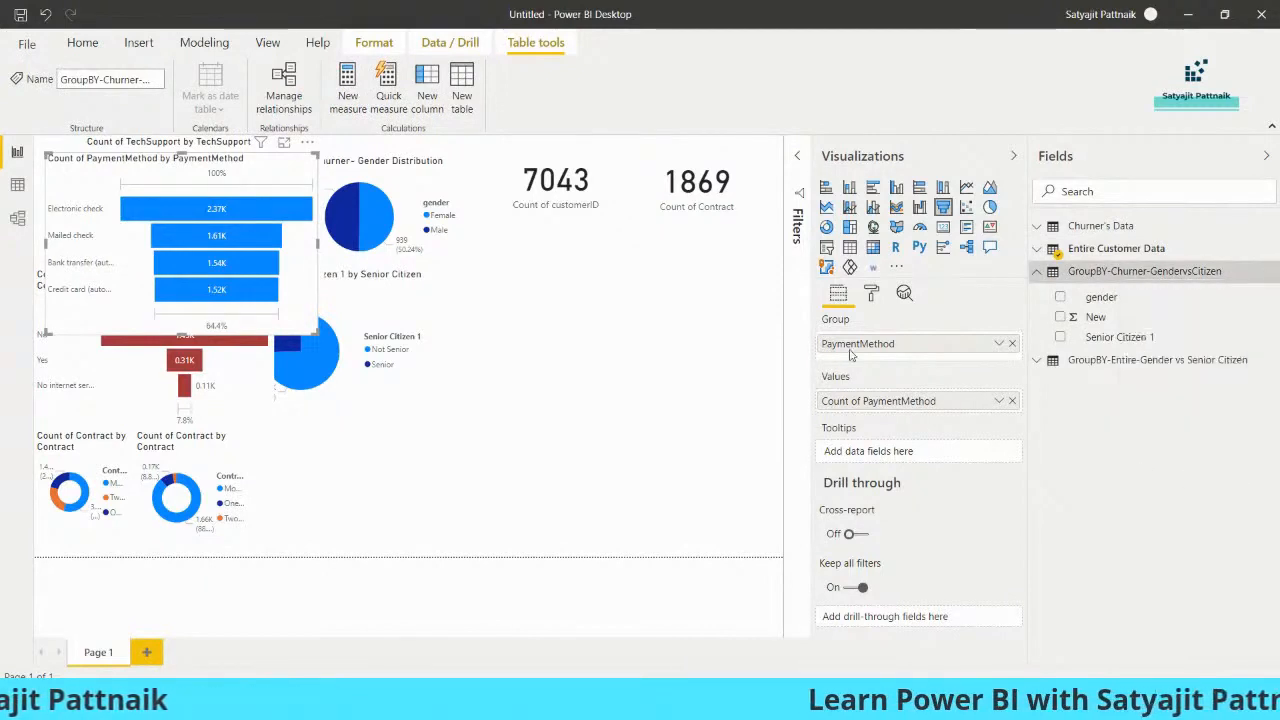
pyautogui.click(719, 379)
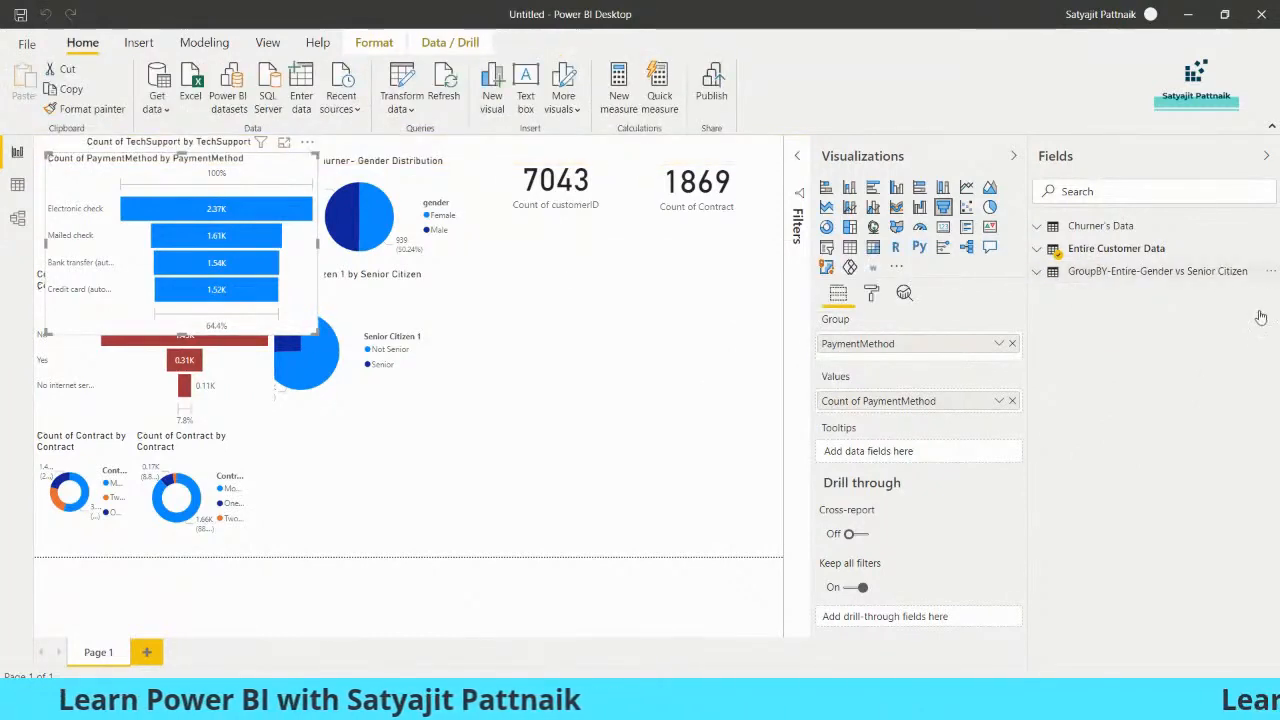
pyautogui.click(1268, 272)
pyautogui.click(1176, 453)
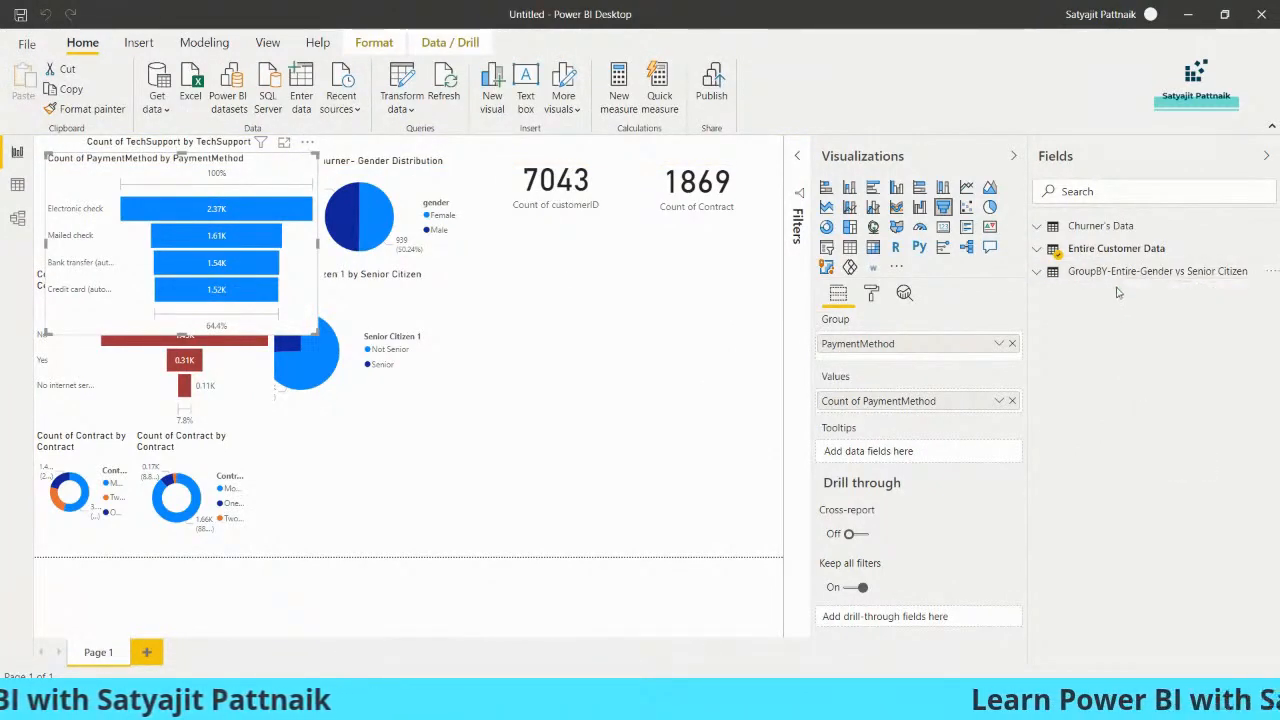
pyautogui.click(719, 386)
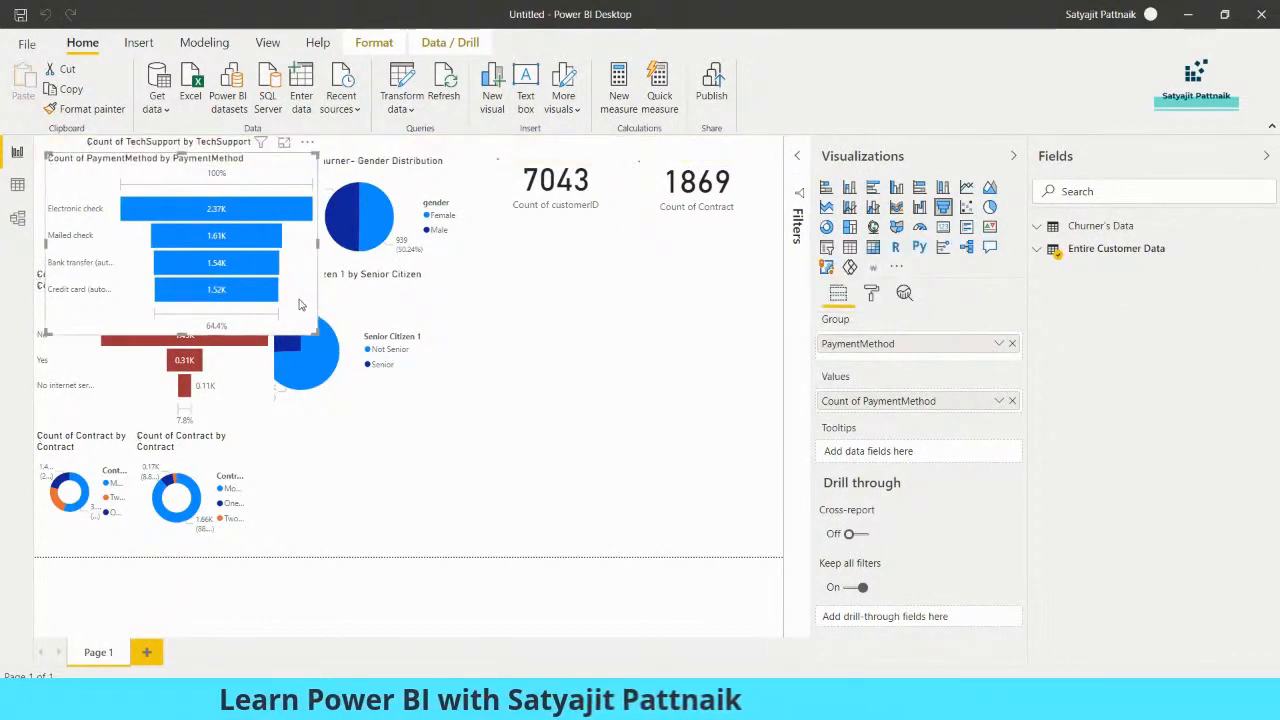
# Delete the PaymentMethod funnel and separate the overlapping TechSupport funnels and churner Senior Citizen pie into the report page's free areas
pyautogui.press('Delete')
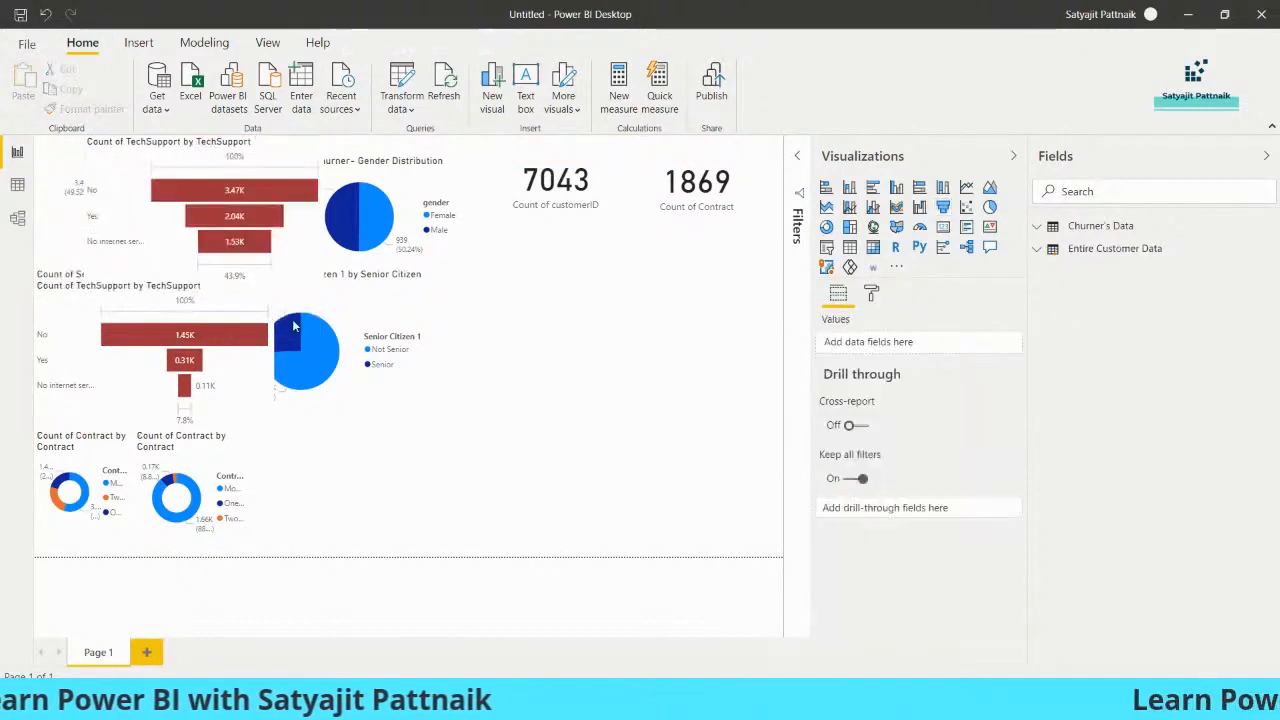
pyautogui.click(228, 265)
pyautogui.moveTo(228, 265); pyautogui.dragTo(638, 354)
pyautogui.moveTo(350, 356); pyautogui.dragTo(414, 476)
pyautogui.moveTo(223, 344); pyautogui.dragTo(345, 332)
pyautogui.moveTo(421, 448); pyautogui.dragTo(677, 474)
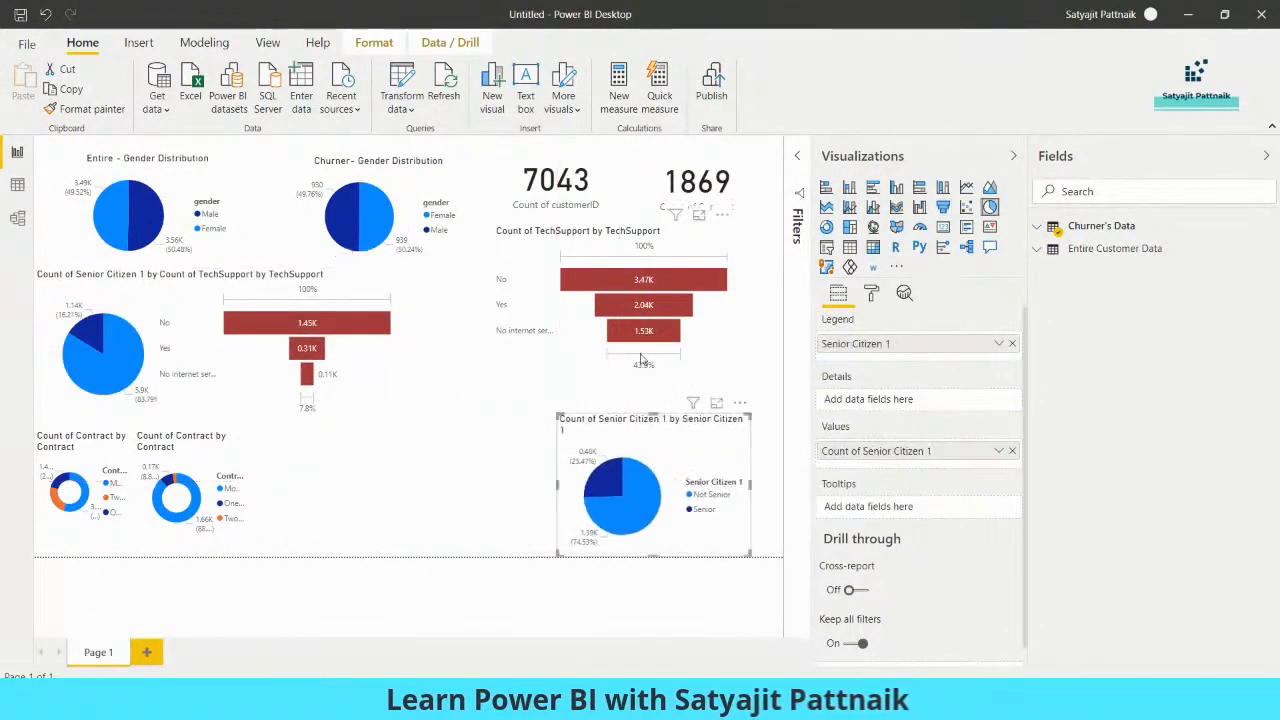
# Space out the funnels, Senior Citizen pies and Contract donuts, and place the Churner- Gender Distribution pie below the churner TechSupport funnel
pyautogui.moveTo(636, 356); pyautogui.dragTo(677, 357)
pyautogui.moveTo(666, 457); pyautogui.dragTo(675, 457)
pyautogui.moveTo(335, 354); pyautogui.dragTo(437, 354)
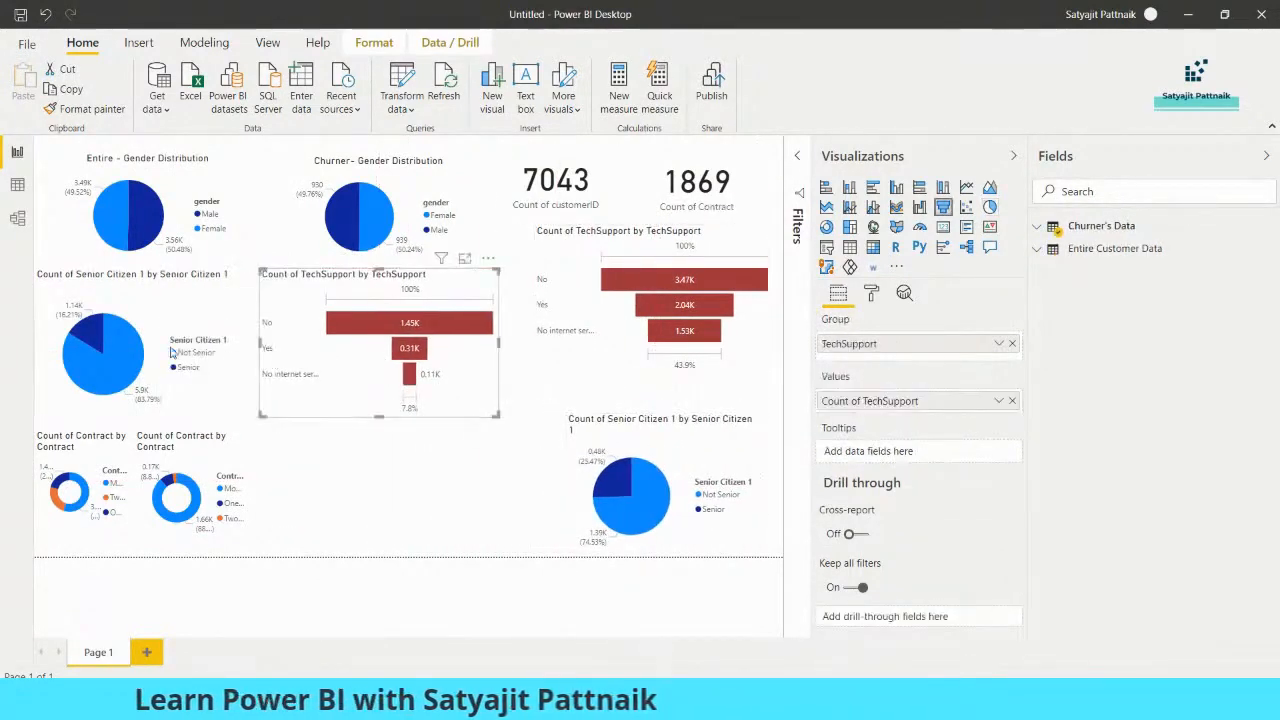
pyautogui.moveTo(171, 351); pyautogui.dragTo(190, 352)
pyautogui.moveTo(190, 457); pyautogui.dragTo(210, 457)
pyautogui.moveTo(86, 457); pyautogui.dragTo(100, 457)
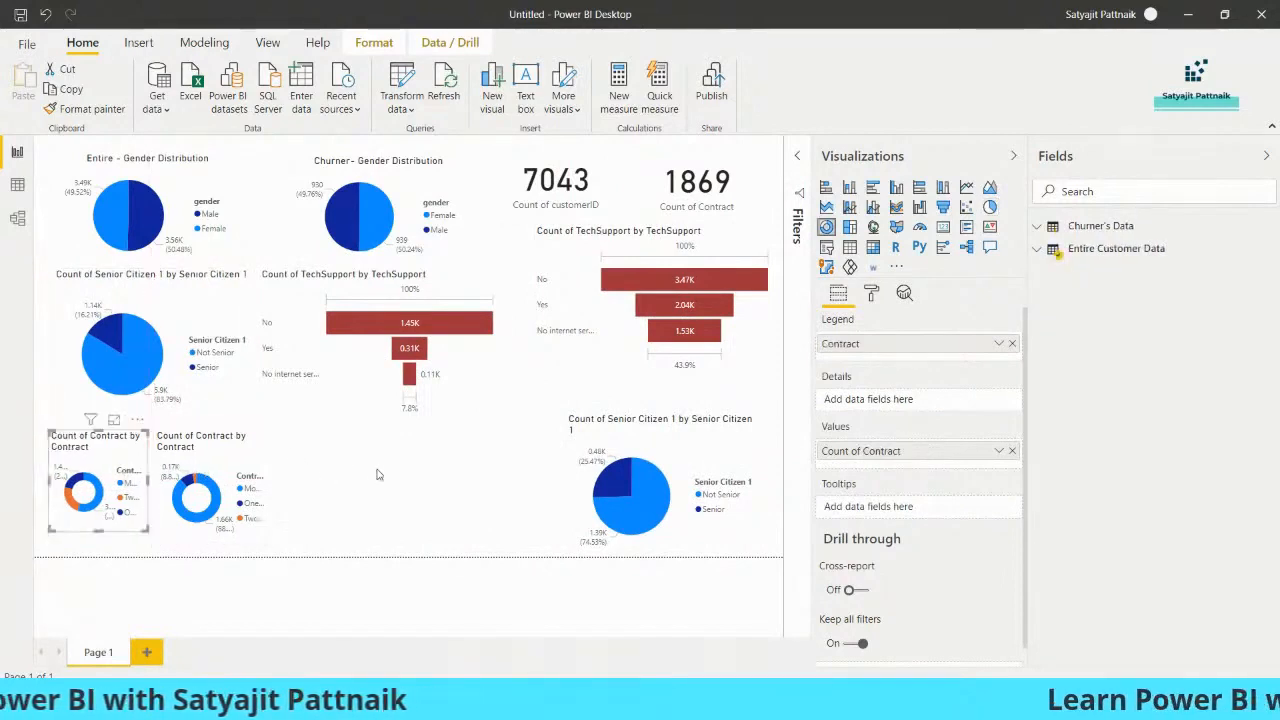
pyautogui.click(376, 473)
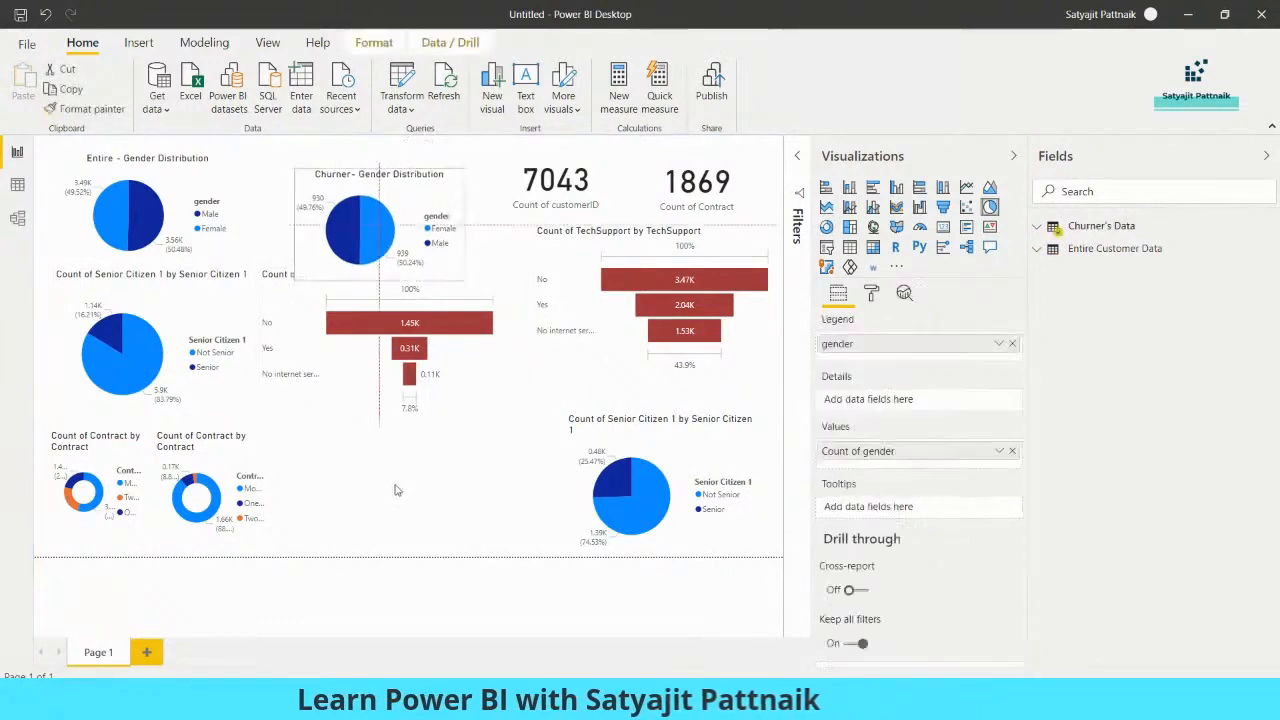
pyautogui.moveTo(385, 236); pyautogui.dragTo(385, 517)
# Insert a text box across the upper middle of the report page and enter the title "Telecom Churn Report"
pyautogui.click(430, 147)
pyautogui.click(525, 87)
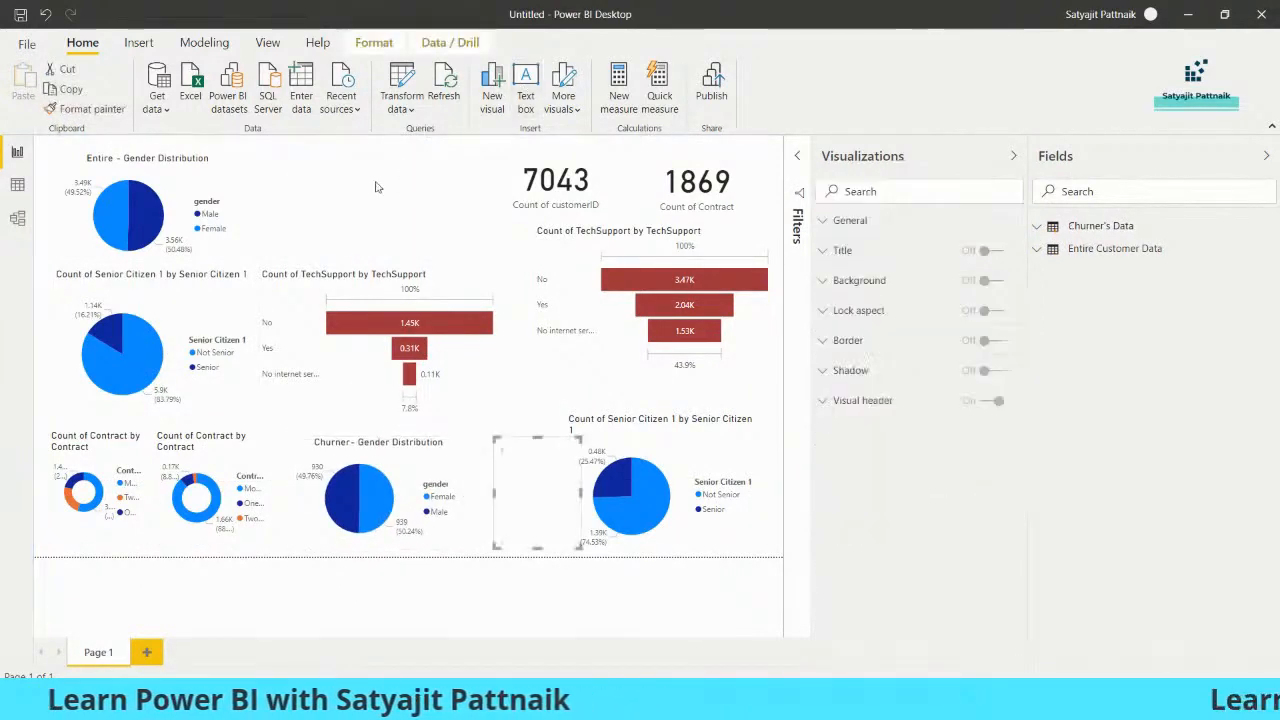
pyautogui.click(497, 440)
pyautogui.moveTo(495, 438); pyautogui.dragTo(276, 138)
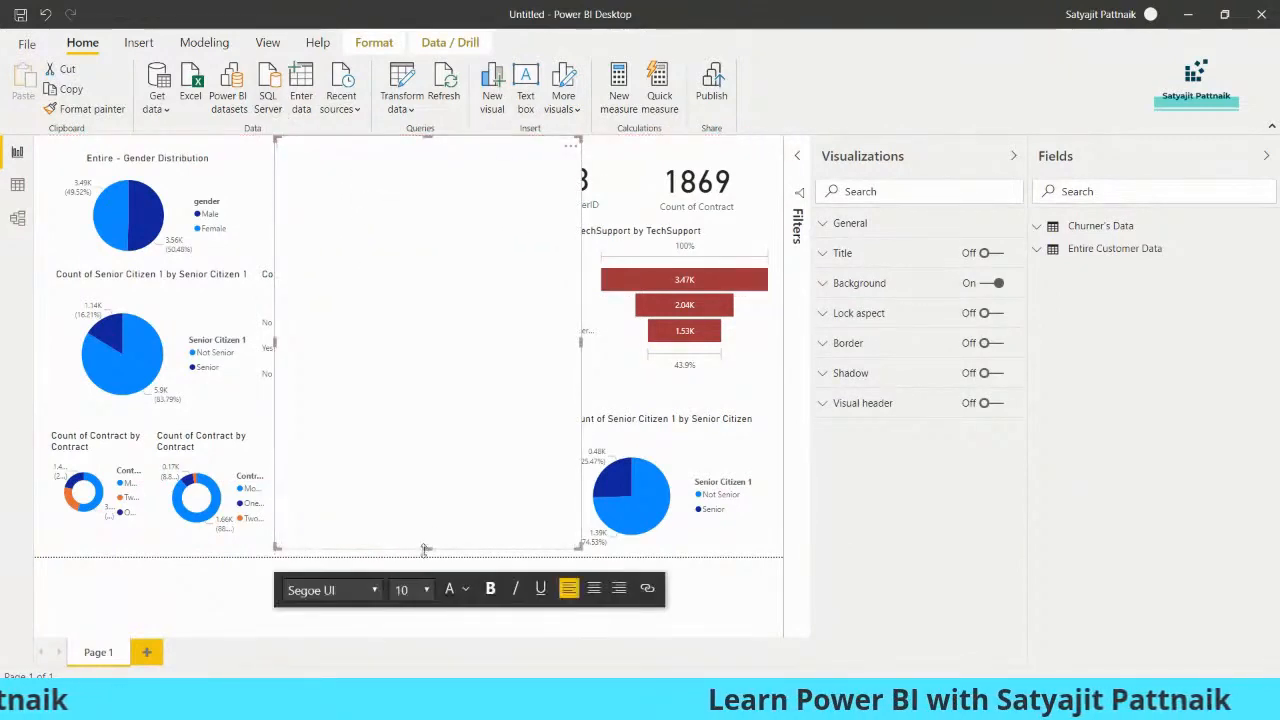
pyautogui.moveTo(427, 548); pyautogui.dragTo(411, 196)
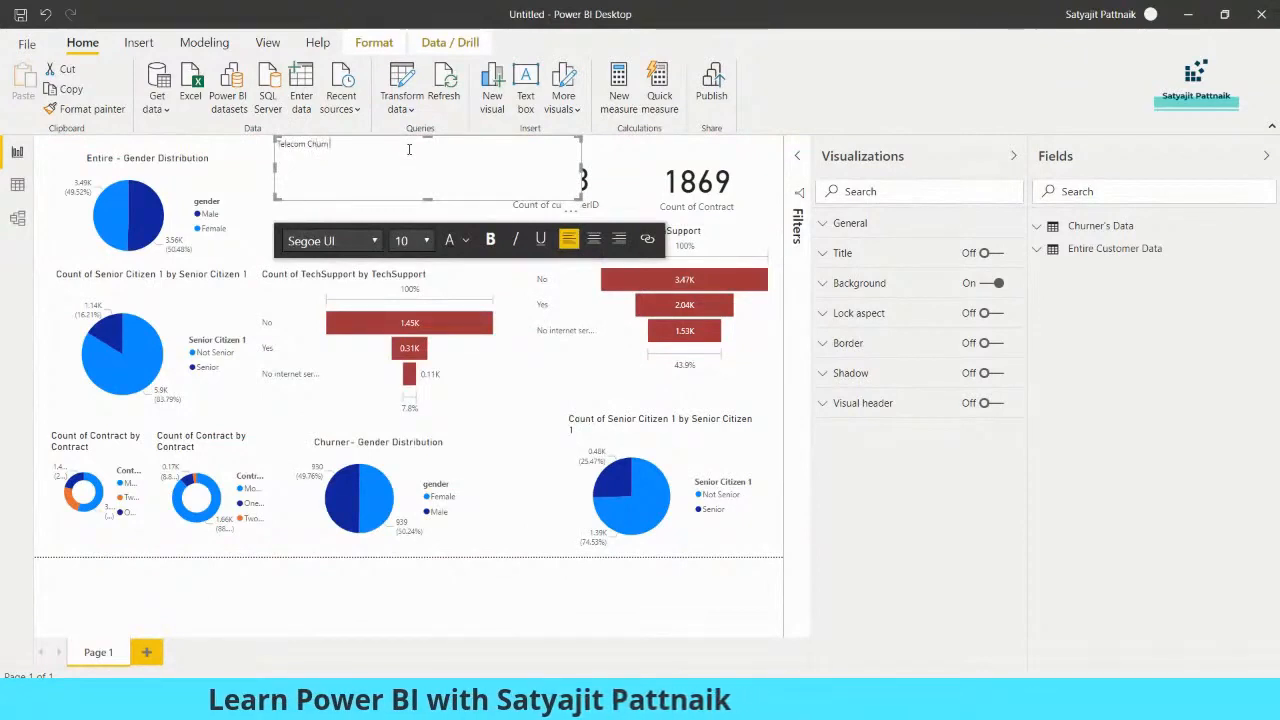
pyautogui.write('ort')
# Format the whole "Telecom Churn Report" title in bold at font size 28
pyautogui.hotkey('ctrl', 'a')
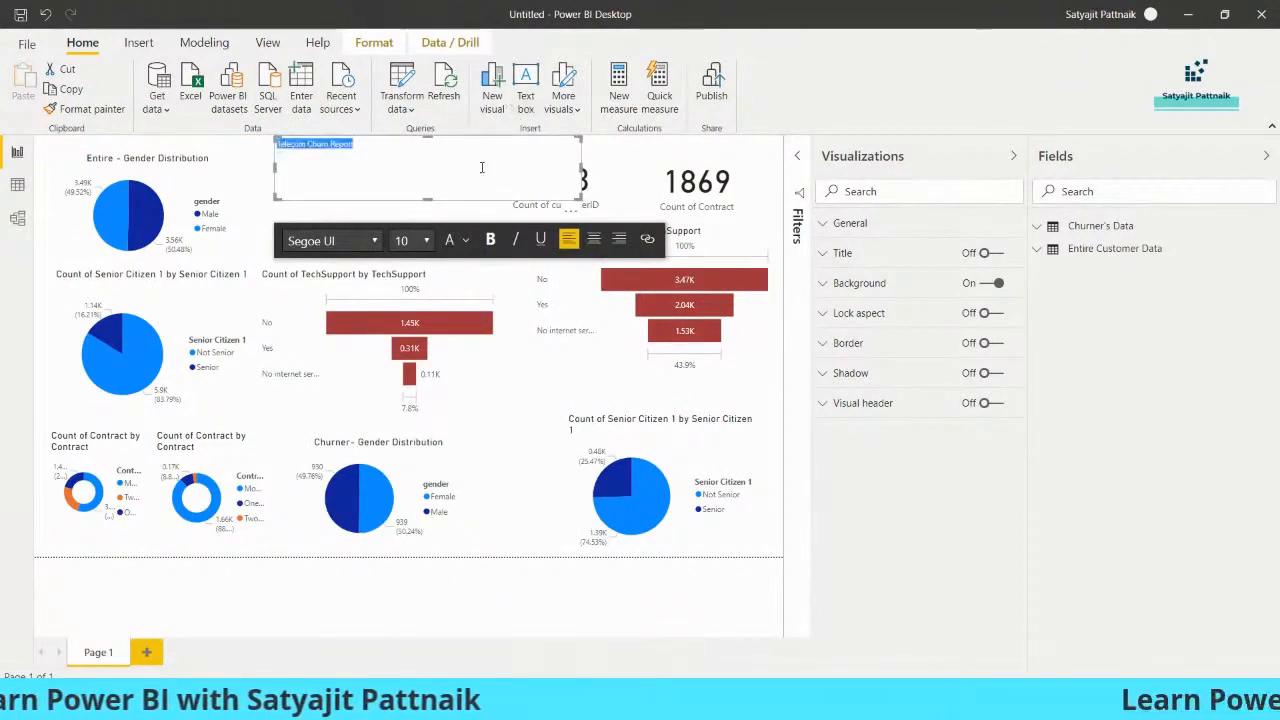
pyautogui.click(426, 240)
pyautogui.click(403, 390)
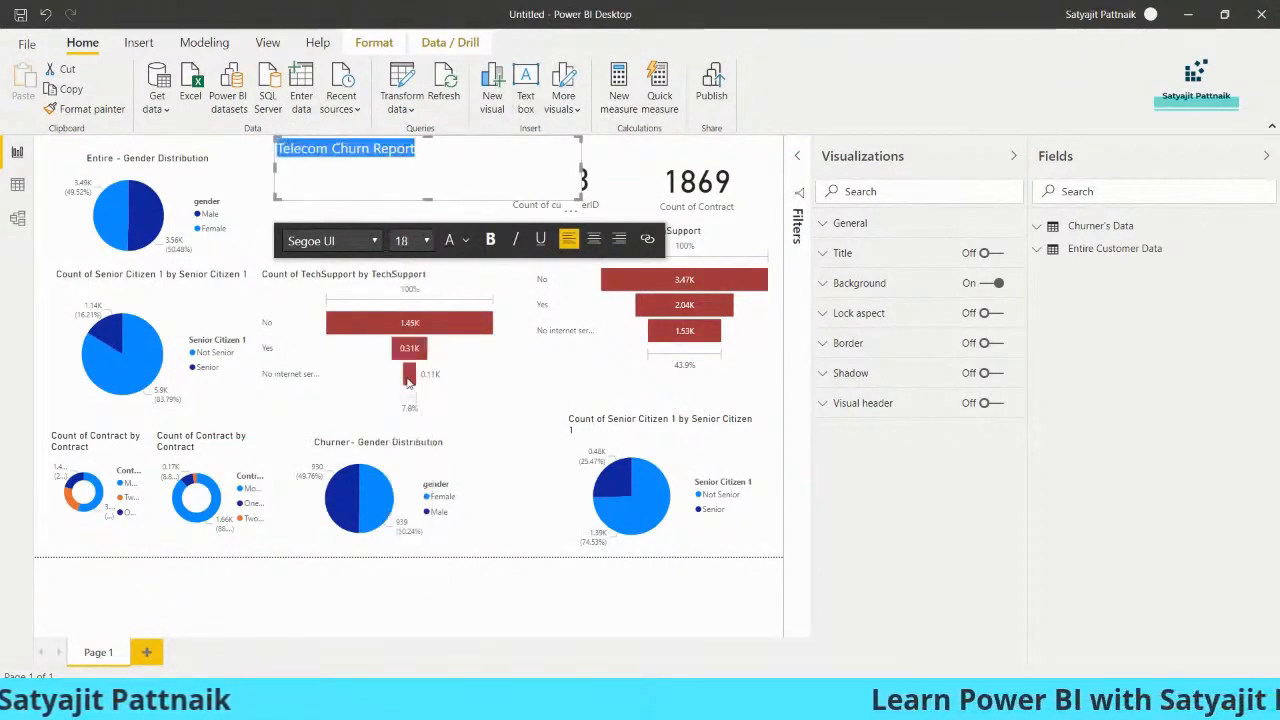
pyautogui.click(408, 244)
pyautogui.click(434, 378)
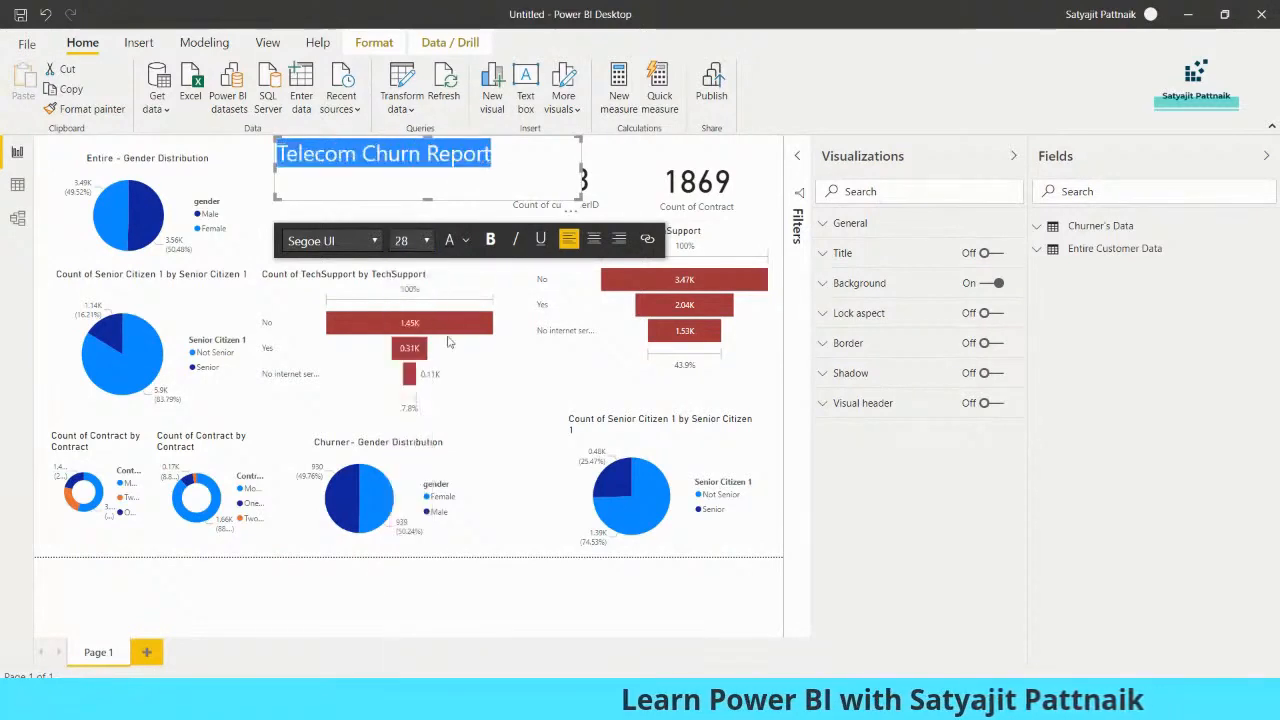
pyautogui.click(491, 241)
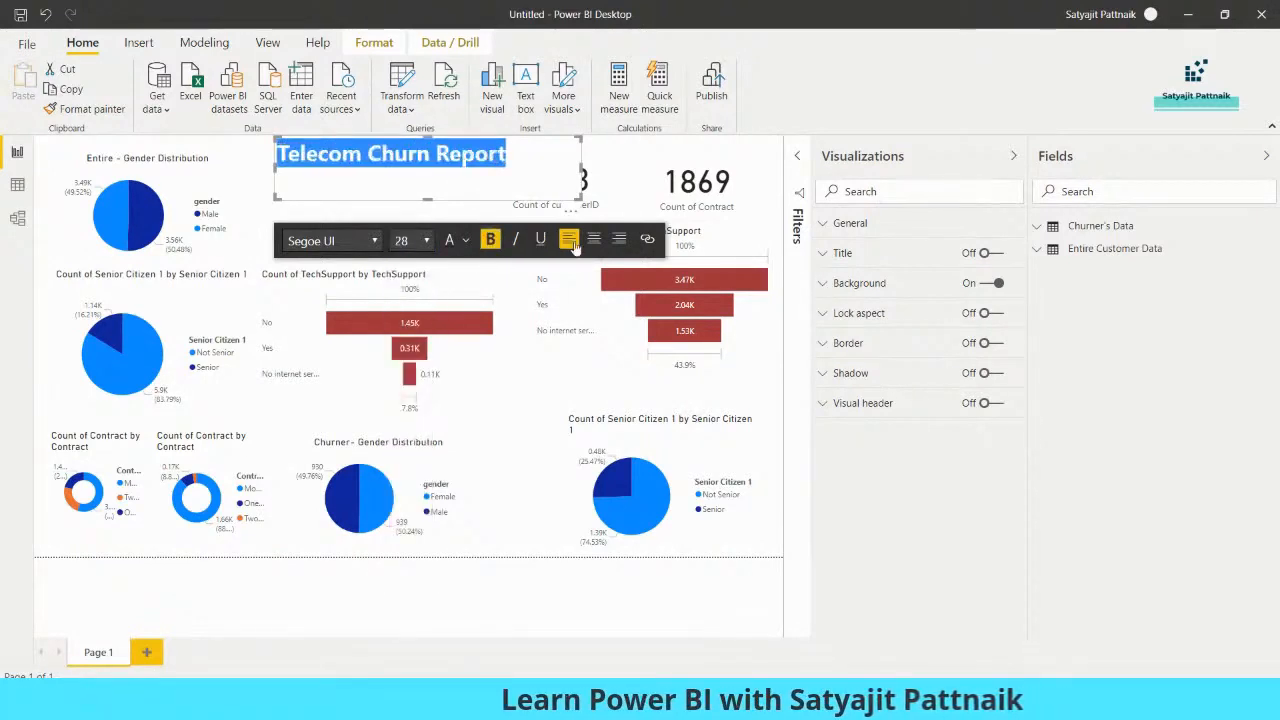
pyautogui.click(619, 159)
# Move the Count of customerID card below the report title, just above the churner TechSupport funnel
pyautogui.moveTo(594, 202); pyautogui.dragTo(495, 456)
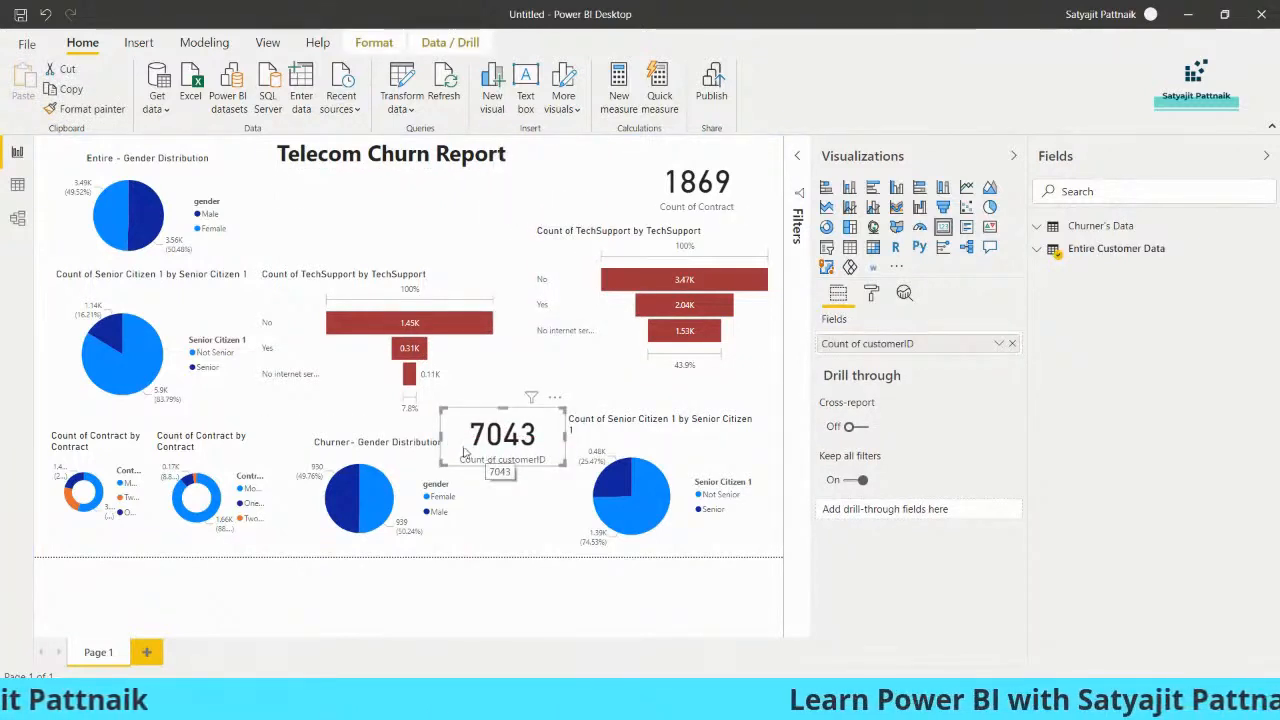
pyautogui.moveTo(487, 455); pyautogui.dragTo(347, 246)
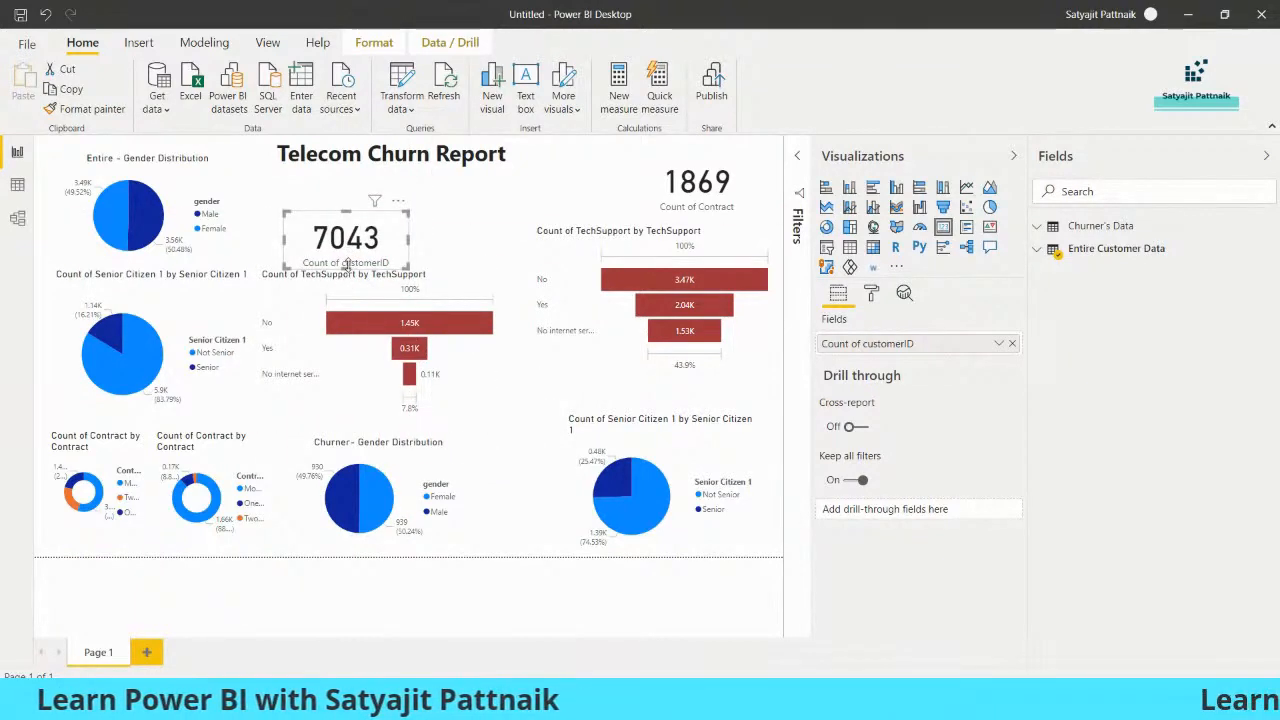
pyautogui.click(489, 543)
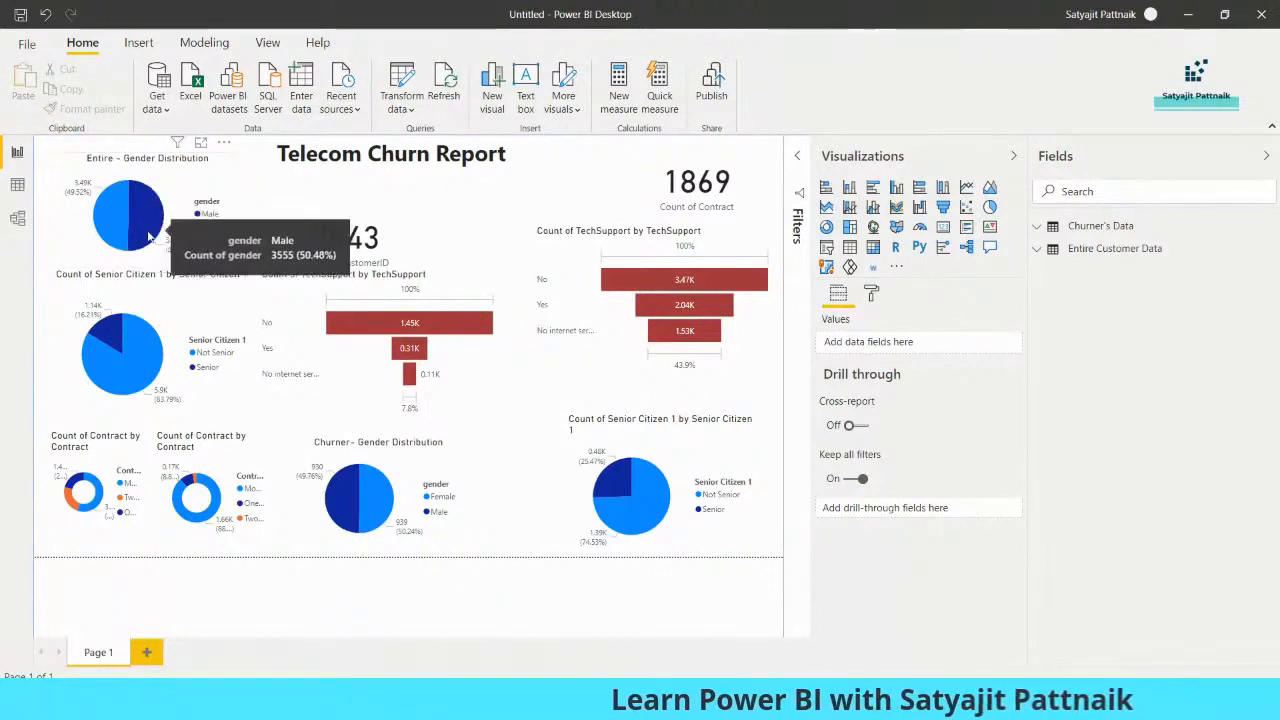
# Delete the "Telecom Churn Report" title text from the report page
pyautogui.click(379, 160)
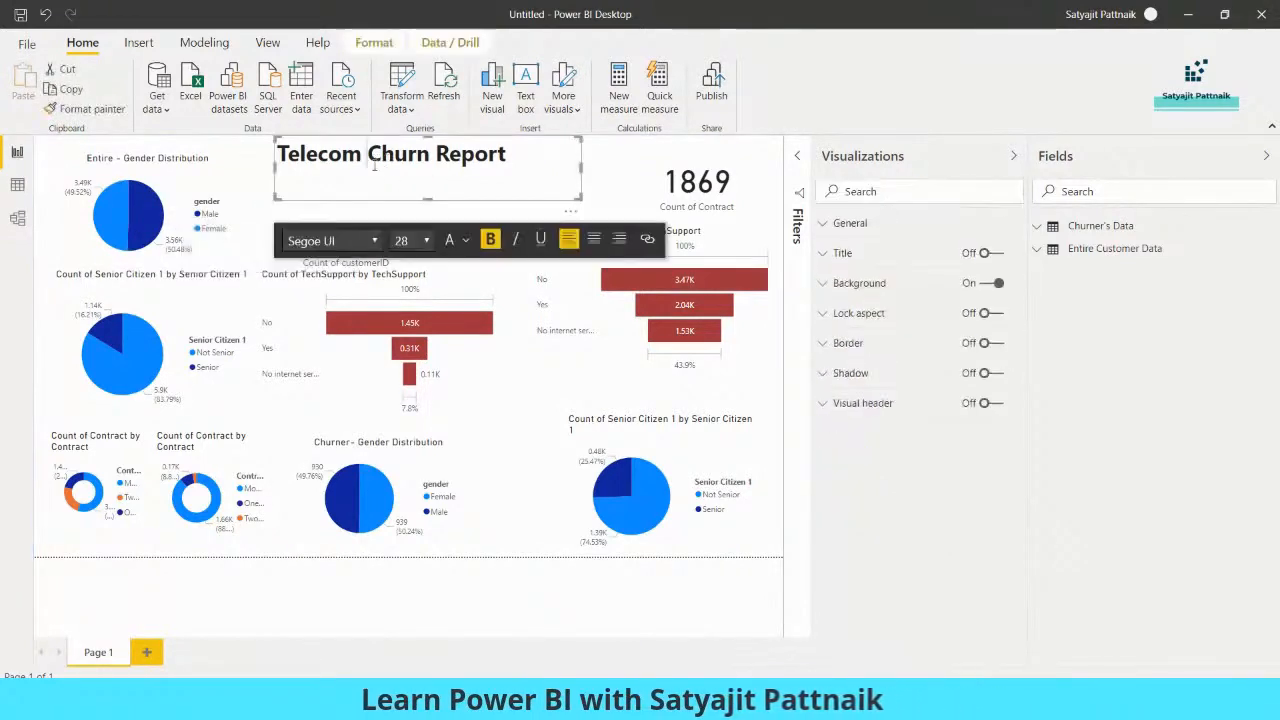
pyautogui.doubleClick(480, 178)
pyautogui.moveTo(543, 158); pyautogui.dragTo(251, 153)
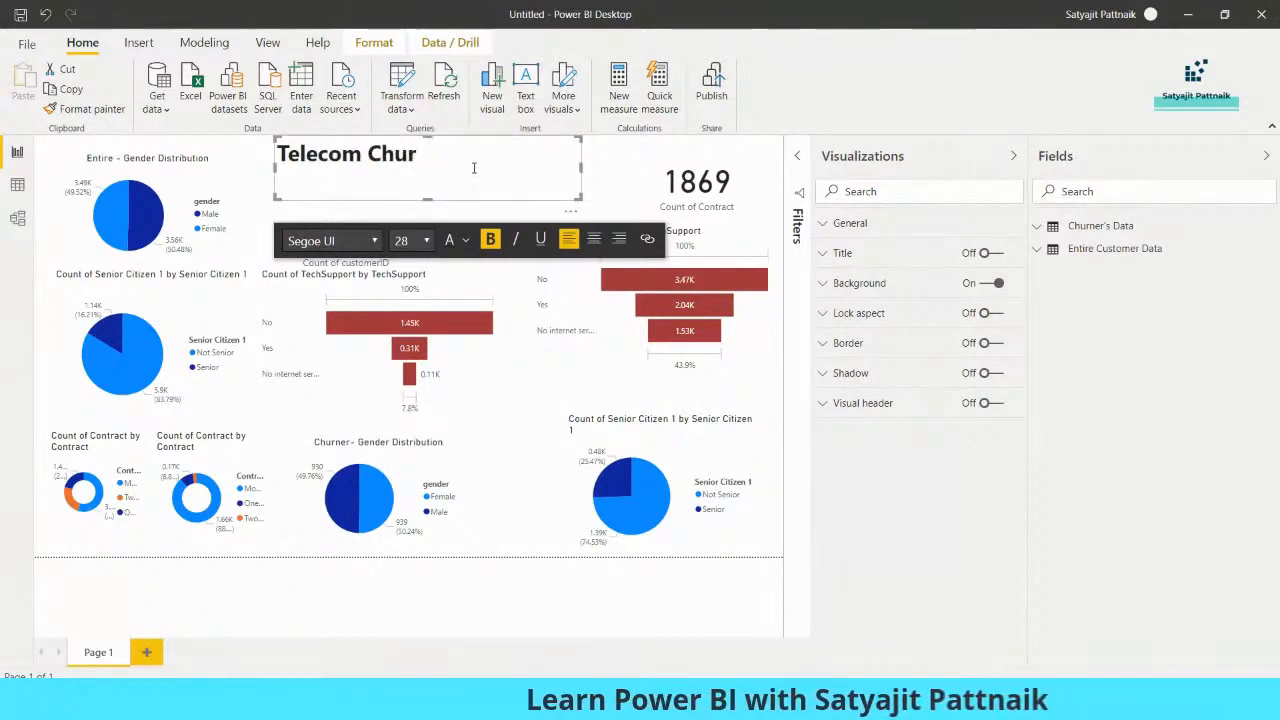
pyautogui.click(400, 383)
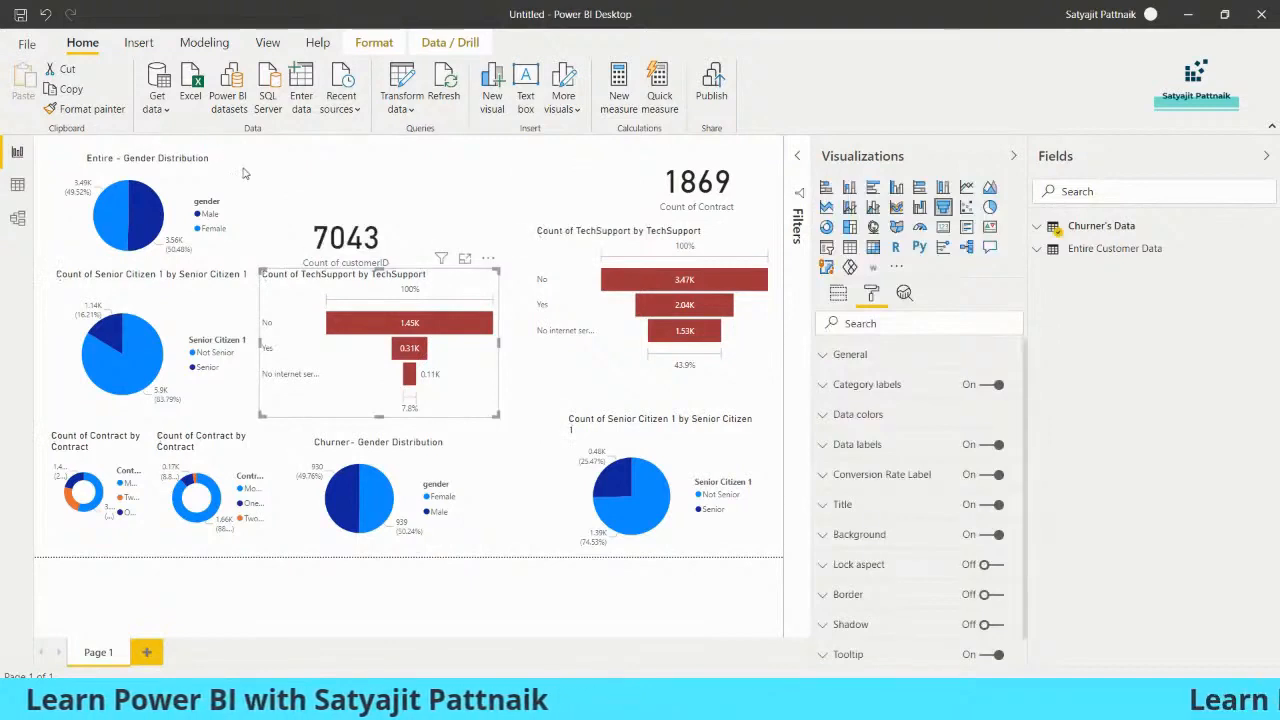
# Add a blank report page and delete Page 1 with all its visuals
pyautogui.click(146, 652)
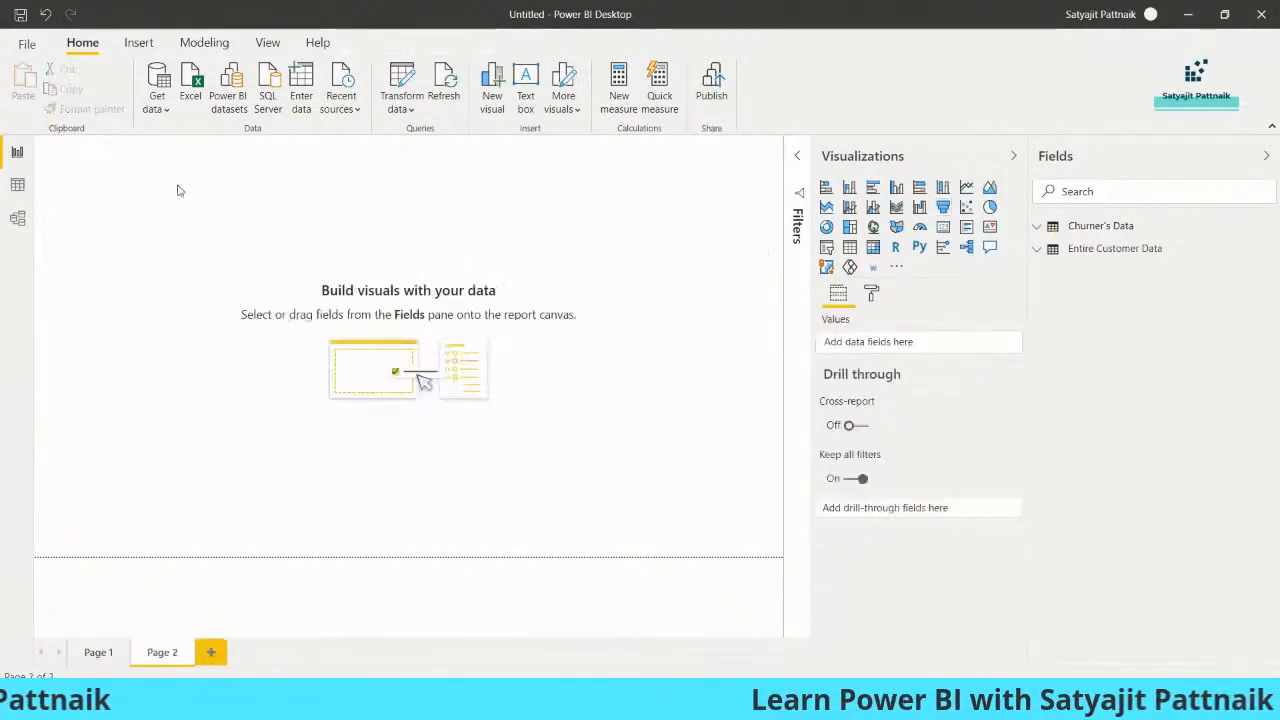
pyautogui.click(96, 653)
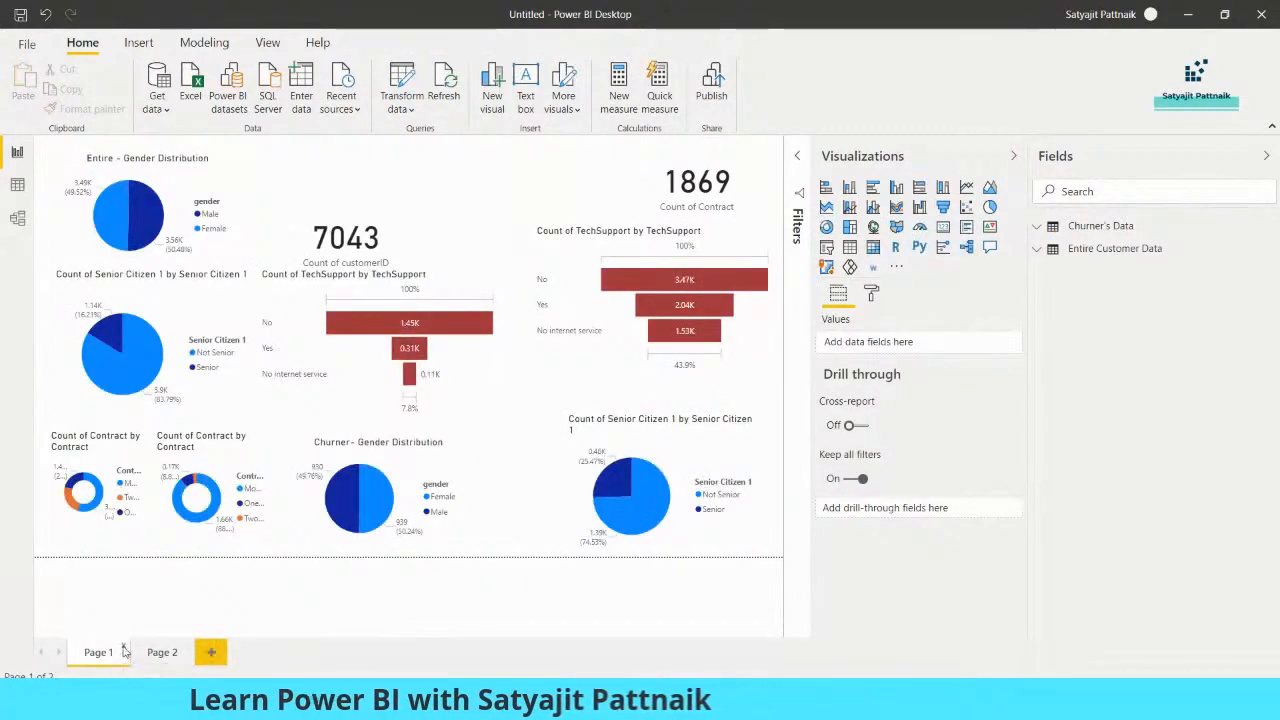
pyautogui.click(124, 648)
pyautogui.click(722, 387)
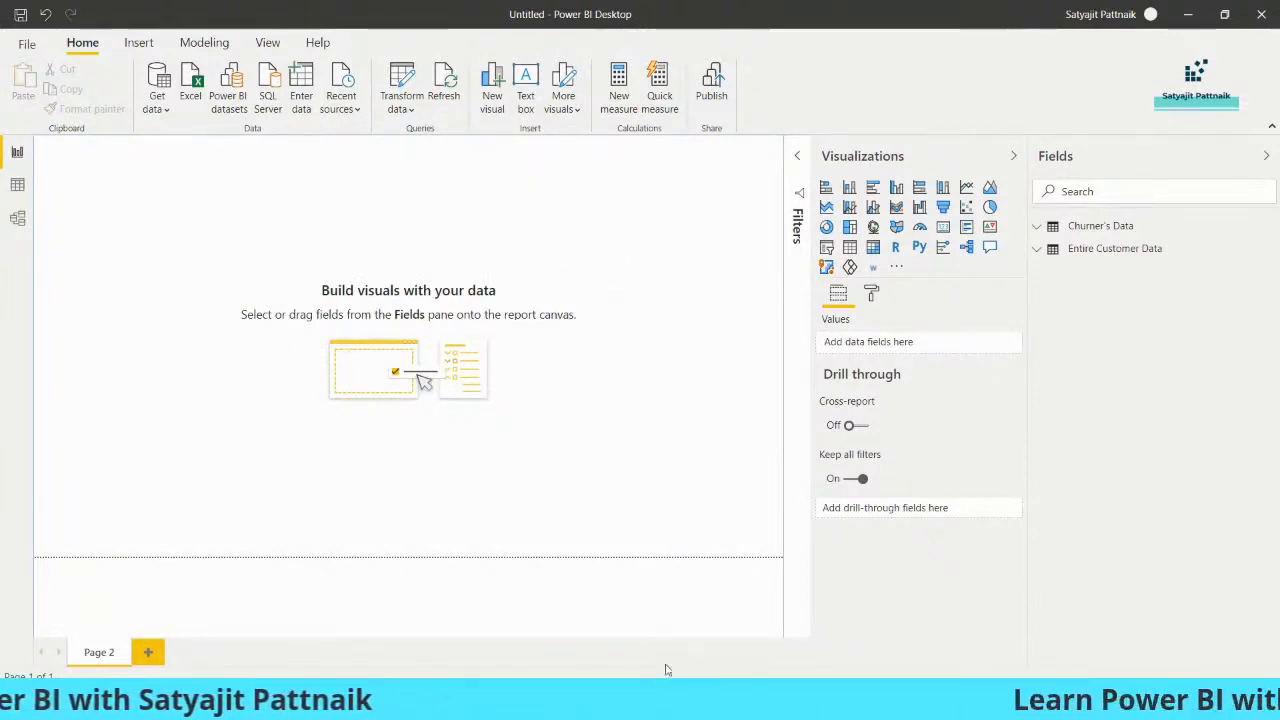
# Switch to Snappa in Chrome, duplicate the "Power BI - Telecom Churn" graphic and open the copy
pyautogui.moveTo(678, 706)
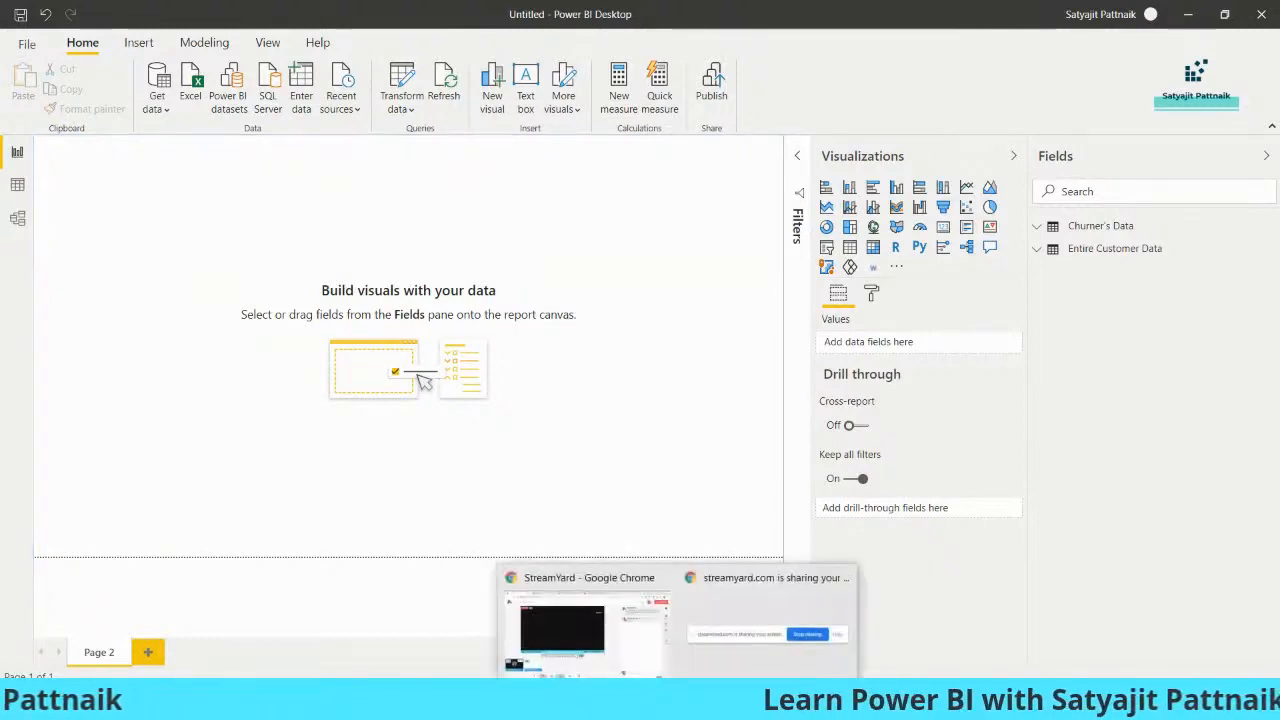
pyautogui.click(585, 630)
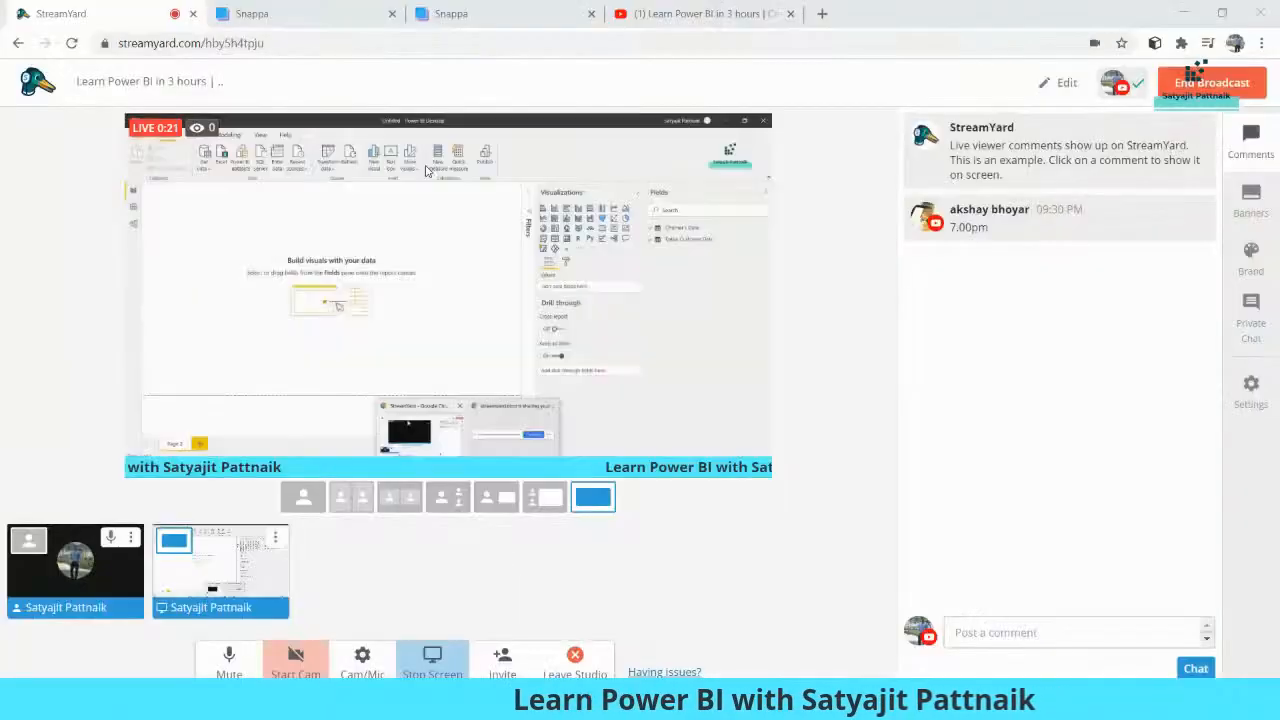
pyautogui.click(482, 20)
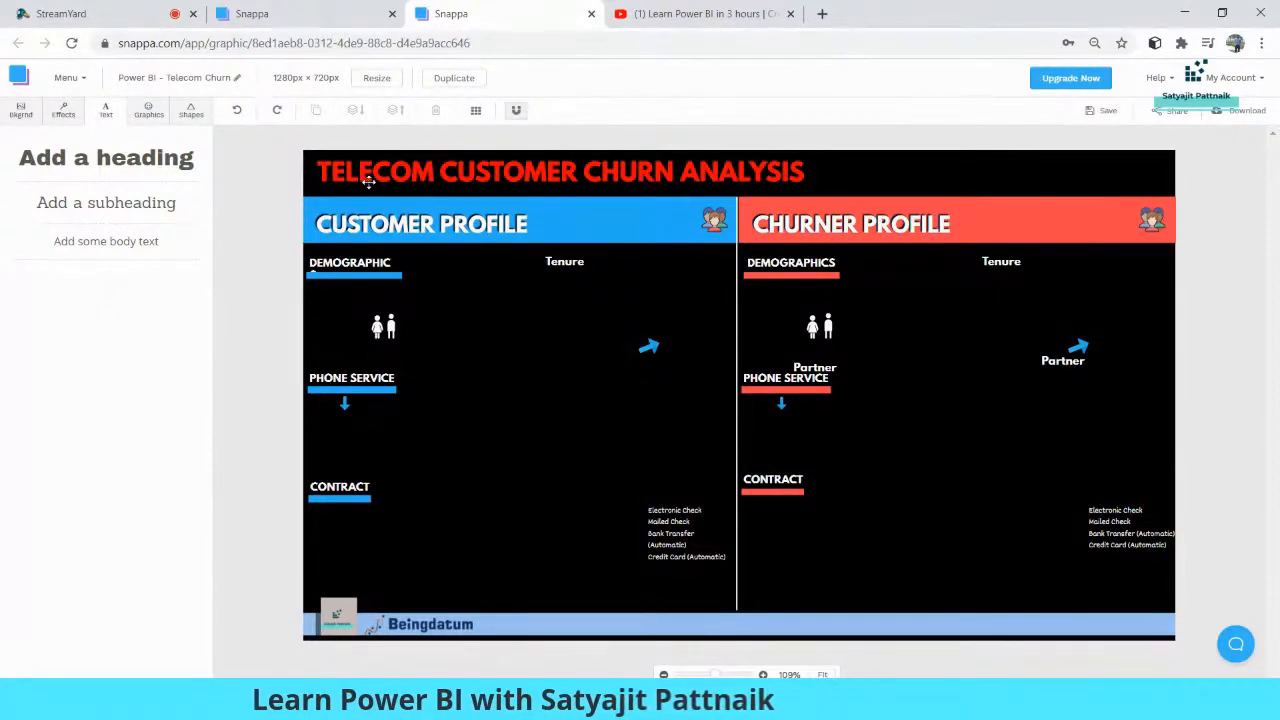
pyautogui.click(455, 79)
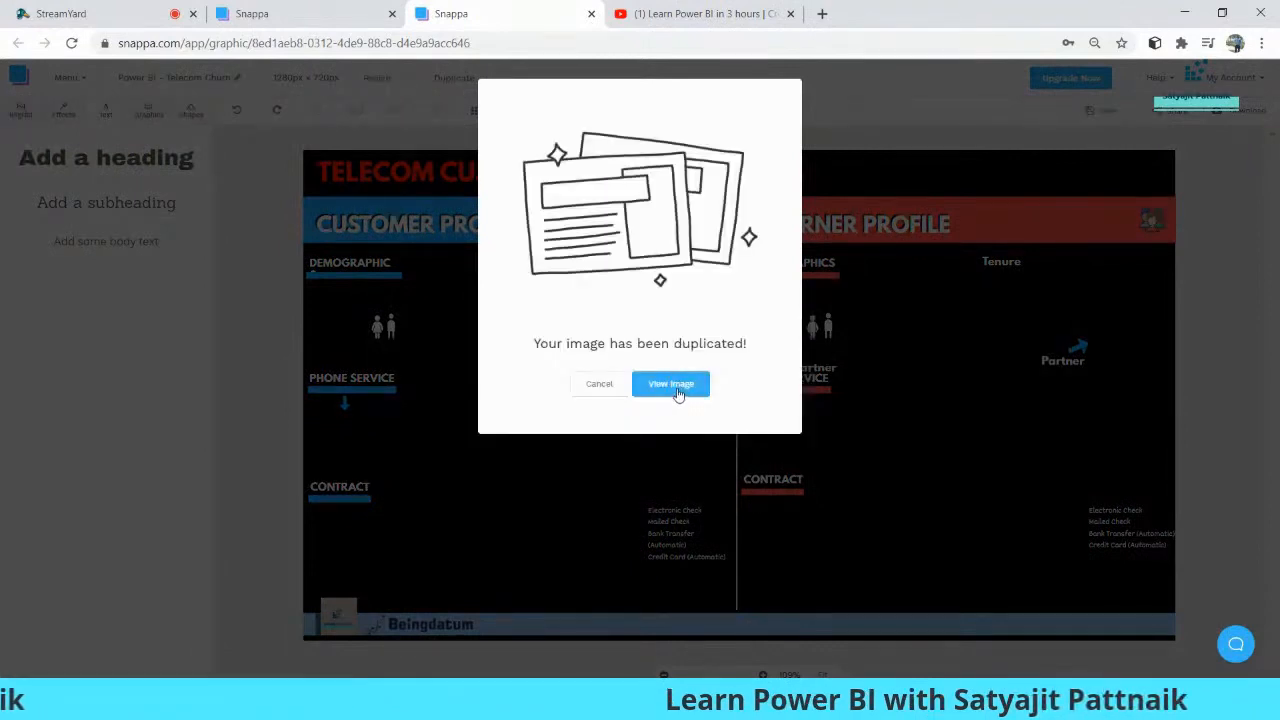
pyautogui.click(675, 388)
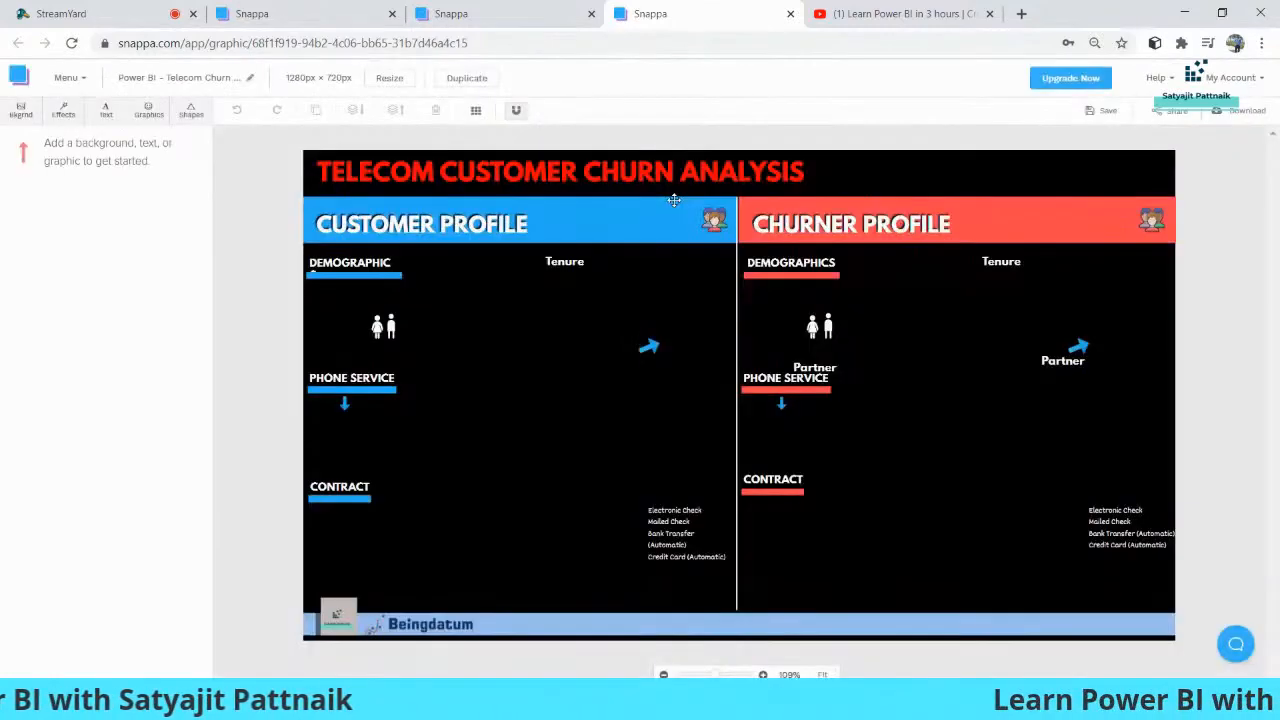
# Search the icon graphics for "analytics", add the yellow Power BI icon and shrink it within the lower Customer Profile area
pyautogui.click(383, 326)
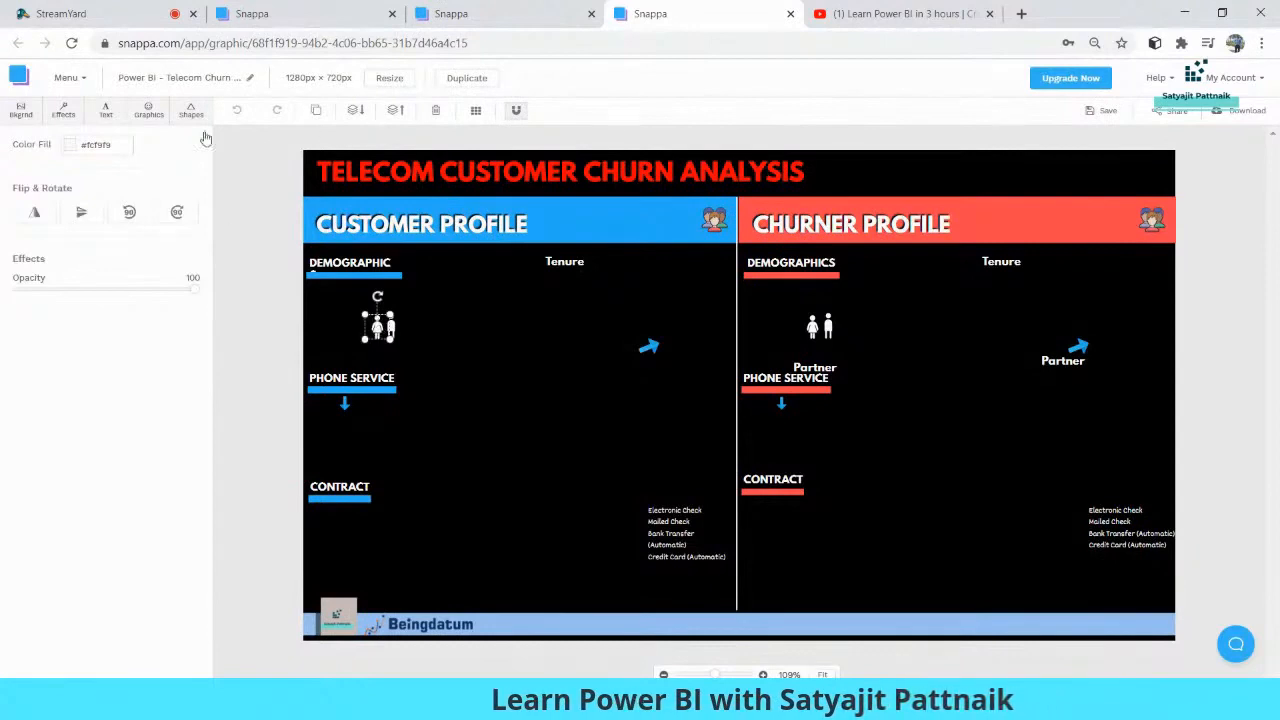
pyautogui.click(148, 112)
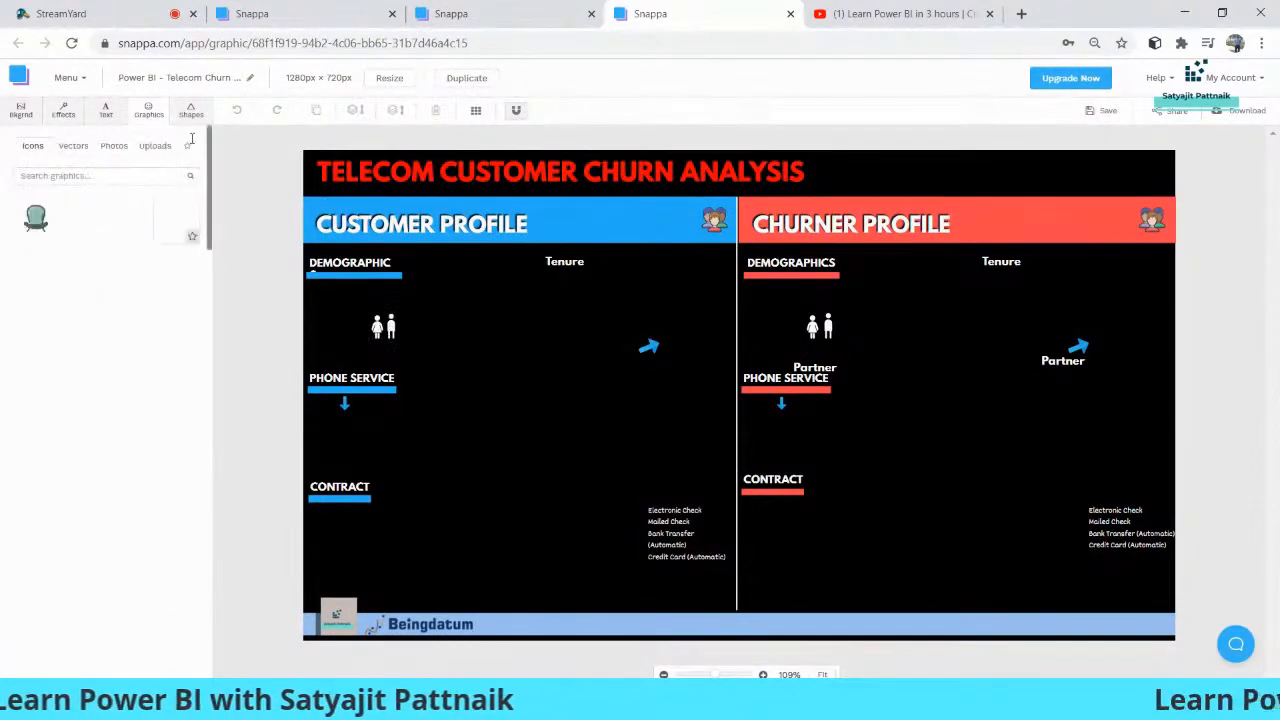
pyautogui.click(147, 115)
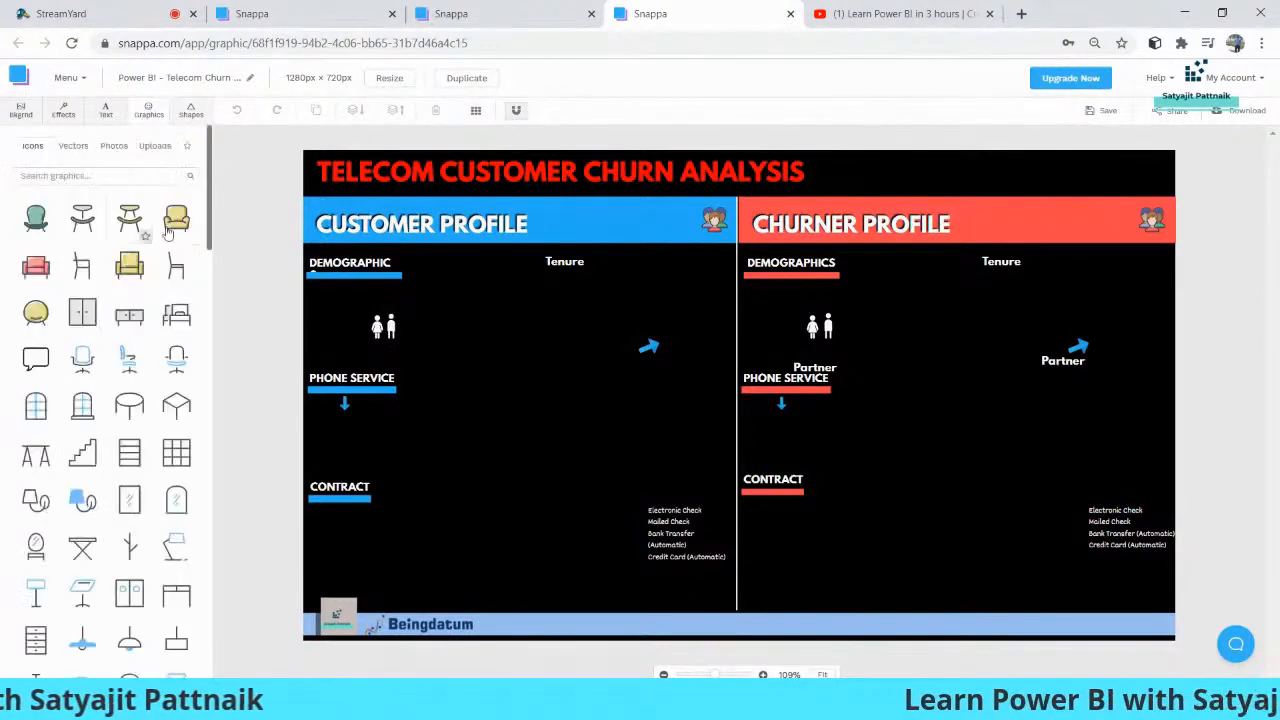
pyautogui.click(129, 175)
pyautogui.write('ana')
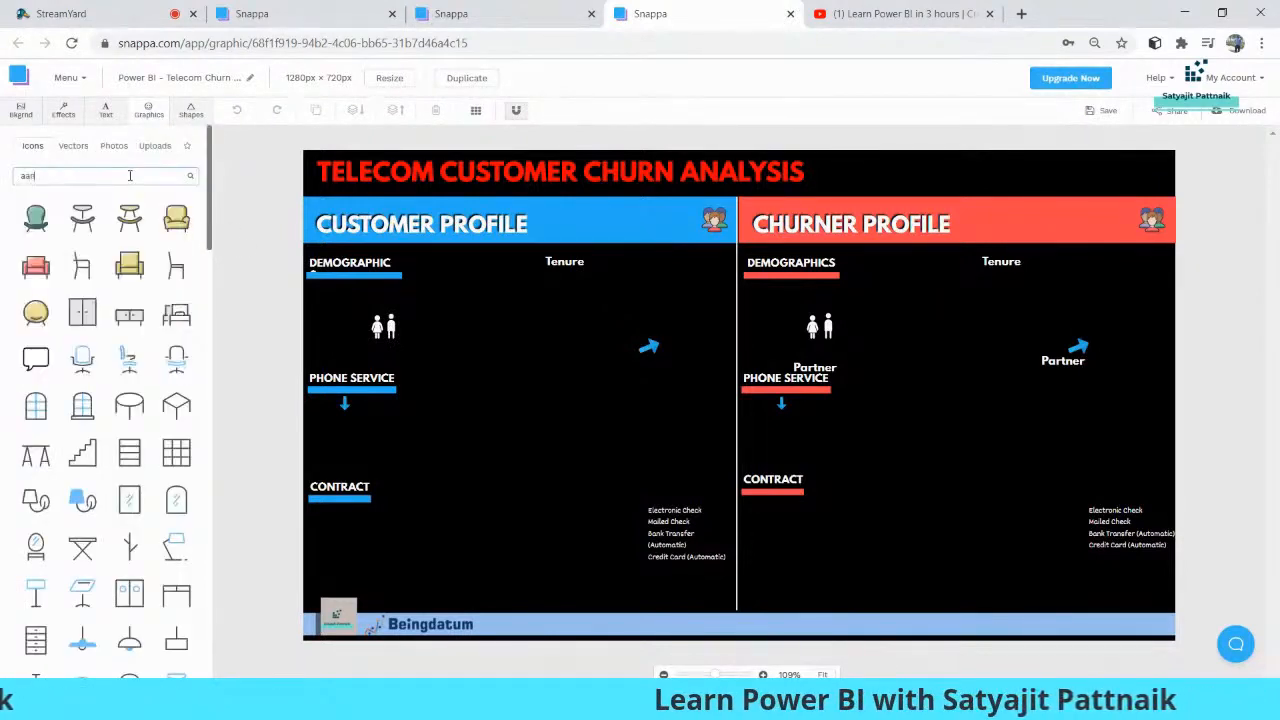
pyautogui.write('lytics')
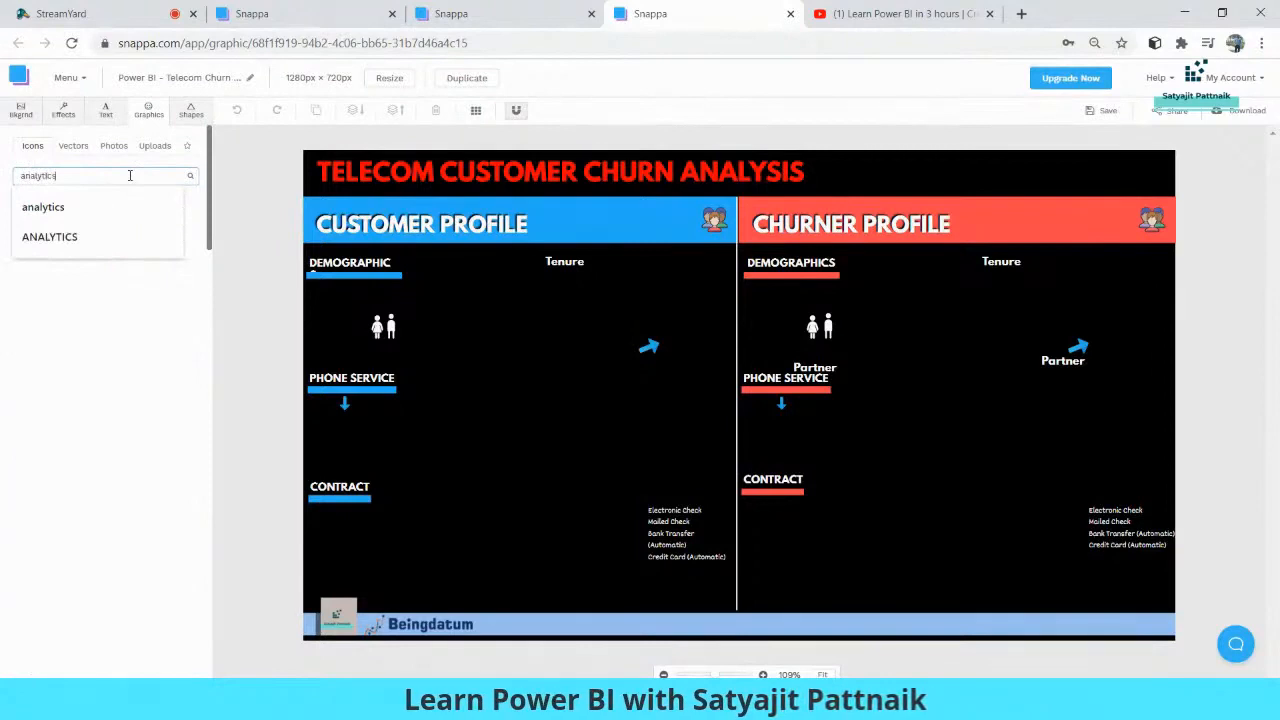
pyautogui.click(152, 202)
pyautogui.moveTo(129, 313); pyautogui.dragTo(540, 427)
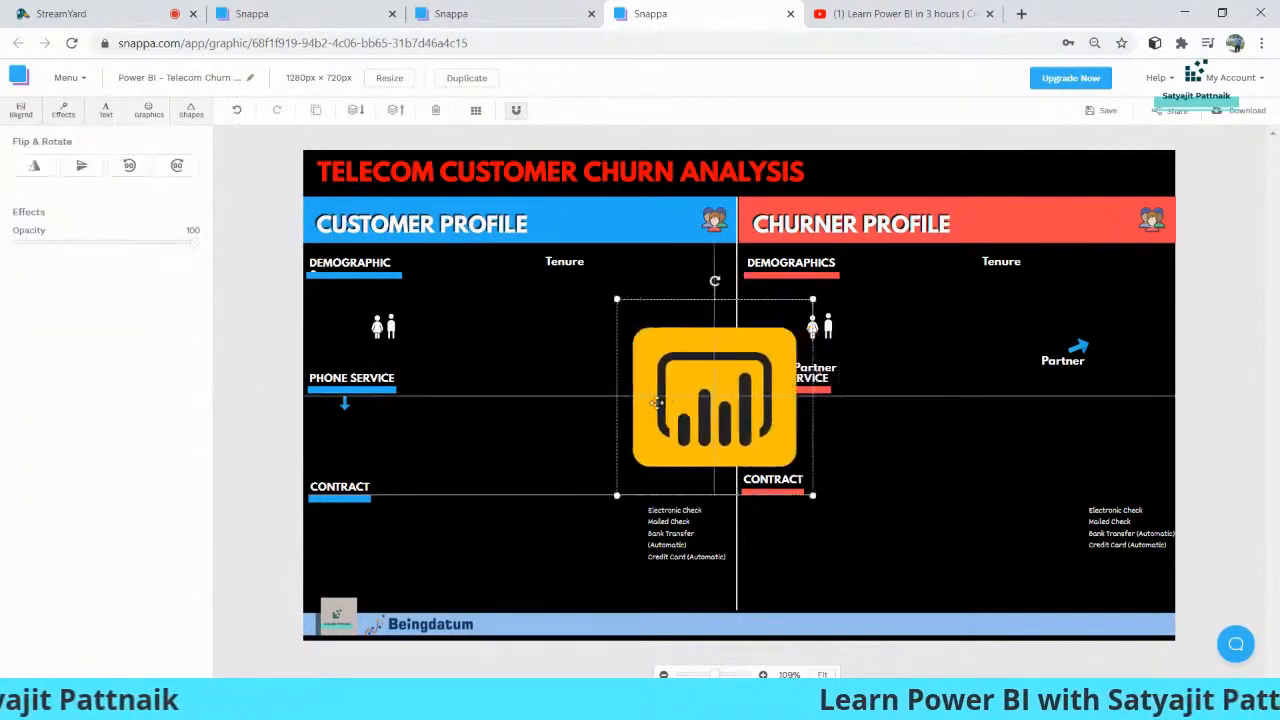
pyautogui.moveTo(659, 319); pyautogui.dragTo(551, 427)
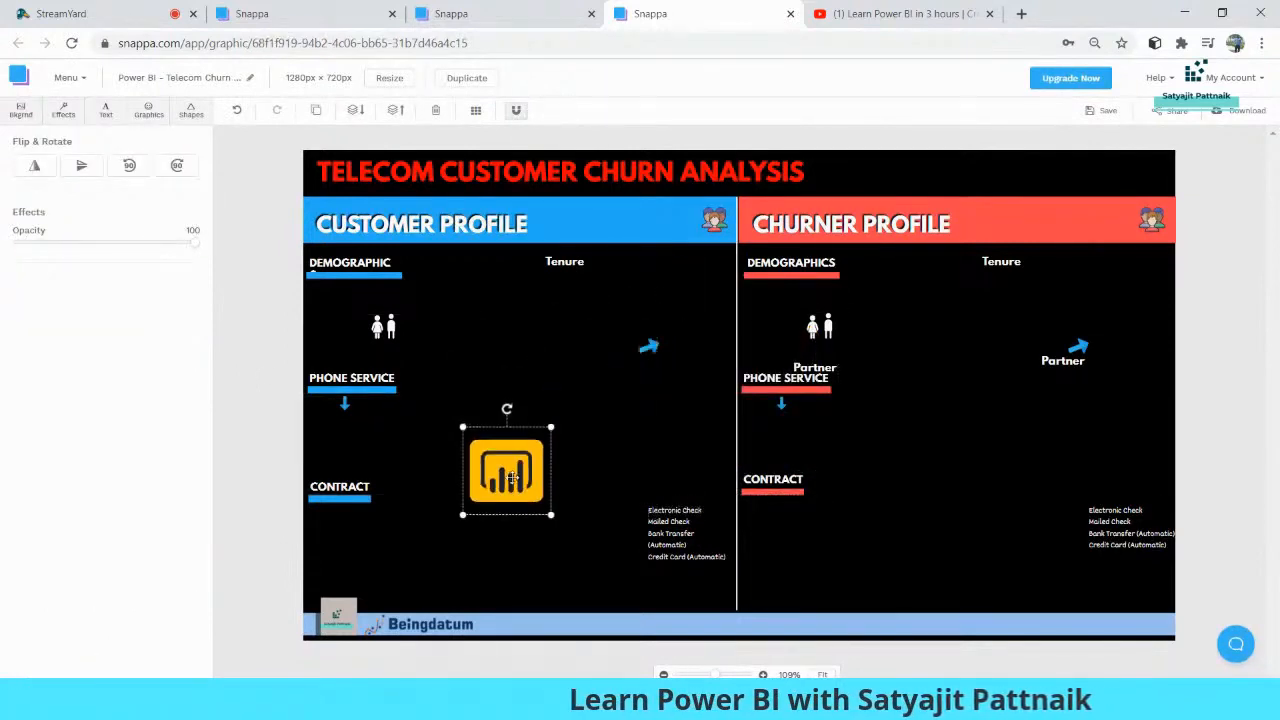
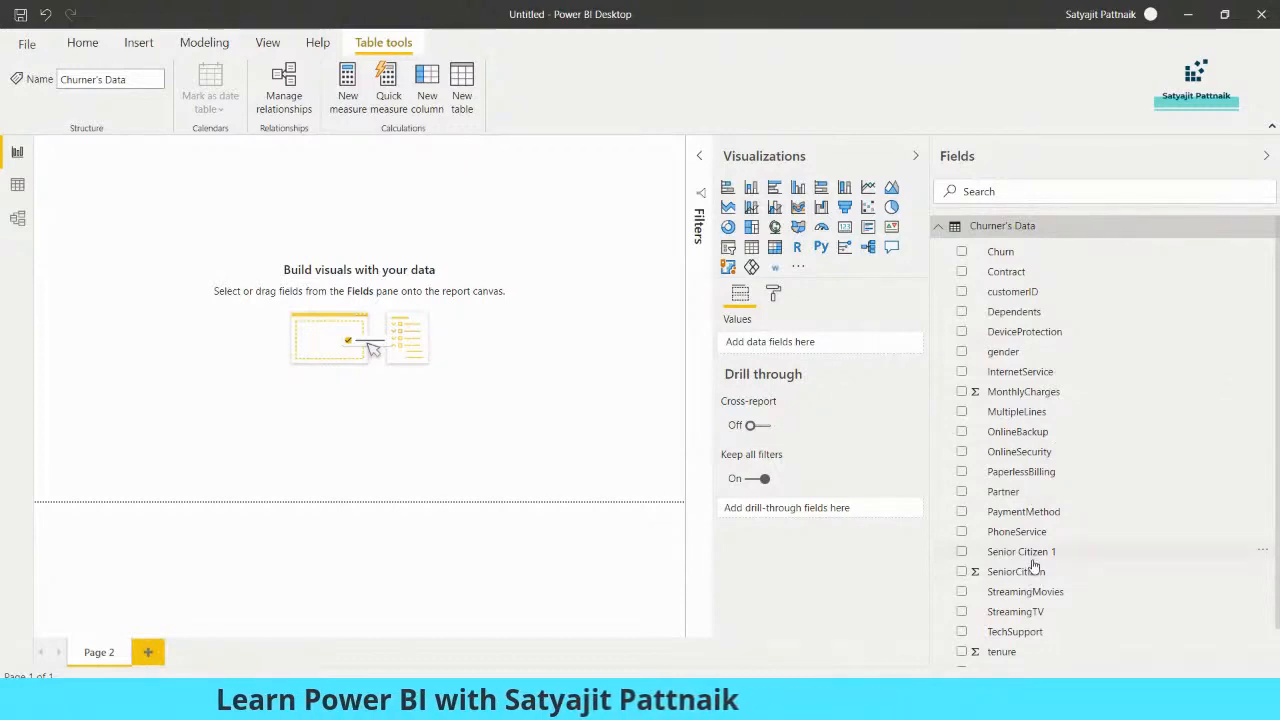
# Switch to Snappa in Chrome and correct the Customer Profile heading to "DEMOGRAPHICS"
pyautogui.hotkey('alt', 'Tab')
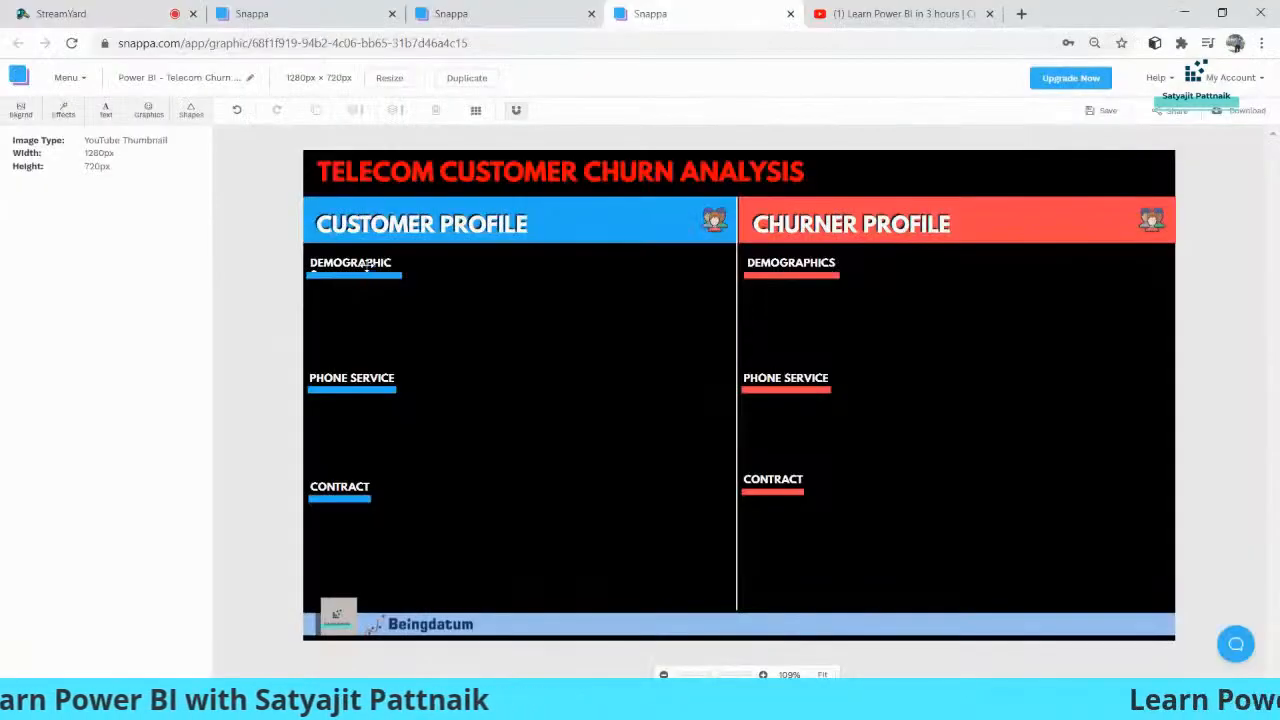
pyautogui.click(367, 265)
pyautogui.write('S')
pyautogui.click(425, 290)
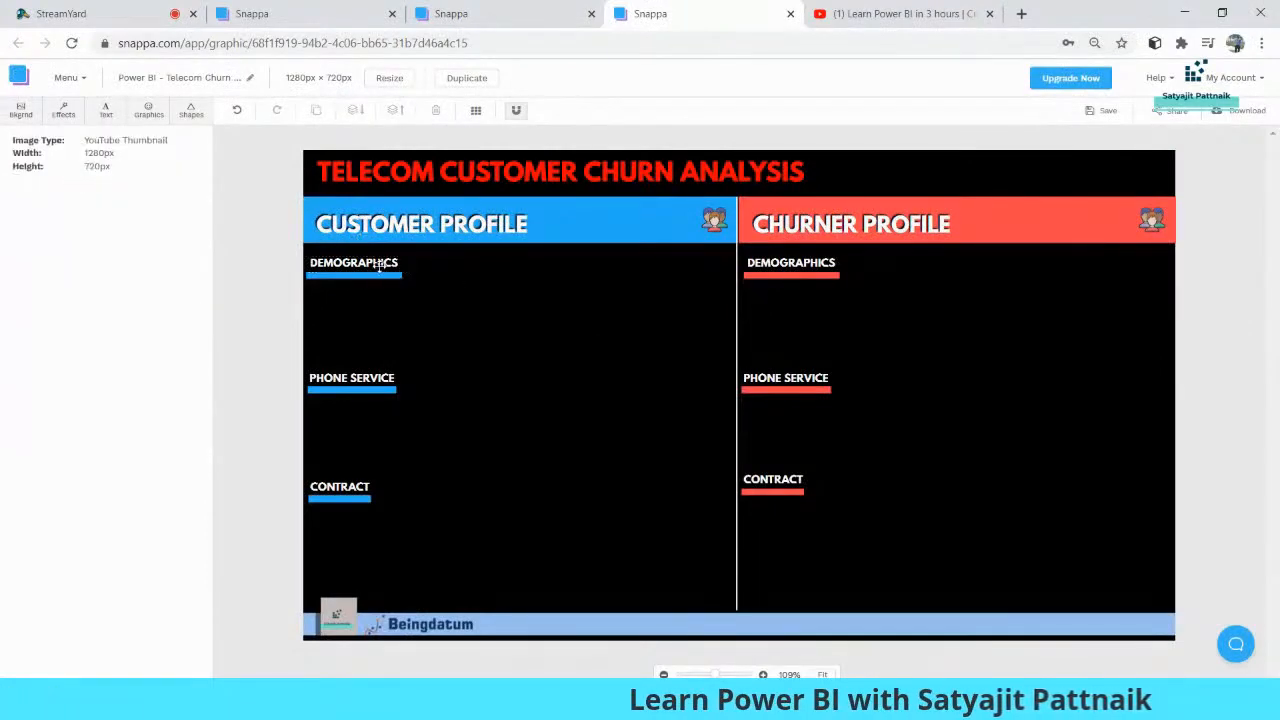
# Compare the Churner's Data fields in Power BI with the template's section headings in Snappa
pyautogui.hotkey('alt', 'Tab')
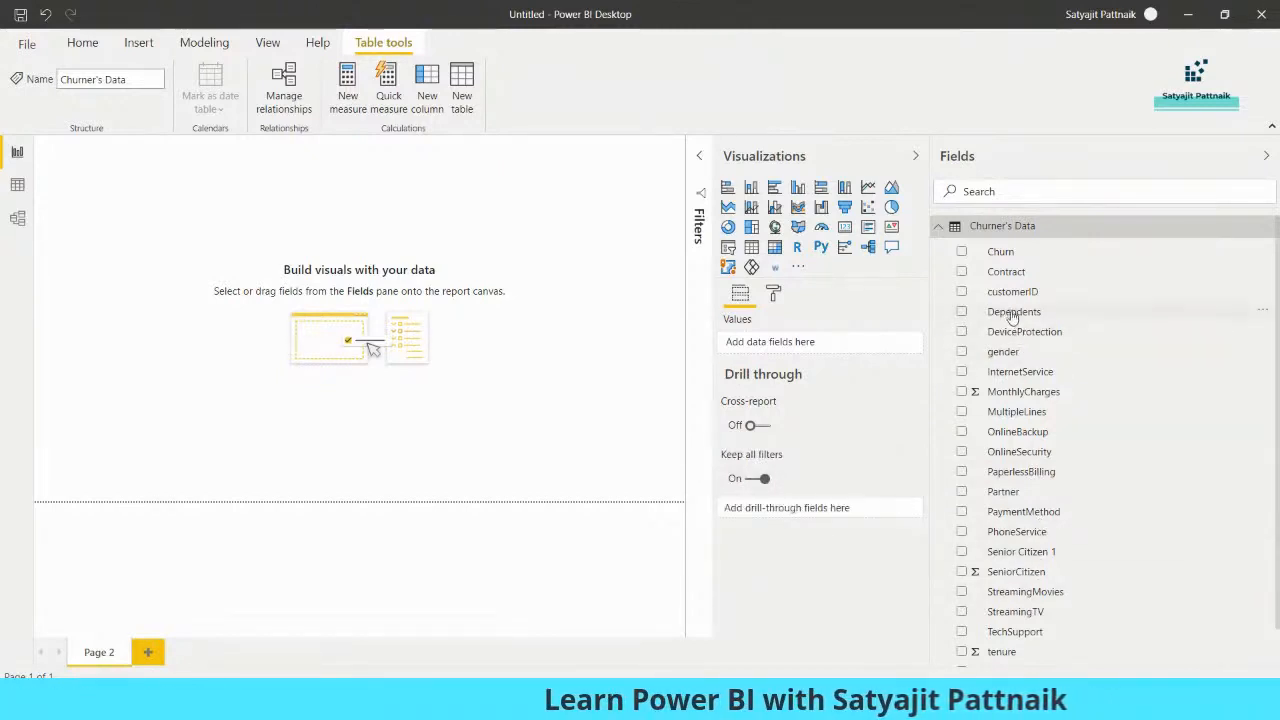
pyautogui.hotkey('alt', 'Tab')
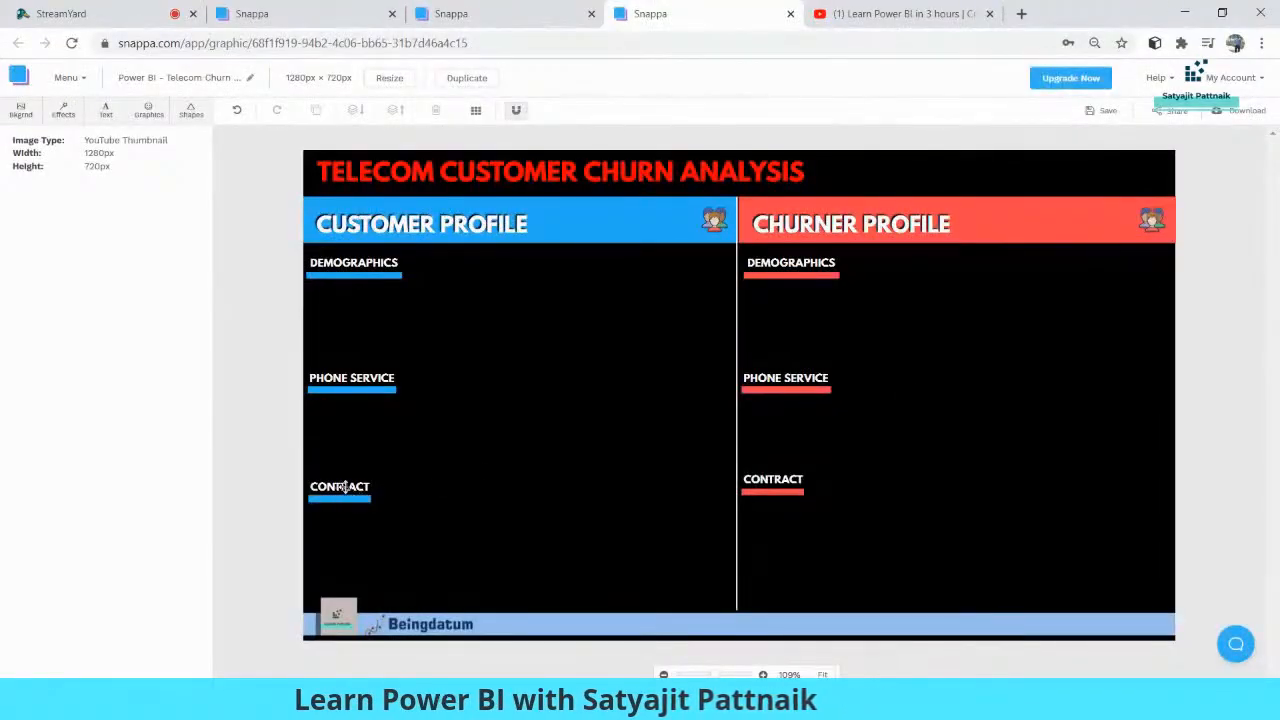
pyautogui.hotkey('alt', 'Tab')
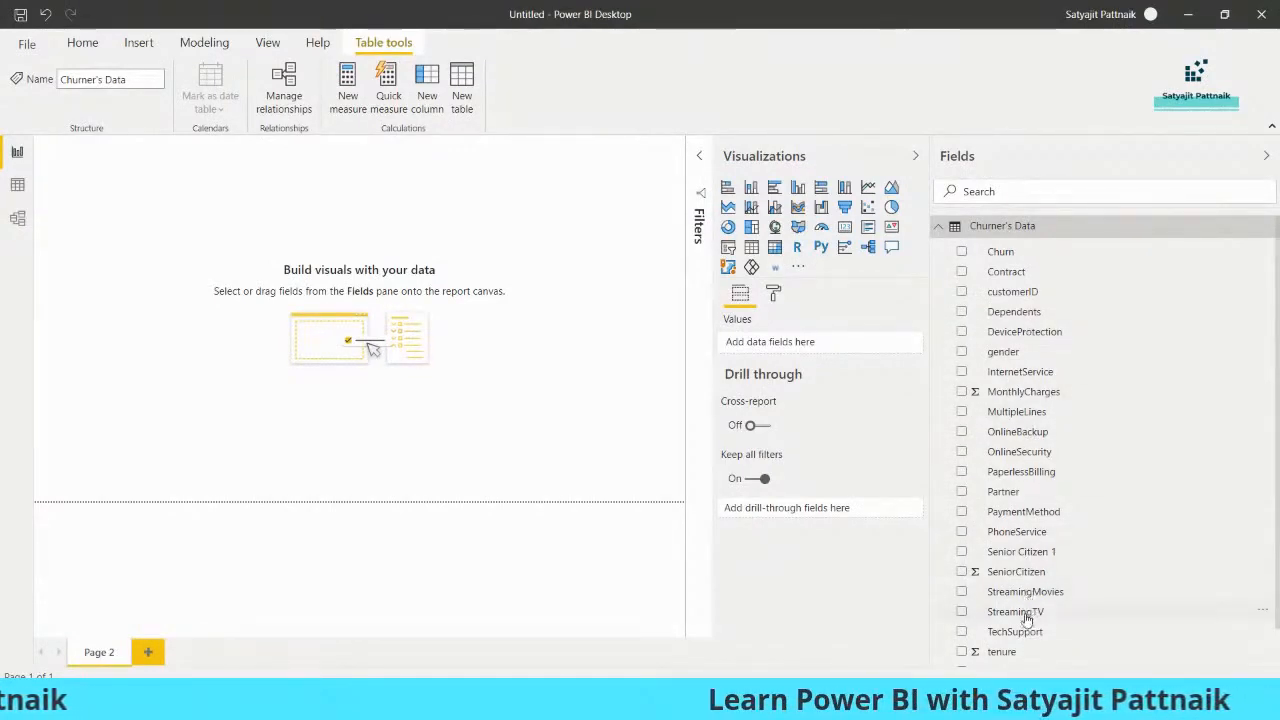
pyautogui.hotkey('alt', 'Tab')
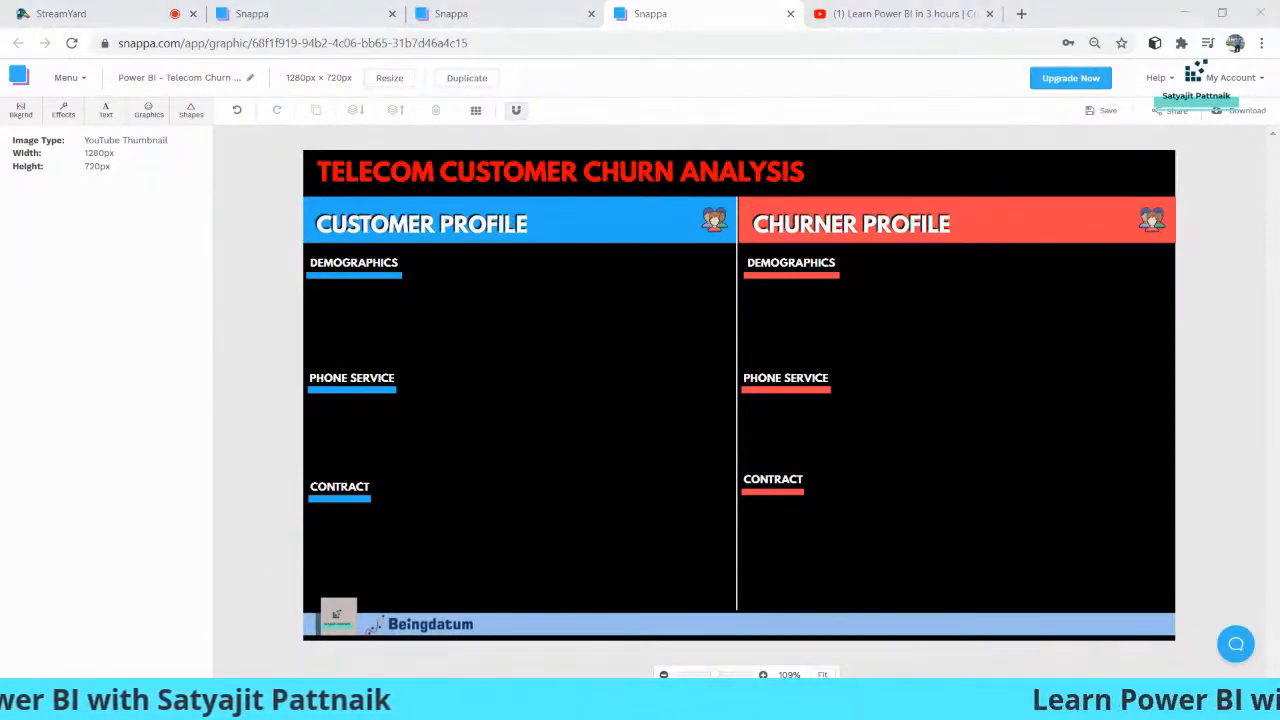
# Open Snipping Tool and capture the whole Telecom Customer Churn Analysis graphic from the Snappa canvas
pyautogui.press('super')
pyautogui.write('snip')
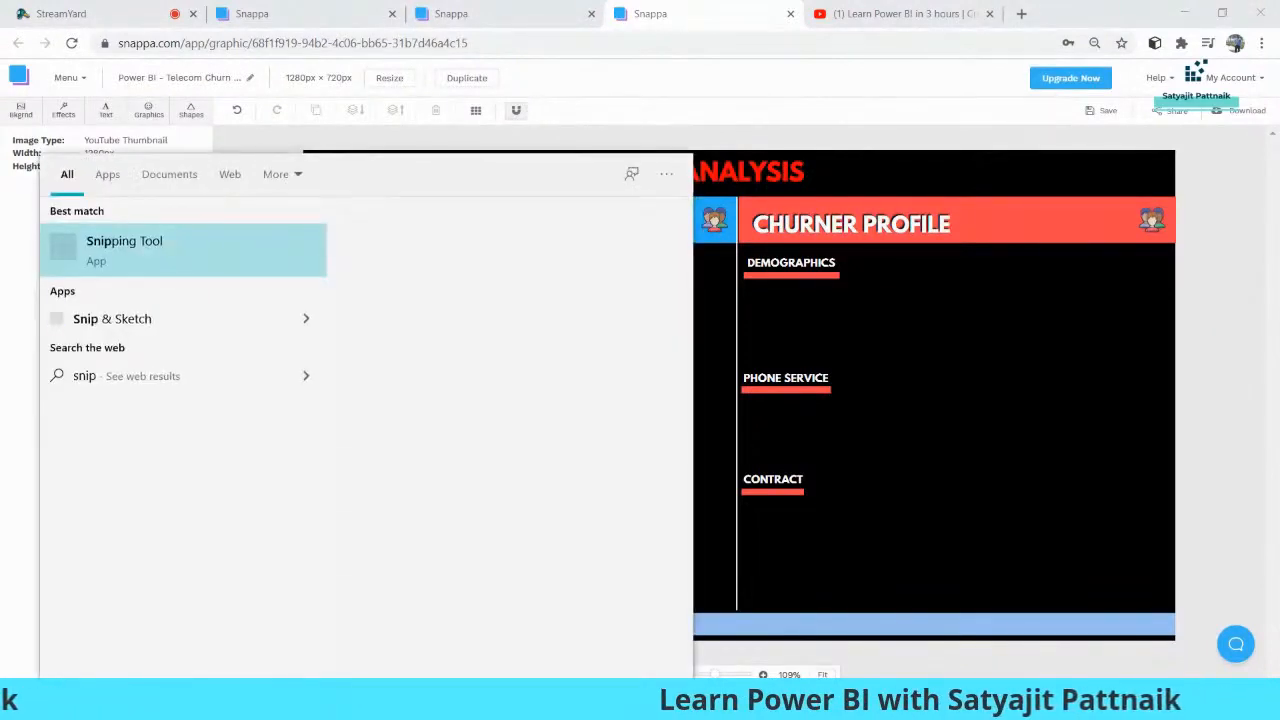
pyautogui.press('Return')
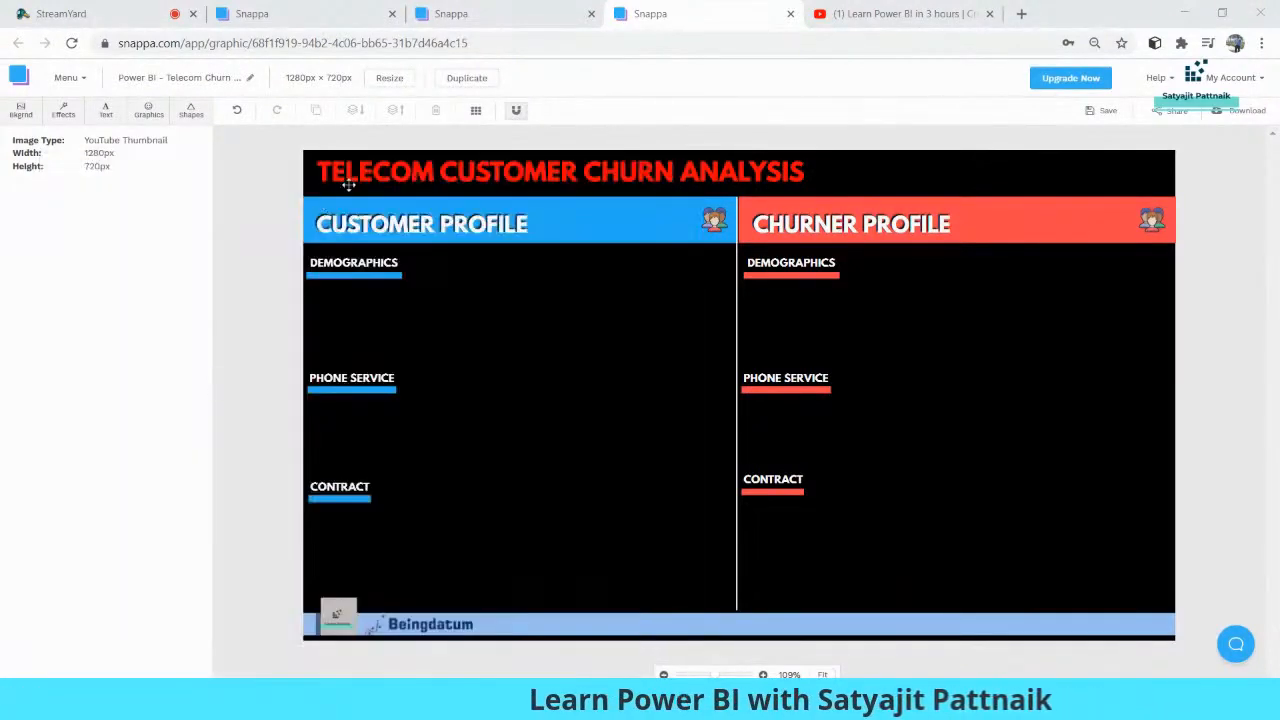
pyautogui.click(950, 354)
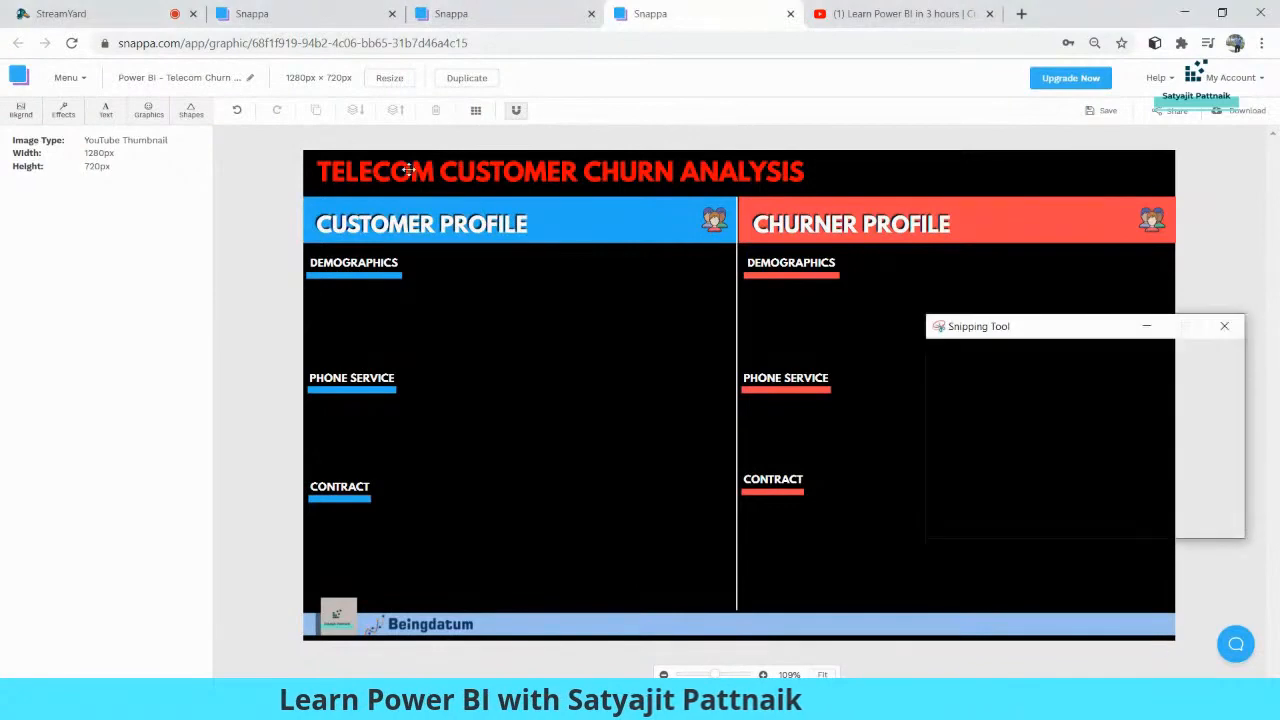
pyautogui.moveTo(304, 150); pyautogui.dragTo(1176, 642)
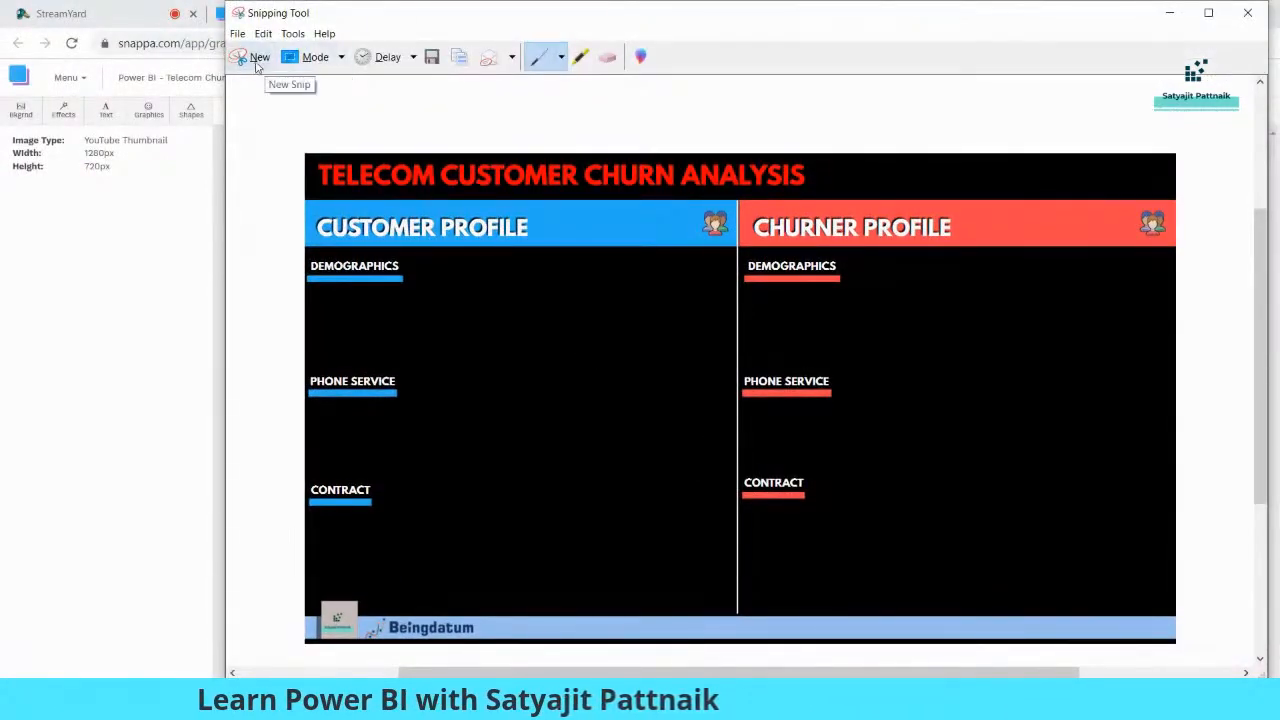
pyautogui.moveTo(351, 23); pyautogui.dragTo(274, 46)
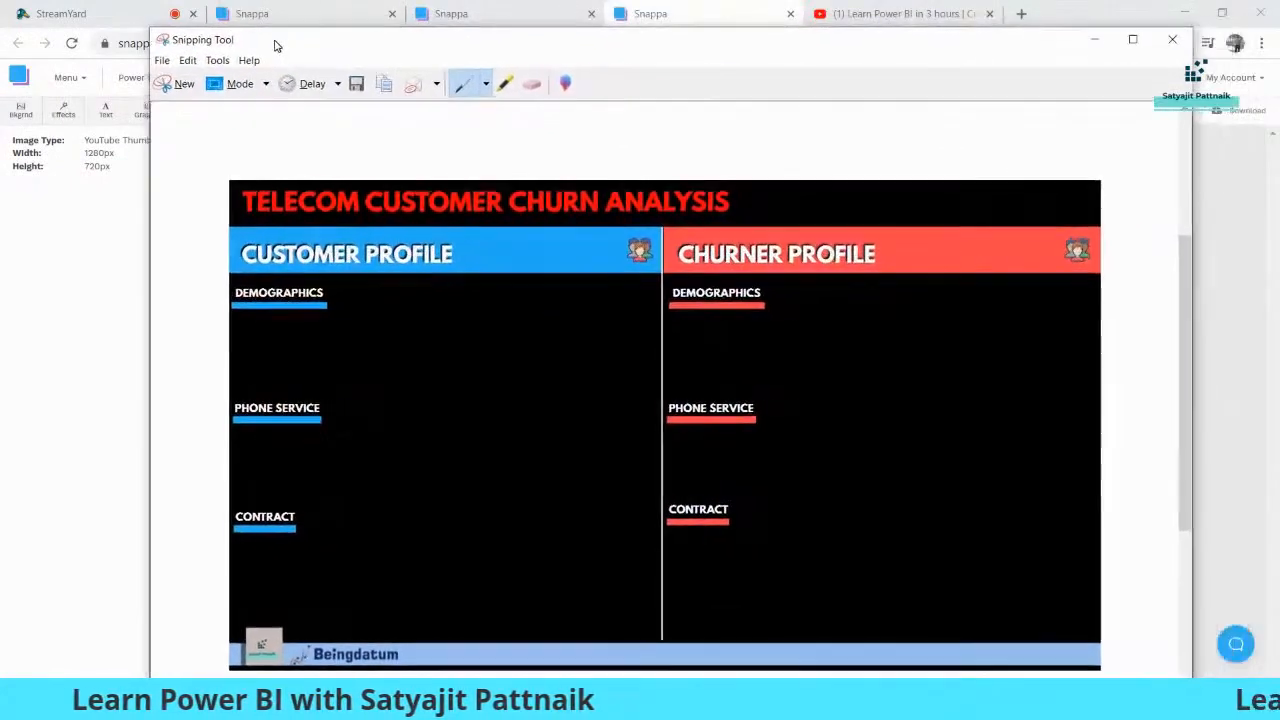
# Save the captured graphic to the Desktop as a JPEG file named "Capture_new"
pyautogui.click(178, 84)
pyautogui.hotkey('ctrl', 's')
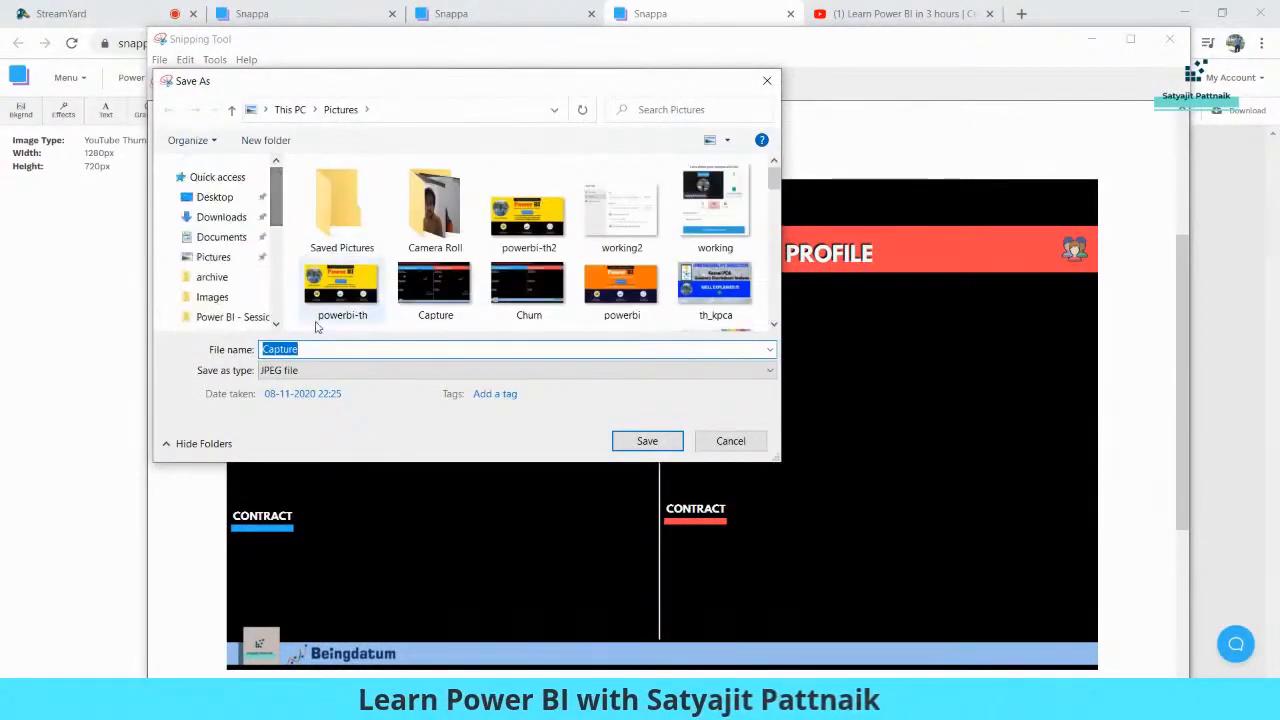
pyautogui.click(214, 197)
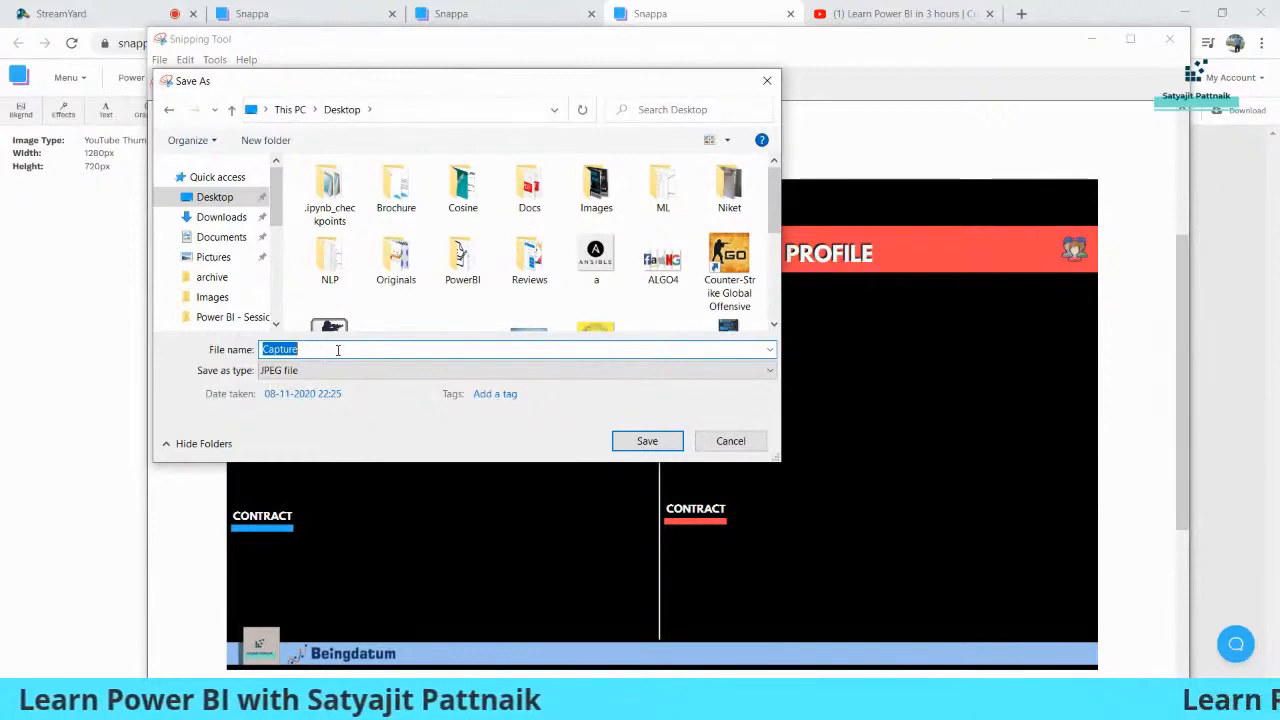
pyautogui.write('Cap')
pyautogui.write('ture_')
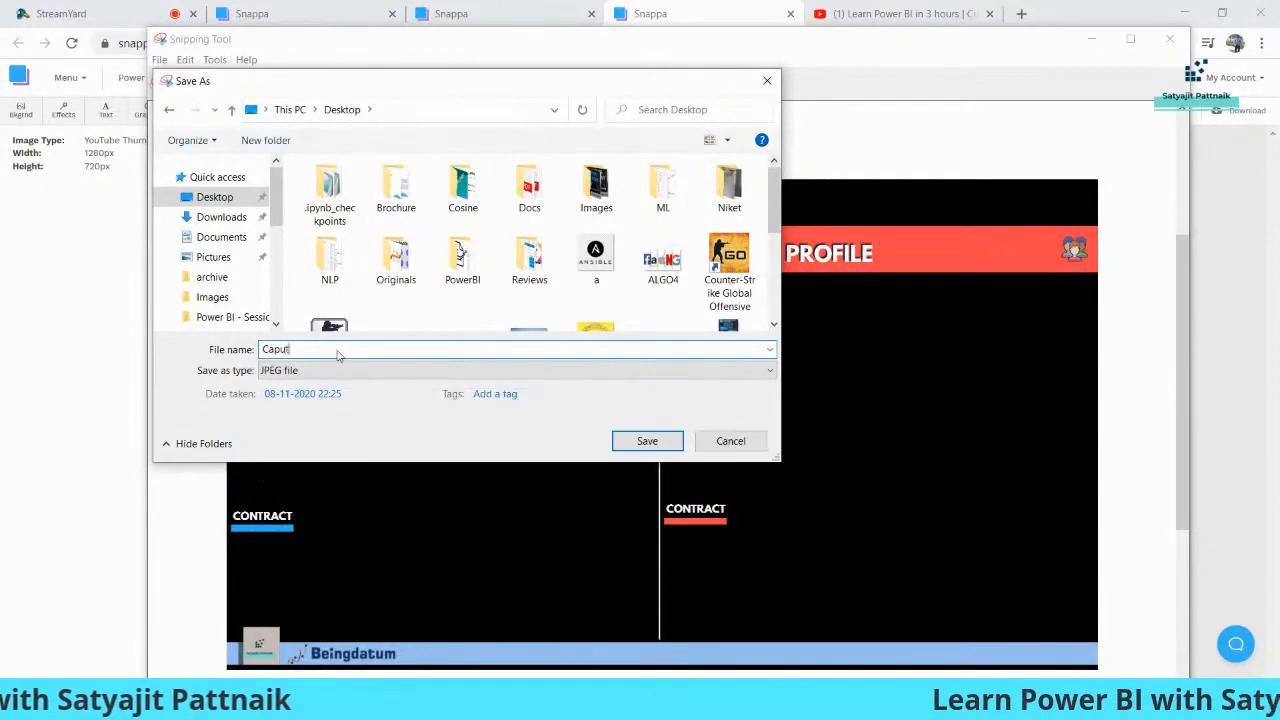
pyautogui.write('new')
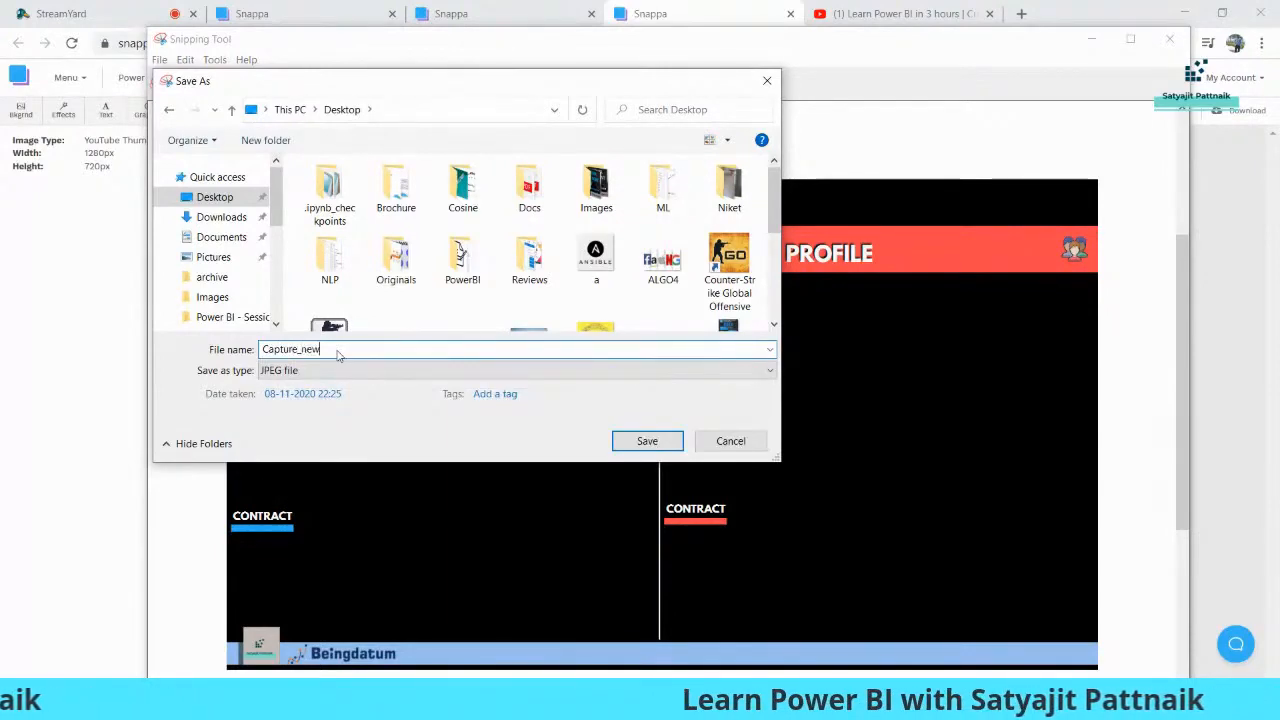
pyautogui.press('Return')
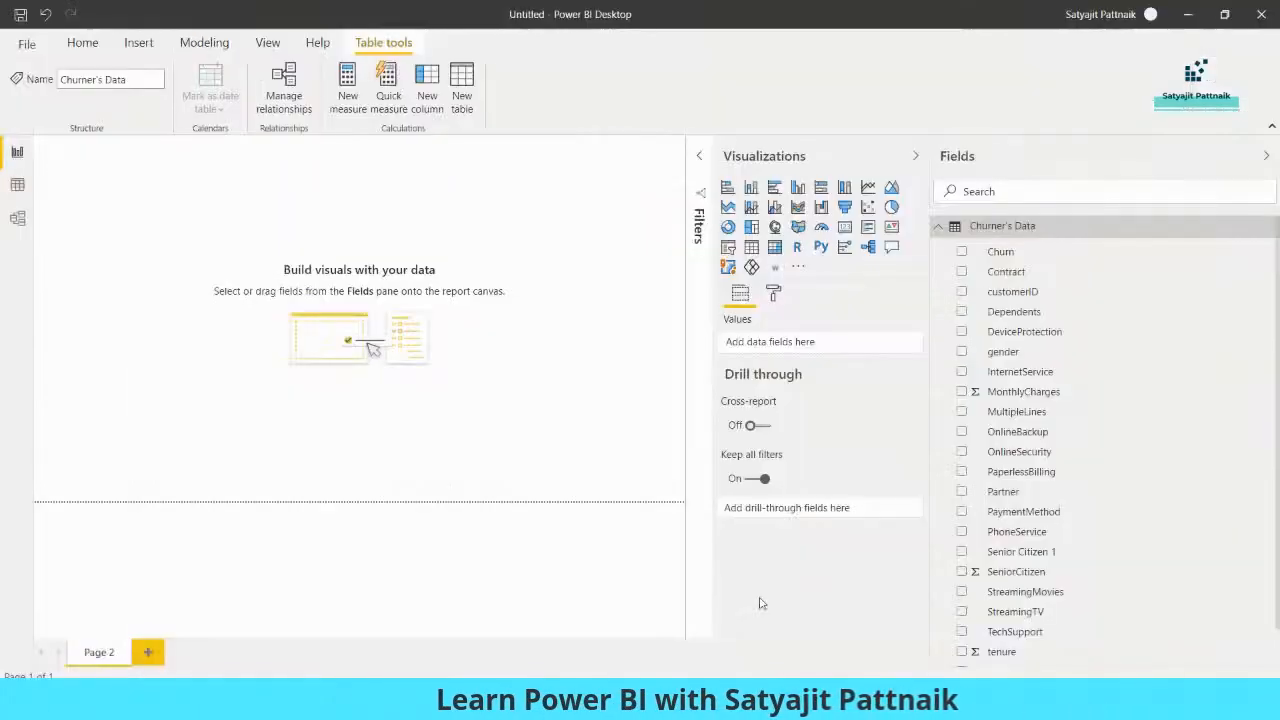
# In Power BI, add the Desktop image Capture_new as the background image of the blank report page
pyautogui.click(559, 476)
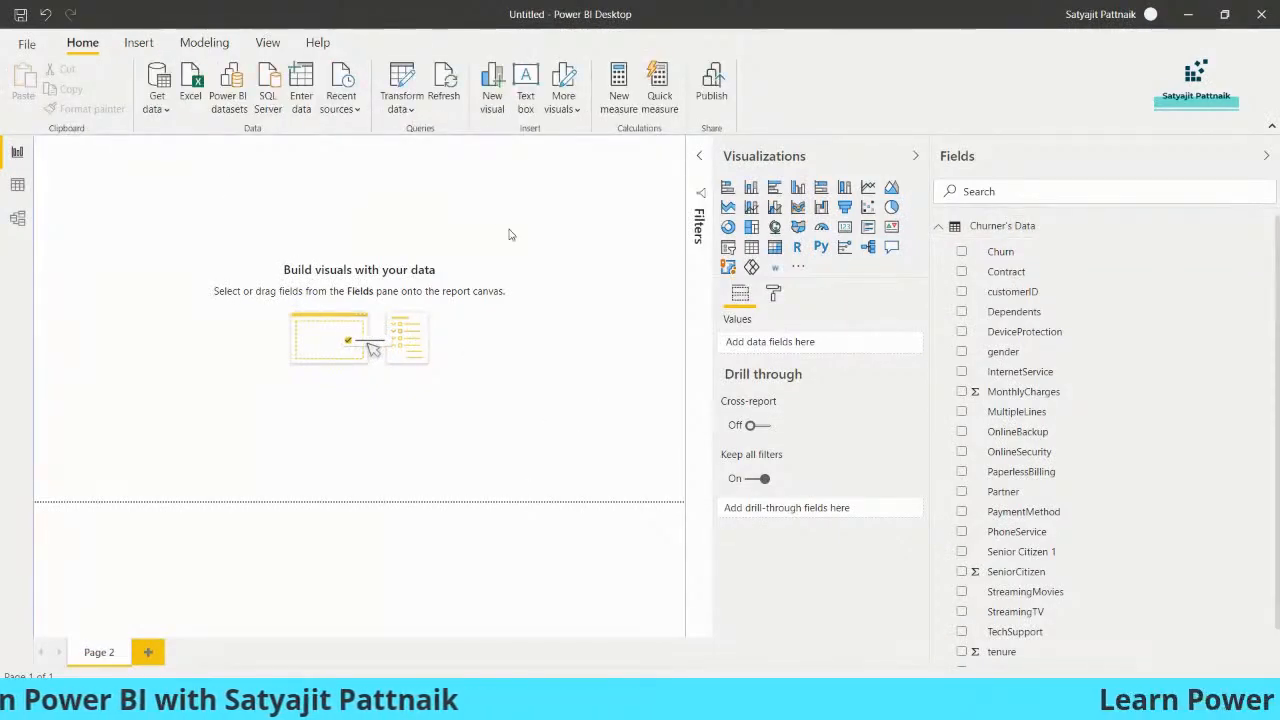
pyautogui.click(773, 293)
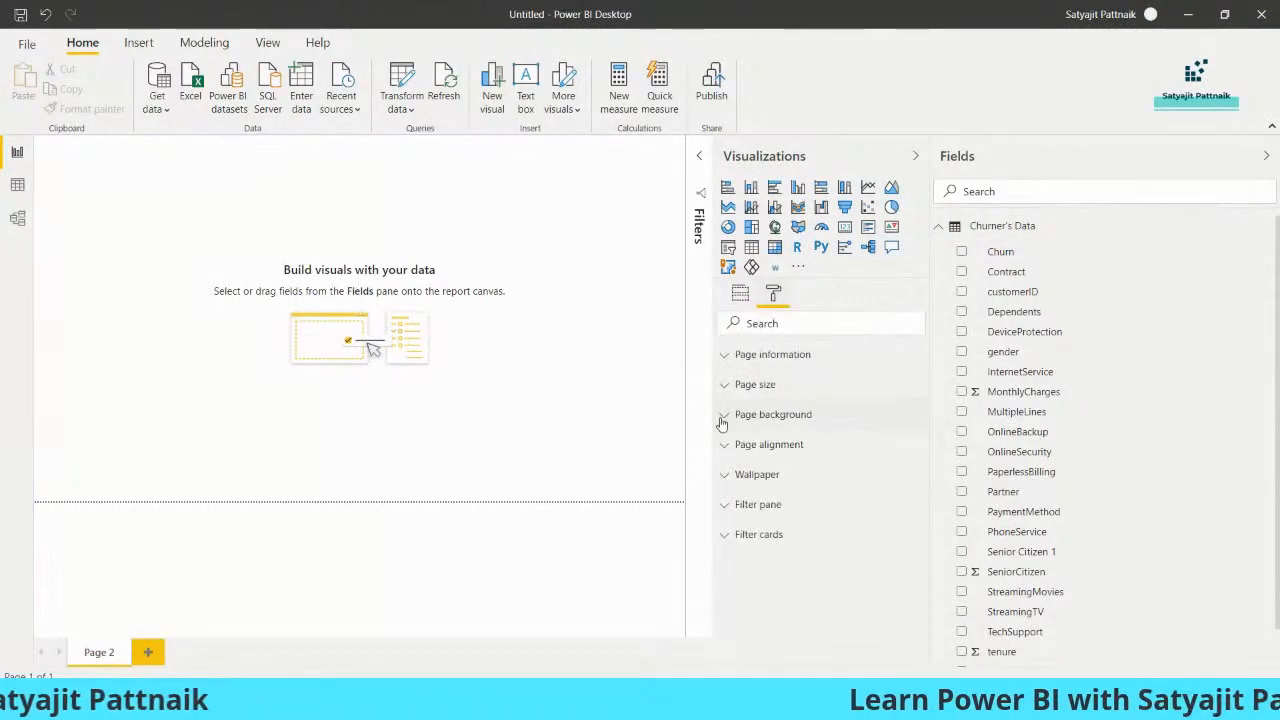
pyautogui.click(778, 416)
pyautogui.scroll(-1, 858, 452)
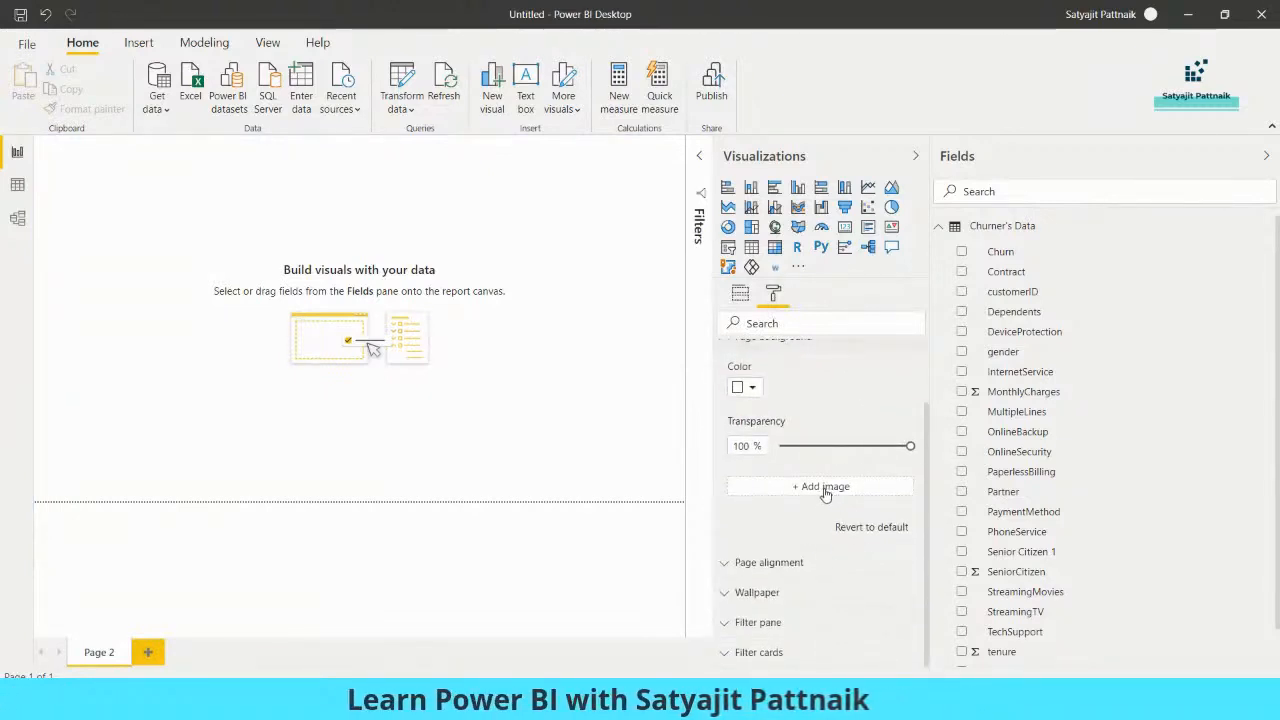
pyautogui.click(824, 487)
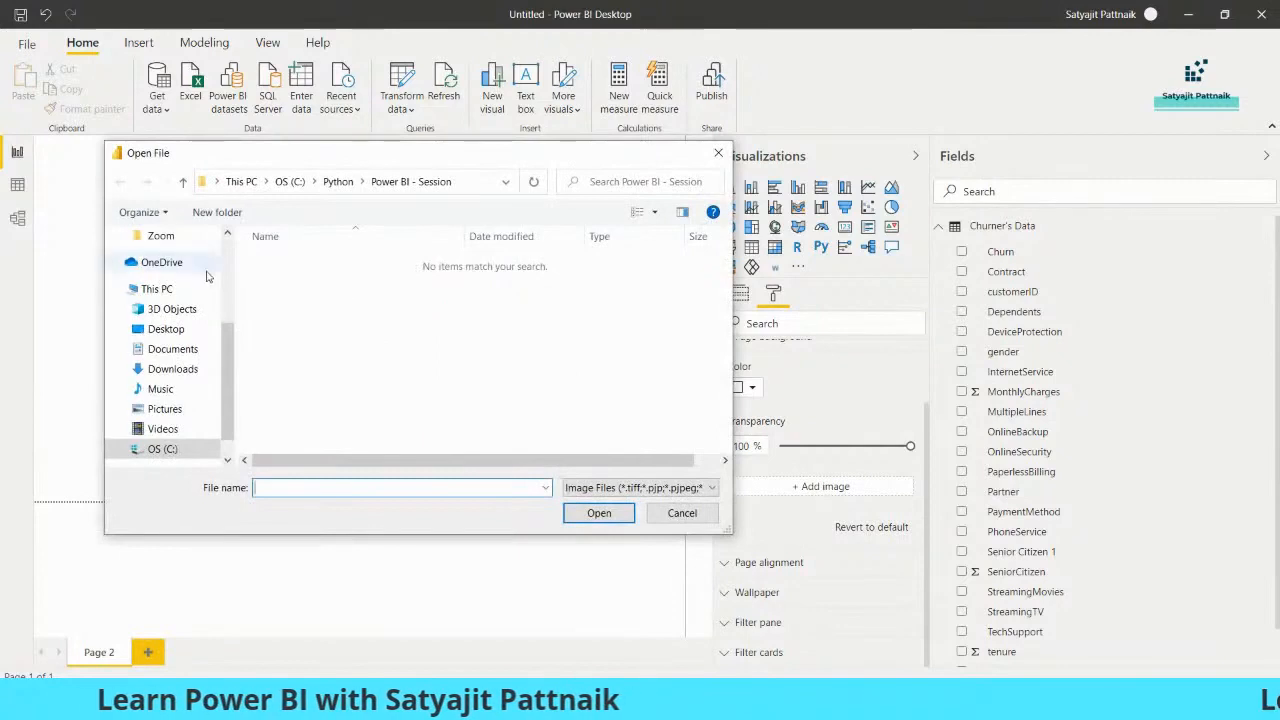
pyautogui.scroll(3, 185, 300)
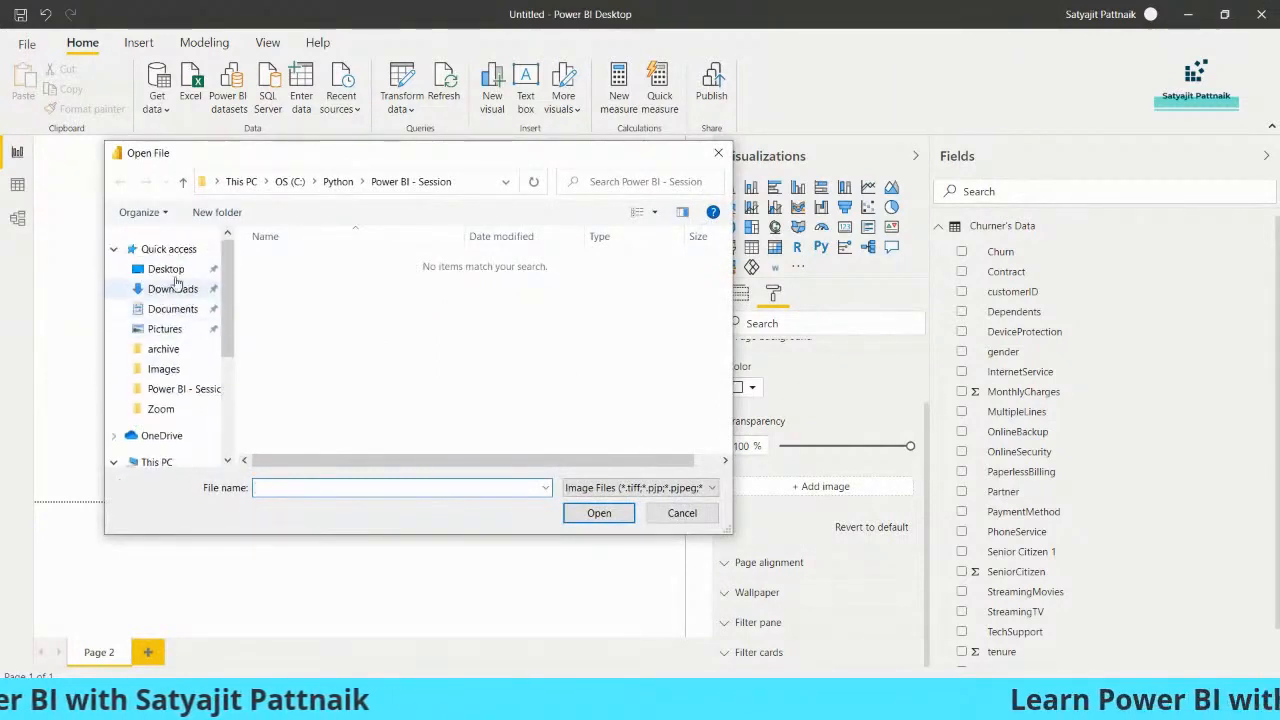
pyautogui.click(166, 269)
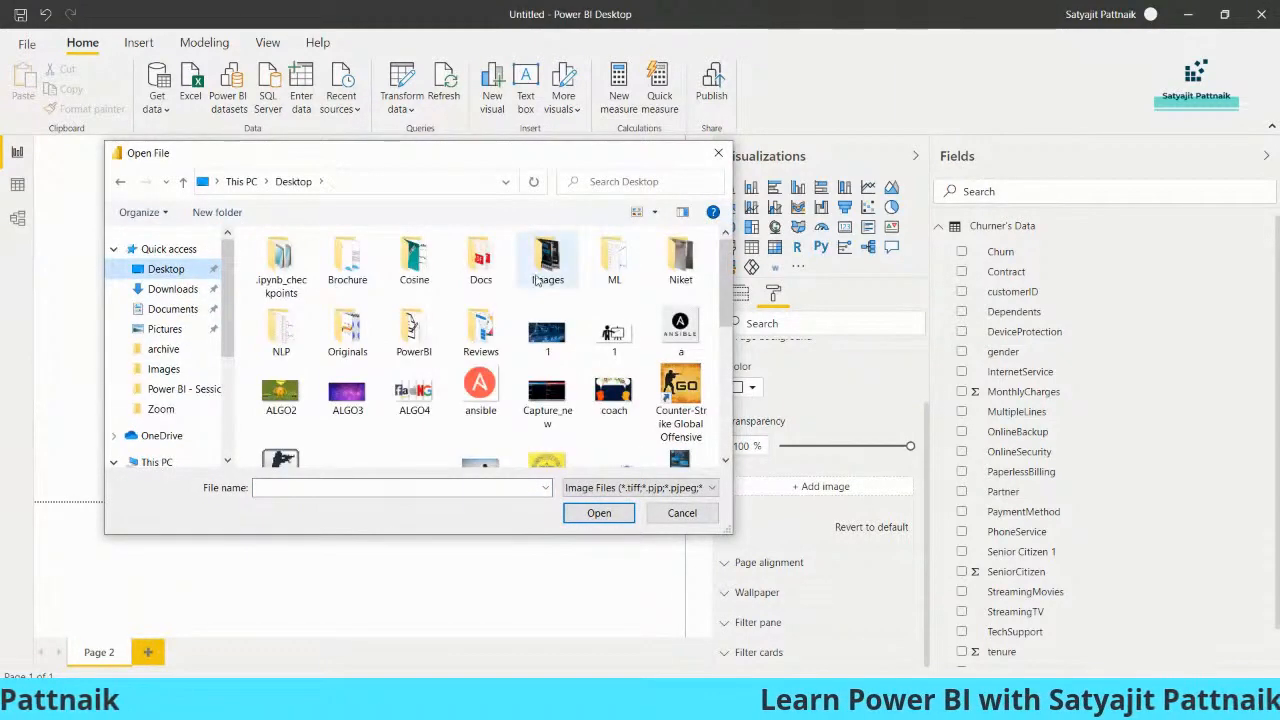
pyautogui.press('c')
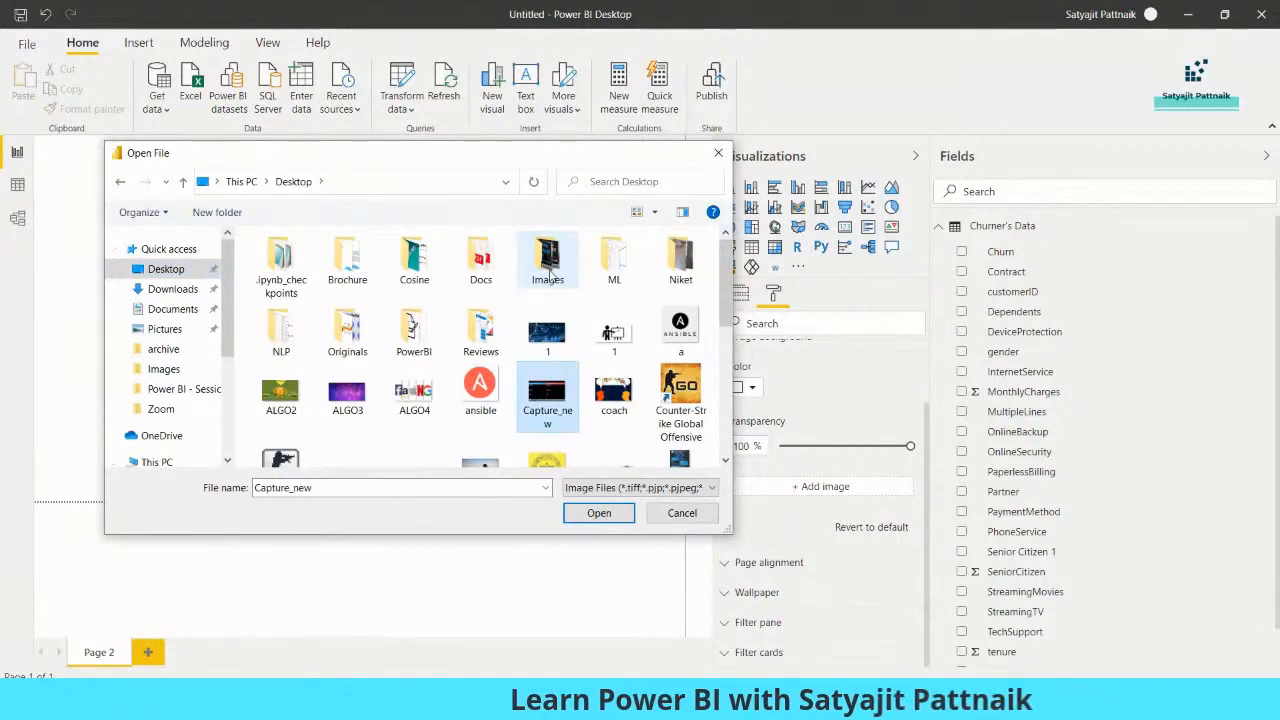
pyautogui.click(599, 513)
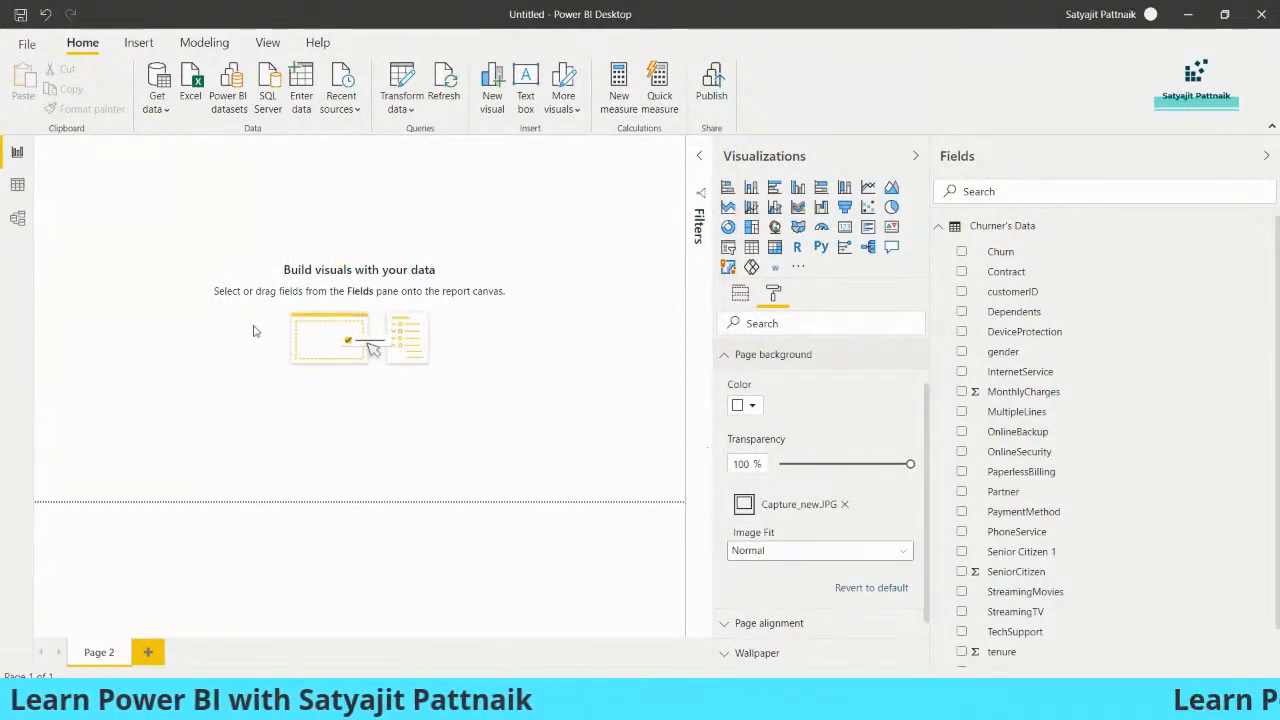
# Set the page background transparency to 0% and its image fit to Fit
pyautogui.moveTo(910, 463); pyautogui.dragTo(779, 463)
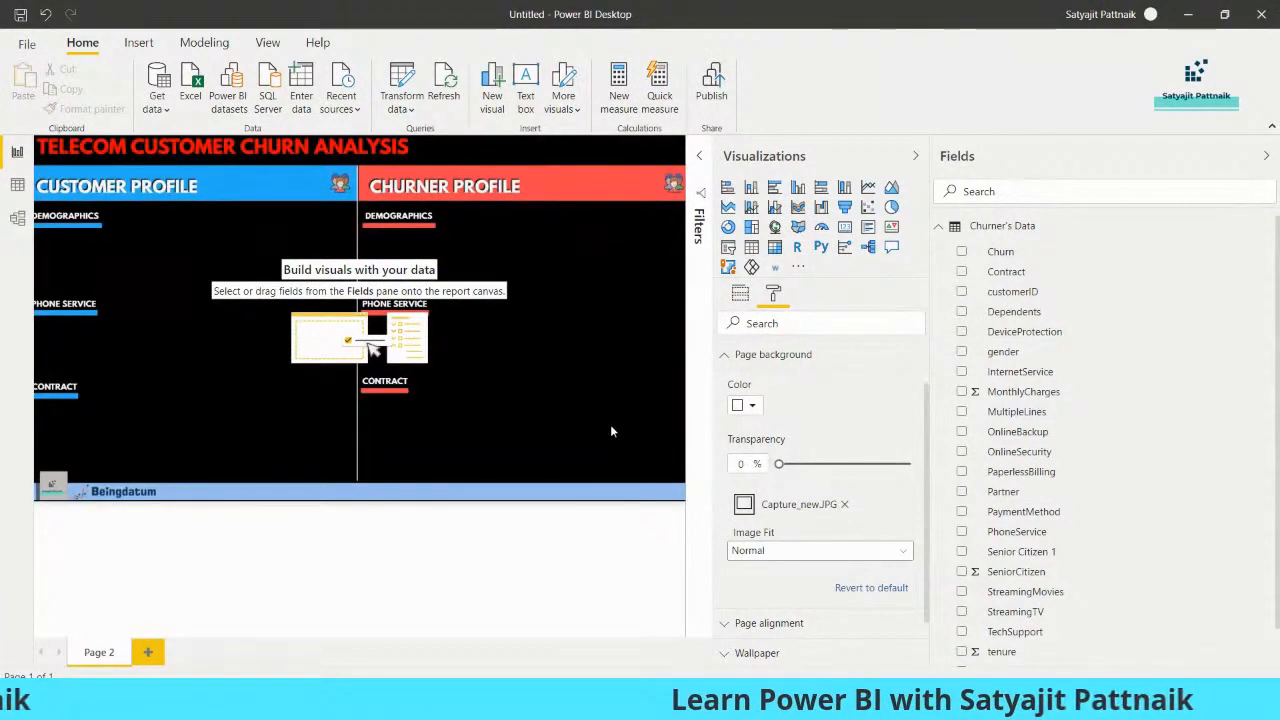
pyautogui.click(797, 554)
pyautogui.click(773, 590)
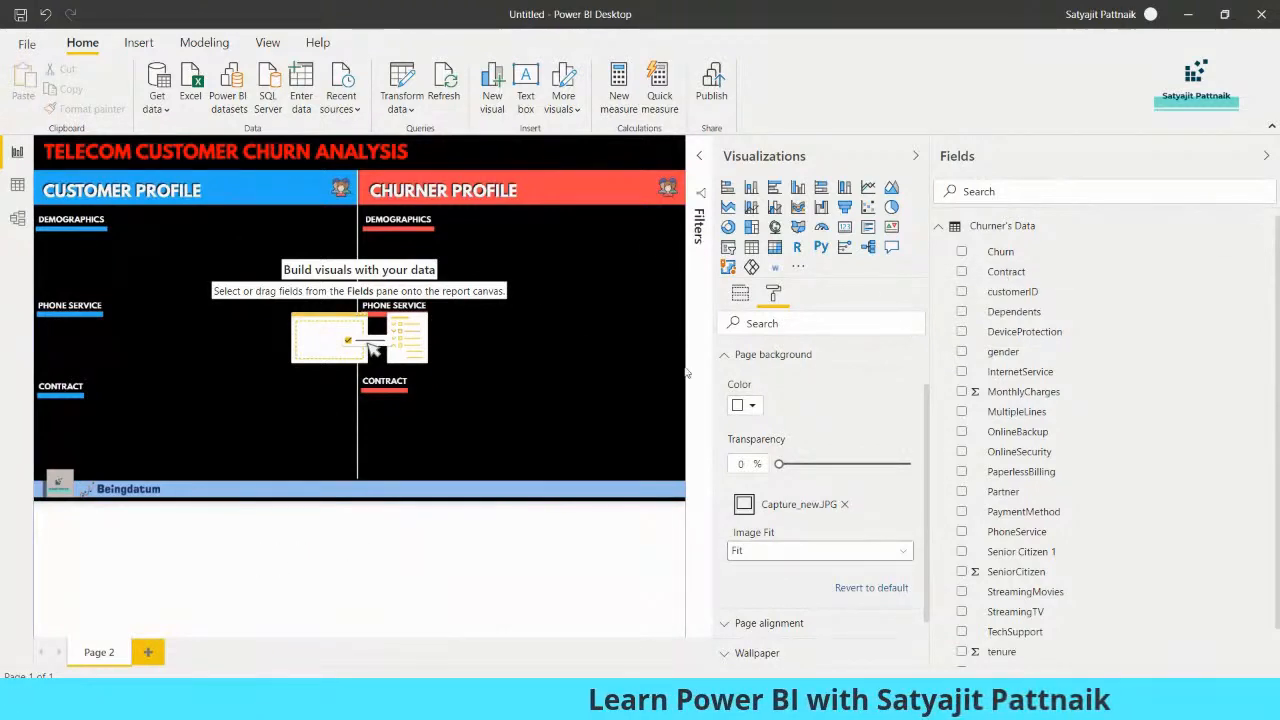
# Add an empty pie chart to the page and move it beside the Customer Profile's Demographics heading
pyautogui.click(891, 207)
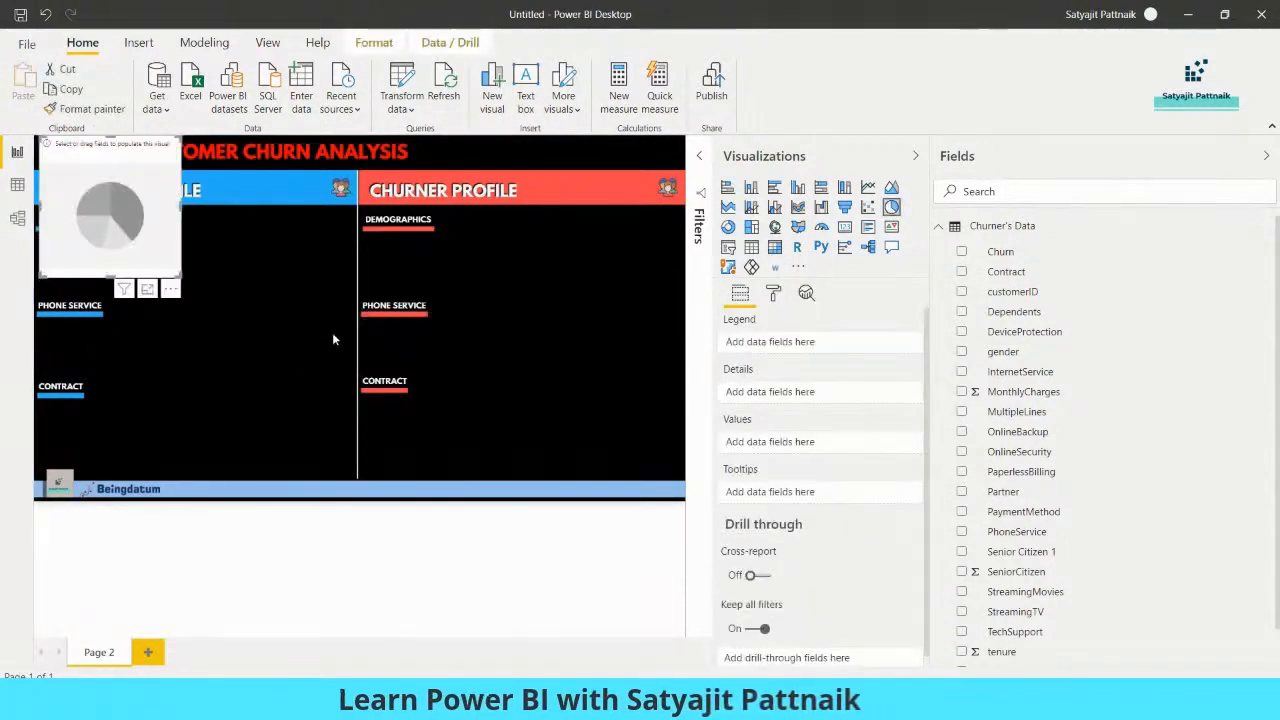
pyautogui.moveTo(129, 266); pyautogui.dragTo(174, 306)
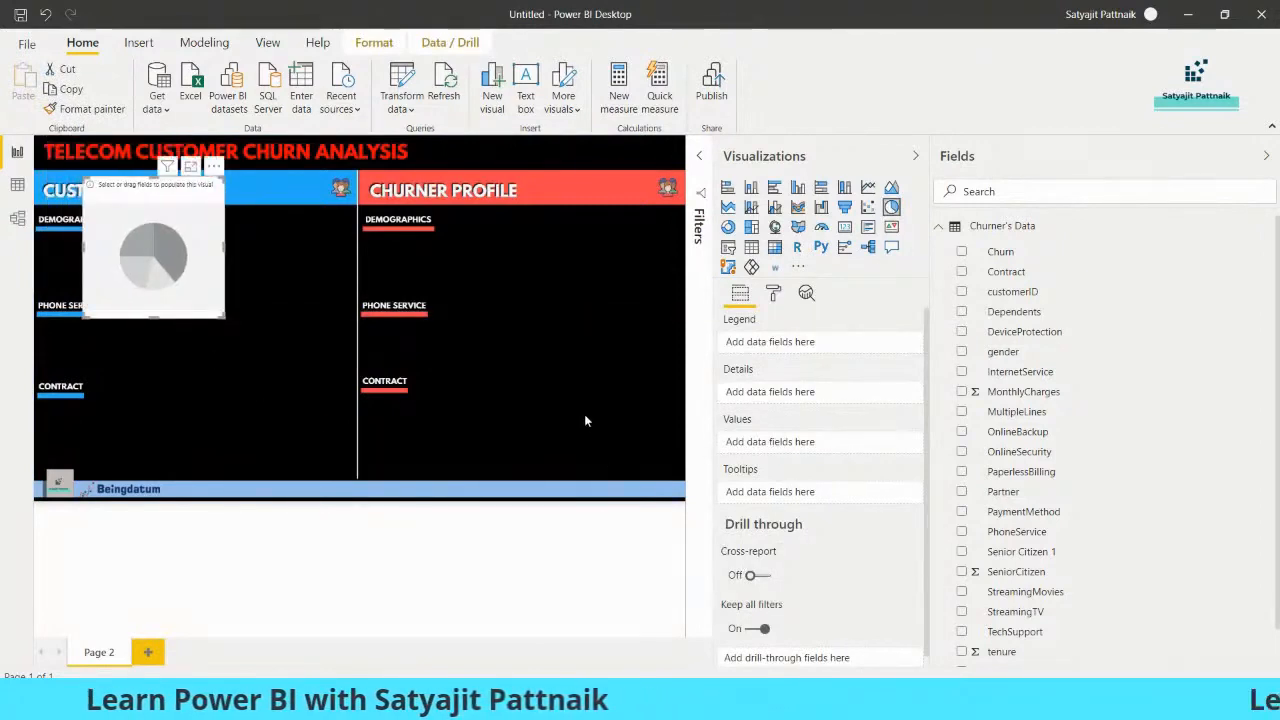
pyautogui.click(522, 322)
# Enlarge the canvas by narrowing the Fields pane, and move the pie chart down over the Customer Profile's Phone Service and Contract headings
pyautogui.click(701, 160)
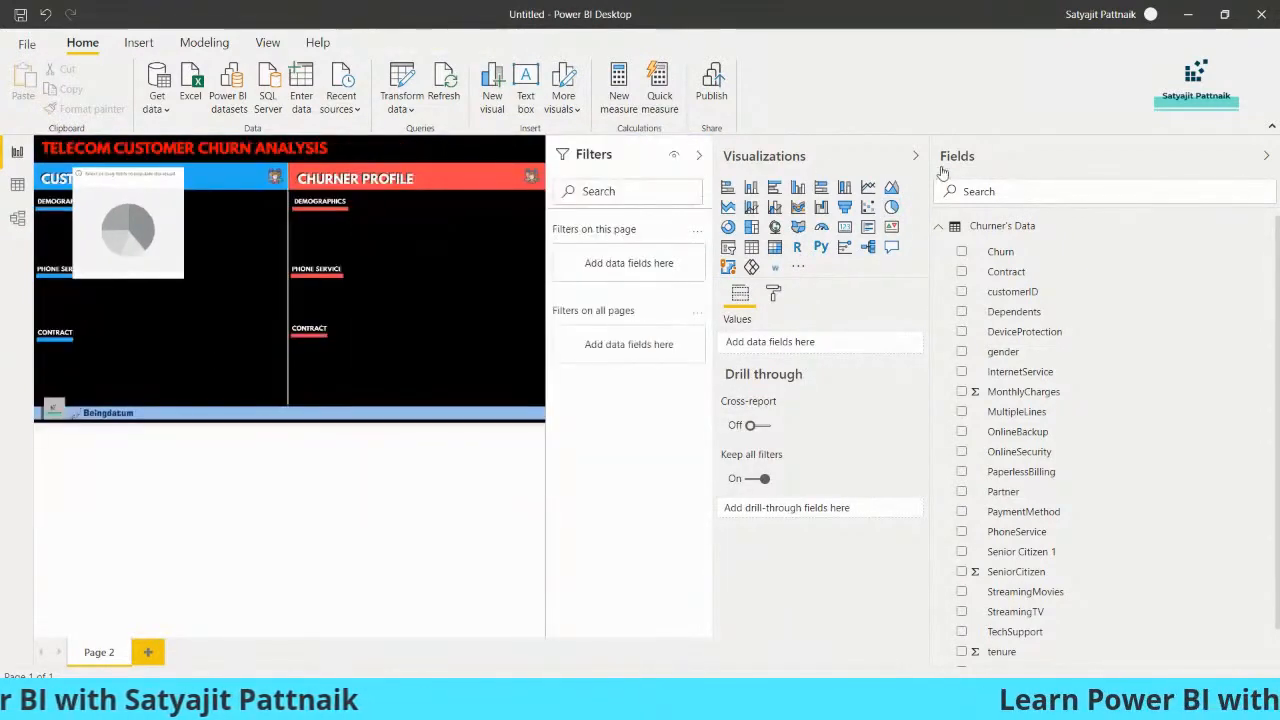
pyautogui.click(915, 156)
pyautogui.click(1270, 158)
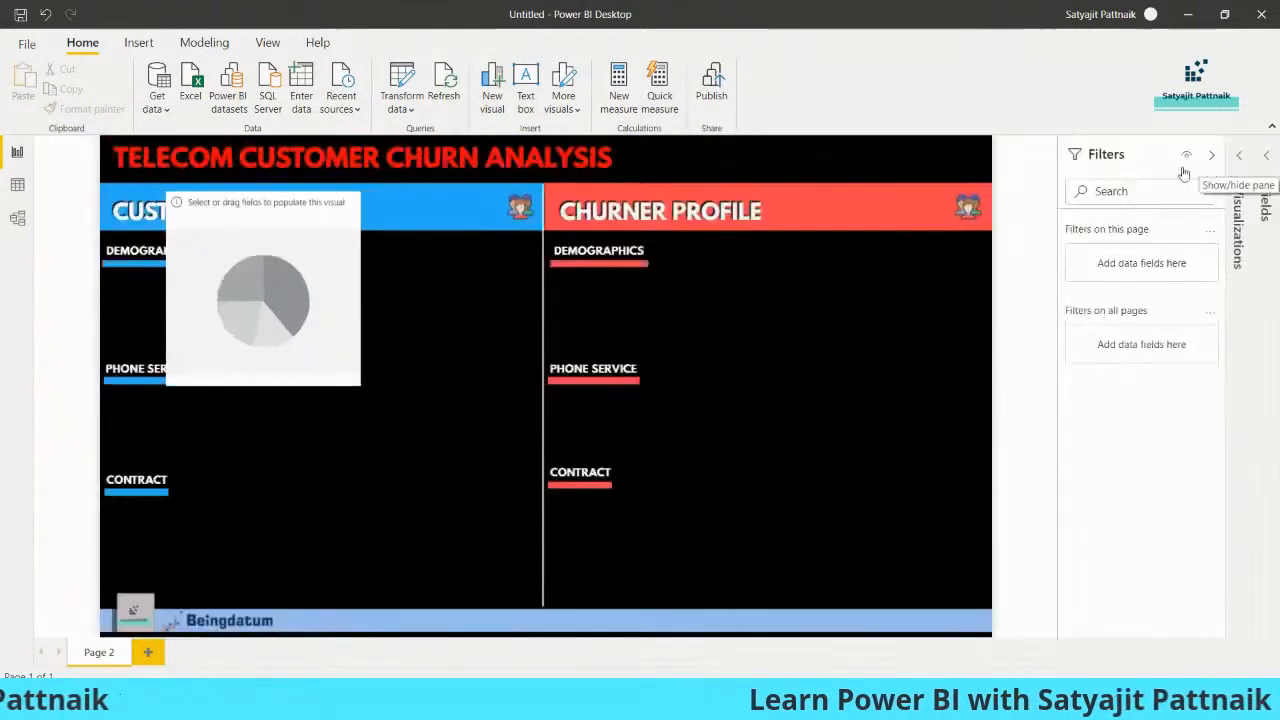
pyautogui.click(305, 310)
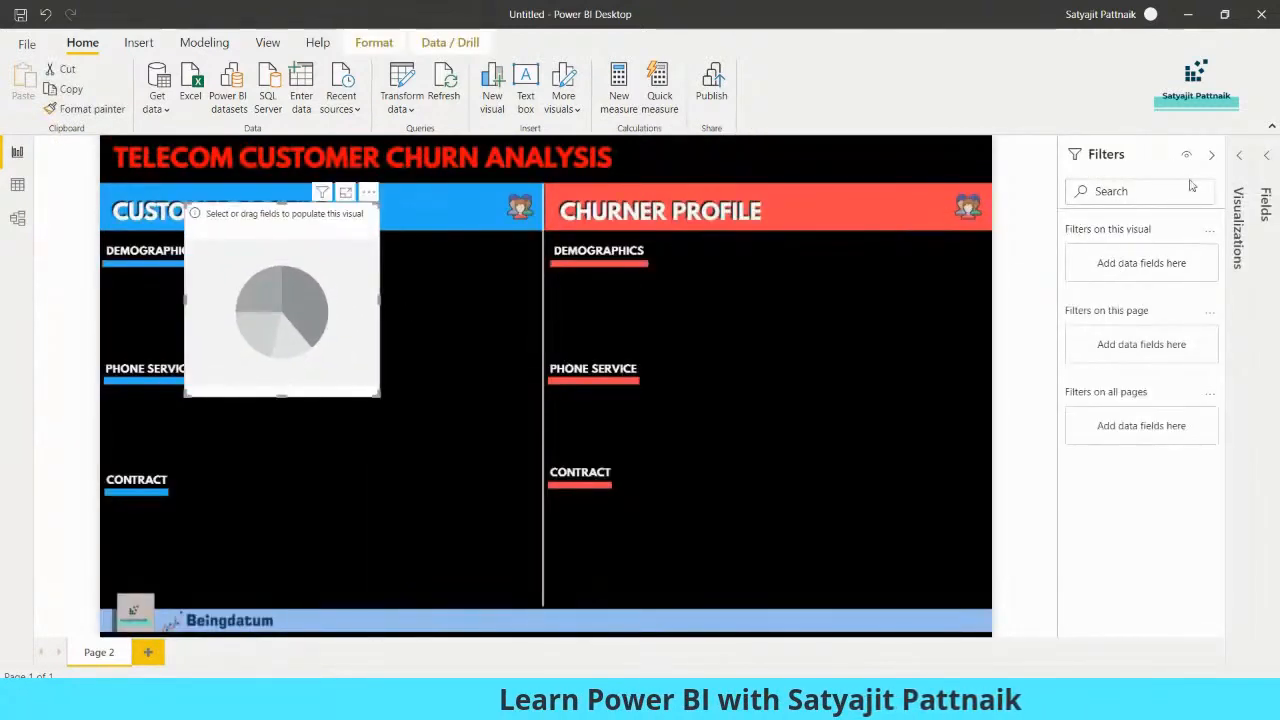
pyautogui.click(1211, 155)
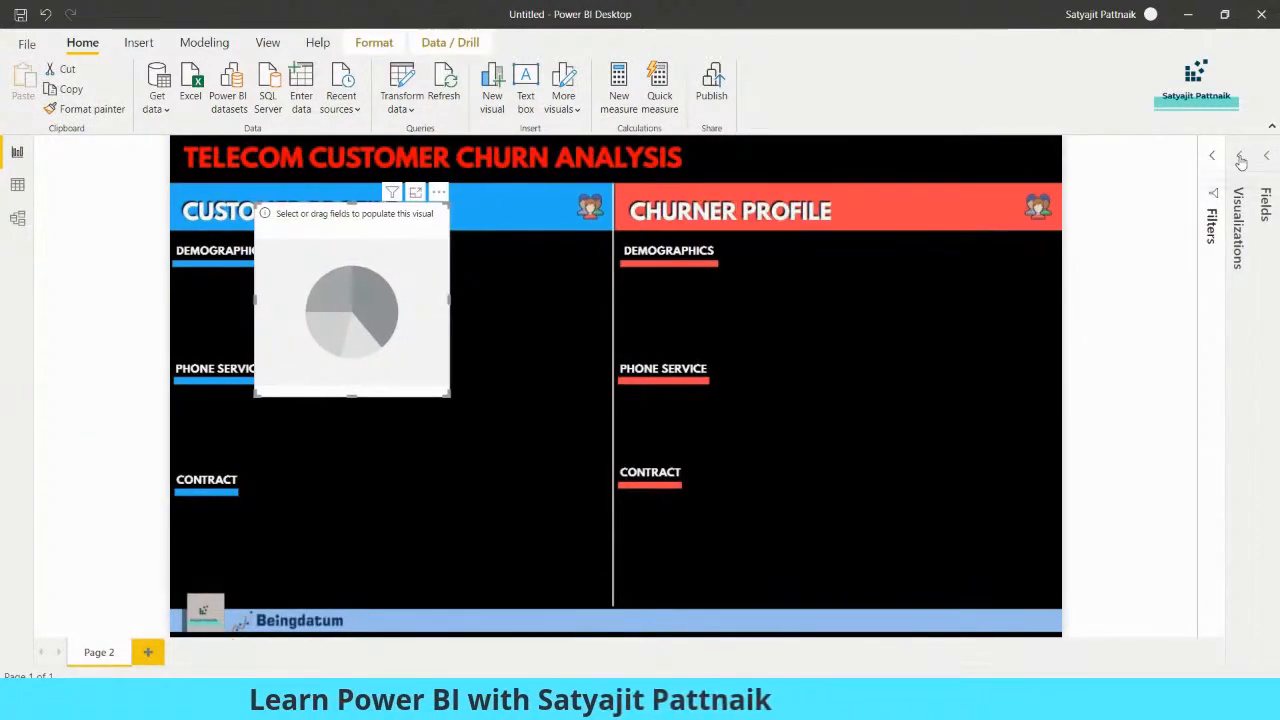
pyautogui.click(1240, 160)
pyautogui.click(1266, 156)
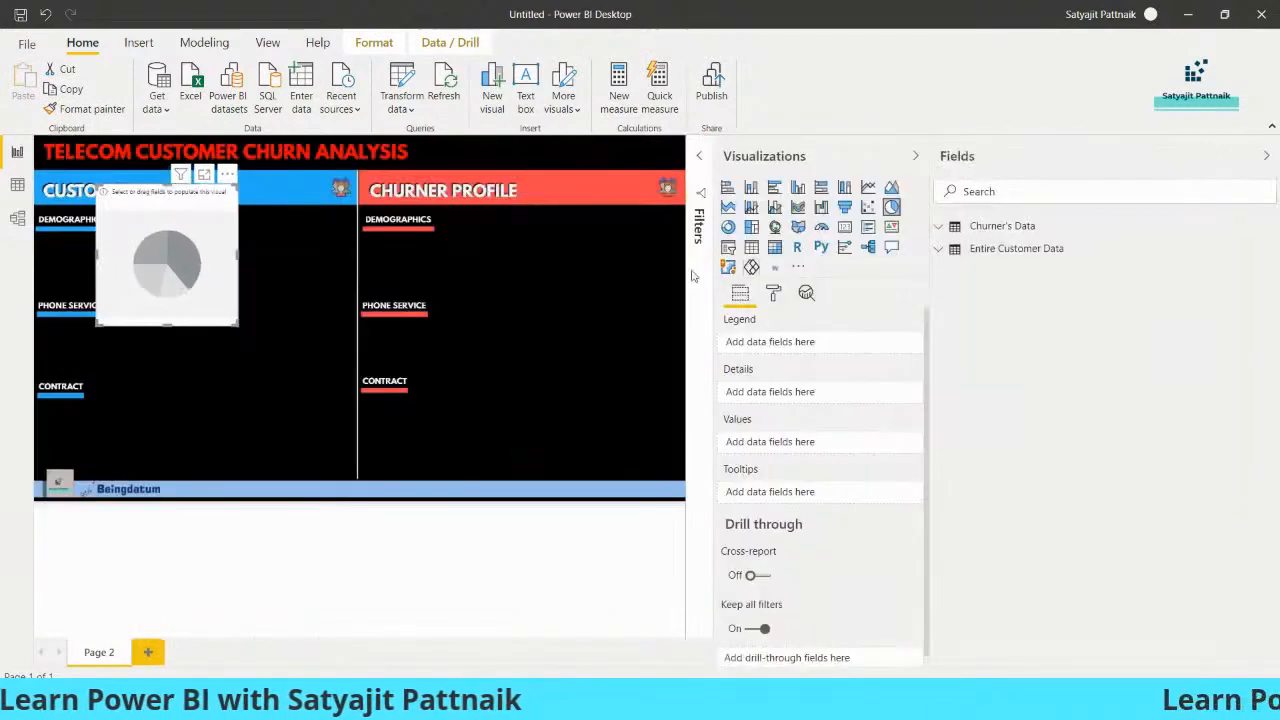
pyautogui.moveTo(930, 280); pyautogui.dragTo(1100, 281)
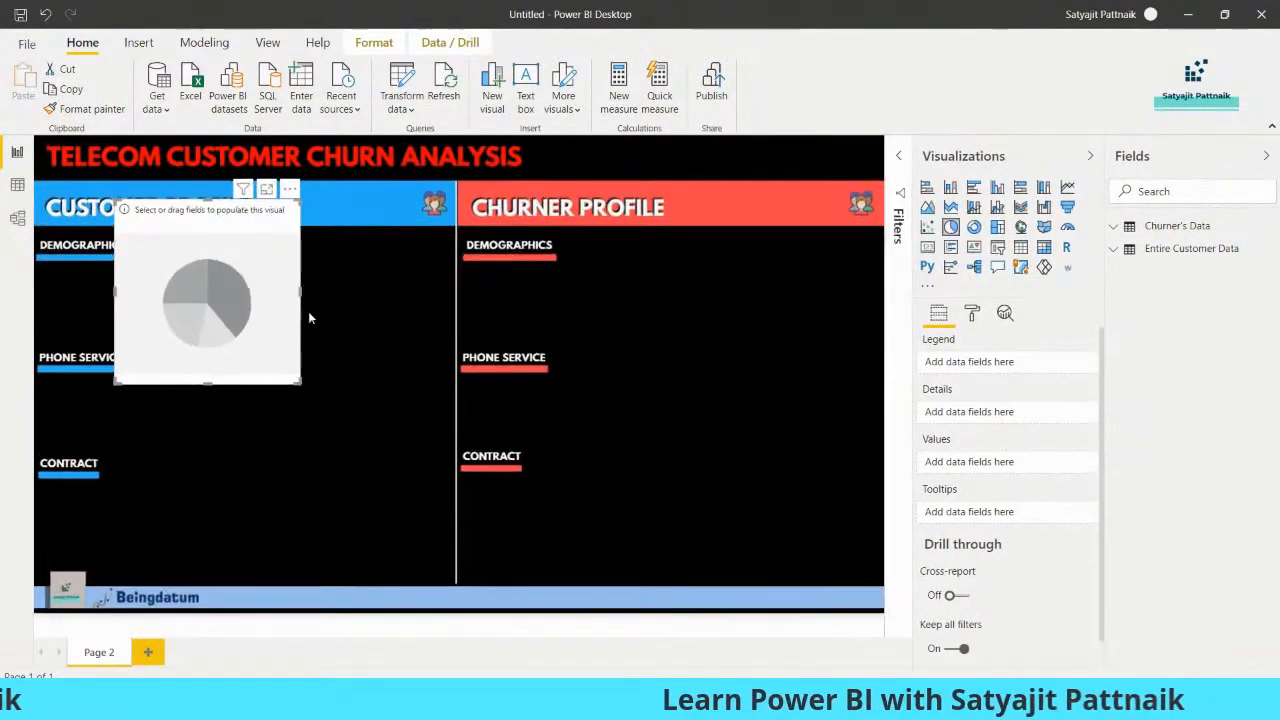
pyautogui.moveTo(231, 320); pyautogui.dragTo(193, 410)
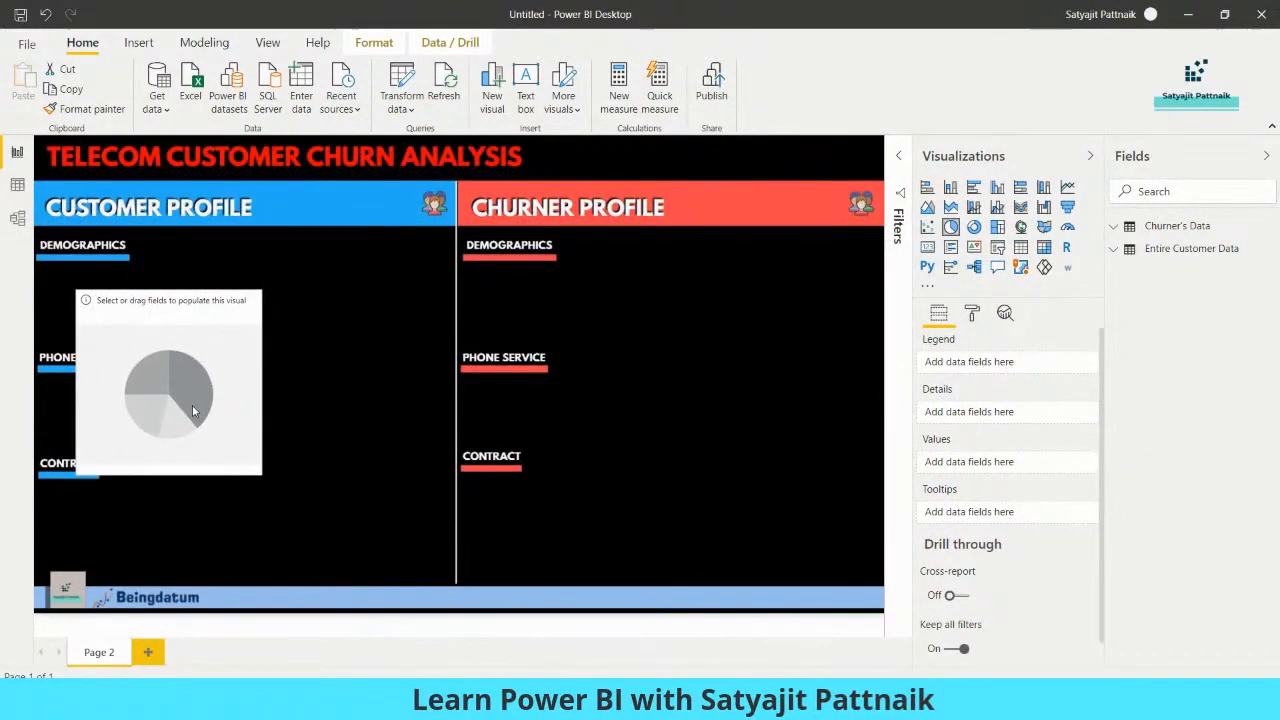
# Populate the pie chart with gender from Entire Customer Data as legend and counted values, and shrink it to fit beneath the Customer Profile's Demographics heading
pyautogui.click(1130, 250)
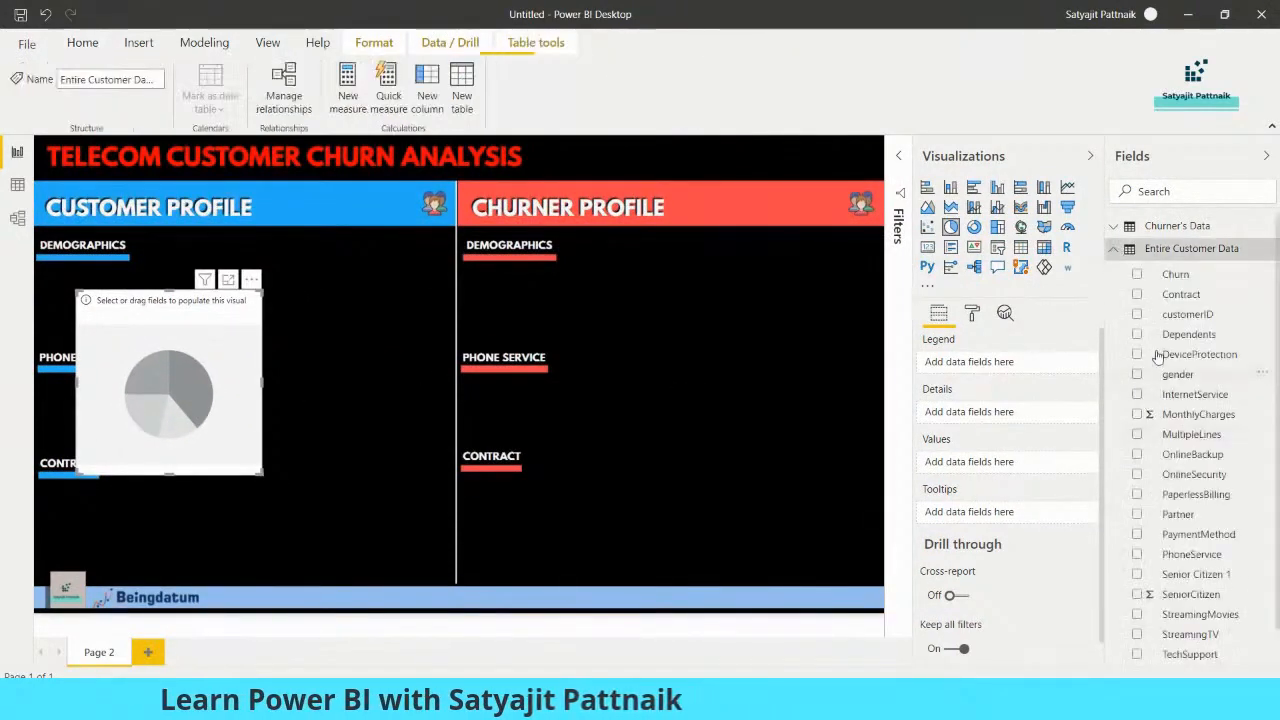
pyautogui.click(1140, 378)
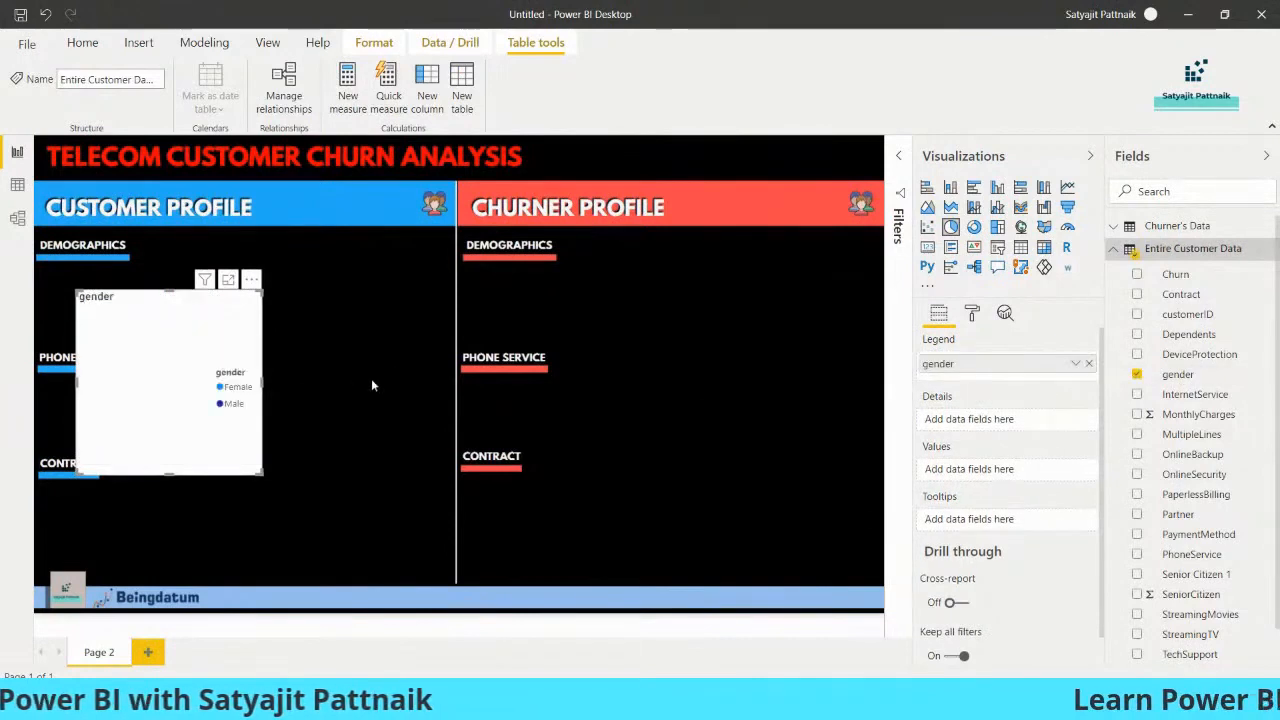
pyautogui.moveTo(177, 391); pyautogui.dragTo(409, 383)
pyautogui.moveTo(1177, 374); pyautogui.dragTo(976, 481)
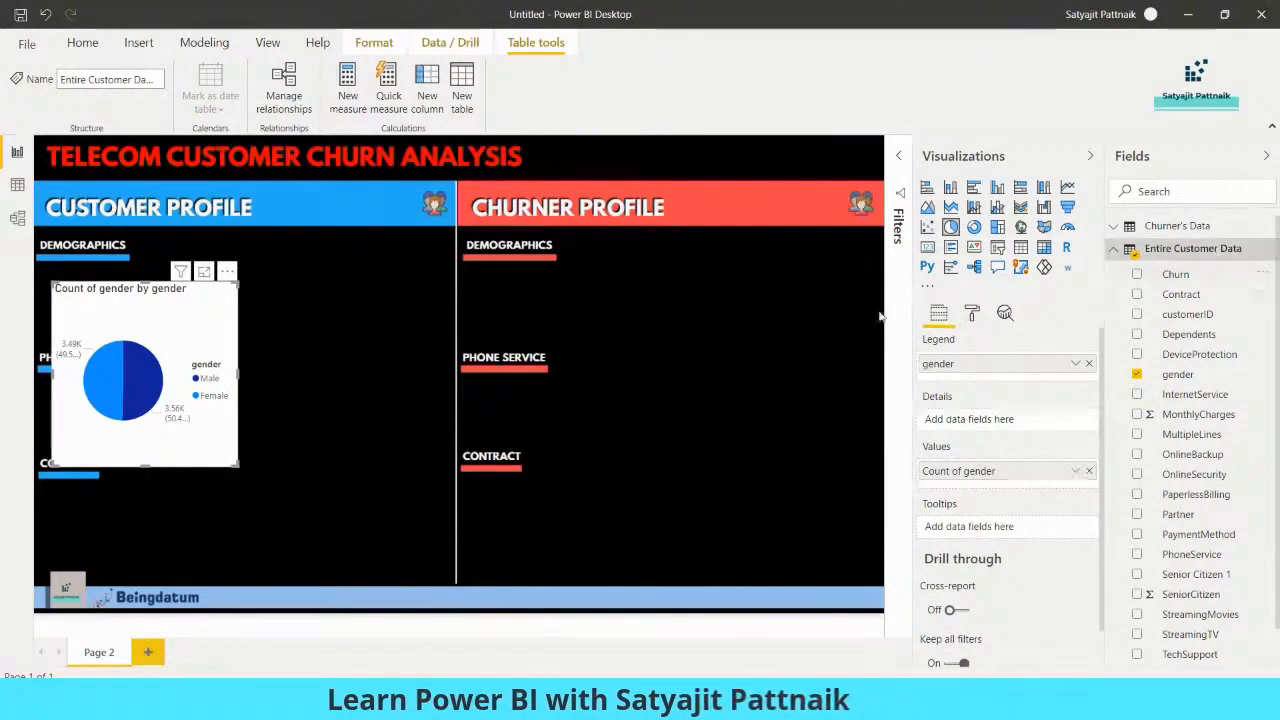
pyautogui.moveTo(235, 465); pyautogui.dragTo(186, 344)
pyautogui.hotkey('ctrl', 'c')
pyautogui.hotkey('ctrl', 'v')
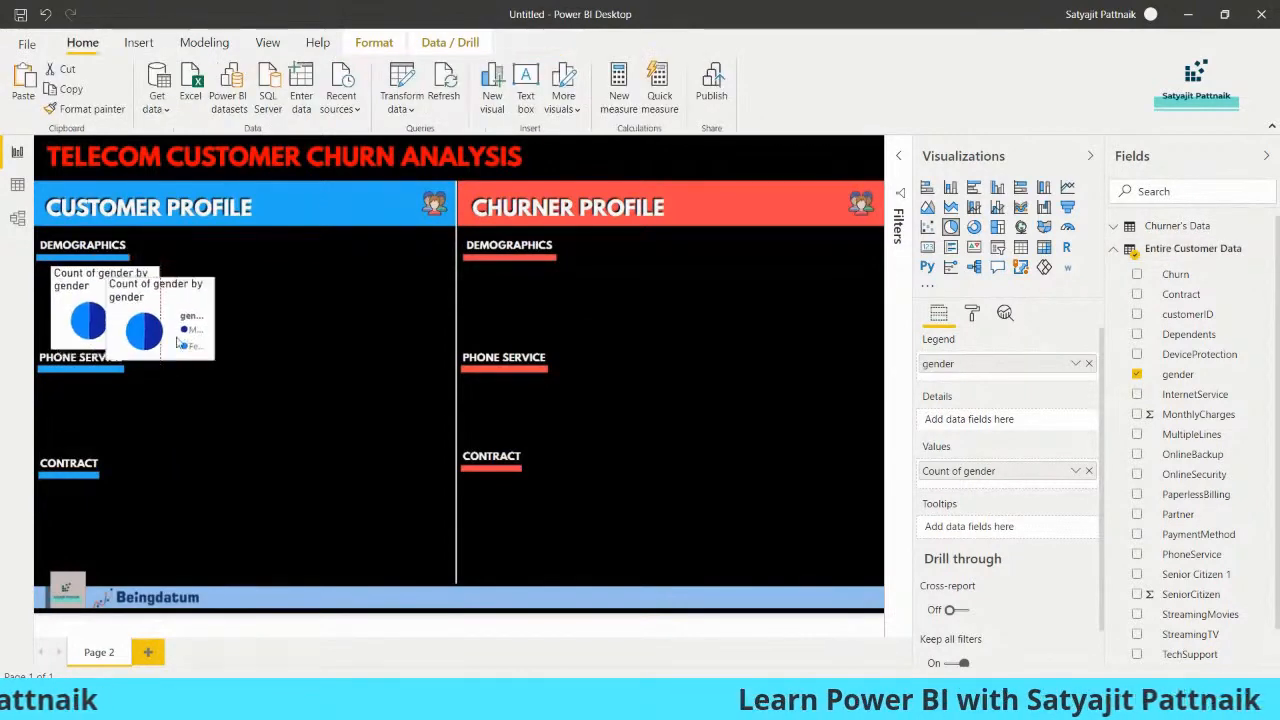
pyautogui.press('Delete')
# Turn off the gender pie chart's title and enlarge the chart to fill the space above the Phone Service heading
pyautogui.click(117, 303)
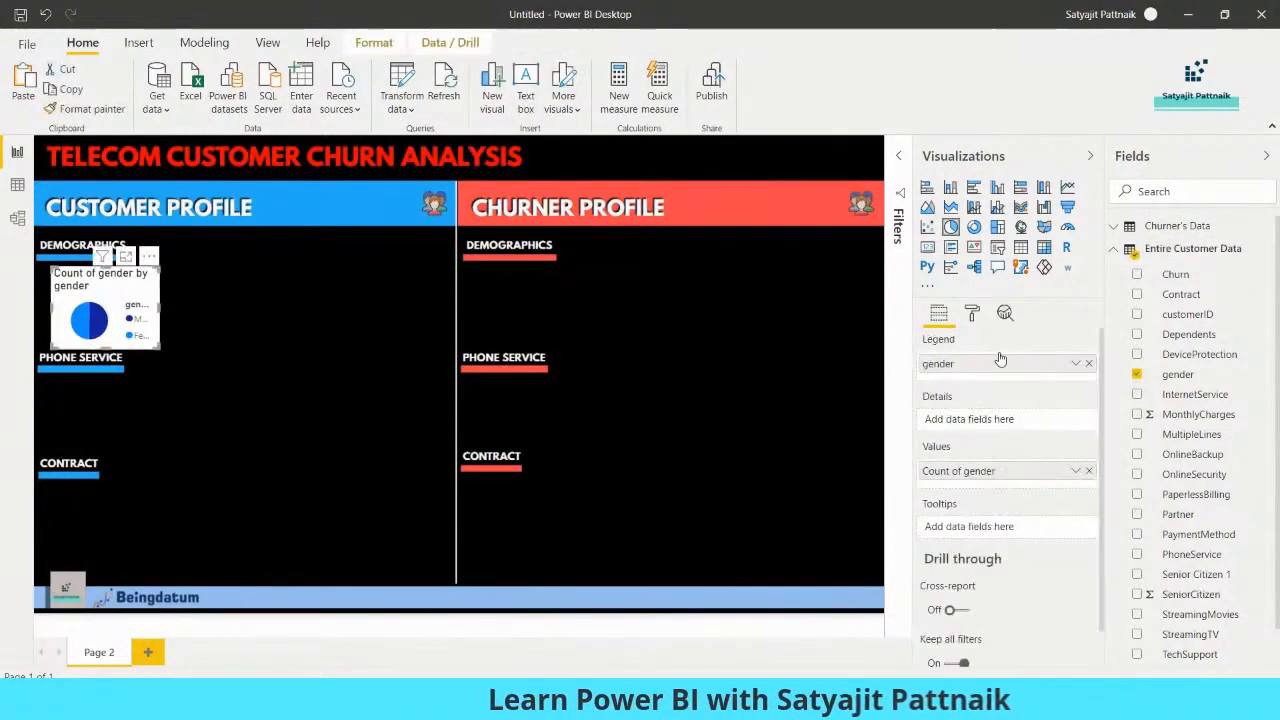
pyautogui.click(972, 315)
pyautogui.click(1060, 496)
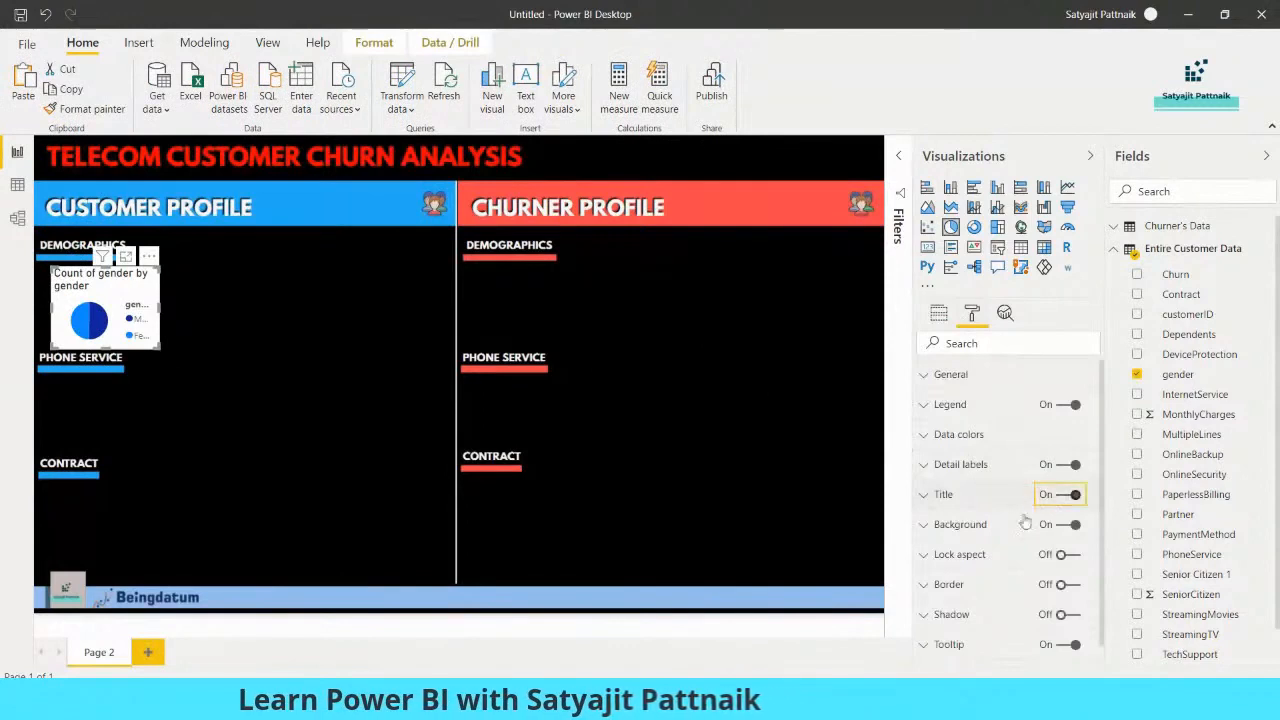
pyautogui.moveTo(155, 346); pyautogui.dragTo(196, 347)
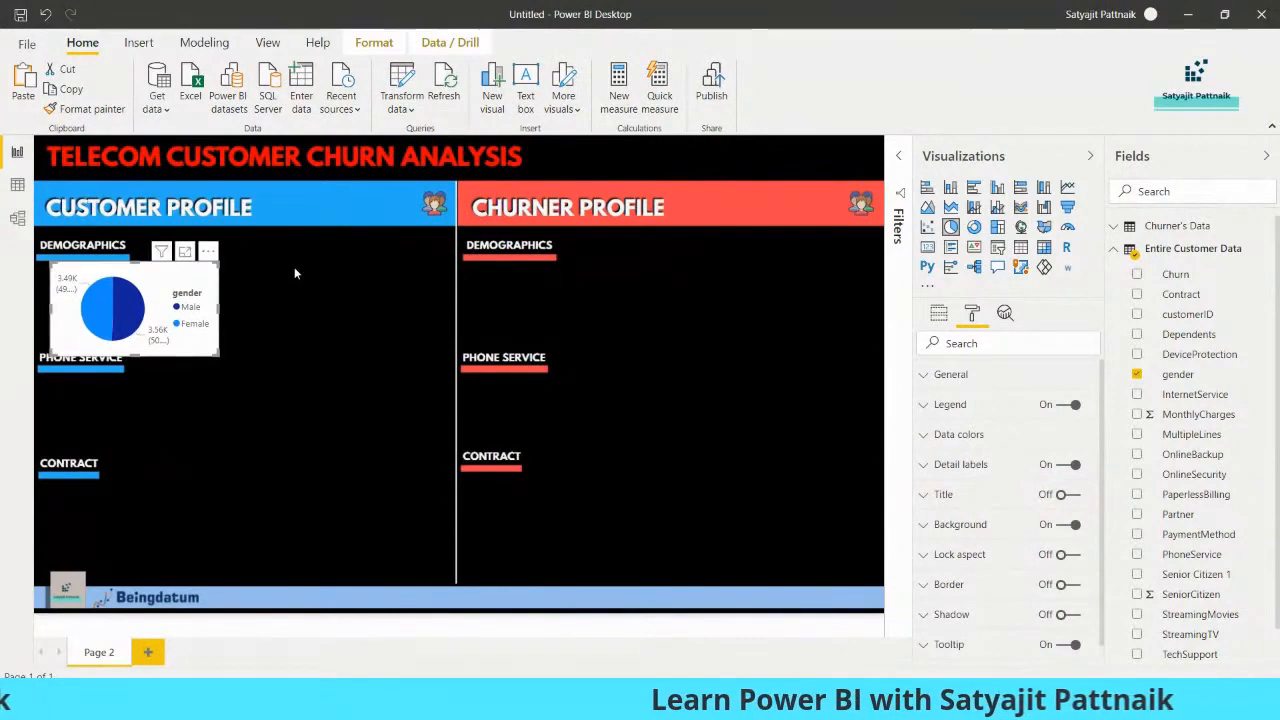
# Set the gender pie chart's background transparency to 100%
pyautogui.click(939, 313)
pyautogui.click(975, 314)
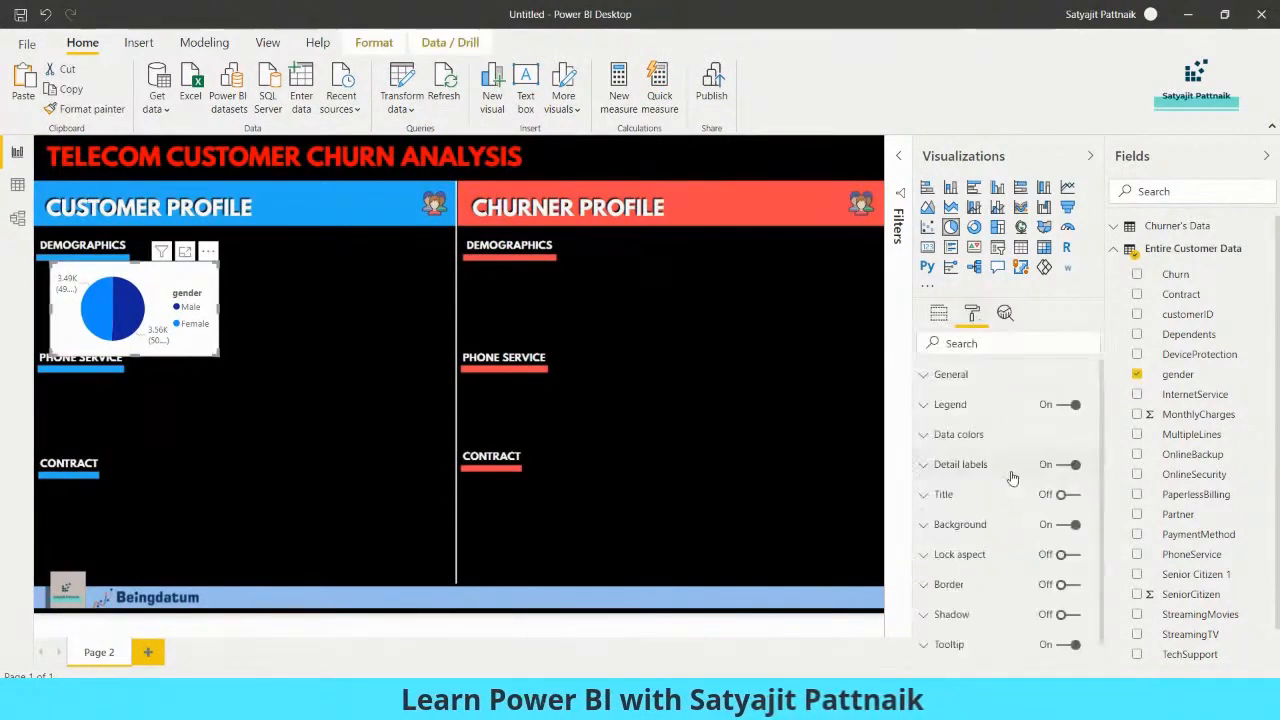
pyautogui.click(926, 525)
pyautogui.scroll(-3, 1000, 494)
pyautogui.moveTo(975, 453); pyautogui.dragTo(1085, 454)
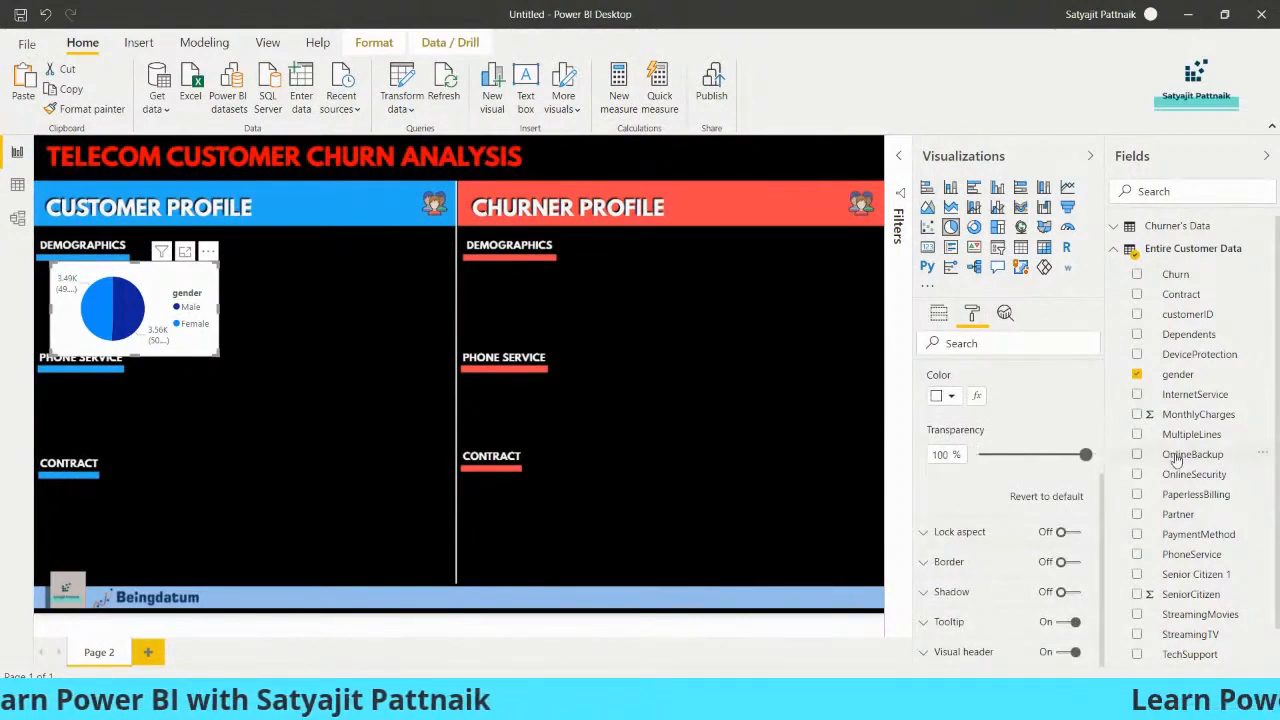
pyautogui.click(370, 420)
pyautogui.click(198, 352)
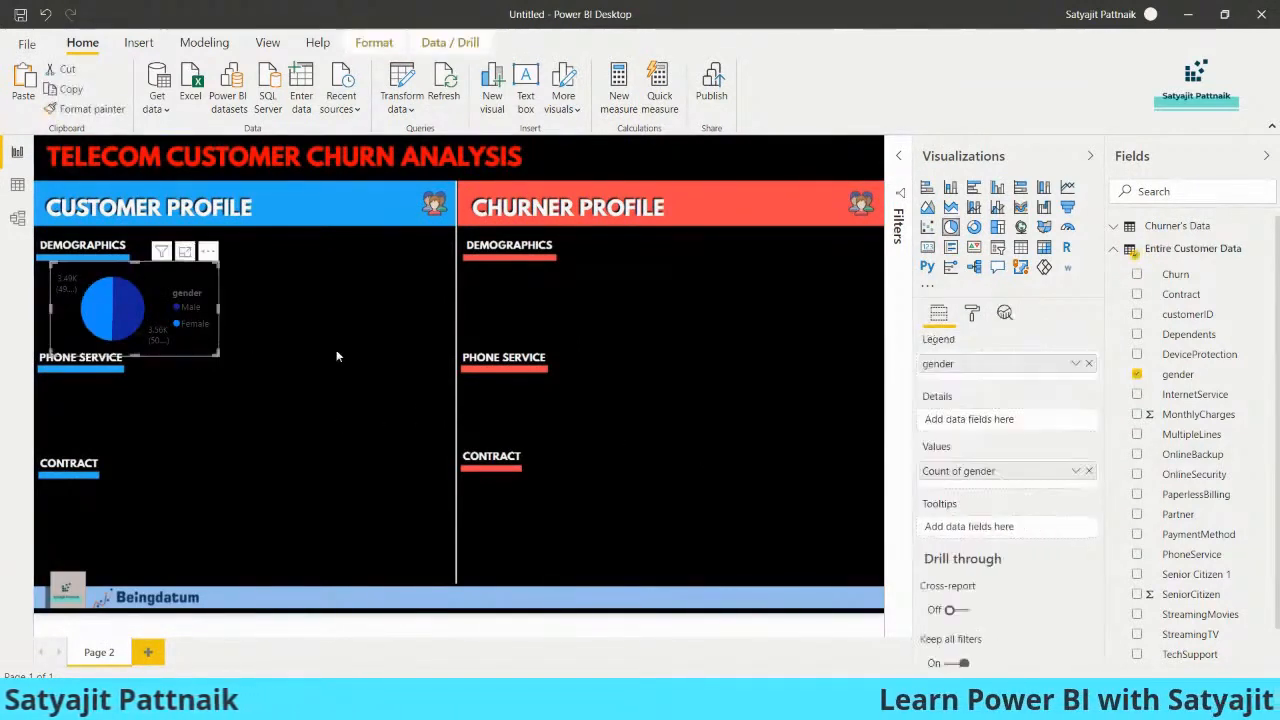
pyautogui.click(971, 314)
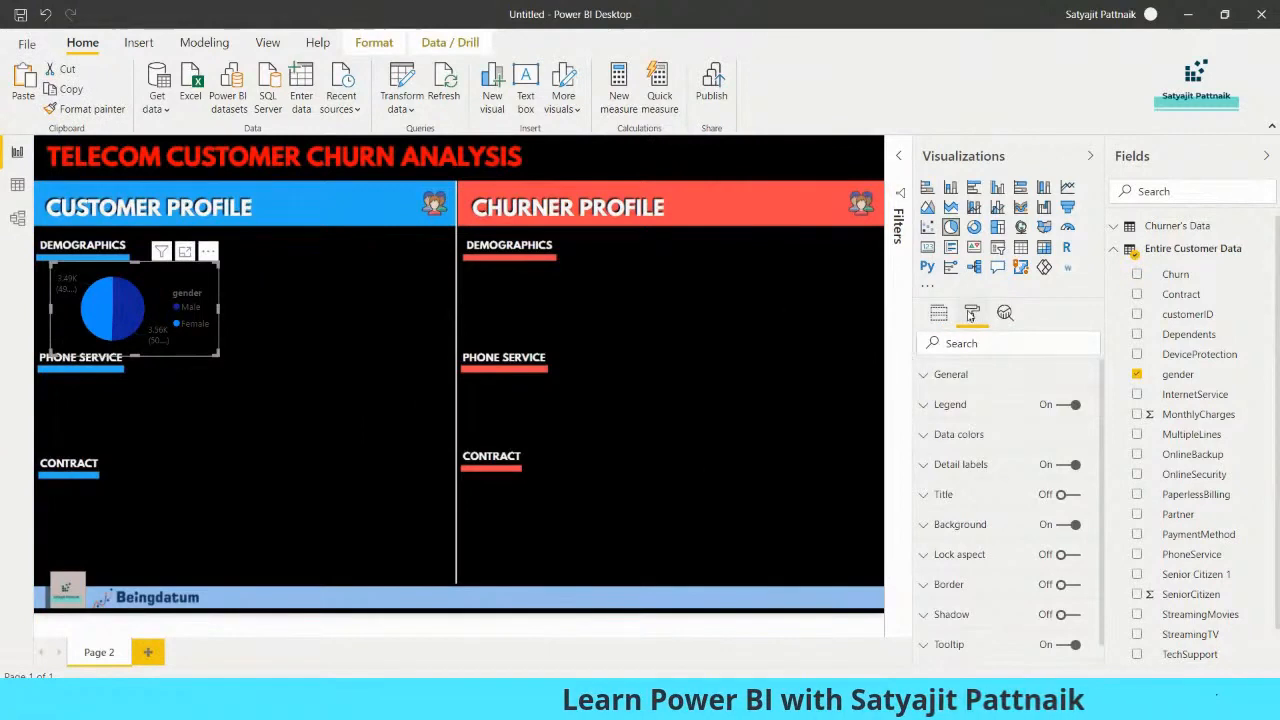
pyautogui.click(930, 434)
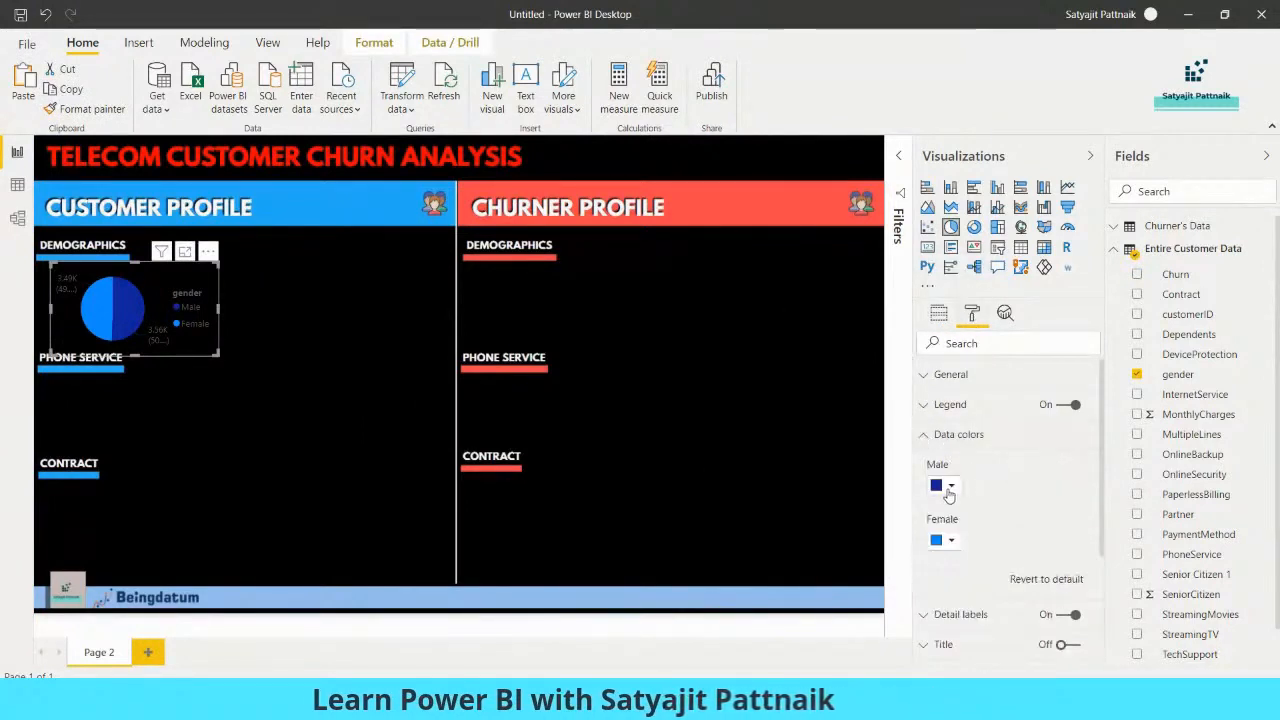
pyautogui.click(950, 487)
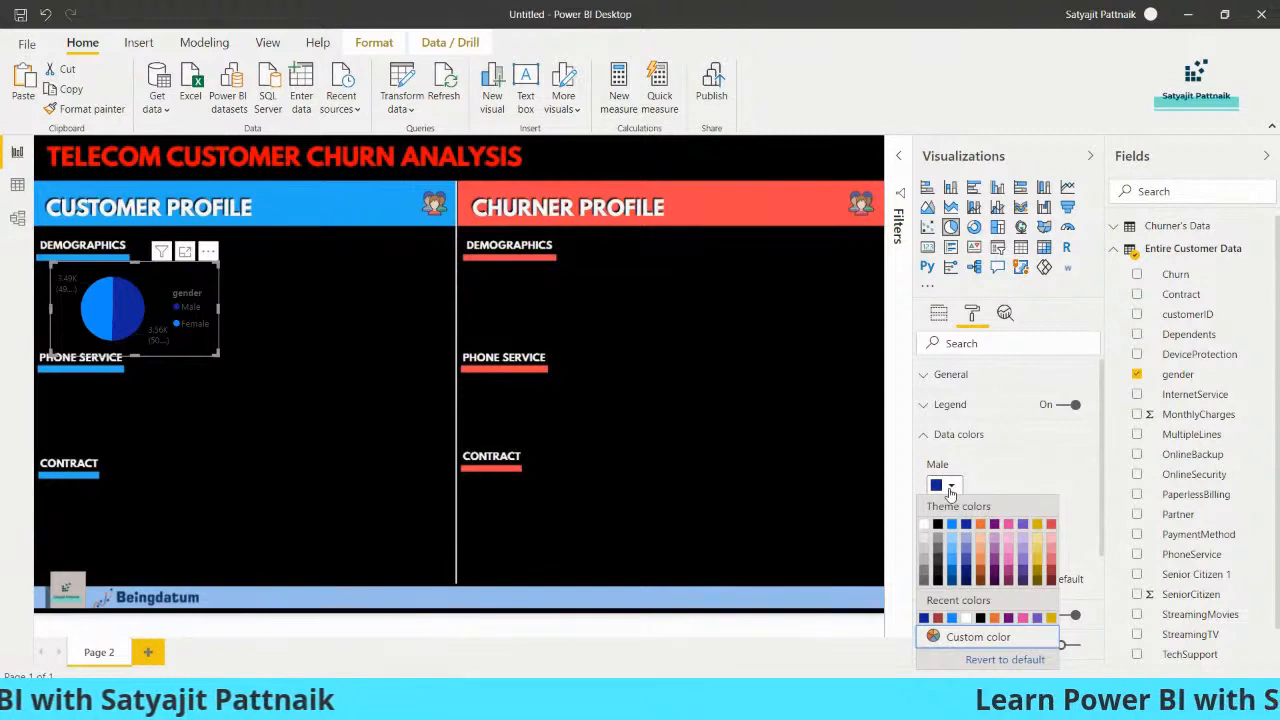
pyautogui.click(241, 368)
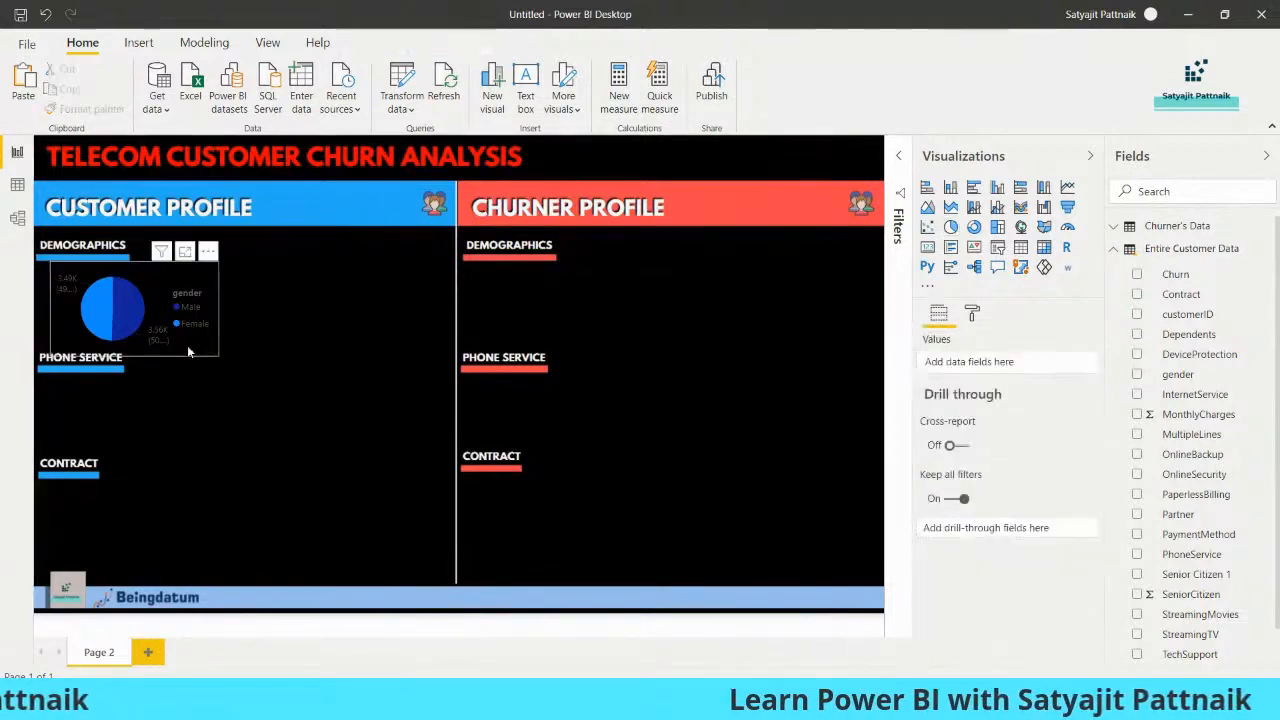
# Shift the gender pie chart to the page's outer edge and place a copy under the Churner Profile's Demographics heading
pyautogui.click(190, 351)
pyautogui.moveTo(214, 351); pyautogui.dragTo(190, 350)
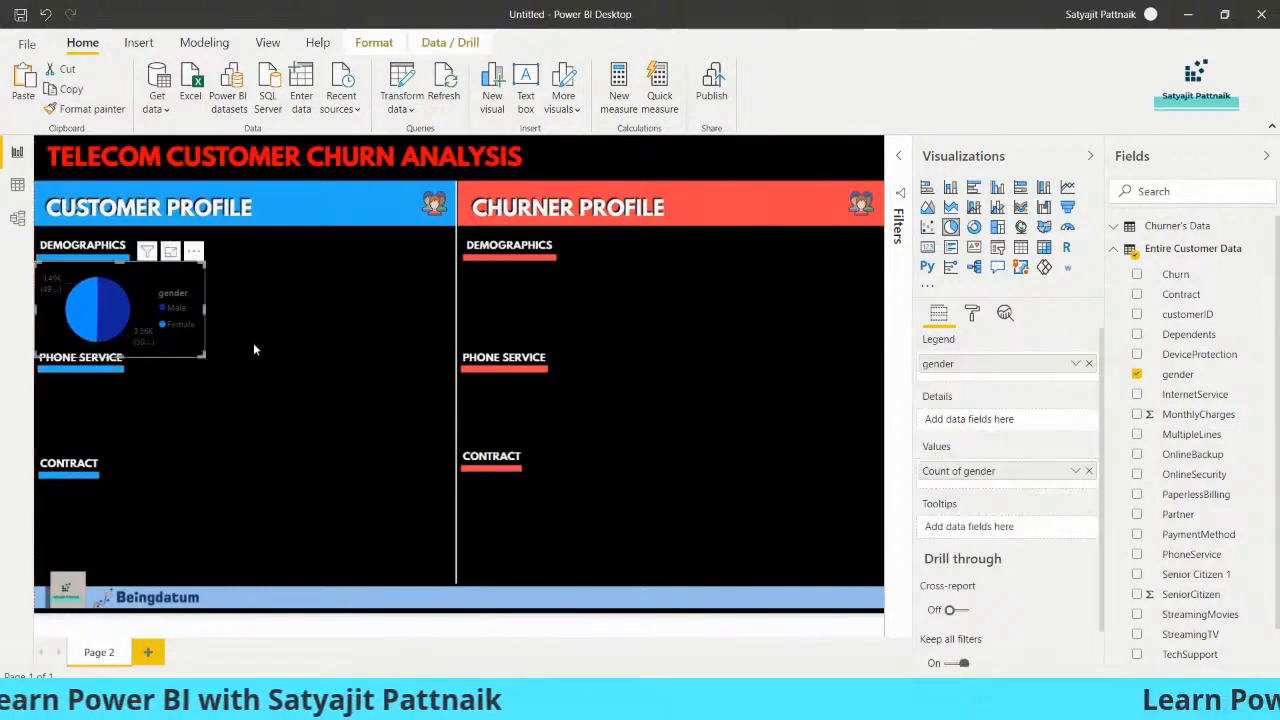
pyautogui.click(254, 349)
pyautogui.click(185, 350)
pyautogui.hotkey('ctrl', 'c')
pyautogui.hotkey('ctrl', 'v')
pyautogui.moveTo(185, 350); pyautogui.dragTo(600, 350)
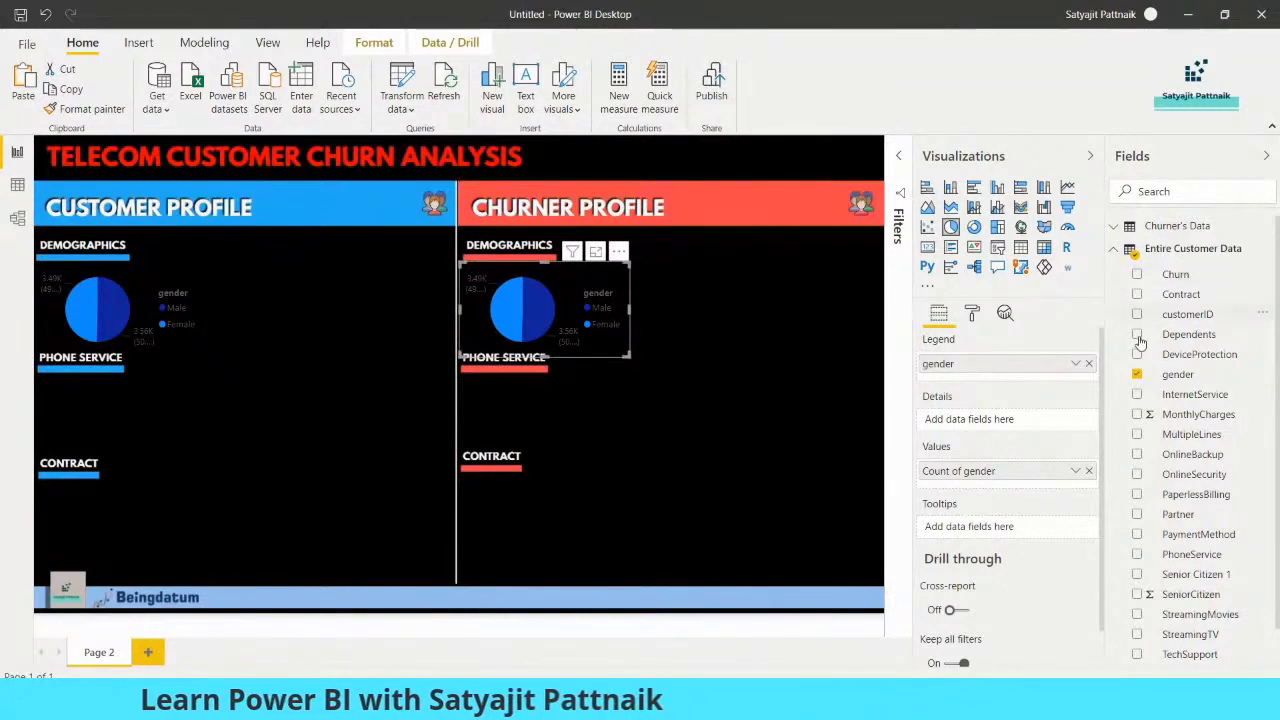
# Replace the copied pie chart's data with gender from Churner's Data, used as the legend and as counted values
pyautogui.click(1137, 375)
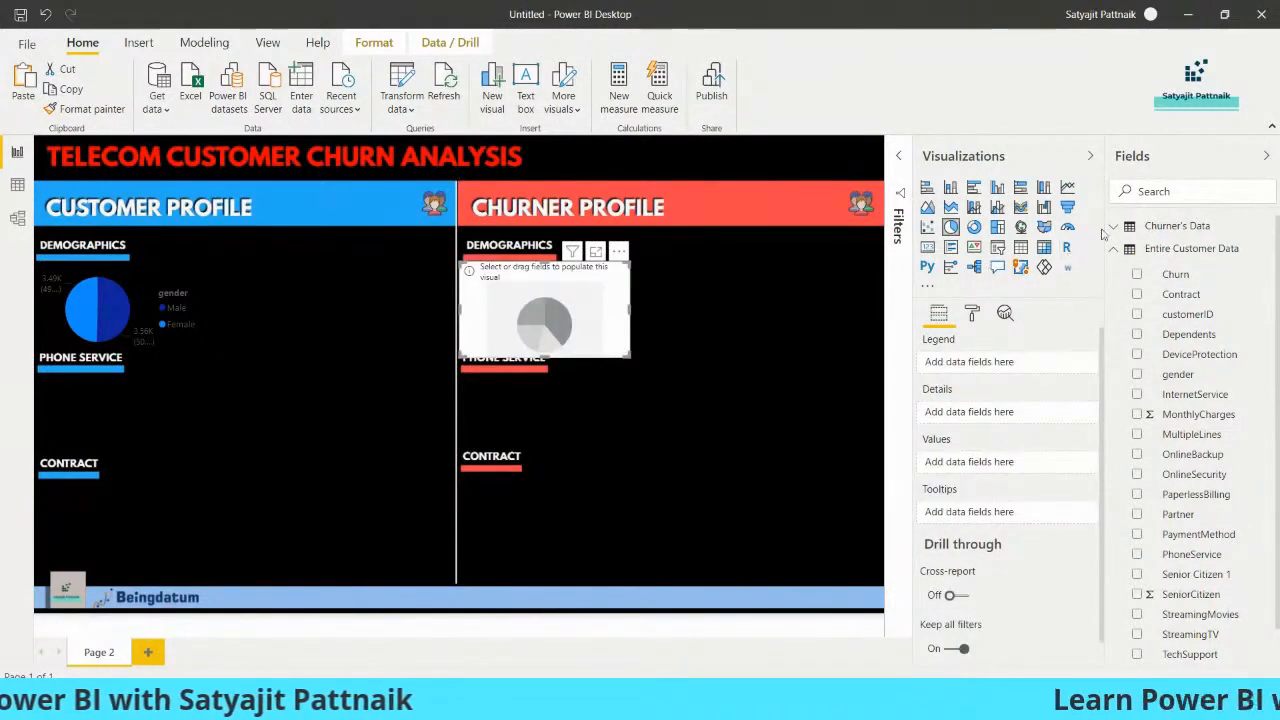
pyautogui.click(1115, 227)
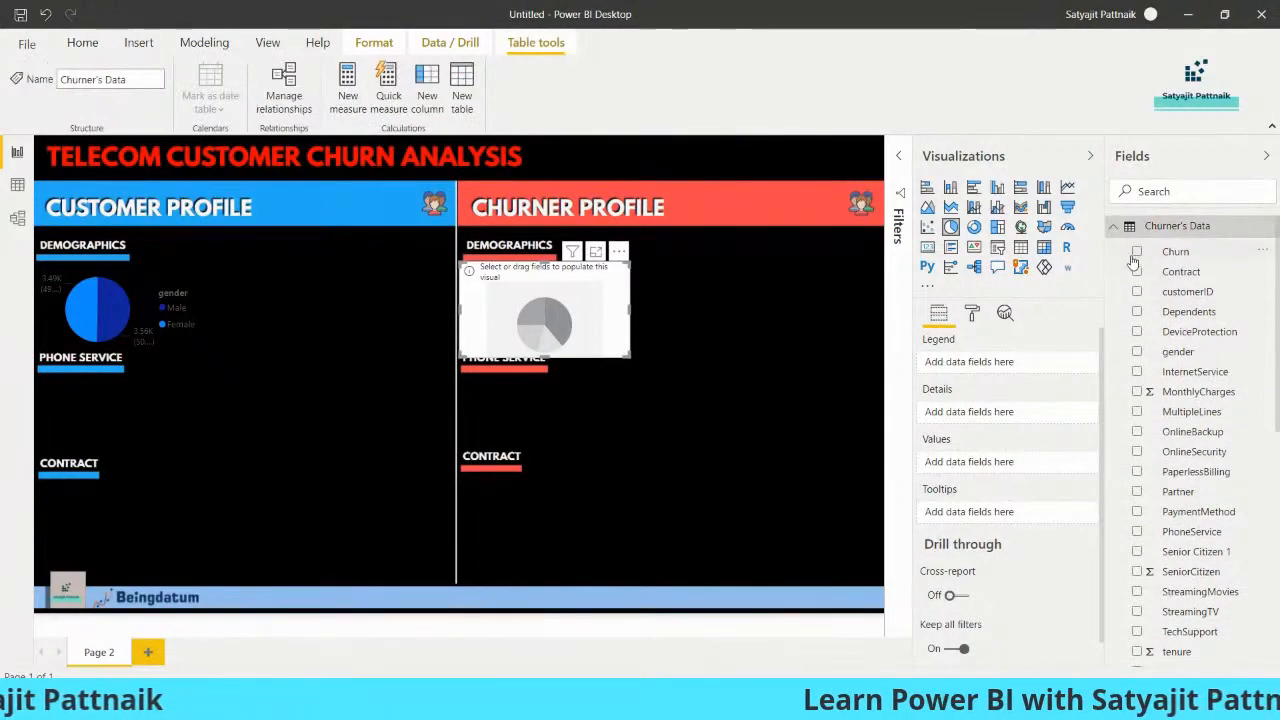
pyautogui.click(1137, 352)
pyautogui.moveTo(1176, 362); pyautogui.dragTo(982, 472)
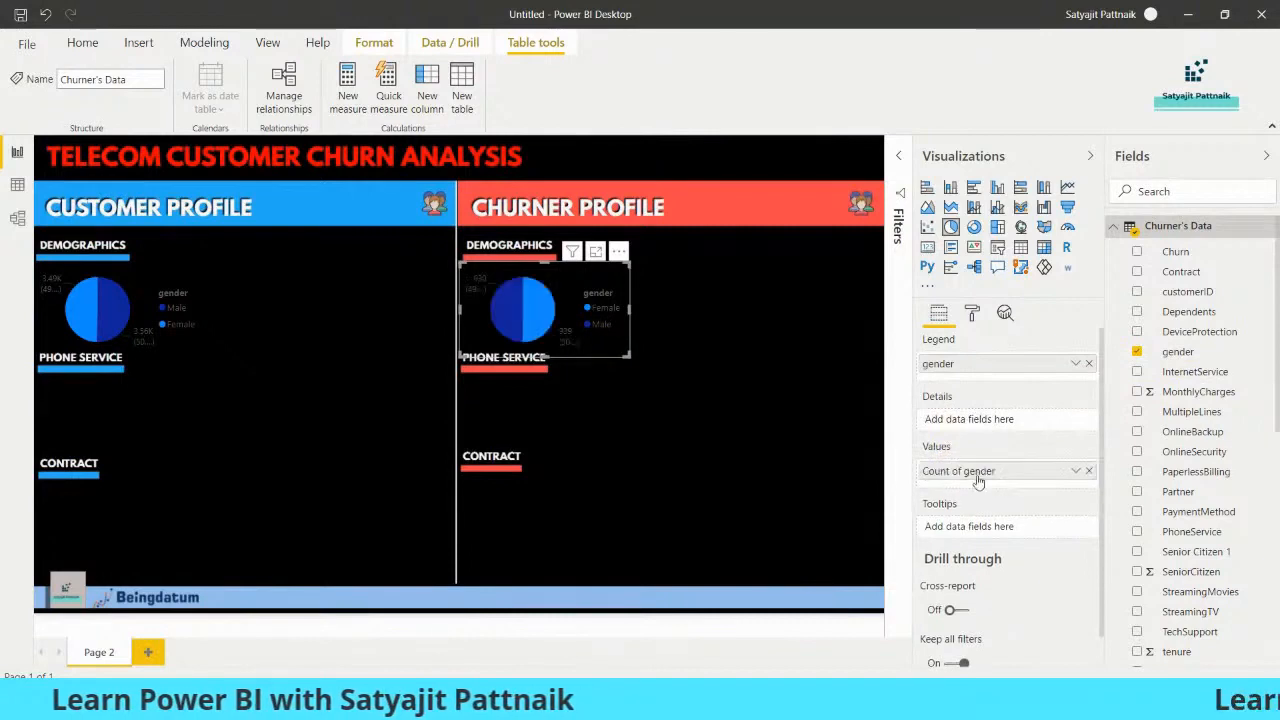
# Recolor the churner gender pie chart with light red for Female and dark red for Male
pyautogui.click(971, 314)
pyautogui.click(946, 435)
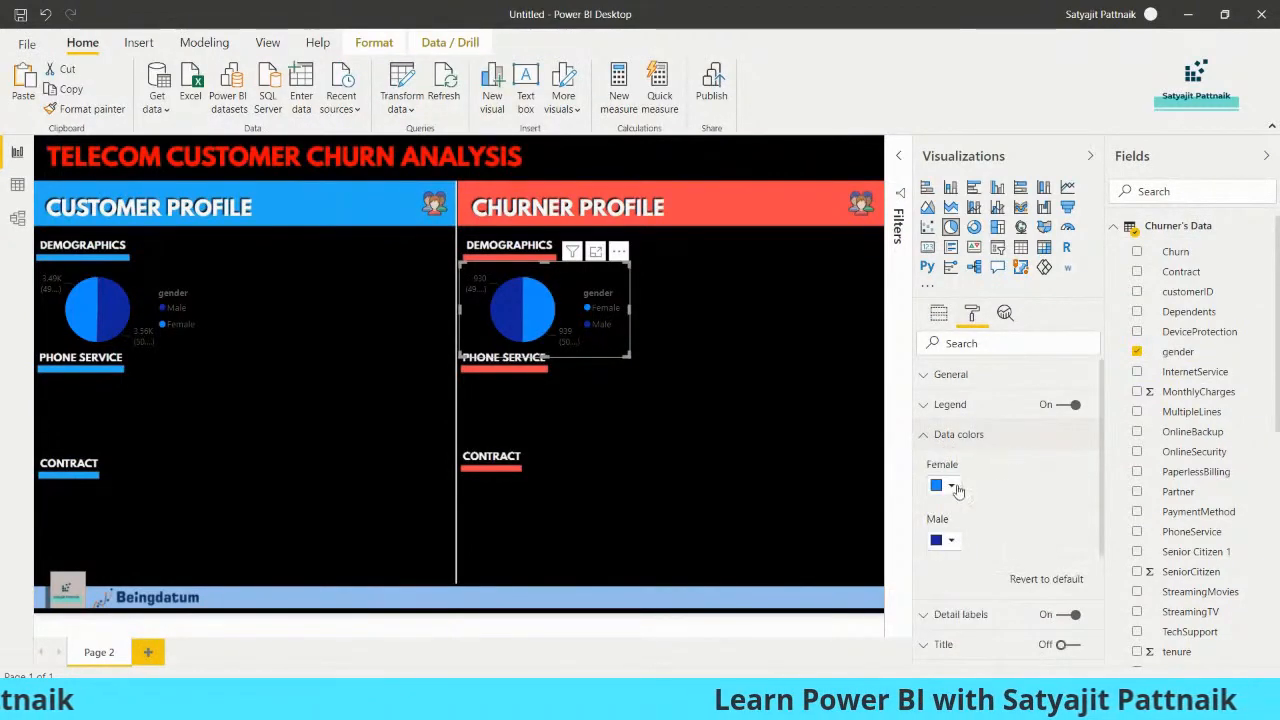
pyautogui.click(951, 486)
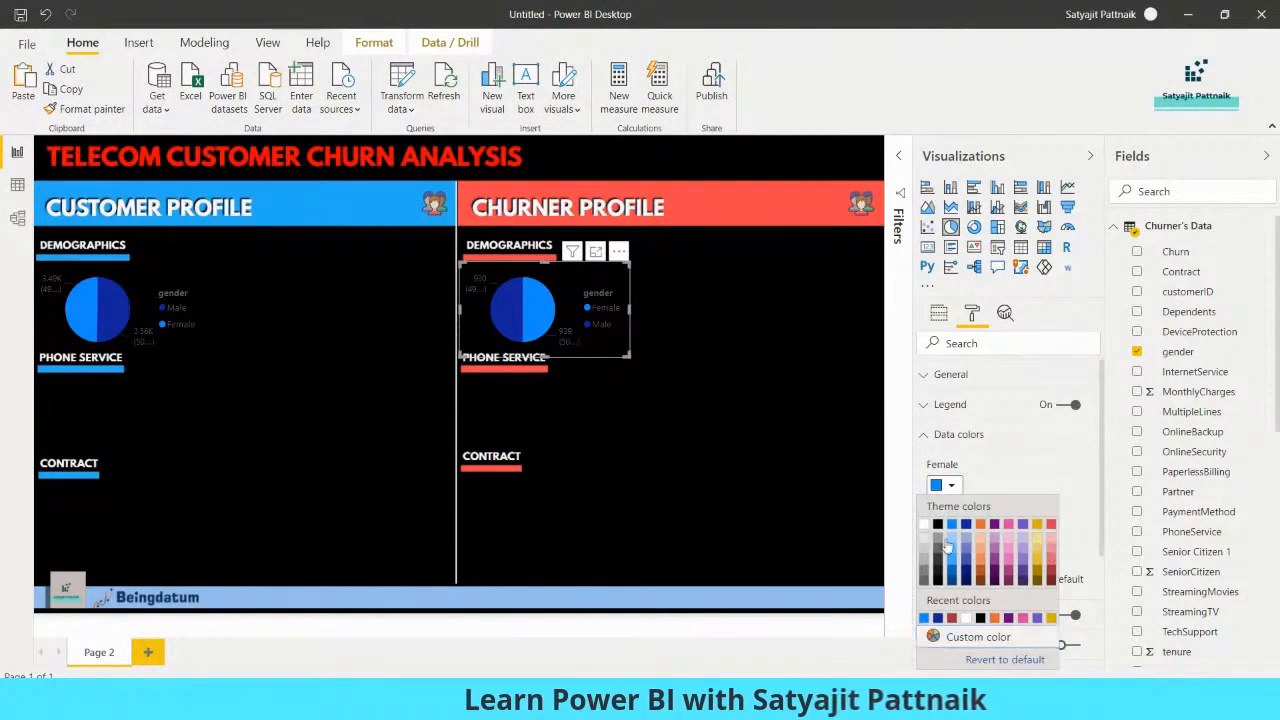
pyautogui.click(1051, 538)
pyautogui.click(952, 541)
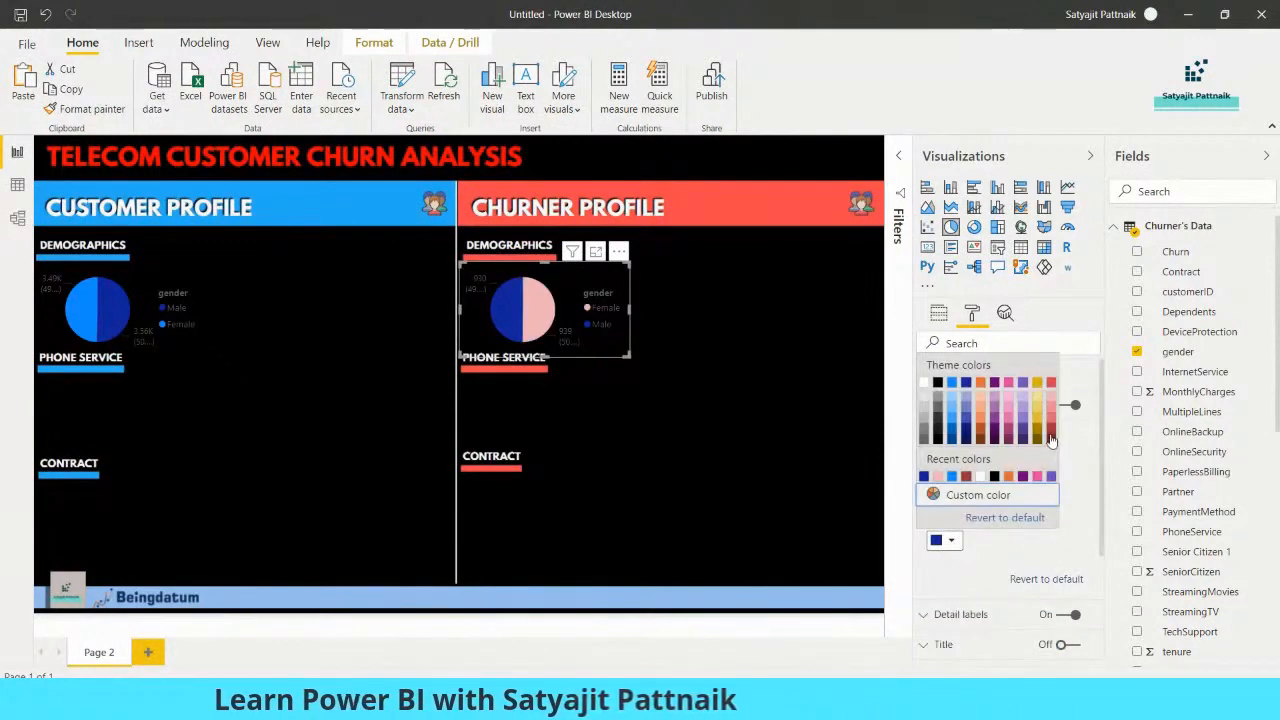
pyautogui.click(1051, 435)
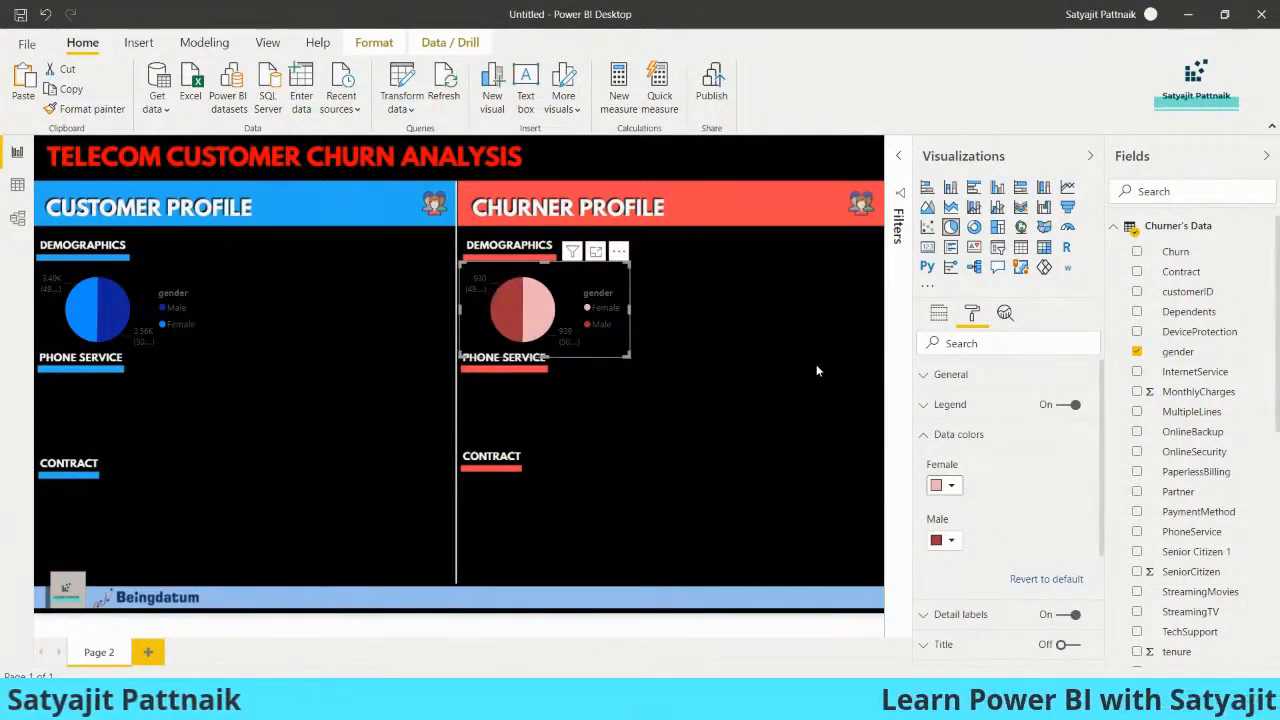
pyautogui.click(667, 381)
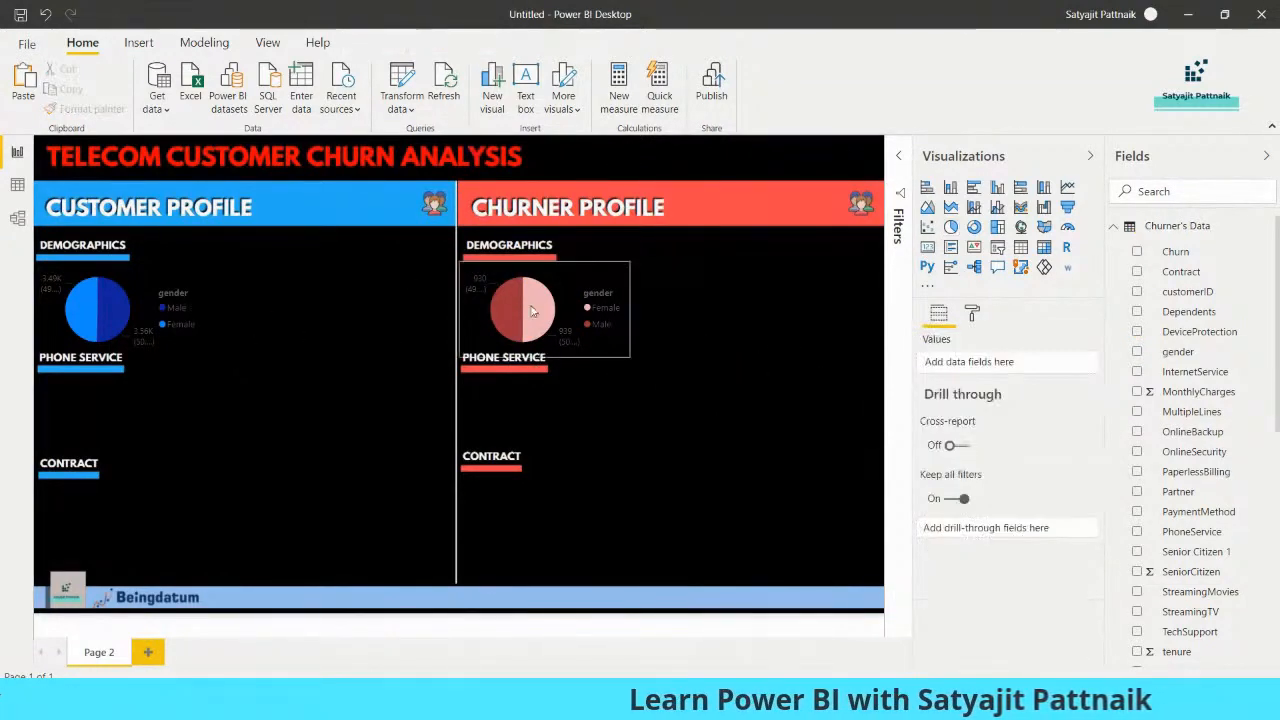
# Switch to Notepad to review the churn factor notes, and return to the Power BI report
pyautogui.click(599, 345)
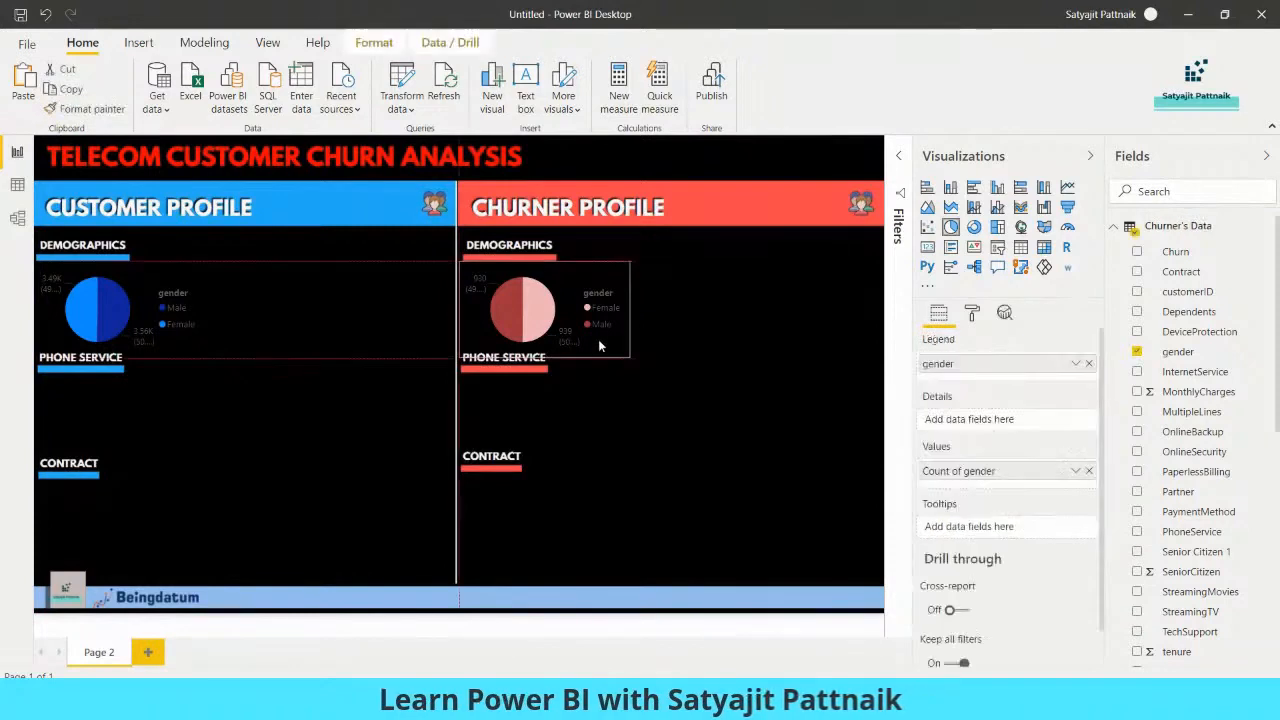
pyautogui.click(375, 425)
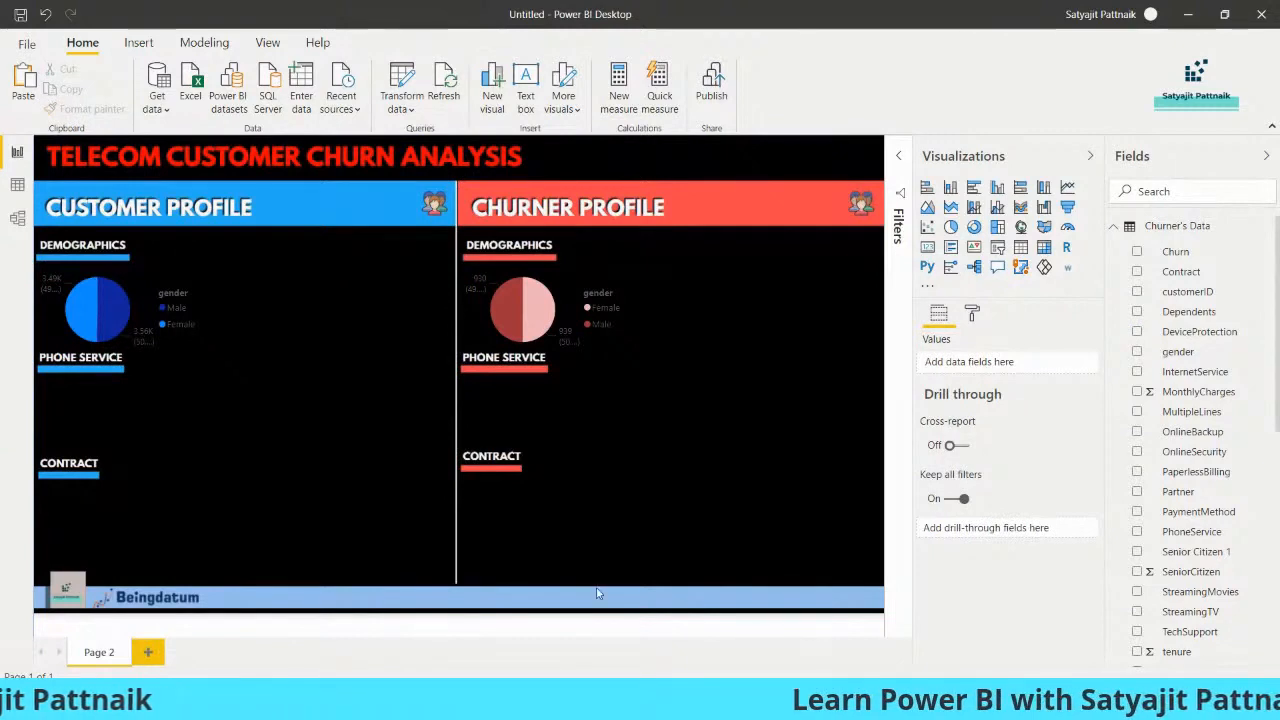
pyautogui.hotkey('alt', 'Tab')
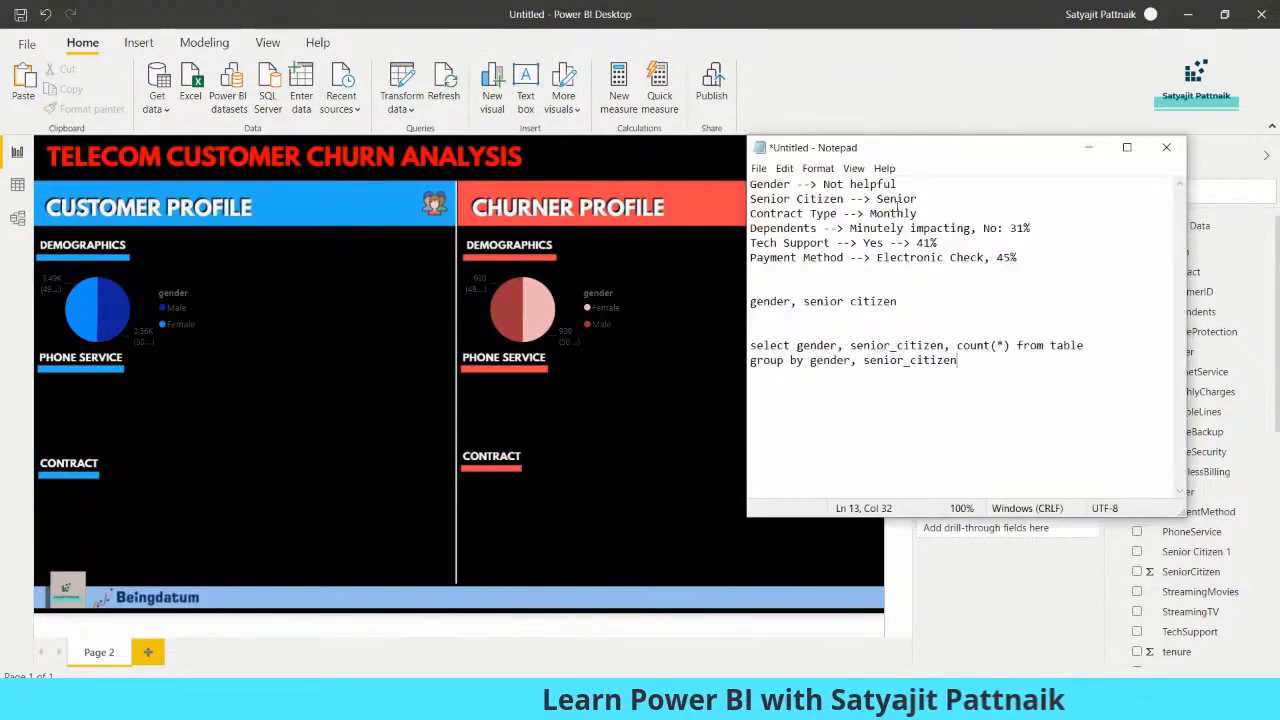
pyautogui.click(1088, 148)
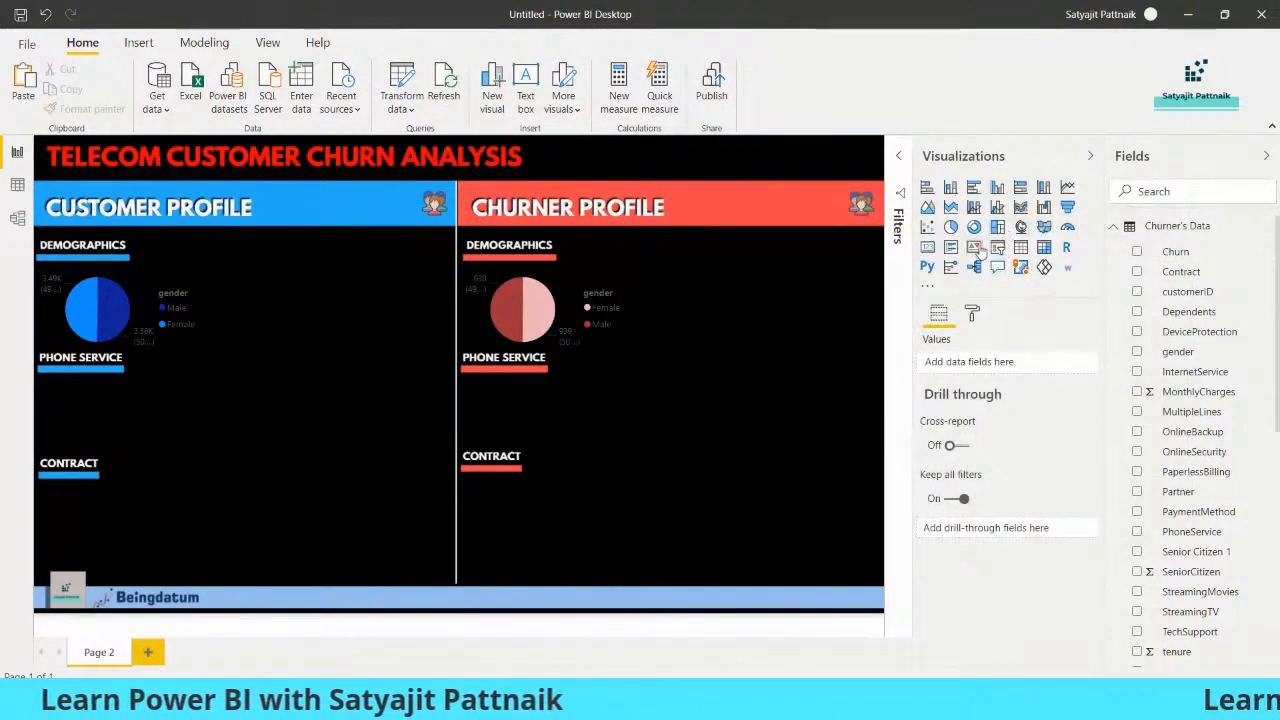
# Add a small card beside the Customer Profile's gender pie chart showing the Count of Senior Citizen 1 from Entire Customer Data
pyautogui.click(927, 247)
pyautogui.moveTo(157, 212); pyautogui.dragTo(332, 357)
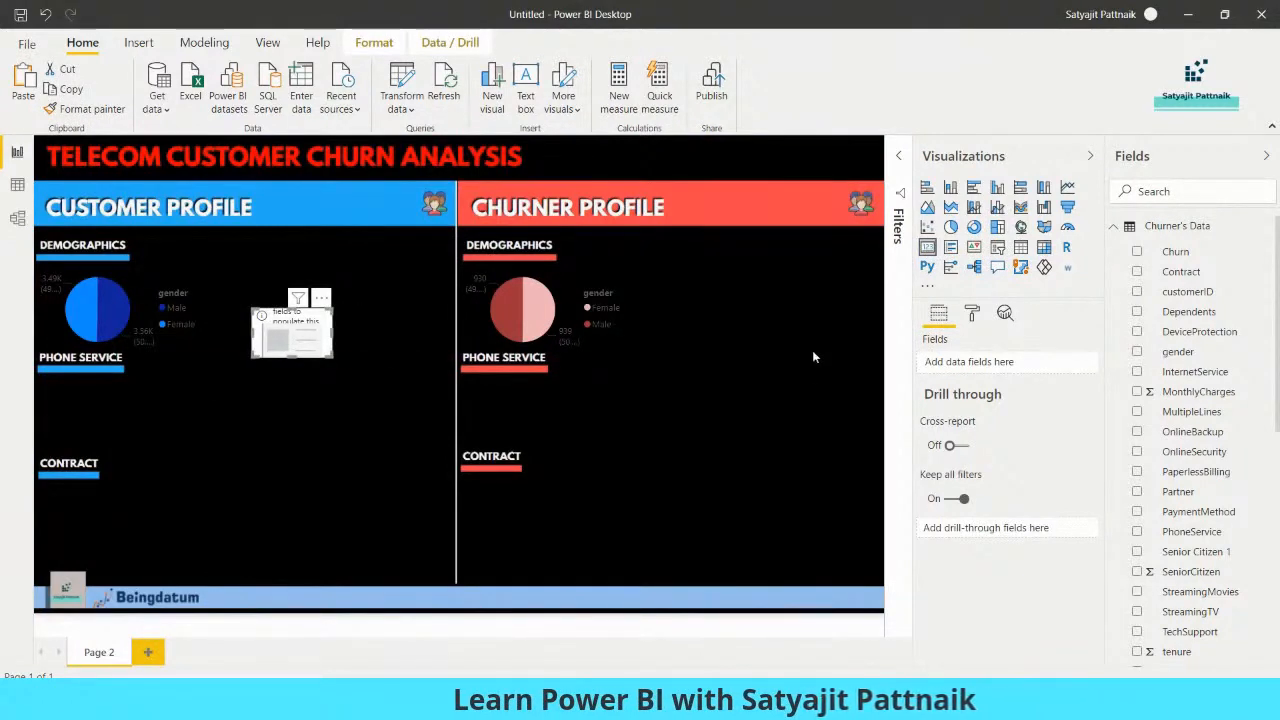
pyautogui.click(1115, 227)
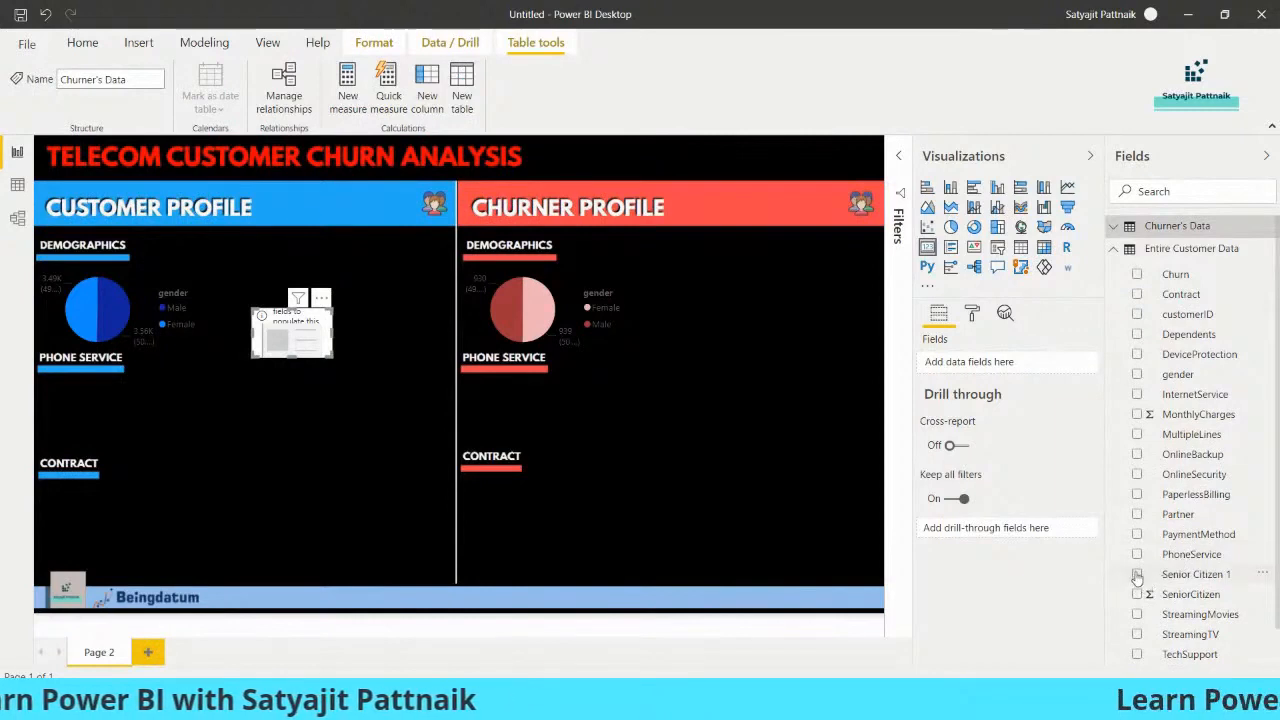
pyautogui.click(1137, 574)
pyautogui.click(1075, 364)
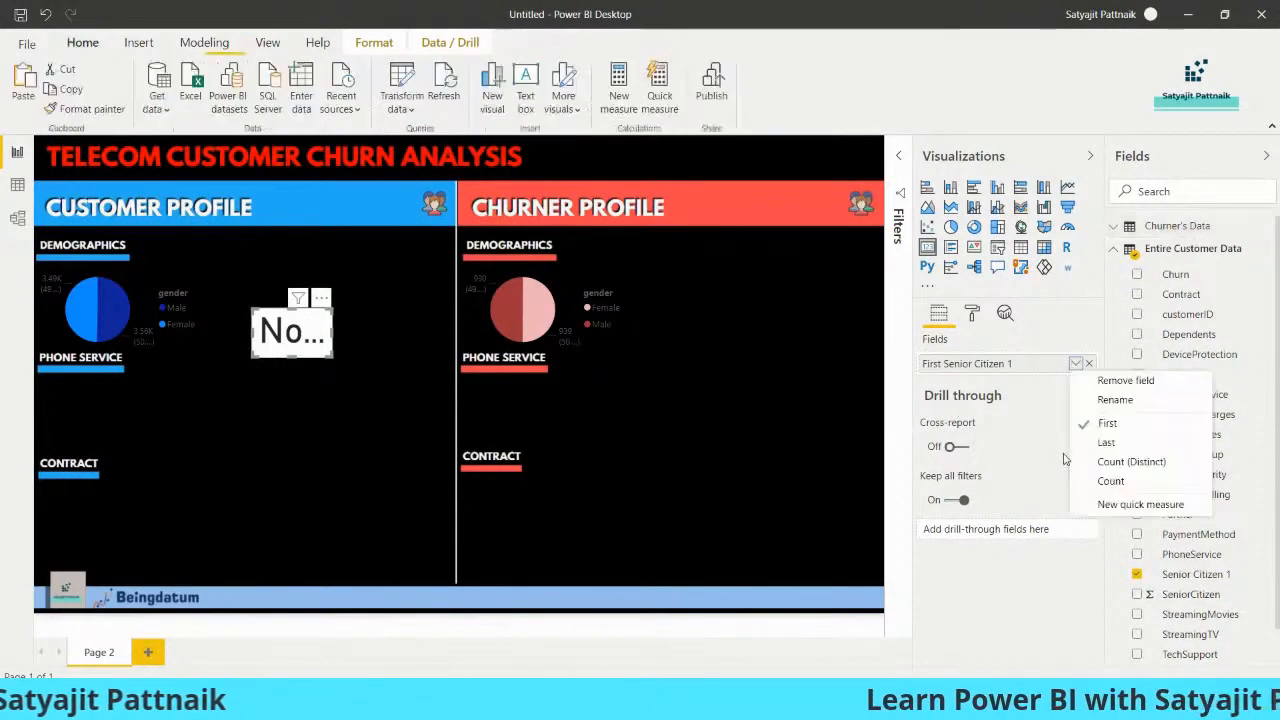
pyautogui.click(1092, 484)
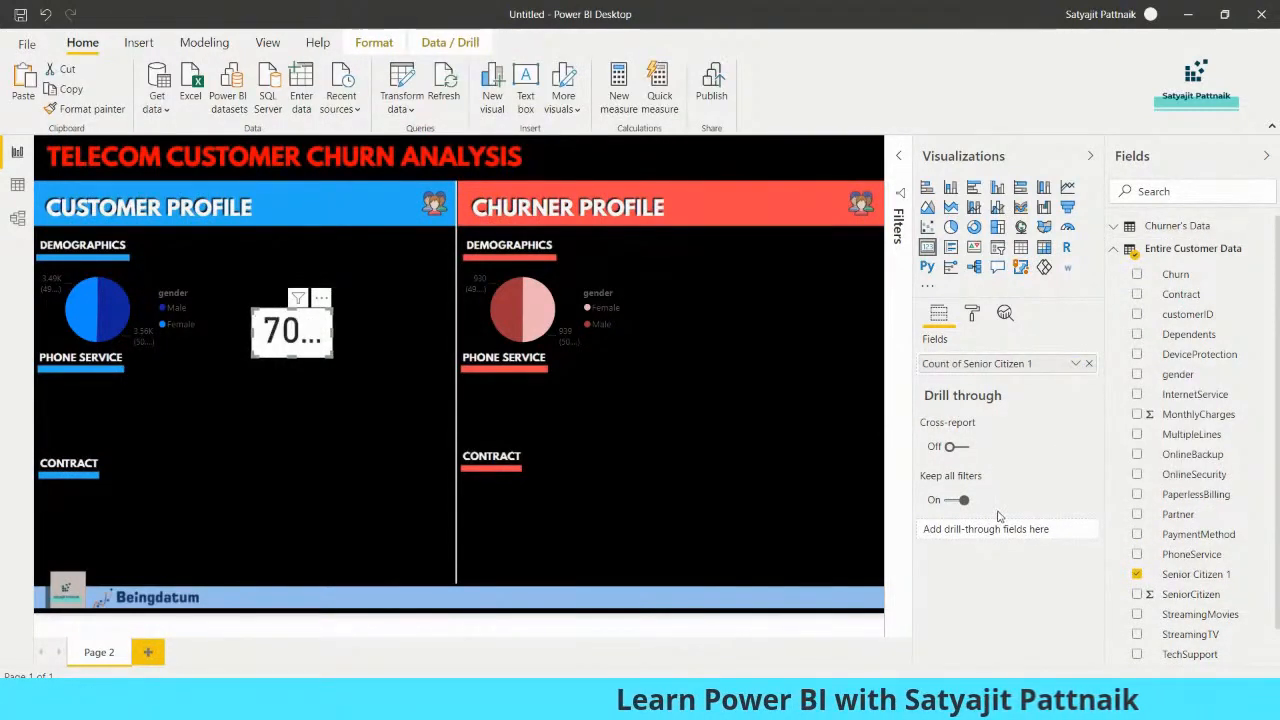
# Enlarge the card beside the Customer Profile's pie chart and replace its field with SeniorCitizen from Entire Customer Data
pyautogui.moveTo(335, 309); pyautogui.dragTo(390, 296)
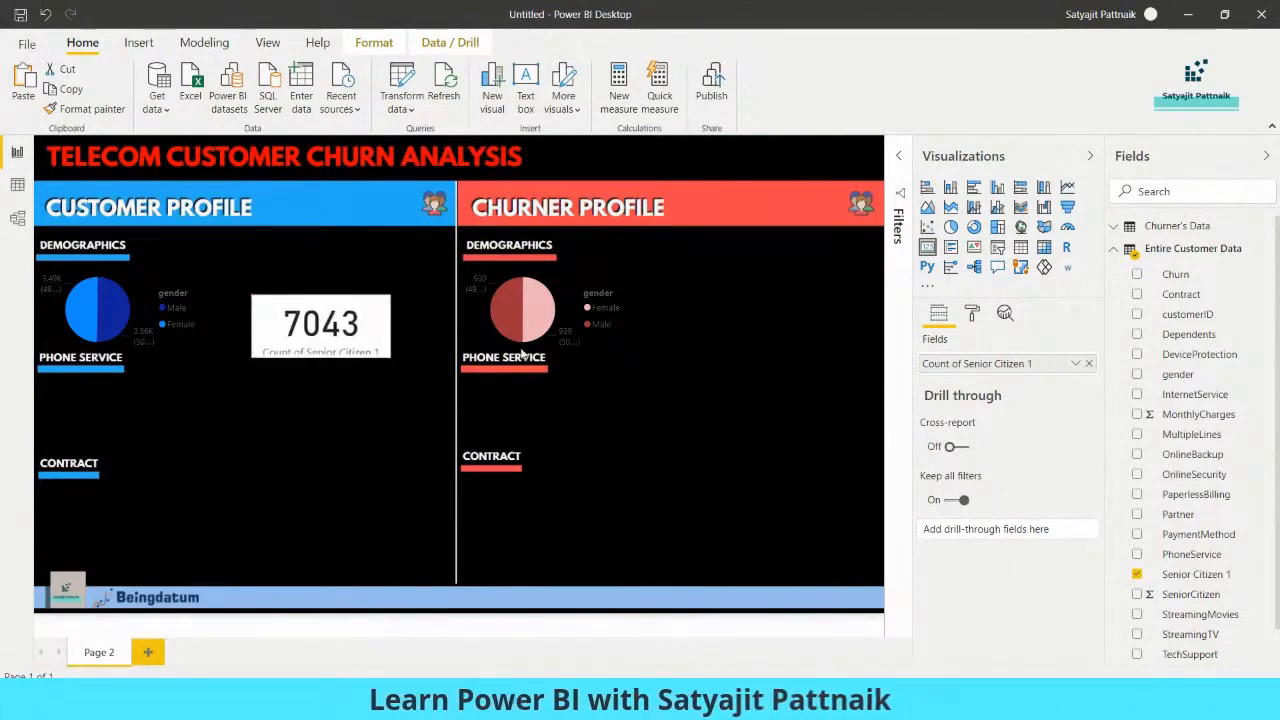
pyautogui.click(1086, 364)
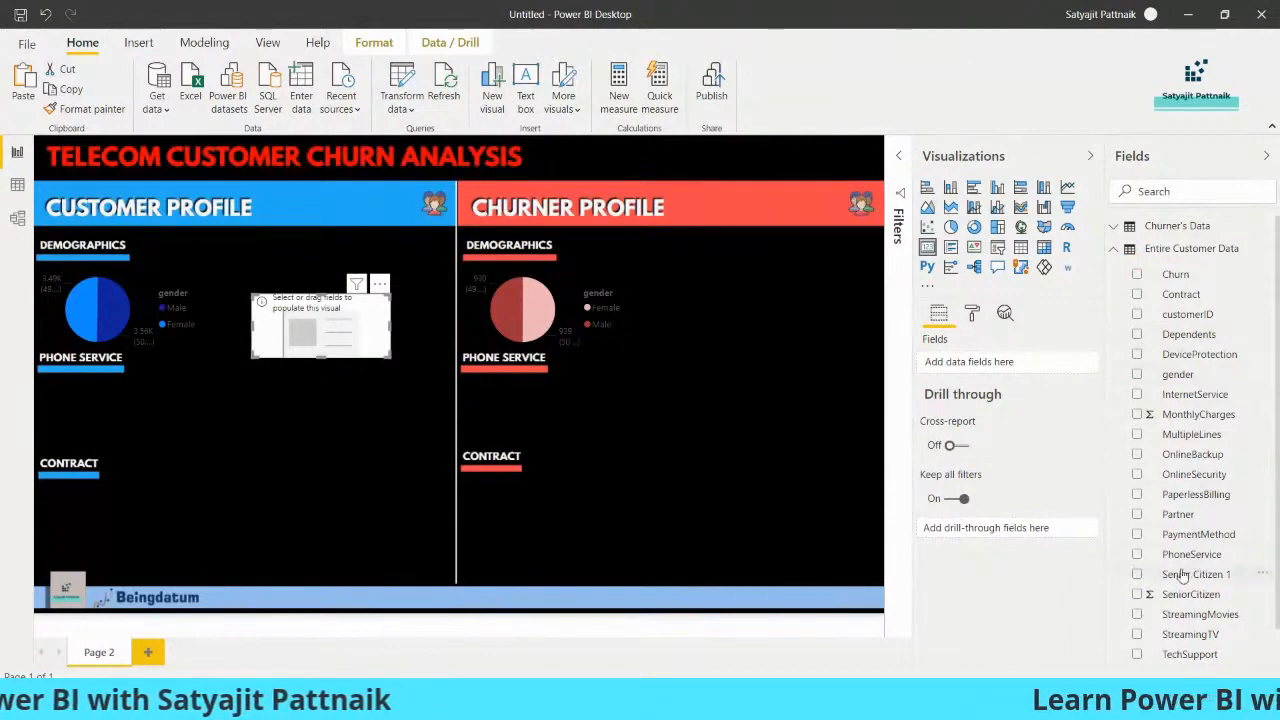
pyautogui.click(1137, 594)
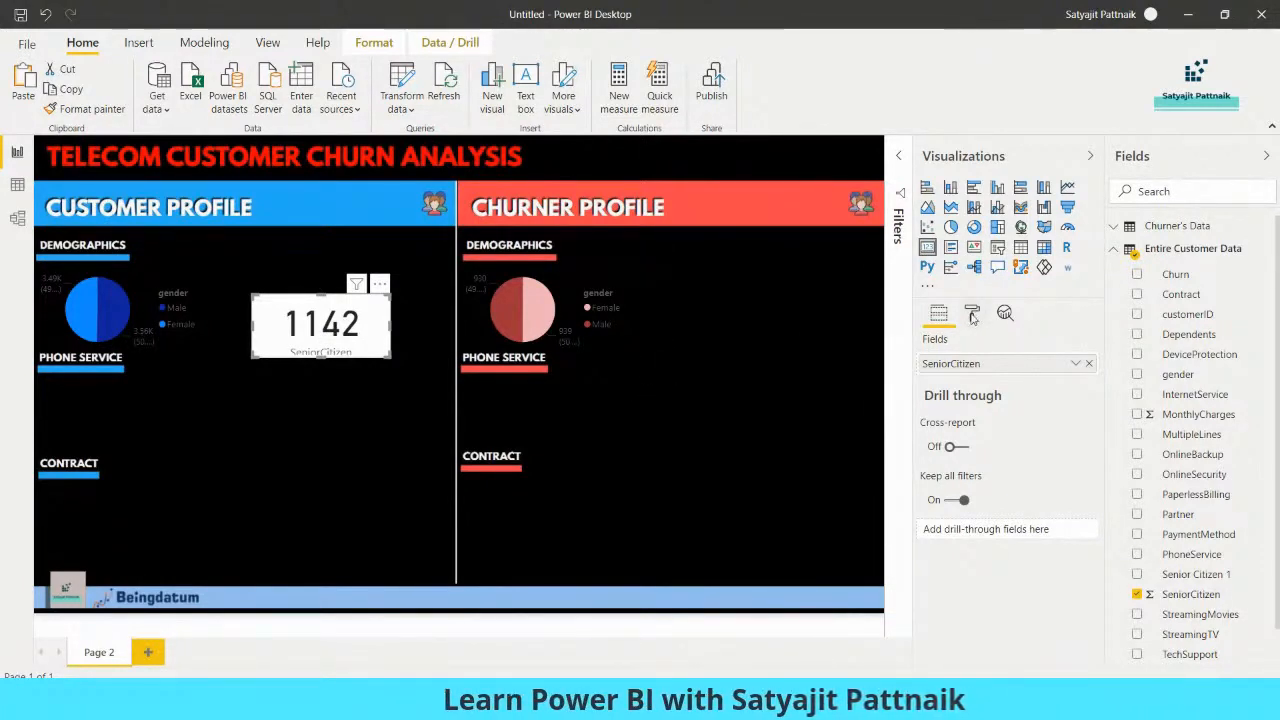
# Enlarge the Customer Profile's senior citizen card, rename its field to Senior Citizen, and reposition it closer to the gender pie chart
pyautogui.moveTo(321, 357); pyautogui.dragTo(335, 373)
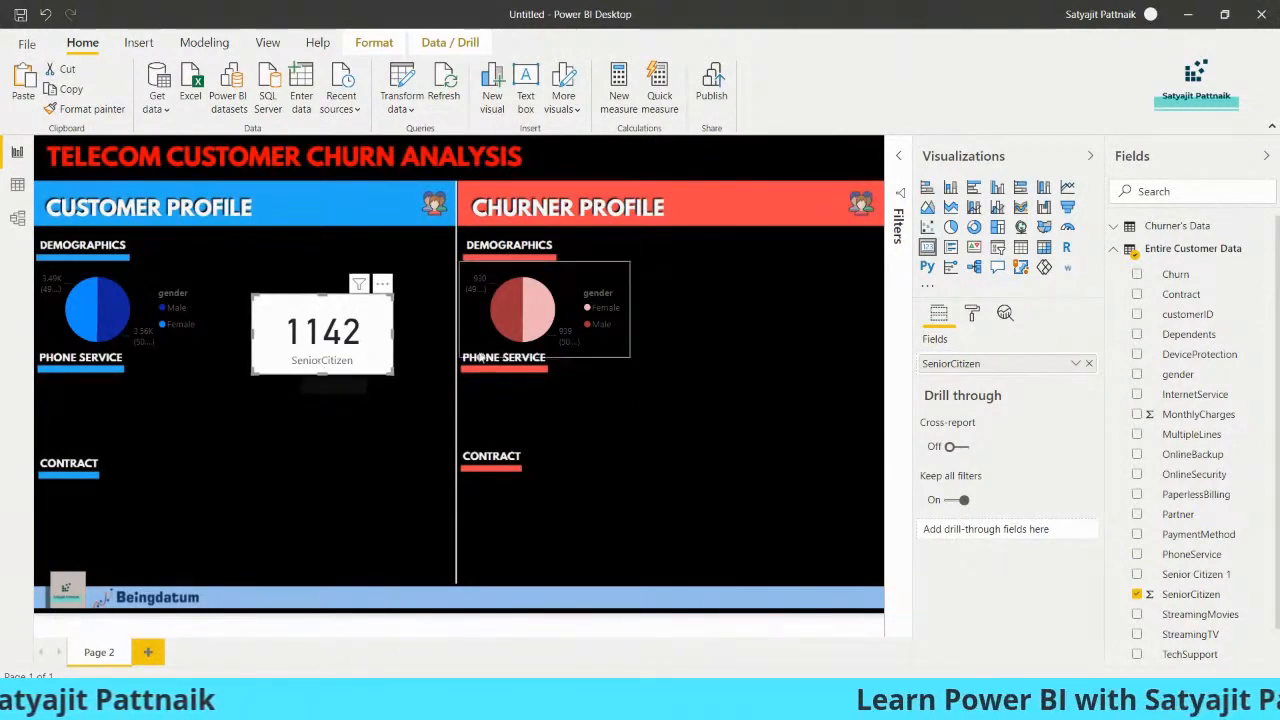
pyautogui.click(1075, 363)
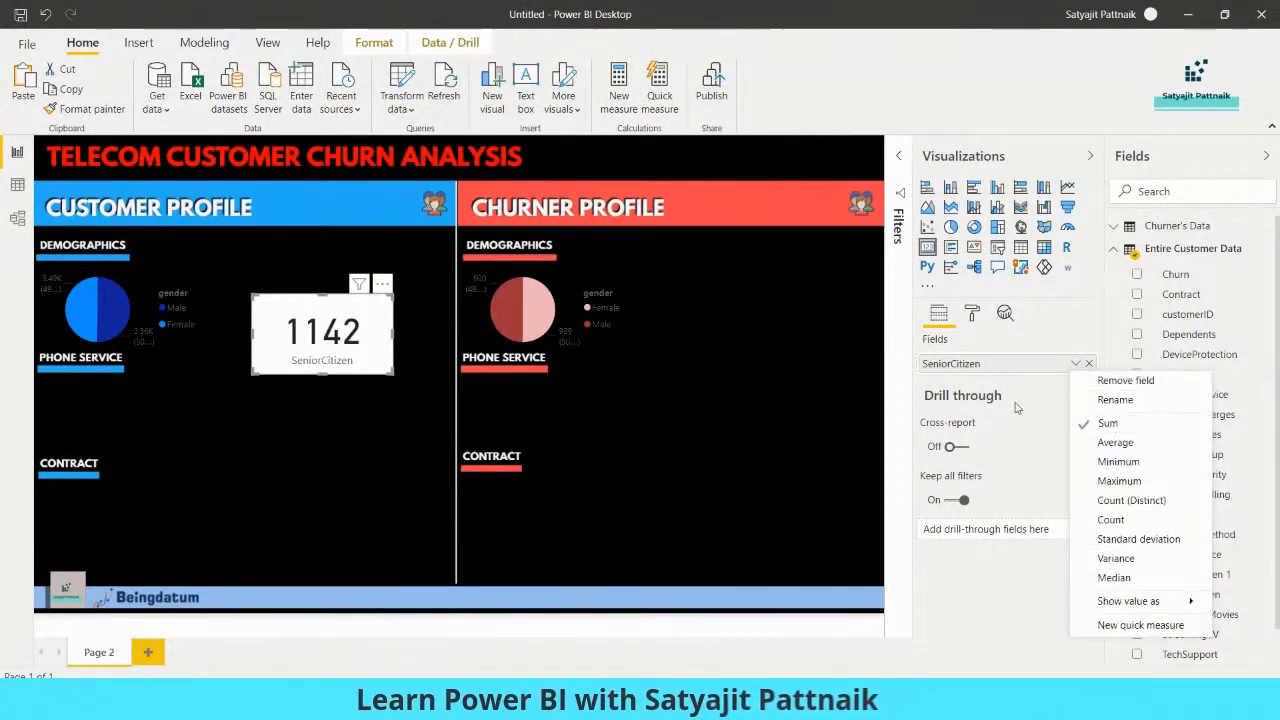
pyautogui.doubleClick(980, 364)
pyautogui.write('Senior Citizen')
pyautogui.press('Return')
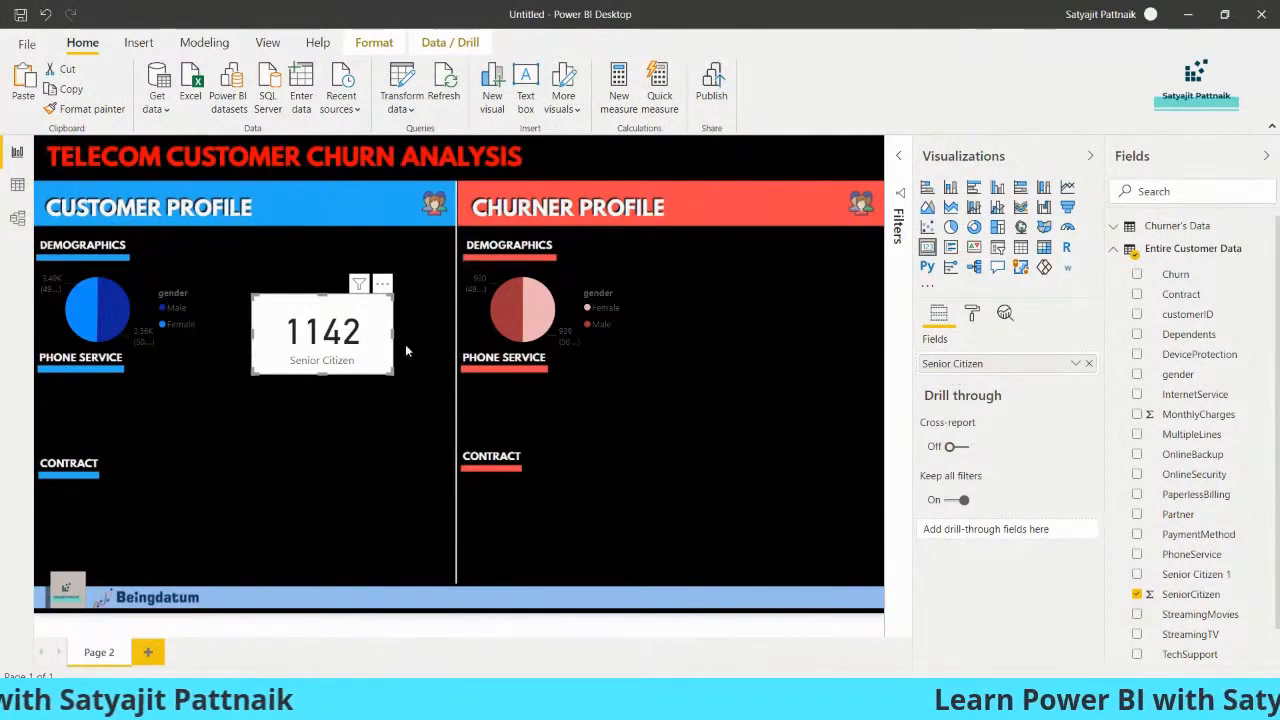
pyautogui.moveTo(355, 332)
pyautogui.mouseDown()
pyautogui.moveTo(335, 315)
pyautogui.moveTo(345, 337)
pyautogui.mouseUp()
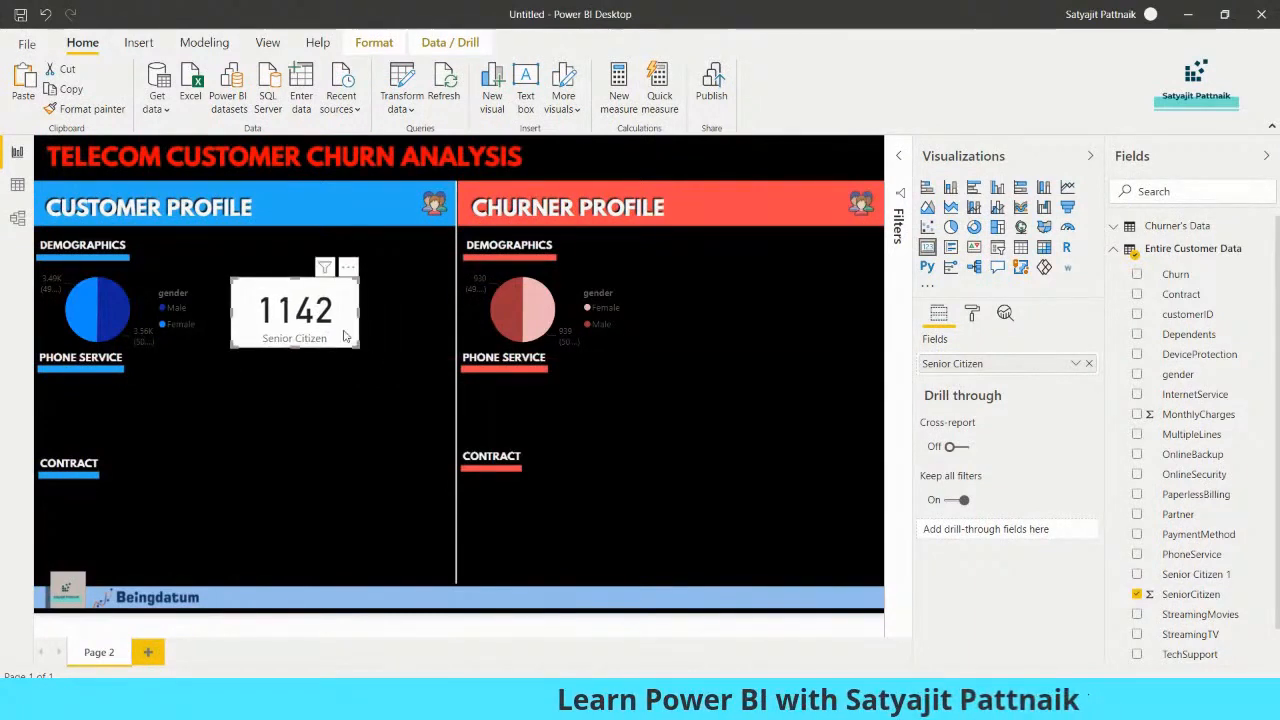
# Turn off the background of the Customer Profile's Senior Citizen card
pyautogui.click(978, 316)
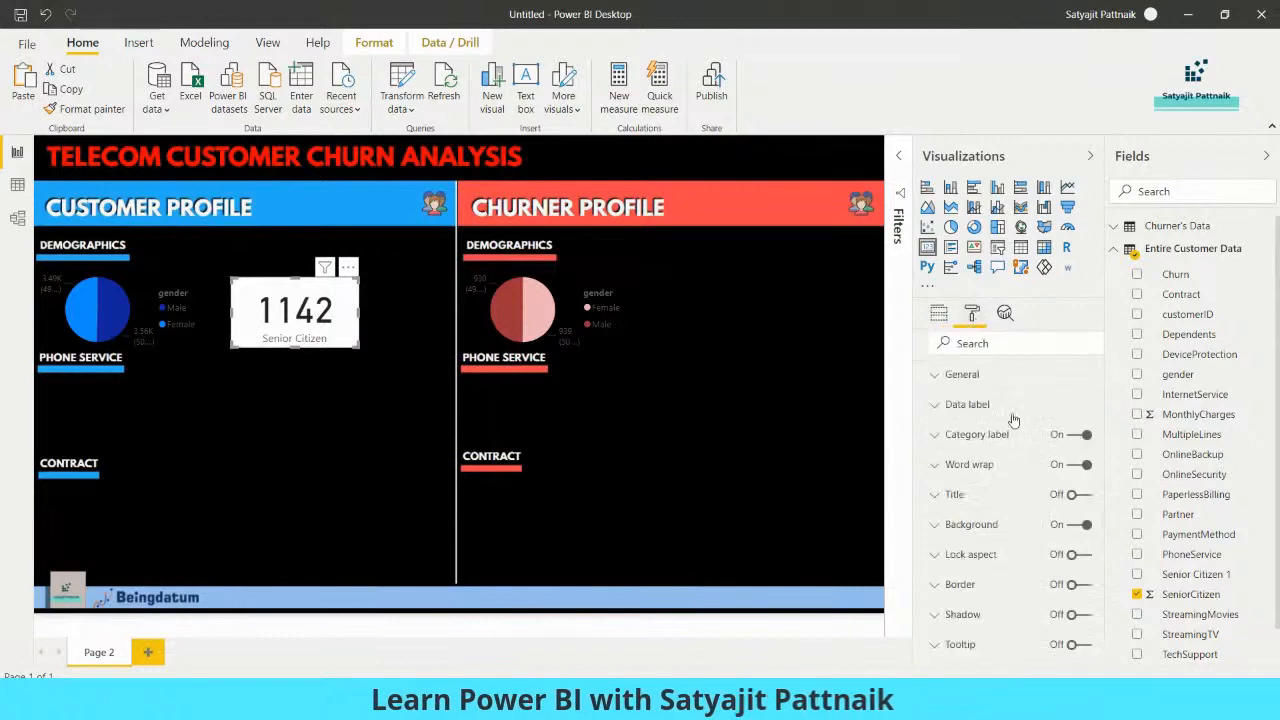
pyautogui.click(922, 530)
pyautogui.scroll(-2, 1010, 480)
pyautogui.scroll(1, 1060, 455)
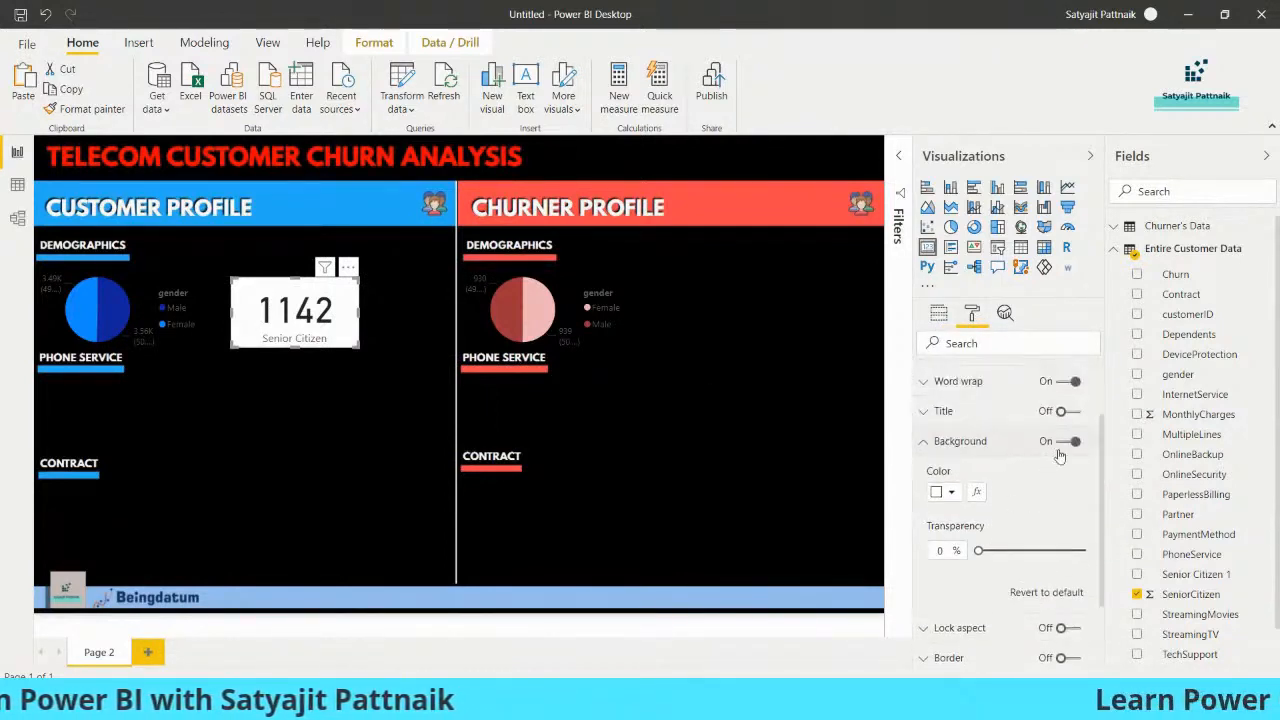
pyautogui.click(1066, 442)
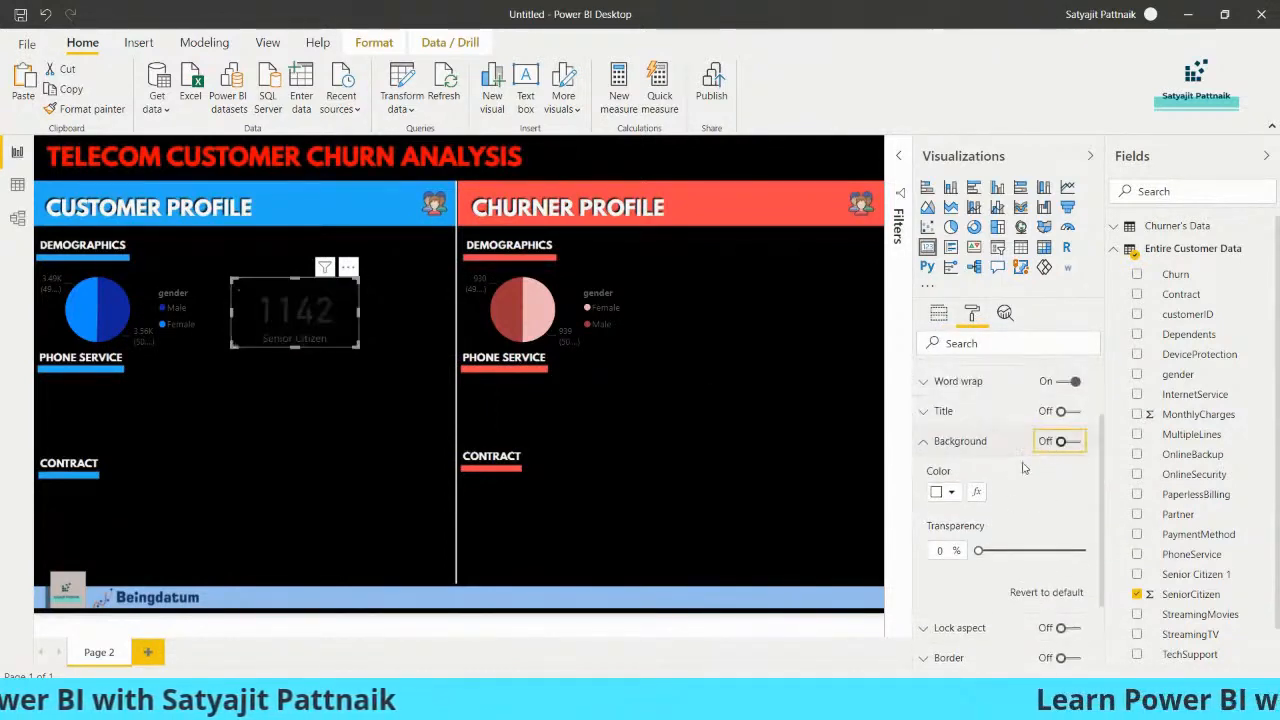
pyautogui.click(921, 446)
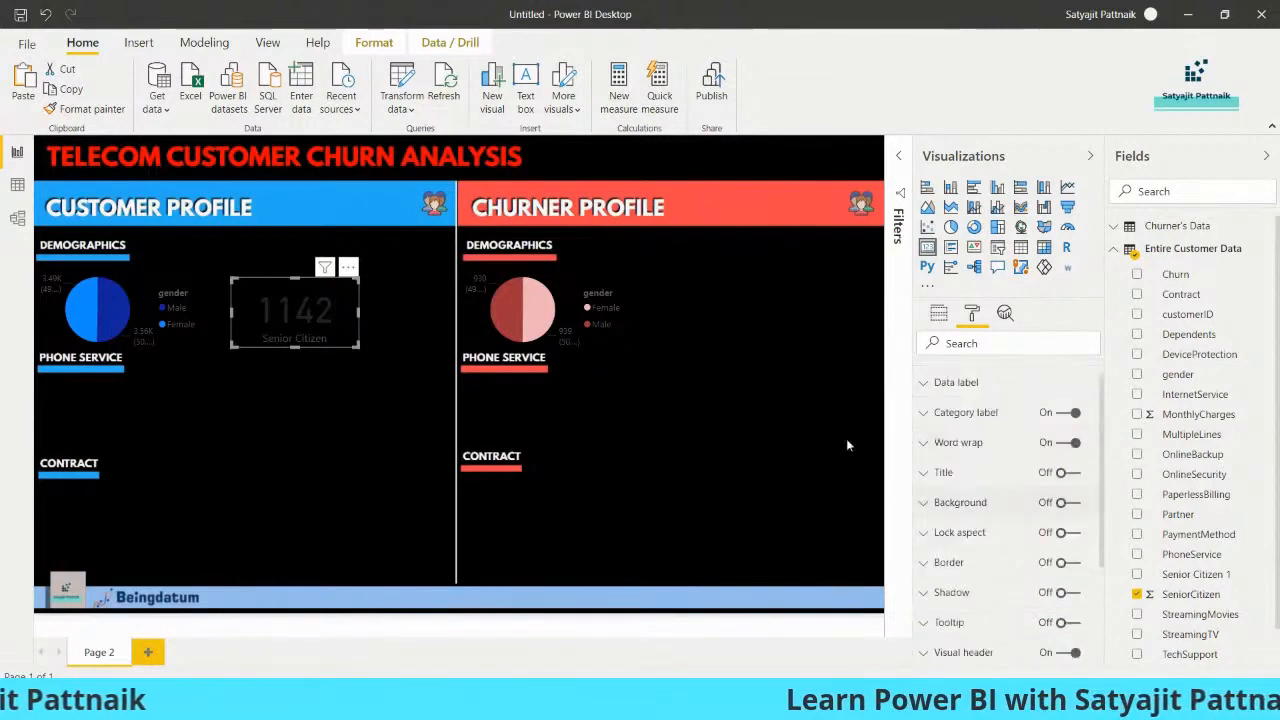
pyautogui.click(315, 359)
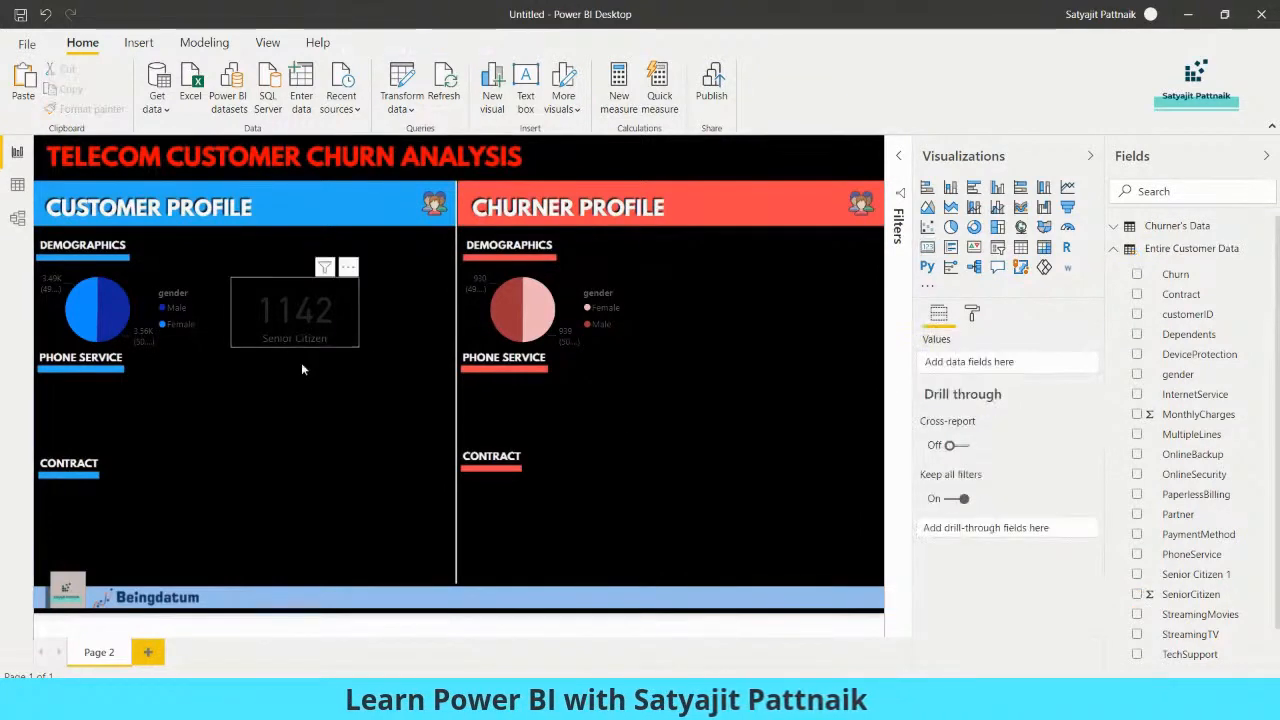
# Set the category label color of the Customer Profile's Senior Citizen card to white
pyautogui.click(353, 336)
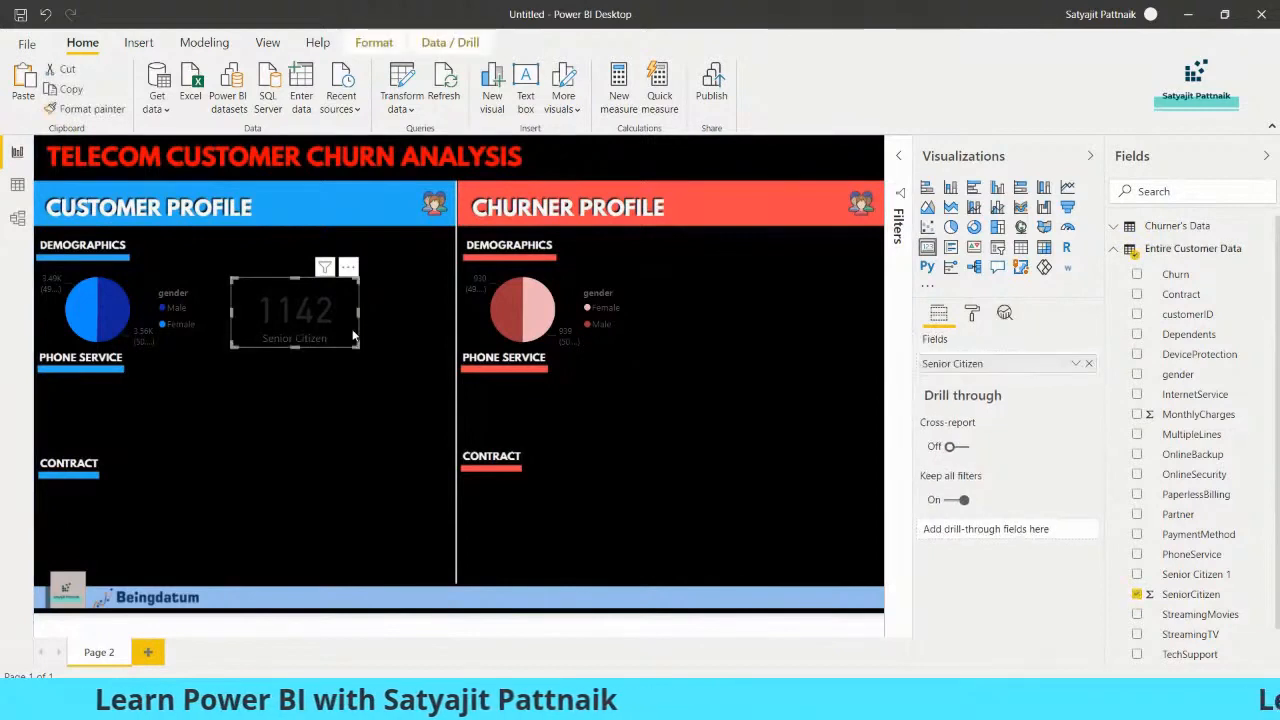
pyautogui.click(971, 313)
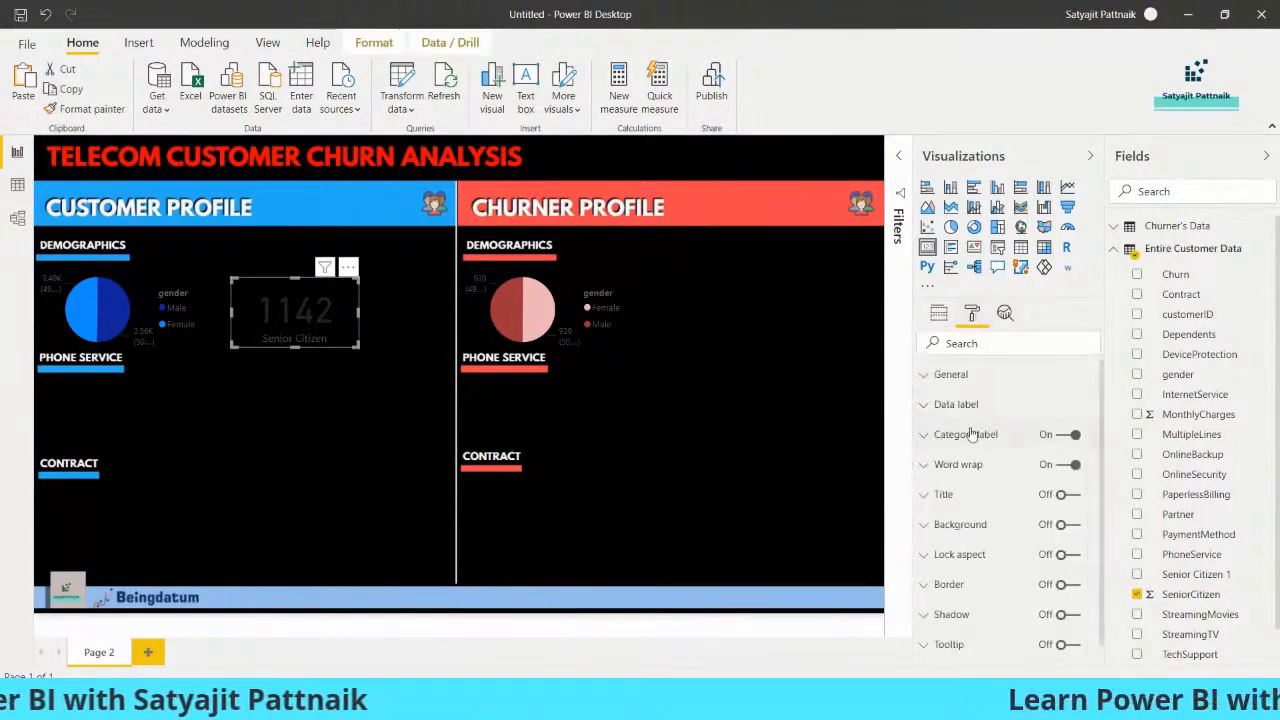
pyautogui.click(953, 437)
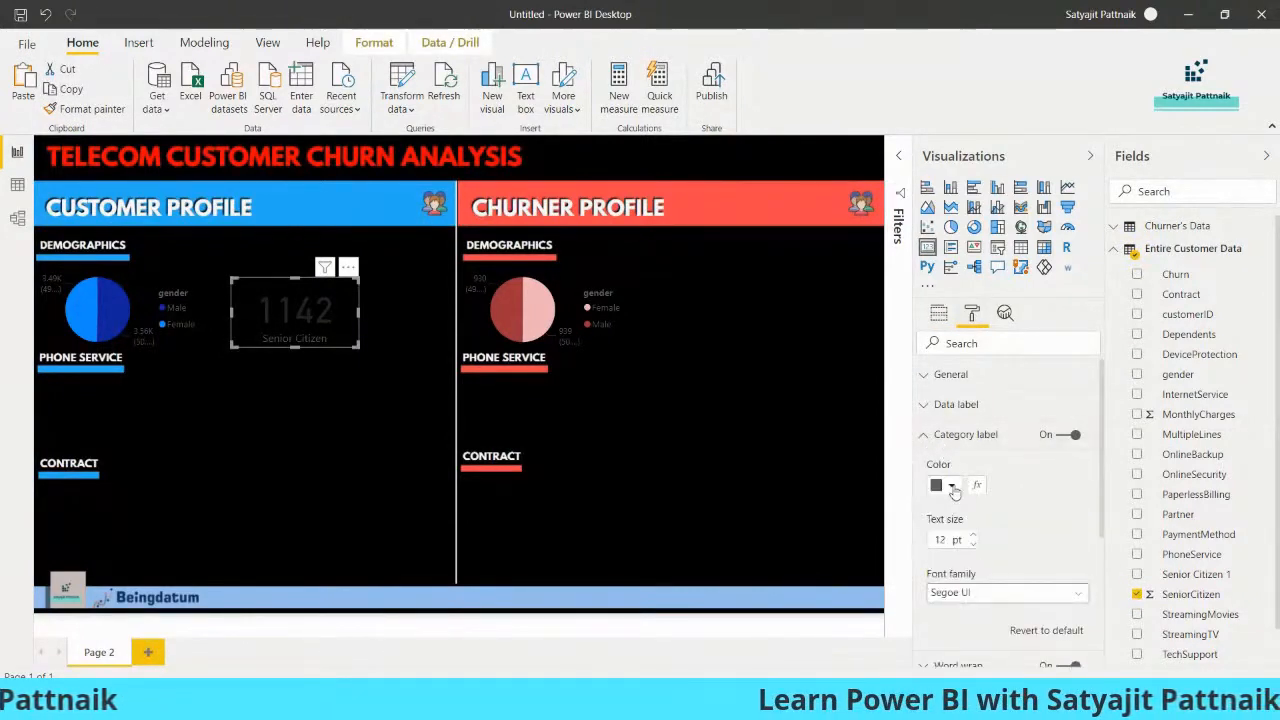
pyautogui.click(945, 485)
pyautogui.click(924, 525)
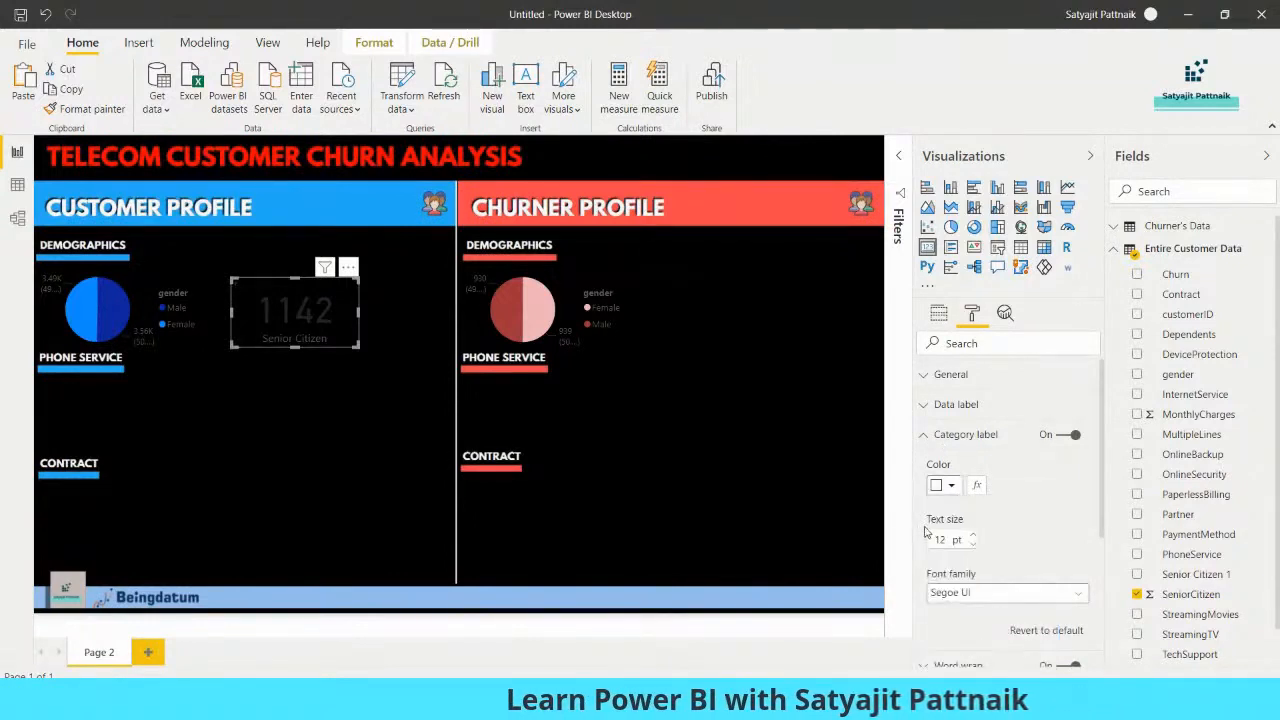
pyautogui.click(926, 440)
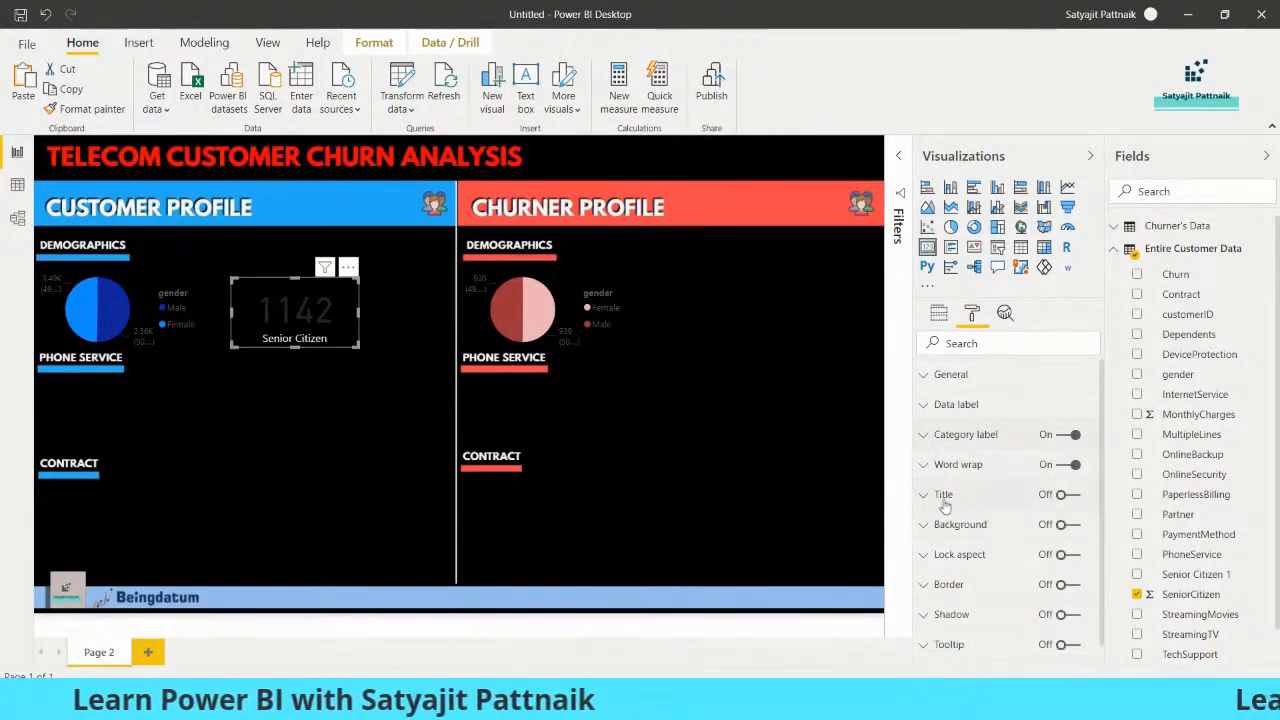
# Set the data label color of the Customer Profile's Senior Citizen card to white
pyautogui.click(926, 405)
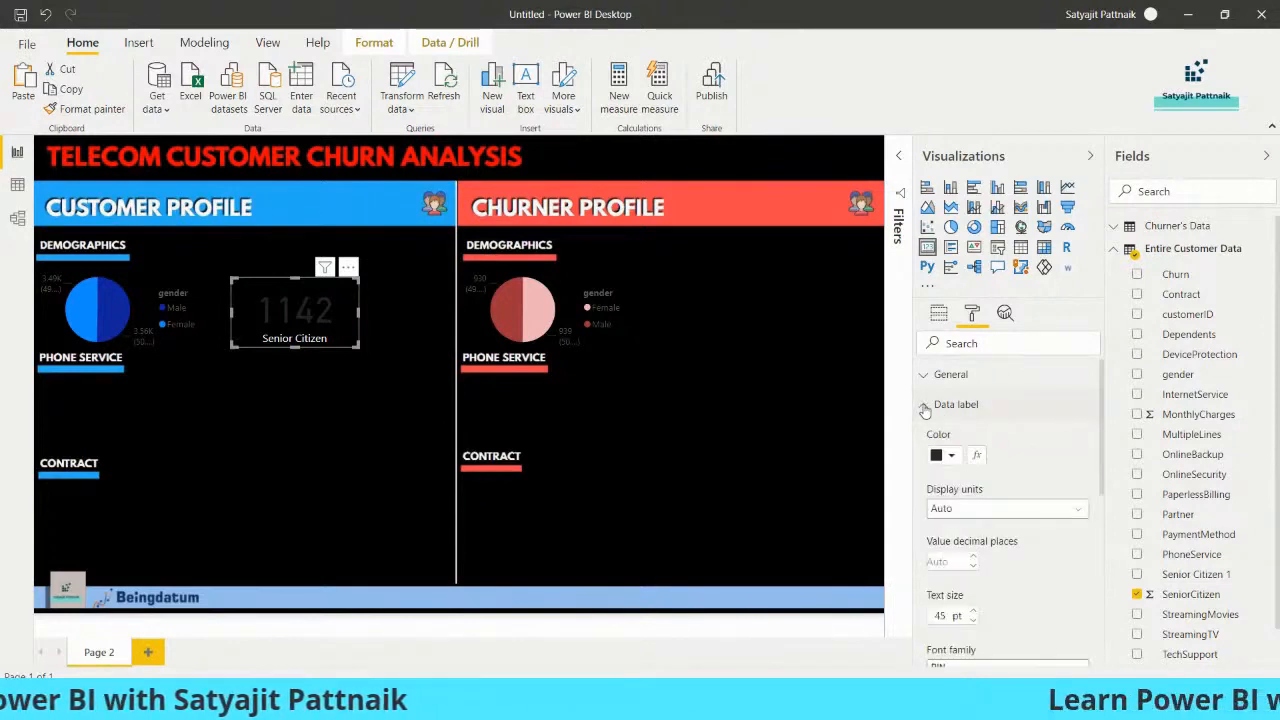
pyautogui.click(950, 455)
pyautogui.click(953, 457)
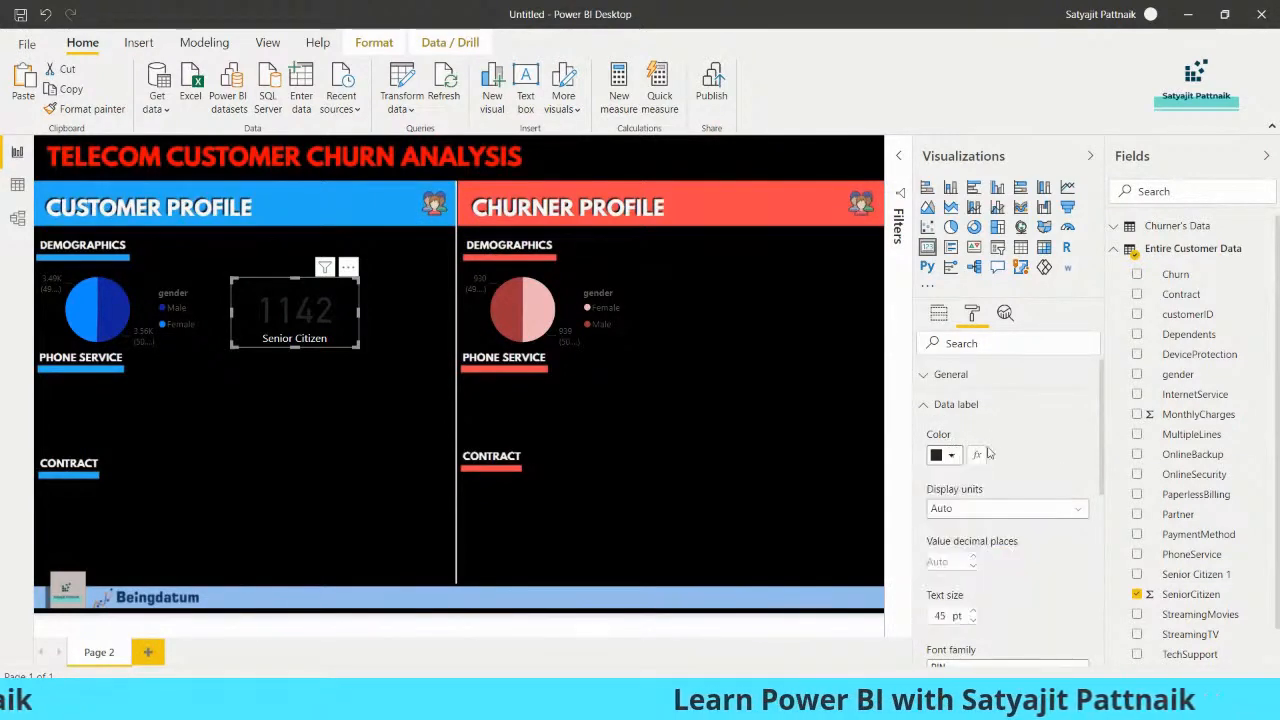
pyautogui.click(953, 457)
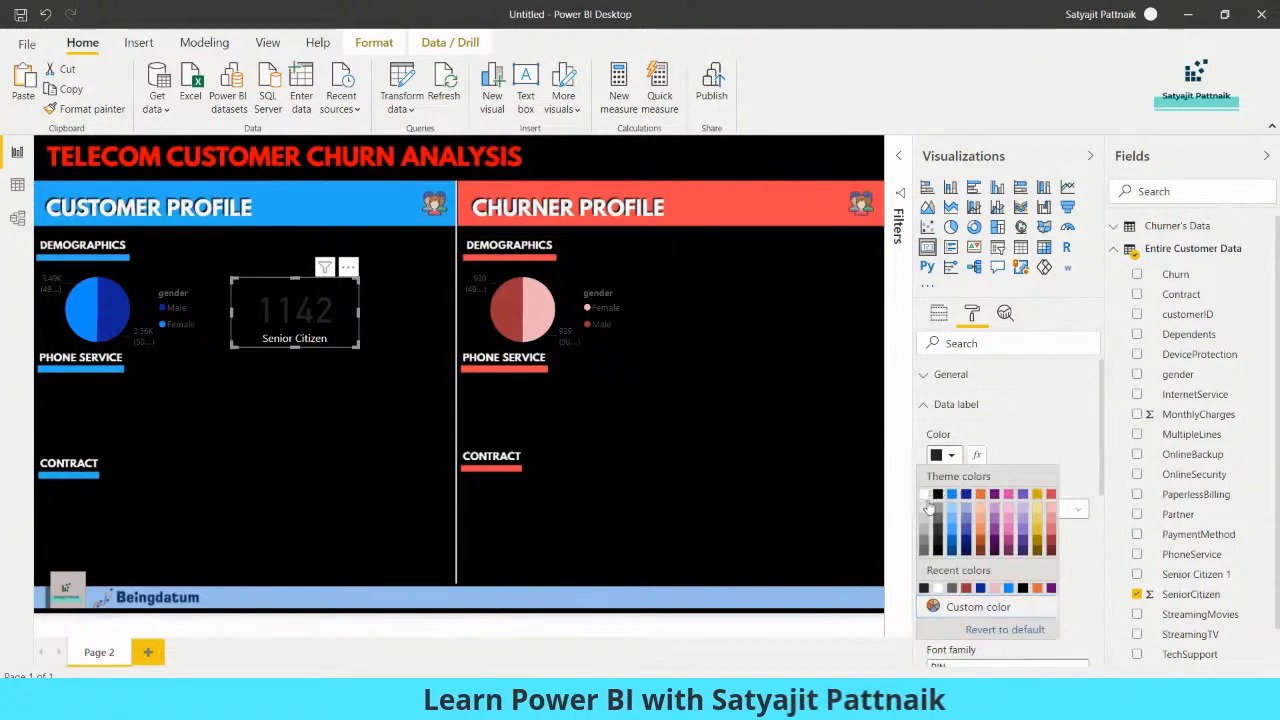
pyautogui.click(925, 495)
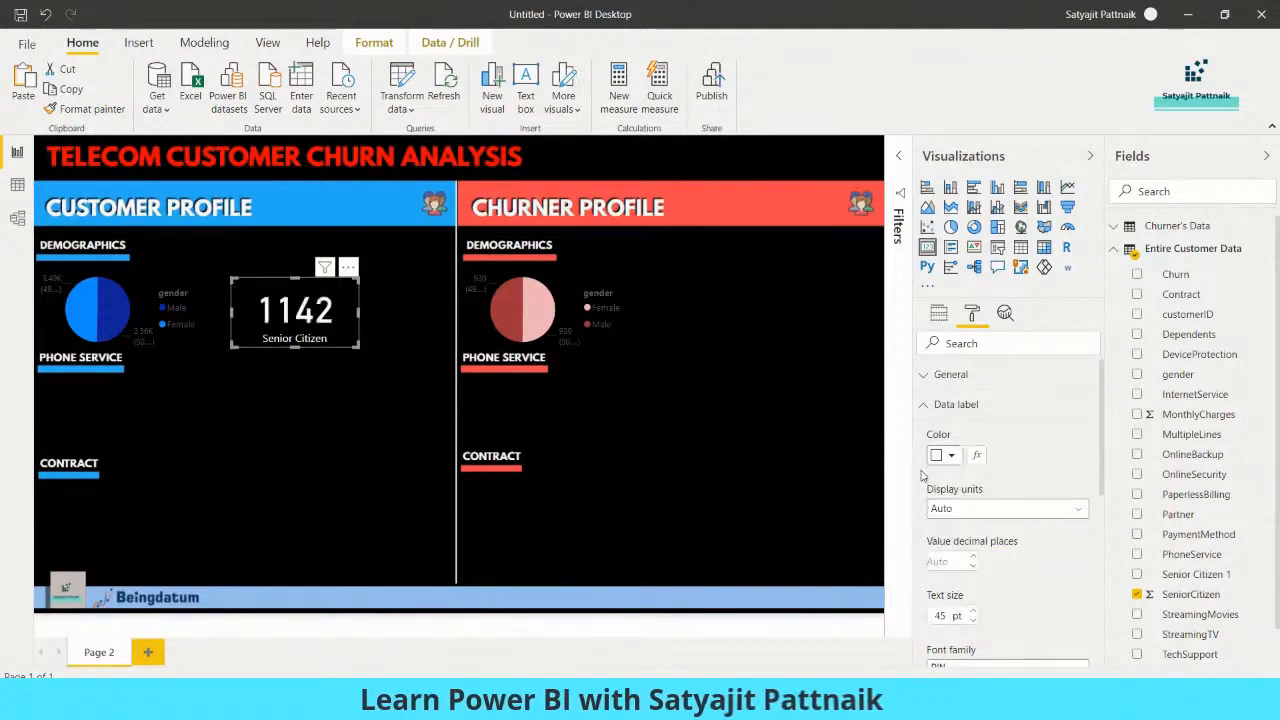
pyautogui.click(925, 408)
# Narrow the Senior Citizen card, move it to the Customer Profile's upper-right corner below the header, and set its data label size to 30 pt
pyautogui.moveTo(358, 346); pyautogui.dragTo(318, 345)
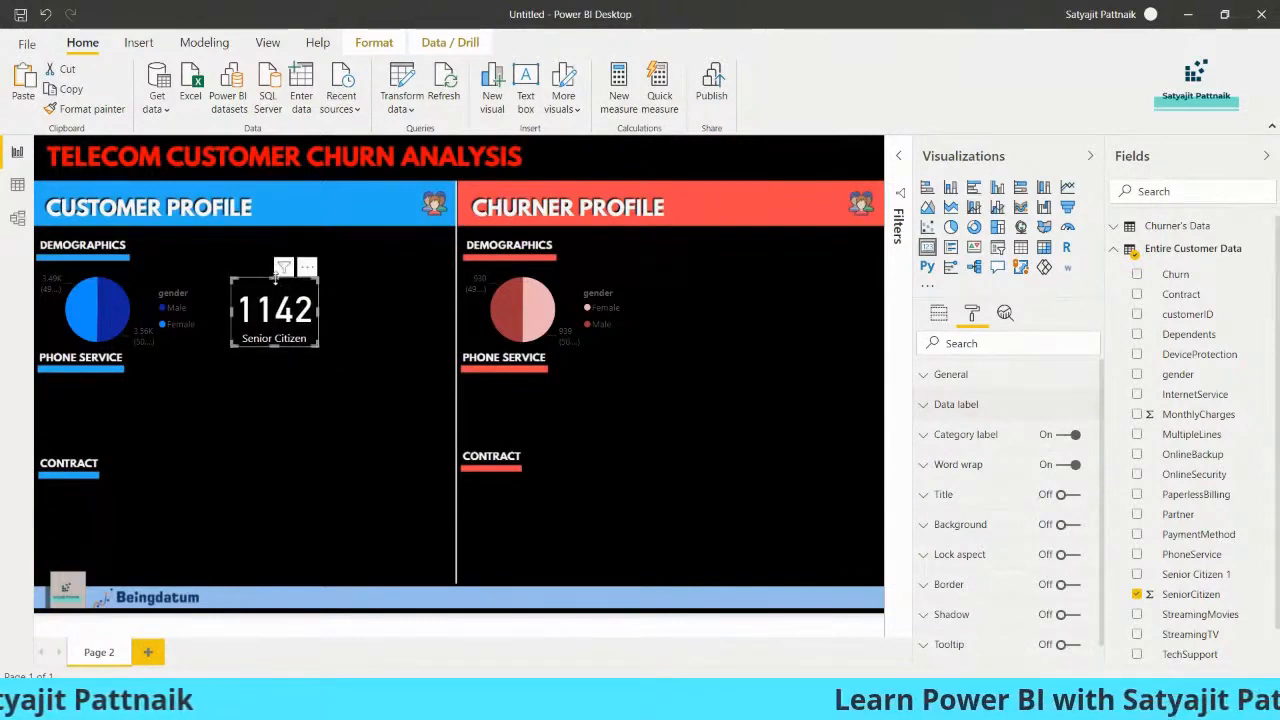
pyautogui.moveTo(300, 308); pyautogui.dragTo(416, 270)
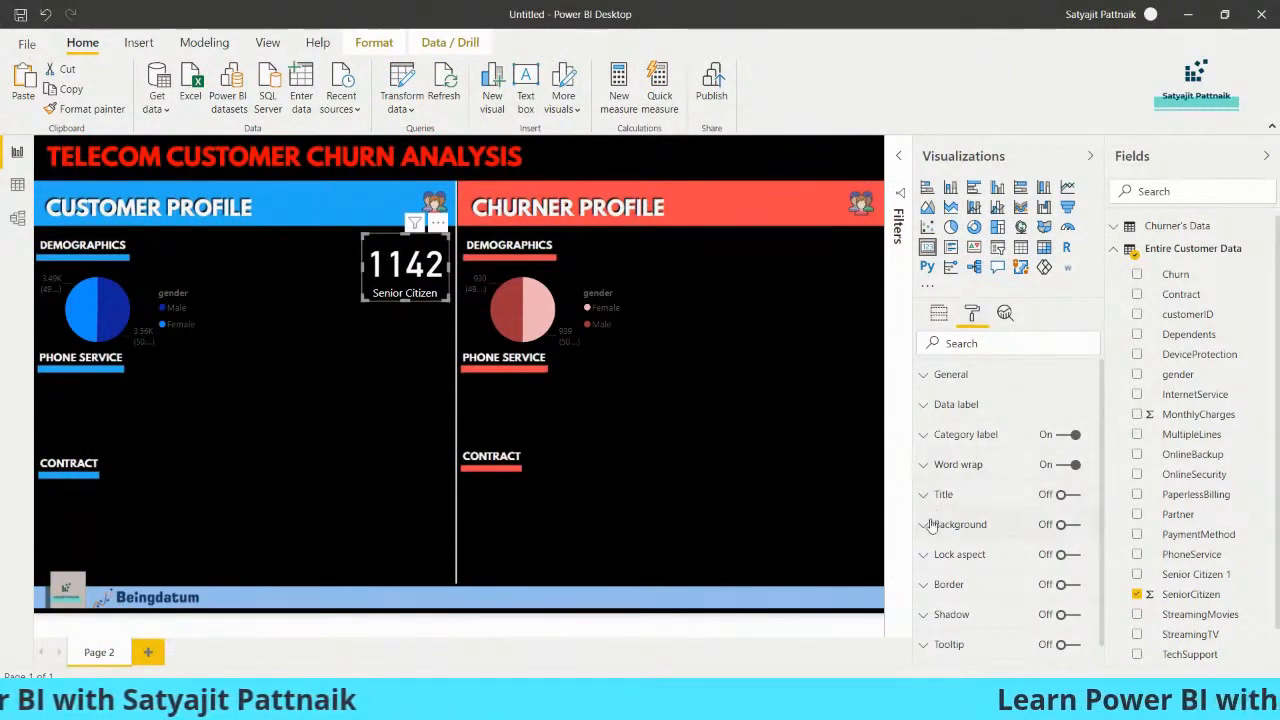
pyautogui.click(930, 405)
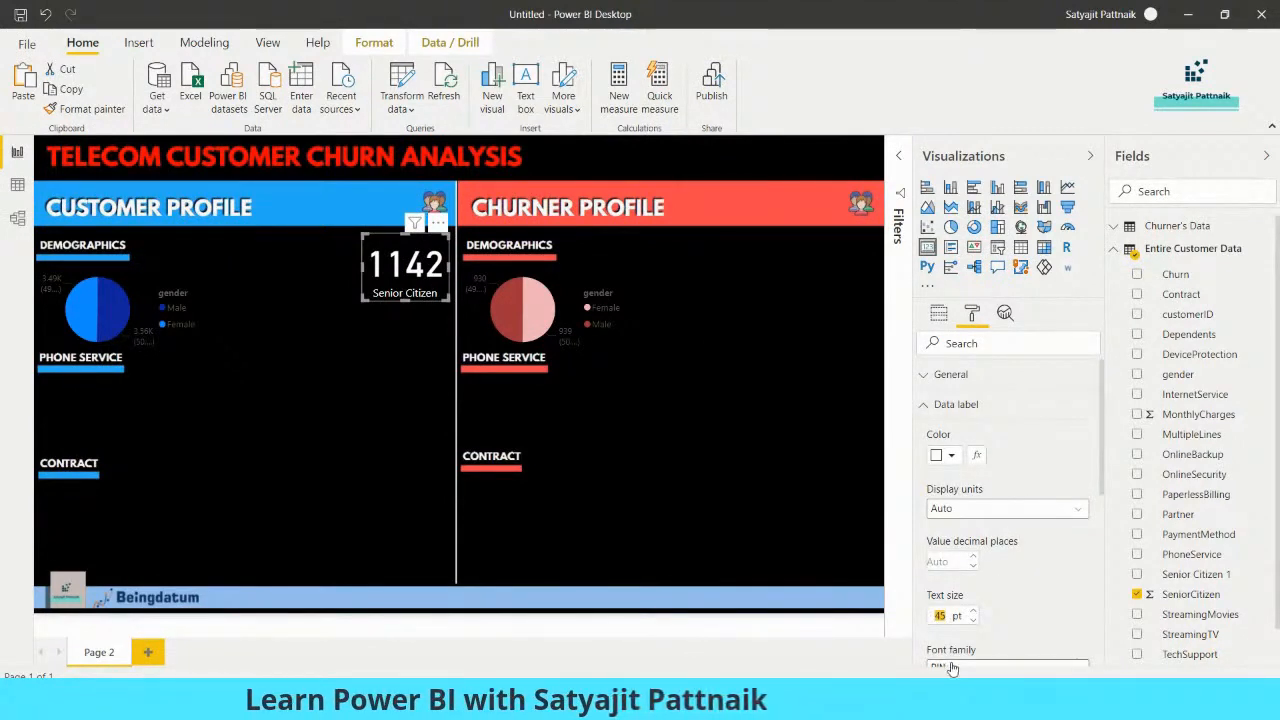
pyautogui.write('30')
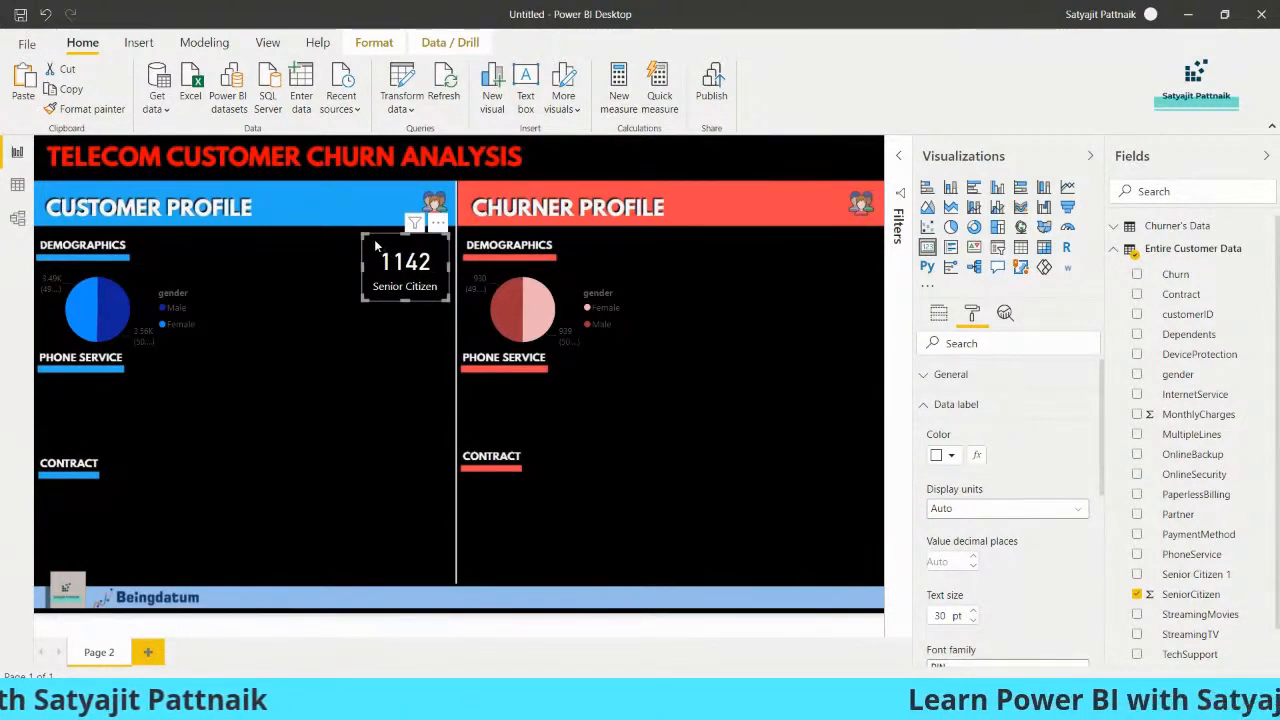
# Shrink the Senior Citizen card and place a copy of it in the matching upper-right corner of the Churner Profile
pyautogui.moveTo(364, 237); pyautogui.dragTo(846, 281)
pyautogui.click(409, 297)
pyautogui.click(414, 279)
pyautogui.hotkey('ctrl', 'c')
pyautogui.hotkey('ctrl', 'v')
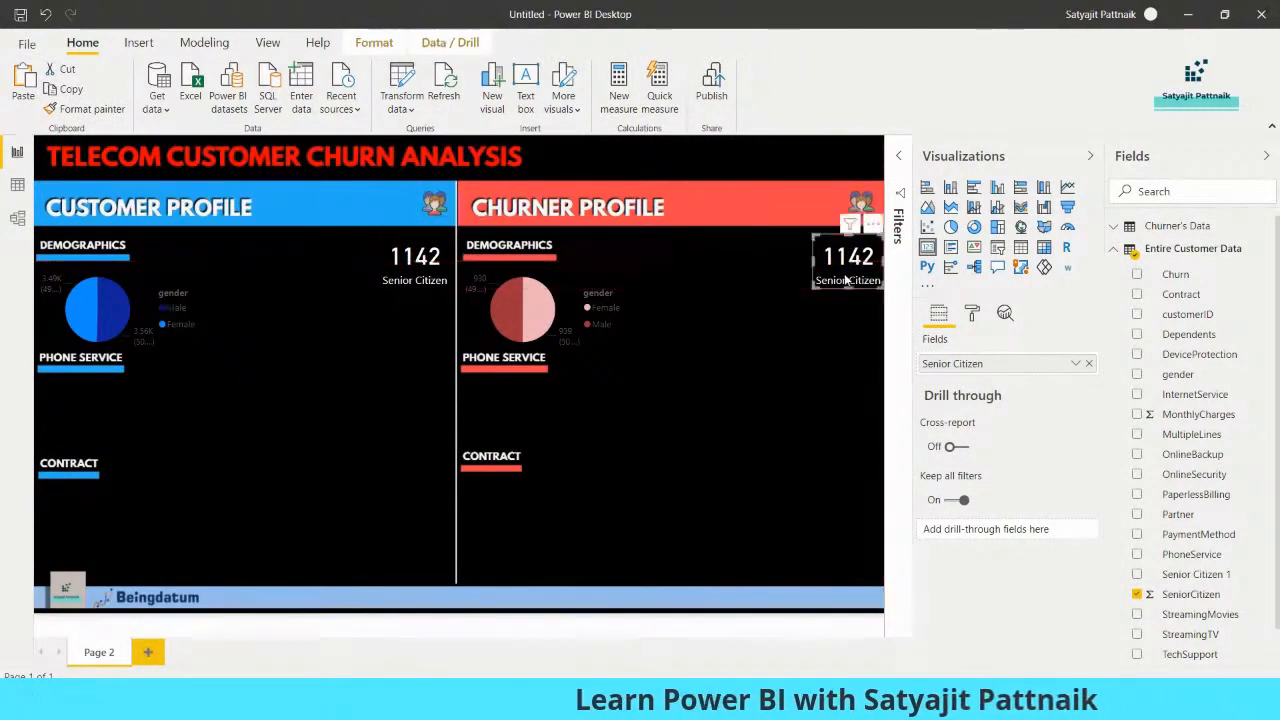
# Replace the Churner Profile card's field with SeniorCitizen from the Churner's Data table
pyautogui.click(1137, 595)
pyautogui.click(1117, 248)
pyautogui.click(1113, 226)
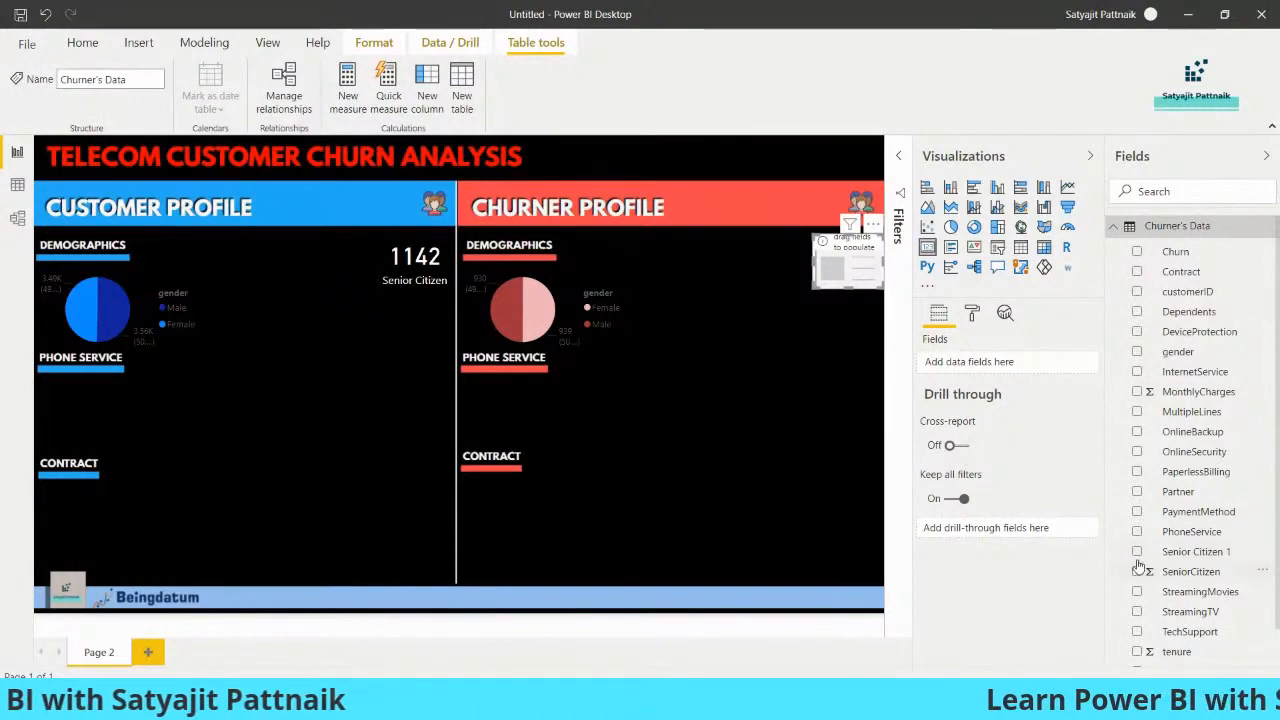
pyautogui.click(1137, 572)
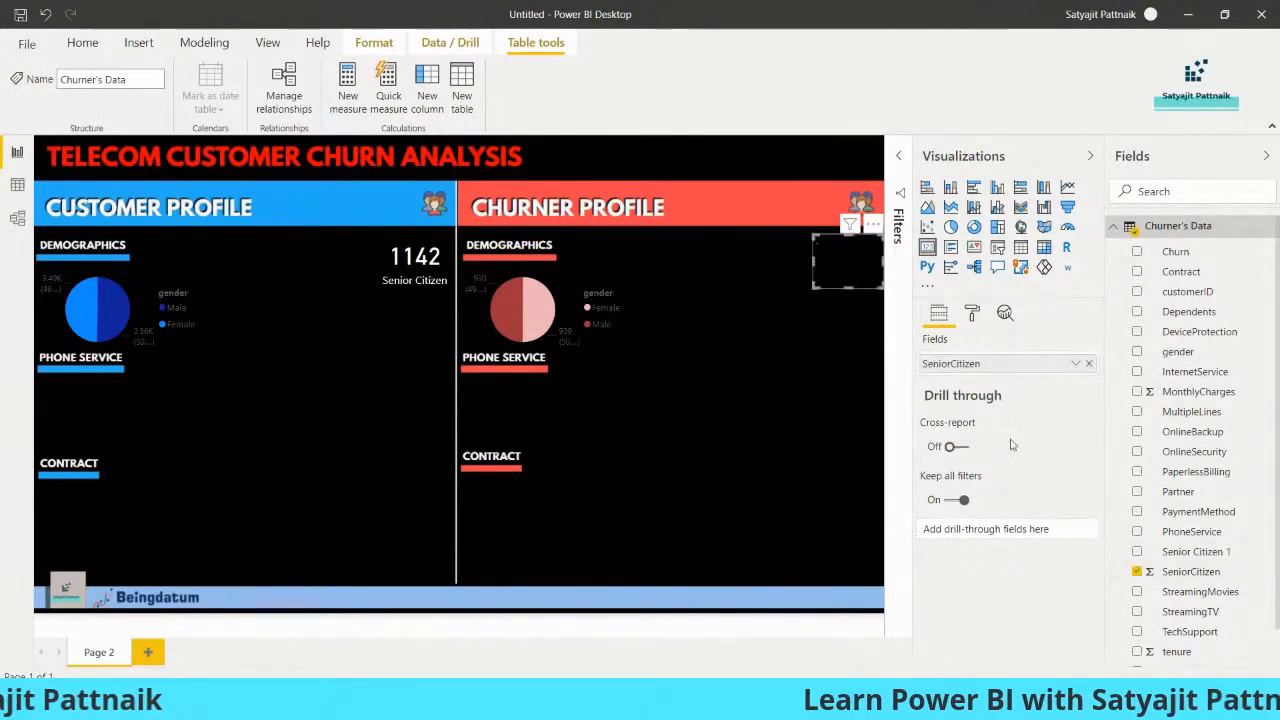
pyautogui.click(1075, 364)
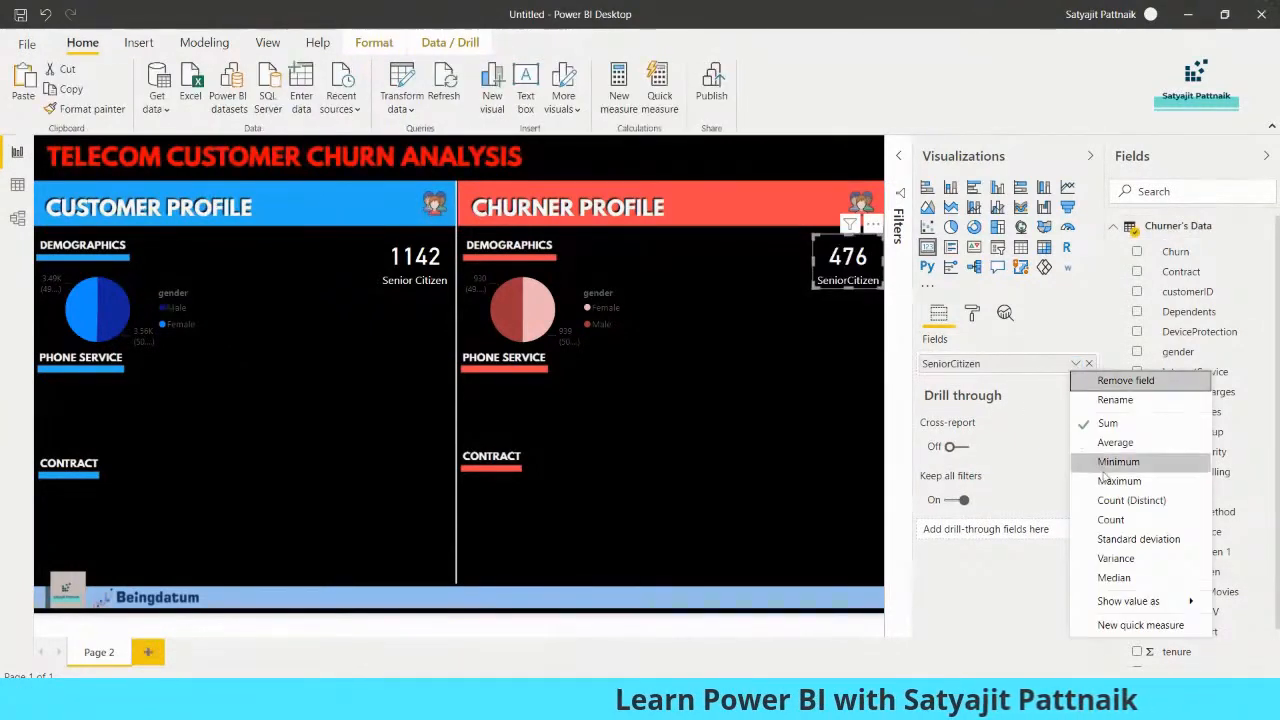
pyautogui.click(814, 342)
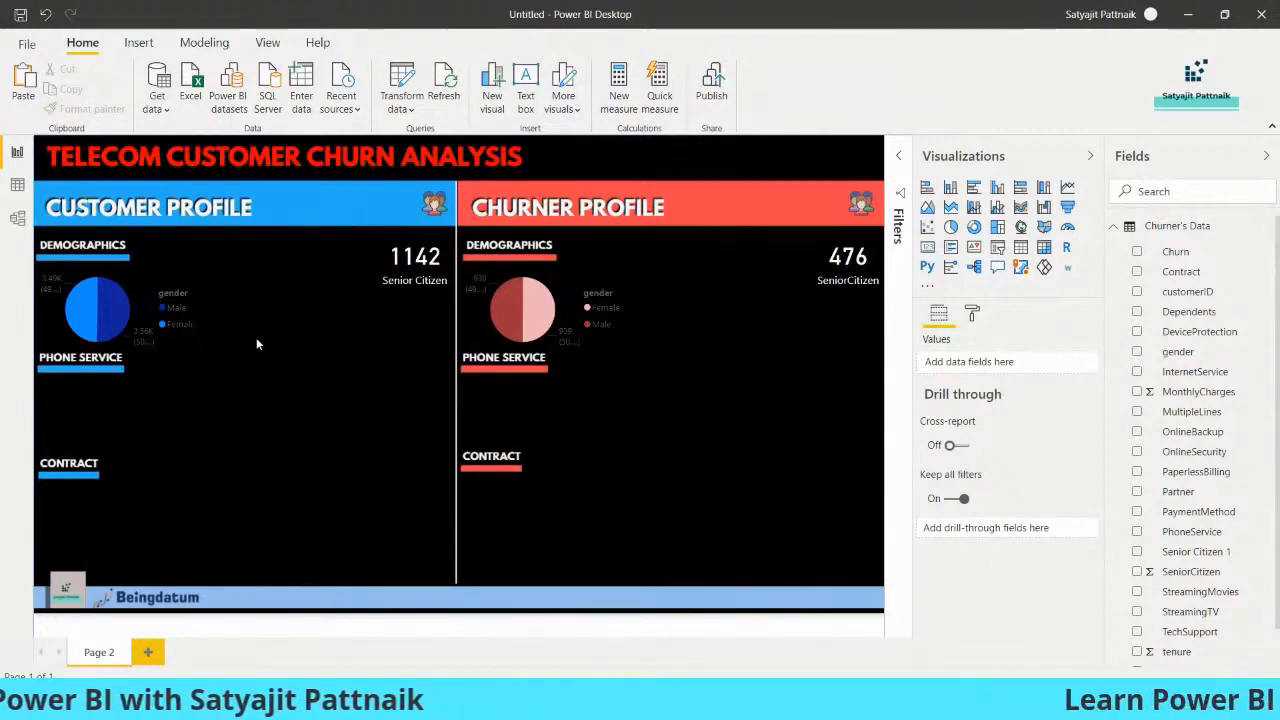
pyautogui.click(148, 653)
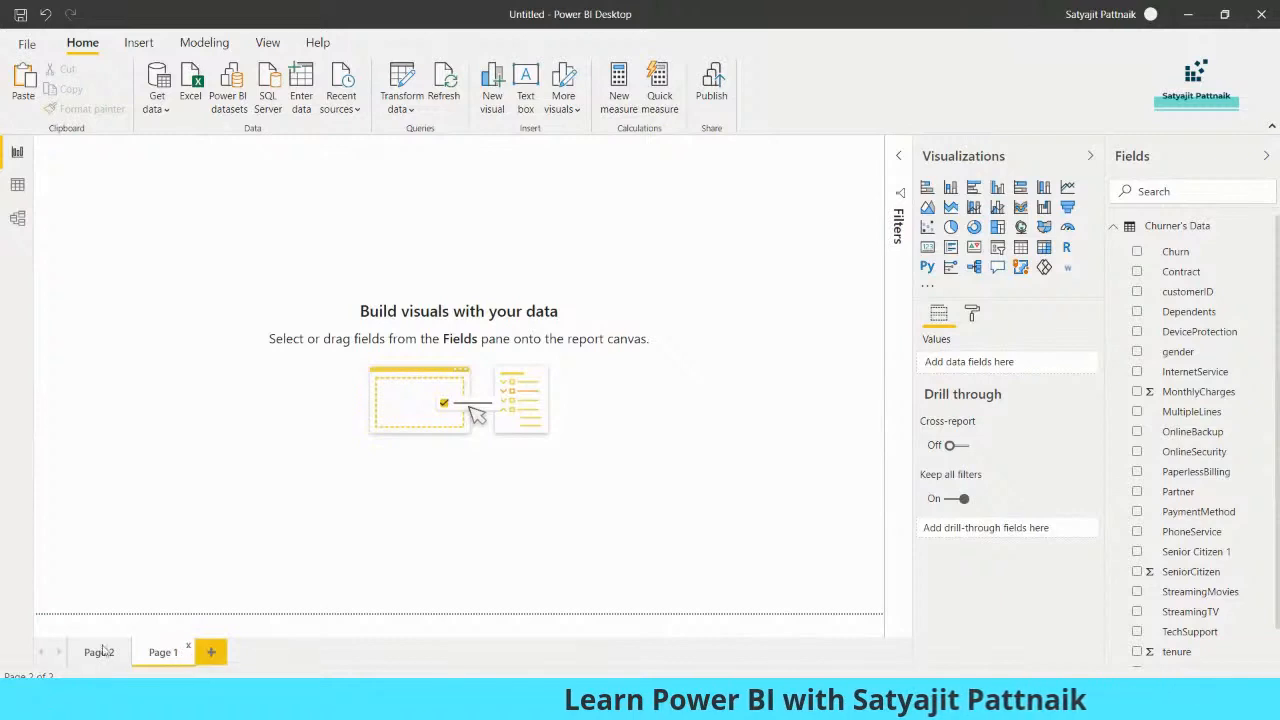
pyautogui.click(187, 646)
pyautogui.click(719, 389)
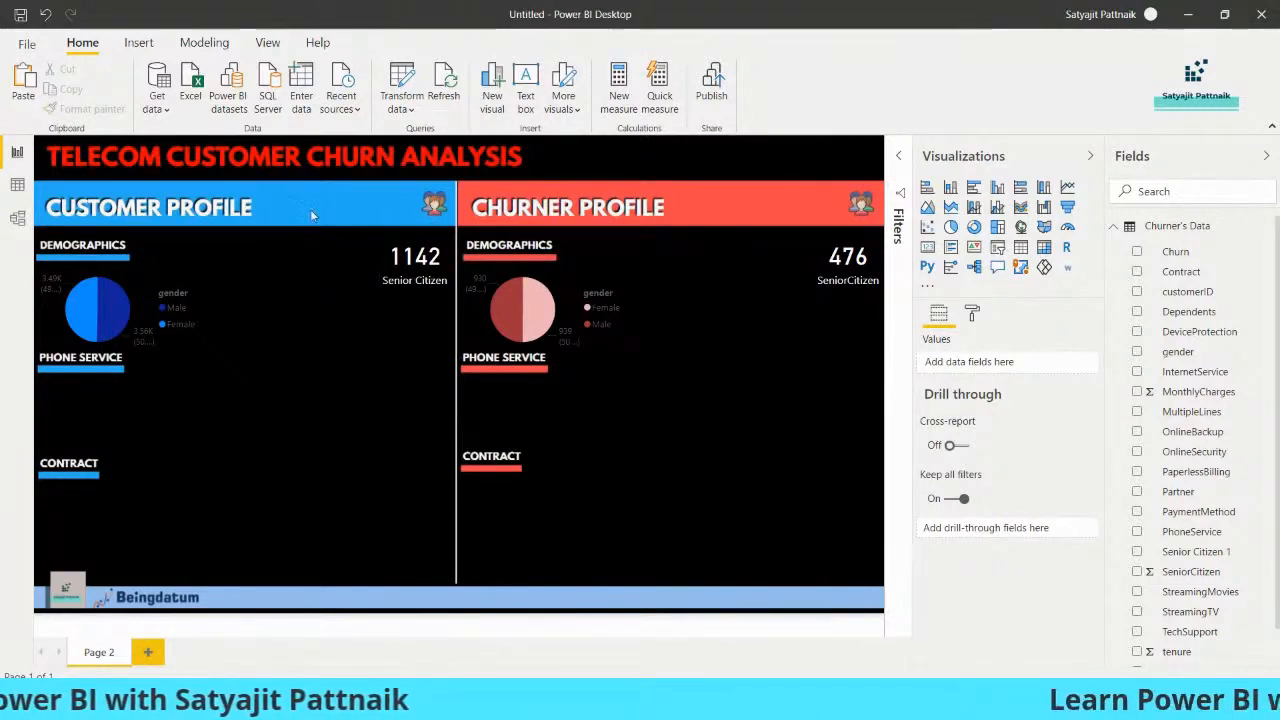
# Copy the Customer Profile's Senior Citizen card into the blue header and replace the copy's field with the Count of Contract from Entire Customer Data
pyautogui.click(401, 284)
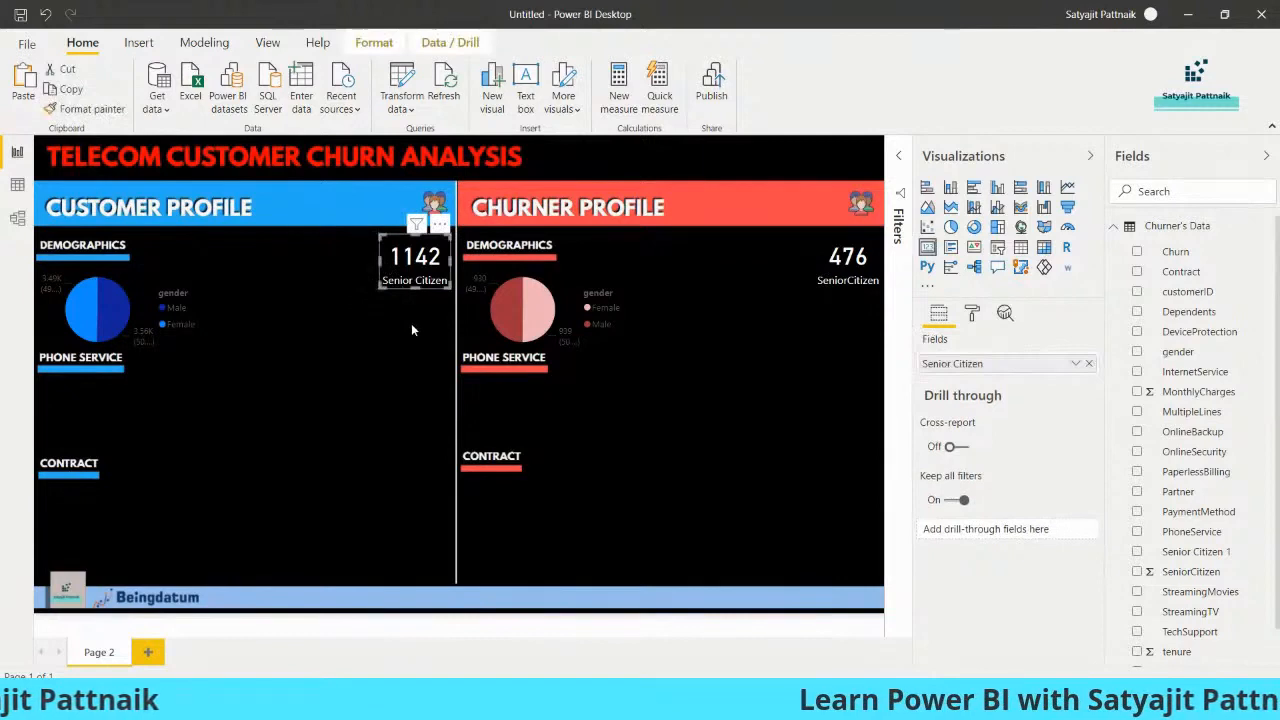
pyautogui.moveTo(416, 279); pyautogui.dragTo(376, 212)
pyautogui.scroll(-1, 1132, 600)
pyautogui.click(1113, 655)
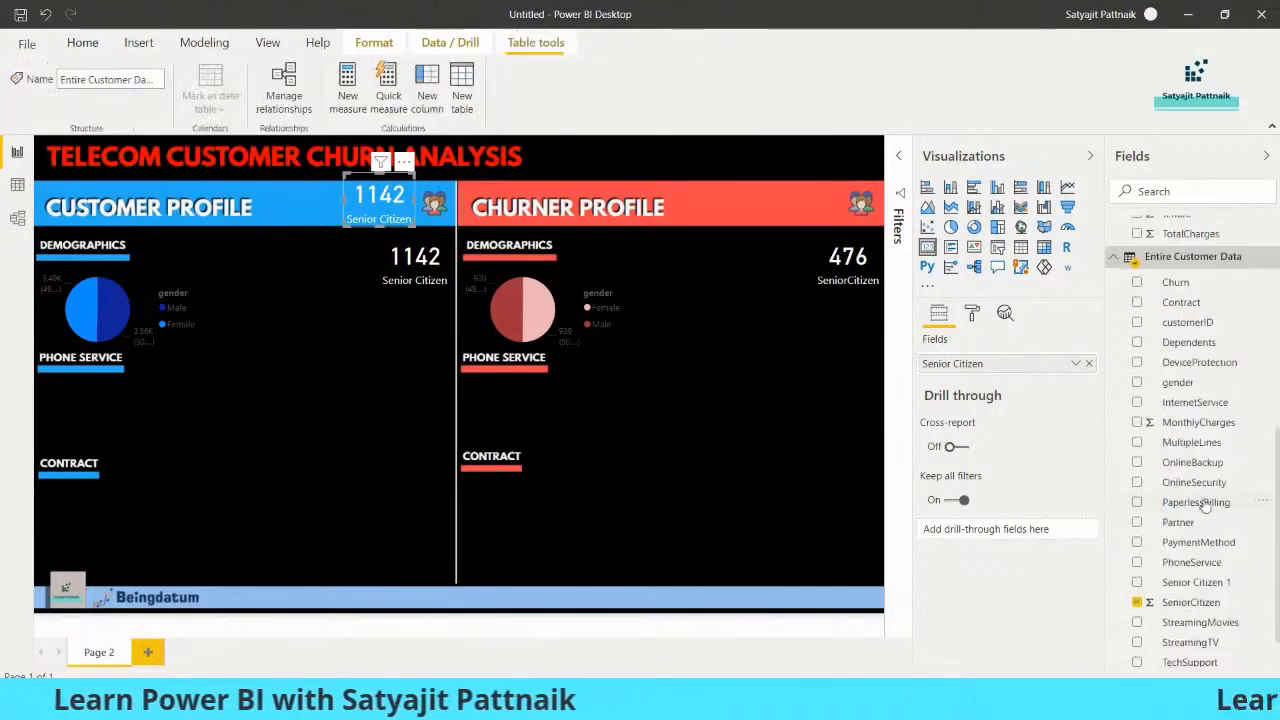
pyautogui.click(1137, 603)
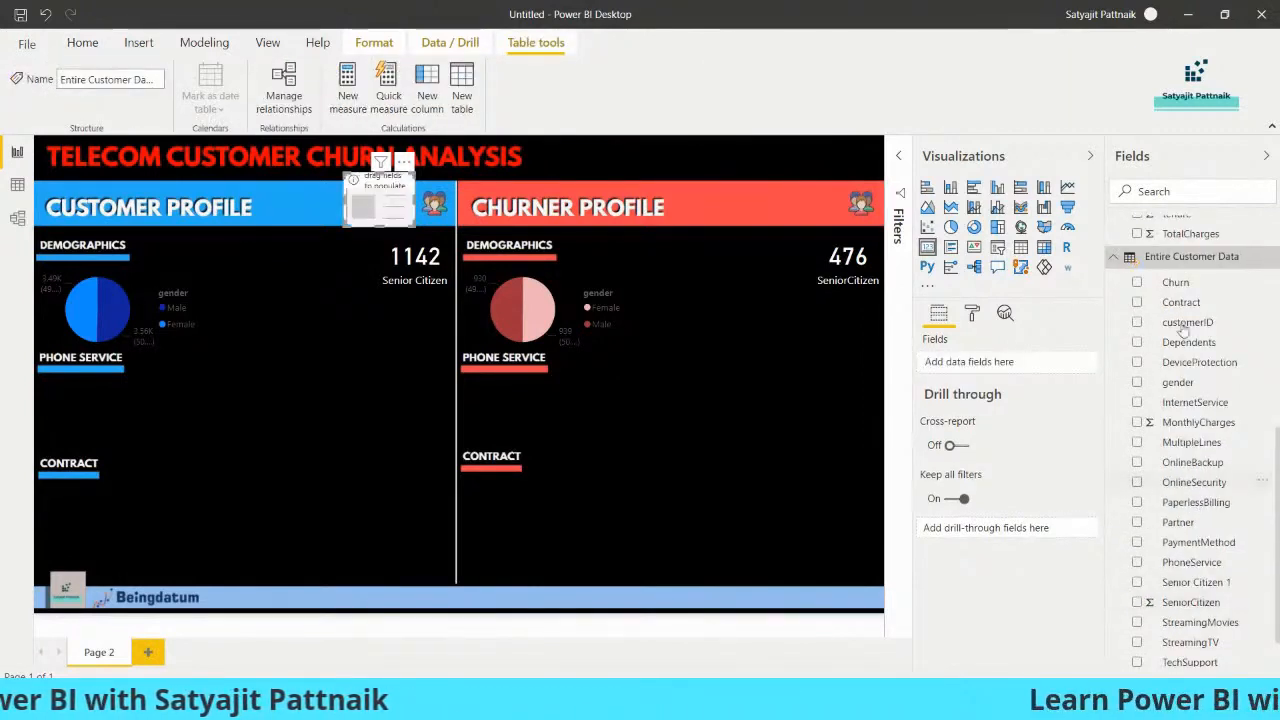
pyautogui.click(1137, 303)
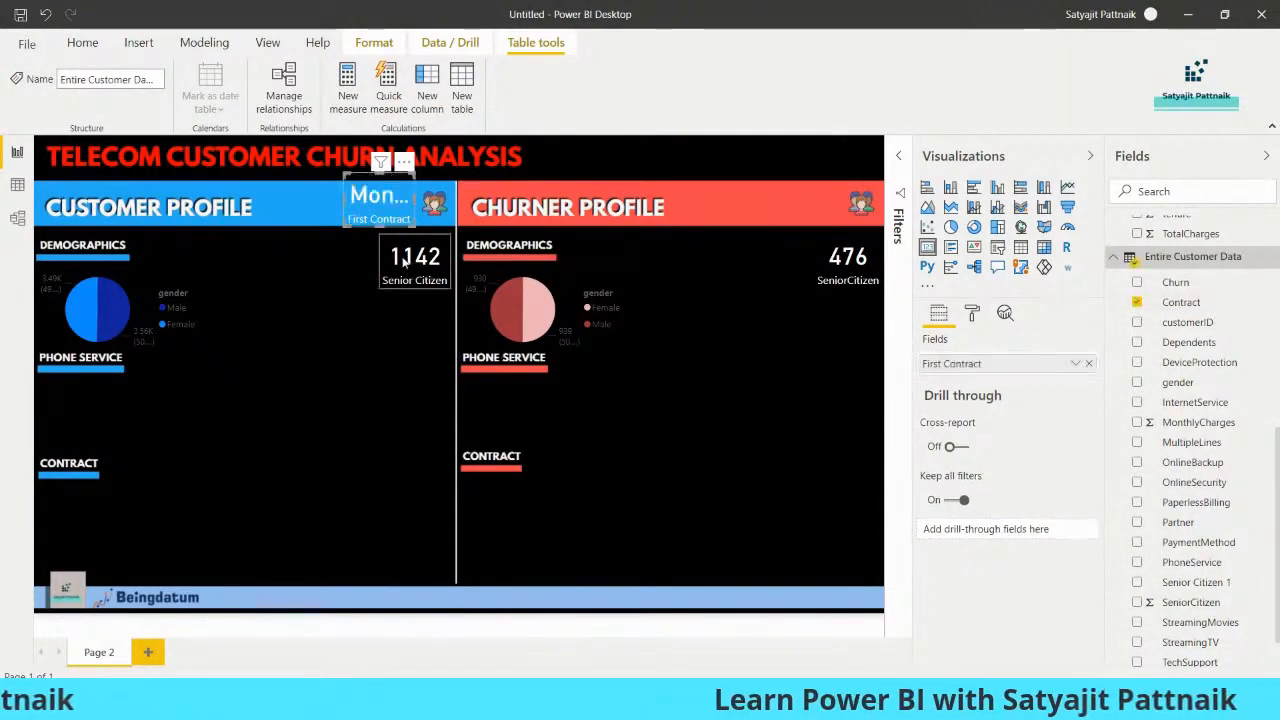
pyautogui.click(1074, 365)
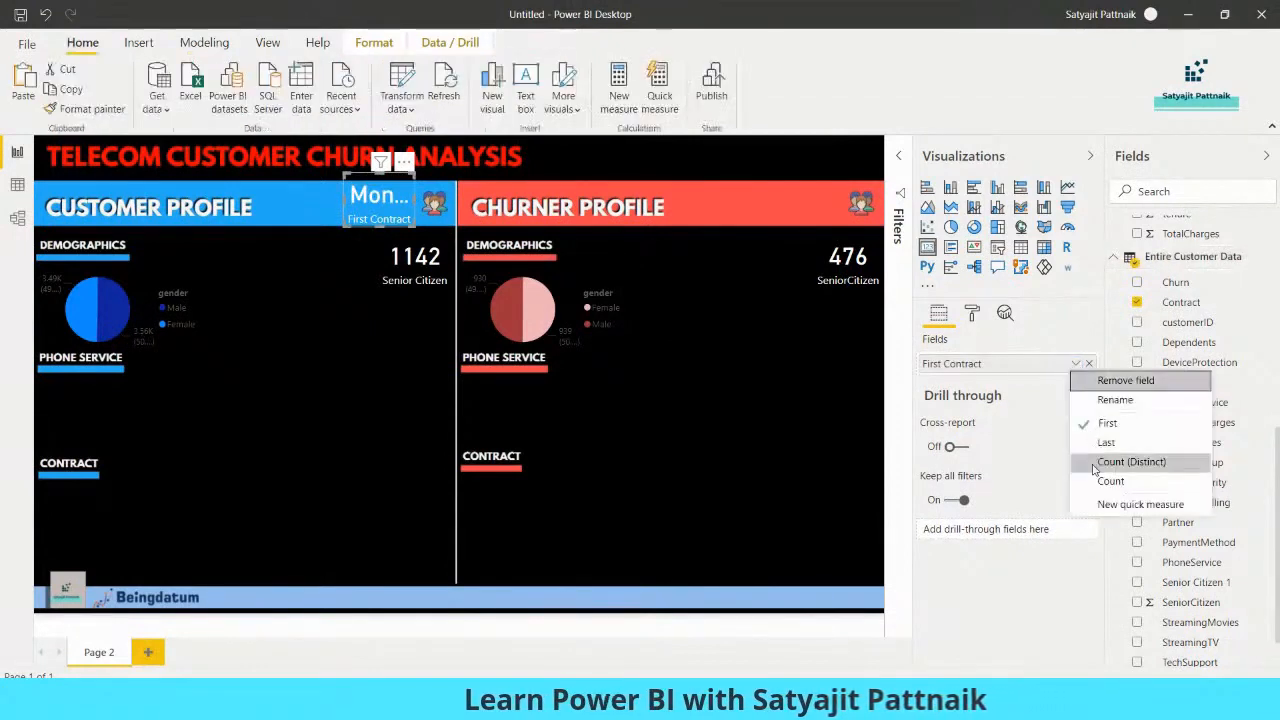
pyautogui.click(1098, 477)
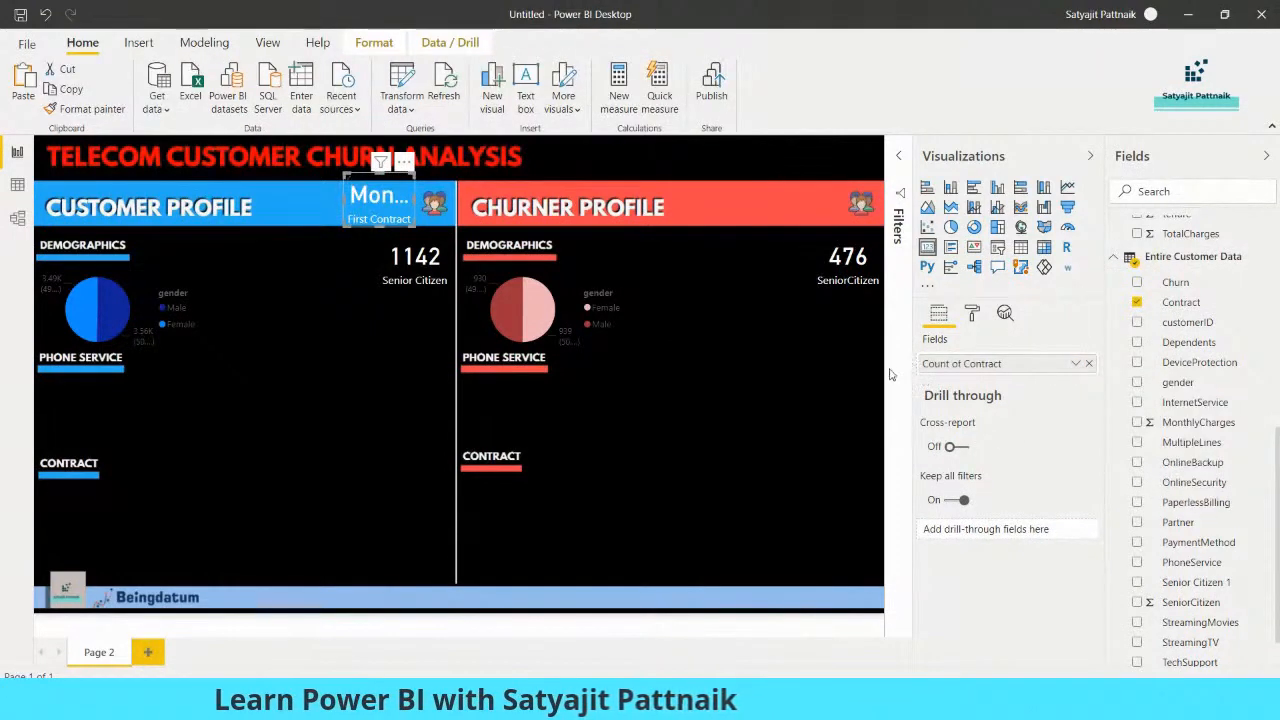
# Turn off the category label of the Customer Profile header's count card and set its data label color to black
pyautogui.click(972, 313)
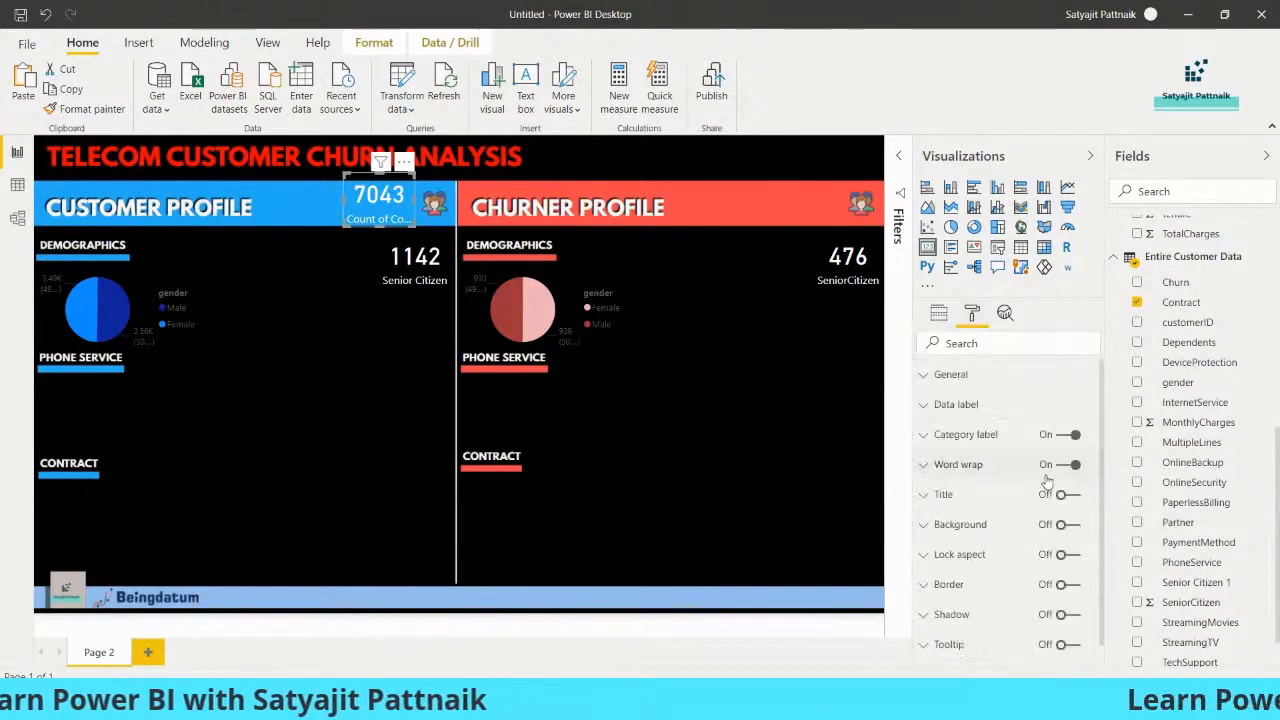
pyautogui.click(1062, 437)
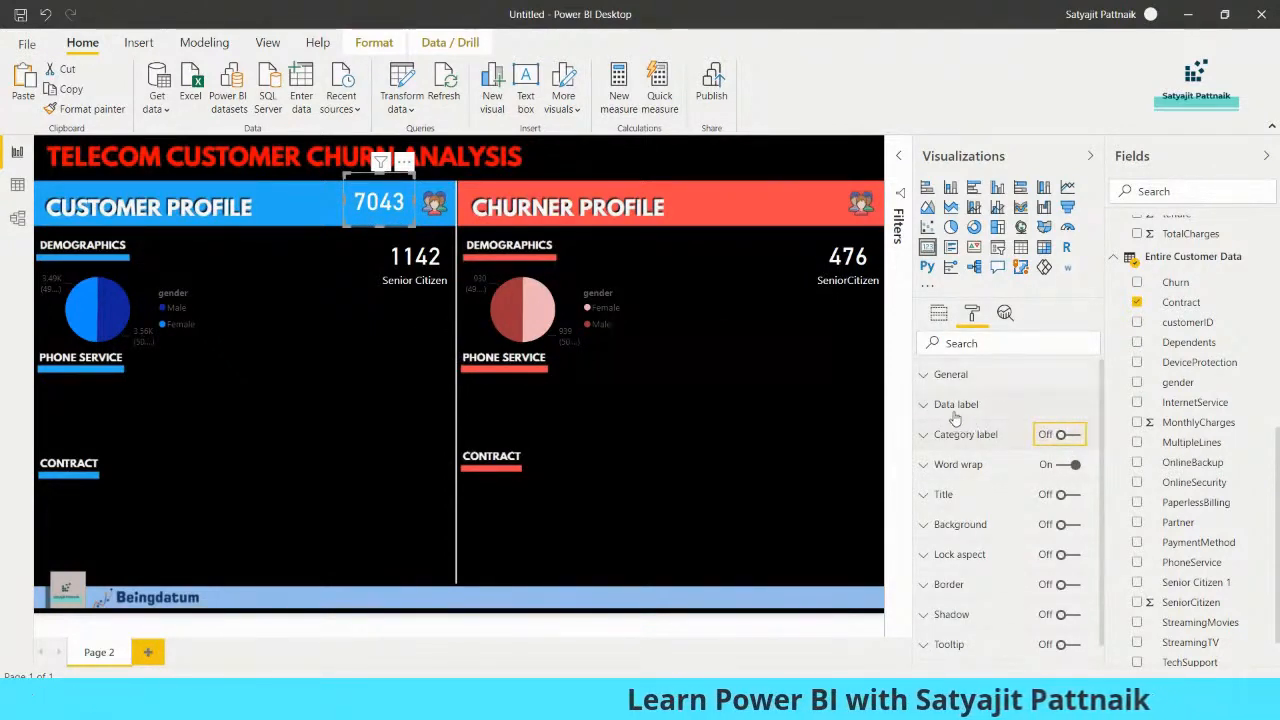
pyautogui.click(930, 406)
pyautogui.click(951, 455)
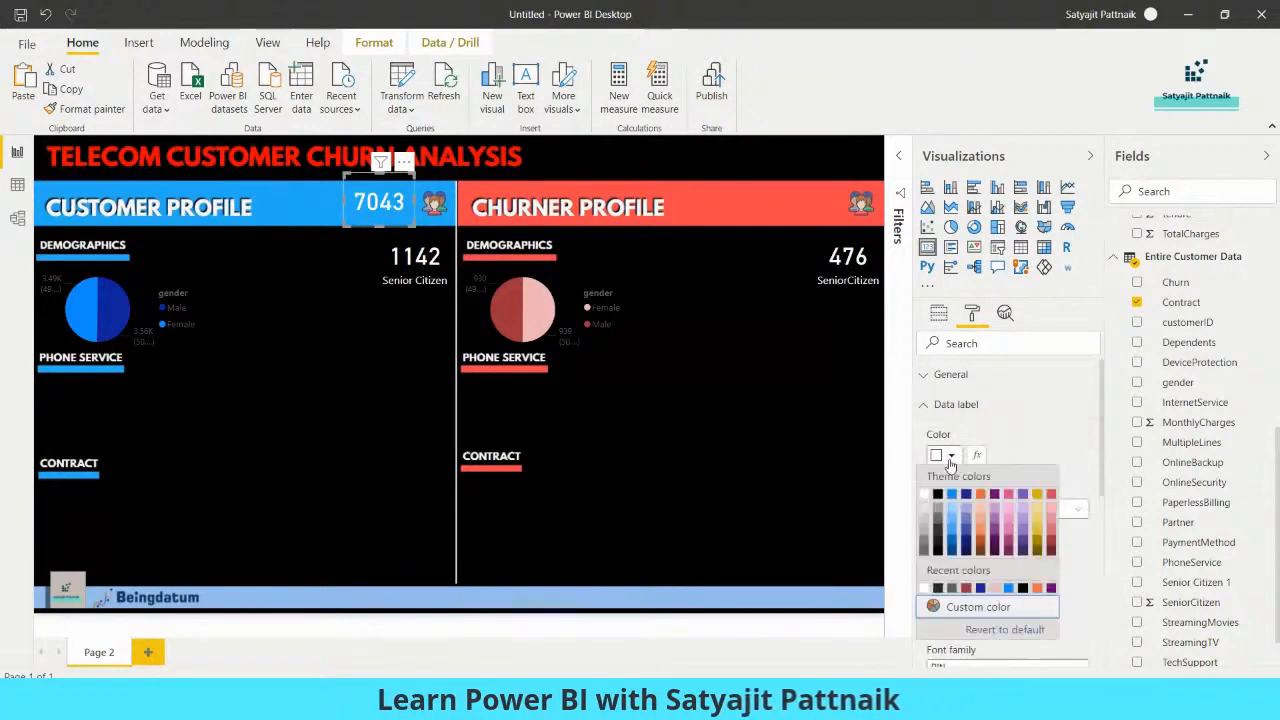
pyautogui.click(944, 500)
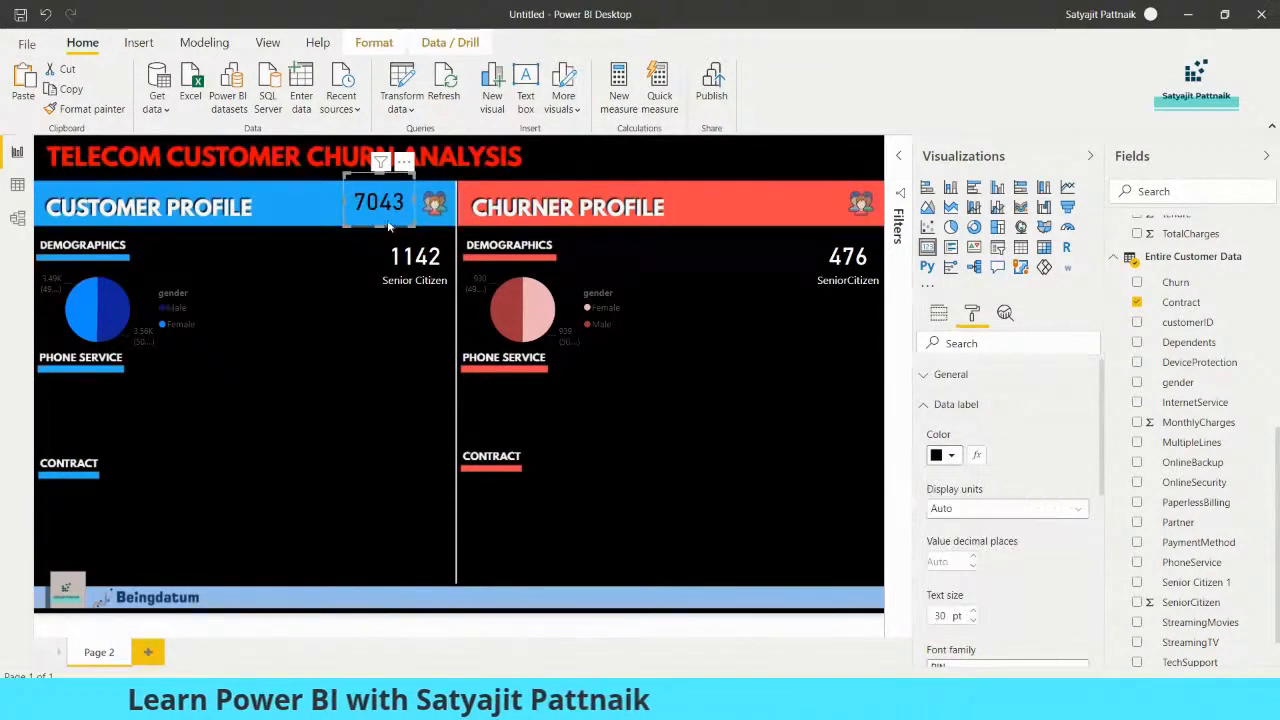
# Place a copy of the header count card in the Churner Profile header and replace its field with Count of Contract from Churner's Data
pyautogui.moveTo(390, 208); pyautogui.dragTo(814, 206)
pyautogui.click(355, 274)
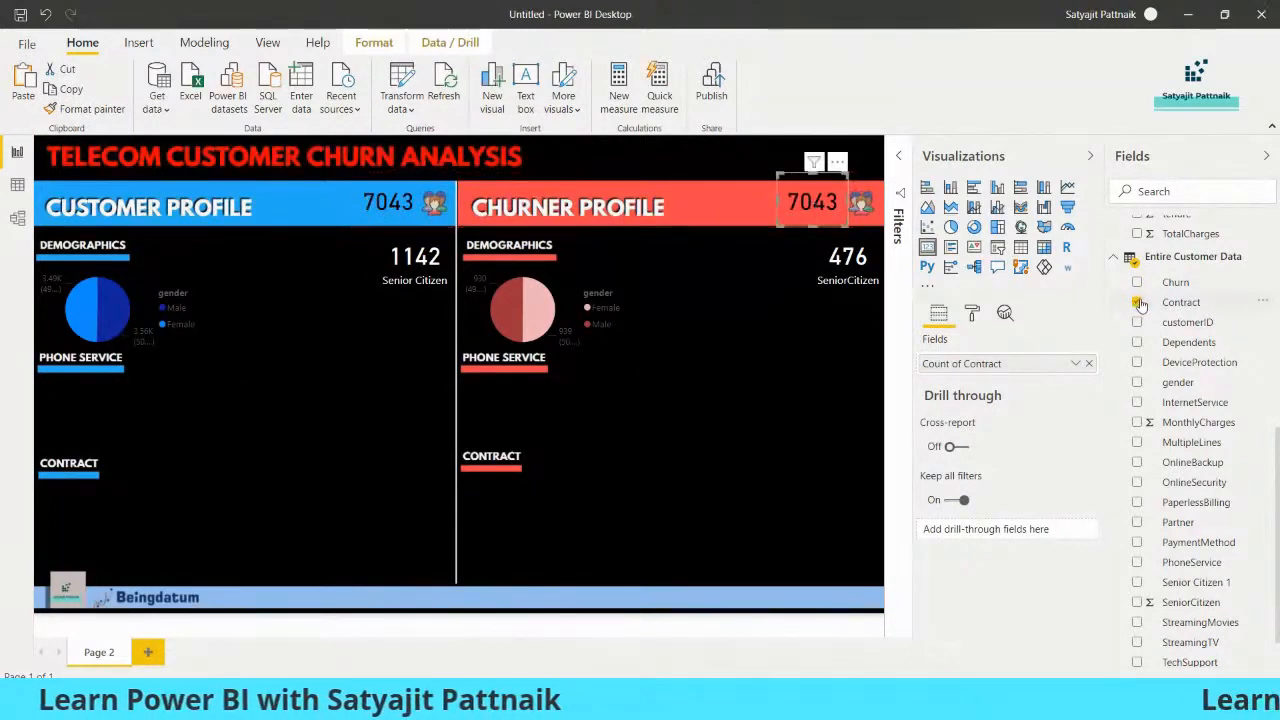
pyautogui.click(1137, 302)
pyautogui.click(1112, 258)
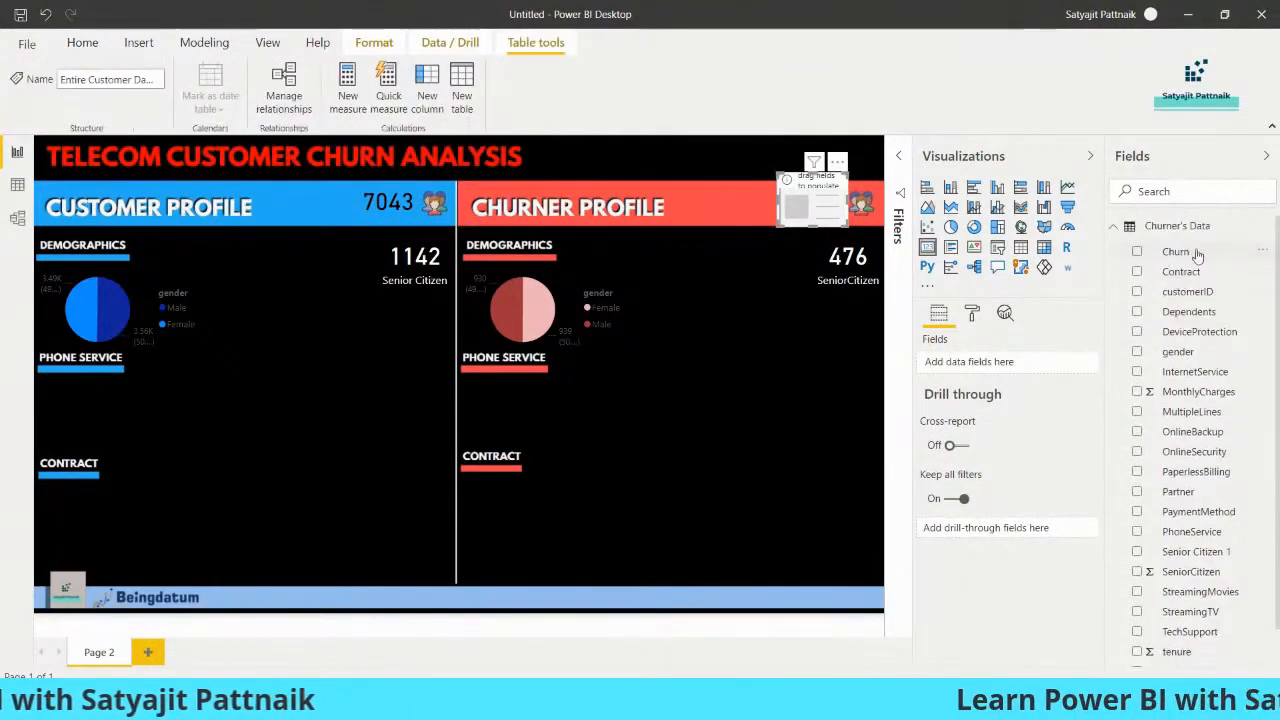
pyautogui.click(1137, 271)
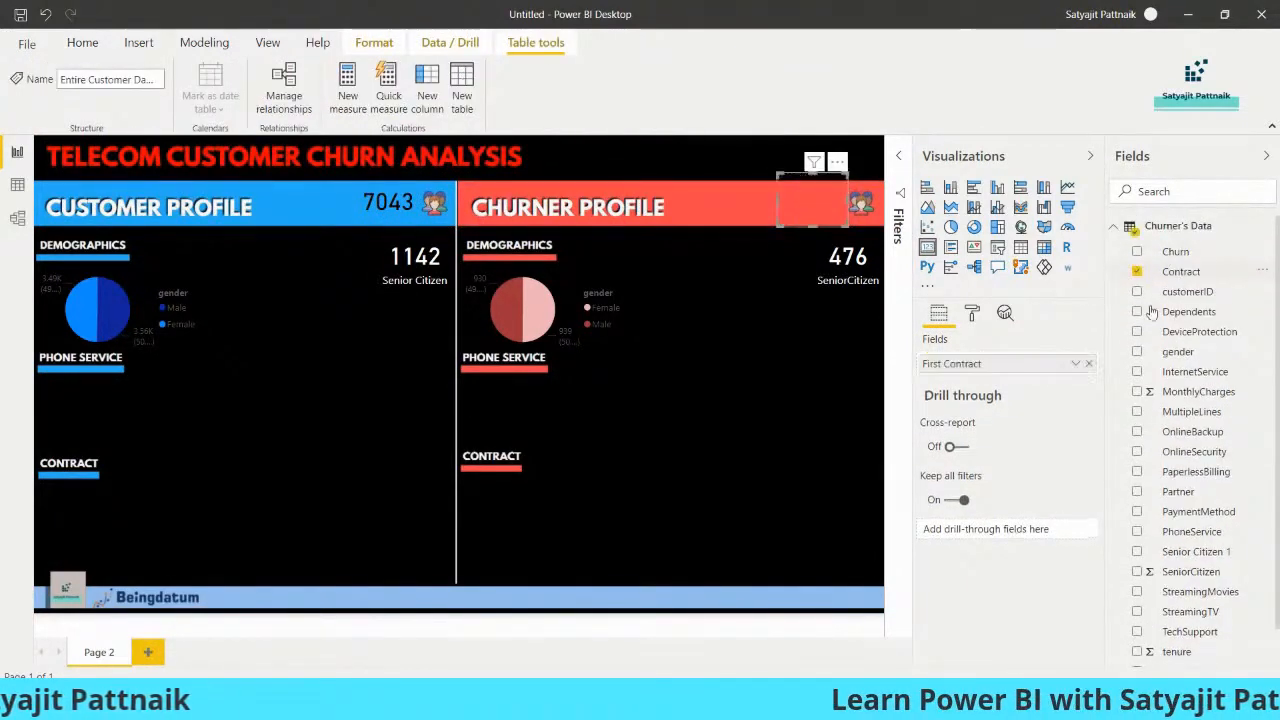
pyautogui.click(1075, 363)
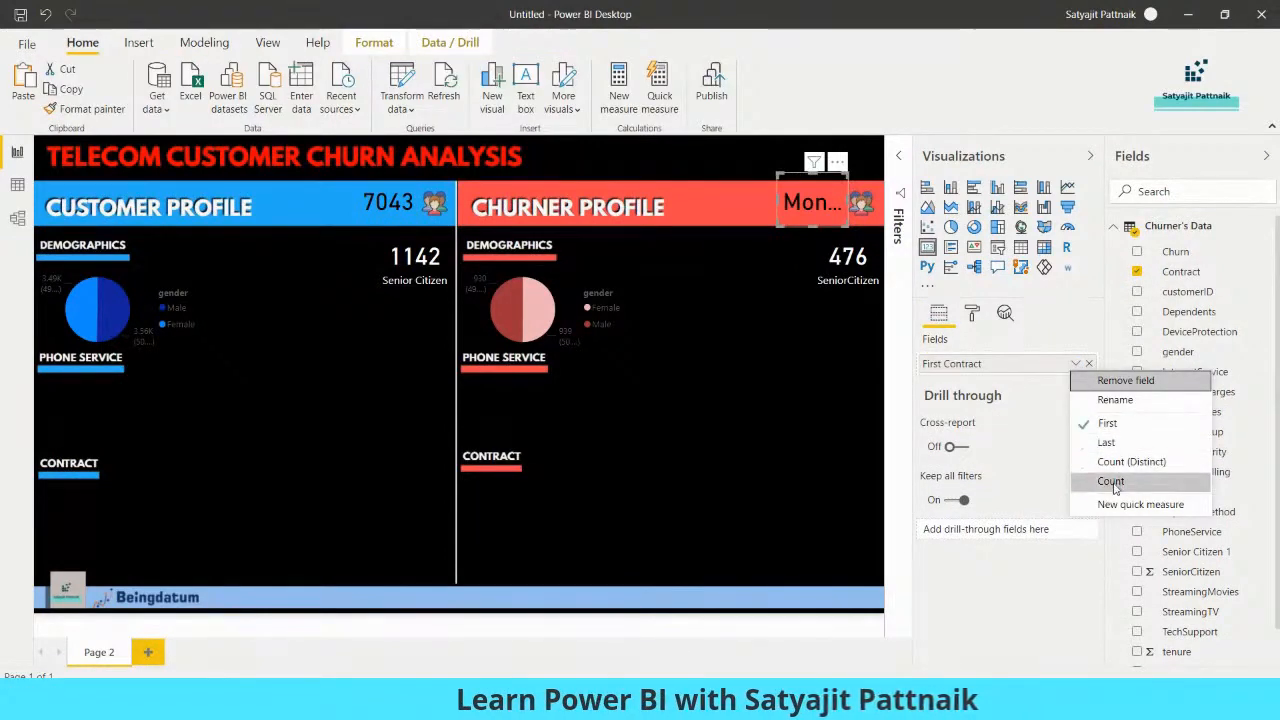
pyautogui.click(1114, 483)
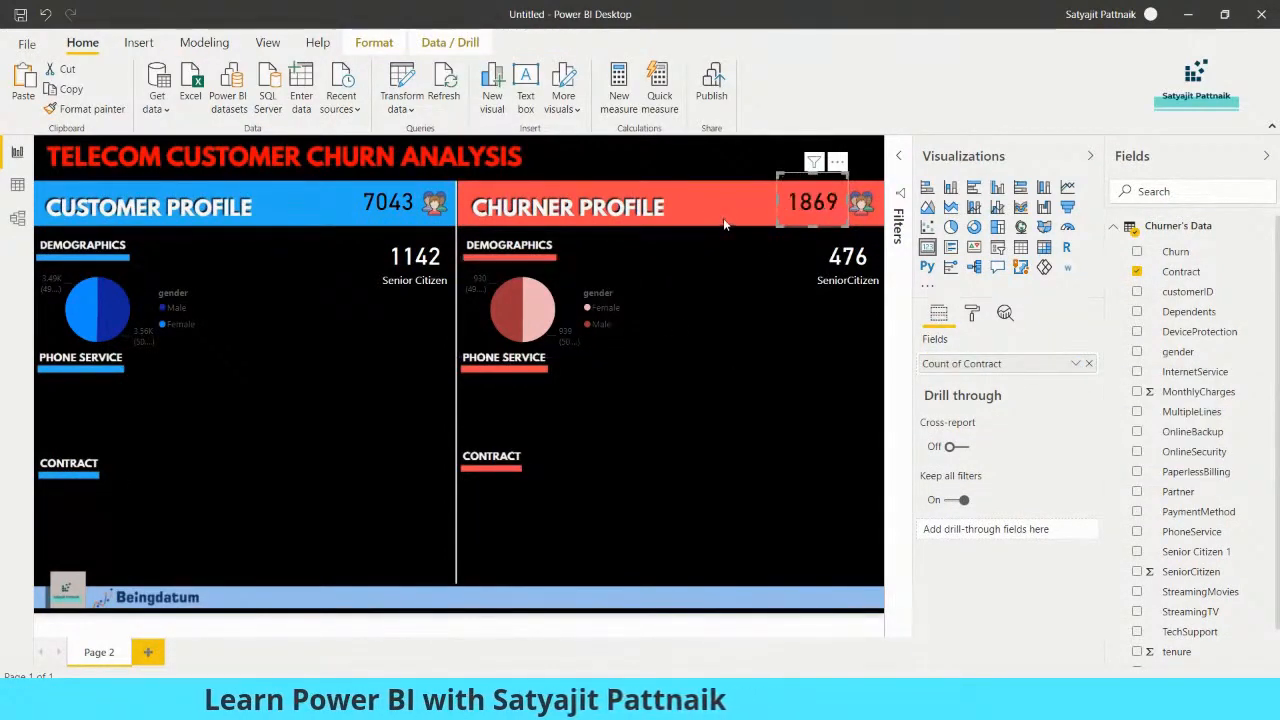
pyautogui.click(676, 316)
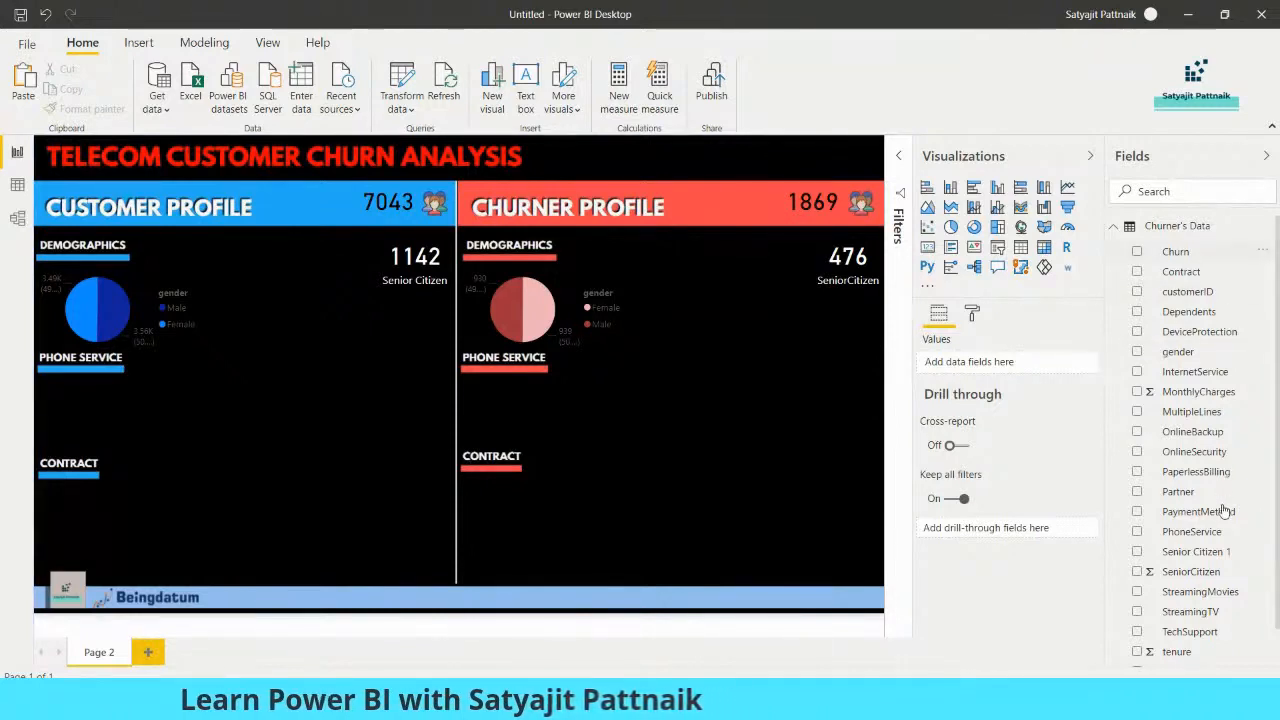
# Open the report's data in the Power Query Editor at the Entire Customer Data query's tenure column
pyautogui.scroll(-1, 1205, 617)
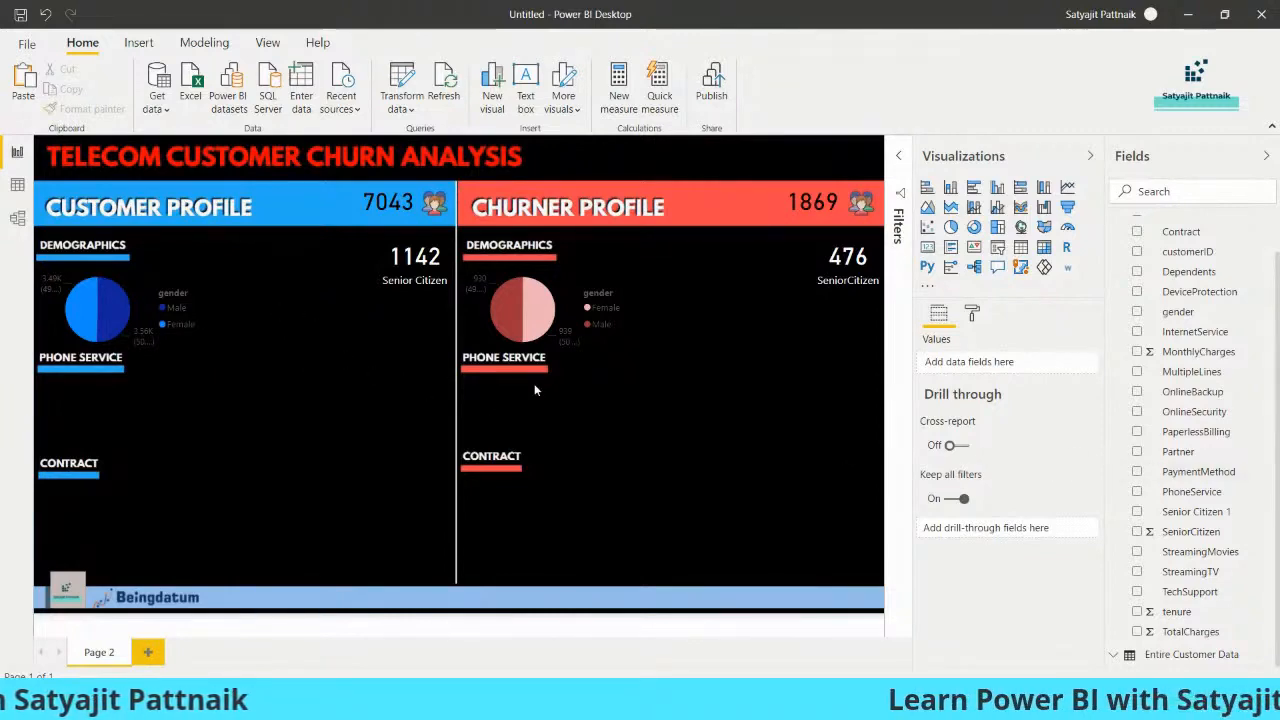
pyautogui.click(389, 103)
pyautogui.click(432, 137)
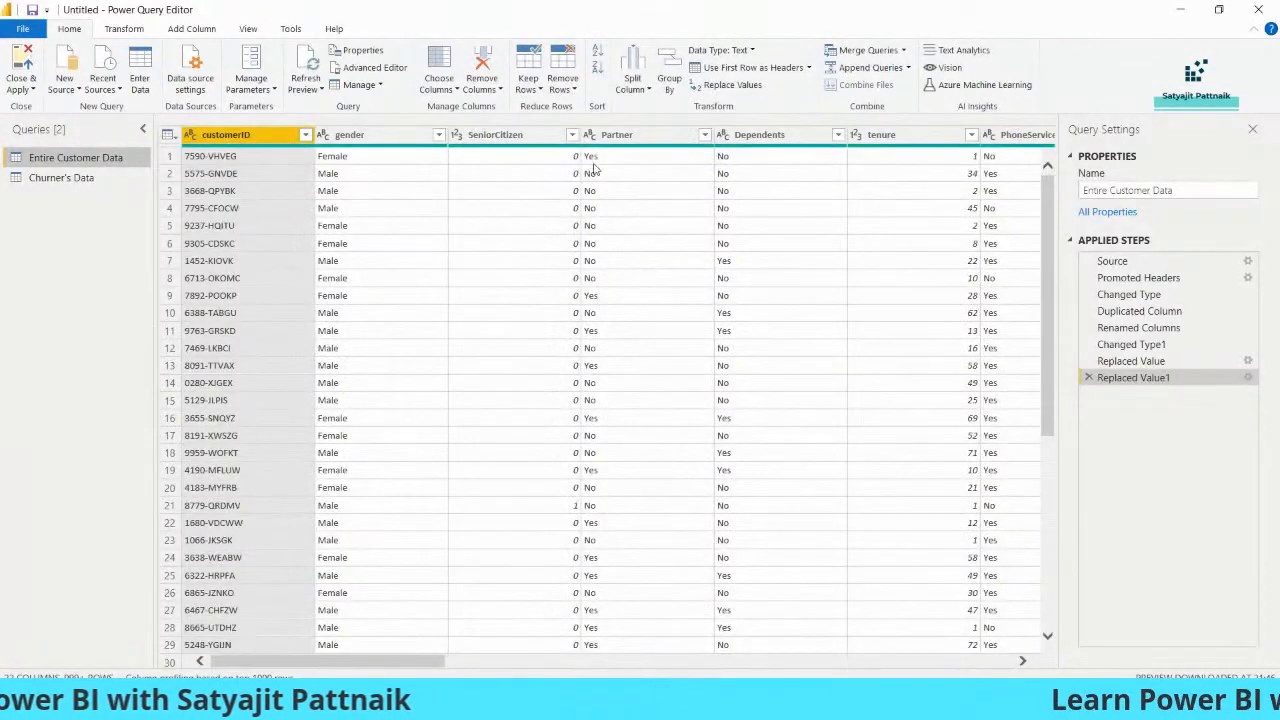
pyautogui.moveTo(417, 664); pyautogui.dragTo(521, 672)
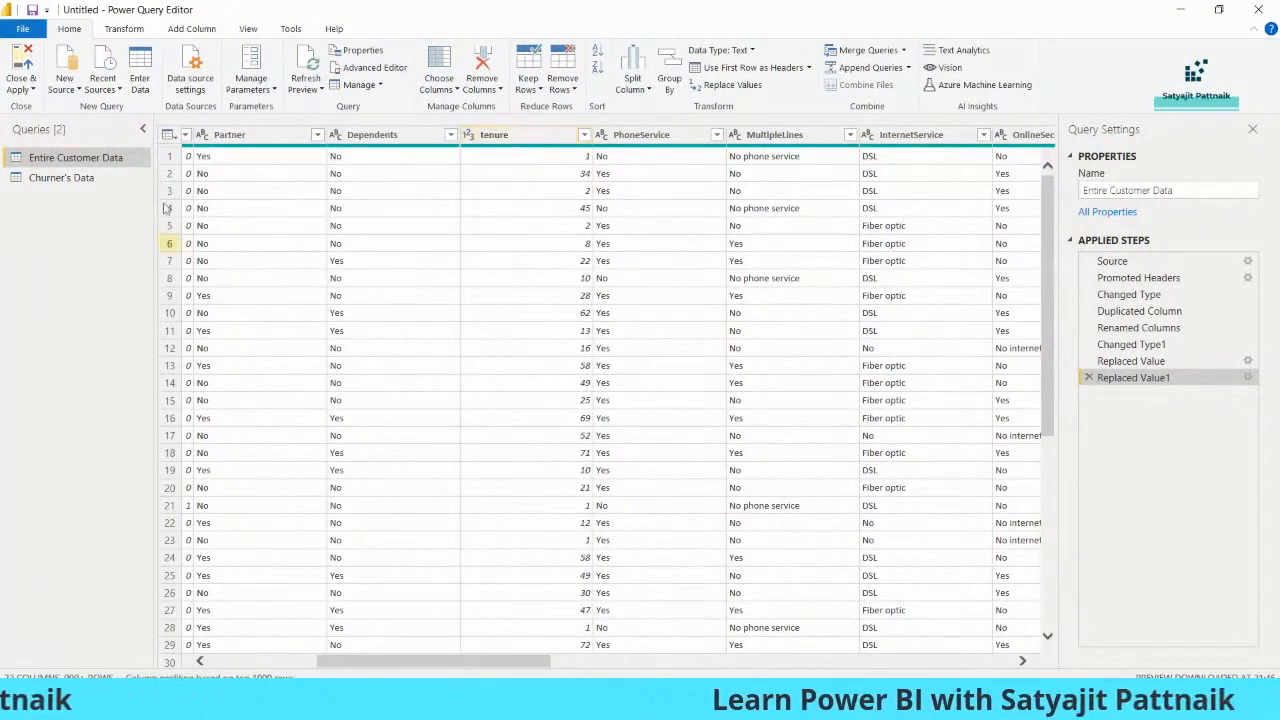
pyautogui.click(19, 89)
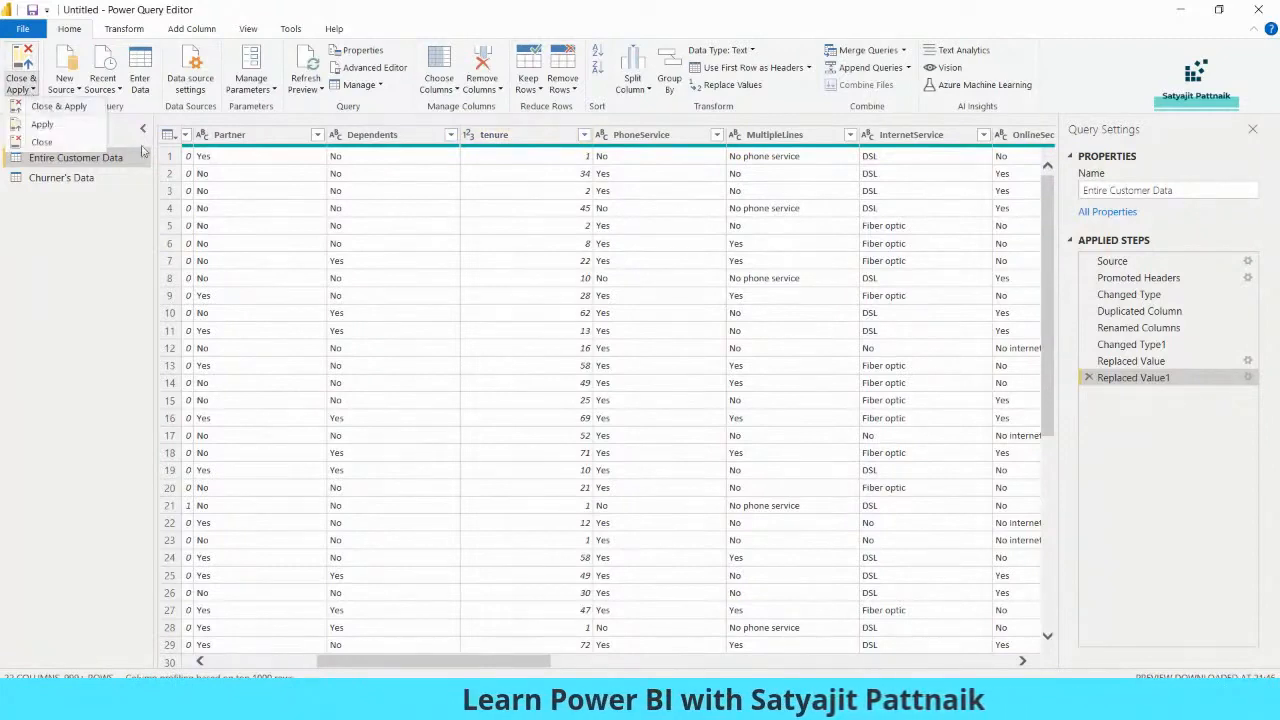
pyautogui.click(572, 212)
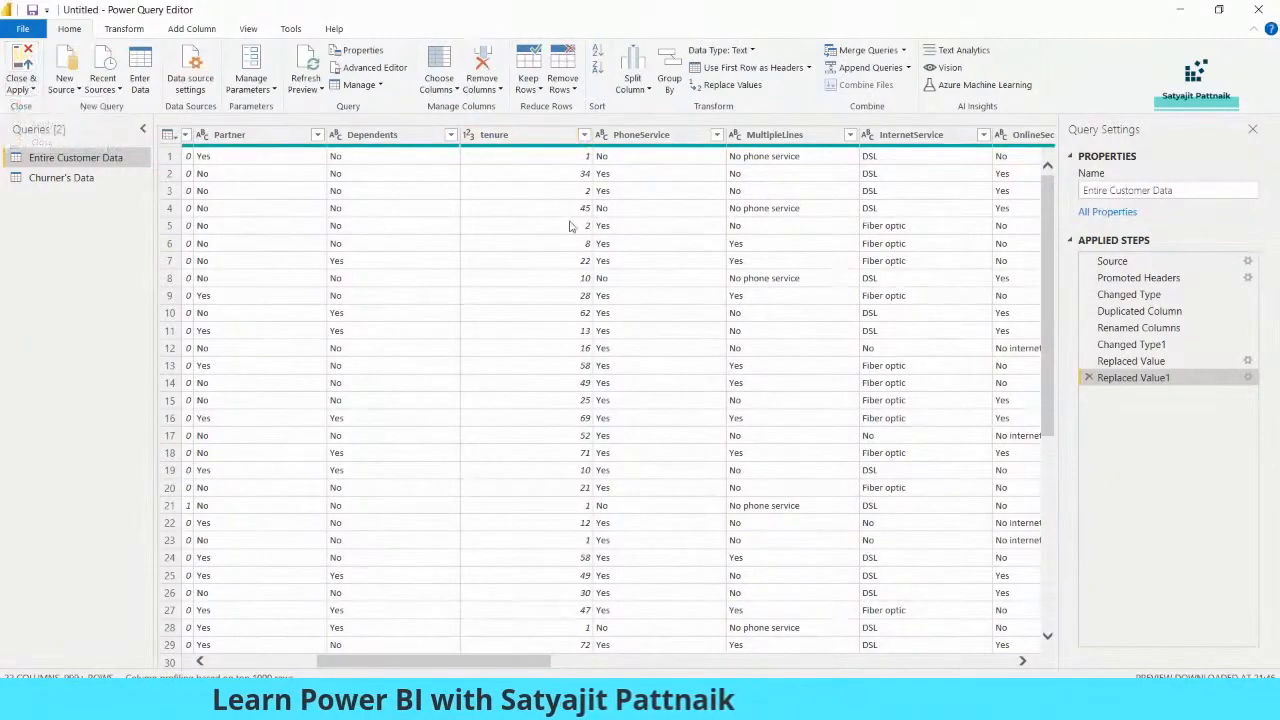
# Examine the distinct values of the tenure column in Entire Customer Data without applying a filter
pyautogui.click(584, 134)
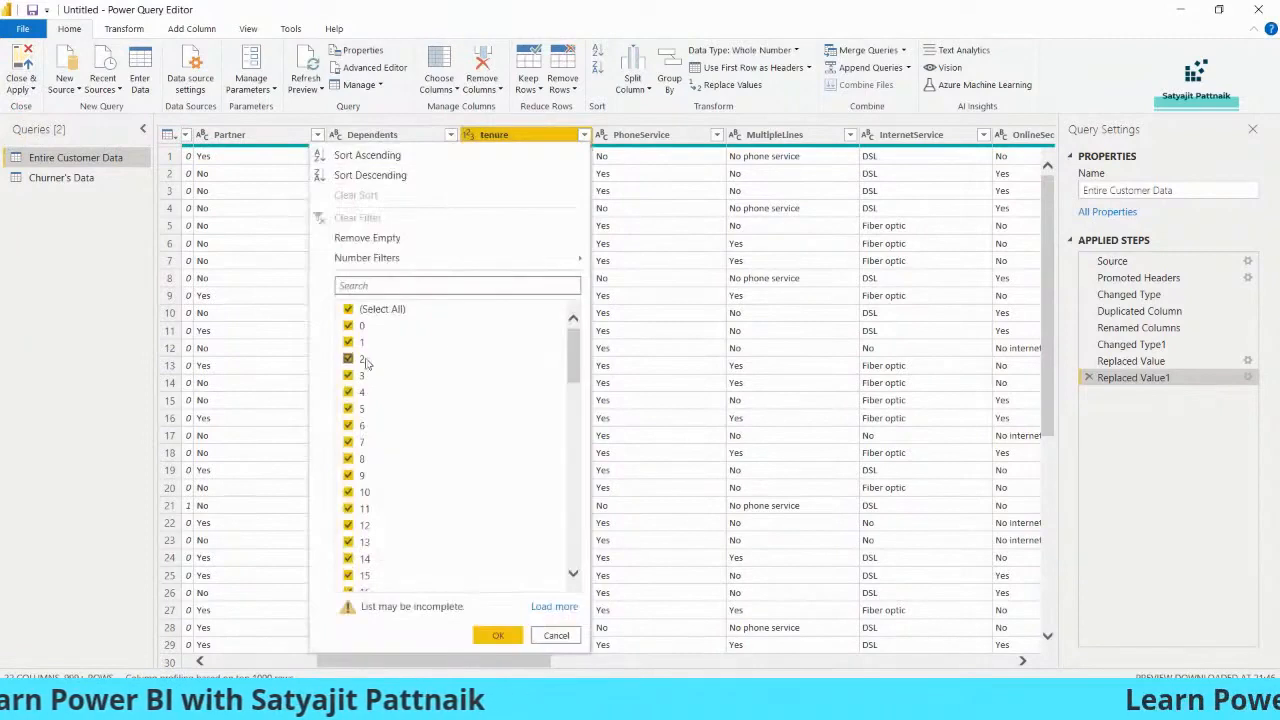
pyautogui.moveTo(573, 359); pyautogui.dragTo(591, 322)
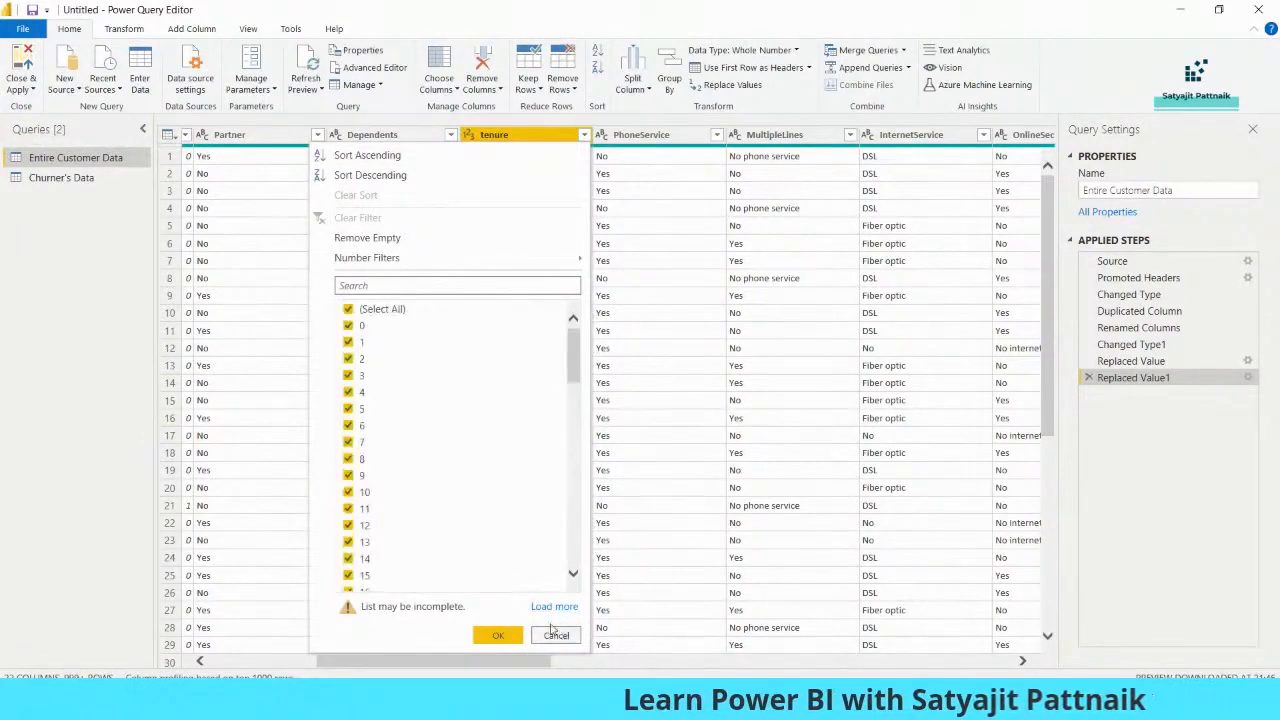
pyautogui.click(554, 635)
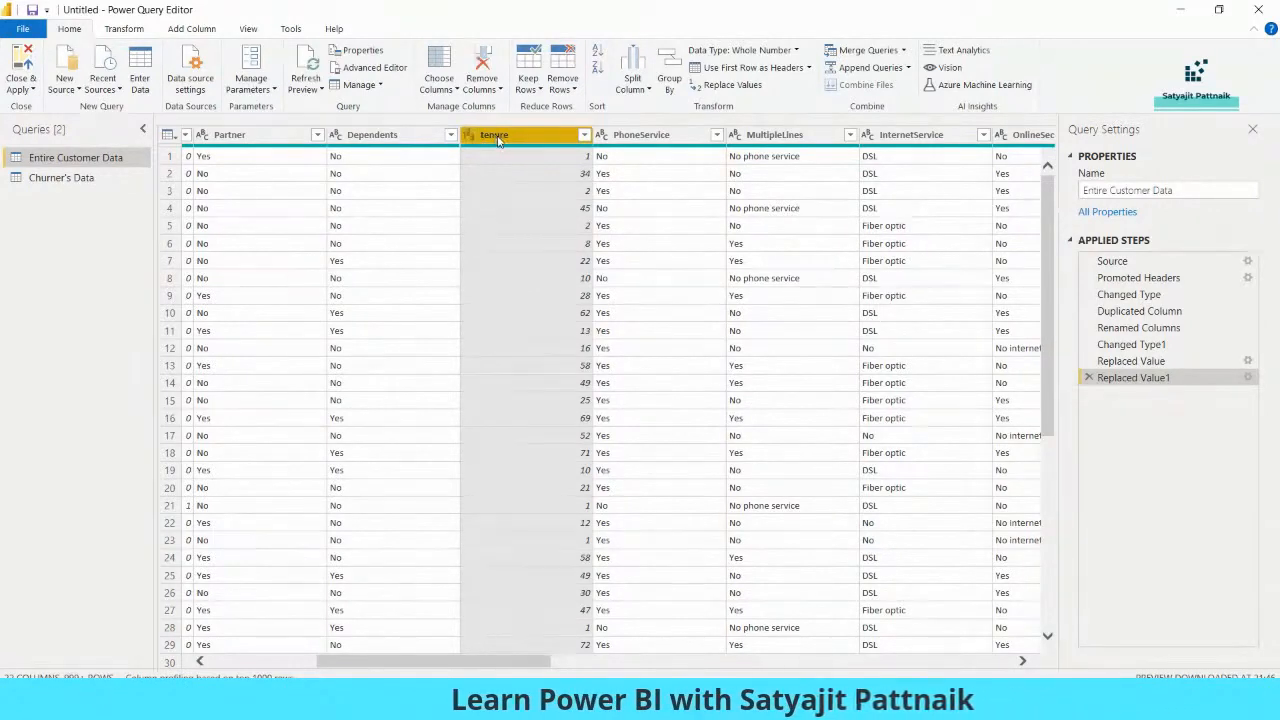
pyautogui.moveTo(512, 148)
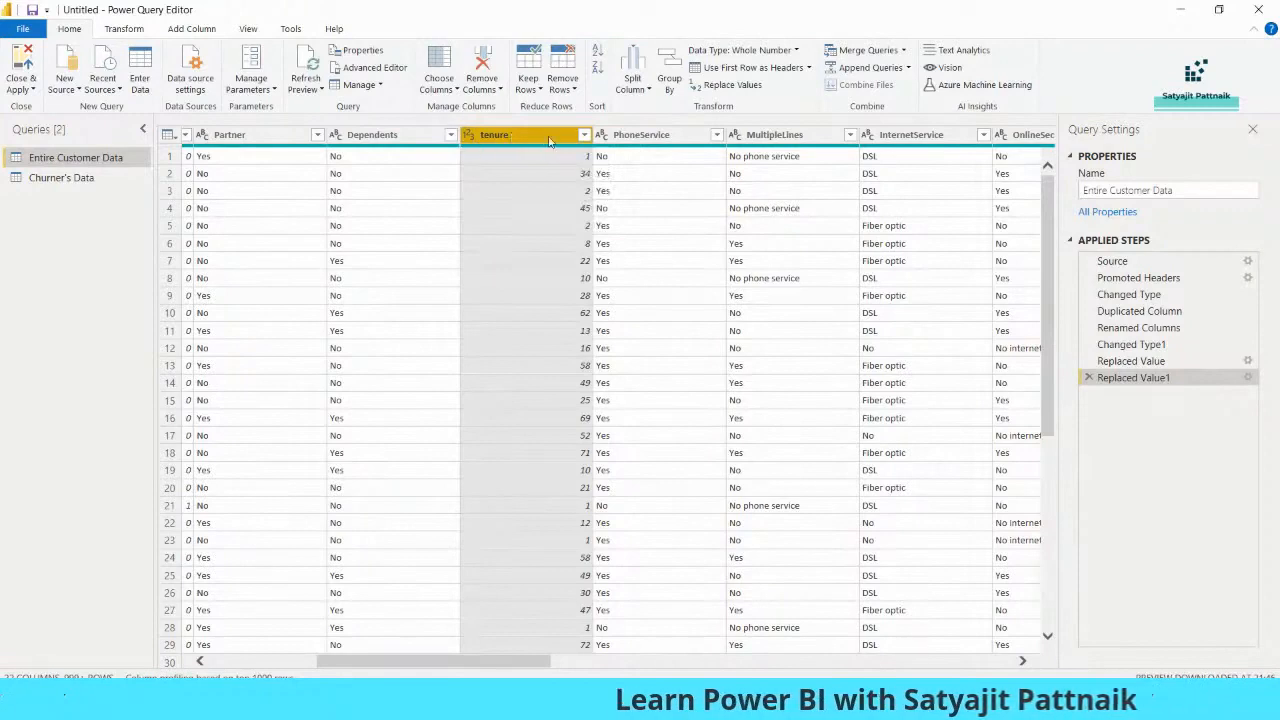
pyautogui.rightClick(503, 143)
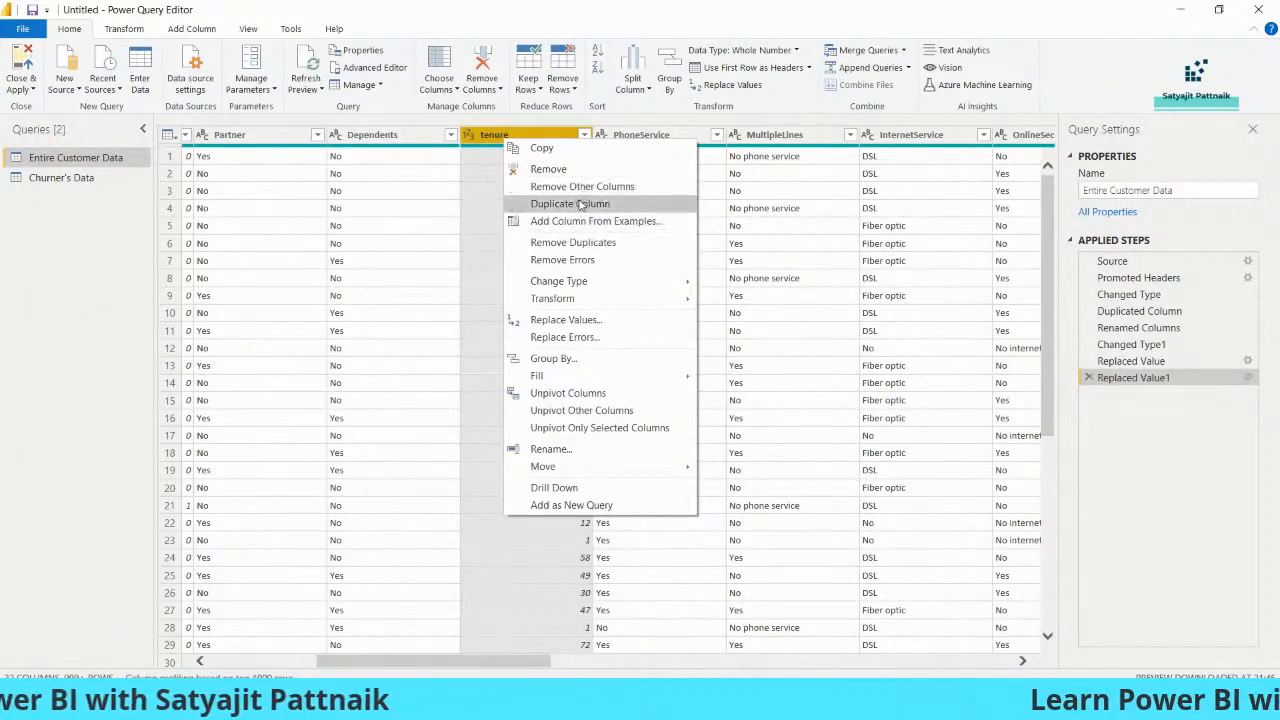
pyautogui.click(195, 32)
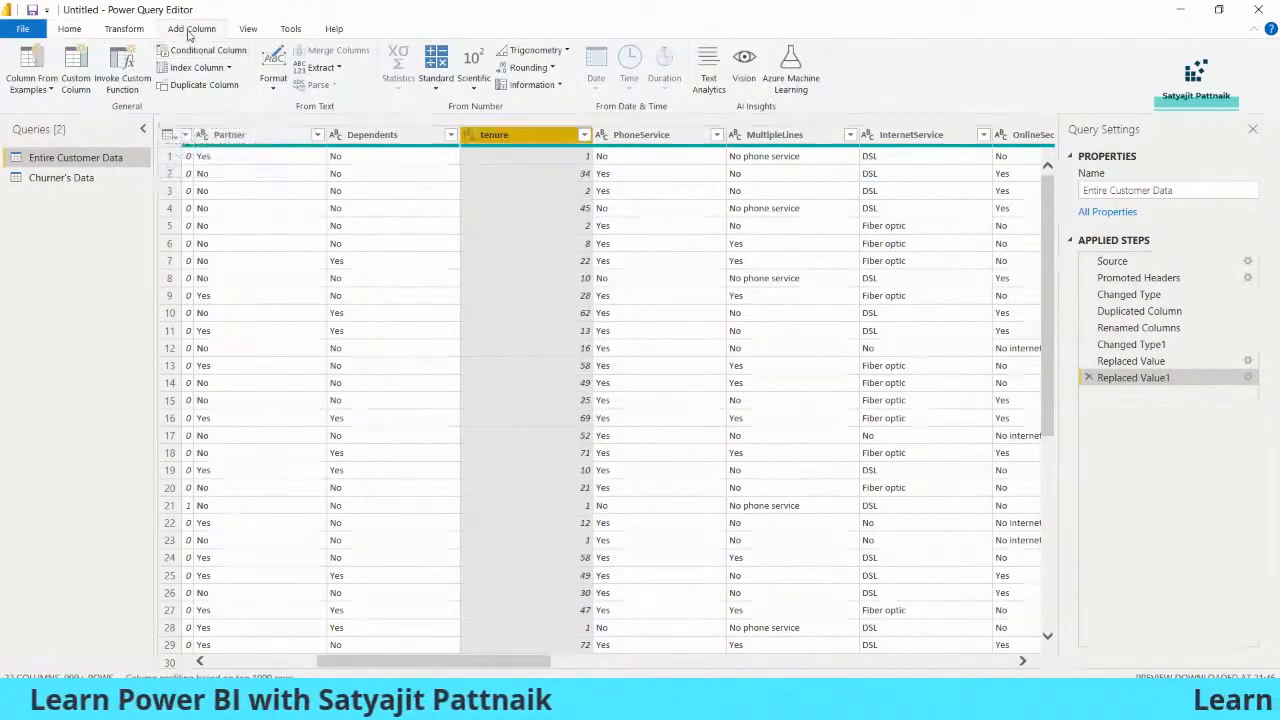
pyautogui.click(72, 30)
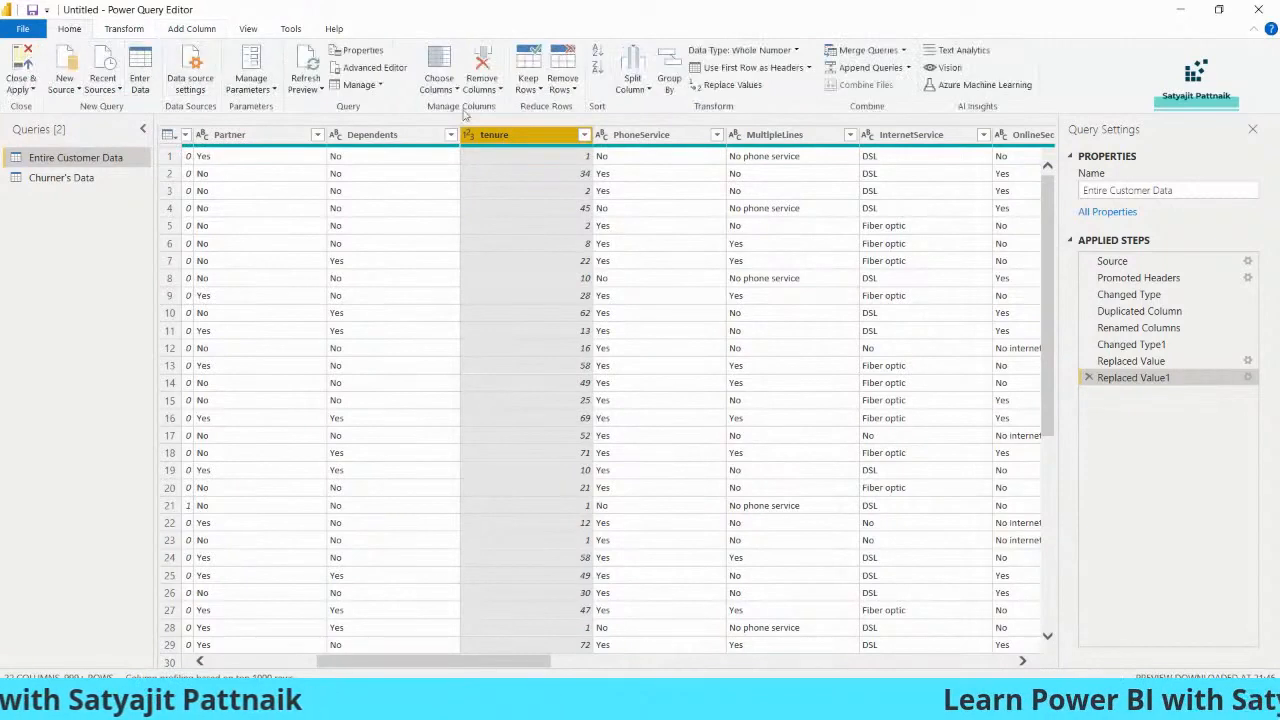
# Start a new conditional column in Entire Customer Data and name it Tenure_Bins
pyautogui.click(195, 30)
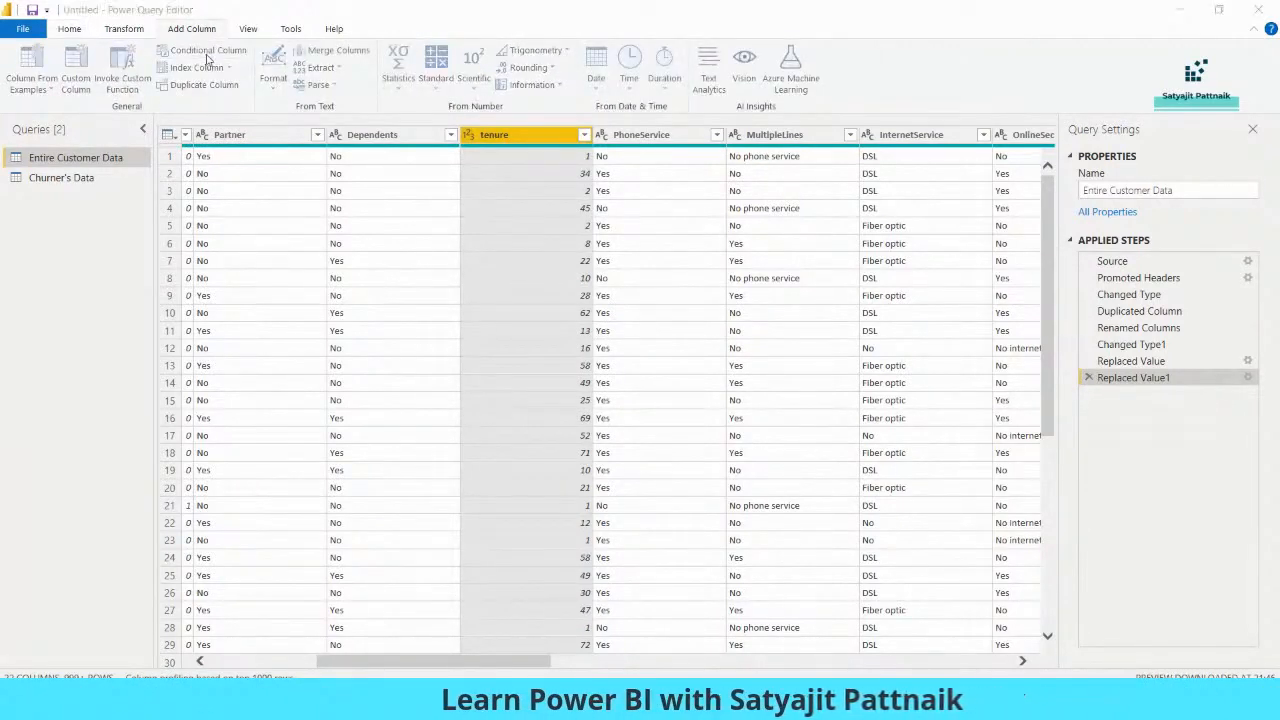
pyautogui.click(207, 55)
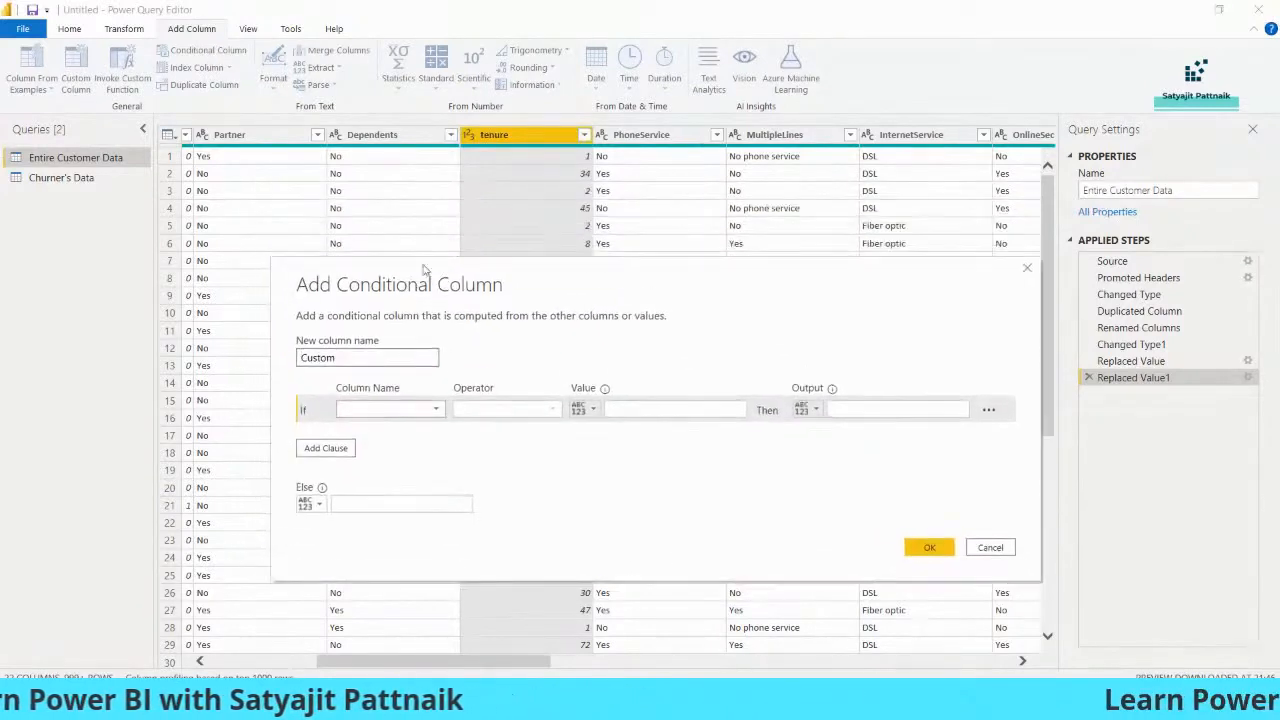
pyautogui.doubleClick(349, 363)
pyautogui.press('BackSpace')
pyautogui.write('Tenu')
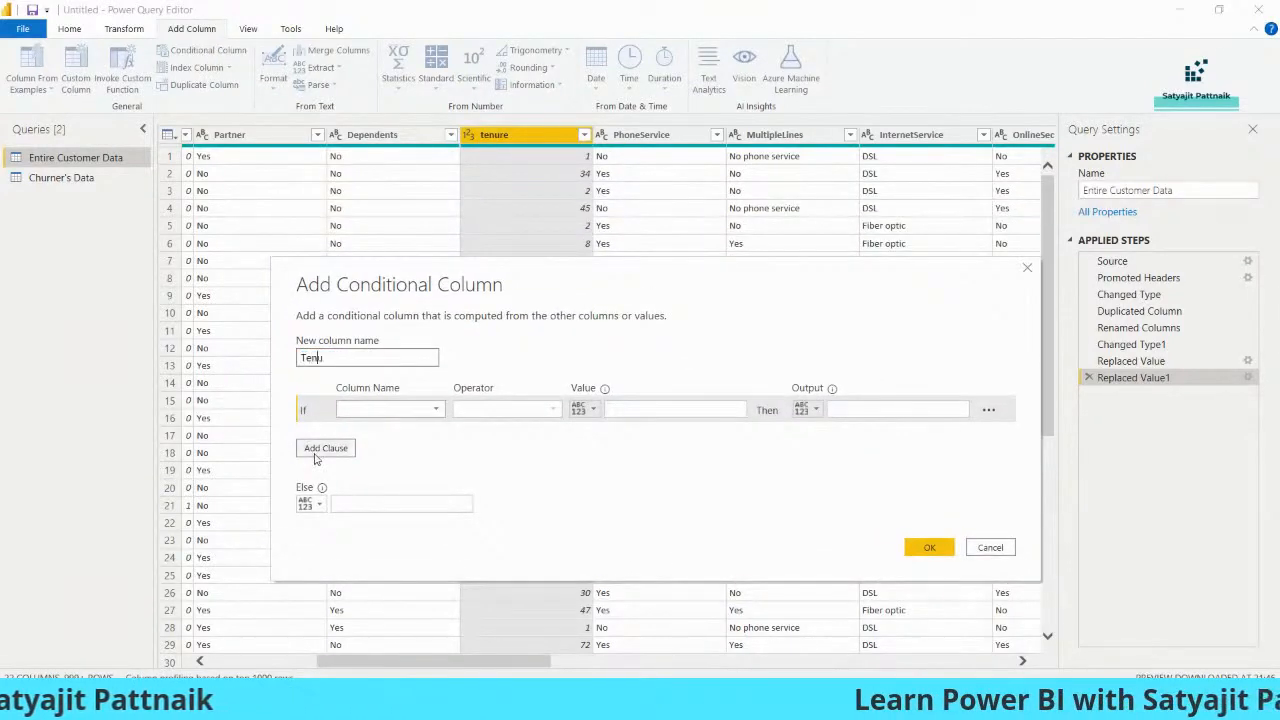
pyautogui.write('re_Bins')
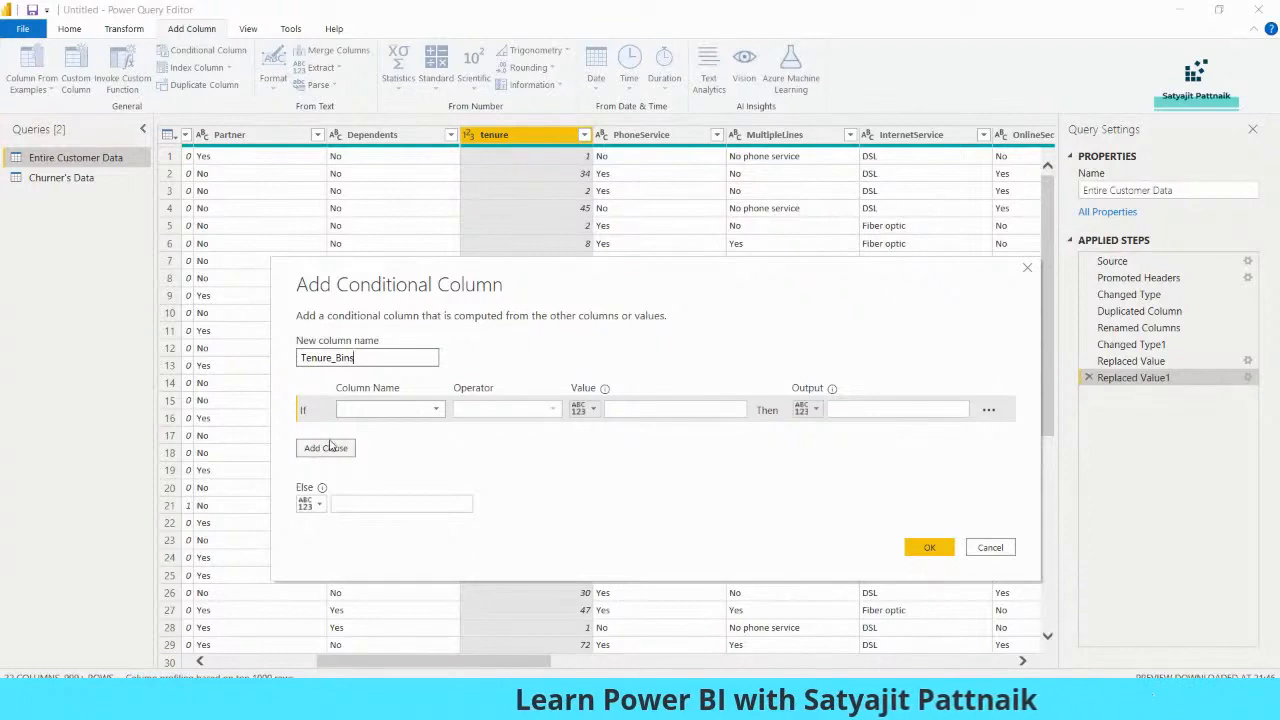
# Define the first Tenure_Bins condition so that tenure less than or equal to 20 outputs 0-20
pyautogui.click(390, 409)
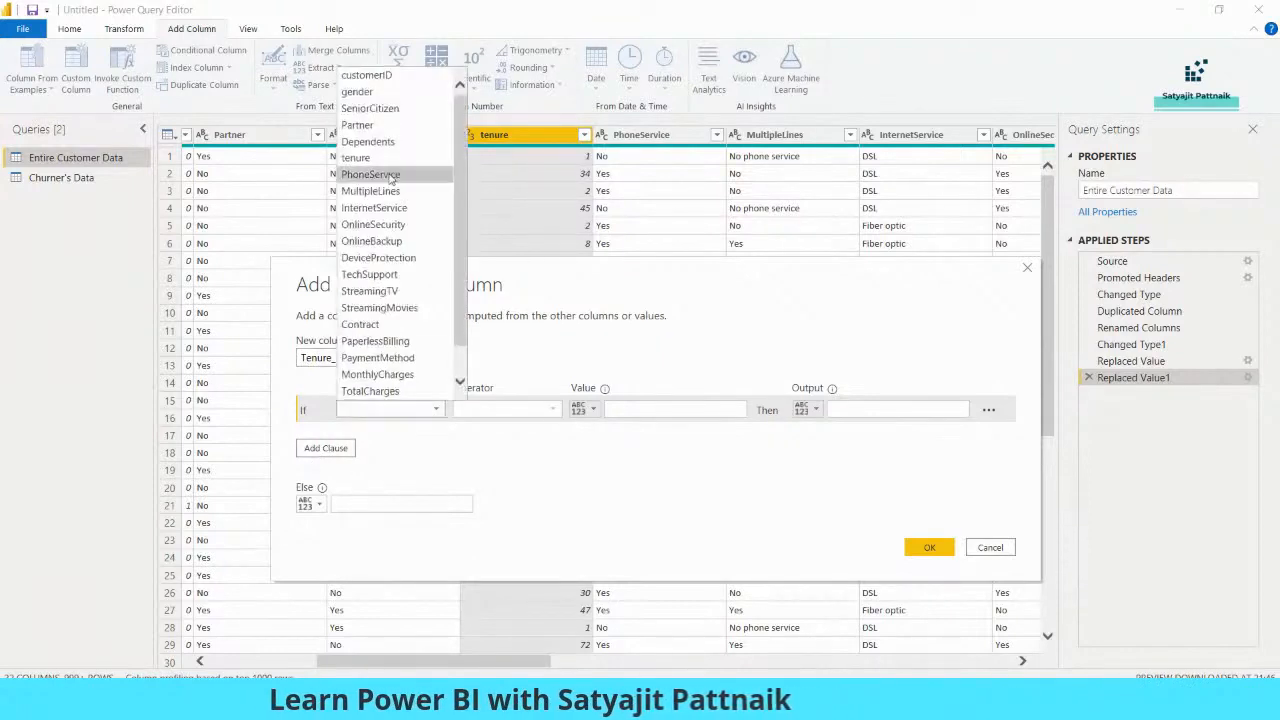
pyautogui.click(392, 157)
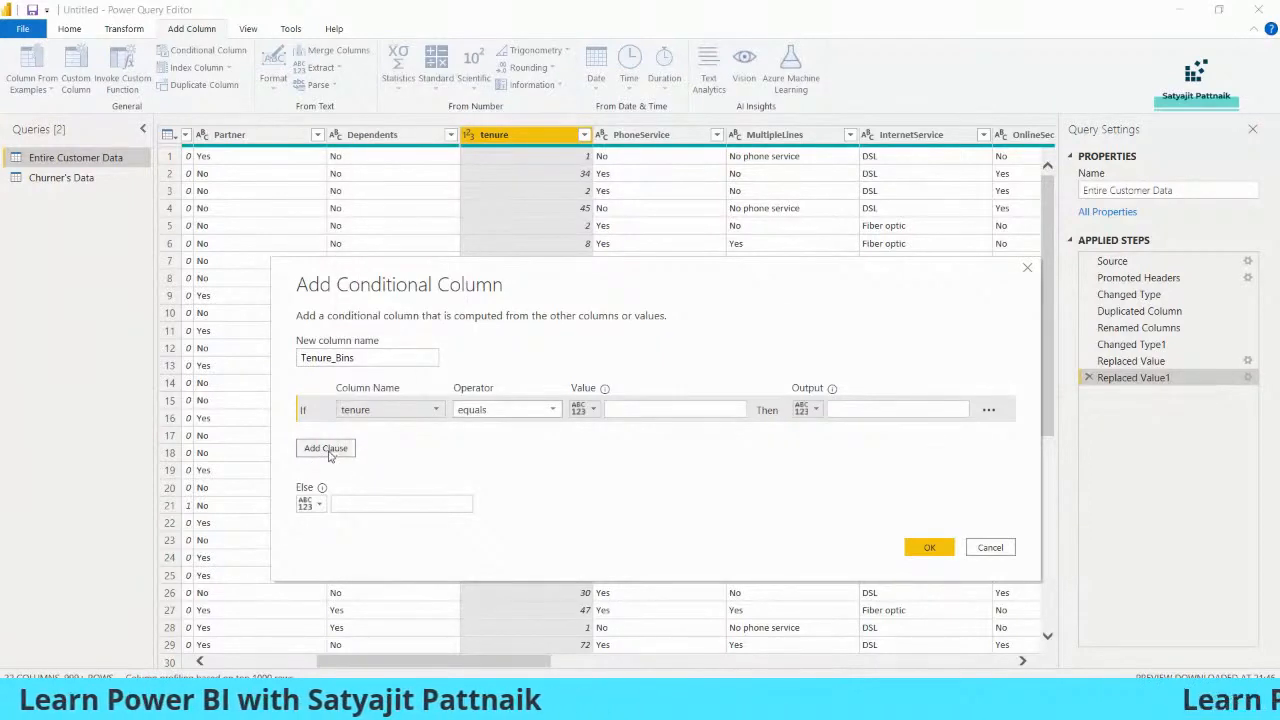
pyautogui.click(528, 411)
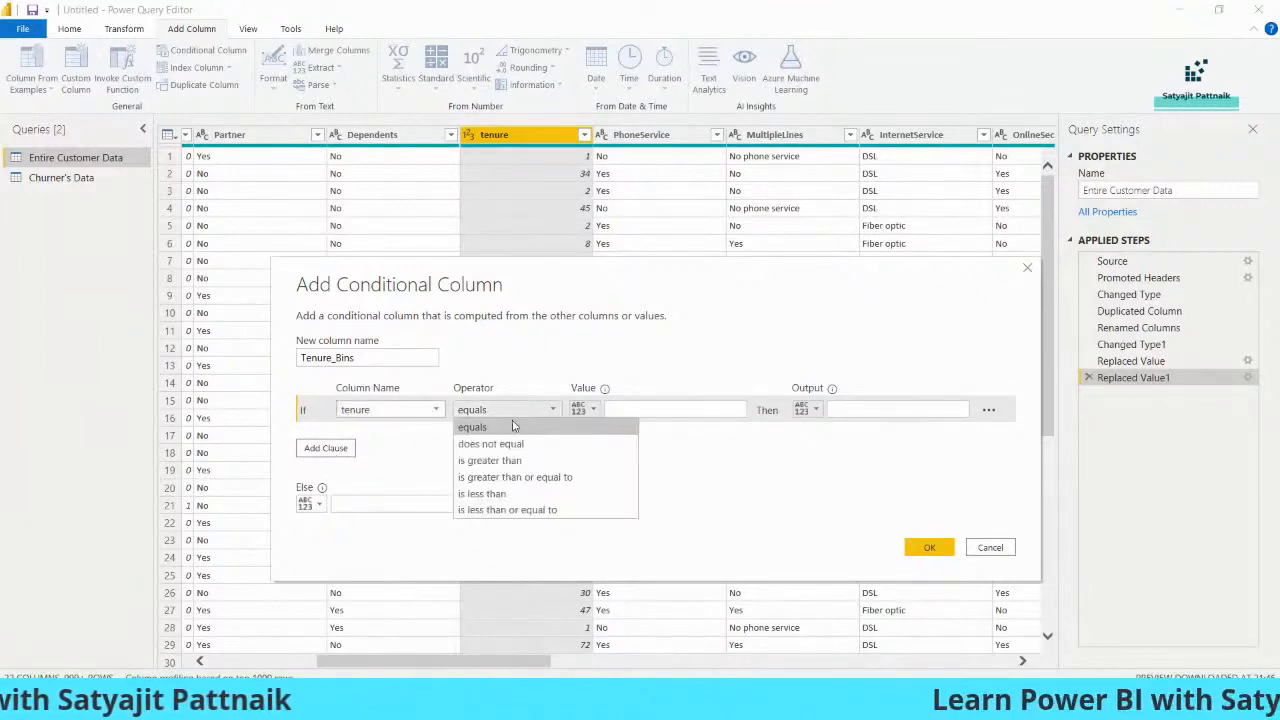
pyautogui.click(507, 509)
pyautogui.click(614, 409)
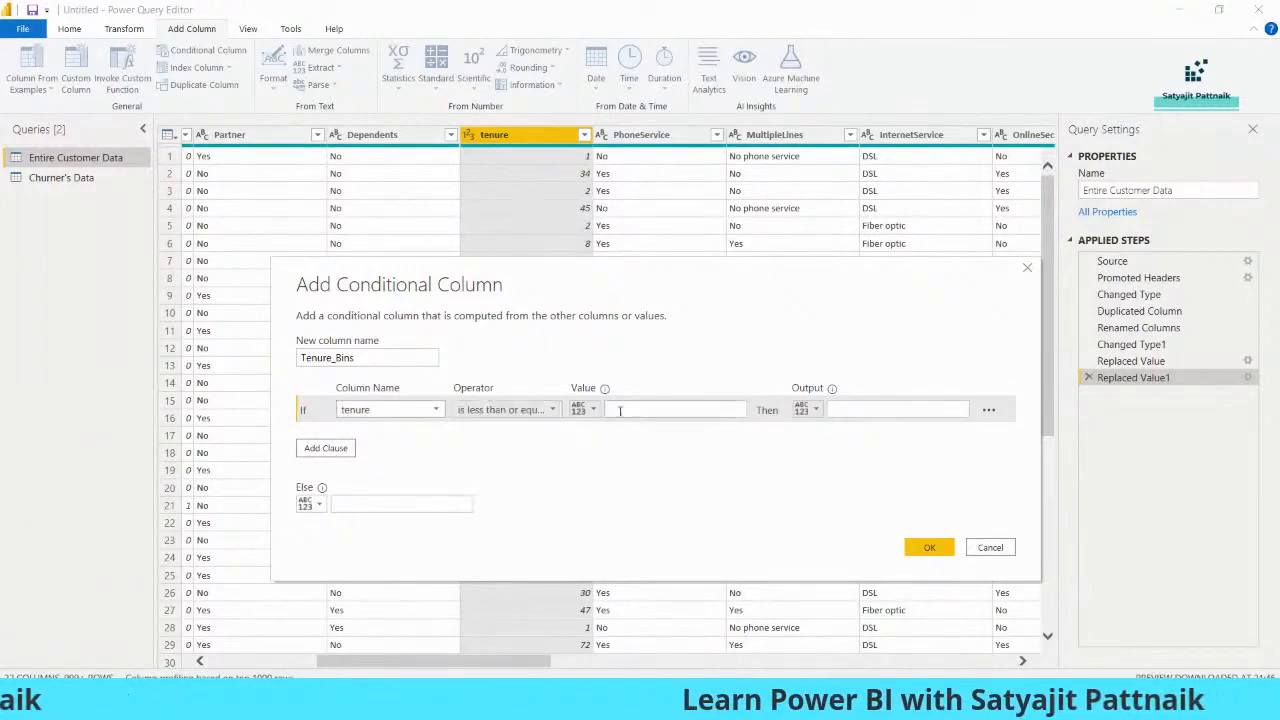
pyautogui.click(832, 409)
pyautogui.write('0-20')
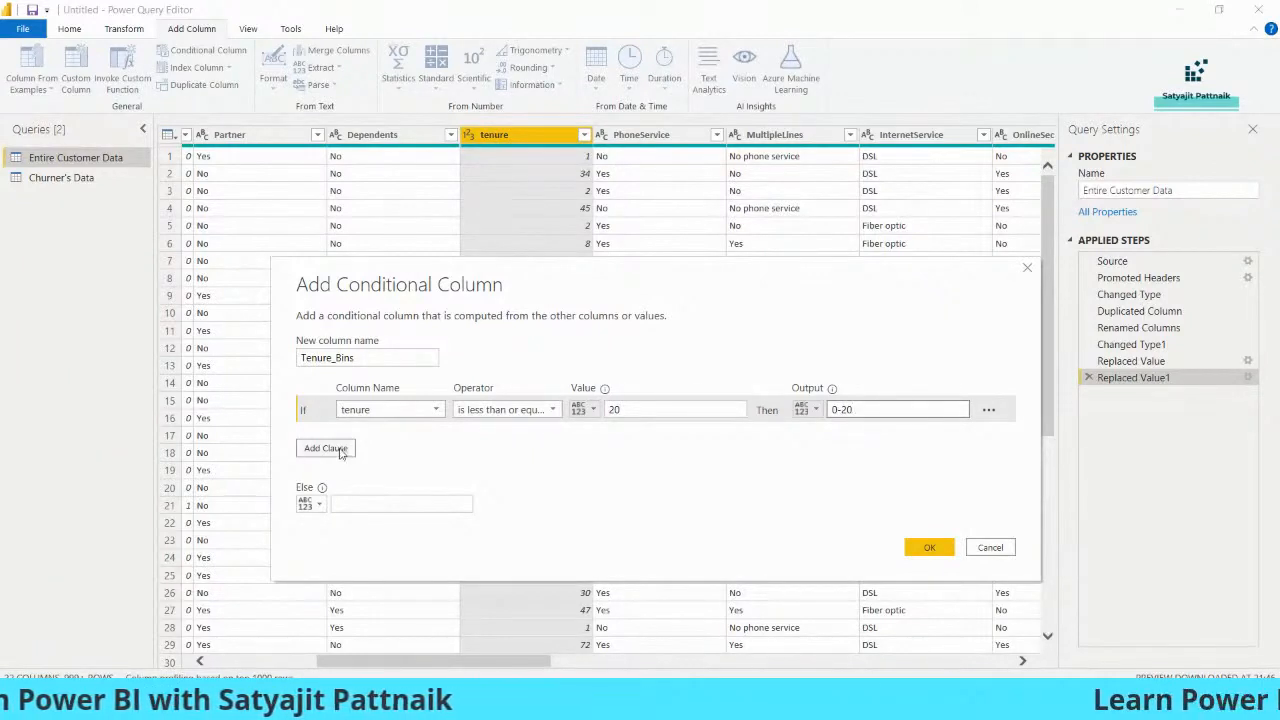
# Add a second Tenure_Bins clause that tests whether tenure is less than or equal to 40
pyautogui.click(326, 448)
pyautogui.click(390, 436)
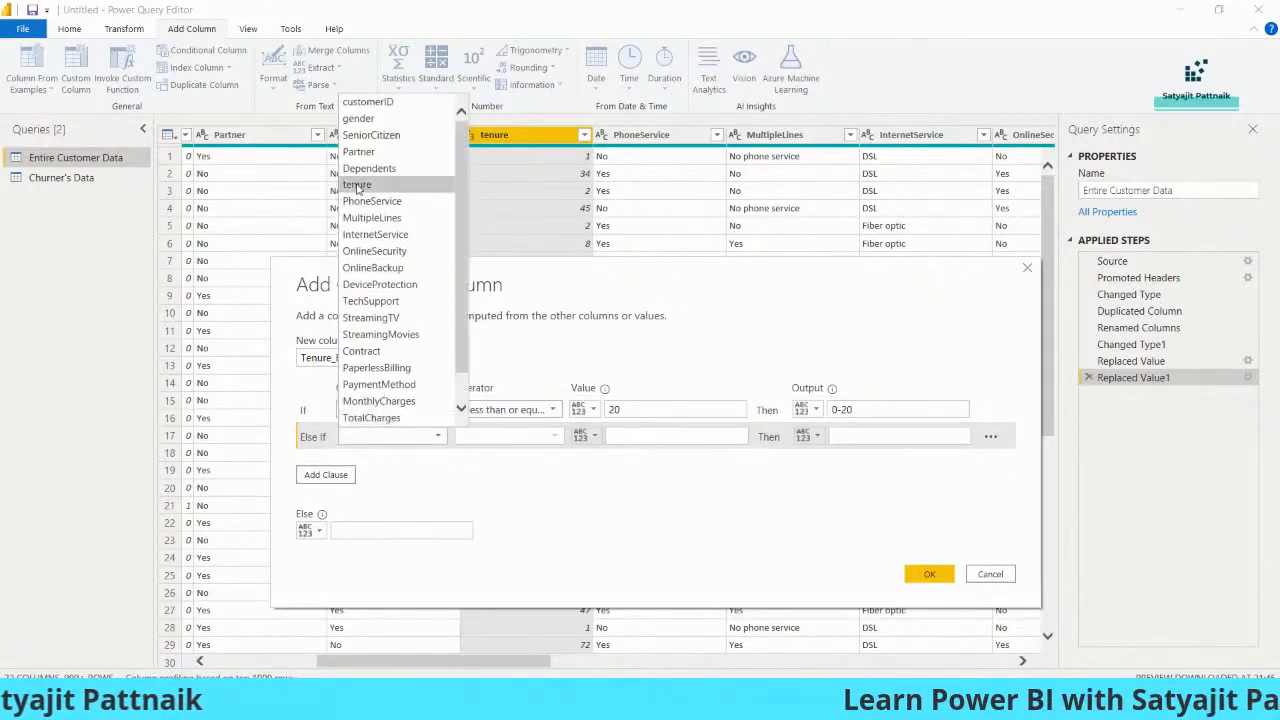
pyautogui.click(357, 187)
pyautogui.click(505, 436)
pyautogui.click(512, 535)
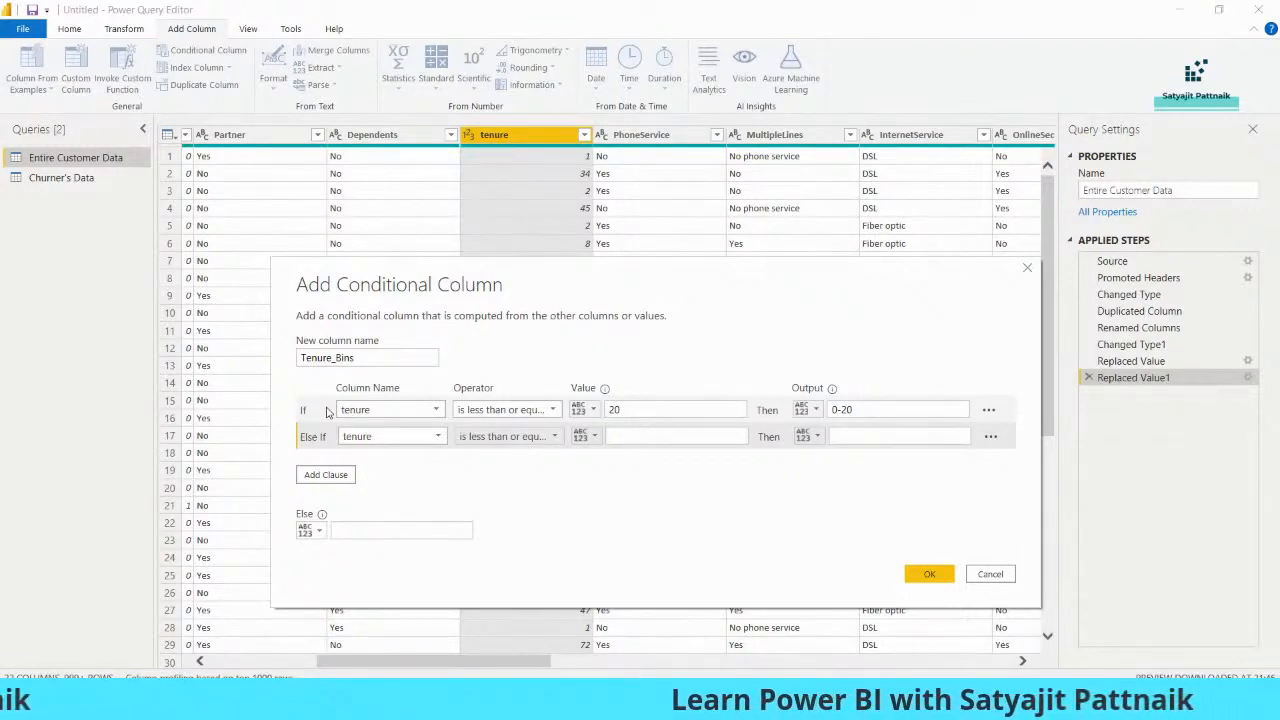
pyautogui.click(643, 437)
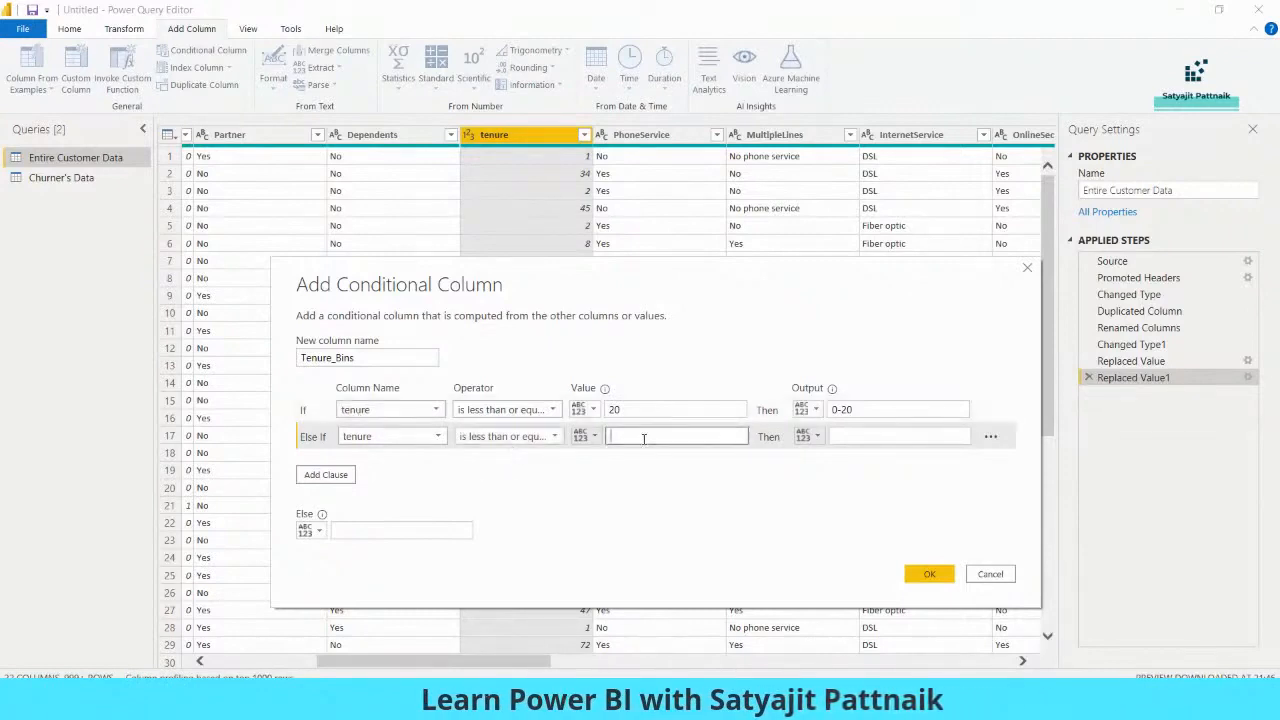
pyautogui.write('40')
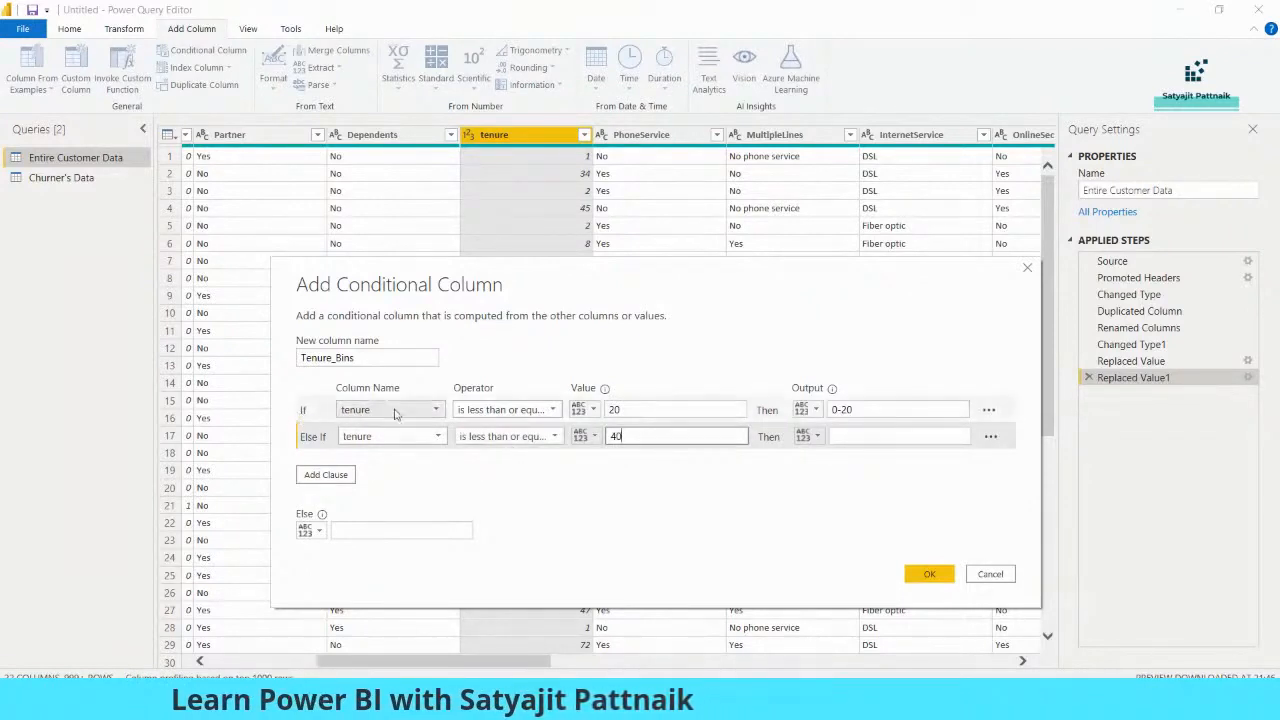
# Review the first clause's value and output, and set the second clause's output to 21-40
pyautogui.click(624, 411)
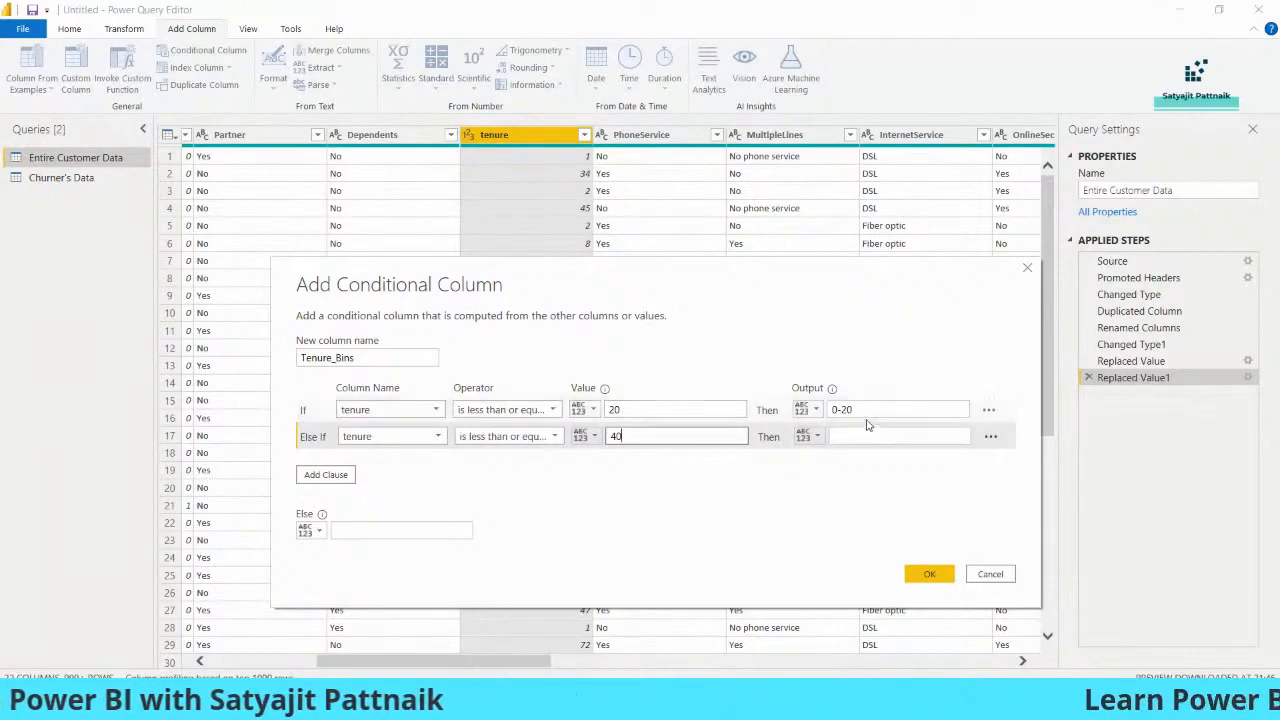
pyautogui.press('Tab')
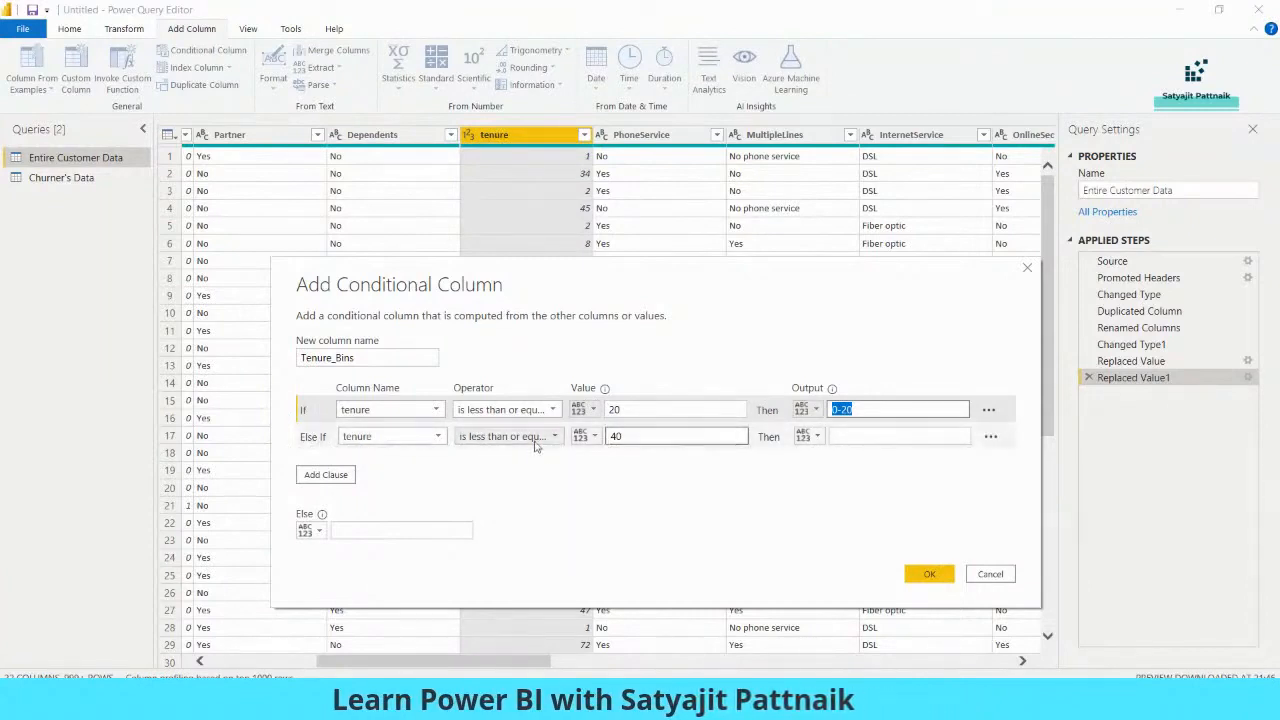
pyautogui.doubleClick(629, 438)
pyautogui.doubleClick(617, 410)
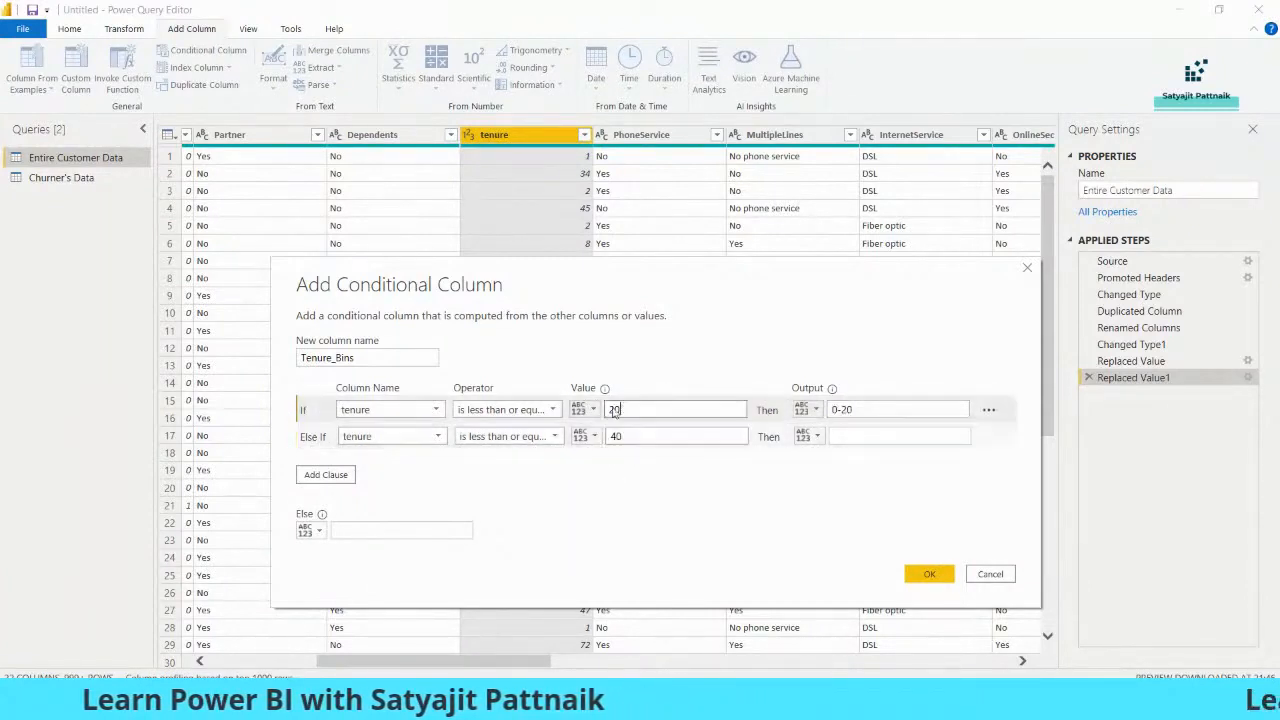
pyautogui.click(629, 436)
pyautogui.click(866, 437)
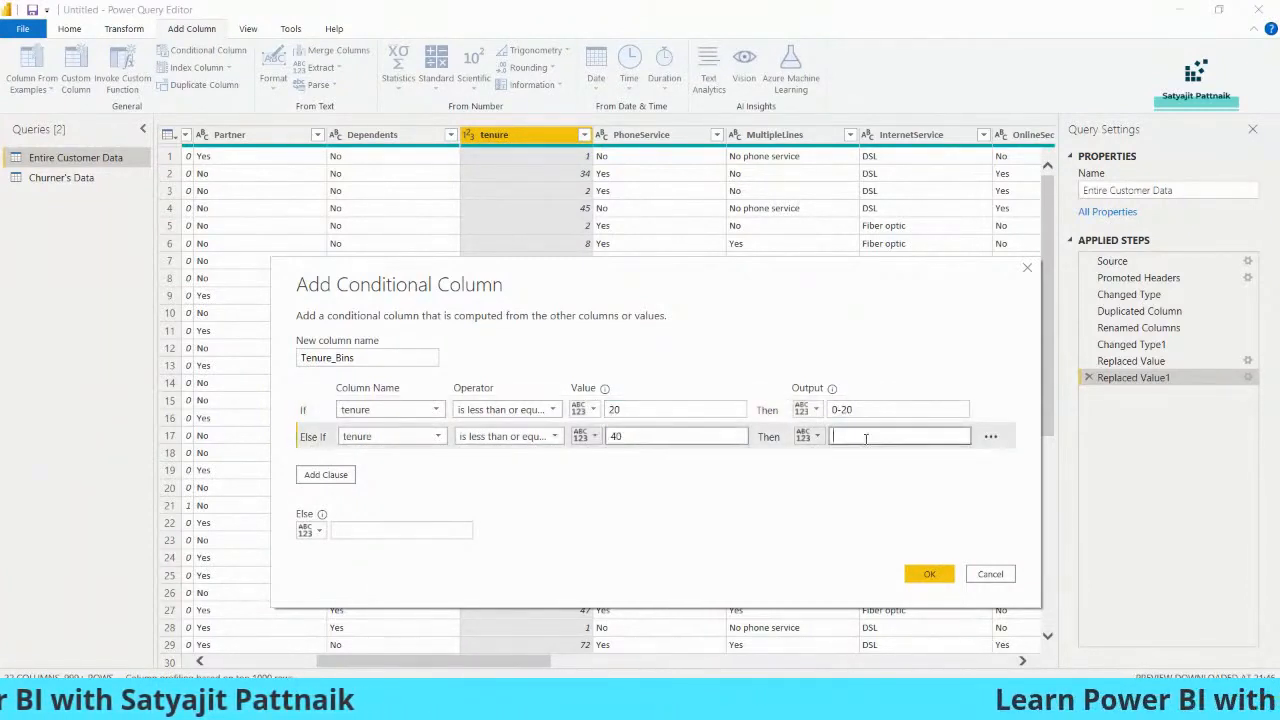
pyautogui.write('21-40')
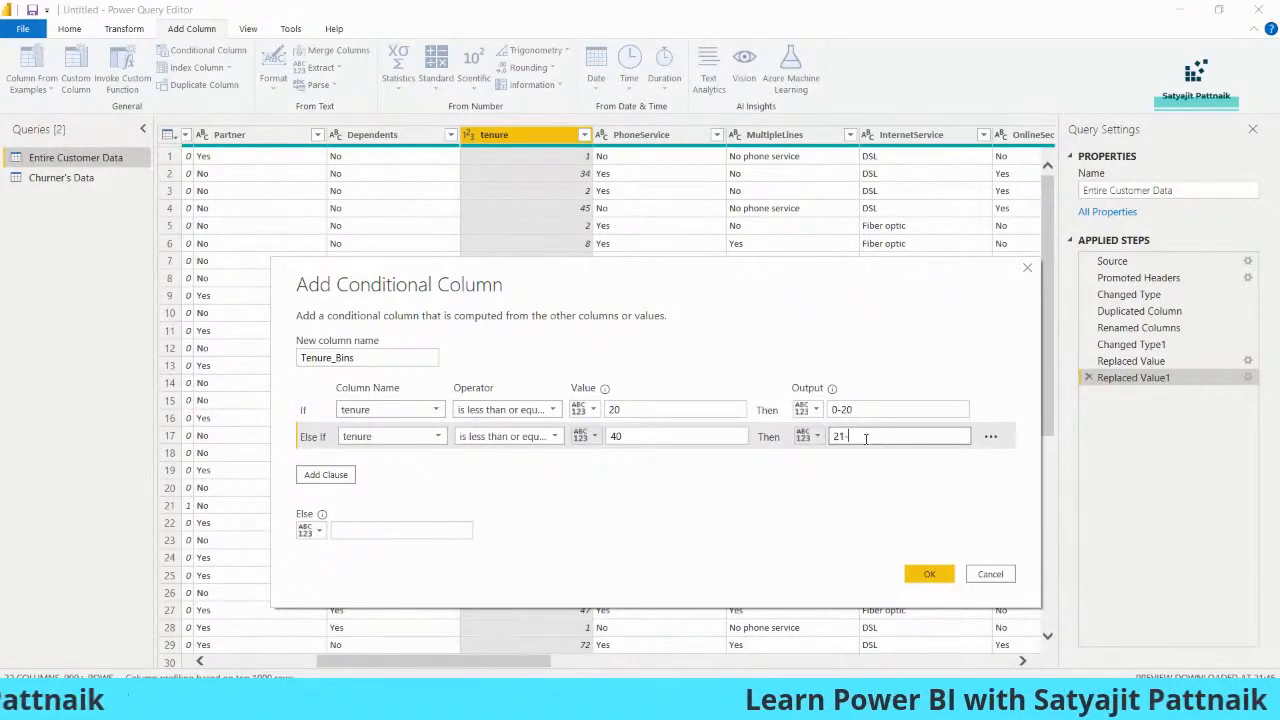
# Add a third Tenure_Bins clause so that tenure less than or equal to 60 outputs 41-60
pyautogui.click(327, 475)
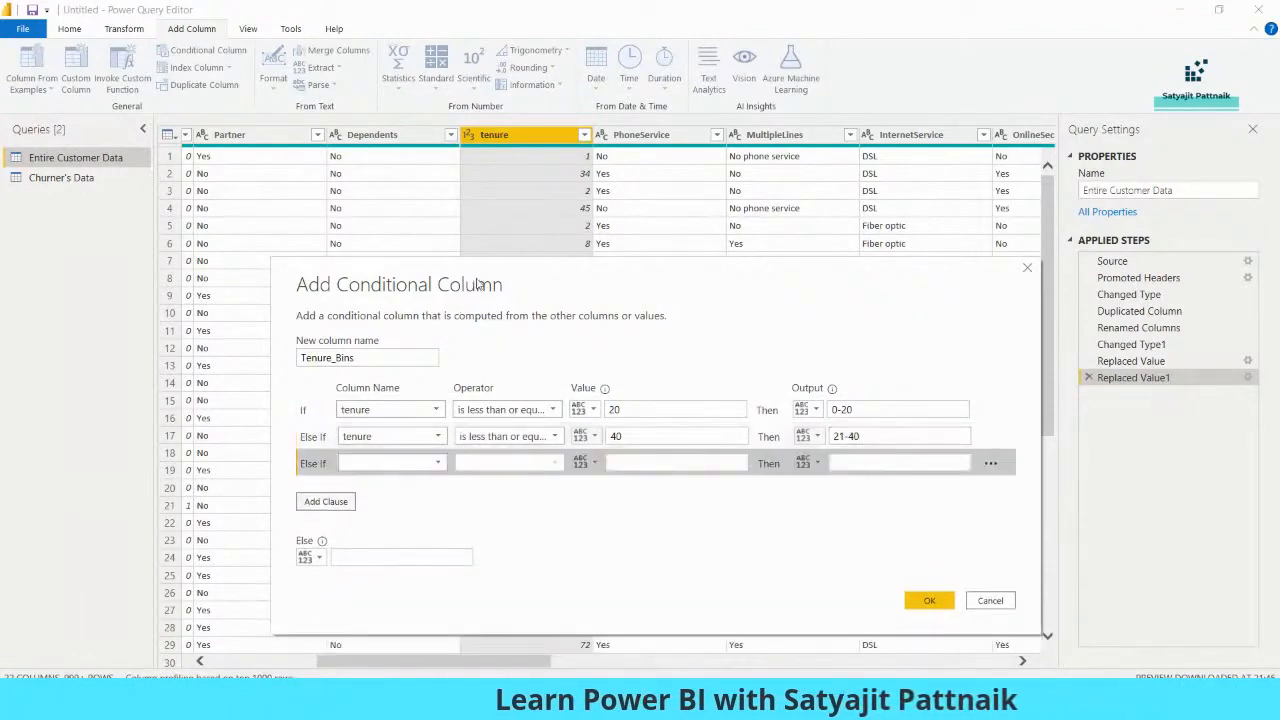
pyautogui.click(353, 419)
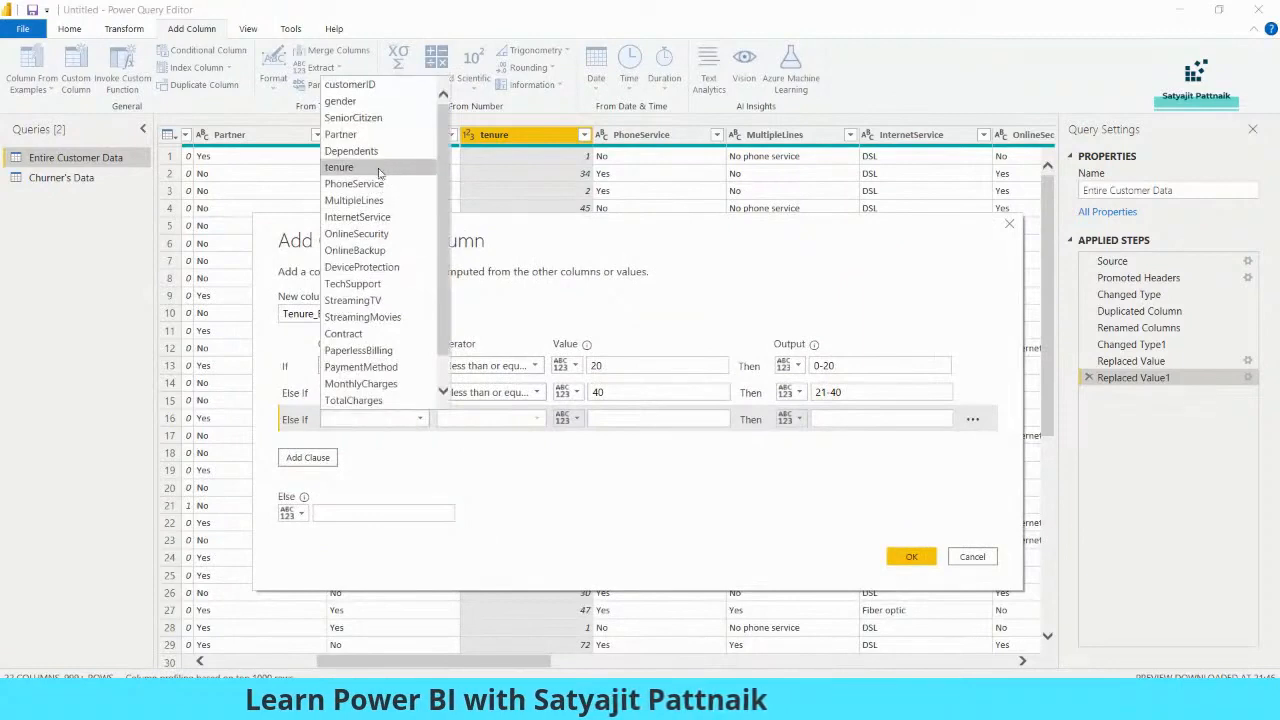
pyautogui.click(380, 166)
pyautogui.click(490, 419)
pyautogui.click(490, 519)
pyautogui.click(606, 420)
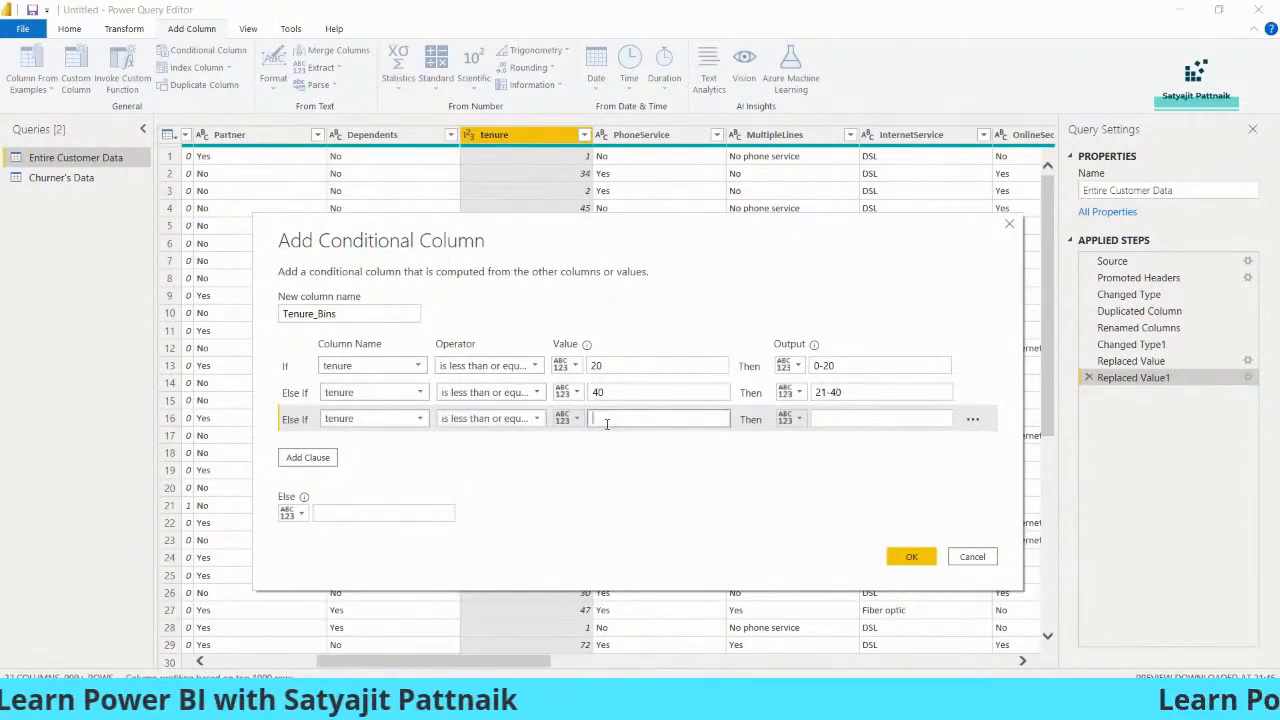
pyautogui.write('60')
pyautogui.click(848, 418)
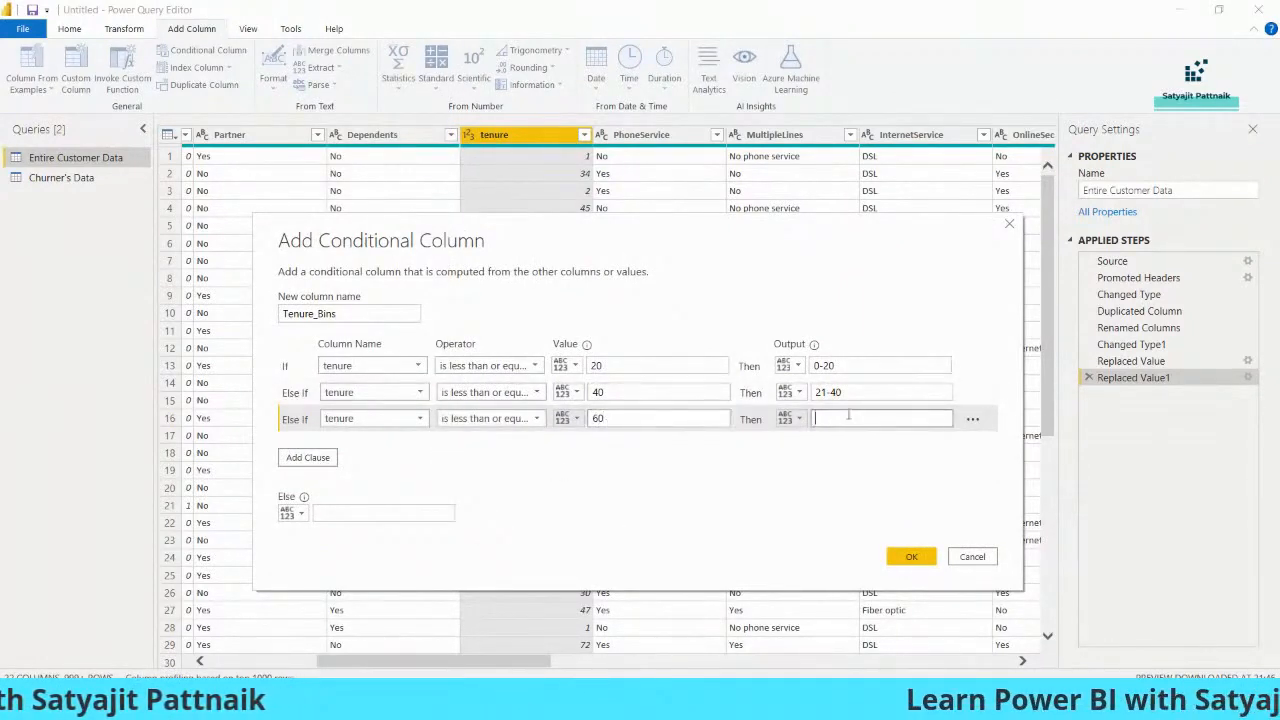
pyautogui.write('41-60')
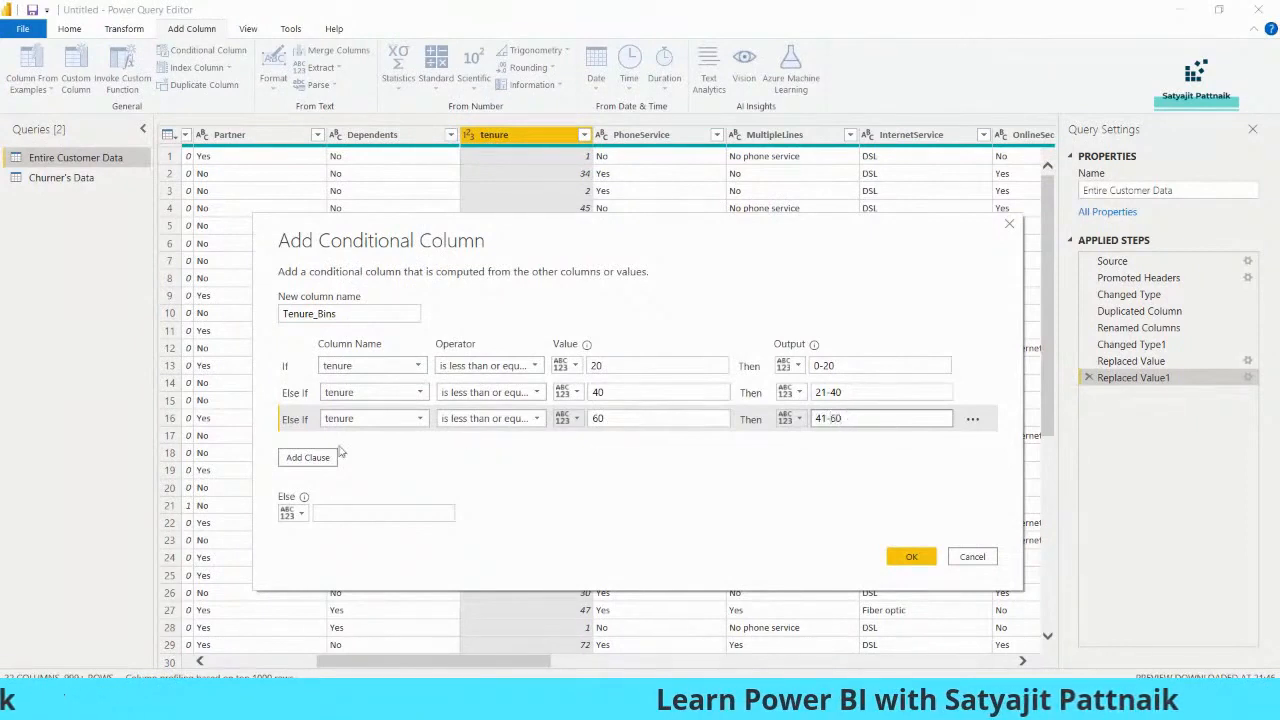
# Add a fourth clause so that tenure greater than 60 outputs 60-100, and create the Tenure_Bins column
pyautogui.click(300, 457)
pyautogui.click(365, 445)
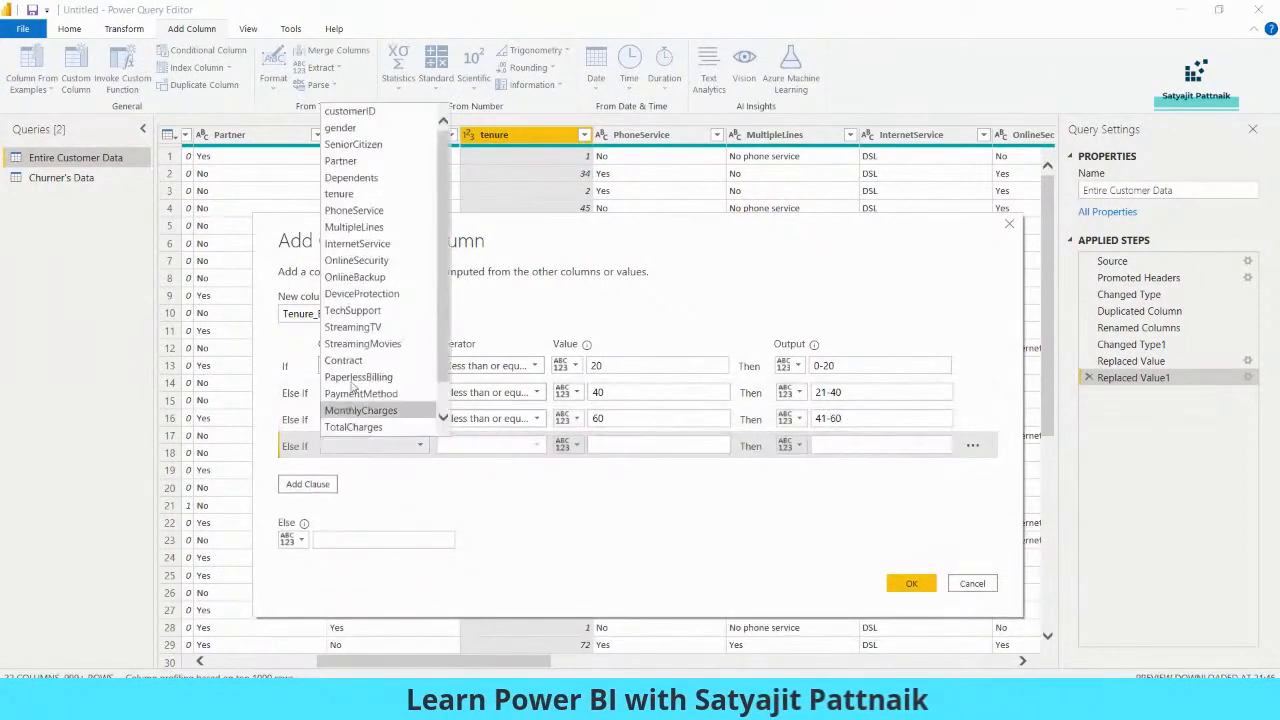
pyautogui.click(338, 194)
pyautogui.click(490, 445)
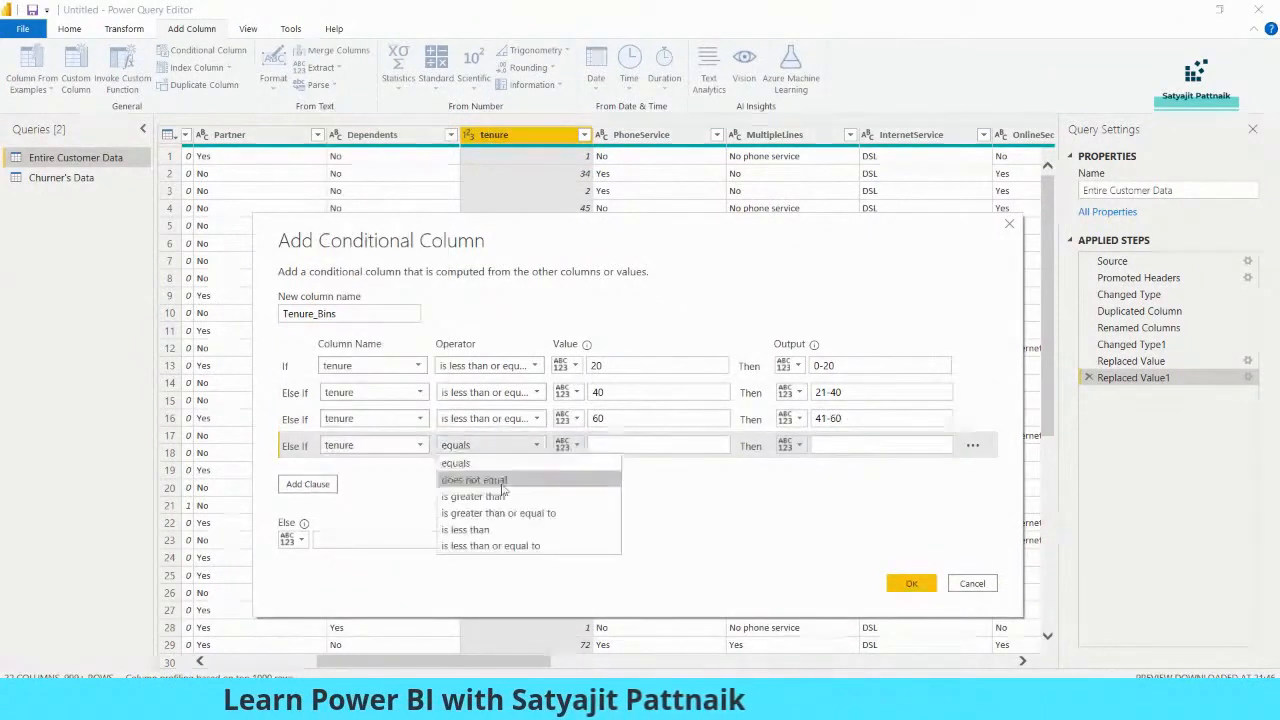
pyautogui.click(490, 546)
pyautogui.click(608, 447)
pyautogui.write('61')
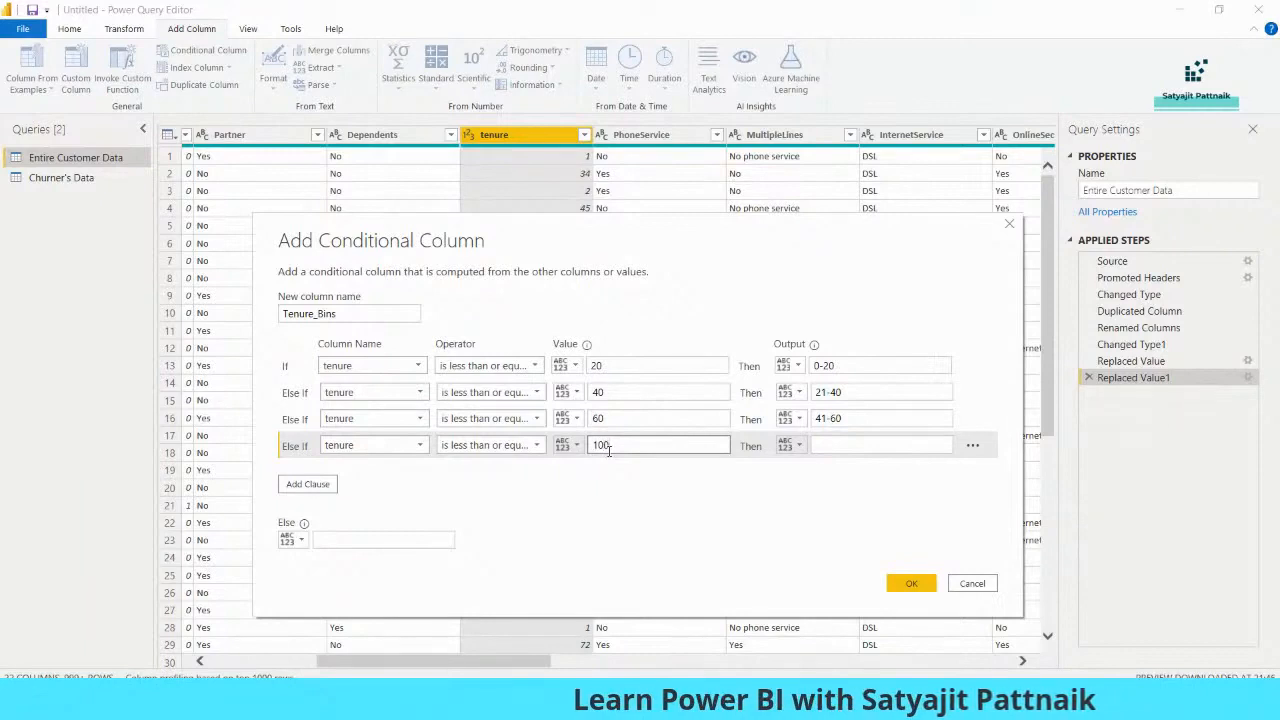
pyautogui.click(478, 447)
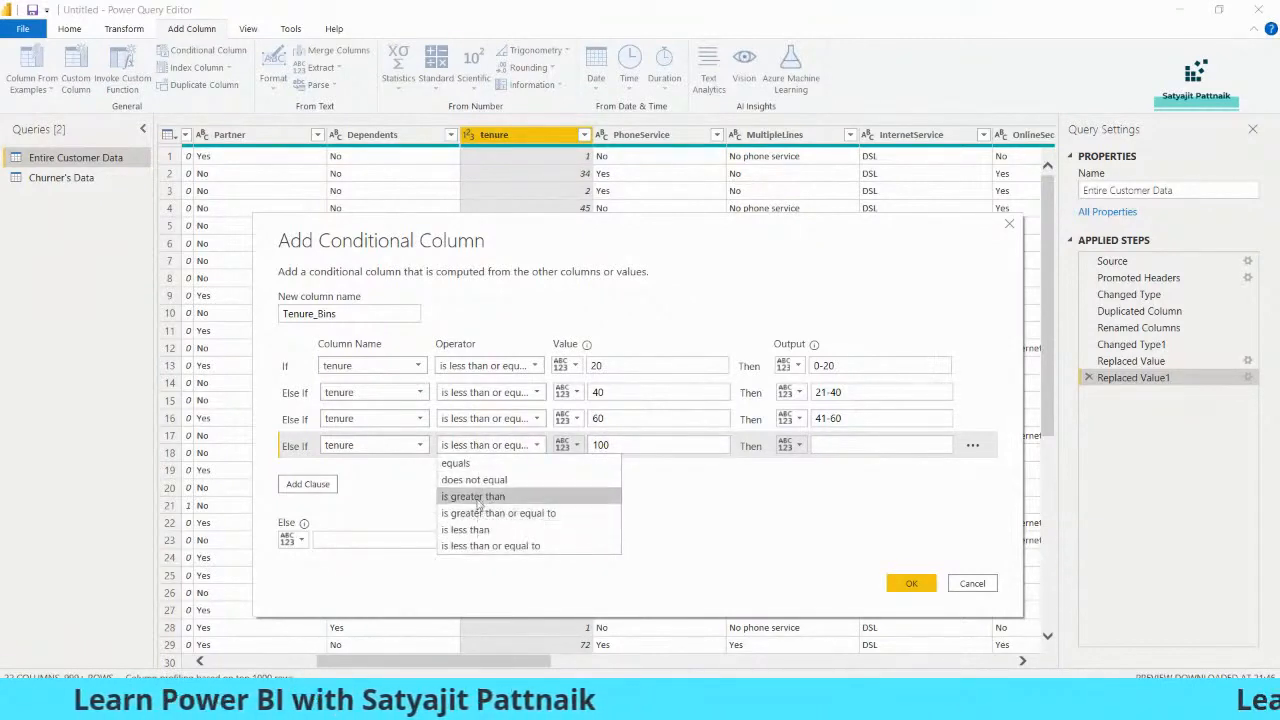
pyautogui.click(475, 497)
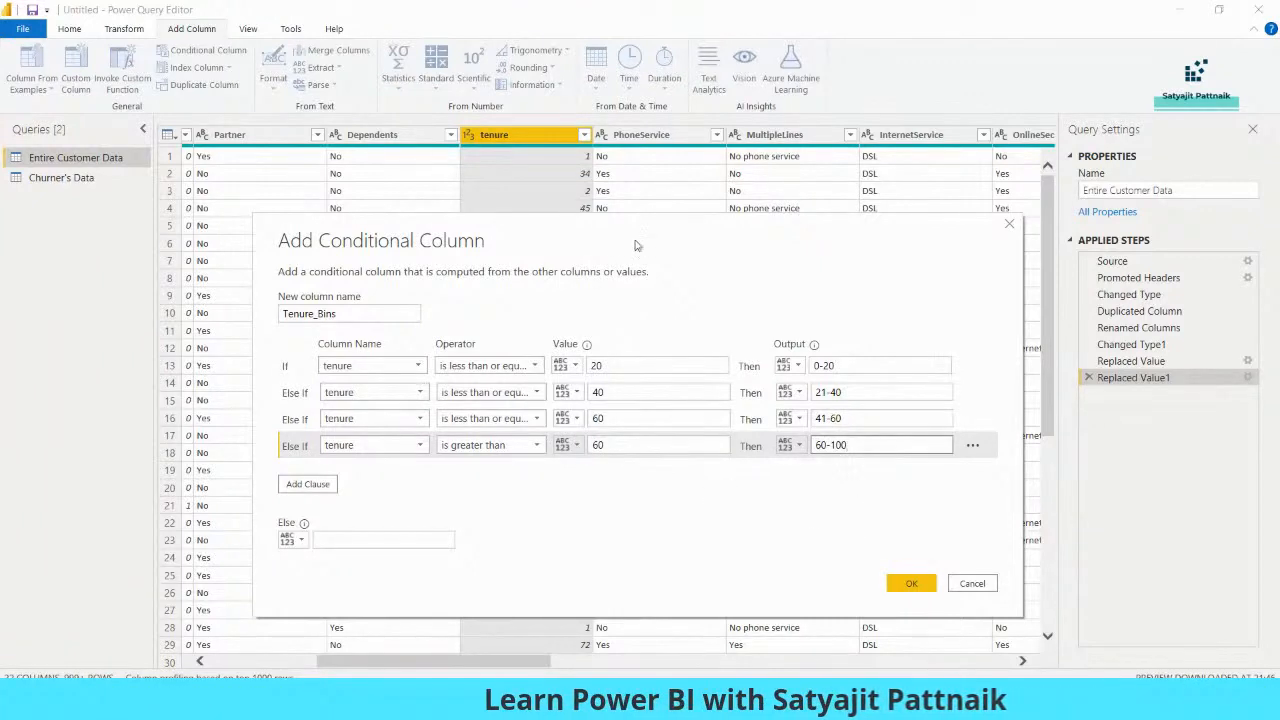
pyautogui.moveTo(635, 245); pyautogui.dragTo(580, 218)
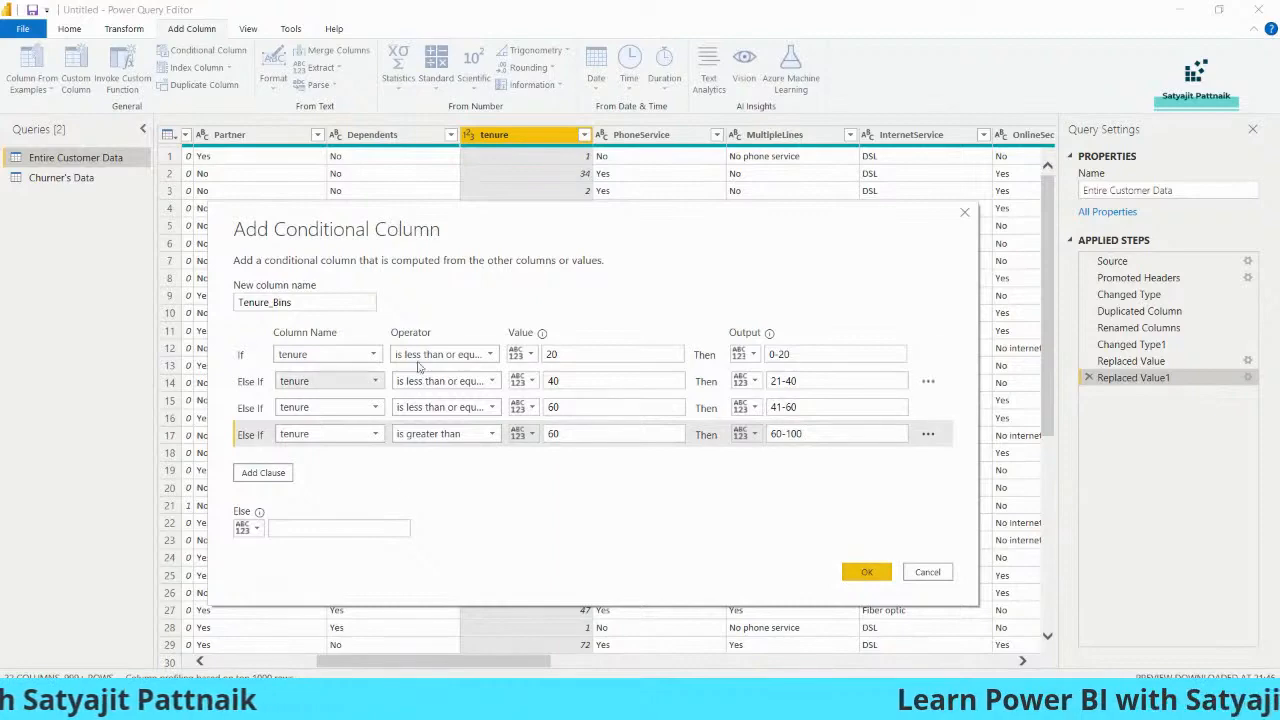
pyautogui.click(862, 572)
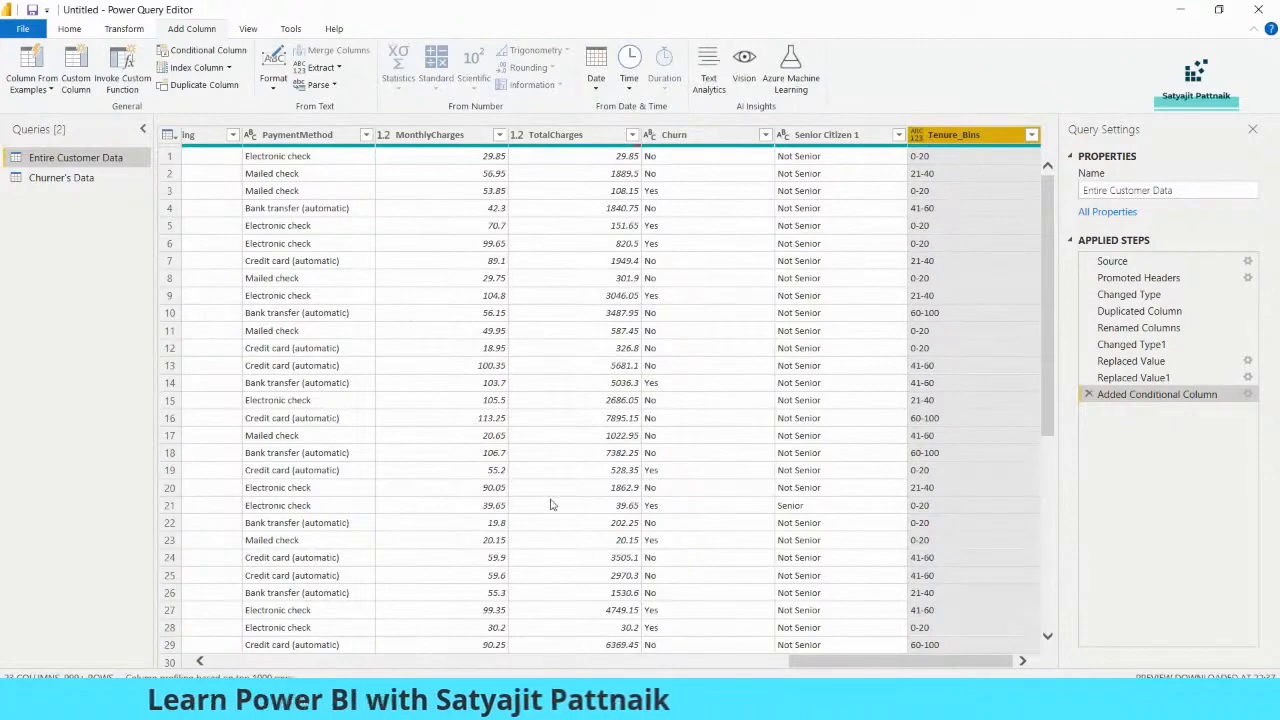
# Remove all columns of Entire Customer Data except tenure and Tenure_Bins
pyautogui.moveTo(800, 661); pyautogui.dragTo(356, 677)
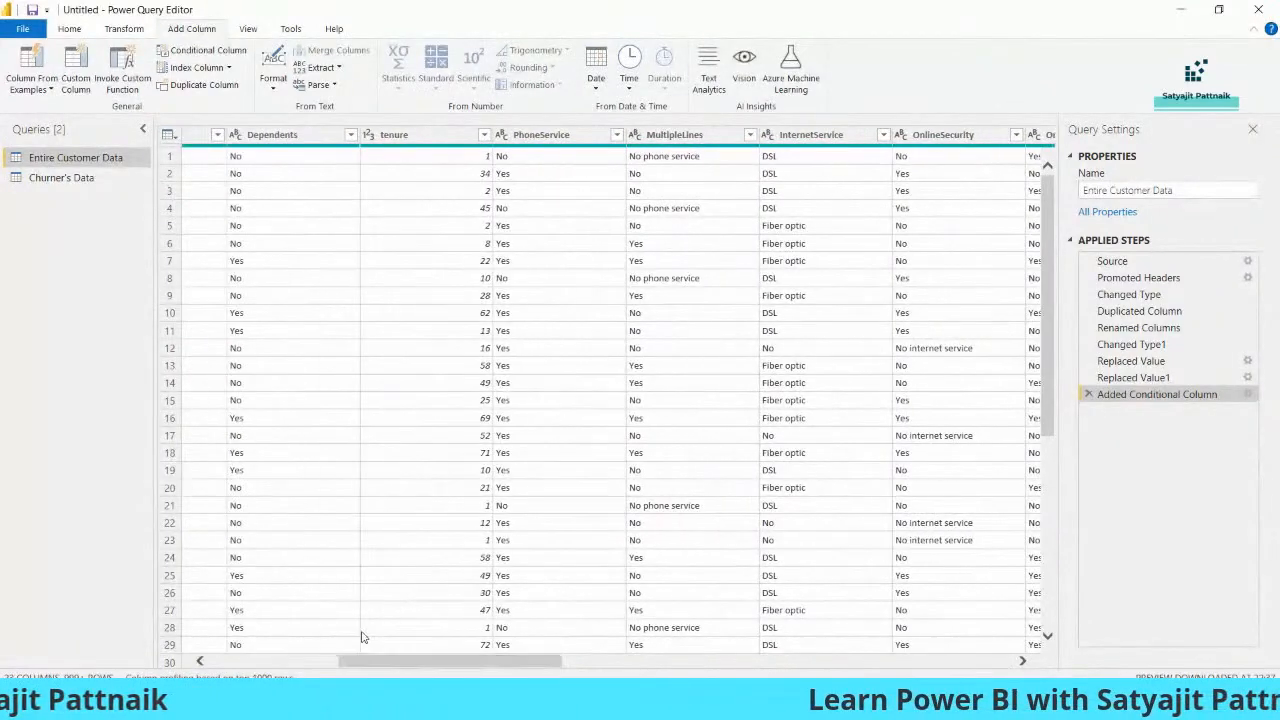
pyautogui.click(432, 136)
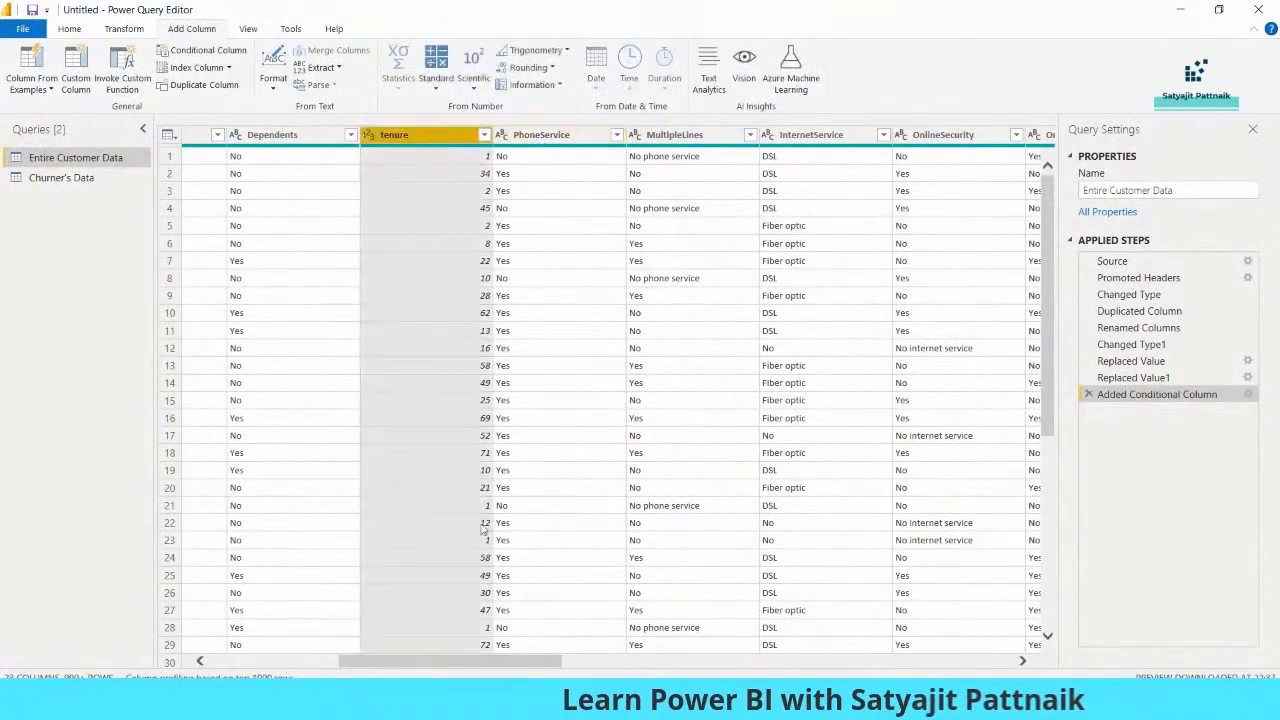
pyautogui.moveTo(453, 665); pyautogui.dragTo(903, 665)
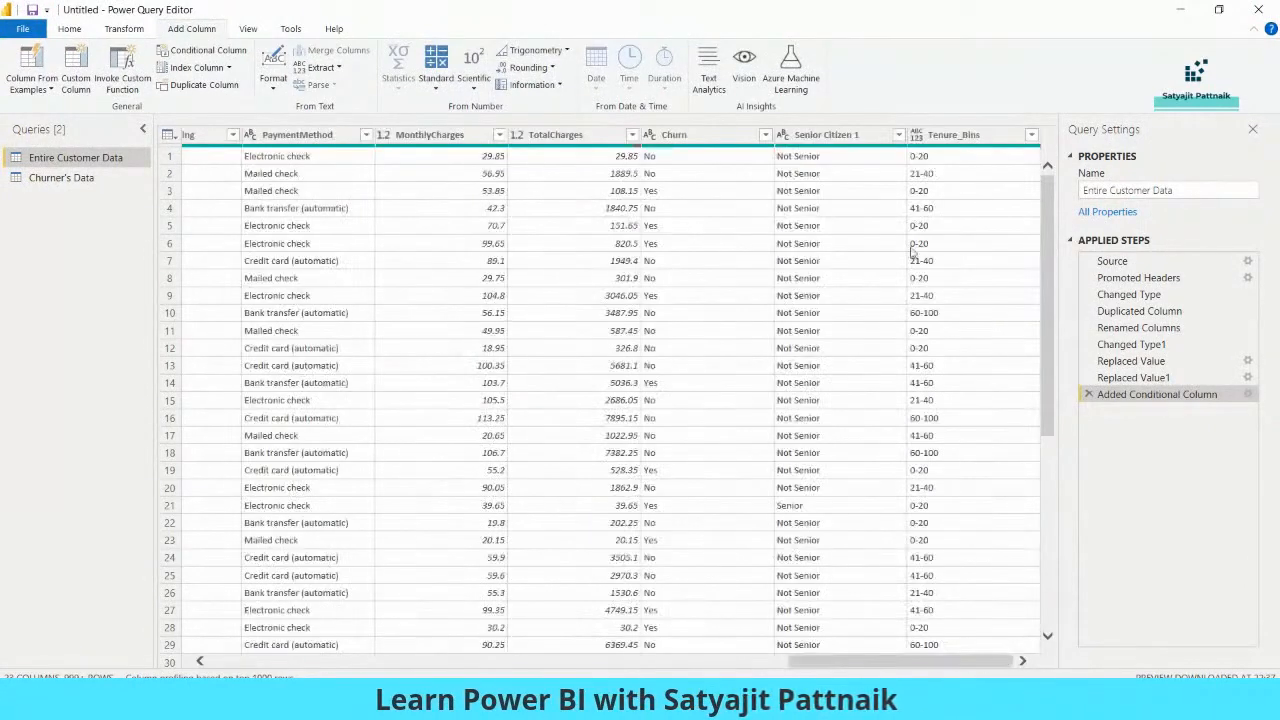
pyautogui.keyDown('ctrl'); pyautogui.click(943, 137); pyautogui.keyUp('ctrl')
pyautogui.rightClick(950, 137)
pyautogui.click(990, 183)
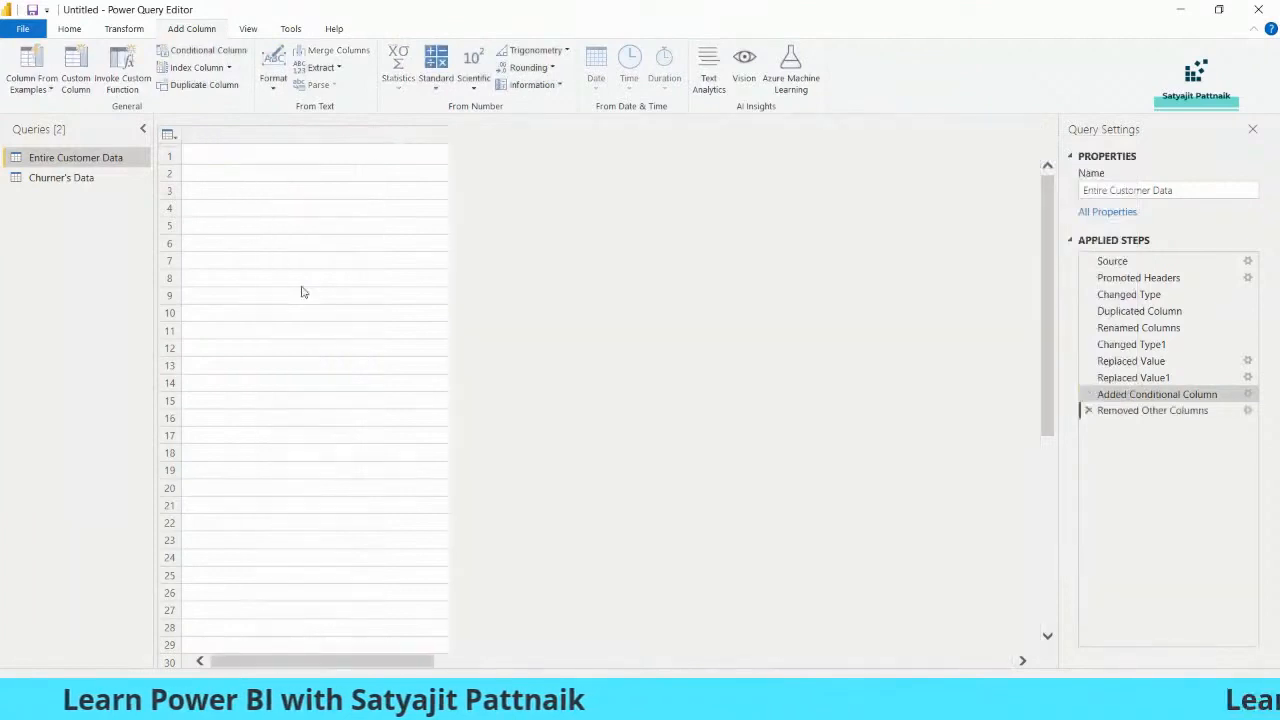
# Check tenure against Tenure_Bins in the first four rows, and delete the Removed Other Columns step
pyautogui.click(345, 157)
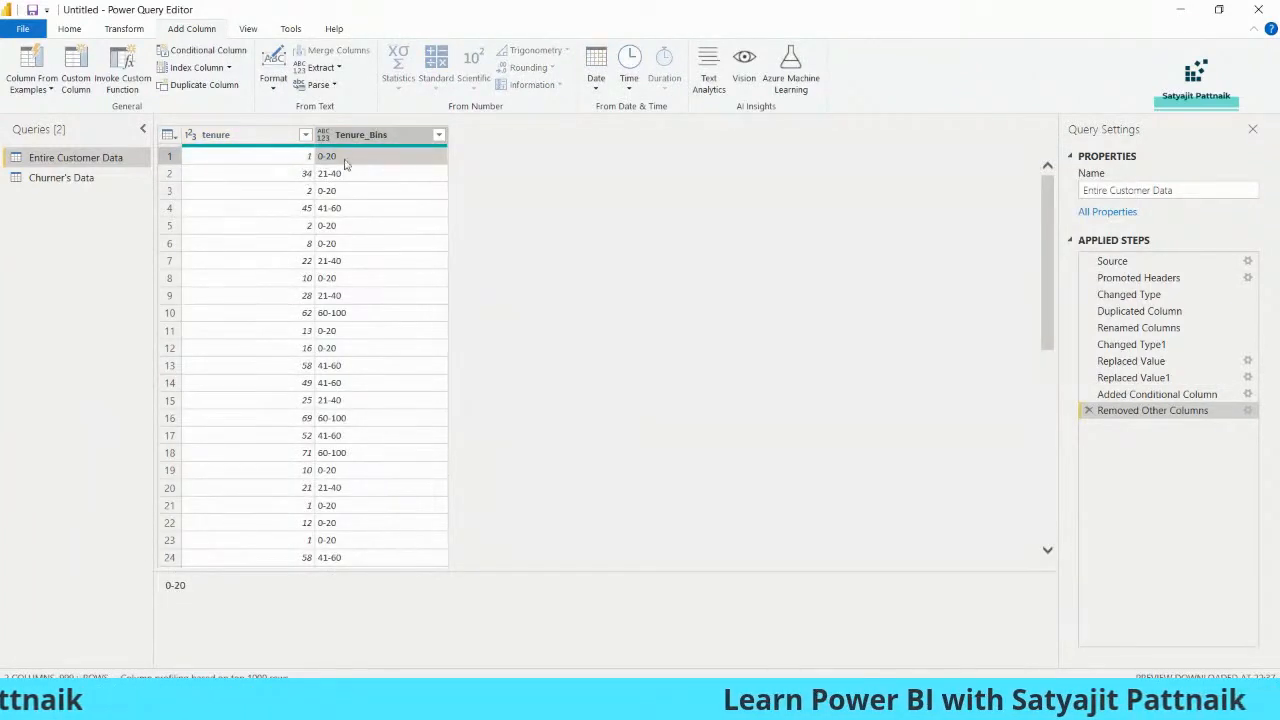
pyautogui.click(306, 174)
pyautogui.click(321, 175)
pyautogui.click(307, 192)
pyautogui.click(325, 192)
pyautogui.click(302, 208)
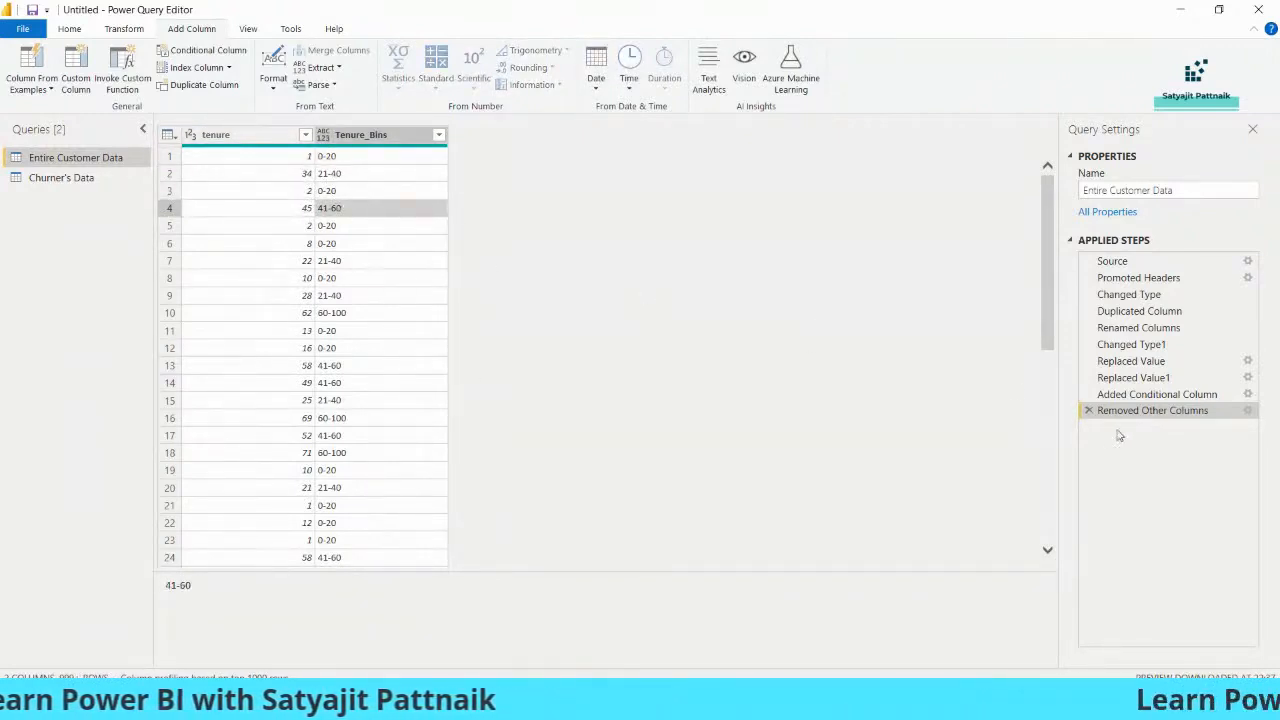
pyautogui.click(1089, 411)
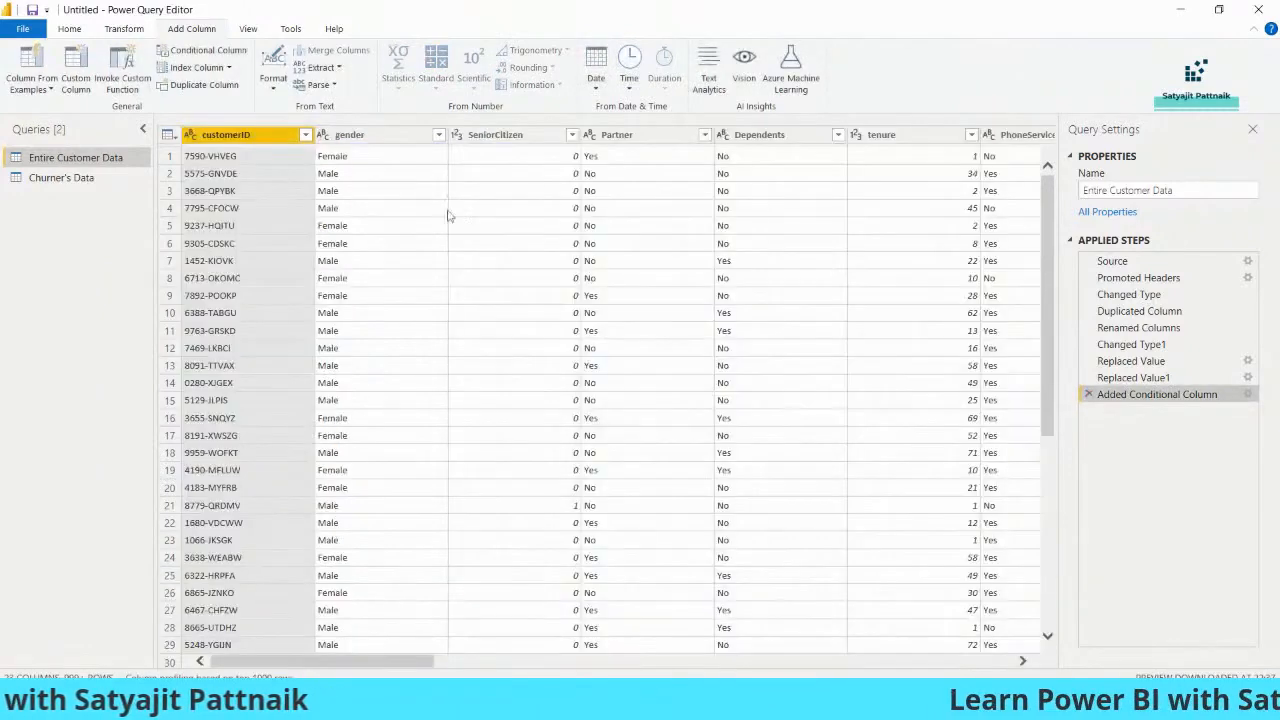
# Start a conditional column named Tenure_Bins in Churner's Data with one If and three Else If clauses
pyautogui.click(72, 181)
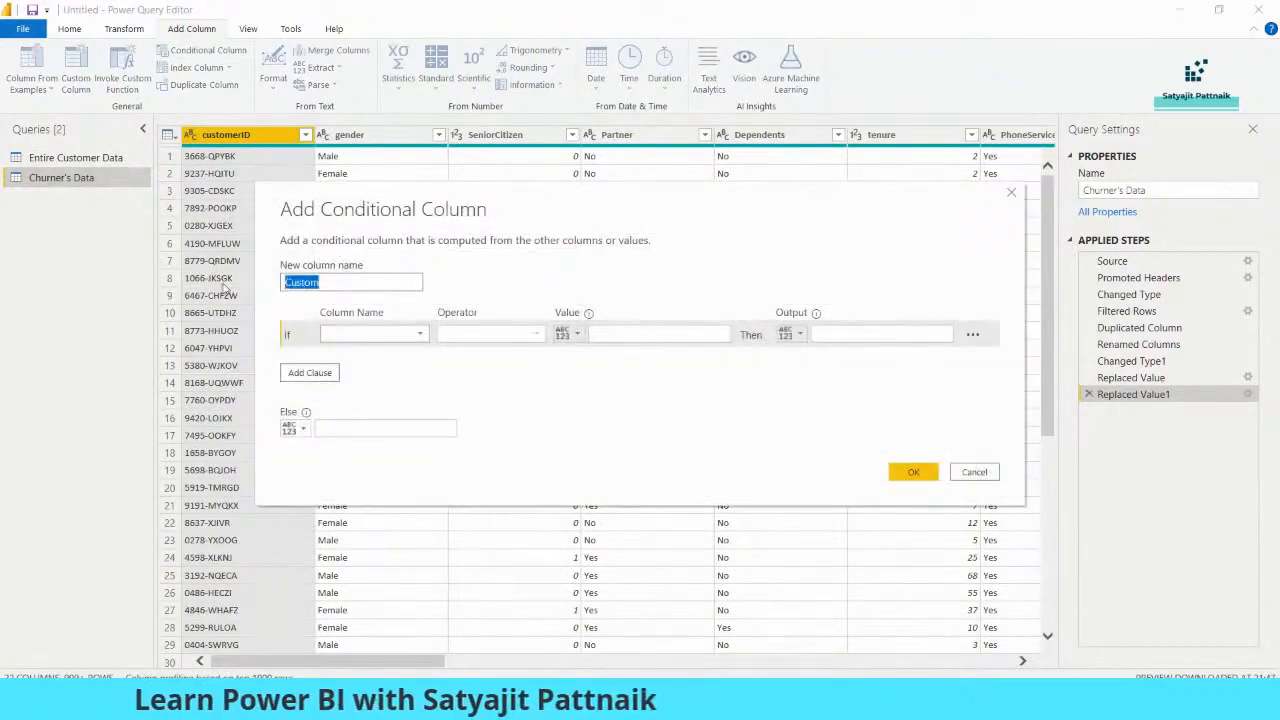
pyautogui.write('Tenure_Bin')
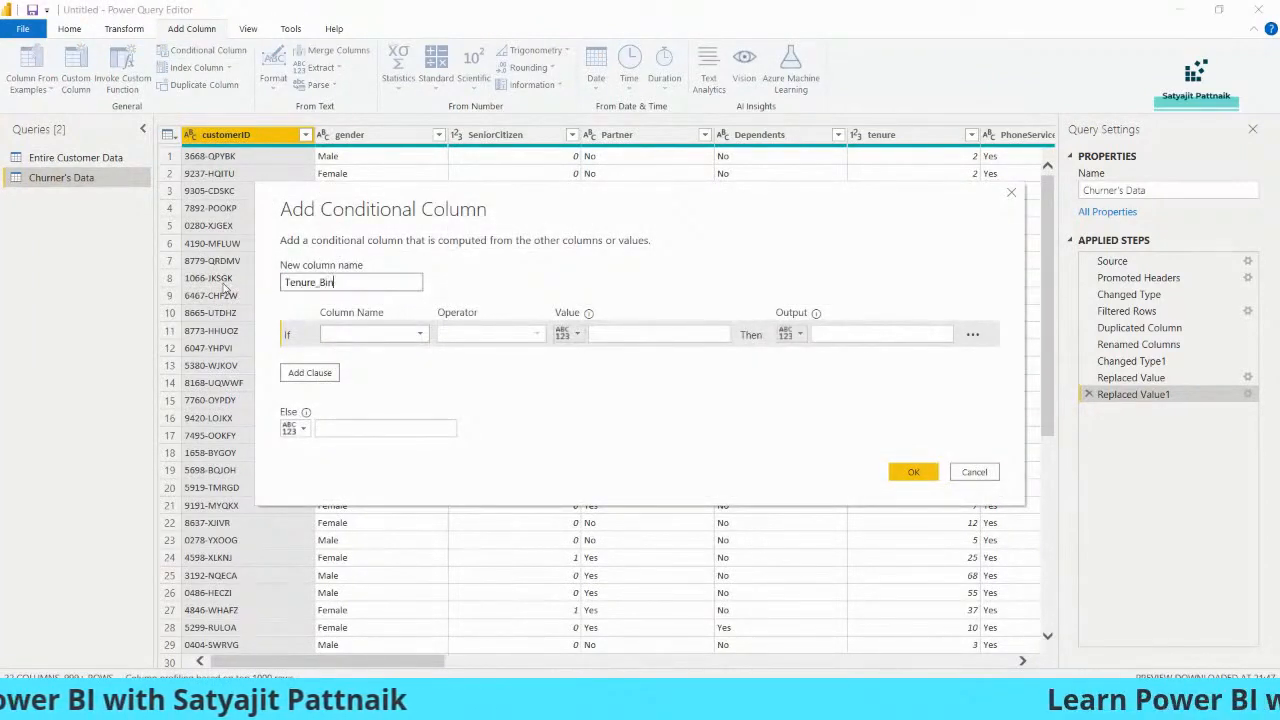
pyautogui.write('s')
pyautogui.click(310, 372)
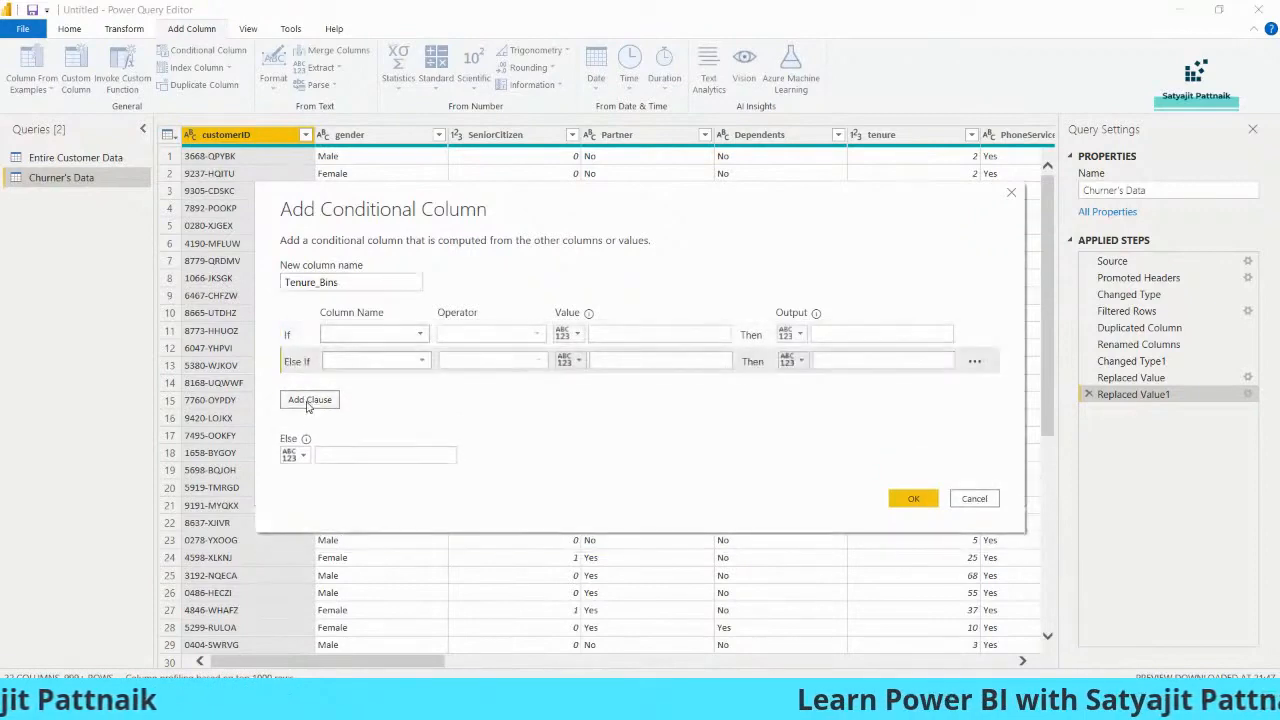
pyautogui.click(310, 399)
pyautogui.click(310, 423)
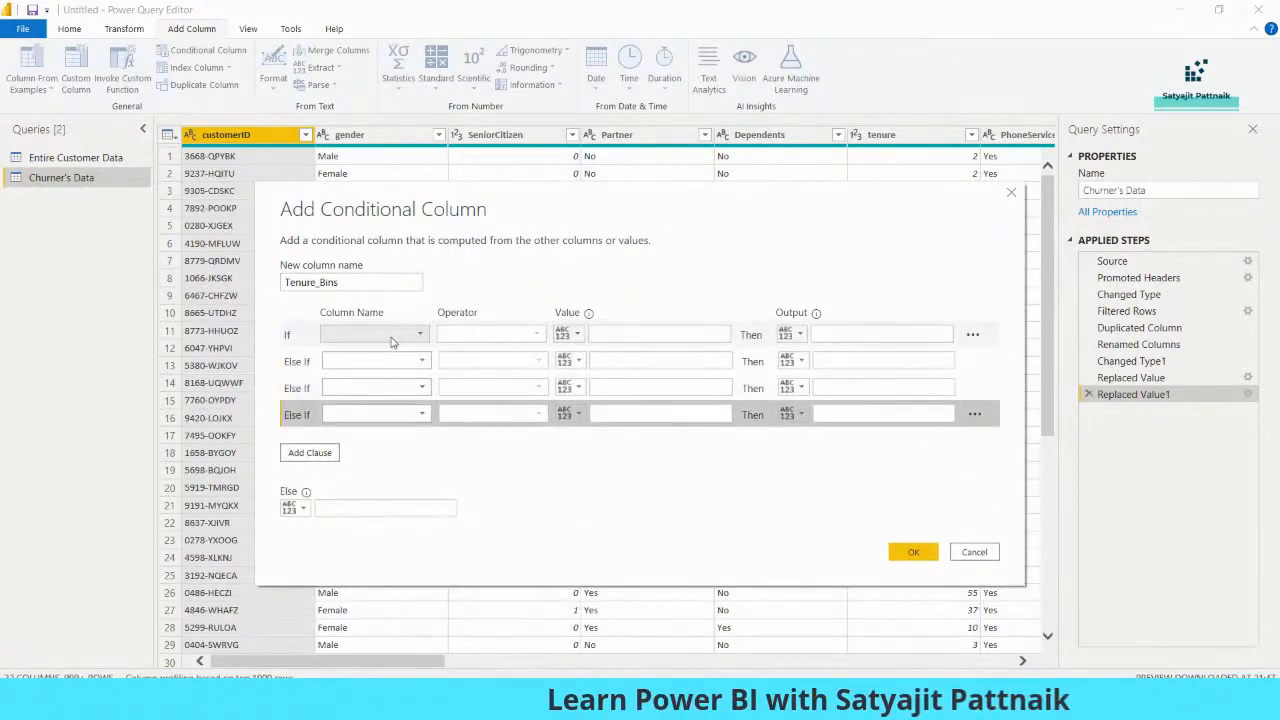
# Choose tenure as the compared column in the If clause and all three Else If clauses
pyautogui.click(372, 334)
pyautogui.click(341, 368)
pyautogui.click(370, 336)
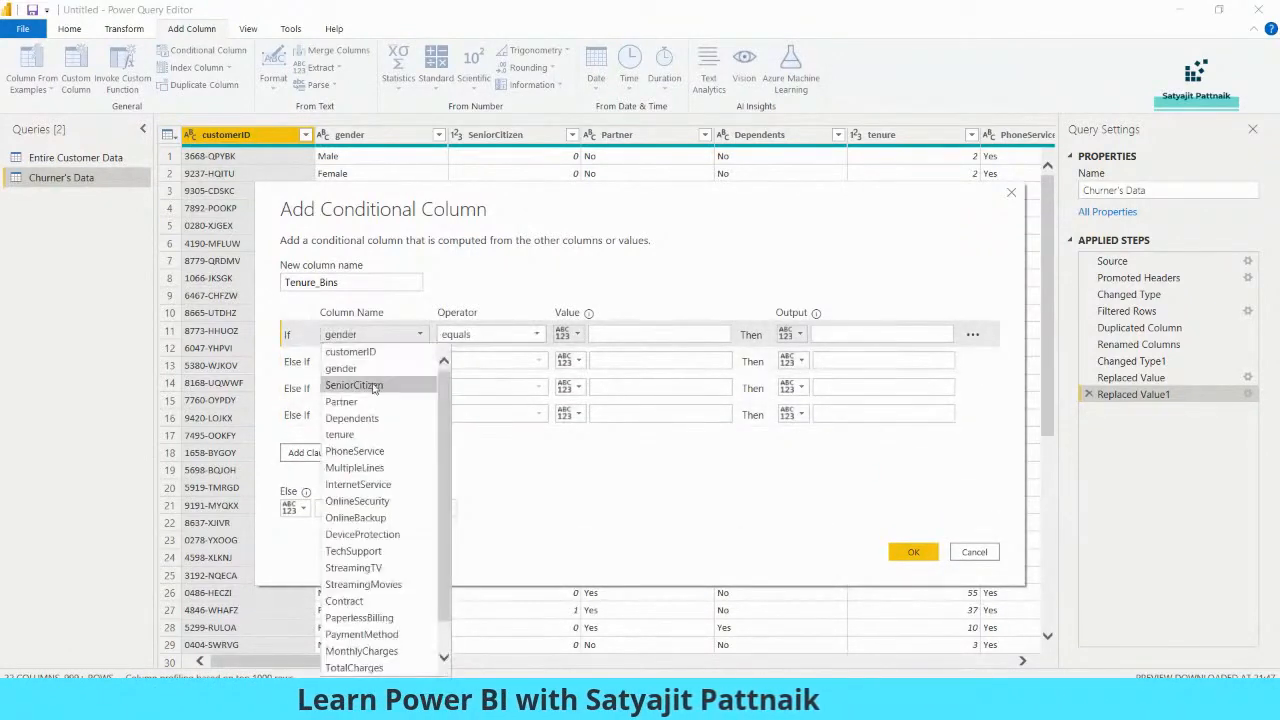
pyautogui.click(365, 431)
pyautogui.click(365, 361)
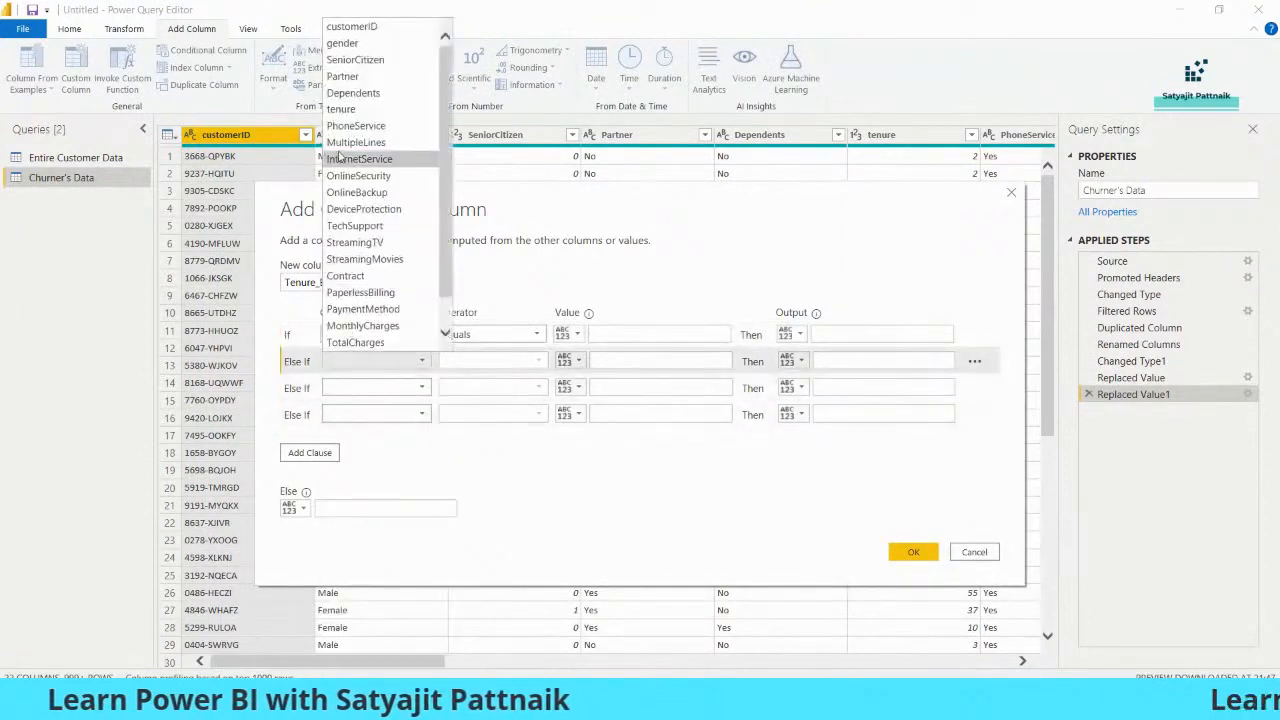
pyautogui.click(340, 110)
pyautogui.click(372, 388)
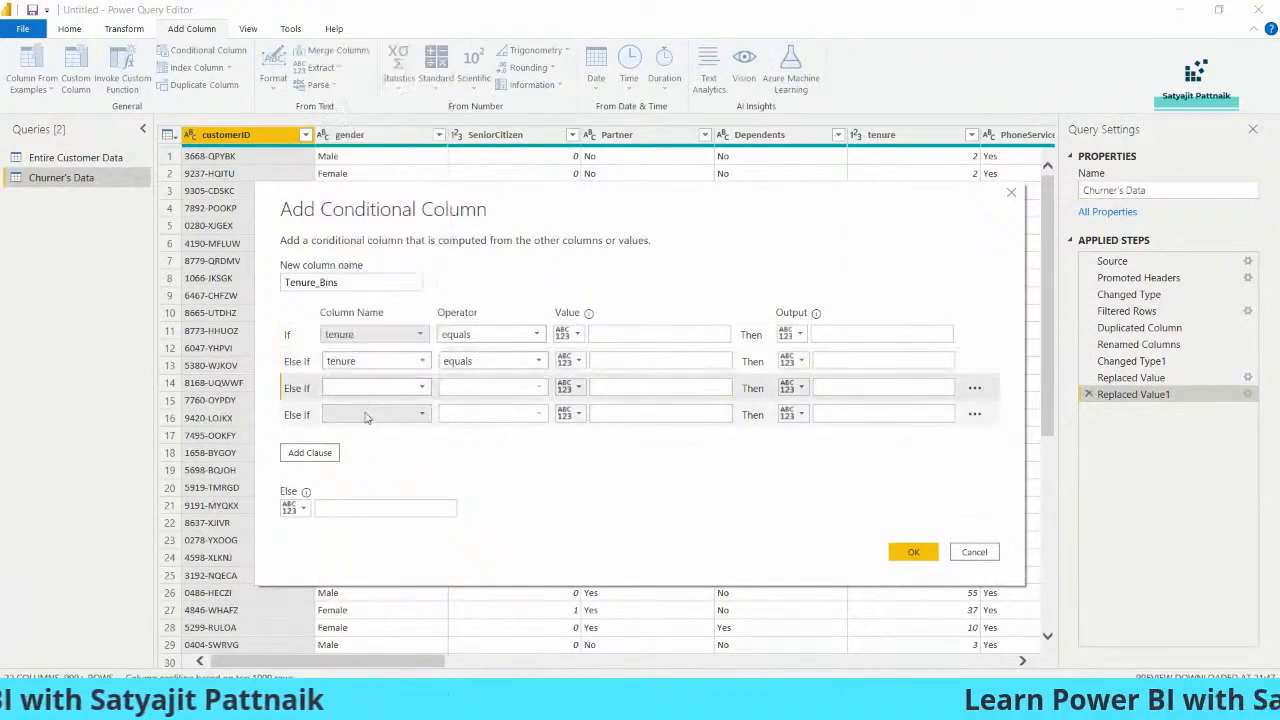
pyautogui.click(366, 416)
pyautogui.click(343, 163)
pyautogui.click(375, 388)
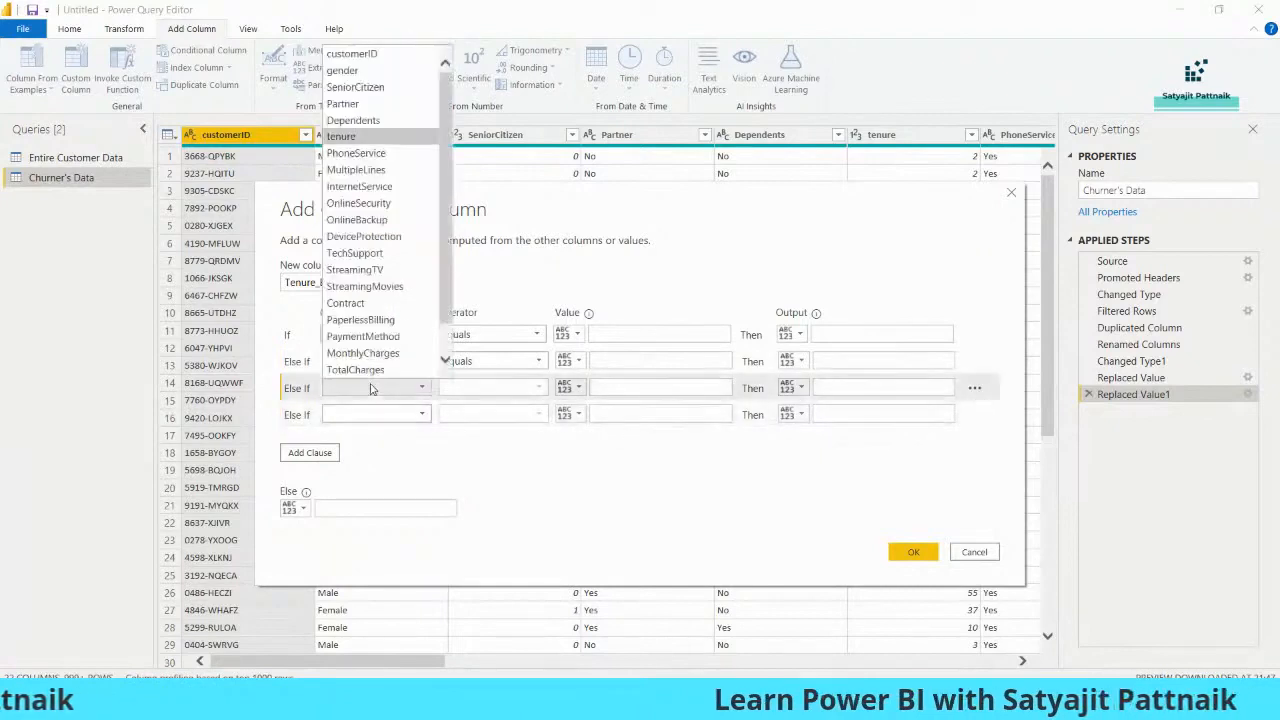
pyautogui.click(345, 129)
pyautogui.click(363, 414)
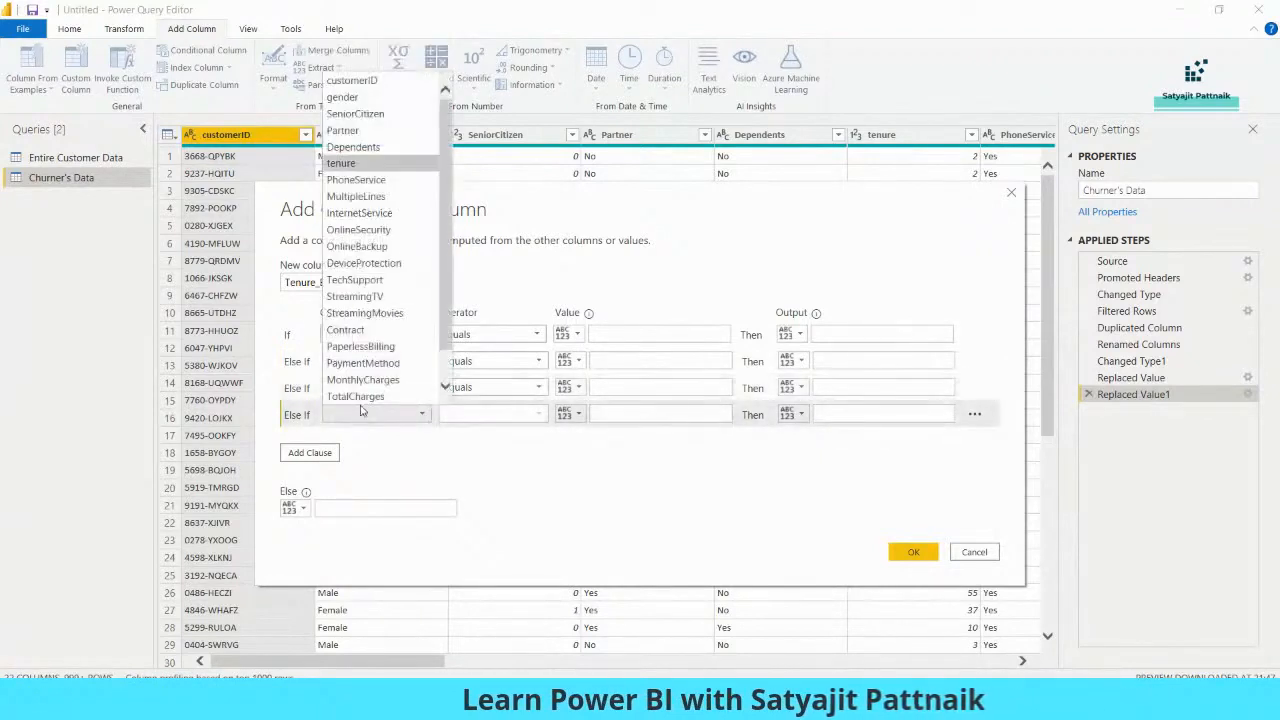
pyautogui.click(345, 163)
# Set the If clause so that tenure is less than or equal to 20 outputs 0-20
pyautogui.click(500, 335)
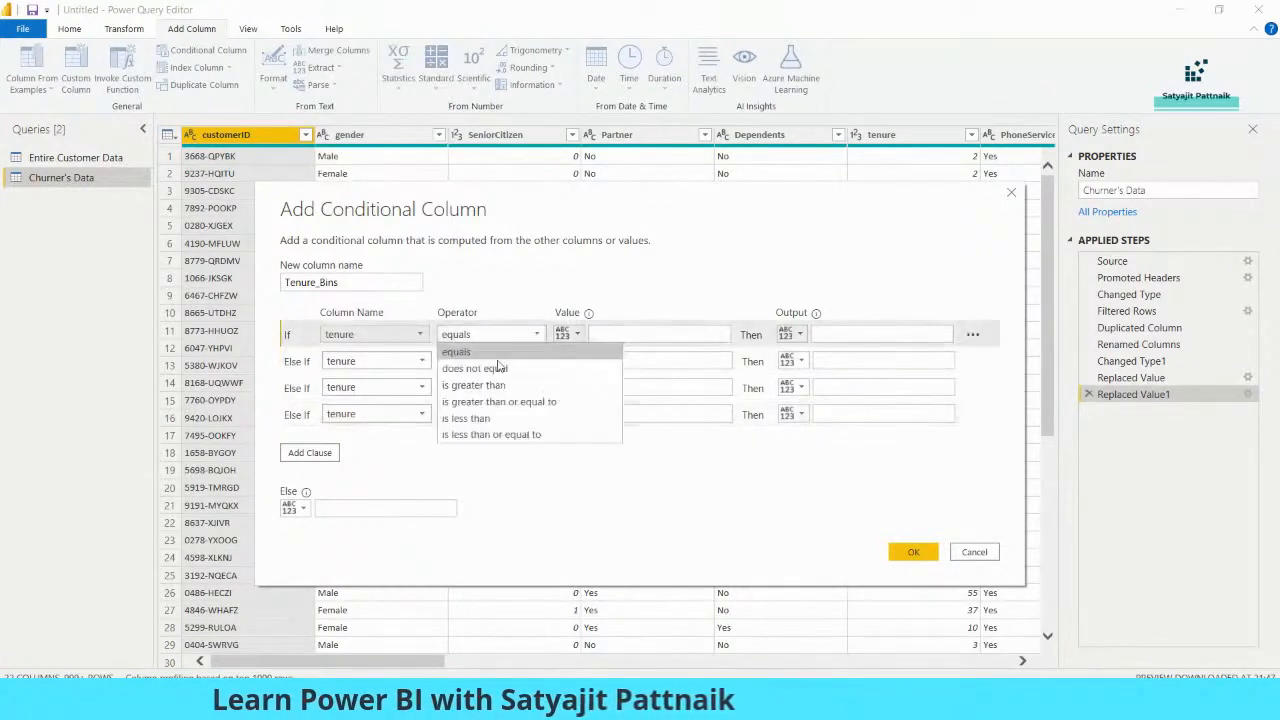
pyautogui.click(505, 434)
pyautogui.click(617, 330)
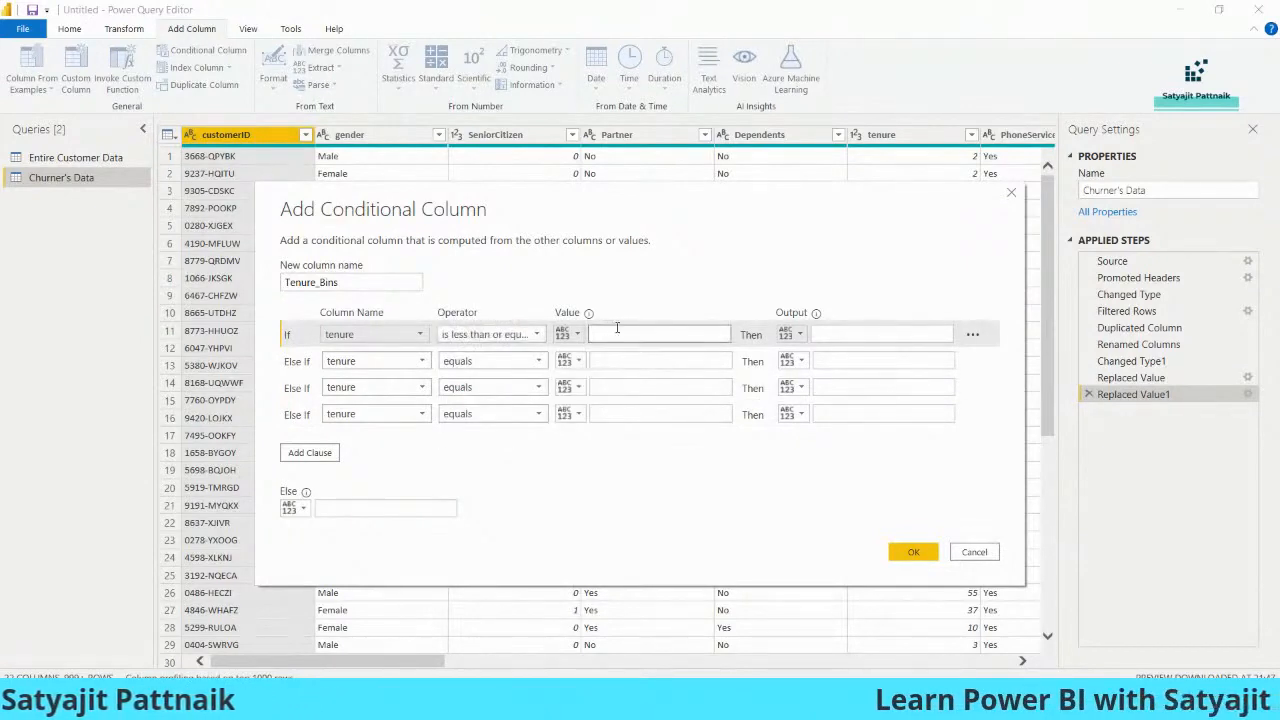
pyautogui.write('20')
pyautogui.click(848, 333)
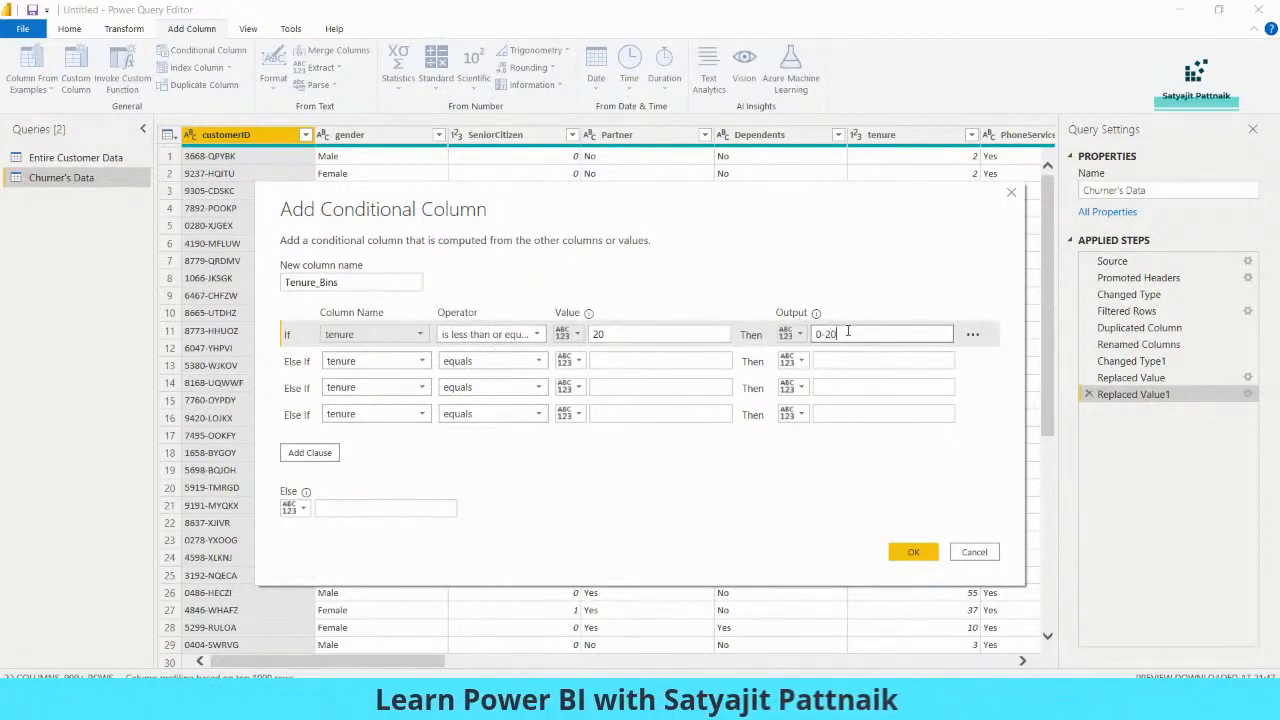
pyautogui.click(620, 361)
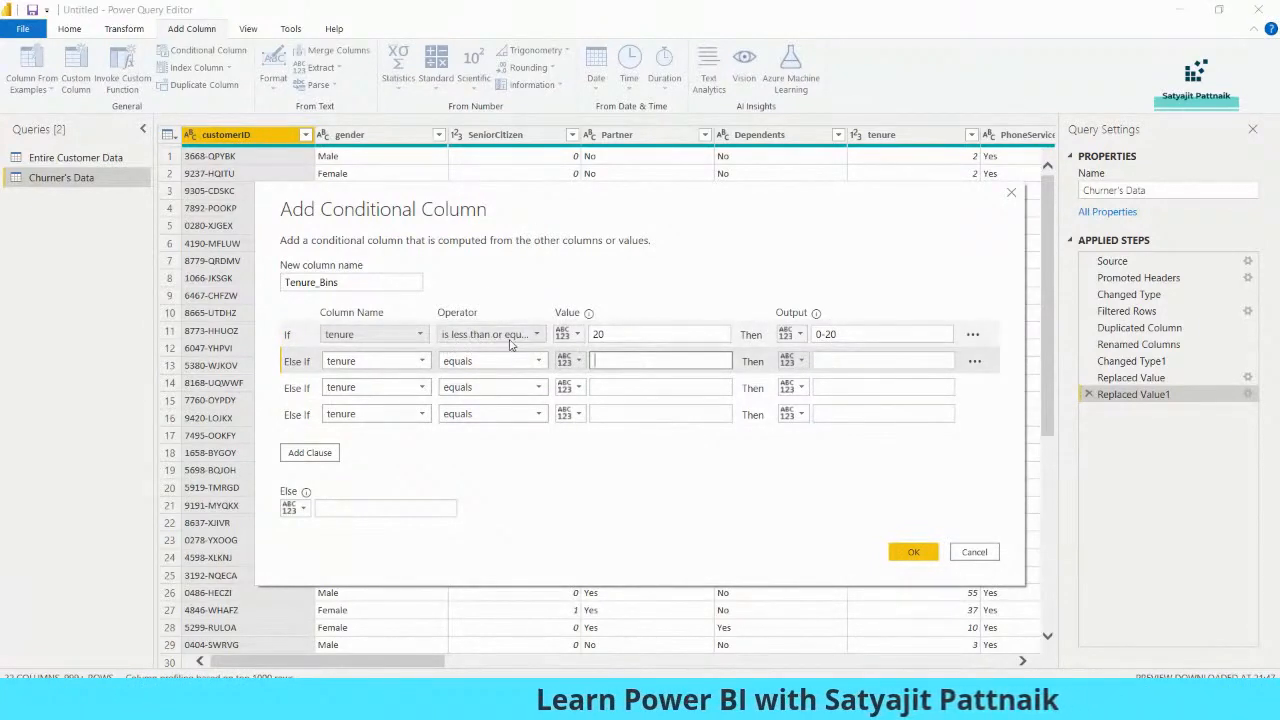
pyautogui.doubleClick(628, 334)
pyautogui.click(858, 337)
pyautogui.write('0-20')
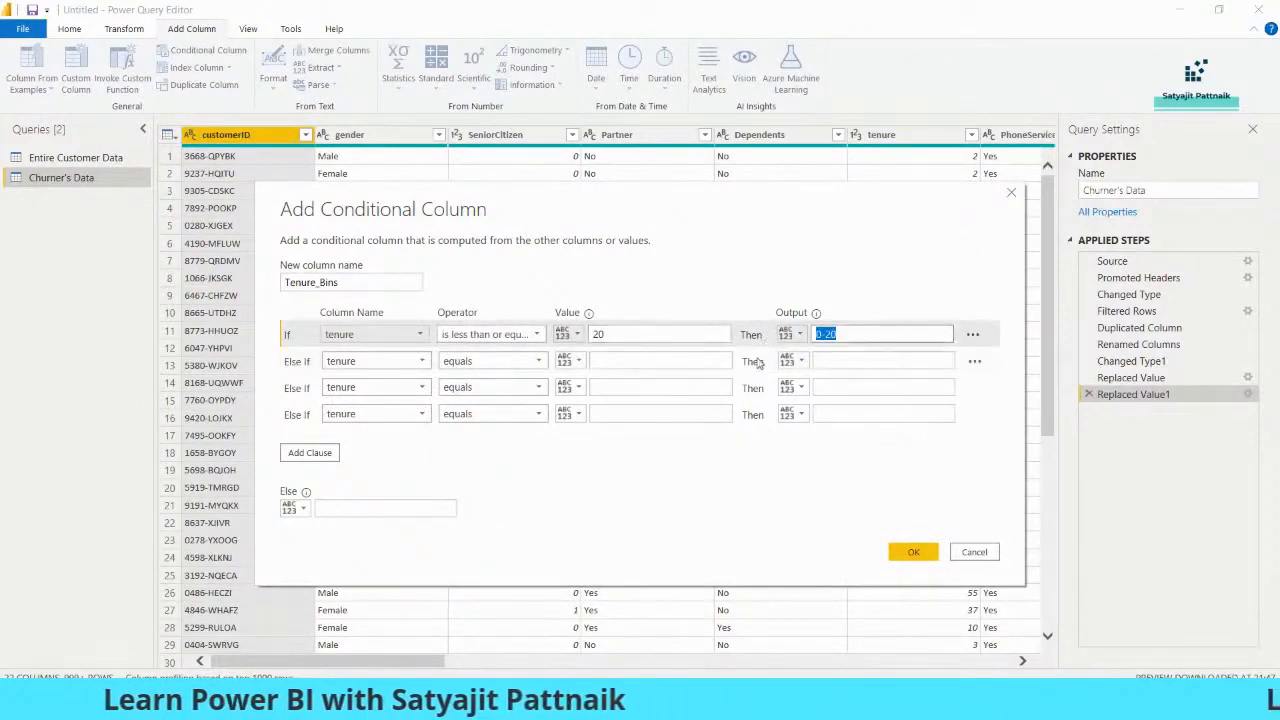
# Set the first Else If clause so that tenure is less than or equal to 40 outputs 20-40
pyautogui.click(490, 361)
pyautogui.click(492, 461)
pyautogui.click(617, 360)
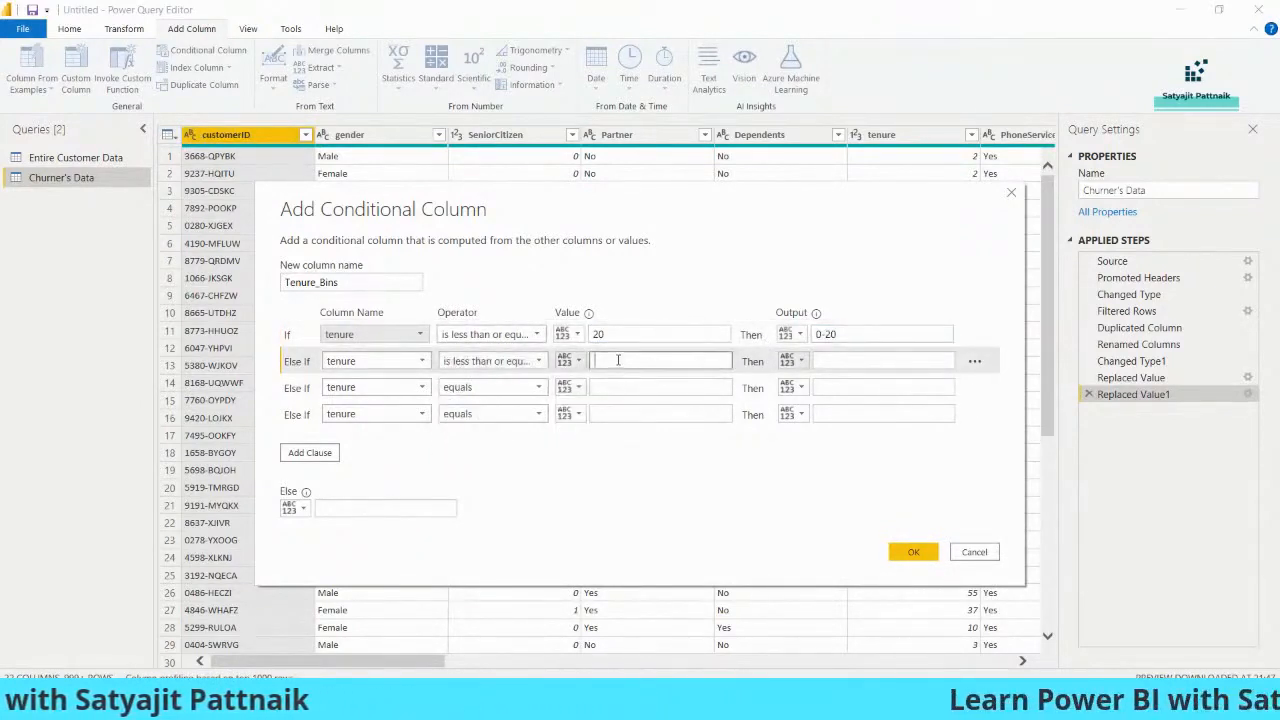
pyautogui.write('40')
pyautogui.click(852, 363)
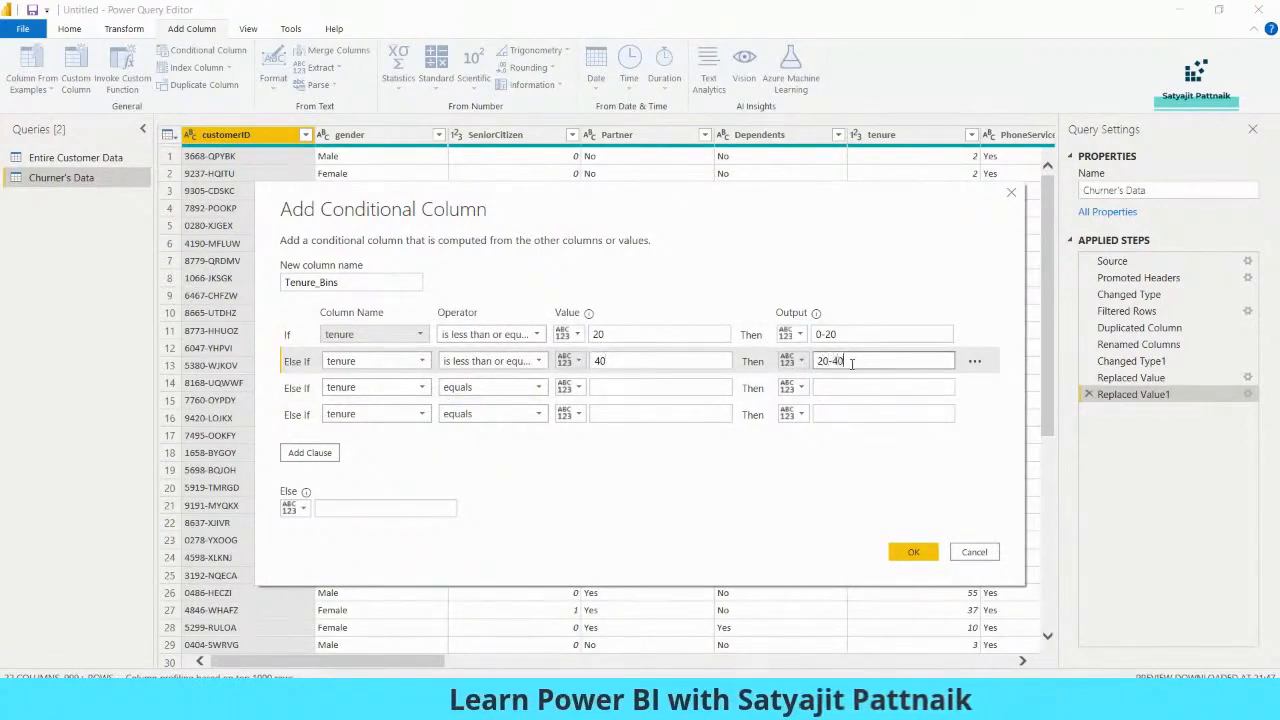
pyautogui.write('20-40')
# Set the second Else If clause so that tenure is less than or equal to 60 outputs 40-60
pyautogui.click(500, 387)
pyautogui.click(490, 488)
pyautogui.click(620, 386)
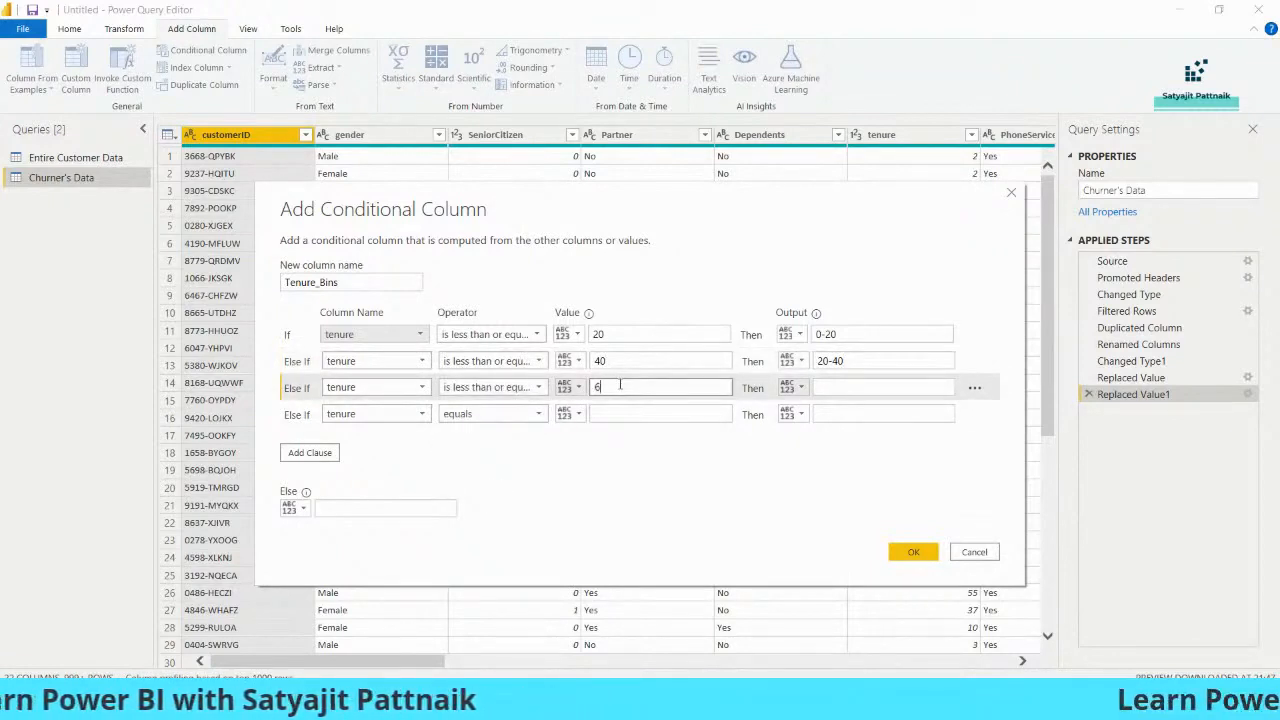
pyautogui.write('60')
pyautogui.click(840, 386)
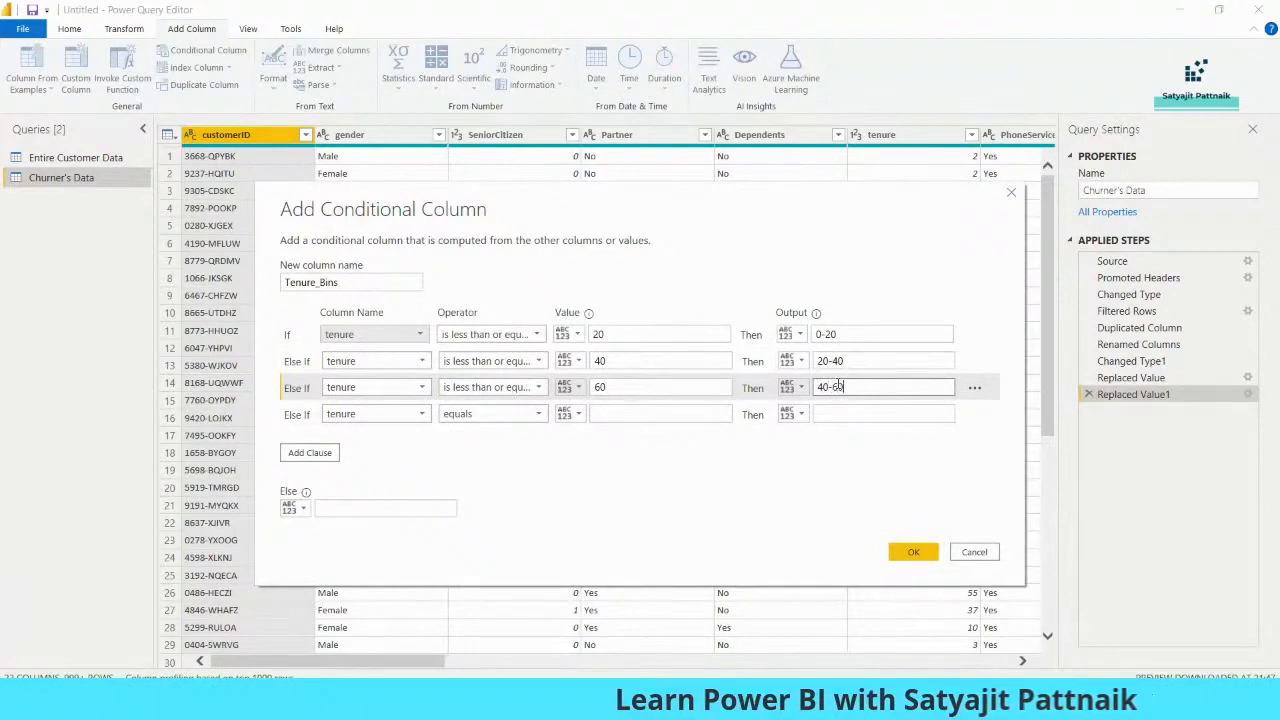
# Set the last Else If clause so that tenure is greater than 60 outputs 60-100, and create the Tenure_Bins column
pyautogui.click(488, 420)
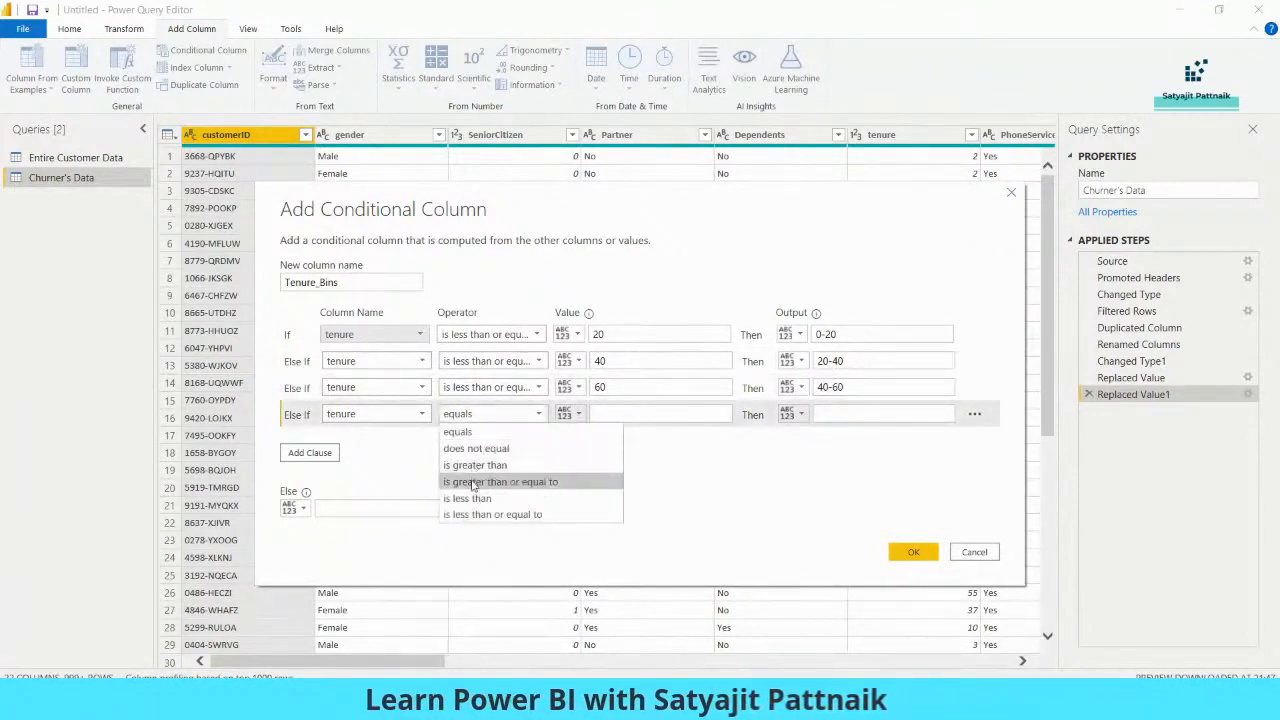
pyautogui.click(475, 465)
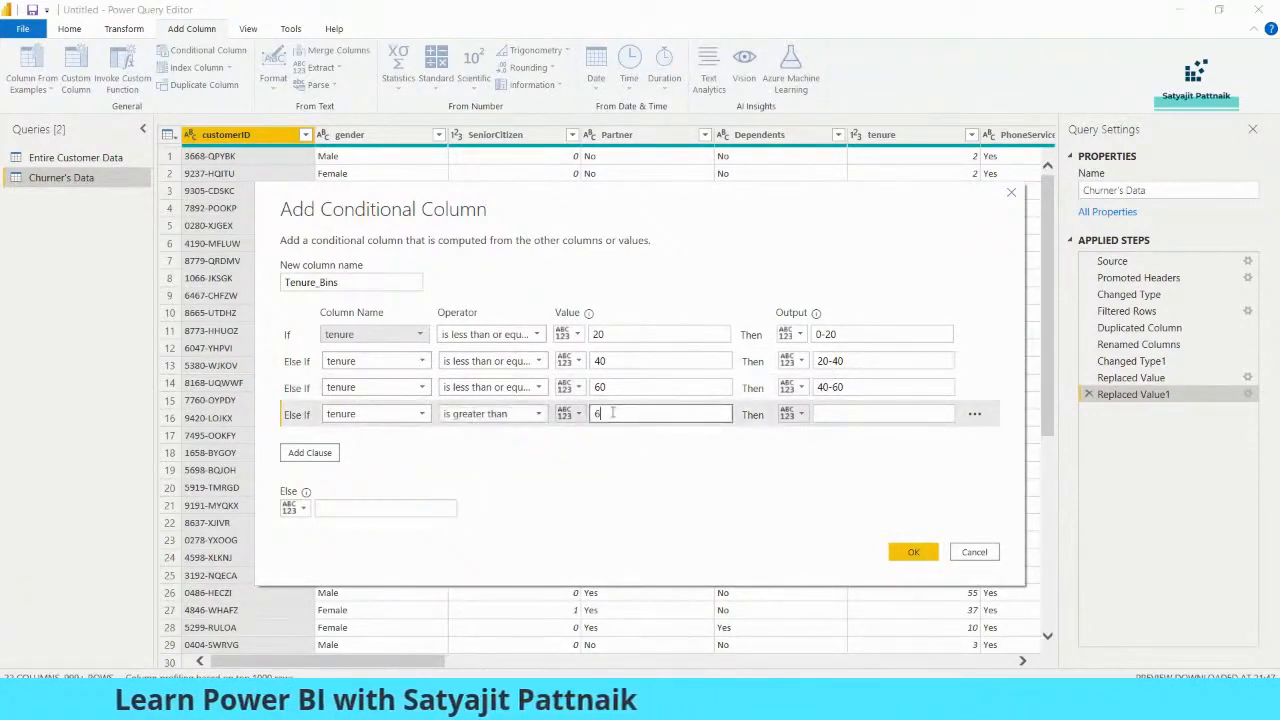
pyautogui.click(852, 414)
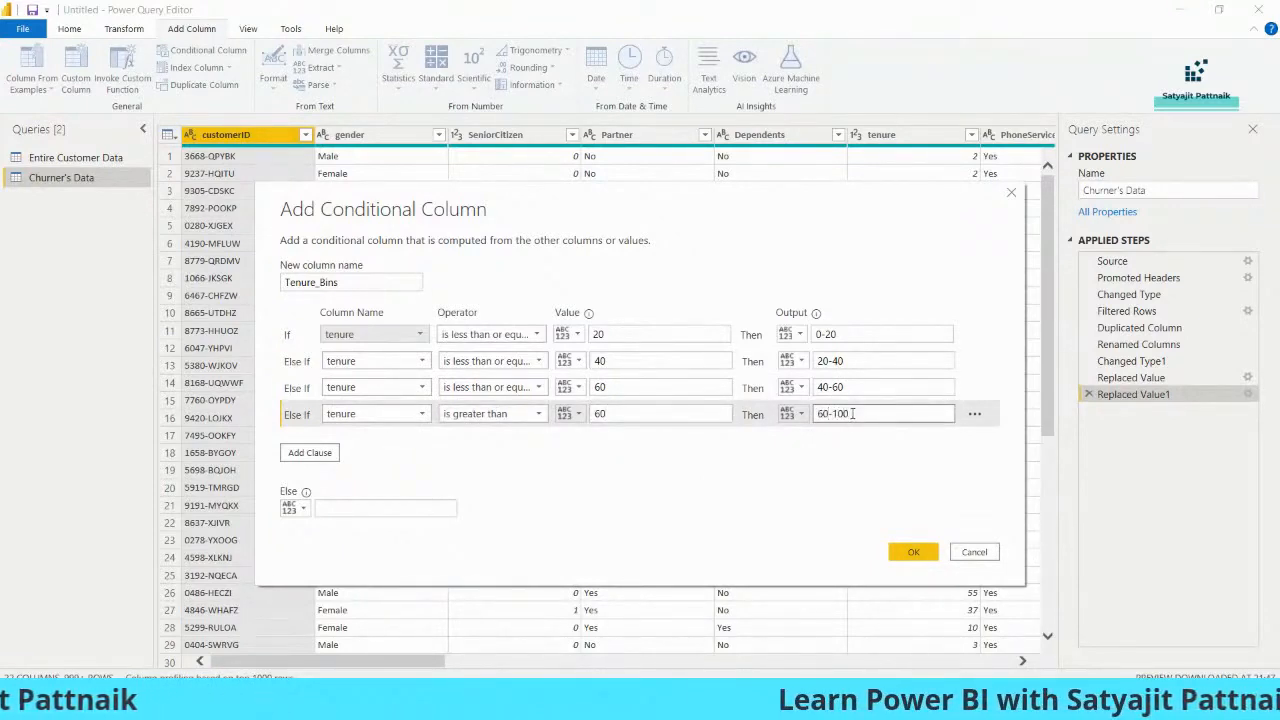
pyautogui.click(906, 558)
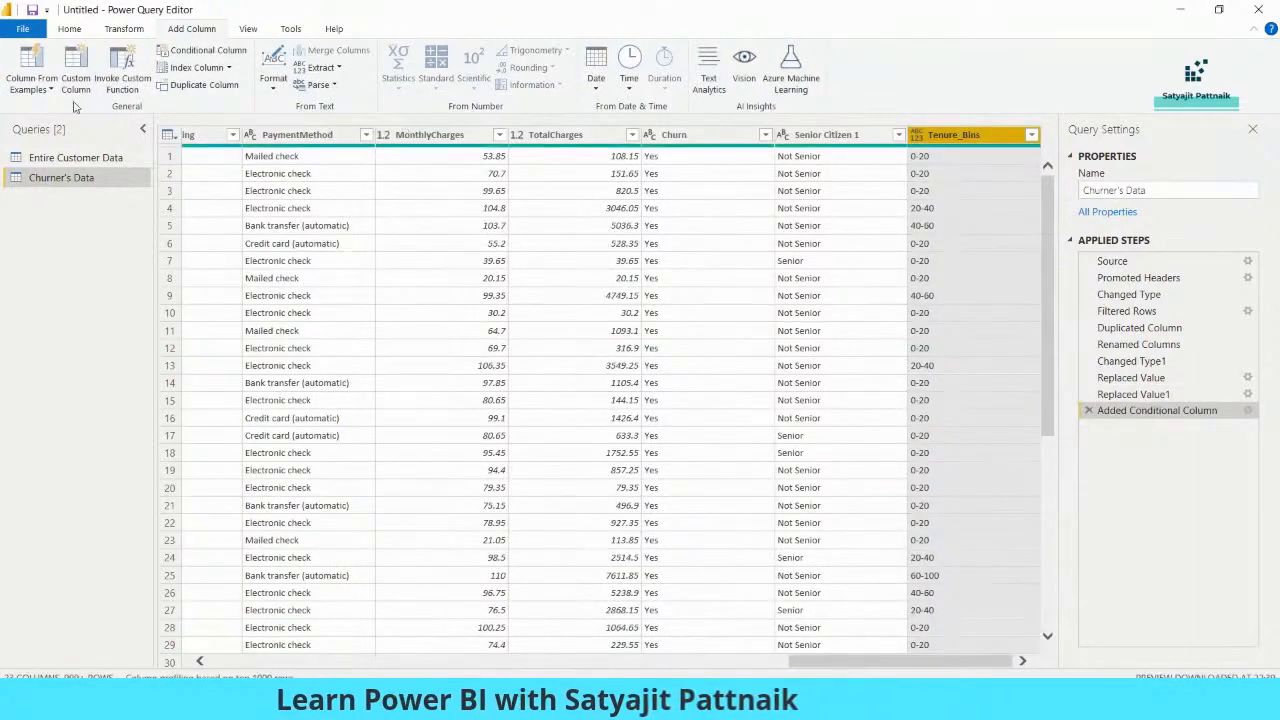
# Apply the query changes to the report, and place an empty funnel chart beside the gender pie in the Customer Profile demographics
pyautogui.click(70, 30)
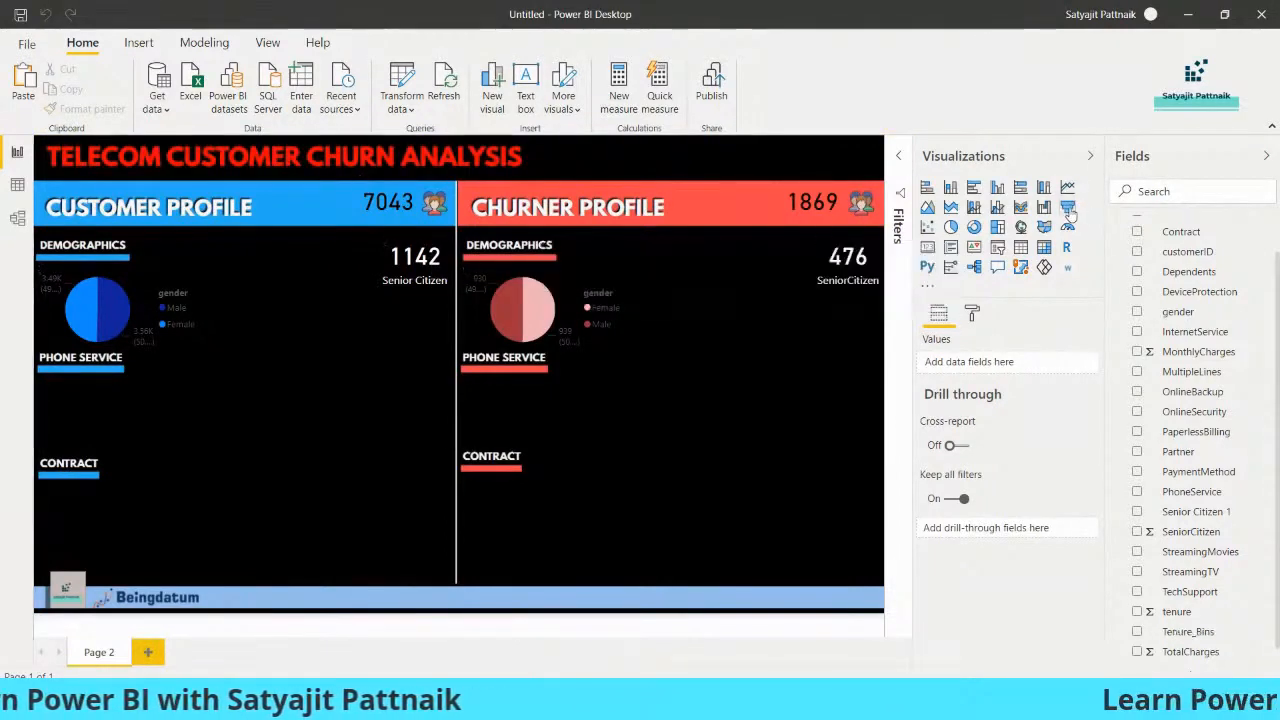
pyautogui.click(1068, 209)
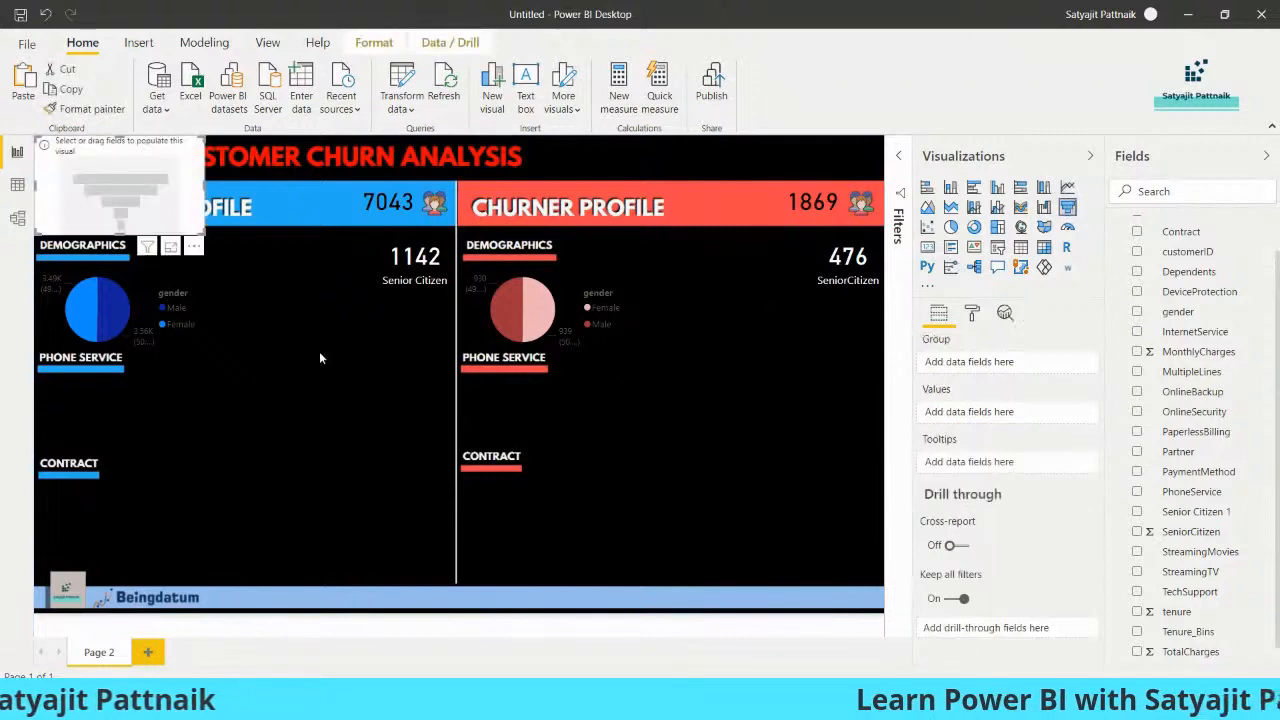
pyautogui.moveTo(122, 204); pyautogui.dragTo(279, 302)
pyautogui.moveTo(362, 333); pyautogui.dragTo(370, 357)
pyautogui.moveTo(248, 344); pyautogui.dragTo(246, 380)
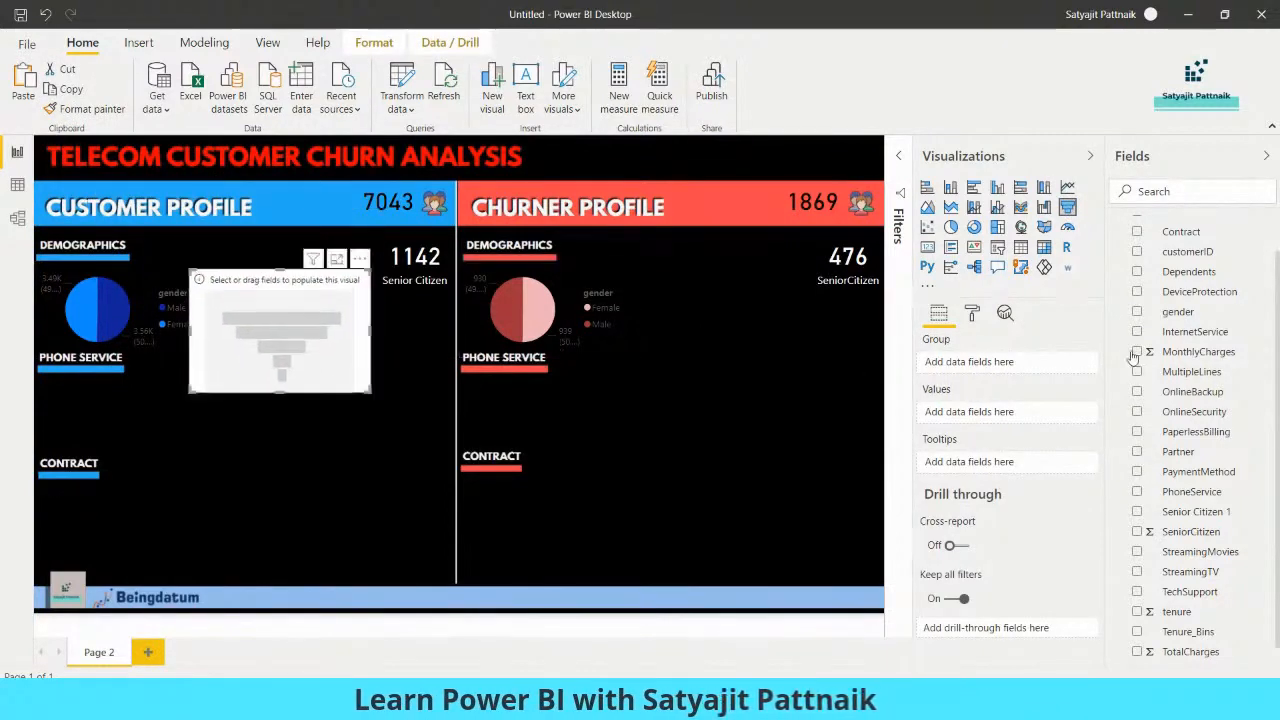
# Group the funnel by Tenure_Bins from Entire Customer Data with Count of Tenure_Bins as values, and shrink it within the Customer Profile demographics
pyautogui.scroll(2, 1180, 290)
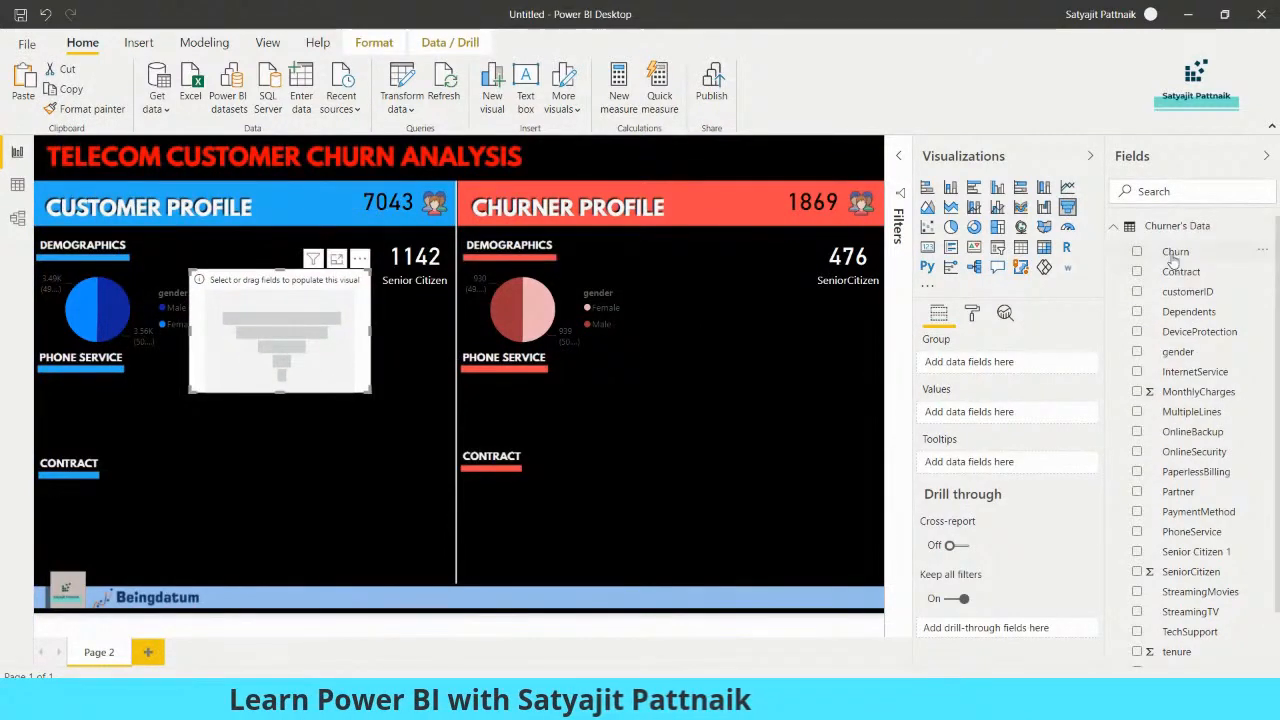
pyautogui.click(1117, 230)
pyautogui.click(1116, 252)
pyautogui.scroll(-2, 1192, 496)
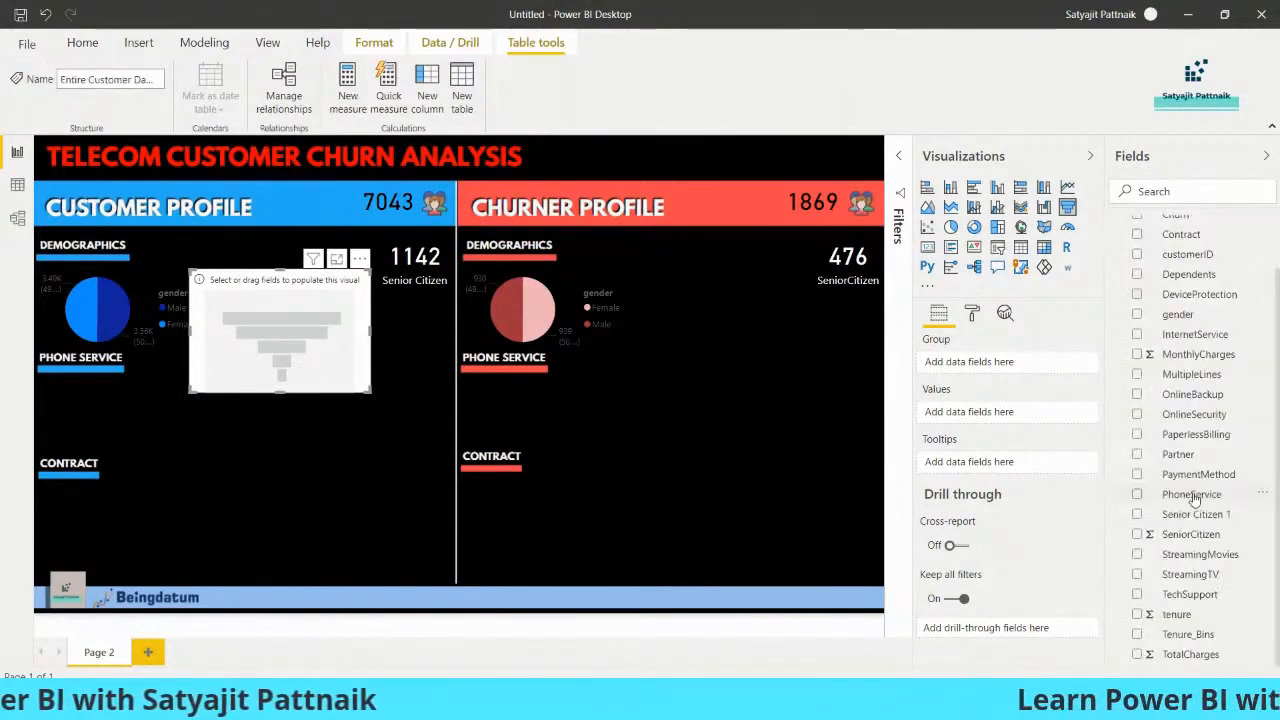
pyautogui.click(1137, 634)
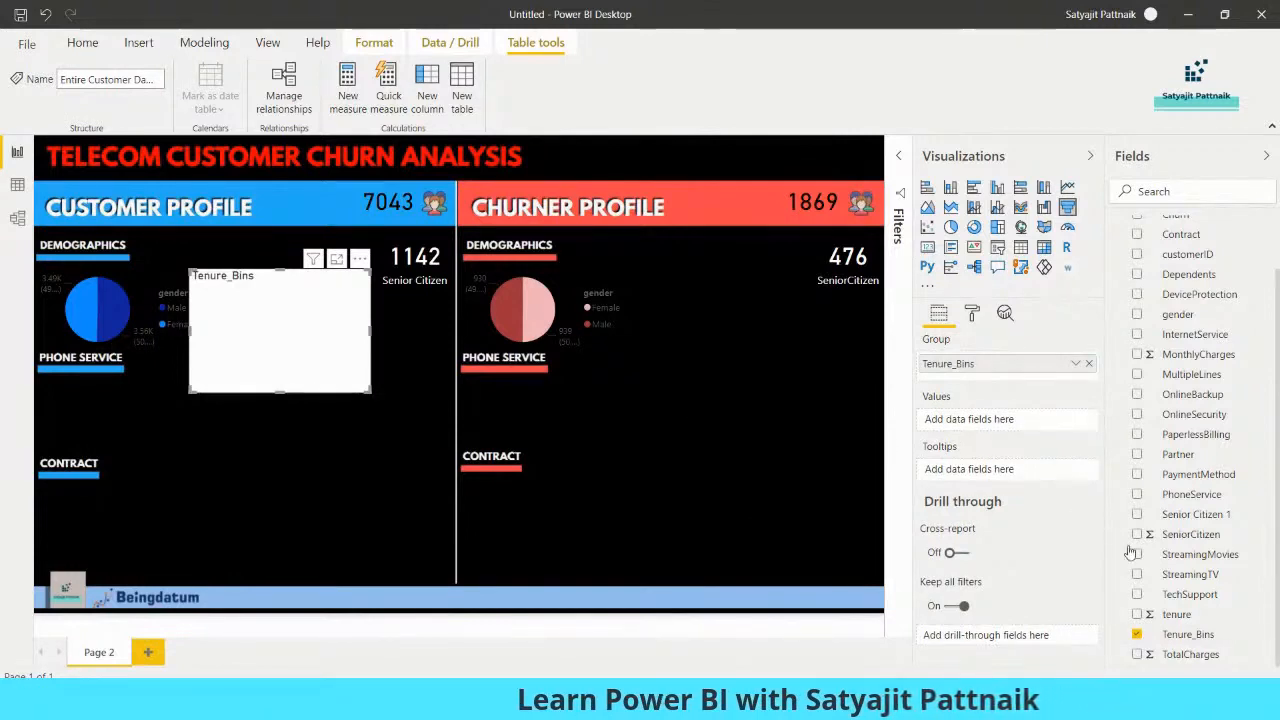
pyautogui.moveTo(1013, 507); pyautogui.dragTo(985, 422)
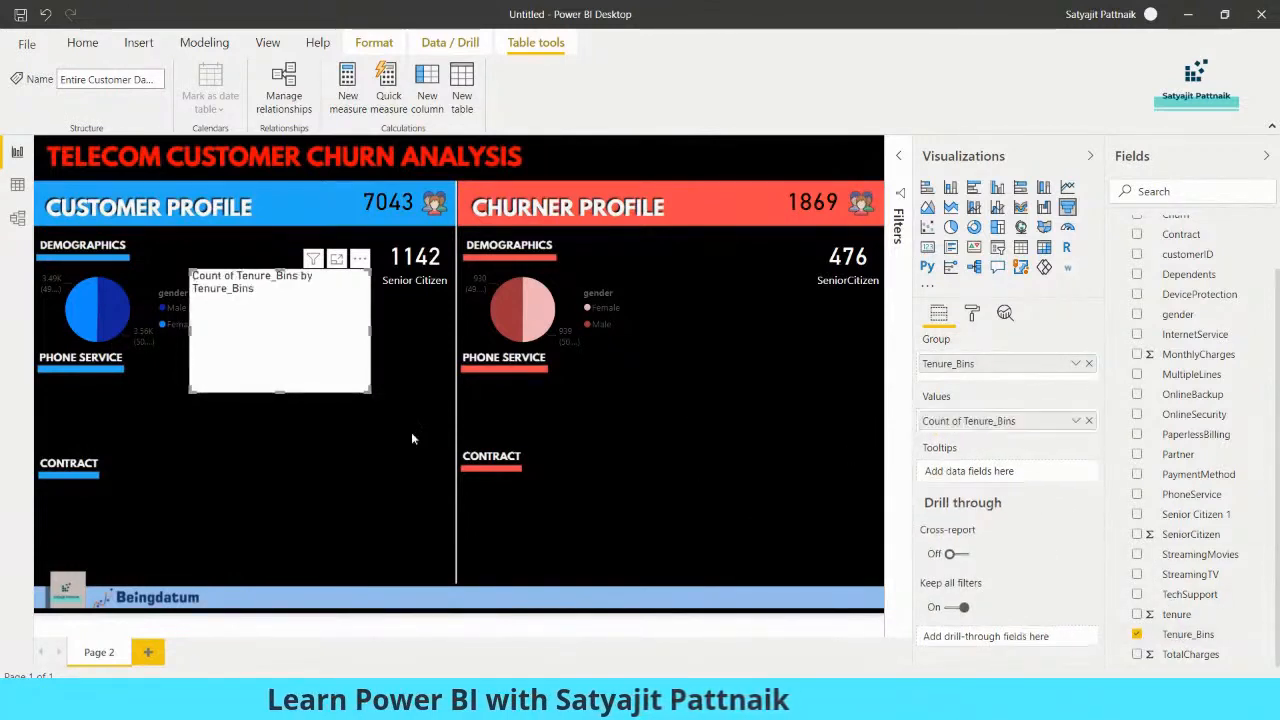
pyautogui.moveTo(369, 389); pyautogui.dragTo(340, 362)
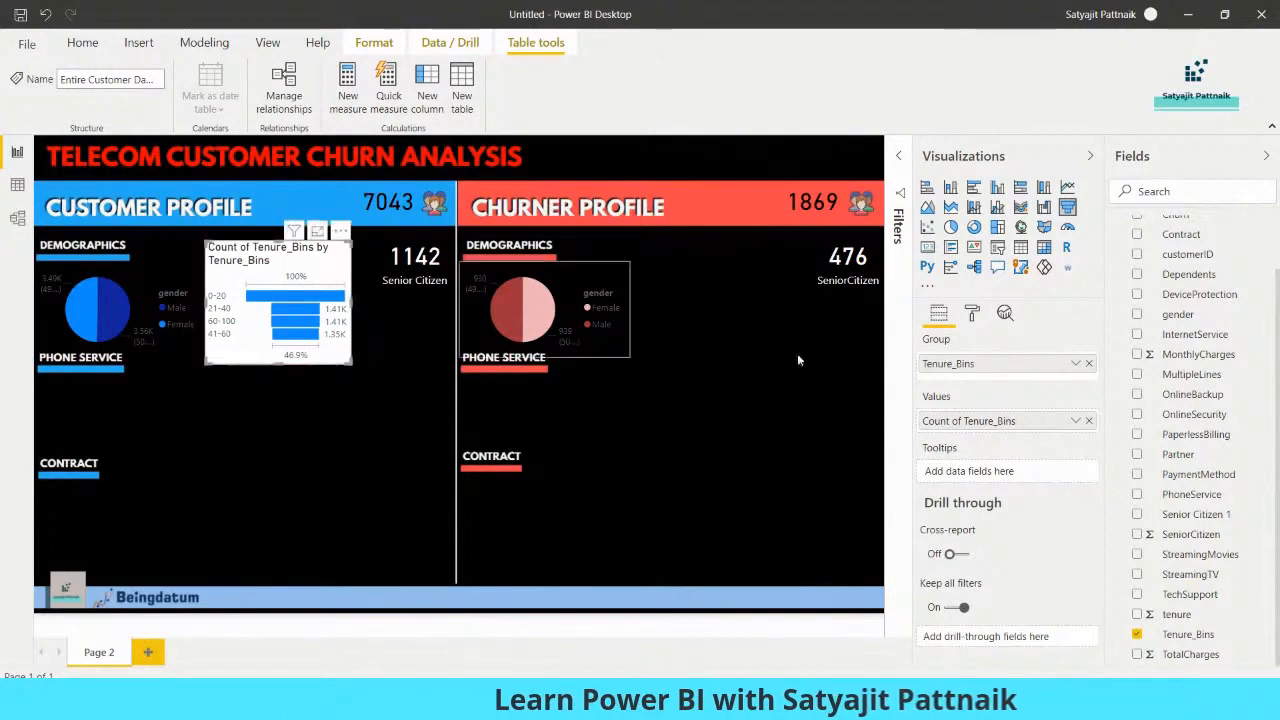
# Turn off the title and background of the customer Tenure_Bins funnel
pyautogui.click(972, 313)
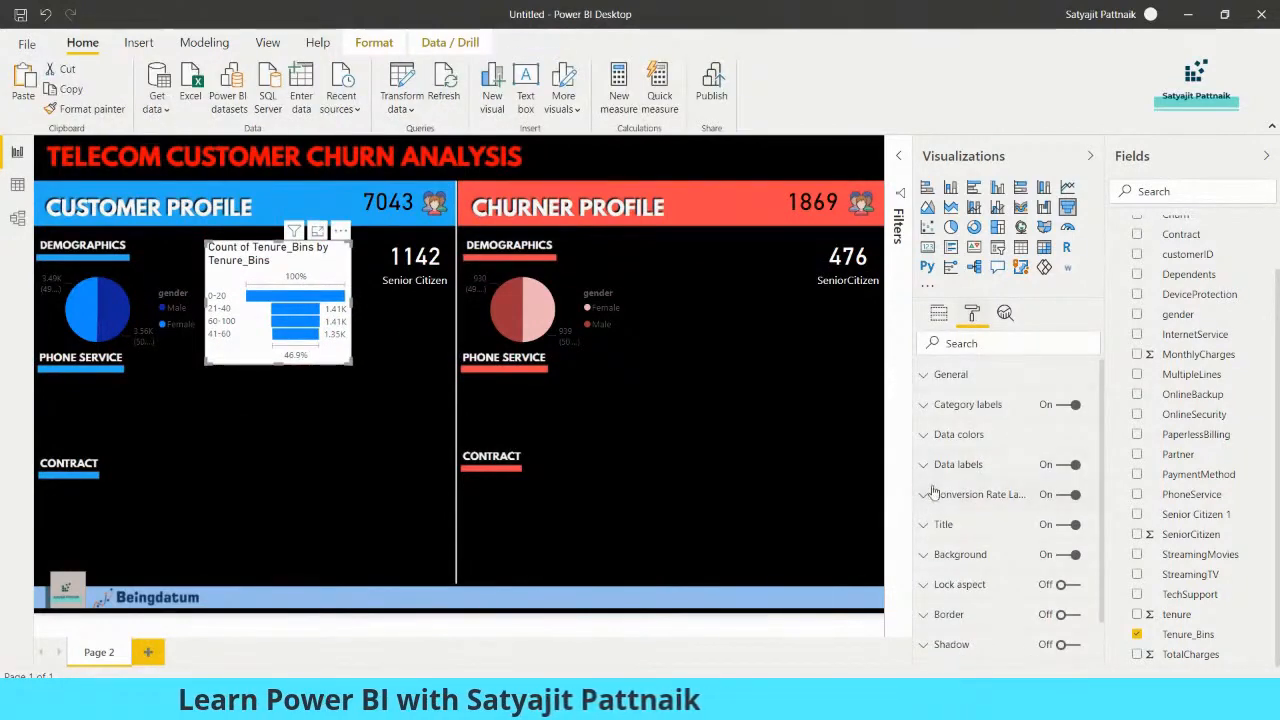
pyautogui.click(1062, 524)
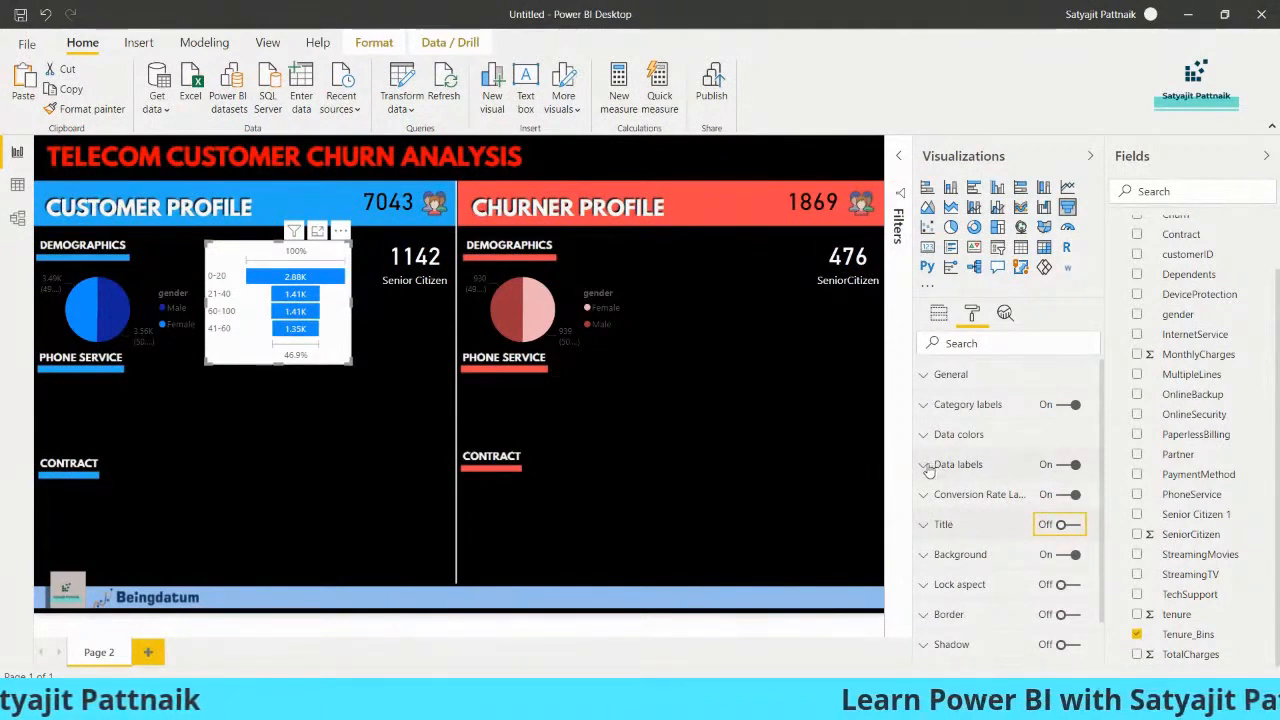
pyautogui.click(1066, 555)
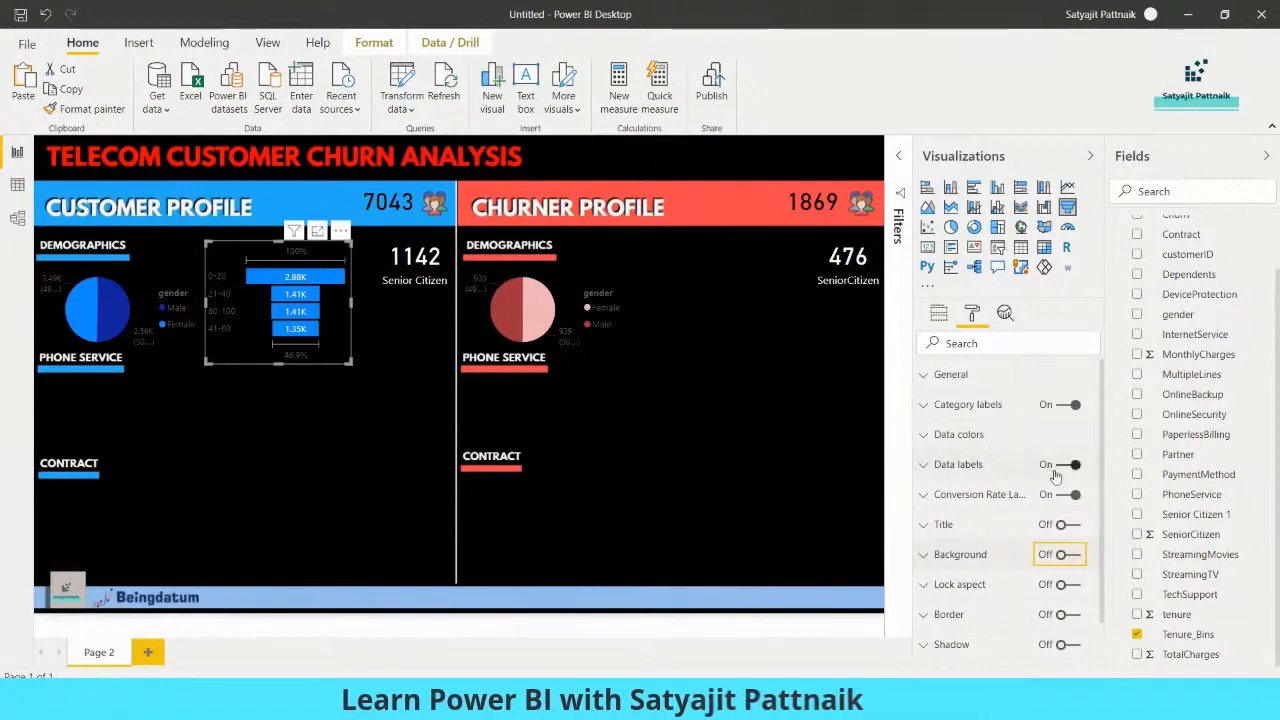
# Make the category labels and data labels of the customer Tenure_Bins funnel white
pyautogui.click(926, 406)
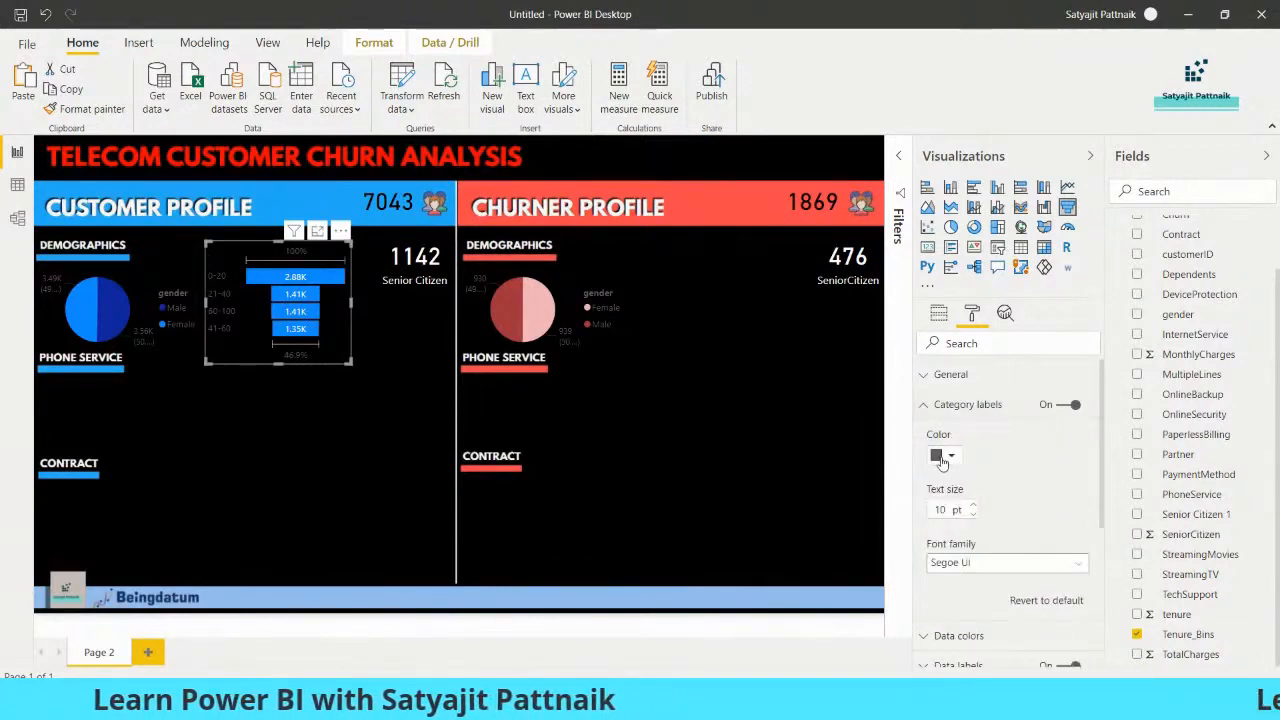
pyautogui.click(941, 456)
pyautogui.click(933, 482)
pyautogui.click(922, 405)
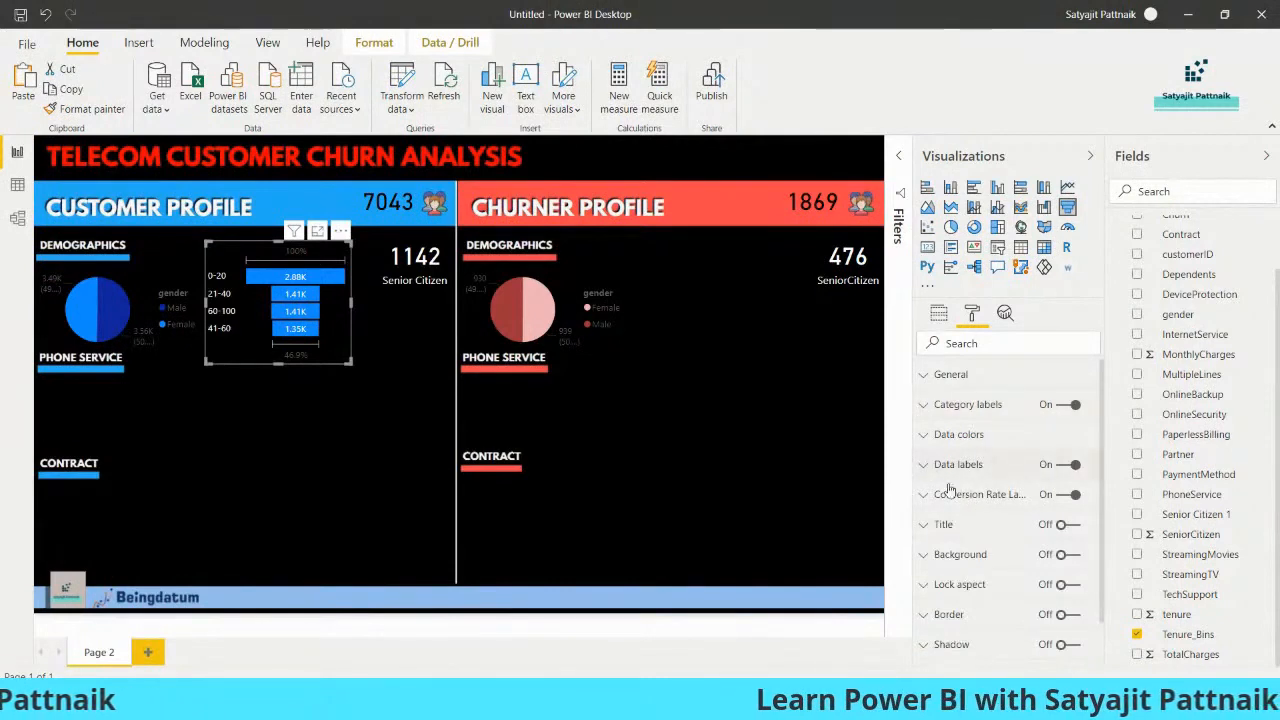
pyautogui.click(948, 466)
pyautogui.click(938, 568)
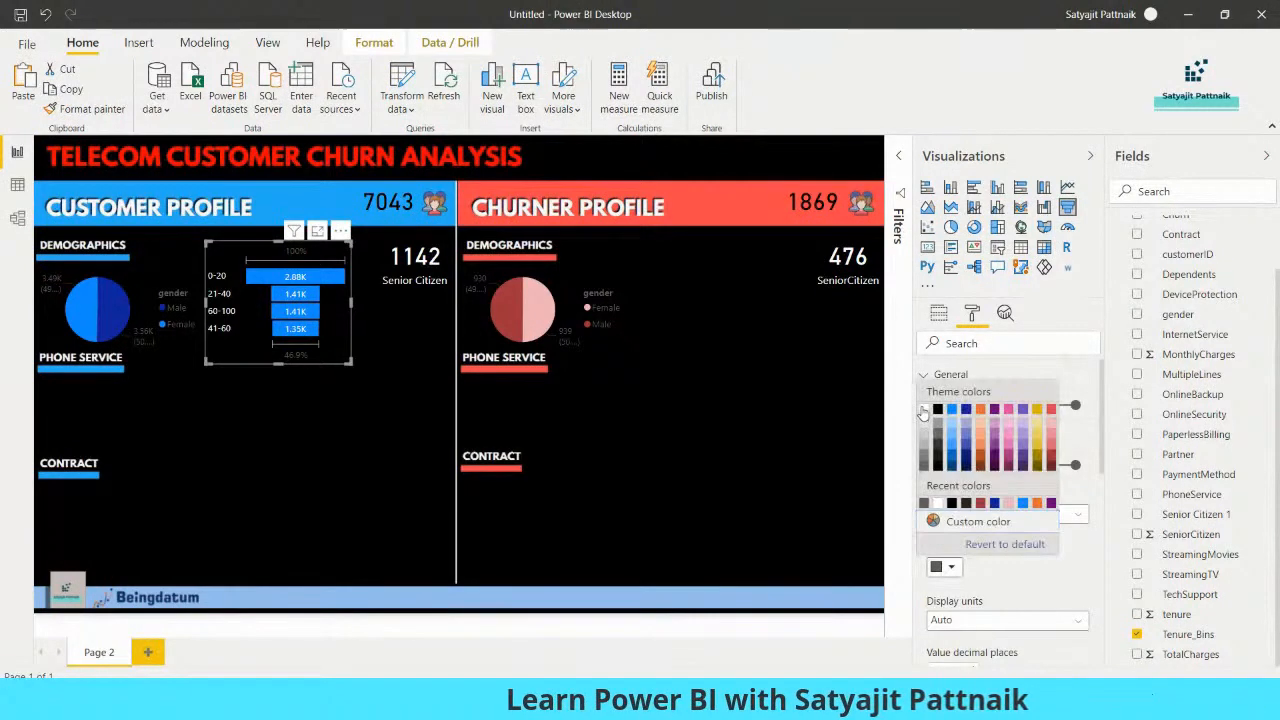
pyautogui.click(924, 410)
pyautogui.click(340, 449)
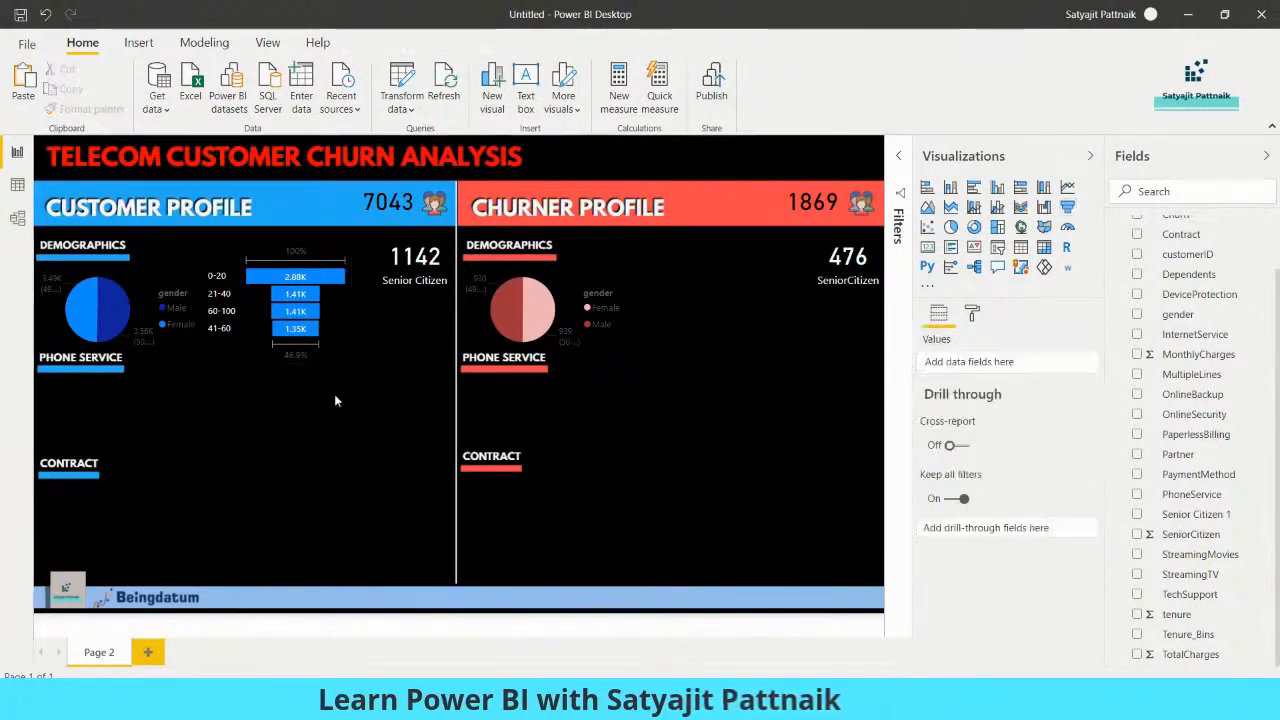
# Shrink the customer Tenure_Bins funnel slightly, and paste a copy of it beside the gender pie in the Churner Profile demographics
pyautogui.click(332, 334)
pyautogui.moveTo(350, 362); pyautogui.dragTo(335, 331)
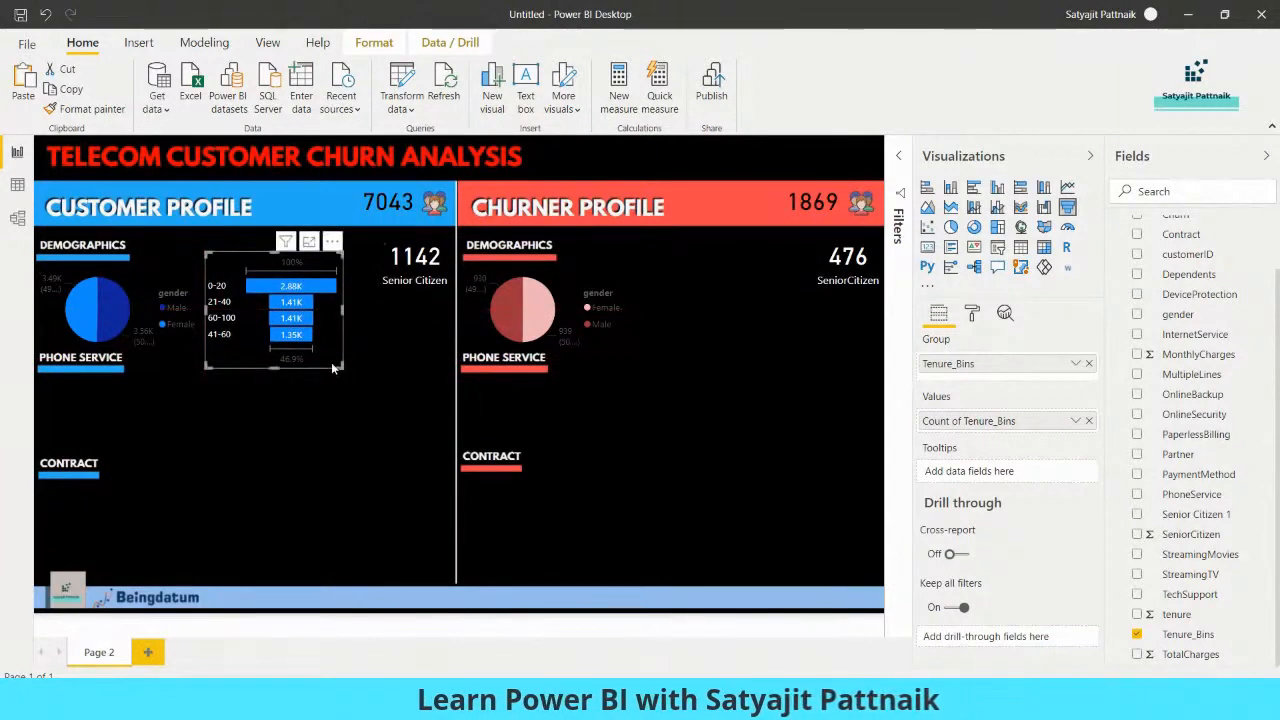
pyautogui.hotkey('ctrl', 'v')
pyautogui.moveTo(341, 363); pyautogui.dragTo(754, 347)
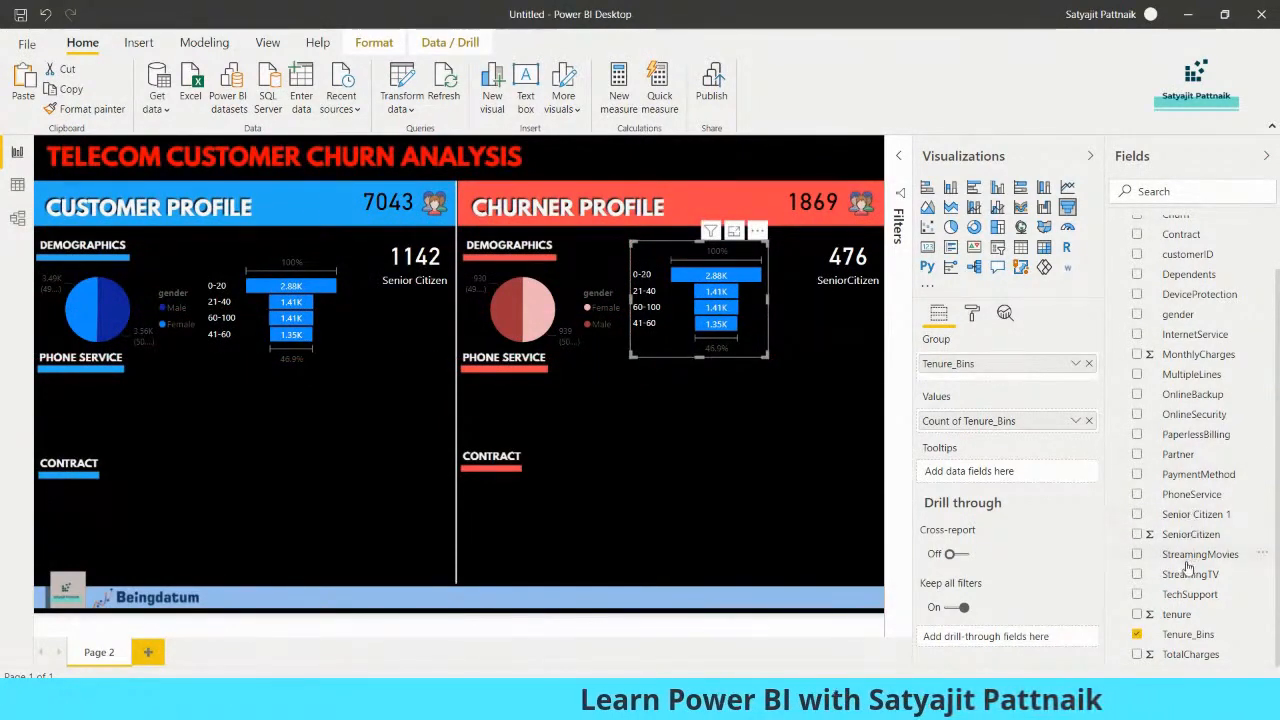
# Replace the churner funnel's fields with Tenure_Bins from Churner's Data as group and Count of Tenure_Bins as values
pyautogui.click(1136, 634)
pyautogui.click(1116, 227)
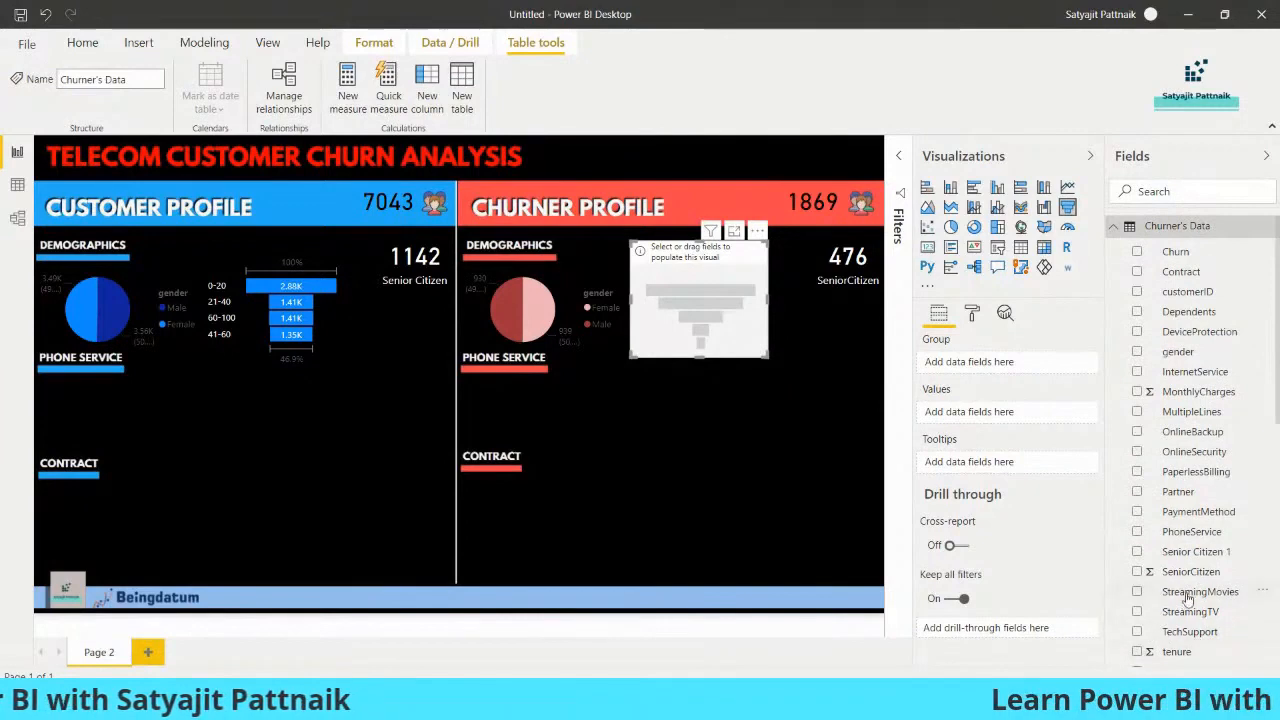
pyautogui.scroll(-3, 1188, 597)
pyautogui.click(1137, 505)
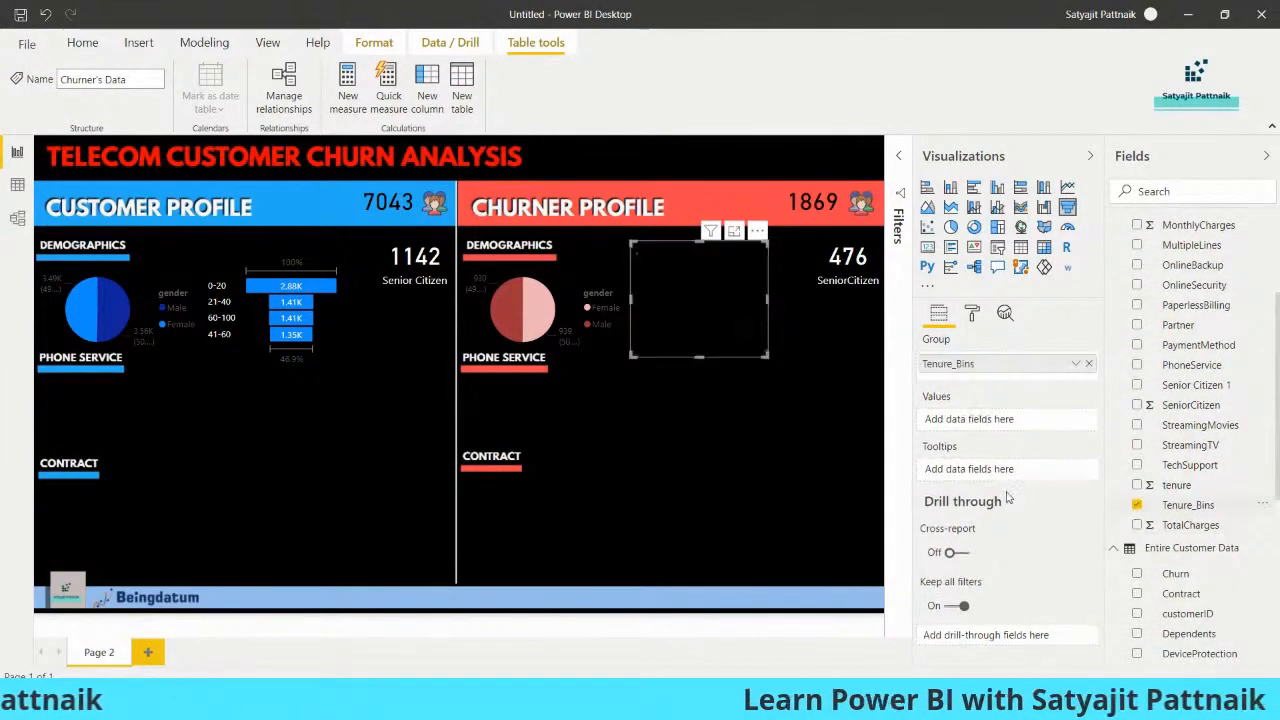
pyautogui.moveTo(985, 424); pyautogui.dragTo(985, 421)
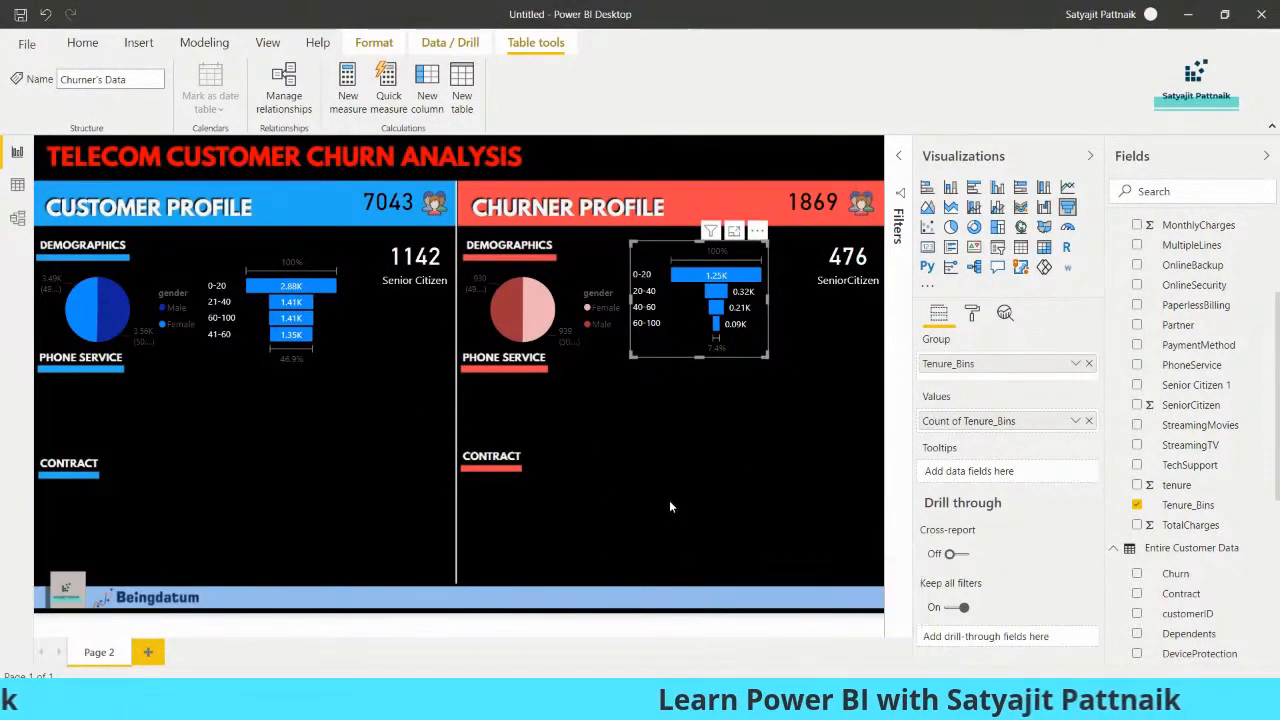
# Switch to Calculator, move it clear of the funnels, and divide the 0-20 bin's 1251 churners by 2880 customers
pyautogui.press('super+r')
pyautogui.write('calc')
pyautogui.press('Return')
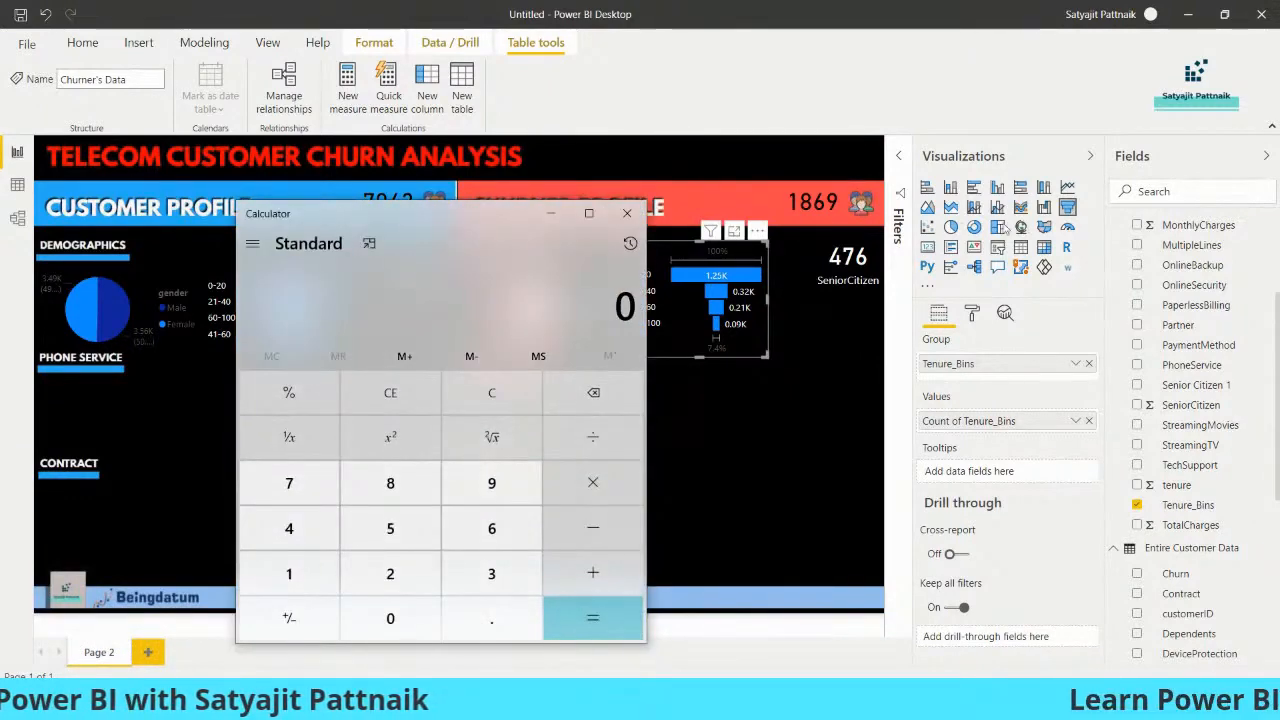
pyautogui.moveTo(449, 243); pyautogui.dragTo(1001, 210)
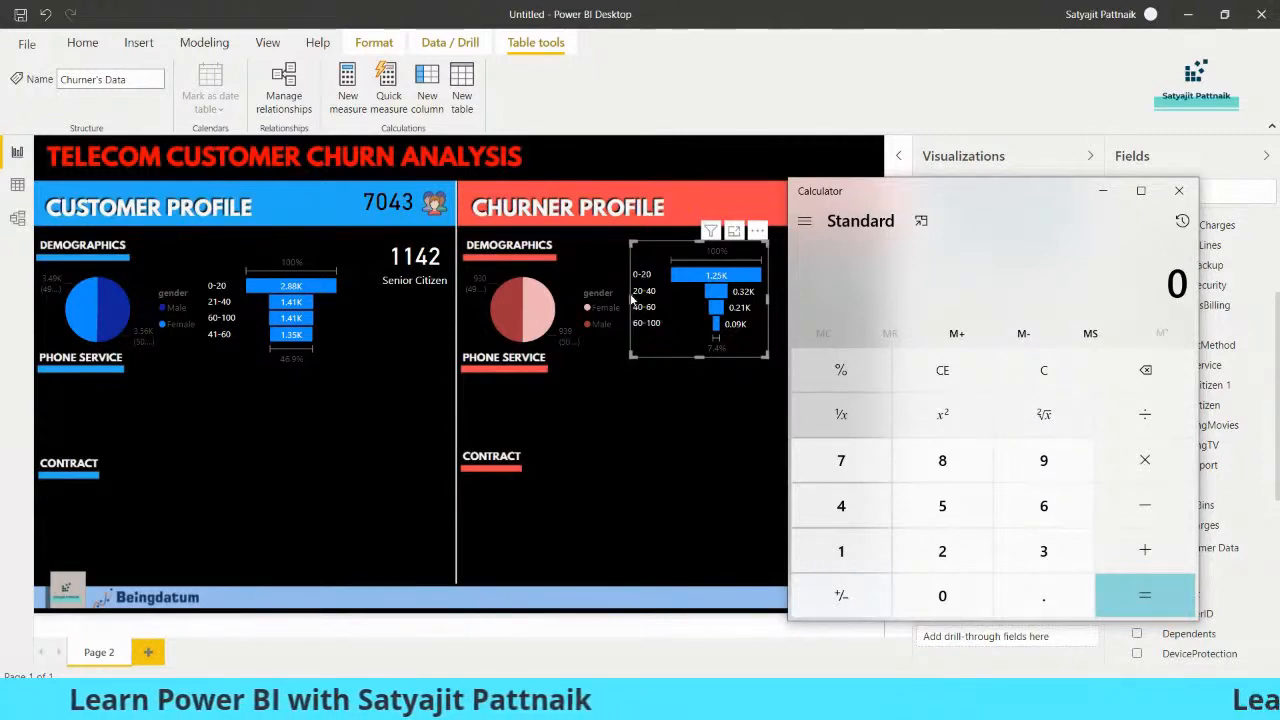
pyautogui.moveTo(944, 197); pyautogui.dragTo(978, 185)
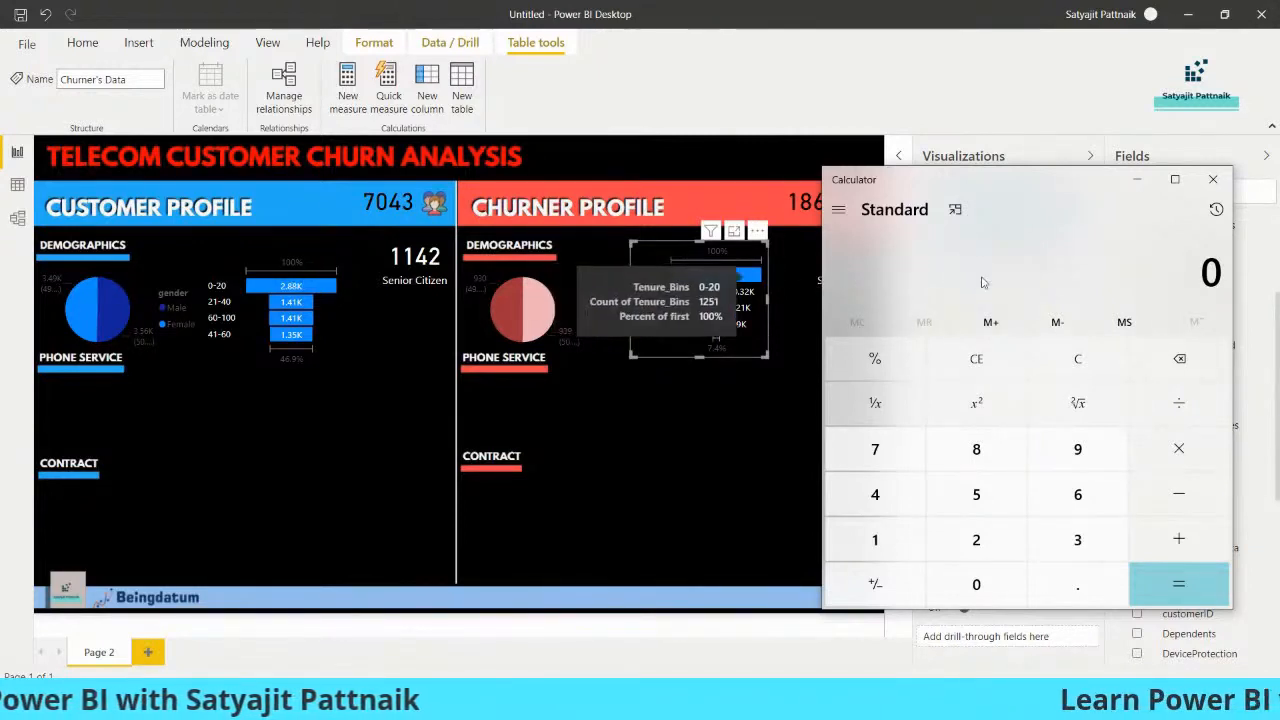
pyautogui.write('1251/')
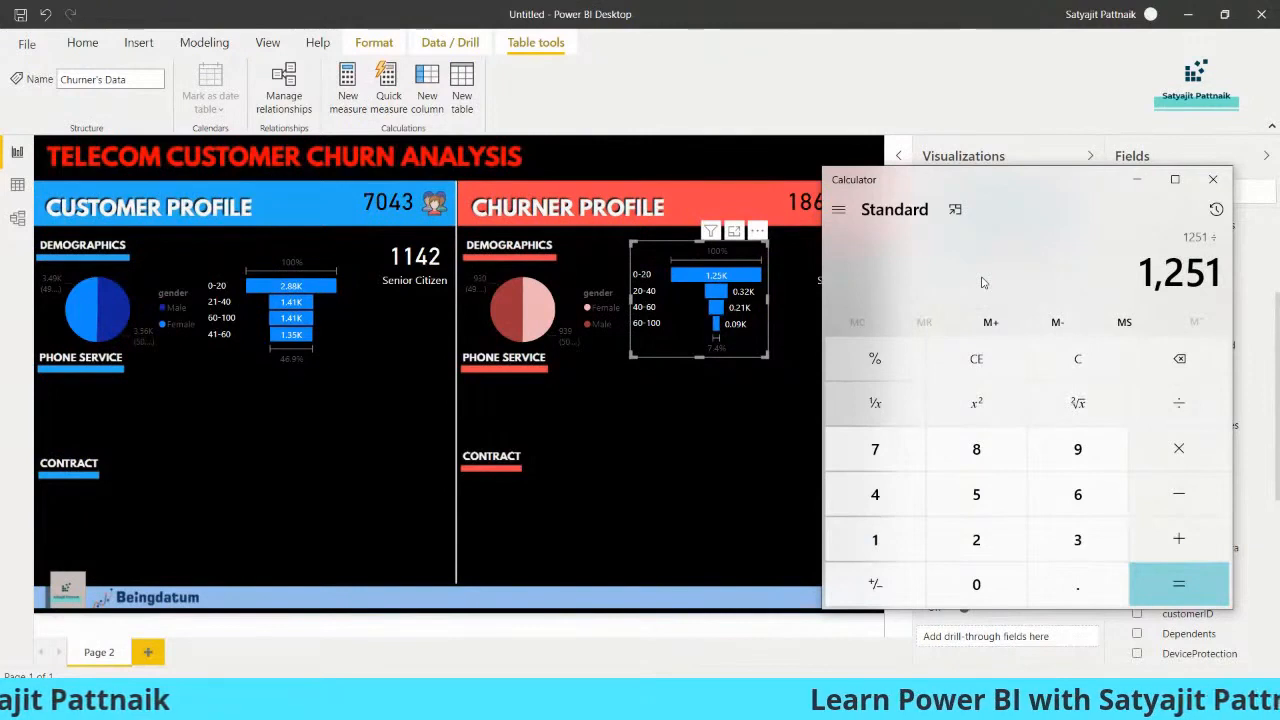
pyautogui.write('2880')
pyautogui.press('Return')
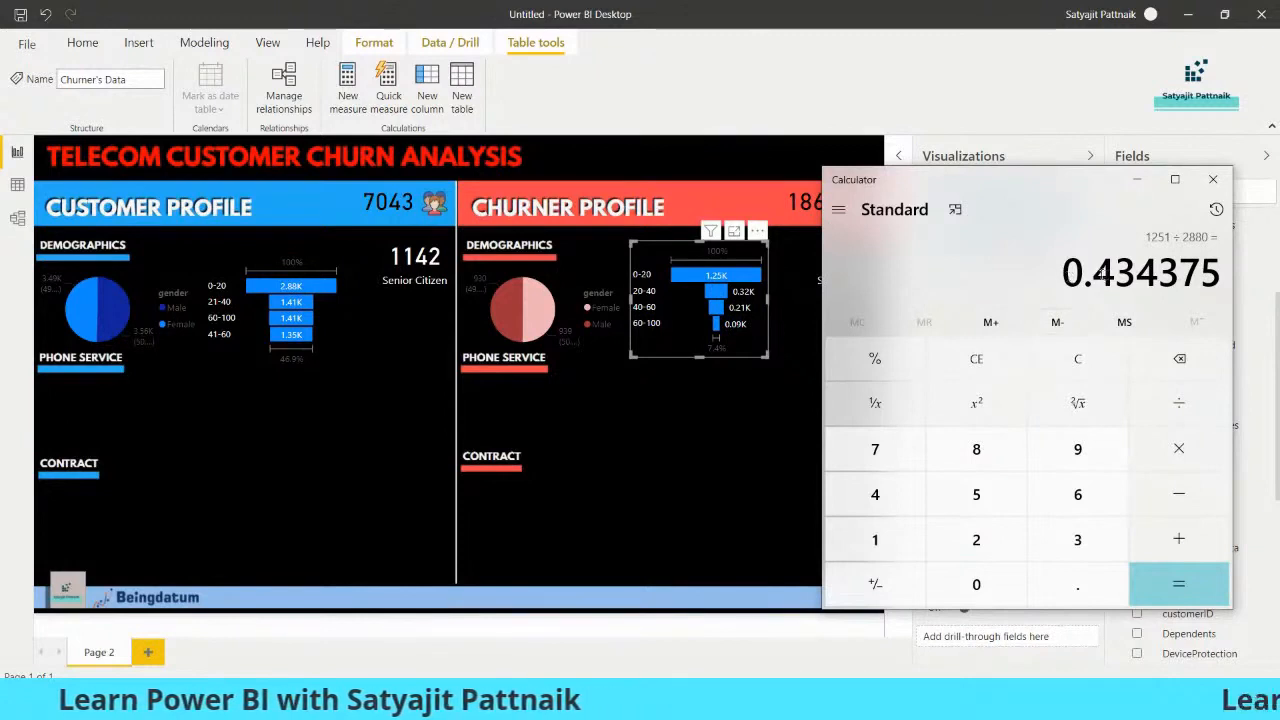
pyautogui.moveTo(1097, 275); pyautogui.dragTo(1136, 277)
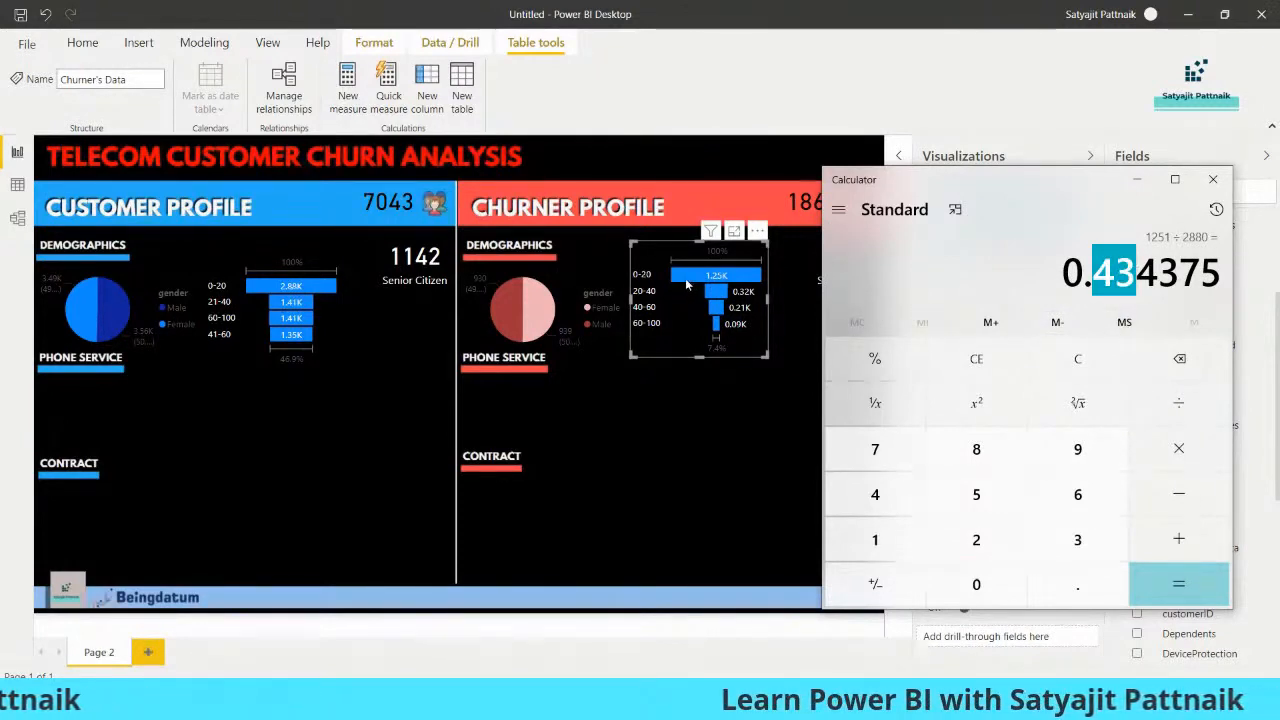
# Highlight the 60-100 bin in the customer funnel, then divide its 93 churners by 1407 customers in Calculator
pyautogui.moveTo(685, 283)
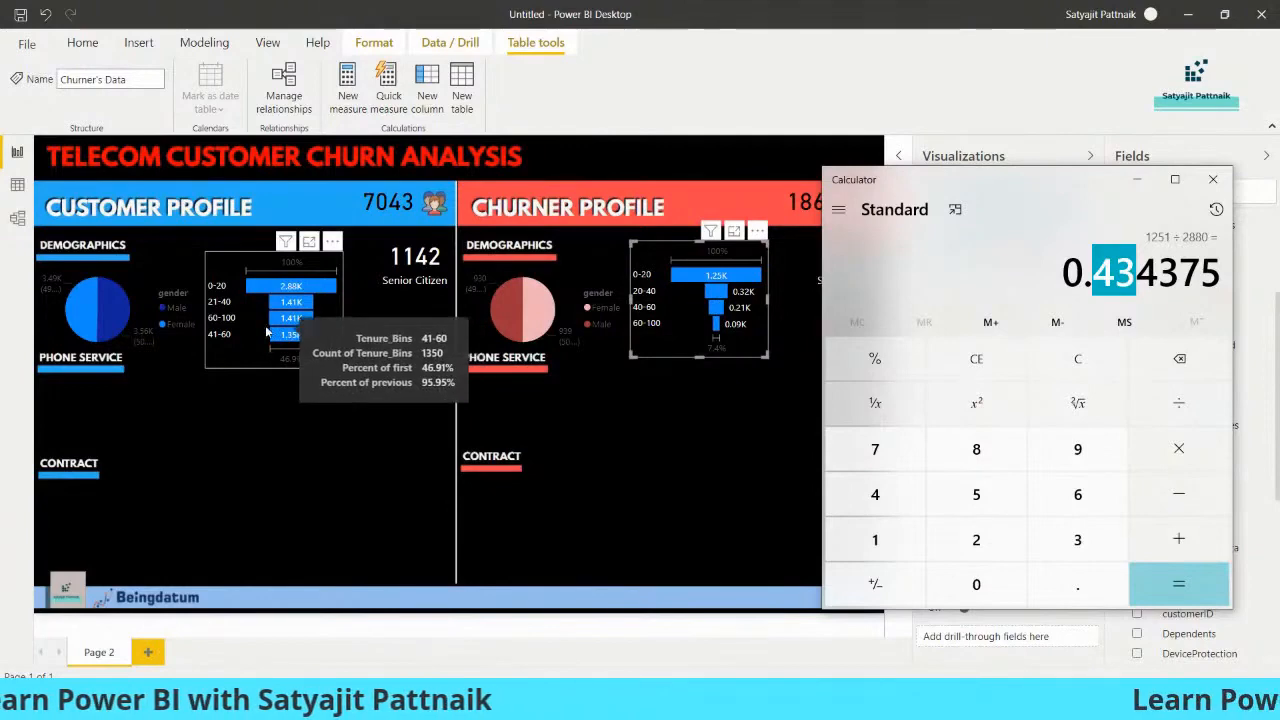
pyautogui.click(311, 346)
pyautogui.click(307, 345)
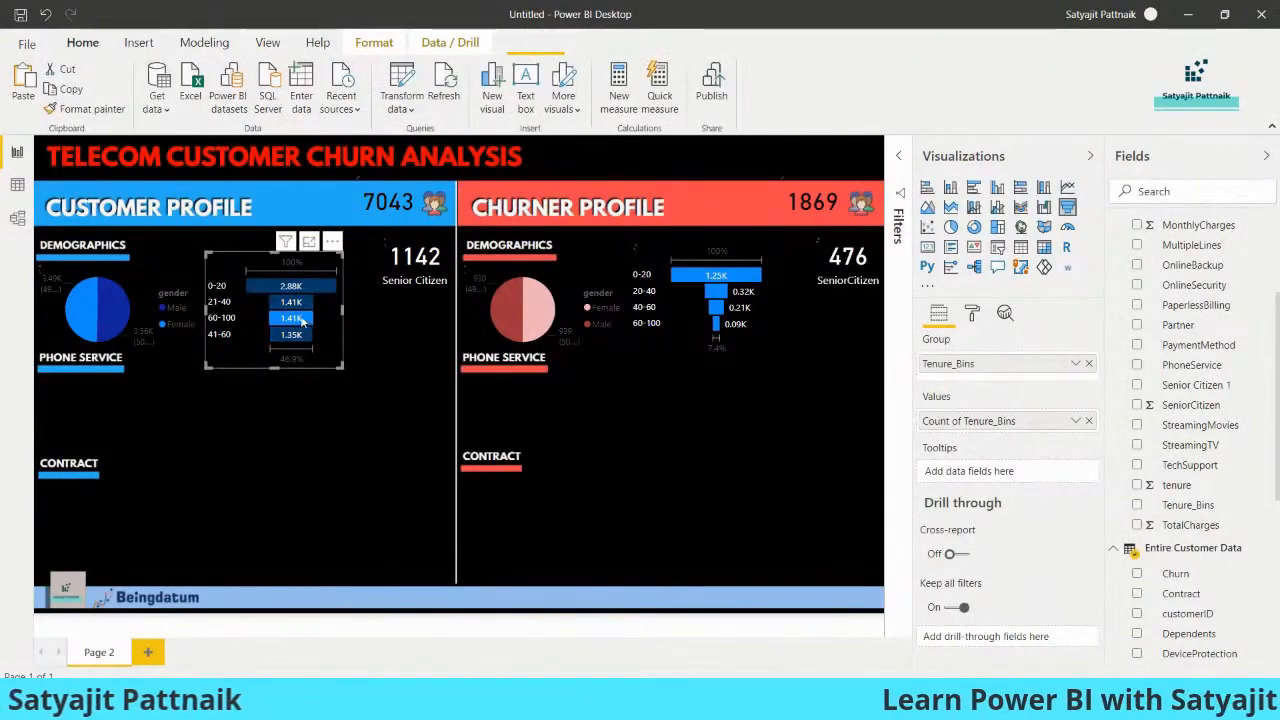
pyautogui.click(301, 318)
pyautogui.hotkey('alt', 'Tab')
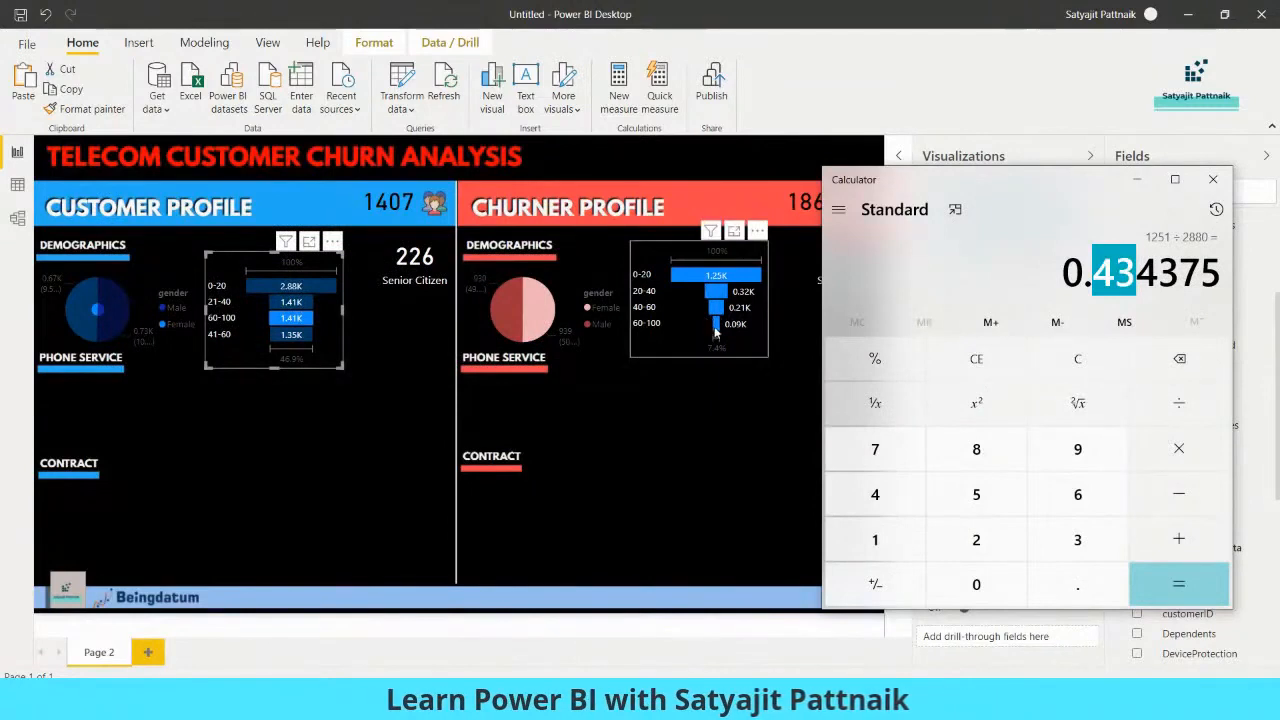
pyautogui.moveTo(715, 335)
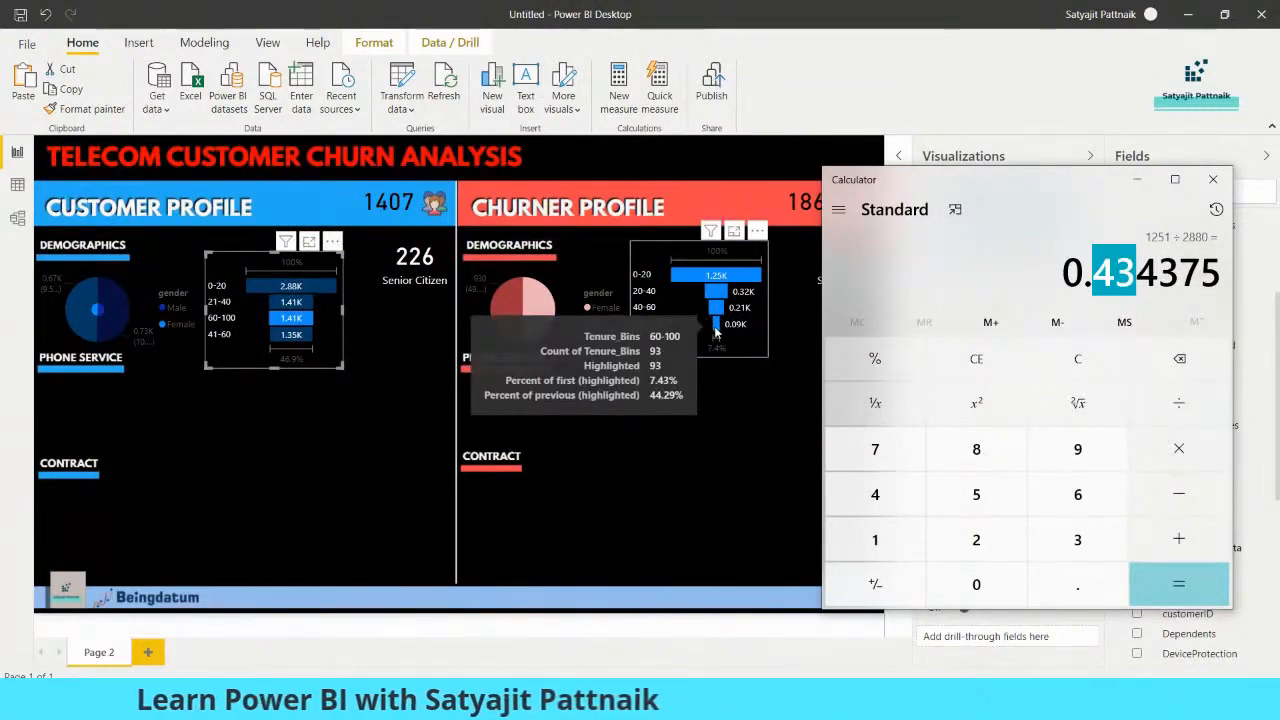
pyautogui.click(1064, 359)
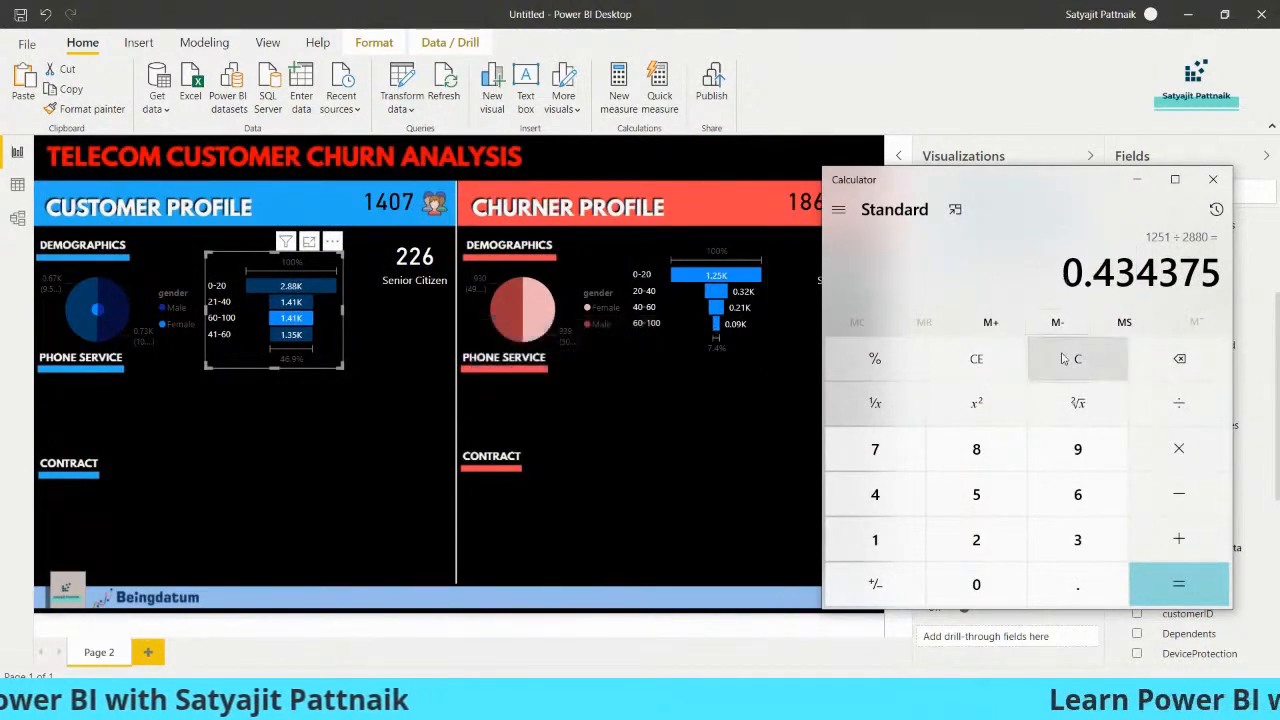
pyautogui.write('93/1407')
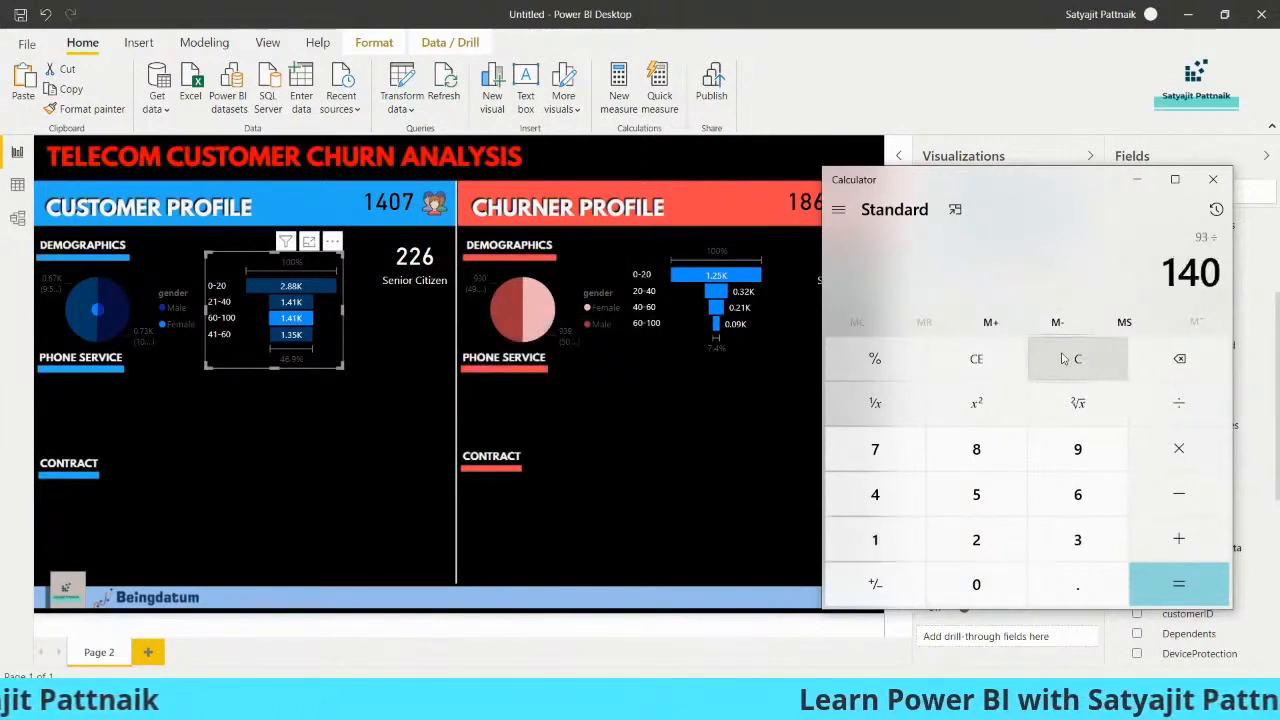
pyautogui.press('Return')
pyautogui.moveTo(922, 280); pyautogui.dragTo(857, 279)
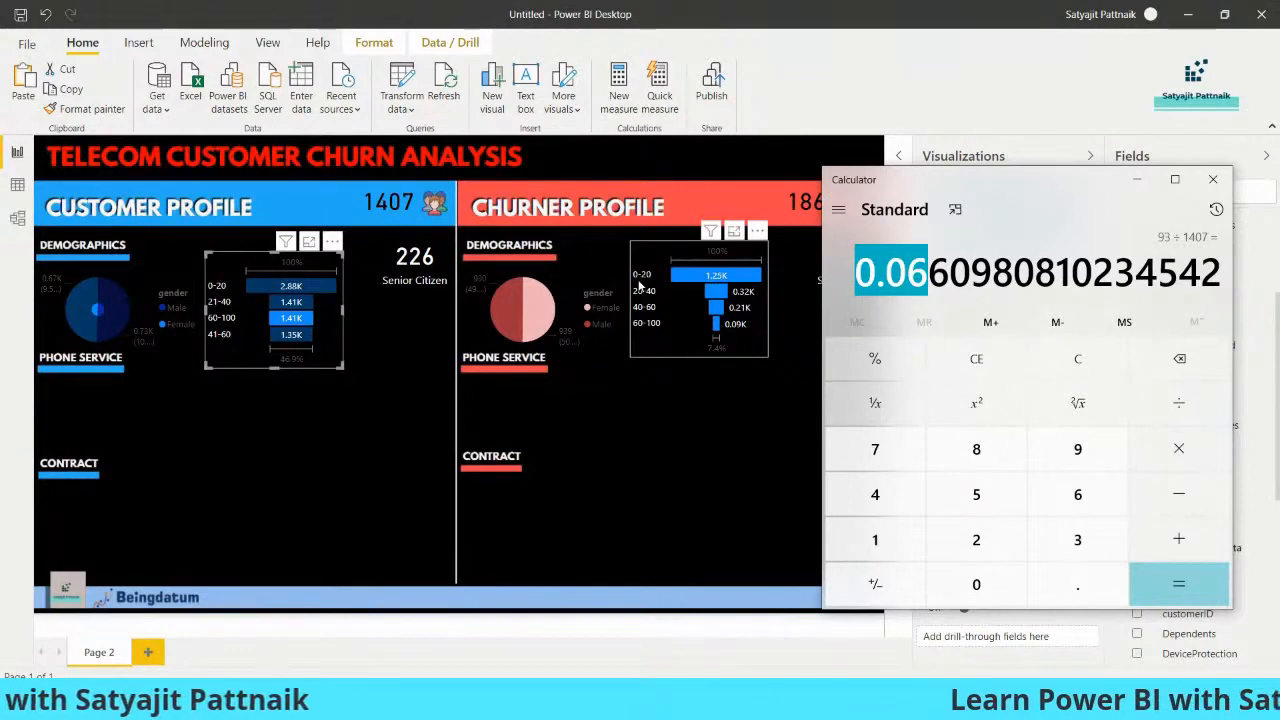
# Switch back to Power BI and change the churner Tenure_Bins funnel's default data color to a light red theme shade
pyautogui.click(678, 329)
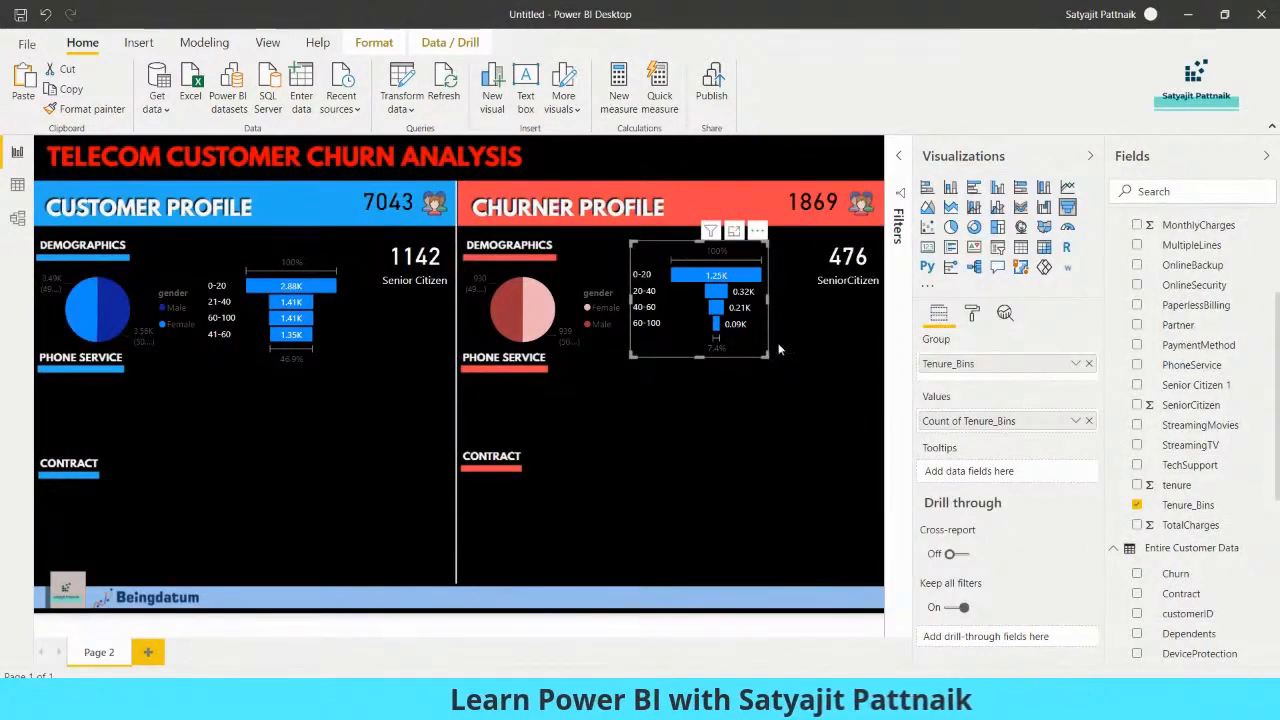
pyautogui.click(971, 316)
pyautogui.click(931, 432)
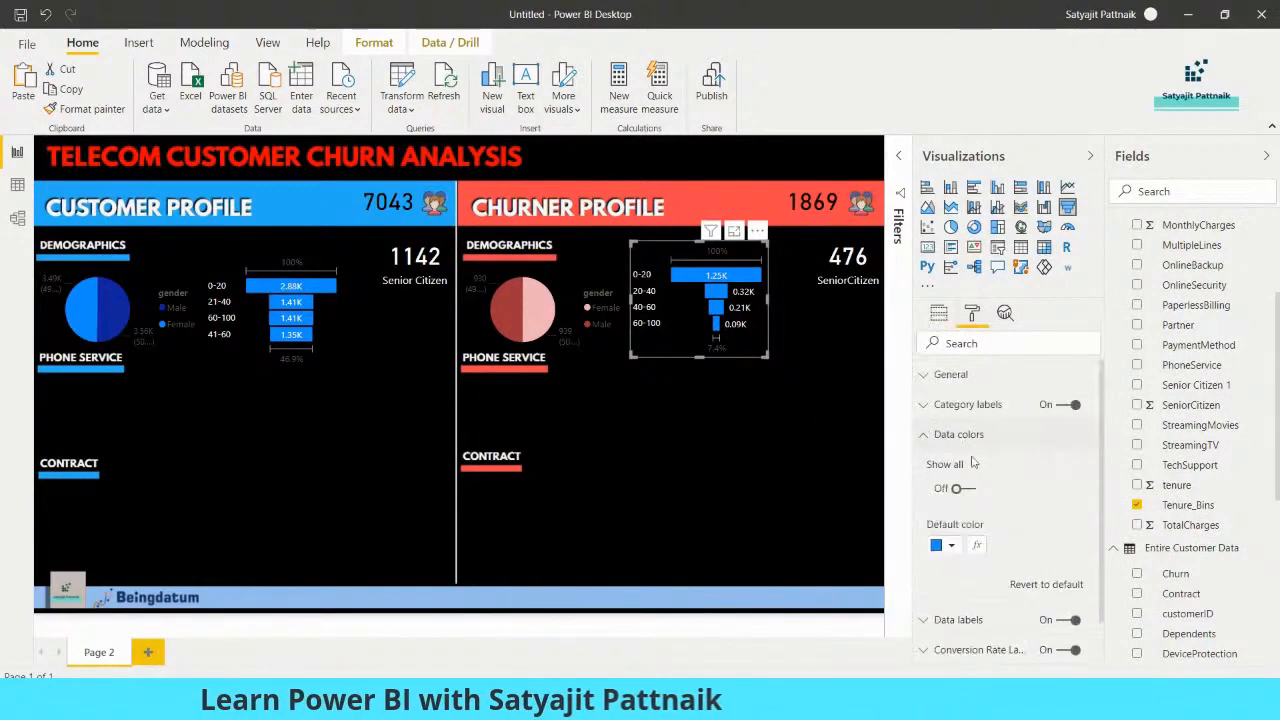
pyautogui.click(951, 545)
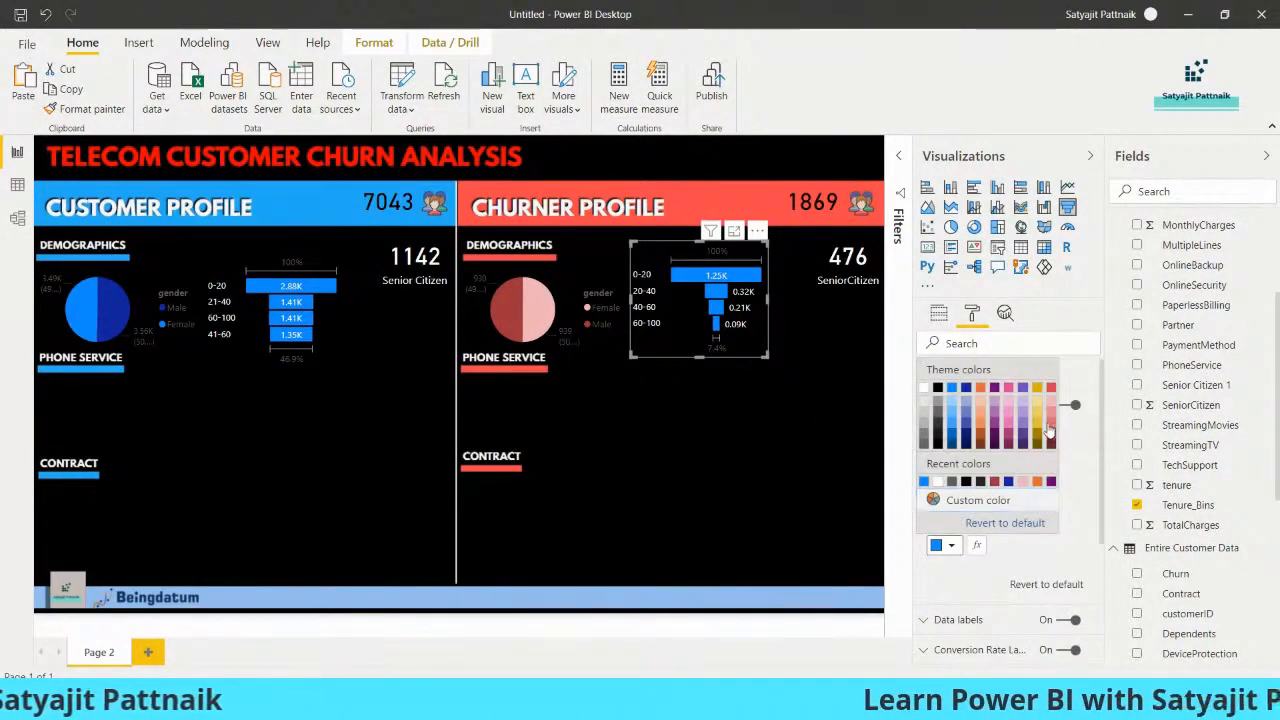
pyautogui.click(1050, 431)
pyautogui.click(729, 430)
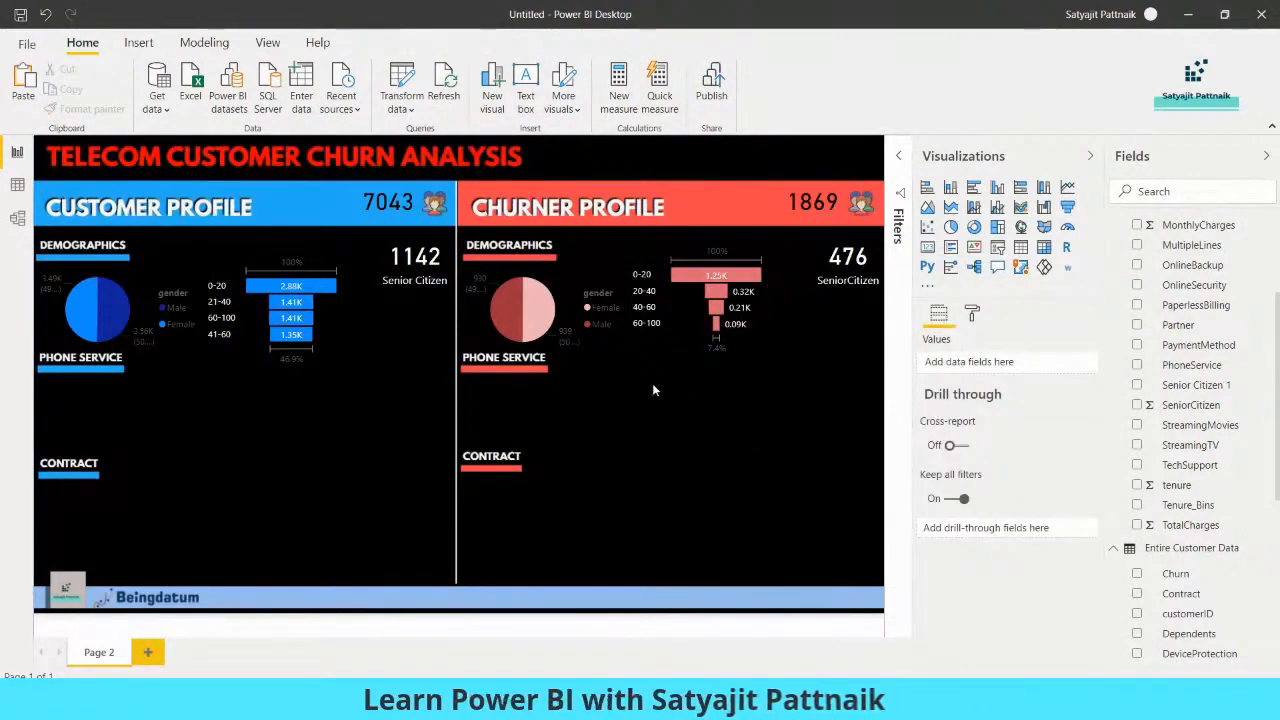
# Move the churner and customer Tenure_Bins funnels up beside the SeniorCitizen cards in their demographics sections
pyautogui.moveTo(754, 338); pyautogui.dragTo(805, 326)
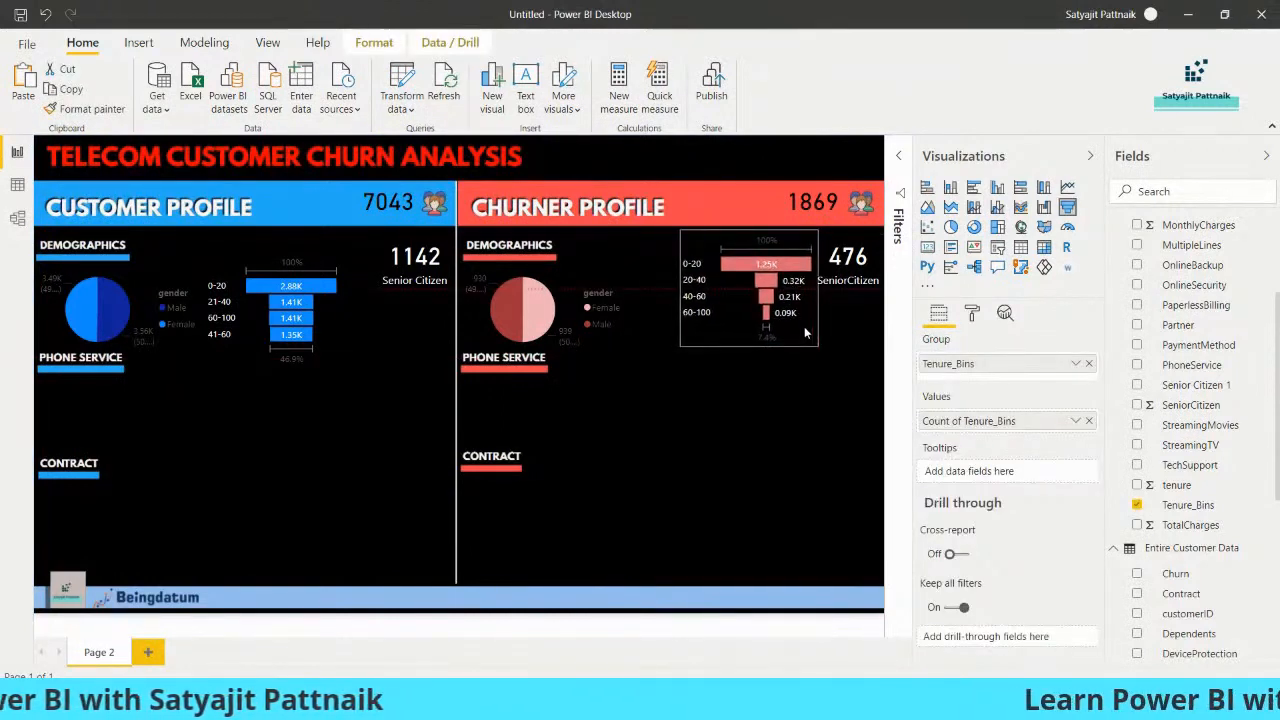
pyautogui.moveTo(324, 312); pyautogui.dragTo(368, 293)
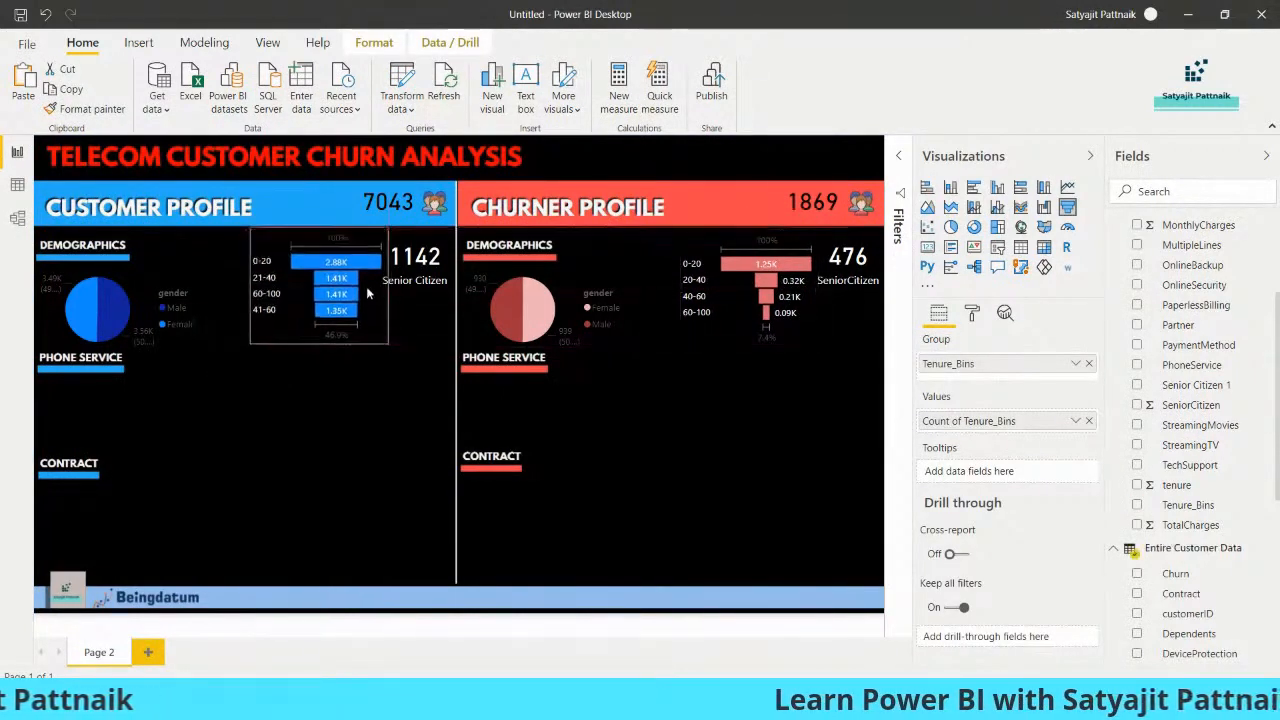
pyautogui.click(328, 396)
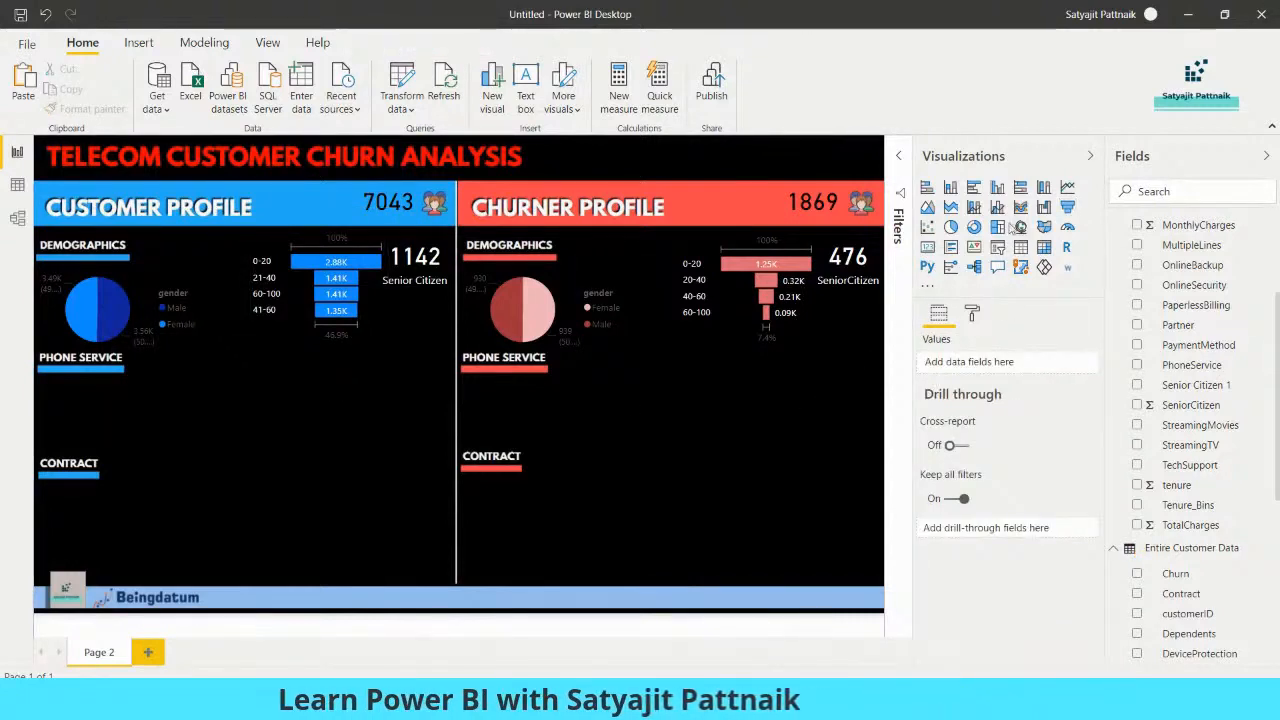
# Add a clustered column chart in the Customer Profile below the funnel, with Partner from Entire Customer Data as axis and Count of Partner as values
pyautogui.click(997, 189)
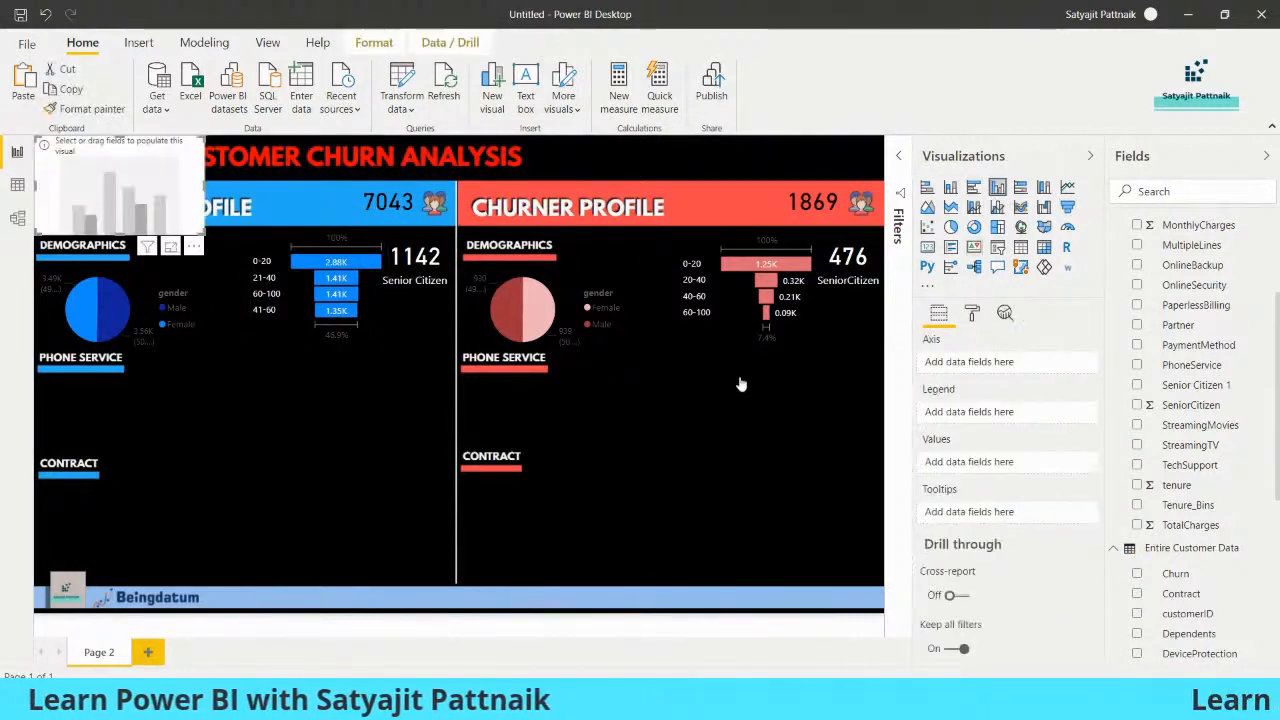
pyautogui.moveTo(165, 252); pyautogui.dragTo(347, 502)
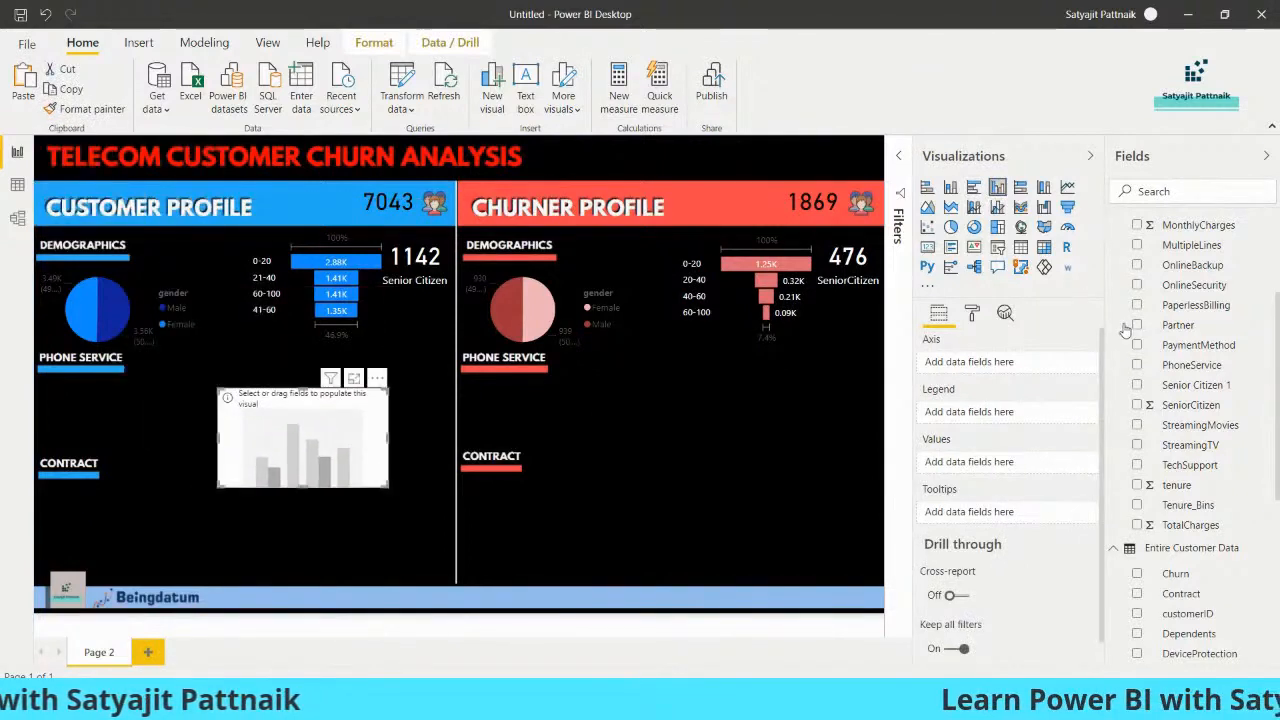
pyautogui.scroll(3, 1177, 291)
pyautogui.click(1114, 226)
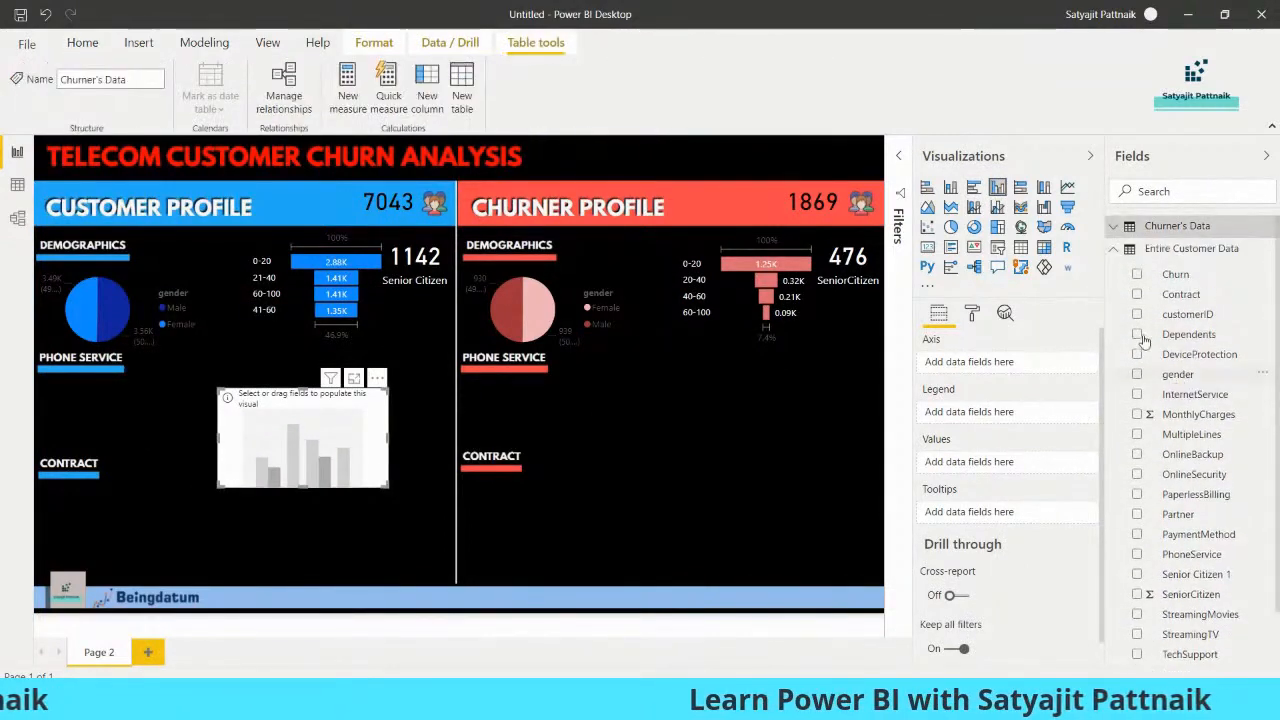
pyautogui.click(1137, 514)
pyautogui.moveTo(1180, 516); pyautogui.dragTo(998, 474)
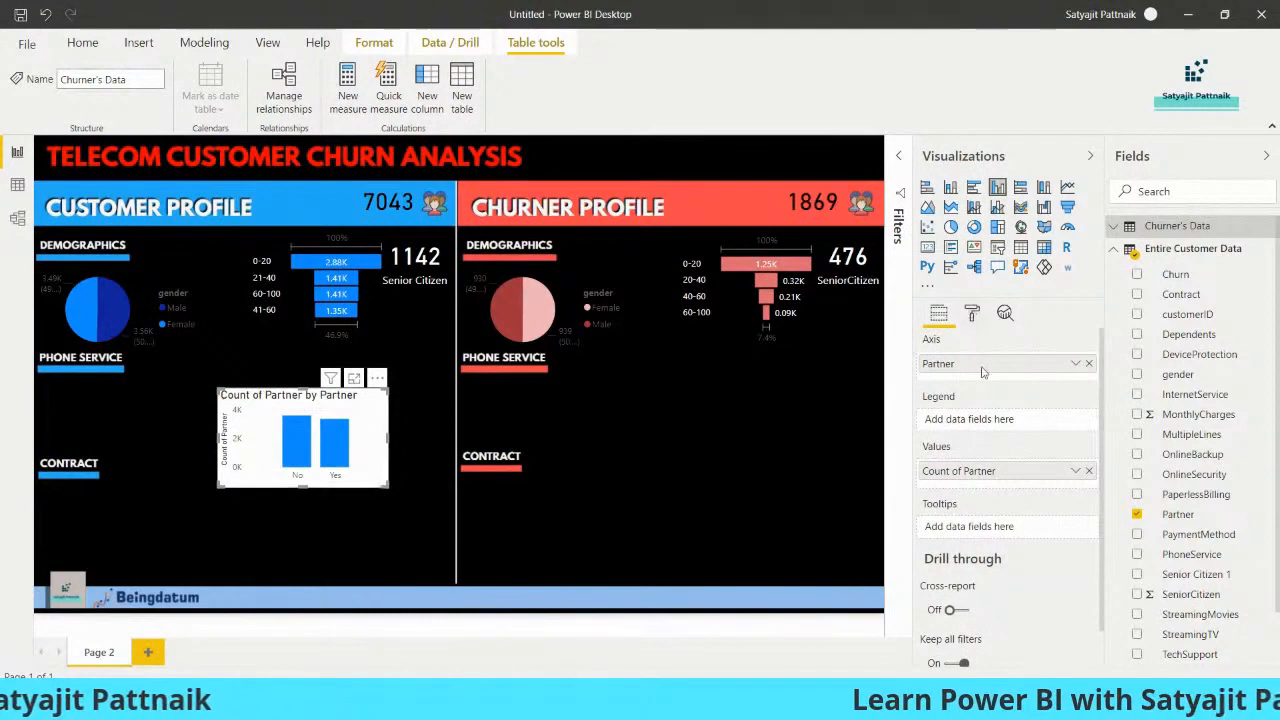
# Turn off the title, X axis and Y axis of the Partner column chart, and turn on its data labels
pyautogui.click(971, 313)
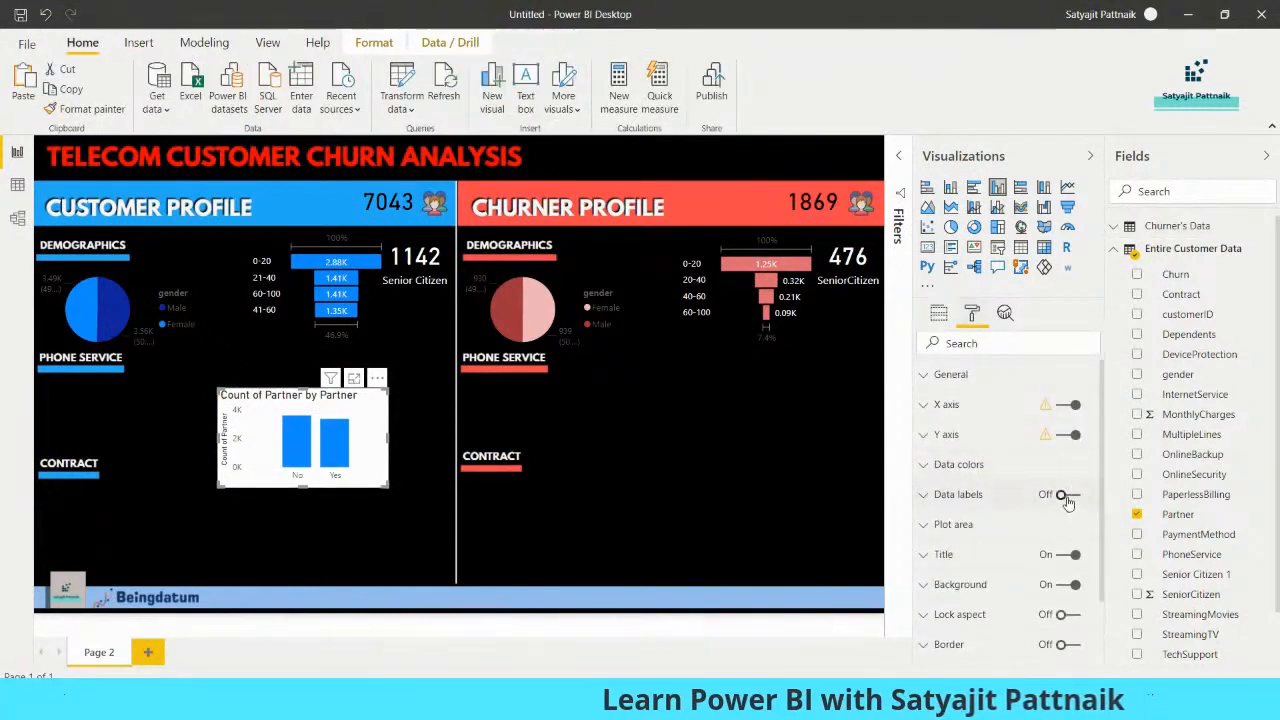
pyautogui.click(1068, 555)
pyautogui.click(1068, 404)
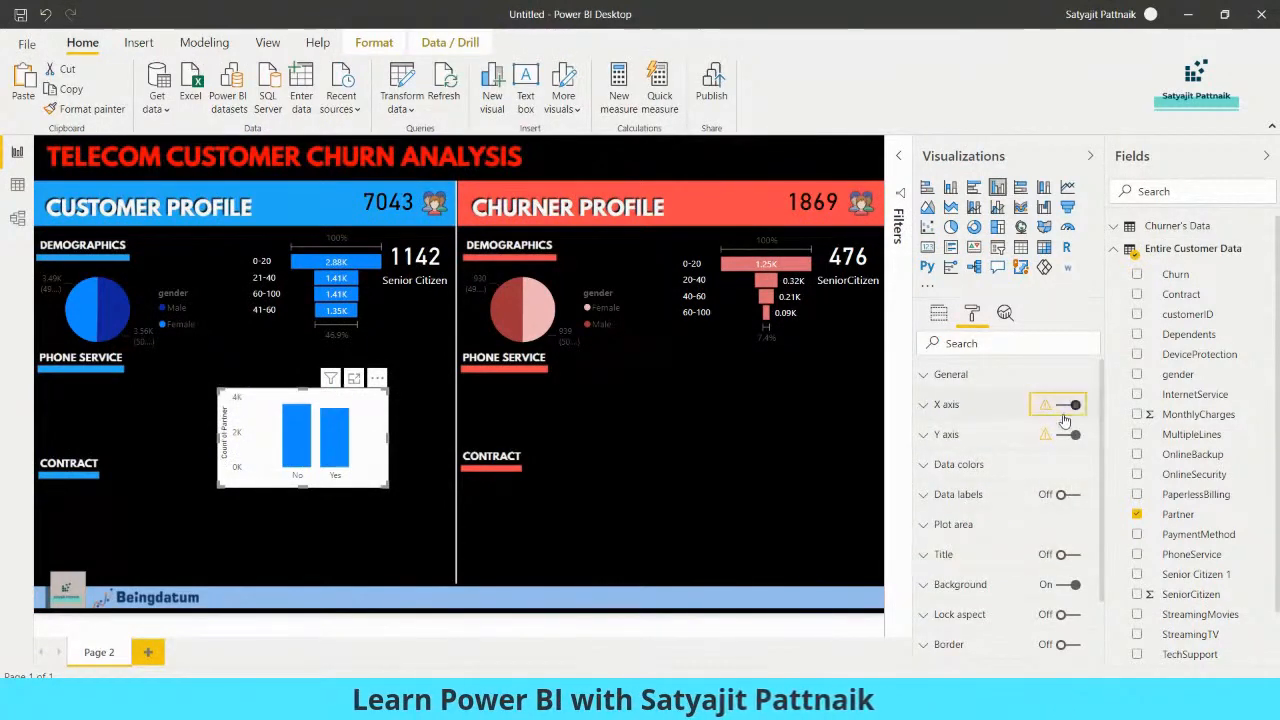
pyautogui.click(1066, 437)
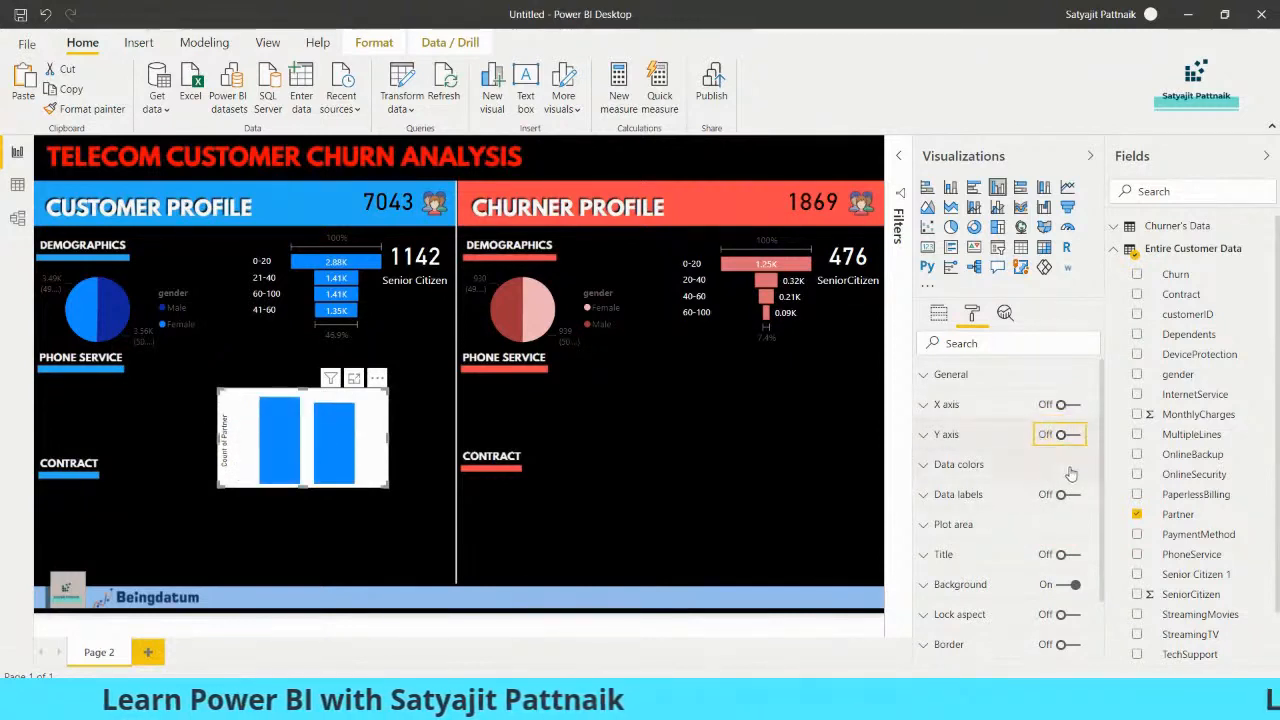
pyautogui.click(1066, 496)
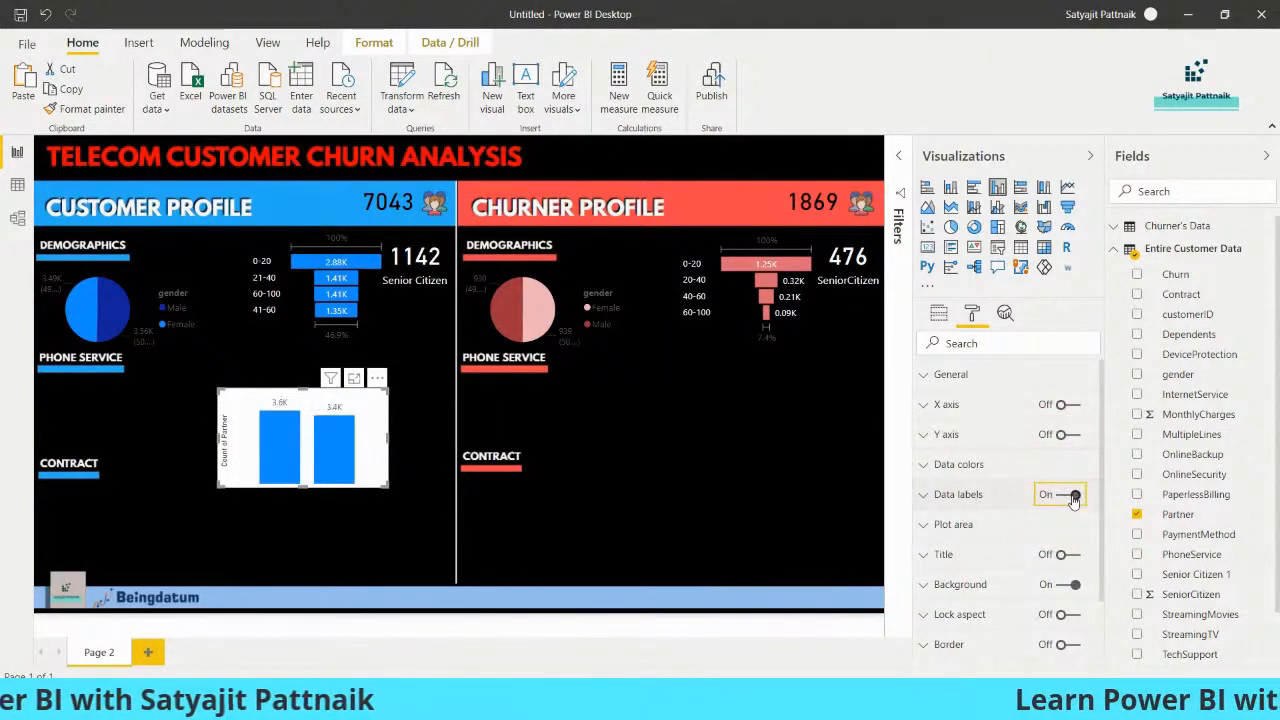
# Turn the Partner column chart's X axis back on, leaving the Y axis off and data labels on
pyautogui.click(1072, 435)
pyautogui.click(1070, 435)
pyautogui.click(1068, 405)
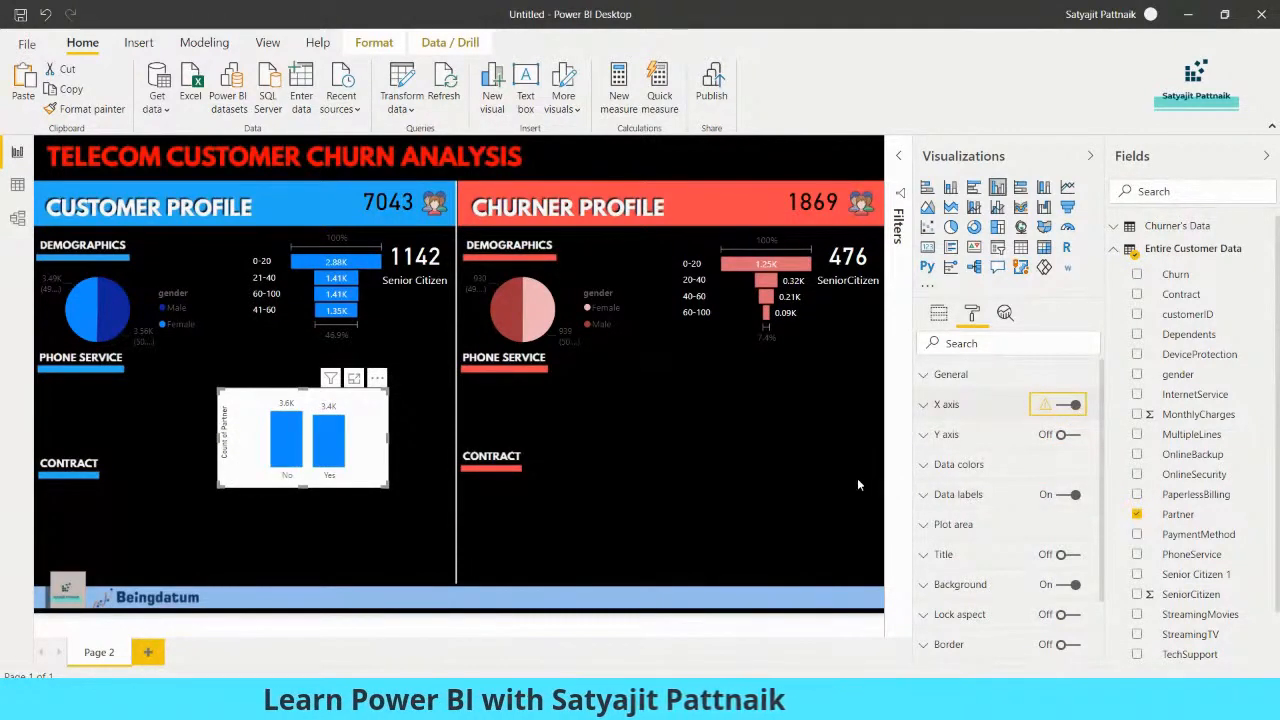
pyautogui.click(1065, 495)
pyautogui.click(1063, 495)
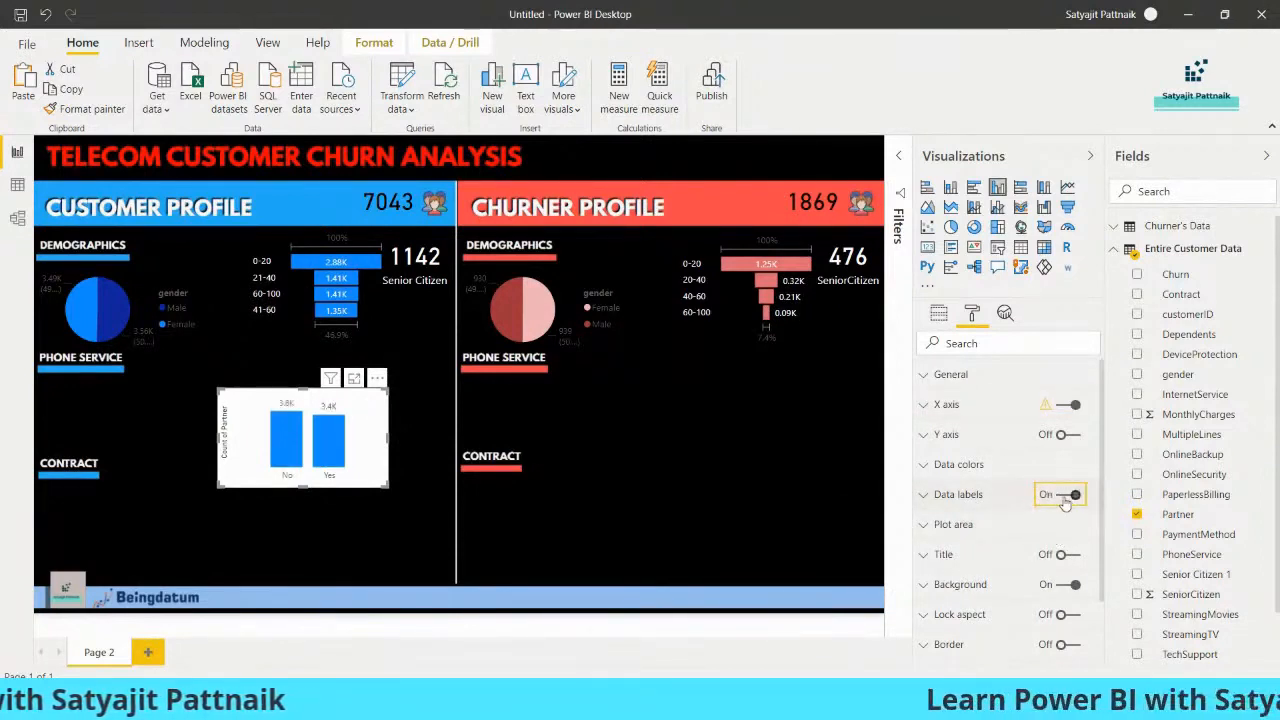
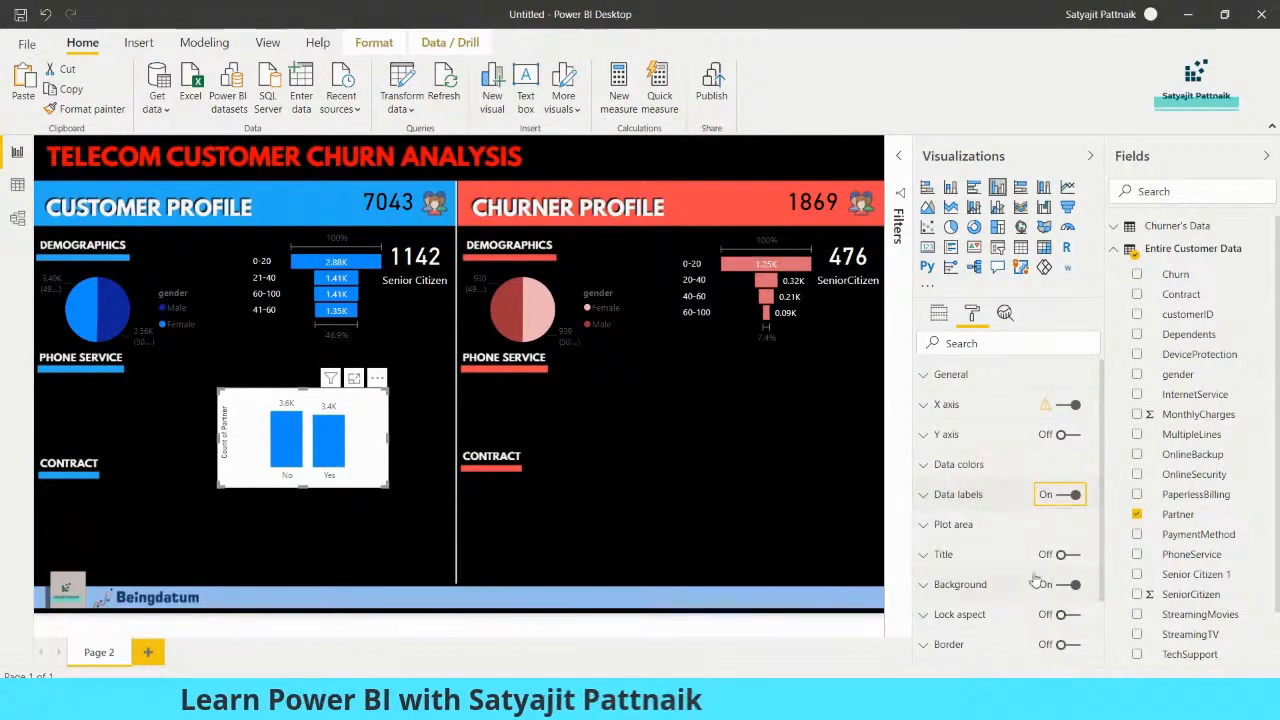
# Turn off the background of the Partner column chart and set its data label colour to white
pyautogui.click(1067, 584)
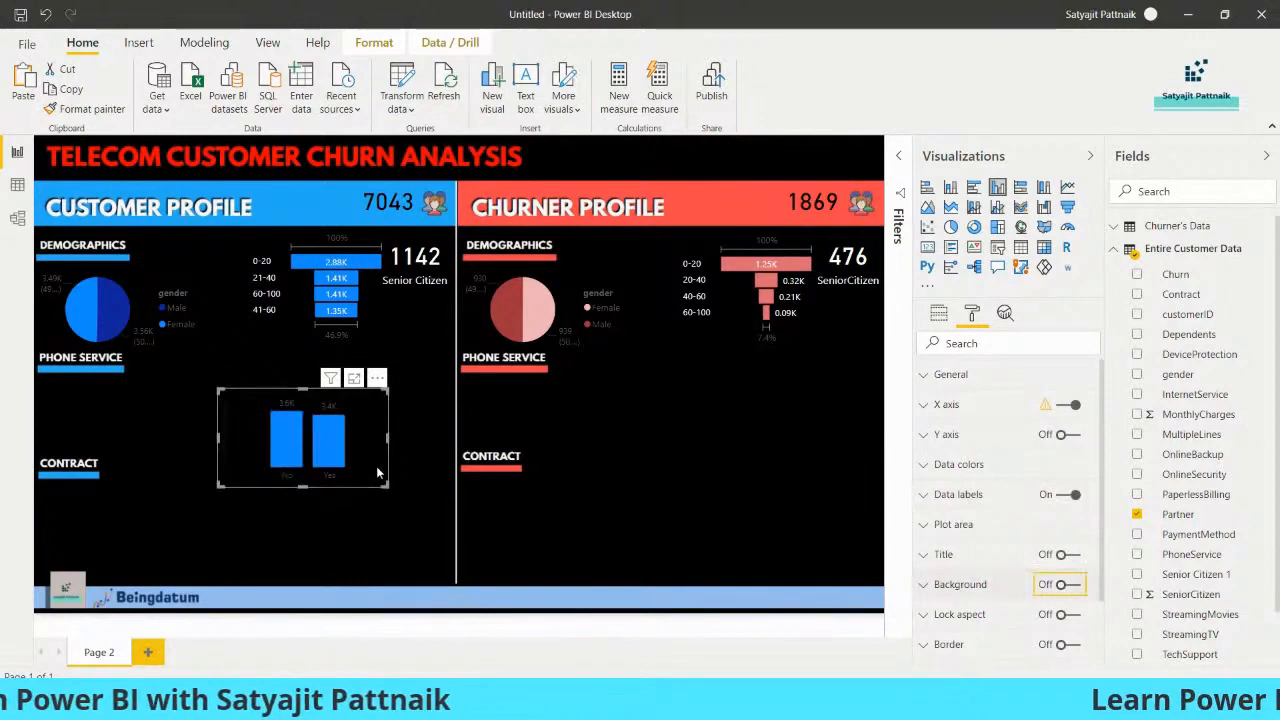
pyautogui.click(926, 465)
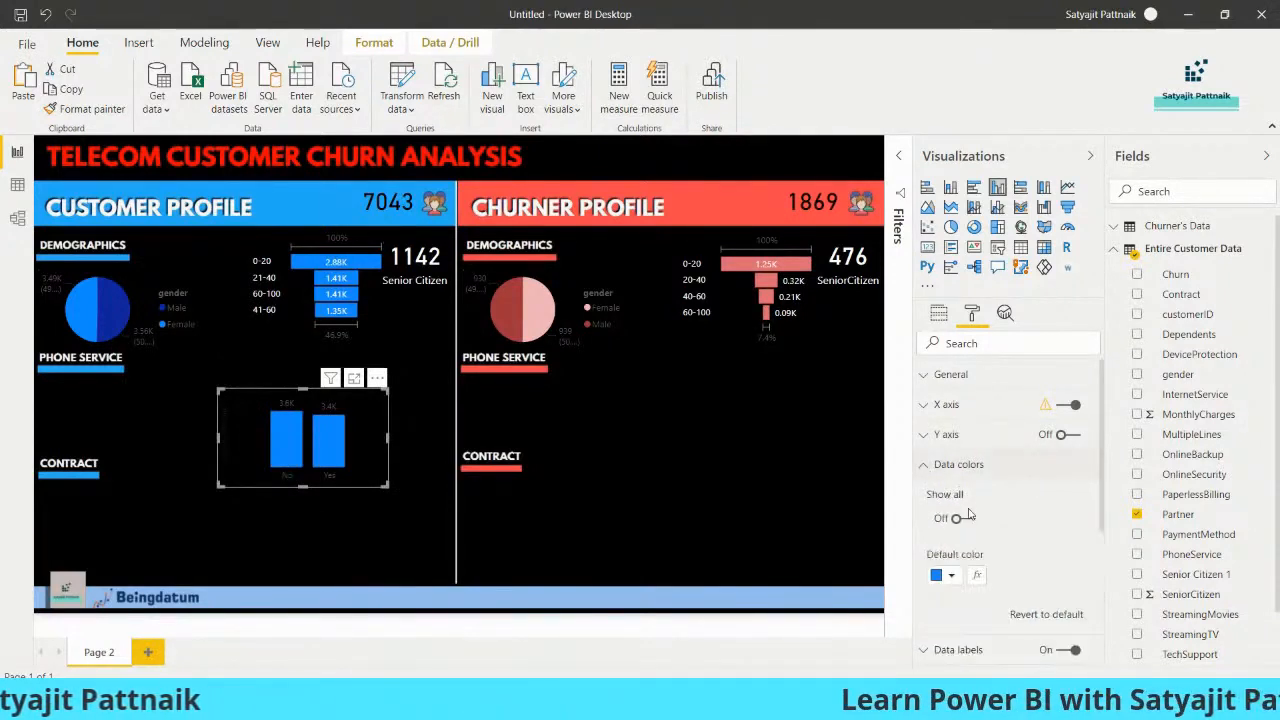
pyautogui.click(926, 465)
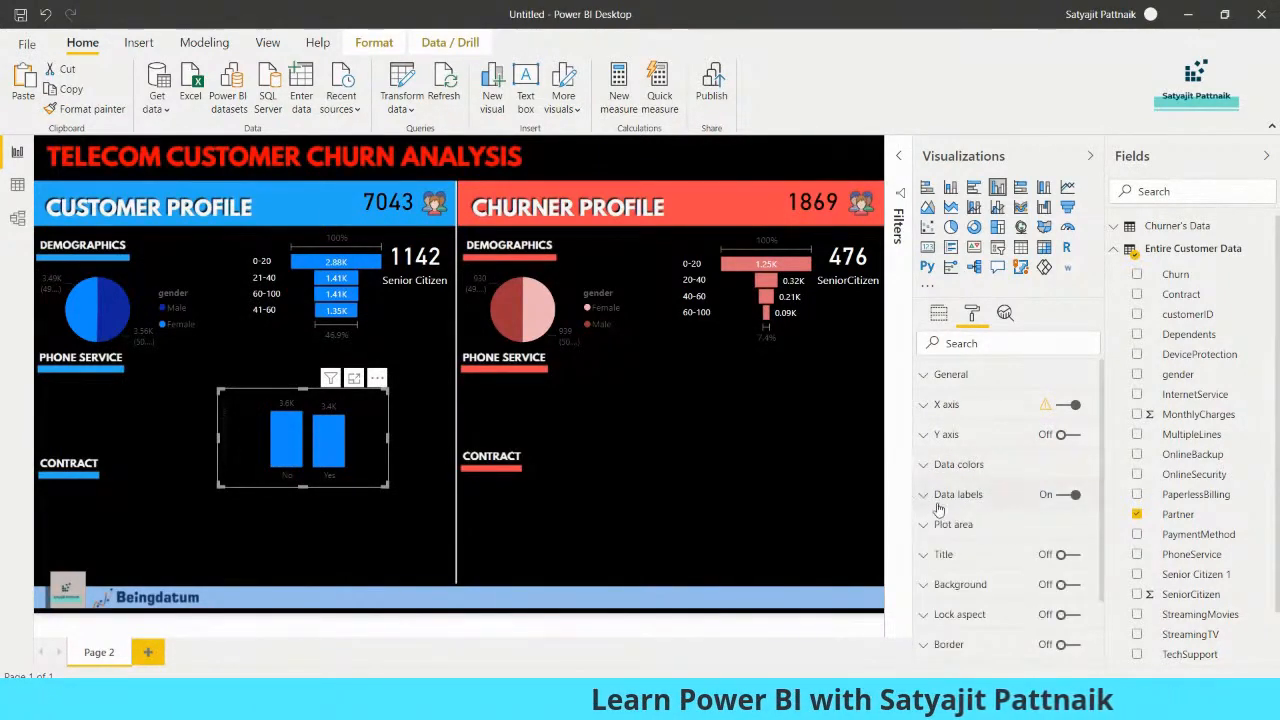
pyautogui.click(938, 500)
pyautogui.click(943, 545)
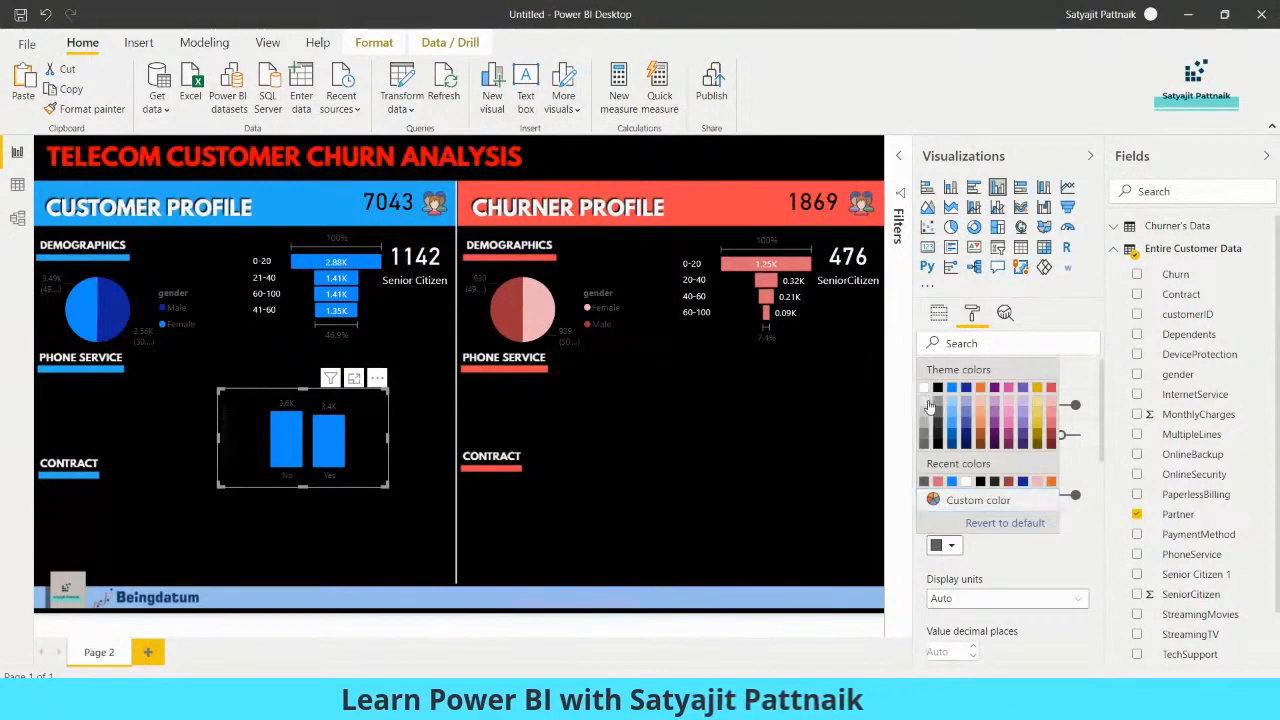
pyautogui.click(928, 406)
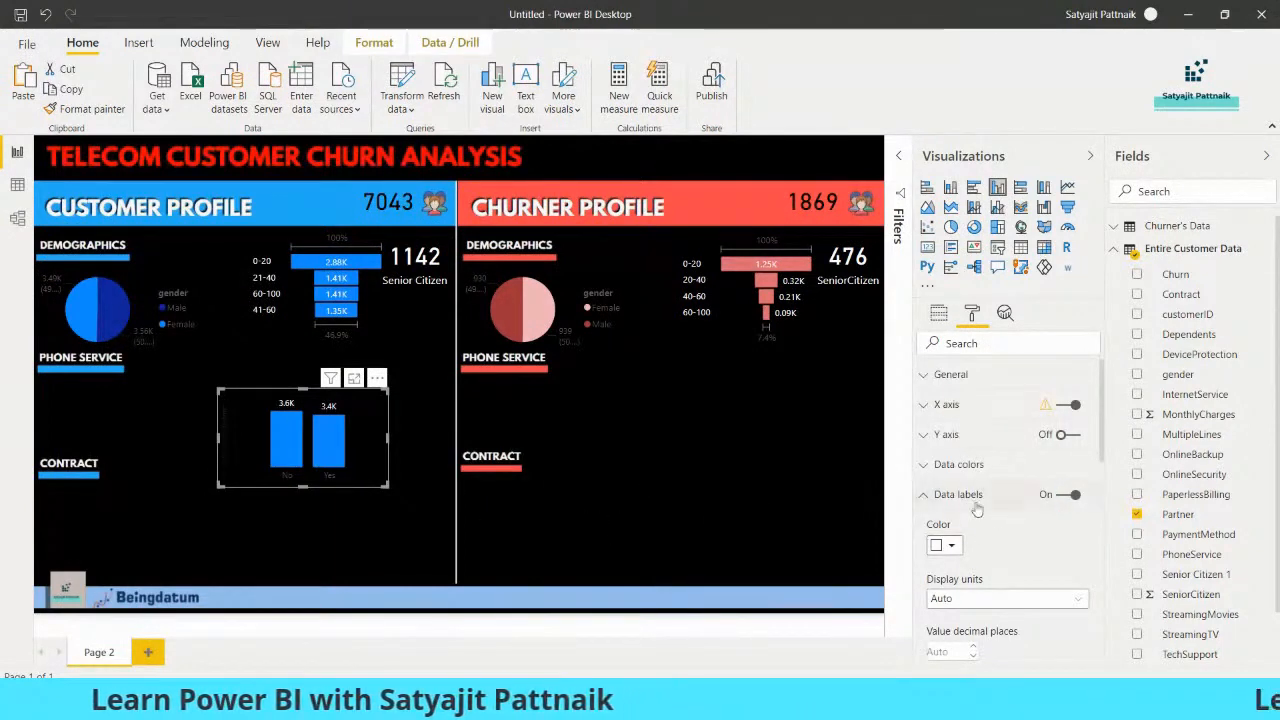
pyautogui.click(924, 495)
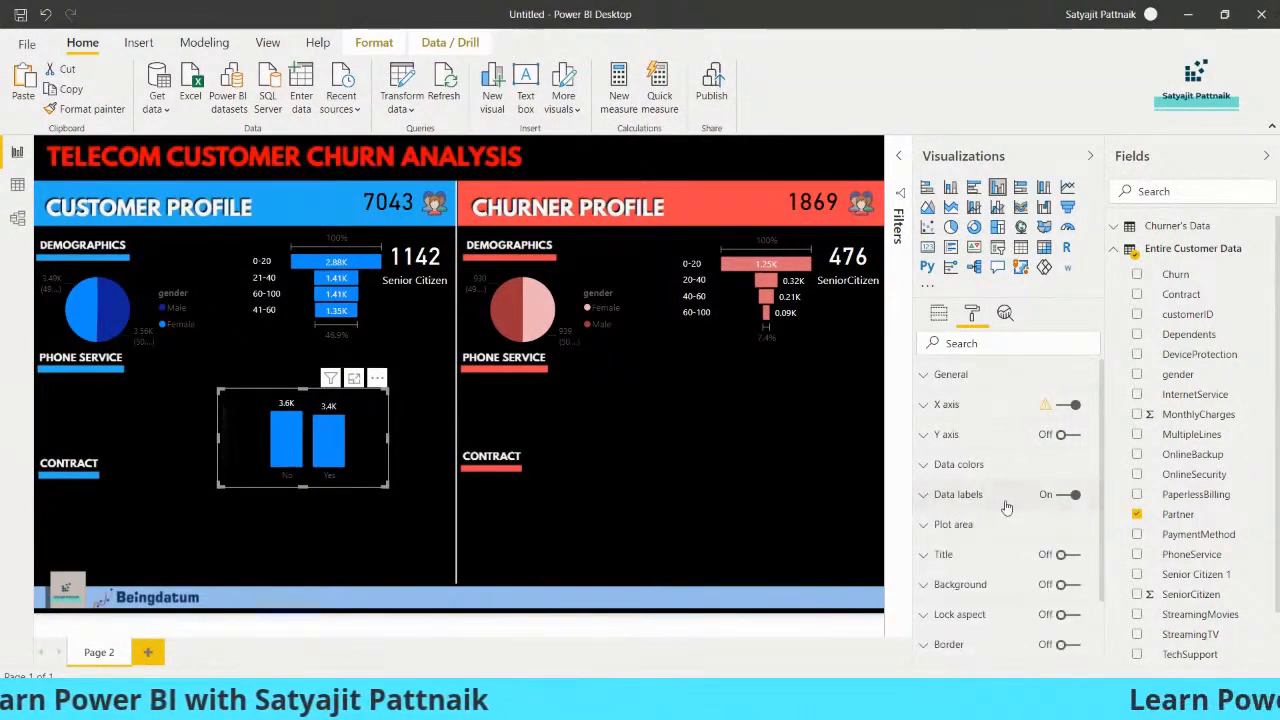
# Set the X axis label colour of the Partner column chart to white
pyautogui.click(926, 528)
pyautogui.click(1013, 515)
pyautogui.scroll(-2, 1013, 515)
pyautogui.scroll(2, 985, 502)
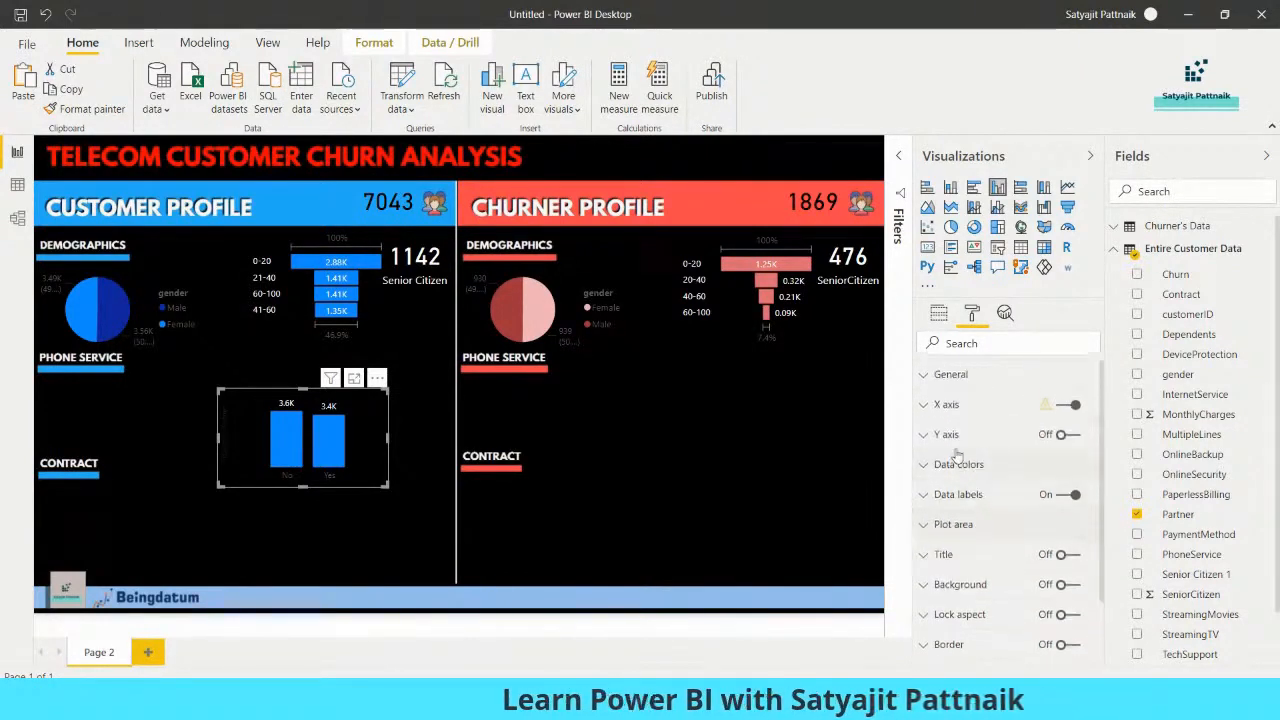
pyautogui.click(923, 405)
pyautogui.click(944, 456)
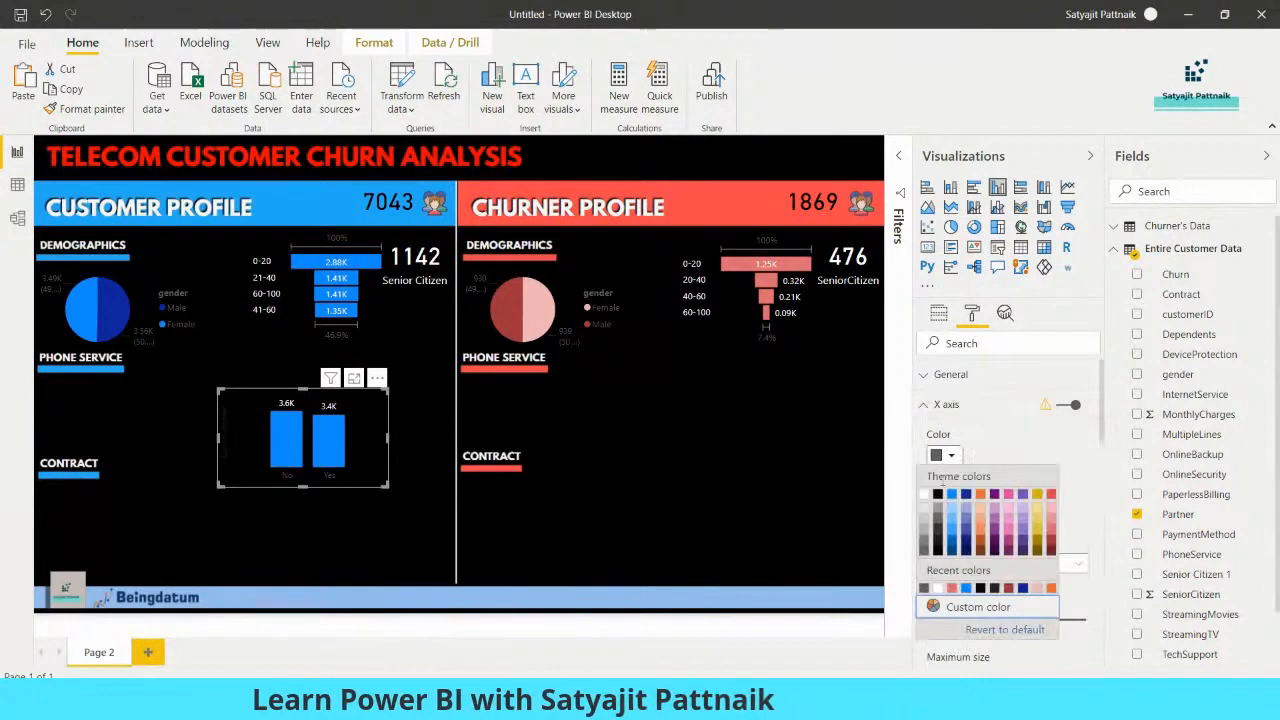
pyautogui.click(925, 495)
pyautogui.click(924, 404)
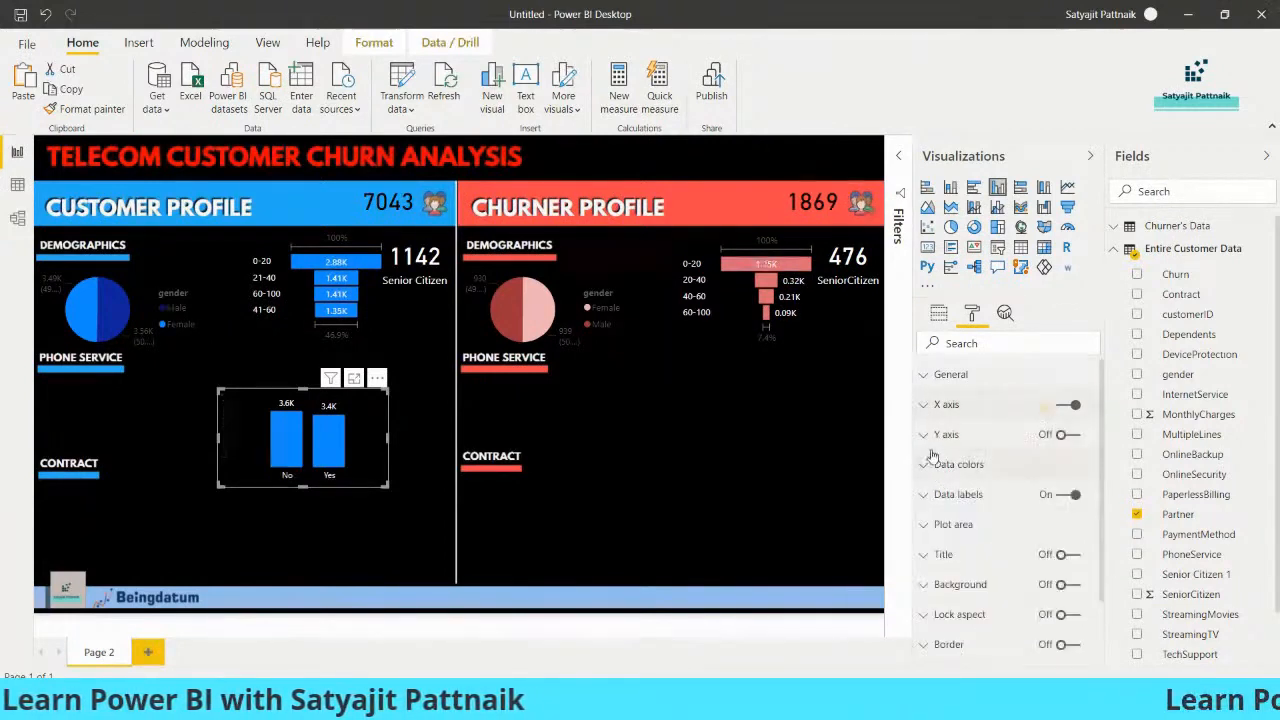
pyautogui.click(925, 435)
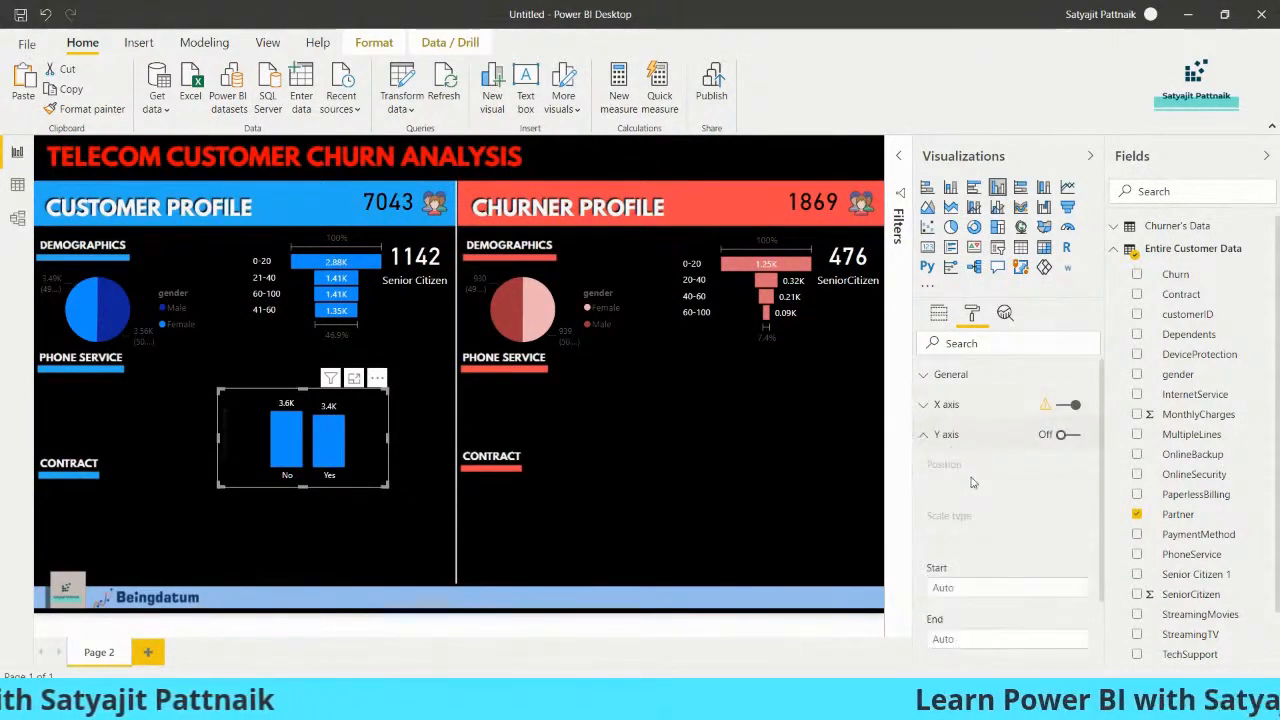
pyautogui.click(926, 436)
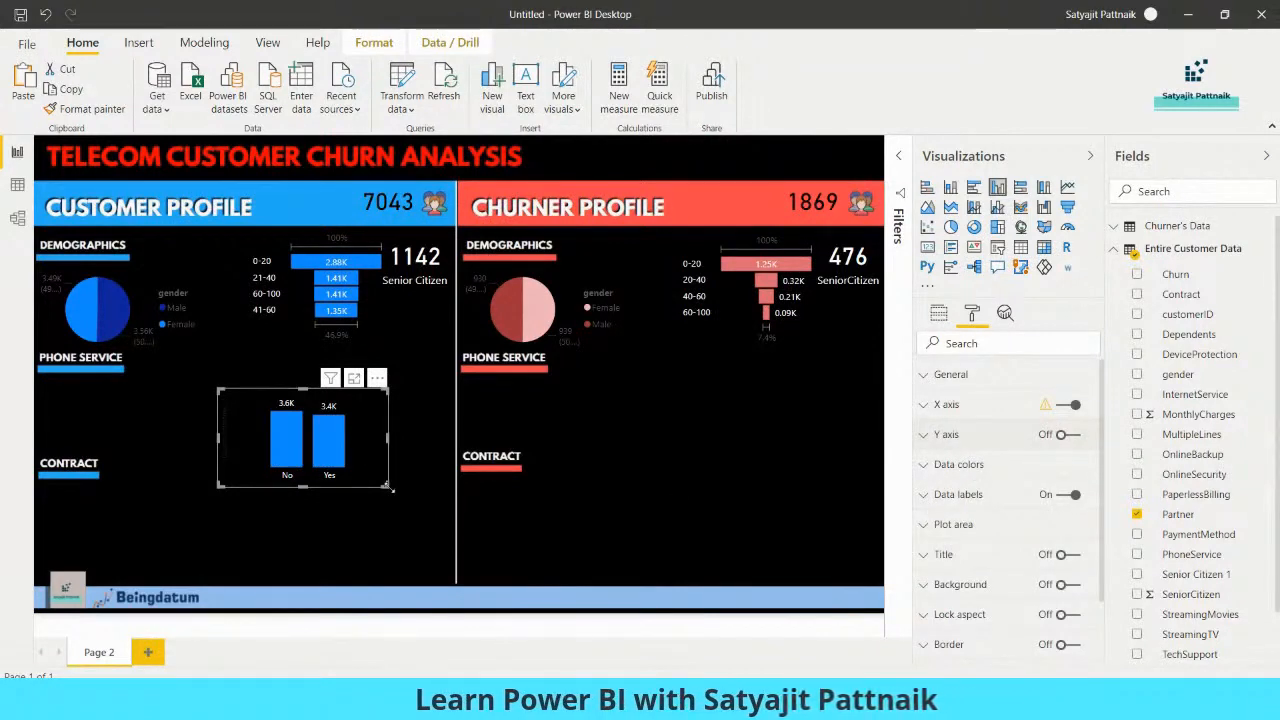
# Shrink the Partner chart and fit it below the customer Senior Citizen card, shifting the customer tenure funnel towards the gender pie
pyautogui.moveTo(387, 487); pyautogui.dragTo(281, 404)
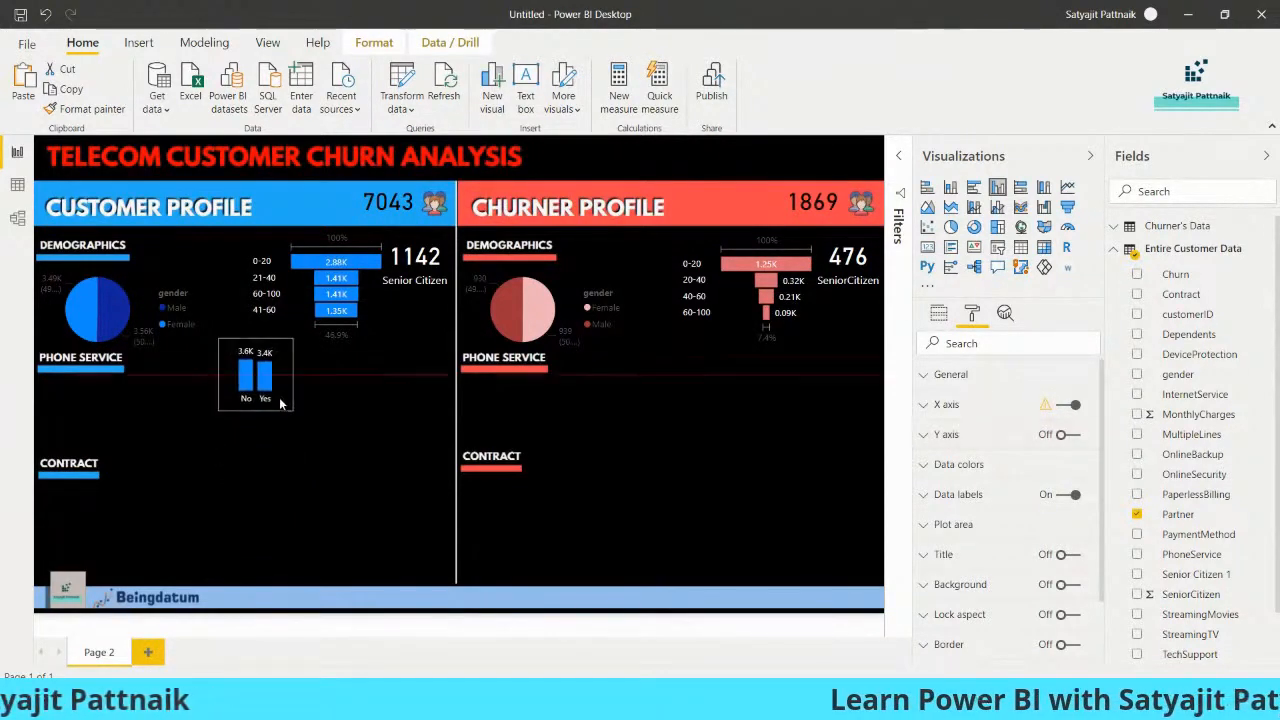
pyautogui.moveTo(335, 293); pyautogui.dragTo(274, 297)
pyautogui.moveTo(264, 371); pyautogui.dragTo(420, 349)
pyautogui.click(438, 399)
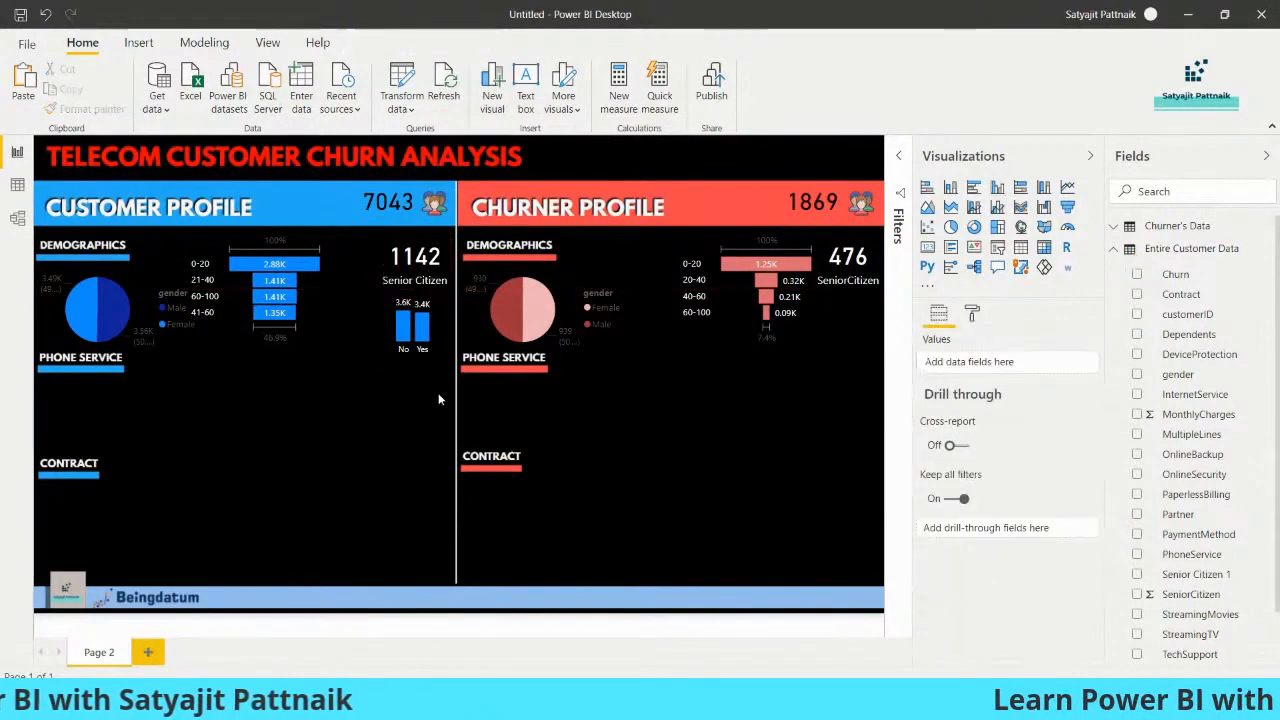
# Shift the churner tenure funnel towards its gender pie to free space below the SeniorCitizen card
pyautogui.moveTo(734, 291); pyautogui.dragTo(683, 294)
pyautogui.moveTo(681, 289); pyautogui.dragTo(681, 285)
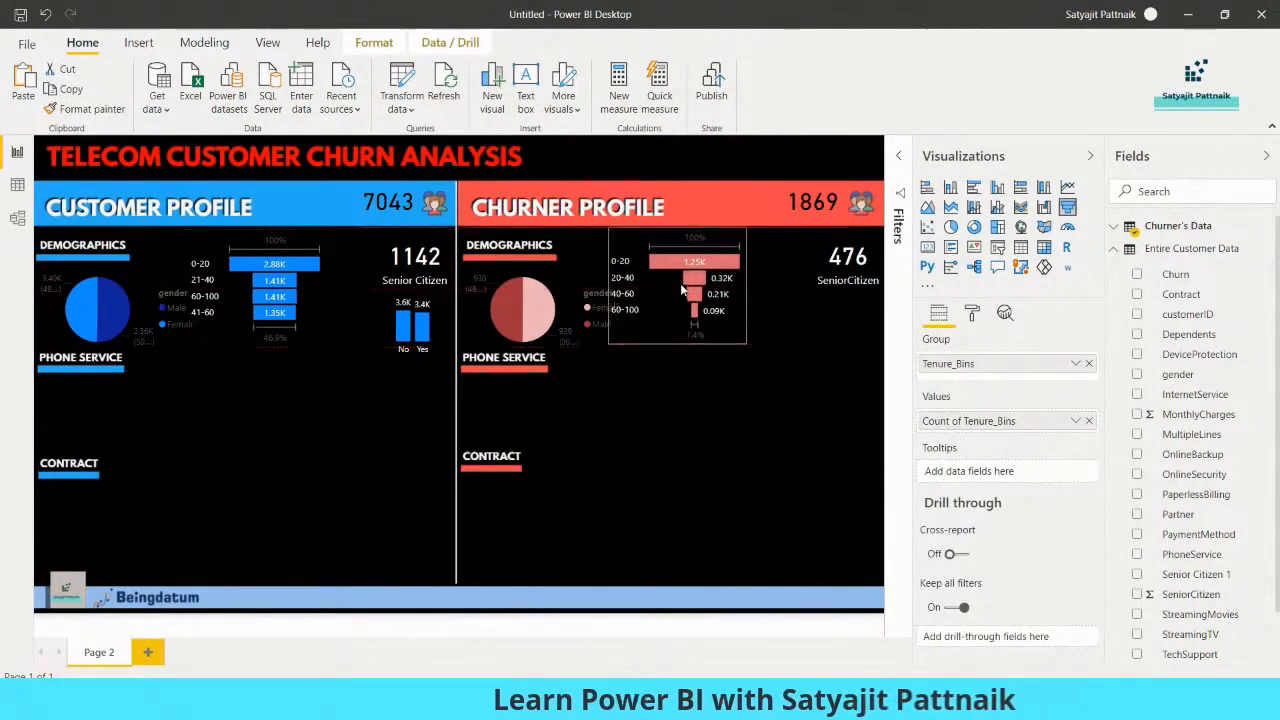
pyautogui.click(836, 328)
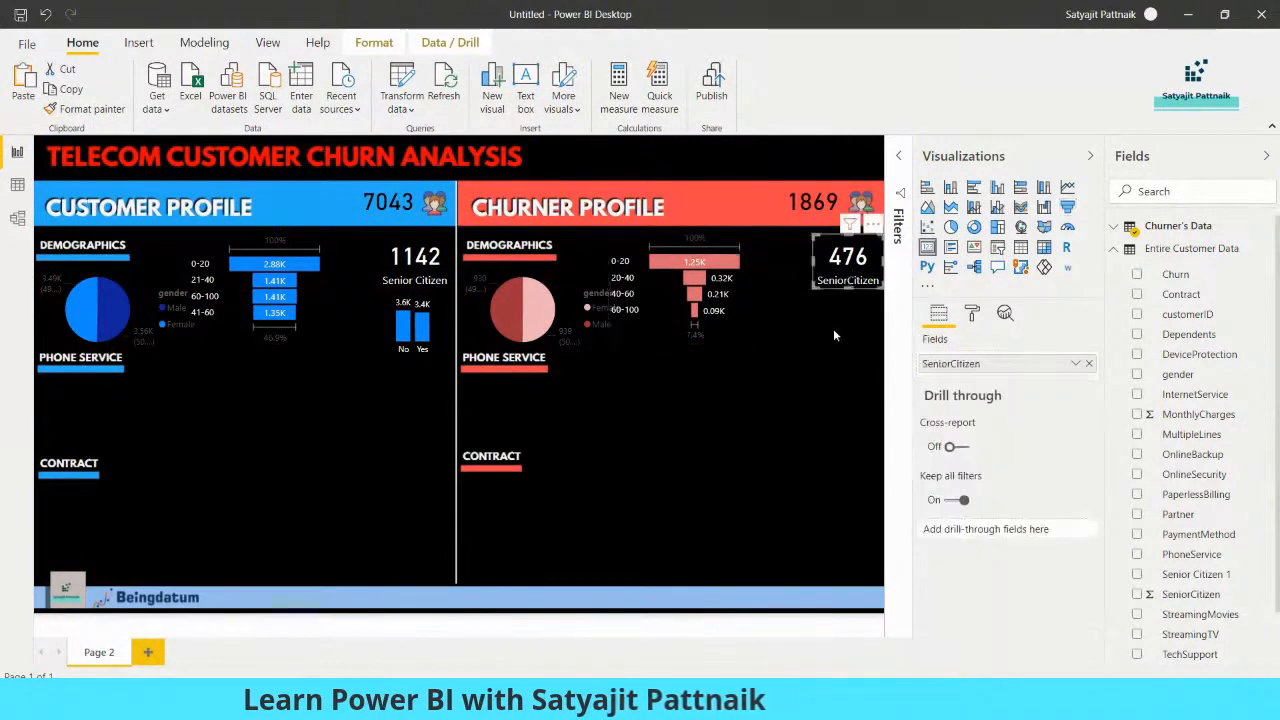
# Duplicate the customer Partner chart and place the copy below the churner SeniorCitizen card
pyautogui.click(416, 336)
pyautogui.hotkey('ctrl', 'c')
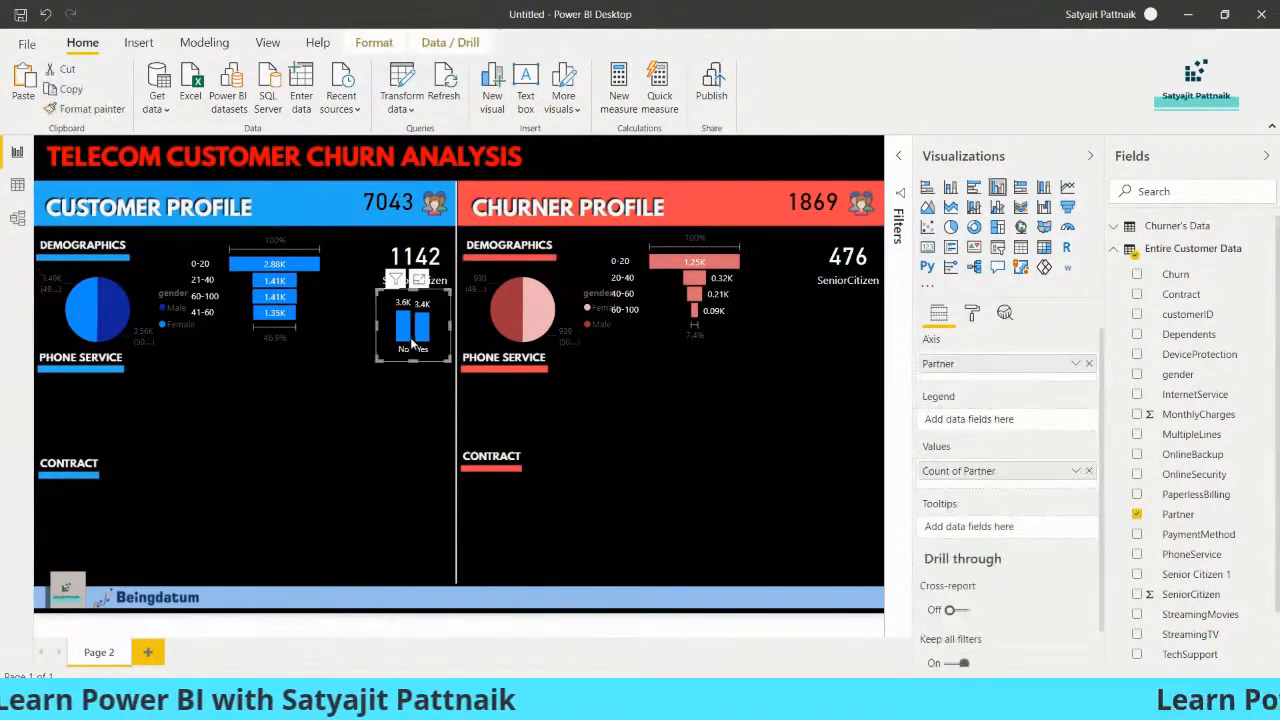
pyautogui.hotkey('ctrl', 'v')
pyautogui.moveTo(445, 345); pyautogui.dragTo(838, 340)
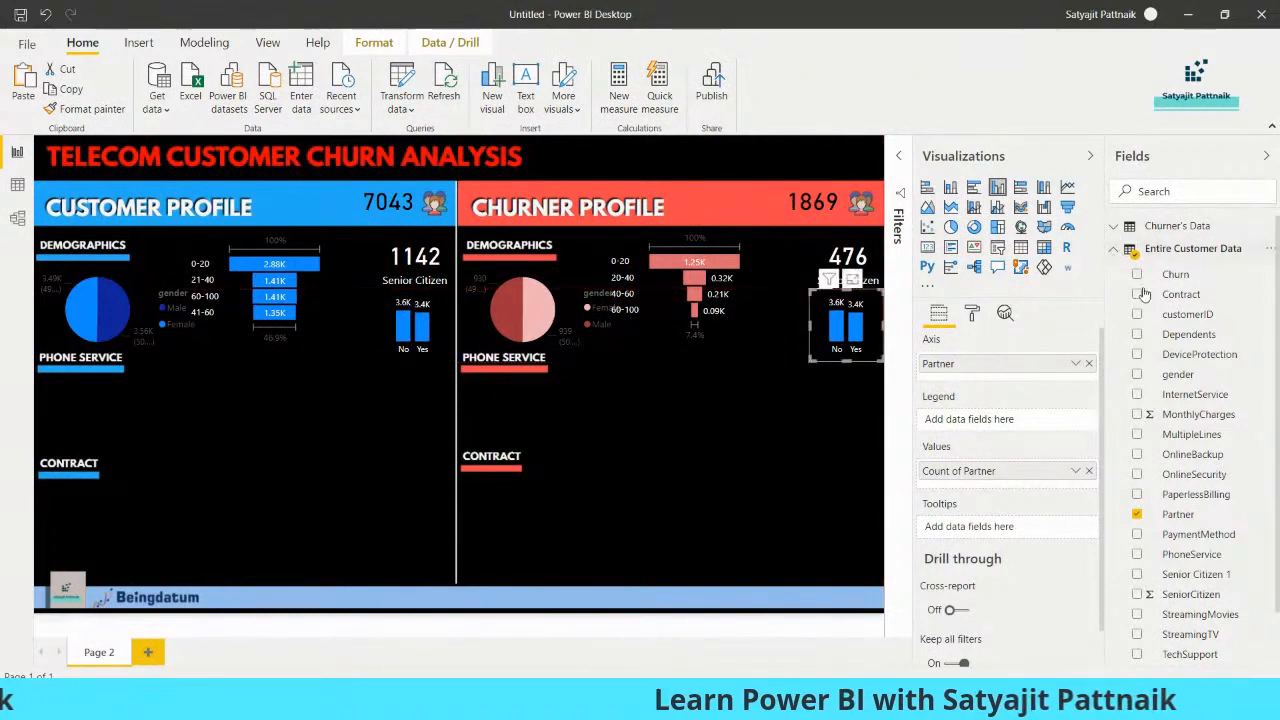
# Replace the copied chart's field with Partner from Churner's Data, using it as both axis and counted value
pyautogui.click(1138, 515)
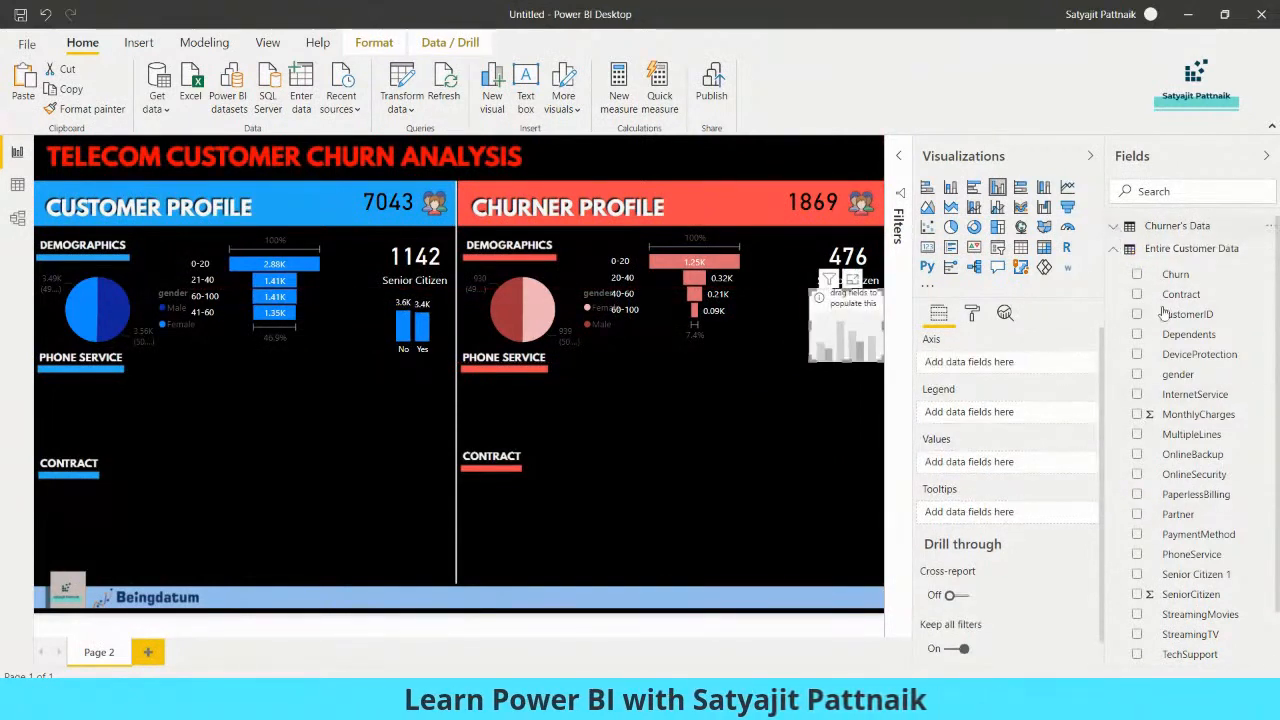
pyautogui.click(1177, 226)
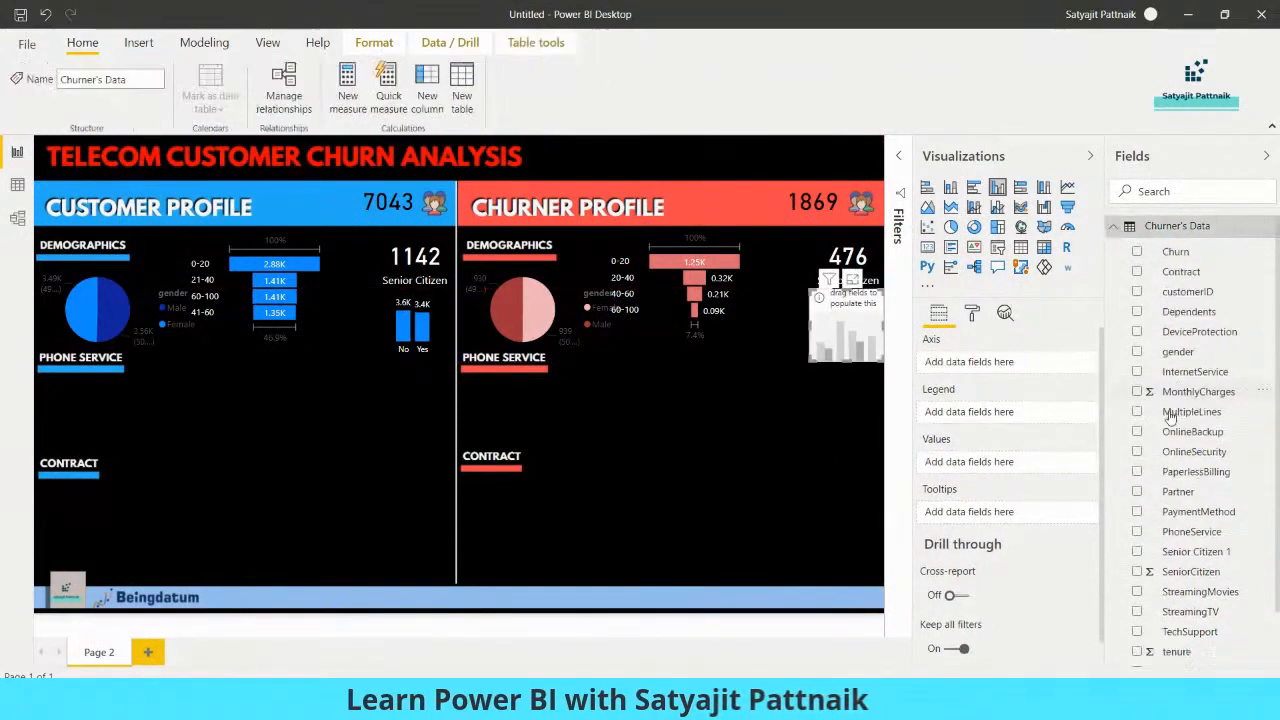
pyautogui.click(1137, 492)
pyautogui.moveTo(1131, 488); pyautogui.dragTo(992, 469)
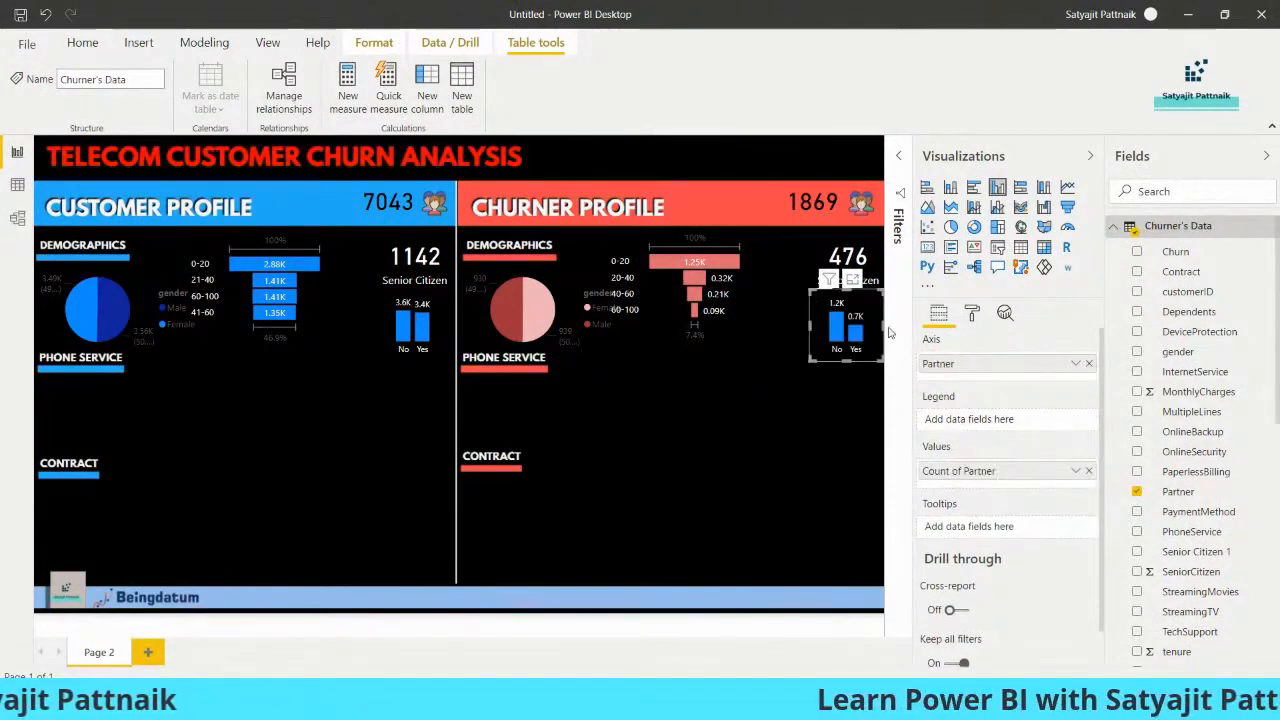
# Set the default data colour of the churner Partner chart to light red
pyautogui.click(972, 314)
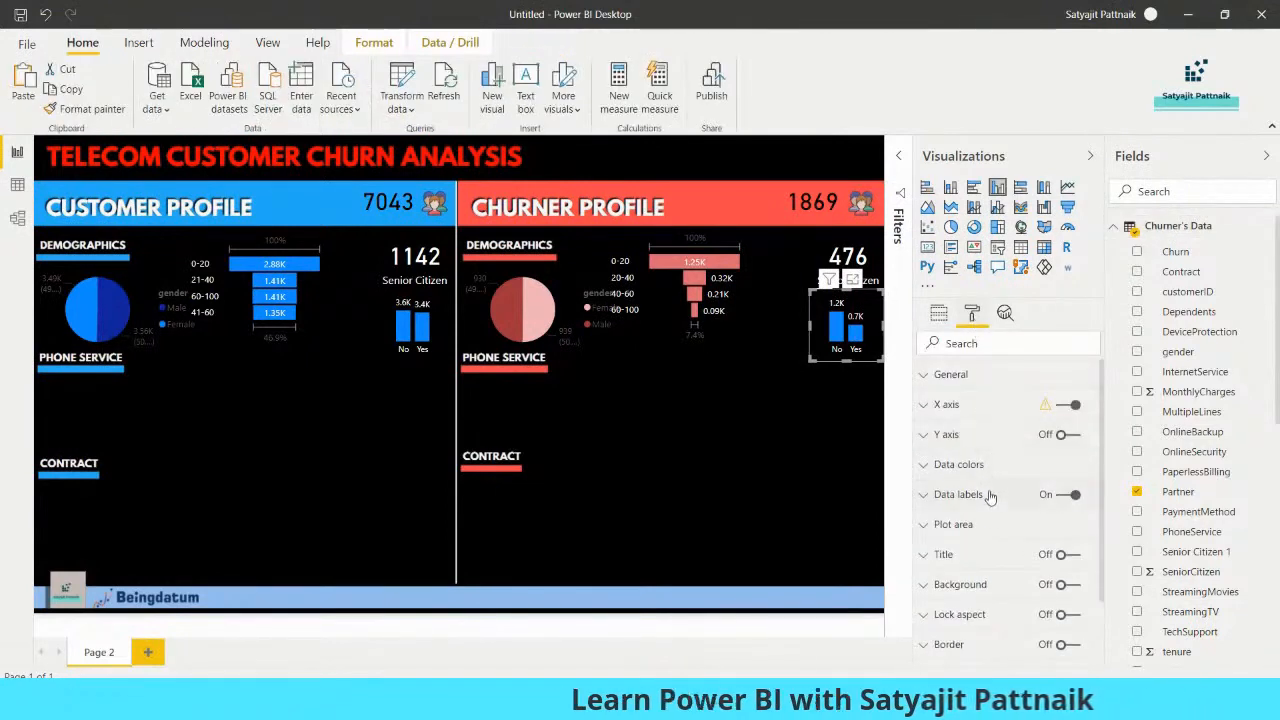
pyautogui.click(960, 465)
pyautogui.click(948, 575)
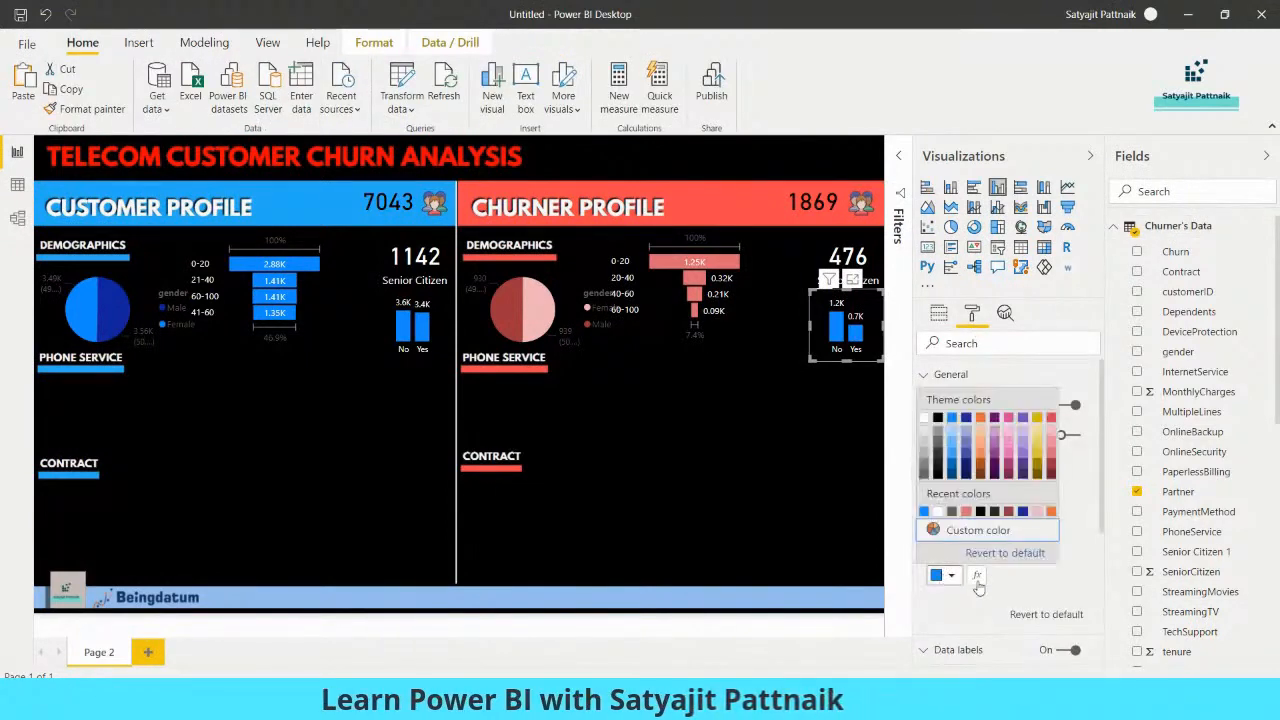
pyautogui.click(1051, 447)
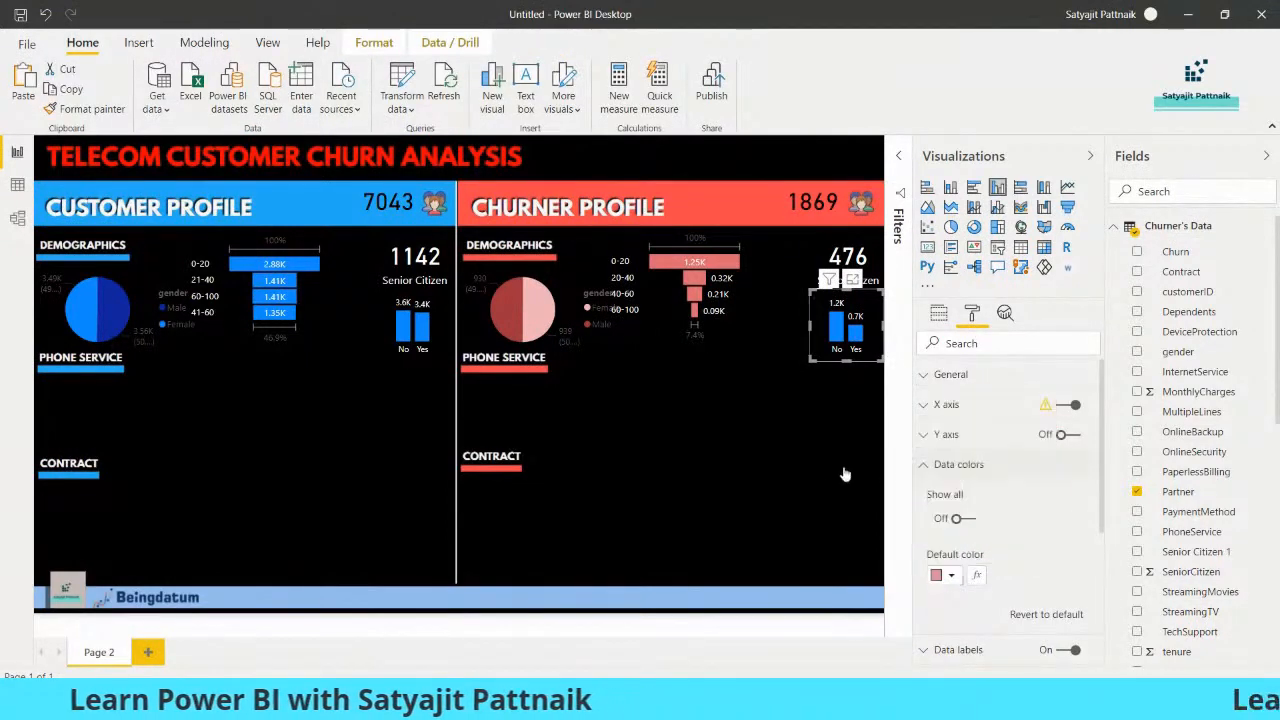
pyautogui.click(737, 490)
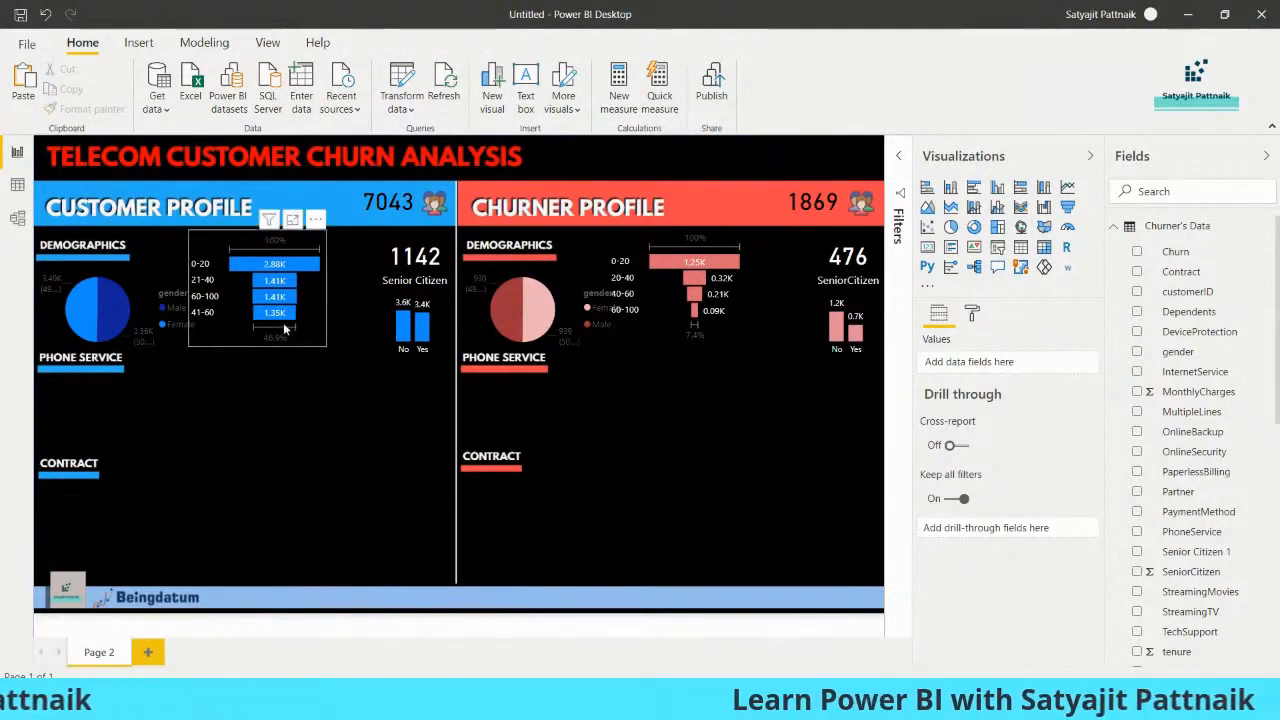
pyautogui.moveTo(693, 706)
pyautogui.click(641, 632)
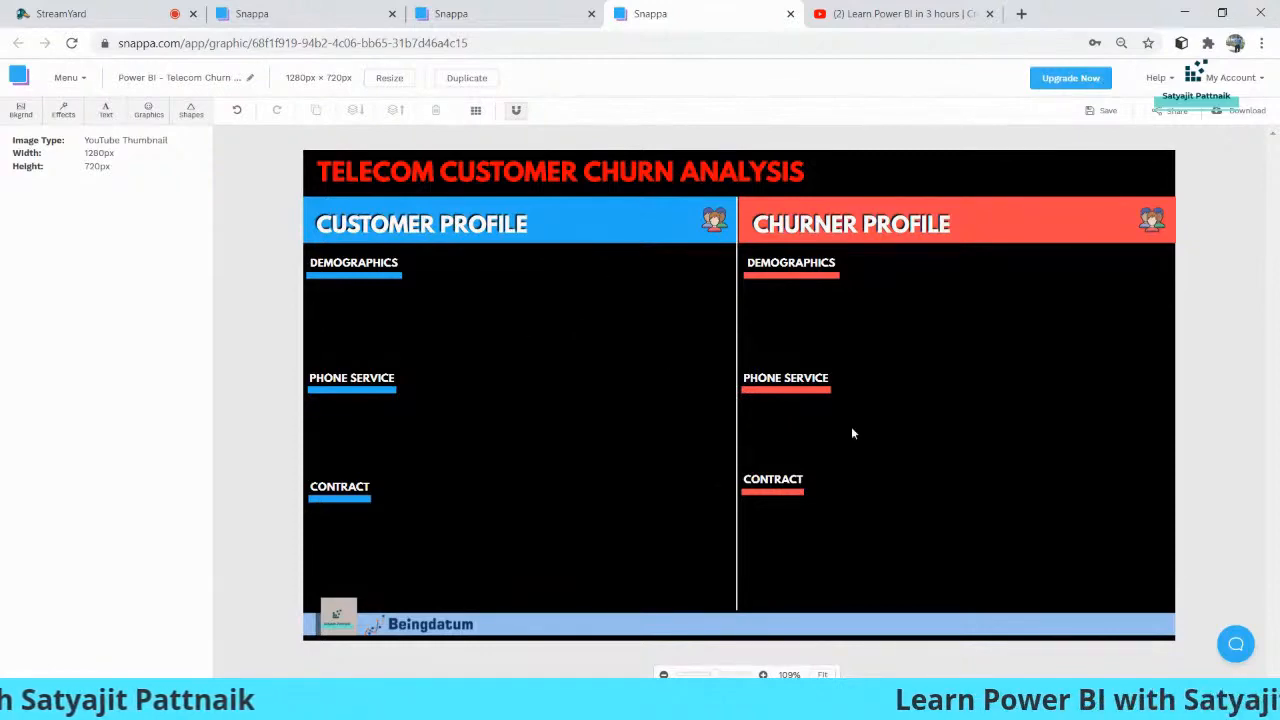
pyautogui.click(1180, 14)
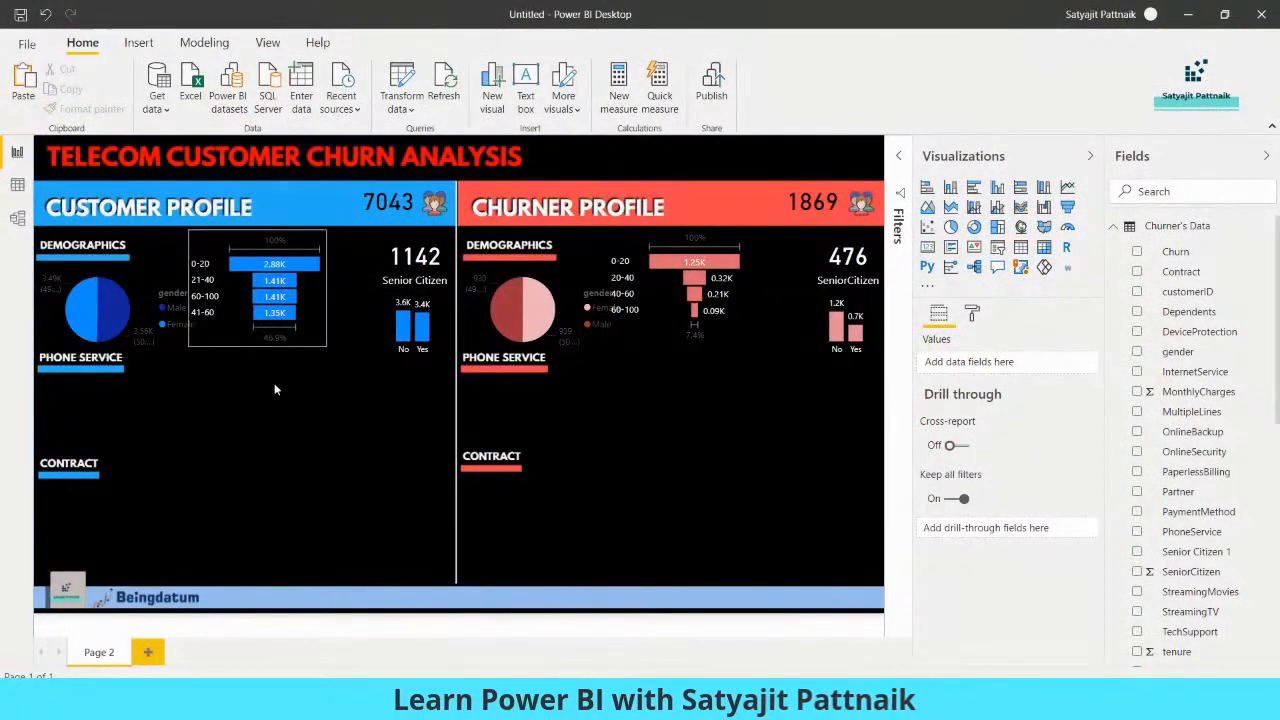
# Nudge the customer and churner tenure funnels slightly down and away from the gender pies, keeping them level
pyautogui.click(278, 320)
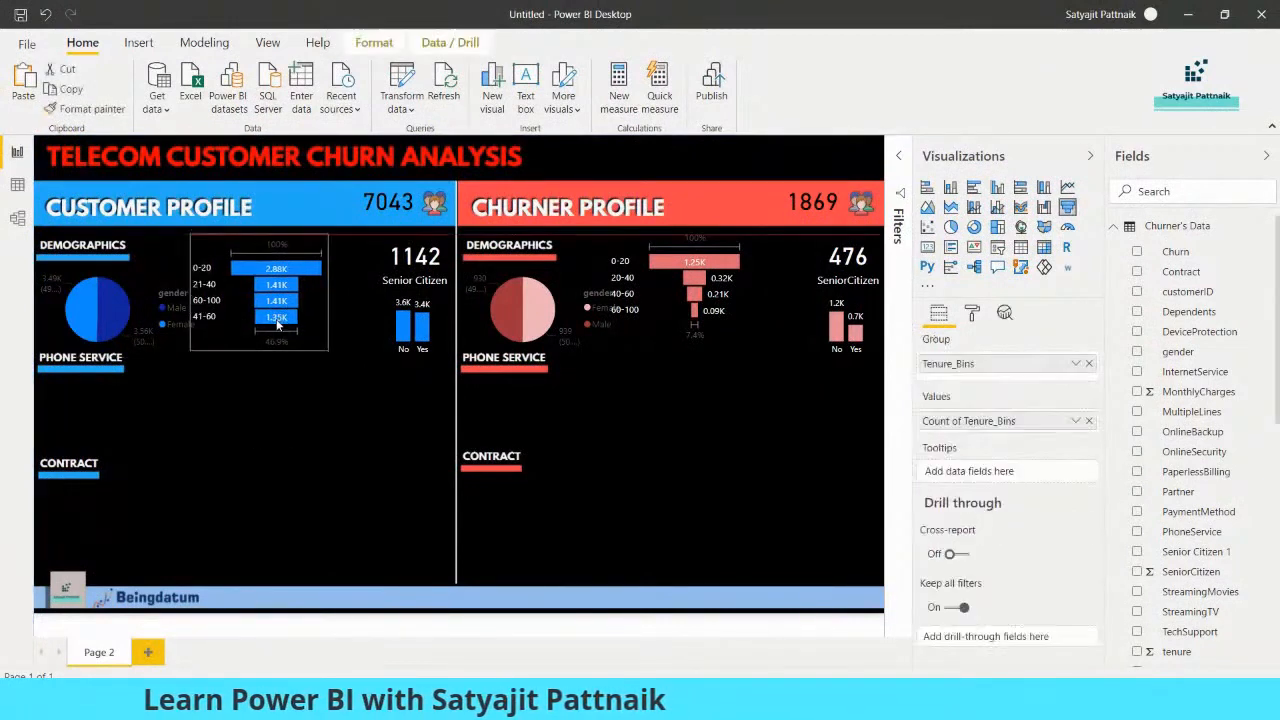
pyautogui.moveTo(707, 292); pyautogui.dragTo(709, 299)
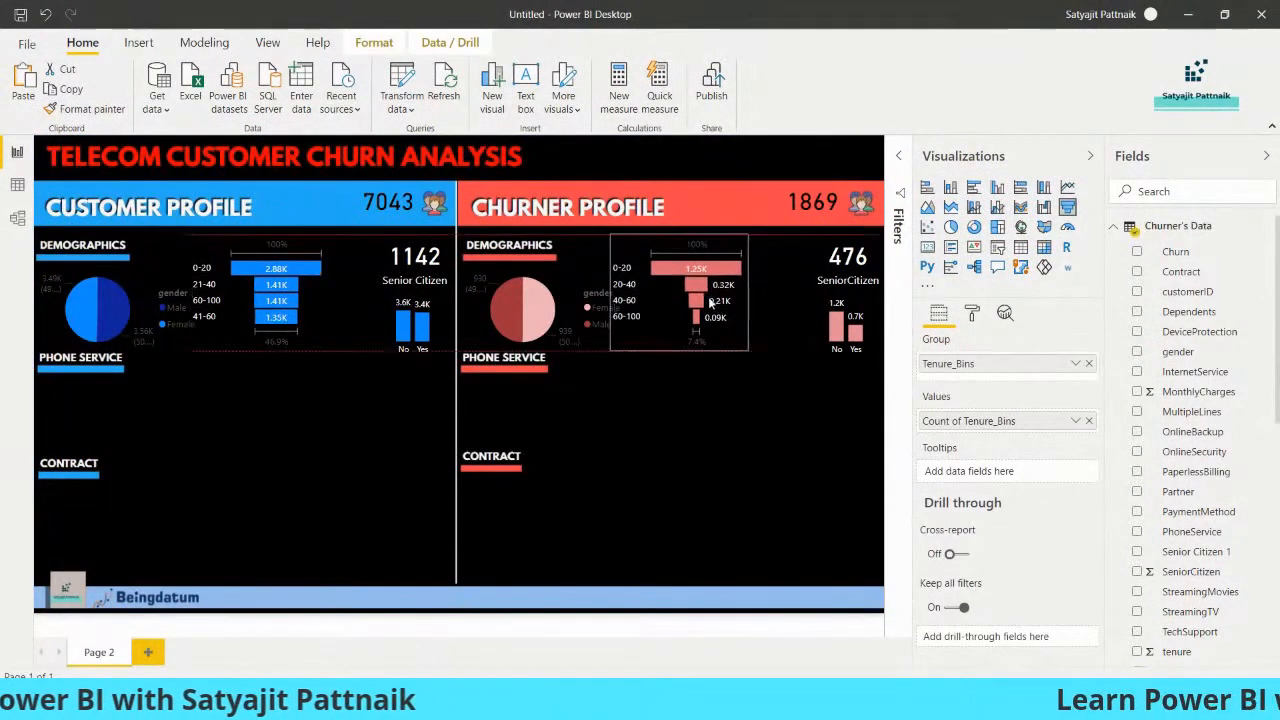
pyautogui.moveTo(295, 323); pyautogui.dragTo(299, 330)
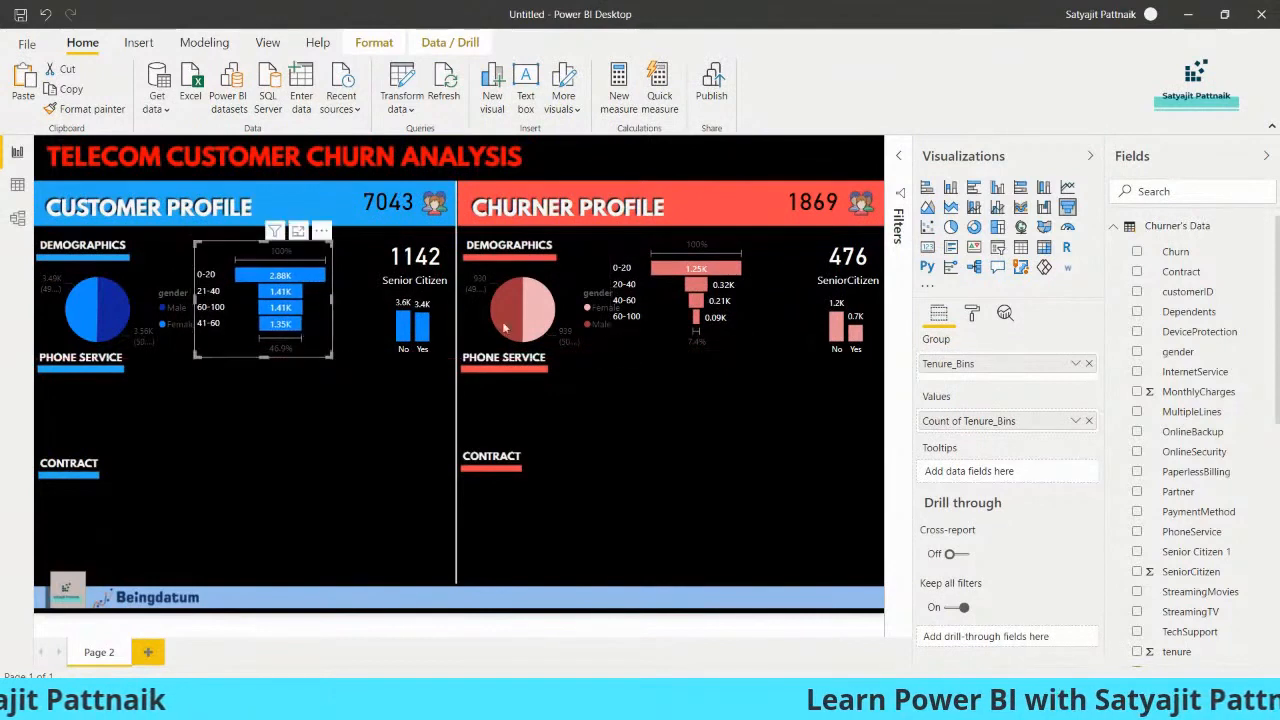
pyautogui.moveTo(671, 314); pyautogui.dragTo(681, 320)
pyautogui.click(635, 538)
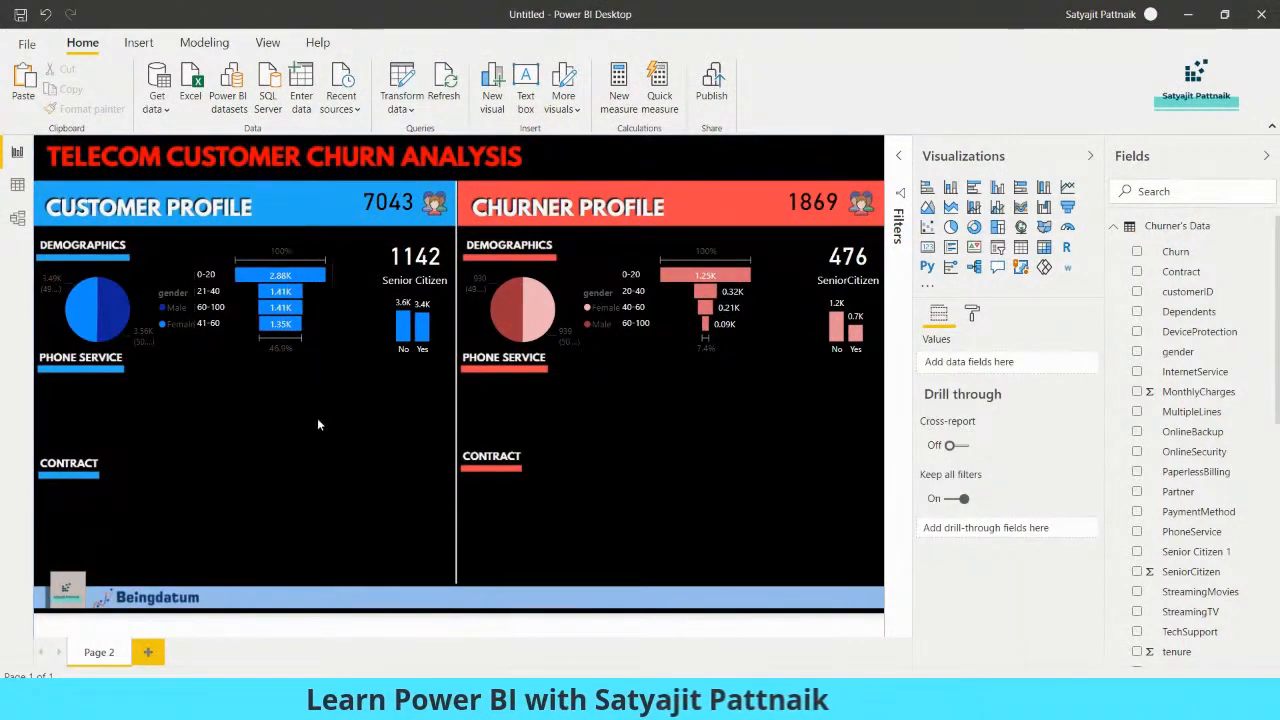
pyautogui.click(236, 295)
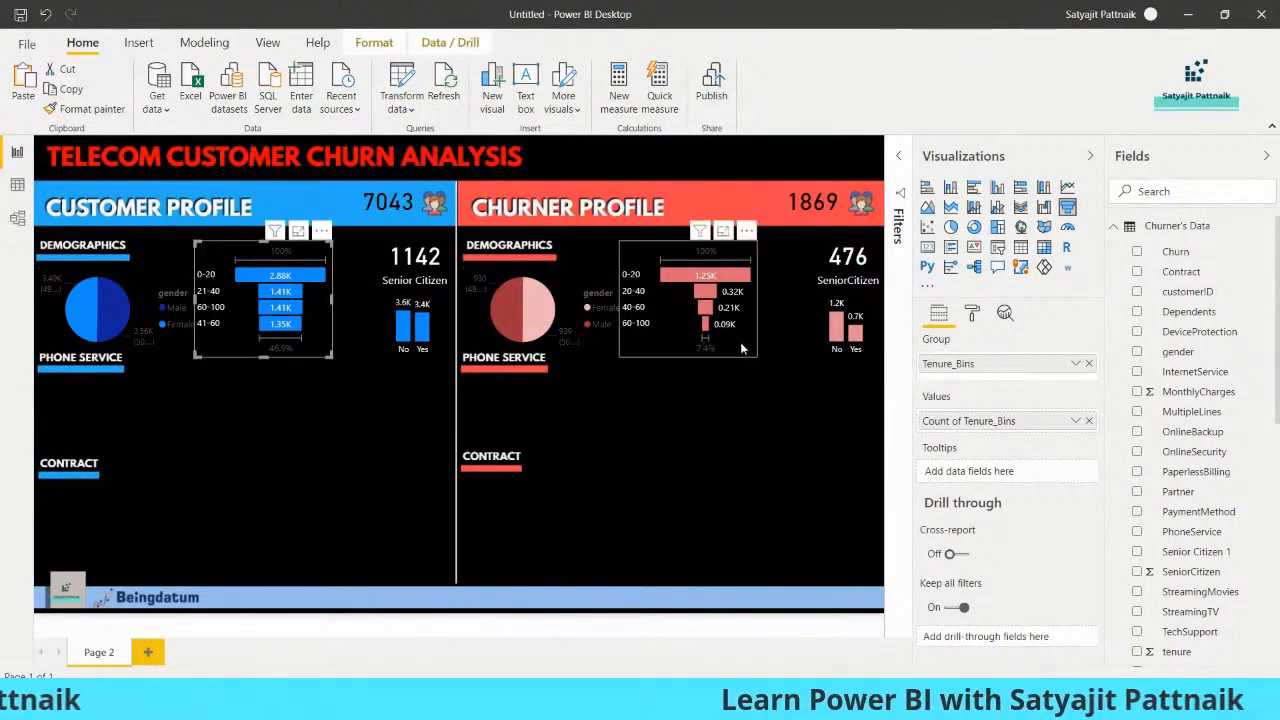
pyautogui.click(818, 327)
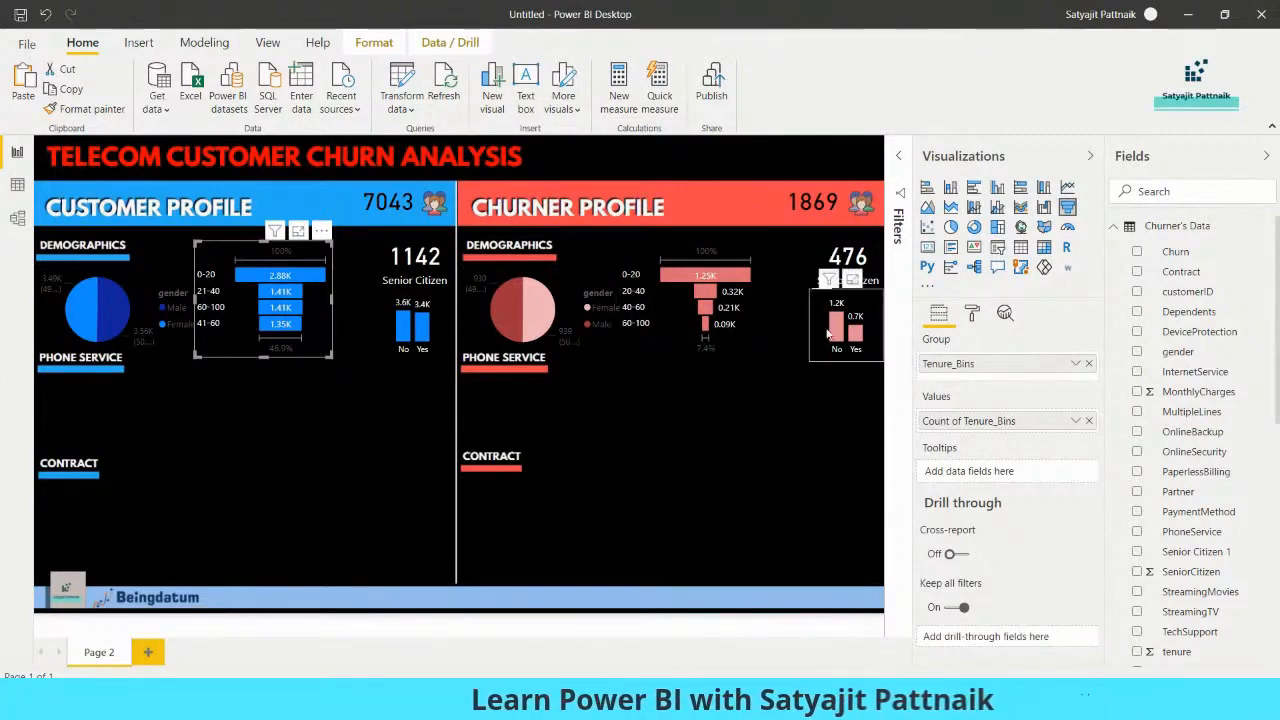
pyautogui.click(810, 443)
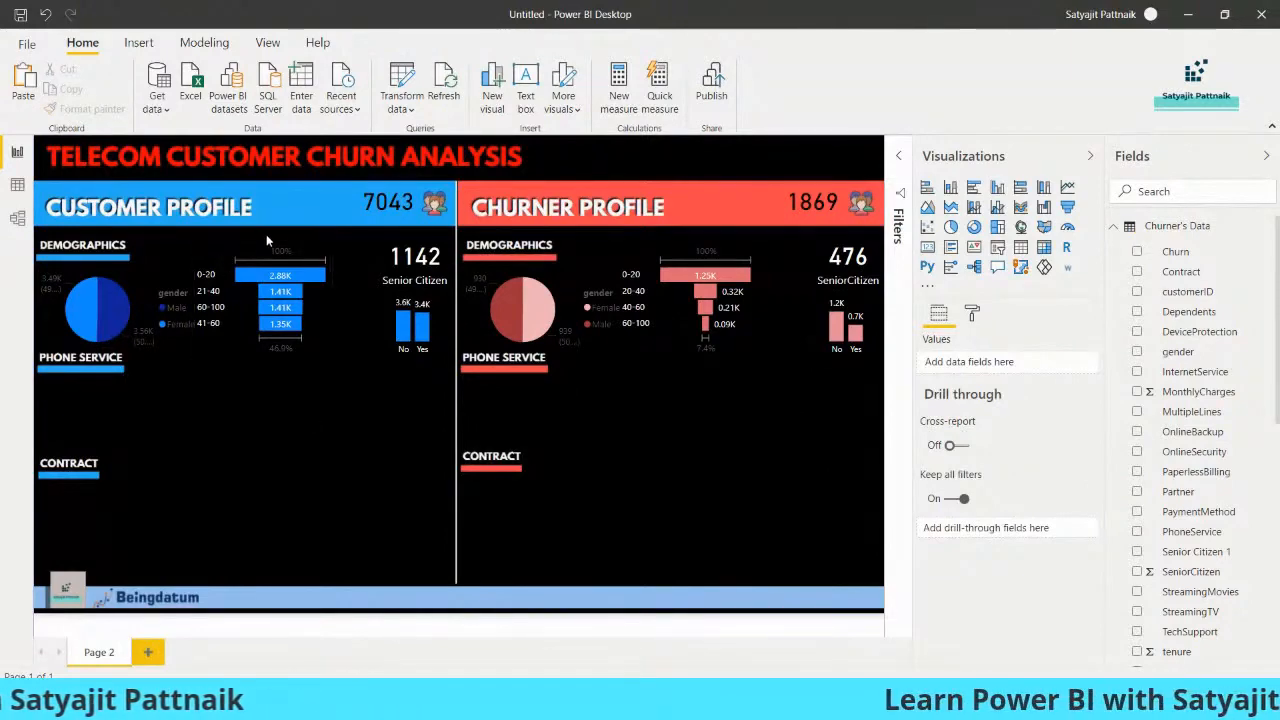
# Switch to Snappa and duplicate the customer DEMOGRAPHICS heading as a Tenure label beneath the CUSTOMER PROFILE banner
pyautogui.hotkey('alt', 'Tab')
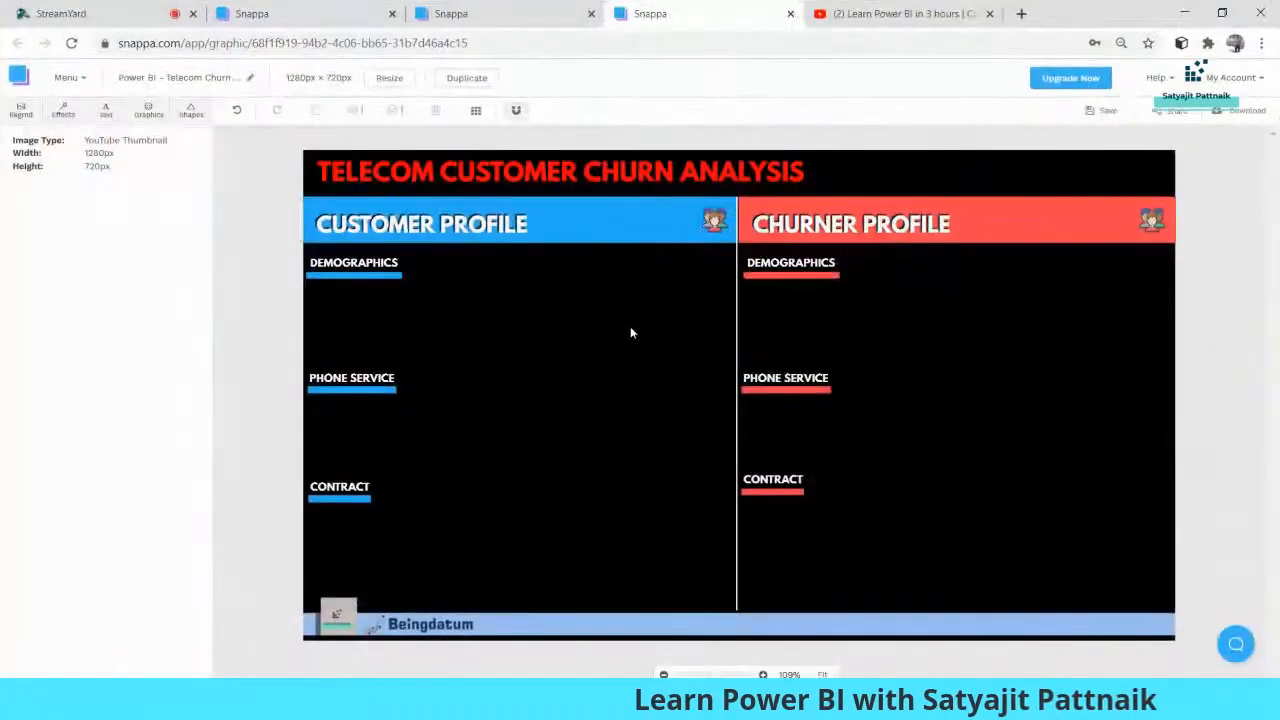
pyautogui.click(345, 263)
pyautogui.hotkey('ctrl', 'c')
pyautogui.hotkey('ctrl', 'v')
pyautogui.moveTo(367, 277); pyautogui.dragTo(553, 261)
pyautogui.hotkey('alt', 'Tab')
pyautogui.hotkey('alt', 'Tab')
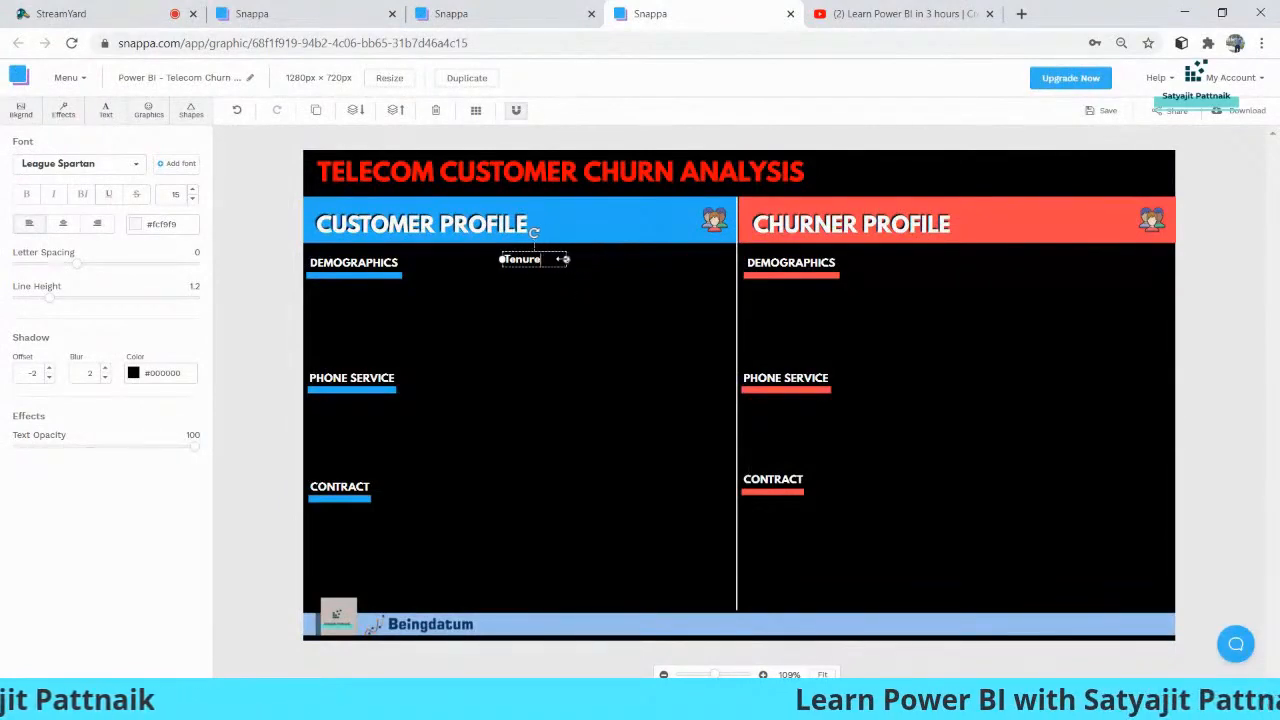
# Shift the Tenure label slightly within the customer area and place a copy of it beneath the CHURNER PROFILE banner
pyautogui.click(545, 274)
pyautogui.moveTo(531, 263); pyautogui.dragTo(545, 264)
pyautogui.hotkey('alt', 'Tab')
pyautogui.hotkey('alt', 'Tab')
pyautogui.hotkey('ctrl', 'c')
pyautogui.hotkey('ctrl', 'v')
pyautogui.moveTo(585, 268); pyautogui.dragTo(958, 265)
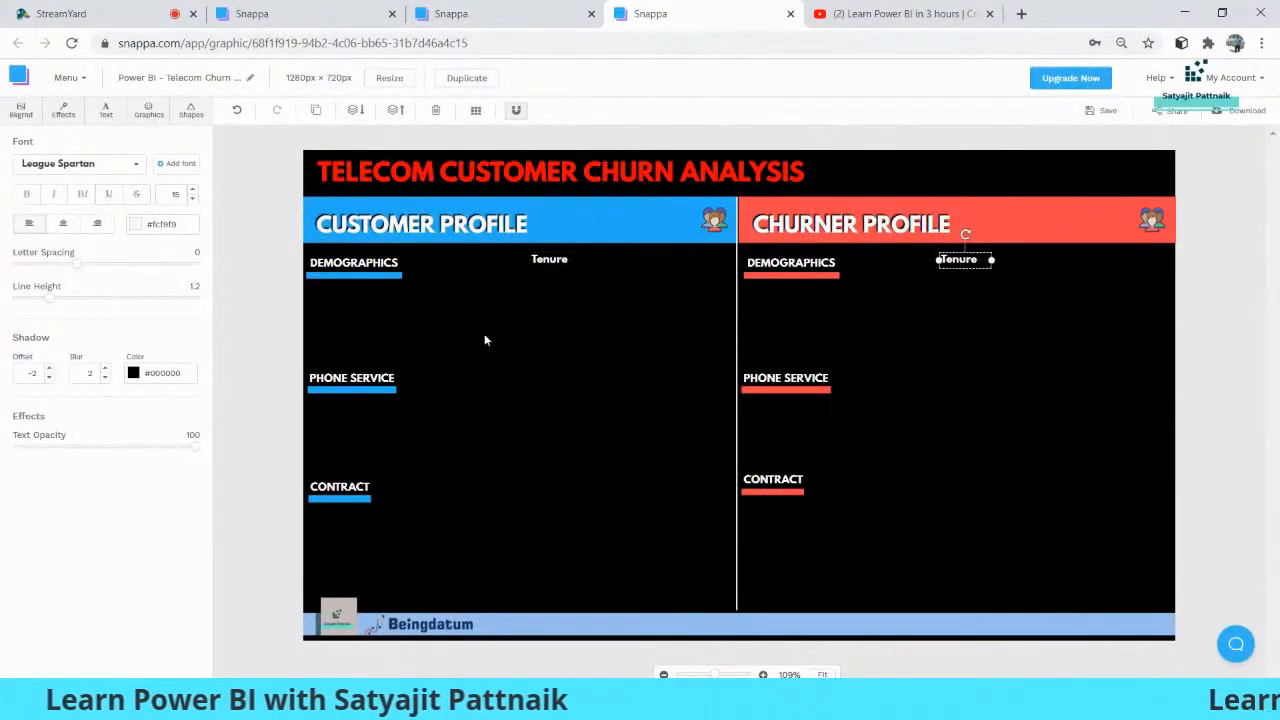
# Check the dashboard layout in Power BI, then in Snappa duplicate the customer Tenure label as Partner just above the PHONE SERVICE level
pyautogui.hotkey('alt', 'Tab')
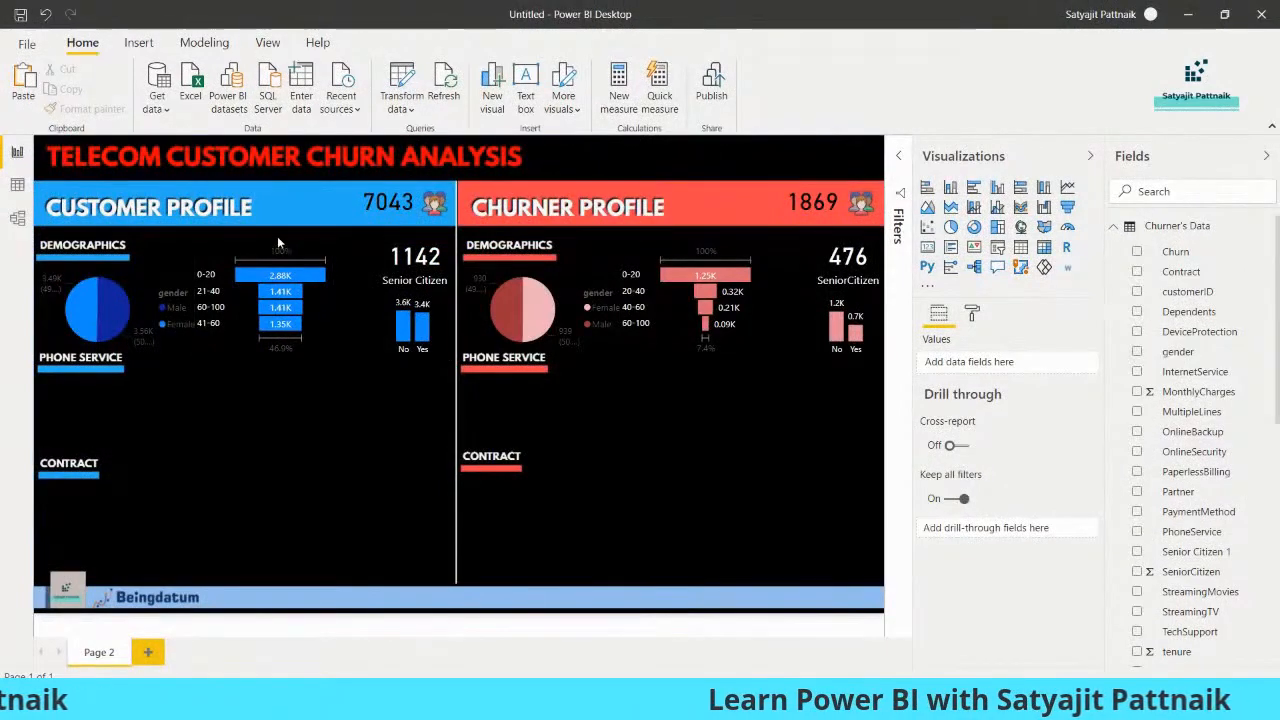
pyautogui.hotkey('alt', 'Tab')
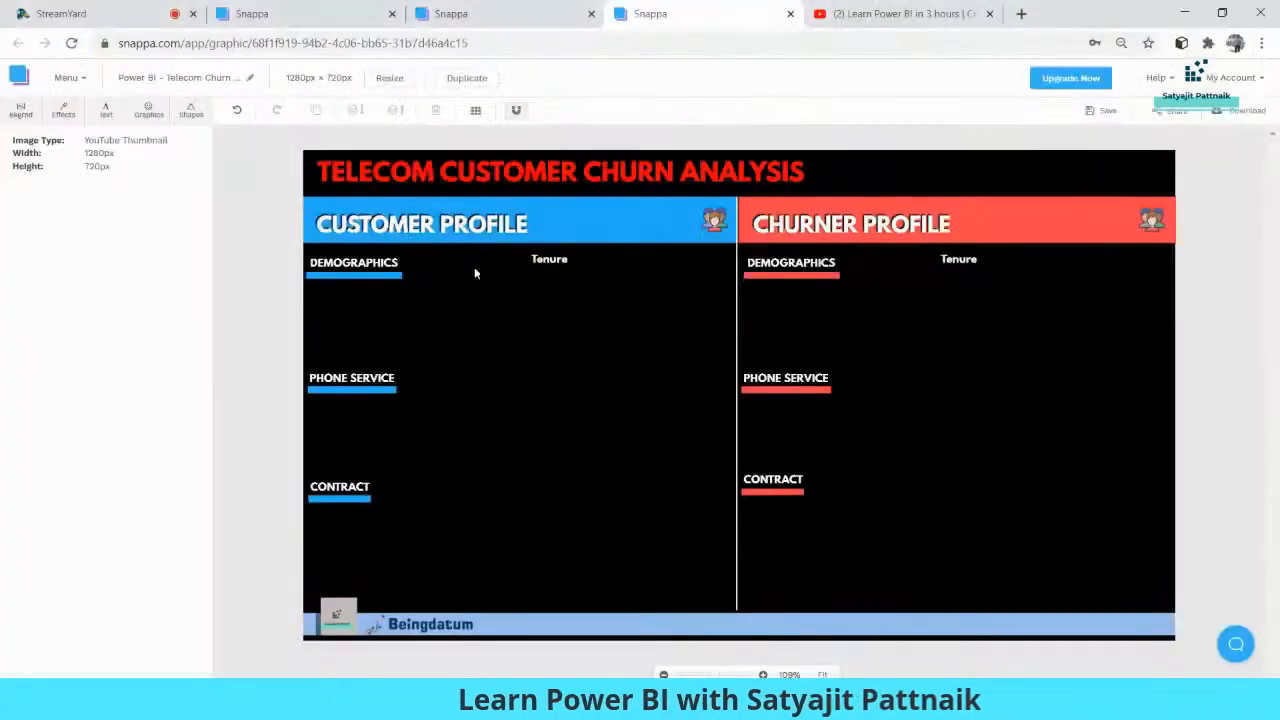
pyautogui.moveTo(560, 261); pyautogui.dragTo(591, 302)
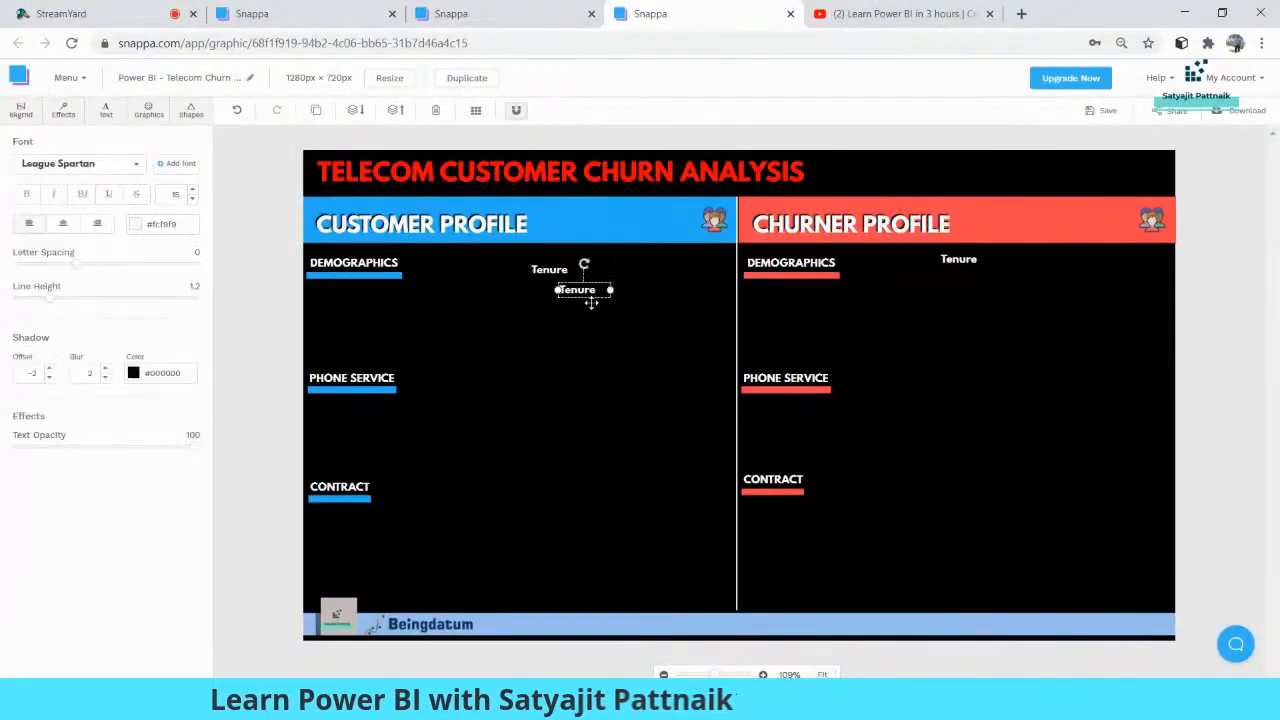
pyautogui.moveTo(560, 269); pyautogui.dragTo(611, 363)
pyautogui.doubleClick(611, 362)
pyautogui.write('Partner')
pyautogui.click(636, 418)
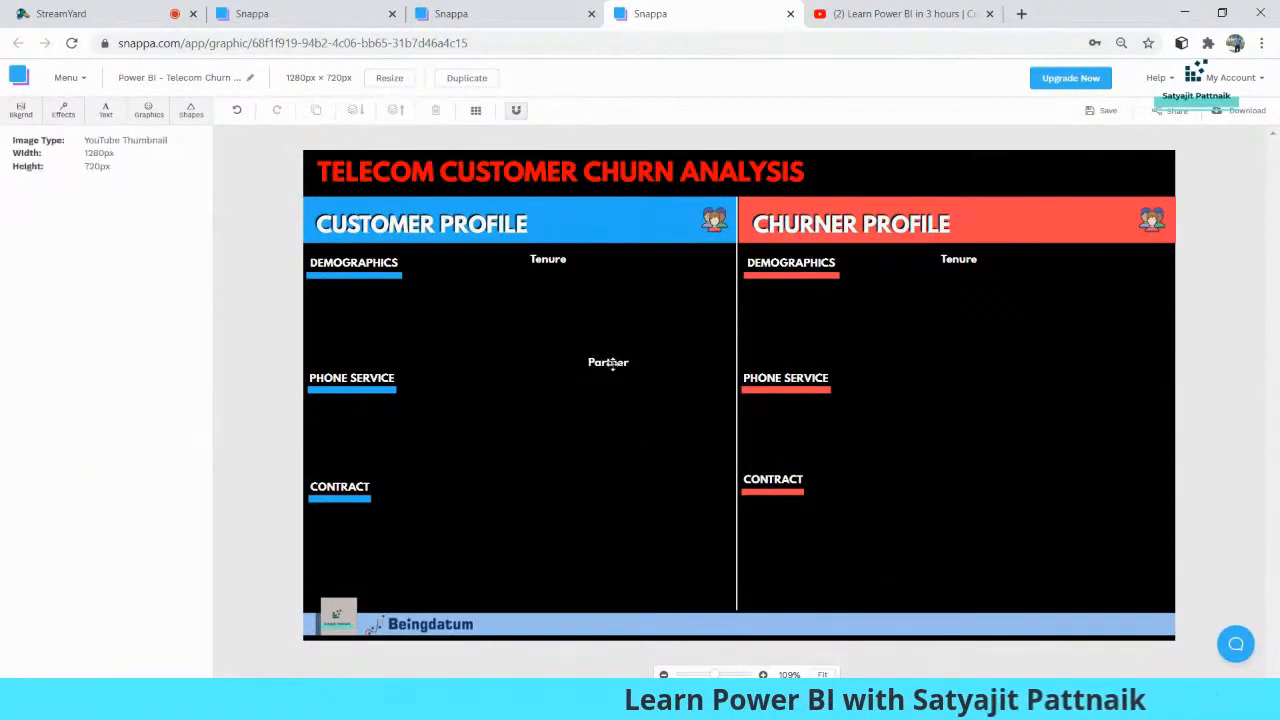
pyautogui.moveTo(610, 364); pyautogui.dragTo(624, 364)
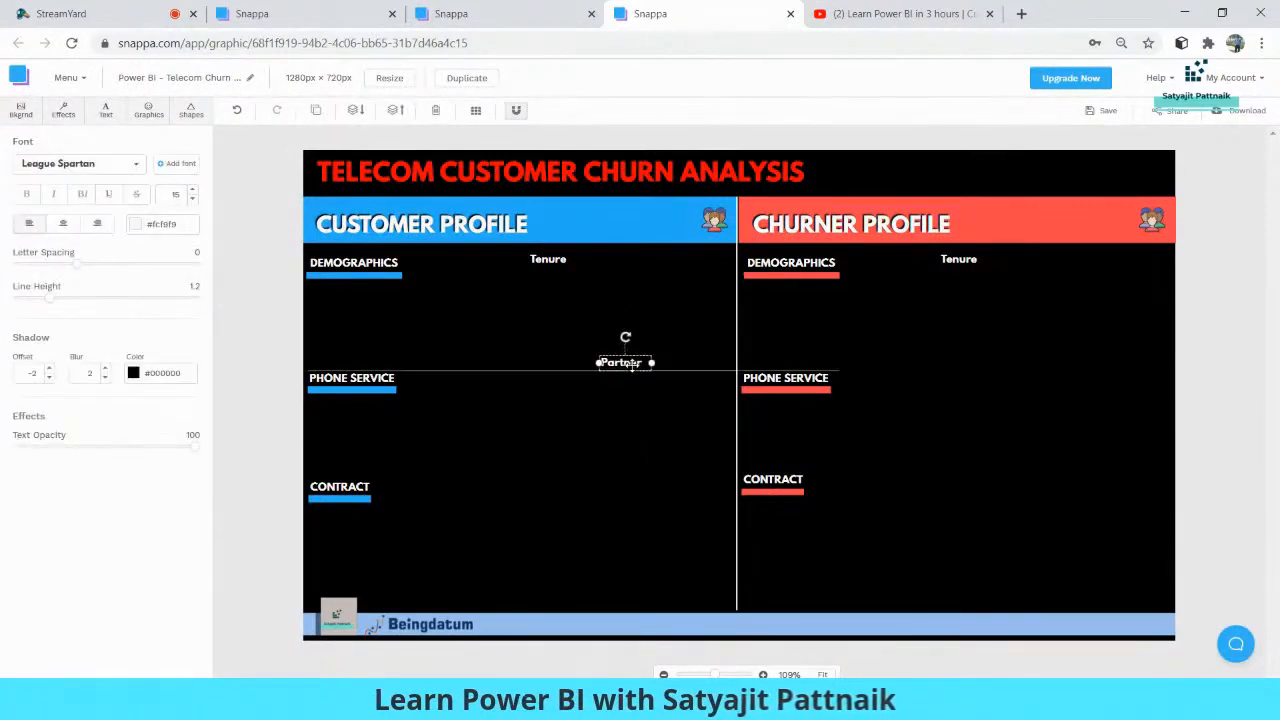
# Search the icon graphics for "arrow" and add the purple right-pointing arrow to the canvas
pyautogui.click(366, 318)
pyautogui.click(148, 110)
pyautogui.moveTo(60, 176); pyautogui.dragTo(3, 181)
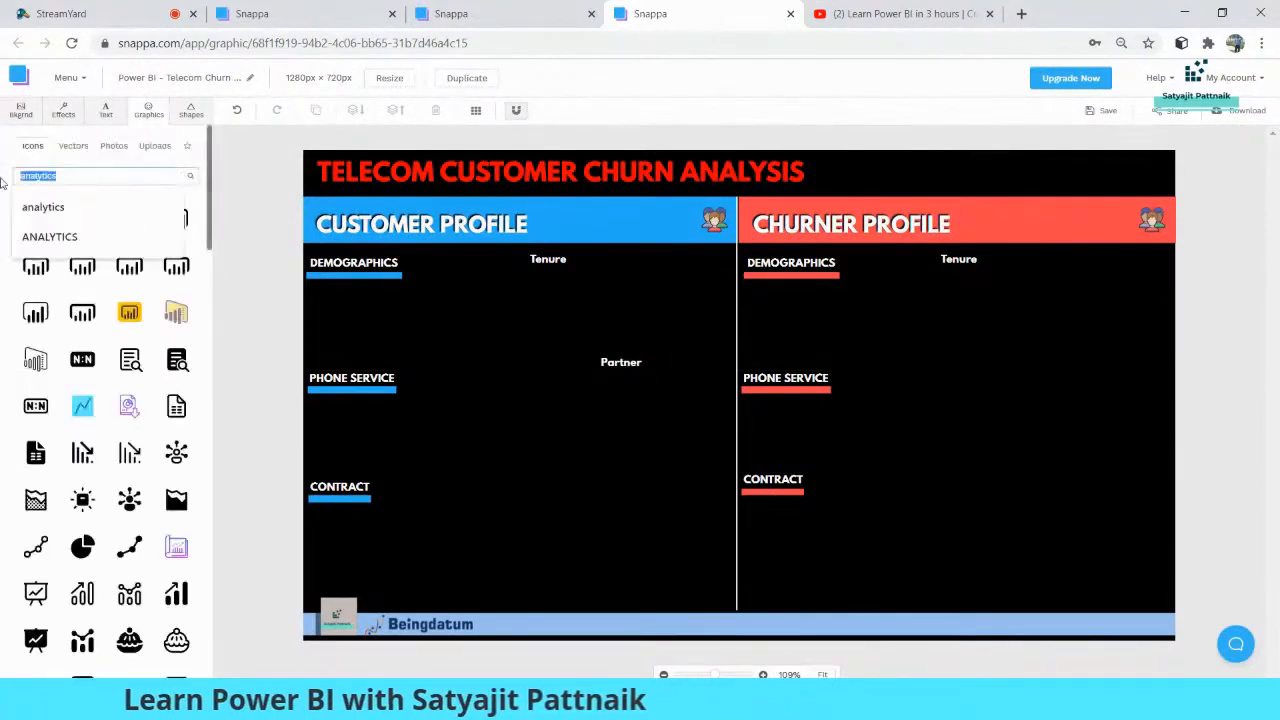
pyautogui.write('arrow')
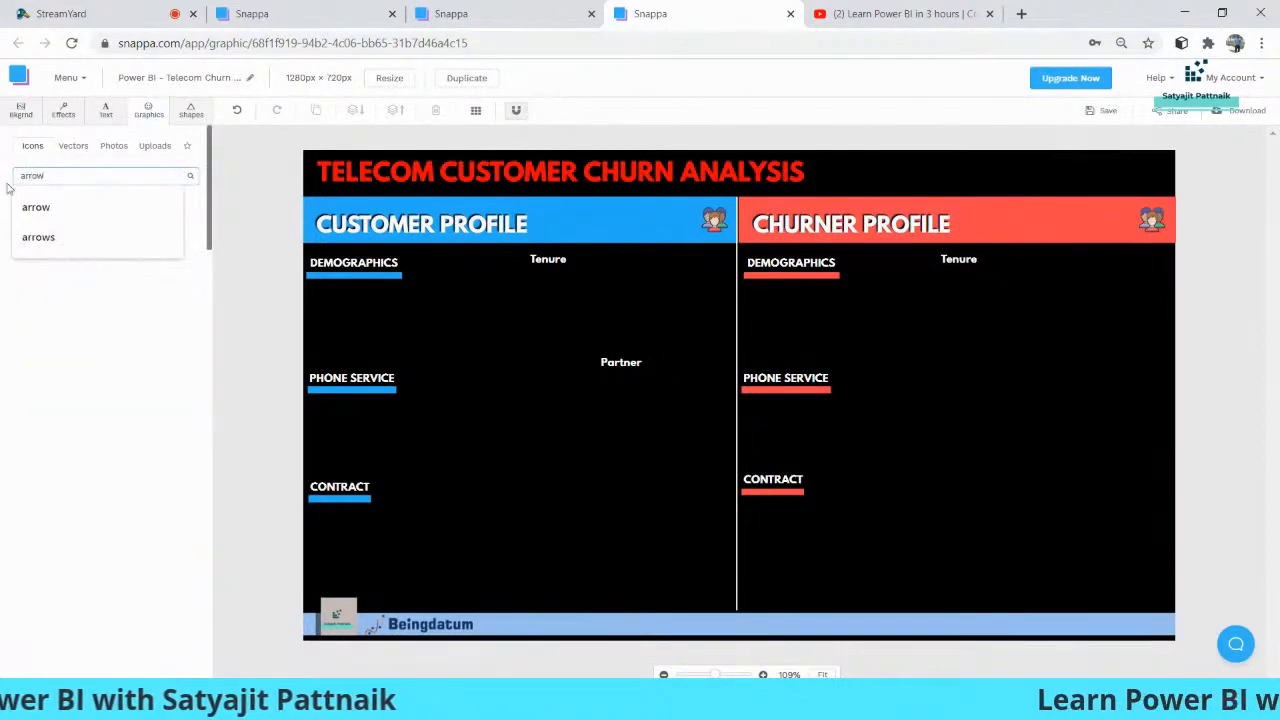
pyautogui.press('Return')
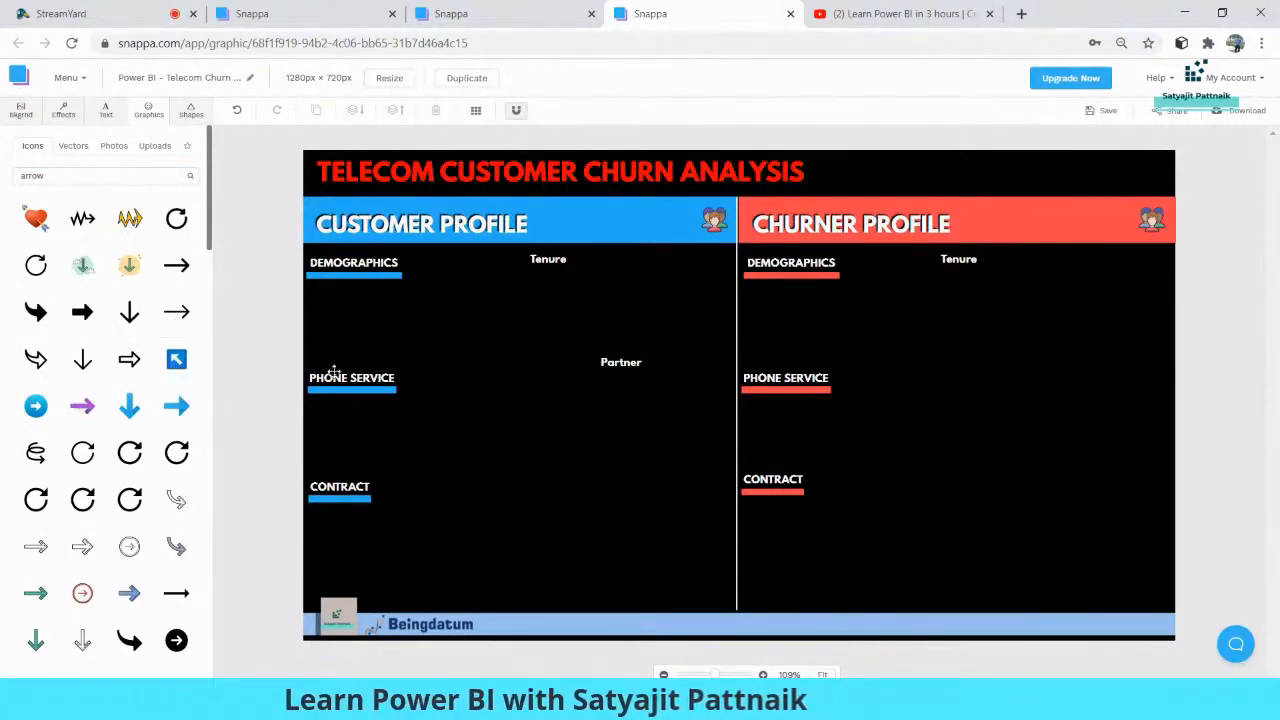
pyautogui.click(752, 393)
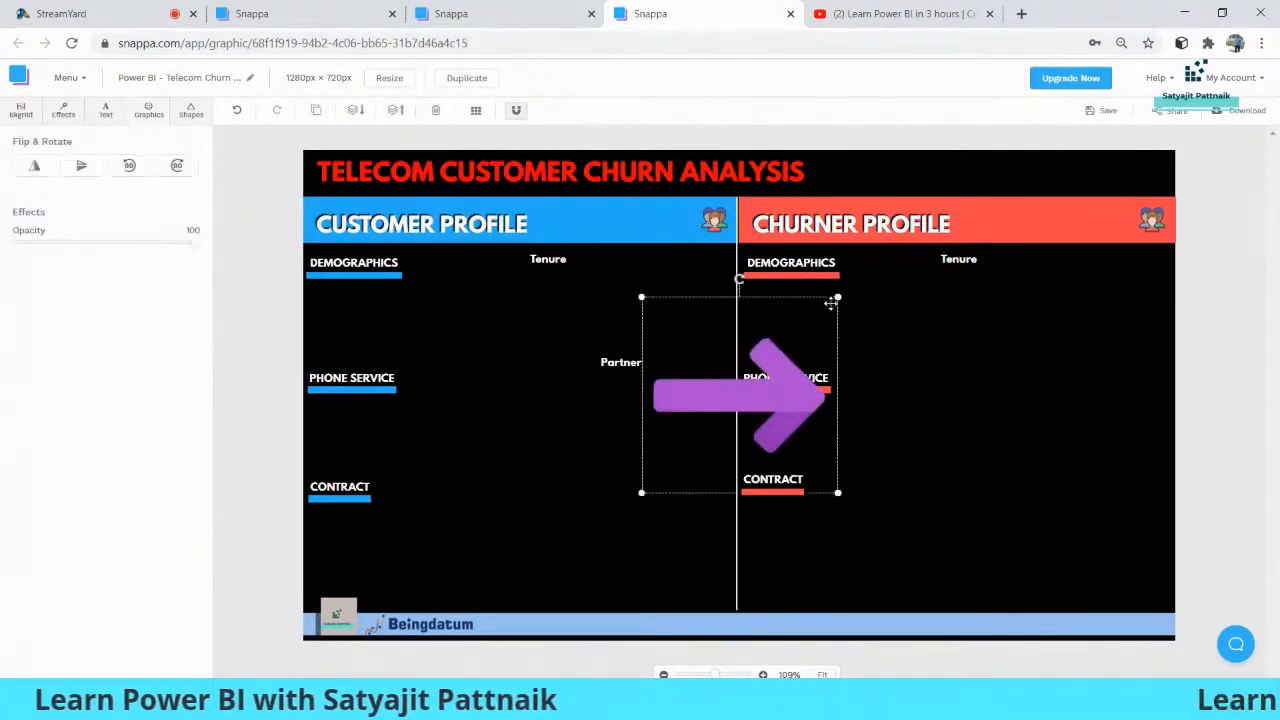
# Shrink the purple arrow, rotate it to point diagonally up and right, and place it at the end of the customer Partner label
pyautogui.moveTo(837, 298); pyautogui.dragTo(665, 530)
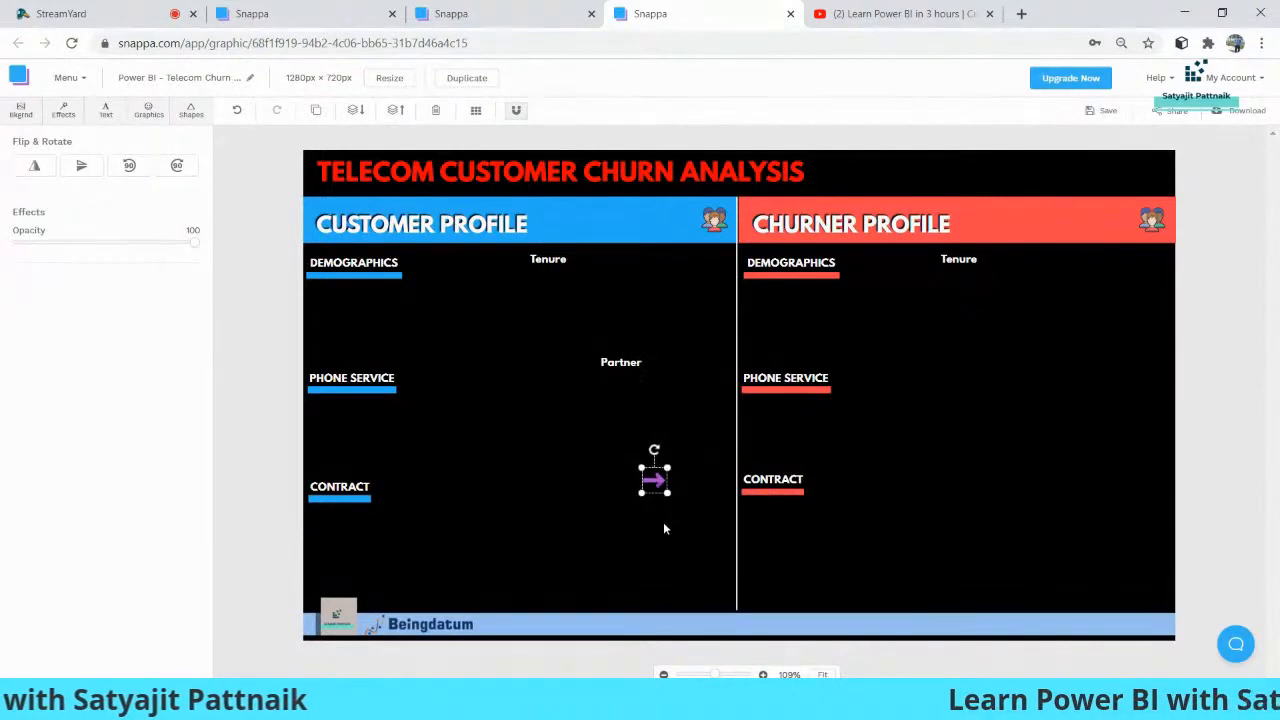
pyautogui.moveTo(654, 450); pyautogui.dragTo(646, 345)
pyautogui.click(641, 431)
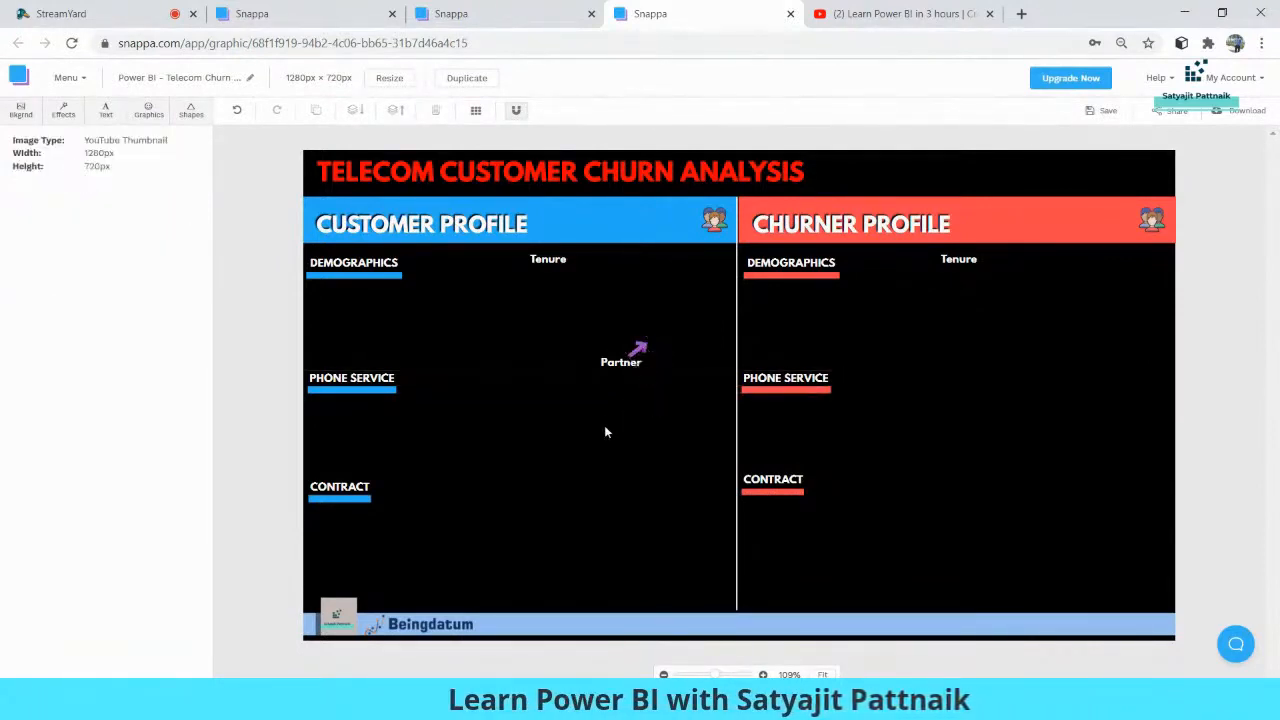
# Copy the Partner label and its purple arrow to the matching spot in the churner area
pyautogui.click(622, 362)
pyautogui.click(619, 536)
pyautogui.hotkey('ctrl', 'v')
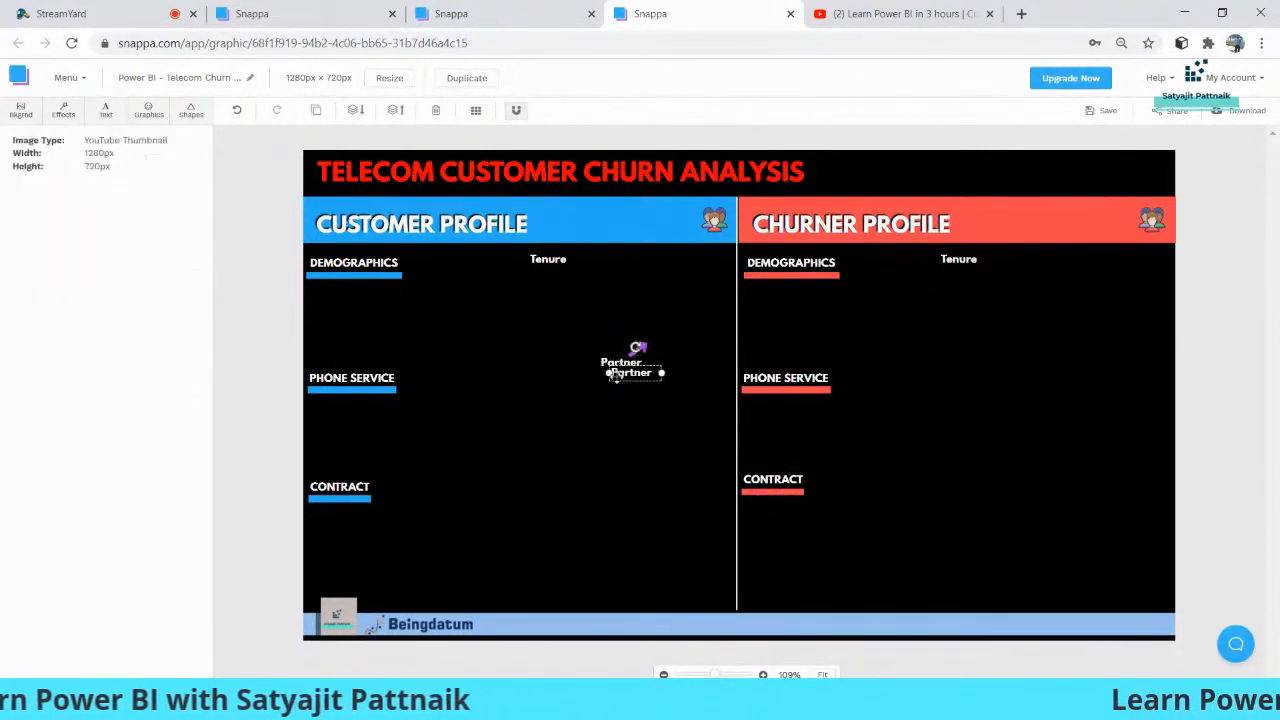
pyautogui.moveTo(638, 377); pyautogui.dragTo(1048, 364)
pyautogui.click(639, 350)
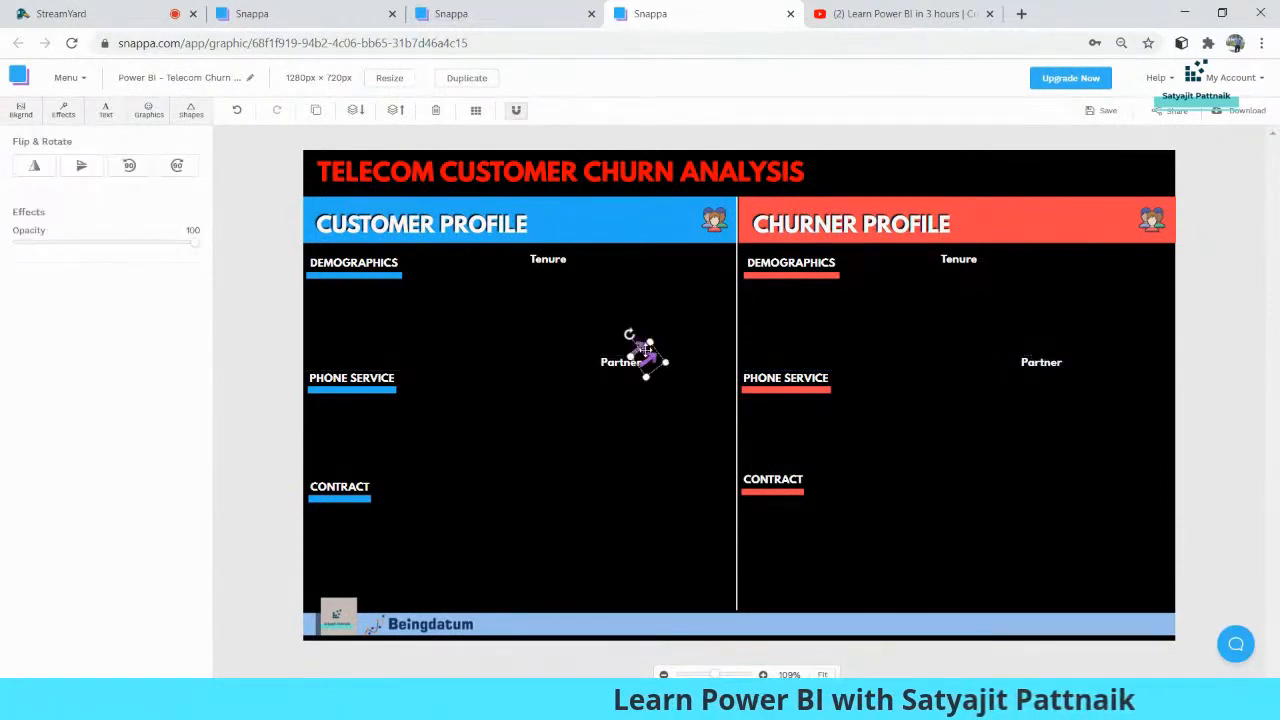
pyautogui.moveTo(758, 362); pyautogui.dragTo(1055, 348)
pyautogui.click(1028, 478)
# Capture the whole template with Snipping Tool and save it to the Desktop as the JPEG file Capture_new2
pyautogui.click(890, 703)
pyautogui.click(162, 81)
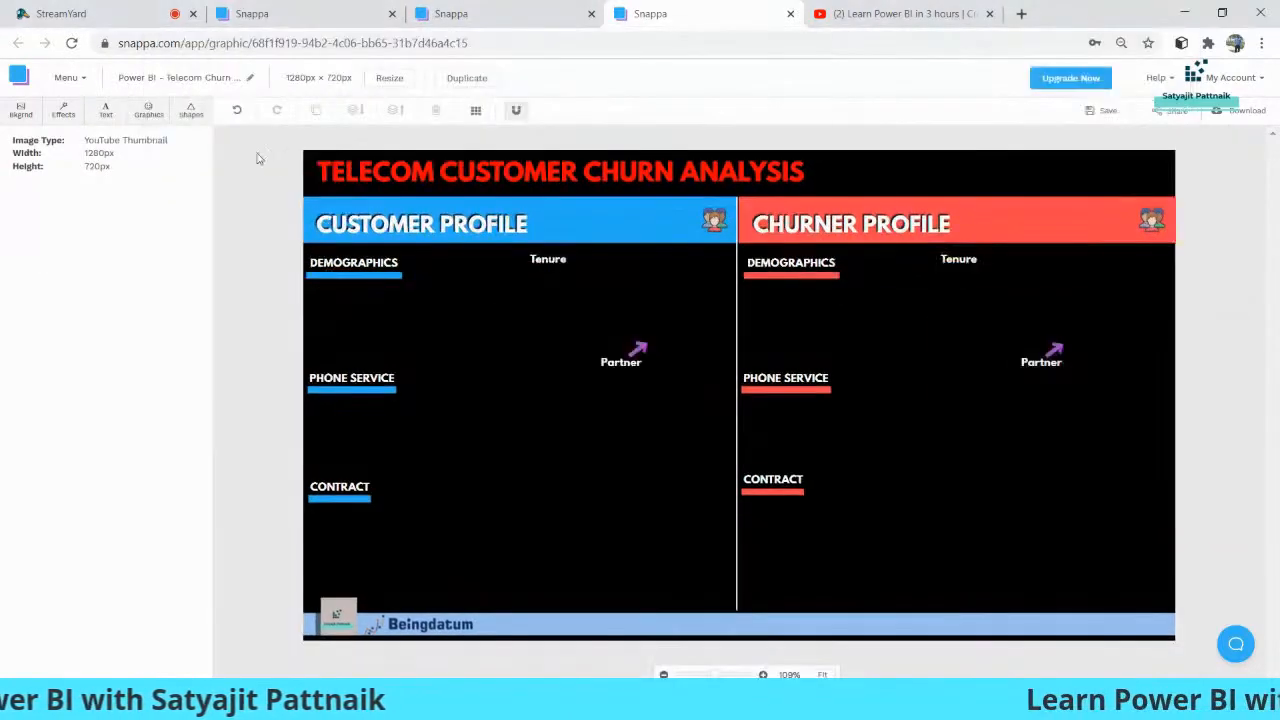
pyautogui.moveTo(304, 150); pyautogui.dragTo(1176, 643)
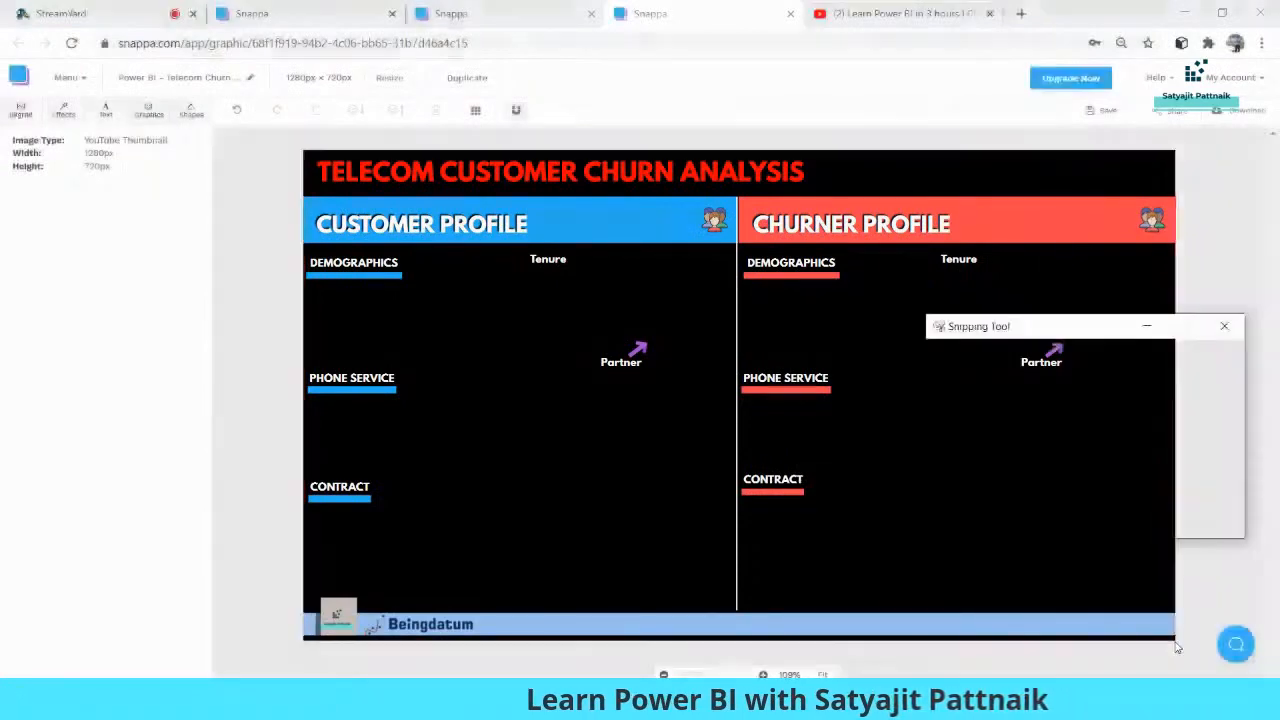
pyautogui.hotkey('ctrl', 's')
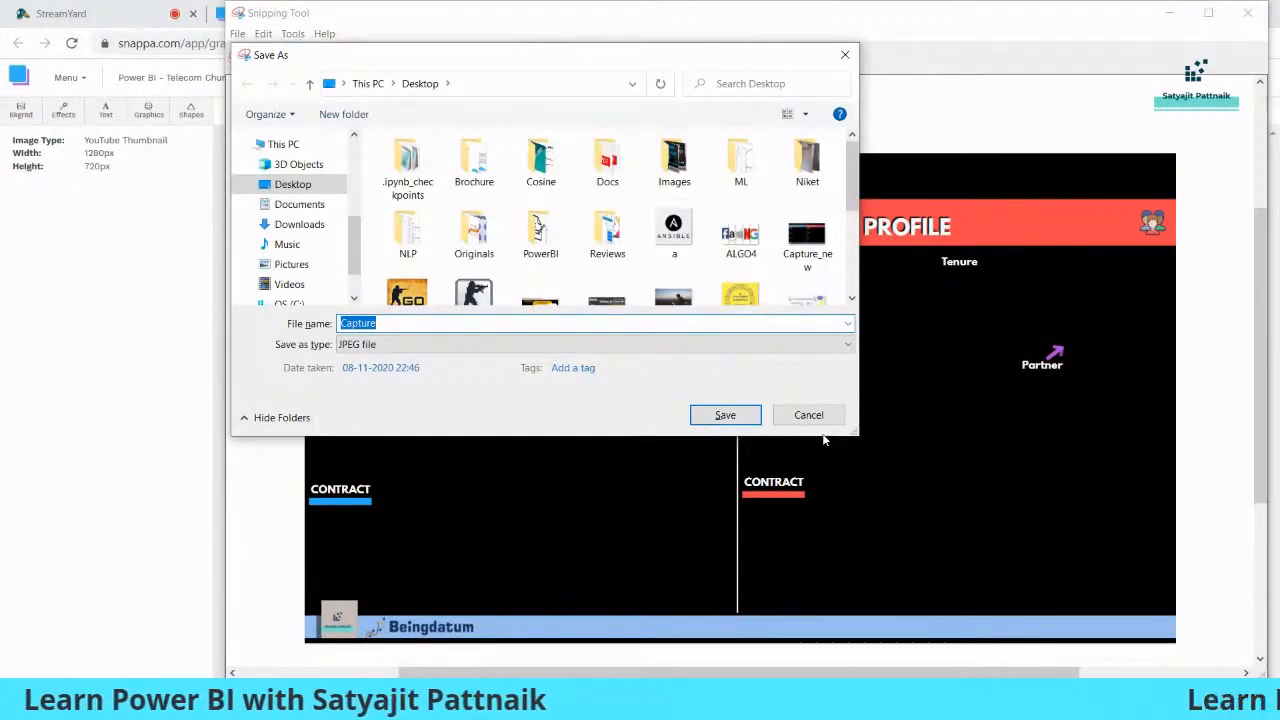
pyautogui.write('Capture_new1')
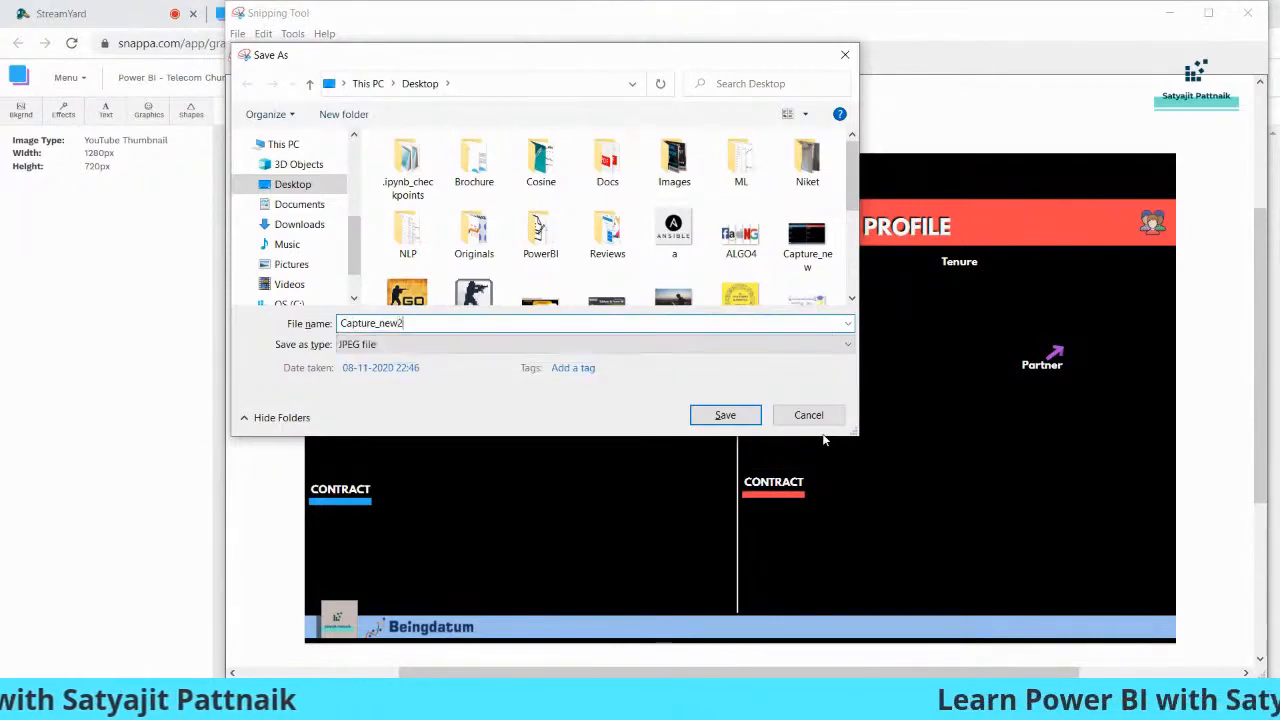
pyautogui.press('Return')
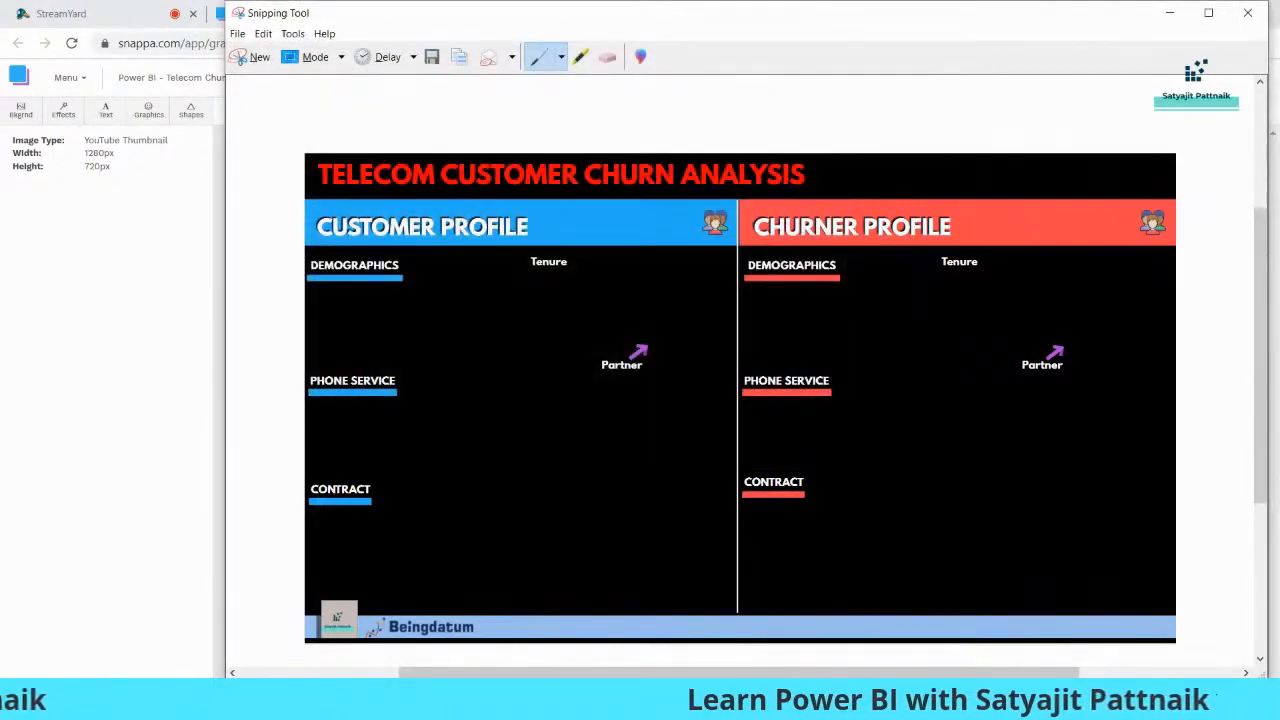
# Switch to Power BI and replace the page background image Capture_new.JPG with Capture_new2.JPG from the Desktop
pyautogui.click(692, 702)
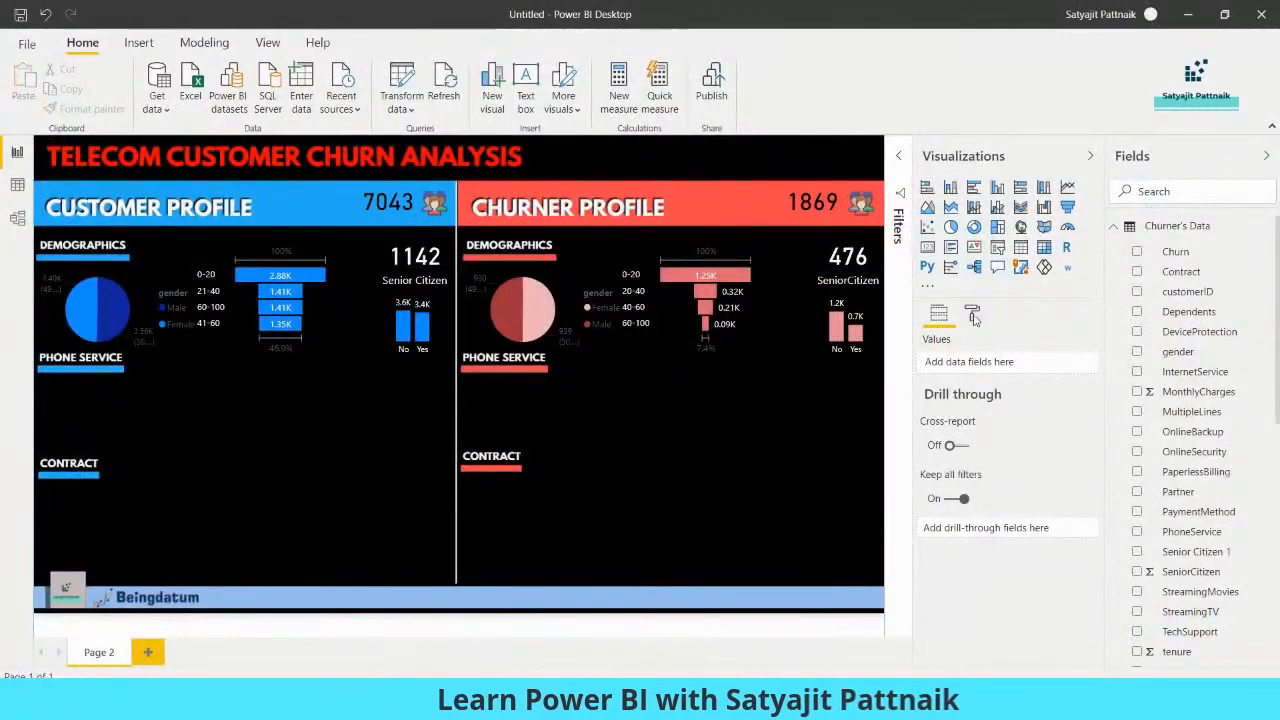
pyautogui.click(972, 316)
pyautogui.click(921, 436)
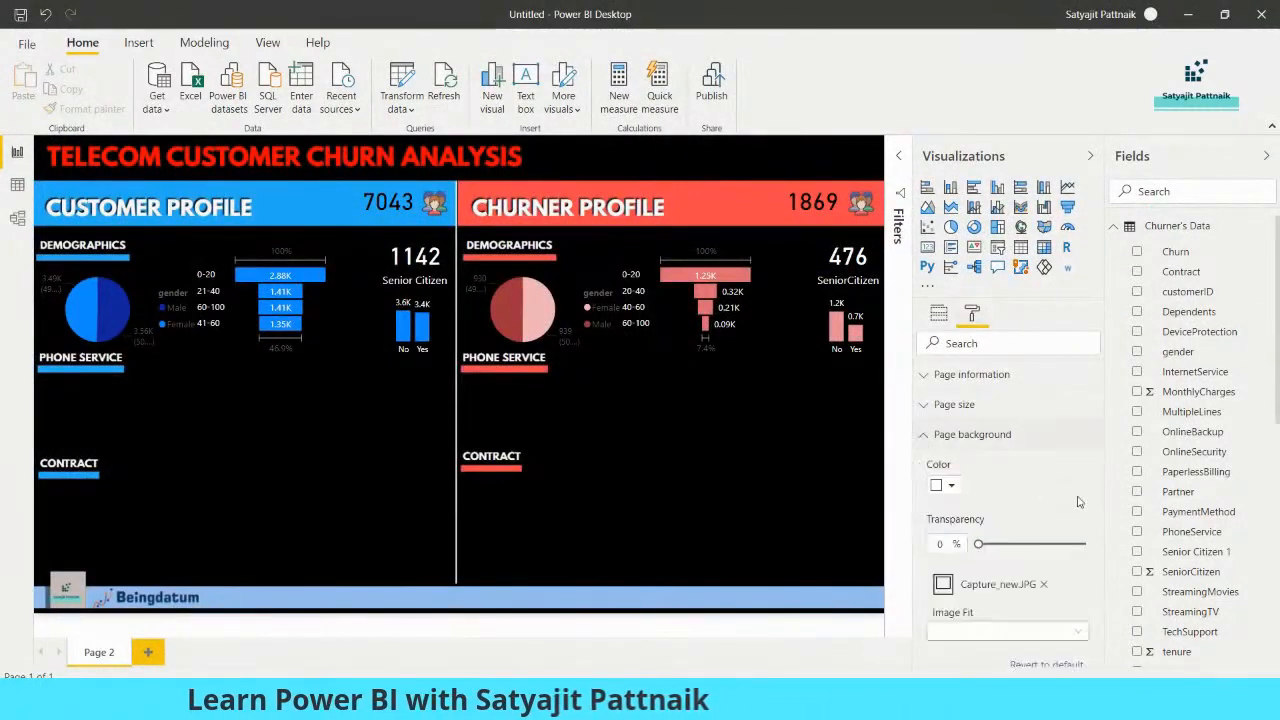
pyautogui.scroll(-2, 1010, 460)
pyautogui.click(1042, 443)
pyautogui.scroll(2, 1048, 466)
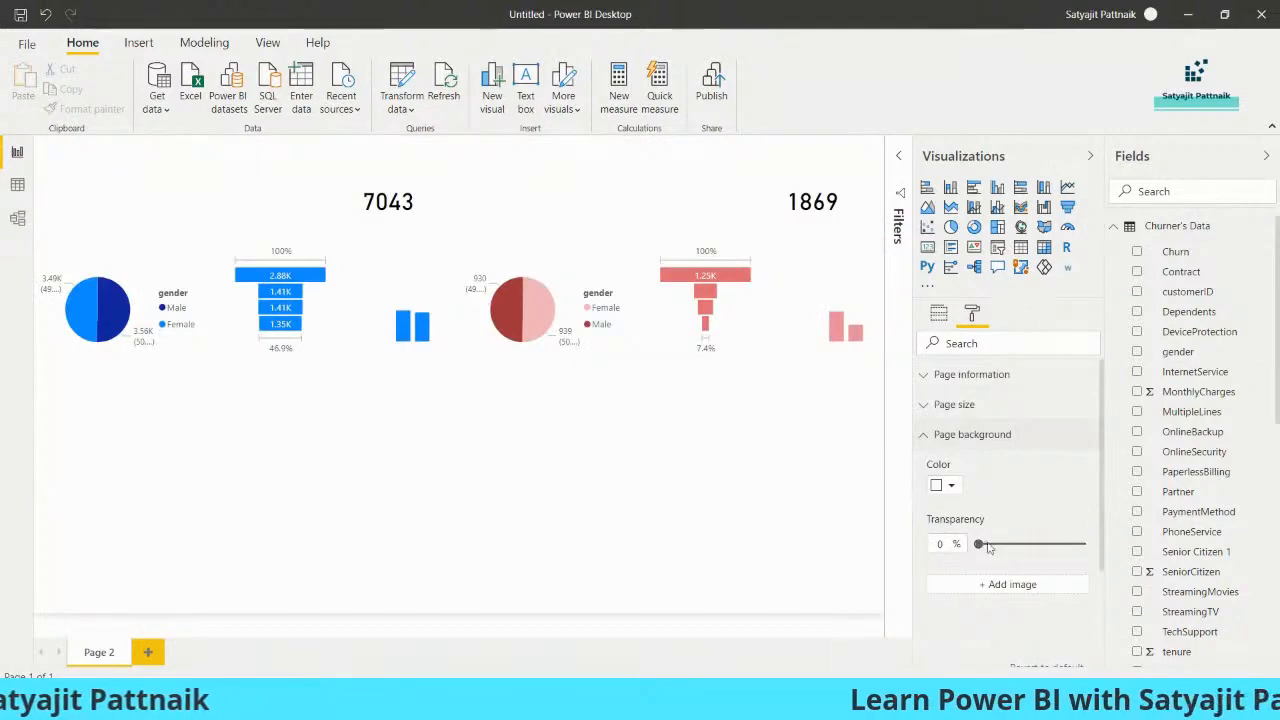
pyautogui.click(1004, 586)
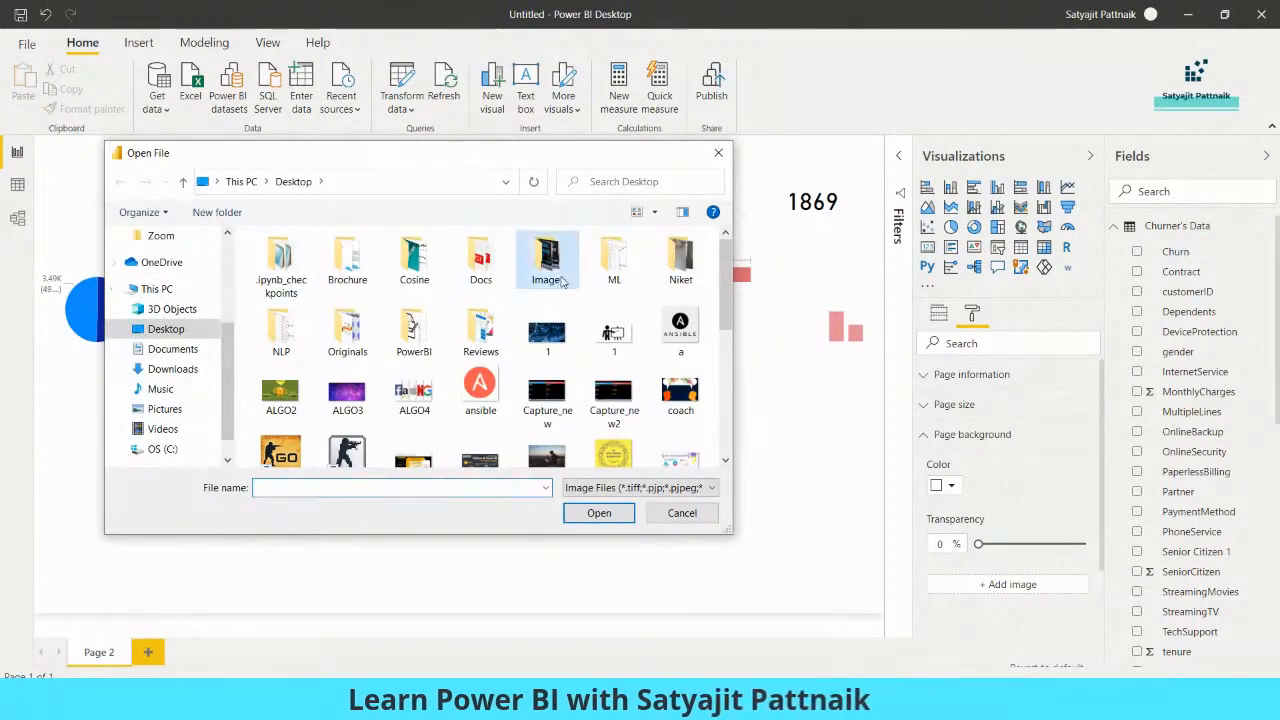
pyautogui.press('c')
pyautogui.doubleClick(614, 398)
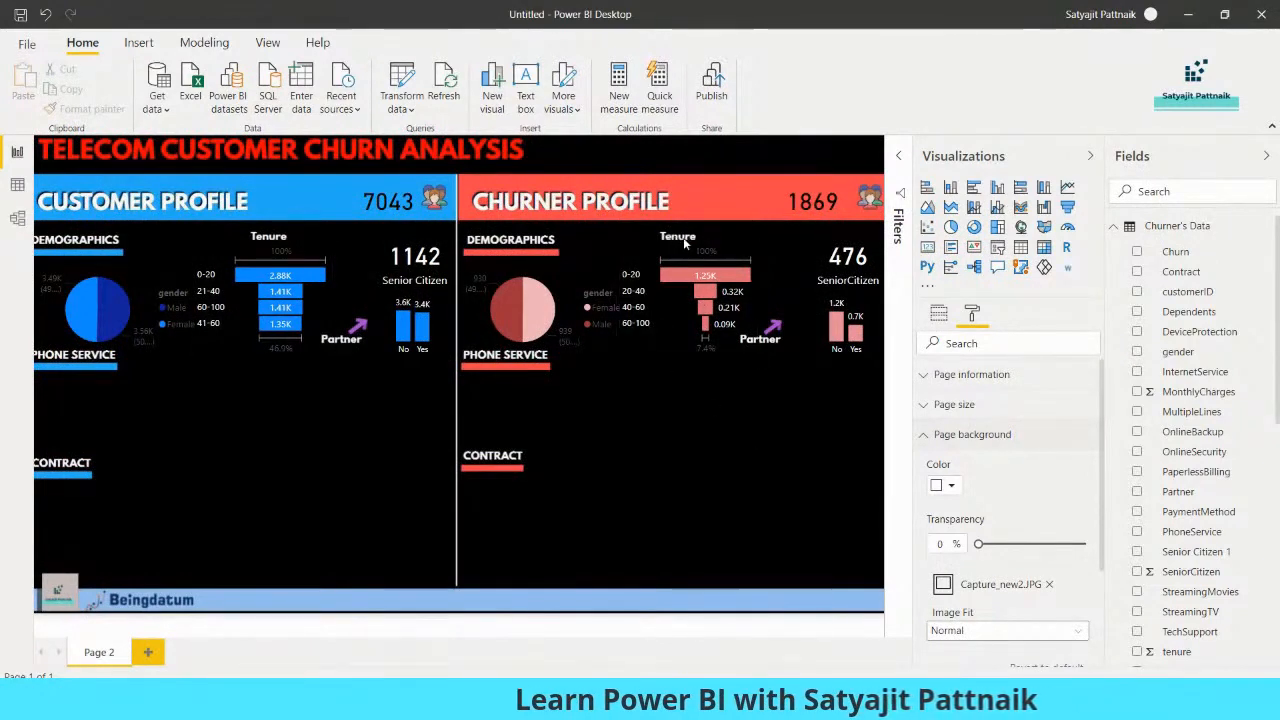
# Reposition both tenure funnels under their Tenure labels and both Partner column charts beside their Partner arrows
pyautogui.click(281, 287)
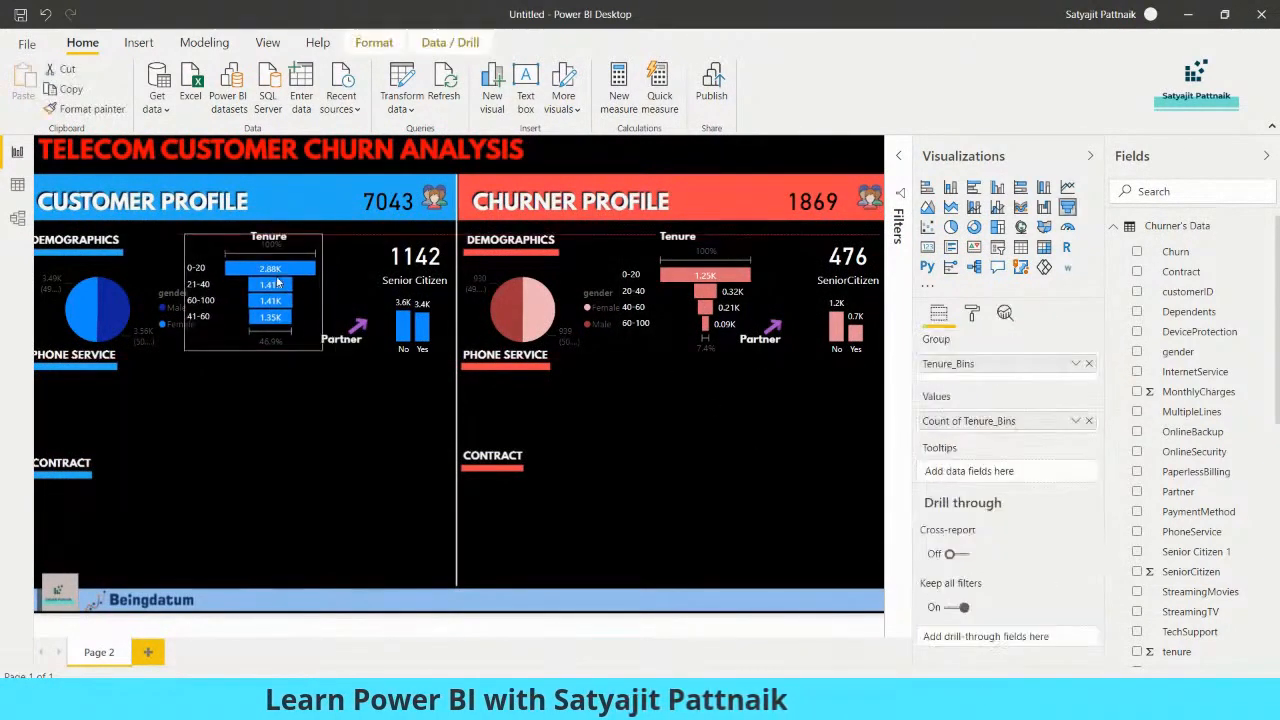
pyautogui.moveTo(281, 287); pyautogui.dragTo(280, 276)
pyautogui.moveTo(717, 290); pyautogui.dragTo(706, 283)
pyautogui.moveTo(860, 330); pyautogui.dragTo(831, 322)
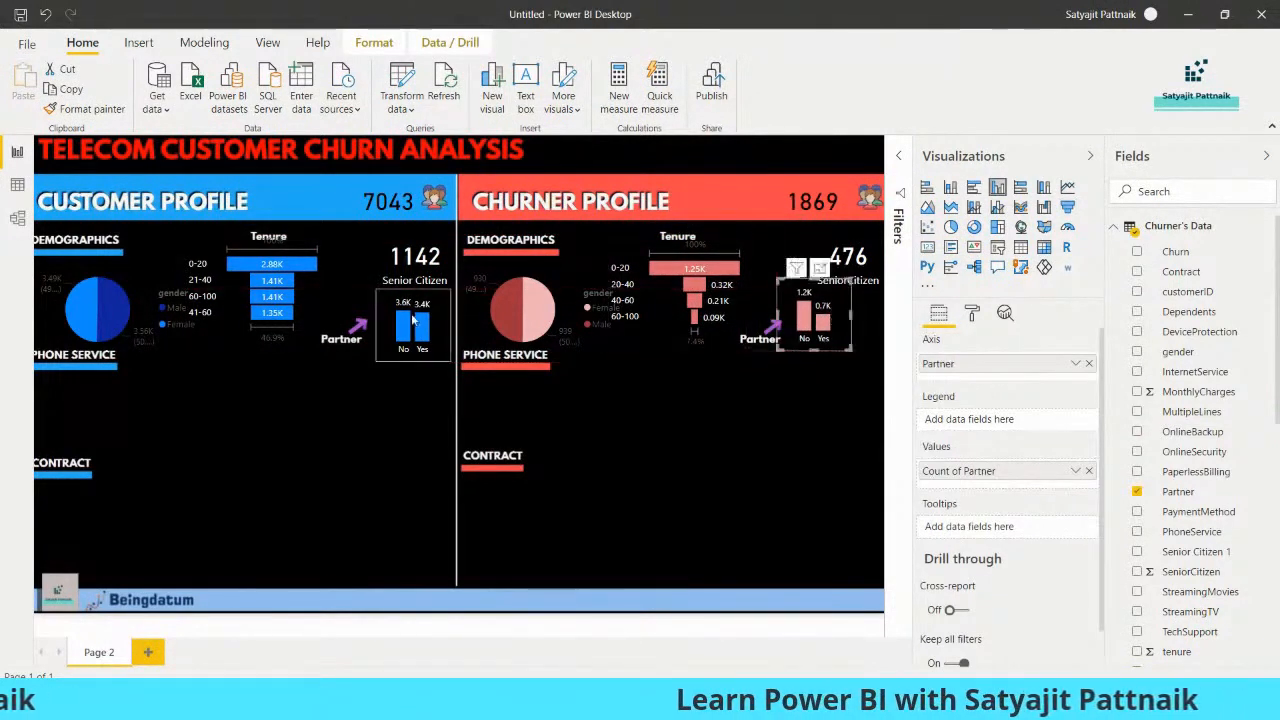
pyautogui.moveTo(416, 320); pyautogui.dragTo(403, 316)
pyautogui.click(381, 380)
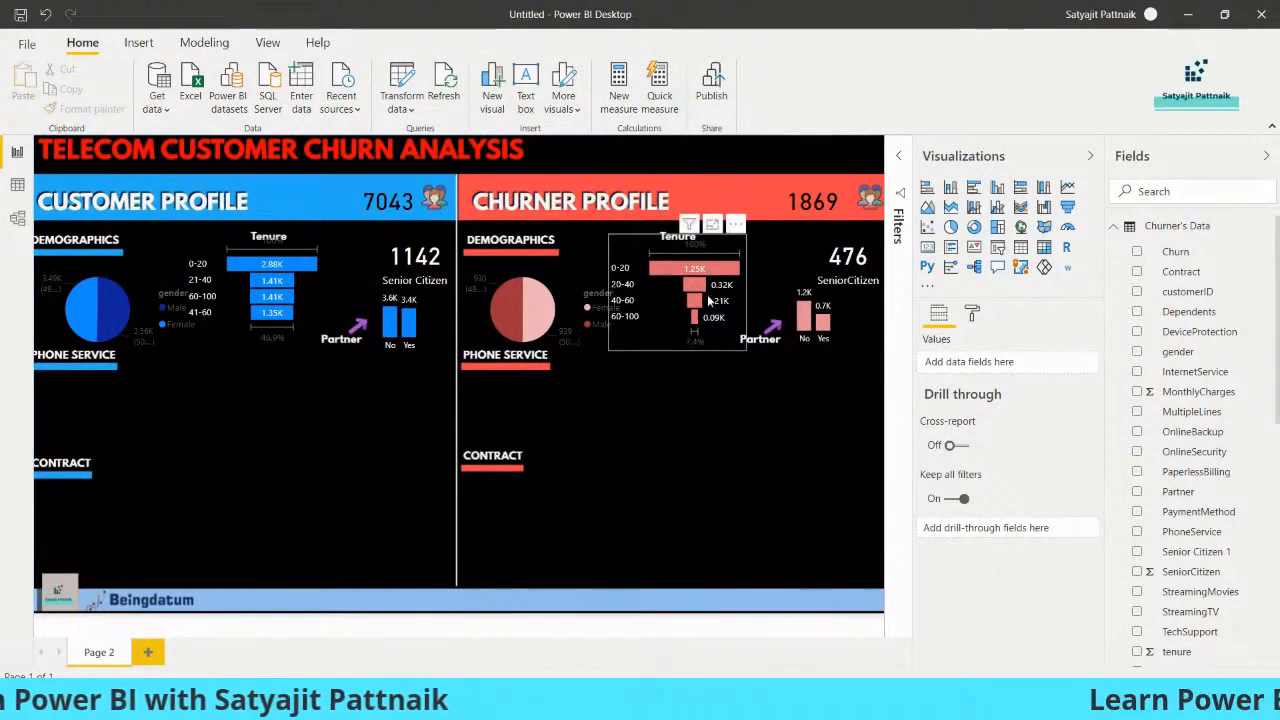
pyautogui.moveTo(709, 295); pyautogui.dragTo(709, 302)
pyautogui.click(669, 454)
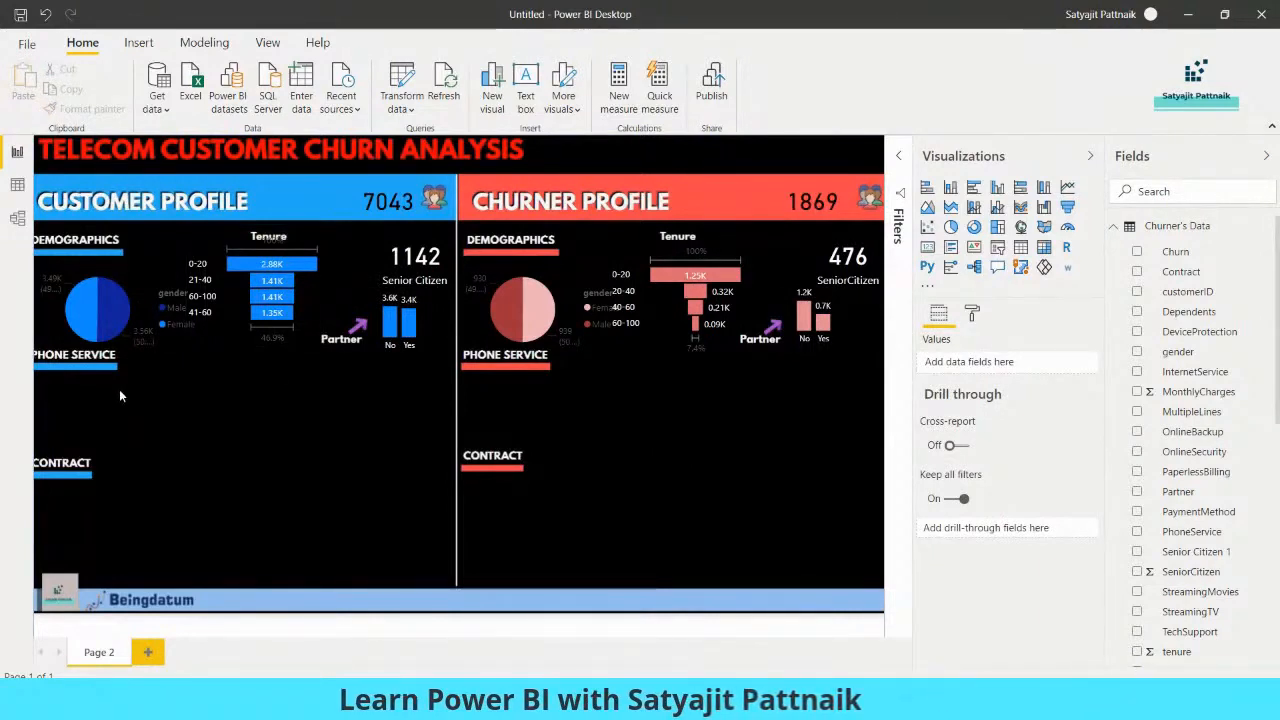
# Add a 100% stacked bar chart with PhoneService from Churner's Data as axis and counted value, placed below the churner PHONE SERVICE heading
pyautogui.moveTo(117, 316)
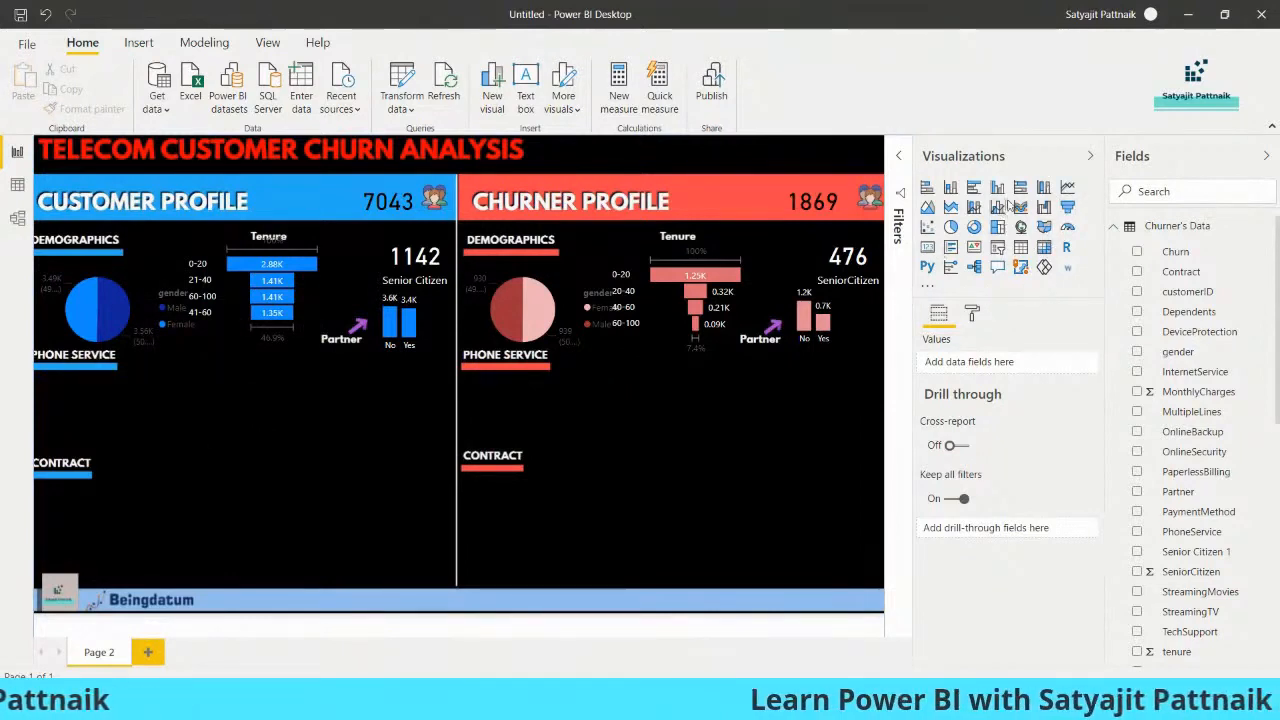
pyautogui.moveTo(154, 217); pyautogui.dragTo(238, 441)
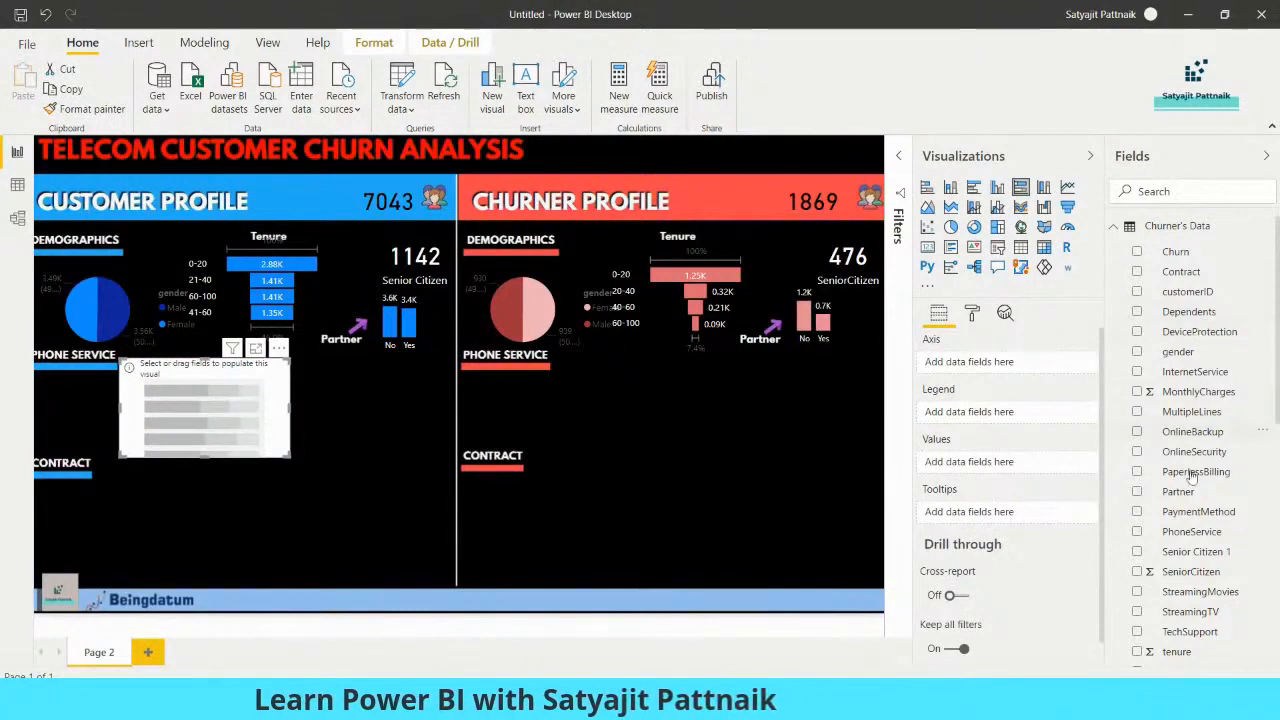
pyautogui.click(1137, 533)
pyautogui.moveTo(1191, 531); pyautogui.dragTo(971, 471)
pyautogui.moveTo(202, 426); pyautogui.dragTo(640, 447)
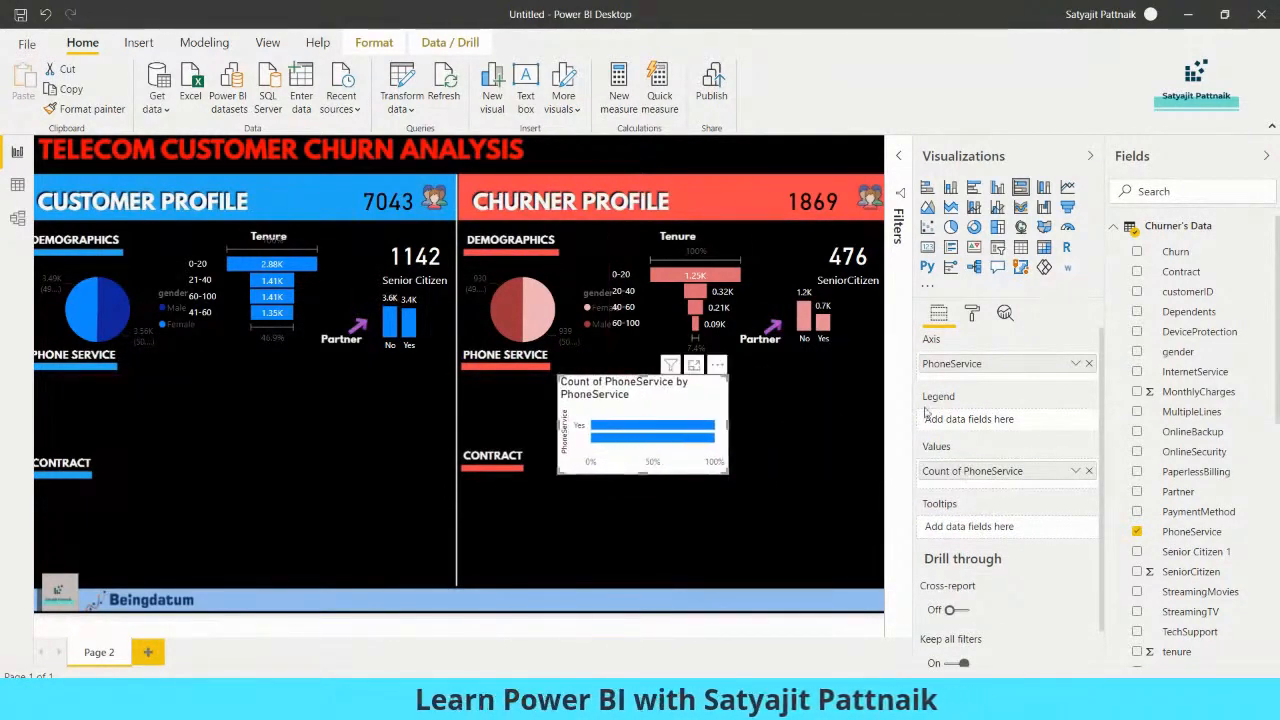
# Turn off the title and the background of the churner PhoneService bar chart
pyautogui.click(972, 314)
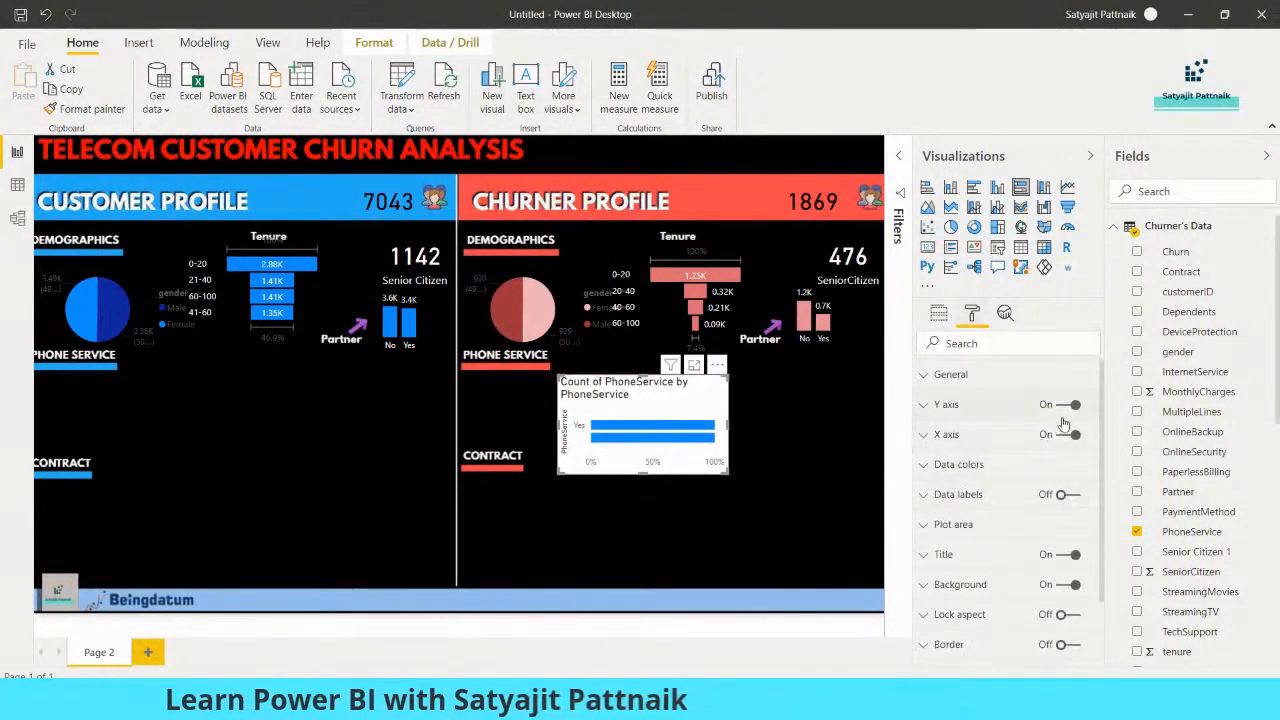
pyautogui.click(1068, 556)
pyautogui.click(1068, 586)
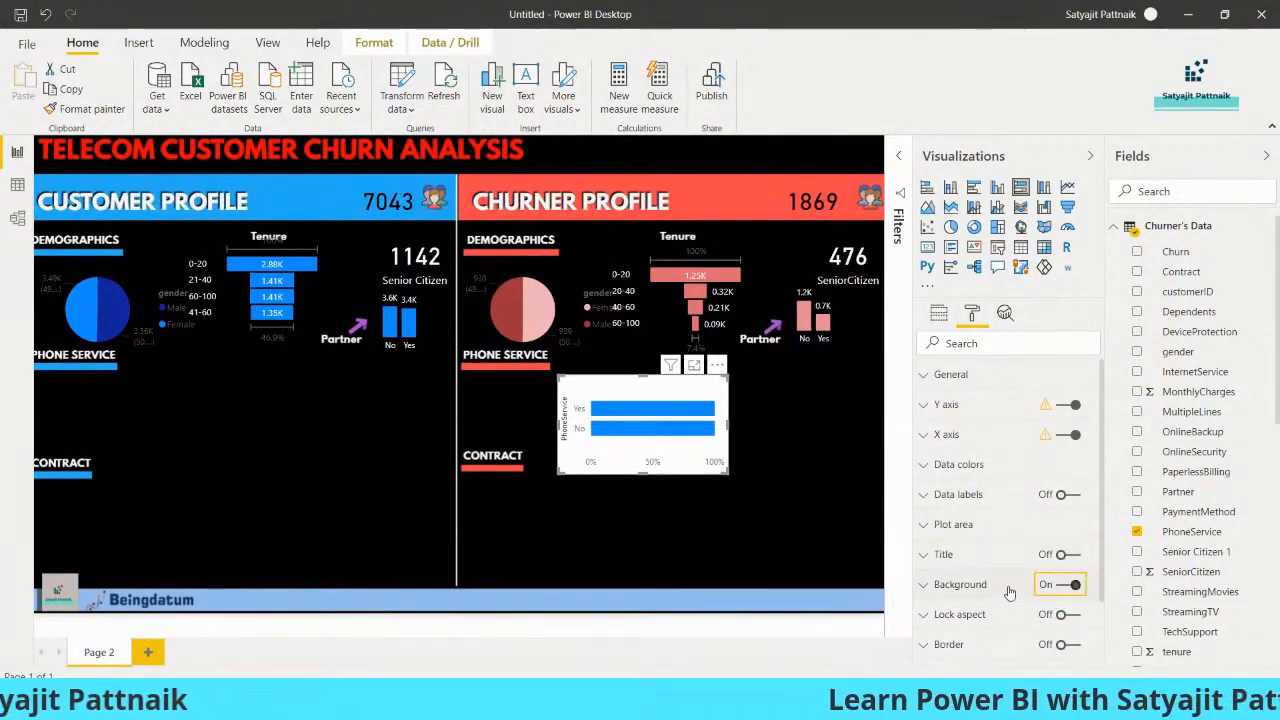
# Recolour the churner PhoneService bars dark red and turn off the chart's Y and X axes
pyautogui.click(932, 472)
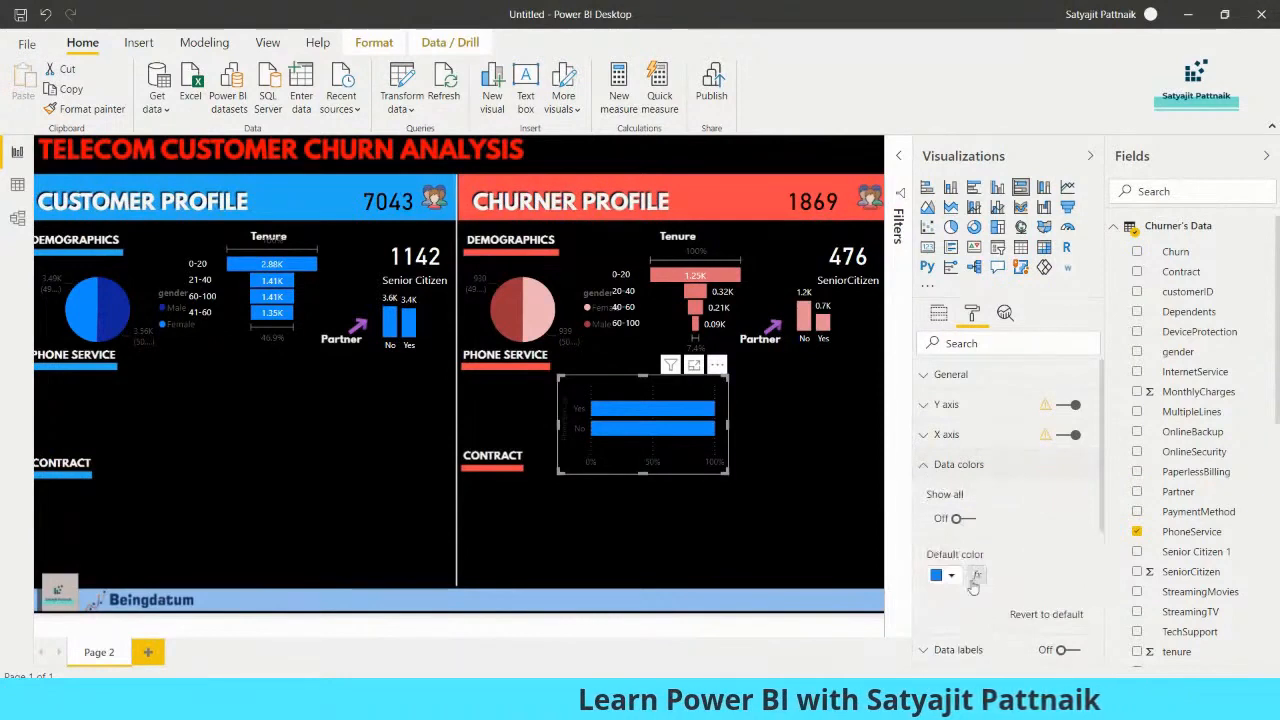
pyautogui.click(953, 577)
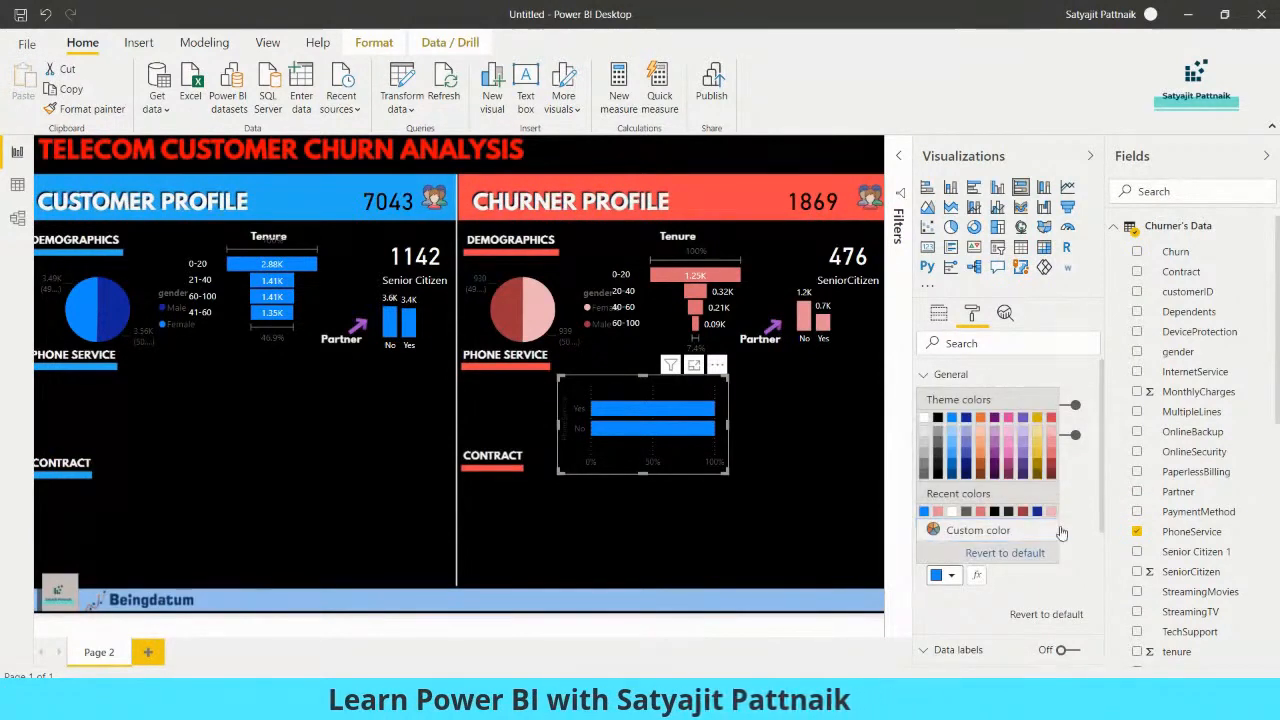
pyautogui.click(1053, 472)
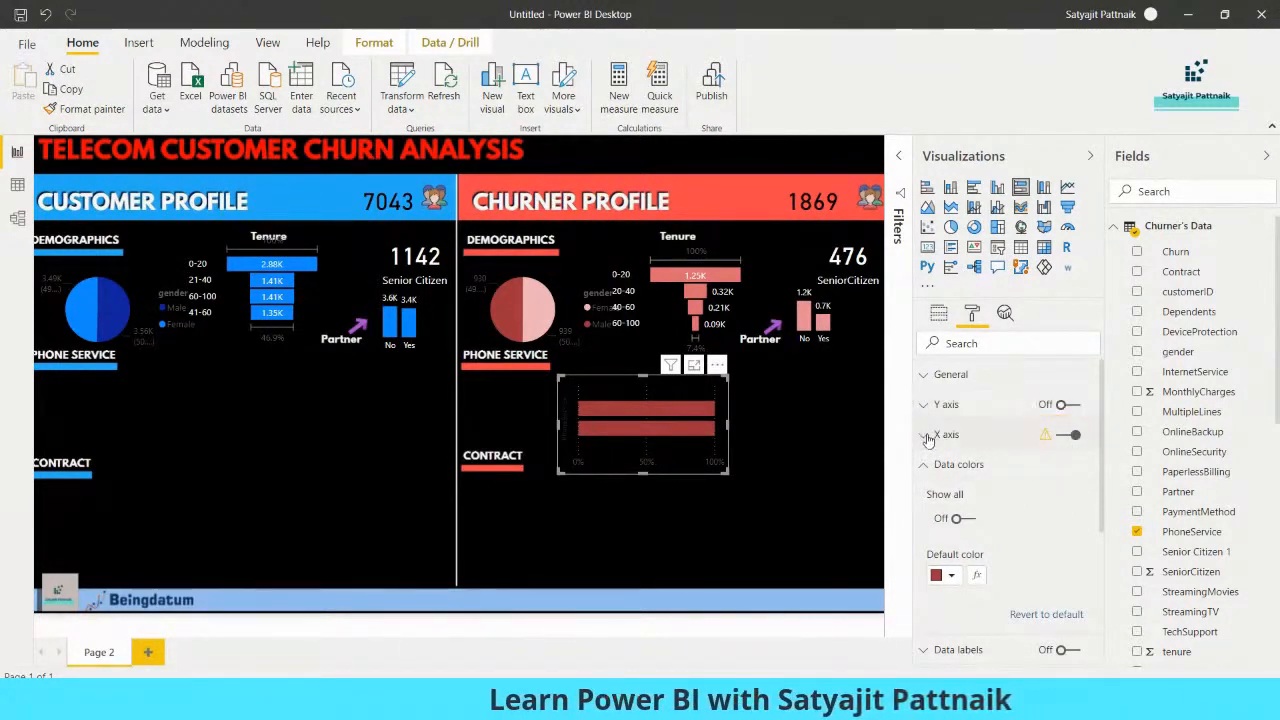
pyautogui.click(928, 437)
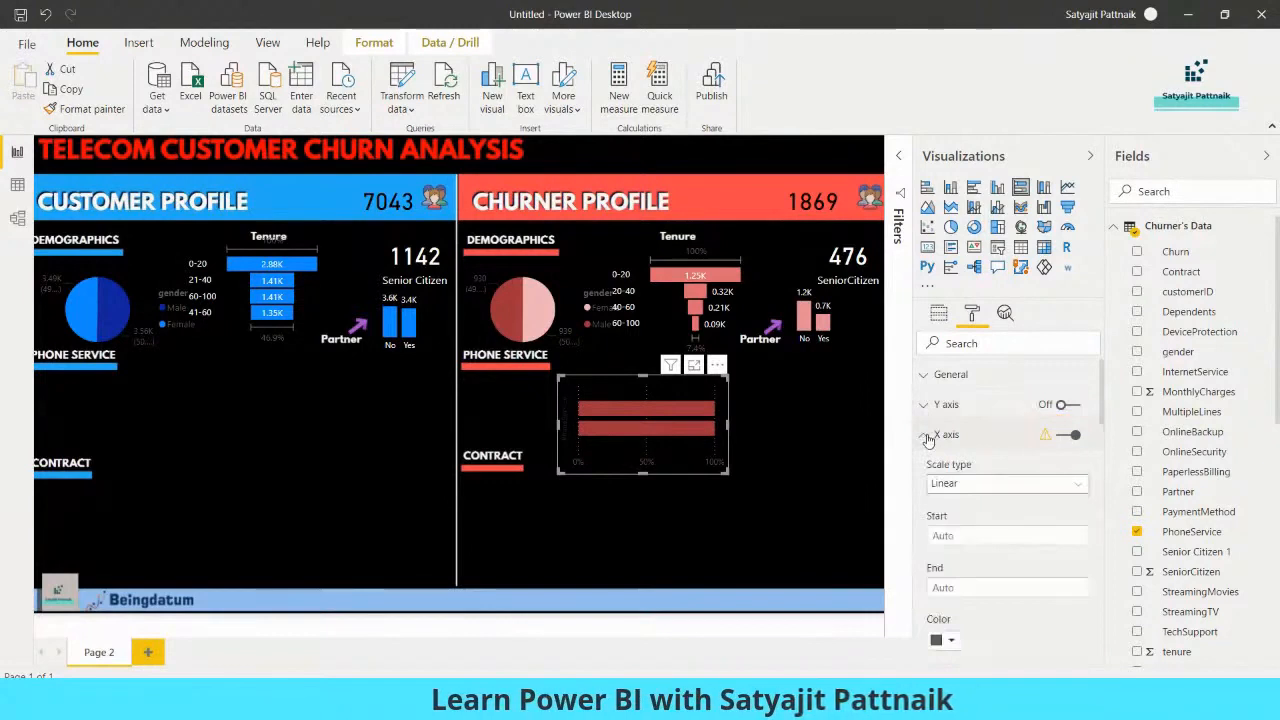
pyautogui.click(1068, 437)
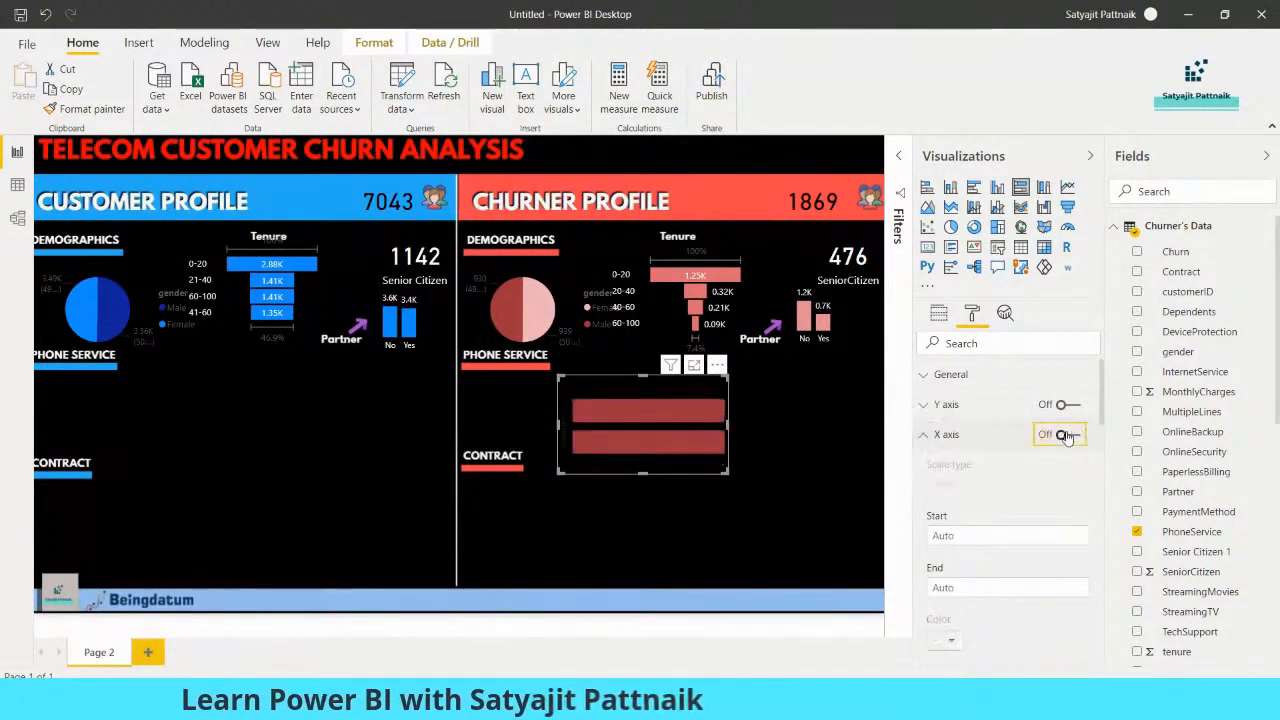
pyautogui.click(928, 436)
pyautogui.click(926, 408)
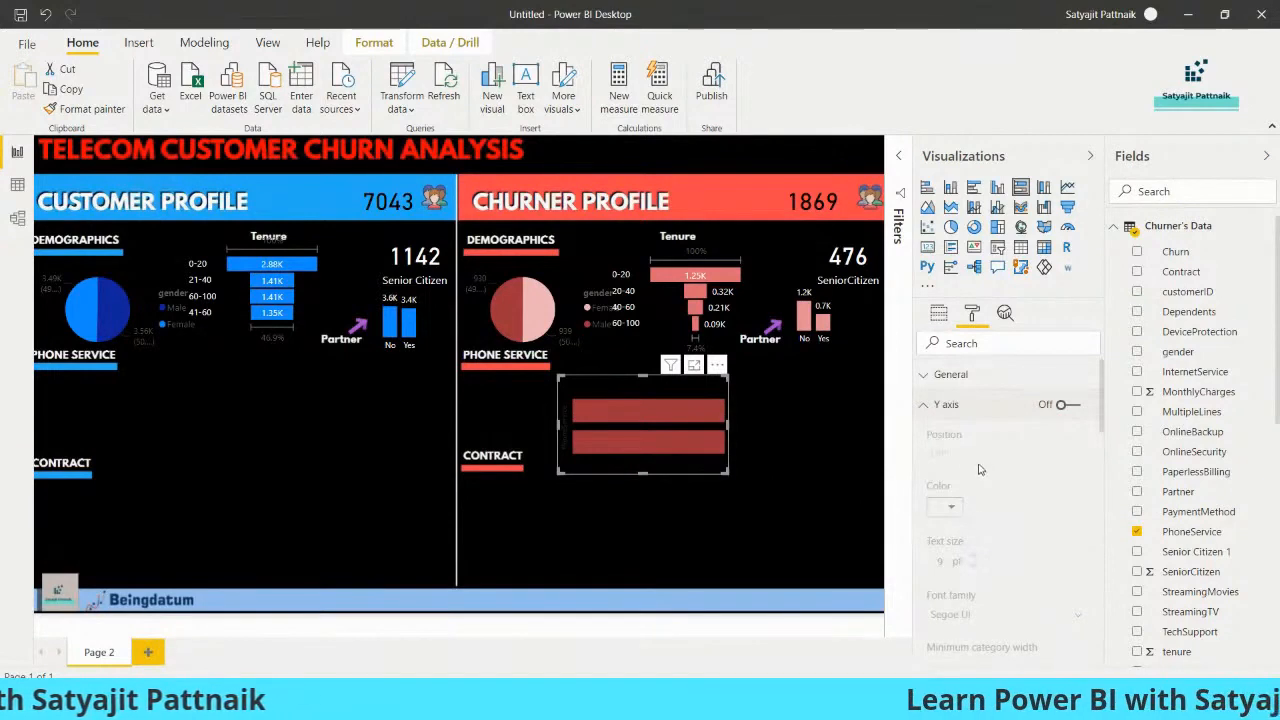
pyautogui.click(946, 404)
# Try data labels on the churner PhoneService bar chart and turn them off again
pyautogui.click(958, 464)
pyautogui.click(945, 464)
pyautogui.scroll(-1, 937, 453)
pyautogui.scroll(-2, 937, 453)
pyautogui.click(950, 412)
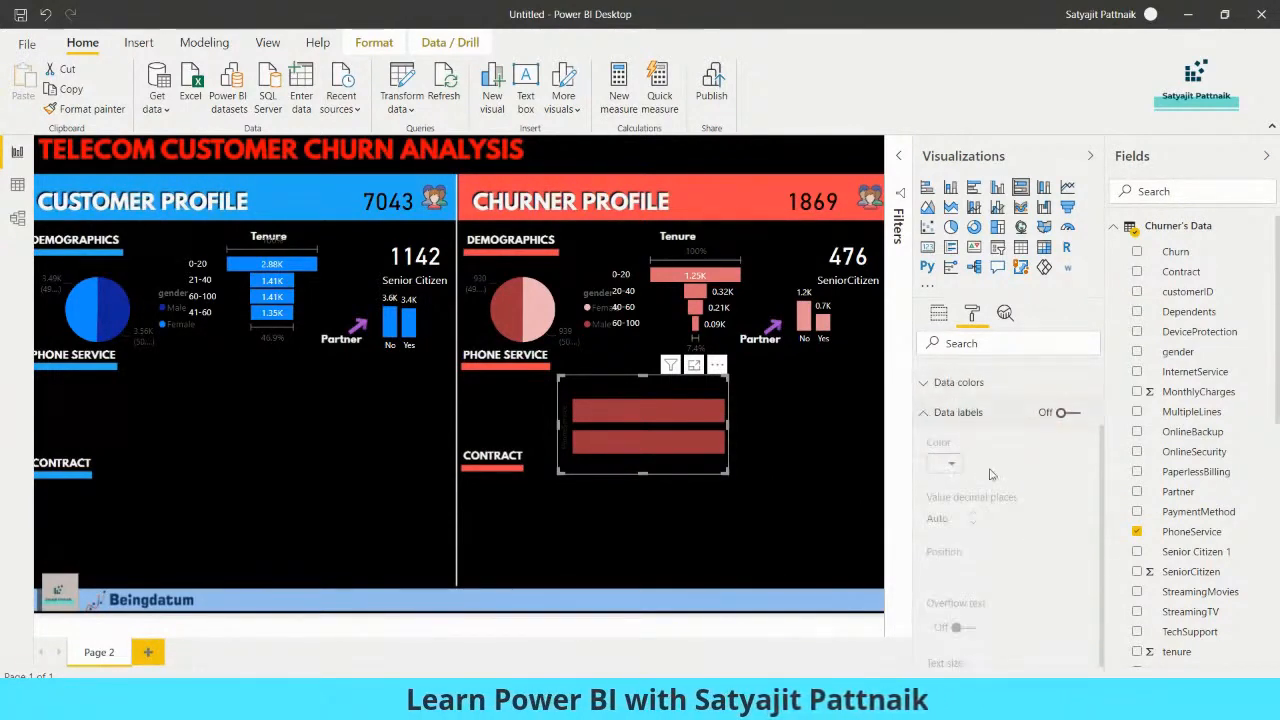
pyautogui.click(1075, 416)
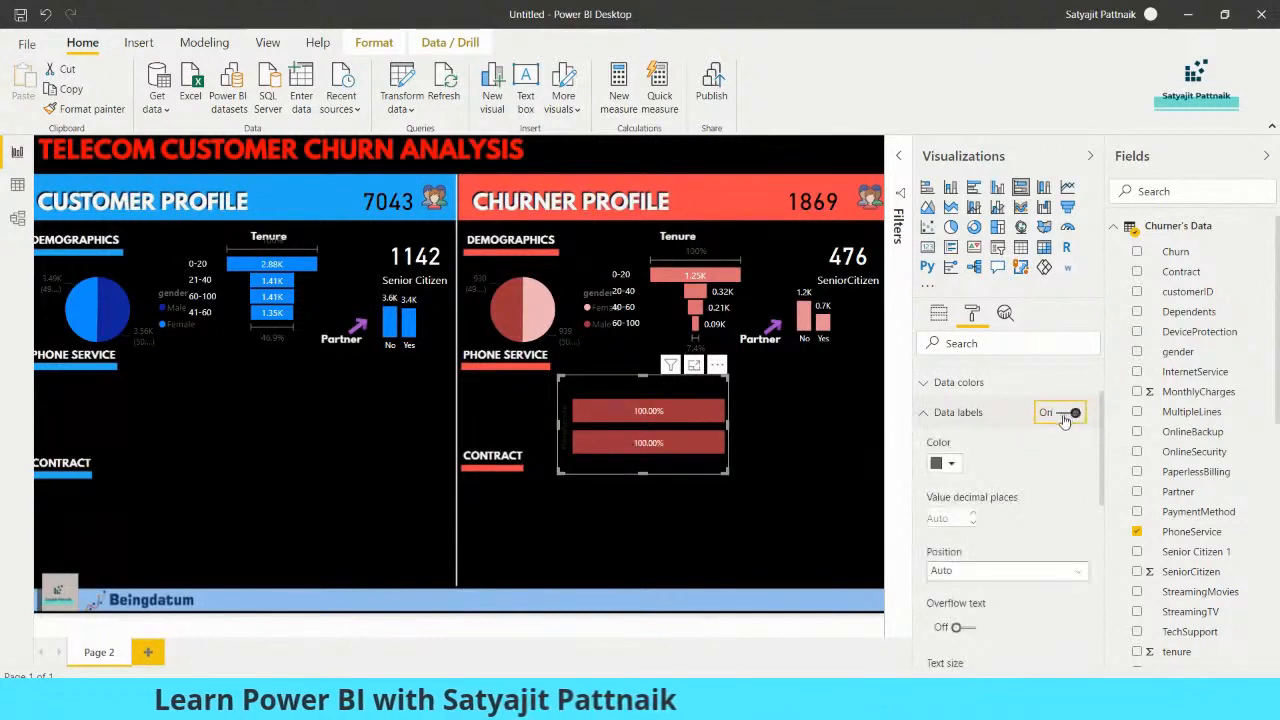
pyautogui.click(1068, 412)
pyautogui.click(950, 412)
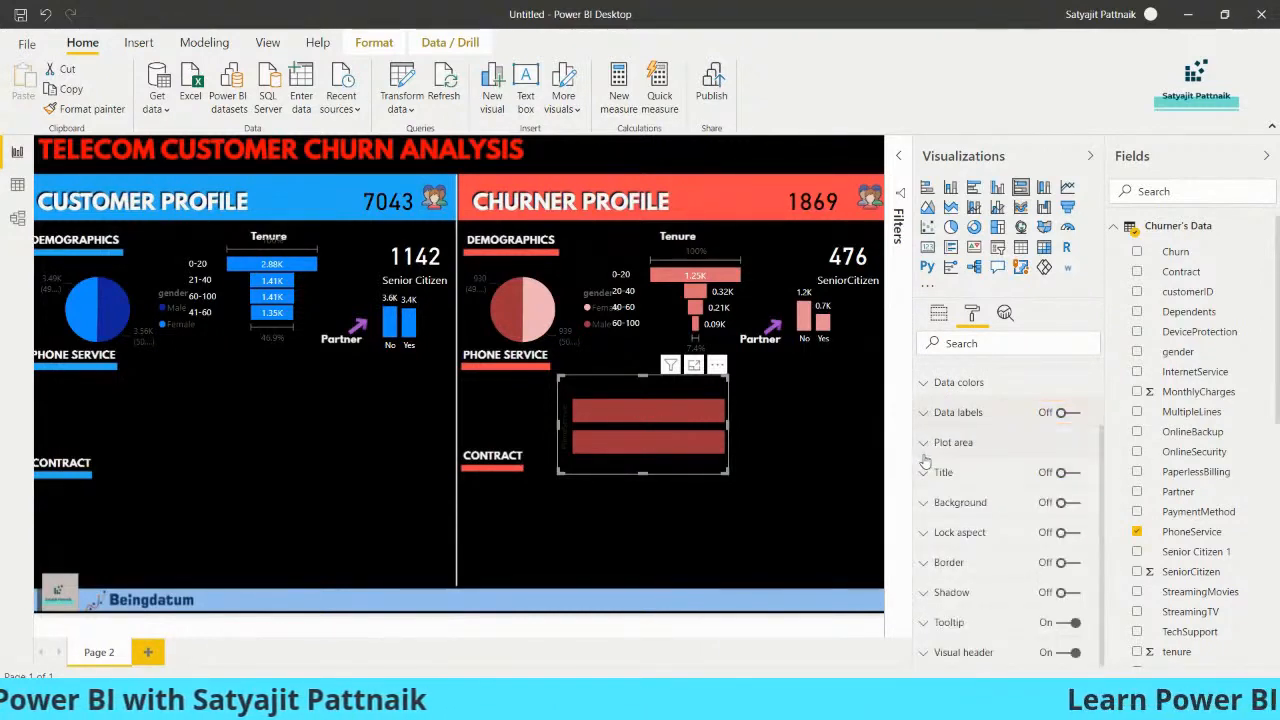
# Review the aggregation options for the churner chart's PhoneService count and the values behind its Yes and No bars
pyautogui.scroll(3, 930, 495)
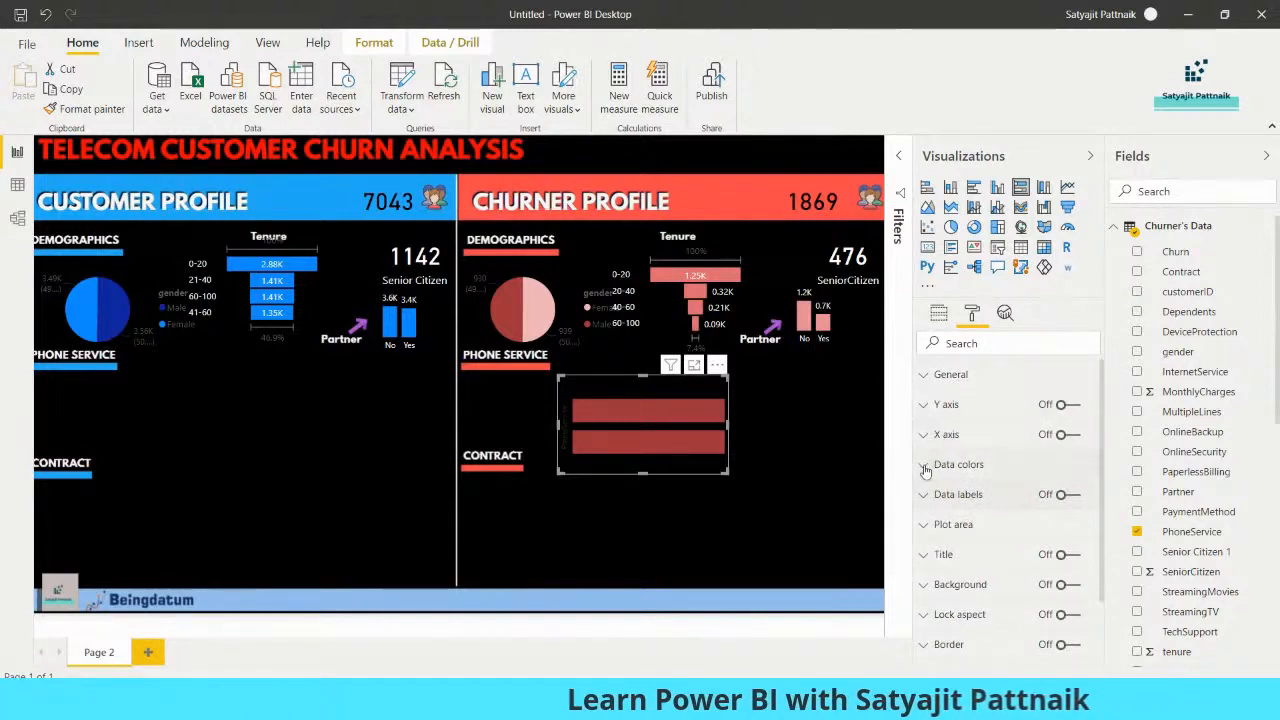
pyautogui.click(925, 471)
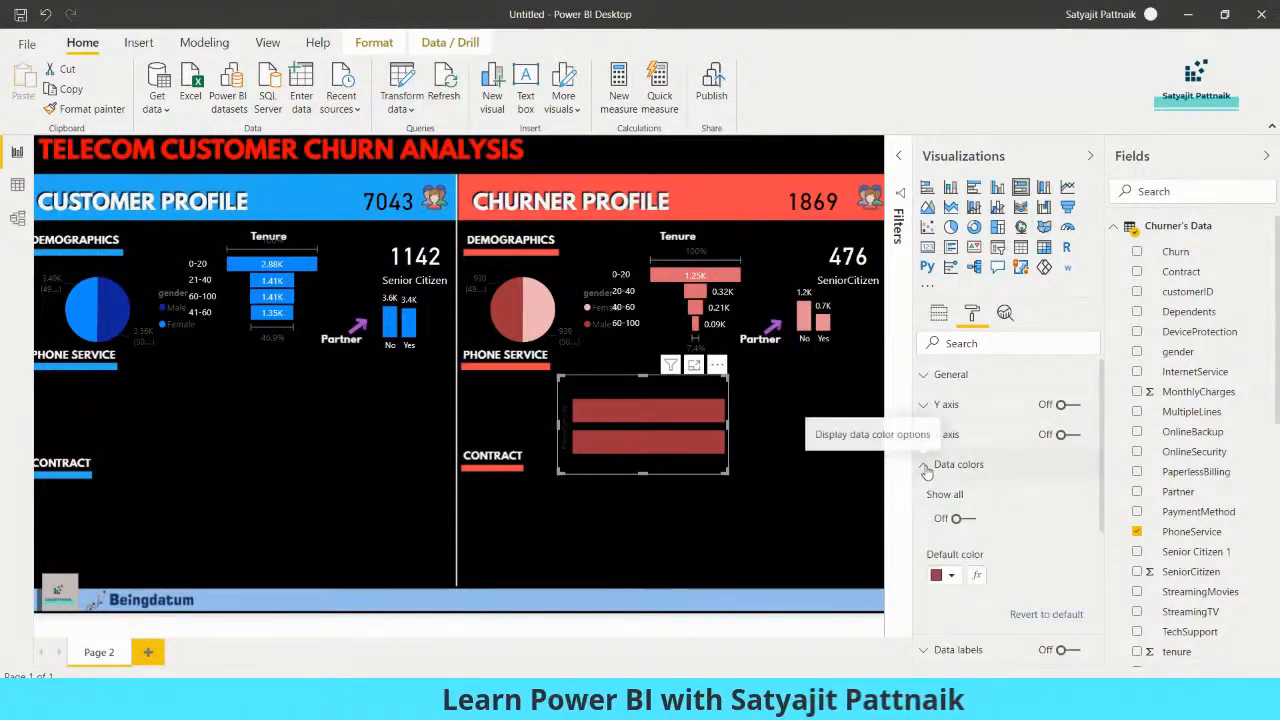
pyautogui.click(706, 480)
pyautogui.click(712, 472)
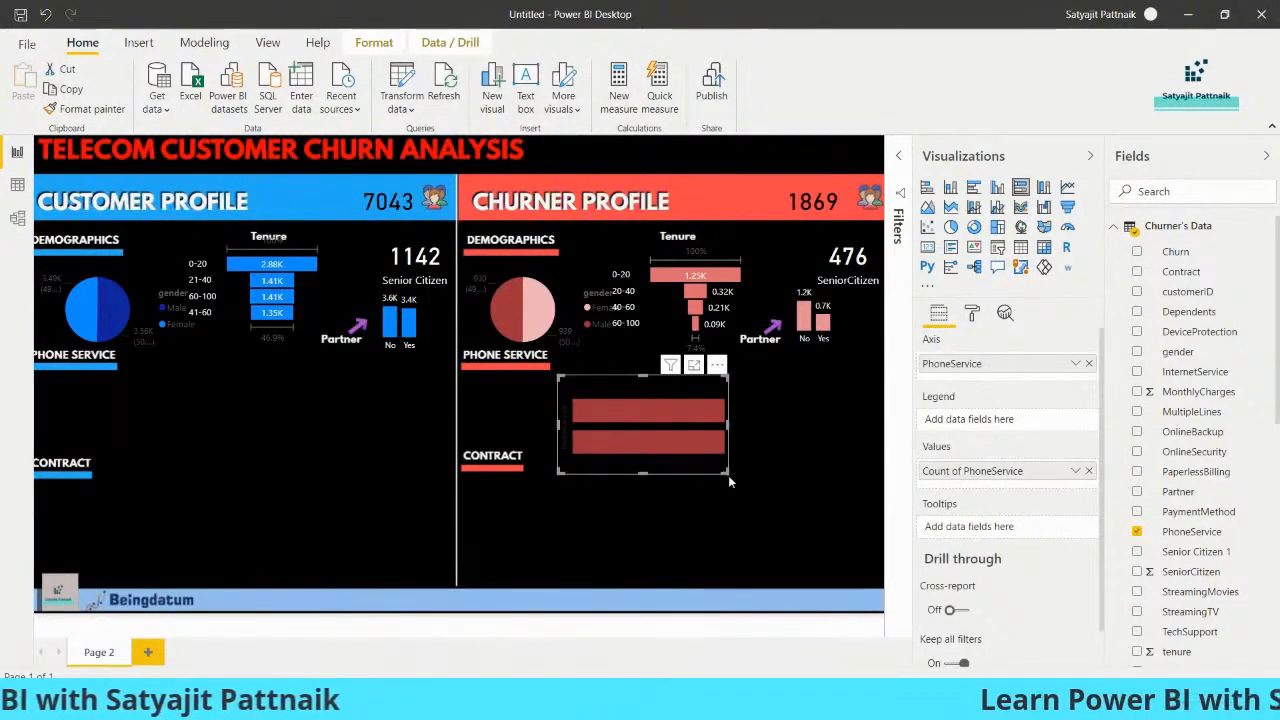
pyautogui.click(1075, 471)
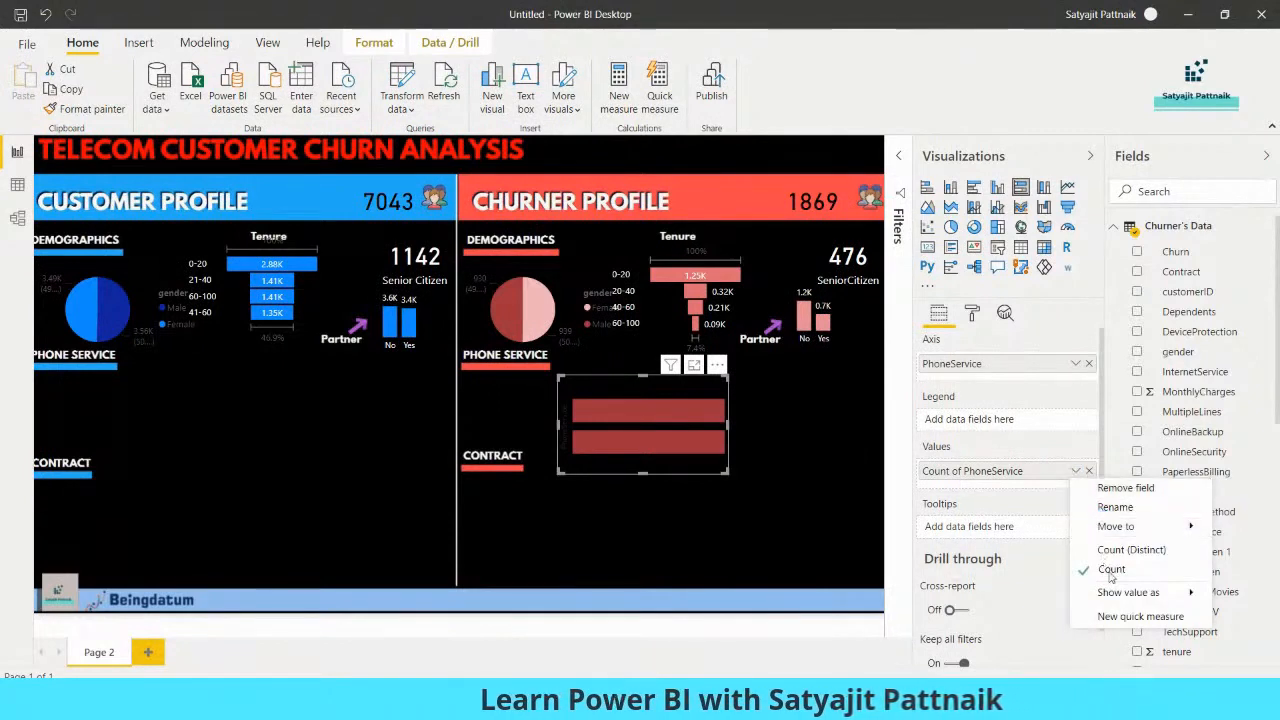
pyautogui.click(674, 463)
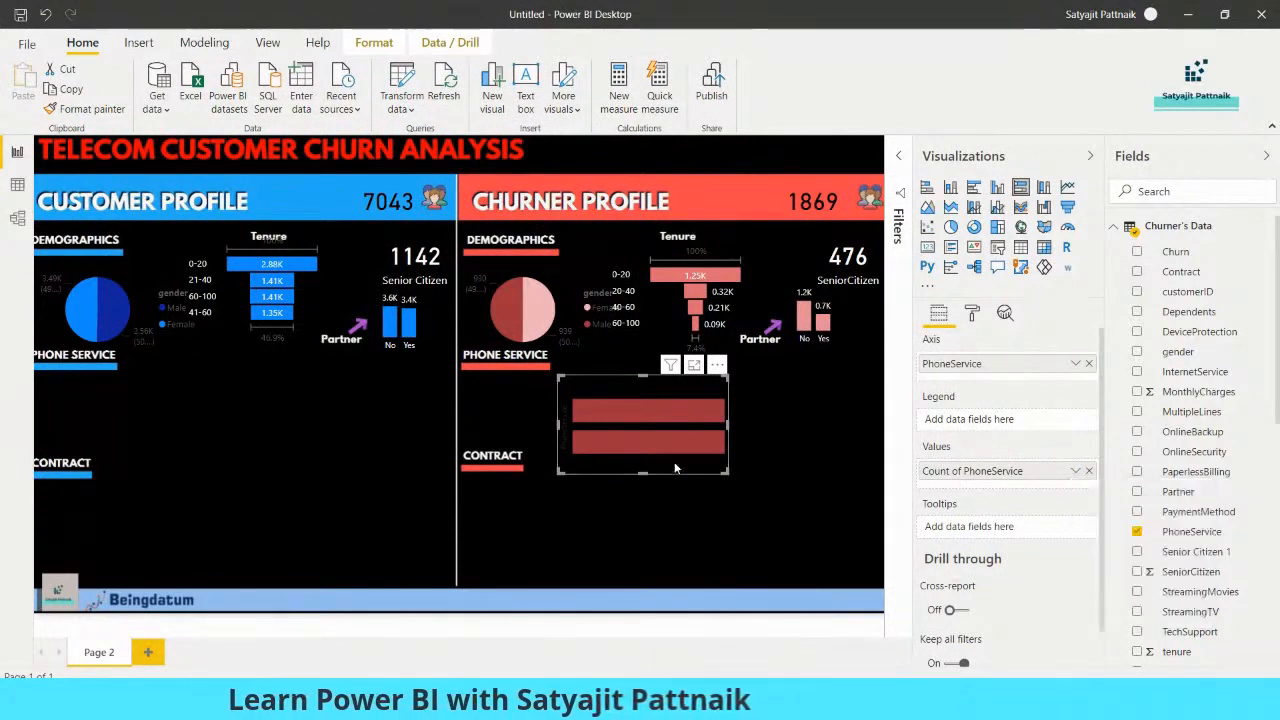
pyautogui.click(663, 410)
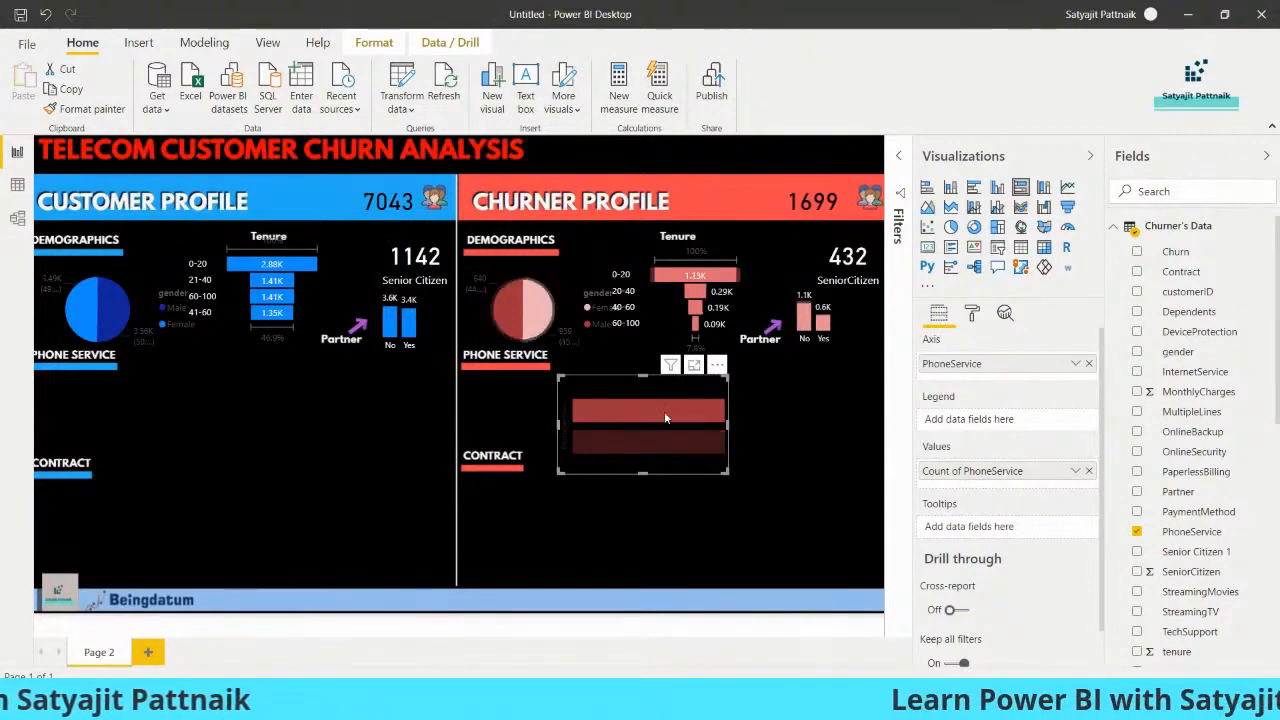
pyautogui.moveTo(665, 414)
pyautogui.moveTo(663, 446)
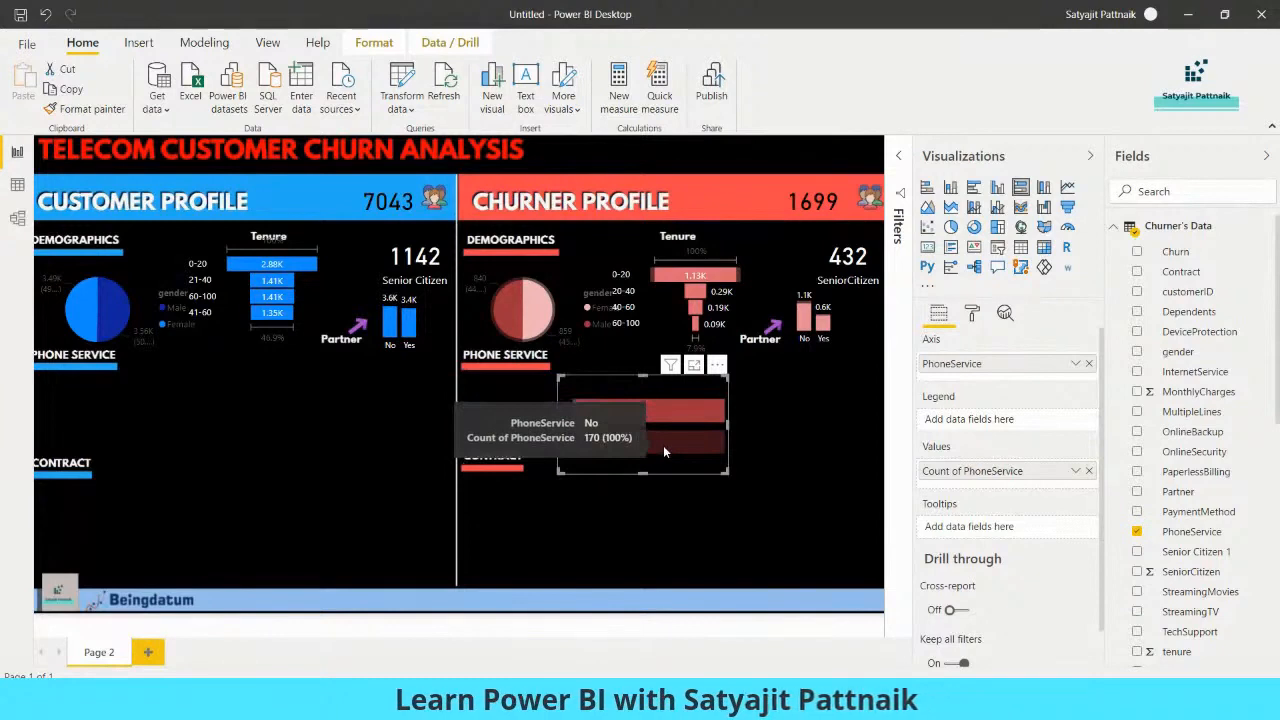
pyautogui.click(687, 465)
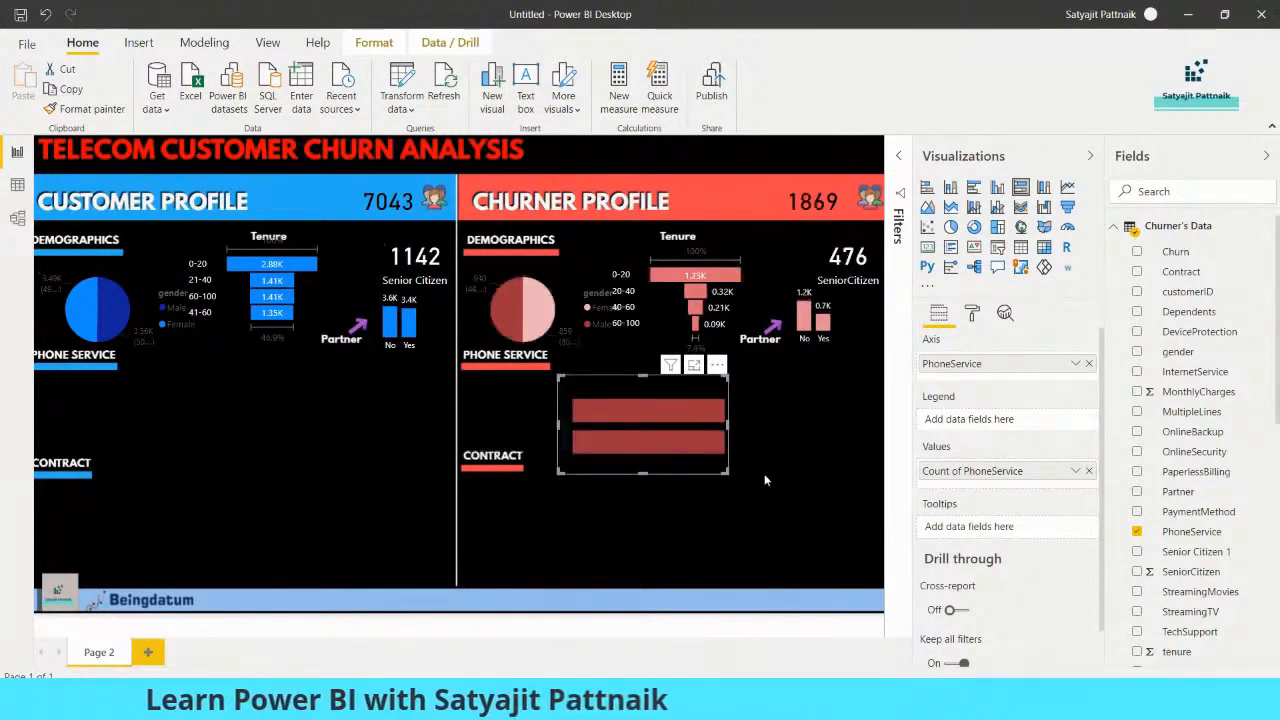
# Convert the churner PhoneService bar chart to a pie chart and shrink it to fit between the PHONE SERVICE and CONTRACT headings
pyautogui.click(950, 228)
pyautogui.moveTo(729, 474); pyautogui.dragTo(580, 430)
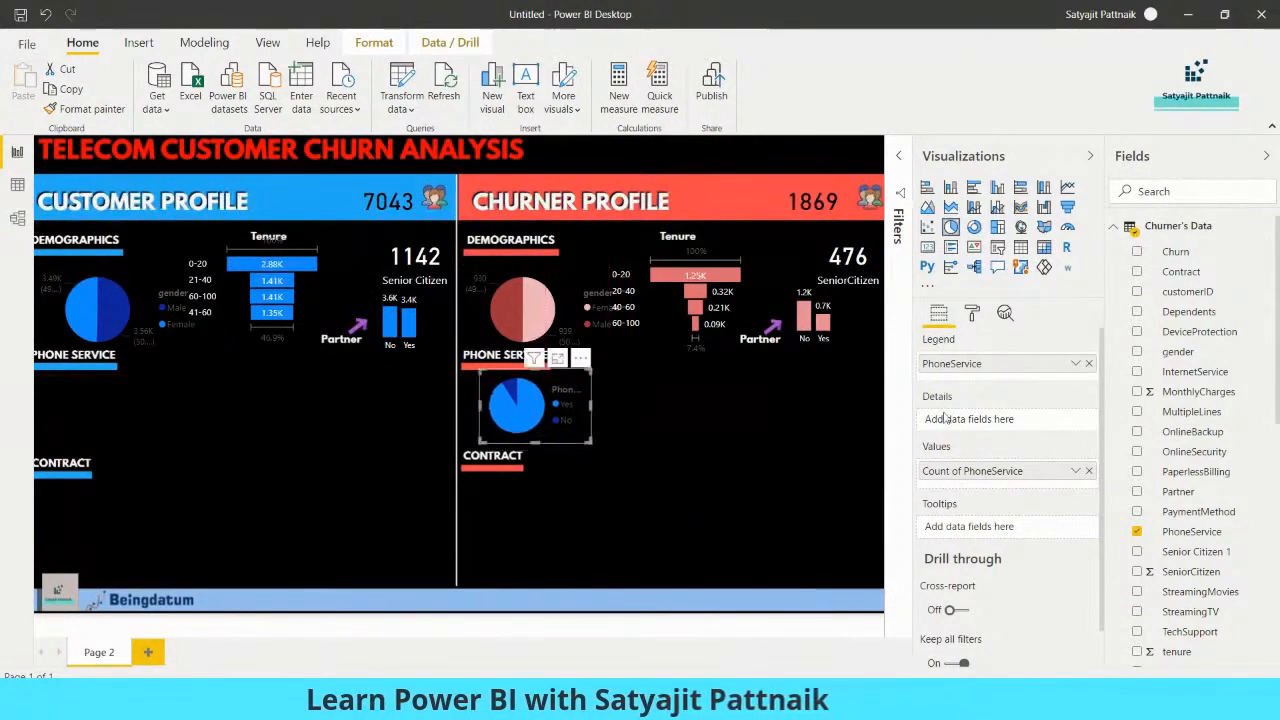
# Open the formatting options of the churner PhoneService pie chart
pyautogui.click(972, 314)
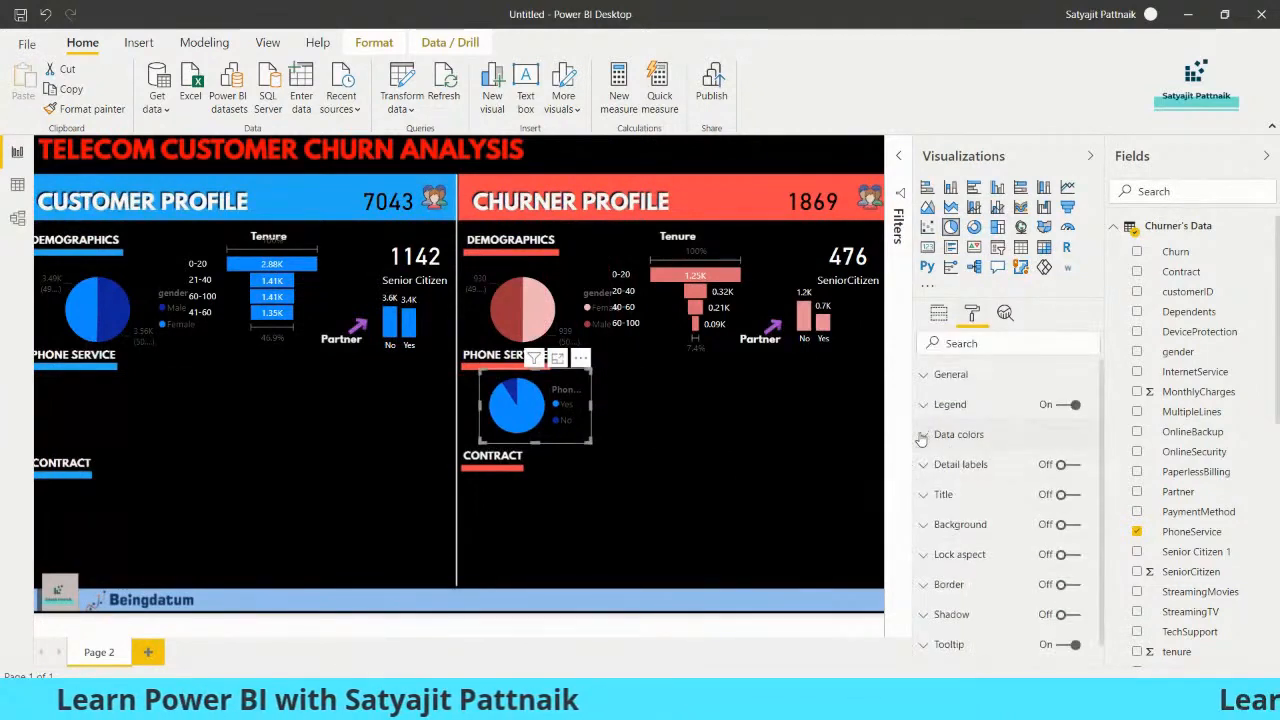
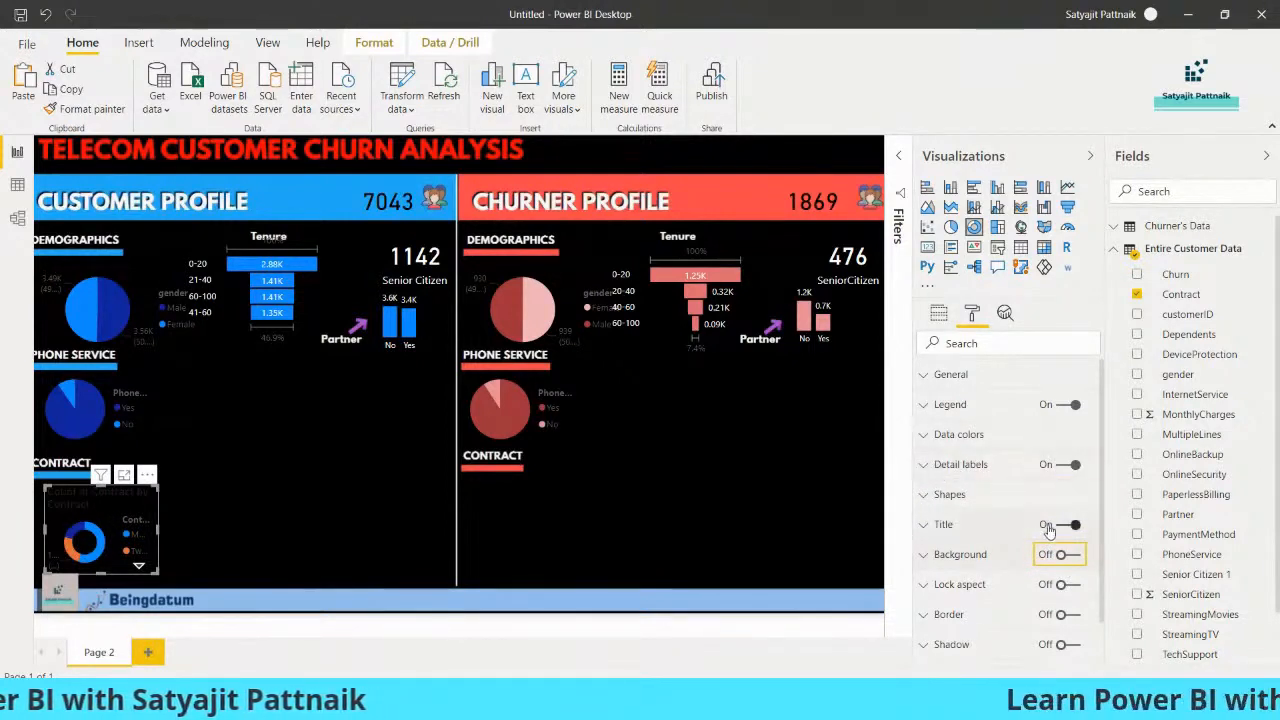
# Turn off the title of the customer Contract donut chart and set its detail labels to white
pyautogui.click(1060, 525)
pyautogui.click(1062, 465)
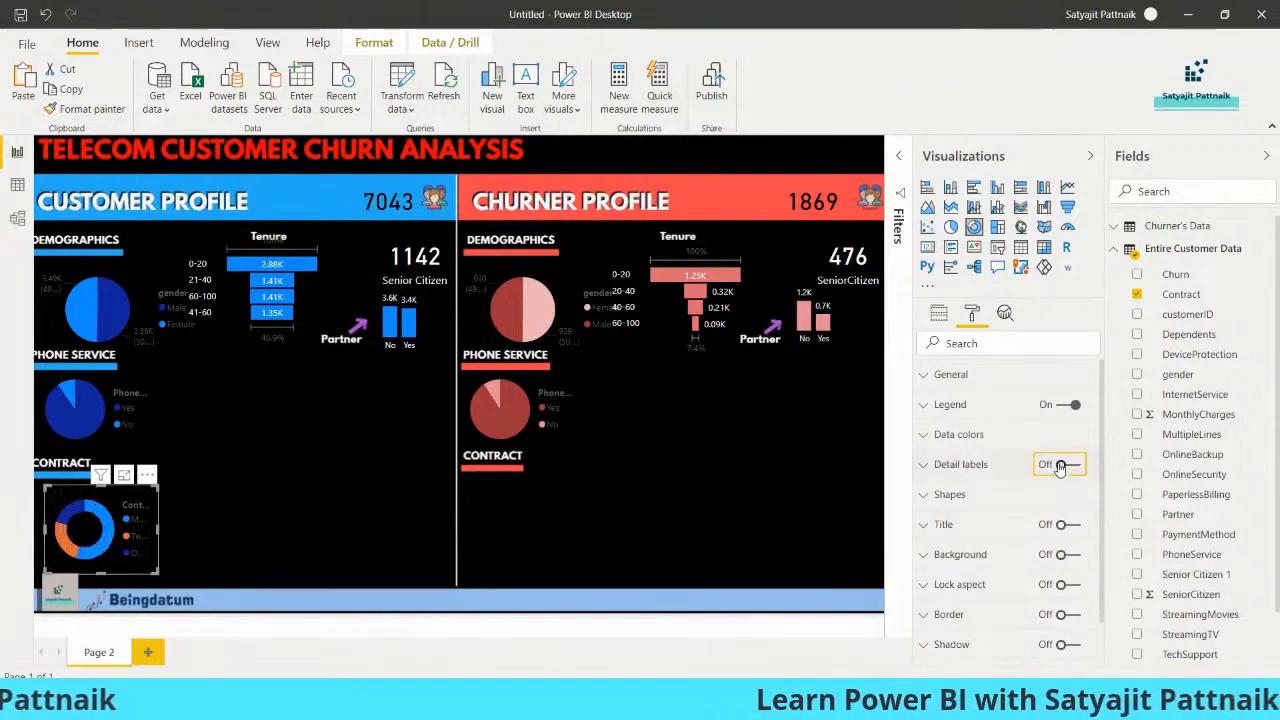
pyautogui.click(1061, 465)
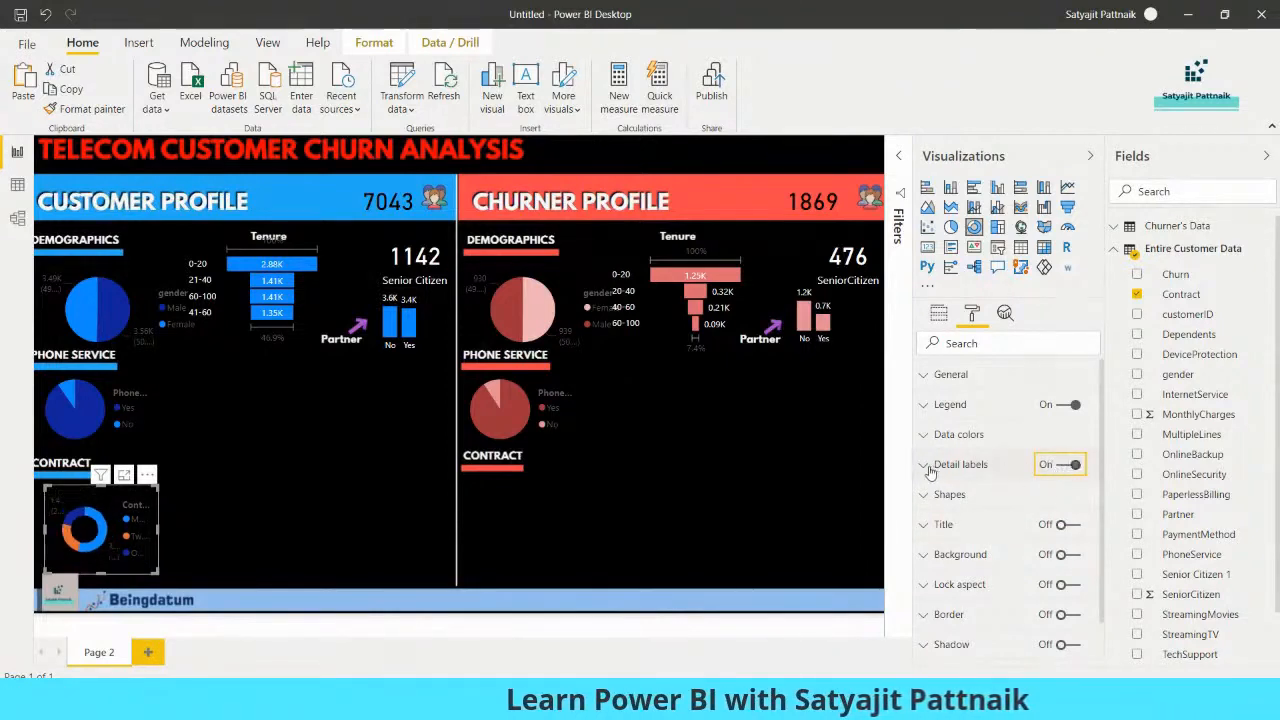
pyautogui.click(958, 464)
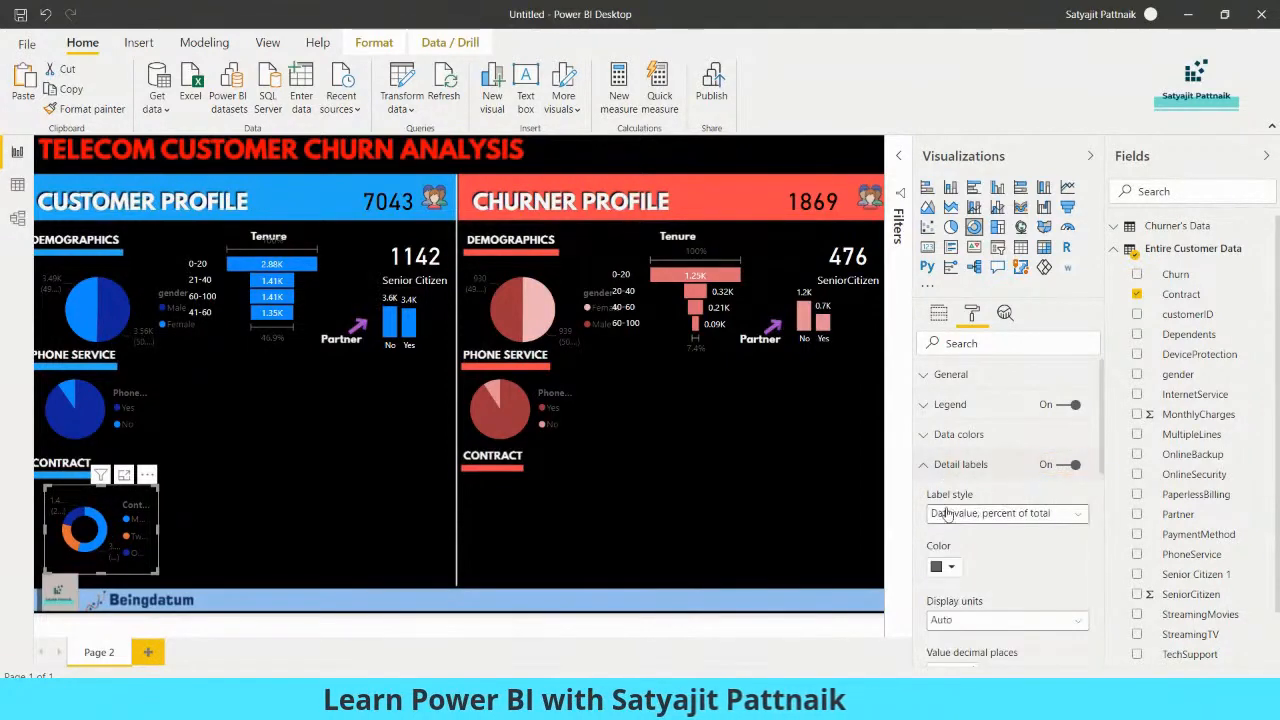
pyautogui.click(945, 566)
pyautogui.click(925, 411)
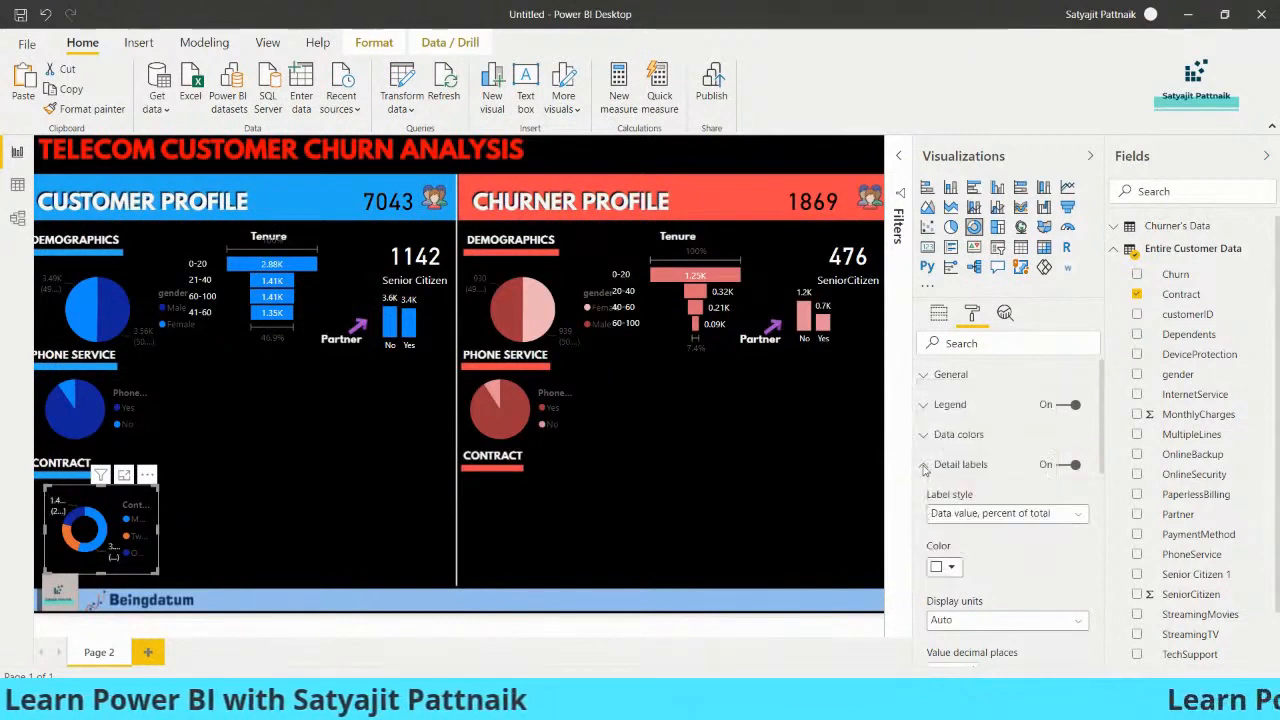
pyautogui.click(924, 466)
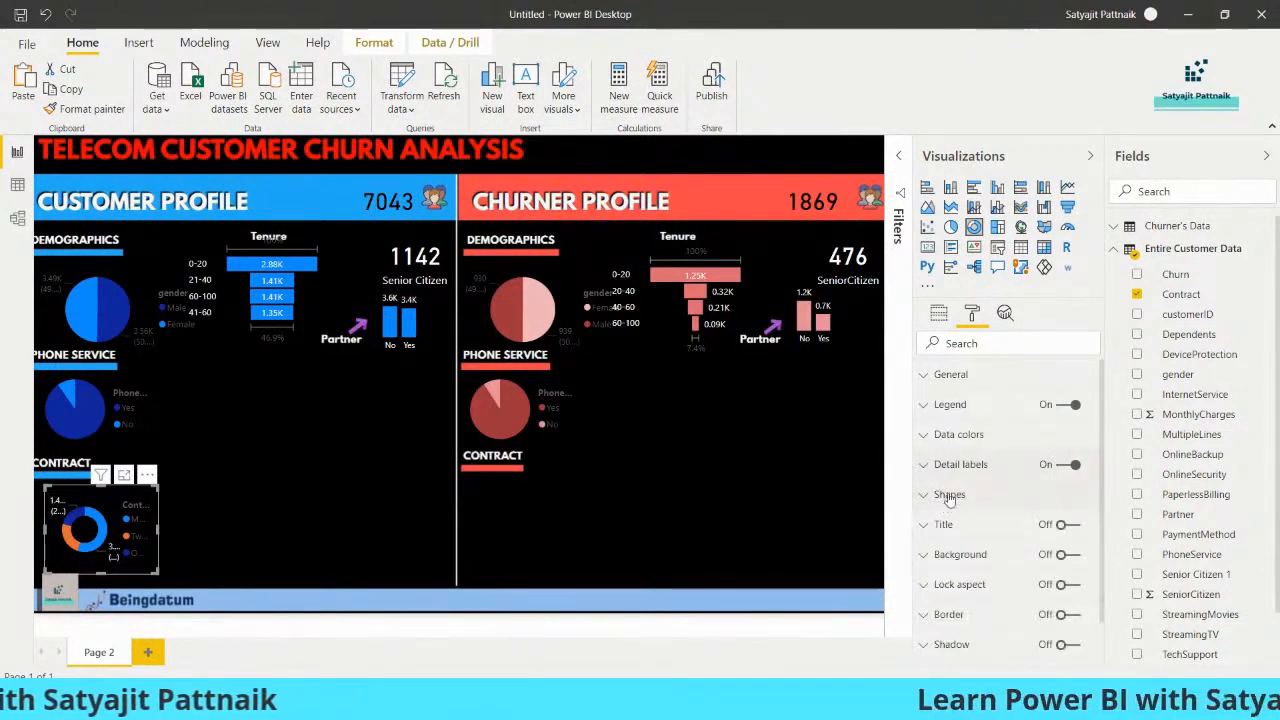
# Set the customer Contract donut chart's legend colour to white and widen the chart so its labels fit
pyautogui.click(945, 405)
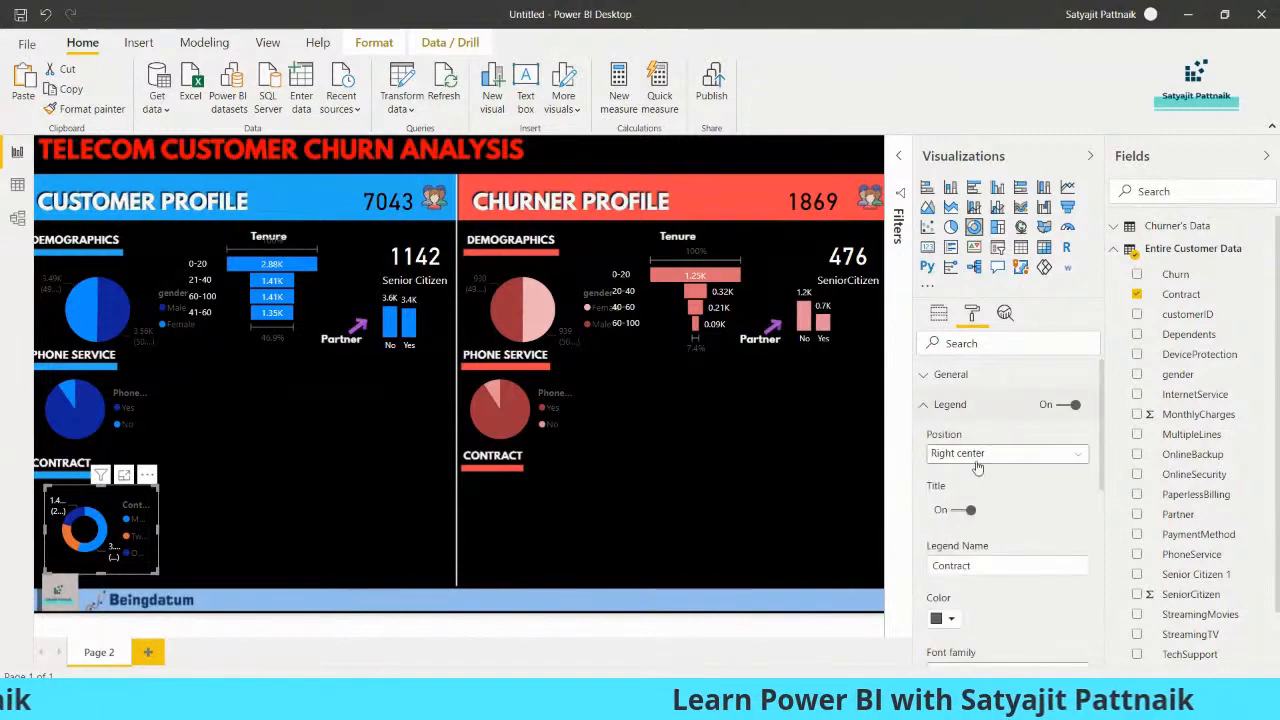
pyautogui.click(940, 619)
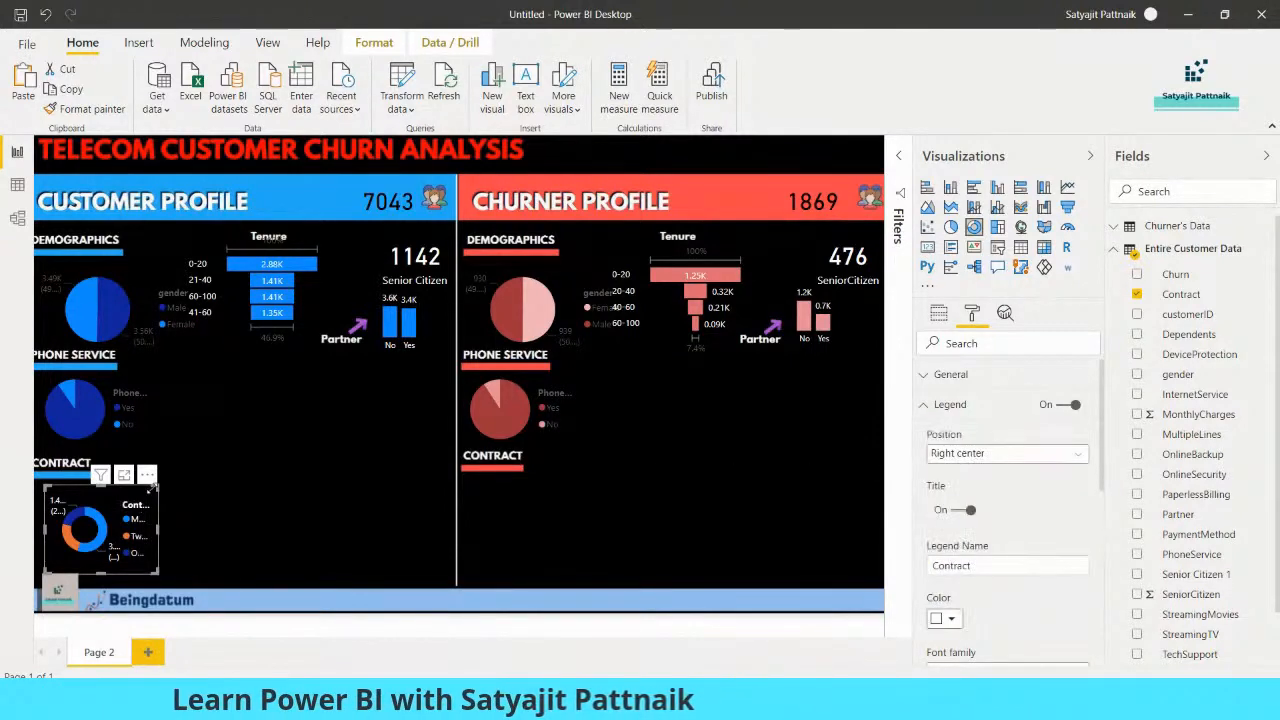
pyautogui.moveTo(157, 488); pyautogui.dragTo(371, 472)
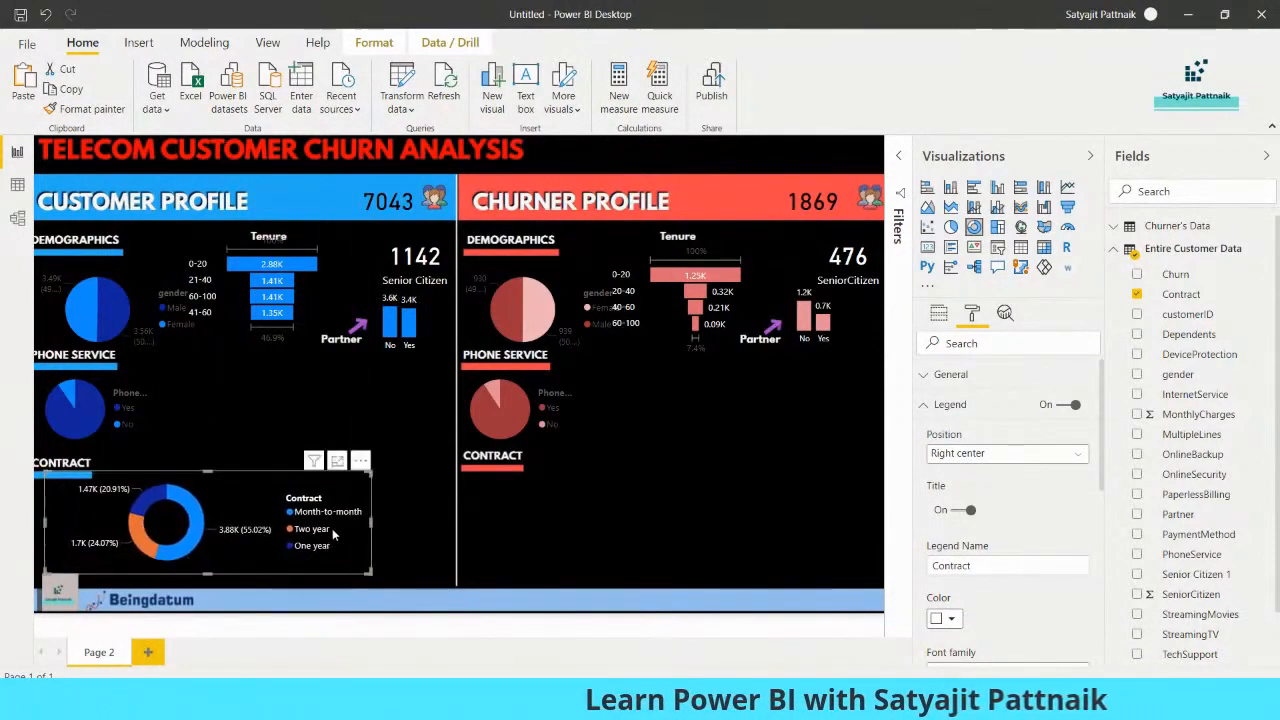
# Open the data in the Power Query Editor and go to the Contract column of Entire Customer Data
pyautogui.click(940, 313)
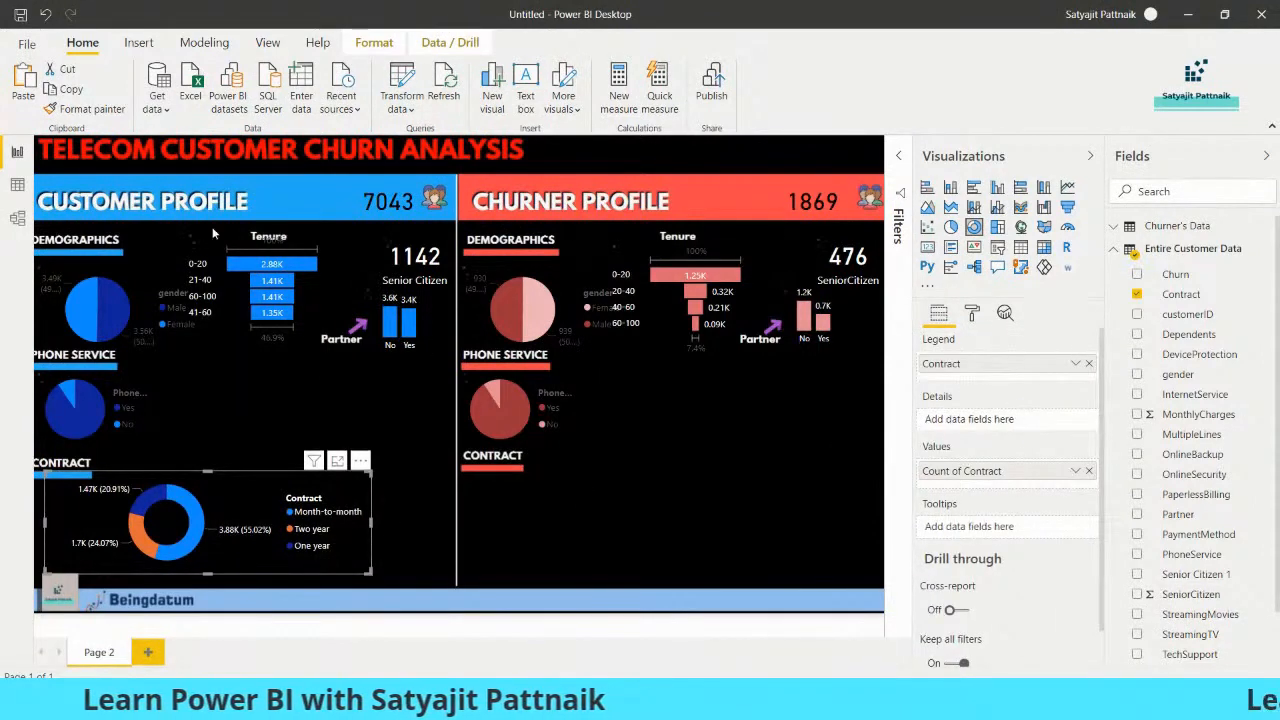
pyautogui.click(405, 109)
pyautogui.click(445, 135)
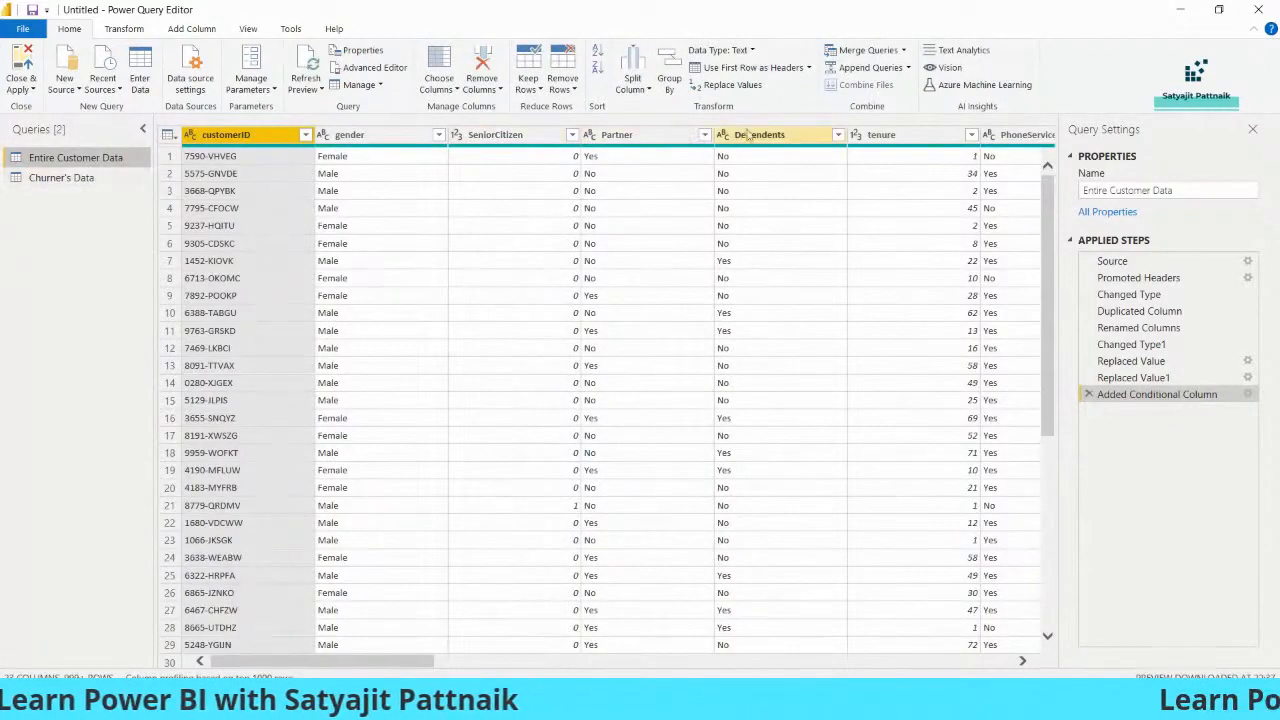
pyautogui.moveTo(411, 668)
pyautogui.mouseDown()
pyautogui.moveTo(648, 668)
pyautogui.moveTo(412, 668)
pyautogui.mouseUp()
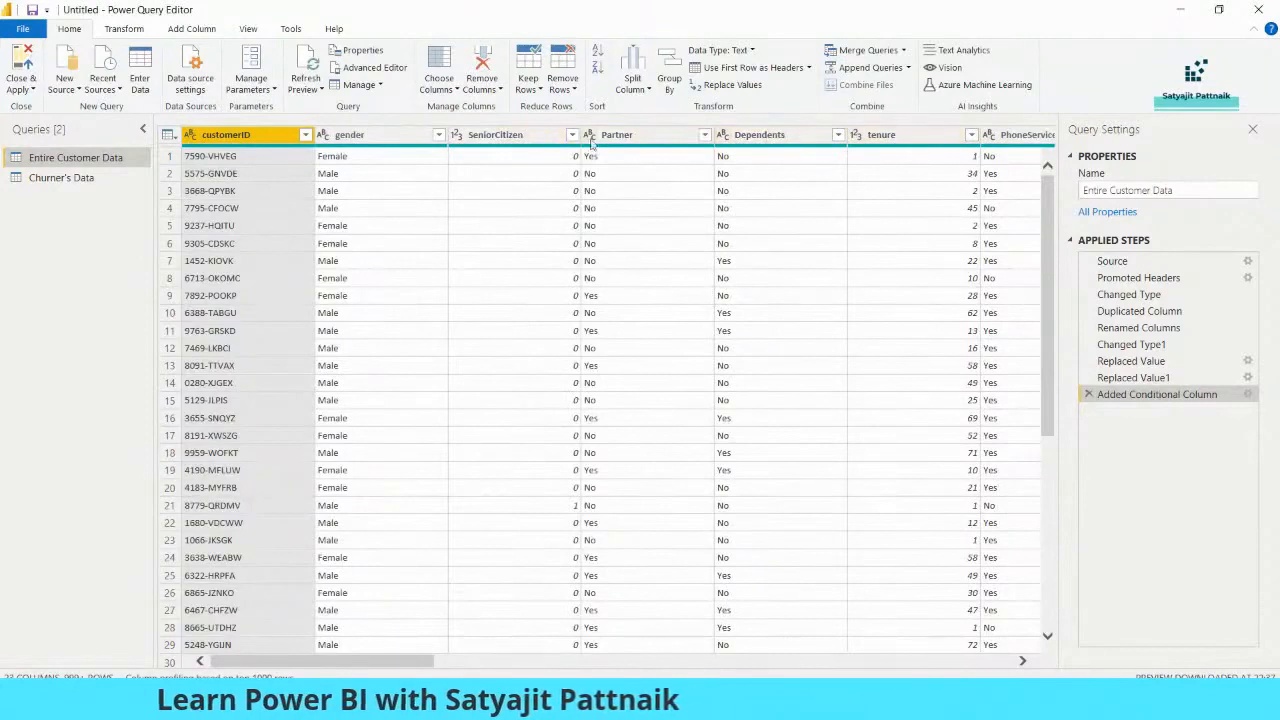
pyautogui.click(457, 89)
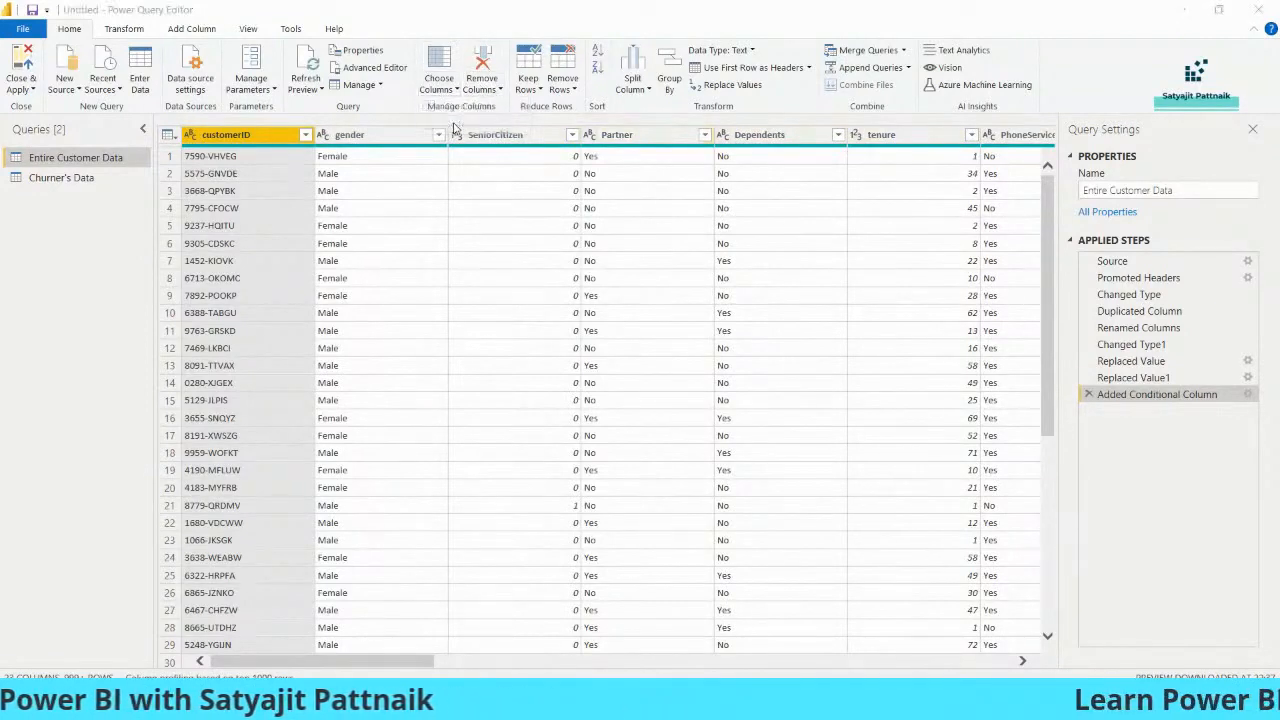
pyautogui.write('Contract')
pyautogui.doubleClick(555, 154)
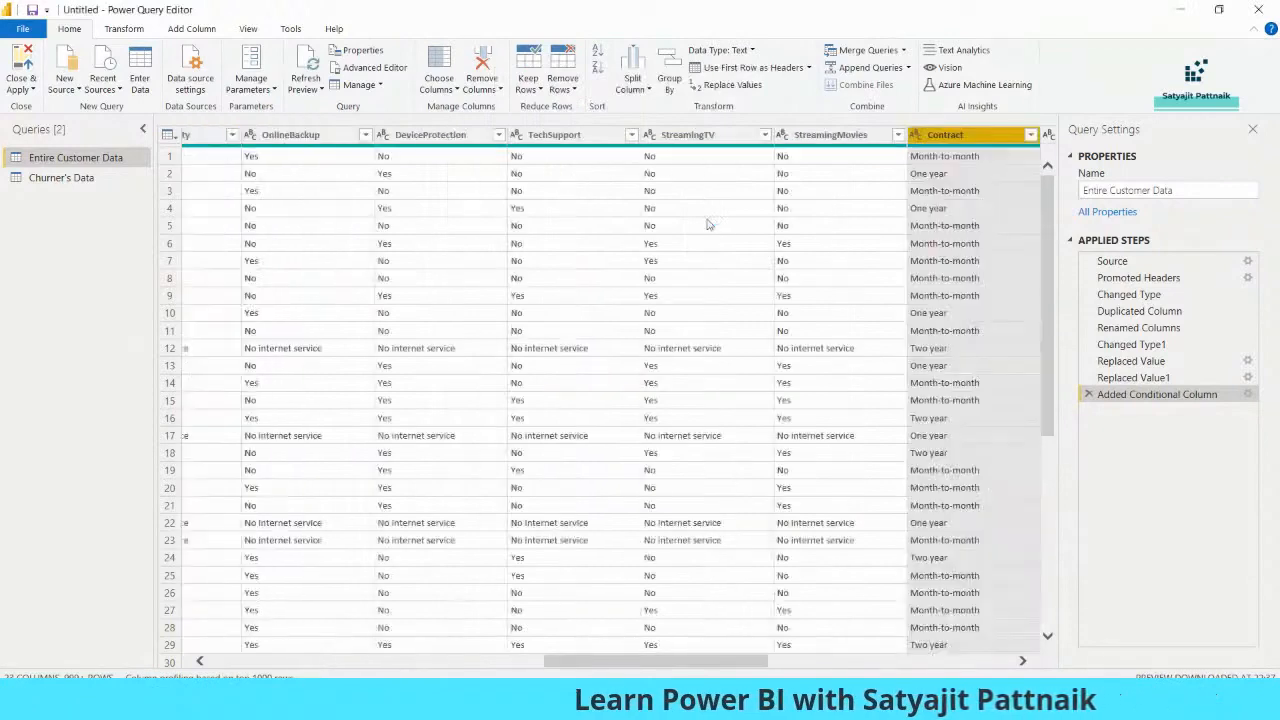
# Replace the value Month-to-month with Monthly in the Contract column of Entire Customer Data
pyautogui.click(748, 92)
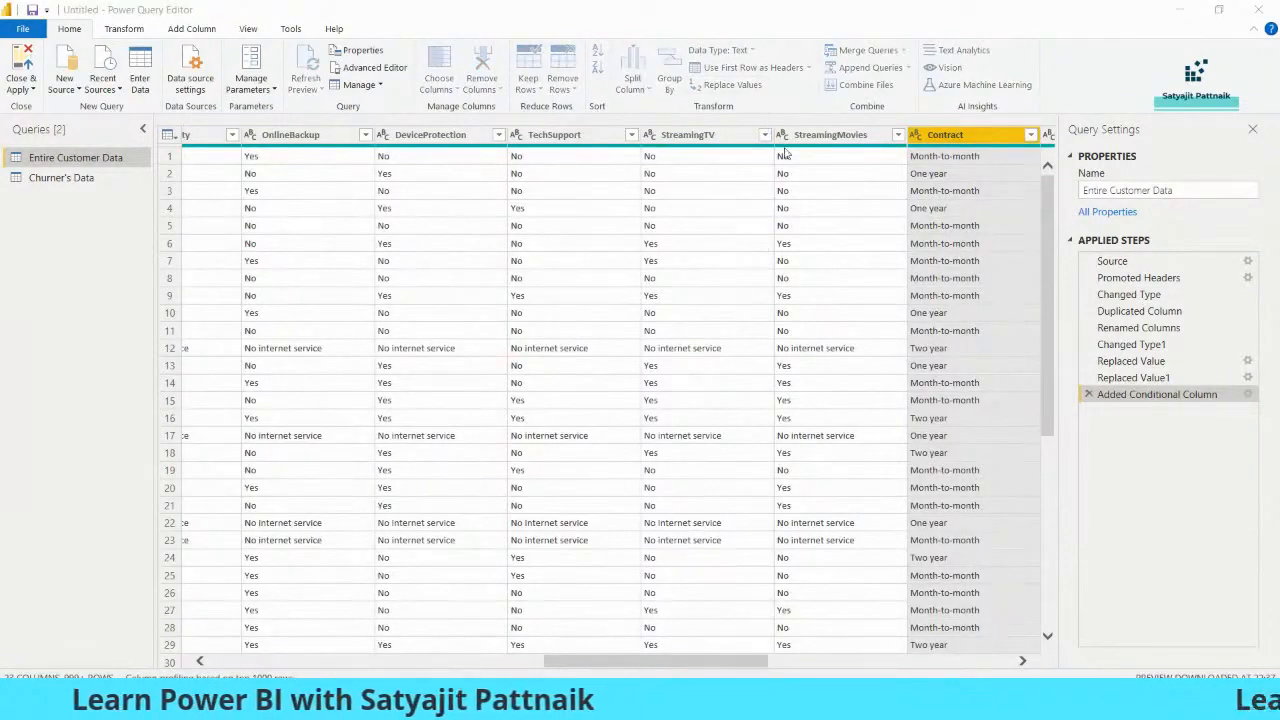
pyautogui.write('Month-to-month')
pyautogui.press('Tab')
pyautogui.write('Monthly')
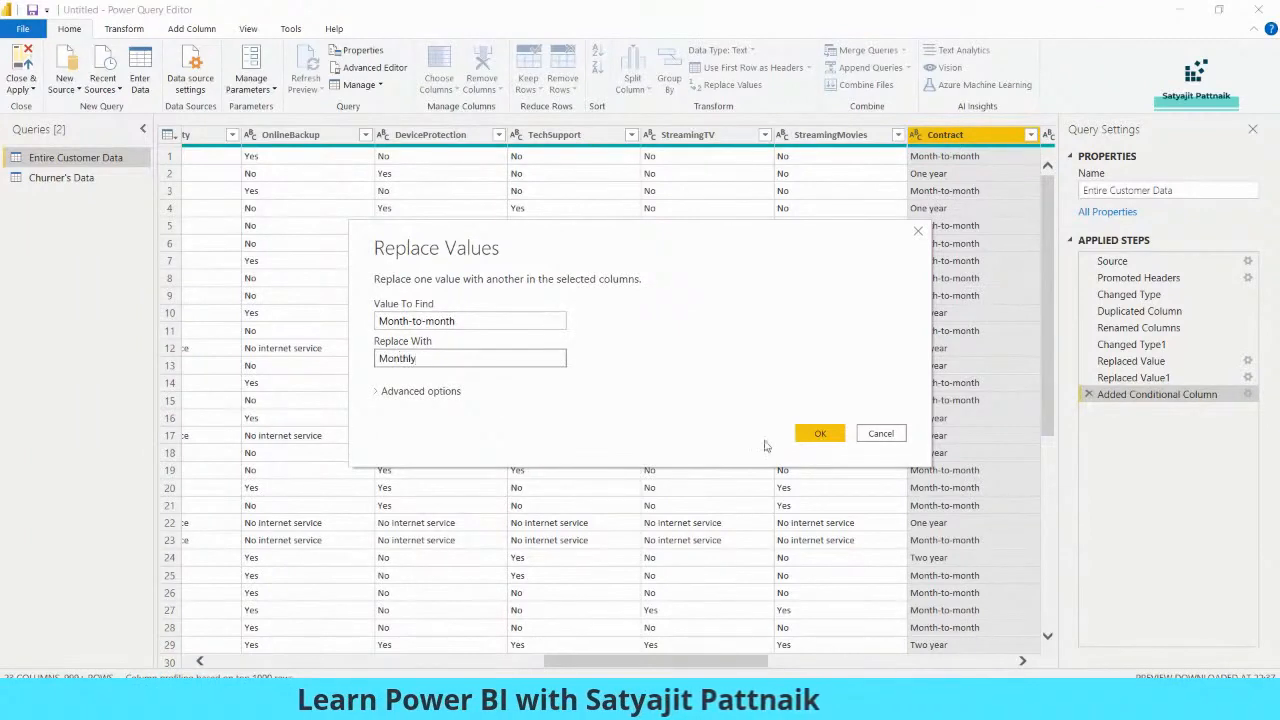
pyautogui.click(820, 434)
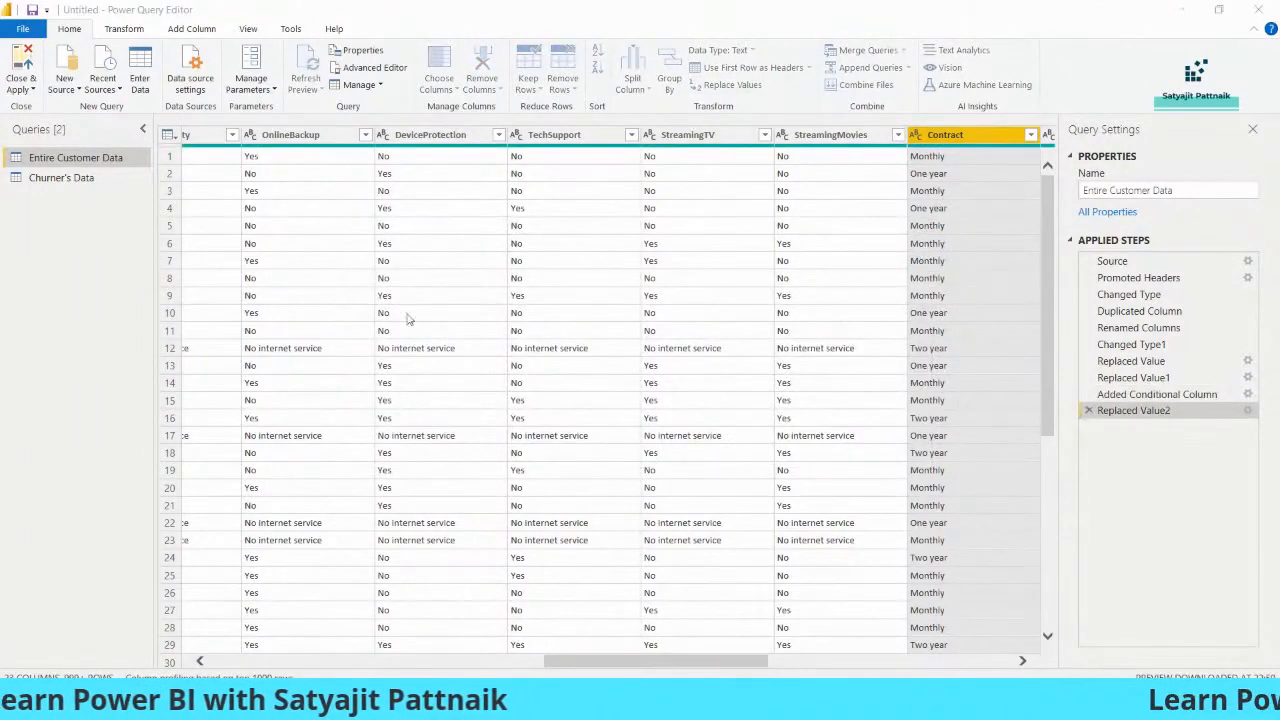
# Replace the value One year with 1 year in the Contract column
pyautogui.write('One year')
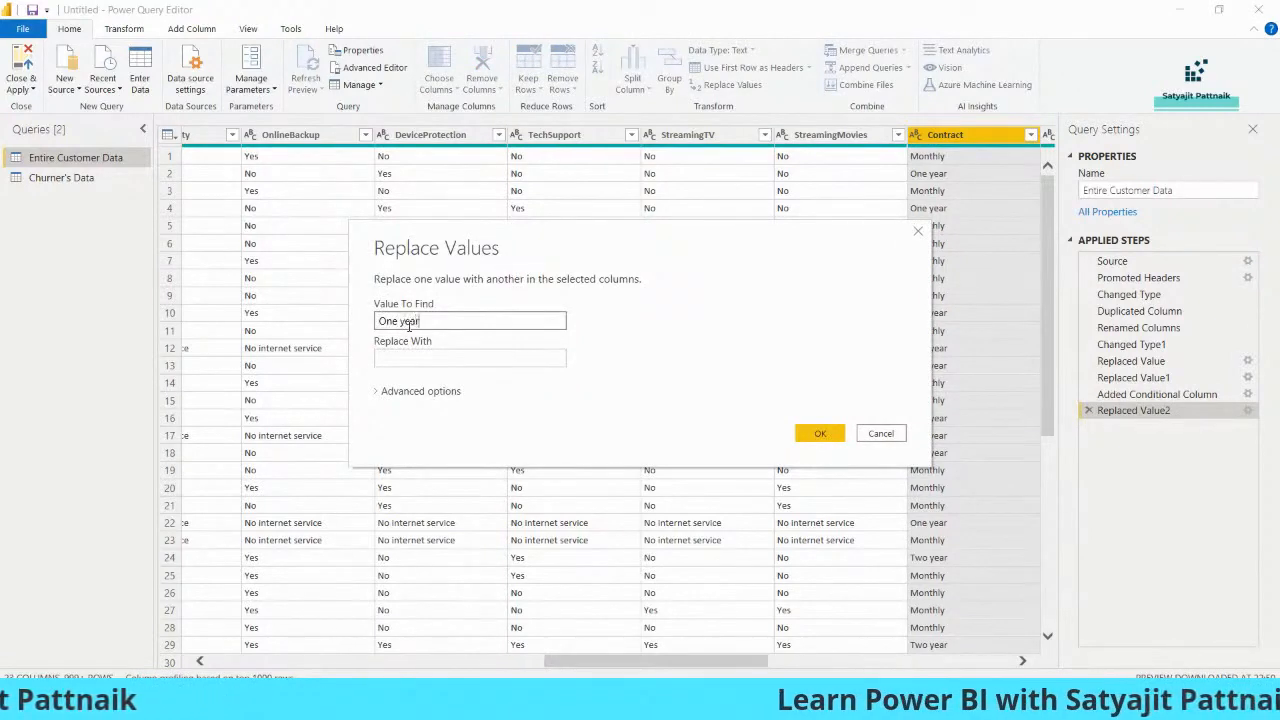
pyautogui.press('Tab')
pyautogui.write('1')
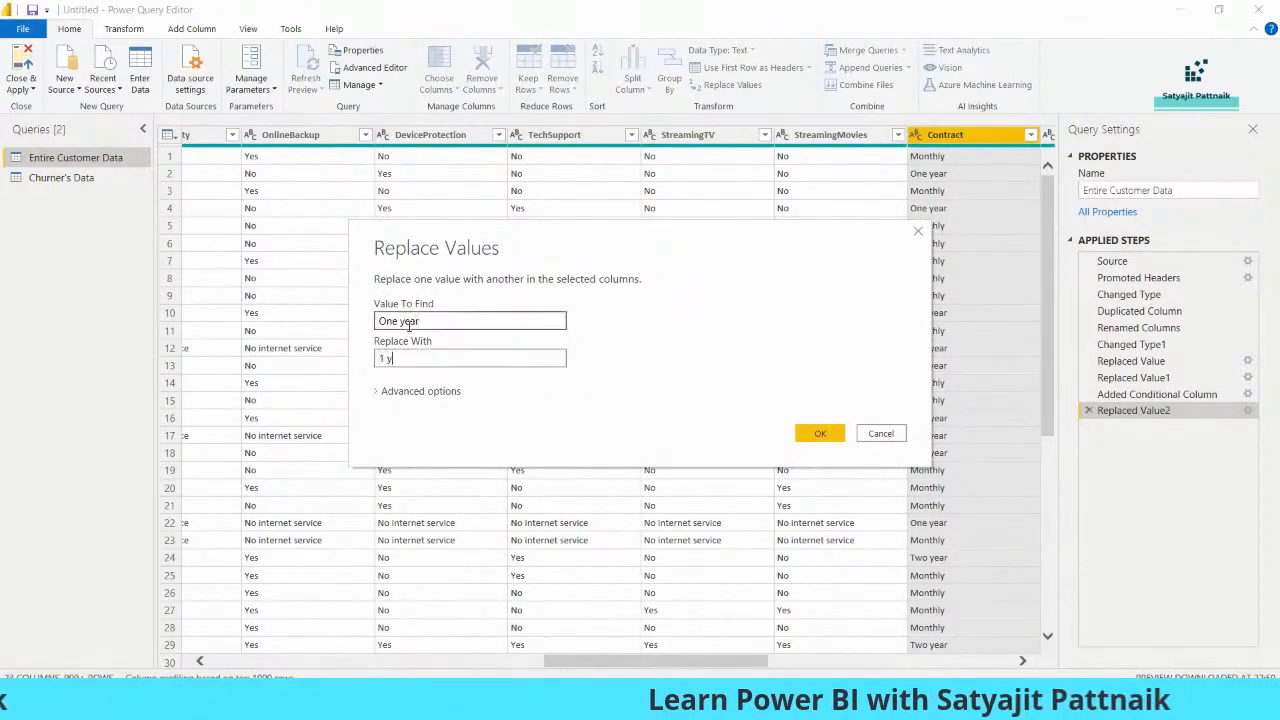
pyautogui.press('Return')
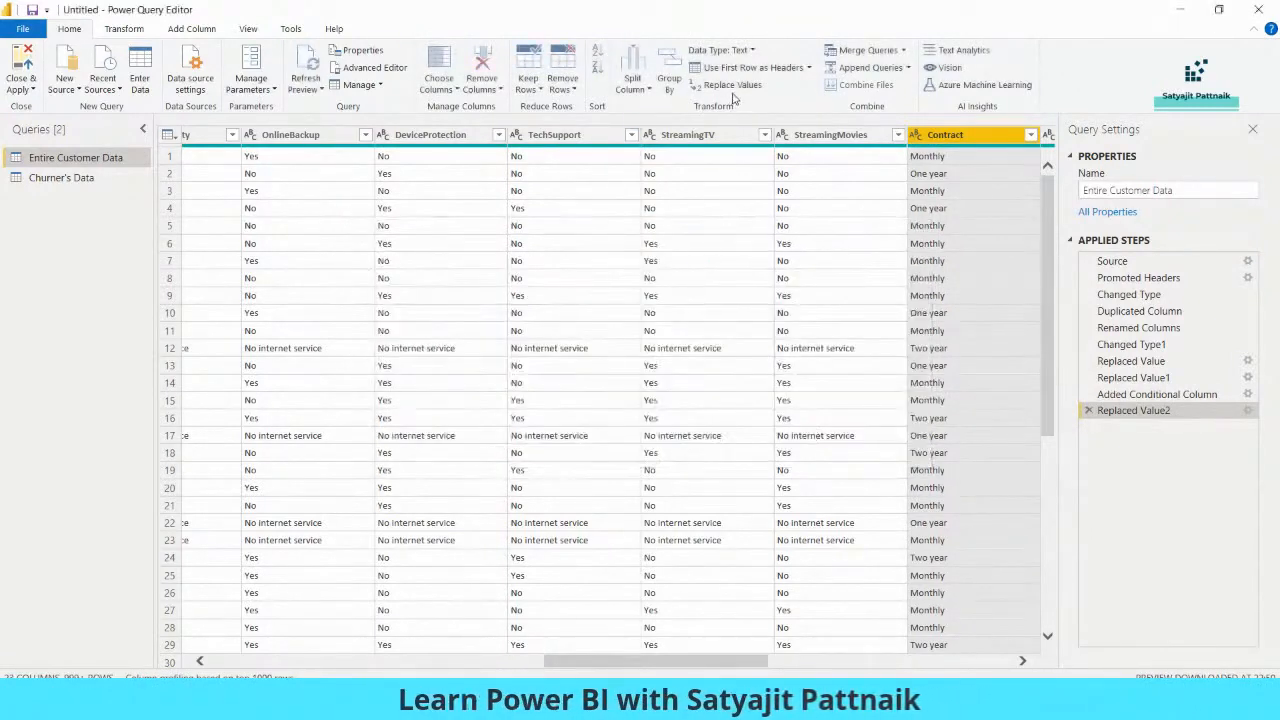
# Replace the value Two year with 2 year in the Contract column, and apply the query changes to the report
pyautogui.click(726, 84)
pyautogui.write('Two year')
pyautogui.press('Tab')
pyautogui.write('2 year')
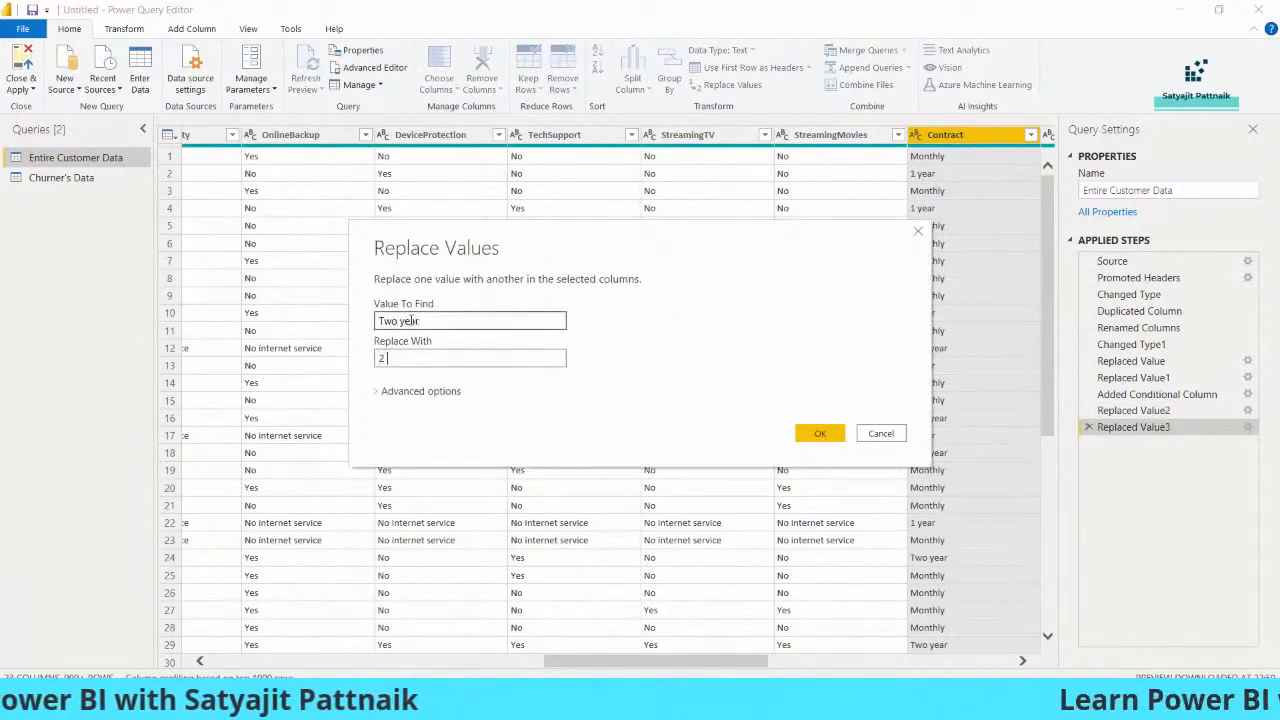
pyautogui.click(820, 433)
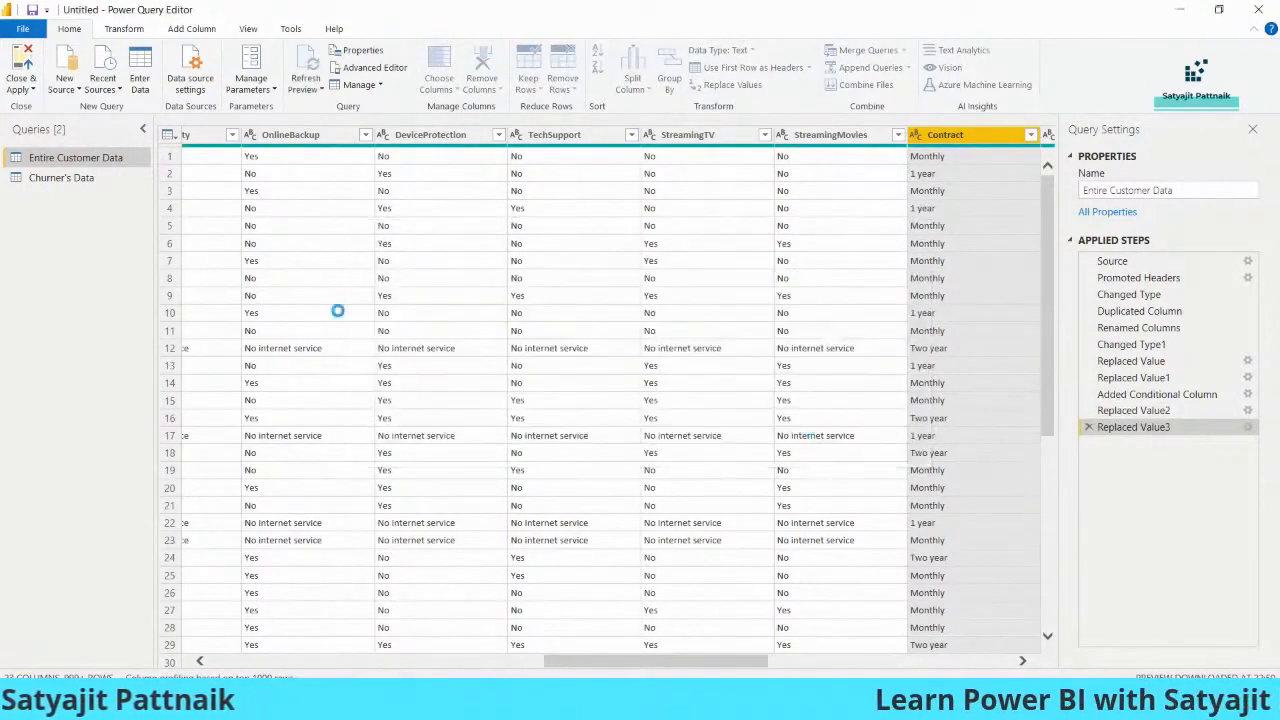
pyautogui.click(28, 88)
pyautogui.click(54, 112)
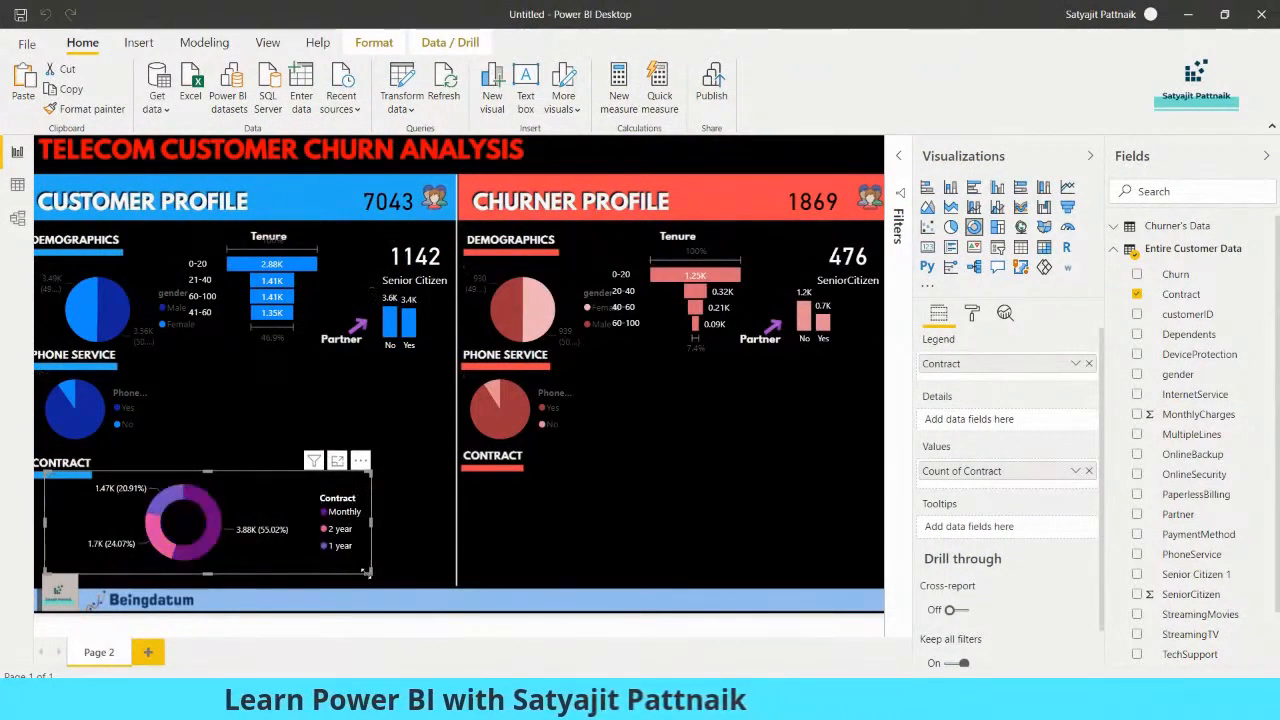
# Narrow the customer Contract donut chart and colour its Monthly slice dark blue, 2 year medium blue and 1 year light blue
pyautogui.moveTo(226, 572)
pyautogui.mouseDown()
pyautogui.moveTo(186, 566)
pyautogui.moveTo(216, 569)
pyautogui.mouseUp()
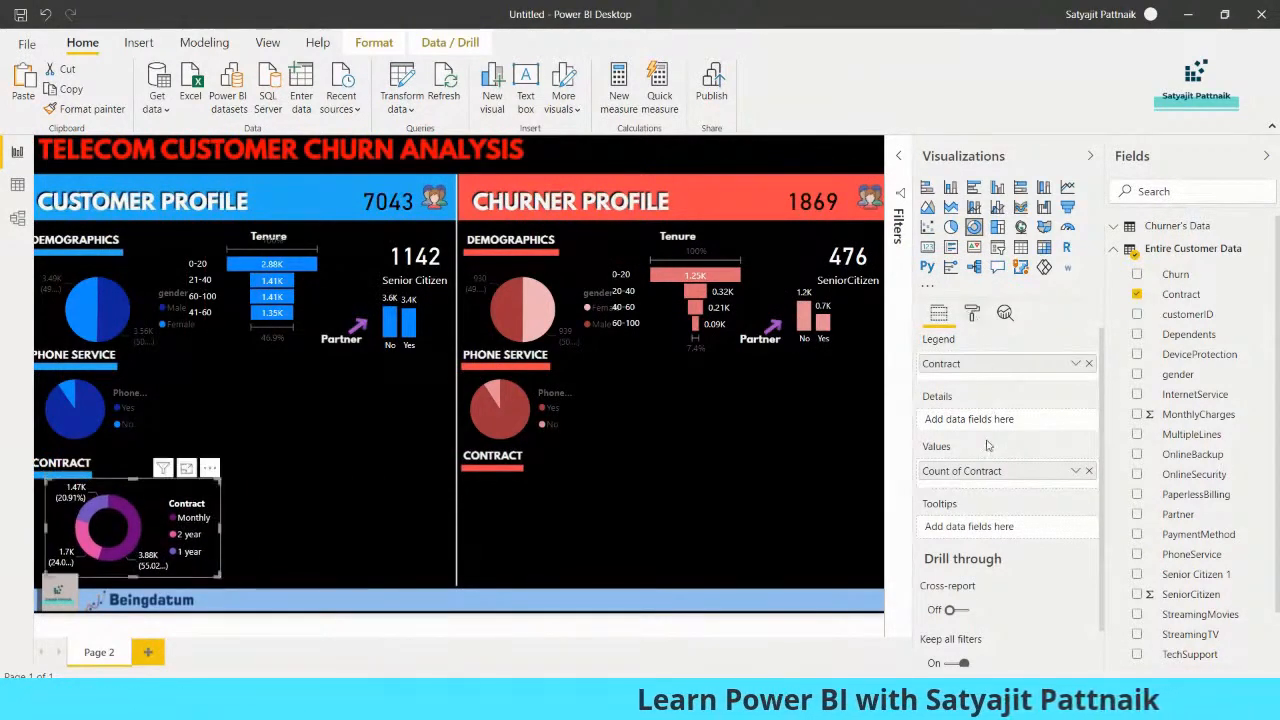
pyautogui.click(971, 313)
pyautogui.click(921, 436)
pyautogui.click(943, 485)
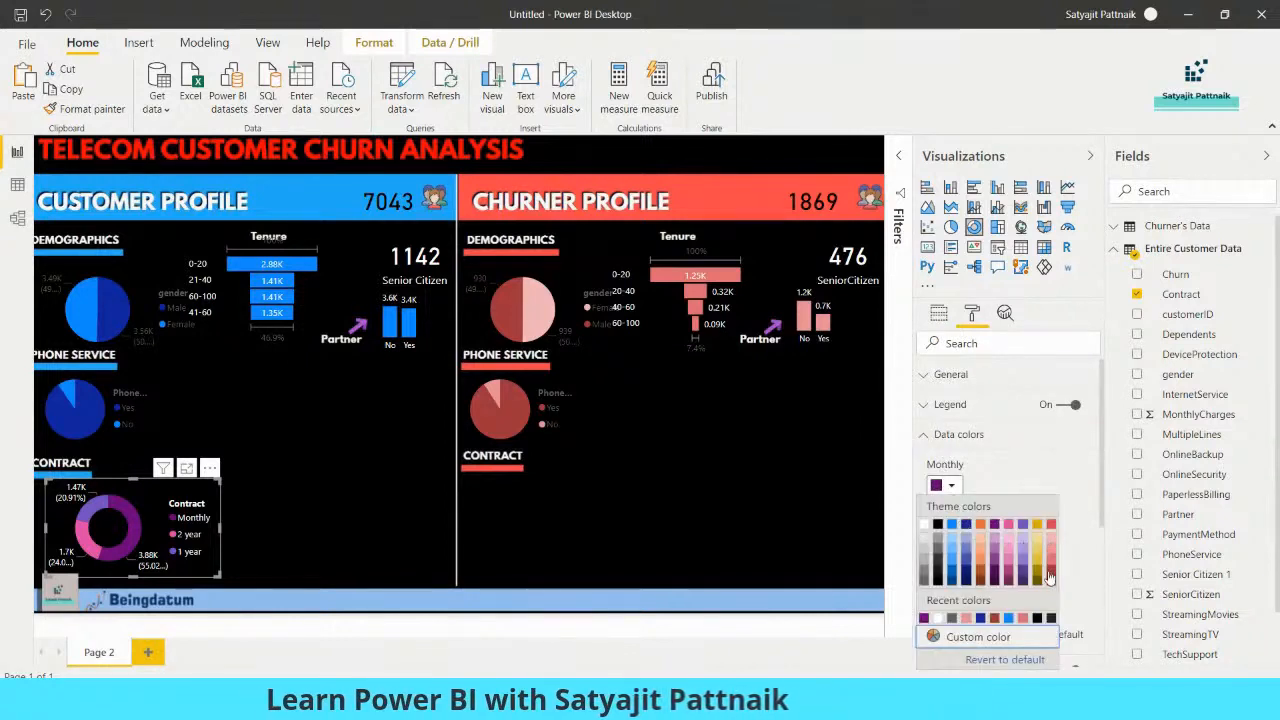
pyautogui.click(965, 555)
pyautogui.click(950, 539)
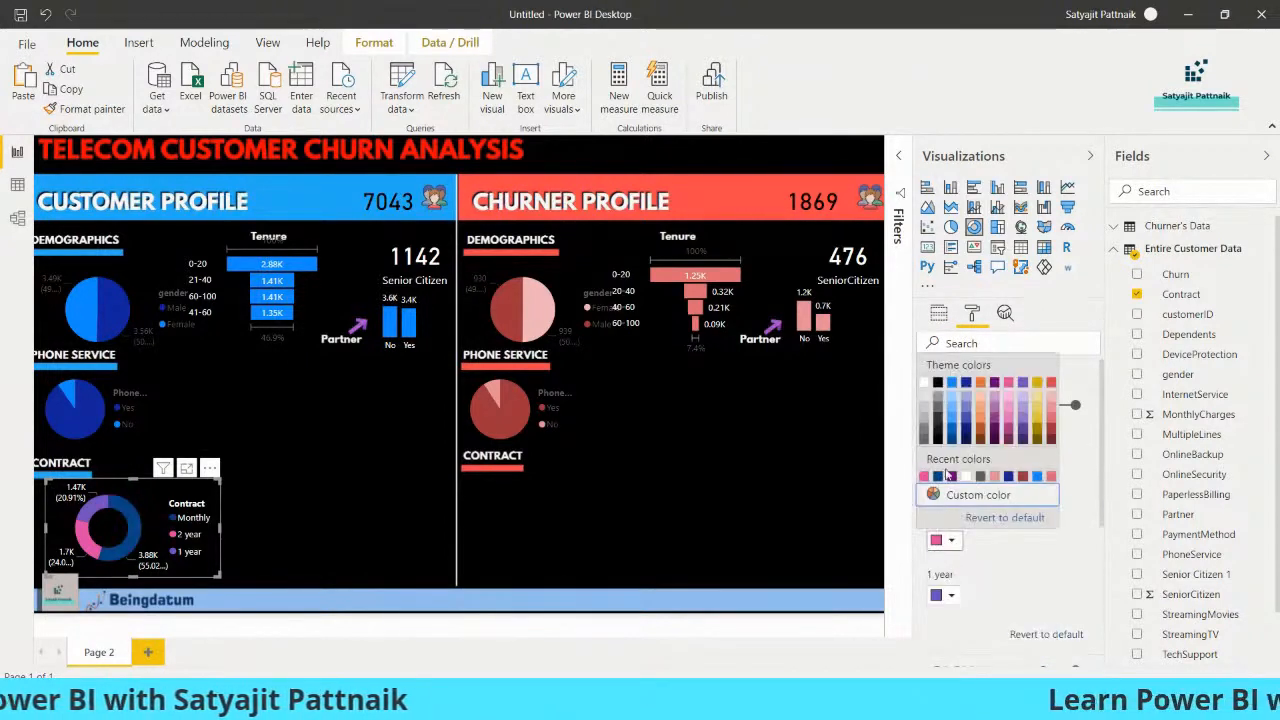
pyautogui.click(957, 505)
pyautogui.click(950, 595)
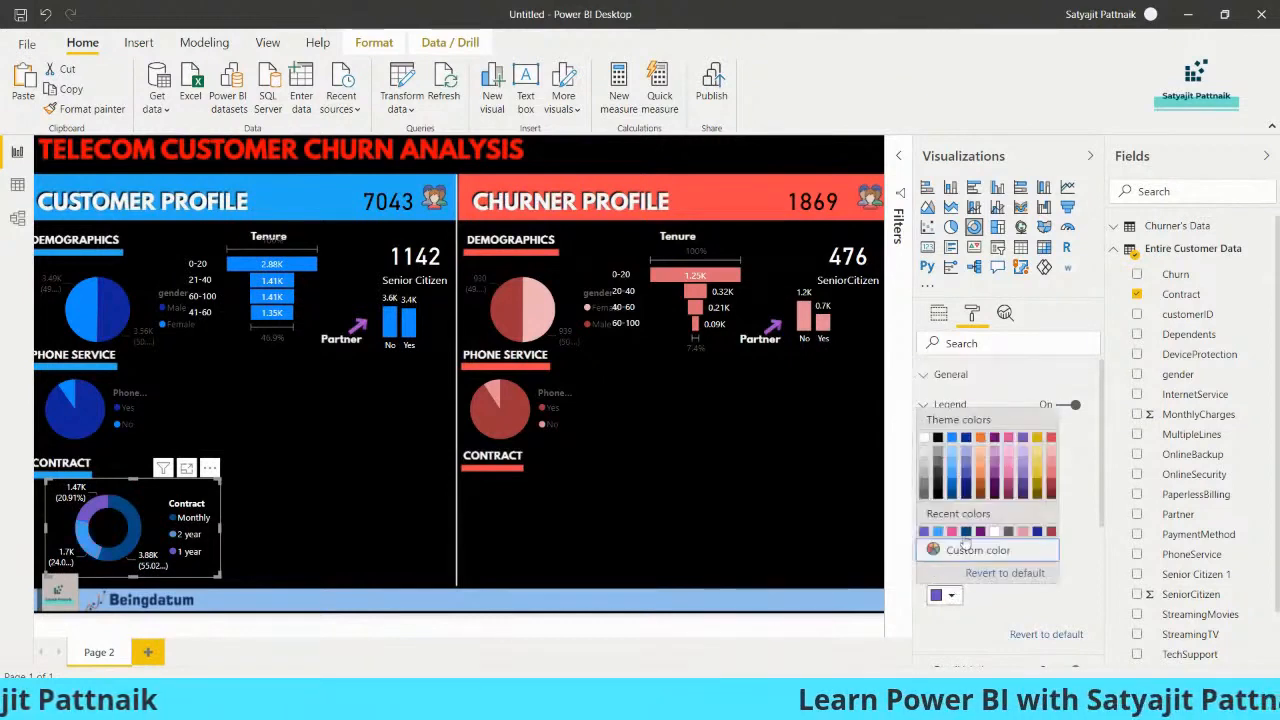
pyautogui.click(952, 453)
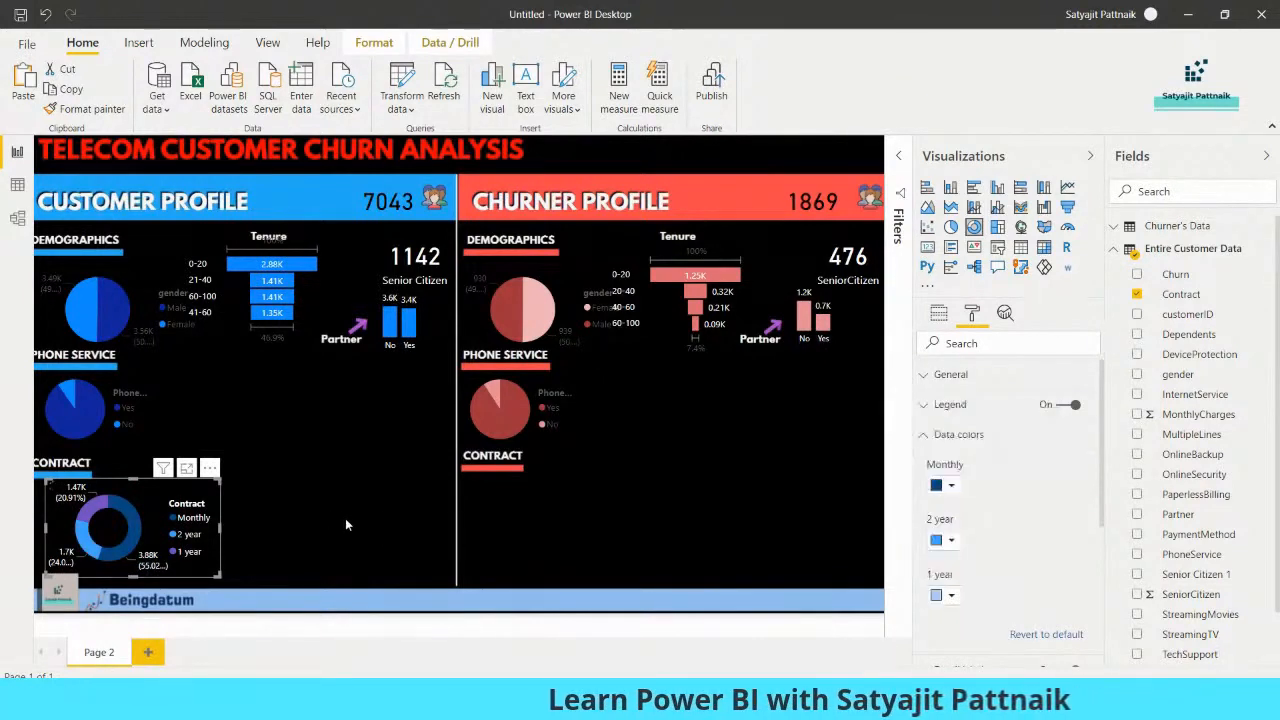
pyautogui.click(345, 518)
# Copy the Contract donut chart under the churner CONTRACT heading and use Contract from Churner's Data as its legend and values
pyautogui.click(160, 499)
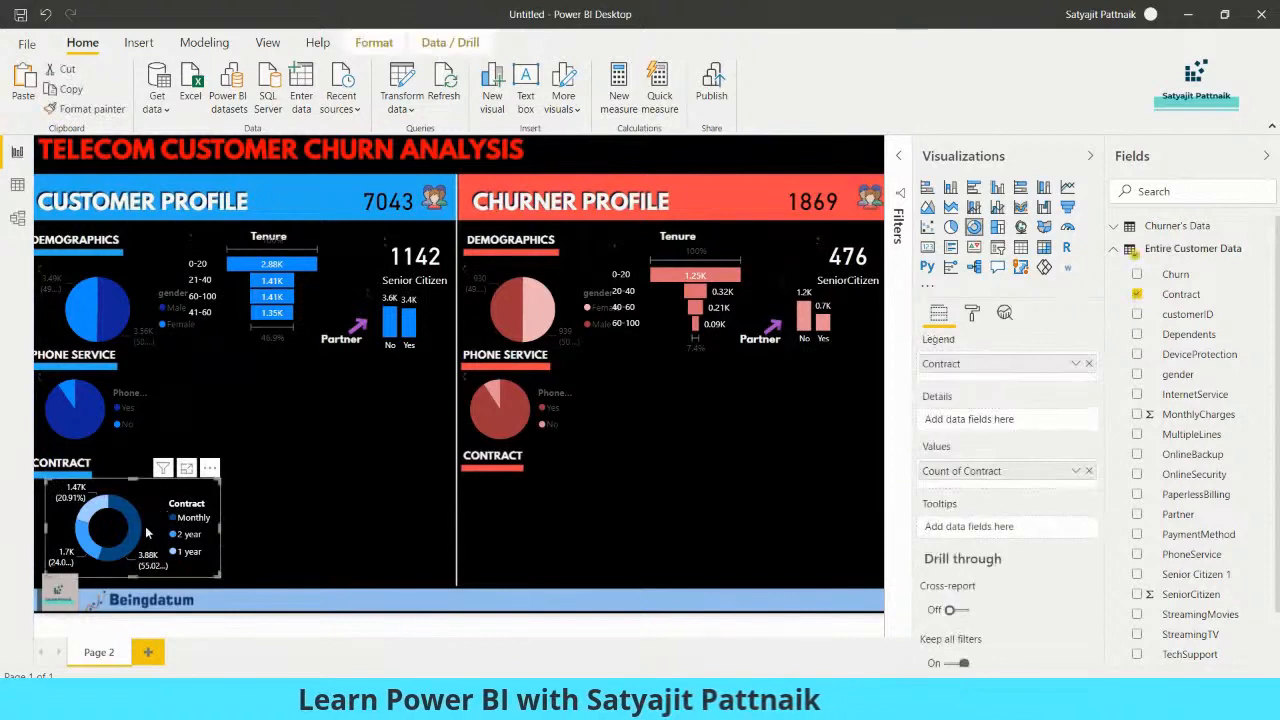
pyautogui.moveTo(429, 522); pyautogui.dragTo(554, 513)
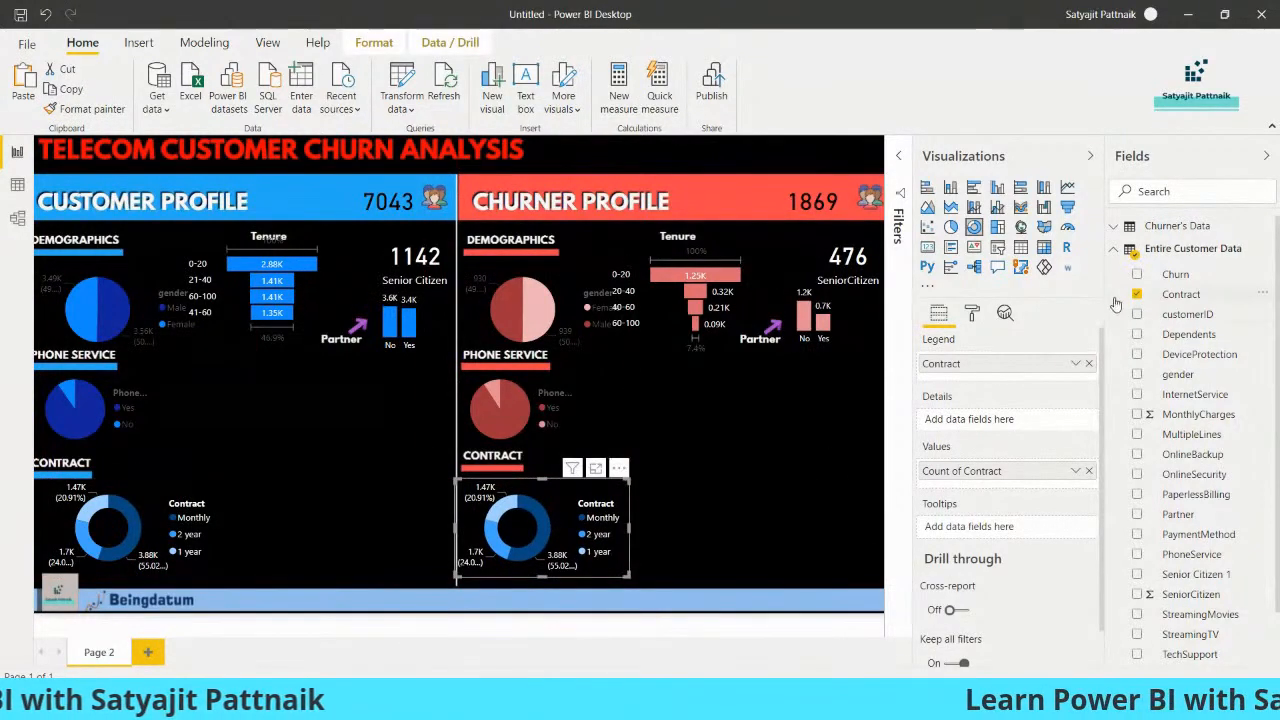
pyautogui.click(1136, 294)
pyautogui.click(1115, 228)
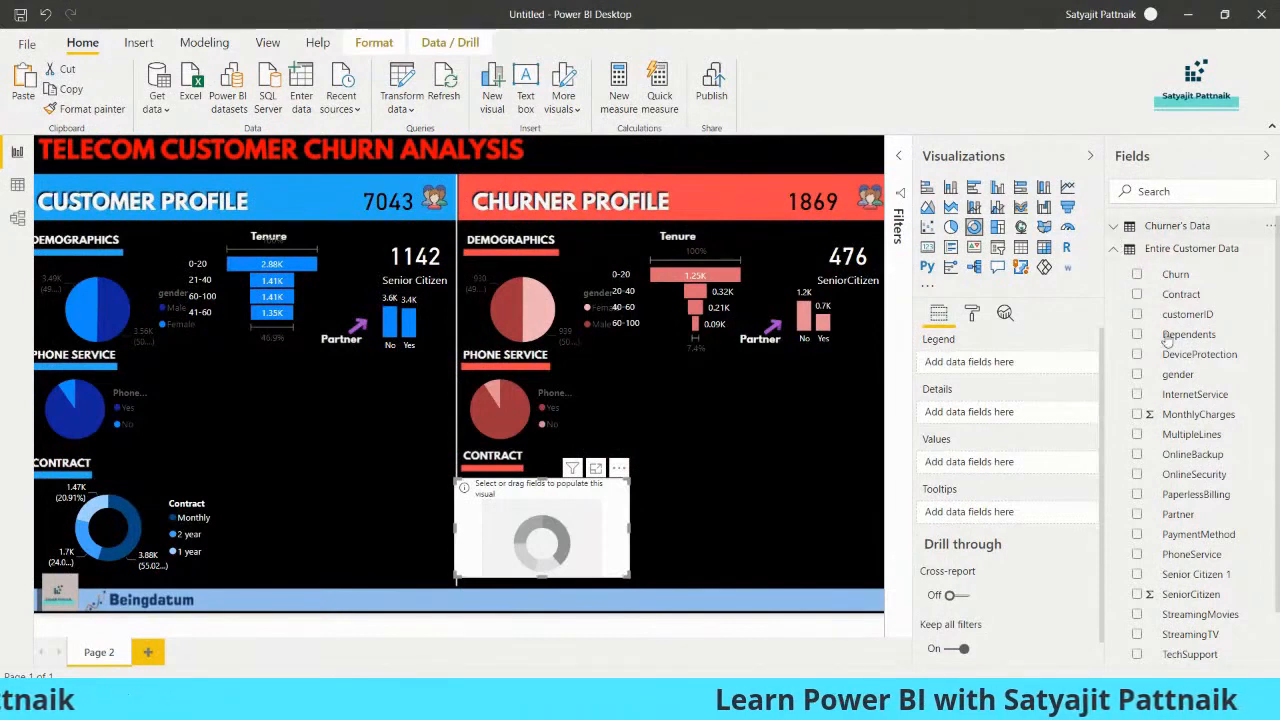
pyautogui.click(1137, 272)
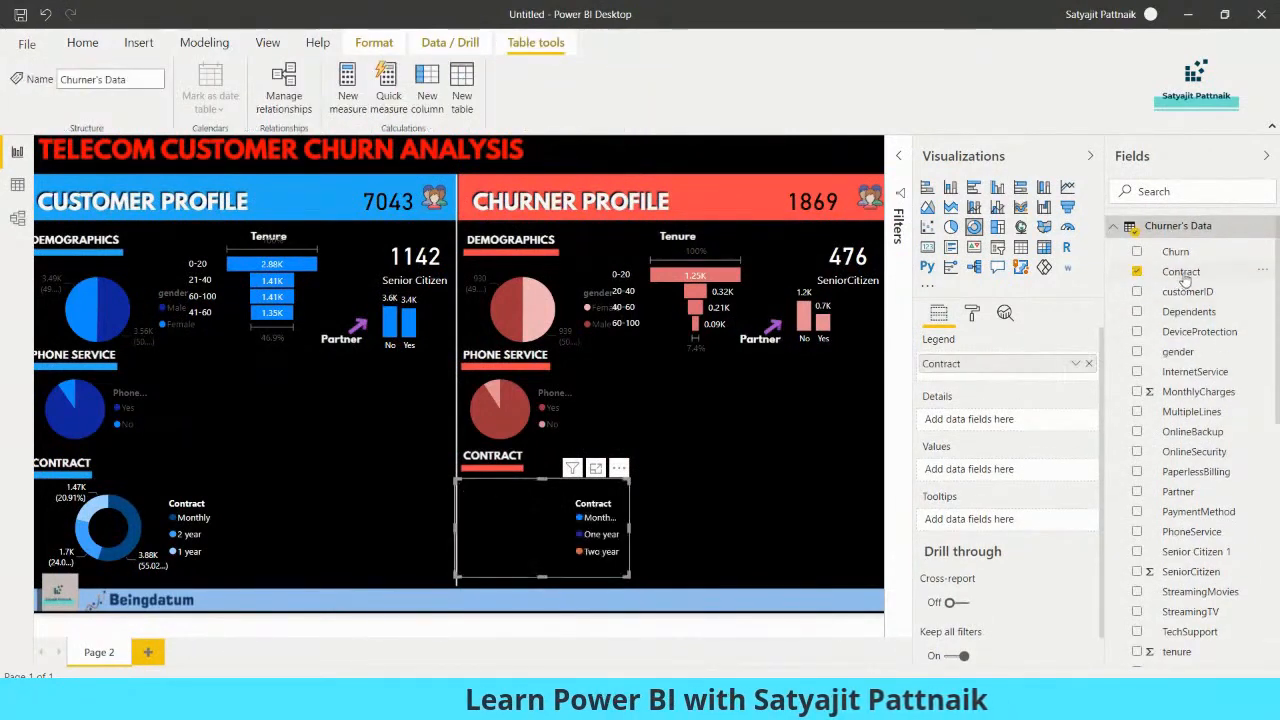
pyautogui.moveTo(1043, 458); pyautogui.dragTo(1000, 470)
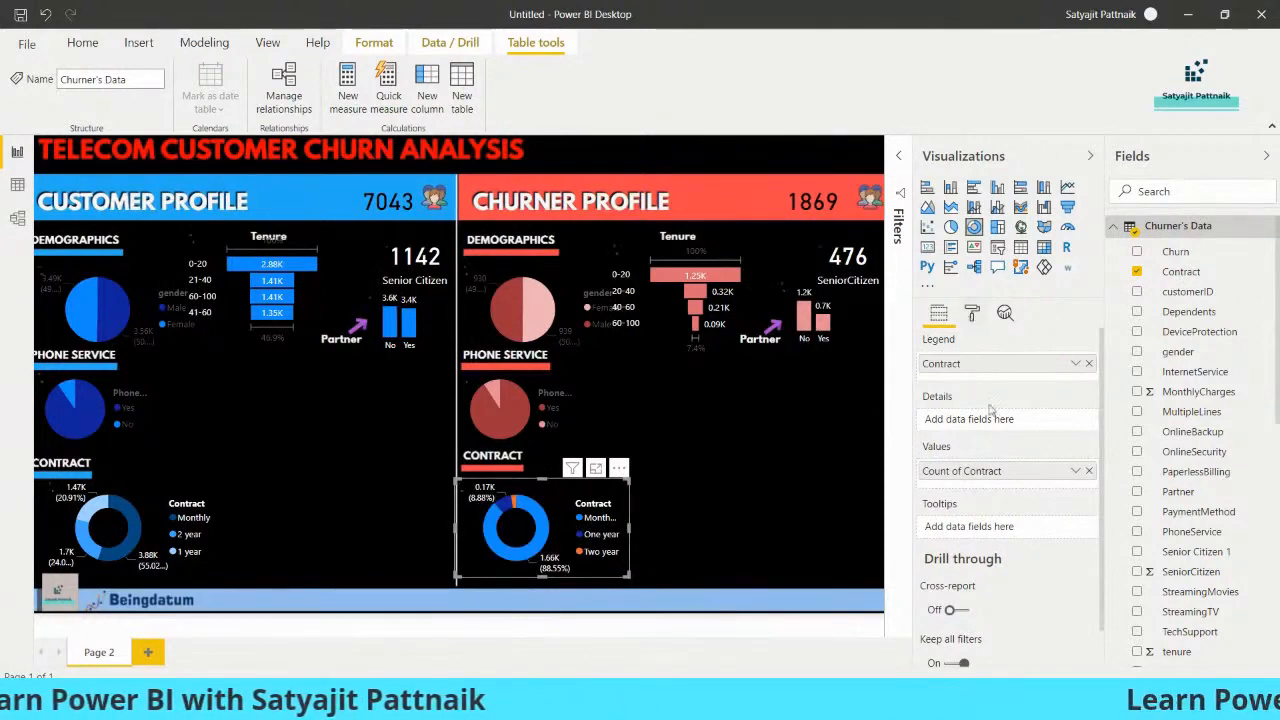
# Colour the churner Contract donut chart's Month-to-month slice dark red, One year medium red and Two year pale red
pyautogui.click(971, 313)
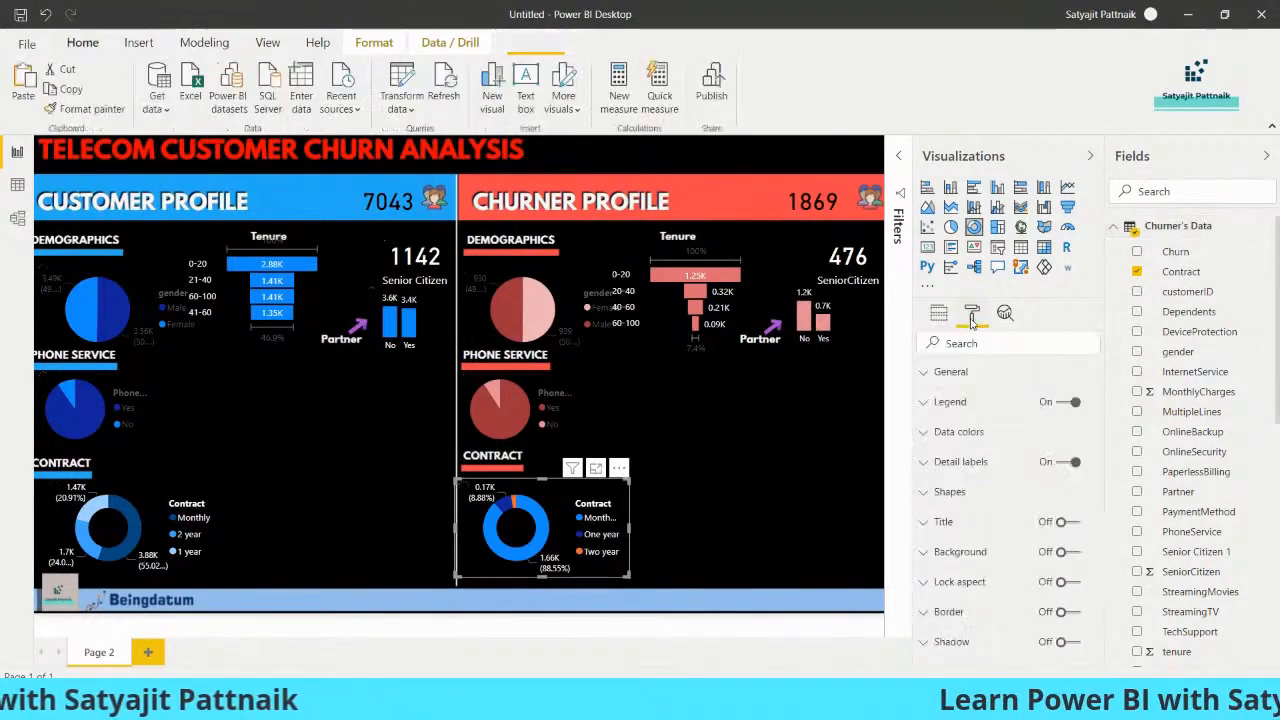
pyautogui.click(955, 434)
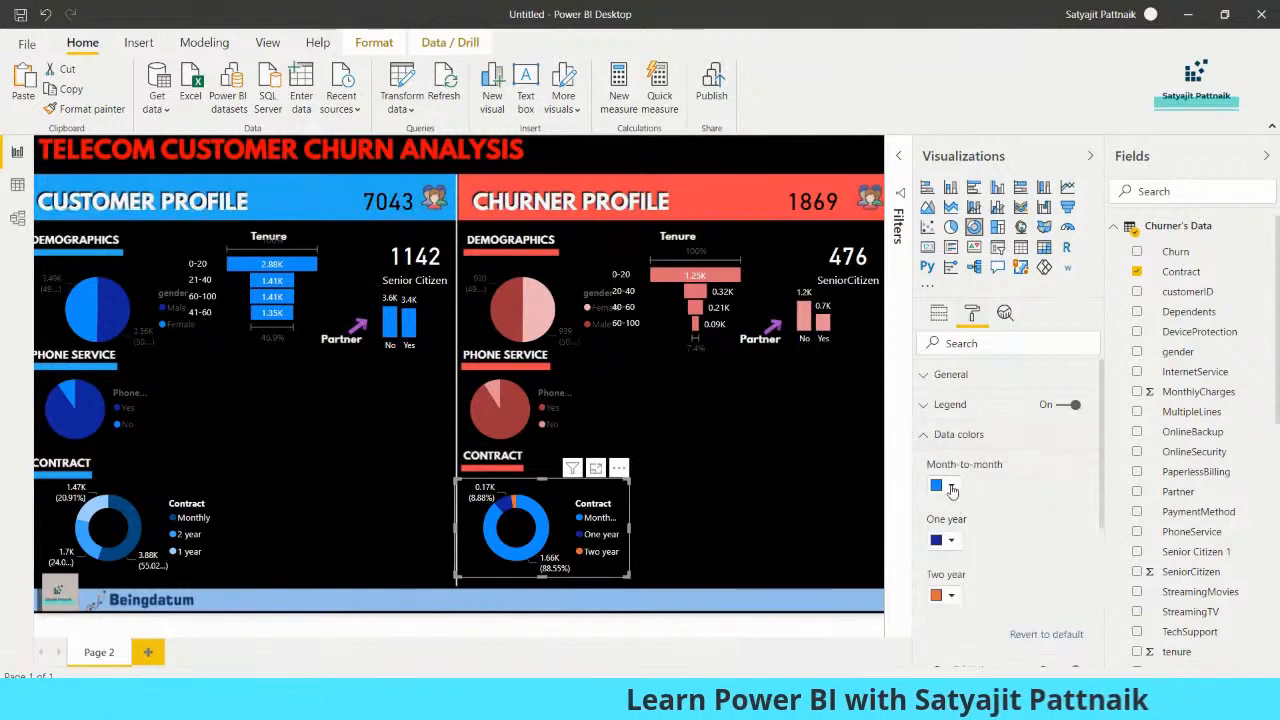
pyautogui.click(951, 486)
pyautogui.click(1036, 575)
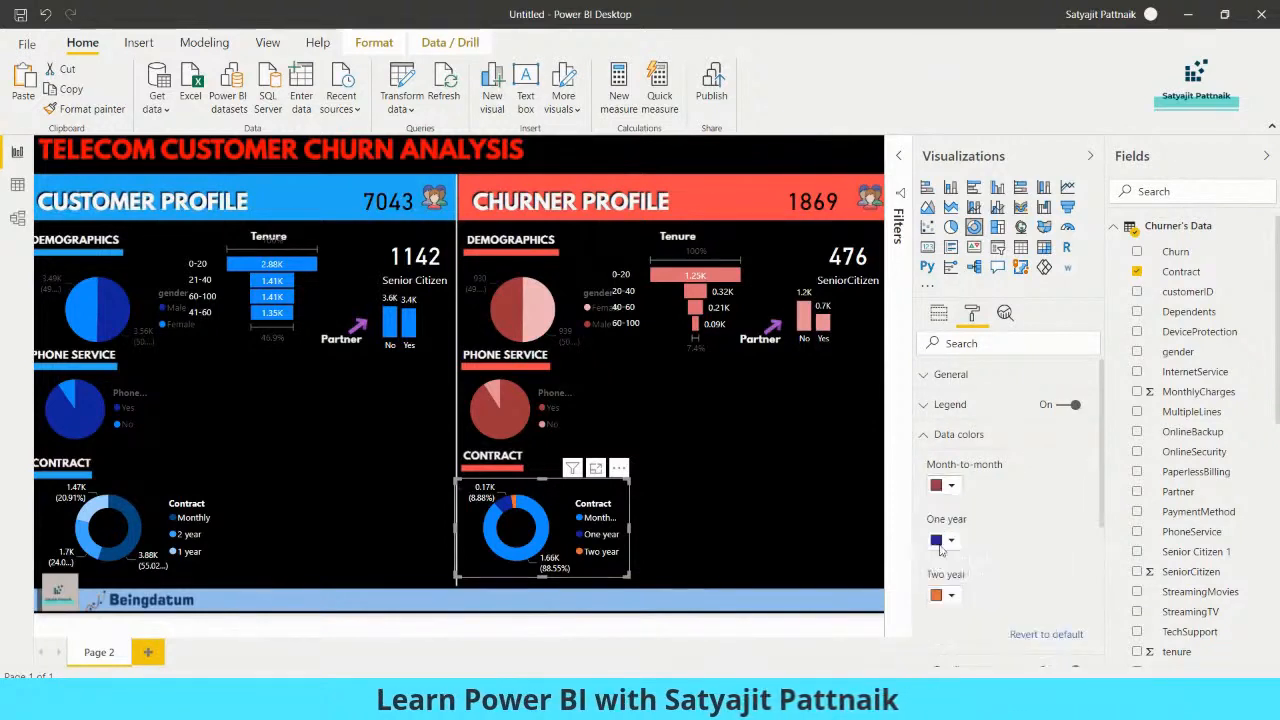
pyautogui.click(951, 540)
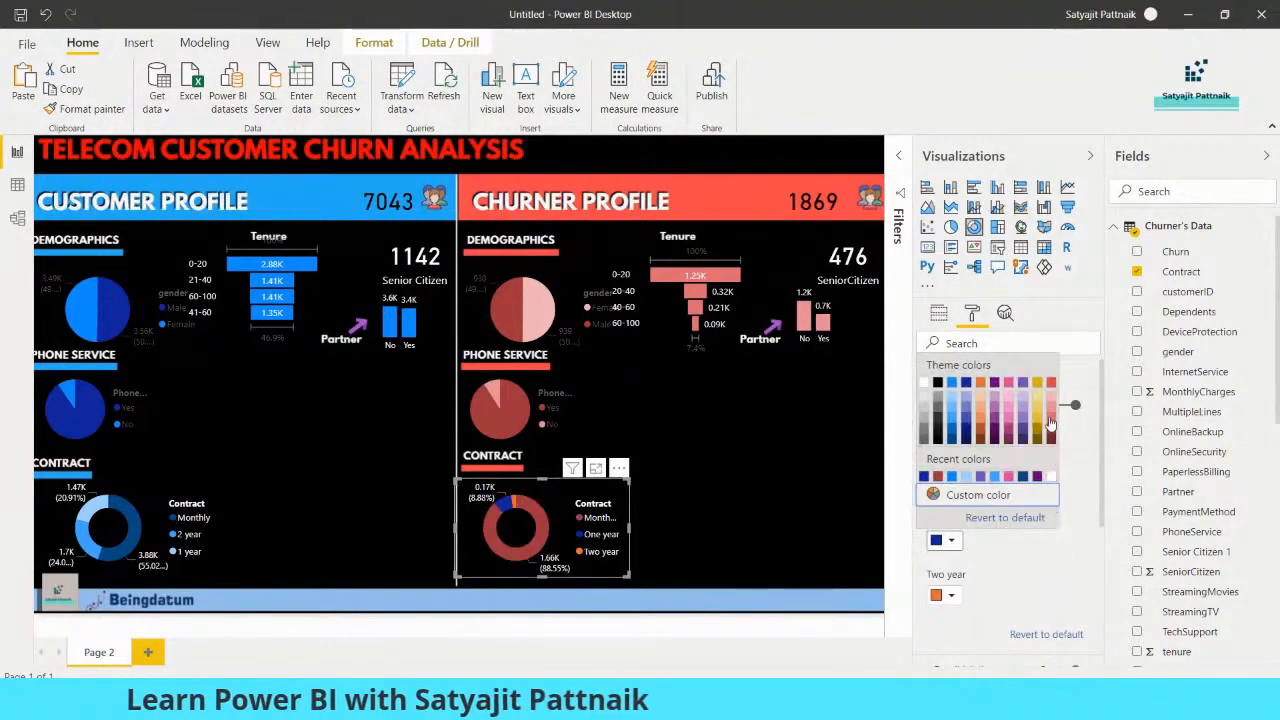
pyautogui.click(1036, 420)
pyautogui.click(955, 598)
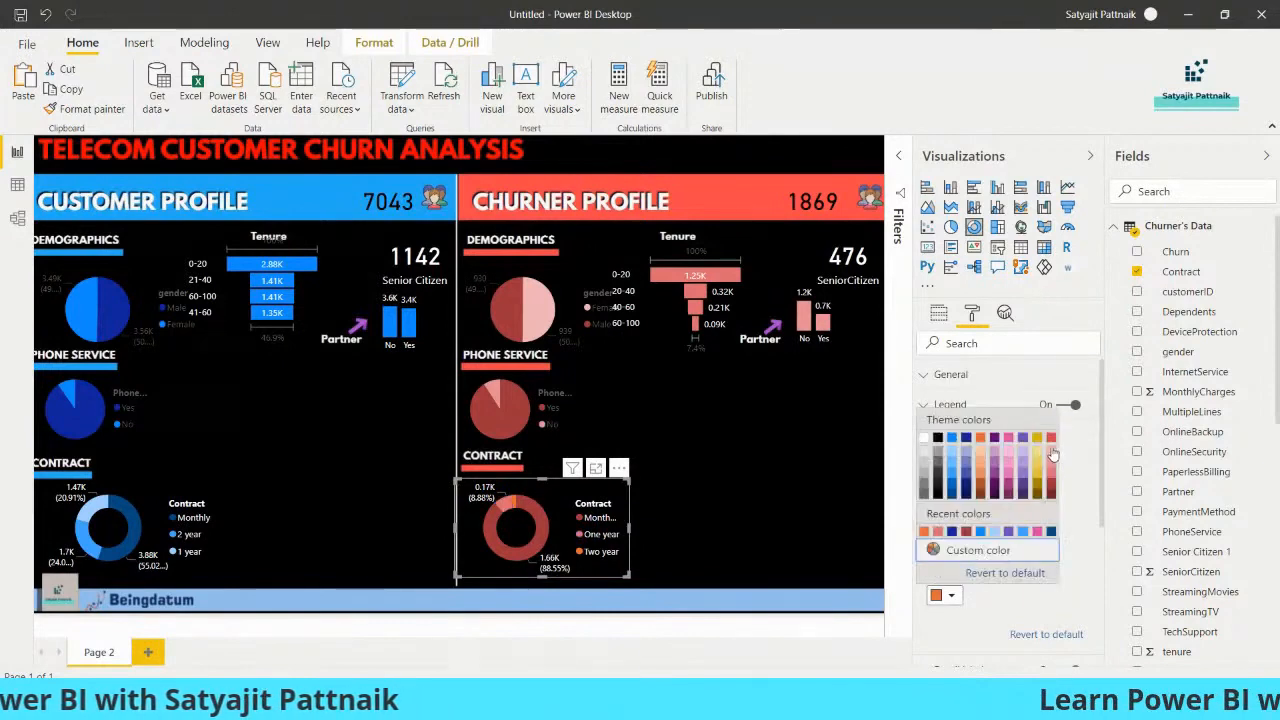
pyautogui.click(953, 548)
pyautogui.click(747, 549)
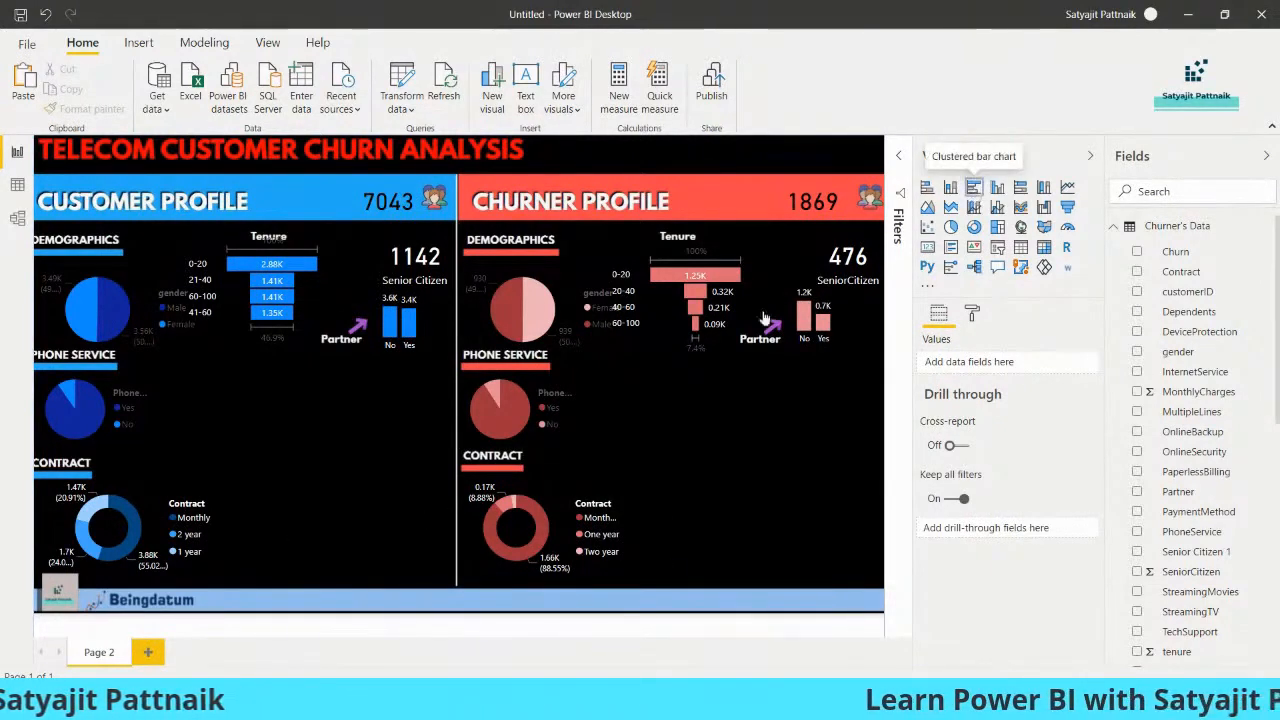
# Add a clustered bar chart with PaymentMethod from Entire Customer Data as its axis and count values, and enlarge it
pyautogui.click(973, 187)
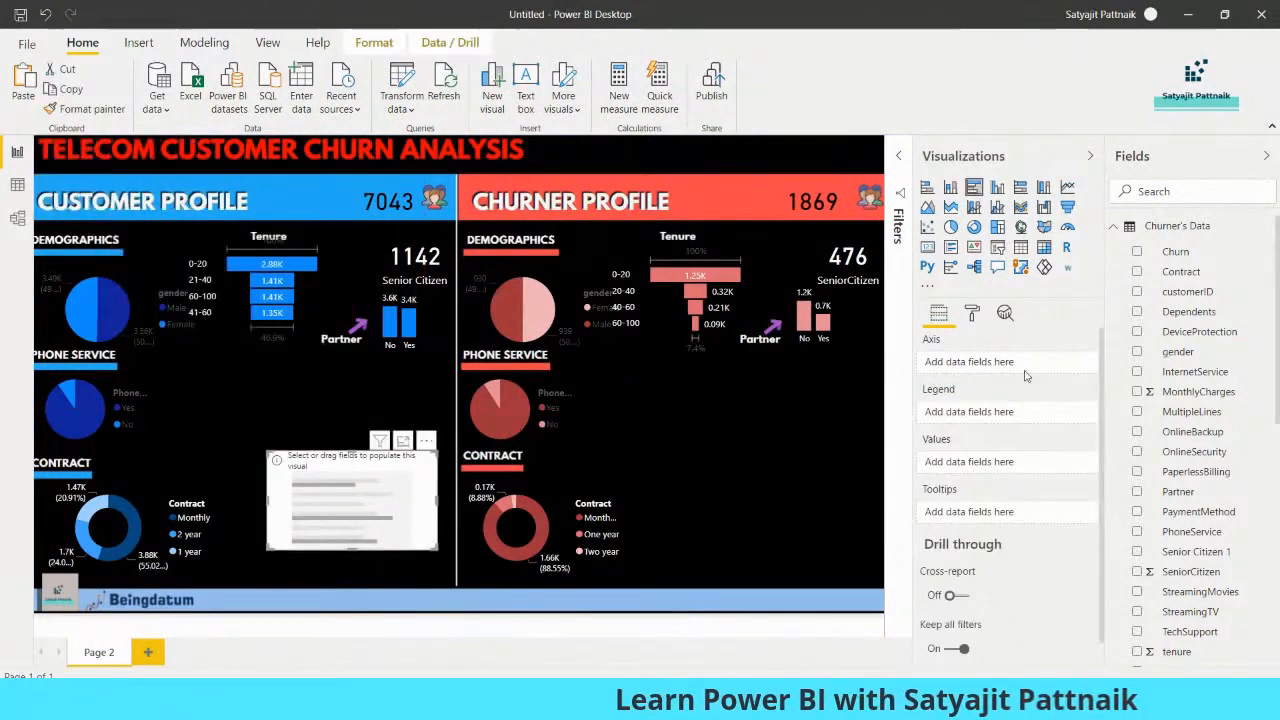
pyautogui.click(1140, 226)
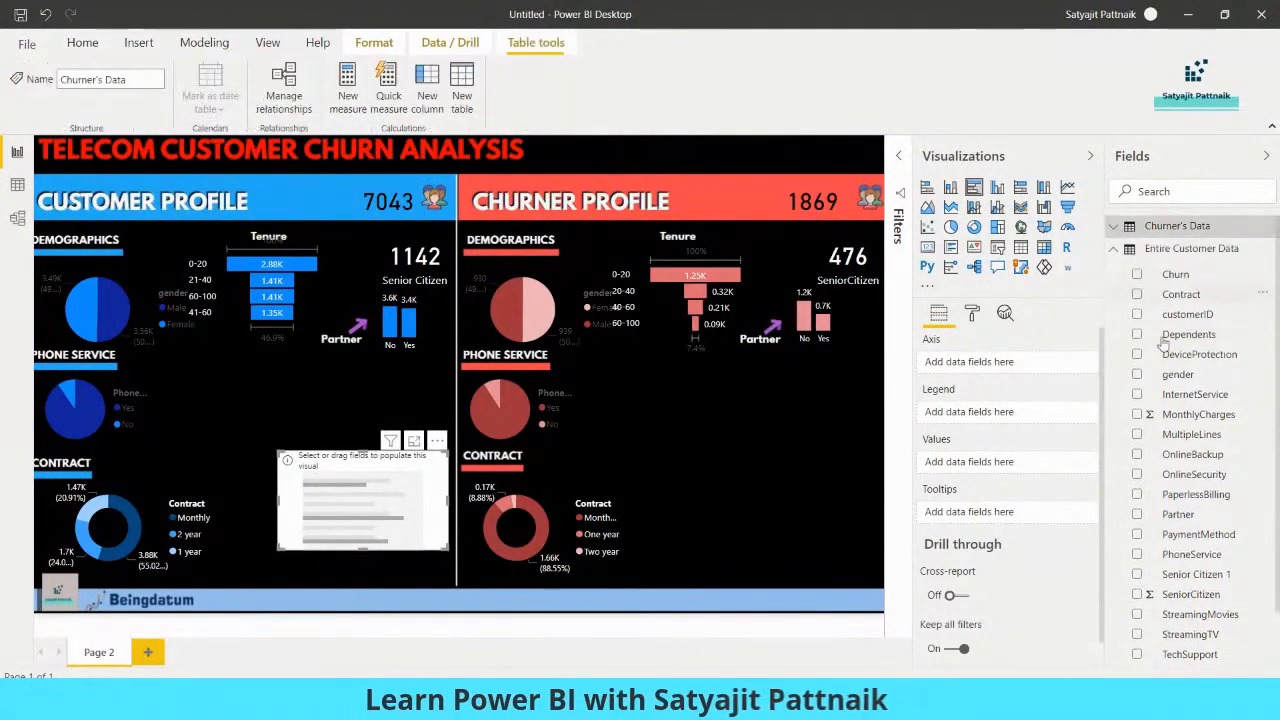
pyautogui.click(1138, 536)
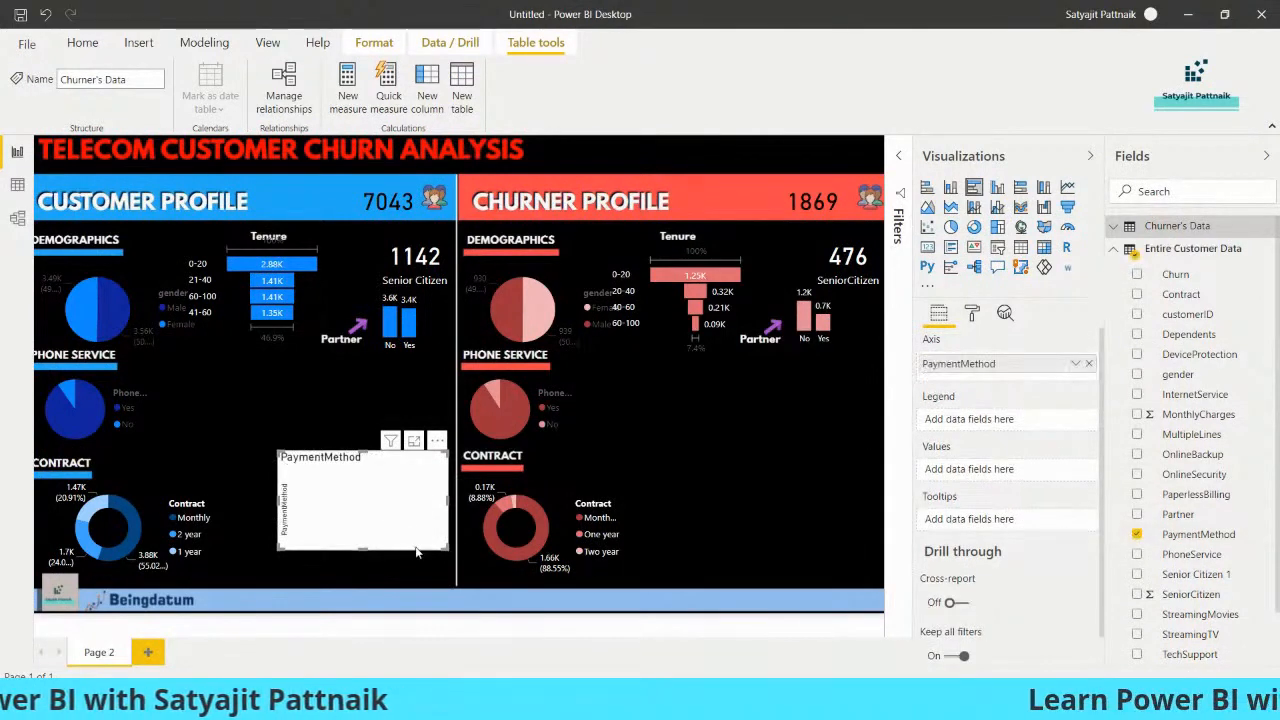
pyautogui.moveTo(1185, 540); pyautogui.dragTo(990, 470)
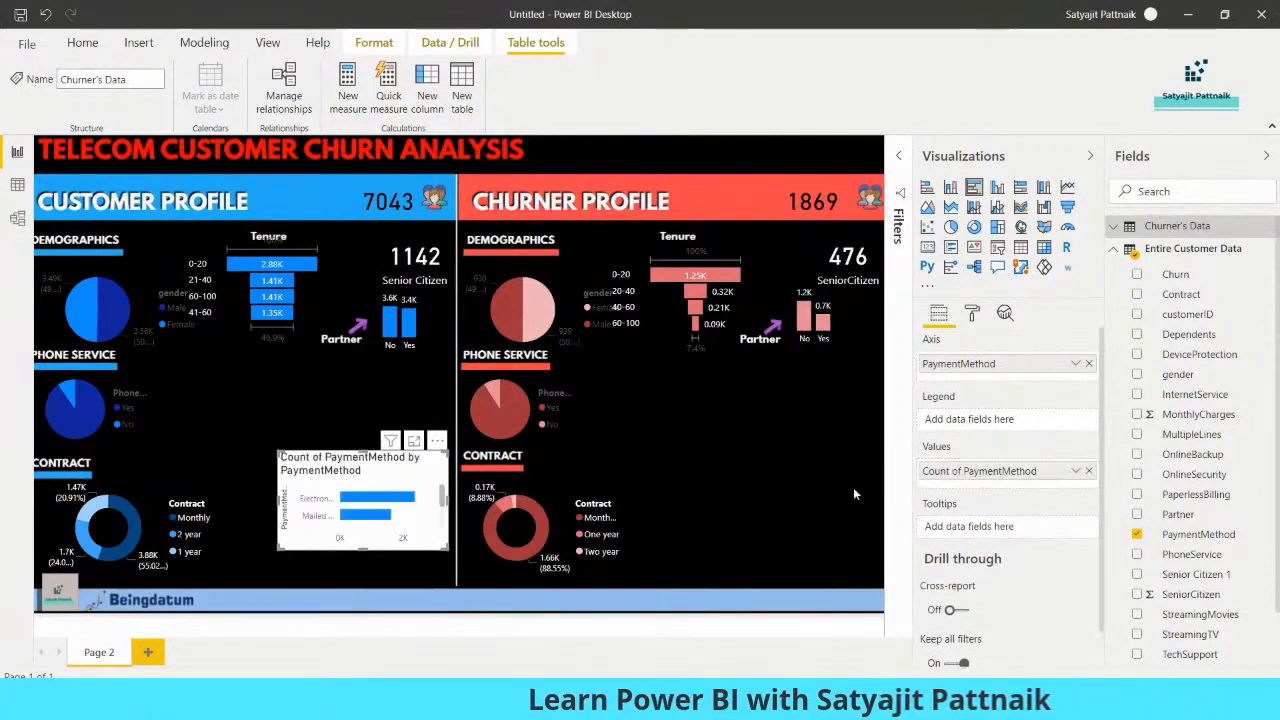
pyautogui.moveTo(440, 446); pyautogui.dragTo(507, 396)
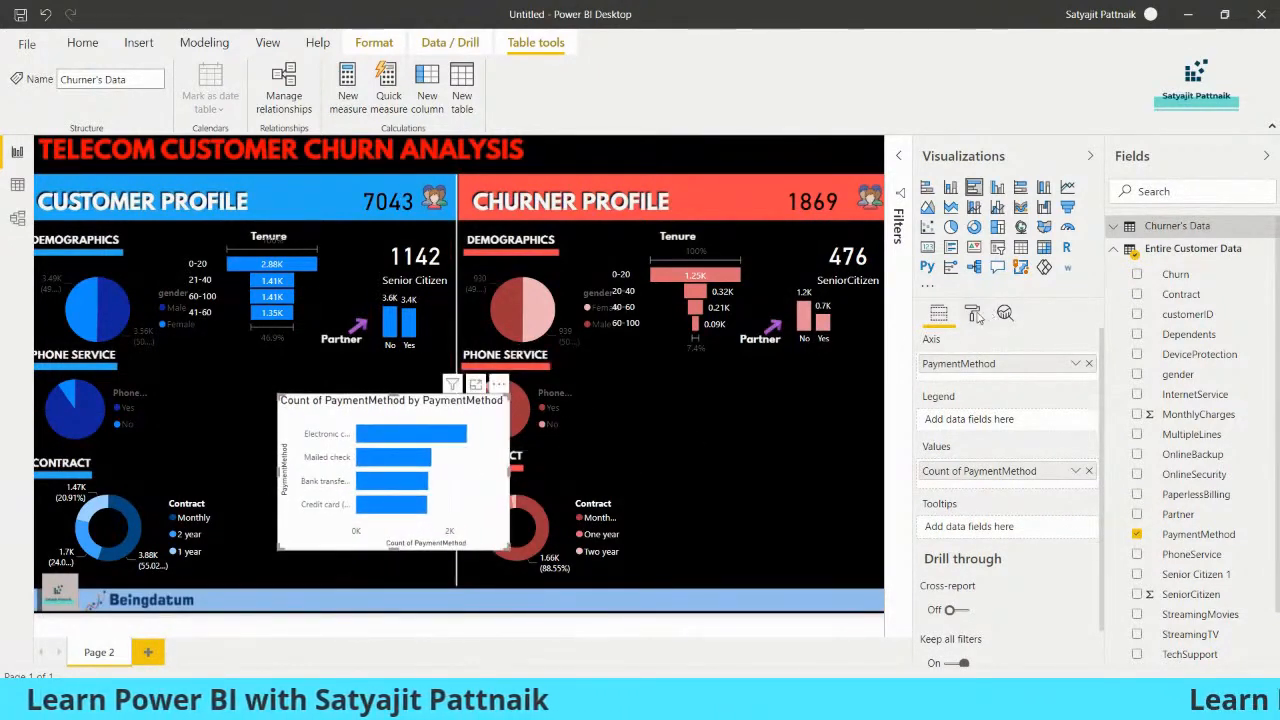
# Turn off the title, background and X axis of the PaymentMethod bar chart, keeping its Y axis on
pyautogui.click(1068, 554)
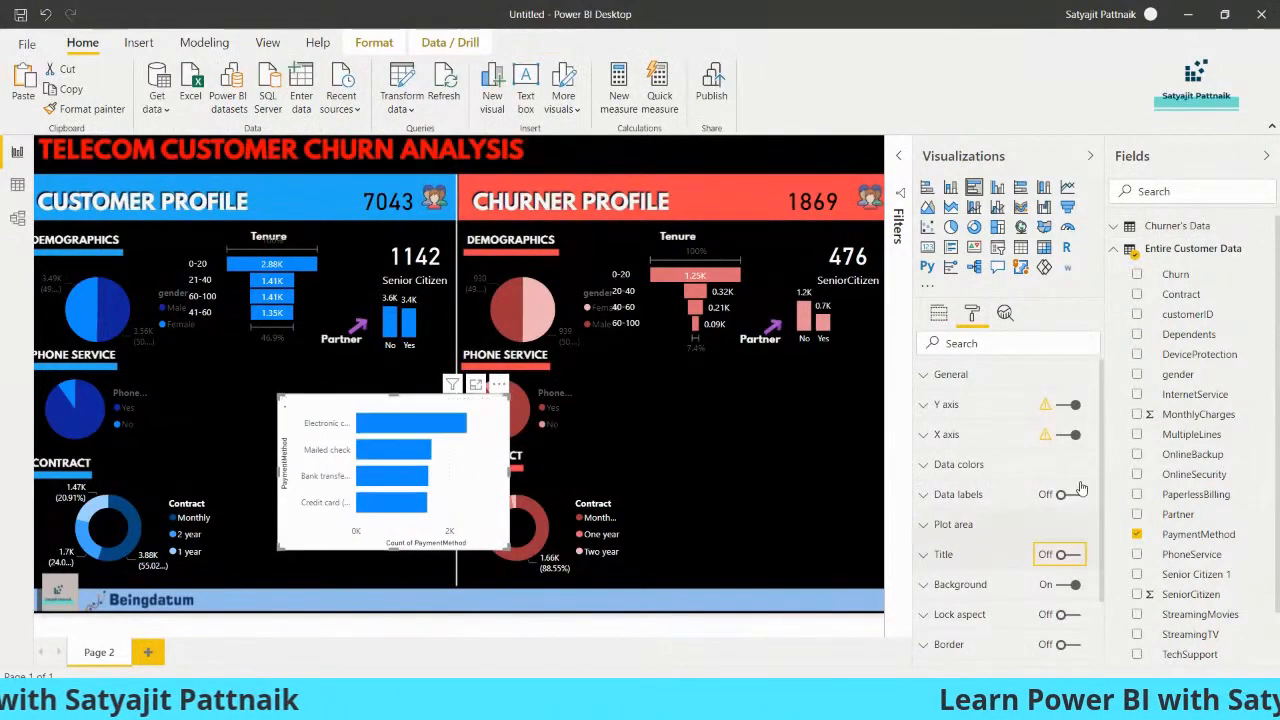
pyautogui.click(1066, 584)
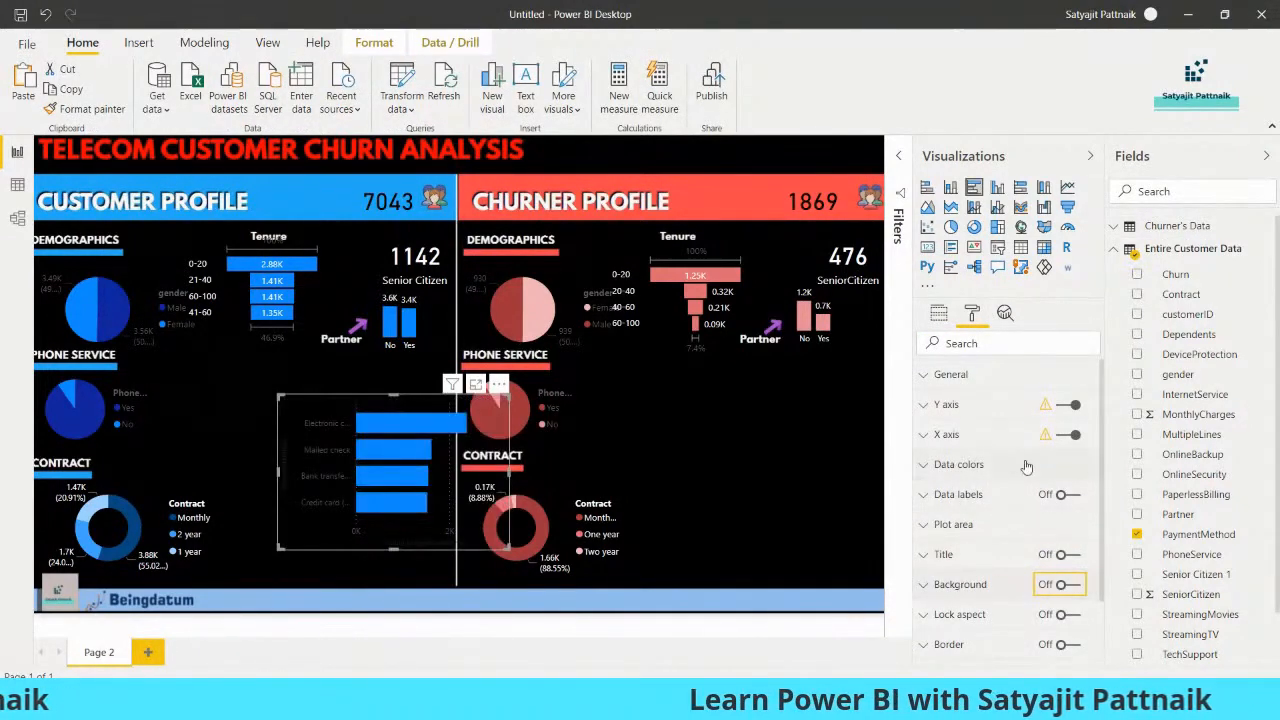
pyautogui.click(927, 466)
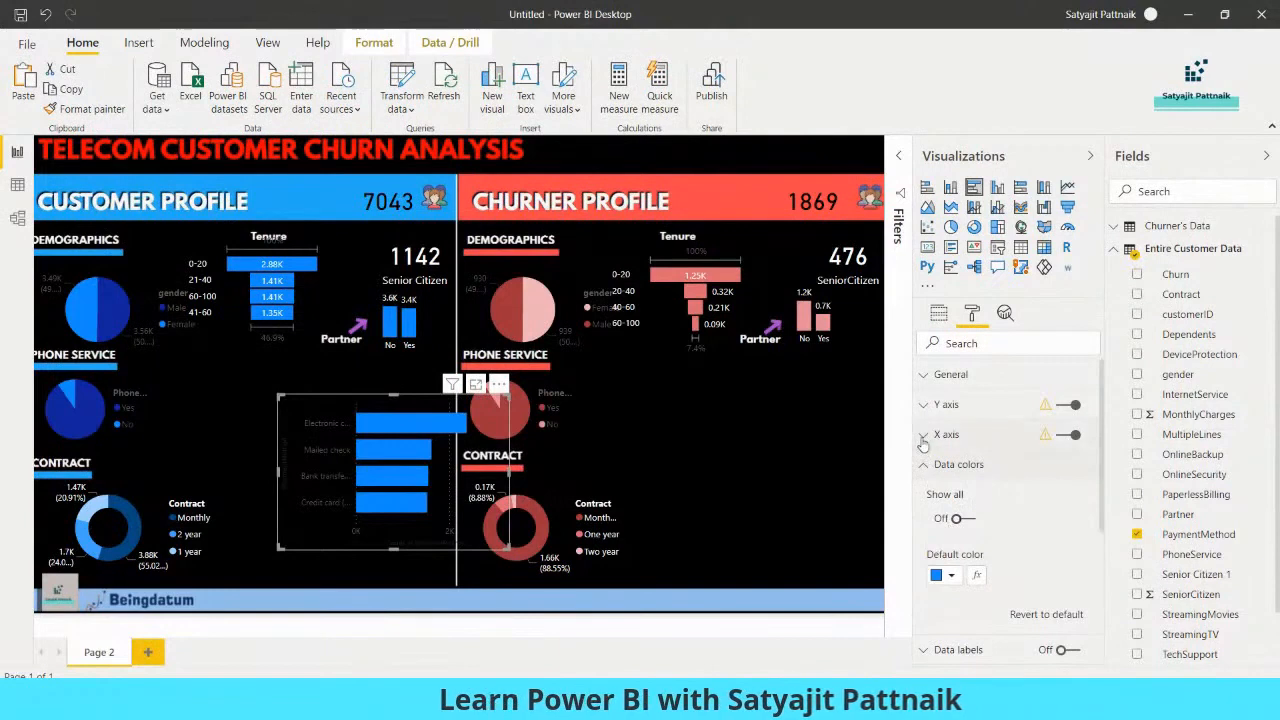
pyautogui.click(1064, 405)
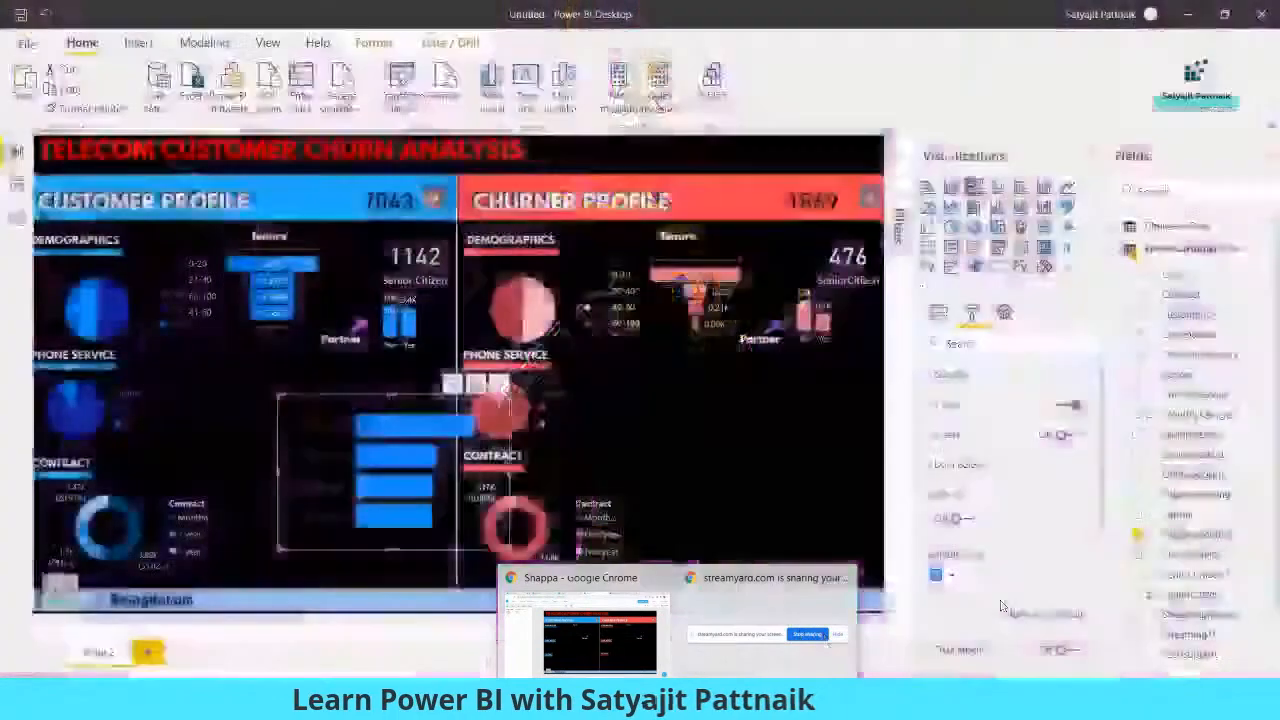
pyautogui.click(650, 514)
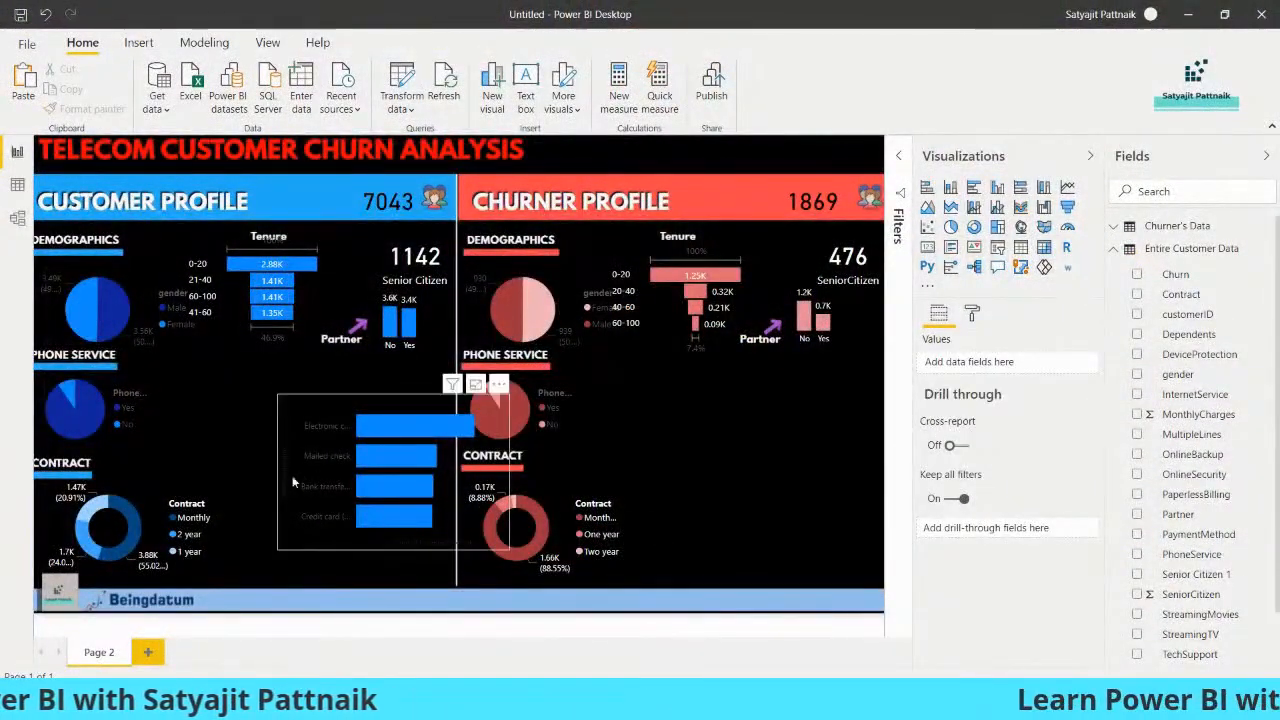
# Shrink the PaymentMethod bar chart and place it beside the customer Phone Service pie chart
pyautogui.moveTo(293, 483); pyautogui.dragTo(201, 458)
pyautogui.moveTo(415, 447); pyautogui.dragTo(453, 447)
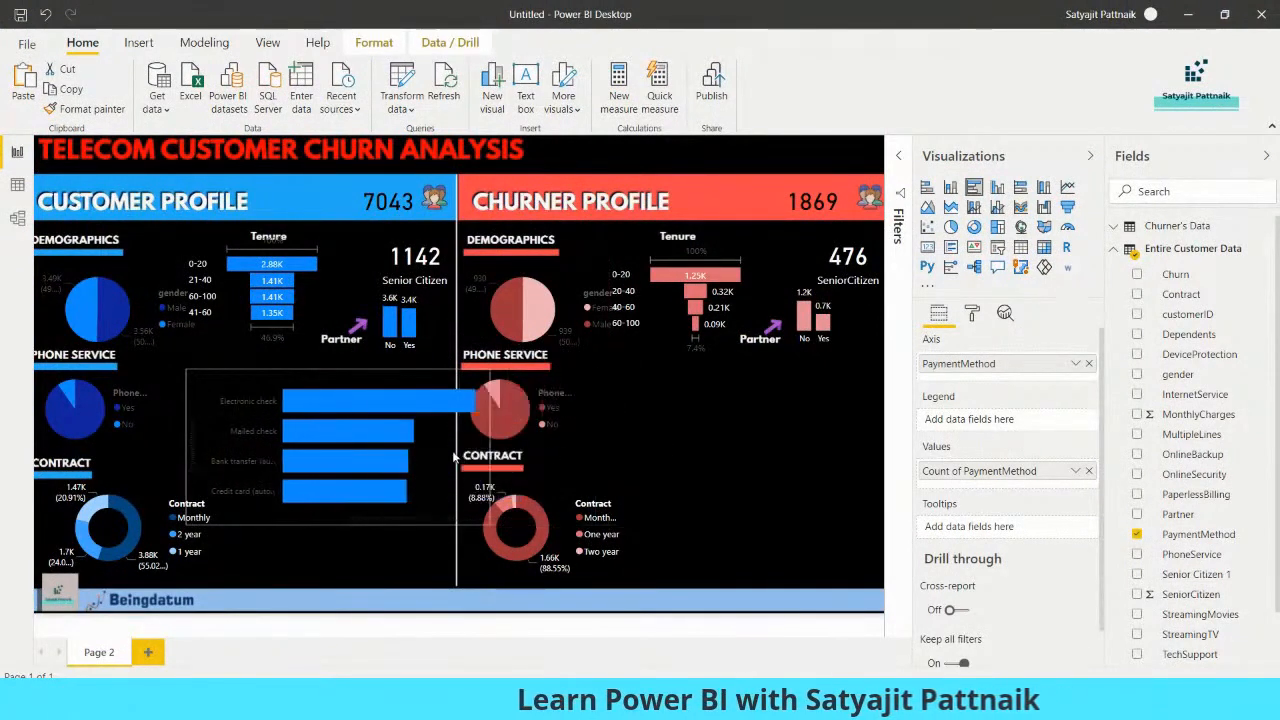
pyautogui.moveTo(456, 527); pyautogui.dragTo(344, 465)
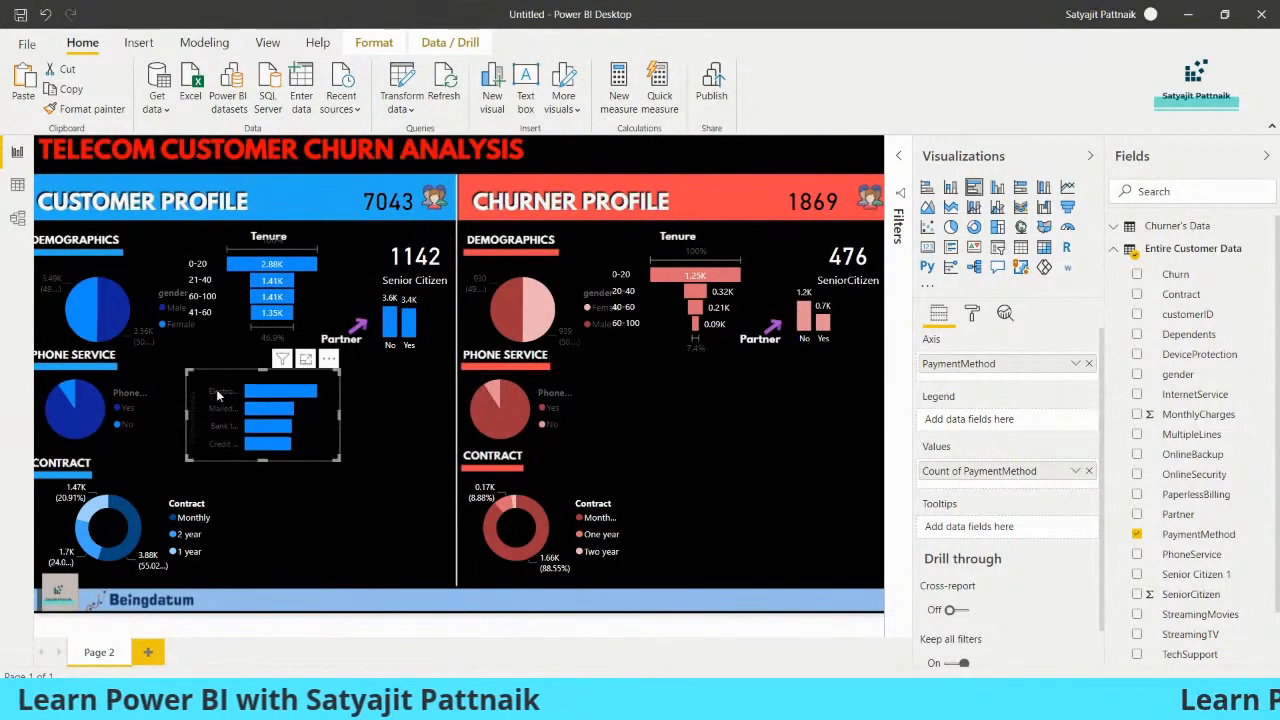
pyautogui.moveTo(258, 416); pyautogui.dragTo(321, 453)
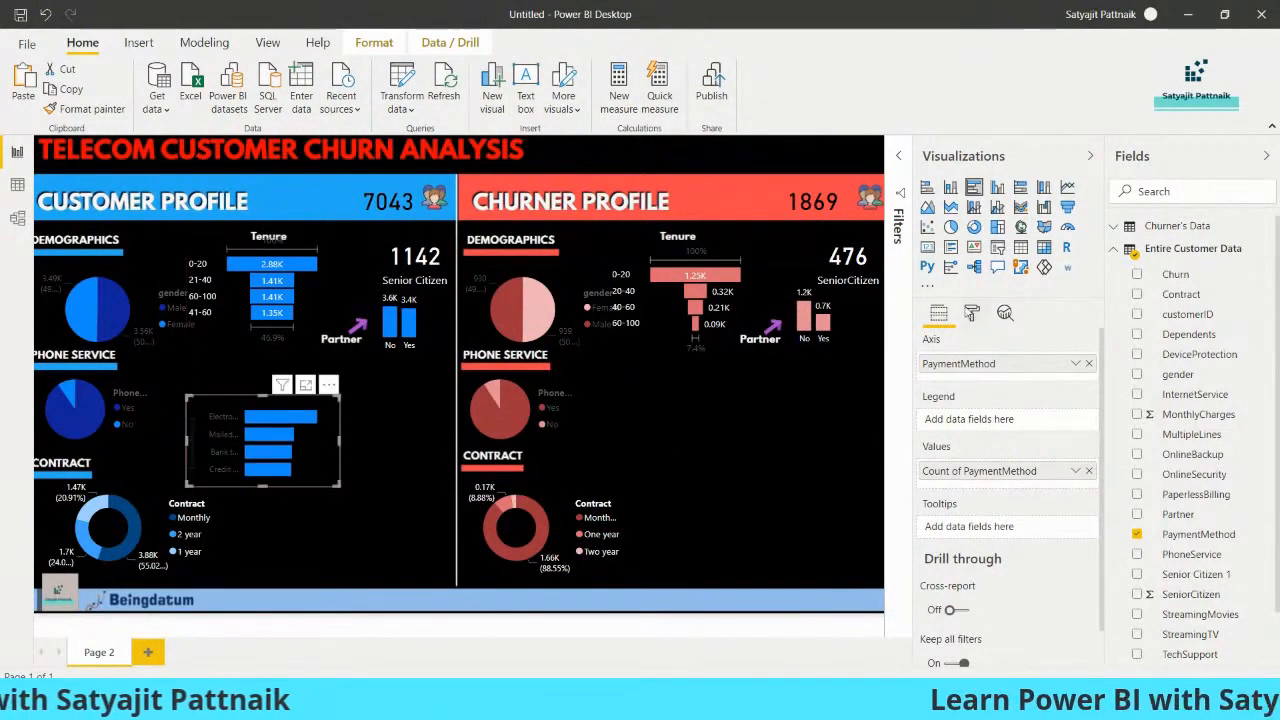
# Turn off the Y axis of the PaymentMethod bar chart
pyautogui.click(971, 313)
pyautogui.click(1066, 406)
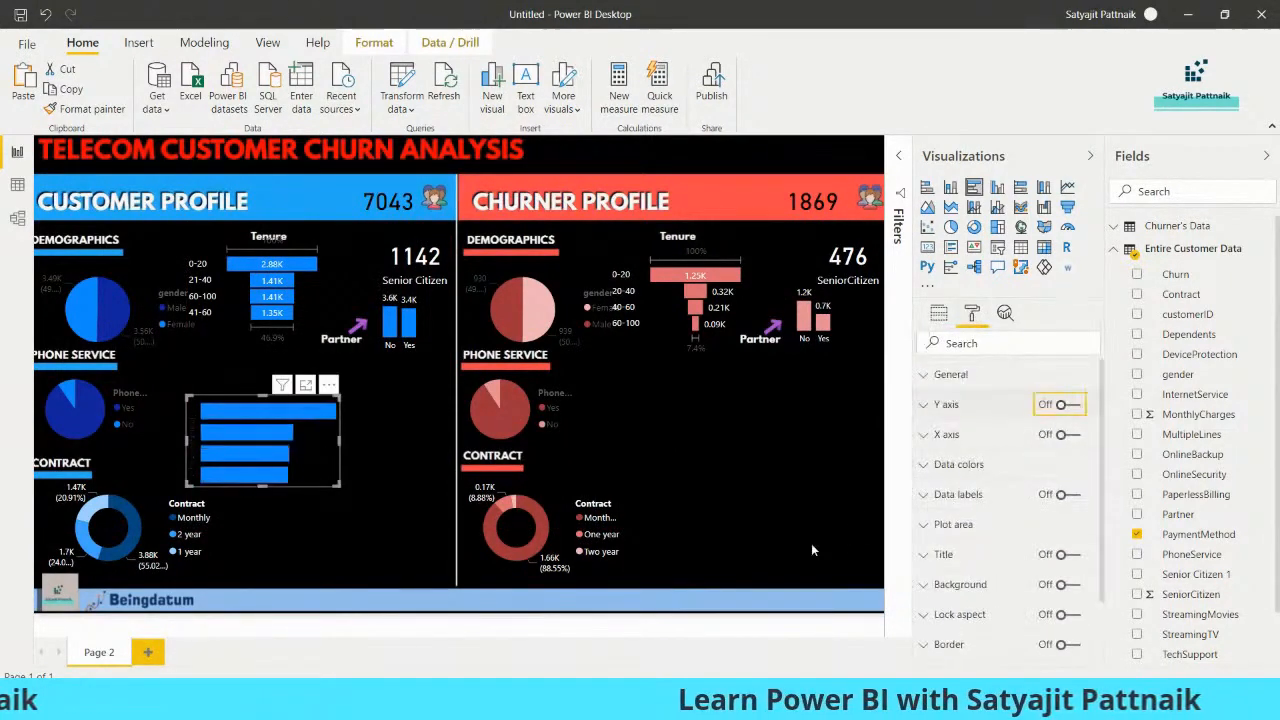
pyautogui.click(1067, 408)
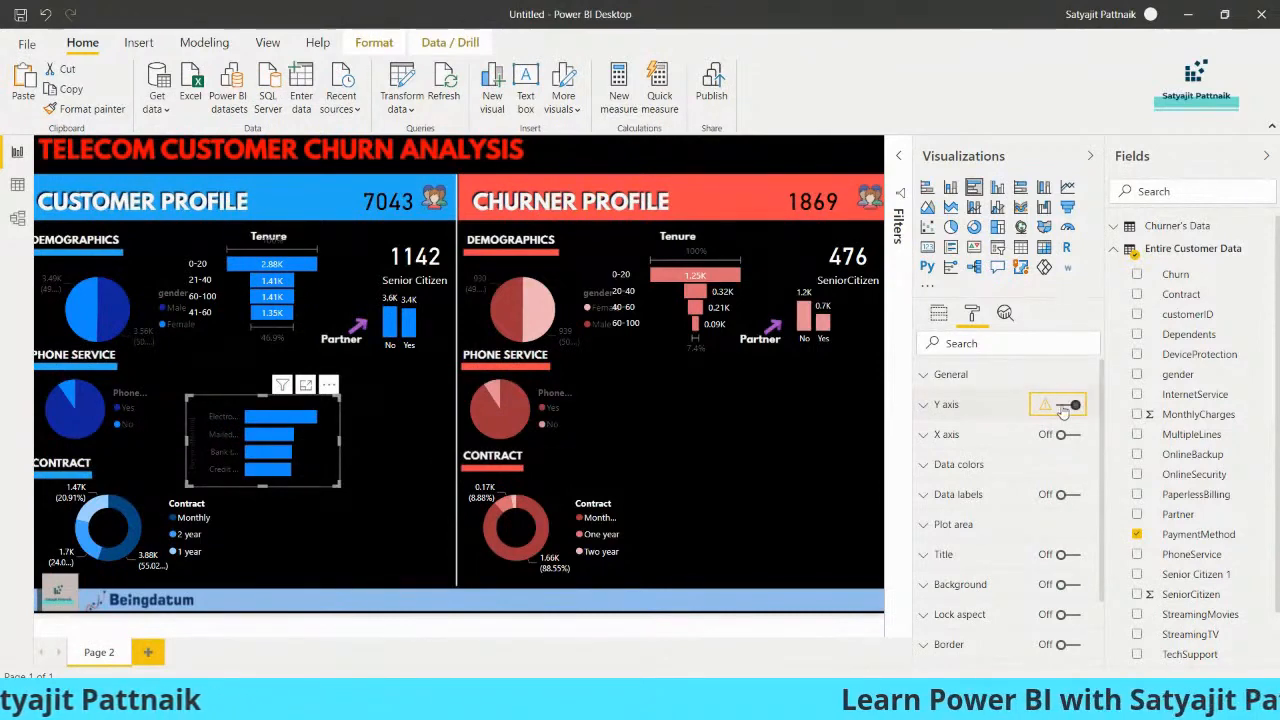
# Switch to Snappa in Chrome, find the Telecom Churn template containing payment method labels, and return to Power BI
pyautogui.click(678, 702)
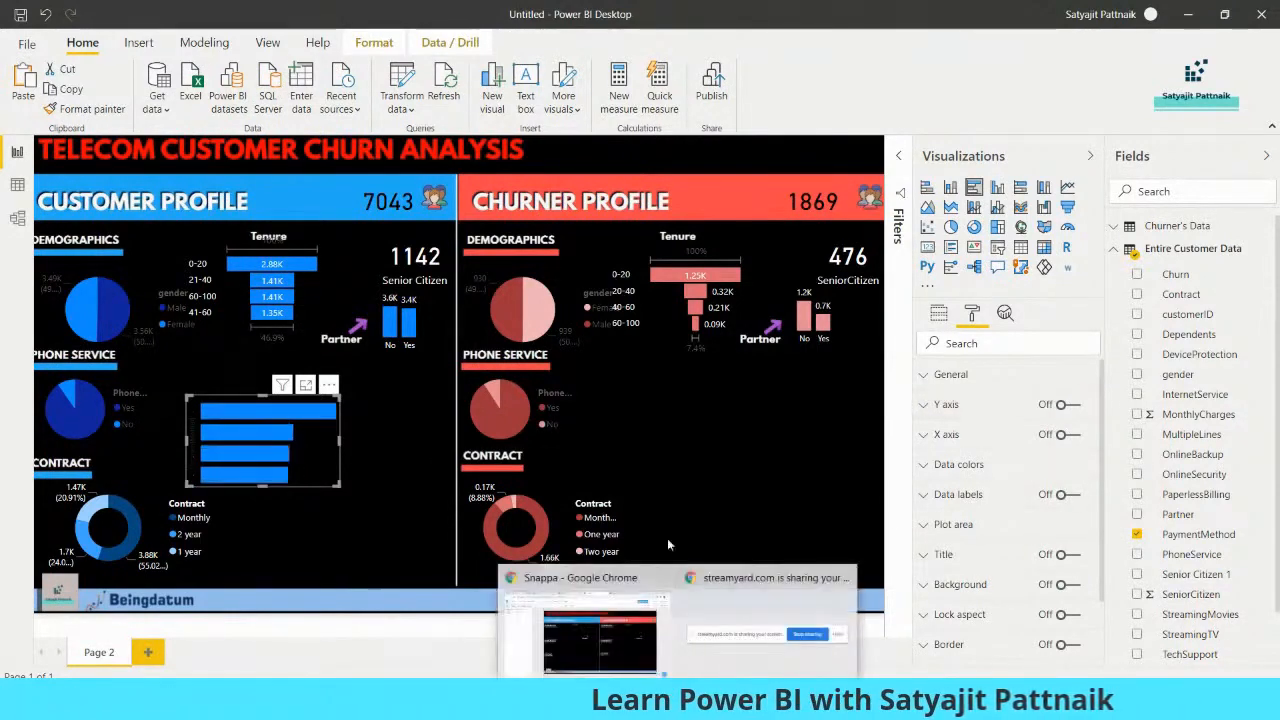
pyautogui.click(592, 636)
pyautogui.click(474, 16)
pyautogui.click(333, 16)
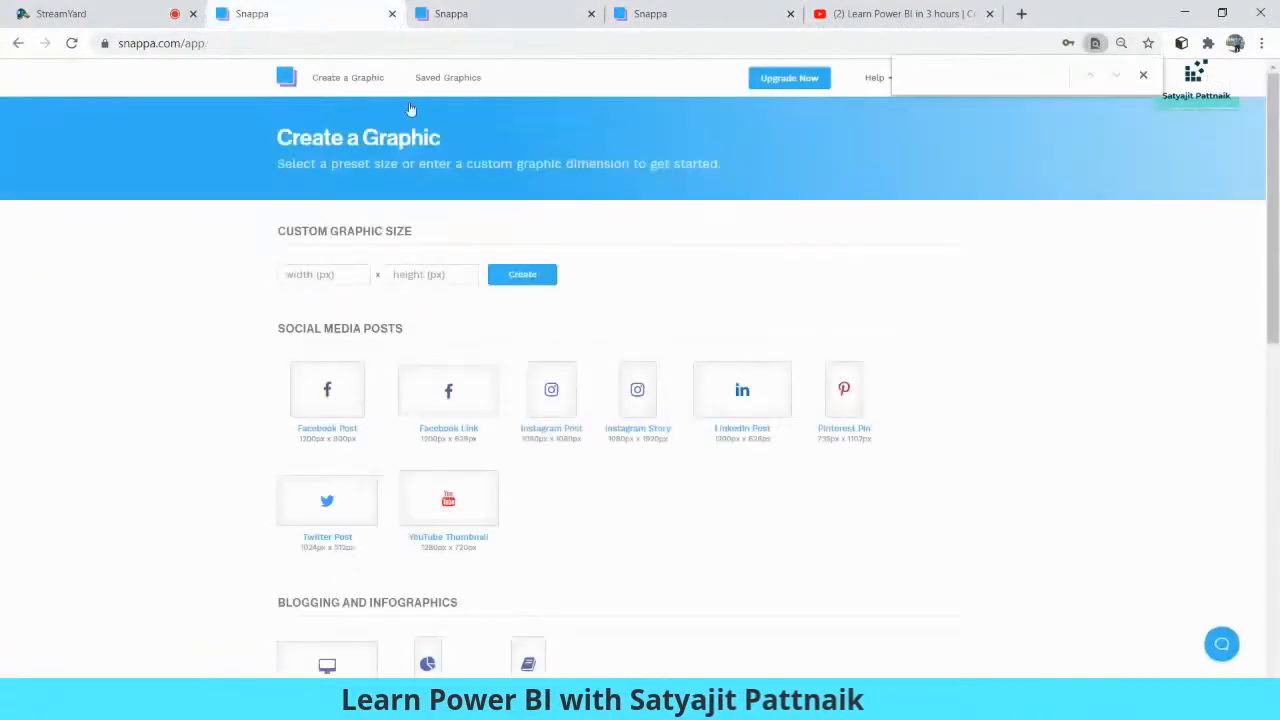
pyautogui.click(470, 14)
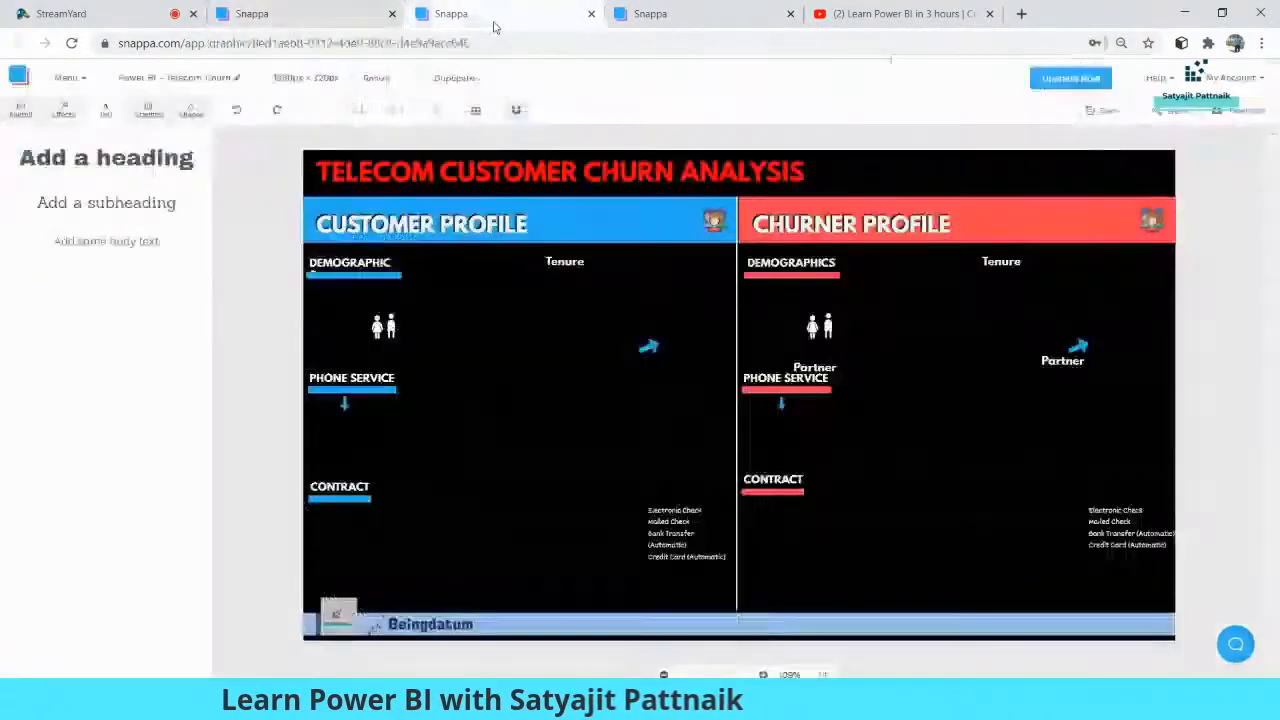
pyautogui.click(669, 528)
pyautogui.click(504, 499)
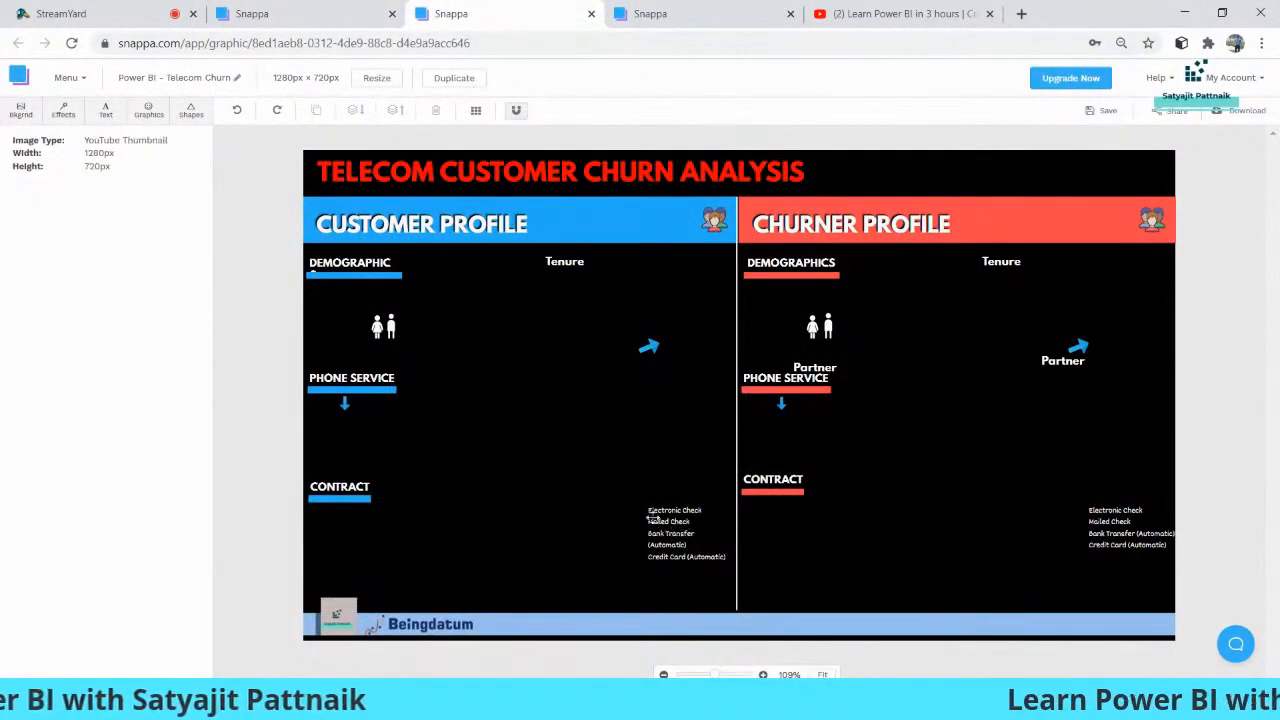
pyautogui.hotkey('alt', 'Tab')
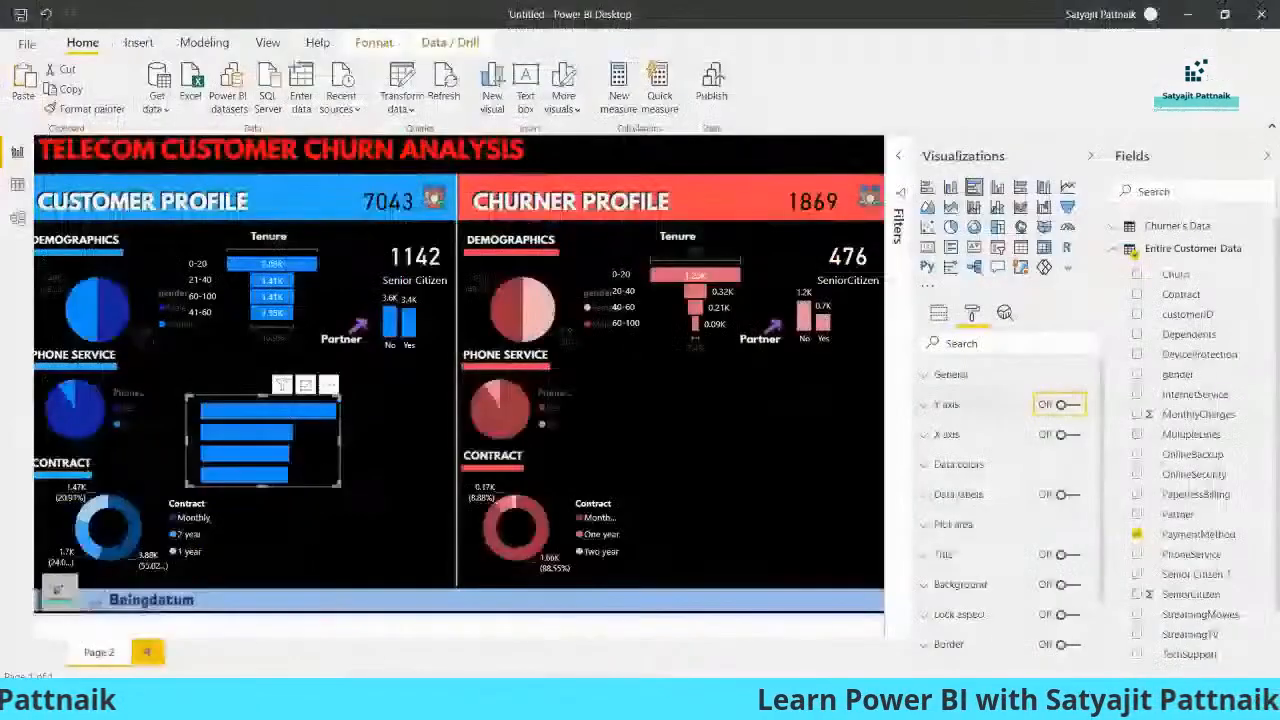
# Move the PaymentMethod bar chart beside the customer Contract donut and compare its position with the Snappa template's payment method labels
pyautogui.moveTo(248, 432); pyautogui.dragTo(316, 528)
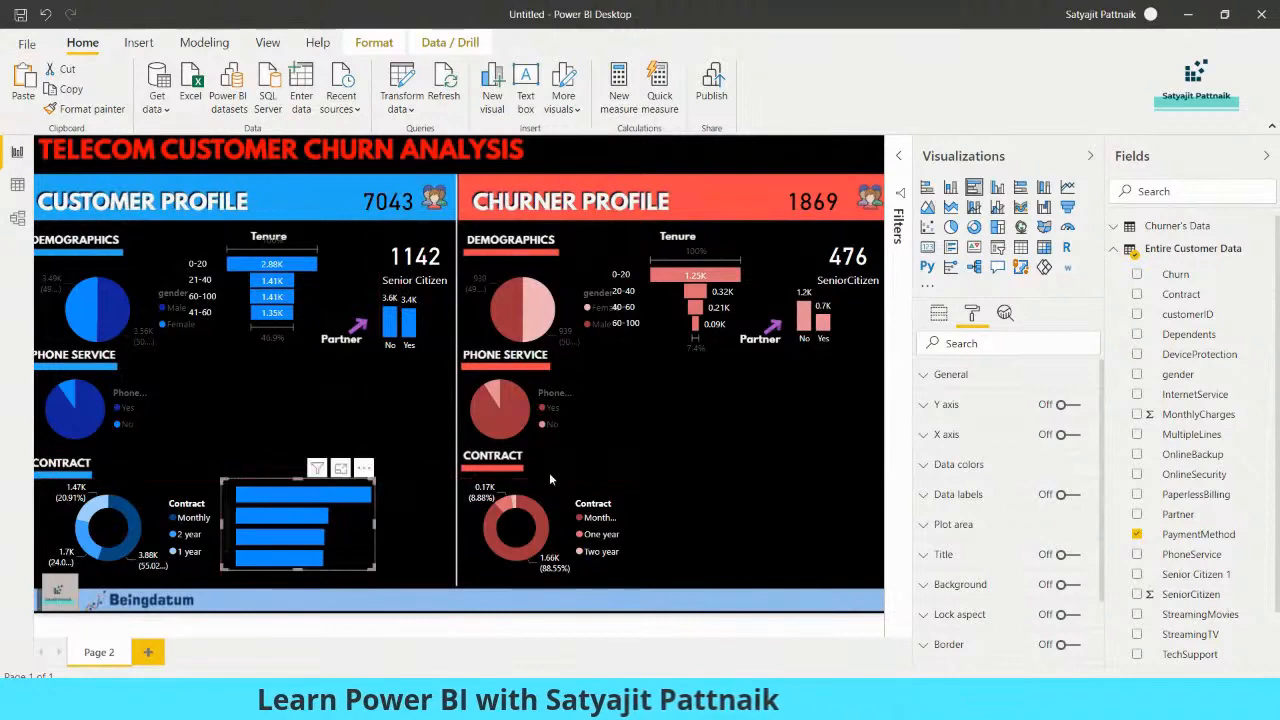
pyautogui.hotkey('alt', 'Tab')
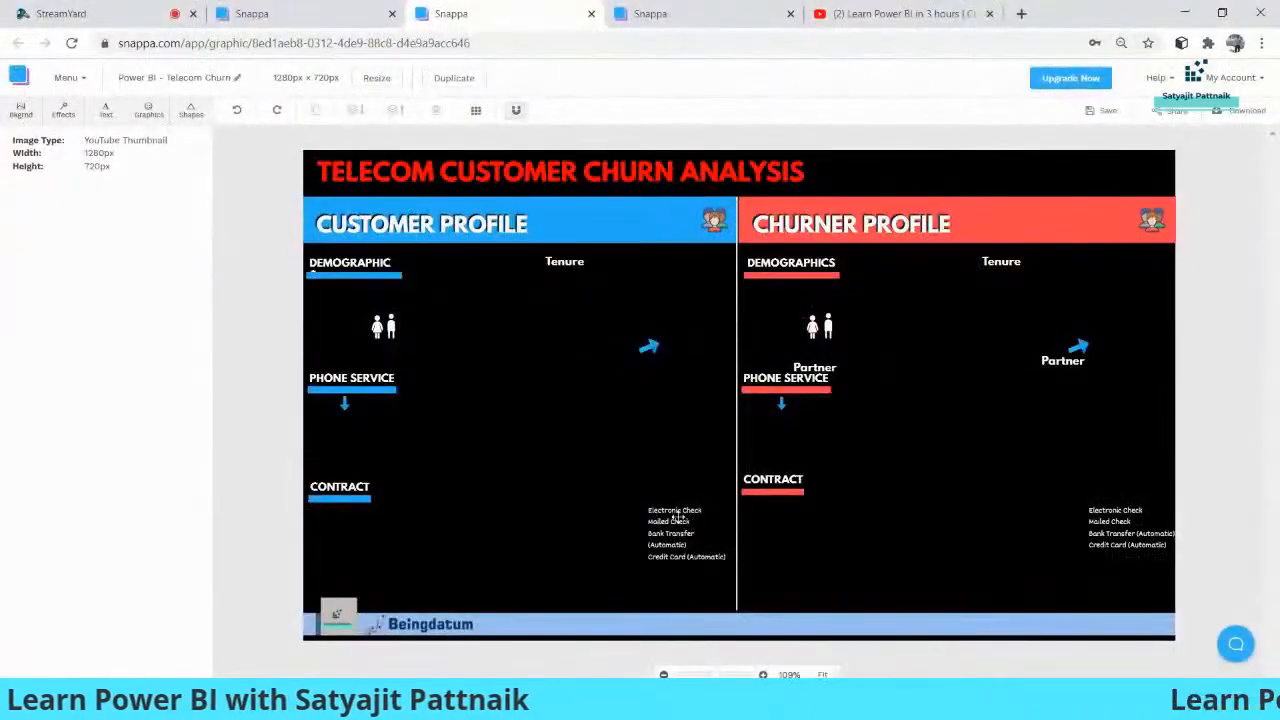
pyautogui.hotkey('alt', 'Tab')
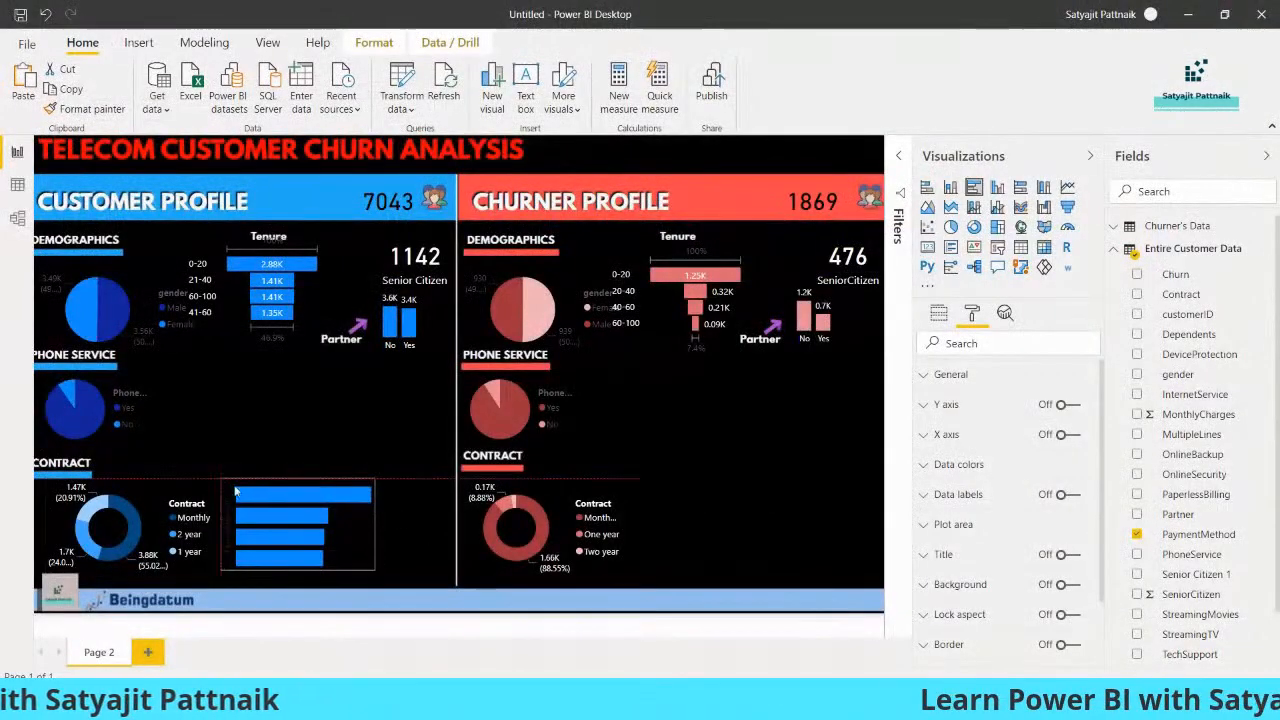
# Capture the Snappa Telecom Churn template with payment method labels in Snipping Tool and save it to the Desktop as JPEG file "last"
pyautogui.hotkey('alt', 'Tab')
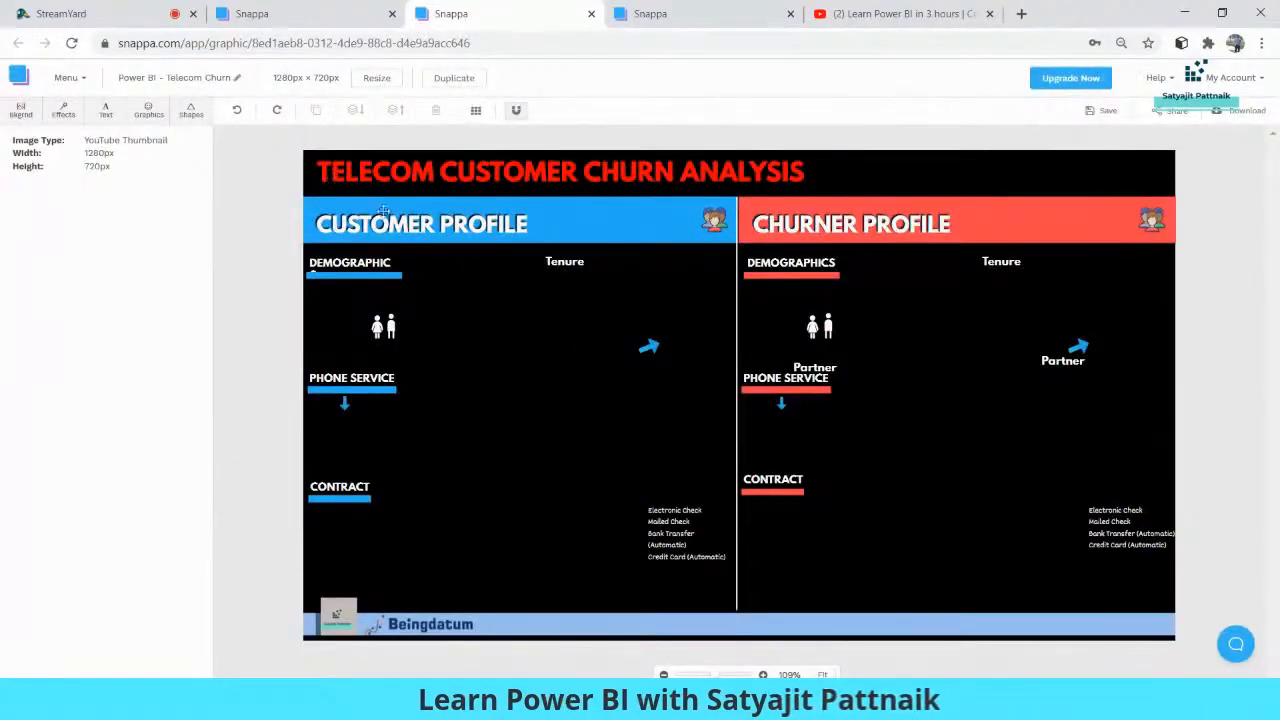
pyautogui.hotkey('alt', 'Tab')
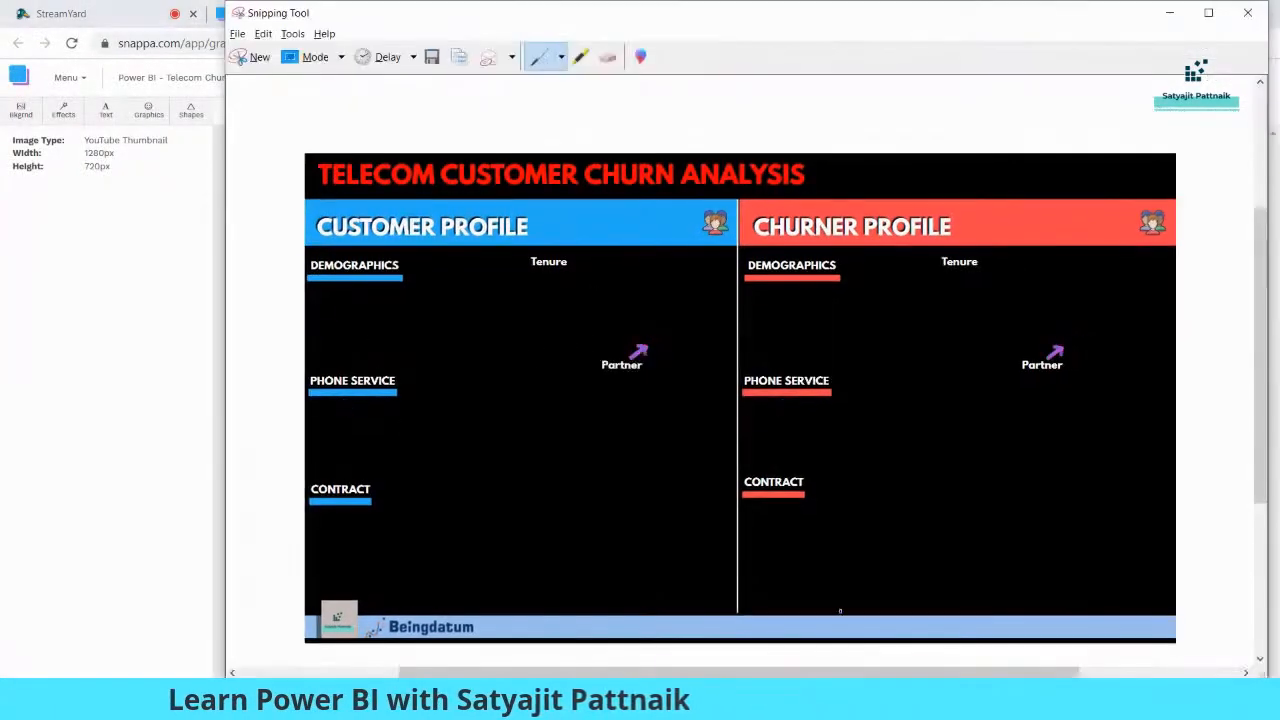
pyautogui.click(252, 57)
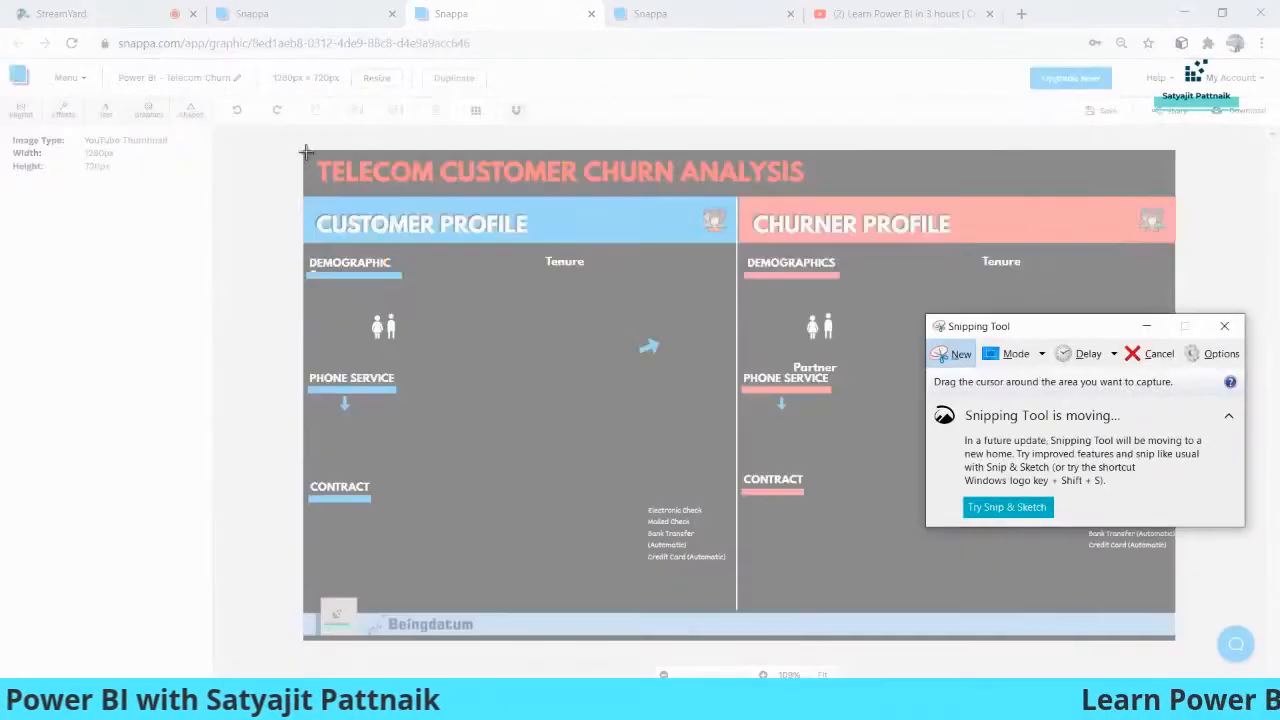
pyautogui.moveTo(304, 150); pyautogui.dragTo(1172, 640)
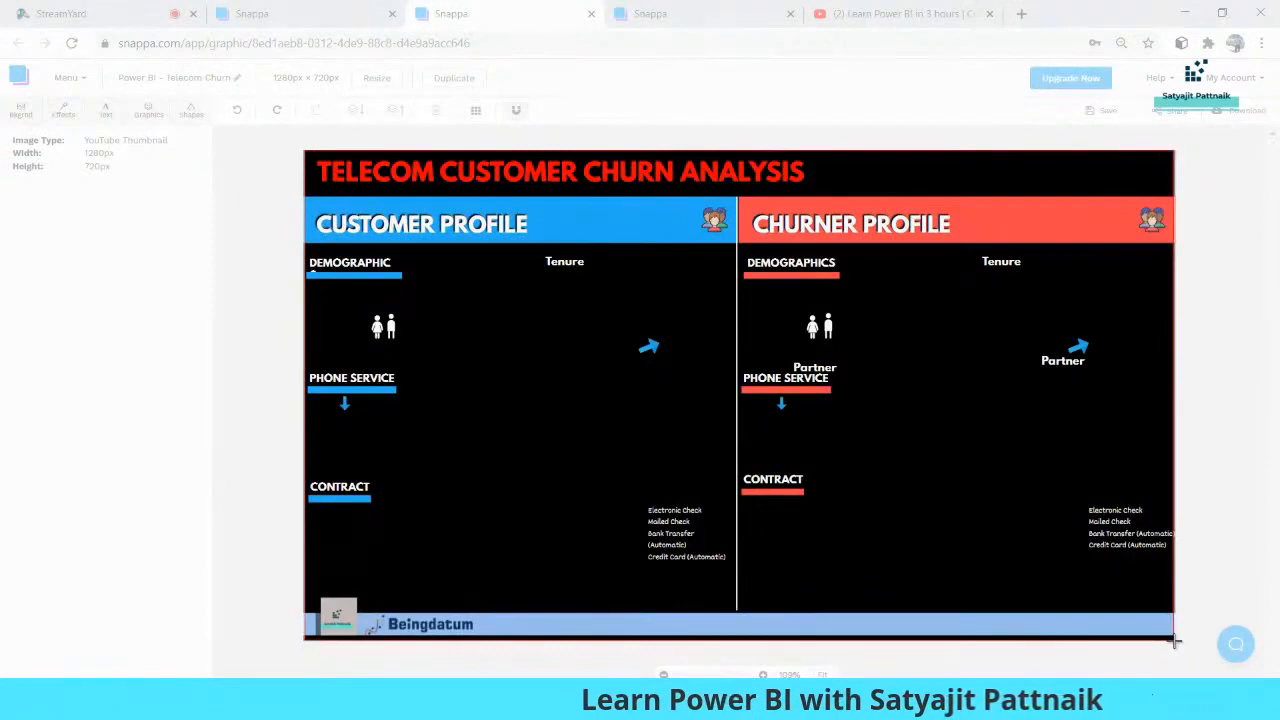
pyautogui.moveTo(1175, 641); pyautogui.dragTo(1175, 641)
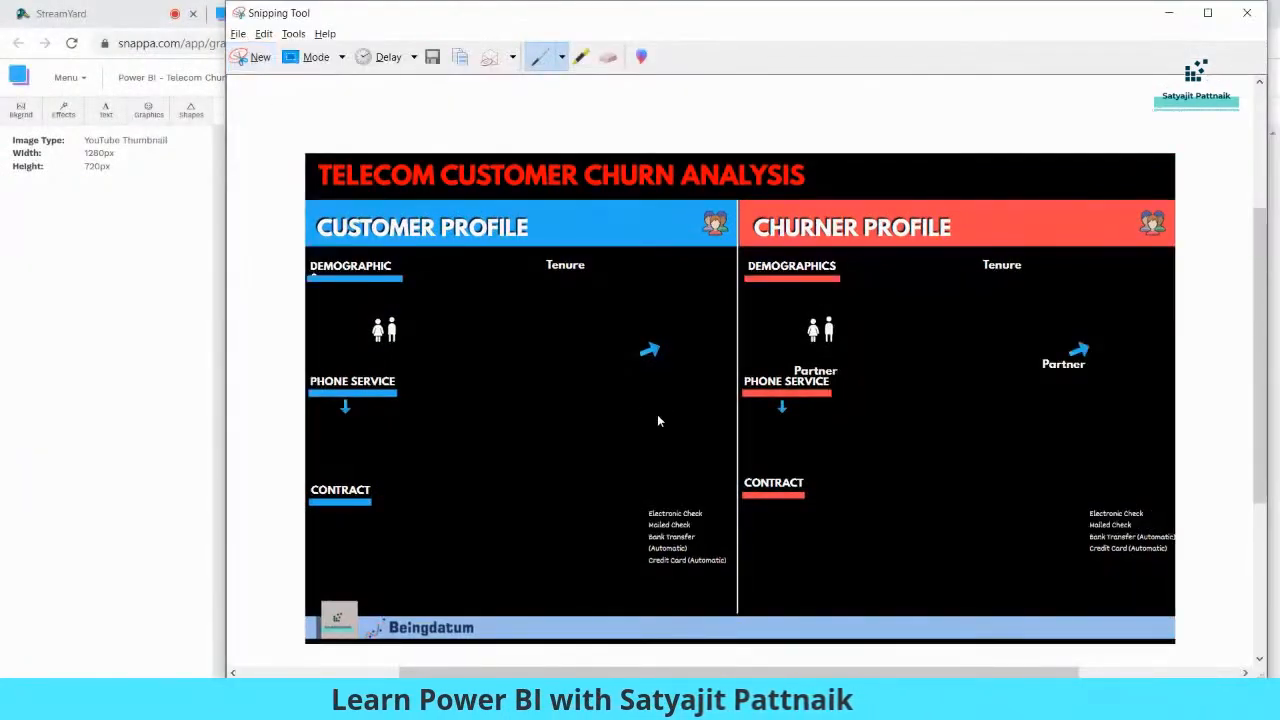
pyautogui.hotkey('ctrl', 's')
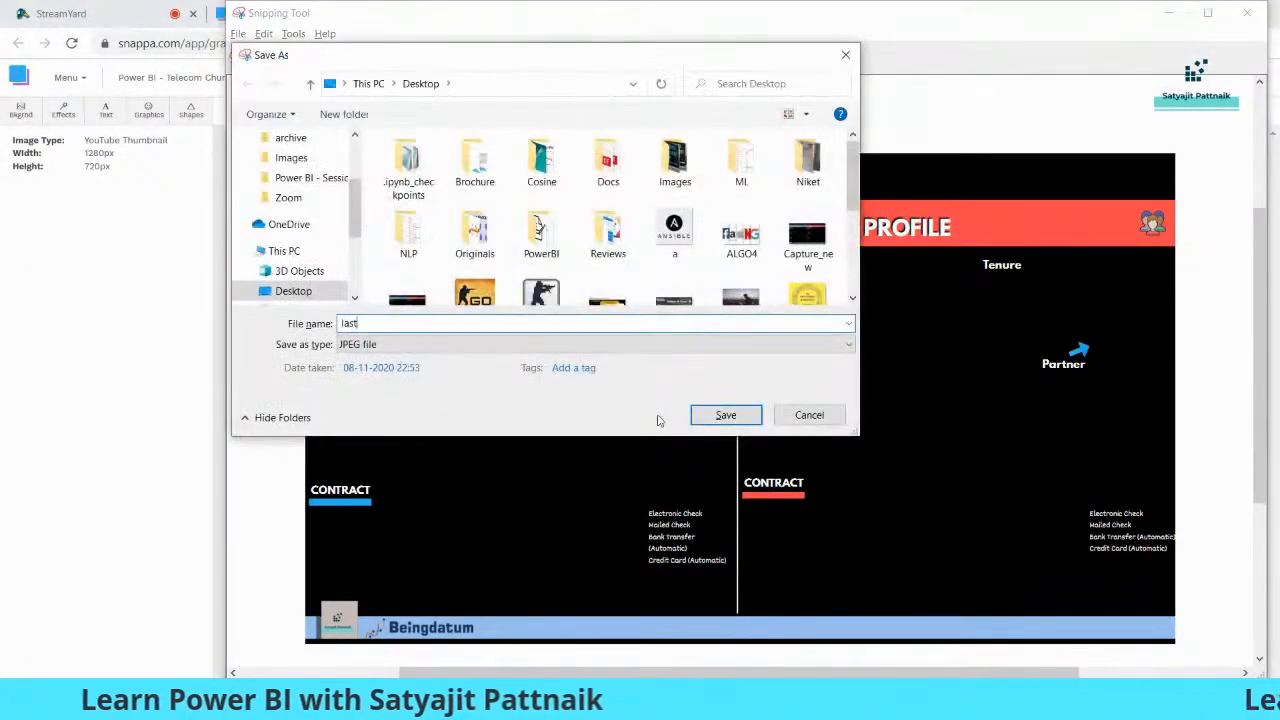
pyautogui.press('Return')
# Return to Power BI and remove the current background image from the report page
pyautogui.hotkey('alt', 'Tab')
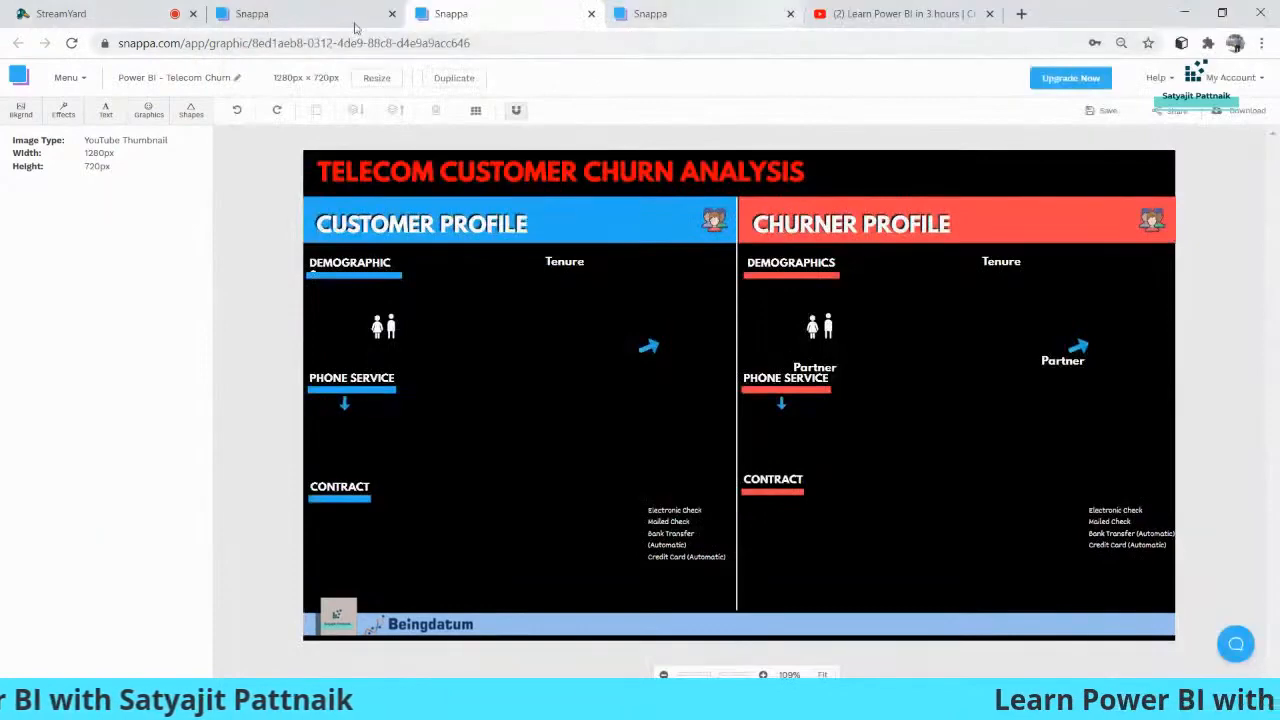
pyautogui.click(115, 13)
pyautogui.click(300, 13)
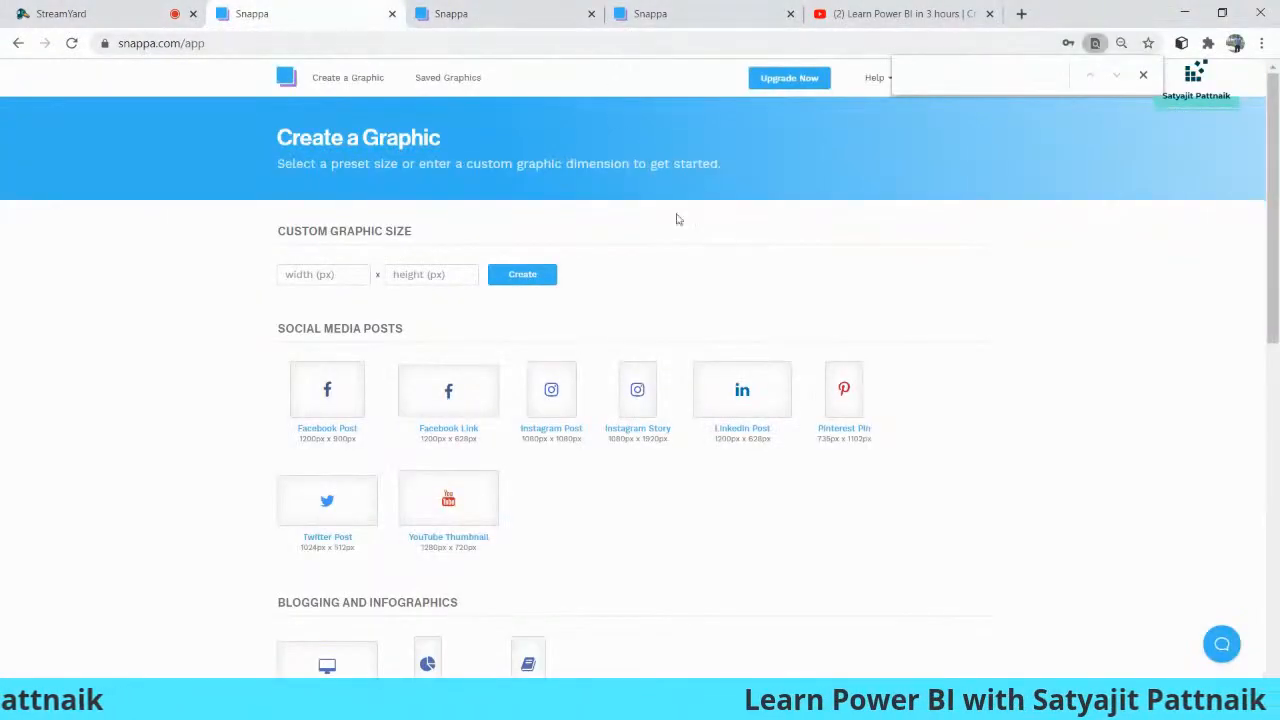
pyautogui.hotkey('alt', 'Tab')
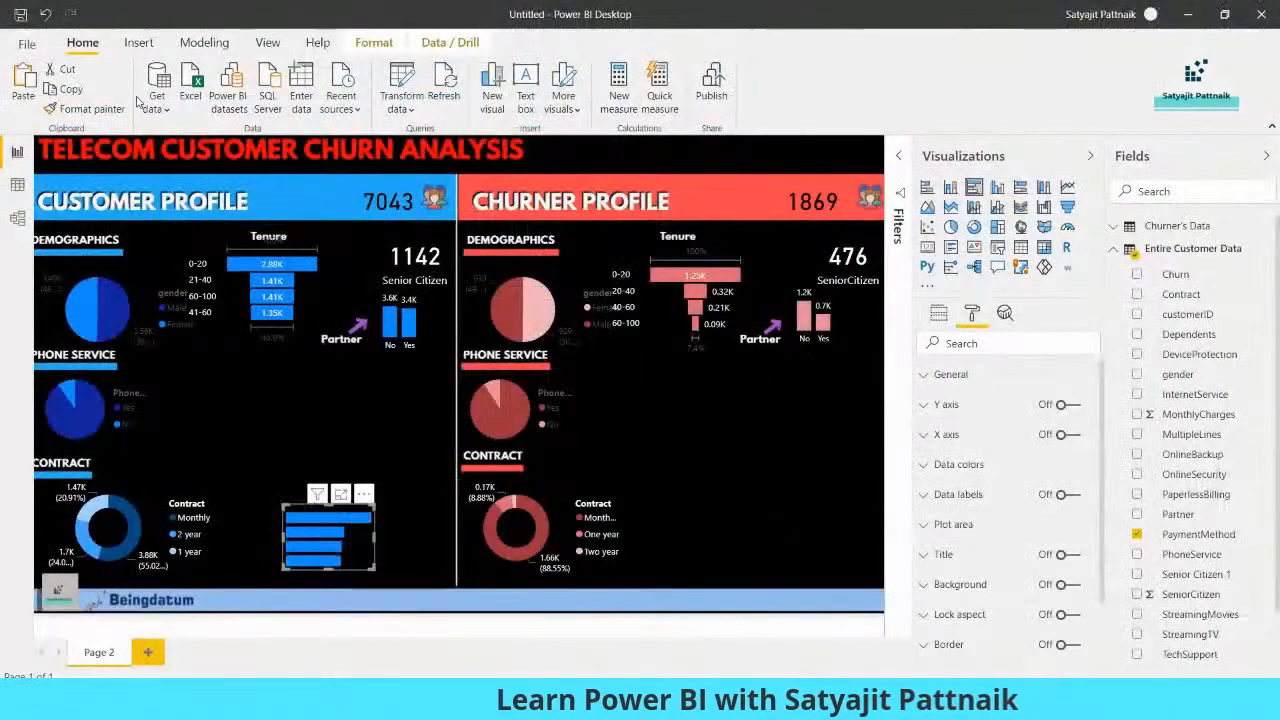
pyautogui.click(887, 433)
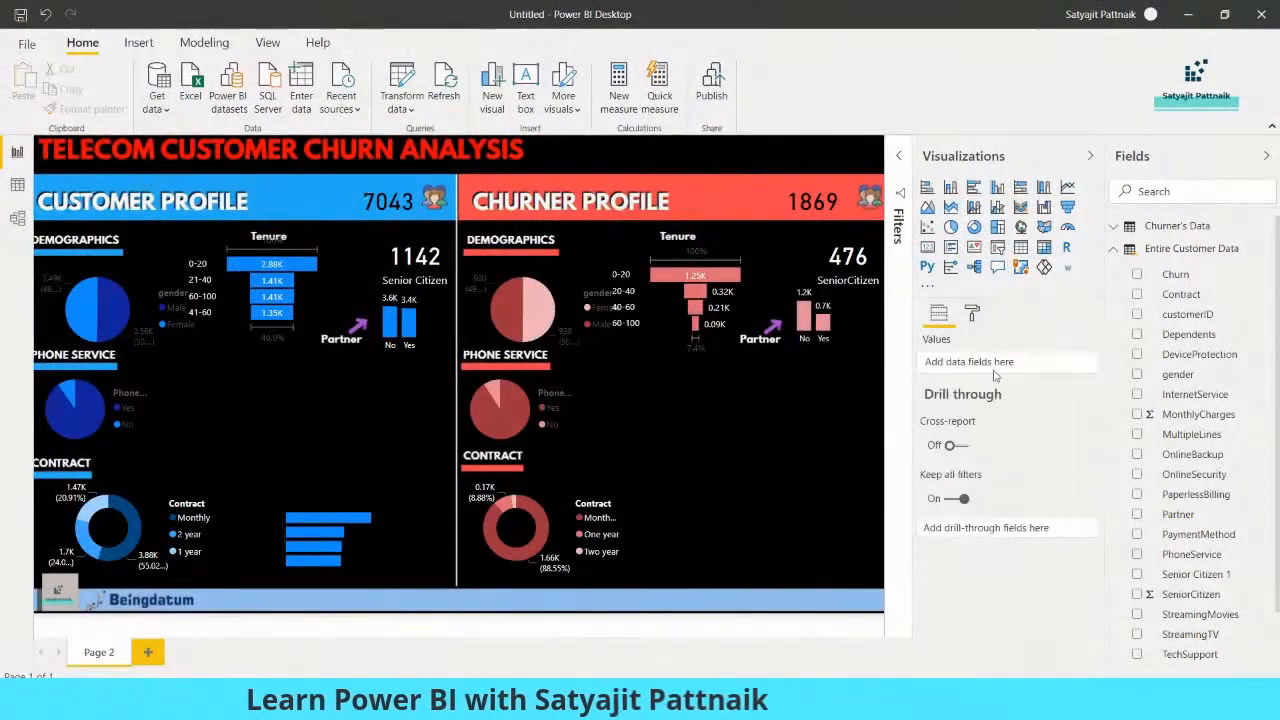
pyautogui.click(973, 315)
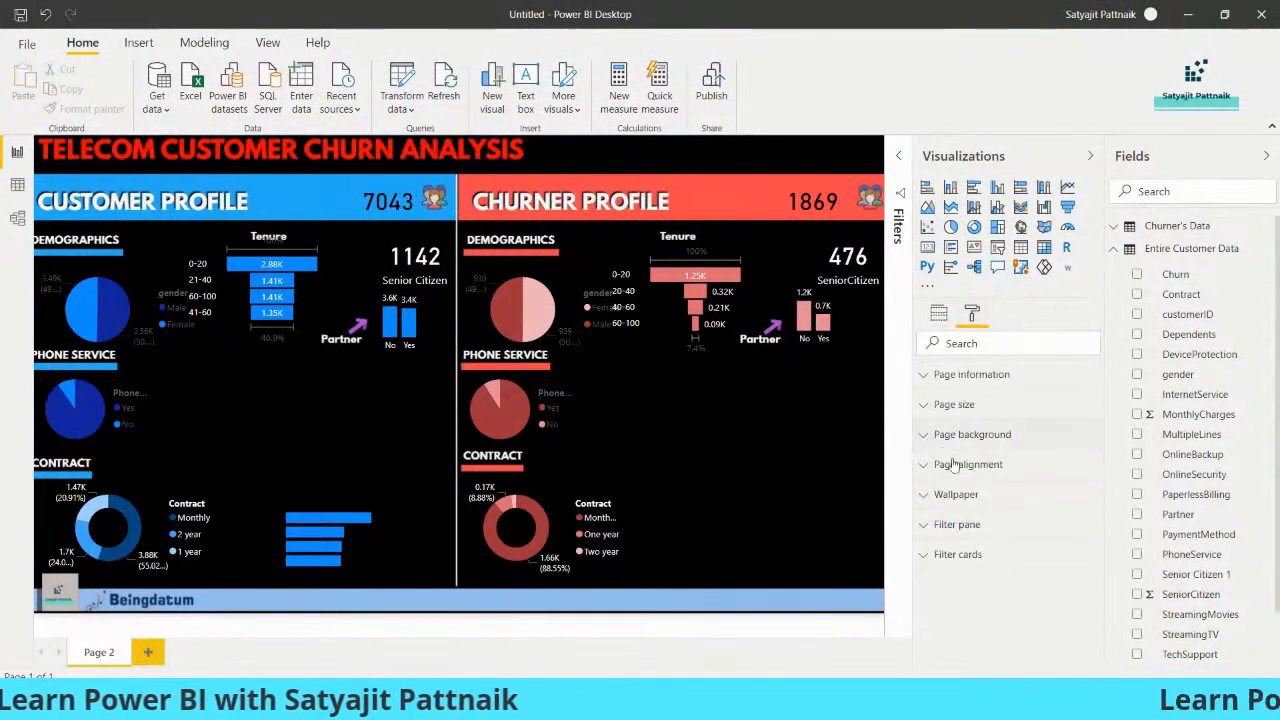
pyautogui.click(1049, 586)
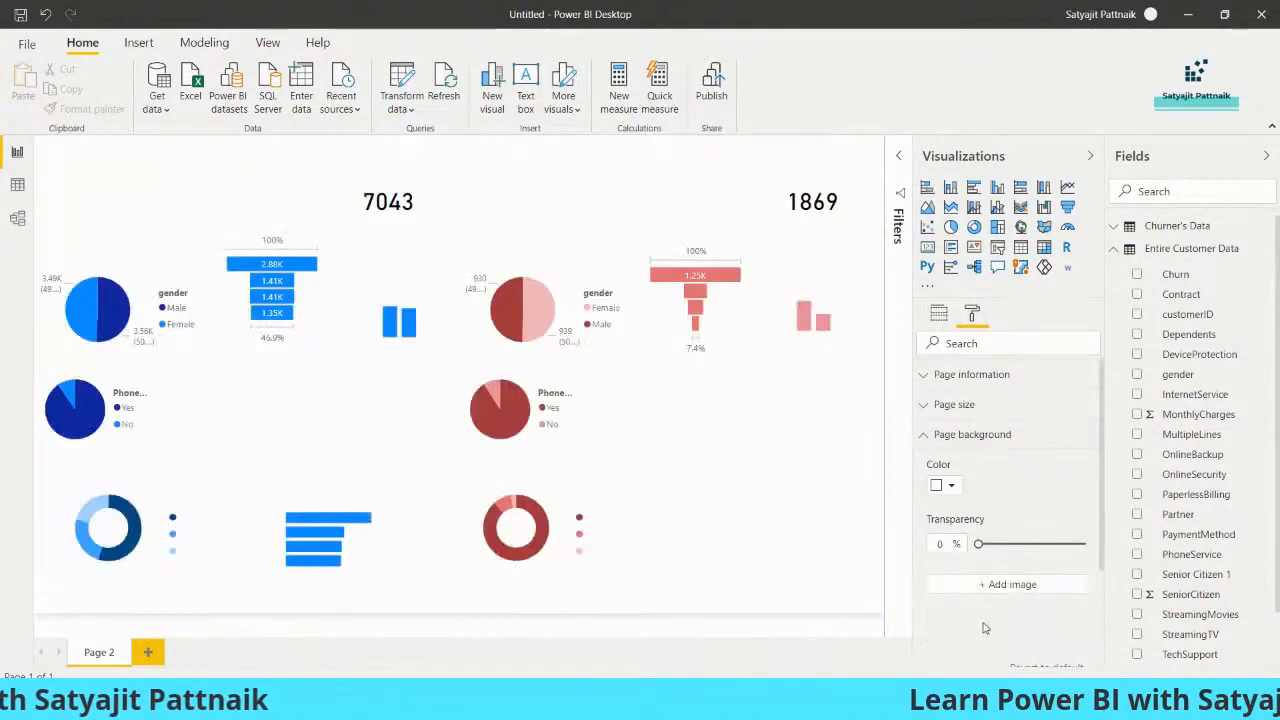
# Add the "last" image from the Desktop as the page background
pyautogui.scroll(-1, 1025, 505)
pyautogui.click(1010, 500)
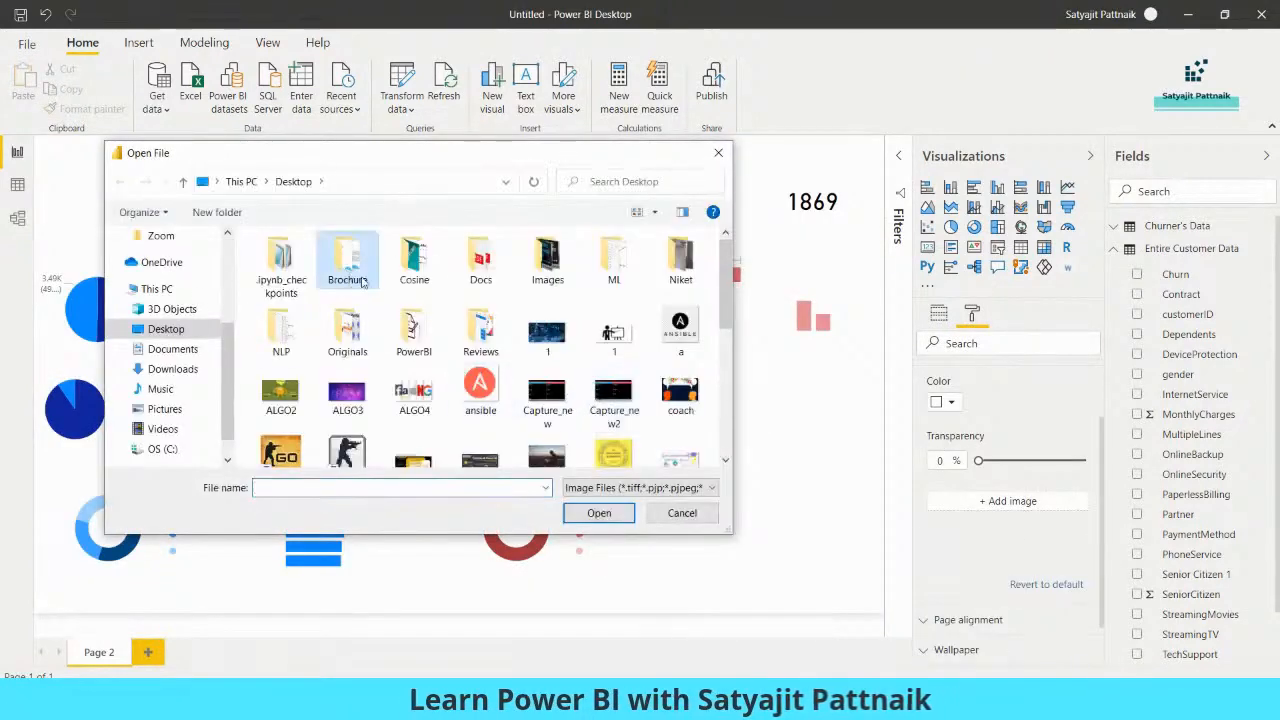
pyautogui.scroll(-5, 362, 283)
pyautogui.click(547, 258)
pyautogui.click(480, 258)
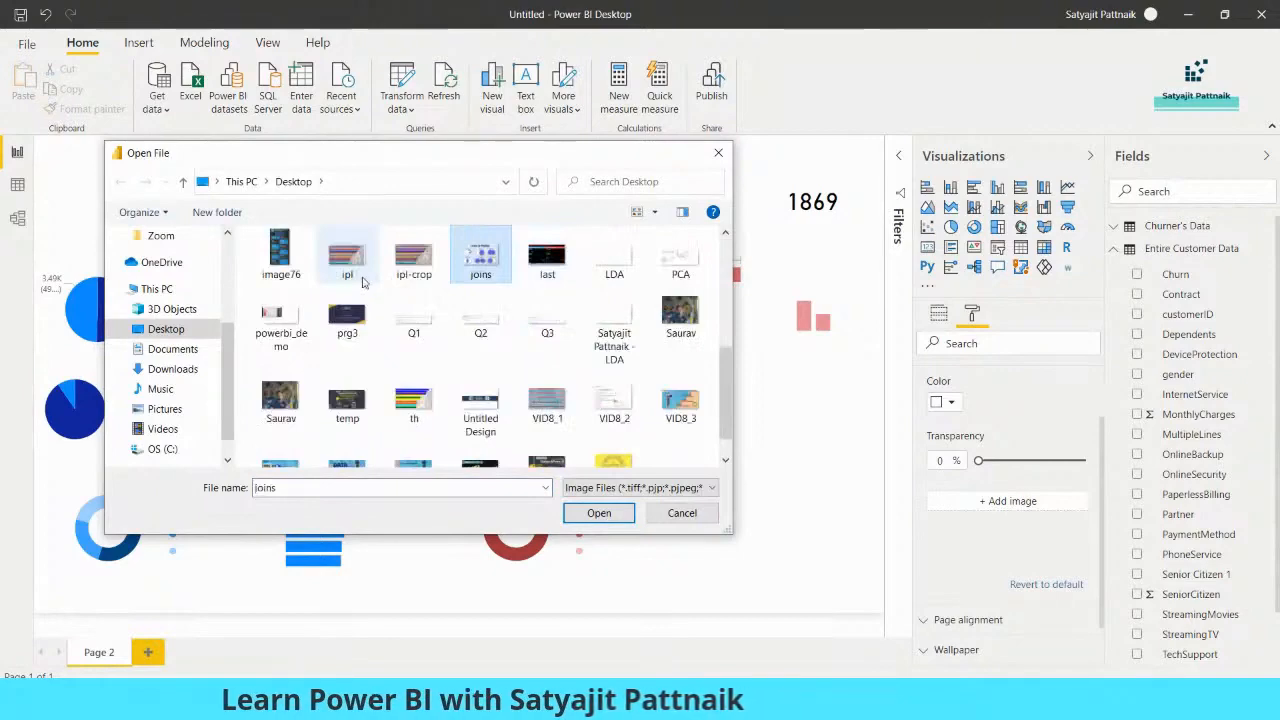
pyautogui.doubleClick(558, 260)
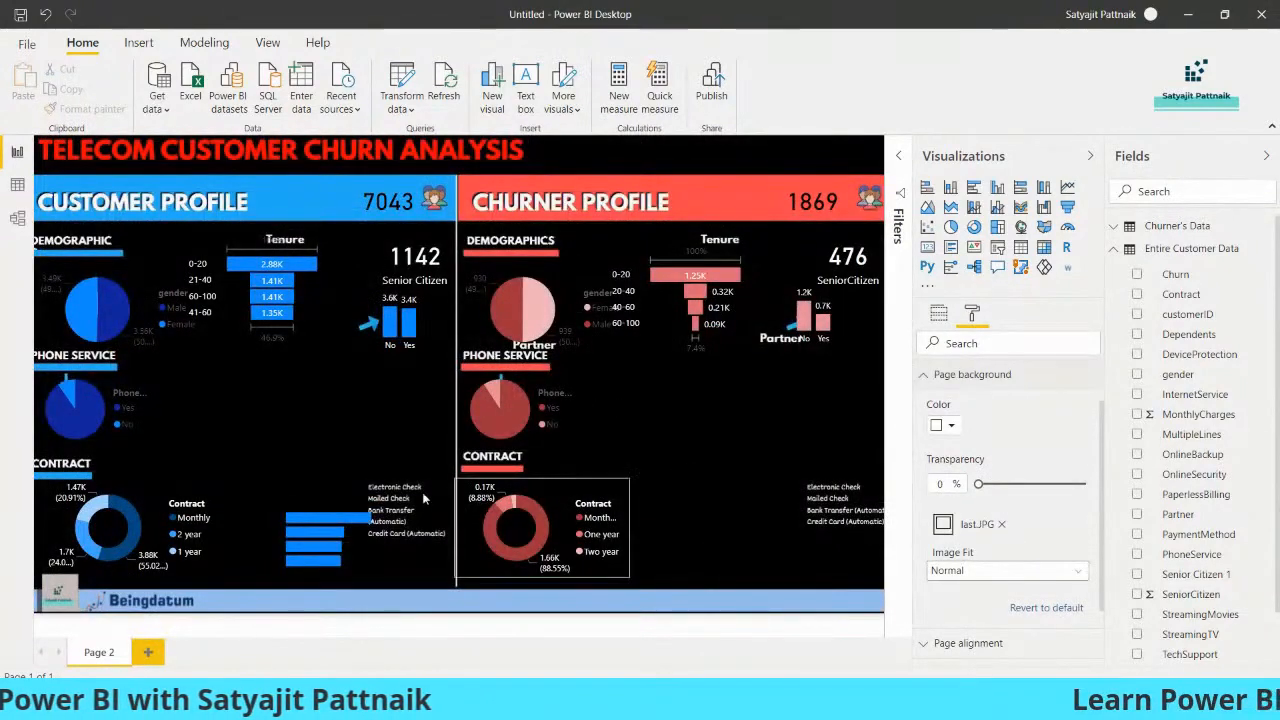
# Align the PaymentMethod bar chart with the customer payment method labels and place a copy beside the churner payment method labels
pyautogui.moveTo(324, 545); pyautogui.dragTo(327, 515)
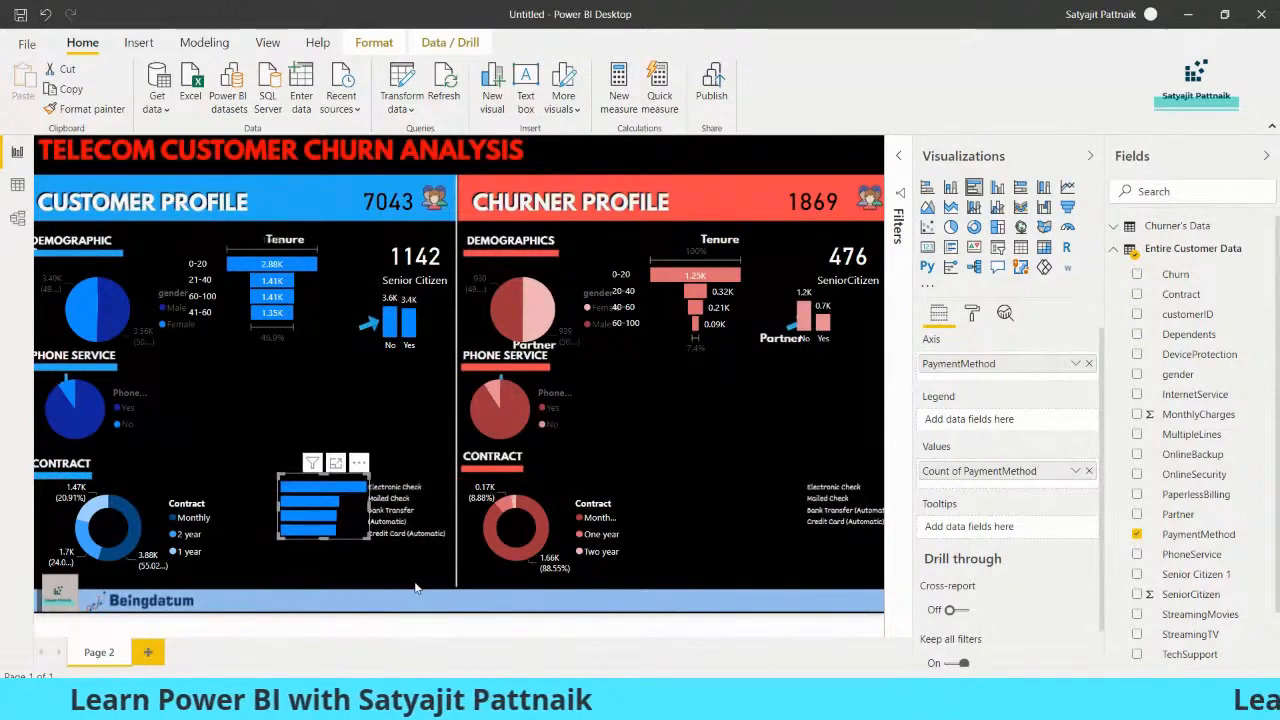
pyautogui.click(417, 588)
pyautogui.click(362, 518)
pyautogui.hotkey('ctrl', 'c')
pyautogui.hotkey('ctrl', 'v')
pyautogui.moveTo(338, 533); pyautogui.dragTo(762, 528)
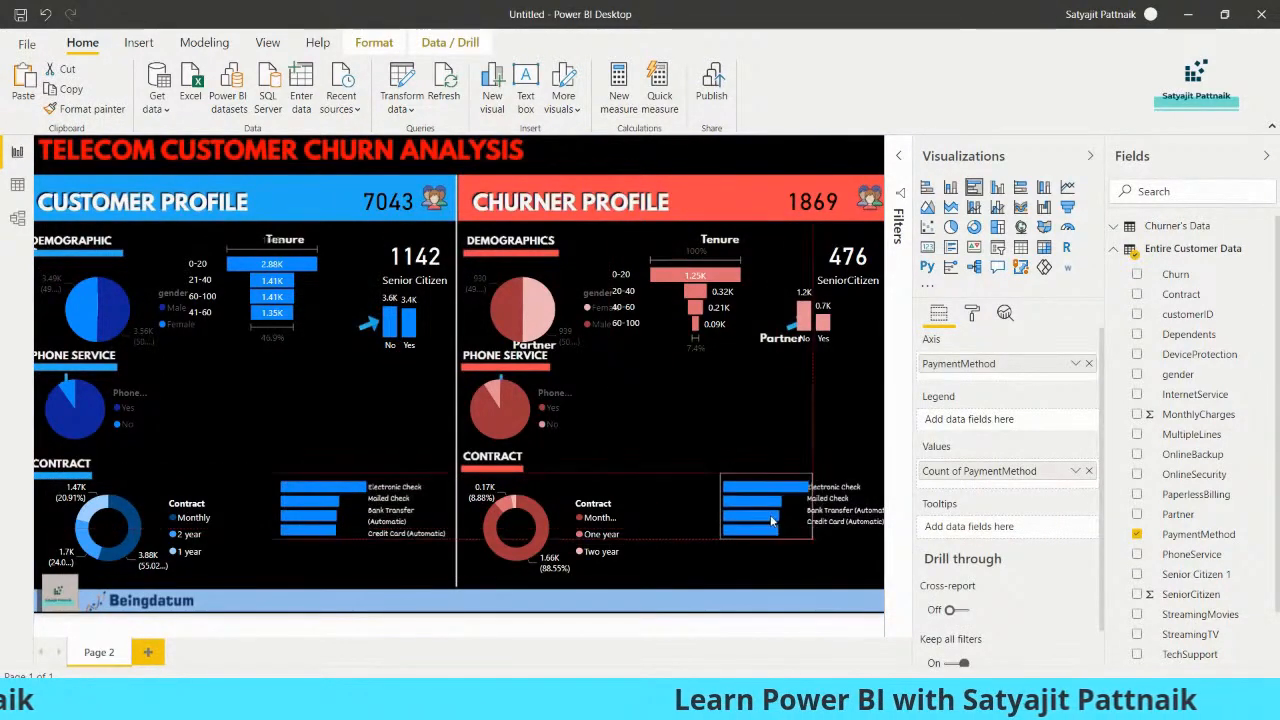
# Shift the customer and churner Phone Service pie charts slightly so they sit under the background's blue arrows
pyautogui.click(84, 400)
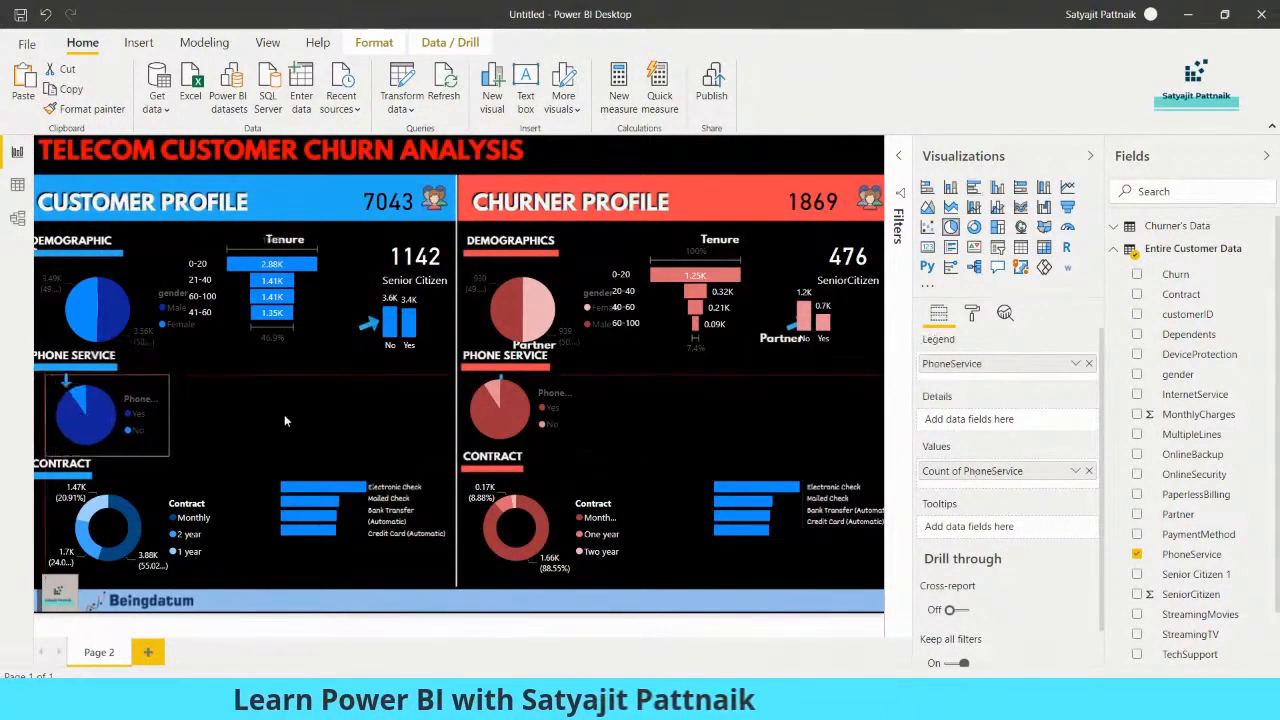
pyautogui.moveTo(500, 412); pyautogui.dragTo(521, 418)
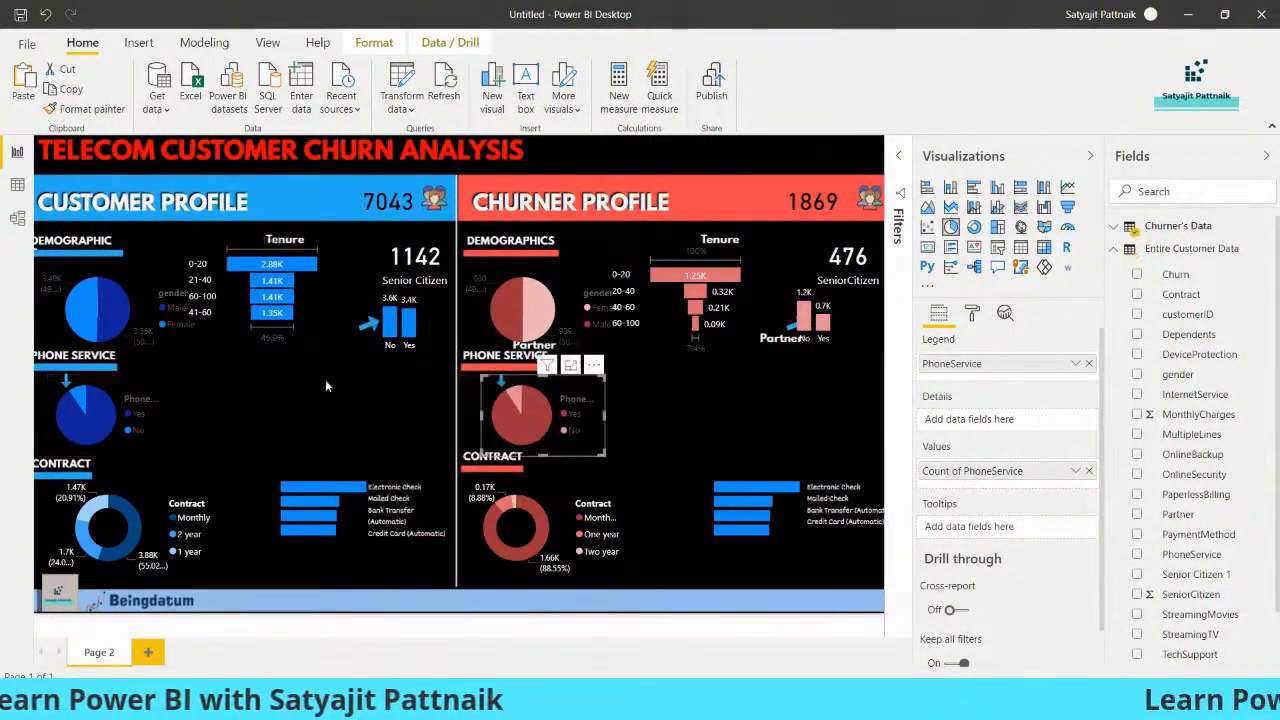
pyautogui.click(176, 387)
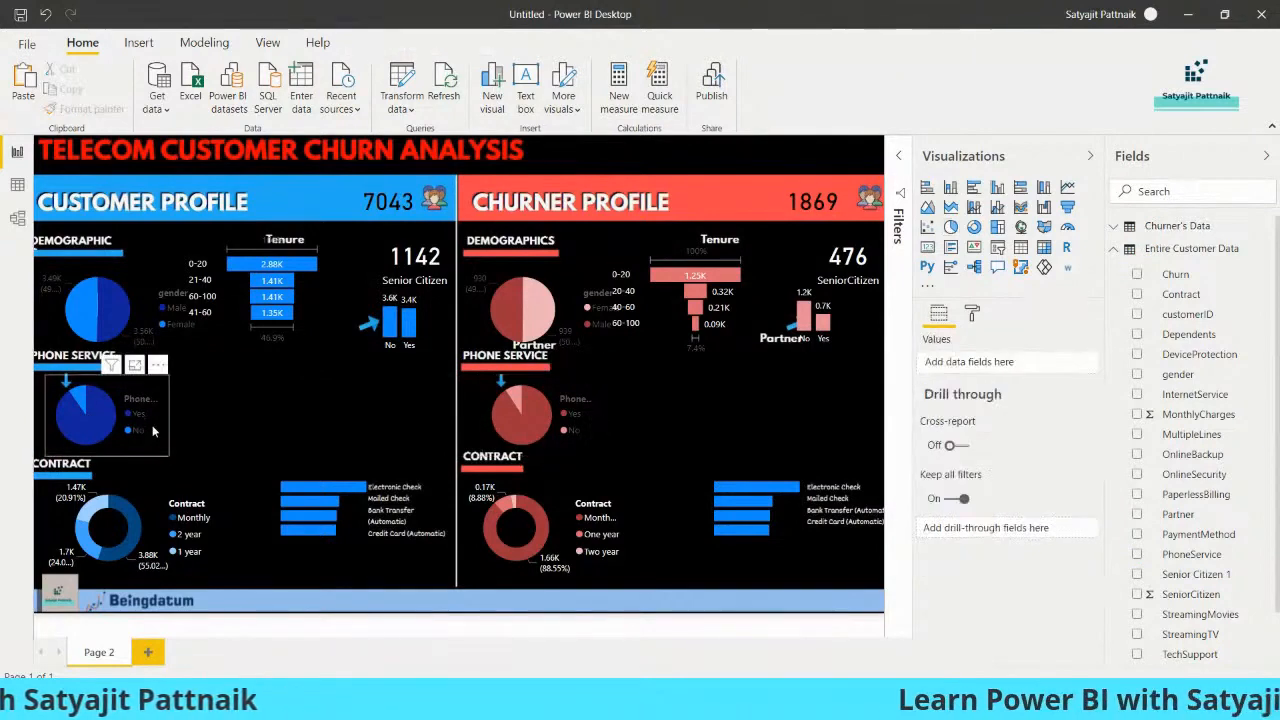